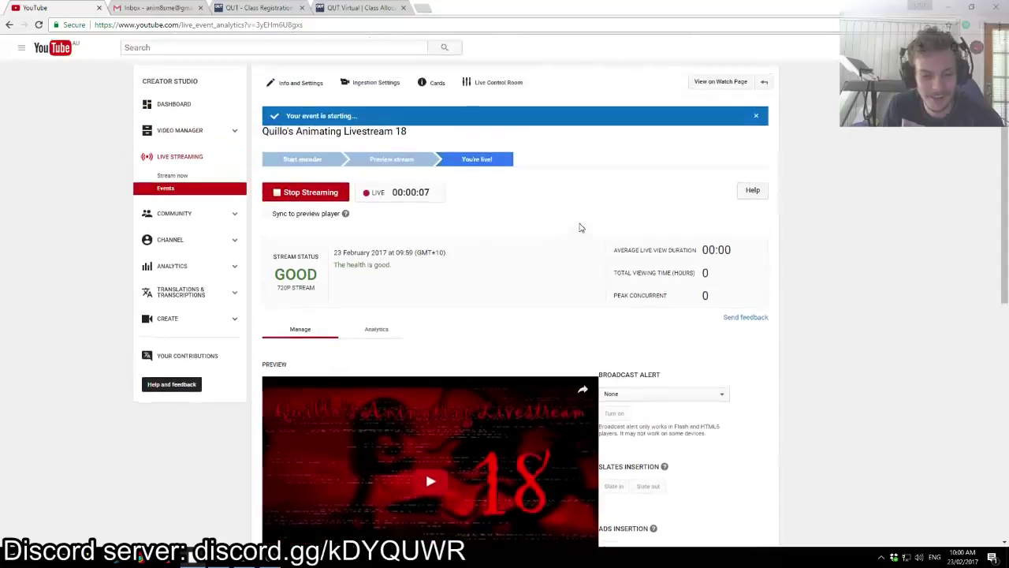
Step: Open the live event's analytics and look over the viewer statistics
{"action": "left_click", "coordinate": [376, 329]}
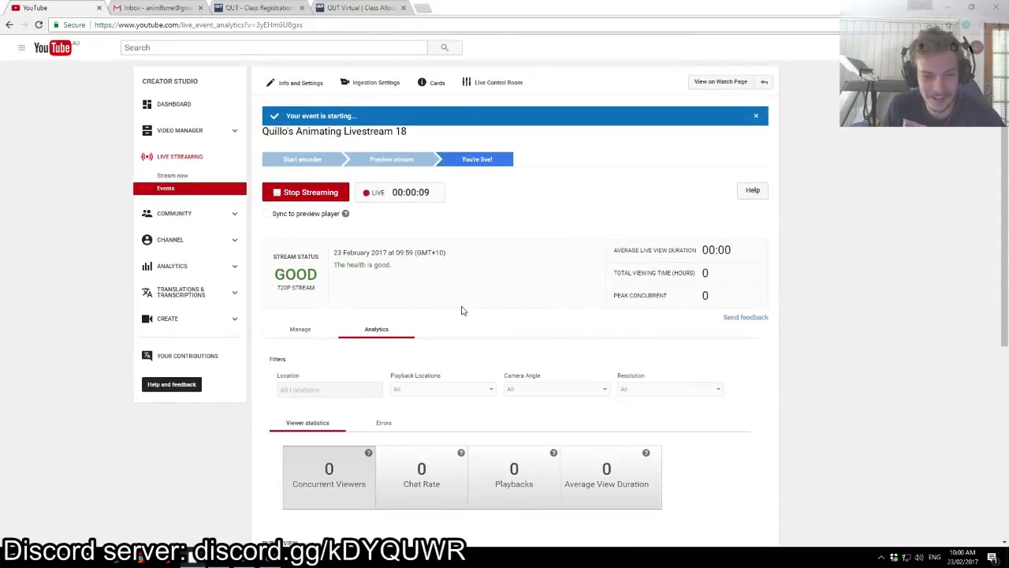
{"action": "scroll", "coordinate": [463, 311], "scroll_direction": "down", "scroll_amount": 3}
{"action": "scroll", "coordinate": [453, 299], "scroll_direction": "up", "scroll_amount": 3}
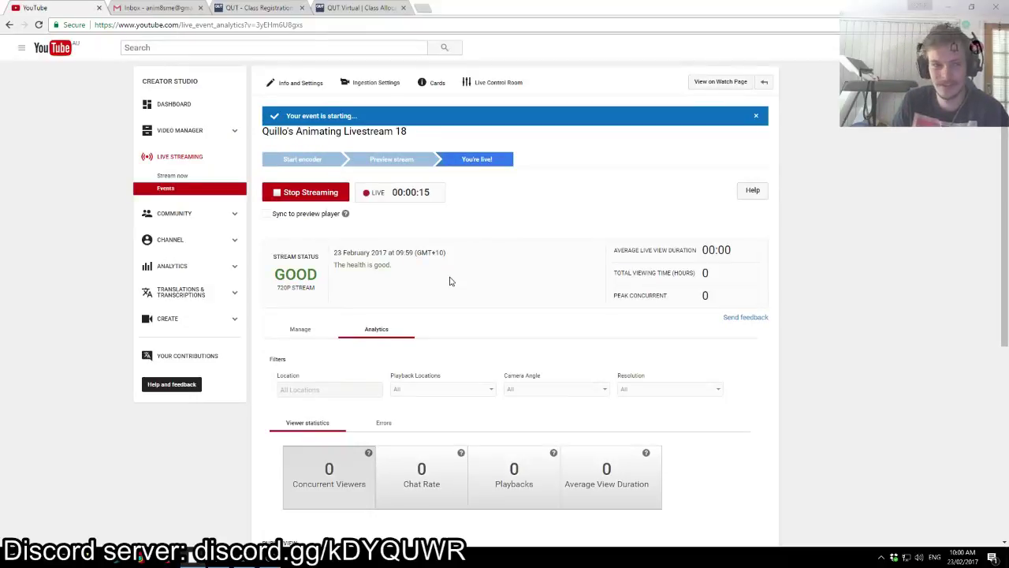
Step: Switch to Open Broadcaster Software, take its window out of full screen, and resize and reposition it over the browser
{"action": "left_click", "coordinate": [244, 557]}
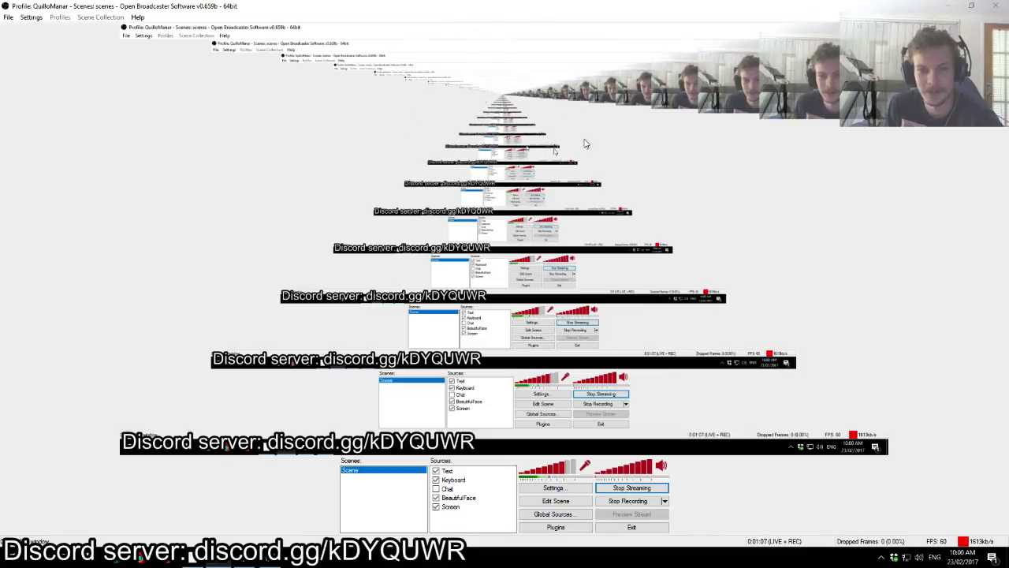
{"action": "left_click_drag", "start_coordinate": [519, 8], "coordinate": [516, 70]}
{"action": "left_click_drag", "start_coordinate": [675, 321], "coordinate": [830, 537]}
{"action": "left_click_drag", "start_coordinate": [580, 68], "coordinate": [302, 16]}
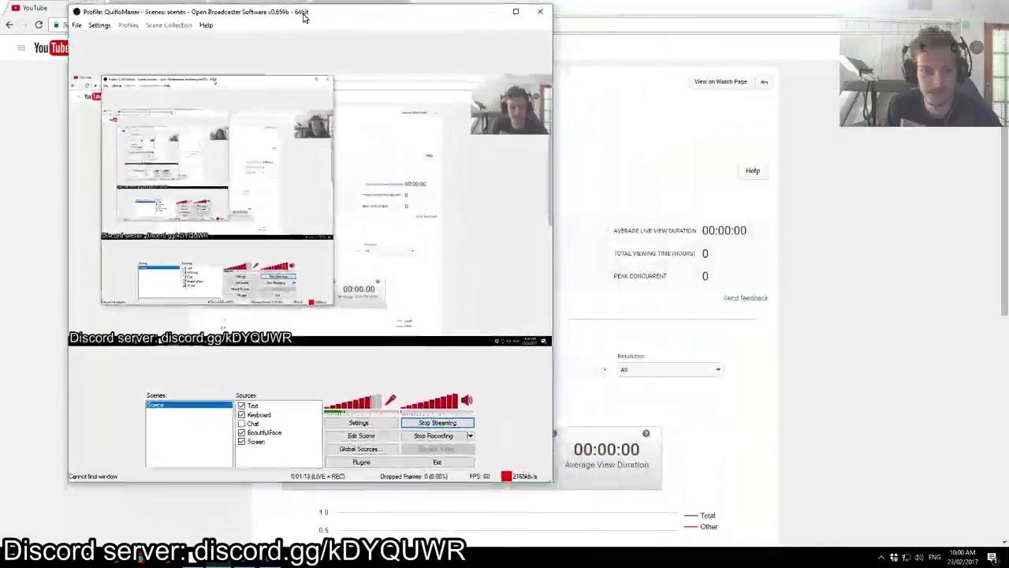
{"action": "left_click_drag", "start_coordinate": [549, 484], "coordinate": [905, 479]}
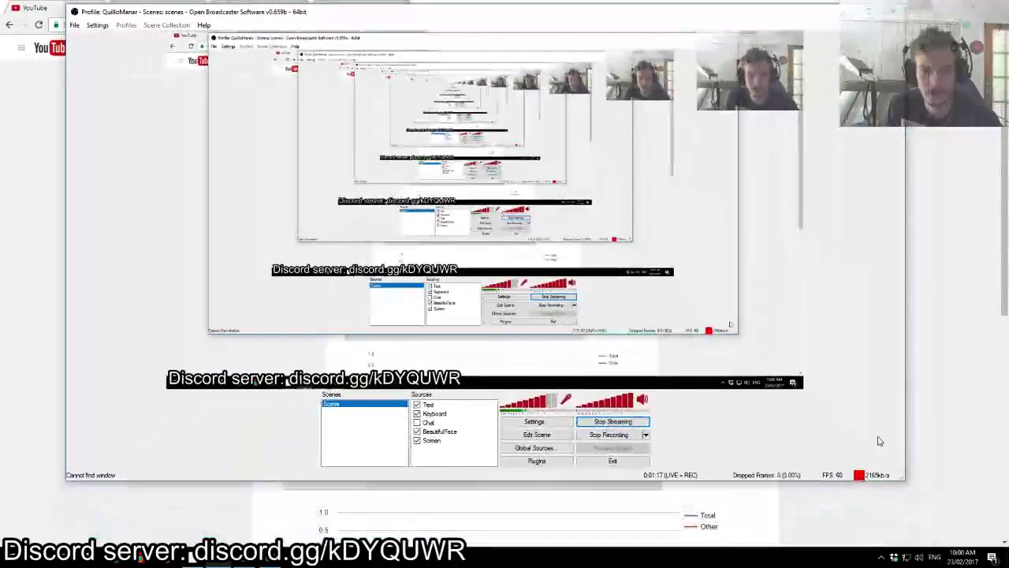
{"action": "left_click_drag", "start_coordinate": [516, 19], "coordinate": [519, 61]}
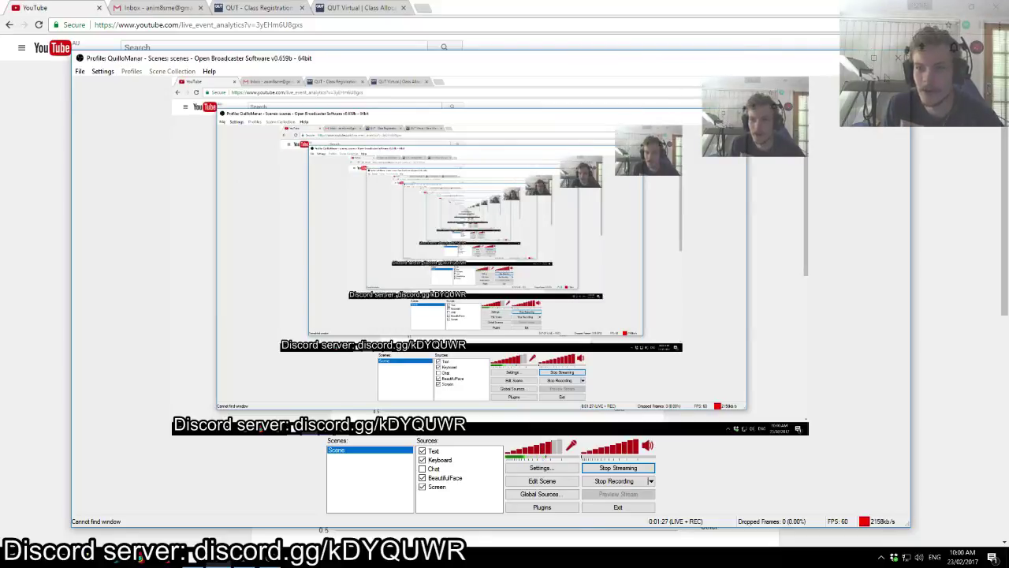
Step: Return to the YouTube event page and open the live chat separately from the public view section
{"action": "left_click", "coordinate": [193, 556]}
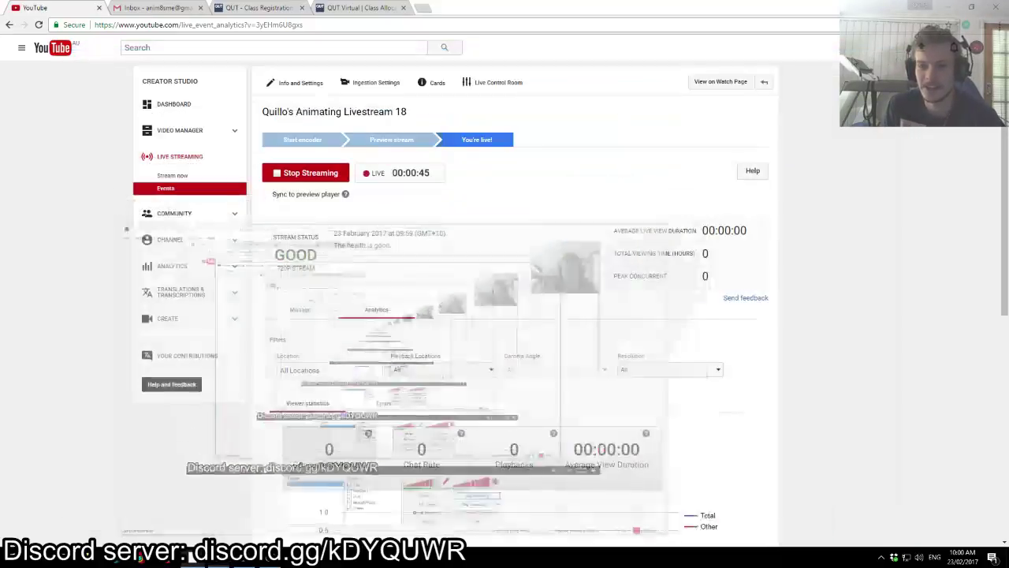
{"action": "mouse_move", "coordinate": [268, 563]}
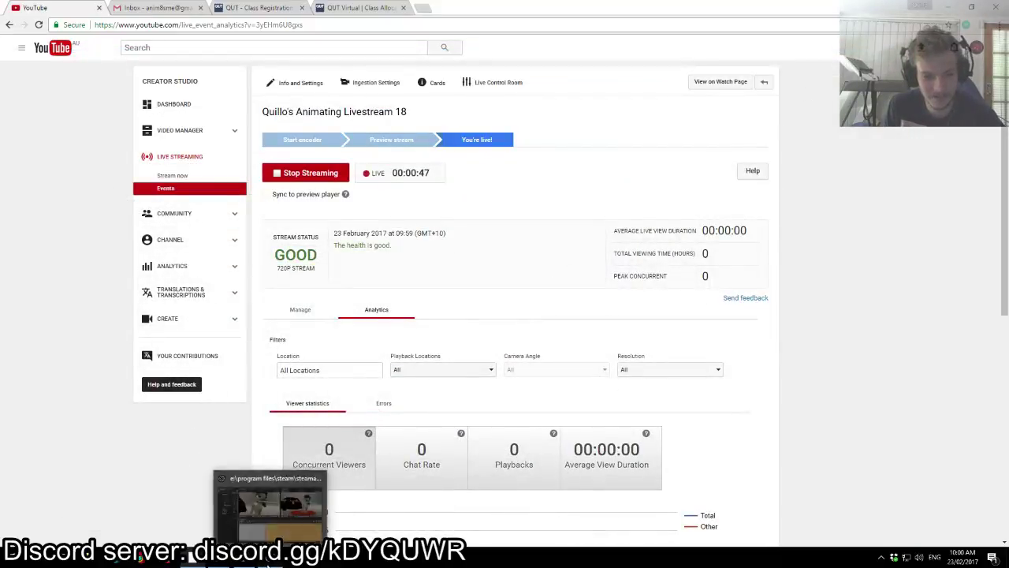
{"action": "scroll", "coordinate": [612, 224], "scroll_direction": "down", "scroll_amount": 5}
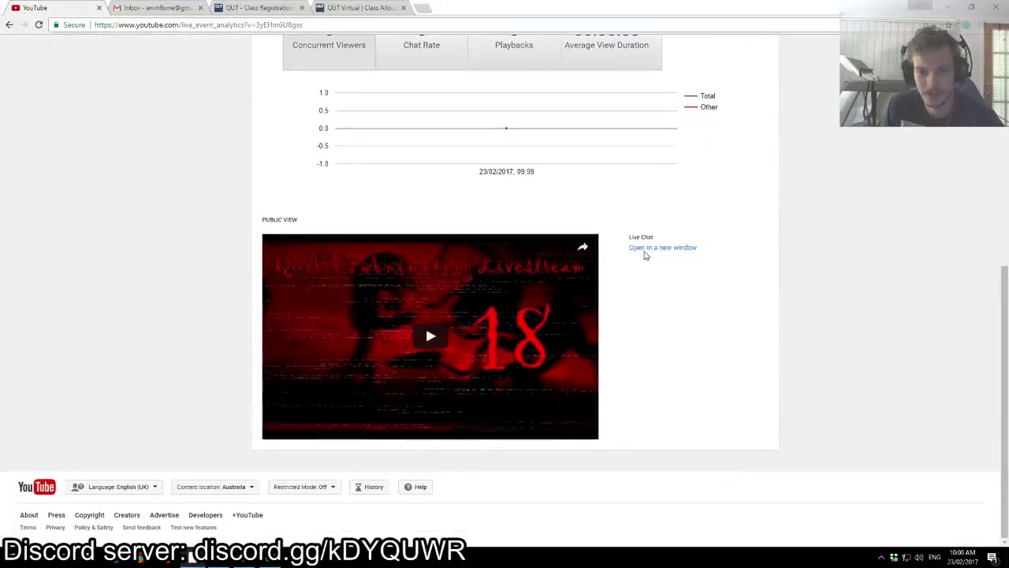
{"action": "left_click", "coordinate": [661, 247]}
{"action": "scroll", "coordinate": [645, 254], "scroll_direction": "up", "scroll_amount": 1}
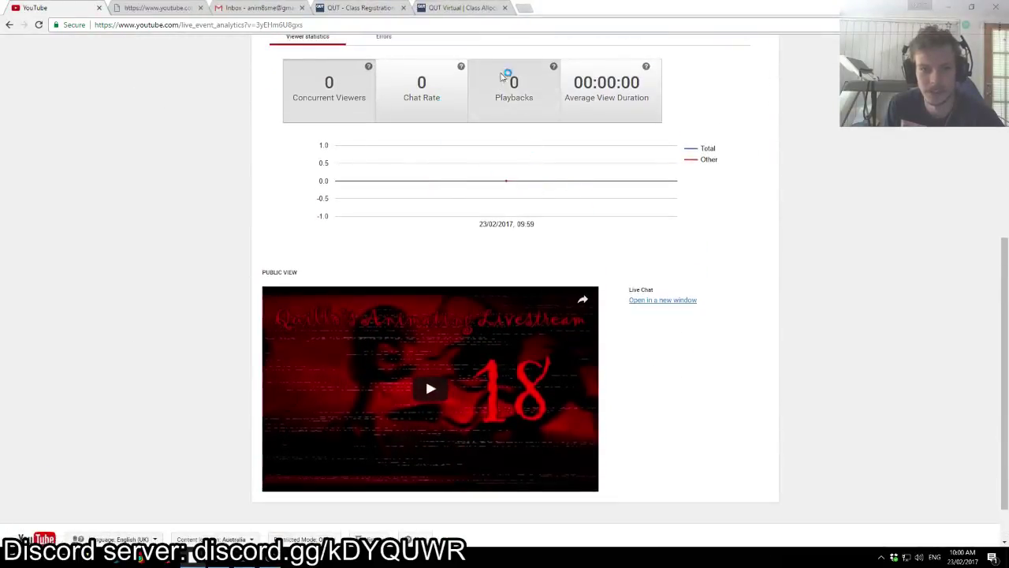
{"action": "left_click", "coordinate": [159, 7]}
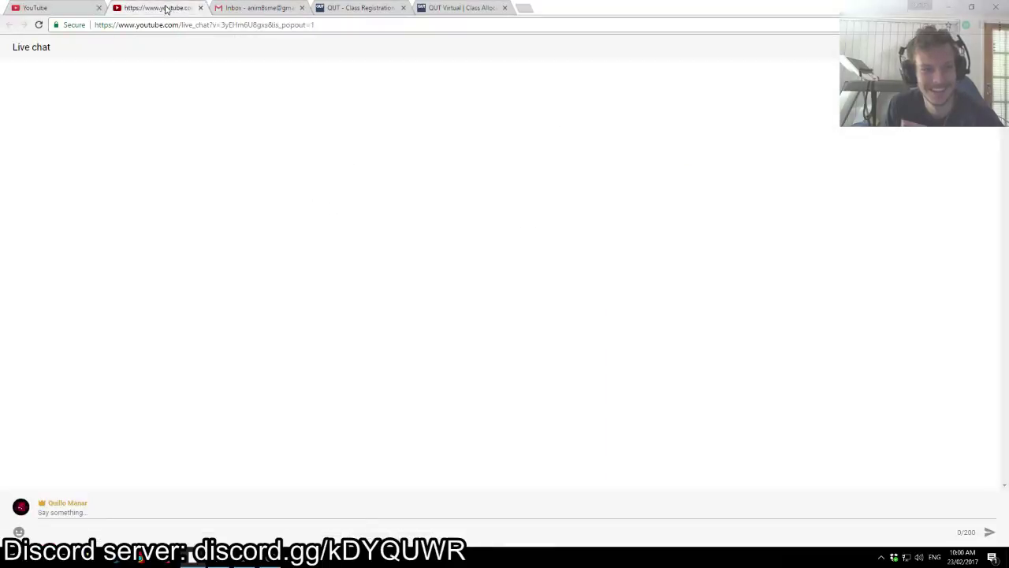
Step: Detach the live chat into its own browser window and shrink it to a small, narrow size
{"action": "left_click_drag", "start_coordinate": [162, 5], "coordinate": [291, 196]}
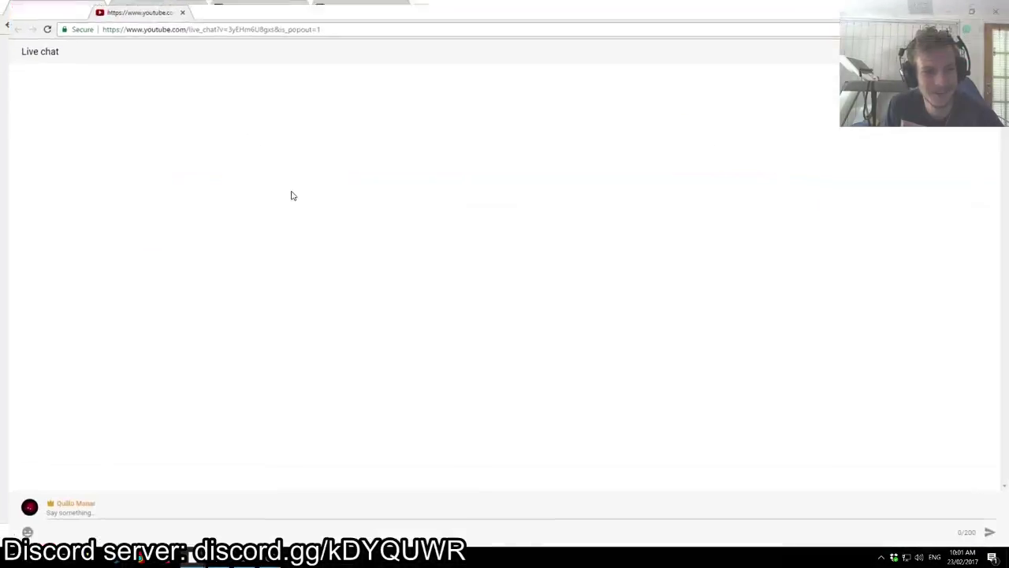
{"action": "left_click_drag", "start_coordinate": [245, 11], "coordinate": [291, 86]}
{"action": "left_click_drag", "start_coordinate": [59, 220], "coordinate": [717, 209]}
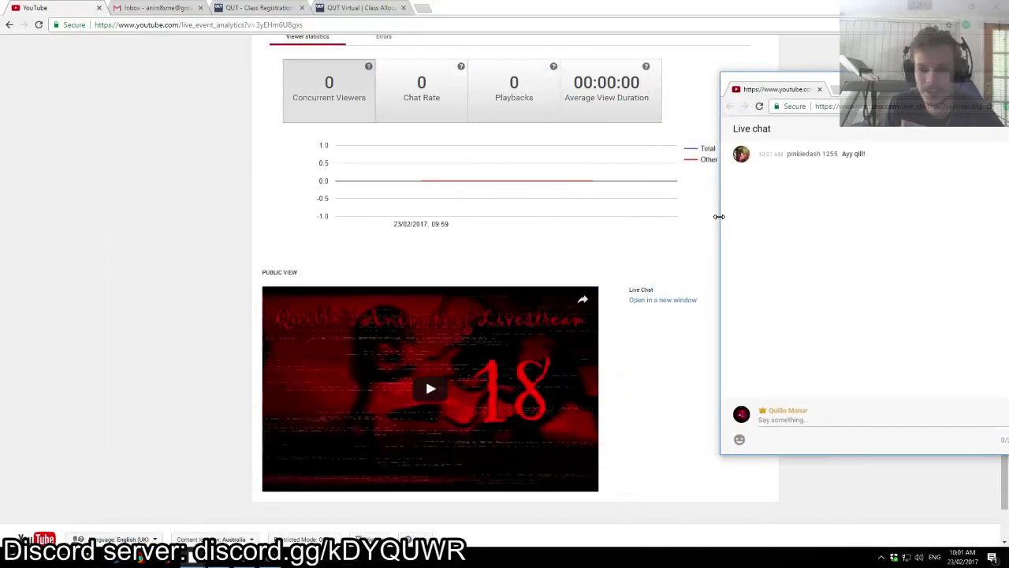
{"action": "left_click_drag", "start_coordinate": [871, 88], "coordinate": [367, 197]}
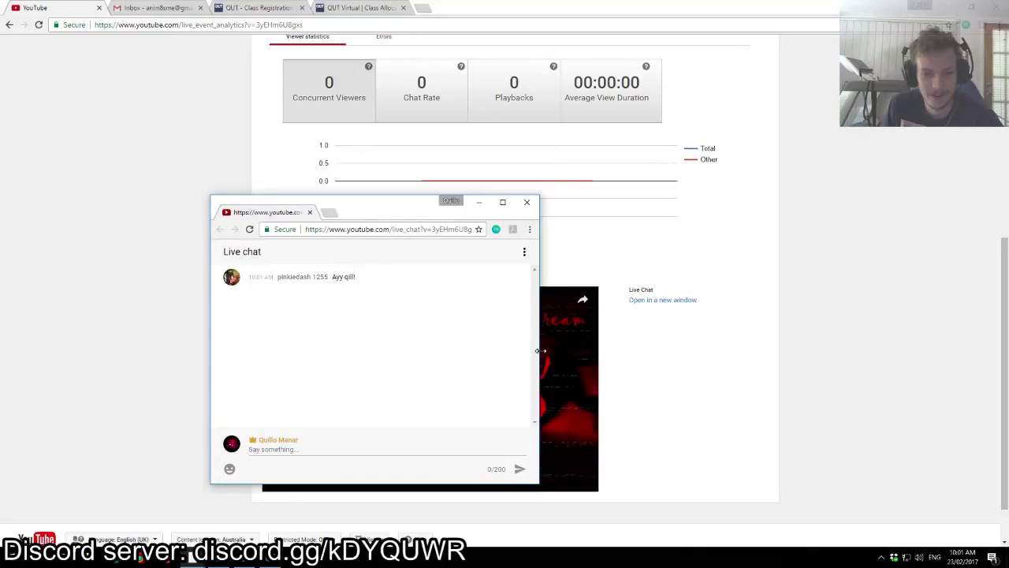
{"action": "left_click_drag", "start_coordinate": [540, 351], "coordinate": [492, 355]}
{"action": "left_click_drag", "start_coordinate": [353, 214], "coordinate": [481, 196]}
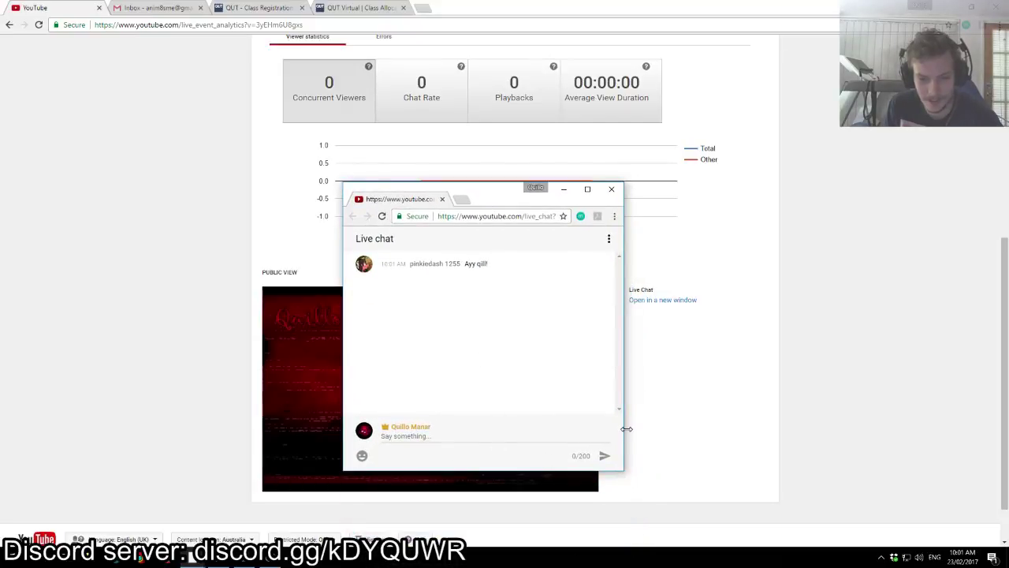
{"action": "left_click_drag", "start_coordinate": [623, 428], "coordinate": [560, 429]}
Step: Switch to Discord, check the instant invites in the server's settings, and close the settings
{"action": "left_click", "coordinate": [245, 559]}
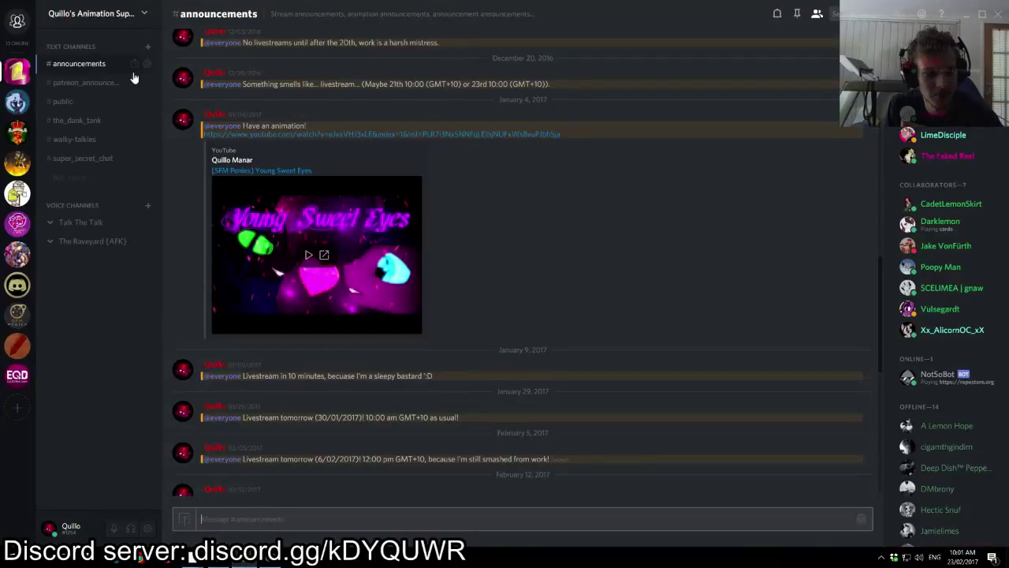
{"action": "left_click", "coordinate": [145, 15]}
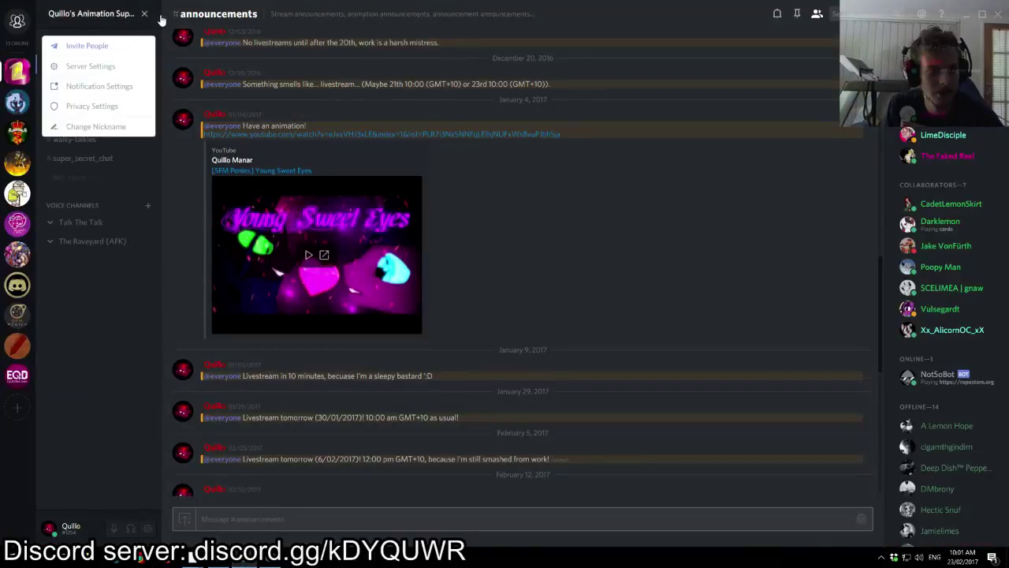
{"action": "left_click", "coordinate": [94, 68]}
{"action": "left_click", "coordinate": [301, 158]}
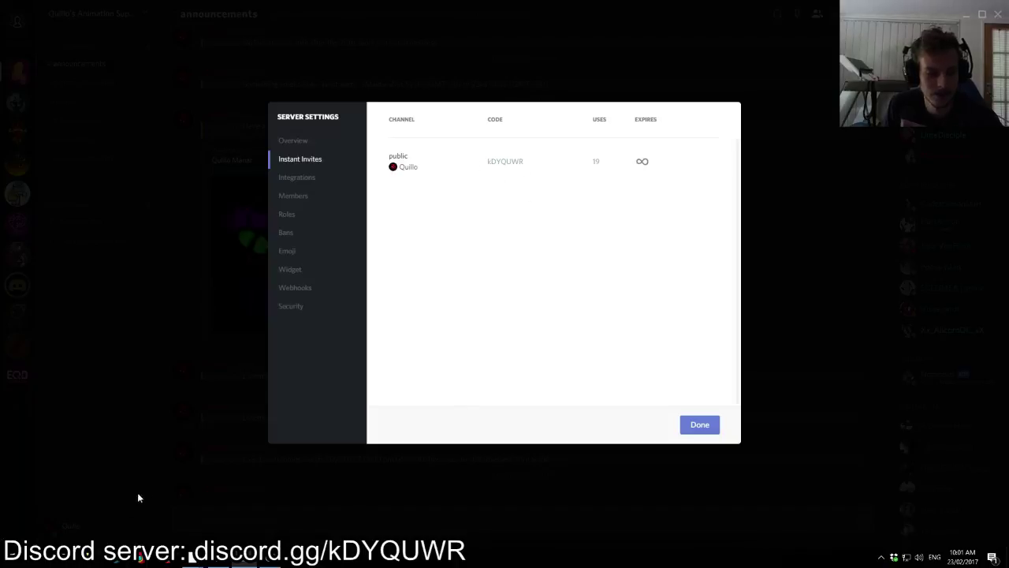
{"action": "left_click", "coordinate": [715, 432]}
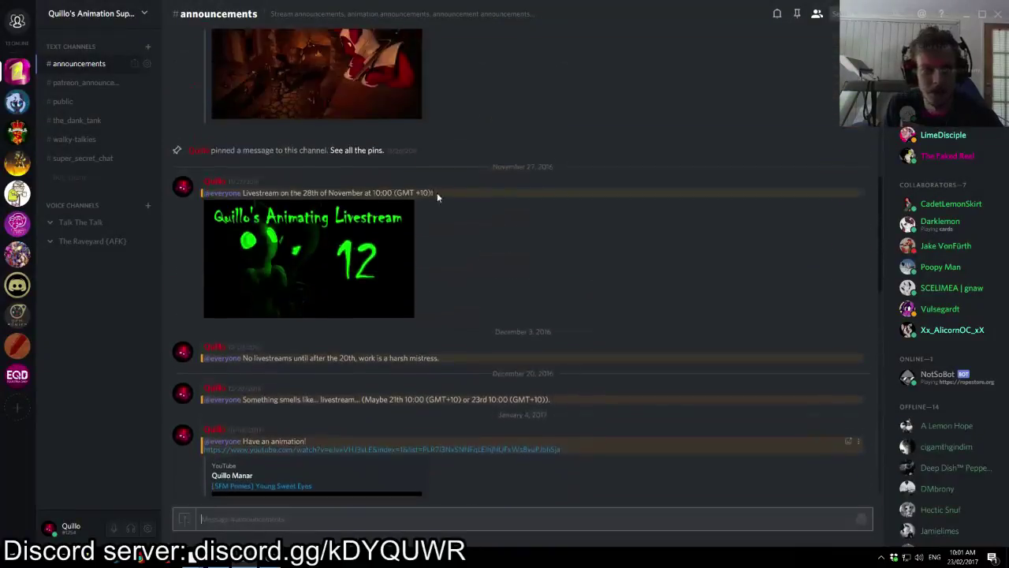
Step: Open the server's public channel and look through its recent messages
{"action": "left_click", "coordinate": [67, 103]}
{"action": "scroll", "coordinate": [317, 336], "scroll_direction": "up", "scroll_amount": 4}
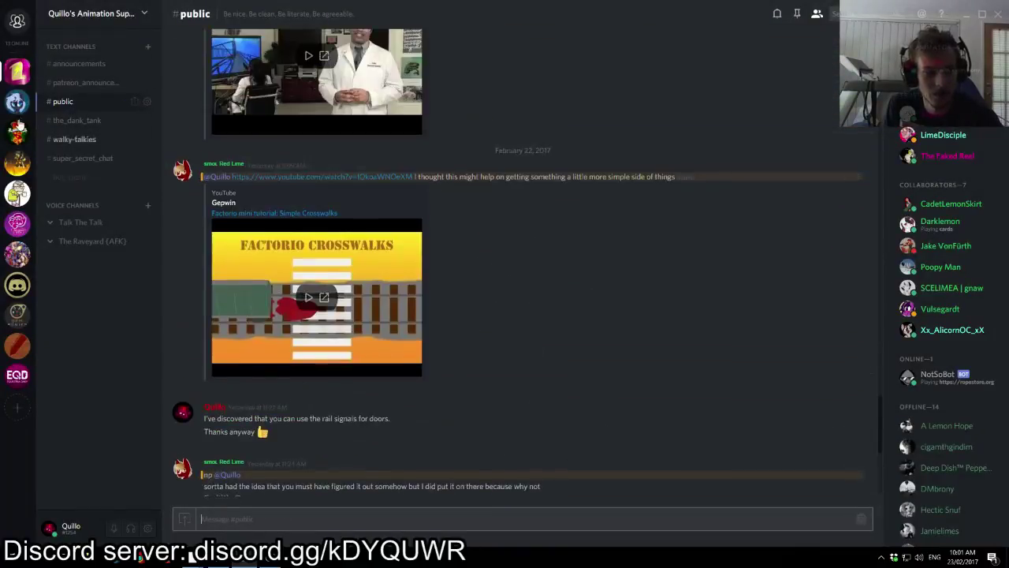
{"action": "right_click", "coordinate": [21, 78]}
{"action": "left_click", "coordinate": [102, 279]}
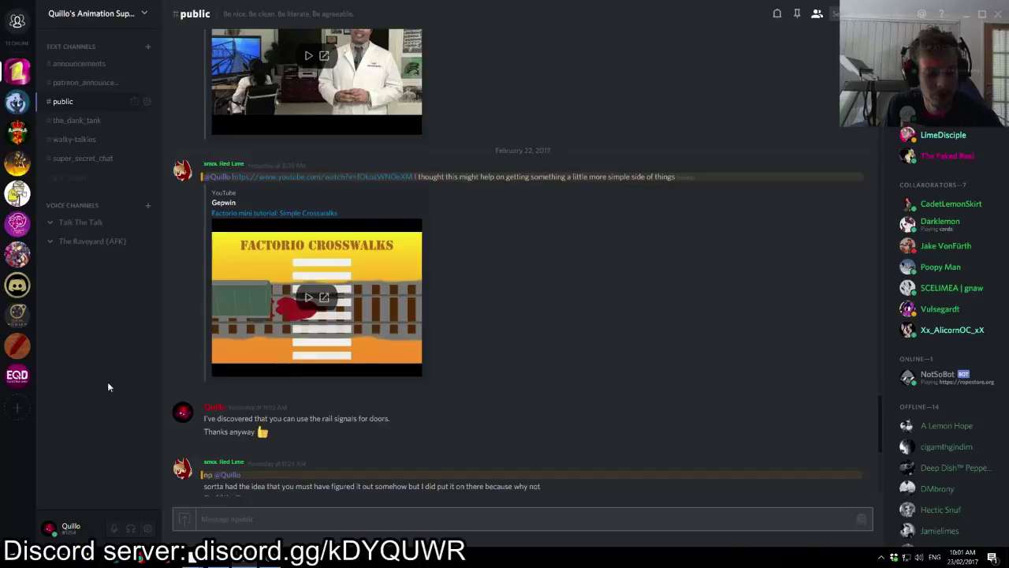
Step: Switch to Source Filmmaker, move the live chat window down over the timeline, and return to the animation session
{"action": "mouse_move", "coordinate": [260, 562]}
{"action": "left_click", "coordinate": [256, 514]}
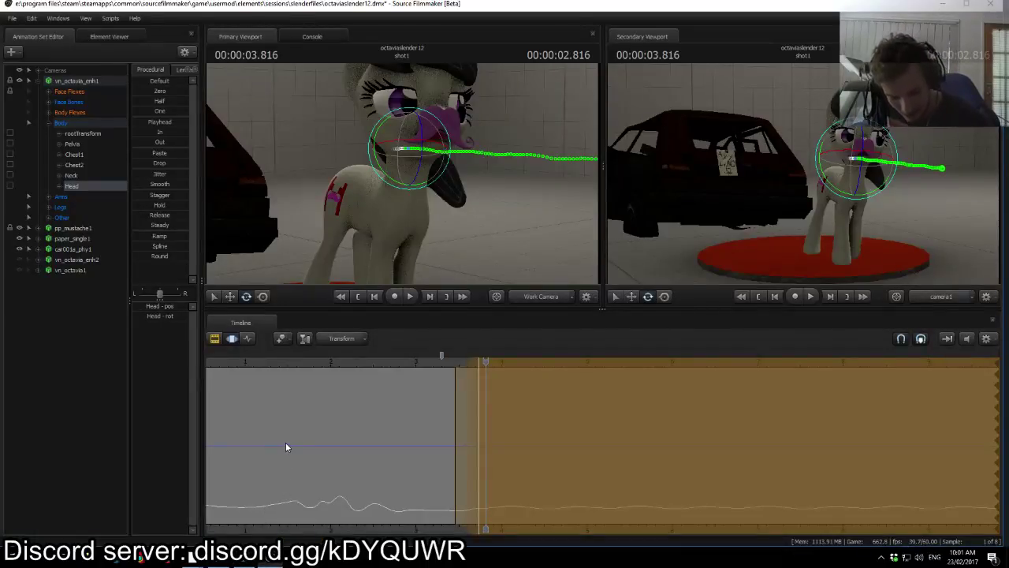
{"action": "mouse_move", "coordinate": [201, 563]}
{"action": "left_click", "coordinate": [243, 518]}
{"action": "left_click_drag", "start_coordinate": [434, 190], "coordinate": [417, 341]}
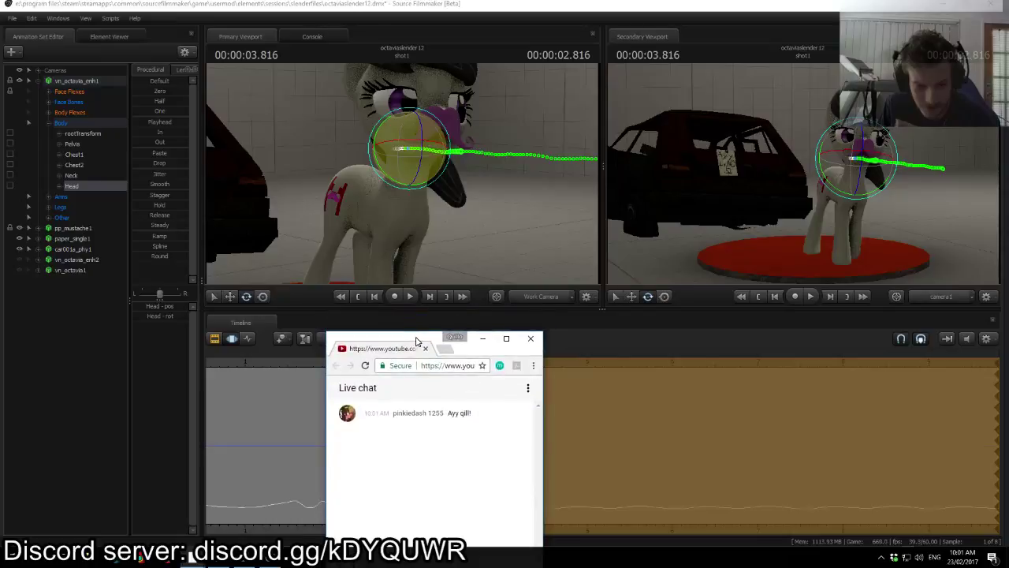
{"action": "left_click", "coordinate": [313, 4]}
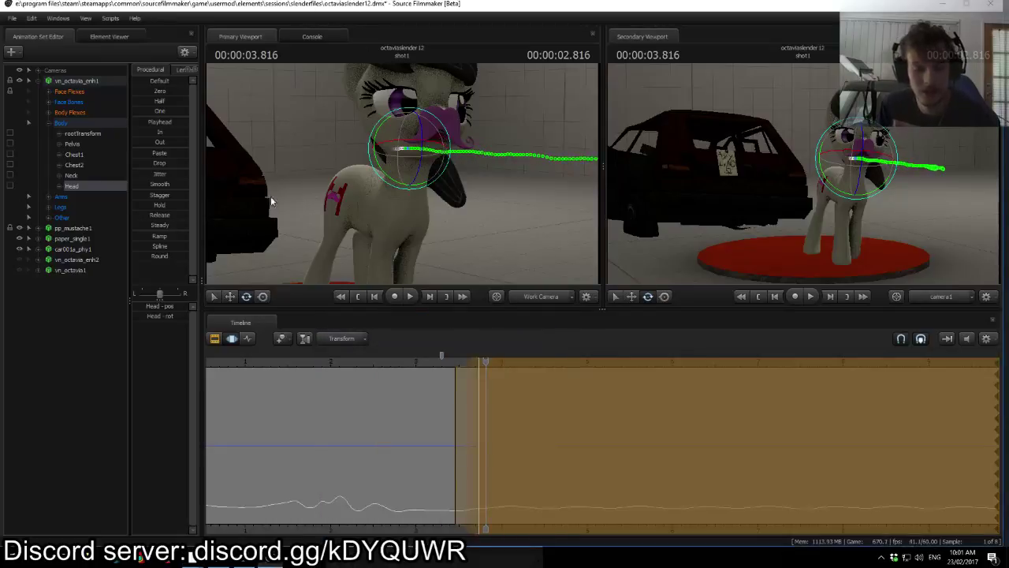
Step: Select the animation from about 4.016 s onward with a falloff to about 4.200 s, then pose the head and preview the motion
{"action": "left_click", "coordinate": [430, 358]}
{"action": "key", "text": "space"}
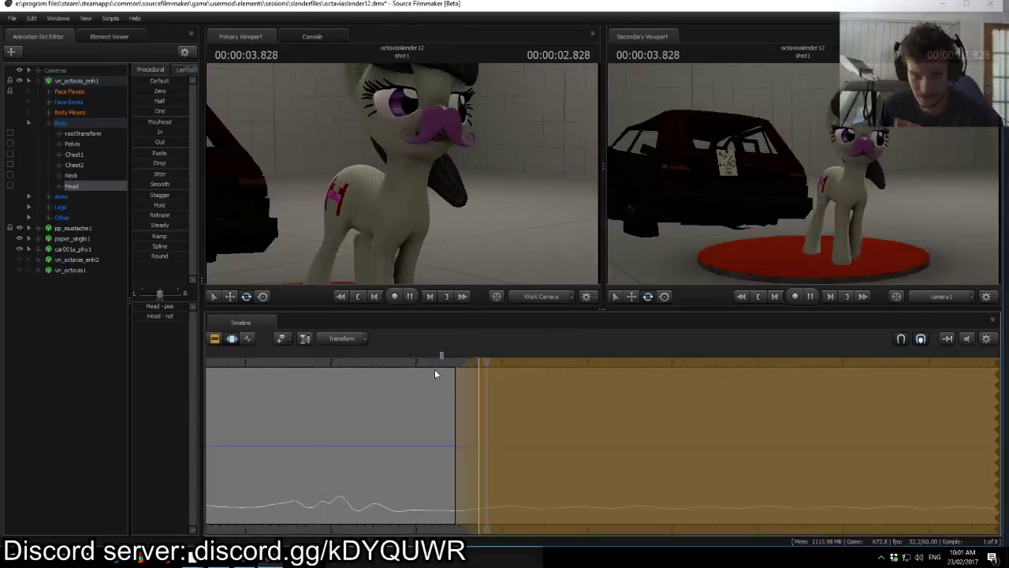
{"action": "left_click_drag", "start_coordinate": [613, 362], "coordinate": [836, 419]}
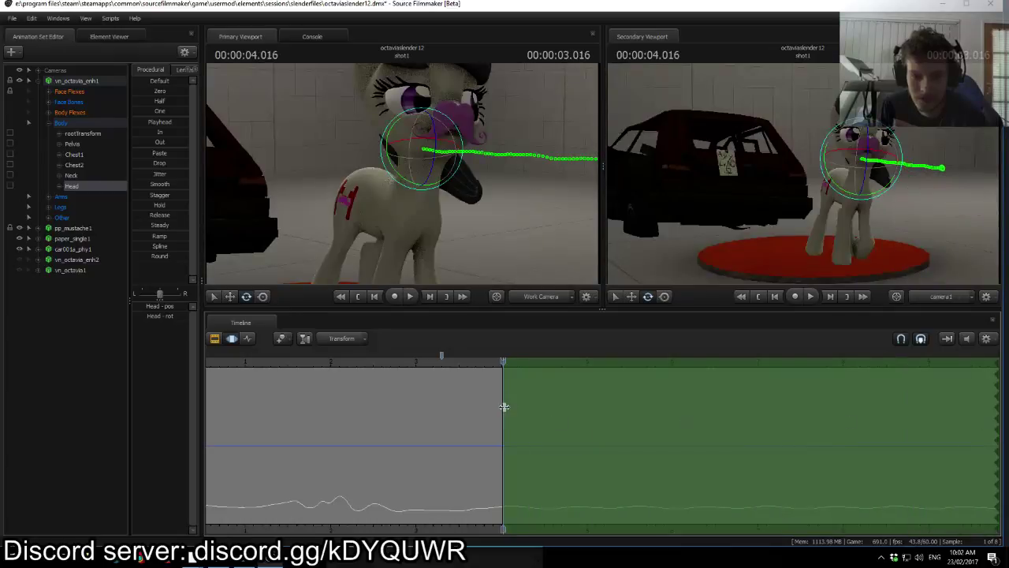
{"action": "left_click_drag", "start_coordinate": [507, 409], "coordinate": [523, 411]}
{"action": "left_click_drag", "start_coordinate": [505, 365], "coordinate": [520, 364]}
{"action": "left_click_drag", "start_coordinate": [434, 161], "coordinate": [434, 161]}
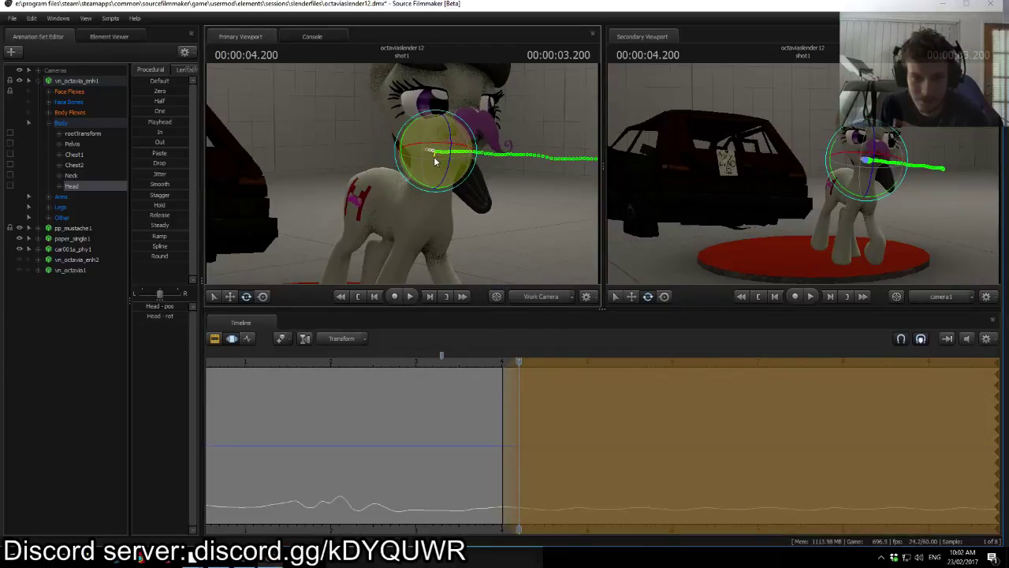
{"action": "key", "text": "space"}
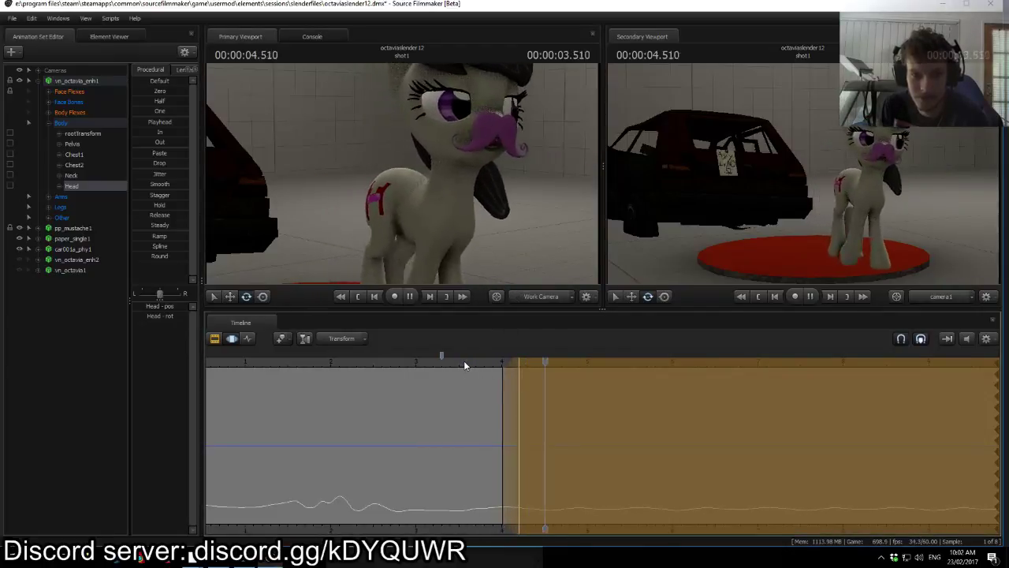
Step: Adjust the neck's rotation at 4.200 s using the same time selection and play back the motion
{"action": "left_click_drag", "start_coordinate": [567, 363], "coordinate": [519, 370]}
{"action": "left_click", "coordinate": [429, 176]}
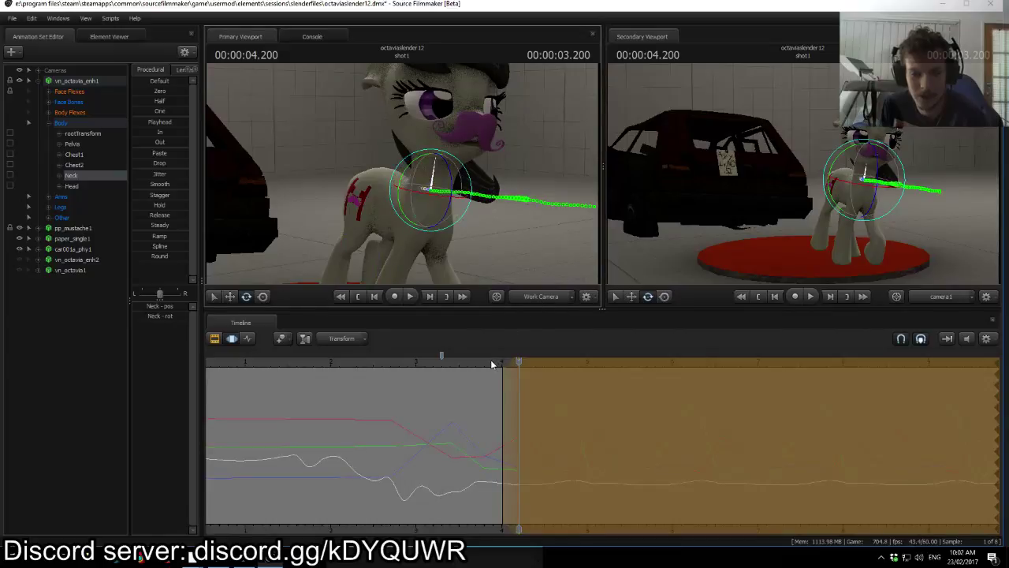
{"action": "key", "text": "space"}
{"action": "key", "text": "space"}
Step: Select the animation from about 4.600 s onward with a falloff to about 5.000 s, and rotate the neck at 5.000 s
{"action": "left_click_drag", "start_coordinate": [610, 361], "coordinate": [1007, 394]}
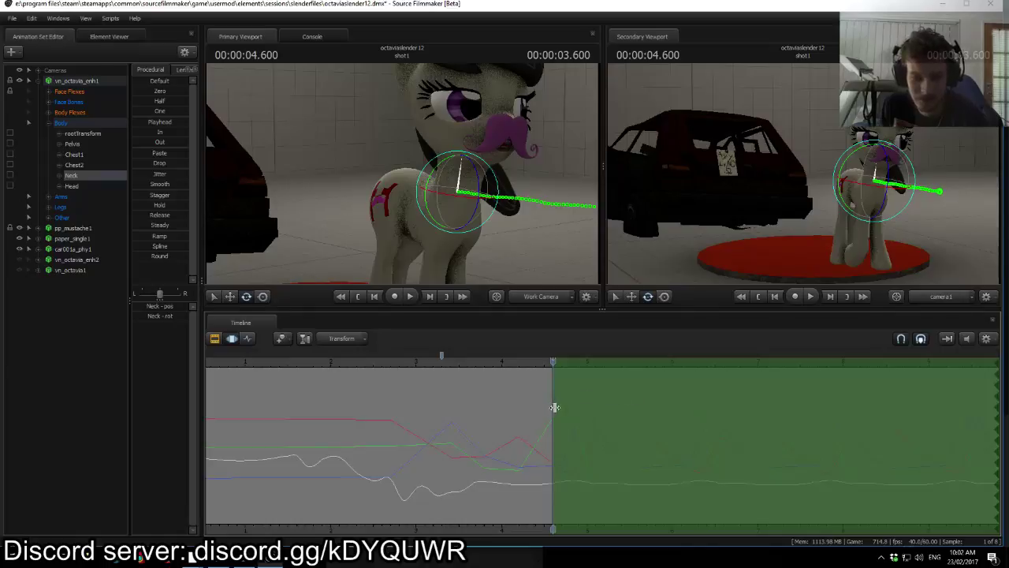
{"action": "left_click_drag", "start_coordinate": [558, 409], "coordinate": [577, 410]}
{"action": "left_click_drag", "start_coordinate": [554, 362], "coordinate": [587, 362]}
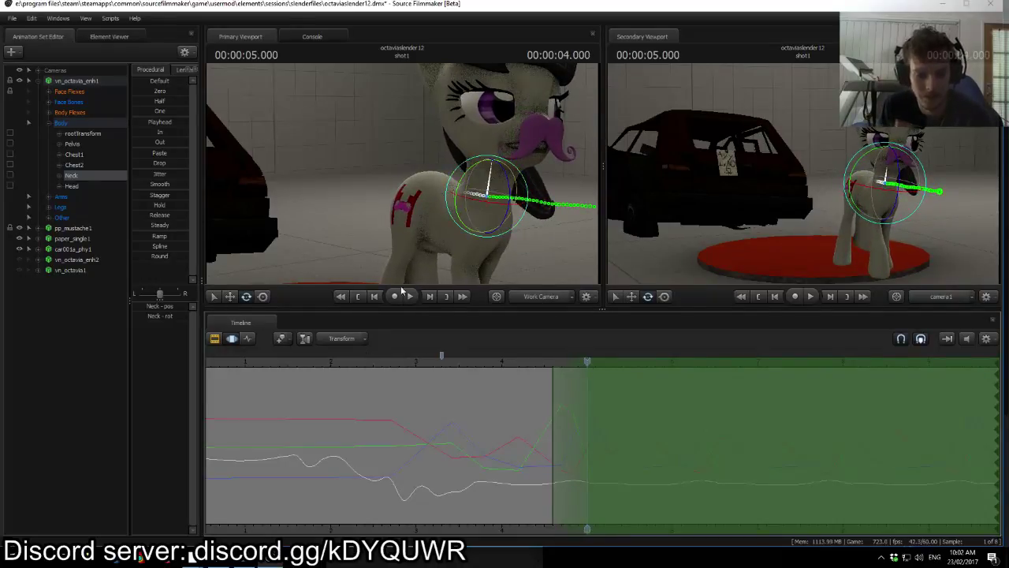
{"action": "mouse_move", "coordinate": [244, 563]}
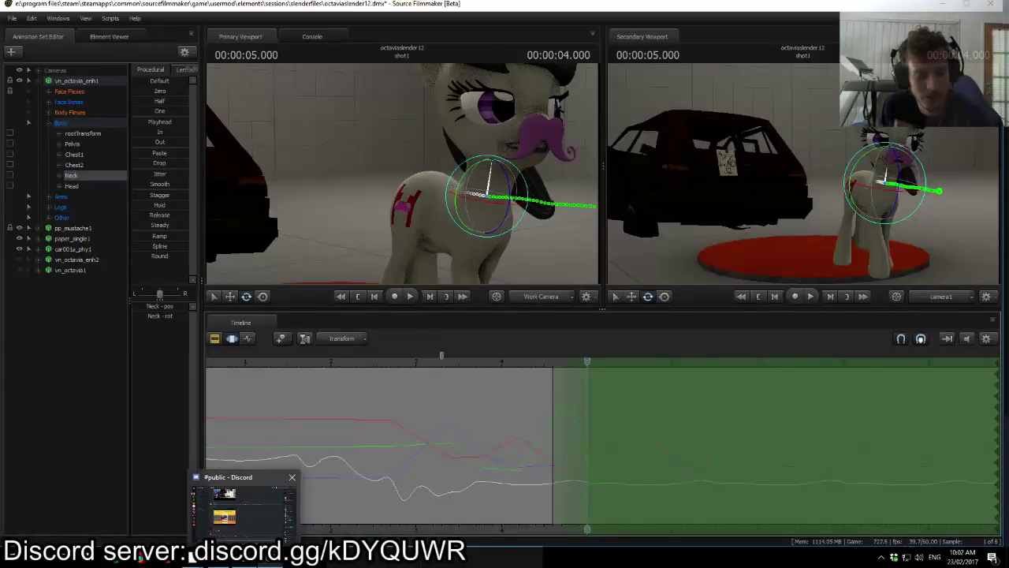
{"action": "mouse_move", "coordinate": [276, 564]}
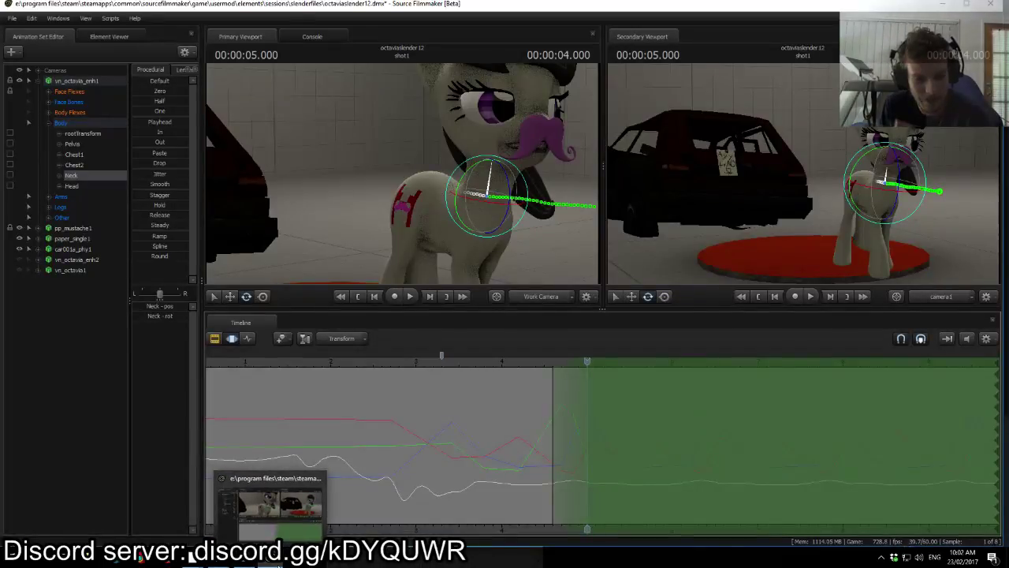
{"action": "left_click_drag", "start_coordinate": [566, 207], "coordinate": [427, 206]}
{"action": "left_click_drag", "start_coordinate": [424, 161], "coordinate": [447, 162]}
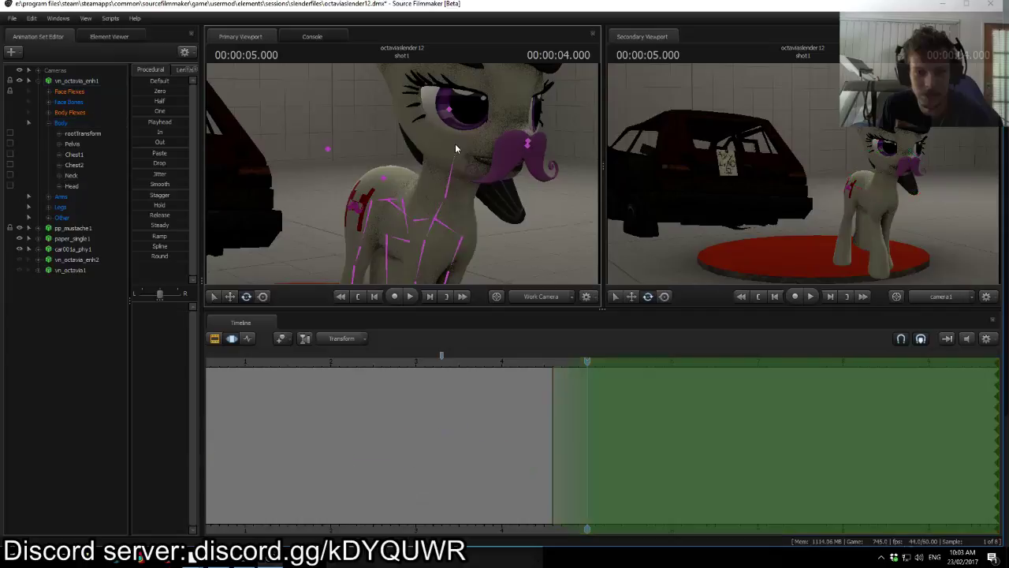
Step: Rotate the head at 5.000 s within the current time selection, confirm the edit, and preview the motion around 4.800 s
{"action": "left_click", "coordinate": [455, 143]}
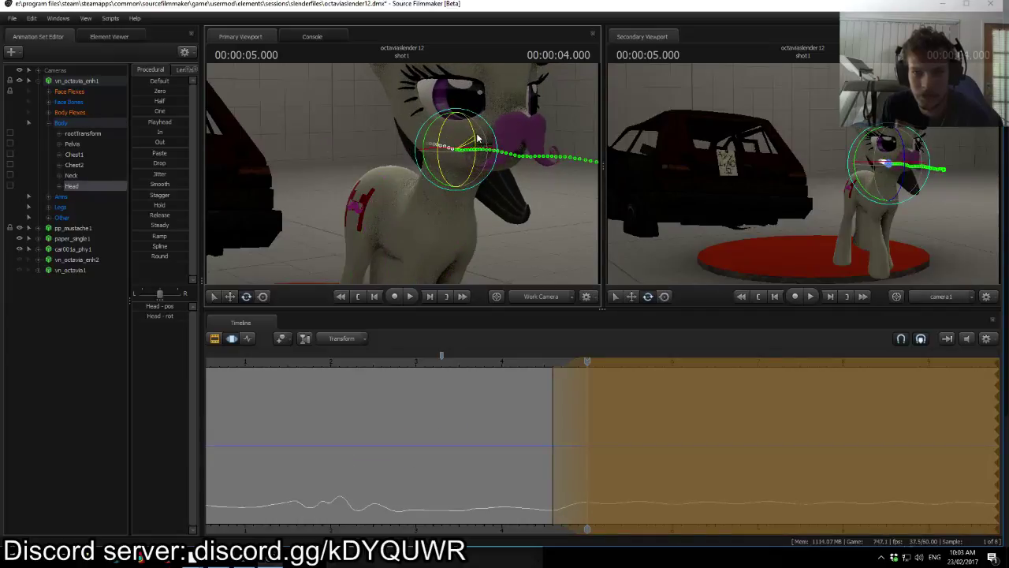
{"action": "key", "text": "Return"}
{"action": "left_click", "coordinate": [532, 358]}
{"action": "key", "text": "space"}
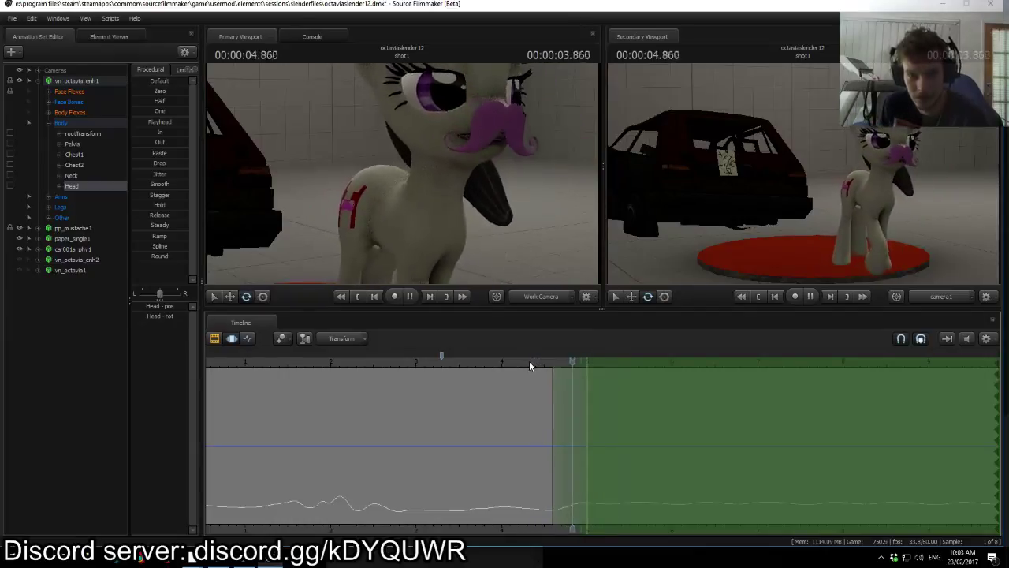
{"action": "left_click_drag", "start_coordinate": [529, 361], "coordinate": [569, 383]}
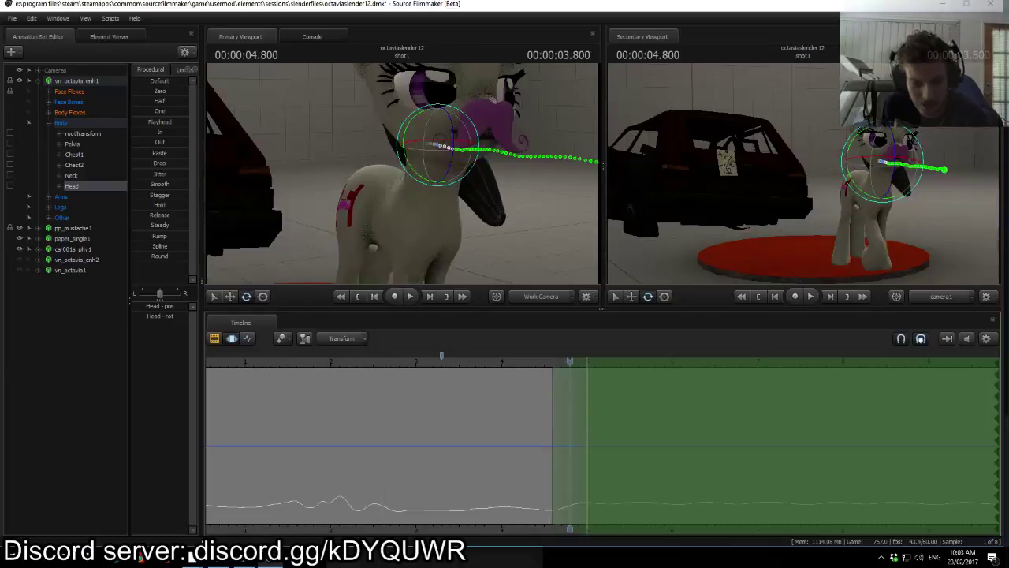
Step: Switch to the live chat window to check the viewers' messages
{"action": "mouse_move", "coordinate": [191, 561]}
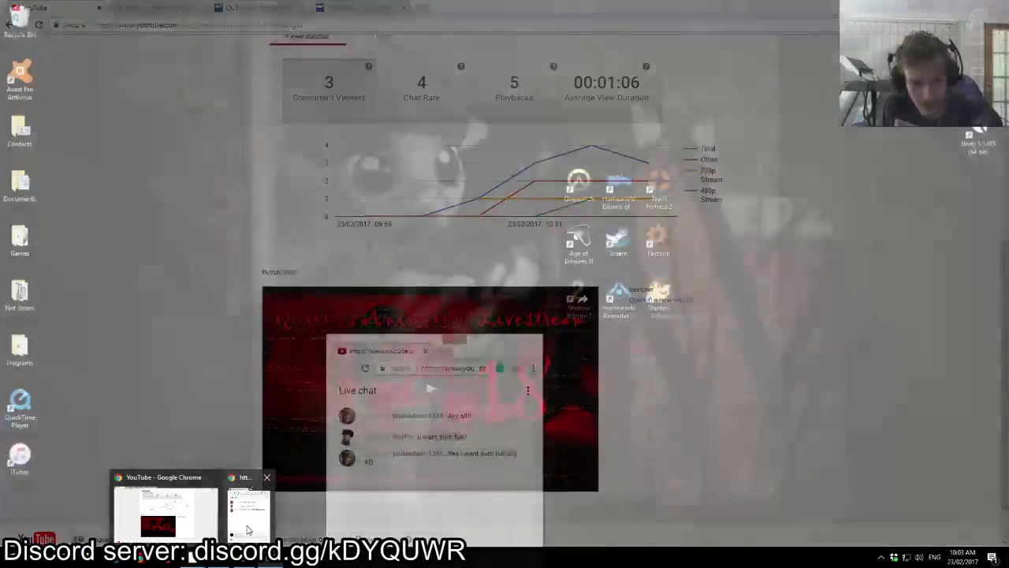
{"action": "left_click", "coordinate": [246, 530]}
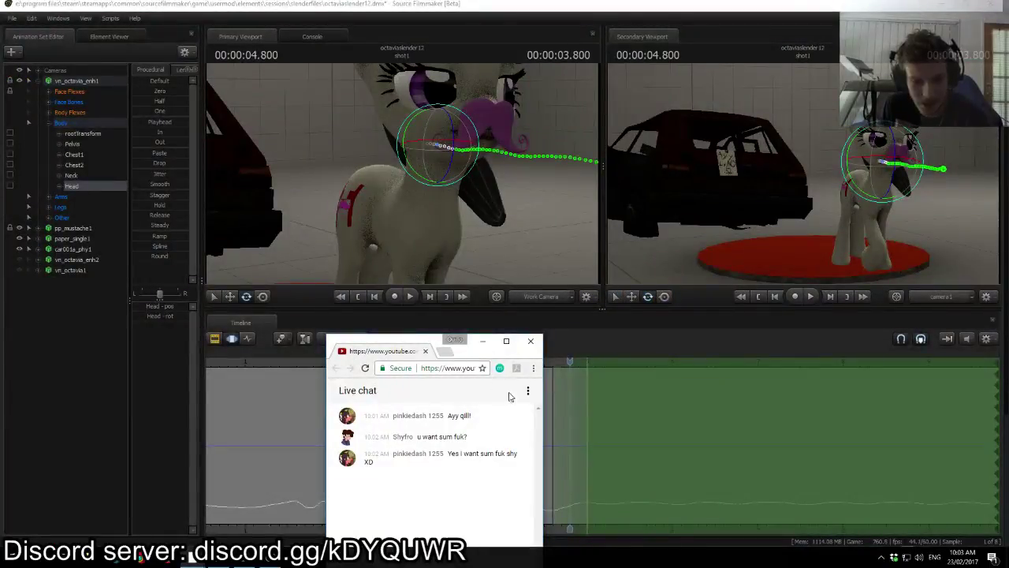
Step: Narrow the time selection to 4.600–5.000 s, with falloffs peaking at 4.800 s
{"action": "mouse_move", "coordinate": [560, 425]}
{"action": "left_mouse_down"}
{"action": "mouse_move", "coordinate": [587, 426]}
{"action": "mouse_move", "coordinate": [566, 427]}
{"action": "mouse_move", "coordinate": [575, 428]}
{"action": "left_mouse_up"}
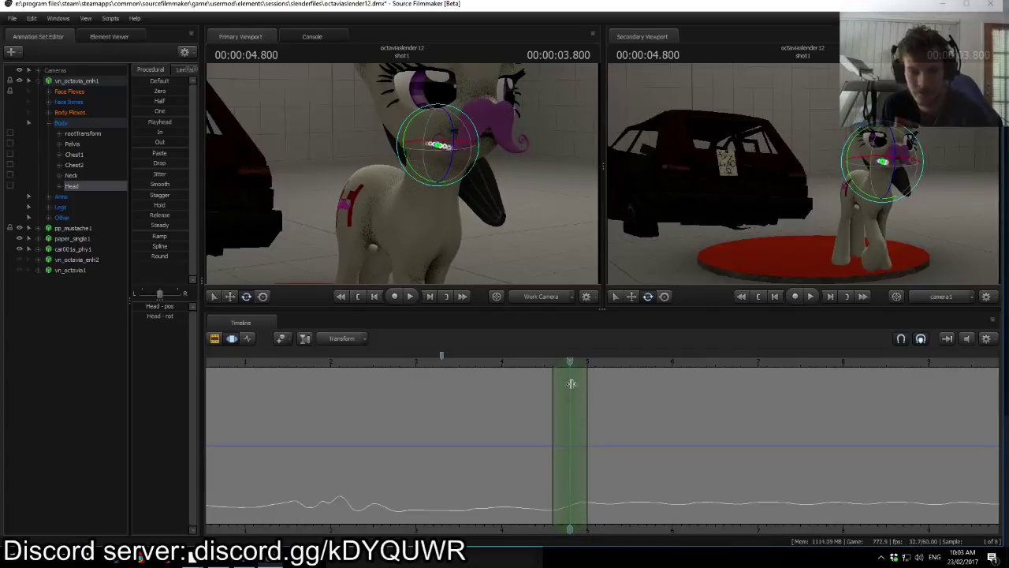
{"action": "mouse_move", "coordinate": [538, 257]}
{"action": "left_mouse_down"}
{"action": "mouse_move", "coordinate": [552, 259]}
{"action": "mouse_move", "coordinate": [539, 258]}
{"action": "left_mouse_up"}
{"action": "scroll", "coordinate": [559, 414], "scroll_direction": "up", "scroll_amount": 7}
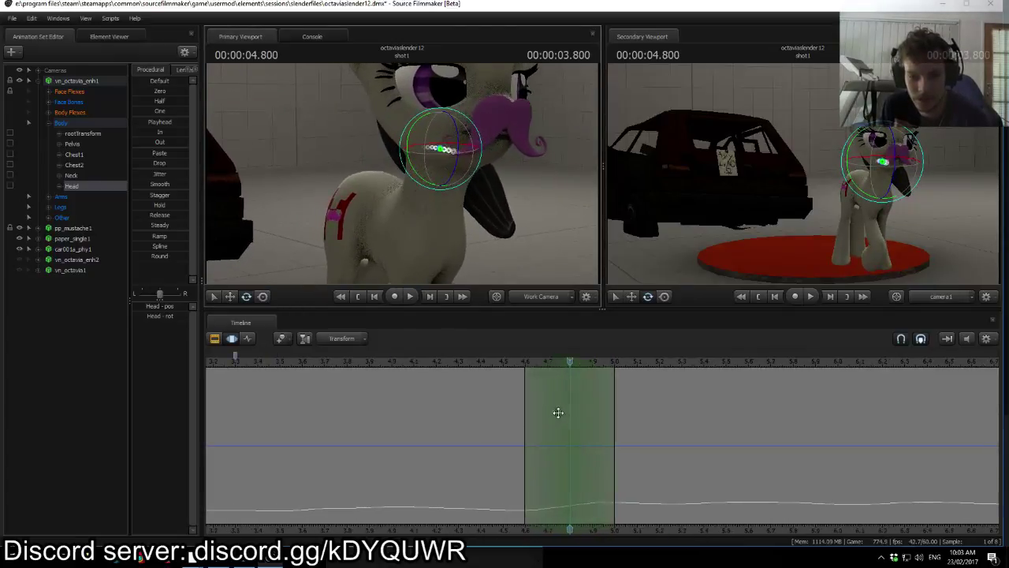
{"action": "key", "text": "a"}
Step: Rotate the pony's neck at 4.800 s to pose it midway through the head turn
{"action": "mouse_move", "coordinate": [404, 177]}
{"action": "left_mouse_down"}
{"action": "mouse_move", "coordinate": [438, 170]}
{"action": "mouse_move", "coordinate": [404, 176]}
{"action": "left_mouse_up"}
{"action": "left_click", "coordinate": [455, 203]}
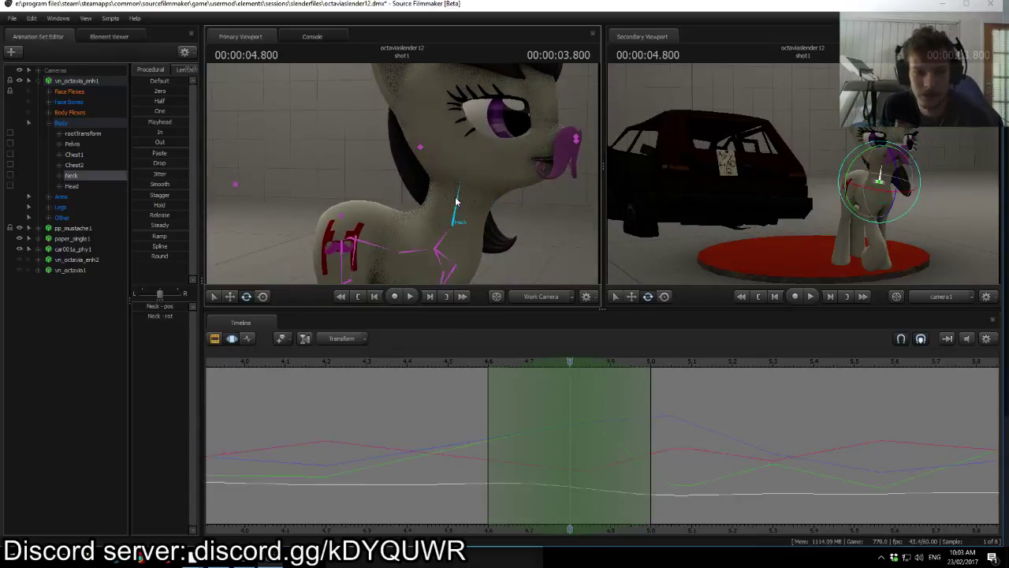
{"action": "left_click_drag", "start_coordinate": [475, 204], "coordinate": [434, 170]}
{"action": "left_click", "coordinate": [478, 184]}
{"action": "middle_click_drag", "start_coordinate": [398, 170], "coordinate": [416, 178]}
{"action": "left_click_drag", "start_coordinate": [419, 176], "coordinate": [452, 158]}
{"action": "left_click", "coordinate": [439, 172]}
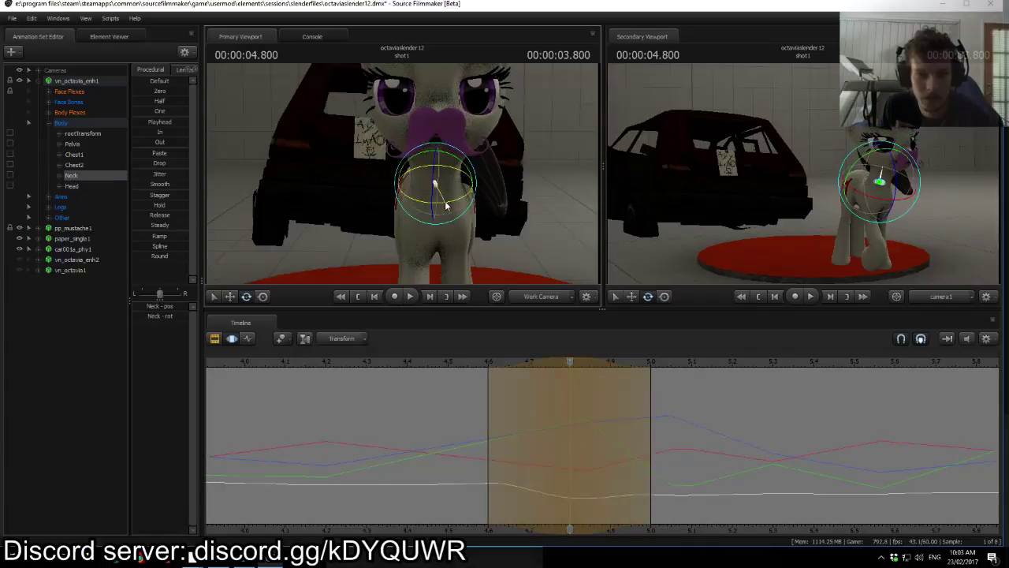
Step: Rotate the head at 4.800 s to match the neck, play back the motion, and confirm the edit
{"action": "left_click", "coordinate": [437, 144]}
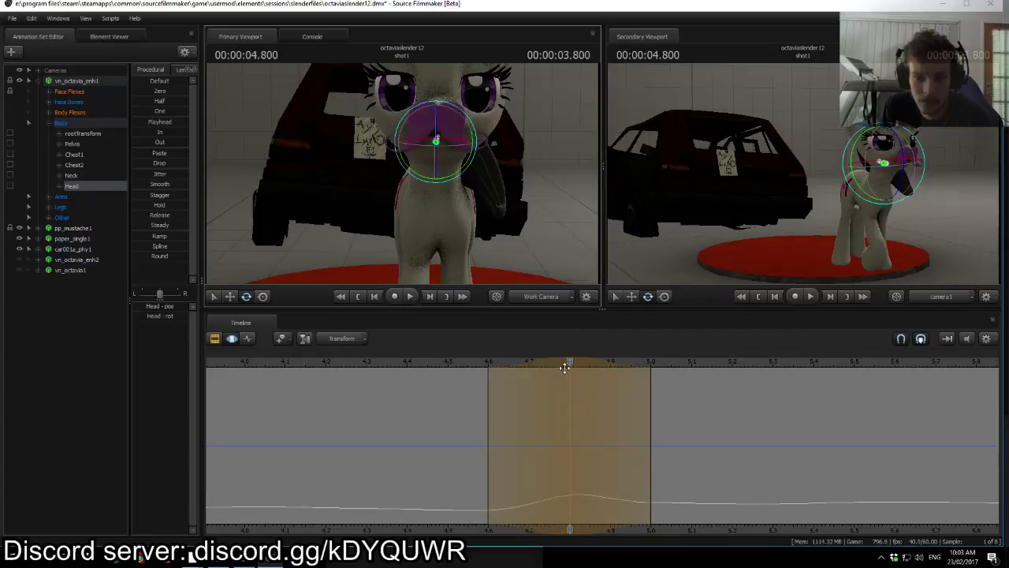
{"action": "key", "text": "space"}
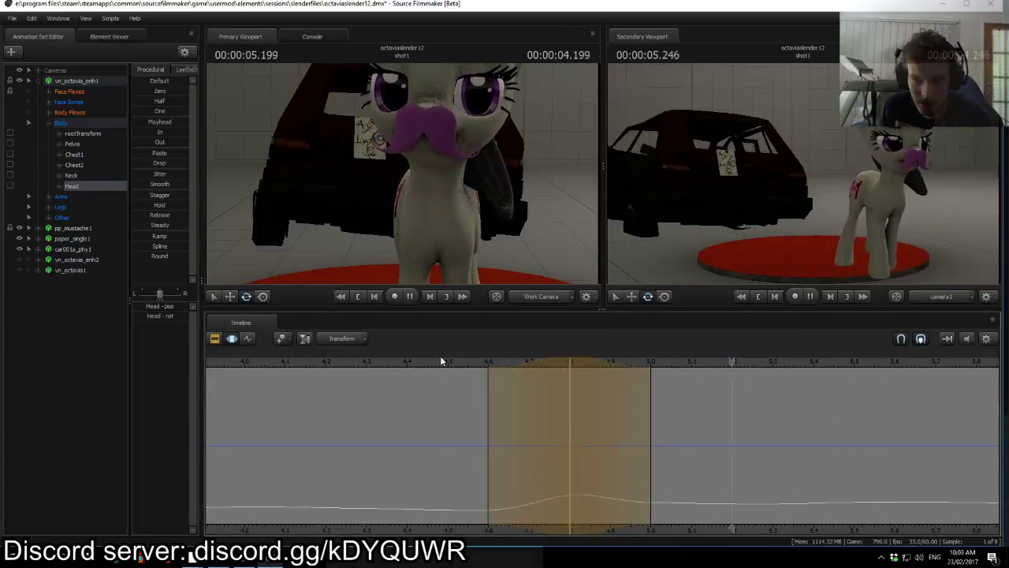
{"action": "left_click", "coordinate": [567, 371]}
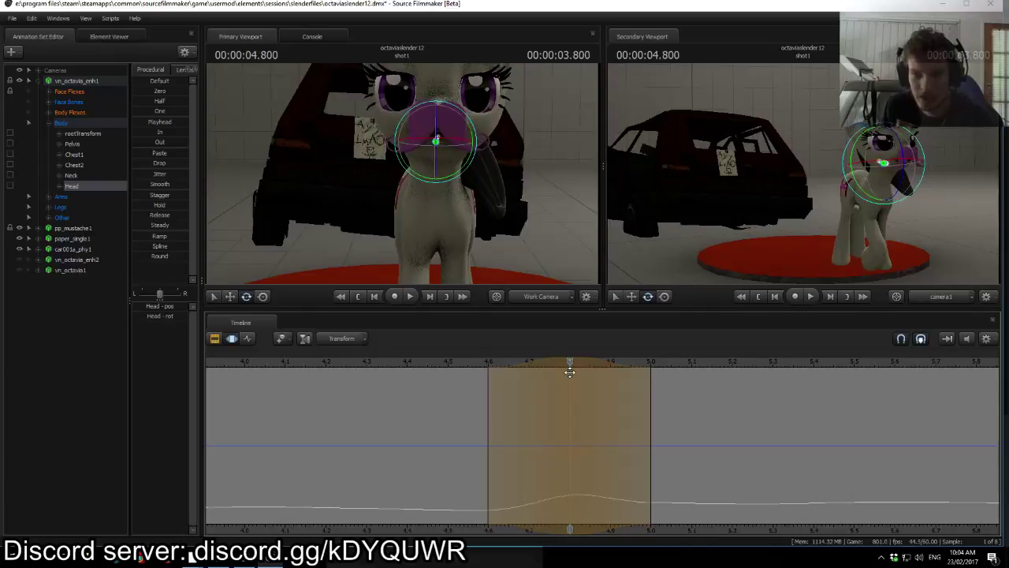
{"action": "left_click_drag", "start_coordinate": [571, 368], "coordinate": [653, 369]}
{"action": "key", "text": "Return"}
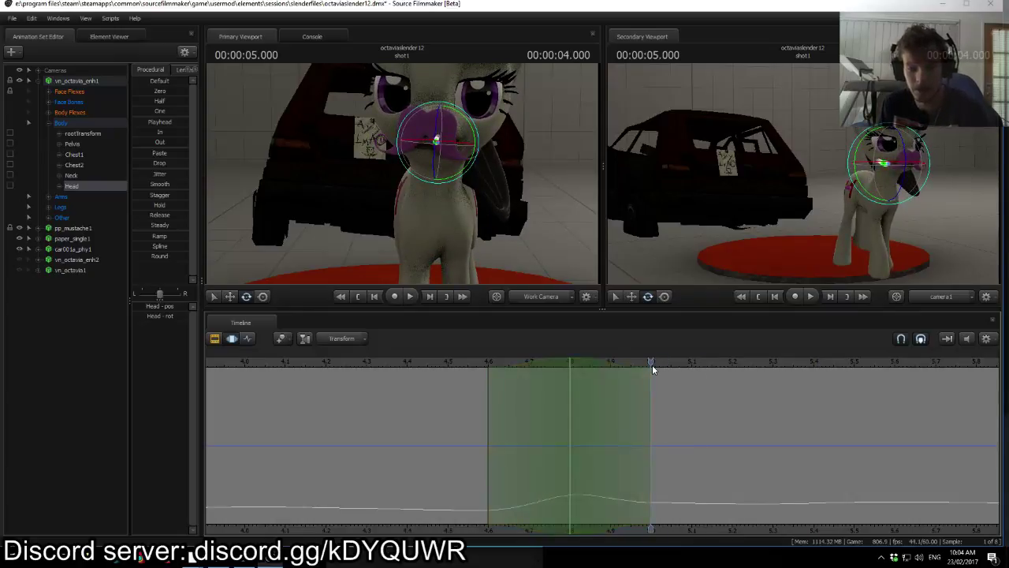
{"action": "key", "text": "space"}
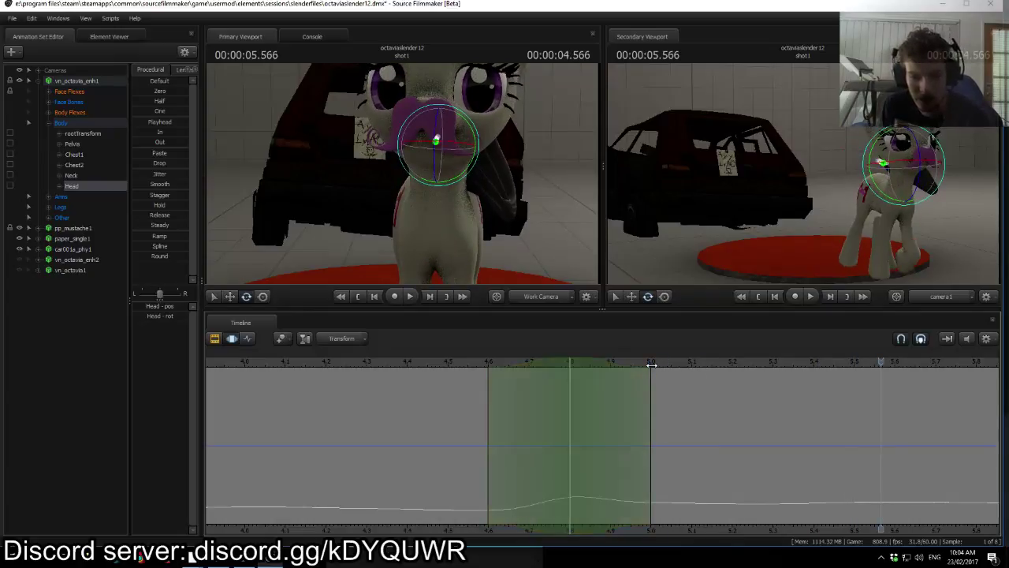
Step: Undo the neck and head edits at 4.800 s, restoring the open-ended time selection with its falloff from 4.600 to 5.000 s
{"action": "key", "text": "ctrl+z"}
{"action": "key", "text": "ctrl+z"}
{"action": "key", "text": "ctrl+z"}
{"action": "key", "text": "ctrl+z"}
{"action": "key", "text": "ctrl+z"}
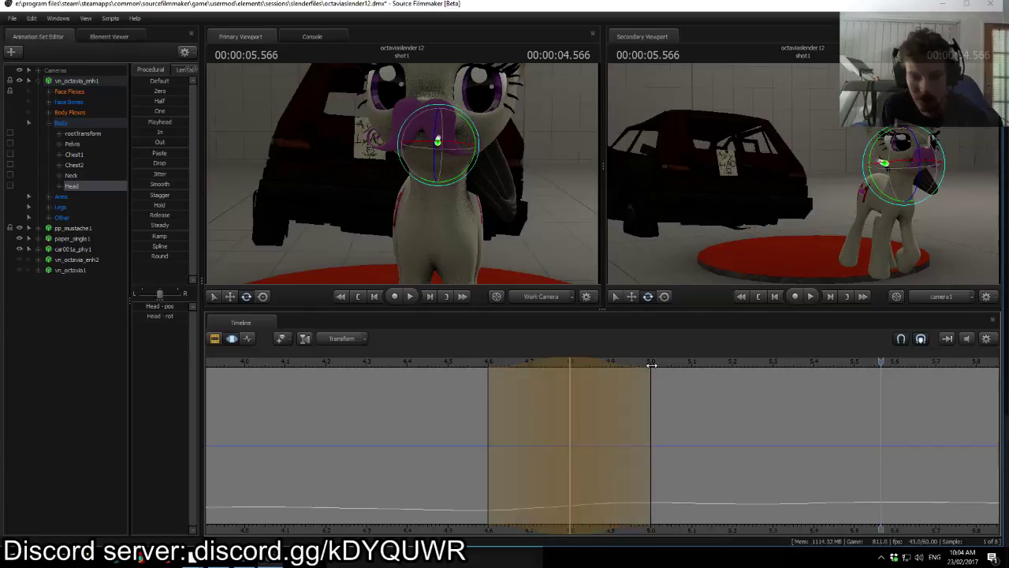
{"action": "key", "text": "ctrl+z"}
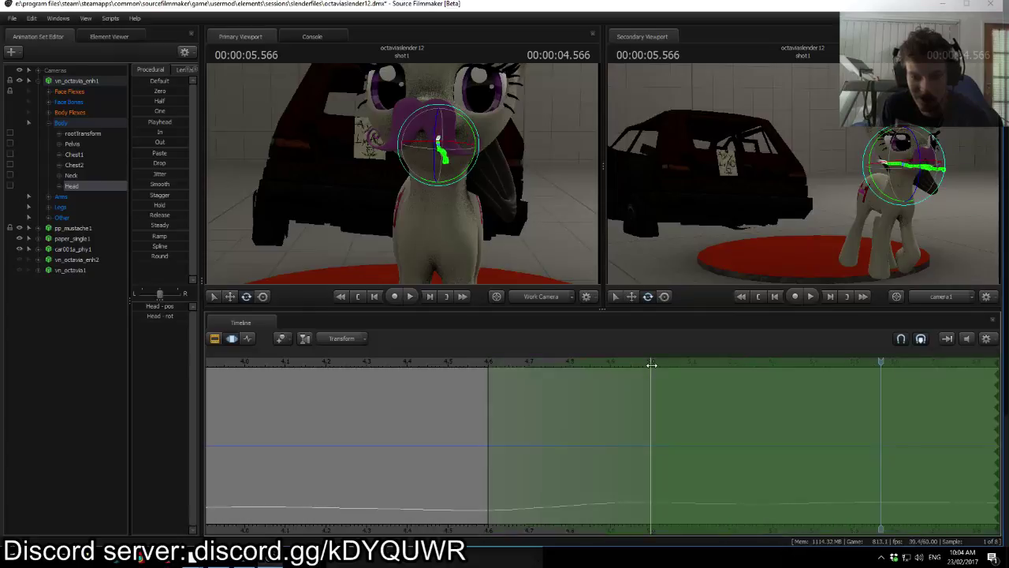
{"action": "left_click_drag", "start_coordinate": [881, 360], "coordinate": [678, 361]}
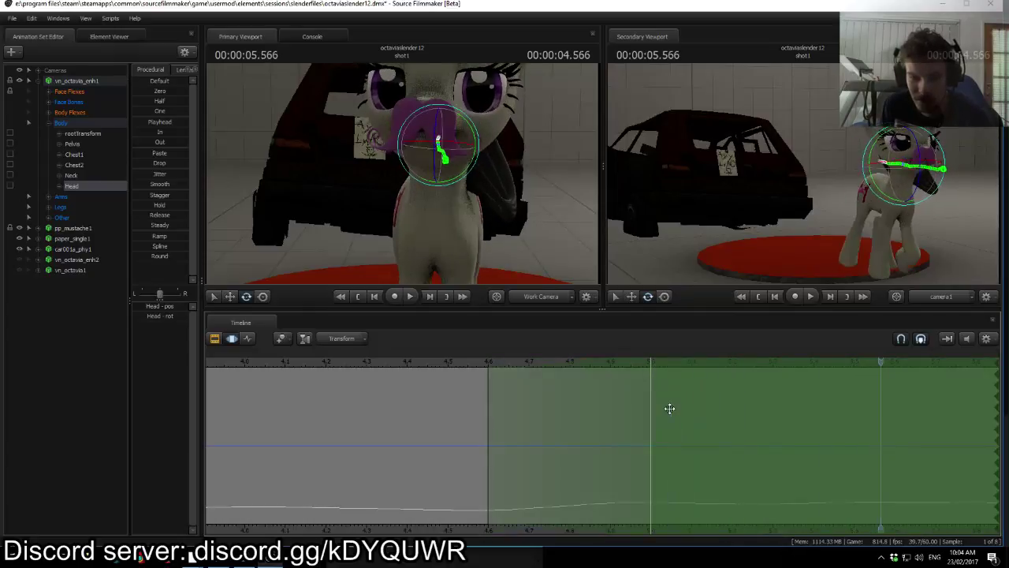
{"action": "key", "text": "ctrl+z"}
{"action": "key", "text": "ctrl+z"}
{"action": "key", "text": "ctrl+z"}
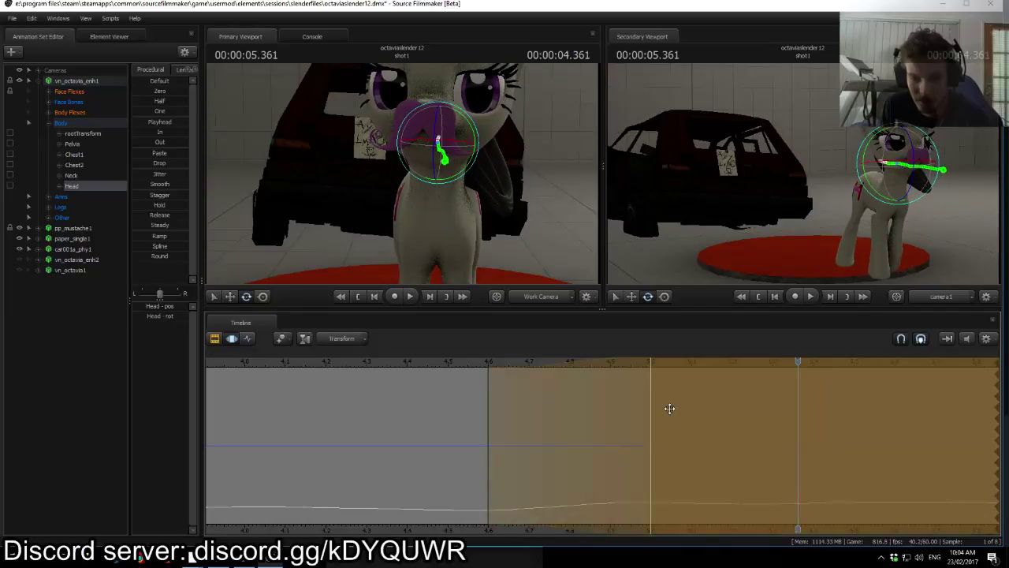
Step: Adjust the neck and head rotation at 5.361 s, using the open-ended selection with its falloff from 4.600 to 5.000 s
{"action": "left_click", "coordinate": [444, 173]}
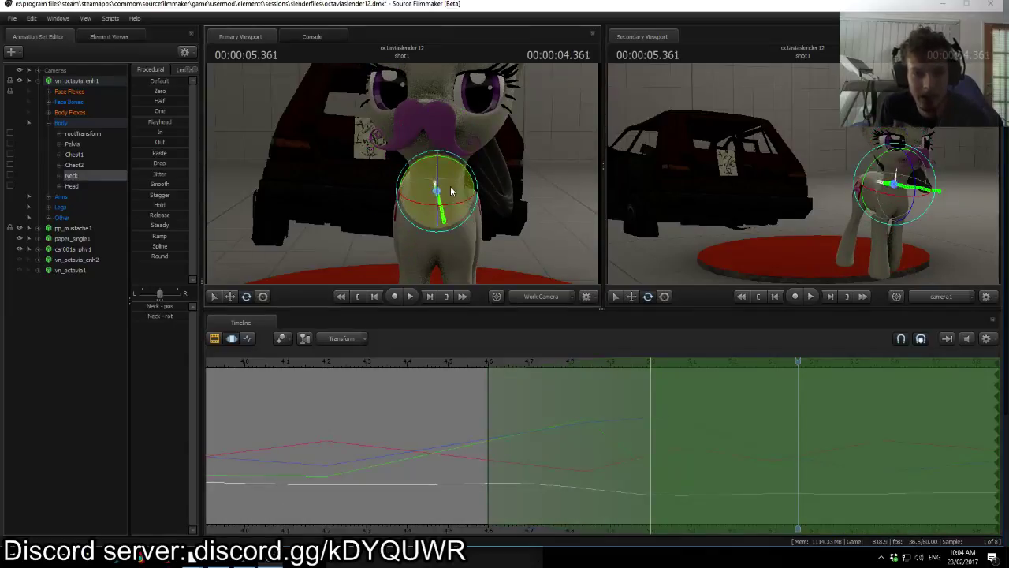
{"action": "left_click", "coordinate": [440, 146]}
{"action": "left_click_drag", "start_coordinate": [444, 148], "coordinate": [449, 145]}
{"action": "mouse_move", "coordinate": [449, 183]}
{"action": "left_mouse_down"}
{"action": "mouse_move", "coordinate": [399, 180]}
{"action": "mouse_move", "coordinate": [432, 198]}
{"action": "mouse_move", "coordinate": [439, 170]}
{"action": "left_mouse_up"}
{"action": "left_click", "coordinate": [404, 195], "text": "ctrl"}
{"action": "left_click", "coordinate": [413, 167]}
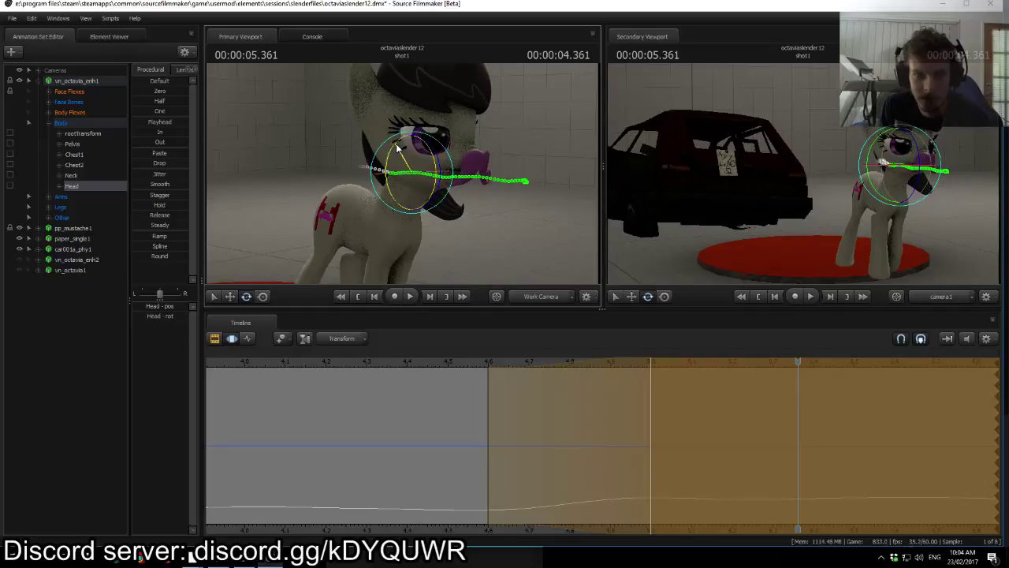
{"action": "left_click_drag", "start_coordinate": [397, 148], "coordinate": [475, 166]}
{"action": "left_click", "coordinate": [418, 179], "text": "ctrl"}
{"action": "left_click", "coordinate": [418, 145], "text": "ctrl"}
{"action": "left_click", "coordinate": [415, 146]}
Step: Check the new messages in the live chat window and return to the Source Filmmaker session
{"action": "left_click", "coordinate": [189, 564]}
{"action": "left_click", "coordinate": [246, 520]}
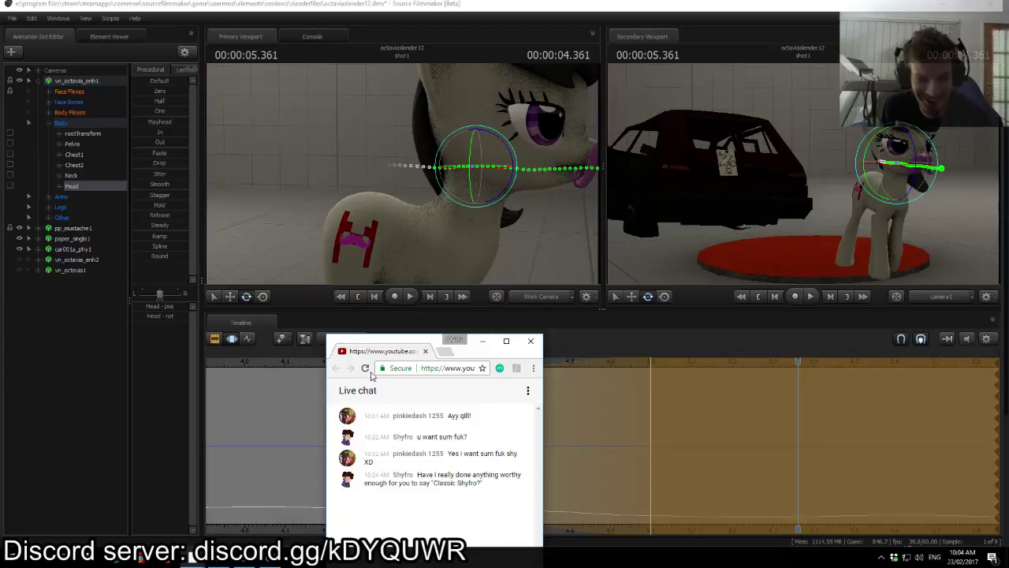
{"action": "left_click_drag", "start_coordinate": [394, 344], "coordinate": [387, 239]}
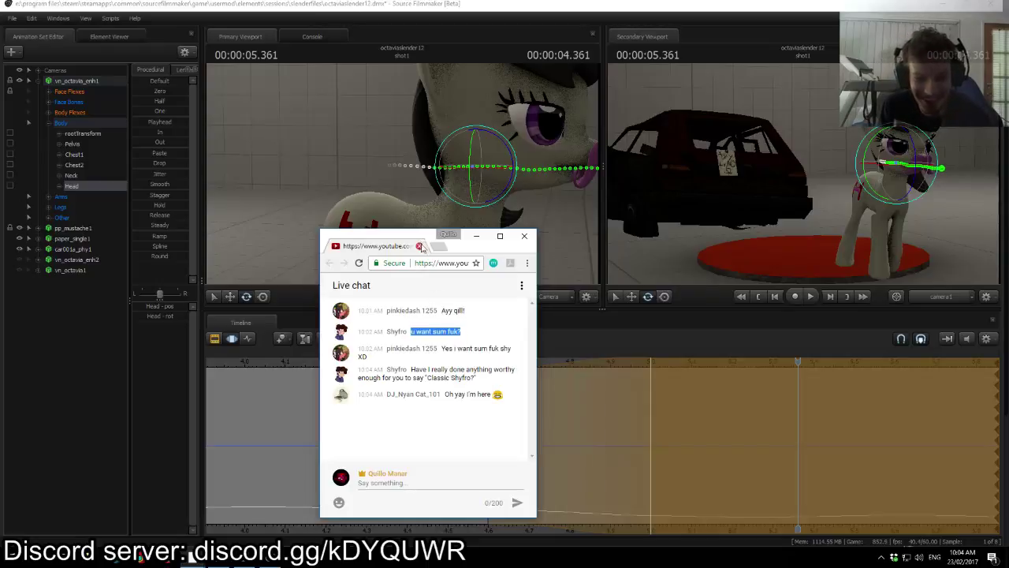
{"action": "left_click_drag", "start_coordinate": [418, 229], "coordinate": [409, 261]}
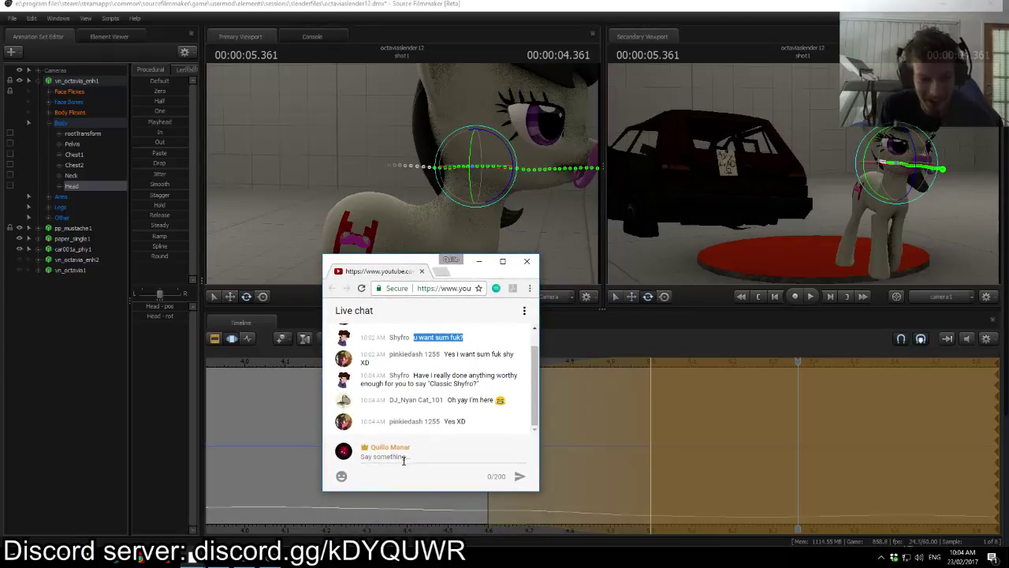
{"action": "left_click_drag", "start_coordinate": [407, 263], "coordinate": [386, 397]}
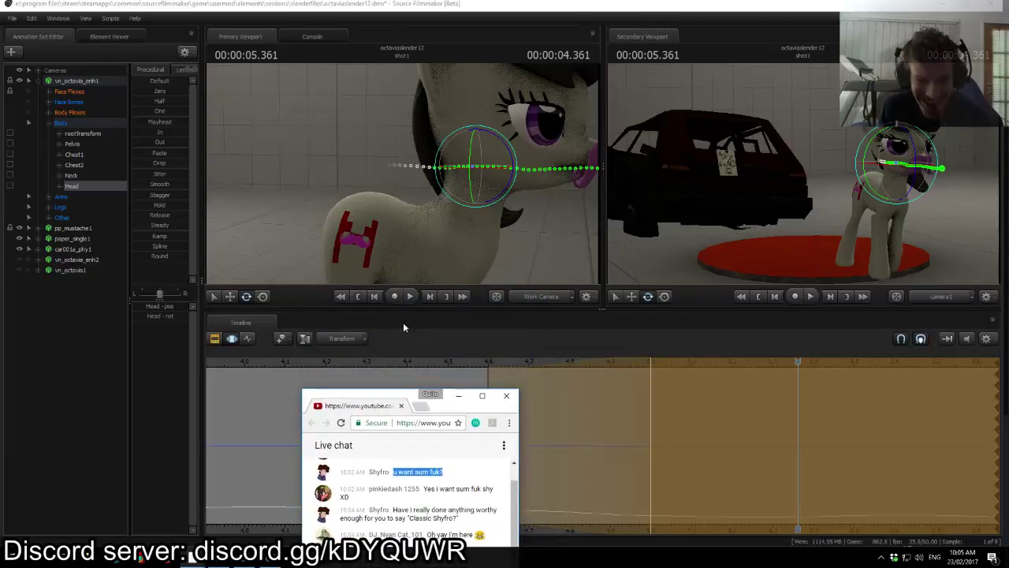
{"action": "left_click", "coordinate": [414, 4]}
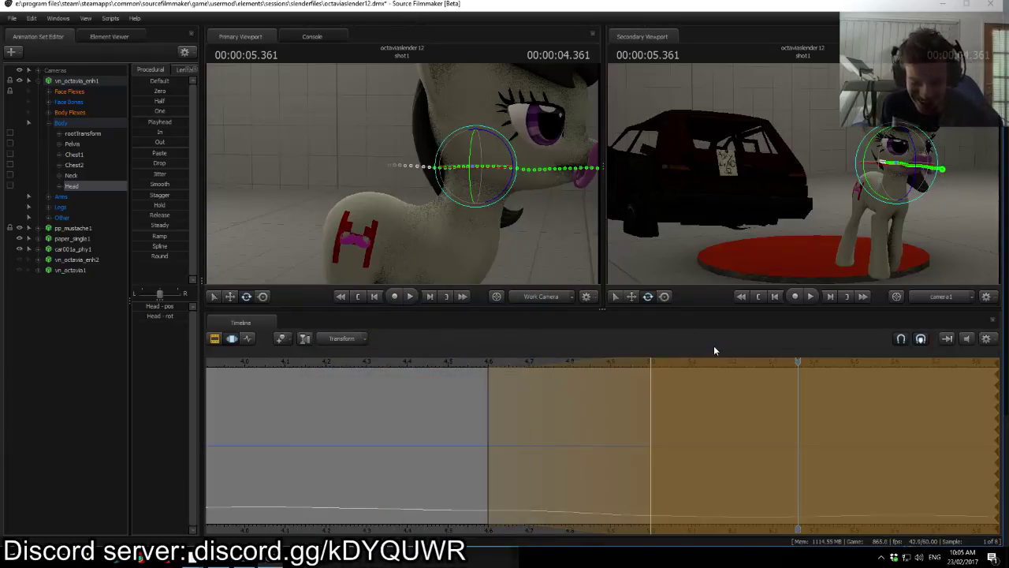
Step: Preview the motion, then limit the time selection to 4.600–5.000 s with both falloffs meeting at 4.800 s
{"action": "left_click_drag", "start_coordinate": [784, 361], "coordinate": [651, 416]}
{"action": "key", "text": "space"}
{"action": "left_click_drag", "start_coordinate": [492, 406], "coordinate": [572, 408]}
{"action": "left_click_drag", "start_coordinate": [646, 410], "coordinate": [567, 414]}
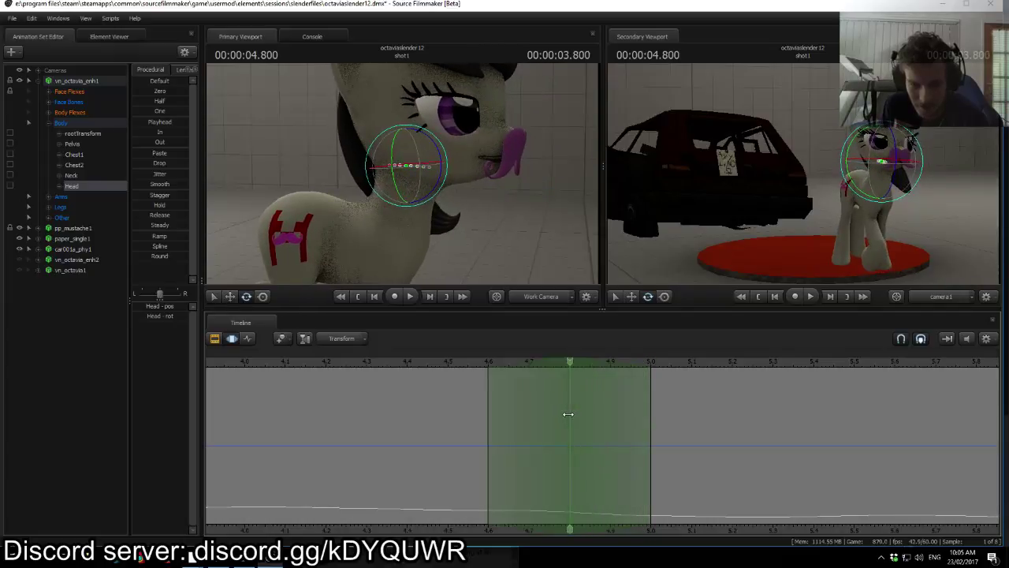
Step: Pose the head and neck facing forward at 4.800 s and play back the resulting motion
{"action": "left_click", "coordinate": [402, 195]}
{"action": "left_click_drag", "start_coordinate": [425, 192], "coordinate": [403, 177]}
{"action": "left_click", "coordinate": [425, 180]}
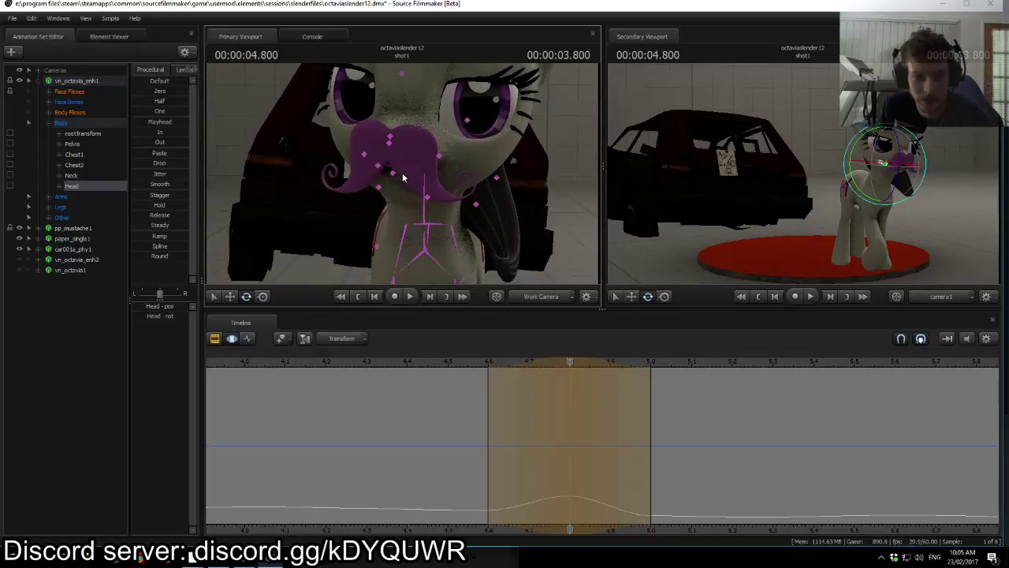
{"action": "left_click", "coordinate": [424, 211]}
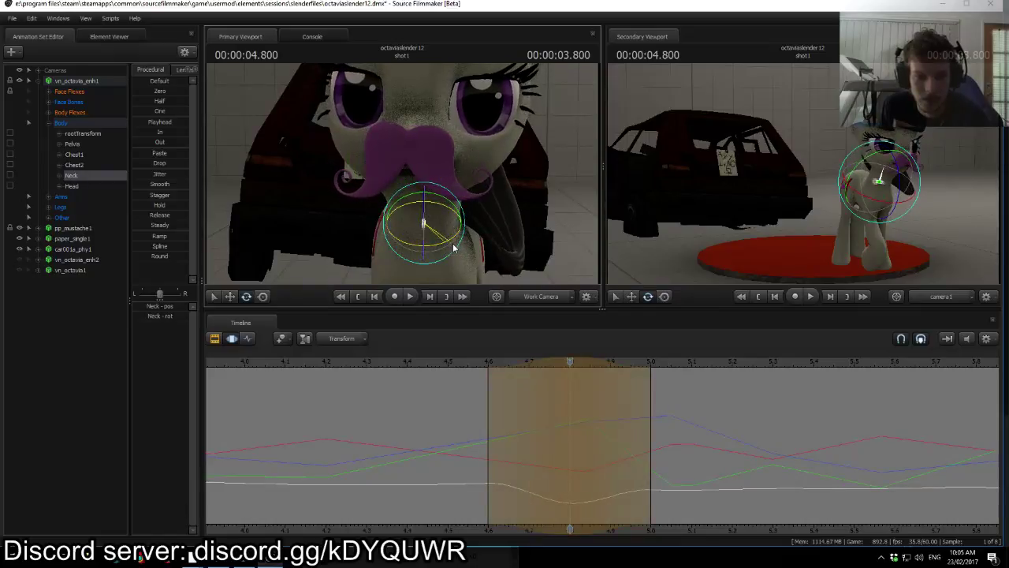
{"action": "left_click", "coordinate": [427, 180], "text": "ctrl"}
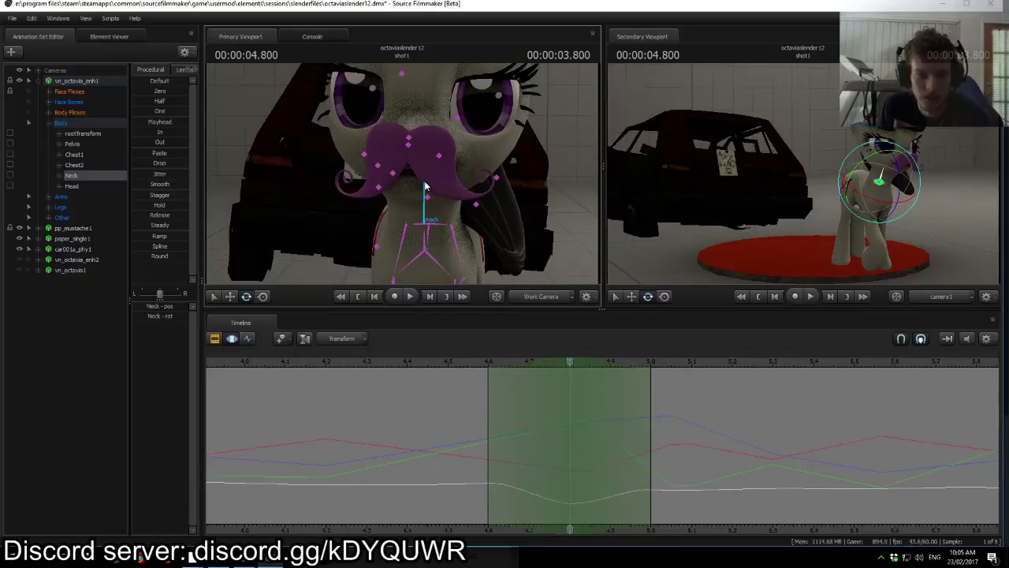
{"action": "left_click", "coordinate": [425, 163]}
{"action": "left_click_drag", "start_coordinate": [438, 139], "coordinate": [439, 136]}
{"action": "left_click_drag", "start_coordinate": [573, 360], "coordinate": [597, 363]}
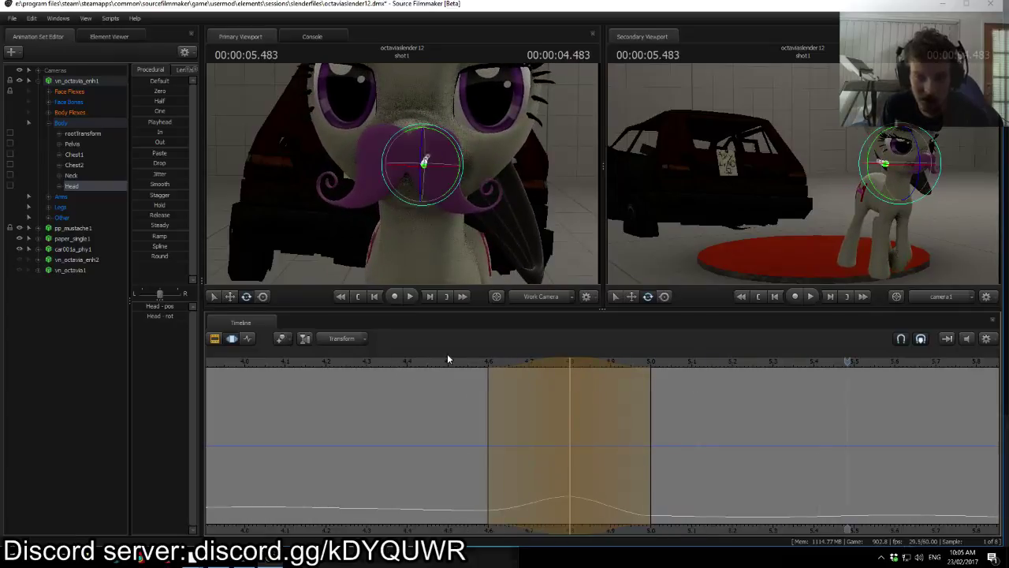
{"action": "key", "text": "space"}
{"action": "mouse_move", "coordinate": [438, 195]}
{"action": "left_mouse_down"}
{"action": "mouse_move", "coordinate": [418, 193]}
{"action": "mouse_move", "coordinate": [438, 194]}
{"action": "left_mouse_up"}
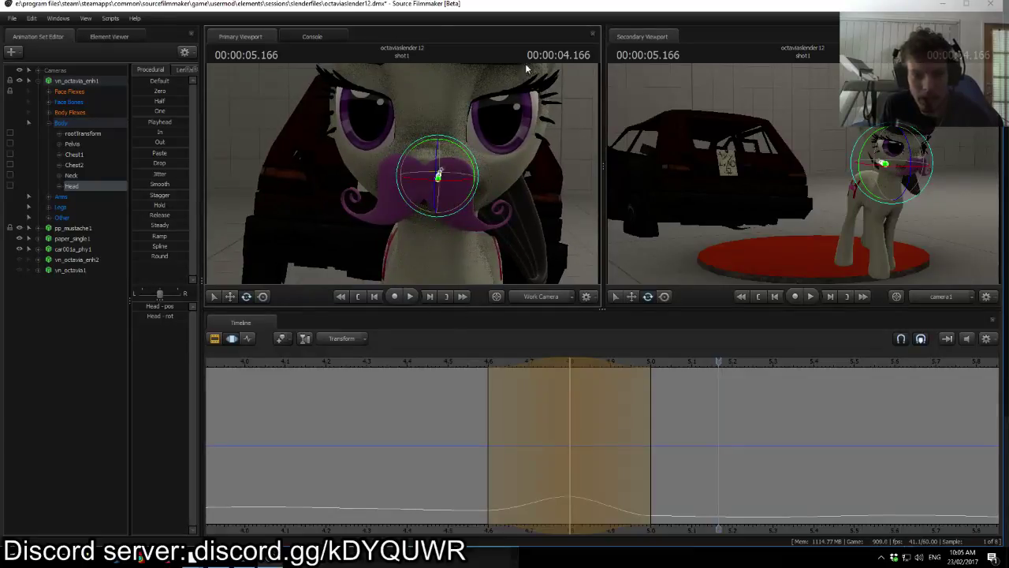
Step: Undo the latest head and neck pose changes at 4.800 s together with the narrowed time selection
{"action": "key", "text": "ctrl+z"}
{"action": "key", "text": "ctrl+z"}
{"action": "key", "text": "ctrl+z"}
{"action": "key", "text": "ctrl+z"}
{"action": "key", "text": "ctrl+z"}
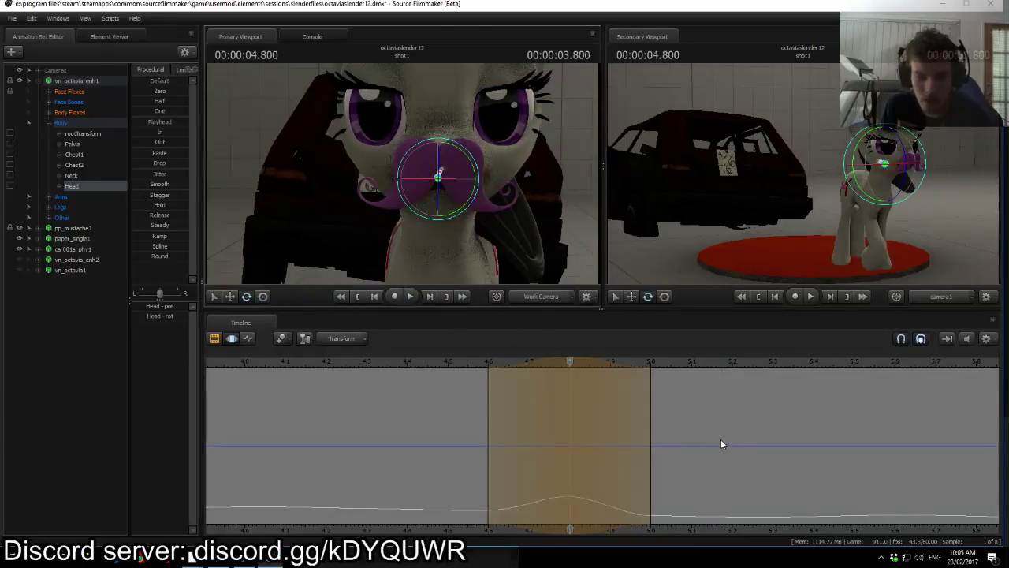
{"action": "key", "text": "ctrl+z"}
{"action": "key", "text": "ctrl+z"}
{"action": "key", "text": "ctrl+z"}
{"action": "key", "text": "ctrl+z"}
{"action": "key", "text": "ctrl+z"}
{"action": "key", "text": "ctrl+z"}
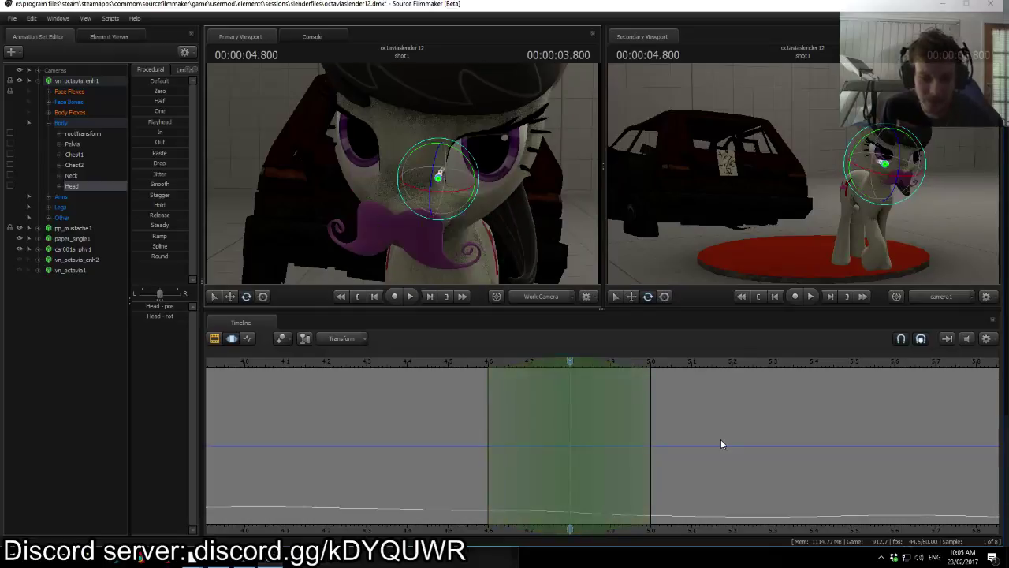
{"action": "key", "text": "ctrl+z"}
{"action": "key", "text": "ctrl+z"}
{"action": "key", "text": "ctrl+z"}
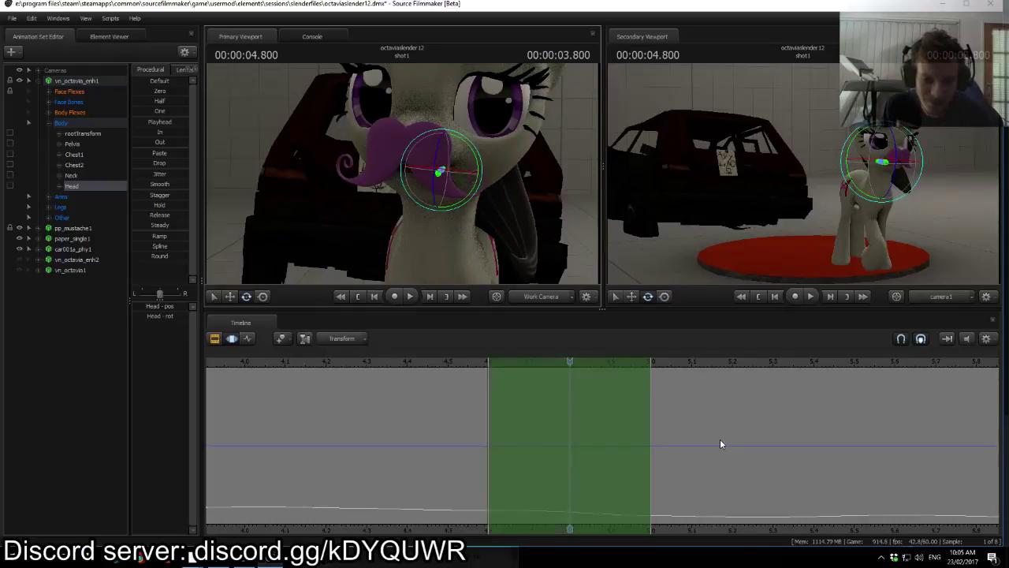
Step: Select the pony's neck bone and limit the time selection to 4.600–5.000 s with both falloffs meeting at about 4.800 s
{"action": "left_click_drag", "start_coordinate": [574, 362], "coordinate": [650, 372]}
{"action": "left_click", "coordinate": [437, 172]}
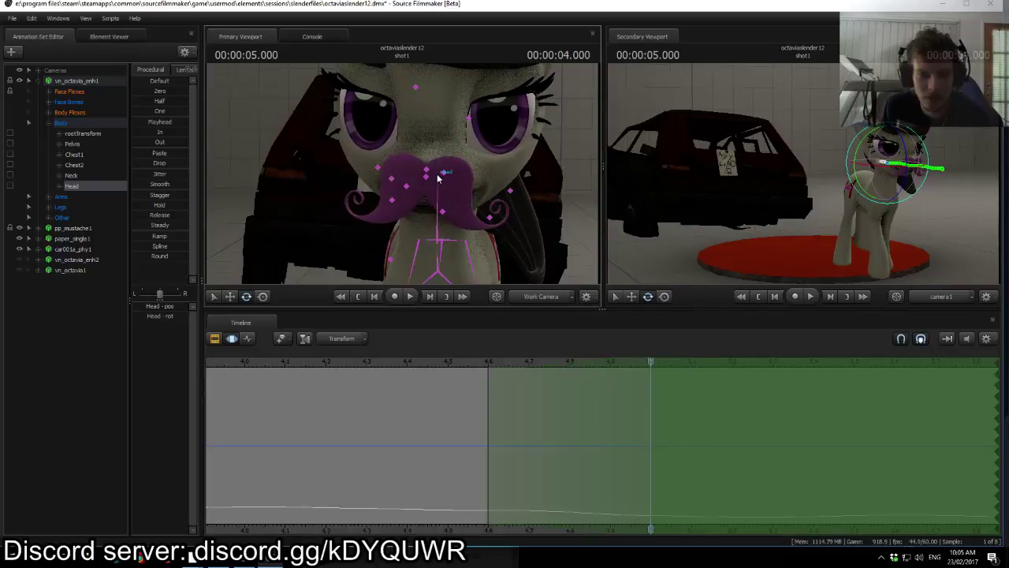
{"action": "key", "text": "s"}
{"action": "left_click_drag", "start_coordinate": [536, 229], "coordinate": [527, 192]}
{"action": "key", "text": "w"}
{"action": "key", "text": "w"}
{"action": "left_click_drag", "start_coordinate": [427, 160], "coordinate": [428, 157]}
{"action": "left_click", "coordinate": [424, 183]}
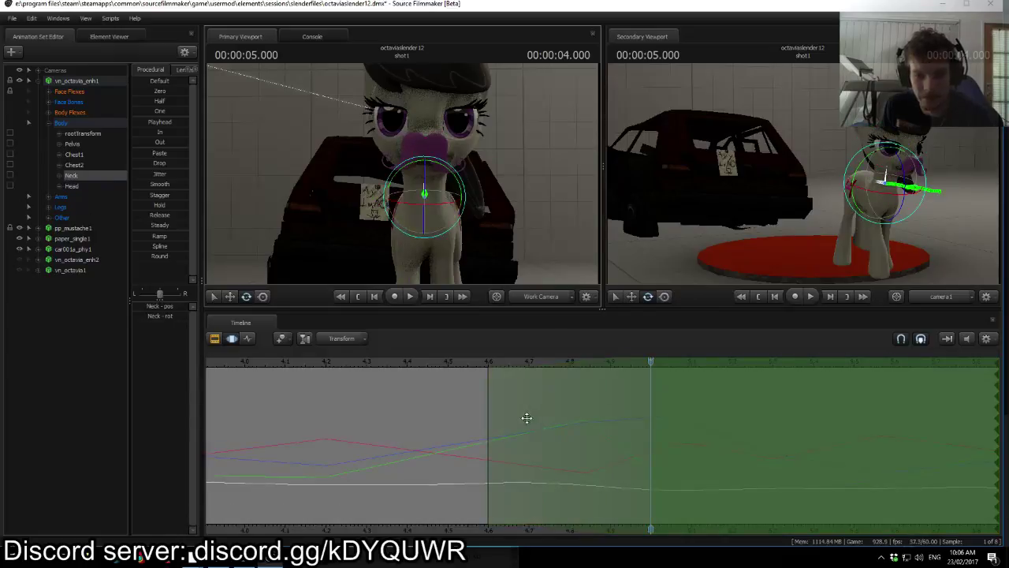
{"action": "left_click_drag", "start_coordinate": [489, 418], "coordinate": [573, 437]}
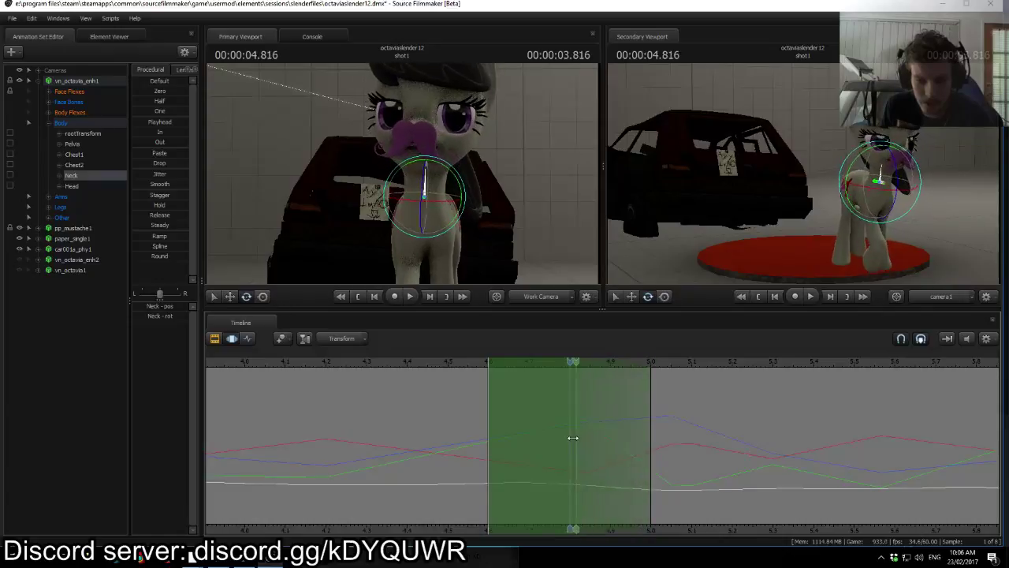
{"action": "left_click_drag", "start_coordinate": [492, 428], "coordinate": [568, 428]}
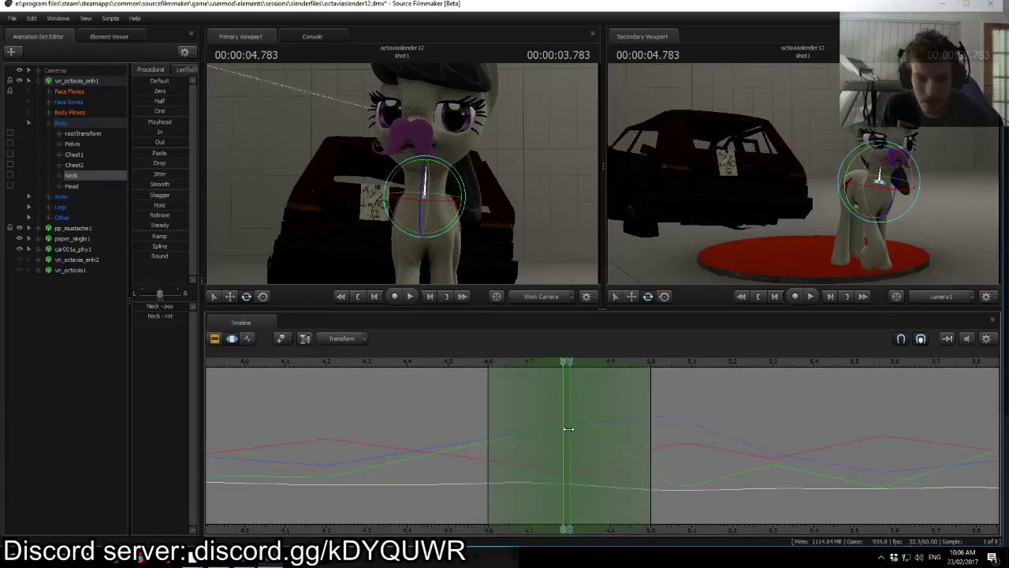
Step: Adjust the neck and head pose at about 4.800 s and play back the resulting motion
{"action": "left_click_drag", "start_coordinate": [532, 248], "coordinate": [583, 257]}
{"action": "left_click_drag", "start_coordinate": [407, 174], "coordinate": [454, 164]}
{"action": "left_click", "coordinate": [420, 161], "text": "ctrl"}
{"action": "mouse_move", "coordinate": [574, 362]}
{"action": "left_mouse_down"}
{"action": "mouse_move", "coordinate": [461, 369]}
{"action": "mouse_move", "coordinate": [578, 378]}
{"action": "left_mouse_up"}
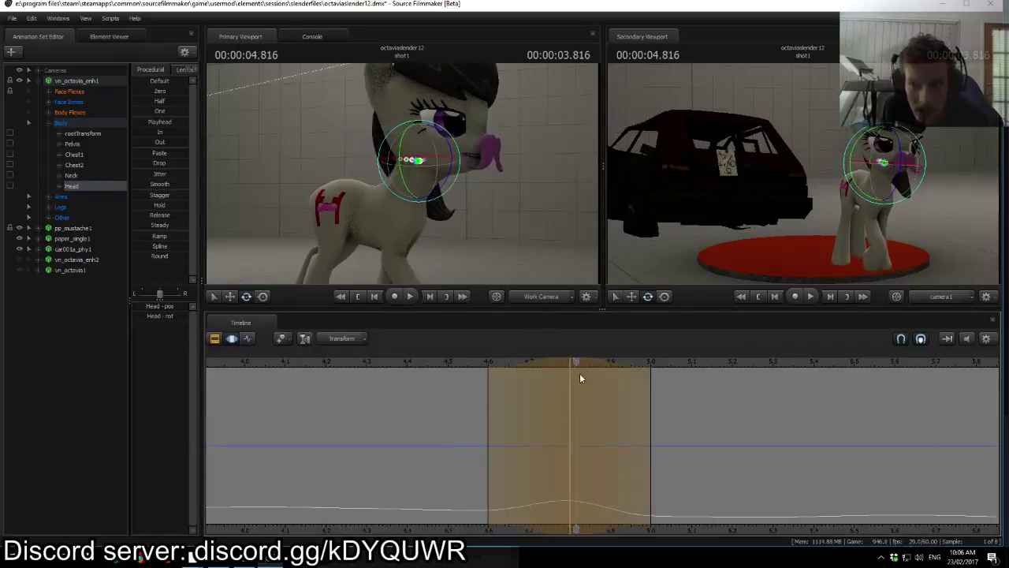
{"action": "key", "text": "space"}
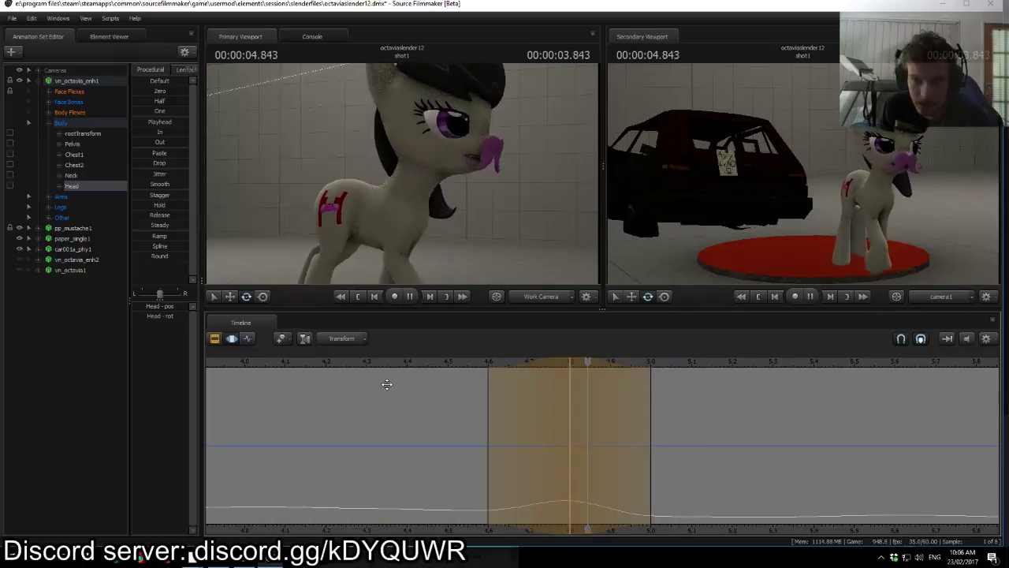
{"action": "key", "text": "space"}
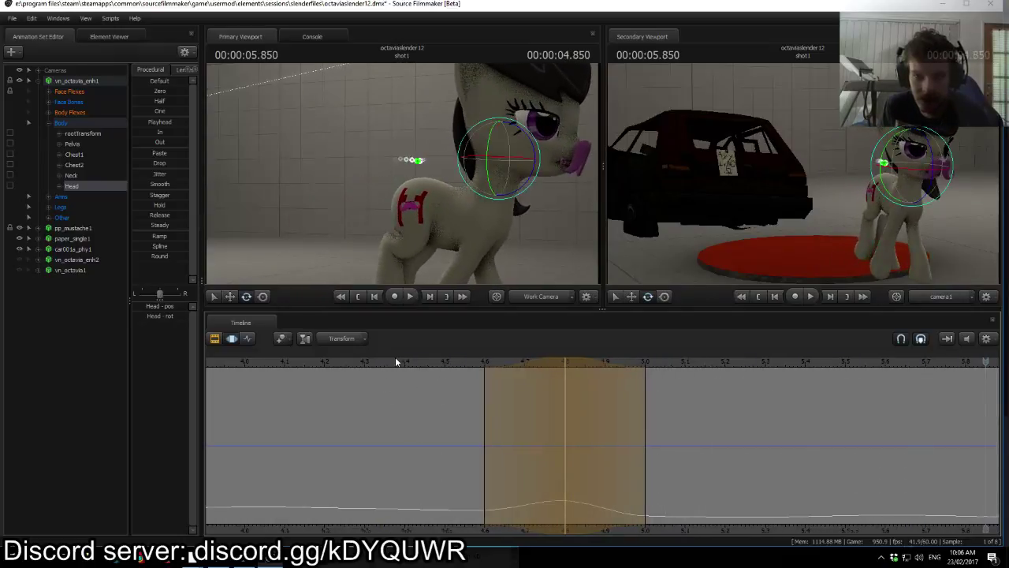
{"action": "key", "text": "space"}
{"action": "key", "text": "space"}
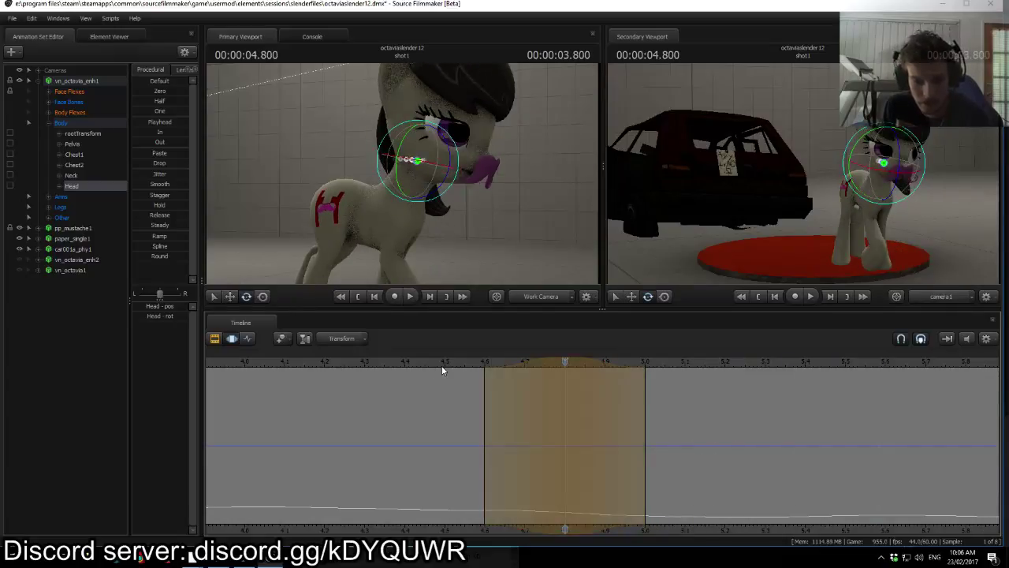
Step: Undo the latest neck and head pose changes together with the narrowed time selection
{"action": "key", "text": "ctrl+z"}
{"action": "key", "text": "ctrl+z"}
{"action": "key", "text": "ctrl+z"}
{"action": "key", "text": "ctrl+z"}
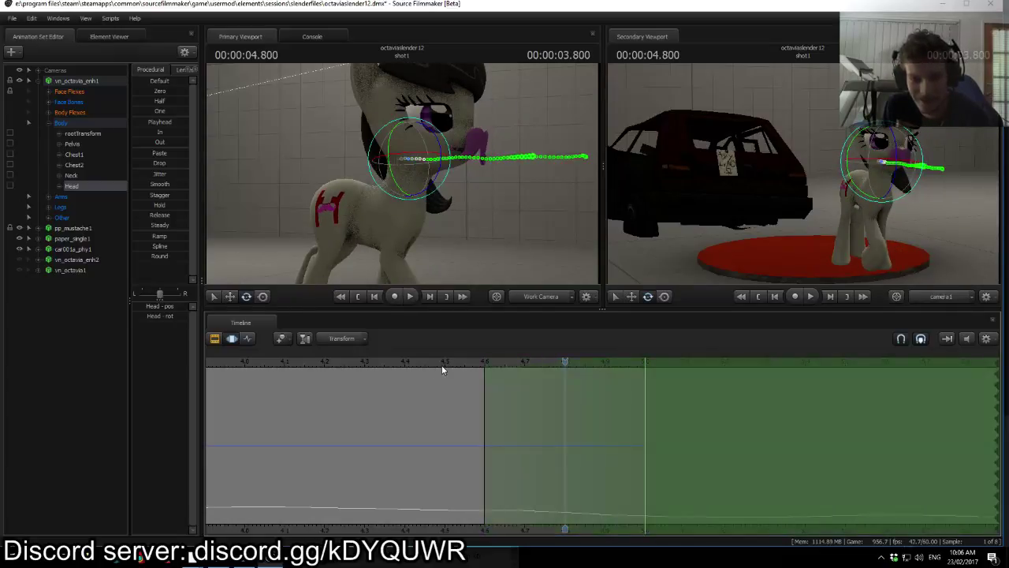
Step: Select the neck bone at 5.000 s, preview the surrounding motion, and return the playhead to 5.000 s
{"action": "left_click_drag", "start_coordinate": [571, 362], "coordinate": [645, 375]}
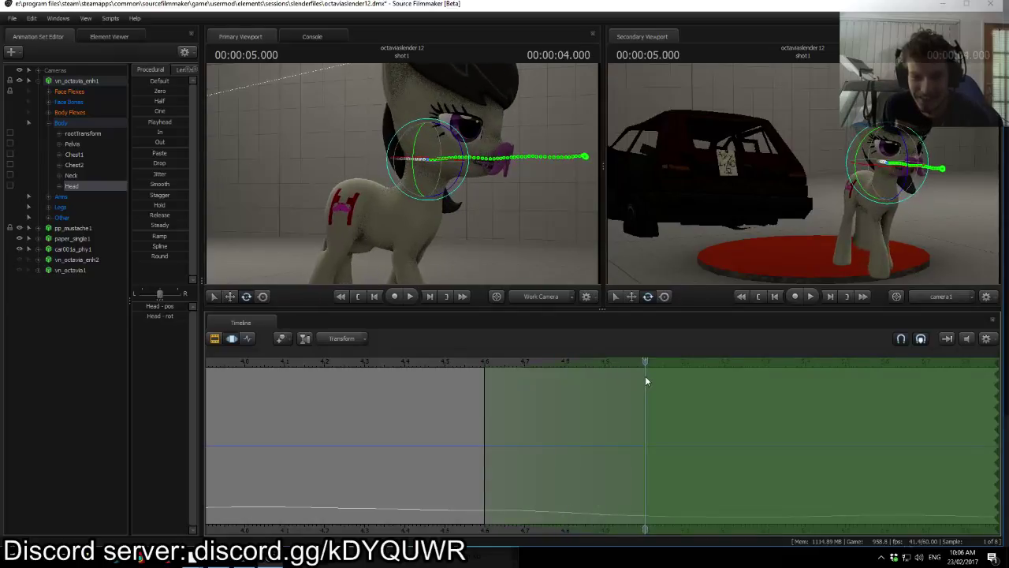
{"action": "left_click_drag", "start_coordinate": [426, 183], "coordinate": [396, 179]}
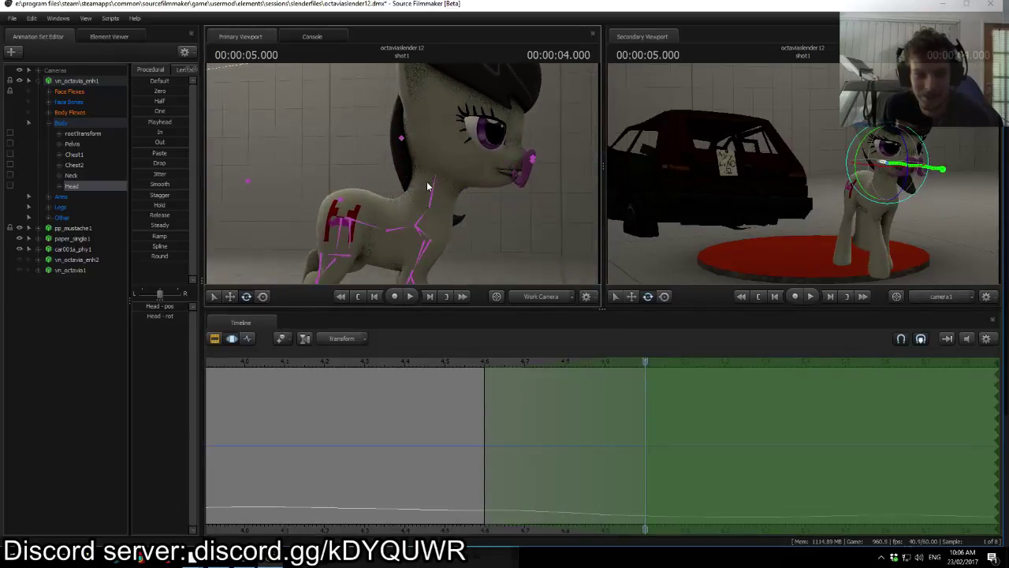
{"action": "left_click", "coordinate": [435, 194], "text": "ctrl"}
{"action": "left_click_drag", "start_coordinate": [462, 189], "coordinate": [402, 174]}
{"action": "key", "text": "space"}
{"action": "key", "text": "space"}
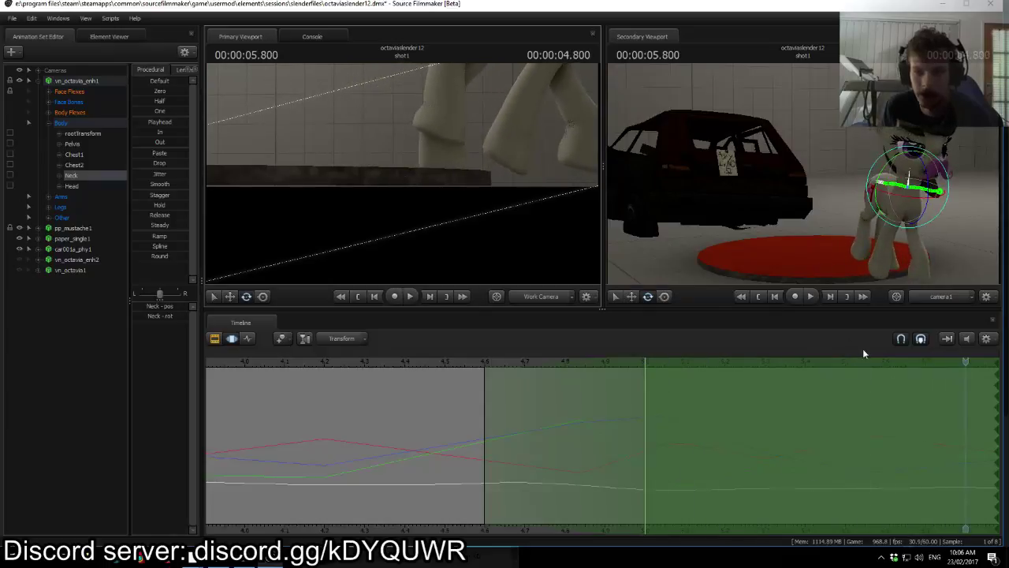
{"action": "left_click_drag", "start_coordinate": [971, 361], "coordinate": [644, 393]}
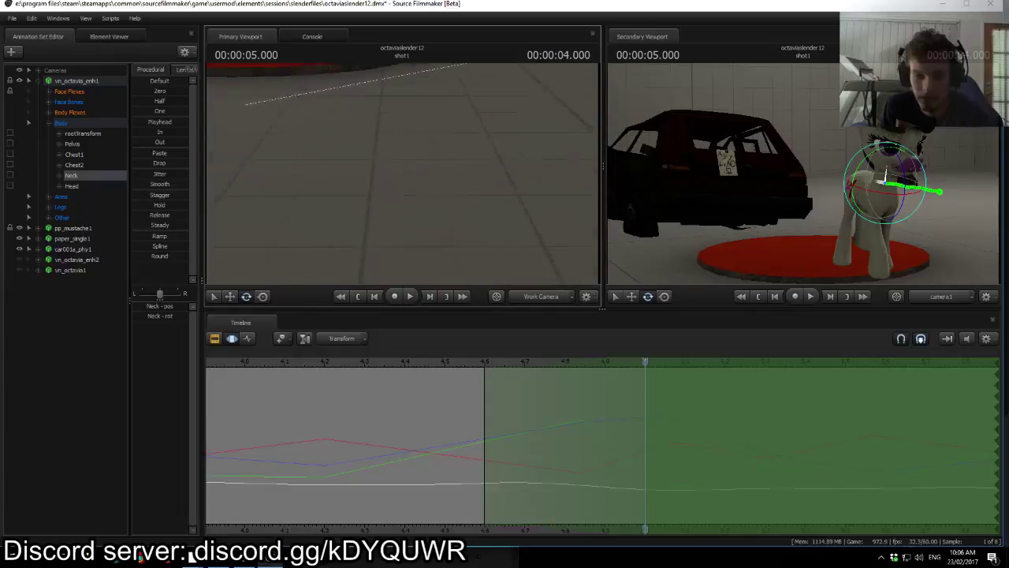
{"action": "left_click", "coordinate": [434, 362]}
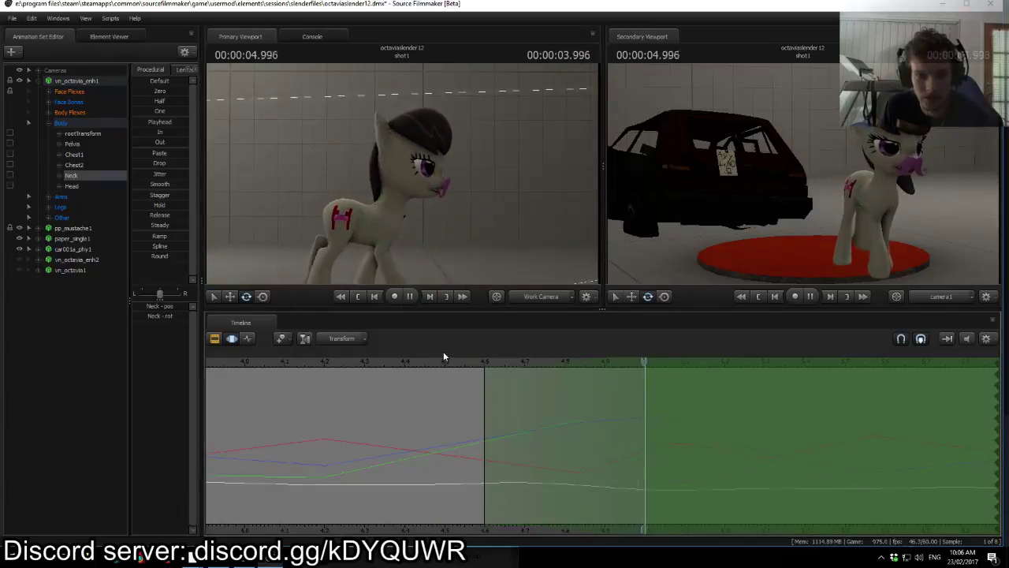
{"action": "left_click", "coordinate": [353, 359]}
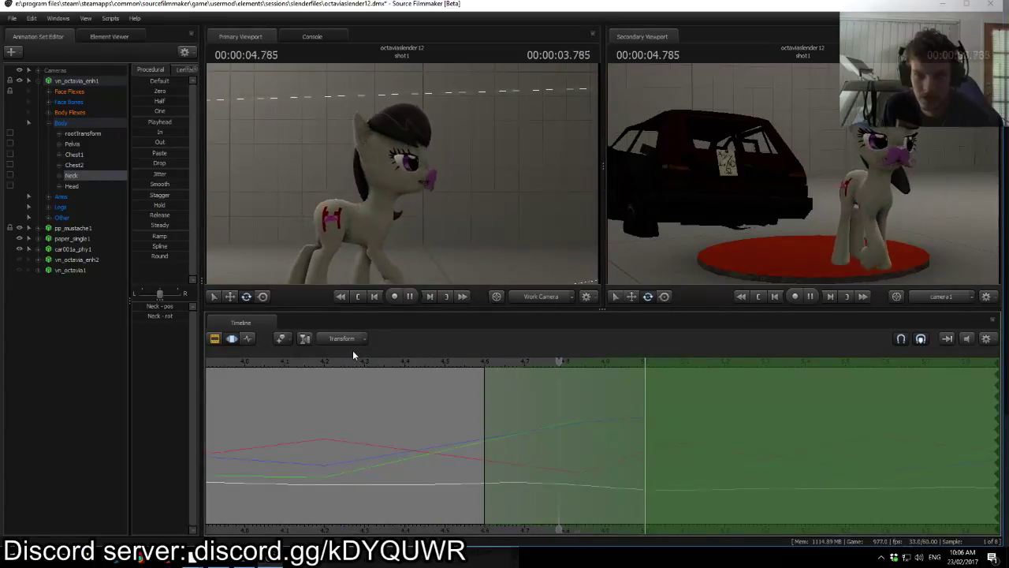
{"action": "left_click_drag", "start_coordinate": [358, 361], "coordinate": [645, 392]}
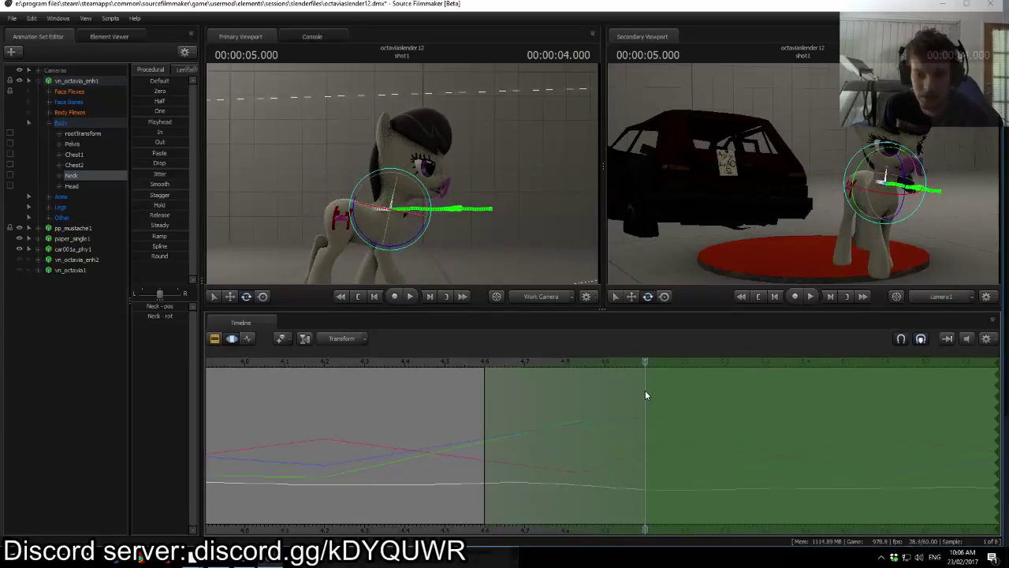
Step: Rotate the neck and counter-rotate the head at 5.000 s, blending the new pose in from 4.600 s
{"action": "key", "text": "w"}
{"action": "left_click_drag", "start_coordinate": [440, 216], "coordinate": [401, 188]}
{"action": "left_click", "coordinate": [399, 207], "text": "ctrl"}
{"action": "left_click_drag", "start_coordinate": [421, 249], "coordinate": [437, 241]}
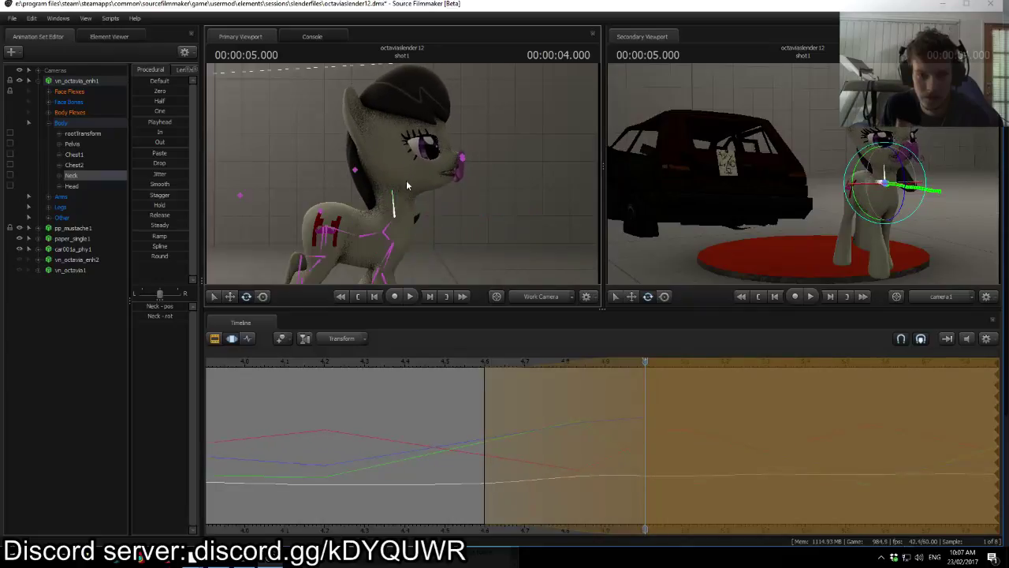
{"action": "left_click", "coordinate": [394, 186], "text": "ctrl"}
{"action": "left_click_drag", "start_coordinate": [429, 196], "coordinate": [415, 213]}
{"action": "key", "text": "ctrl+z"}
{"action": "left_click", "coordinate": [410, 196], "text": "ctrl"}
{"action": "left_click", "coordinate": [418, 212]}
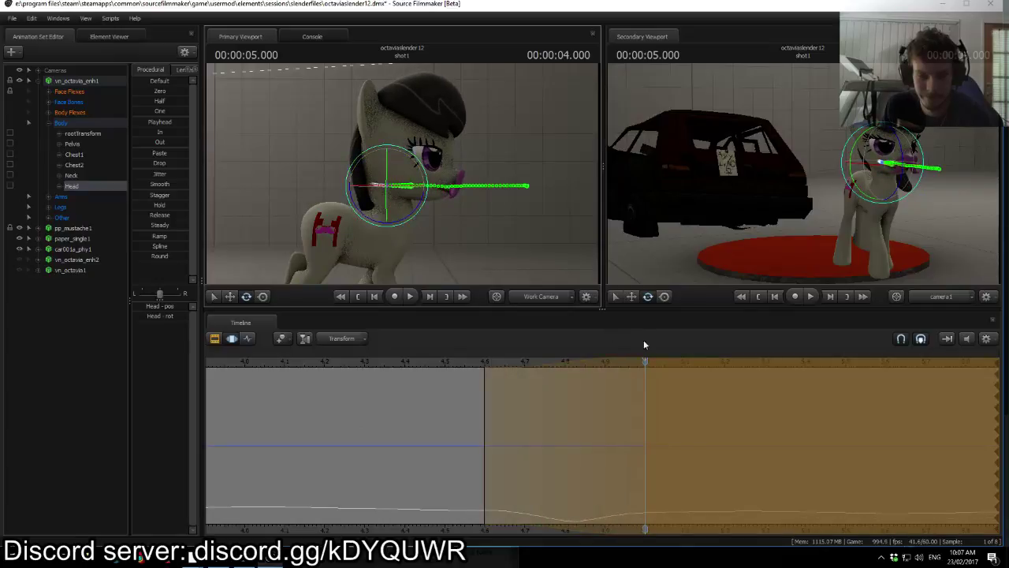
Step: Extend the time selection's lead-in falloff to 5.200 s and play back the head and neck motion
{"action": "left_click_drag", "start_coordinate": [644, 360], "coordinate": [718, 379]}
{"action": "key", "text": "space"}
{"action": "left_click", "coordinate": [443, 363]}
{"action": "key", "text": "space"}
{"action": "left_click_drag", "start_coordinate": [649, 382], "coordinate": [448, 365]}
{"action": "key", "text": "space"}
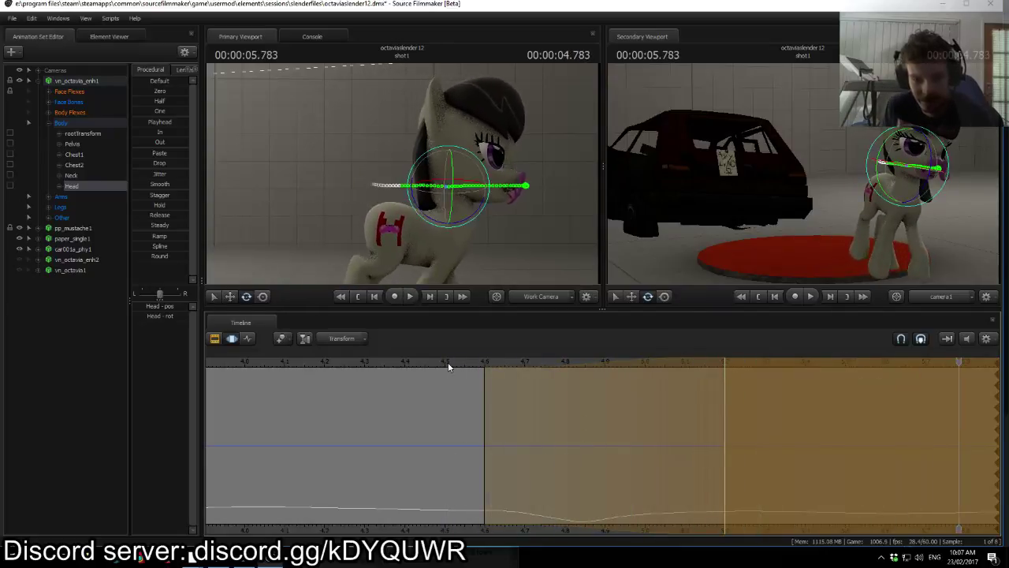
{"action": "key", "text": "space"}
Step: Set the time selection to 4.600–5.200 s with full effect between 4.800 and 5.000 s
{"action": "left_click_drag", "start_coordinate": [448, 366], "coordinate": [725, 413]}
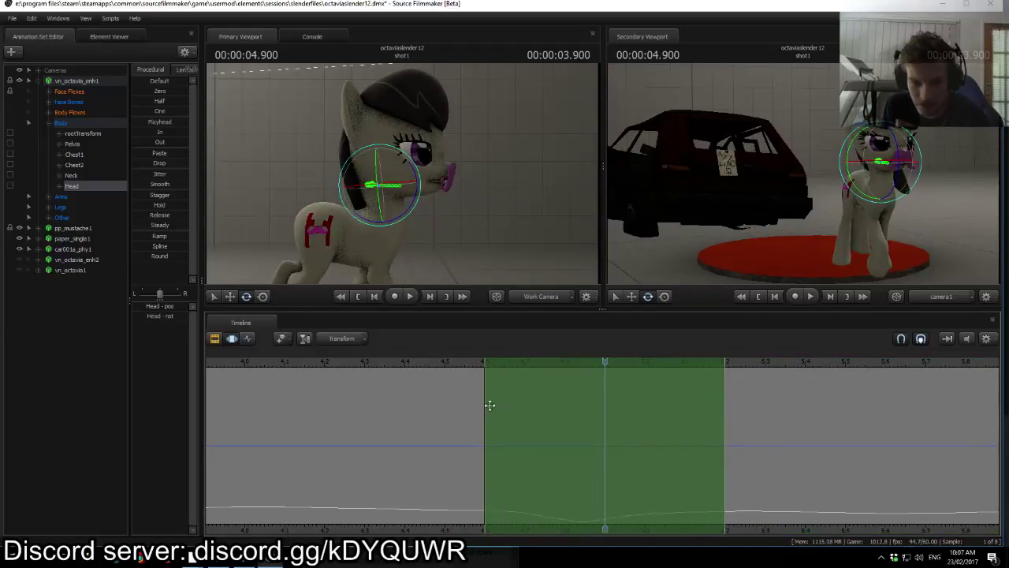
{"action": "left_click_drag", "start_coordinate": [488, 405], "coordinate": [564, 406]}
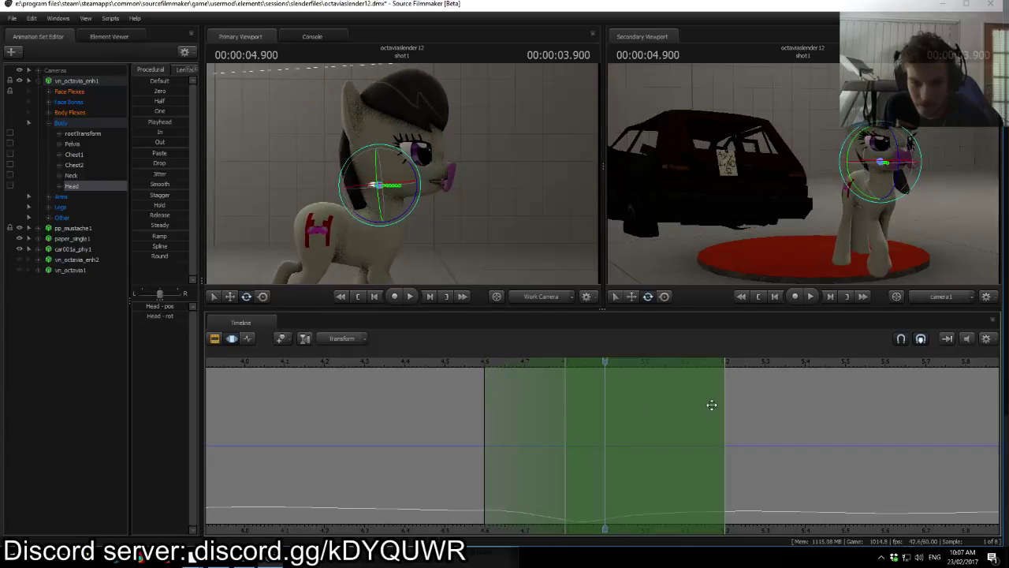
{"action": "left_click_drag", "start_coordinate": [720, 406], "coordinate": [645, 408]}
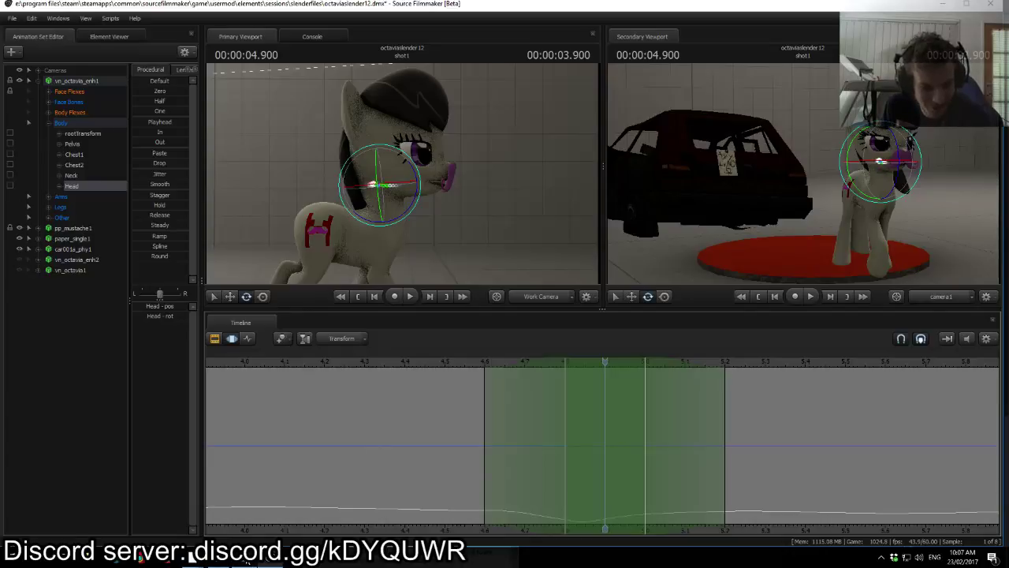
Step: Read the new messages in the live chat window and return to the Source Filmmaker session
{"action": "mouse_move", "coordinate": [194, 558]}
{"action": "left_click", "coordinate": [248, 515]}
{"action": "left_click_drag", "start_coordinate": [384, 402], "coordinate": [394, 255]}
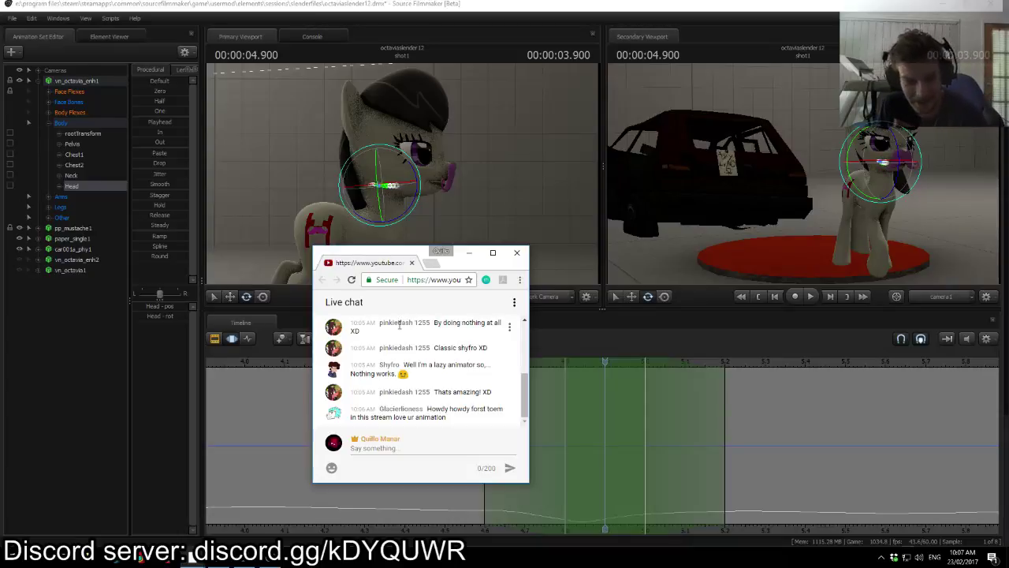
{"action": "left_click_drag", "start_coordinate": [414, 257], "coordinate": [392, 398]}
{"action": "left_click", "coordinate": [495, 6]}
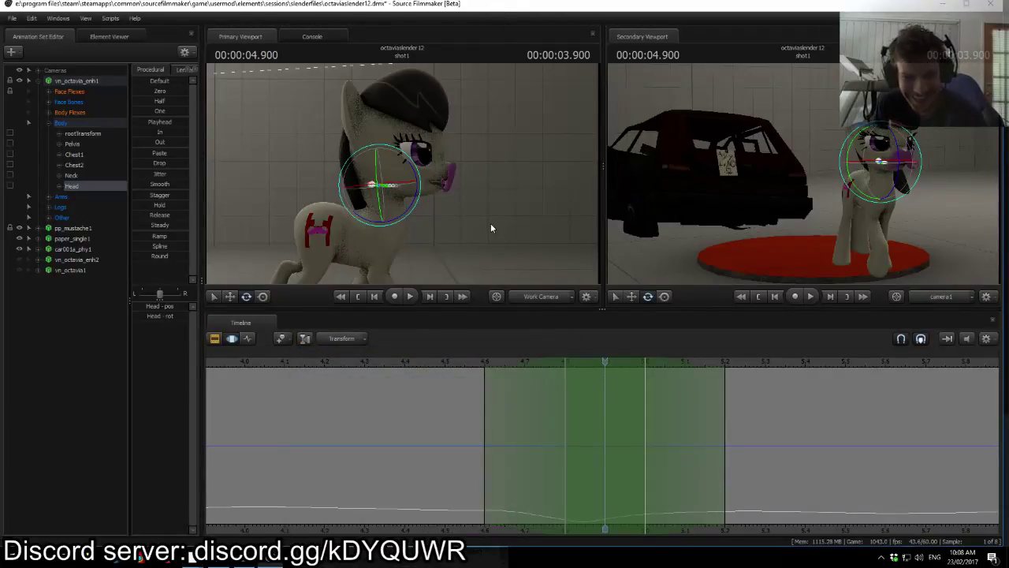
Step: Tilt the neck forward at 4.900 s and adjust the head's rotation to match
{"action": "left_click", "coordinate": [384, 205]}
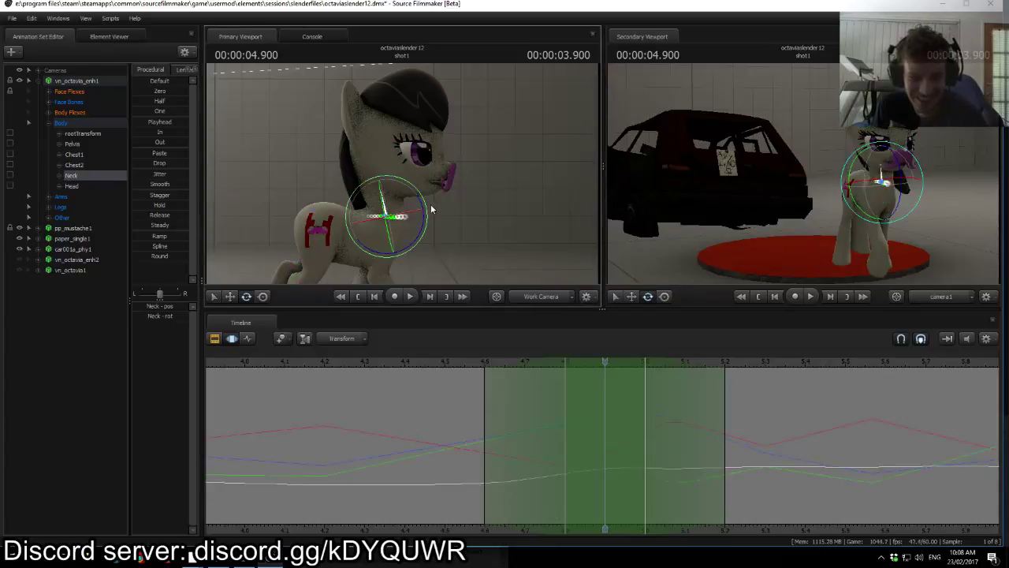
{"action": "left_click_drag", "start_coordinate": [420, 203], "coordinate": [441, 186]}
{"action": "left_click", "coordinate": [404, 189], "text": "ctrl"}
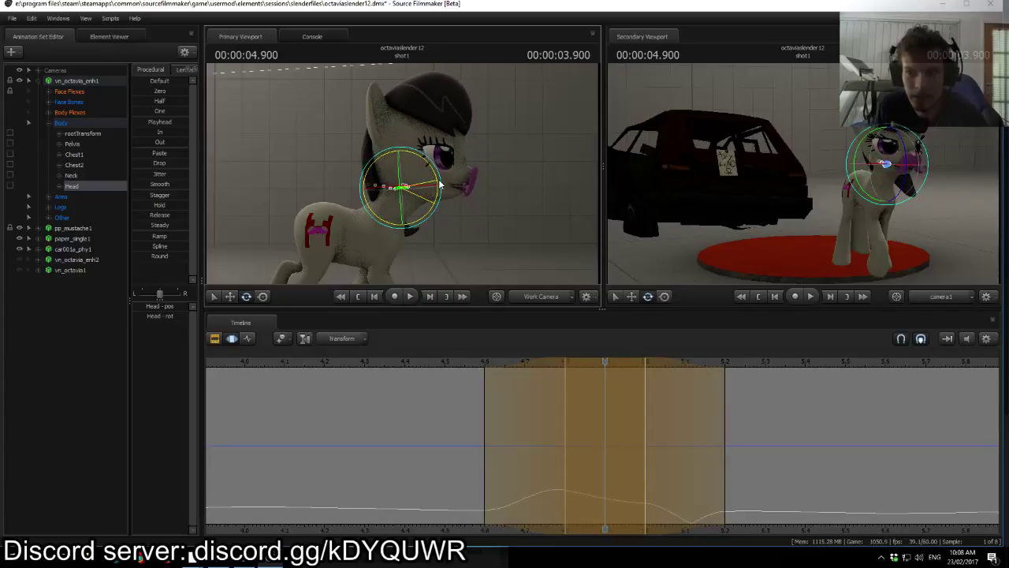
Step: Reduce the pony's Lid_lowerer flex in the Upper Face group at 4.900 s
{"action": "left_click", "coordinate": [49, 92]}
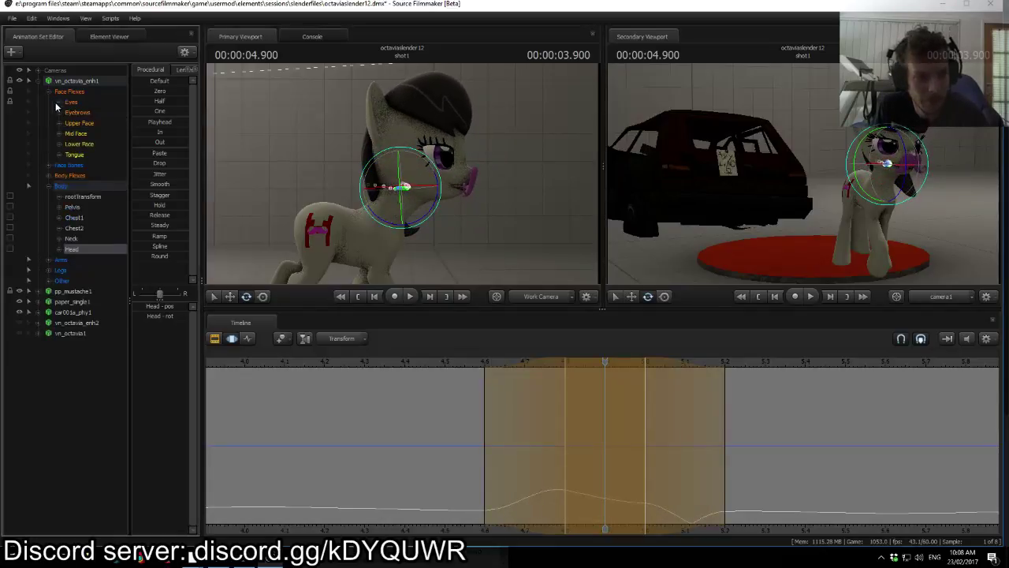
{"action": "left_click", "coordinate": [59, 123]}
{"action": "left_click", "coordinate": [78, 123]}
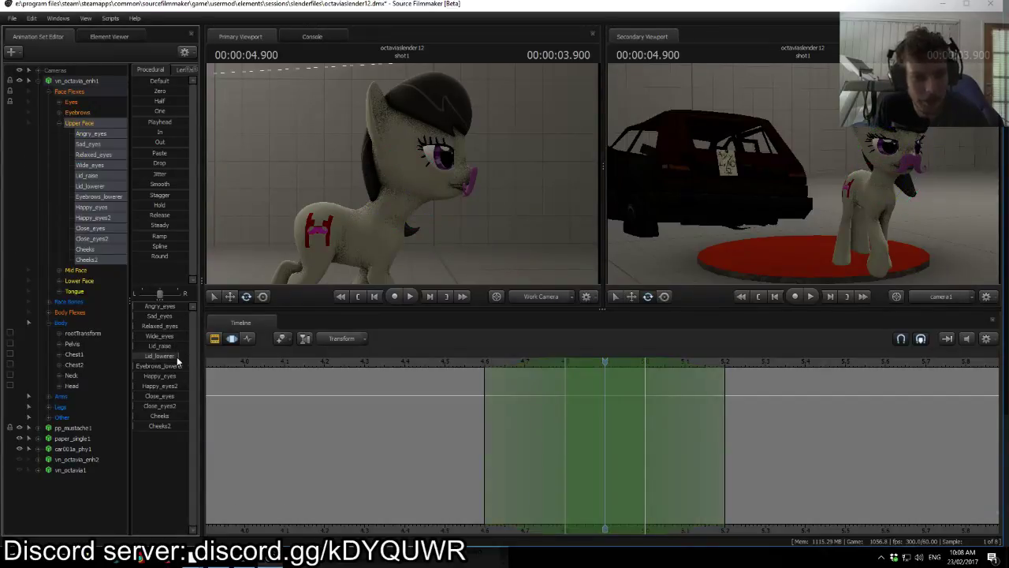
{"action": "left_click_drag", "start_coordinate": [178, 357], "coordinate": [151, 357]}
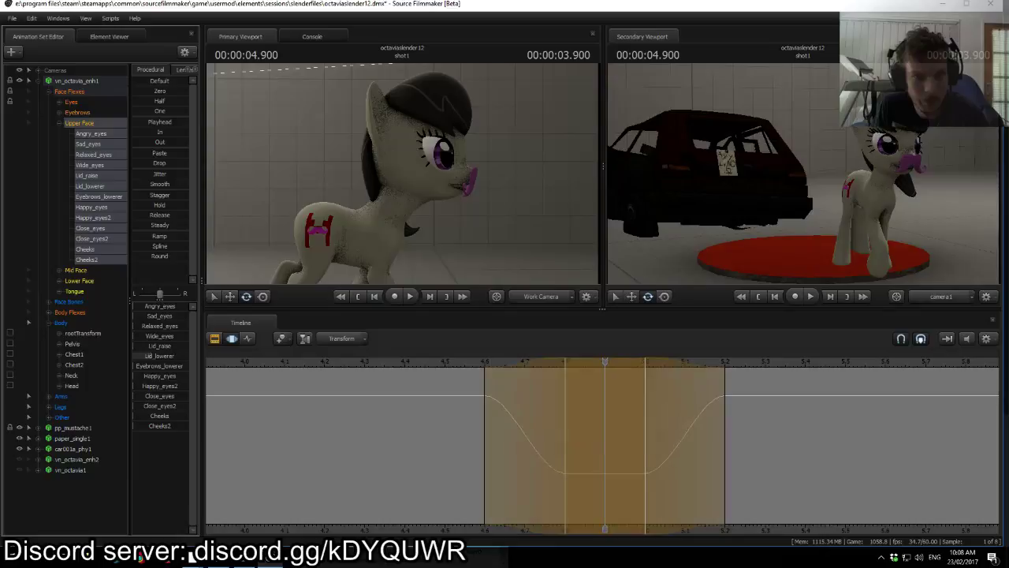
Step: Play back the turn from about 4.5 s to review the eyelid, head and neck motion
{"action": "left_click_drag", "start_coordinate": [602, 364], "coordinate": [443, 369]}
{"action": "key", "text": "space"}
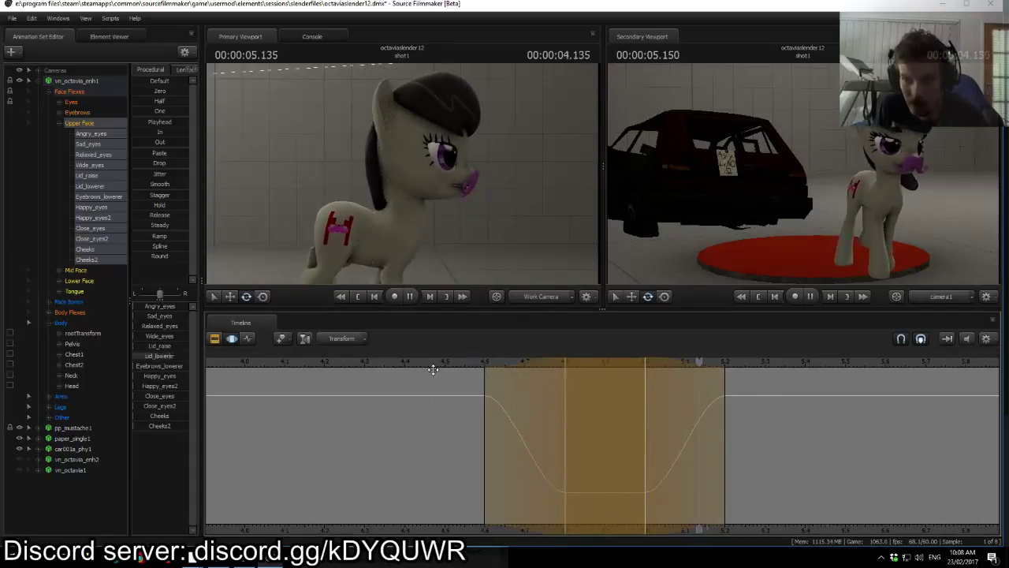
{"action": "left_click_drag", "start_coordinate": [453, 369], "coordinate": [580, 369]}
{"action": "key", "text": "space"}
{"action": "left_click", "coordinate": [579, 368]}
Step: Undo the eyelid, head and neck changes together with the 4.600–5.200 s time selection
{"action": "key", "text": "ctrl+z"}
{"action": "key", "text": "ctrl+z"}
{"action": "key", "text": "ctrl+z"}
{"action": "key", "text": "ctrl+z"}
{"action": "key", "text": "ctrl+z"}
{"action": "key", "text": "ctrl+z"}
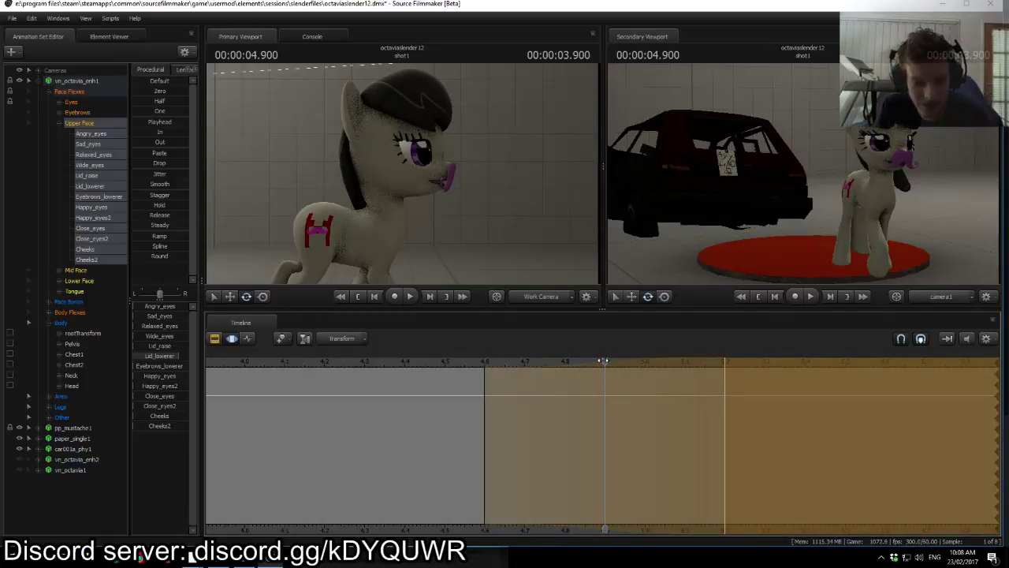
Step: Set the time selection's lead-in falloff to 4.600–5.000 s and play back the head and neck motion
{"action": "left_click_drag", "start_coordinate": [611, 362], "coordinate": [644, 380]}
{"action": "left_click_drag", "start_coordinate": [725, 390], "coordinate": [644, 406]}
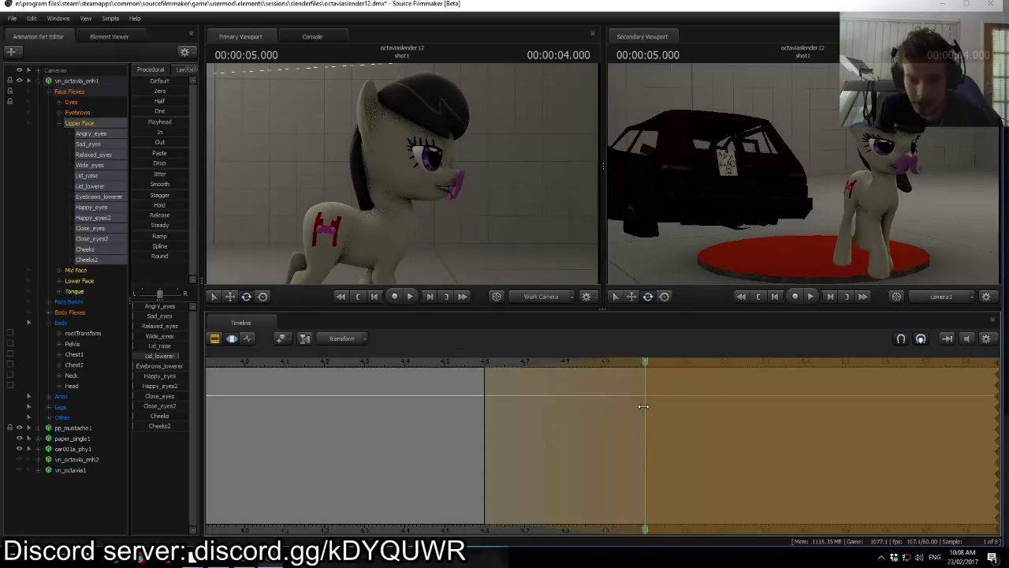
{"action": "key", "text": "space"}
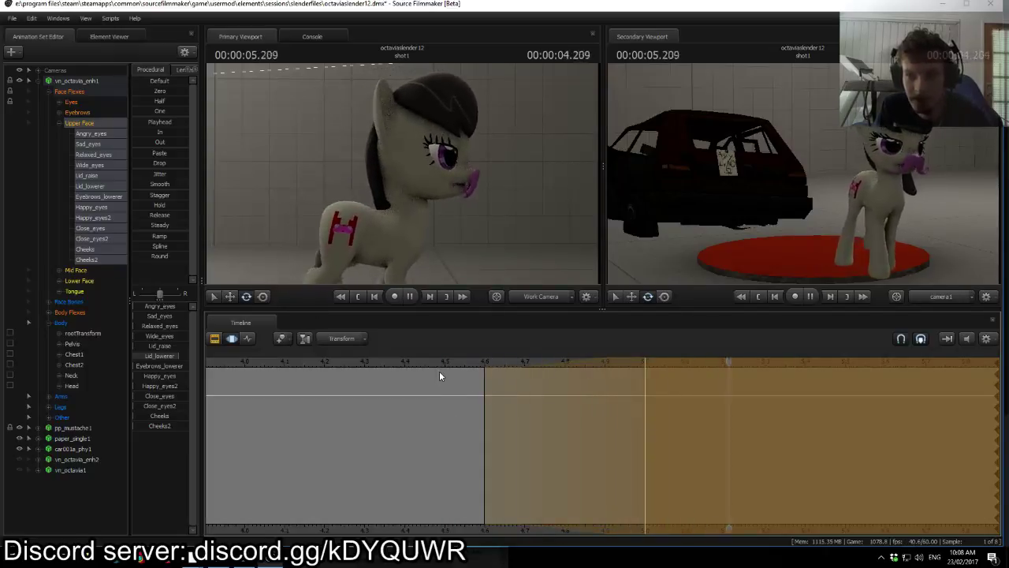
{"action": "left_click_drag", "start_coordinate": [477, 367], "coordinate": [765, 374]}
{"action": "key", "text": "space"}
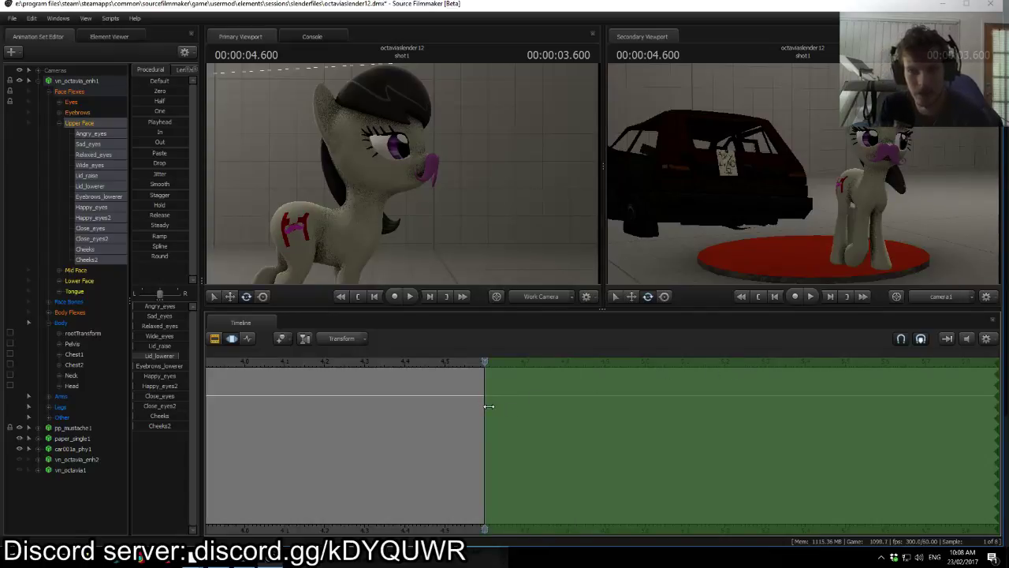
{"action": "left_click_drag", "start_coordinate": [489, 406], "coordinate": [646, 429]}
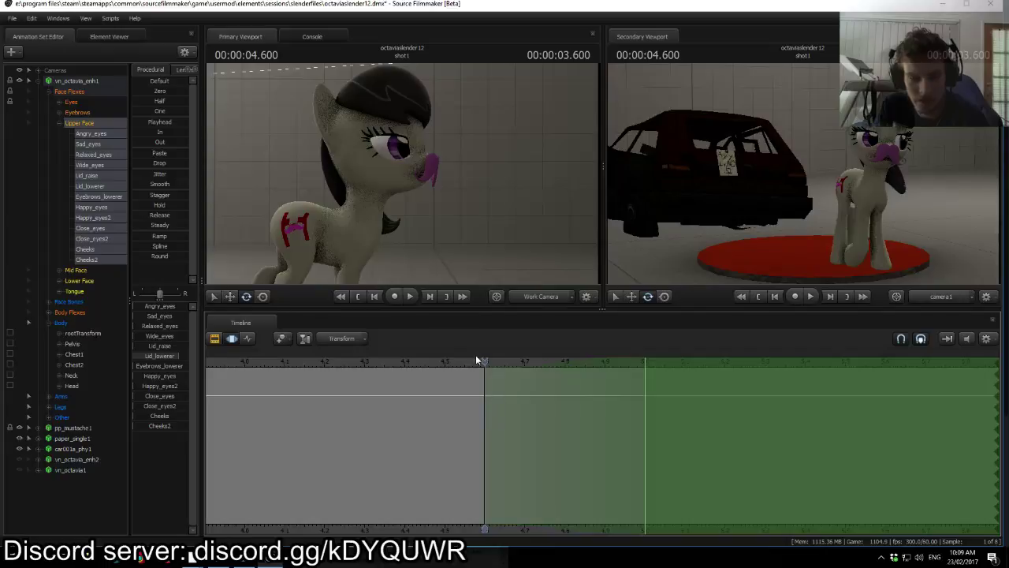
Step: Select the pony's neck and head bones and check the livestream's chat window
{"action": "left_click", "coordinate": [365, 207]}
{"action": "left_click", "coordinate": [368, 183], "text": "ctrl"}
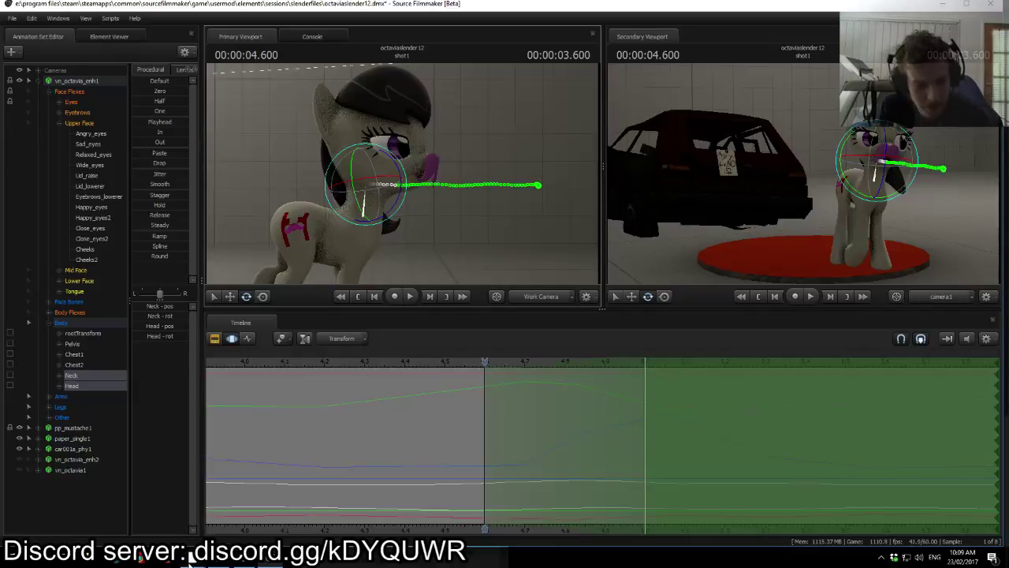
{"action": "left_click", "coordinate": [181, 511]}
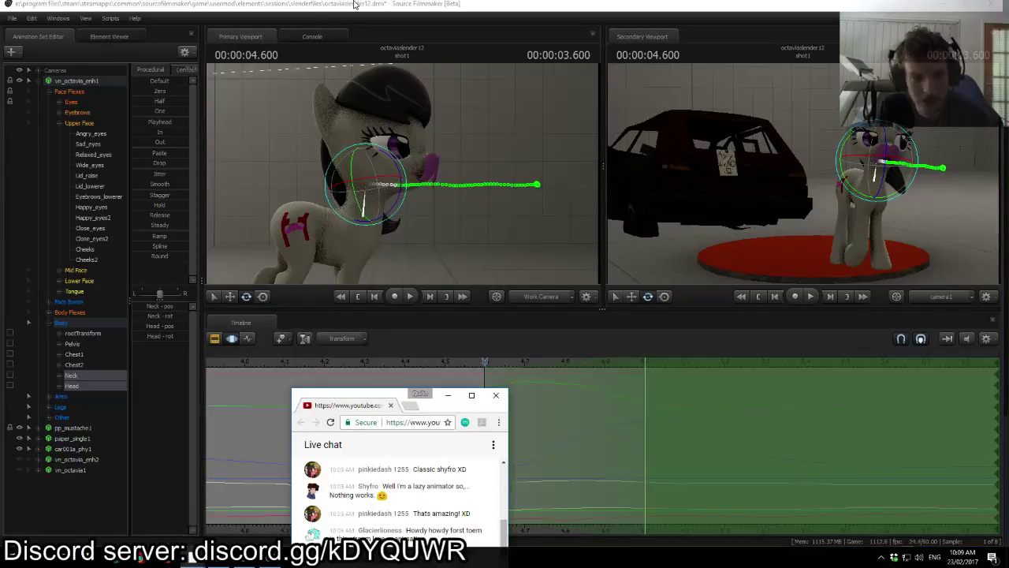
{"action": "left_click", "coordinate": [354, 4]}
Step: Rotate the pony's neck into the turn at 5.000 s, blending in from 4.600 s
{"action": "key", "text": "w"}
{"action": "mouse_move", "coordinate": [402, 173]}
{"action": "left_mouse_down"}
{"action": "mouse_move", "coordinate": [392, 171]}
{"action": "mouse_move", "coordinate": [404, 177]}
{"action": "left_mouse_up"}
{"action": "key", "text": "s"}
{"action": "key", "text": "d"}
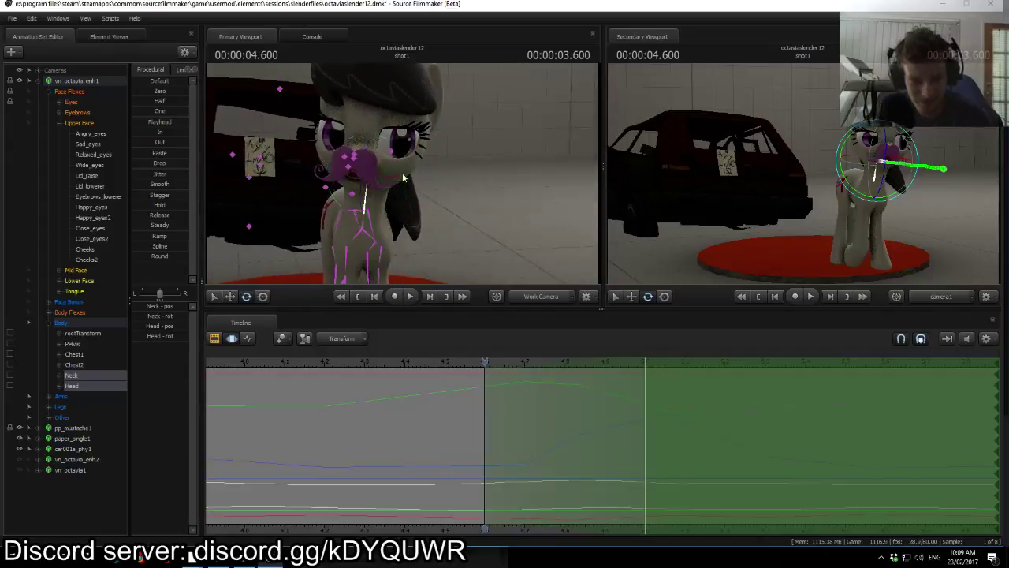
{"action": "left_click", "coordinate": [367, 201], "text": "ctrl"}
{"action": "key", "text": "w"}
{"action": "mouse_move", "coordinate": [474, 189]}
{"action": "left_mouse_down"}
{"action": "mouse_move", "coordinate": [473, 215]}
{"action": "mouse_move", "coordinate": [475, 205]}
{"action": "left_mouse_up"}
{"action": "key", "text": "s"}
{"action": "key", "text": "d"}
{"action": "key", "text": "s"}
{"action": "left_click_drag", "start_coordinate": [402, 186], "coordinate": [410, 184]}
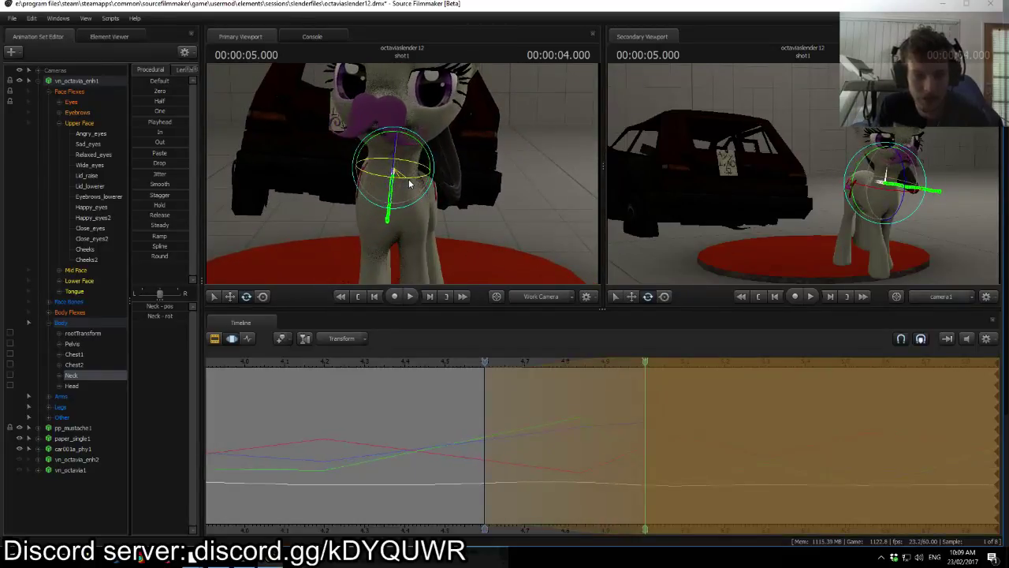
{"action": "key", "text": "Down"}
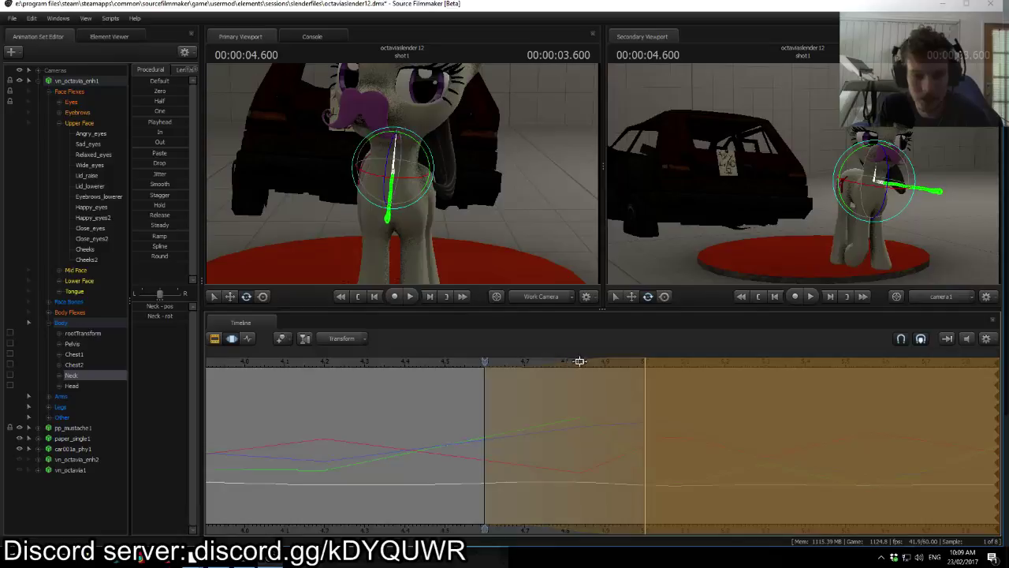
{"action": "left_click_drag", "start_coordinate": [486, 362], "coordinate": [646, 374]}
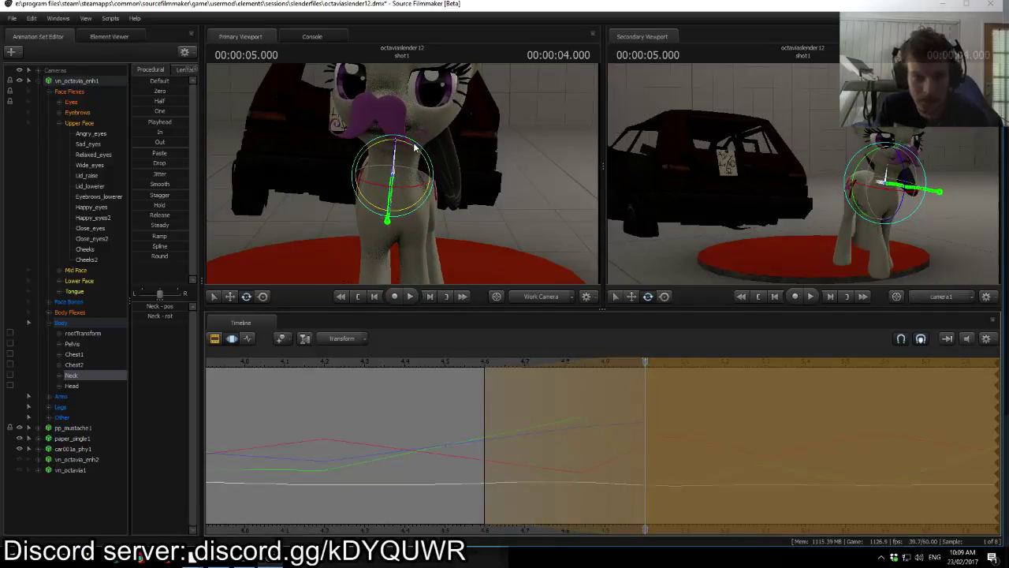
{"action": "left_click_drag", "start_coordinate": [408, 148], "coordinate": [432, 172]}
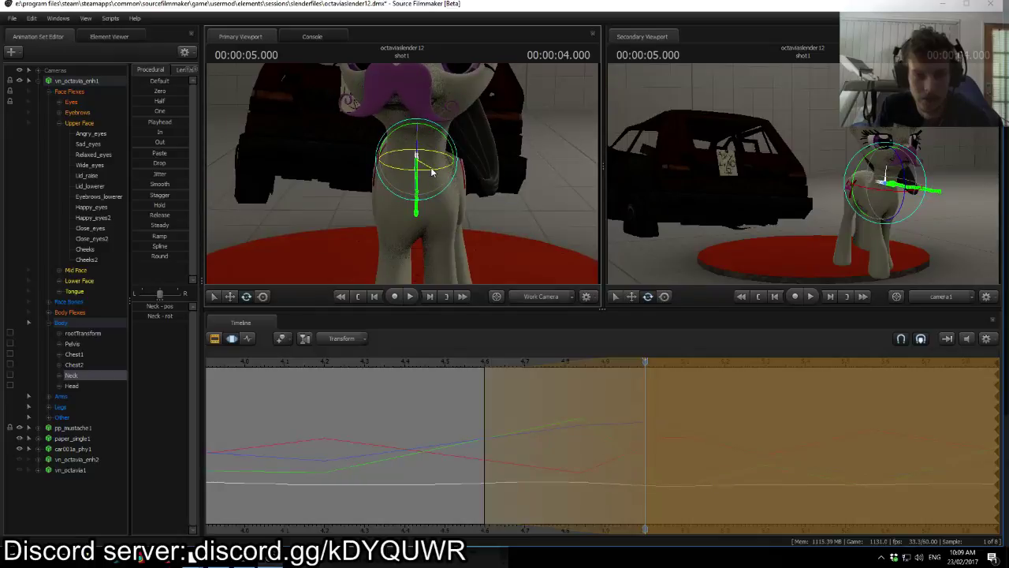
Step: Rotate the pony's head at 5.000 s to suit the turned neck and play back the motion
{"action": "key", "text": "ctrl"}
{"action": "left_click", "coordinate": [418, 108], "text": "ctrl"}
{"action": "left_click_drag", "start_coordinate": [434, 148], "coordinate": [473, 151]}
{"action": "key", "text": "a"}
{"action": "key", "text": "w"}
{"action": "key", "text": "s"}
{"action": "left_click_drag", "start_coordinate": [403, 173], "coordinate": [438, 156]}
{"action": "left_click", "coordinate": [421, 190], "text": "ctrl"}
{"action": "left_click", "coordinate": [404, 148], "text": "ctrl"}
{"action": "left_click_drag", "start_coordinate": [645, 362], "coordinate": [645, 397]}
{"action": "key", "text": "space"}
{"action": "key", "text": "space"}
Step: Centre the time selection on 4.800 s with falloffs from 4.600 and to 5.000 s, and rotate the neck to dip mid-turn
{"action": "left_click_drag", "start_coordinate": [492, 398], "coordinate": [566, 402]}
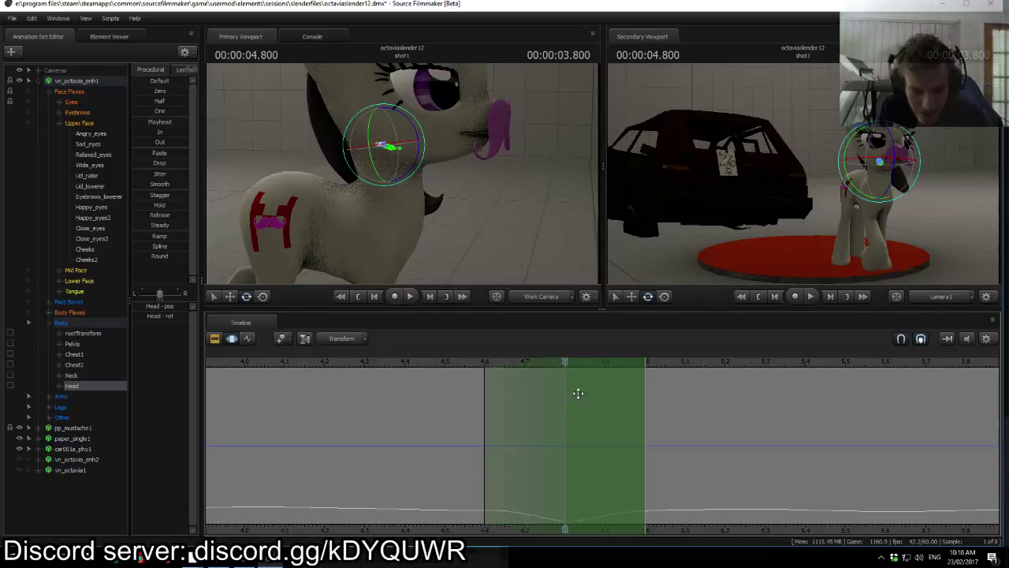
{"action": "left_click_drag", "start_coordinate": [642, 390], "coordinate": [562, 418]}
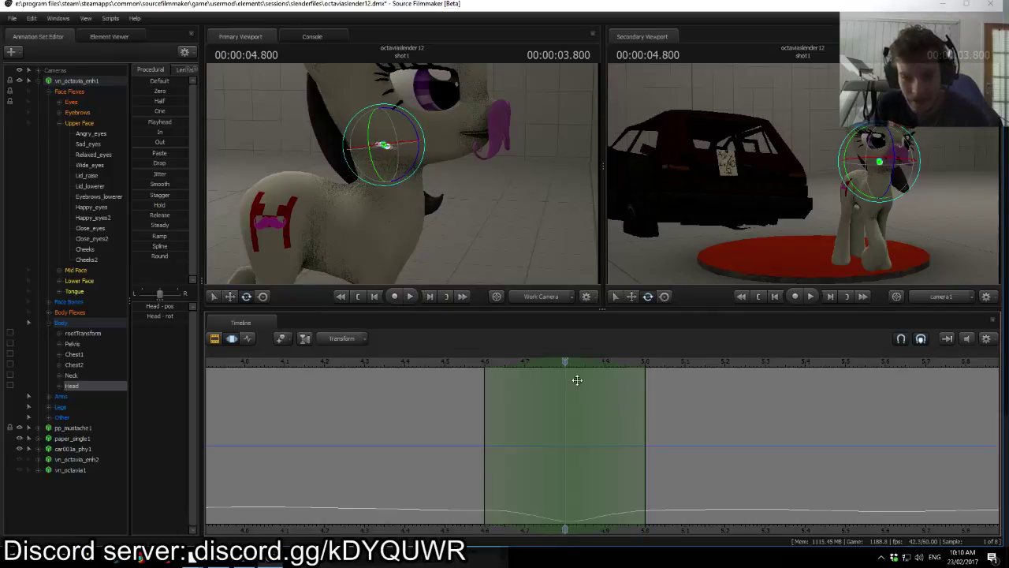
{"action": "mouse_move", "coordinate": [562, 359]}
{"action": "left_mouse_down"}
{"action": "mouse_move", "coordinate": [468, 363]}
{"action": "mouse_move", "coordinate": [563, 372]}
{"action": "left_mouse_up"}
{"action": "left_click", "coordinate": [391, 178]}
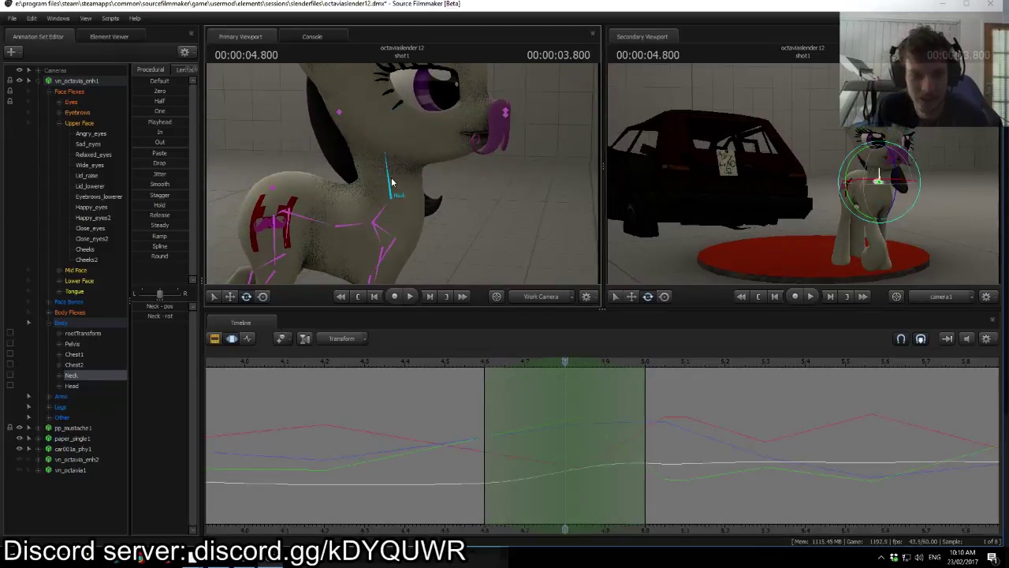
{"action": "left_click_drag", "start_coordinate": [405, 165], "coordinate": [471, 128]}
{"action": "left_click", "coordinate": [446, 164], "text": "ctrl"}
{"action": "left_click", "coordinate": [424, 210]}
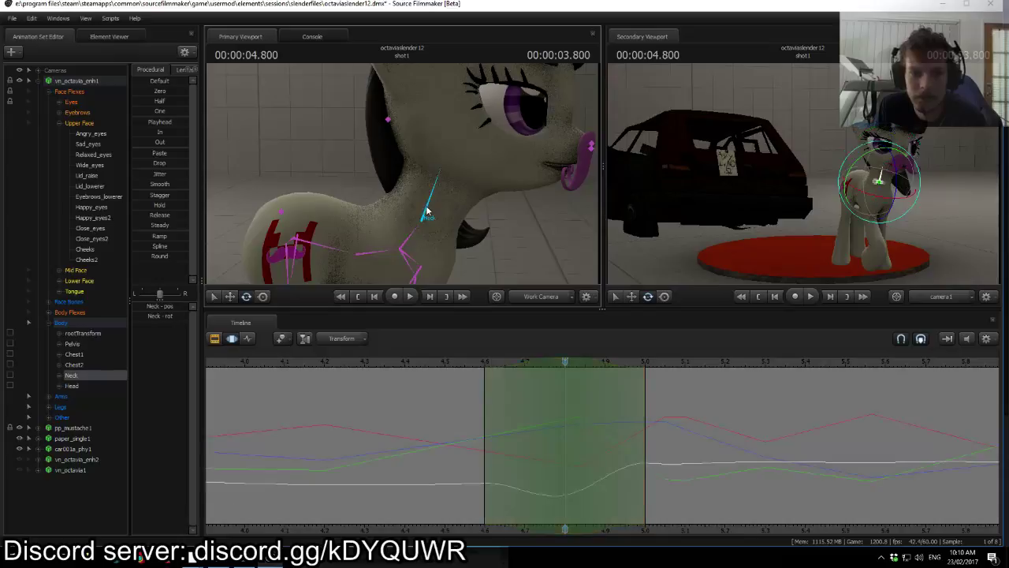
{"action": "left_click_drag", "start_coordinate": [451, 216], "coordinate": [455, 207]}
Step: Rotate the pony's head at 4.800 s within the same time selection
{"action": "left_click", "coordinate": [447, 164]}
{"action": "left_click_drag", "start_coordinate": [448, 162], "coordinate": [473, 144]}
{"action": "key", "text": "w"}
{"action": "left_click_drag", "start_coordinate": [412, 162], "coordinate": [457, 162]}
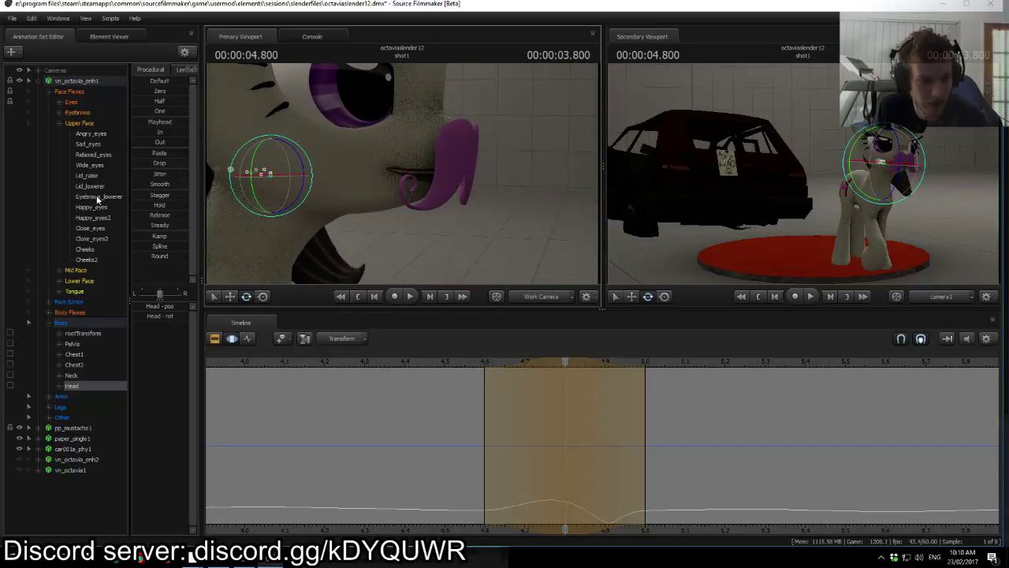
Step: Reduce the Lid_lowerer flex at 4.800 s and play back the turn from about 4.5 s
{"action": "left_click", "coordinate": [92, 187]}
{"action": "left_click_drag", "start_coordinate": [173, 307], "coordinate": [135, 306]}
{"action": "left_click_drag", "start_coordinate": [565, 364], "coordinate": [461, 366]}
{"action": "key", "text": "space"}
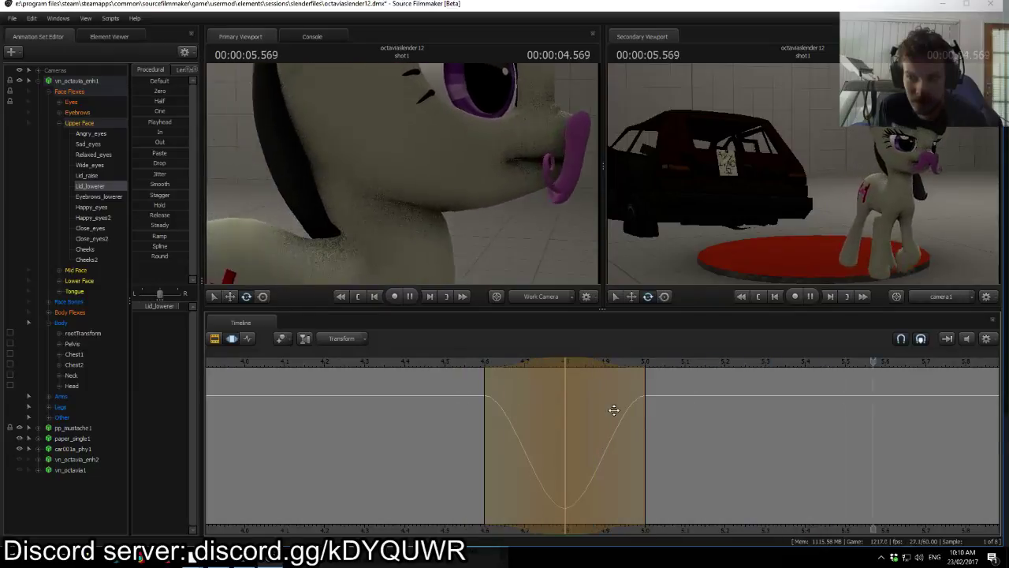
{"action": "key", "text": "space"}
Step: Play back the head turn and eyelid motion again from about 4.2 s
{"action": "middle_click_drag", "start_coordinate": [824, 524], "coordinate": [634, 469]}
{"action": "scroll", "coordinate": [634, 466], "scroll_direction": "down", "scroll_amount": 5}
{"action": "scroll", "coordinate": [634, 466], "scroll_direction": "up", "scroll_amount": 2}
{"action": "left_click", "coordinate": [439, 363]}
{"action": "key", "text": "space"}
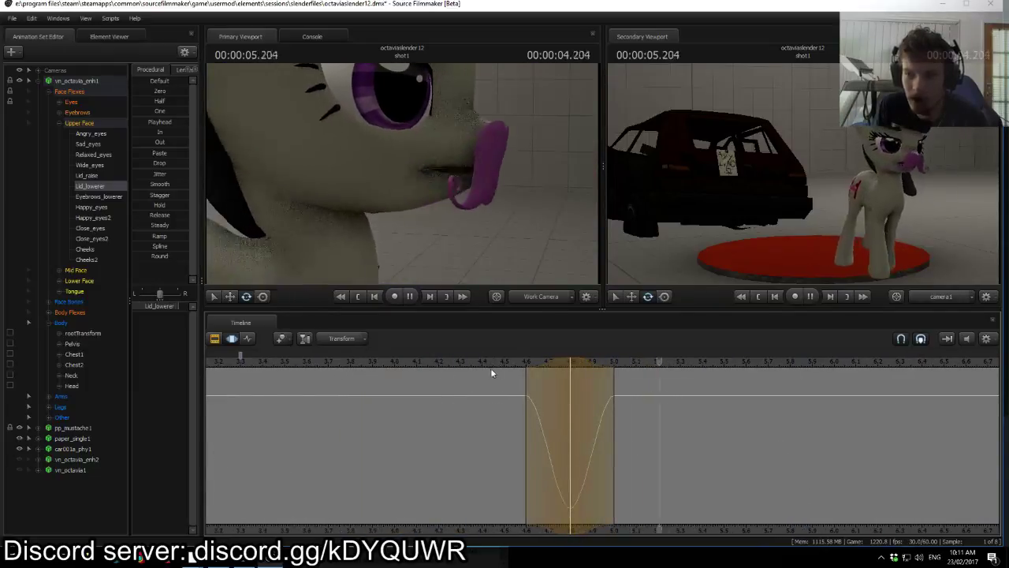
{"action": "key", "text": "space"}
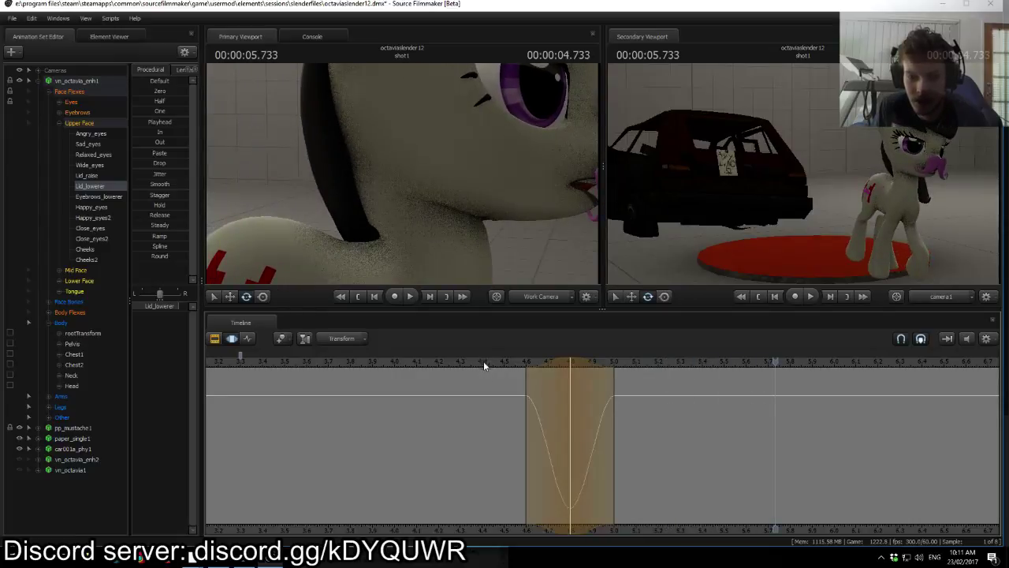
Step: Save the session
{"action": "scroll", "coordinate": [662, 441], "scroll_direction": "down", "scroll_amount": 3}
{"action": "scroll", "coordinate": [660, 447], "scroll_direction": "up", "scroll_amount": 2}
{"action": "key", "text": "ctrl+s"}
{"action": "scroll", "coordinate": [658, 442], "scroll_direction": "down", "scroll_amount": 4}
{"action": "scroll", "coordinate": [657, 442], "scroll_direction": "up", "scroll_amount": 1}
{"action": "scroll", "coordinate": [659, 446], "scroll_direction": "up", "scroll_amount": 1}
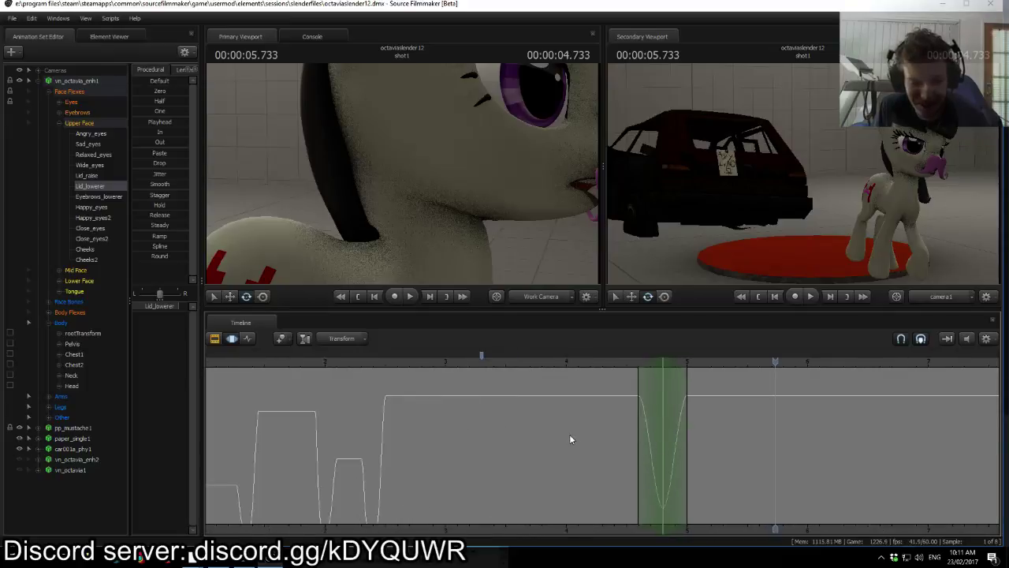
Step: Play back the shot from about 1 s to review the longer run of the animation
{"action": "scroll", "coordinate": [512, 463], "scroll_direction": "down", "scroll_amount": 7}
{"action": "scroll", "coordinate": [511, 464], "scroll_direction": "up", "scroll_amount": 4}
{"action": "left_click", "coordinate": [376, 363]}
{"action": "key", "text": "space"}
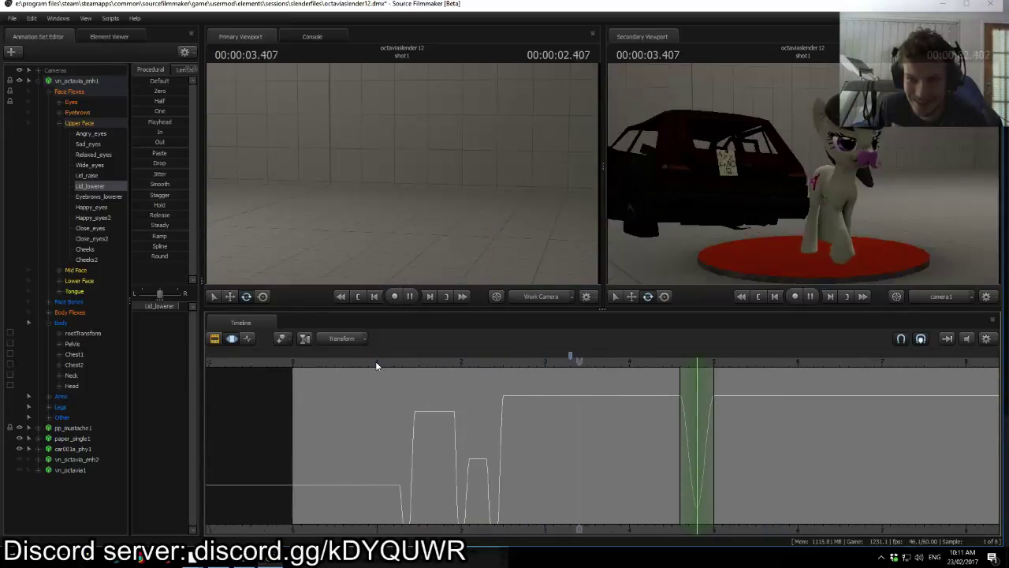
{"action": "key", "text": "space"}
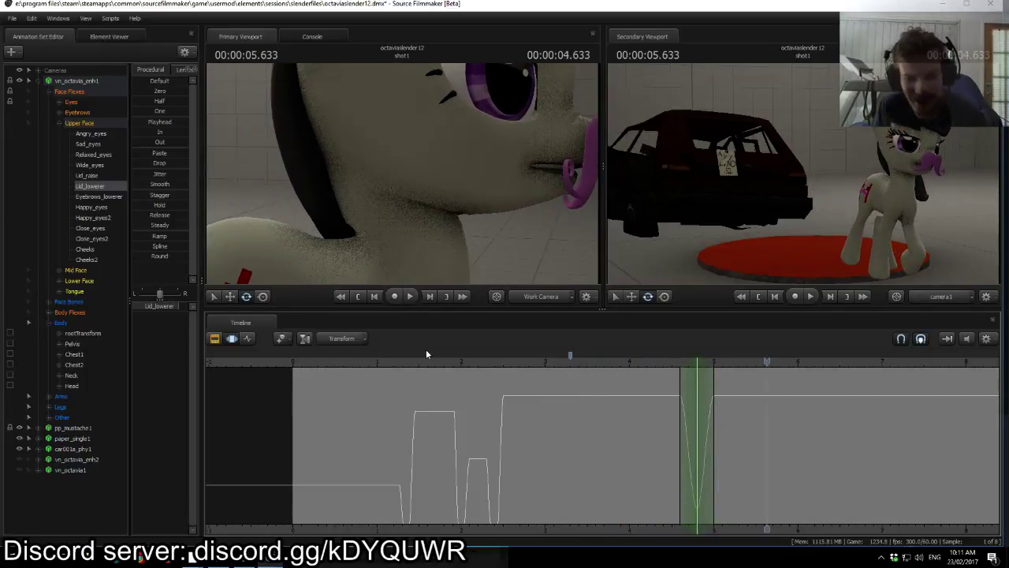
Step: Hold all Upper Face flexes at their 3.933 s values for the rest of the timeline using the Playhead preset
{"action": "left_click", "coordinate": [85, 123]}
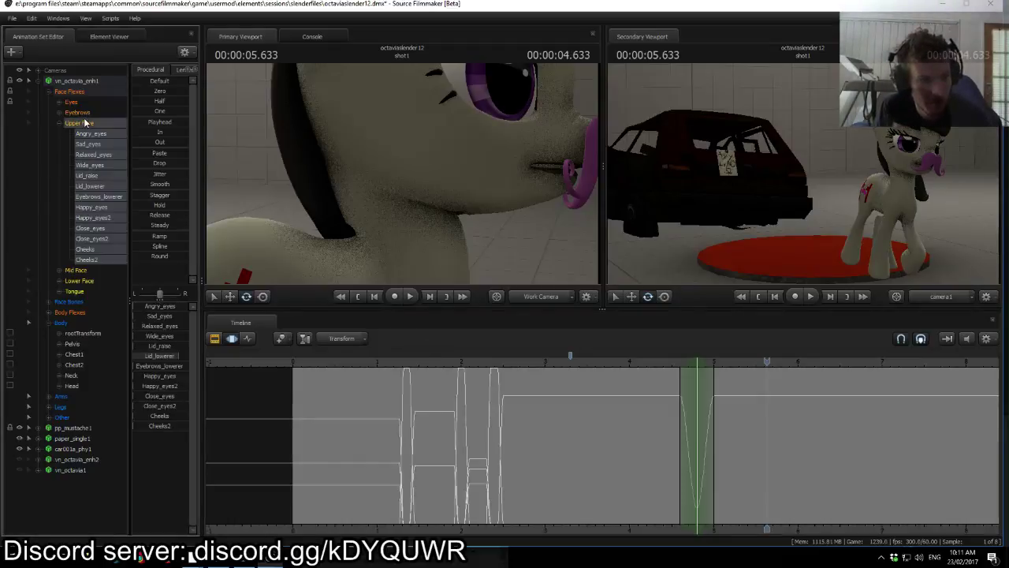
{"action": "key", "text": "ctrl+a"}
{"action": "left_click_drag", "start_coordinate": [766, 367], "coordinate": [623, 409]}
{"action": "left_click_drag", "start_coordinate": [624, 409], "coordinate": [997, 422], "text": "shift"}
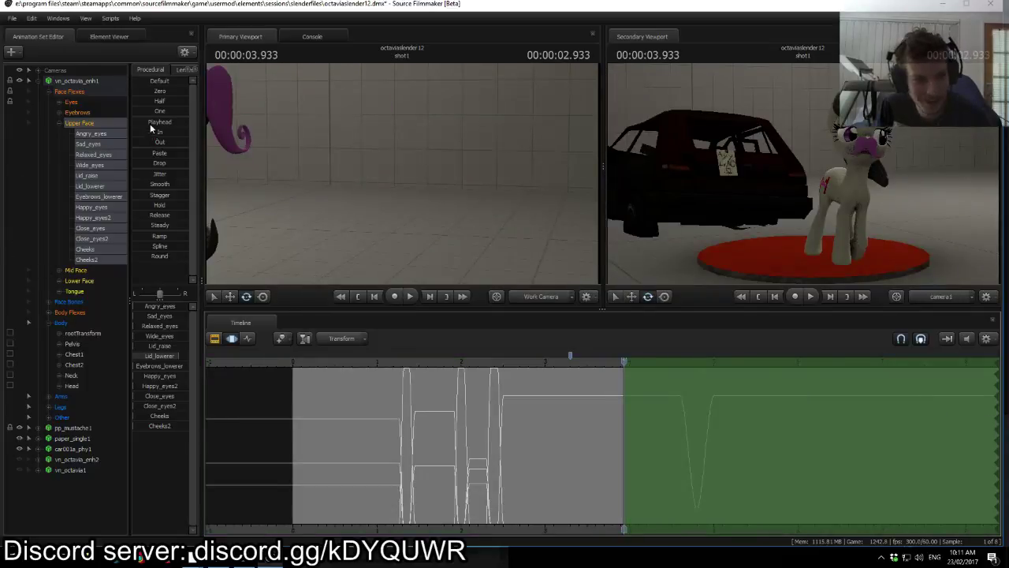
{"action": "left_click", "coordinate": [152, 125]}
Step: Select the pony's Neck and Head controls, show their curves in the Graph Editor and go to the 3.400 s keyframe
{"action": "left_click_drag", "start_coordinate": [69, 376], "coordinate": [75, 387]}
{"action": "left_click", "coordinate": [74, 379]}
{"action": "left_click", "coordinate": [5, 386]}
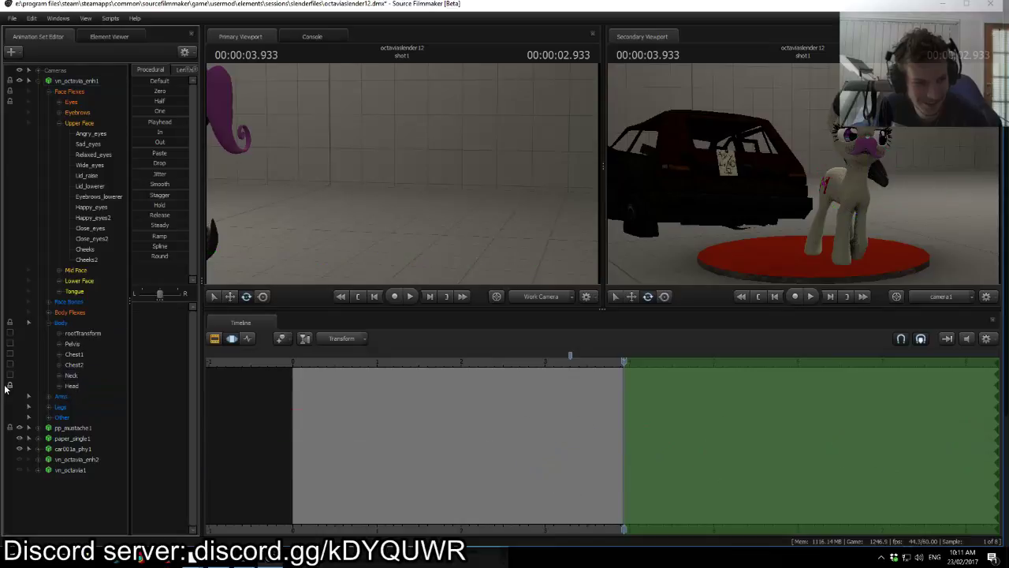
{"action": "left_click", "coordinate": [69, 377]}
{"action": "left_click", "coordinate": [72, 385], "text": "ctrl"}
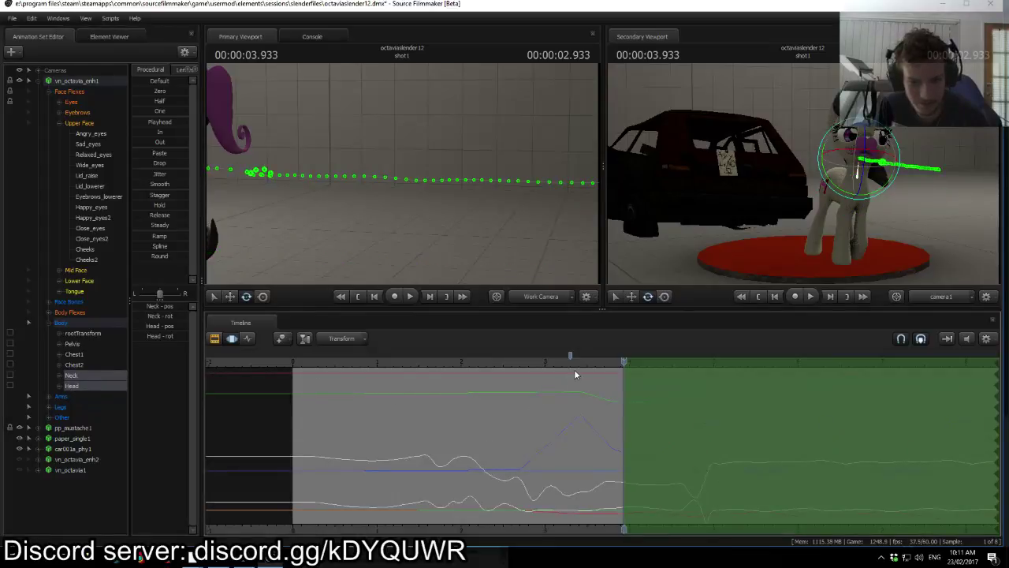
{"action": "left_click", "coordinate": [249, 340]}
{"action": "left_click_drag", "start_coordinate": [624, 365], "coordinate": [720, 385]}
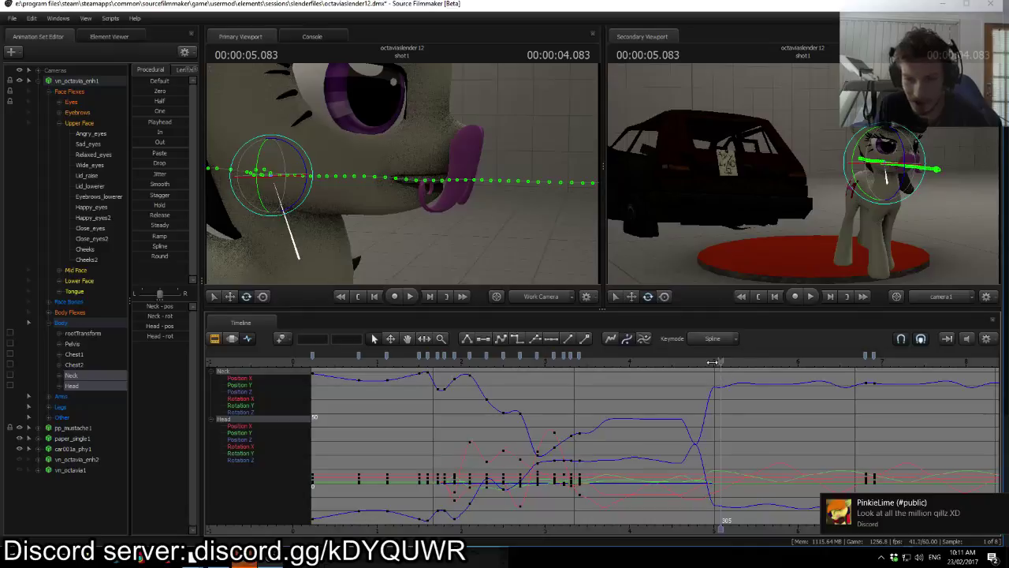
{"action": "left_click", "coordinate": [580, 419]}
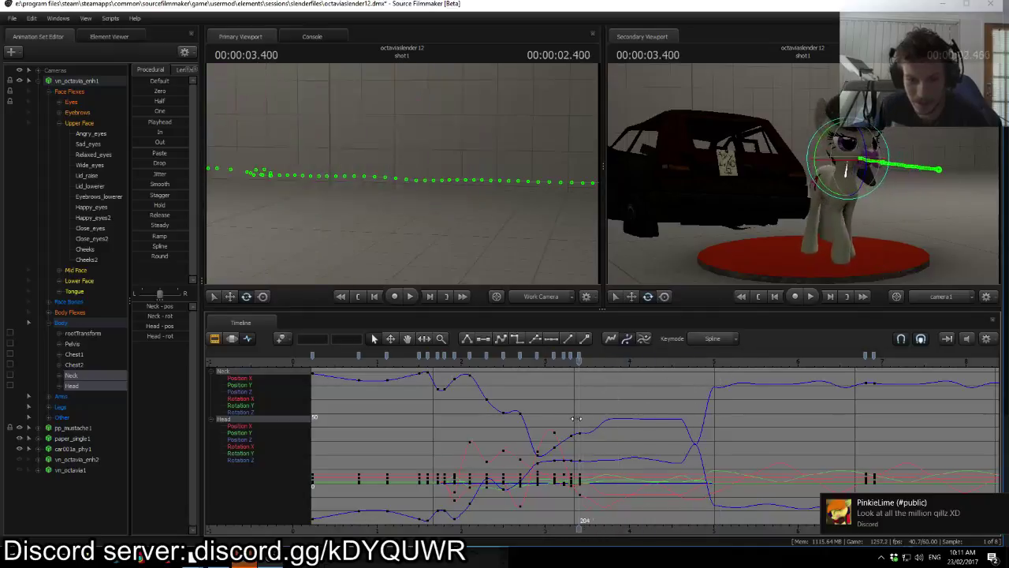
Step: Replace the Neck and Head keyframes at 6.800 and 6.900 s with new ones and flatten the curves leading into them
{"action": "left_click", "coordinate": [866, 361]}
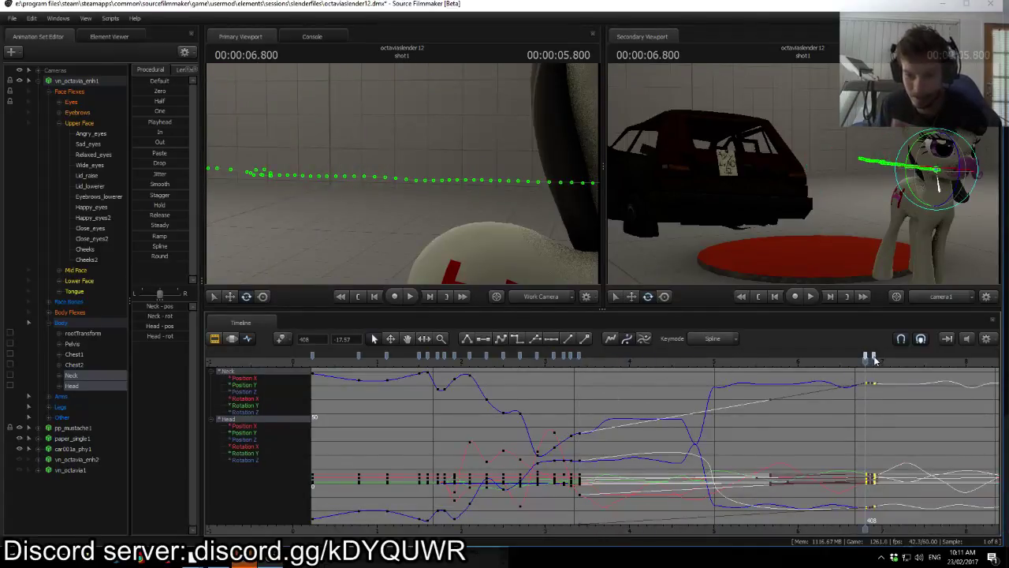
{"action": "key", "text": "Delete"}
{"action": "key", "text": "m"}
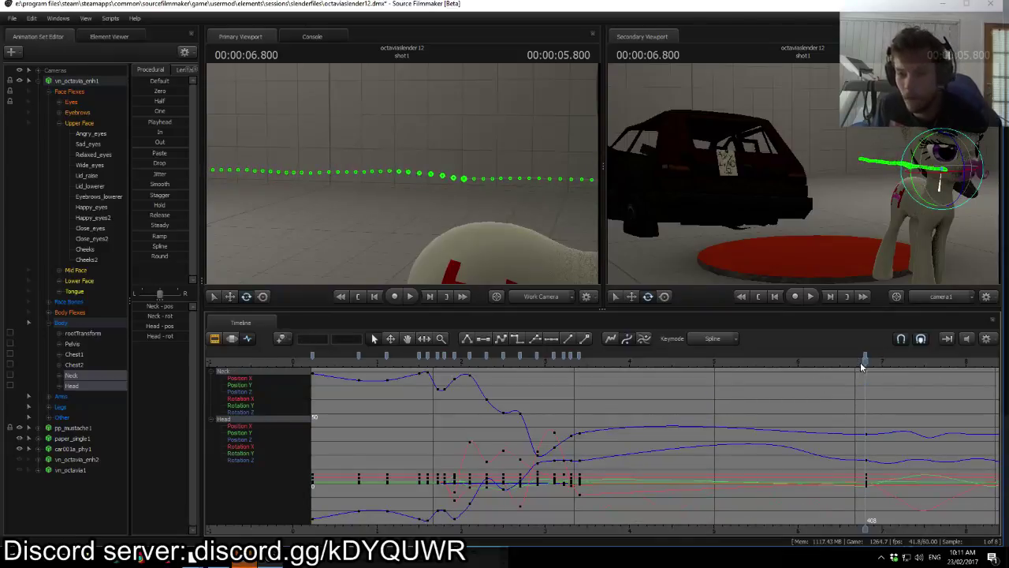
{"action": "left_click", "coordinate": [874, 369]}
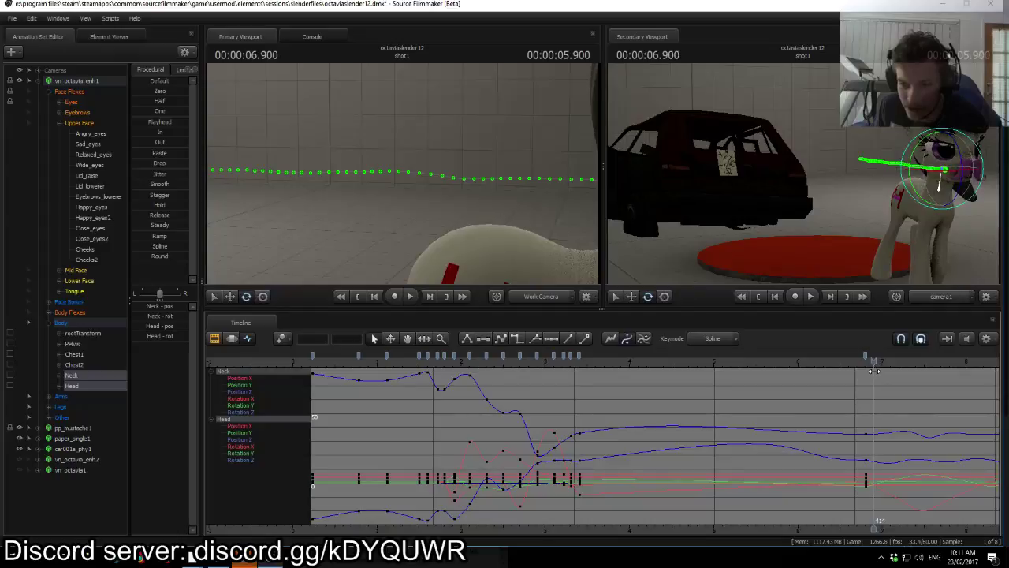
{"action": "left_click", "coordinate": [874, 357]}
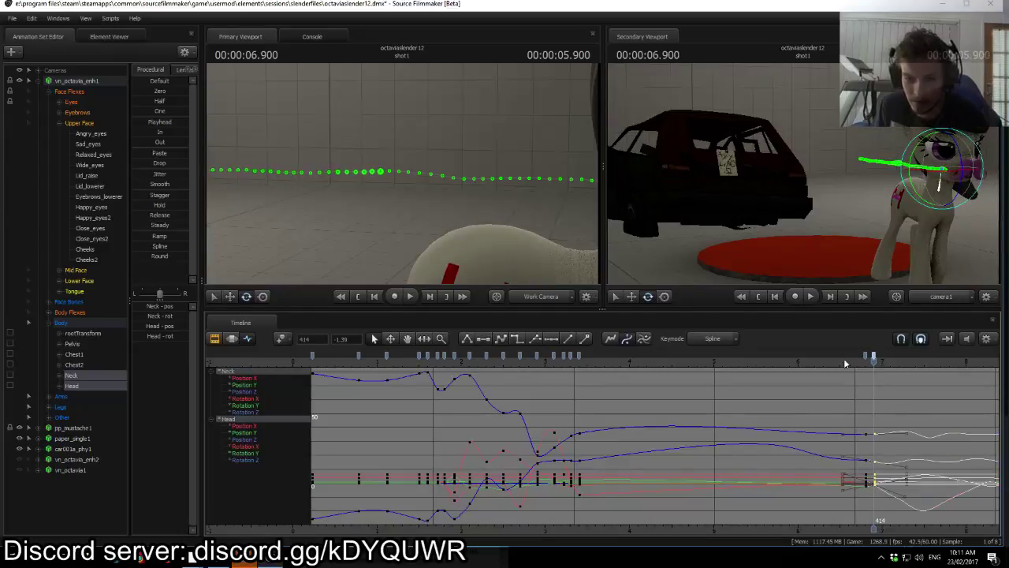
Step: Try adding a keyframe for the pony's neck and head at 4.150 s
{"action": "left_click", "coordinate": [575, 364]}
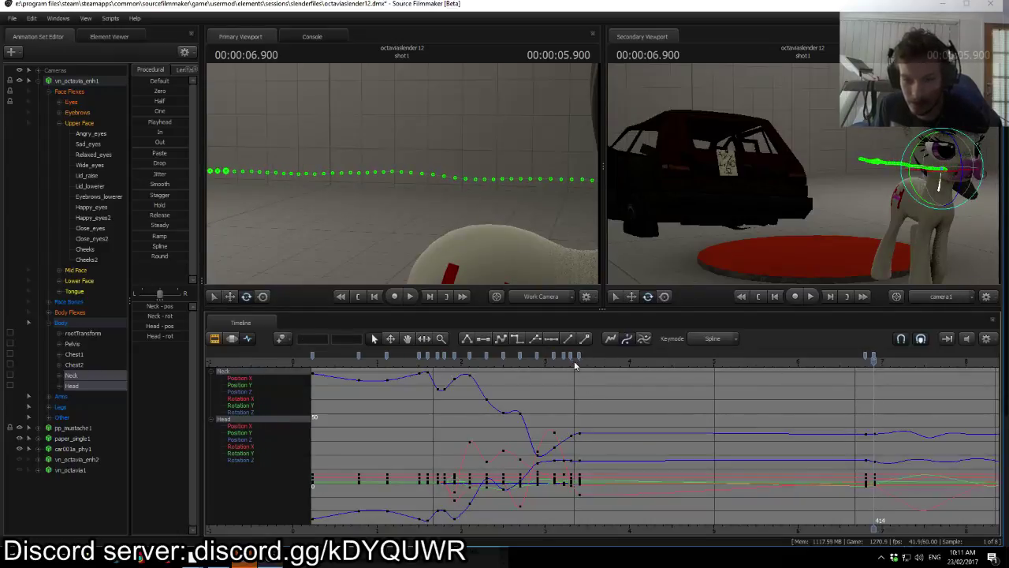
{"action": "left_click_drag", "start_coordinate": [576, 367], "coordinate": [642, 383]}
{"action": "left_click_drag", "start_coordinate": [394, 185], "coordinate": [348, 176]}
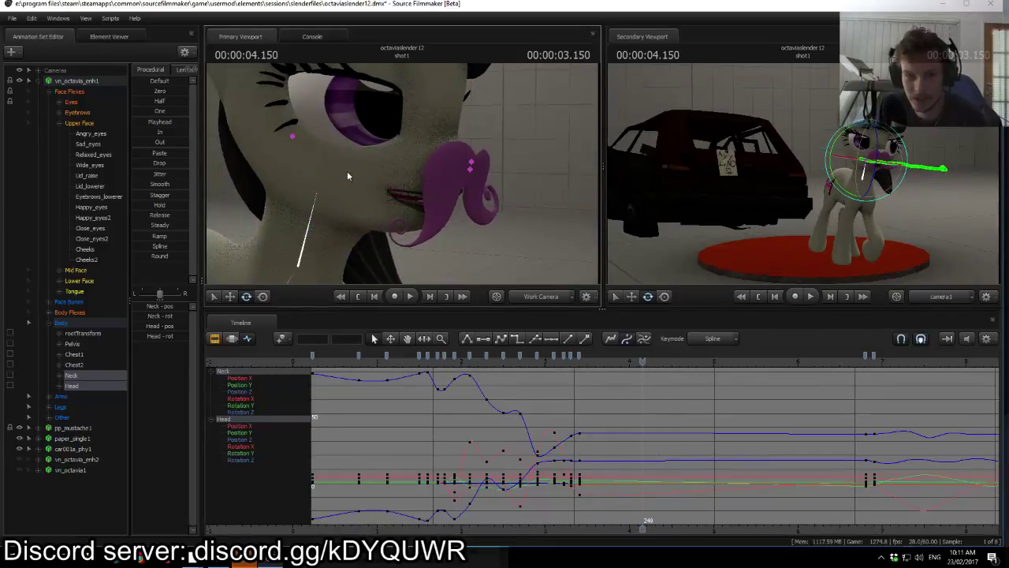
{"action": "left_click", "coordinate": [321, 191]}
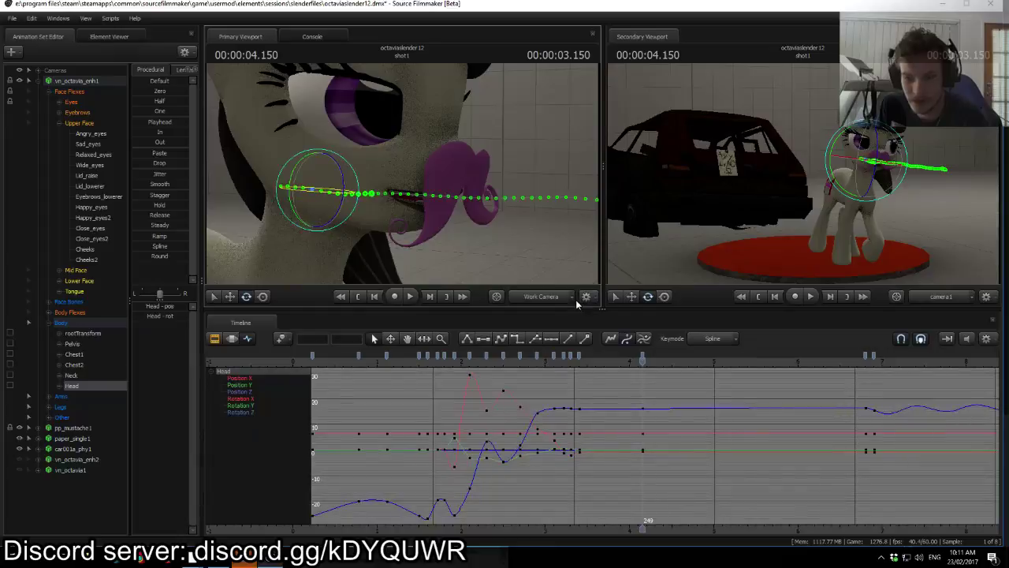
Step: Remove the Head keyframe at 4.150 s and play back the motion from about 3.4 s
{"action": "left_click_drag", "start_coordinate": [642, 357], "coordinate": [574, 371]}
{"action": "key", "text": "space"}
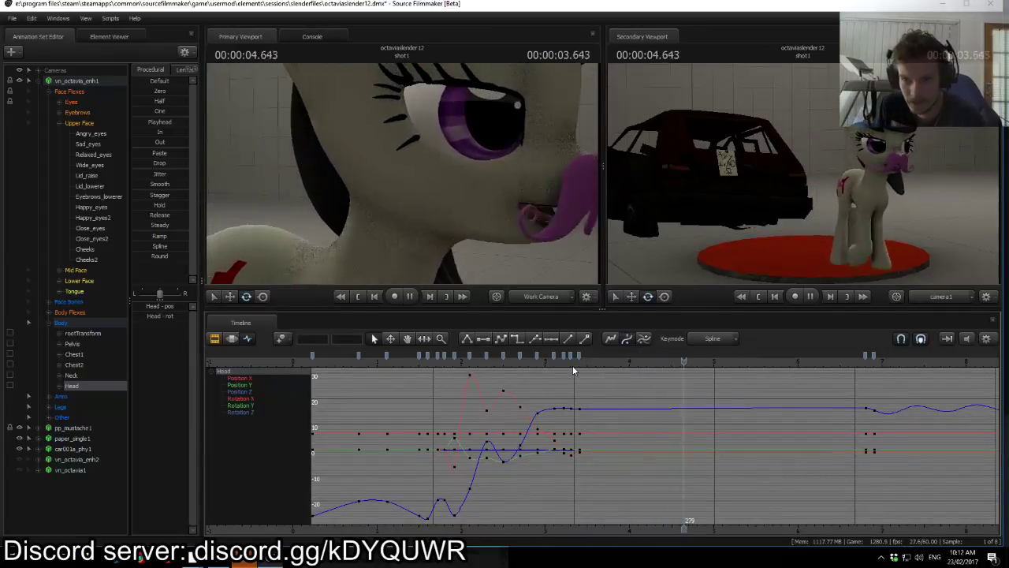
{"action": "key", "text": "space"}
Step: Select the neck at 3.400 s and delete the Neck keyframe at 4.150 s
{"action": "left_click_drag", "start_coordinate": [574, 365], "coordinate": [578, 363]}
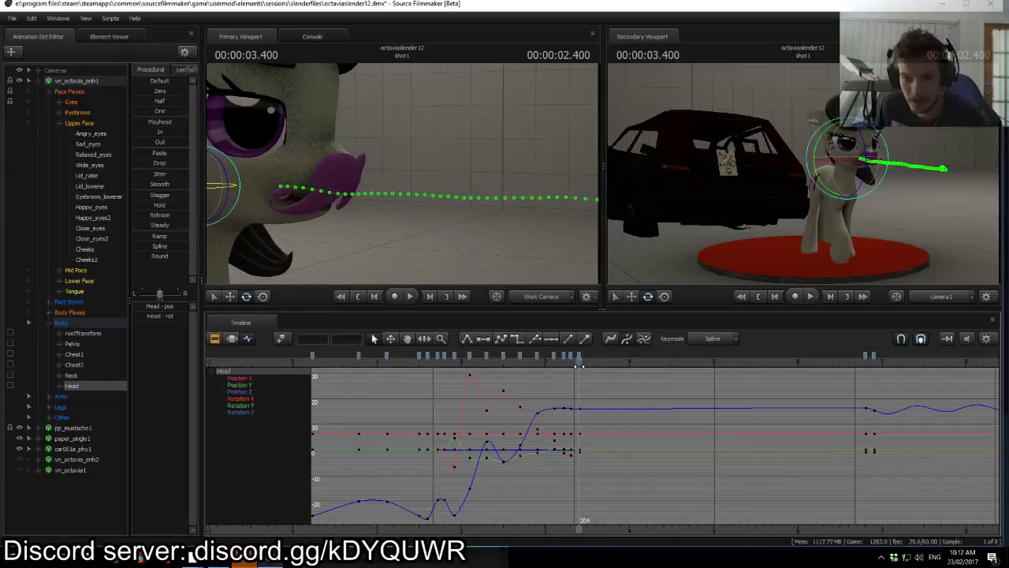
{"action": "left_click_drag", "start_coordinate": [370, 189], "coordinate": [365, 188]}
{"action": "left_click", "coordinate": [340, 199], "text": "ctrl"}
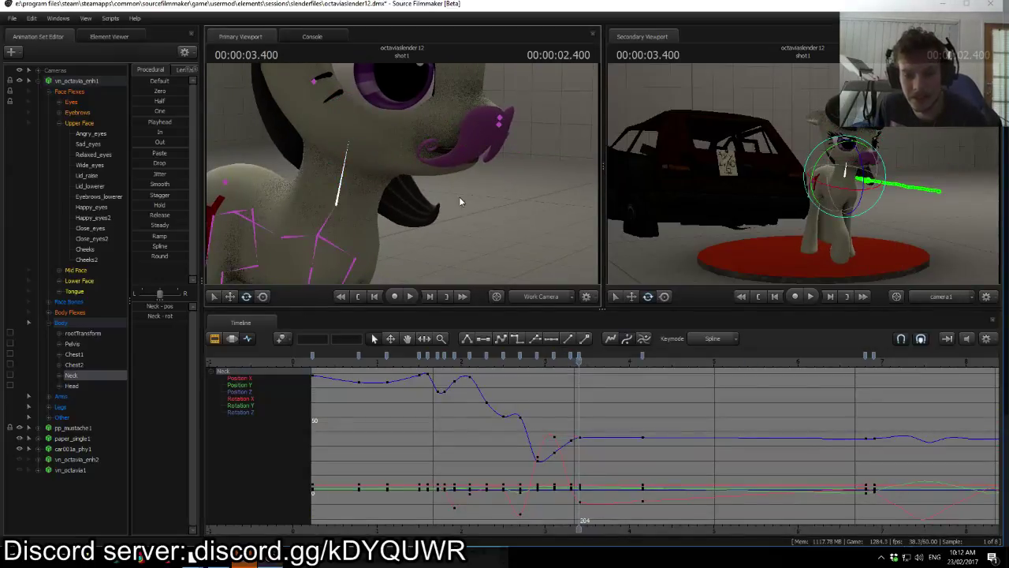
{"action": "left_click", "coordinate": [643, 355]}
{"action": "key", "text": "Delete"}
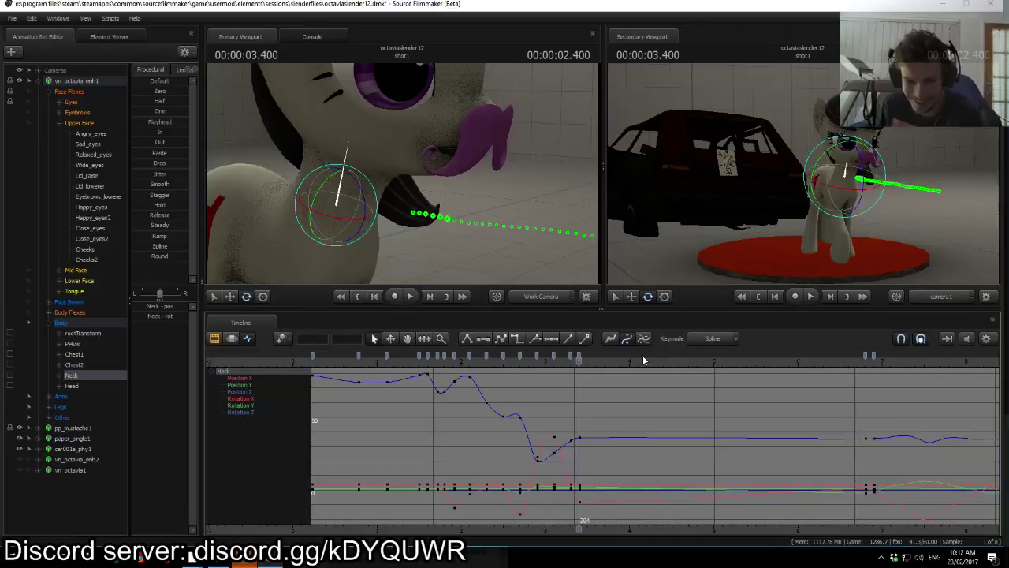
Step: Select the Chest2 bone, play back its motion from 3.400 s and return the playhead to 3.400 s
{"action": "right_click_drag", "start_coordinate": [357, 175], "coordinate": [357, 175]}
{"action": "left_click", "coordinate": [353, 176], "text": "ctrl"}
{"action": "key", "text": "space"}
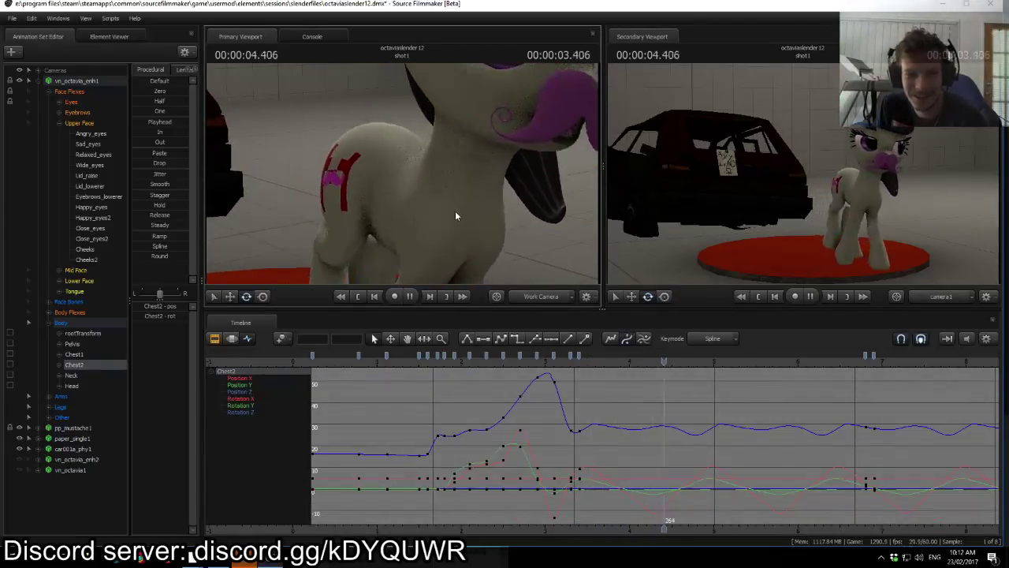
{"action": "key", "text": "space"}
{"action": "left_click_drag", "start_coordinate": [671, 361], "coordinate": [580, 364]}
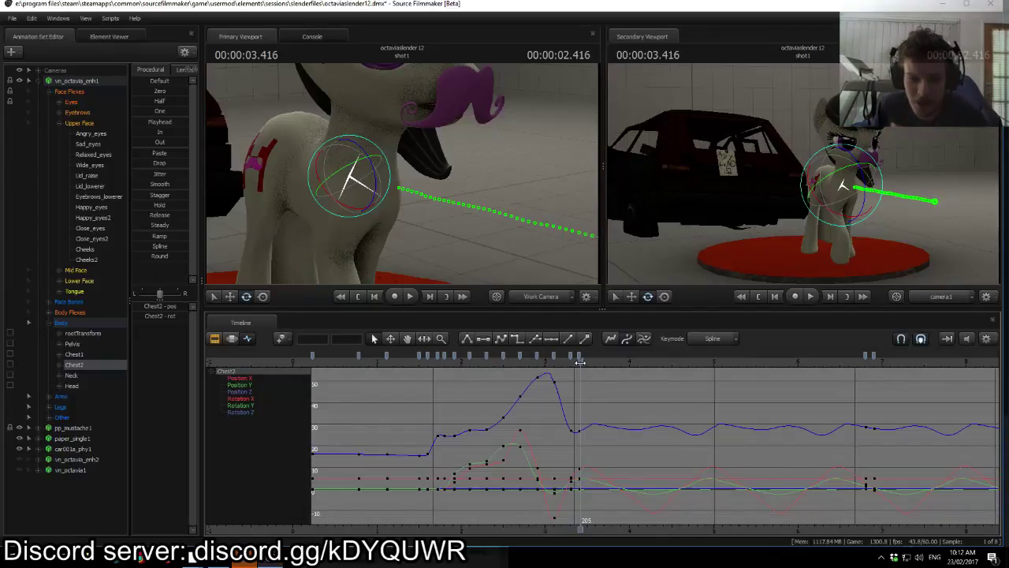
{"action": "left_click_drag", "start_coordinate": [547, 363], "coordinate": [578, 382]}
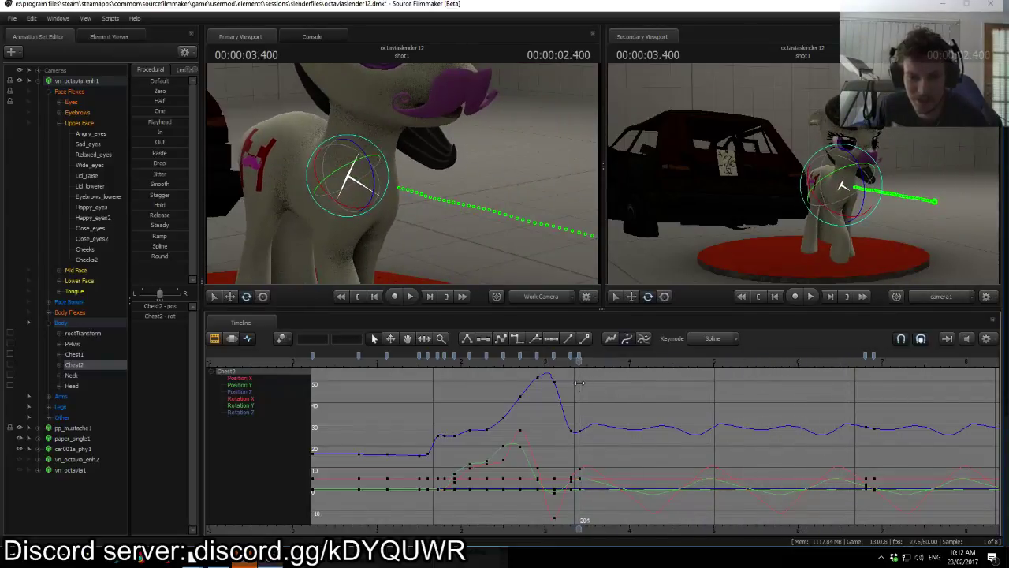
Step: Select the Neck and Head and apply the Playhead preset to a Motion Editor time selection from 3.400 s onward
{"action": "left_click", "coordinate": [366, 143], "text": "ctrl"}
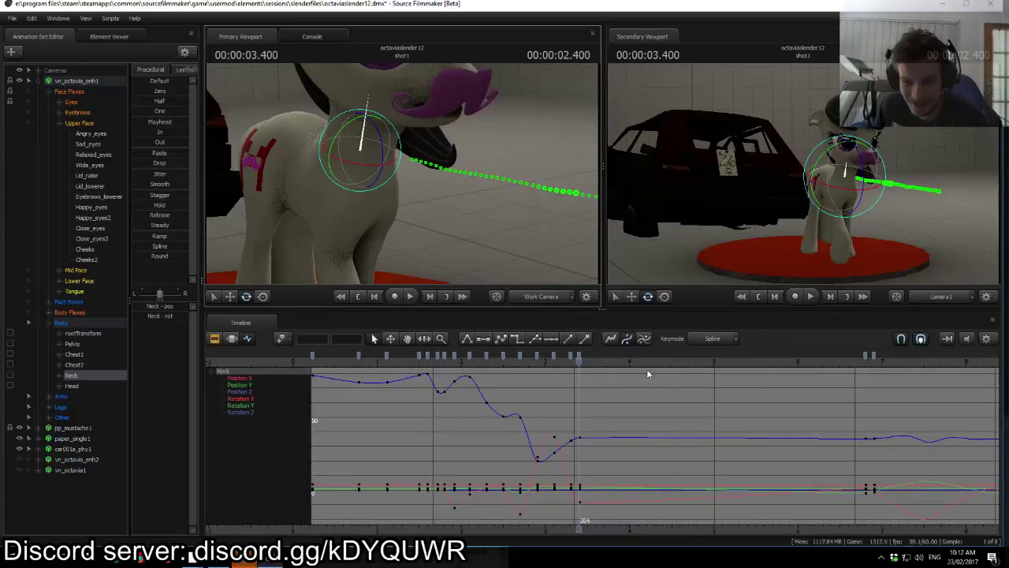
{"action": "scroll", "coordinate": [682, 469], "scroll_direction": "down", "scroll_amount": 3}
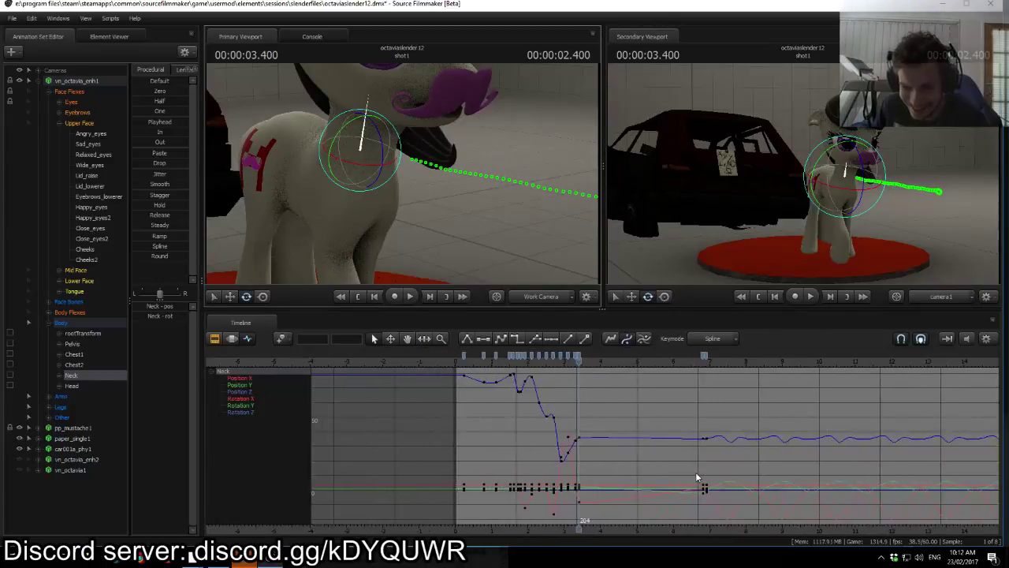
{"action": "left_click", "coordinate": [79, 385], "text": "ctrl"}
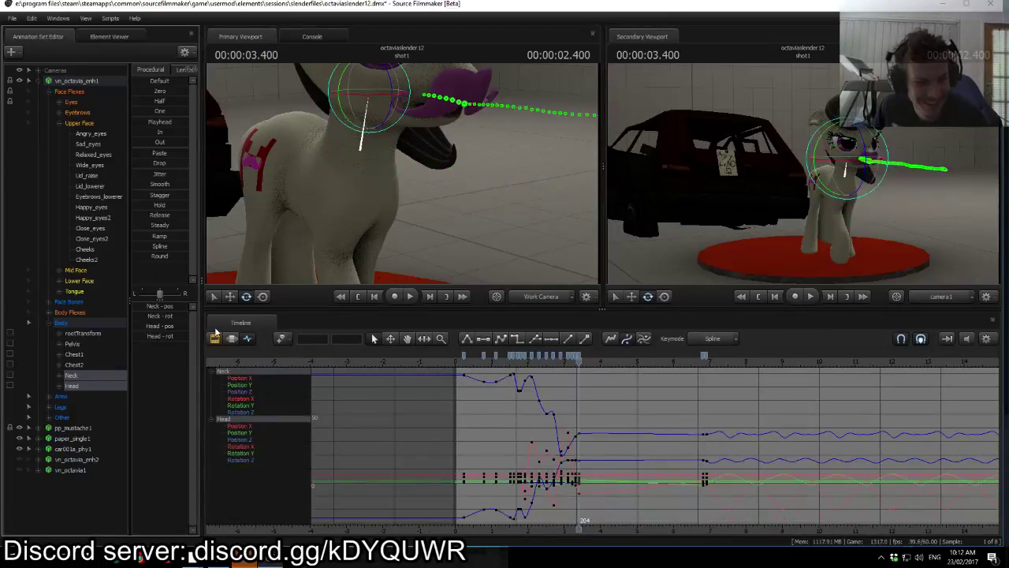
{"action": "left_click", "coordinate": [232, 339]}
{"action": "left_click_drag", "start_coordinate": [580, 427], "coordinate": [1007, 427]}
{"action": "left_click", "coordinate": [147, 120]}
Step: Lock the Neck, apply the Playhead preset to its rot control from 3.400 s onward and play back the result
{"action": "left_click", "coordinate": [79, 376]}
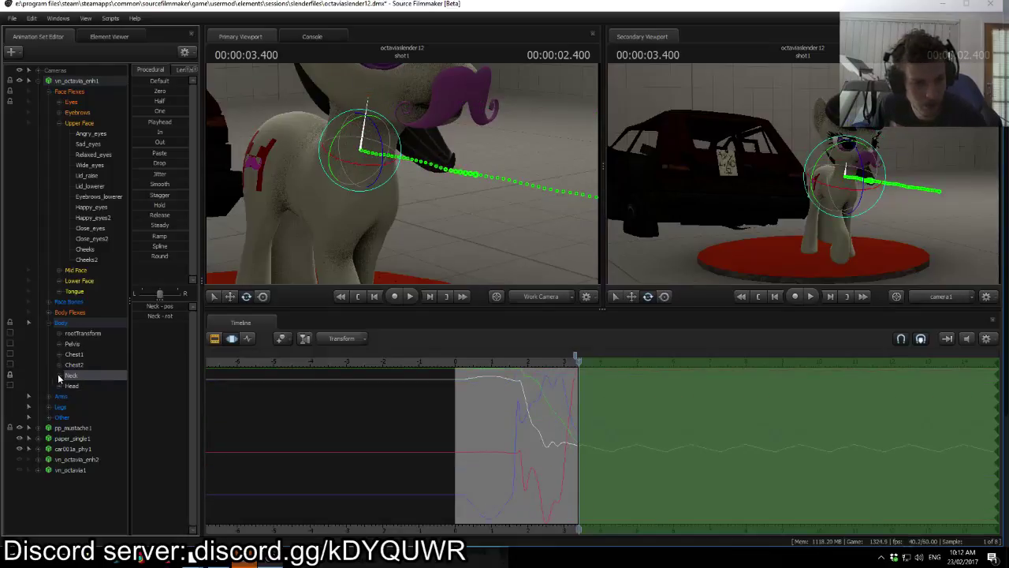
{"action": "left_click", "coordinate": [59, 376]}
{"action": "left_click", "coordinate": [80, 396]}
{"action": "left_click", "coordinate": [159, 122]}
{"action": "key", "text": "space"}
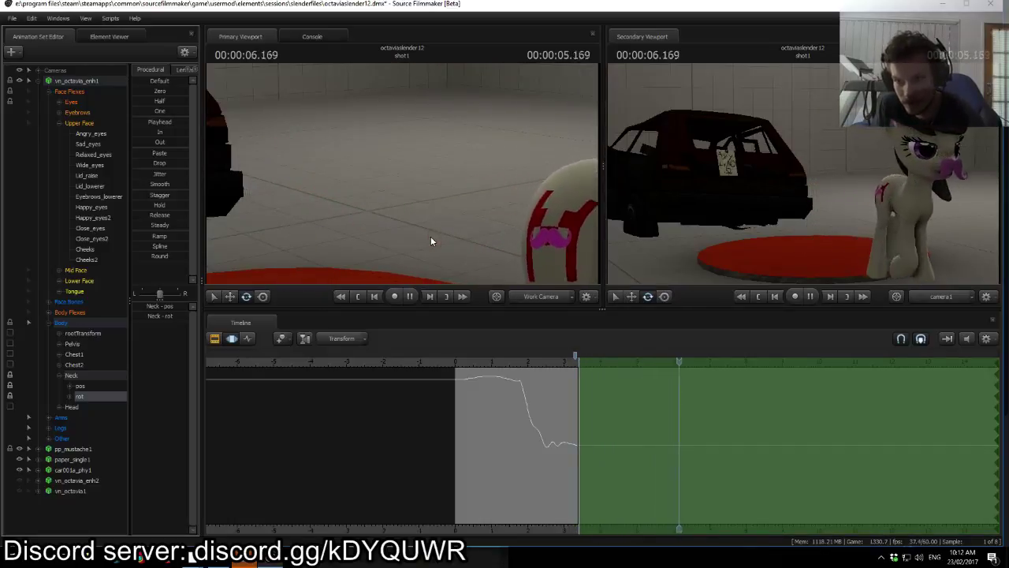
{"action": "key", "text": "space"}
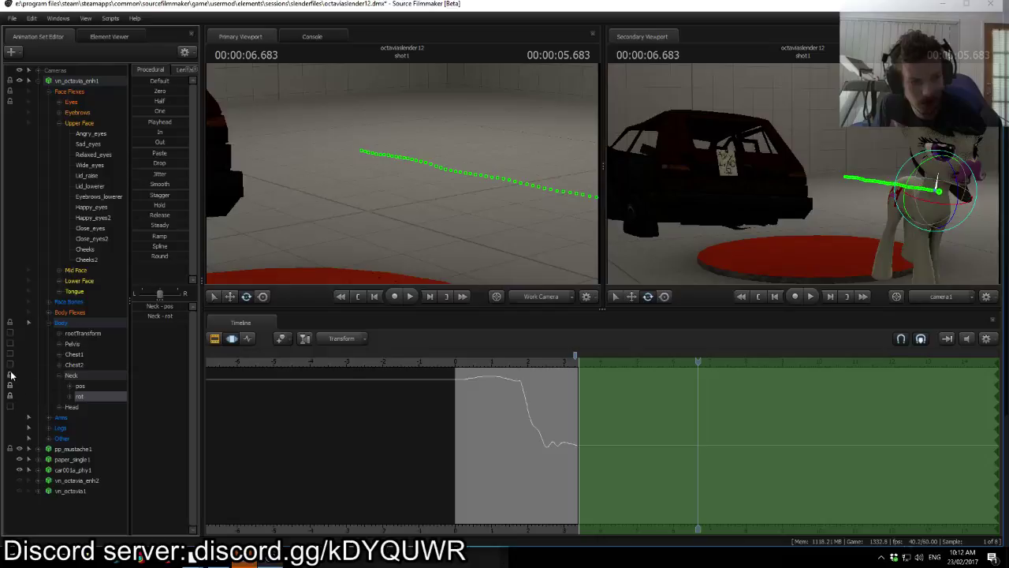
Step: Unlock the Neck and show its curves in the Graph Editor with the playhead at 3.416 s
{"action": "left_click", "coordinate": [10, 377]}
{"action": "left_click_drag", "start_coordinate": [699, 363], "coordinate": [580, 381]}
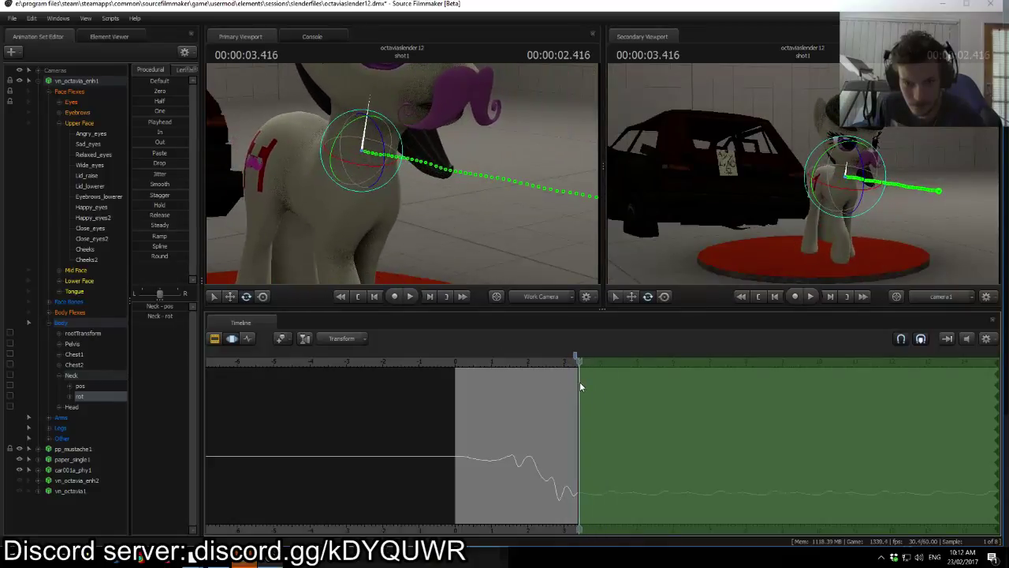
{"action": "left_click", "coordinate": [71, 376]}
{"action": "left_click", "coordinate": [249, 337]}
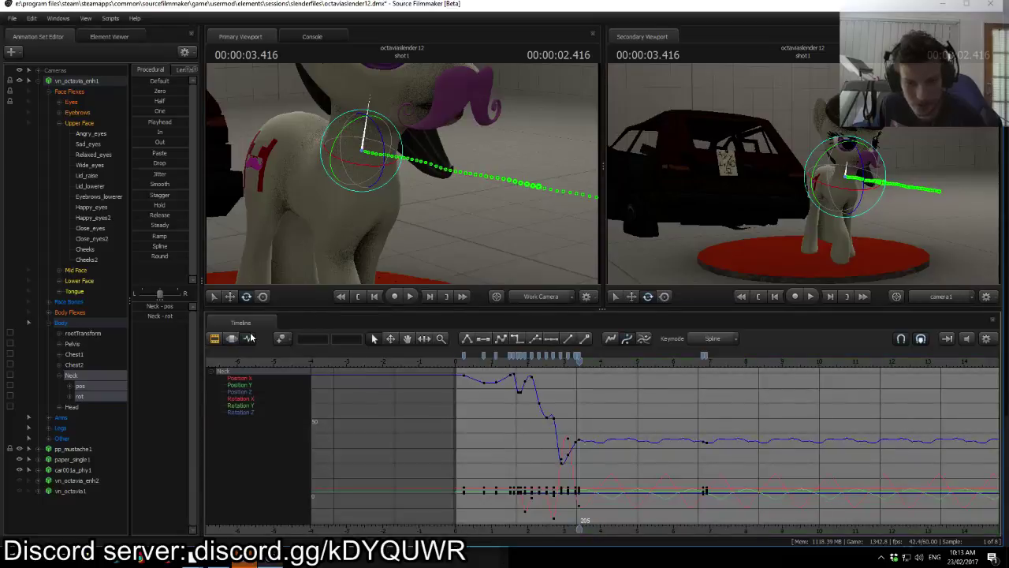
{"action": "scroll", "coordinate": [641, 478], "scroll_direction": "up", "scroll_amount": 5}
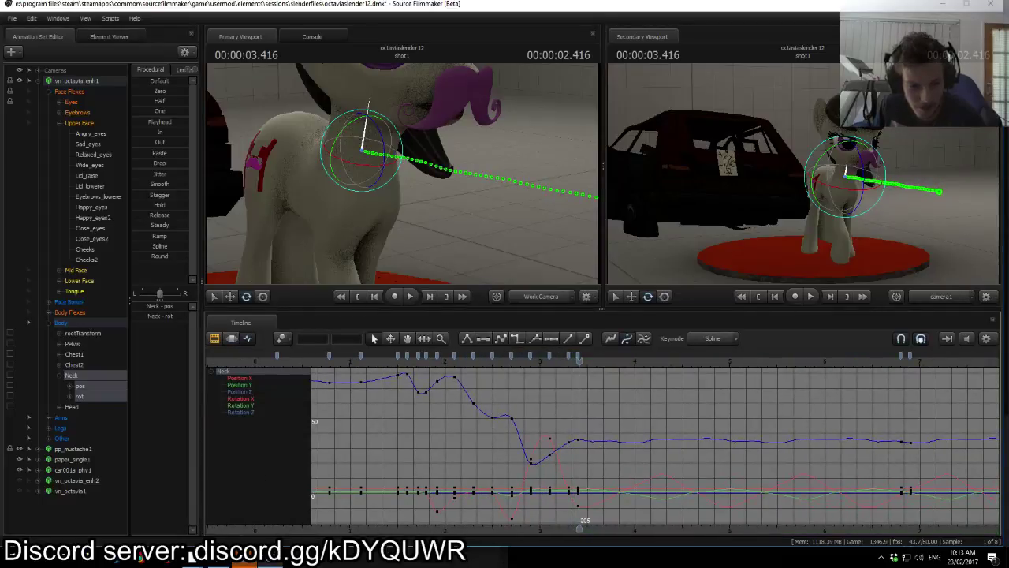
Step: Switch to Discord, join the Talk The Talk voice channel and view the newest image in the public channel
{"action": "key", "text": "alt+Tab"}
{"action": "scroll", "coordinate": [463, 290], "scroll_direction": "down", "scroll_amount": 1}
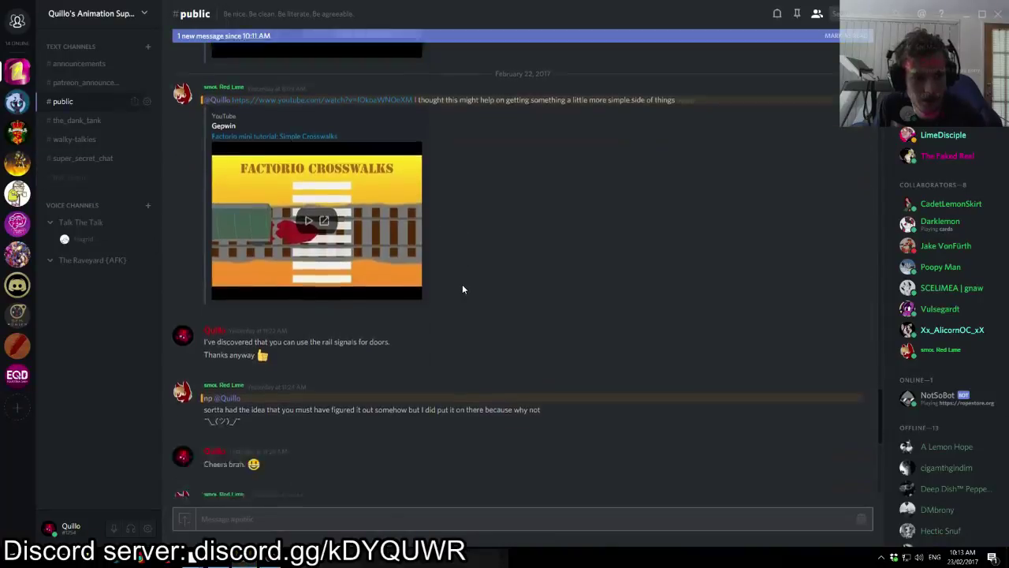
{"action": "scroll", "coordinate": [462, 285], "scroll_direction": "down", "scroll_amount": 10}
{"action": "left_click", "coordinate": [156, 227]}
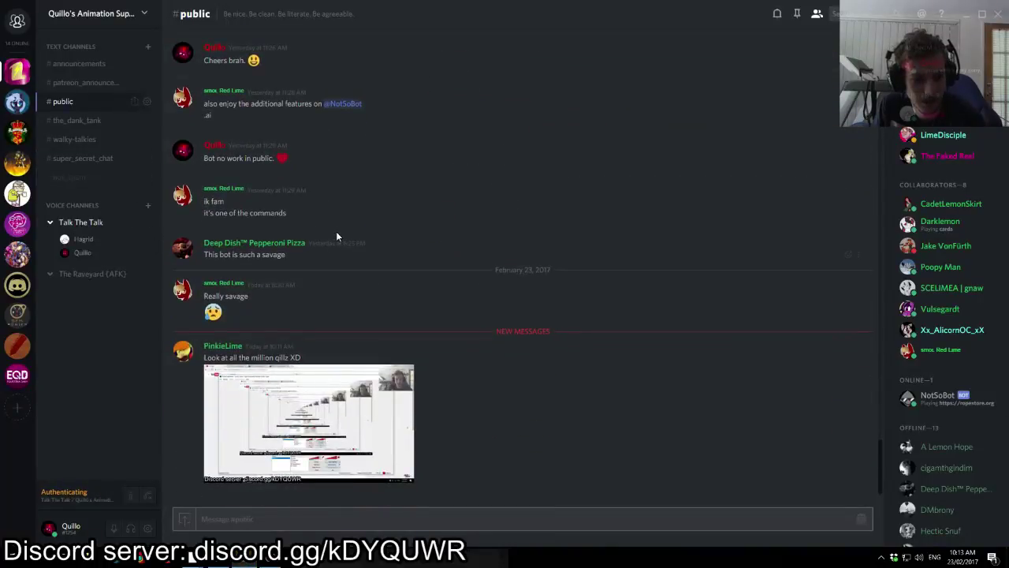
{"action": "left_click", "coordinate": [331, 414]}
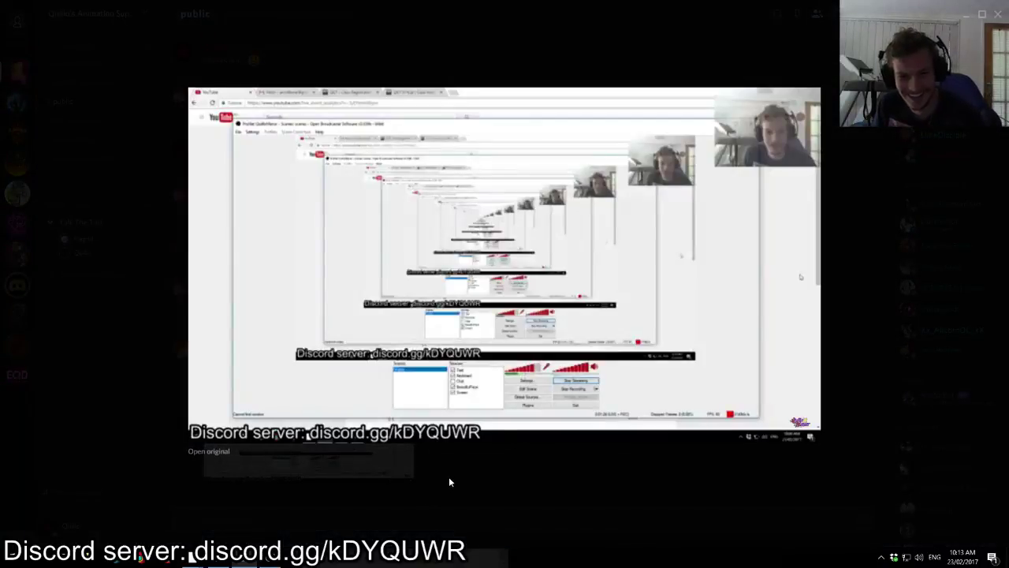
{"action": "left_click", "coordinate": [448, 477]}
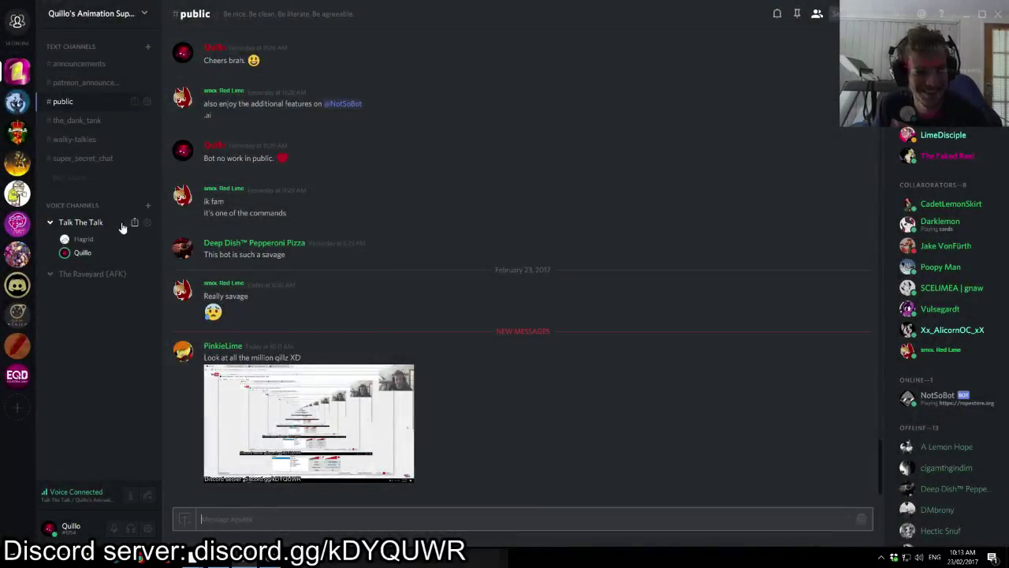
Step: Check the profile of the other voice-channel member in Discord and return to Source Filmmaker
{"action": "right_click", "coordinate": [81, 238]}
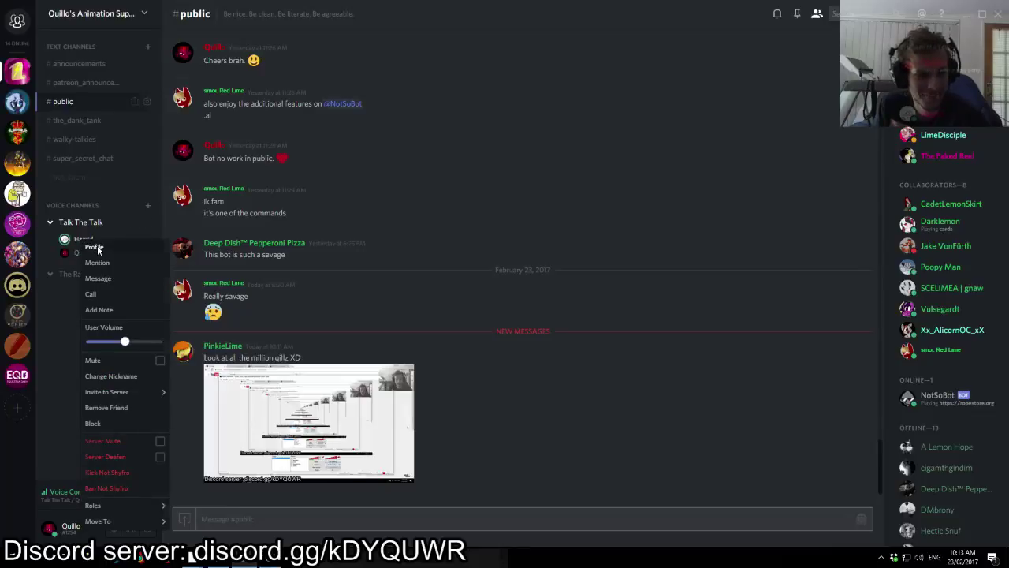
{"action": "left_click", "coordinate": [93, 248]}
{"action": "left_click", "coordinate": [79, 416]}
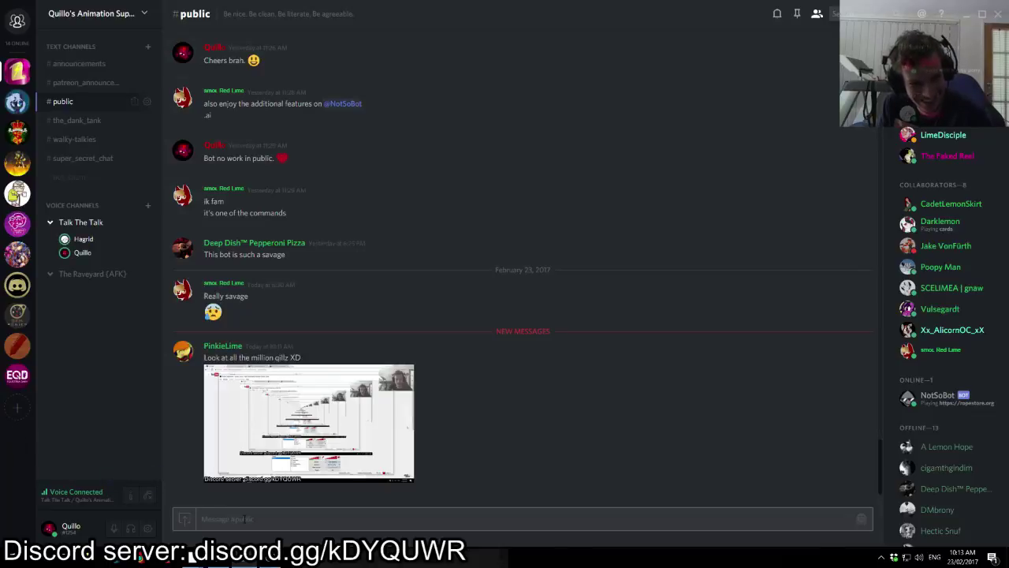
{"action": "mouse_move", "coordinate": [279, 562]}
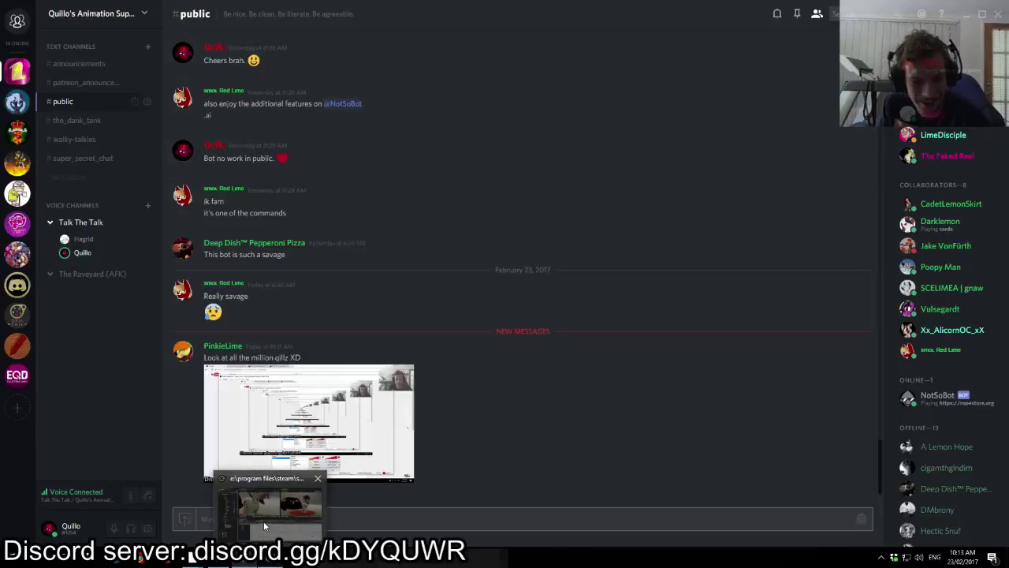
{"action": "left_click", "coordinate": [263, 521]}
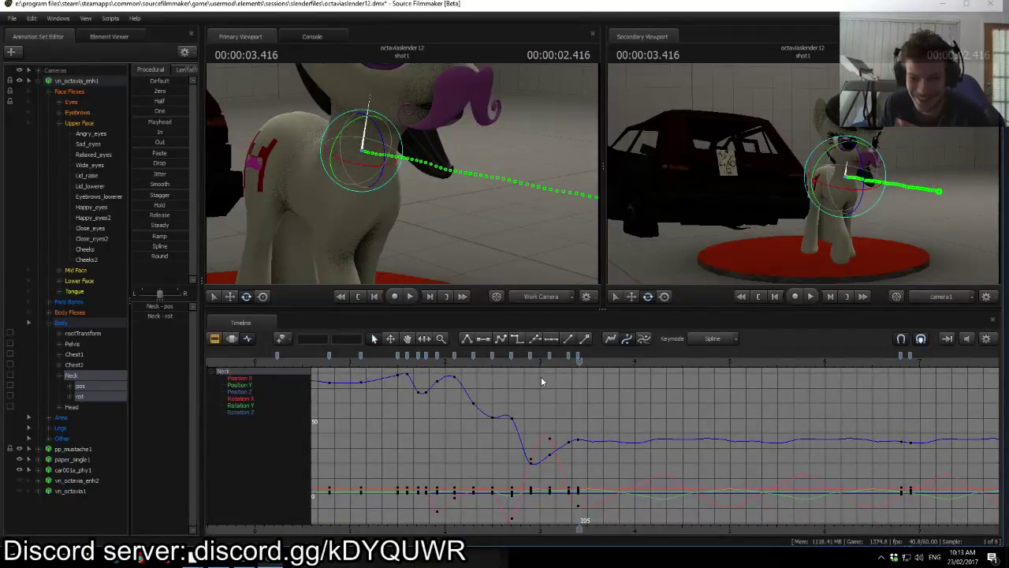
Step: Examine the Neck's curves and pose between about 3.4 and 5.9 s and return the playhead to 3.500 s
{"action": "left_click_drag", "start_coordinate": [588, 526], "coordinate": [524, 526]}
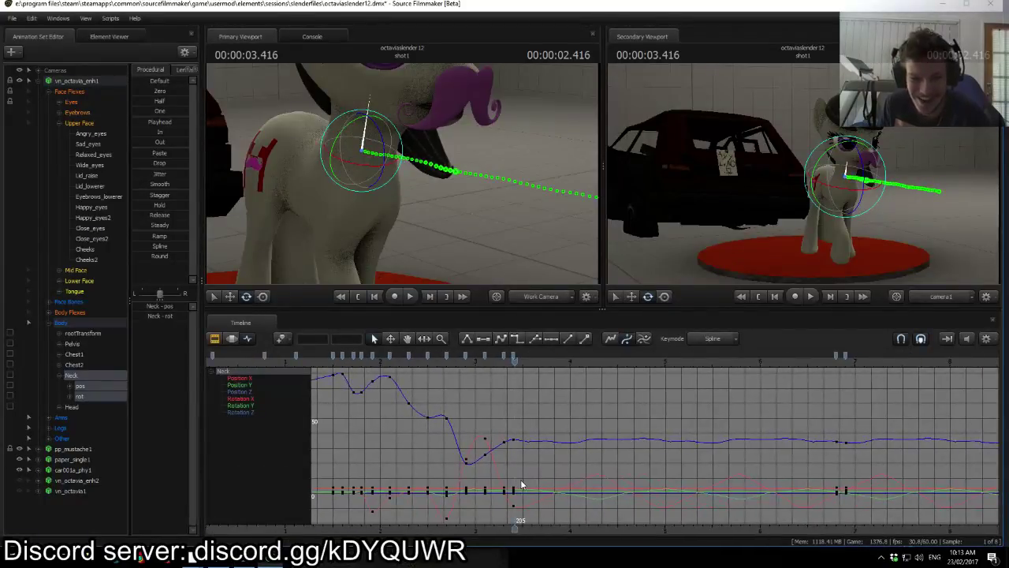
{"action": "left_click_drag", "start_coordinate": [508, 361], "coordinate": [756, 394]}
{"action": "scroll", "coordinate": [711, 479], "scroll_direction": "up", "scroll_amount": 3}
{"action": "scroll", "coordinate": [694, 467], "scroll_direction": "down", "scroll_amount": 3}
{"action": "scroll", "coordinate": [682, 461], "scroll_direction": "down", "scroll_amount": 3}
{"action": "scroll", "coordinate": [682, 460], "scroll_direction": "up", "scroll_amount": 4}
{"action": "scroll", "coordinate": [683, 465], "scroll_direction": "down", "scroll_amount": 2}
{"action": "left_click", "coordinate": [74, 377]}
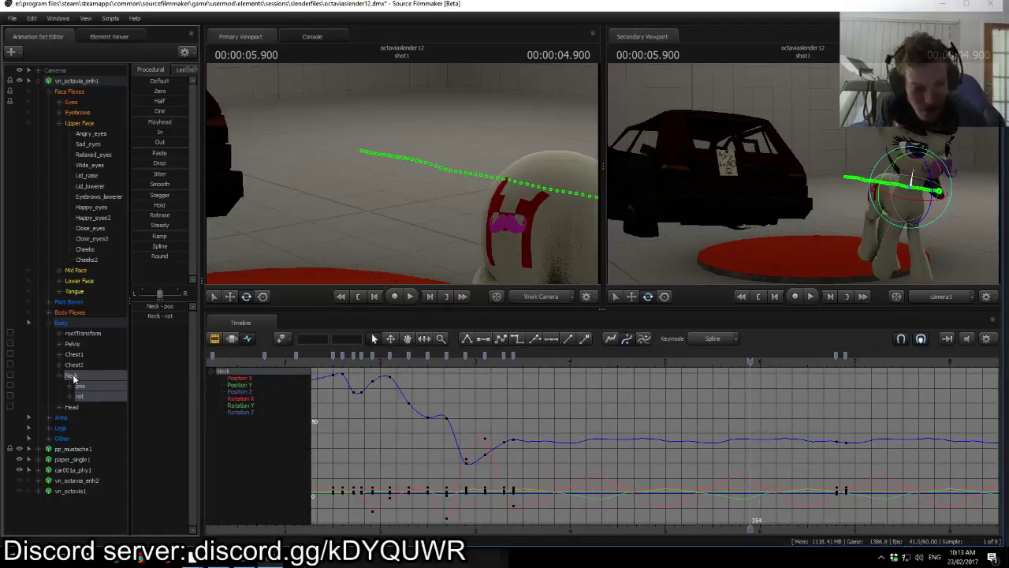
{"action": "left_click", "coordinate": [260, 561]}
{"action": "left_click", "coordinate": [266, 562]}
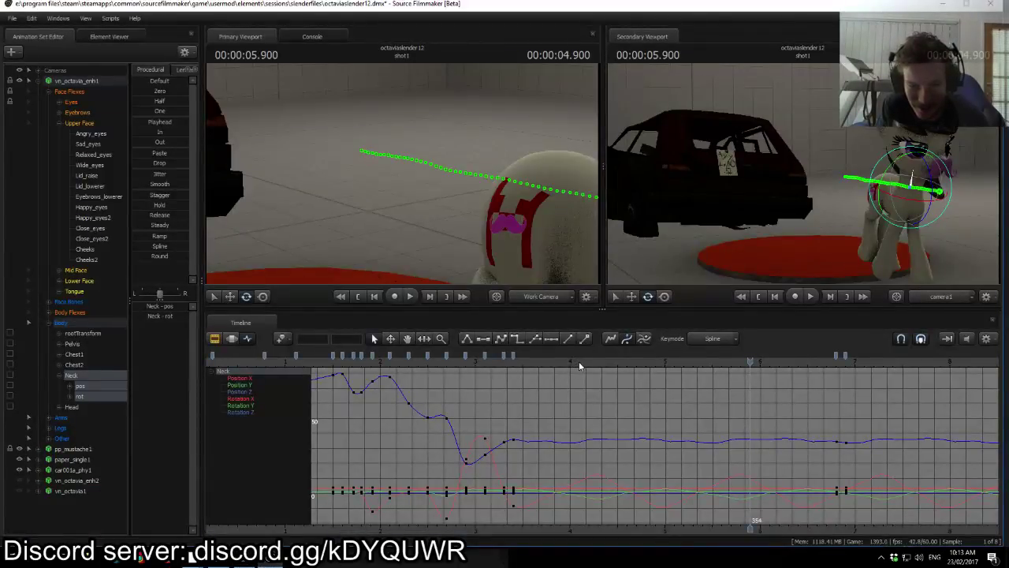
{"action": "mouse_move", "coordinate": [522, 364]}
{"action": "left_mouse_down"}
{"action": "mouse_move", "coordinate": [335, 364]}
{"action": "mouse_move", "coordinate": [523, 365]}
{"action": "left_mouse_up"}
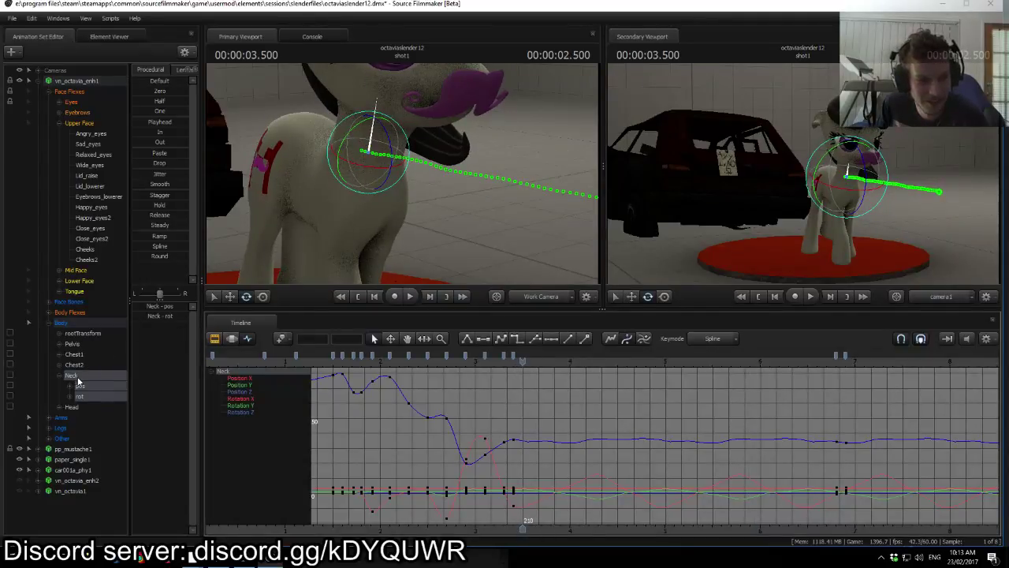
{"action": "mouse_move", "coordinate": [543, 364]}
{"action": "left_mouse_down"}
{"action": "mouse_move", "coordinate": [567, 367]}
{"action": "mouse_move", "coordinate": [523, 364]}
{"action": "left_mouse_up"}
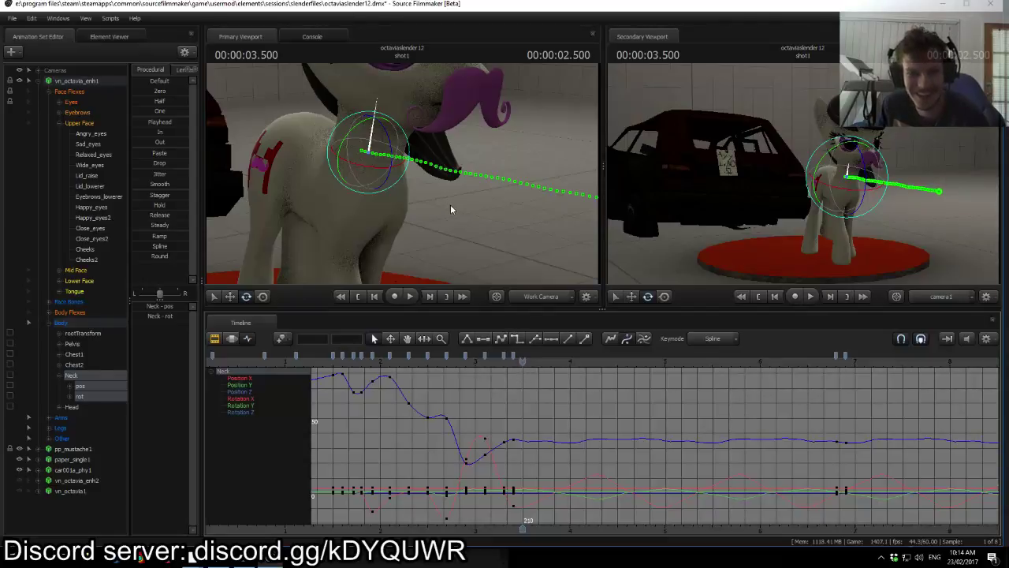
Step: Rotate the pony's Head at 3.766 s to keyframe a new pose and play back the motion
{"action": "left_click_drag", "start_coordinate": [448, 207], "coordinate": [396, 152]}
{"action": "left_click", "coordinate": [392, 124], "text": "ctrl"}
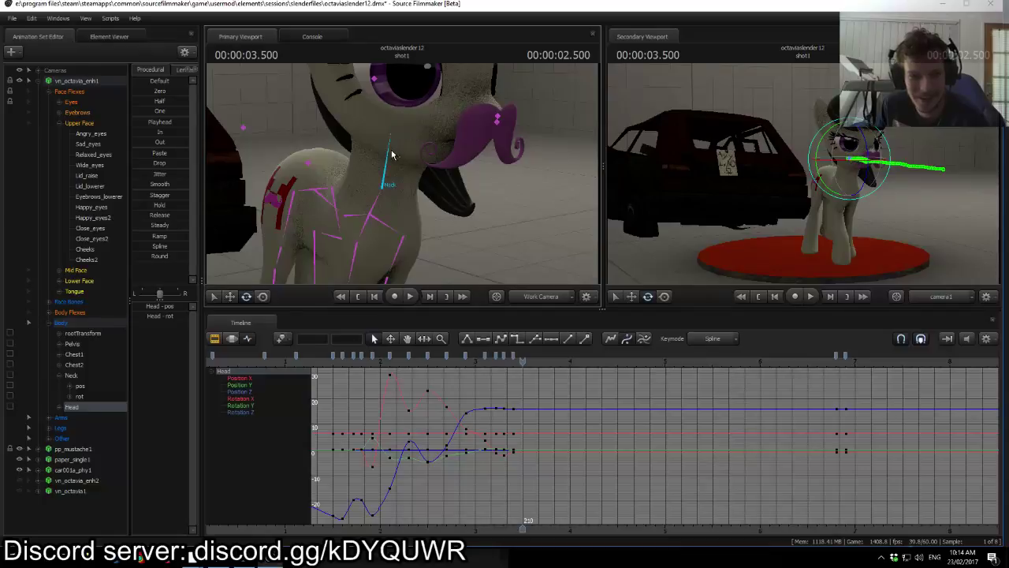
{"action": "left_click", "coordinate": [392, 152], "text": "ctrl+shift"}
{"action": "left_click", "coordinate": [394, 132]}
{"action": "left_click_drag", "start_coordinate": [522, 359], "coordinate": [548, 360]}
{"action": "left_click_drag", "start_coordinate": [421, 162], "coordinate": [412, 121]}
{"action": "left_click_drag", "start_coordinate": [507, 208], "coordinate": [522, 314]}
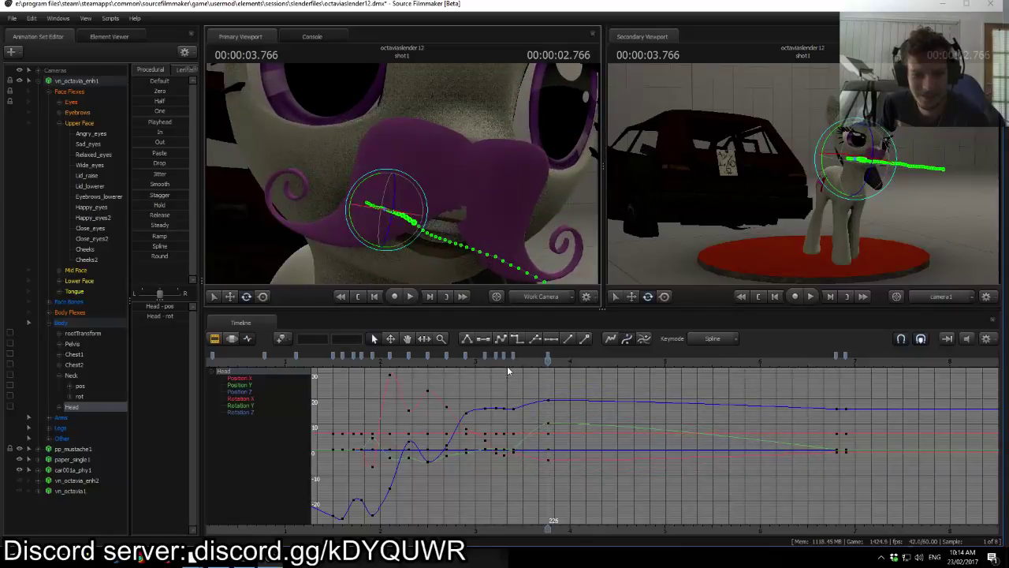
{"action": "key", "text": "space"}
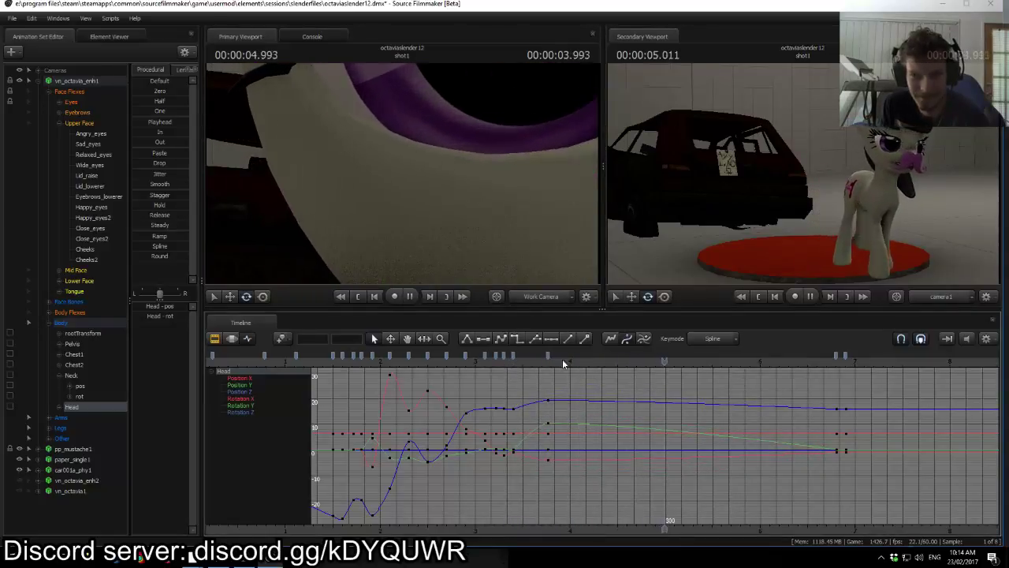
{"action": "key", "text": "space"}
Step: Copy the 3.766 s Head keyframe to 5.300 s, review the playback and shift the copy to 5.100 s
{"action": "left_click", "coordinate": [549, 356]}
{"action": "key", "text": "ctrl+c"}
{"action": "key", "text": "ctrl+v"}
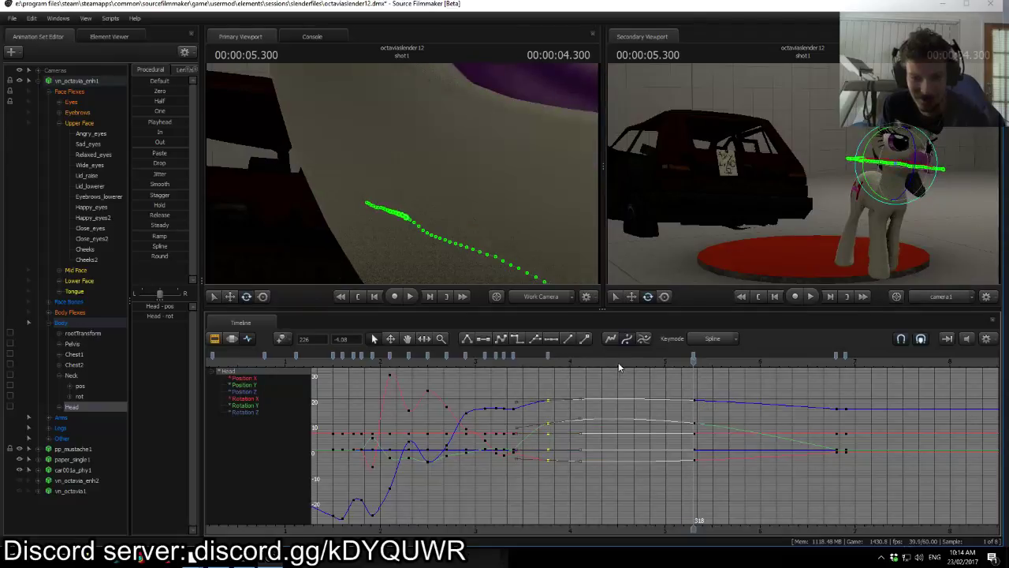
{"action": "left_click", "coordinate": [490, 358]}
{"action": "key", "text": "space"}
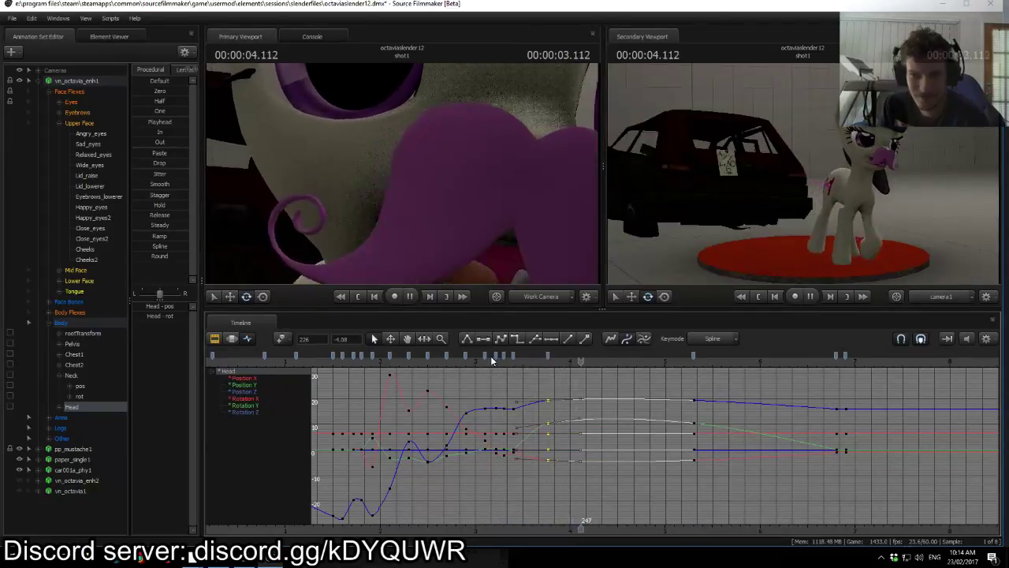
Step: Rotate the Head to face forward at 5.400 s, keyframing the new pose, and view it from the front
{"action": "mouse_move", "coordinate": [710, 361]}
{"action": "left_mouse_down"}
{"action": "mouse_move", "coordinate": [666, 361]}
{"action": "mouse_move", "coordinate": [702, 361]}
{"action": "left_mouse_up"}
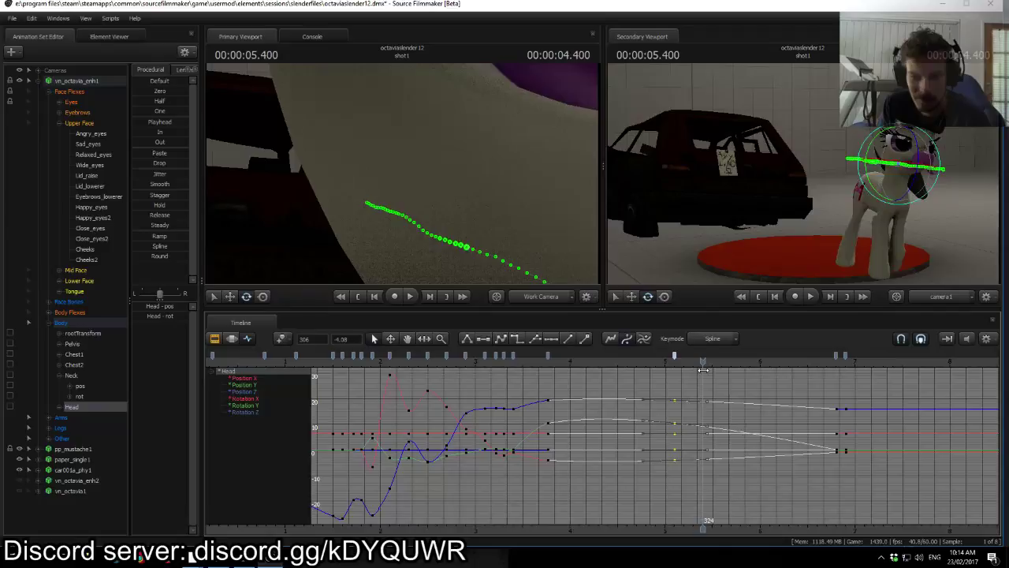
{"action": "key", "text": "s"}
{"action": "left_click_drag", "start_coordinate": [496, 164], "coordinate": [418, 173]}
{"action": "key", "text": "ctrl+v"}
{"action": "key", "text": "d"}
{"action": "key", "text": "s"}
{"action": "key", "text": "w"}
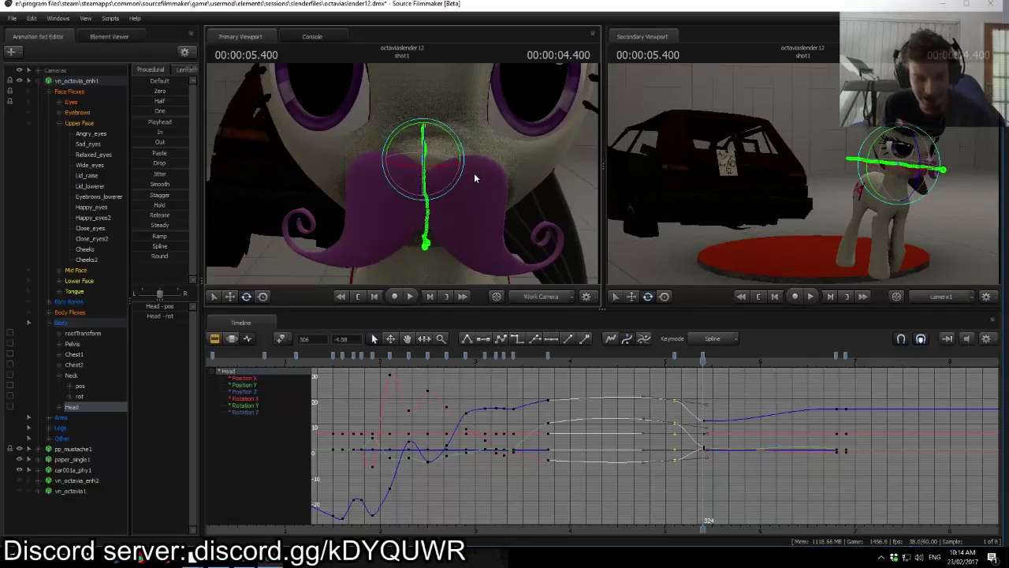
Step: Switch to the YouTube live chat window to read the messages and return to Source Filmmaker
{"action": "mouse_move", "coordinate": [191, 558]}
{"action": "left_click", "coordinate": [234, 524]}
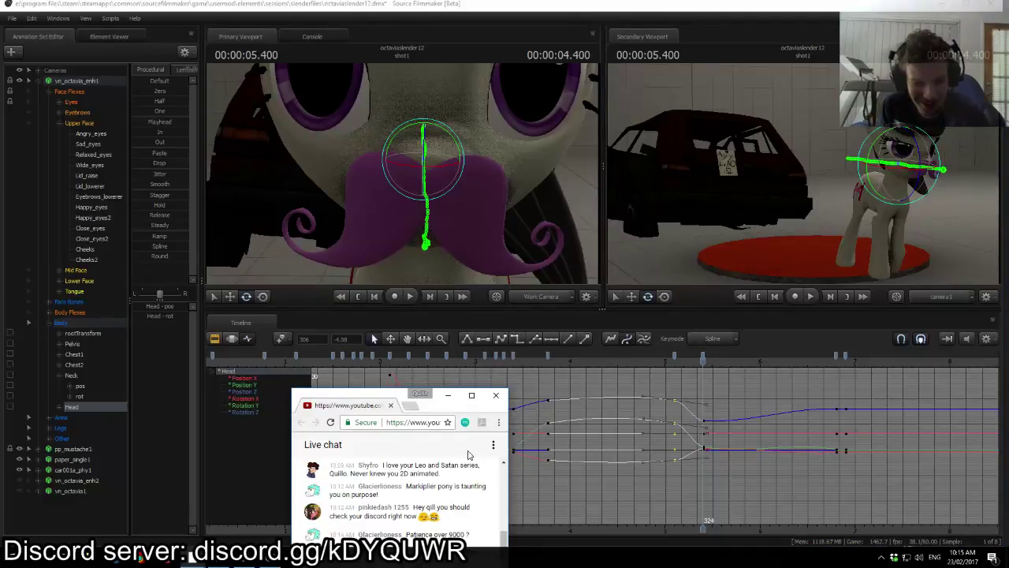
{"action": "left_click", "coordinate": [704, 366]}
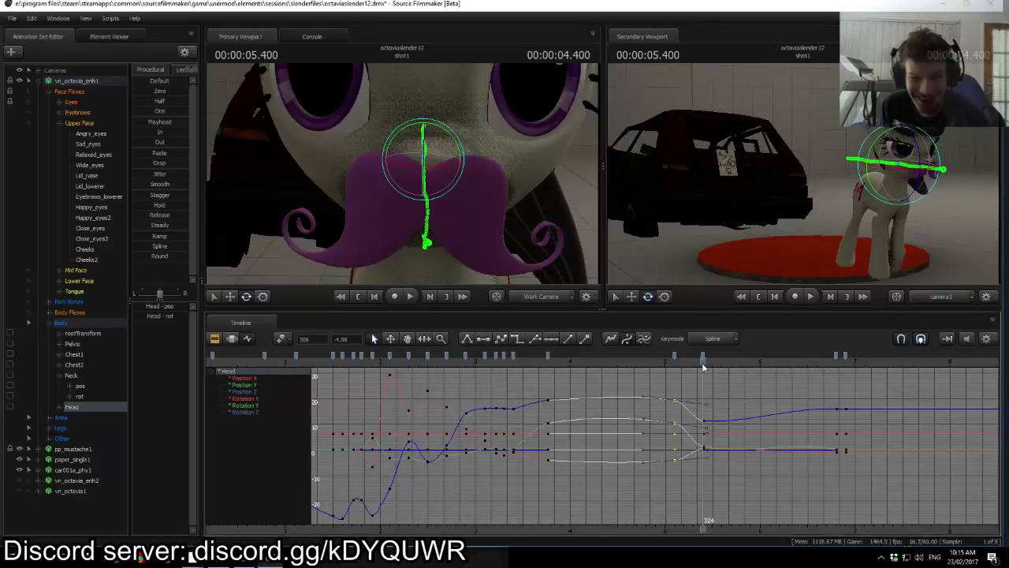
Step: Copy the Head keyframe at 5.400 s and paste it onto 6.800 s
{"action": "left_click", "coordinate": [702, 357]}
{"action": "key", "text": "ctrl+c"}
{"action": "key", "text": "Down"}
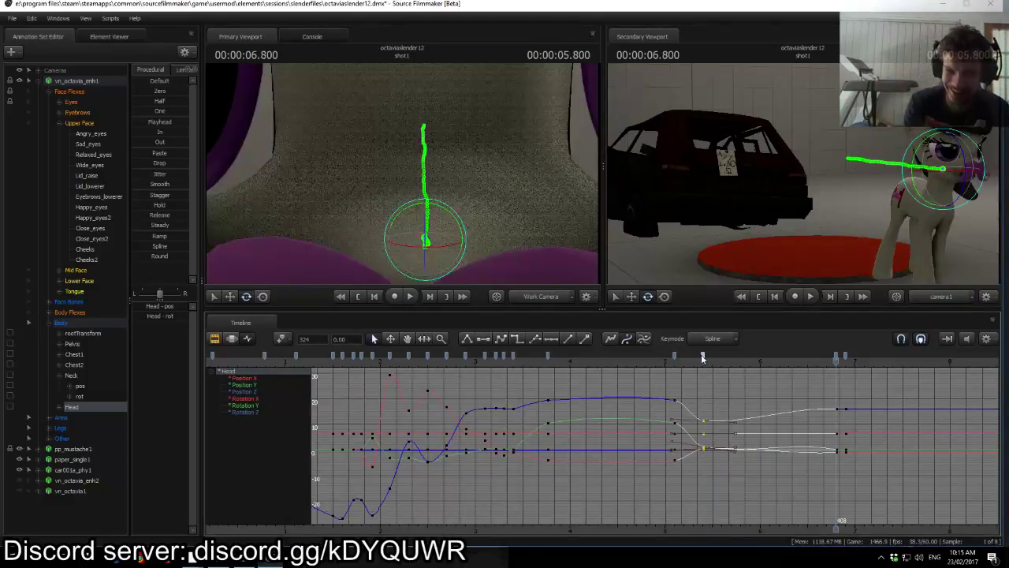
{"action": "key", "text": "ctrl+v"}
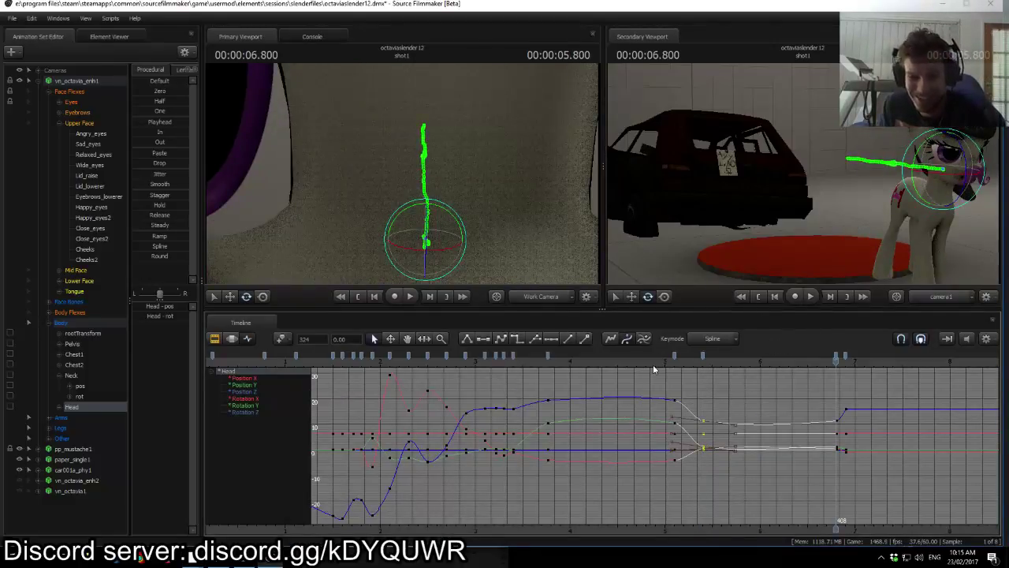
{"action": "left_click", "coordinate": [757, 404]}
Step: Play back the head motion from about 3.3 s and scrub back to 5.800 s to check the pose
{"action": "scroll", "coordinate": [776, 475], "scroll_direction": "down", "scroll_amount": 2}
{"action": "scroll", "coordinate": [777, 475], "scroll_direction": "up", "scroll_amount": 1}
{"action": "scroll", "coordinate": [757, 475], "scroll_direction": "down", "scroll_amount": 1}
{"action": "middle_click_drag", "start_coordinate": [749, 475], "coordinate": [671, 475]}
{"action": "scroll", "coordinate": [670, 476], "scroll_direction": "down", "scroll_amount": 1}
{"action": "left_click", "coordinate": [521, 362]}
{"action": "key", "text": "space"}
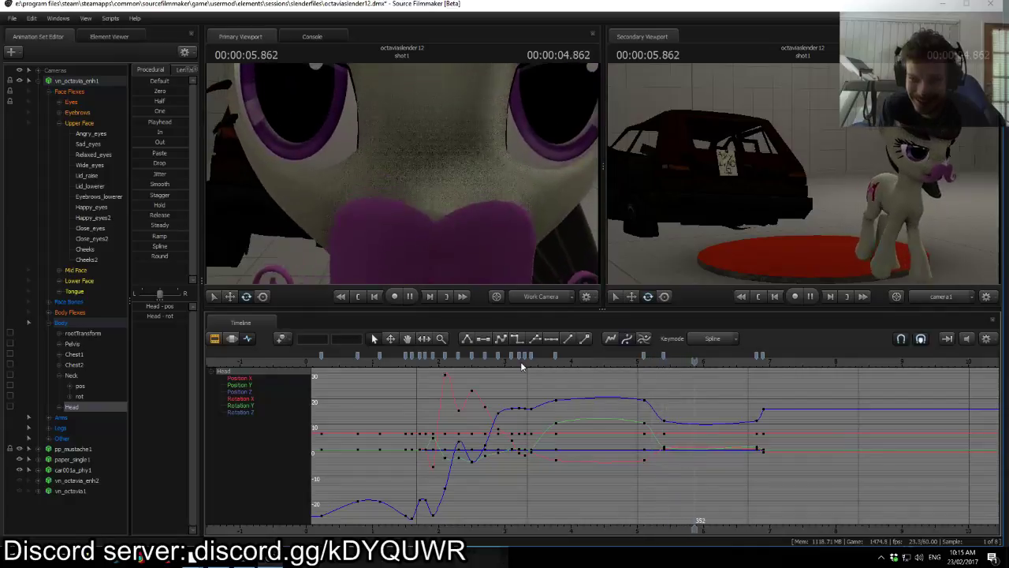
{"action": "left_click_drag", "start_coordinate": [728, 361], "coordinate": [690, 362]}
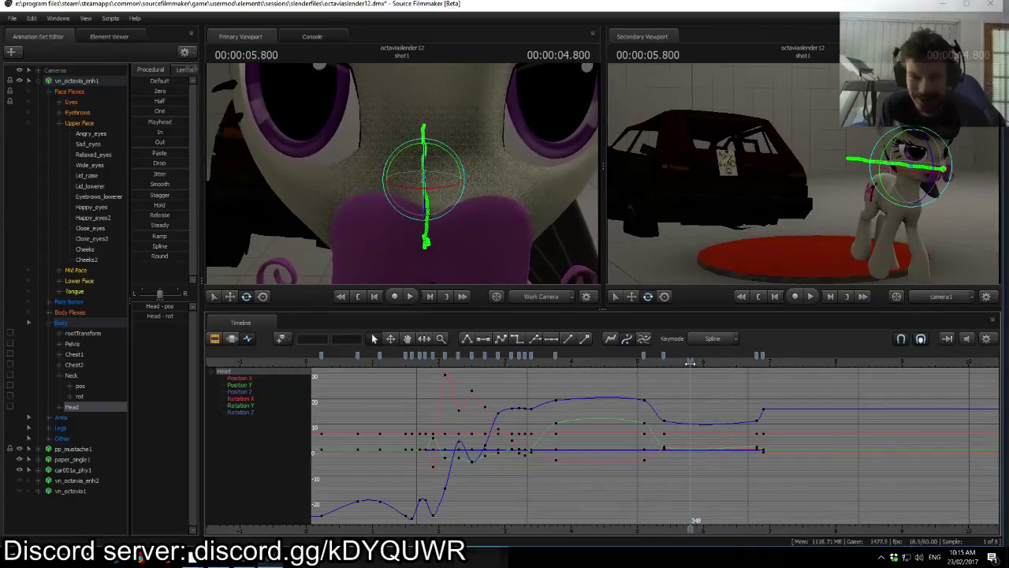
Step: Select the viewTarget control in the Eyes group of vn_octavia_enh1 and scrub to 3.500 s
{"action": "left_click", "coordinate": [37, 70]}
{"action": "left_click", "coordinate": [73, 81]}
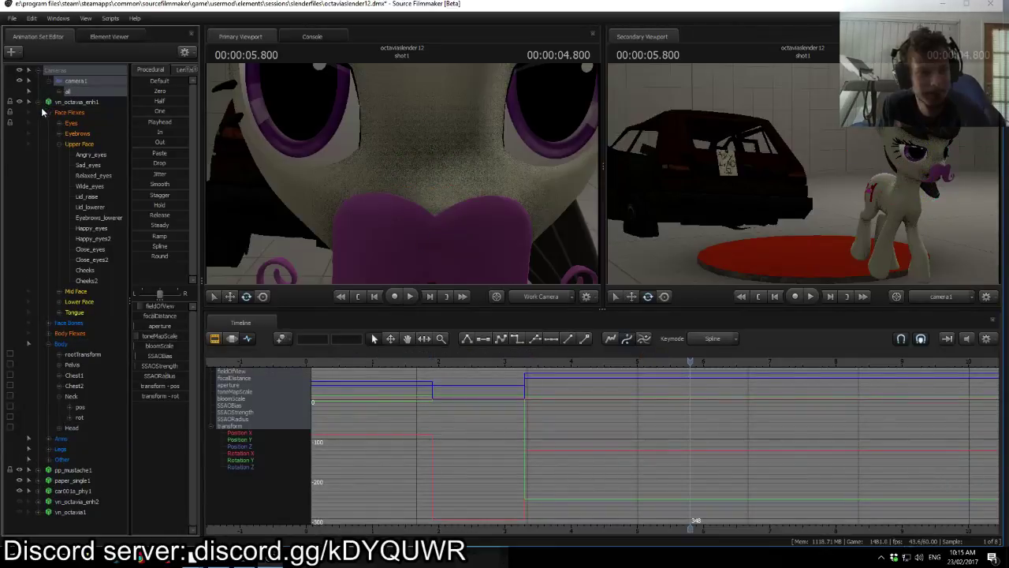
{"action": "left_click", "coordinate": [59, 124]}
{"action": "left_click", "coordinate": [90, 175]}
{"action": "left_click_drag", "start_coordinate": [459, 367], "coordinate": [538, 363]}
{"action": "scroll", "coordinate": [555, 400], "scroll_direction": "up", "scroll_amount": 5}
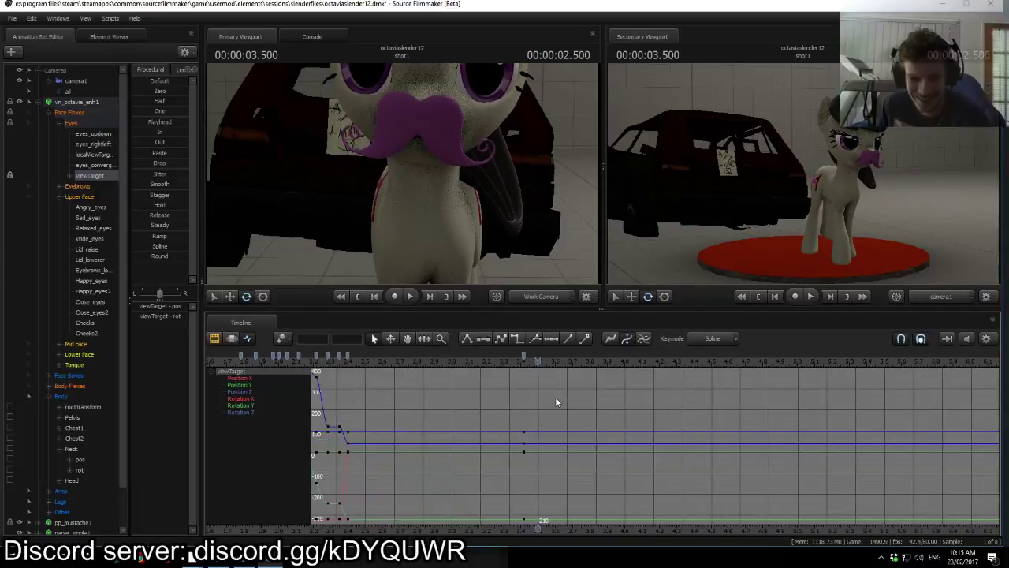
Step: Move the eyes' viewTarget at 3.466 s to keyframe a new gaze direction and play back the eye movement
{"action": "key", "text": "Left"}
{"action": "key", "text": "Left"}
{"action": "key", "text": "Left"}
{"action": "key", "text": "Left"}
{"action": "key", "text": "Left"}
{"action": "key", "text": "Right"}
{"action": "key", "text": "Right"}
{"action": "key", "text": "Right"}
{"action": "key", "text": "Right"}
{"action": "key", "text": "Left"}
{"action": "left_click_drag", "start_coordinate": [543, 217], "coordinate": [543, 216]}
{"action": "key", "text": "s"}
{"action": "key", "text": "w"}
{"action": "left_click_drag", "start_coordinate": [422, 221], "coordinate": [359, 73]}
{"action": "key", "text": "space"}
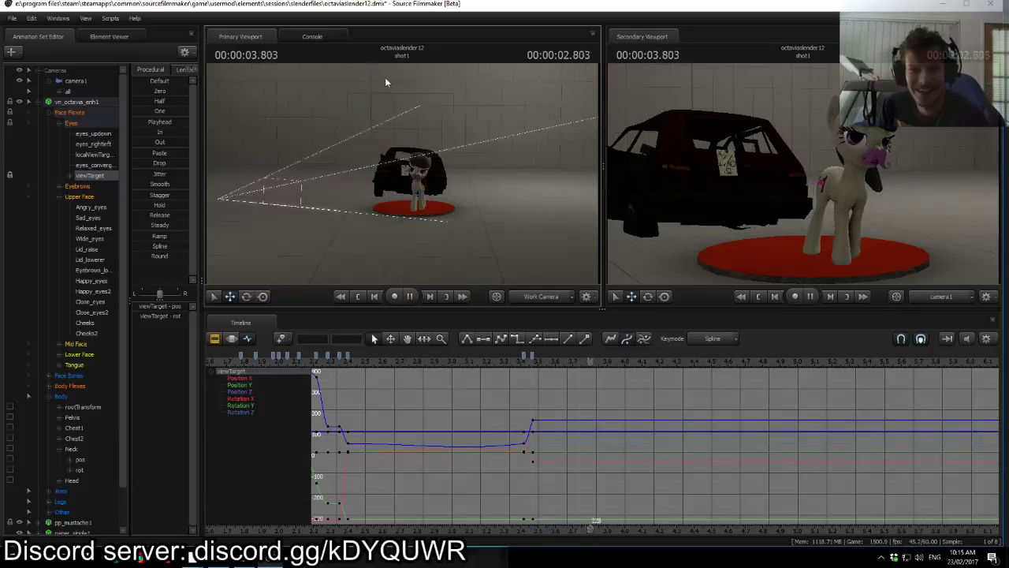
{"action": "key", "text": "space"}
Step: Flatten the tangents of the viewTarget keyframes at 3.416 s and 3.466 s
{"action": "left_click_drag", "start_coordinate": [709, 363], "coordinate": [532, 362]}
{"action": "left_click", "coordinate": [532, 356]}
{"action": "left_click", "coordinate": [525, 355], "text": "shift"}
{"action": "key", "text": "2"}
{"action": "left_click", "coordinate": [538, 380]}
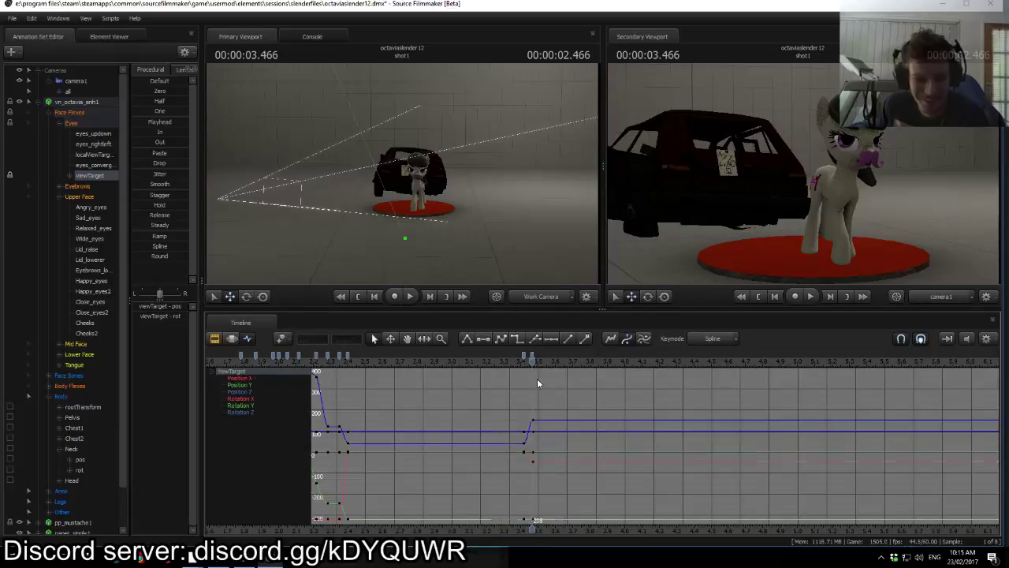
Step: Keyframe the Upper Face controls at 3.350 s, just before the gaze shift
{"action": "left_click", "coordinate": [79, 197]}
{"action": "left_click", "coordinate": [99, 175]}
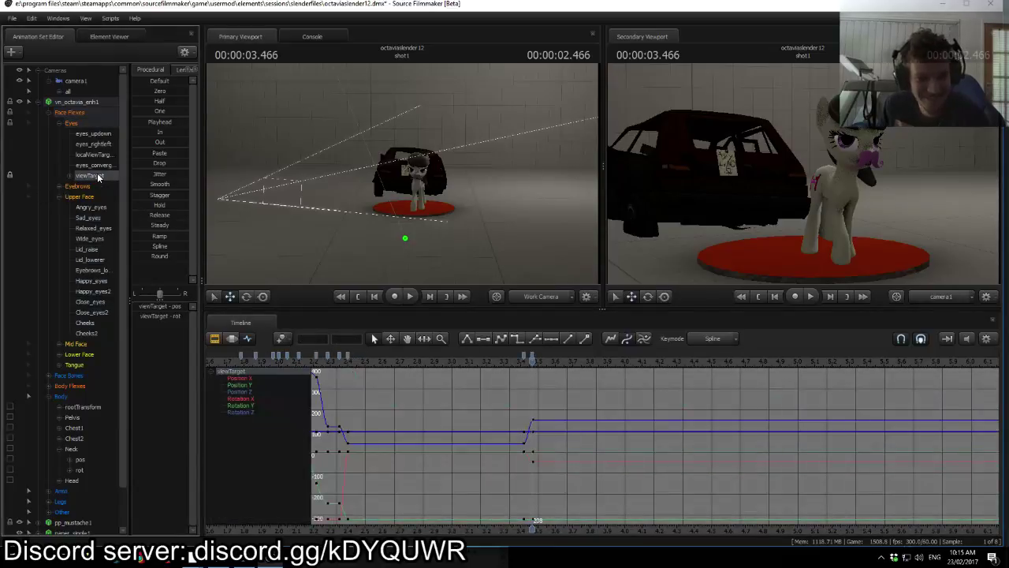
{"action": "left_click", "coordinate": [79, 197]}
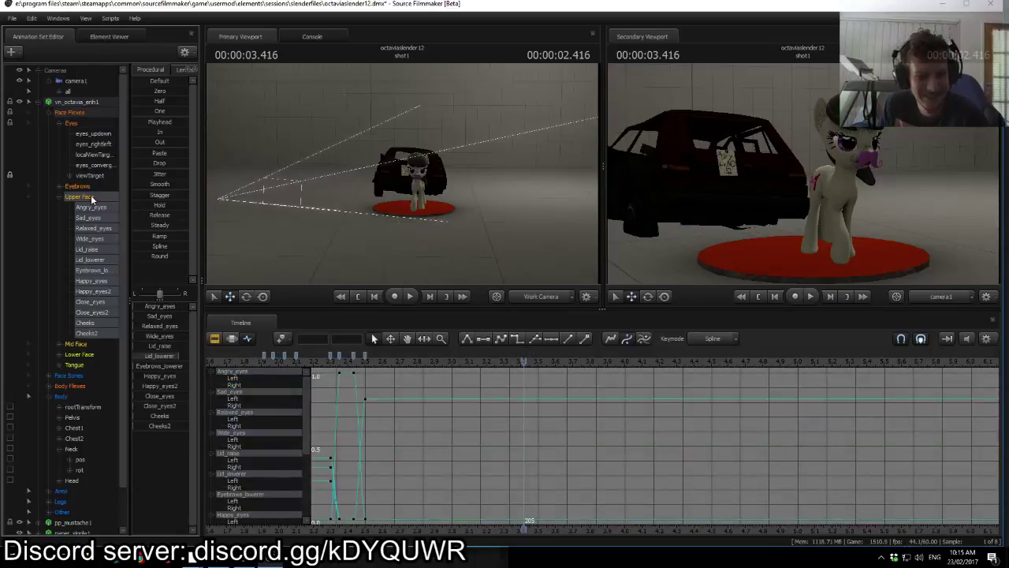
{"action": "key", "text": "Left"}
{"action": "key", "text": "Left"}
{"action": "key", "text": "Left"}
{"action": "key", "text": "Left"}
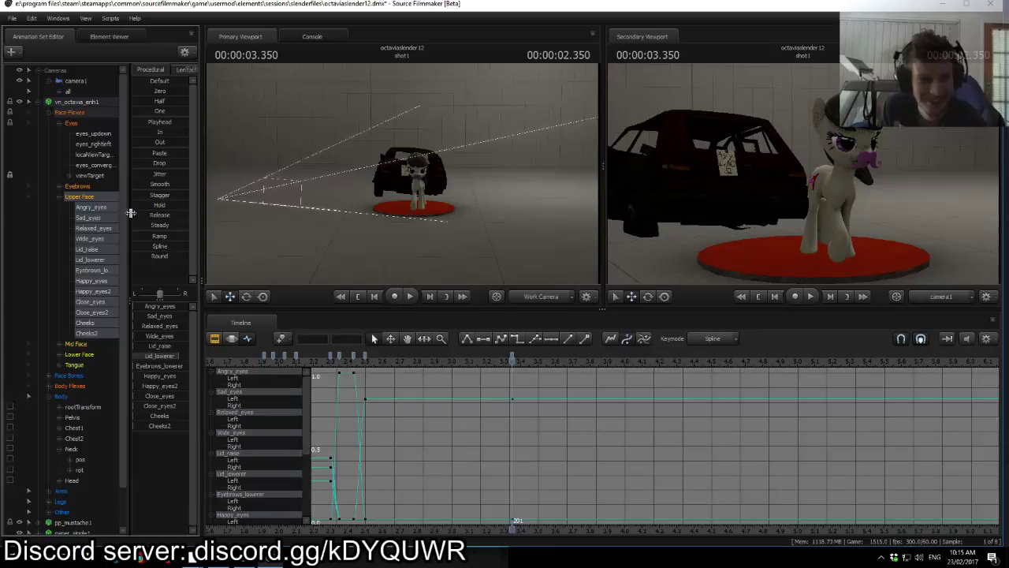
Step: Close the eyes at 3.416 s by setting Lid_lowerer to zero and Close_eyes to full
{"action": "left_click", "coordinate": [93, 176]}
{"action": "key", "text": "Right"}
{"action": "key", "text": "Right"}
{"action": "key", "text": "Right"}
{"action": "key", "text": "Right"}
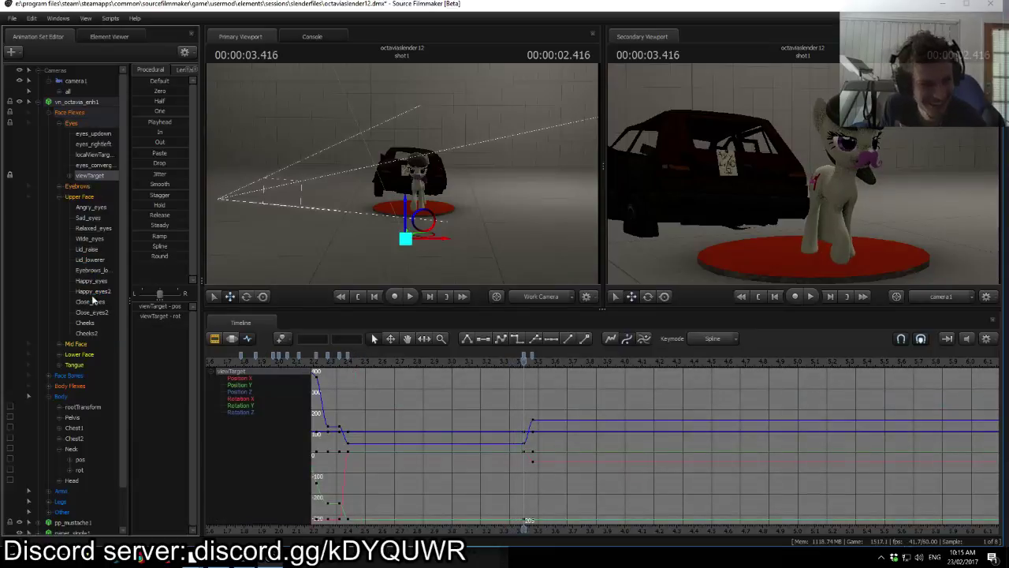
{"action": "left_click", "coordinate": [86, 198]}
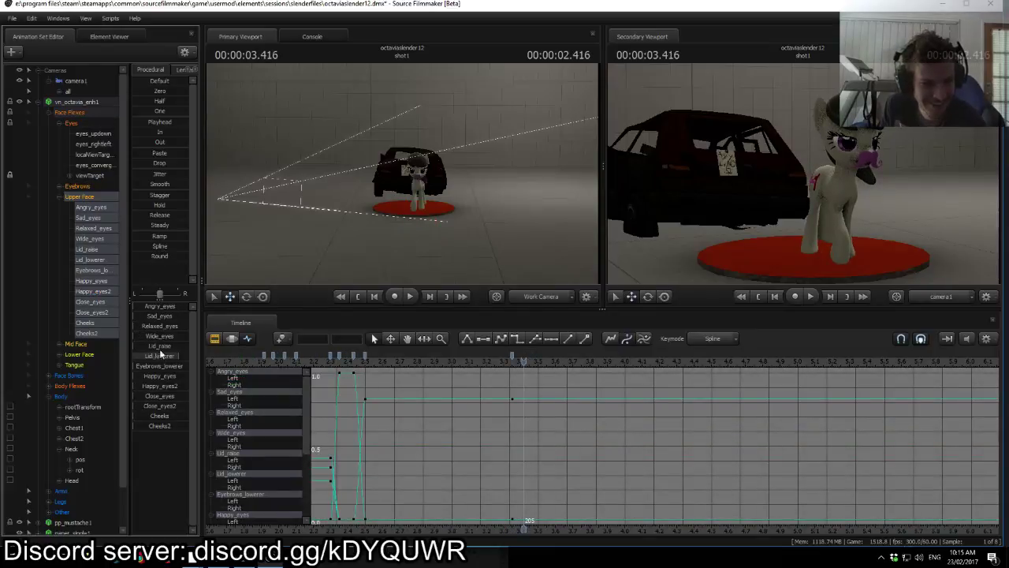
{"action": "left_click_drag", "start_coordinate": [164, 358], "coordinate": [133, 358]}
{"action": "left_click_drag", "start_coordinate": [145, 397], "coordinate": [188, 398]}
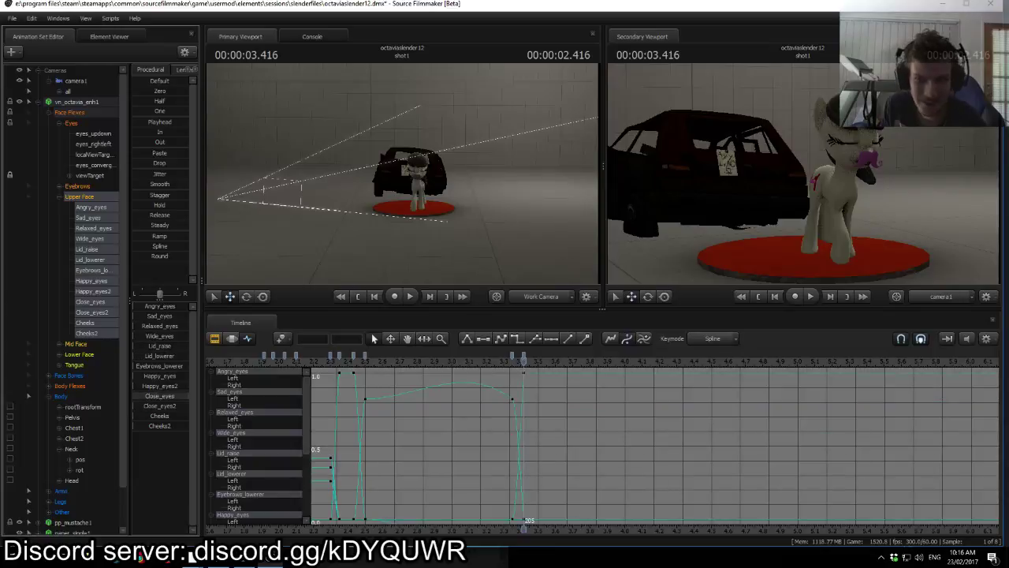
Step: Hold the closed eyes with an Upper Face keyframe at 3.483 s
{"action": "key", "text": "Right"}
{"action": "key", "text": "Right"}
{"action": "key", "text": "Right"}
{"action": "key", "text": "Right"}
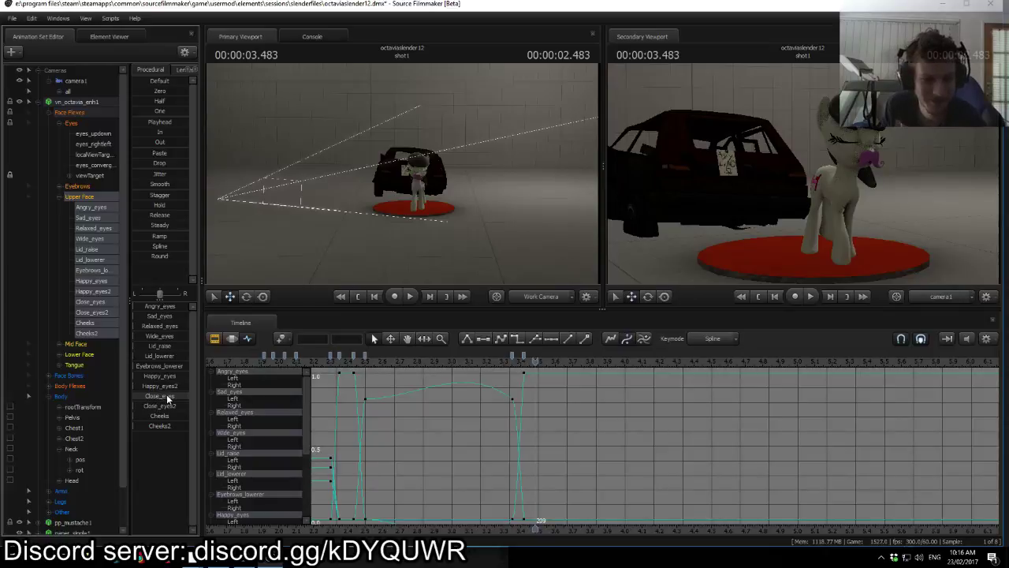
Step: Reopen the eyes at 3.550 s by zeroing Close_eyes and partly raising Lid_lowerer and Lid_raise with adjusted left-right balance
{"action": "key", "text": "Right"}
{"action": "key", "text": "Right"}
{"action": "key", "text": "Right"}
{"action": "key", "text": "Right"}
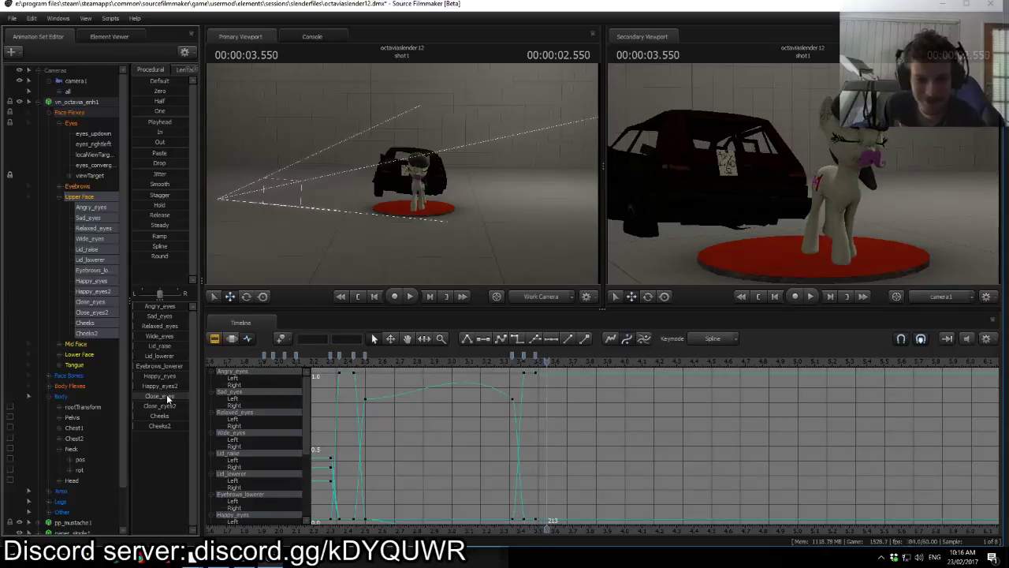
{"action": "left_click_drag", "start_coordinate": [166, 396], "coordinate": [77, 384]}
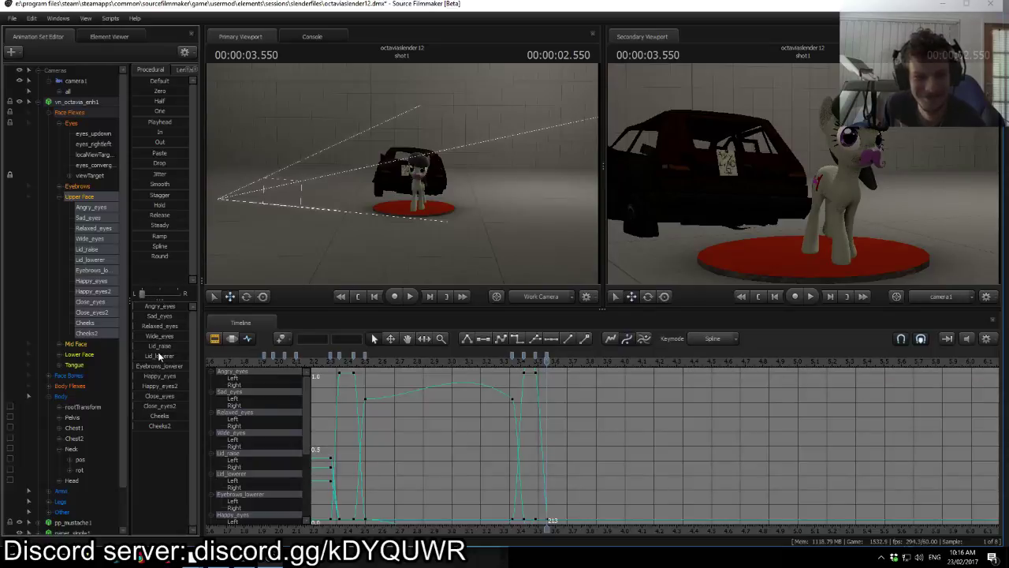
{"action": "left_click_drag", "start_coordinate": [155, 358], "coordinate": [173, 357]}
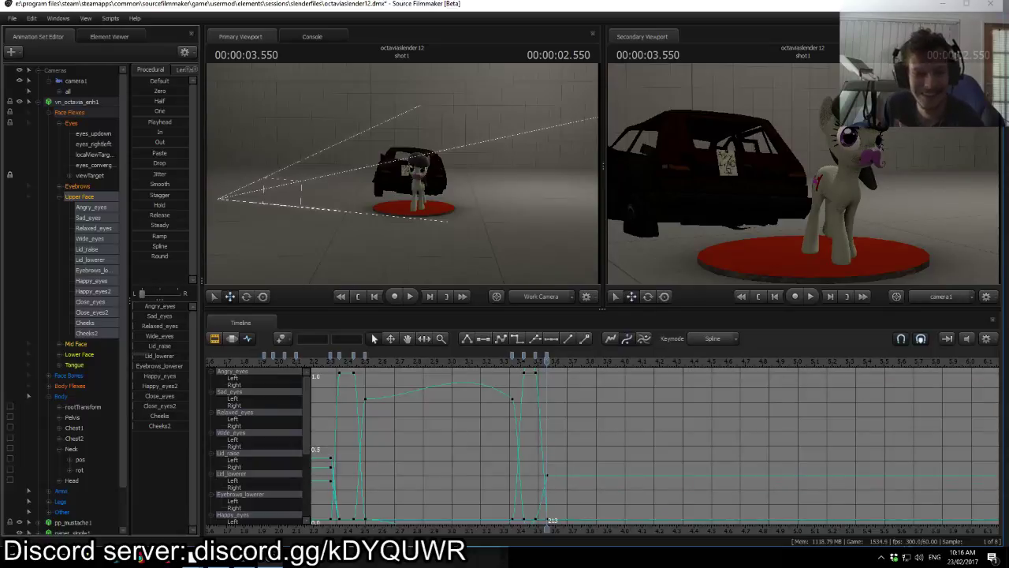
{"action": "left_click_drag", "start_coordinate": [142, 293], "coordinate": [178, 293]}
{"action": "left_click_drag", "start_coordinate": [156, 347], "coordinate": [168, 348]}
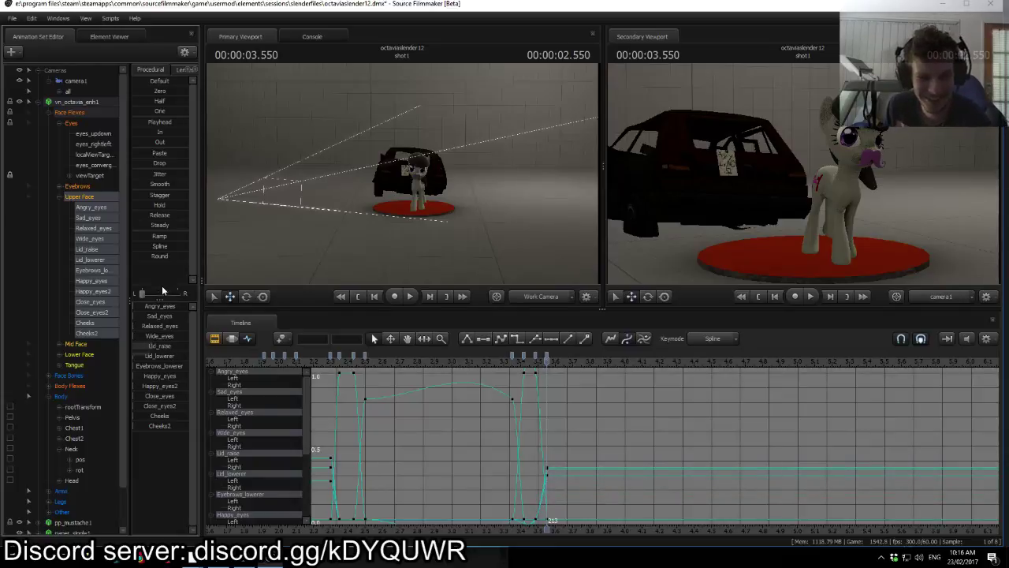
Step: Flatten the tangents of the Upper Face blink keyframes from 3.350 s on and play back the blink
{"action": "left_click", "coordinate": [513, 357]}
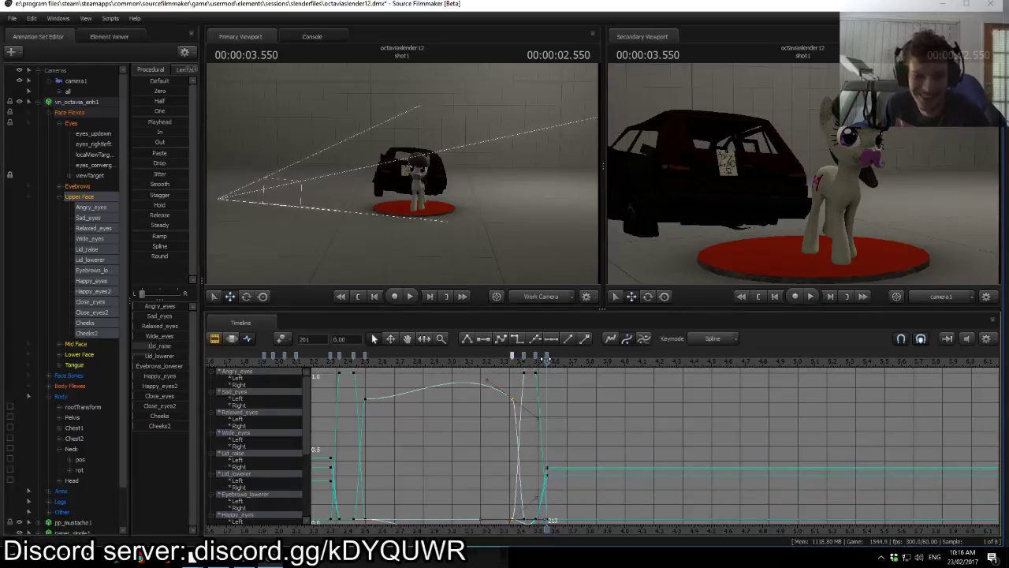
{"action": "left_click", "coordinate": [568, 430]}
{"action": "left_click", "coordinate": [505, 356]}
{"action": "key", "text": "space"}
{"action": "key", "text": "space"}
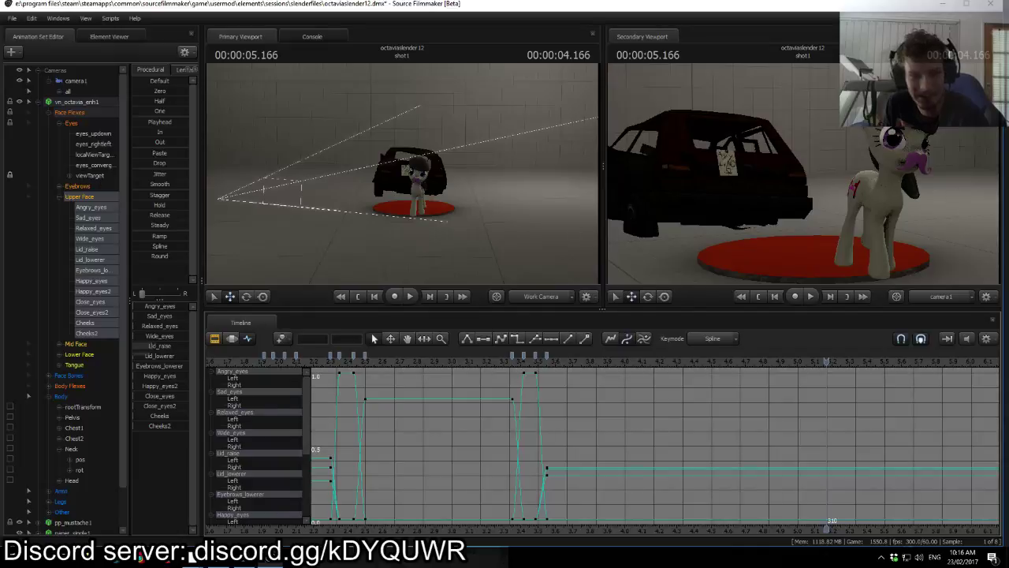
Step: Rotate the Head into a stronger turn at its 3.766 s keyframe and shift that keyframe to 3.733 s
{"action": "left_click", "coordinate": [897, 163]}
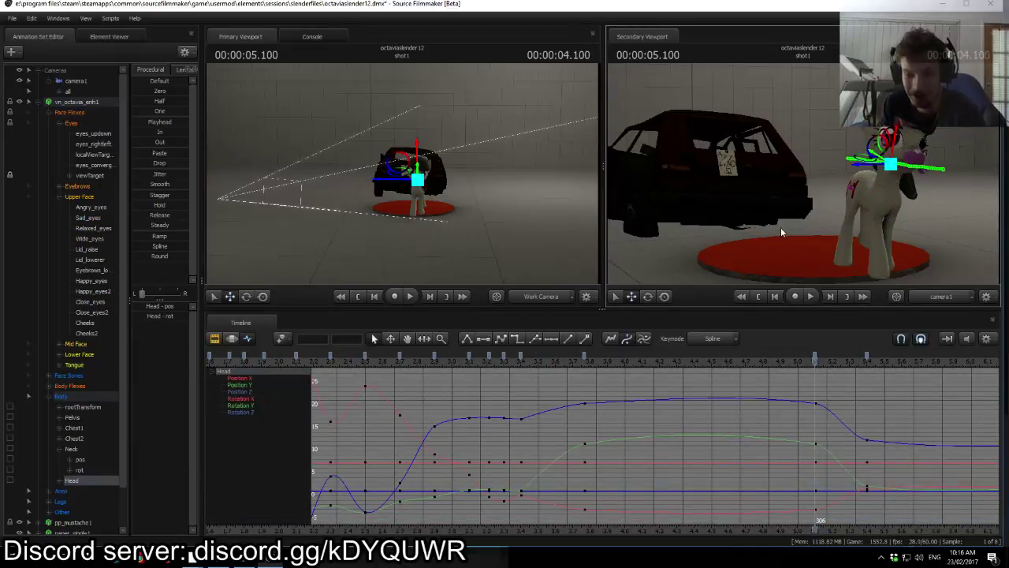
{"action": "key", "text": "Up"}
{"action": "key", "text": "e"}
{"action": "left_click_drag", "start_coordinate": [842, 172], "coordinate": [845, 140]}
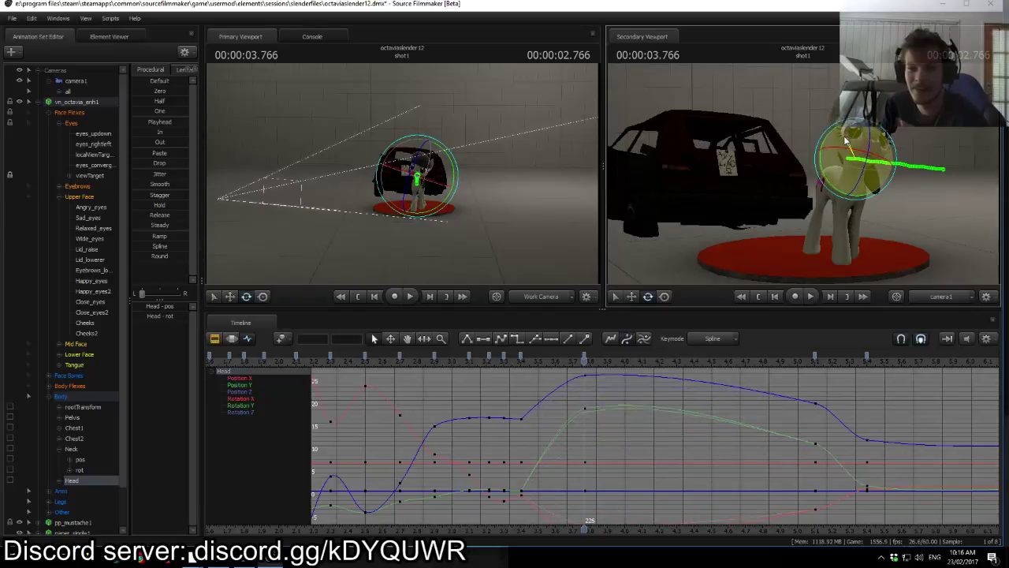
{"action": "mouse_move", "coordinate": [577, 361]}
{"action": "left_mouse_down"}
{"action": "mouse_move", "coordinate": [500, 362]}
{"action": "mouse_move", "coordinate": [581, 359]}
{"action": "left_mouse_up"}
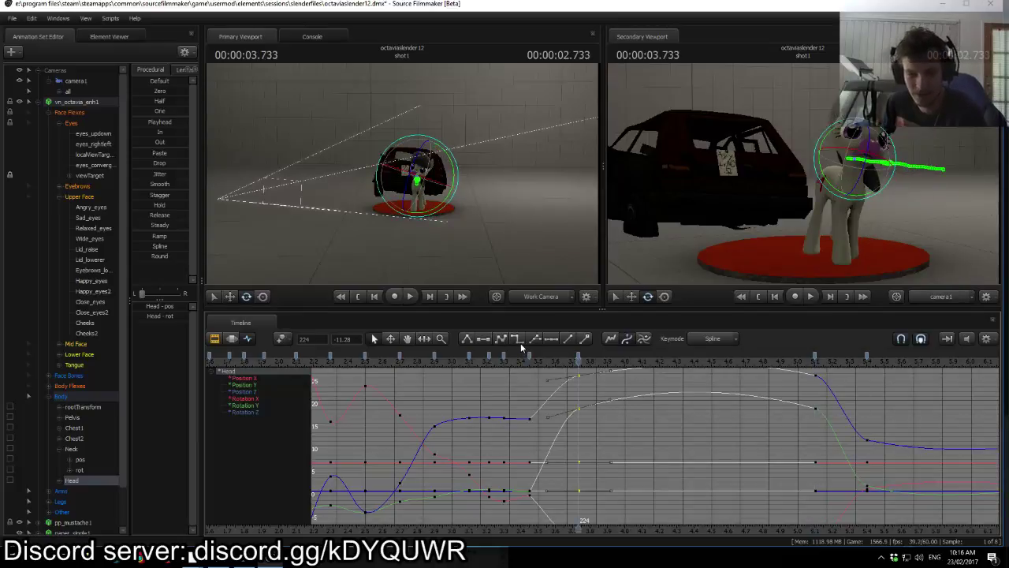
Step: Keyframe the Head pose six frames before 3.733 s, then cut it and paste it onto 3.733 s
{"action": "key", "text": "Left"}
{"action": "key", "text": "Left"}
{"action": "key", "text": "Left"}
{"action": "key", "text": "Left"}
{"action": "key", "text": "Left"}
{"action": "key", "text": "Left"}
{"action": "key", "text": "m"}
{"action": "left_click", "coordinate": [562, 355]}
{"action": "key", "text": "ctrl+x"}
{"action": "key", "text": "Right"}
{"action": "key", "text": "Right"}
{"action": "key", "text": "Right"}
{"action": "key", "text": "Right"}
{"action": "key", "text": "Right"}
{"action": "key", "text": "Right"}
{"action": "key", "text": "ctrl+v"}
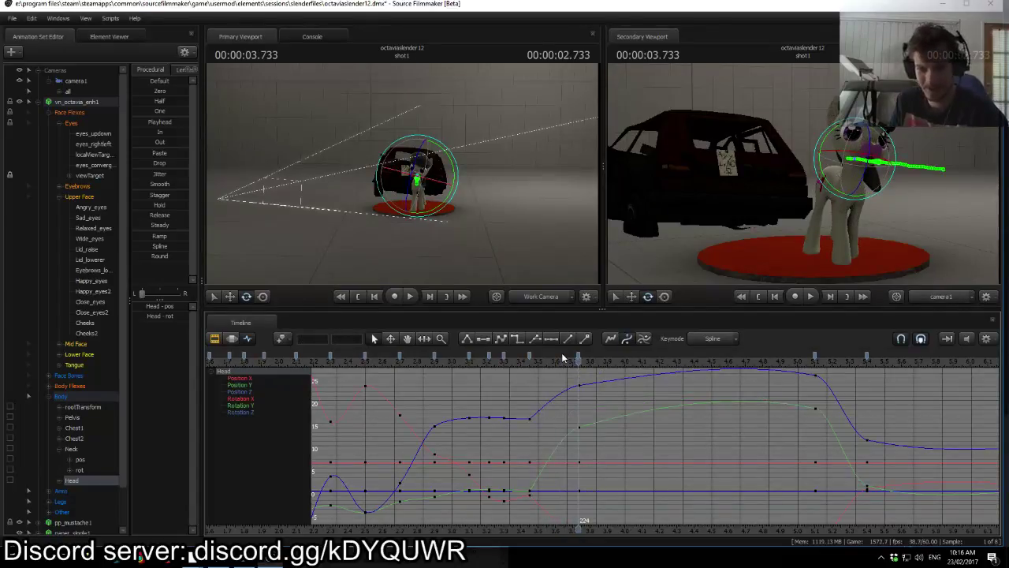
Step: Smooth the tangents of the Head keyframes from about 3.45 s to 5.1 s and play back the motion
{"action": "left_click", "coordinate": [532, 359]}
{"action": "left_click", "coordinate": [529, 356]}
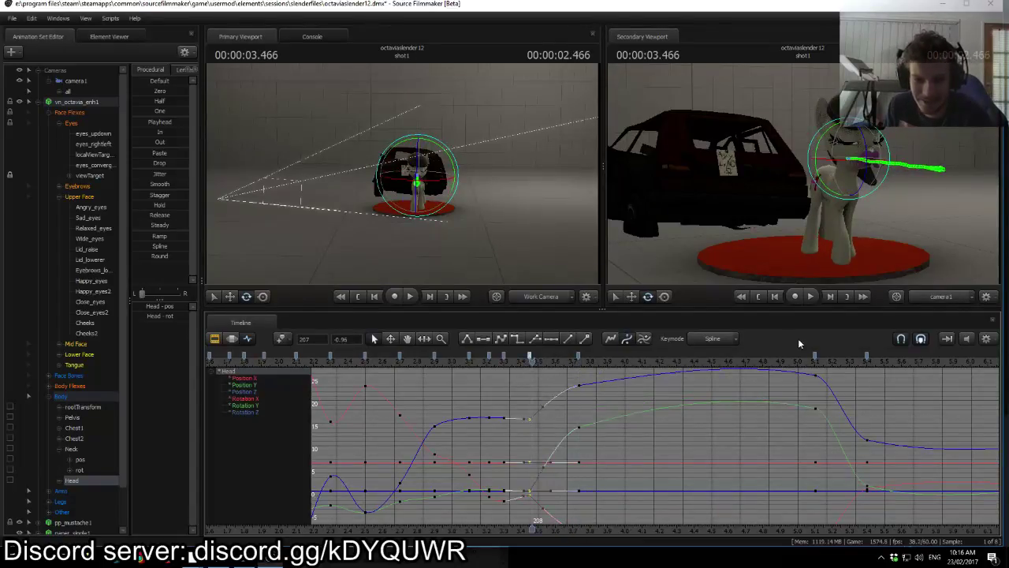
{"action": "left_click", "coordinate": [816, 355], "text": "shift"}
{"action": "left_click", "coordinate": [566, 411]}
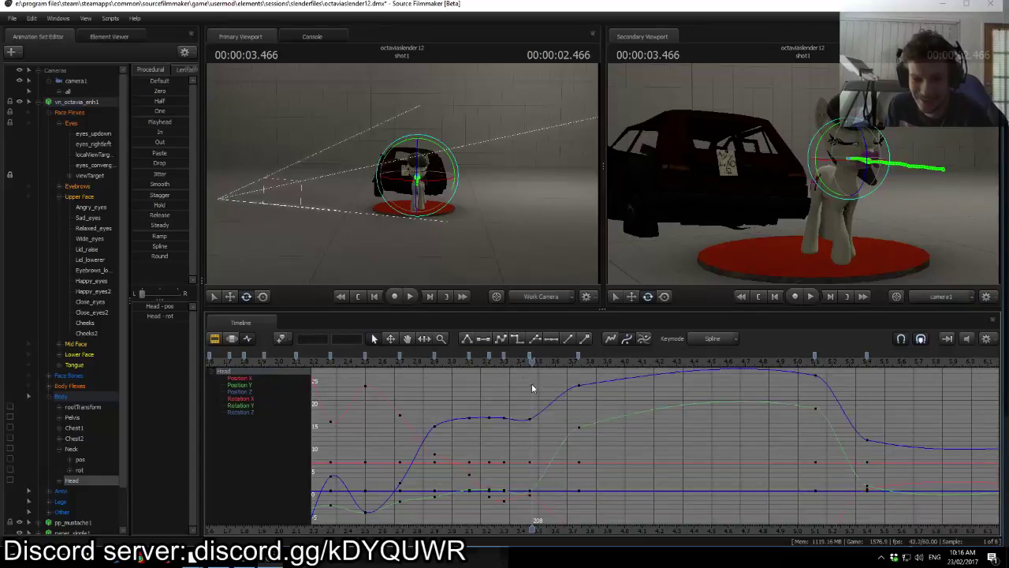
{"action": "key", "text": "space"}
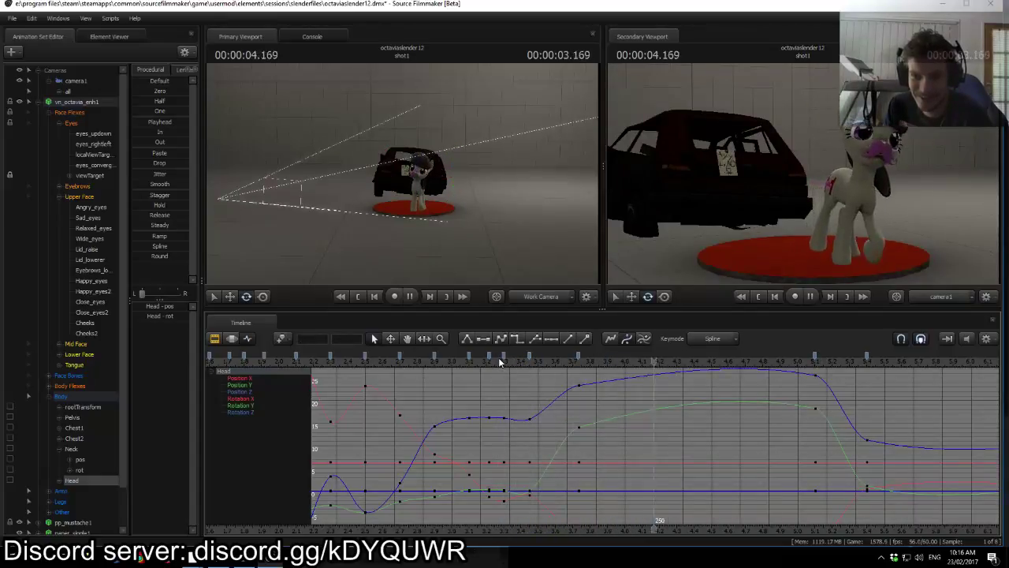
{"action": "key", "text": "space"}
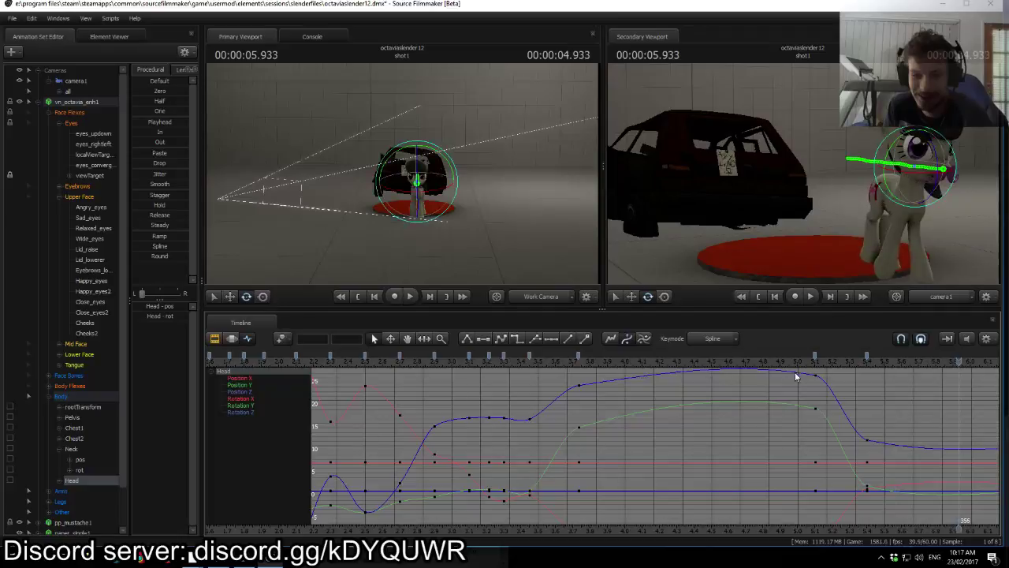
Step: Go to 5.400 s and select the Head keyframes at 5.1 s and 5.4 s together
{"action": "left_click", "coordinate": [808, 361]}
{"action": "left_click_drag", "start_coordinate": [808, 361], "coordinate": [867, 378]}
{"action": "left_click_drag", "start_coordinate": [869, 530], "coordinate": [484, 415]}
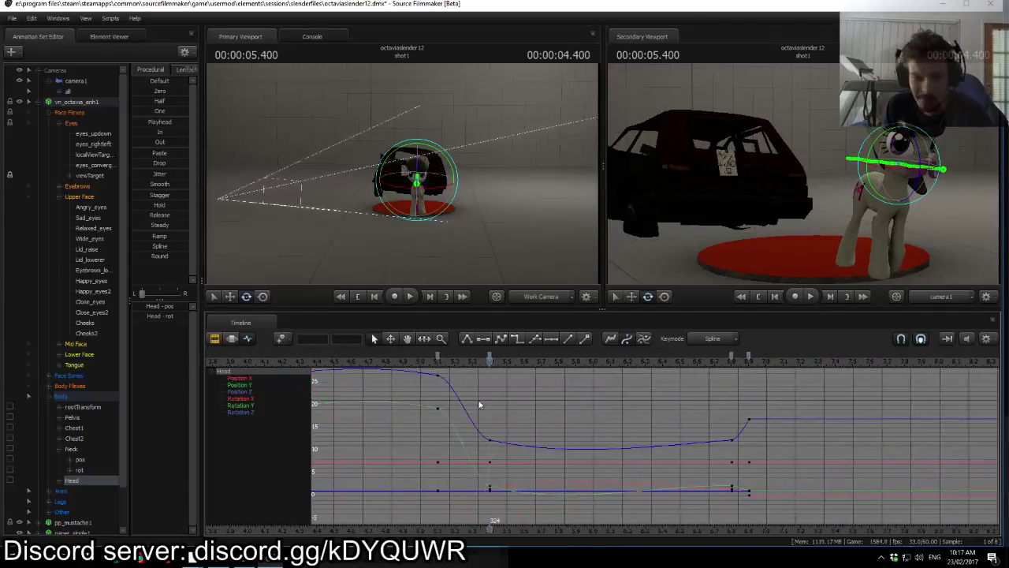
{"action": "left_click", "coordinate": [489, 355]}
{"action": "left_click", "coordinate": [439, 357], "text": "shift"}
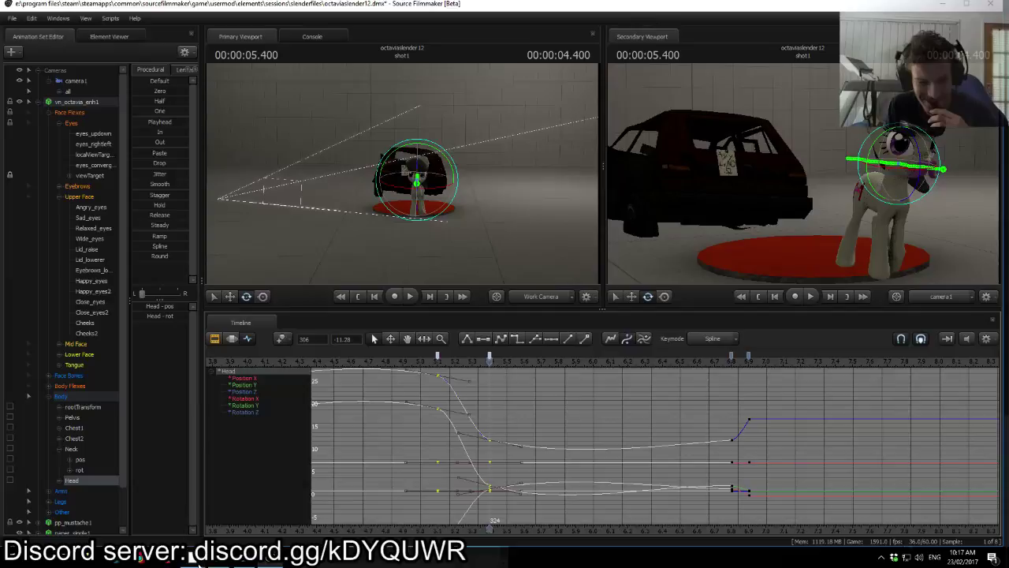
Step: Switch to the YouTube live chat window, raise it to read the latest messages and lower it again
{"action": "left_click", "coordinate": [189, 512]}
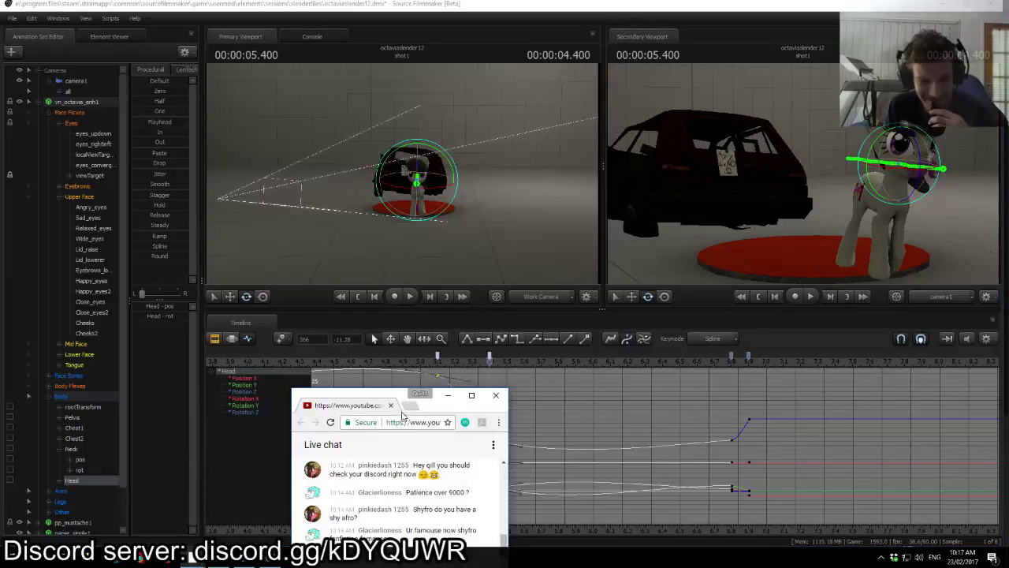
{"action": "mouse_move", "coordinate": [391, 398]}
{"action": "left_mouse_down"}
{"action": "mouse_move", "coordinate": [397, 330]}
{"action": "mouse_move", "coordinate": [405, 398]}
{"action": "left_mouse_up"}
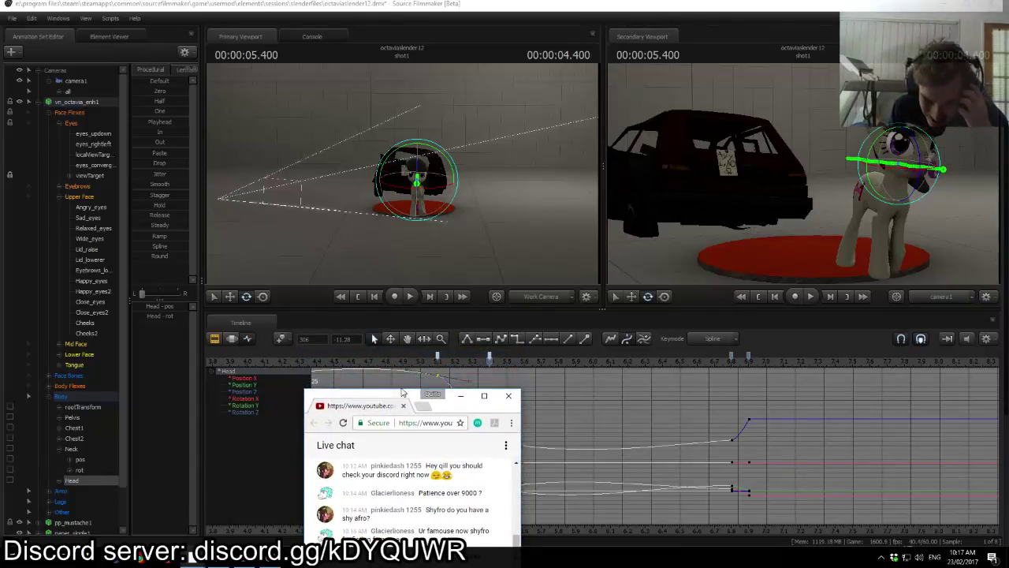
{"action": "left_click_drag", "start_coordinate": [398, 398], "coordinate": [396, 307]}
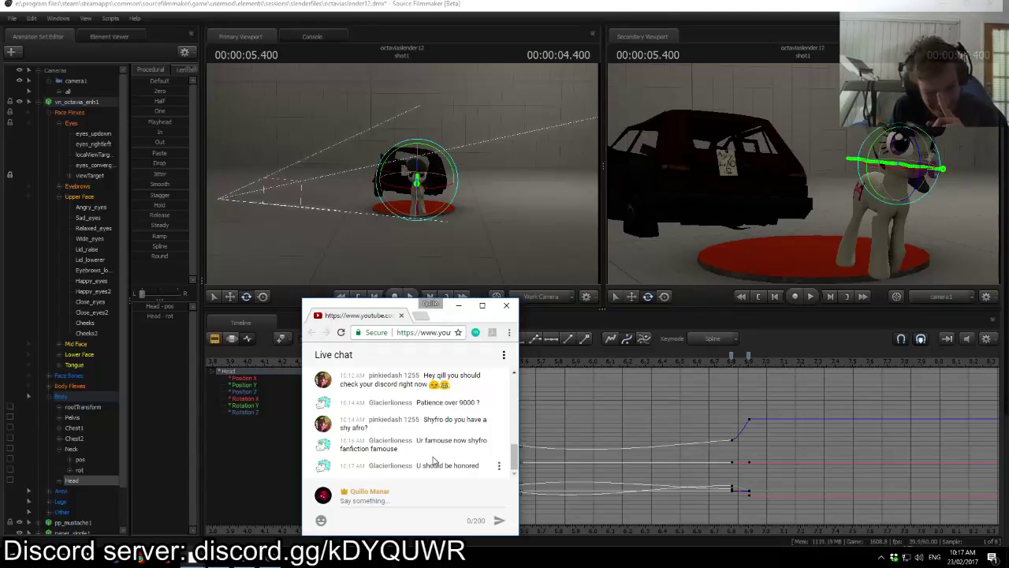
{"action": "left_click_drag", "start_coordinate": [381, 302], "coordinate": [384, 399]}
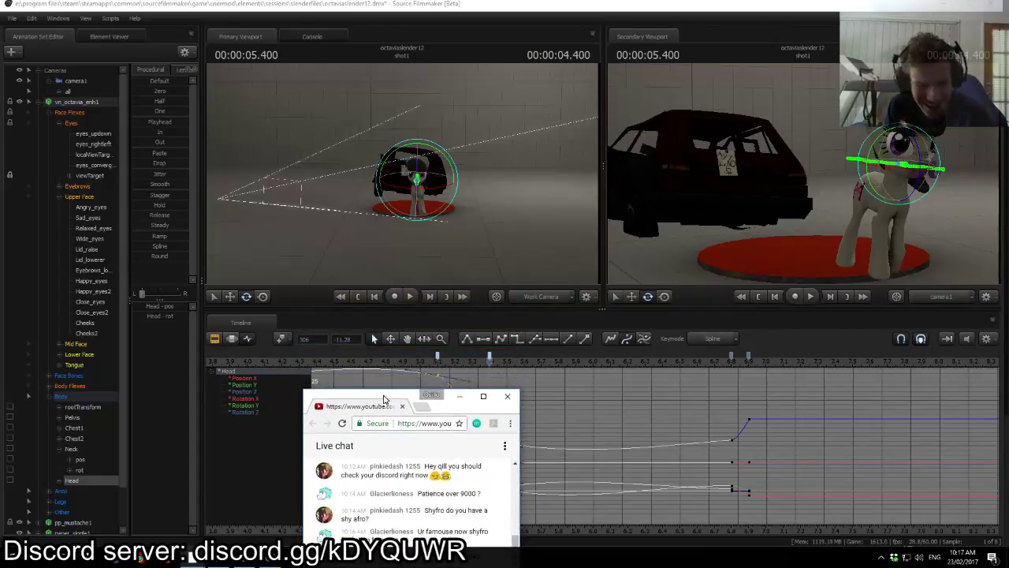
Step: Shift the Head keyframes from 5.1 s and 5.4 s to 5.5 s and 5.8 s, and play back the motion
{"action": "left_click", "coordinate": [551, 402]}
{"action": "mouse_move", "coordinate": [464, 362]}
{"action": "left_mouse_down"}
{"action": "mouse_move", "coordinate": [554, 364]}
{"action": "mouse_move", "coordinate": [491, 364]}
{"action": "mouse_move", "coordinate": [507, 360]}
{"action": "left_mouse_up"}
{"action": "left_click", "coordinate": [489, 356]}
{"action": "left_click", "coordinate": [438, 358], "text": "shift"}
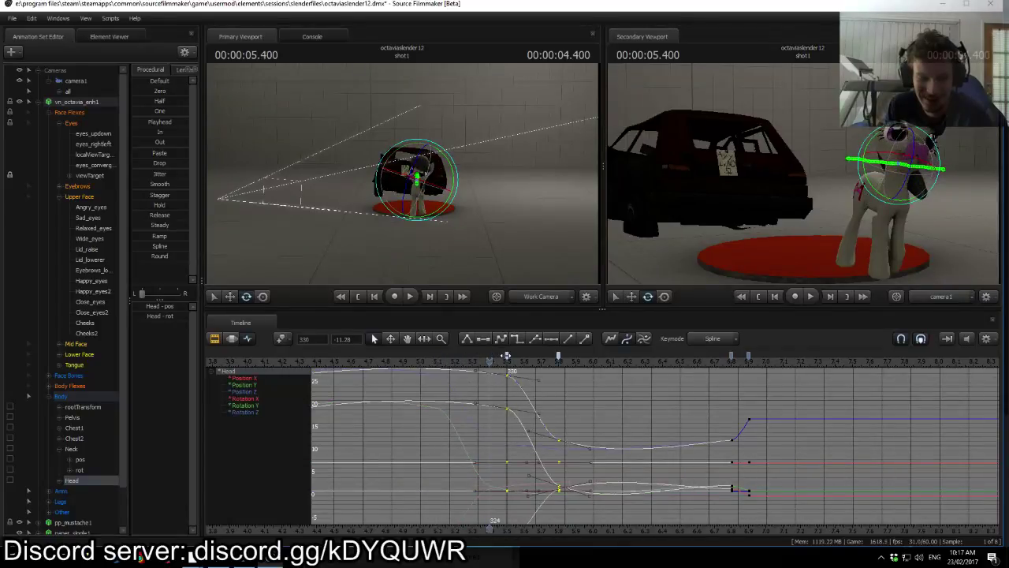
{"action": "left_click", "coordinate": [441, 364]}
{"action": "key", "text": "space"}
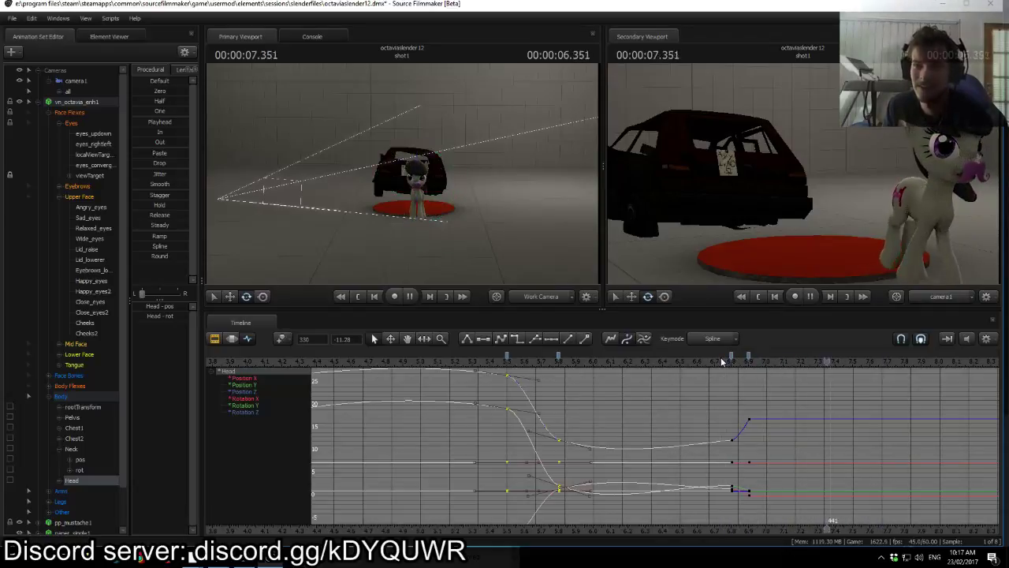
{"action": "key", "text": "space"}
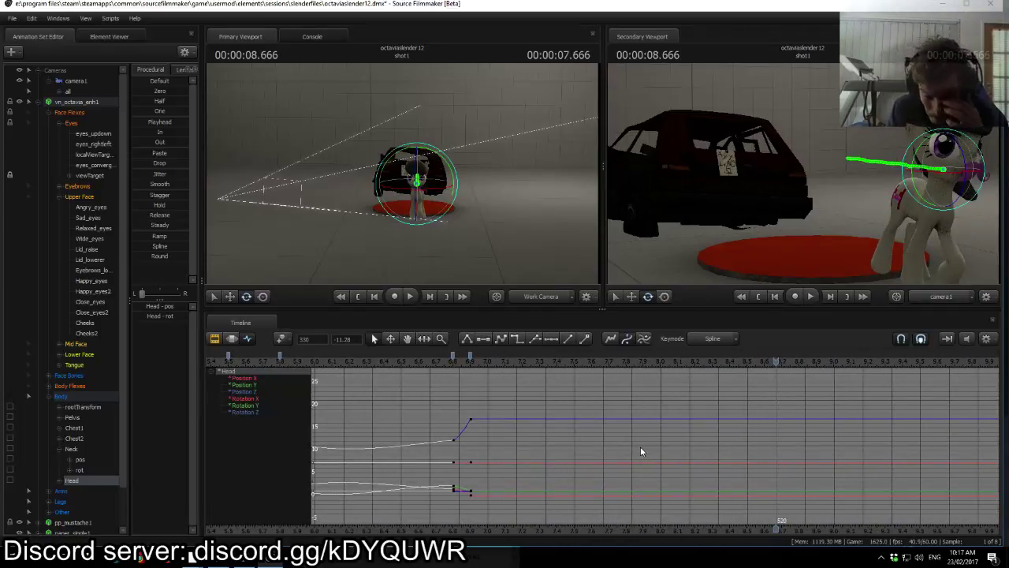
Step: Go to 6.800 s and select all the pony's Body controls together with its Arms and Legs groups
{"action": "mouse_move", "coordinate": [464, 360]}
{"action": "left_mouse_down"}
{"action": "mouse_move", "coordinate": [450, 361]}
{"action": "mouse_move", "coordinate": [472, 361]}
{"action": "mouse_move", "coordinate": [453, 363]}
{"action": "left_mouse_up"}
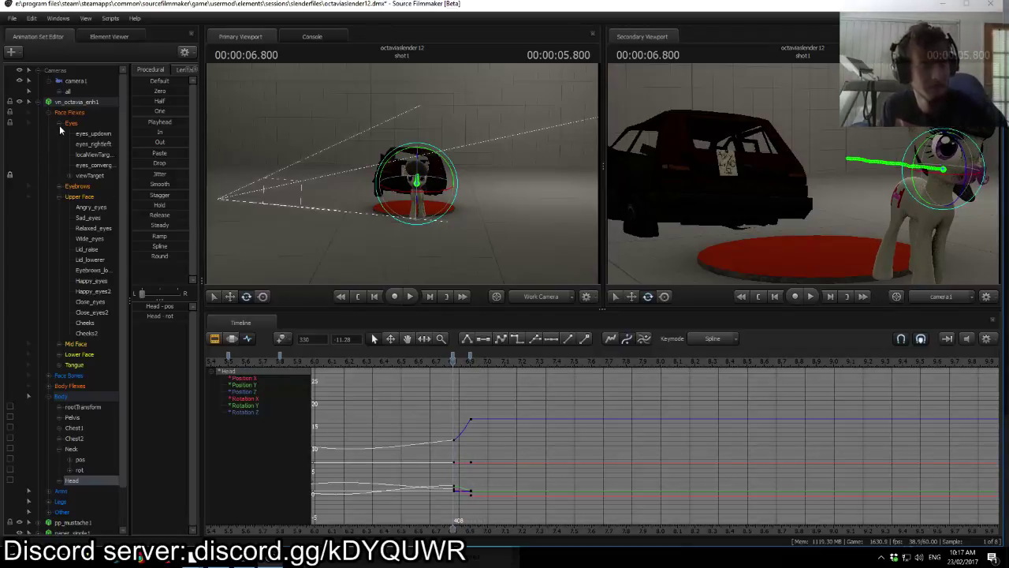
{"action": "left_click", "coordinate": [61, 396]}
{"action": "scroll", "coordinate": [63, 396], "scroll_direction": "down", "scroll_amount": 2}
{"action": "left_click", "coordinate": [68, 459], "text": "shift"}
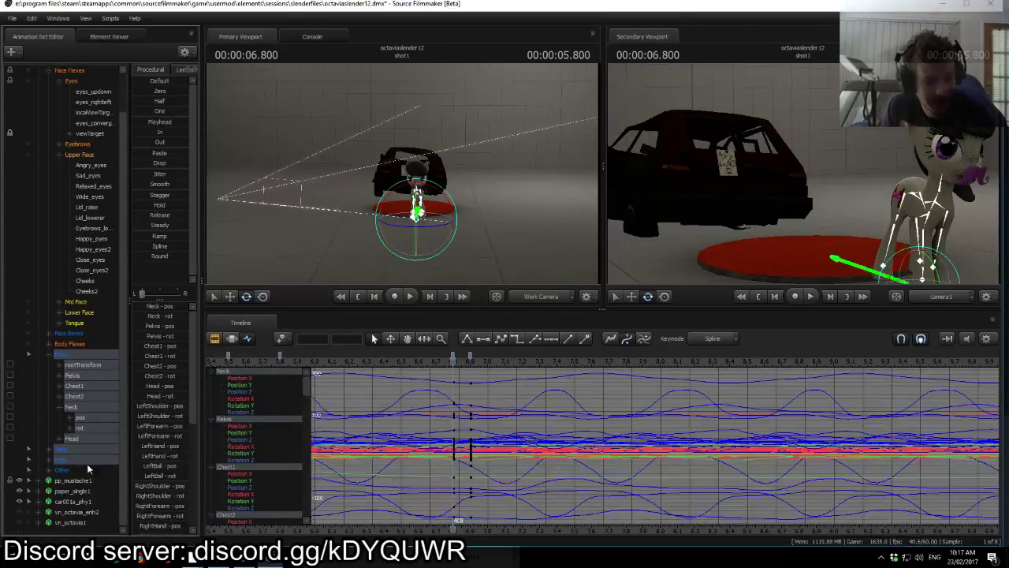
{"action": "scroll", "coordinate": [481, 411], "scroll_direction": "down", "scroll_amount": 6}
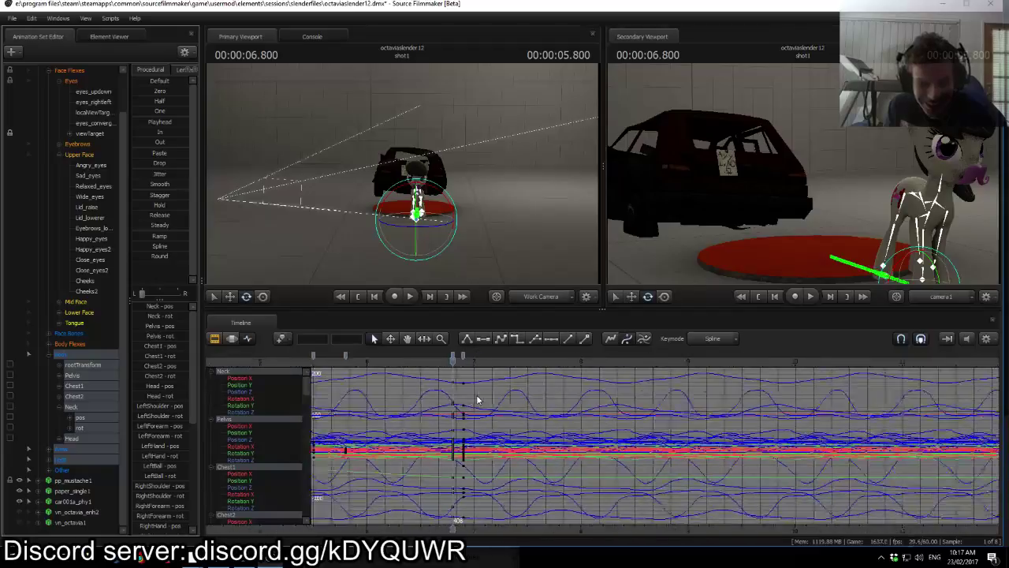
{"action": "scroll", "coordinate": [477, 400], "scroll_direction": "up", "scroll_amount": 5}
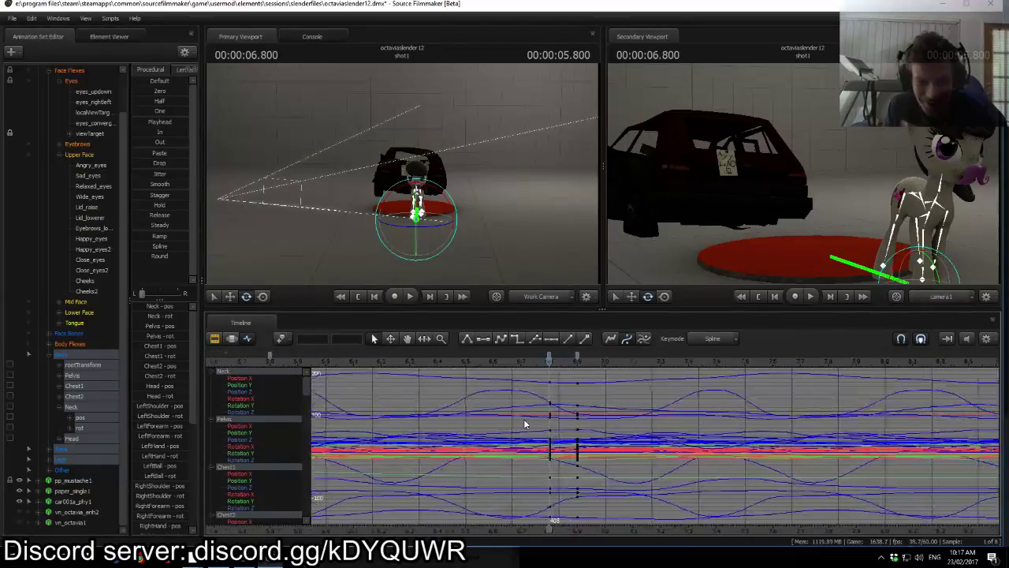
{"action": "scroll", "coordinate": [524, 418], "scroll_direction": "up", "scroll_amount": 2}
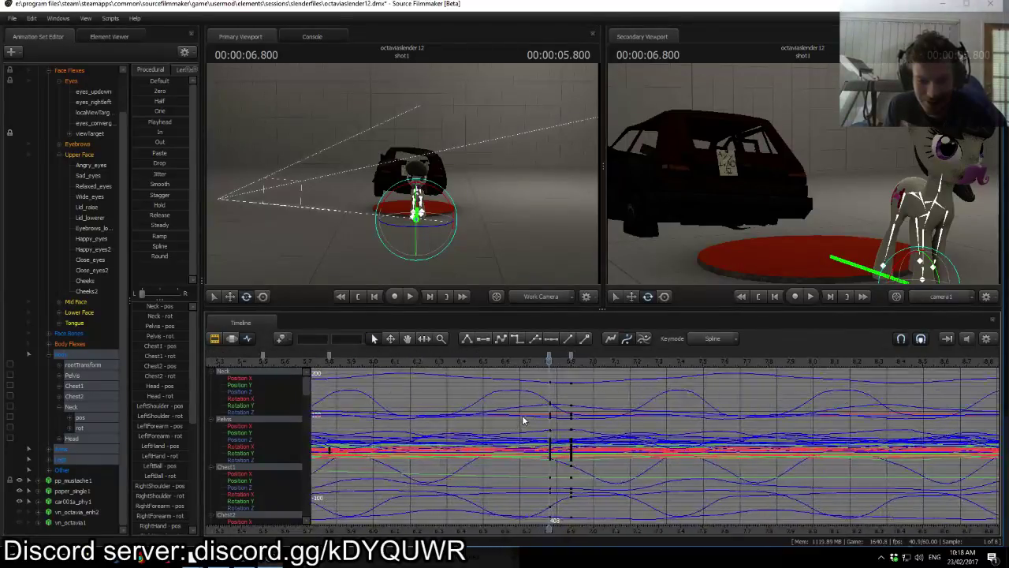
Step: Copy the full-body keyframe at 6.9 s and paste it at 7.100 s
{"action": "left_click", "coordinate": [549, 357]}
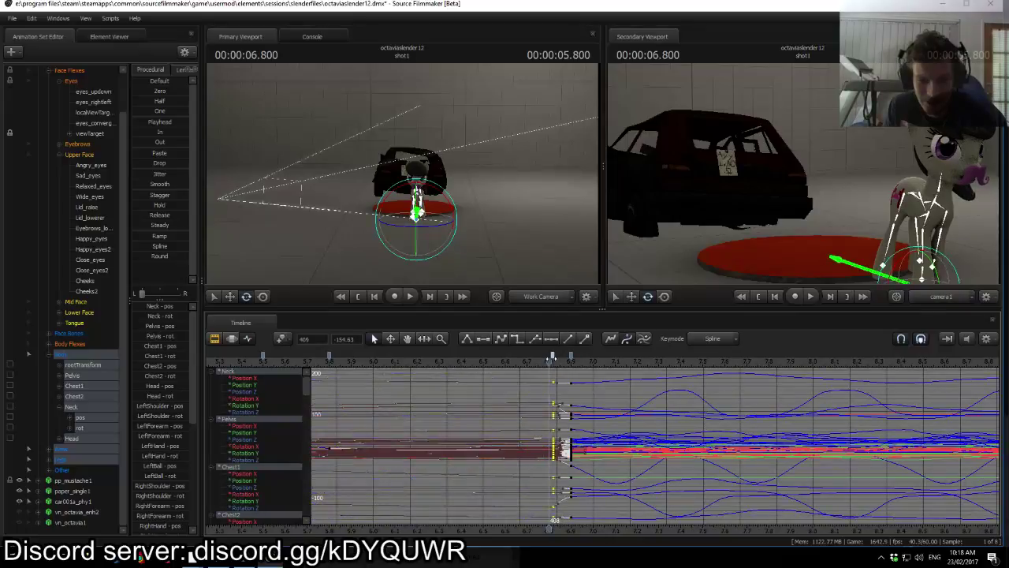
{"action": "scroll", "coordinate": [565, 406], "scroll_direction": "down", "scroll_amount": 3}
{"action": "left_click", "coordinate": [559, 398]}
{"action": "scroll", "coordinate": [559, 398], "scroll_direction": "up", "scroll_amount": 3}
{"action": "scroll", "coordinate": [559, 398], "scroll_direction": "down", "scroll_amount": 6}
{"action": "scroll", "coordinate": [559, 398], "scroll_direction": "up", "scroll_amount": 3}
{"action": "scroll", "coordinate": [558, 398], "scroll_direction": "up", "scroll_amount": 4}
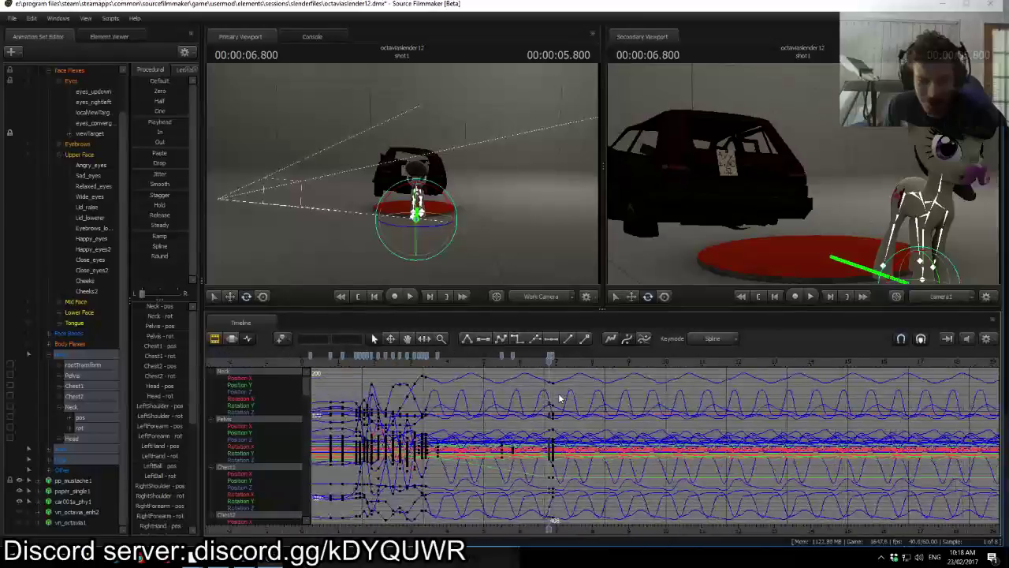
{"action": "left_click_drag", "start_coordinate": [555, 362], "coordinate": [623, 371]}
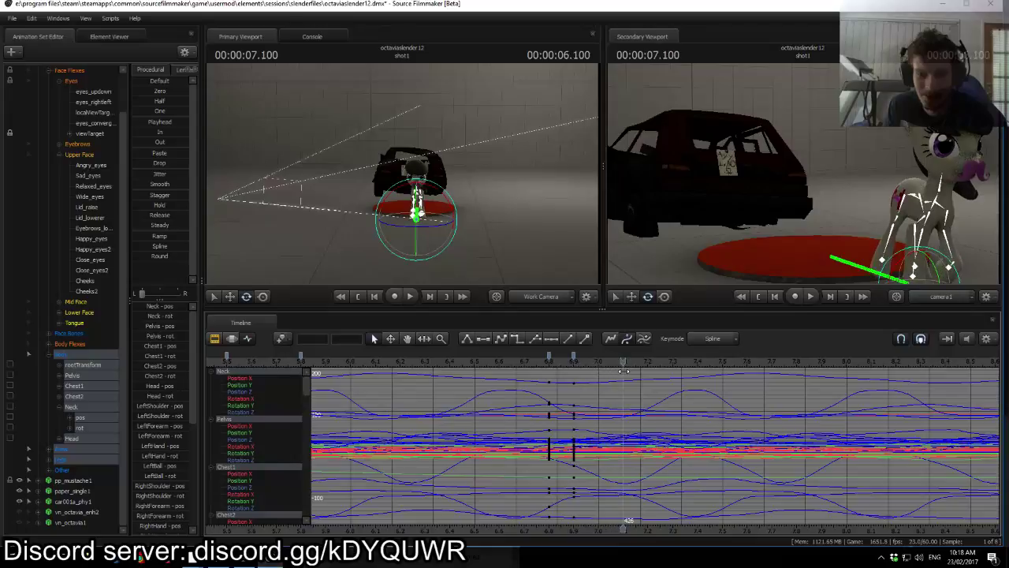
{"action": "left_click", "coordinate": [574, 358]}
{"action": "key", "text": "ctrl+v"}
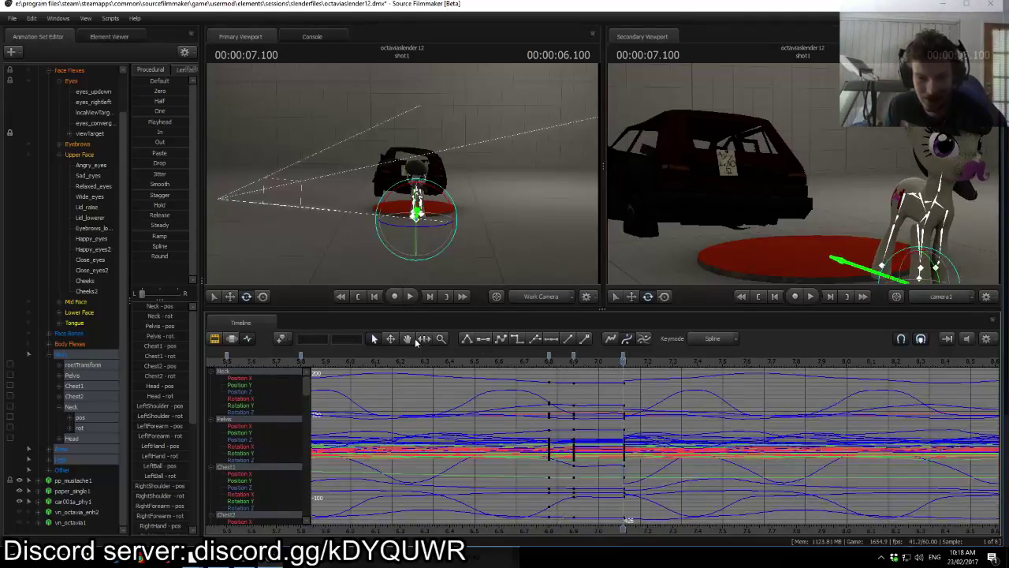
Step: Select all time from 7.100 s onward in the Motion Editor, apply the Playhead preset and return to the Graph Editor
{"action": "left_click", "coordinate": [232, 339]}
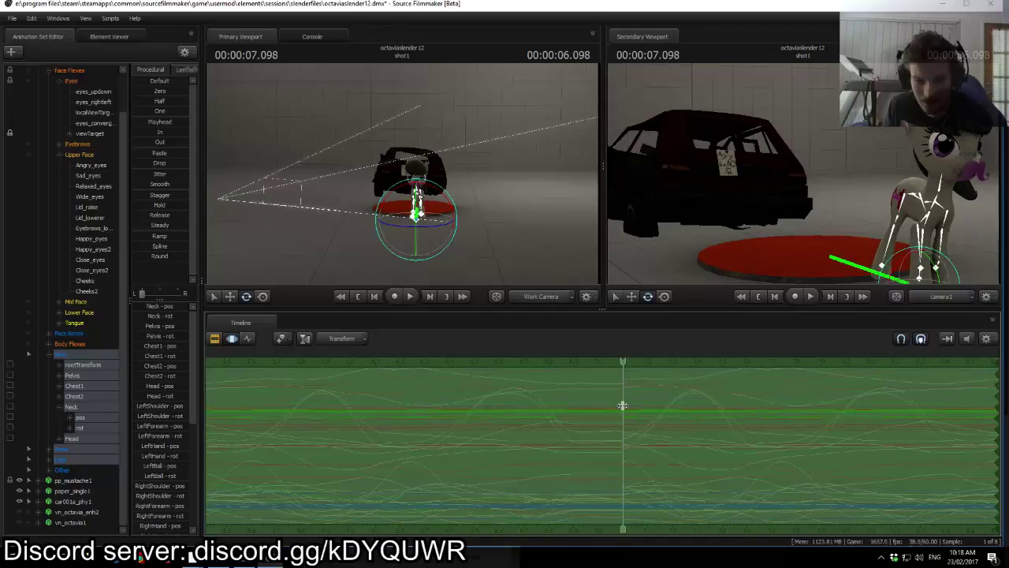
{"action": "left_click_drag", "start_coordinate": [623, 404], "coordinate": [1000, 405], "text": "shift"}
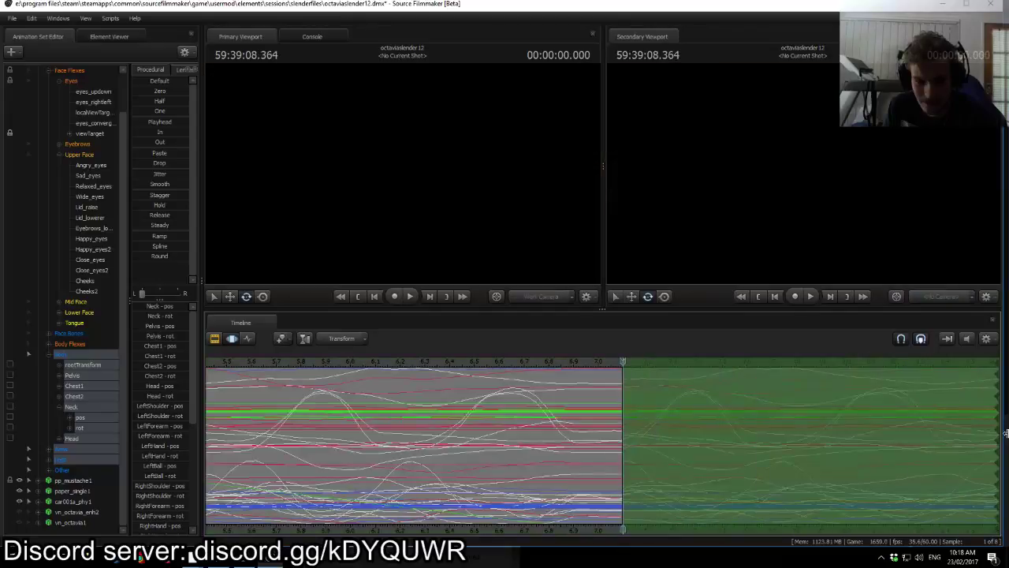
{"action": "left_click", "coordinate": [157, 122]}
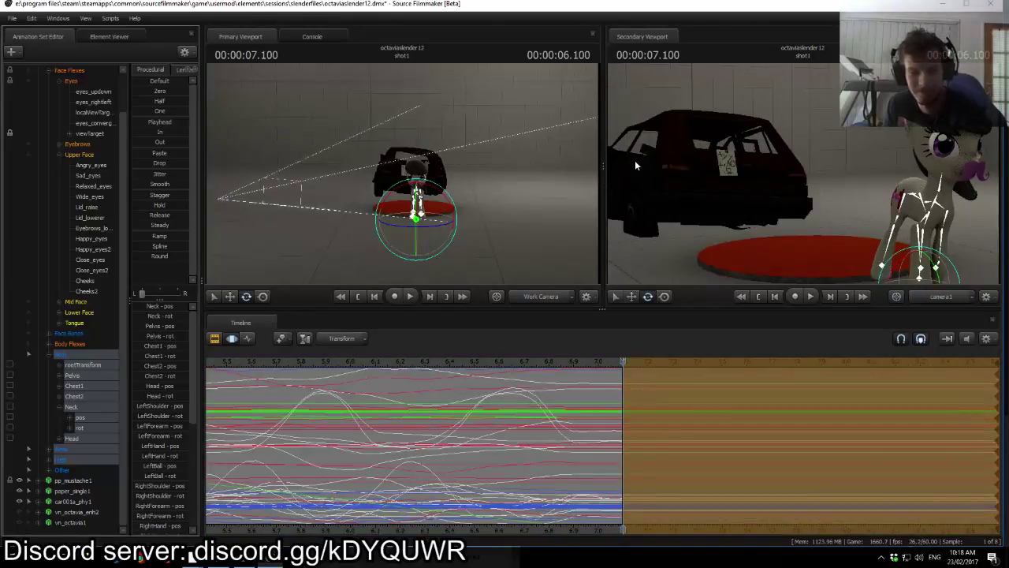
{"action": "left_click", "coordinate": [249, 339]}
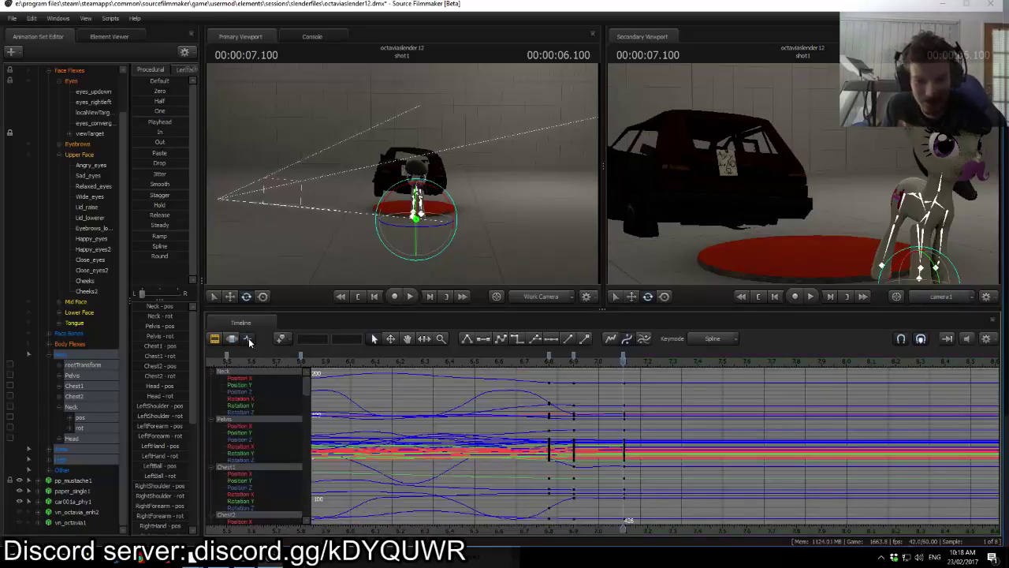
Step: Check the body keyframes at 6.9 s and 7.1 s, play back the motion and return to 7.100 s
{"action": "left_click", "coordinate": [622, 357]}
{"action": "left_click", "coordinate": [574, 357], "text": "shift"}
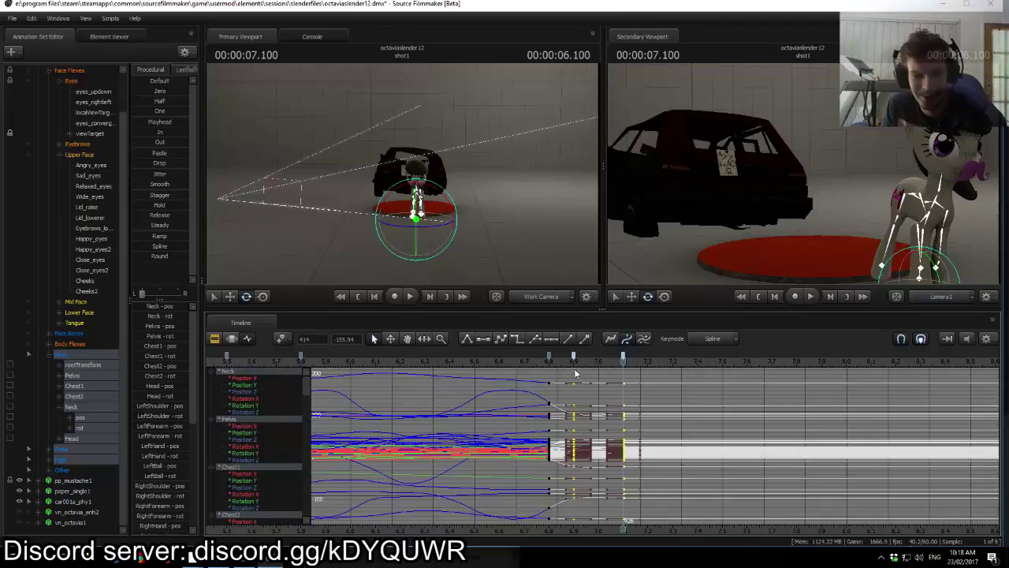
{"action": "left_click", "coordinate": [550, 373]}
{"action": "key", "text": "space"}
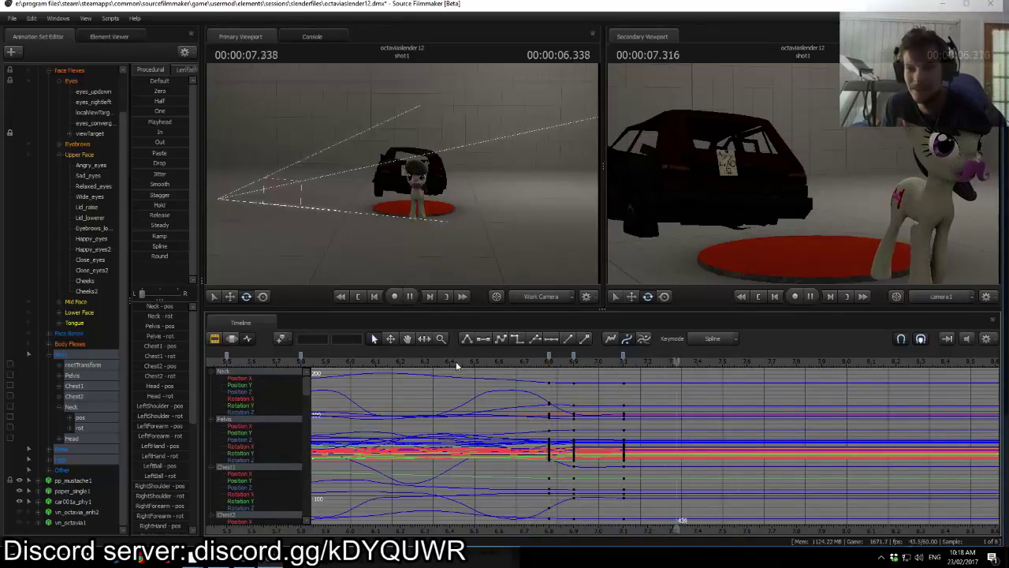
{"action": "left_click", "coordinate": [619, 362]}
{"action": "left_click_drag", "start_coordinate": [619, 363], "coordinate": [624, 363]}
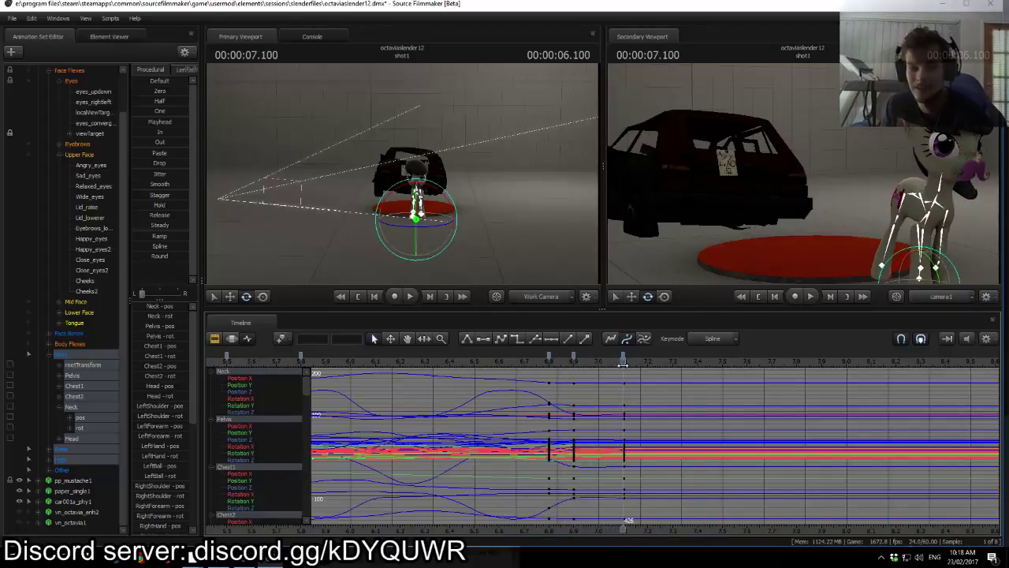
Step: Select the pony's rootTransform control close up at 7.100 s with the Move manipulator in the Graph Editor
{"action": "mouse_move", "coordinate": [513, 238]}
{"action": "left_mouse_down"}
{"action": "mouse_move", "coordinate": [553, 262]}
{"action": "mouse_move", "coordinate": [513, 273]}
{"action": "mouse_move", "coordinate": [499, 243]}
{"action": "left_mouse_up"}
{"action": "key", "text": "w"}
{"action": "key", "text": "w"}
{"action": "key", "text": "s"}
{"action": "left_click", "coordinate": [465, 245], "text": "ctrl"}
{"action": "key", "text": "w"}
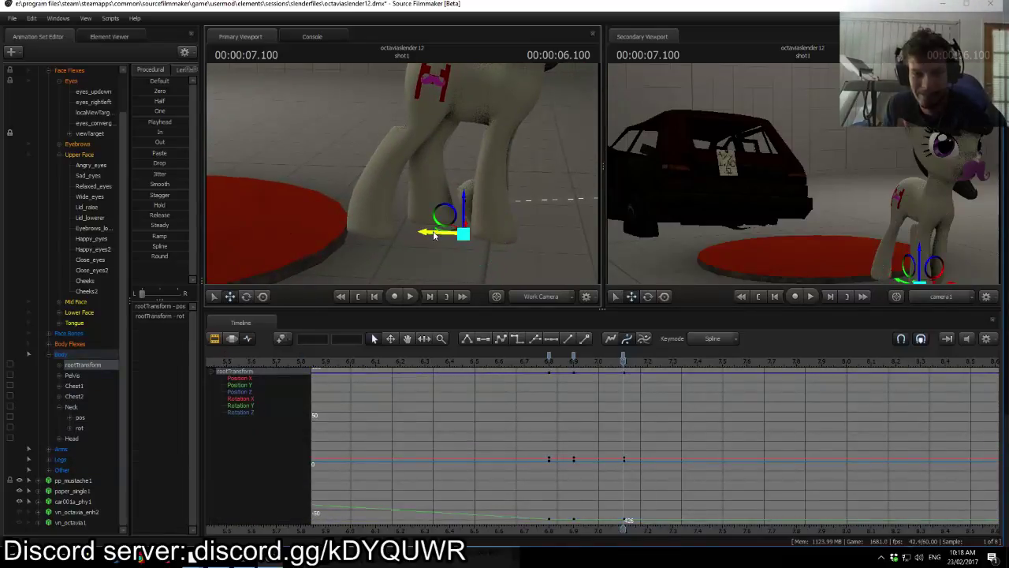
{"action": "left_click", "coordinate": [231, 338]}
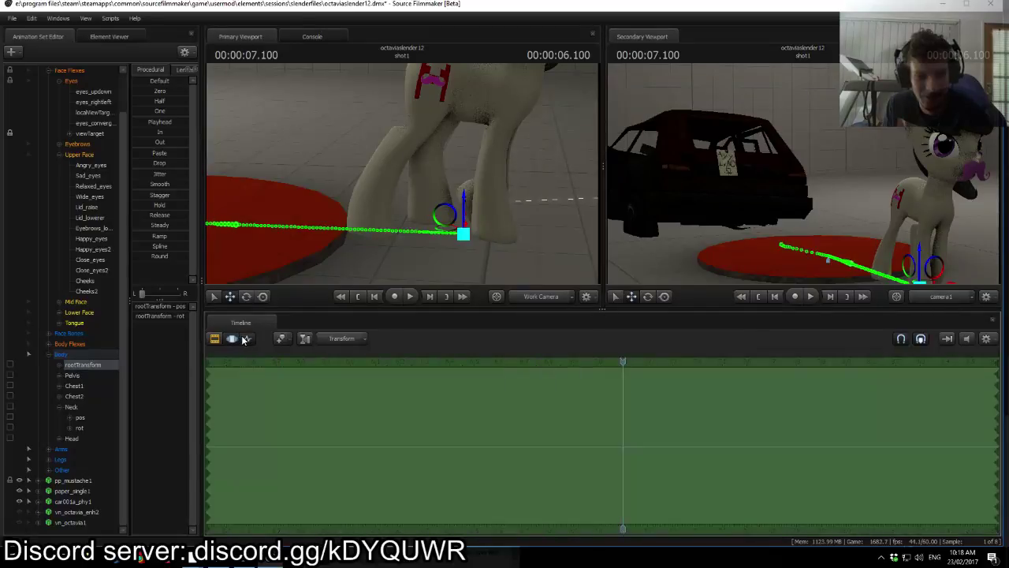
{"action": "left_click", "coordinate": [246, 338]}
Step: Step back and forth between the keyframes at 6.8 s, 6.9 s and 7.1 s to compare the leg poses
{"action": "key", "text": "Up"}
{"action": "key", "text": "Up"}
{"action": "key", "text": "Up"}
{"action": "key", "text": "Up"}
{"action": "key", "text": "Up"}
{"action": "key", "text": "Down"}
{"action": "key", "text": "Down"}
{"action": "key", "text": "Down"}
{"action": "key", "text": "Up"}
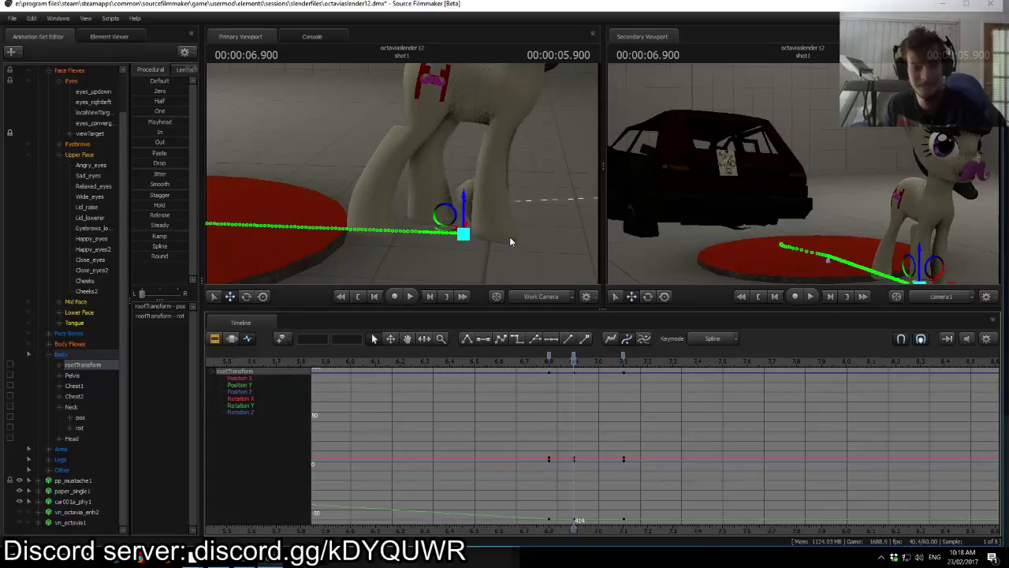
{"action": "key", "text": "Down"}
{"action": "key", "text": "Up"}
{"action": "key", "text": "Down"}
{"action": "key", "text": "Up"}
{"action": "key", "text": "Down"}
{"action": "key", "text": "Up"}
{"action": "key", "text": "Down"}
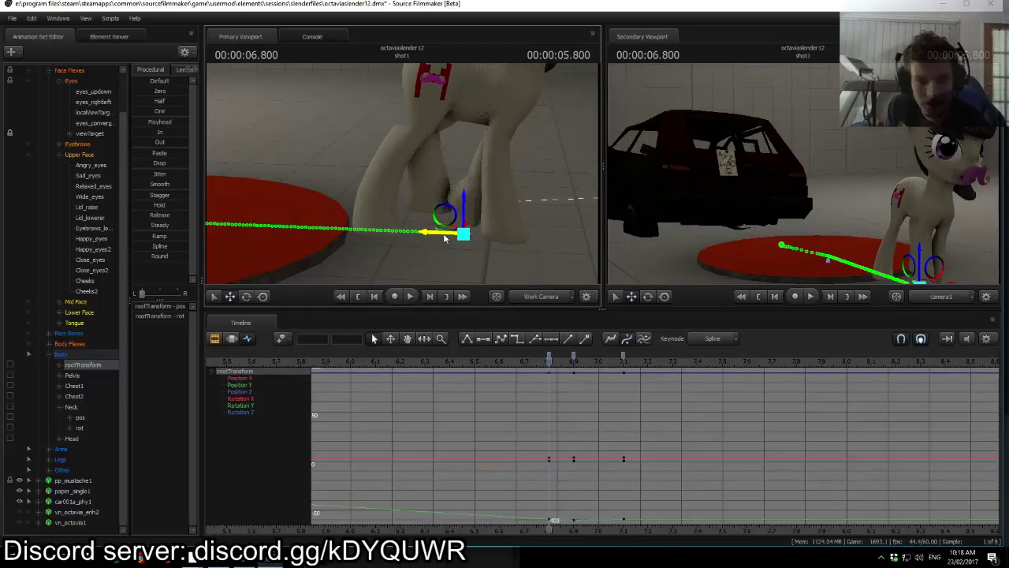
Step: Return to 7.100 s and shift the rootTransform slightly forward, away from the red disc
{"action": "key", "text": "Up"}
{"action": "key", "text": "Up"}
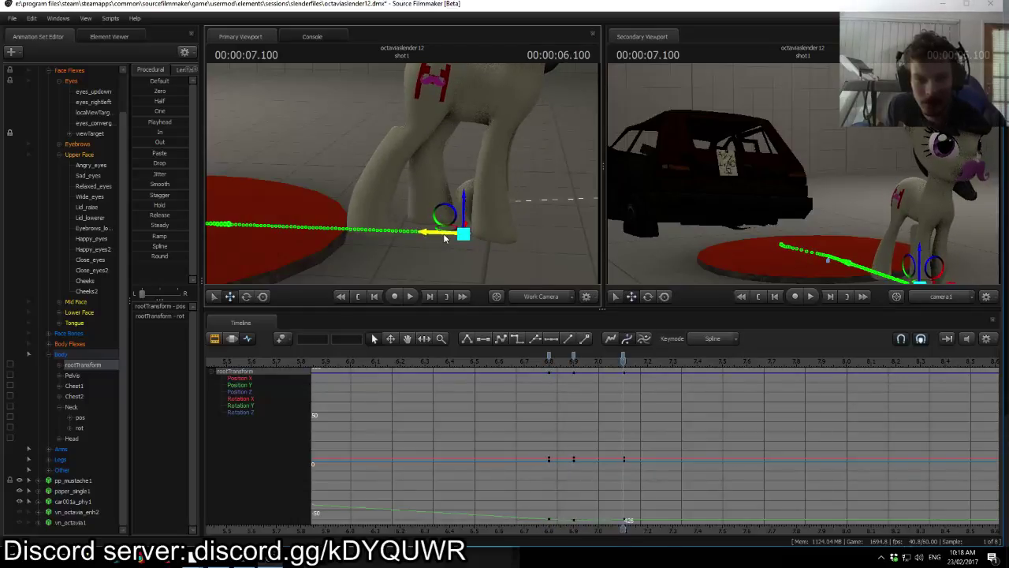
{"action": "left_click", "coordinate": [574, 357]}
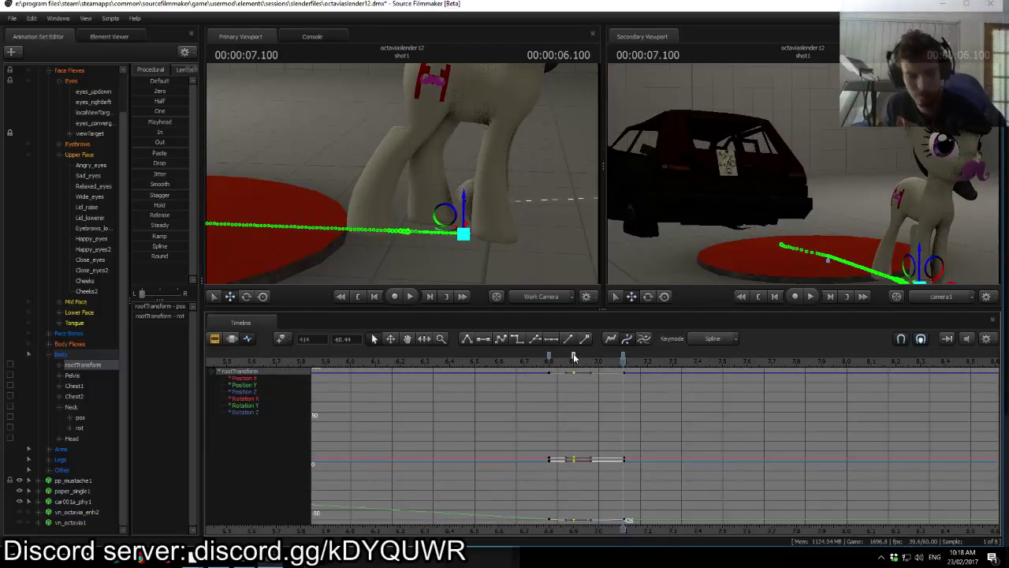
{"action": "left_click_drag", "start_coordinate": [453, 237], "coordinate": [462, 237]}
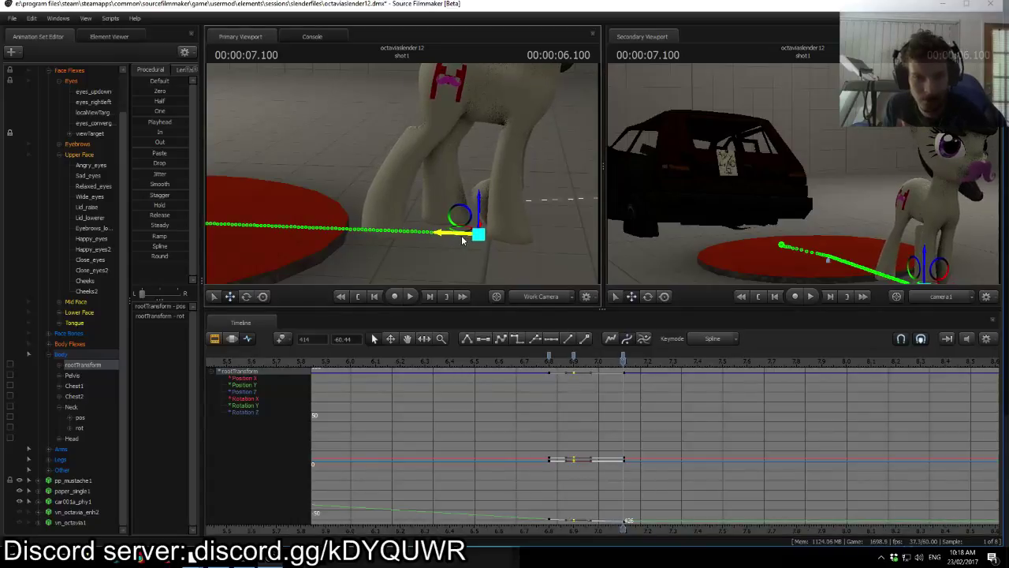
Step: Rotate the Pelvis at 7.100 s to adjust the tilt of the pony's body
{"action": "key", "text": "ctrl"}
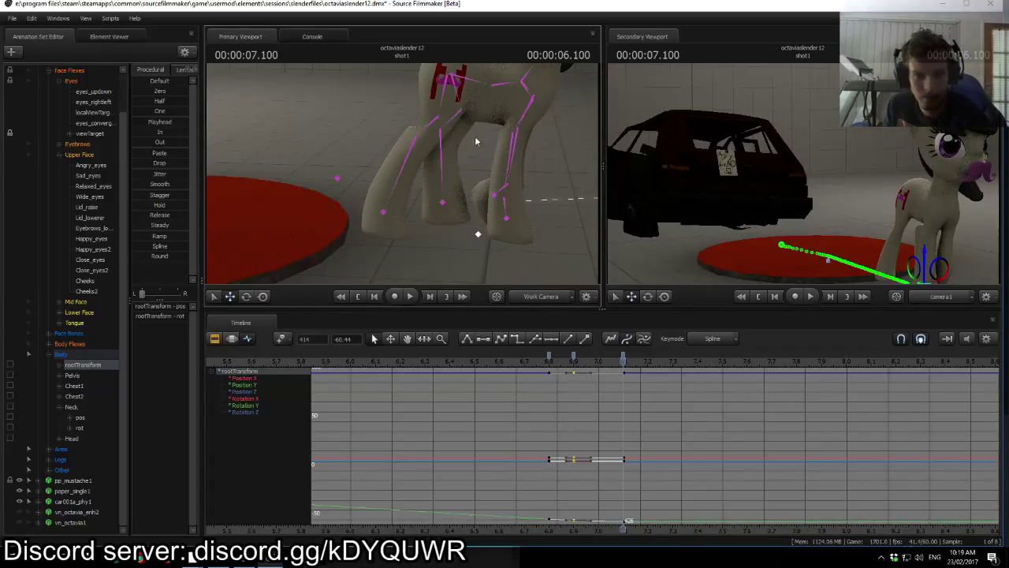
{"action": "left_click", "coordinate": [457, 100]}
{"action": "key", "text": "e"}
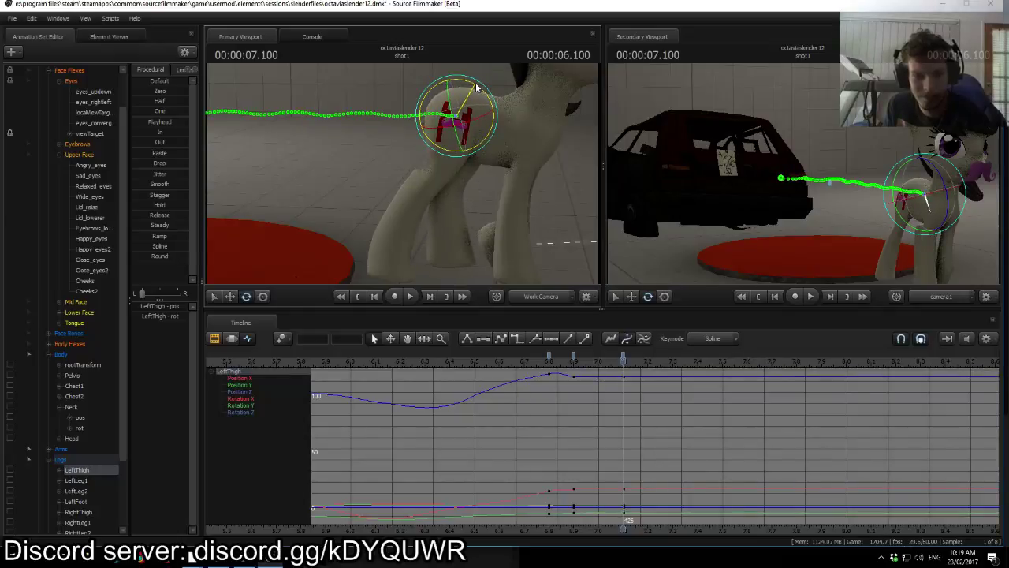
{"action": "left_click", "coordinate": [469, 123]}
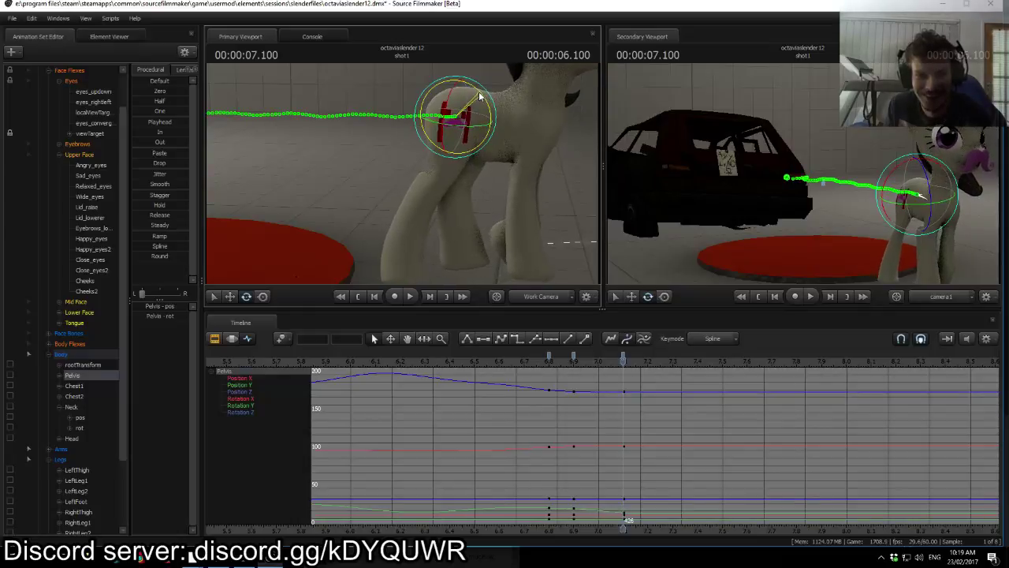
{"action": "key", "text": "w"}
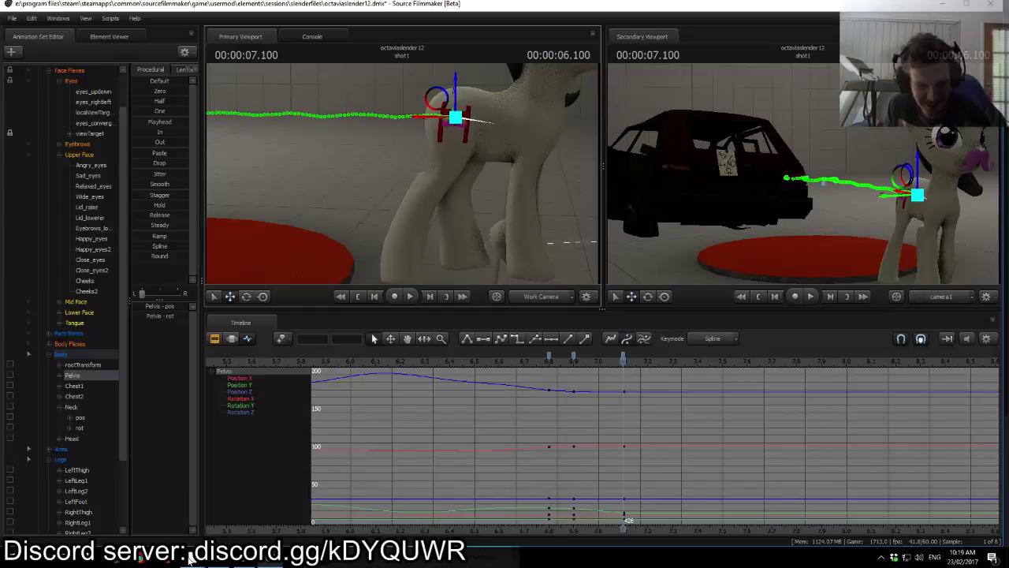
Step: Switch to the YouTube live chat window to read the latest messages and return to Source Filmmaker
{"action": "left_click", "coordinate": [193, 561]}
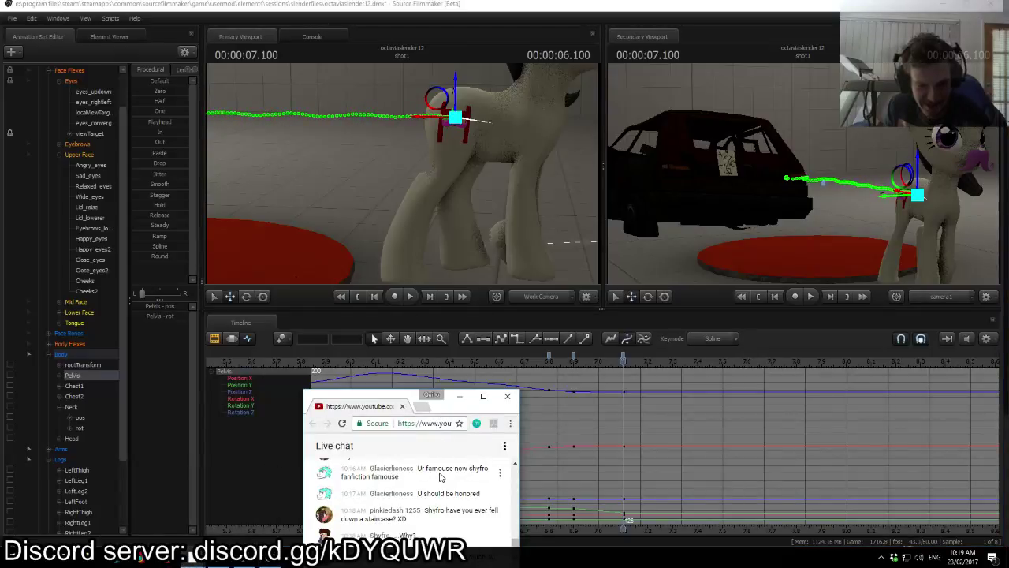
{"action": "left_click", "coordinate": [623, 410]}
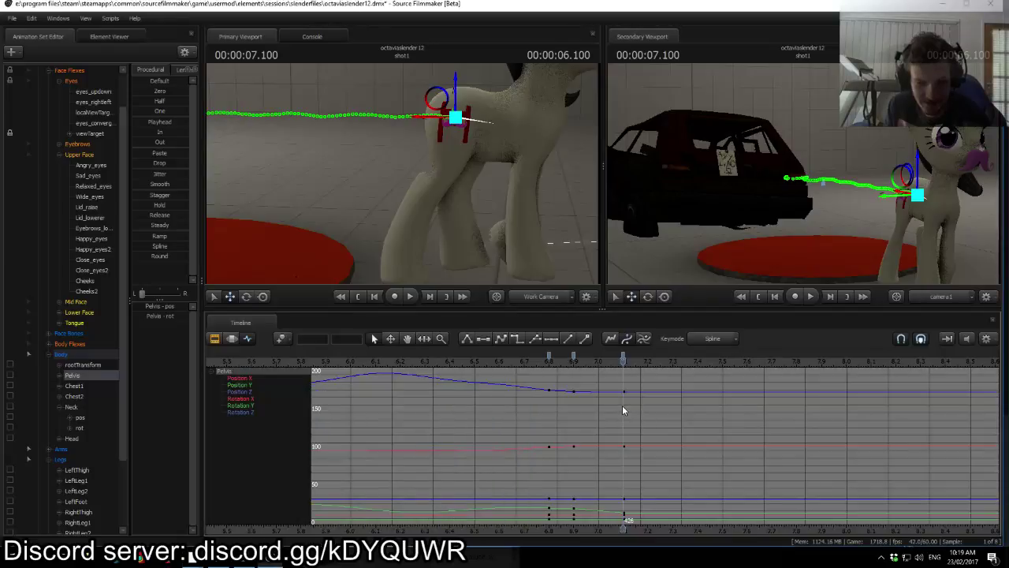
Step: Select the Chest1 control and rotate it at 7.100 s to tilt the front of the body
{"action": "key", "text": "ctrl"}
{"action": "mouse_move", "coordinate": [561, 161]}
{"action": "left_mouse_down"}
{"action": "mouse_move", "coordinate": [567, 221]}
{"action": "mouse_move", "coordinate": [568, 173]}
{"action": "left_mouse_up"}
{"action": "left_click_drag", "start_coordinate": [403, 174], "coordinate": [449, 130]}
{"action": "key", "text": "ctrl"}
{"action": "left_click", "coordinate": [385, 122], "text": "ctrl"}
{"action": "left_click", "coordinate": [400, 128], "text": "ctrl"}
{"action": "key", "text": "e"}
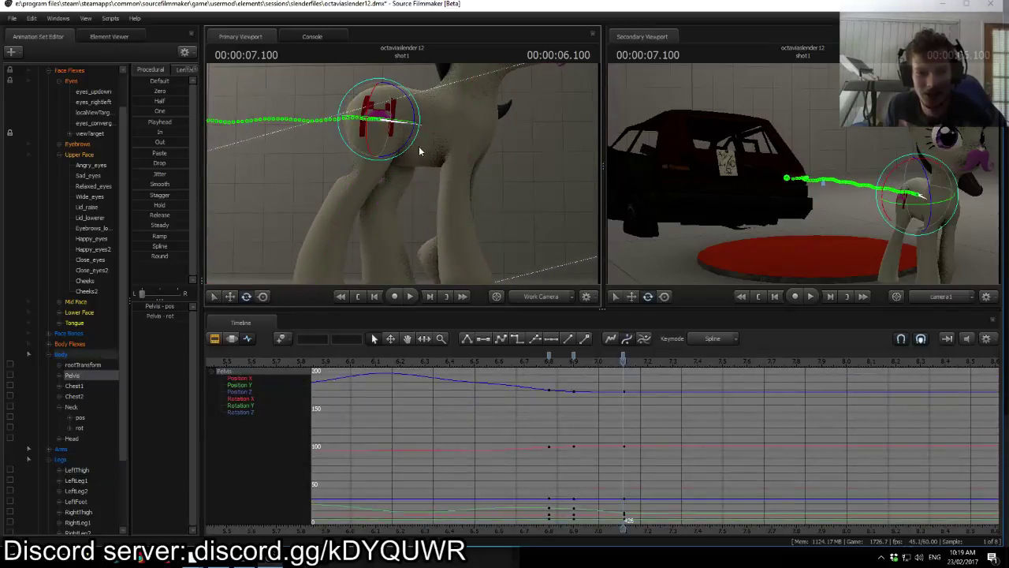
{"action": "left_click", "coordinate": [429, 129]}
{"action": "left_click_drag", "start_coordinate": [453, 138], "coordinate": [452, 160]}
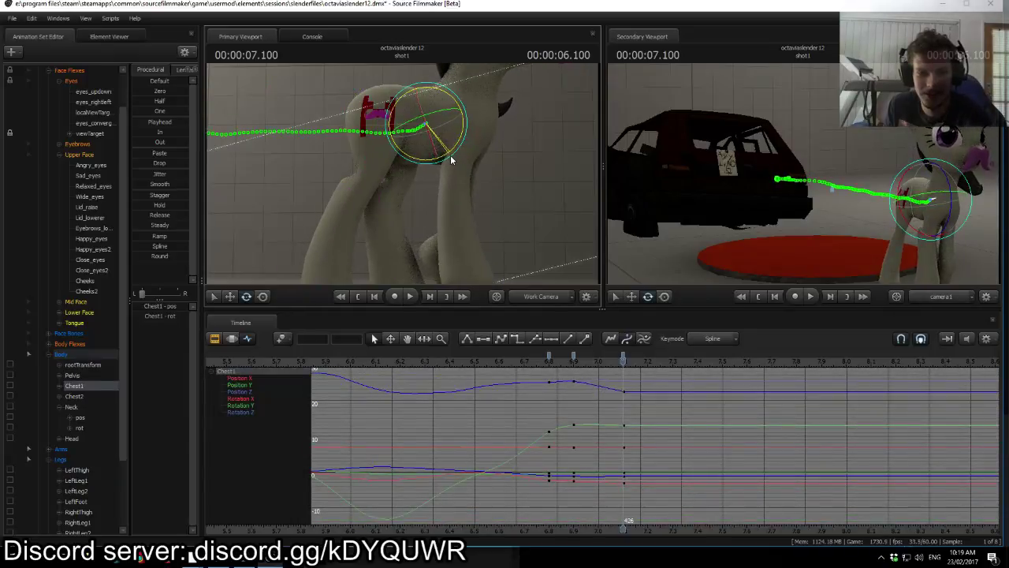
Step: Switch to Discord to read the new message in the #public channel
{"action": "left_click", "coordinate": [244, 559]}
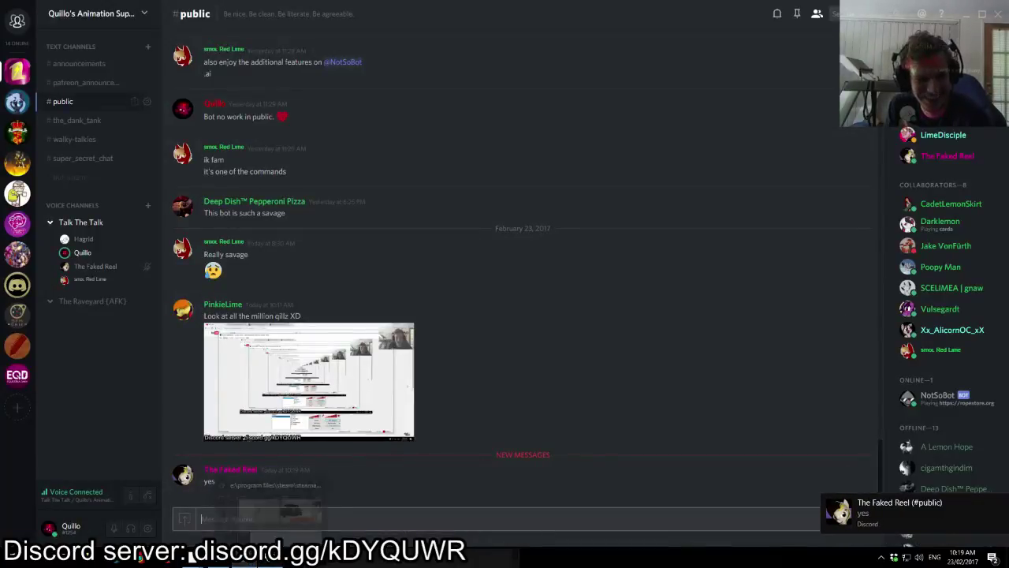
Step: Switch to the main Chrome window and load soundcloud.com in the class timetable tab
{"action": "left_click", "coordinate": [245, 558]}
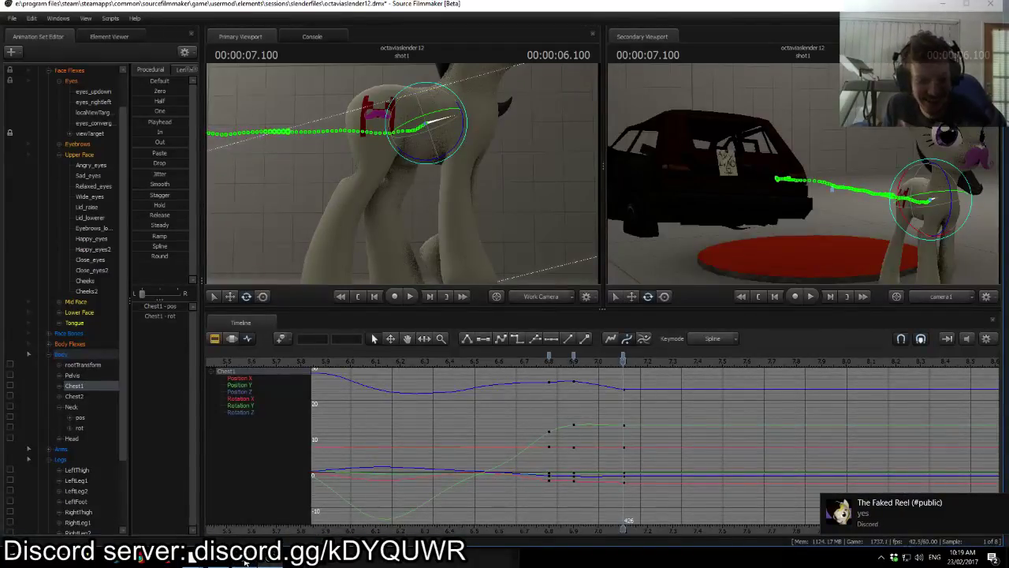
{"action": "left_click", "coordinate": [245, 561]}
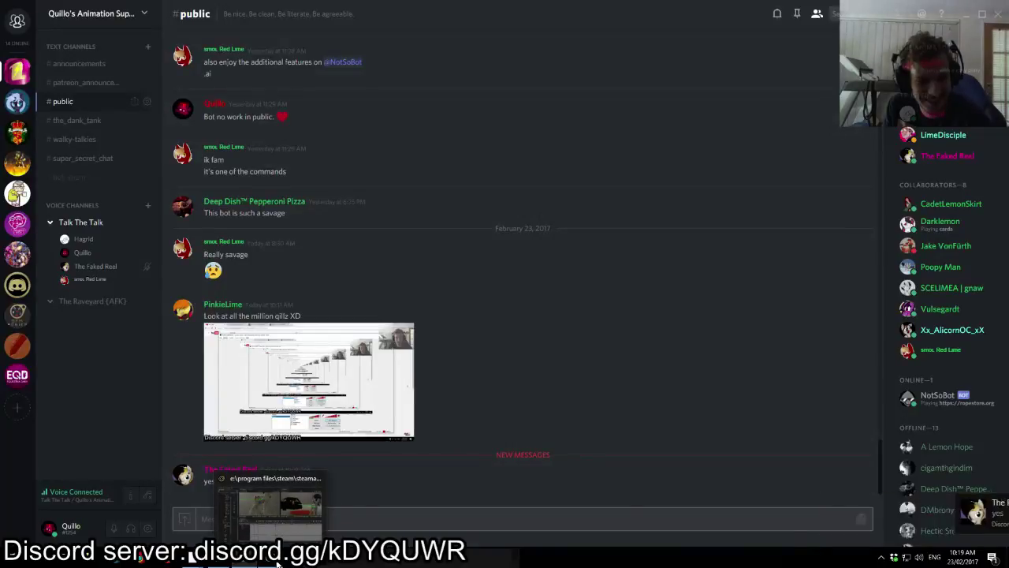
{"action": "left_click", "coordinate": [278, 561]}
{"action": "mouse_move", "coordinate": [199, 559]}
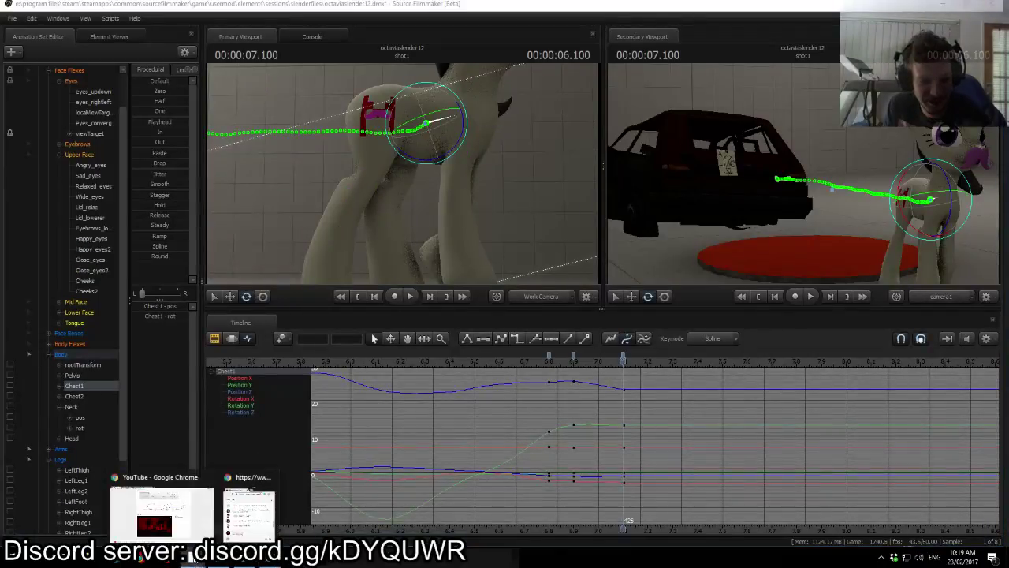
{"action": "left_click", "coordinate": [162, 509]}
{"action": "left_click", "coordinate": [347, 7]}
{"action": "left_click", "coordinate": [340, 24]}
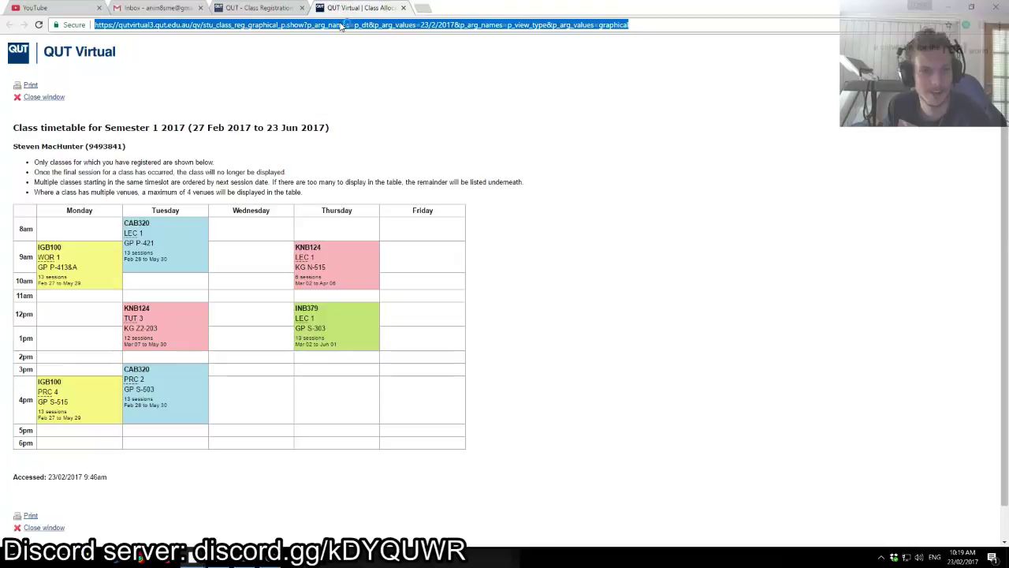
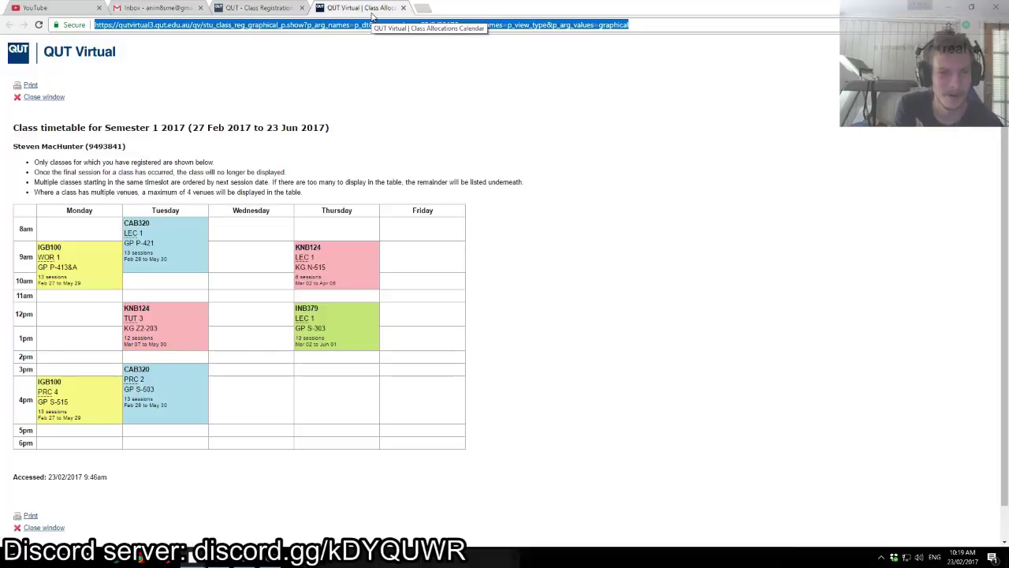
{"action": "type", "text": "soundcloud"}
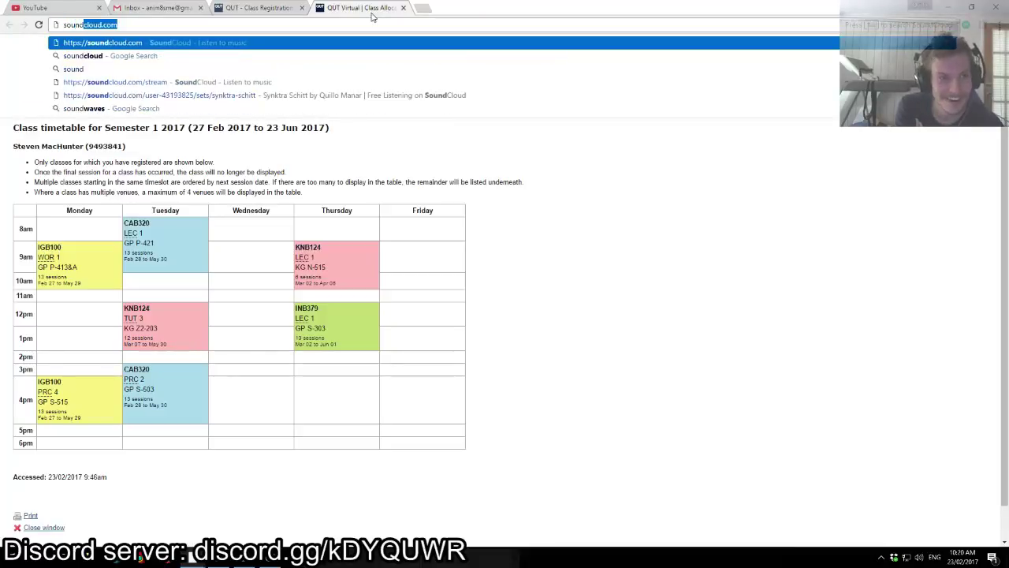
{"action": "key", "text": "Return"}
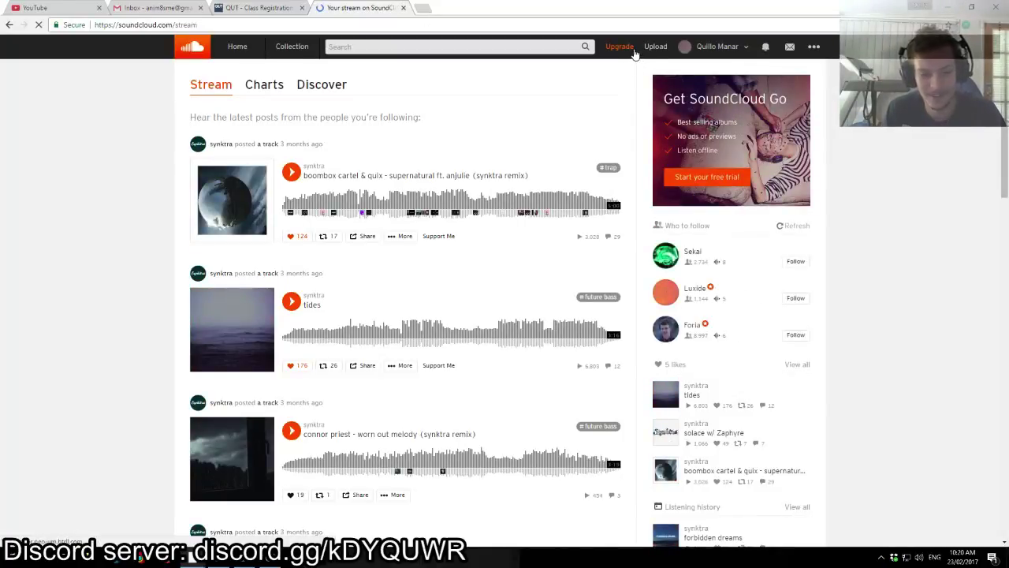
Step: Open the account's SoundCloud playlists and start playing the Synktra Schitt playlist
{"action": "scroll", "coordinate": [628, 96], "scroll_direction": "down", "scroll_amount": 2}
{"action": "scroll", "coordinate": [629, 109], "scroll_direction": "up", "scroll_amount": 2}
{"action": "left_click", "coordinate": [719, 49]}
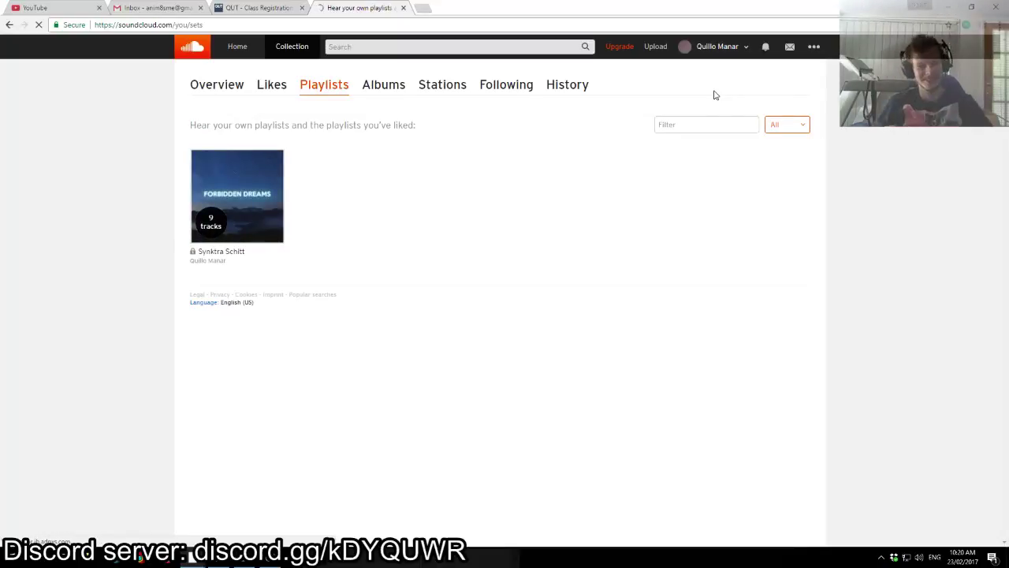
{"action": "left_click", "coordinate": [238, 198]}
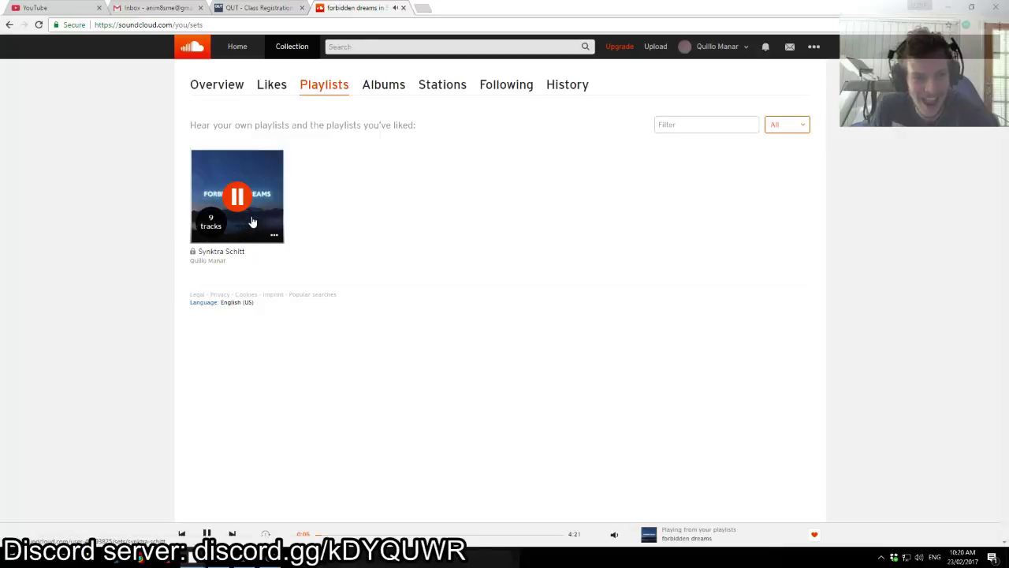
Step: Bring the YouTube live chat window forward to read it and return to Source Filmmaker
{"action": "mouse_move", "coordinate": [269, 563]}
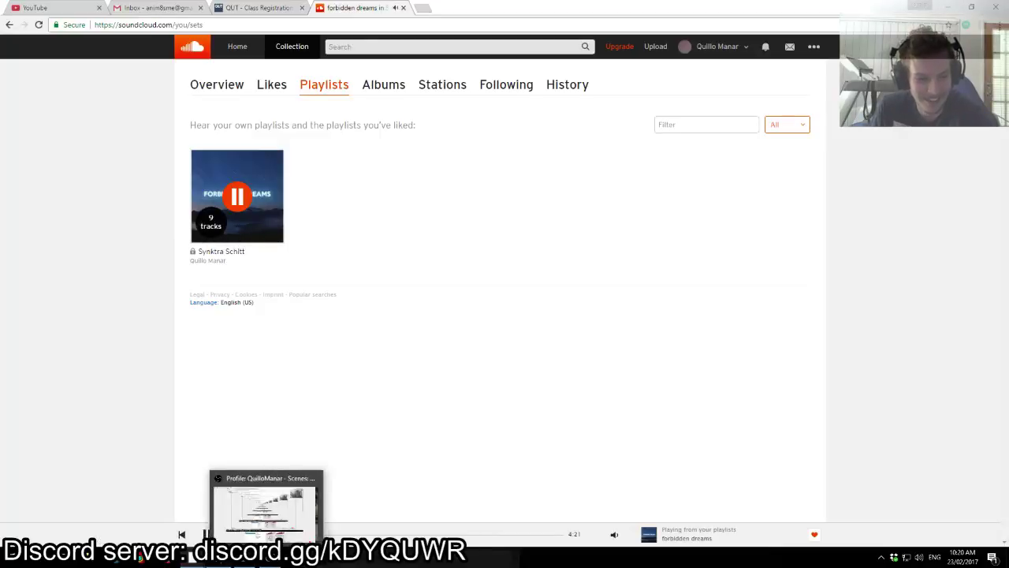
{"action": "left_click", "coordinate": [235, 515]}
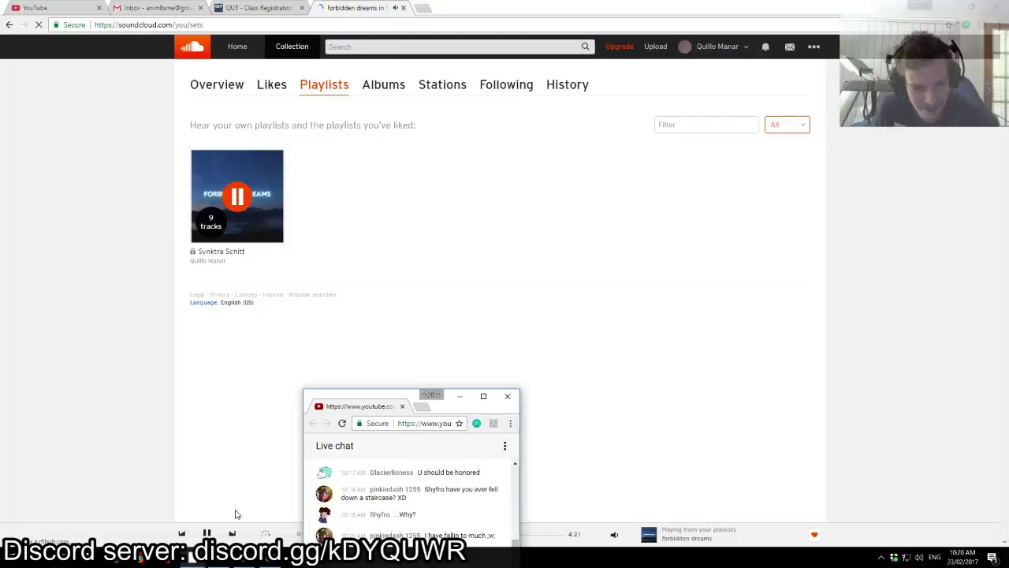
{"action": "mouse_move", "coordinate": [266, 563]}
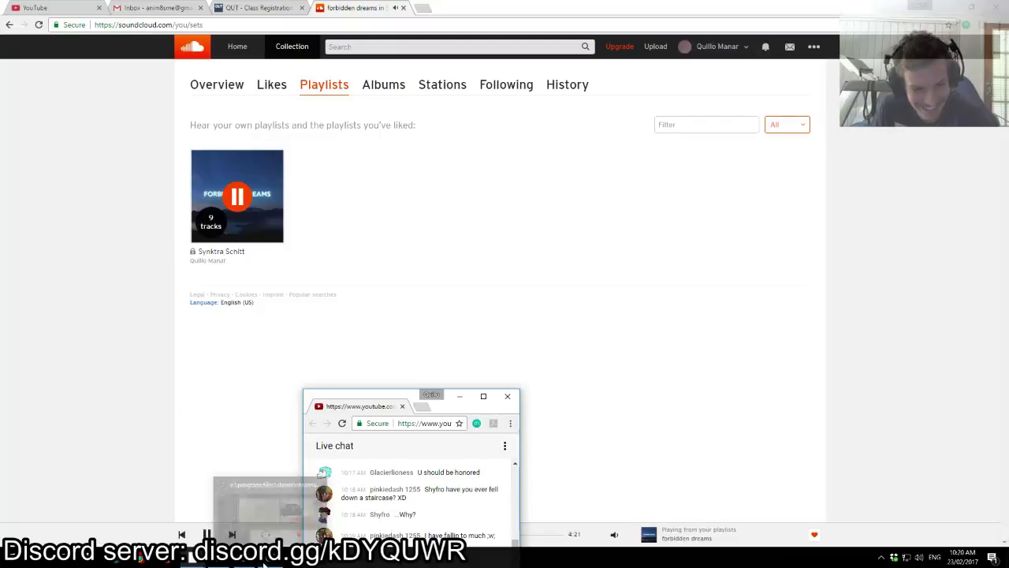
{"action": "left_click", "coordinate": [280, 517]}
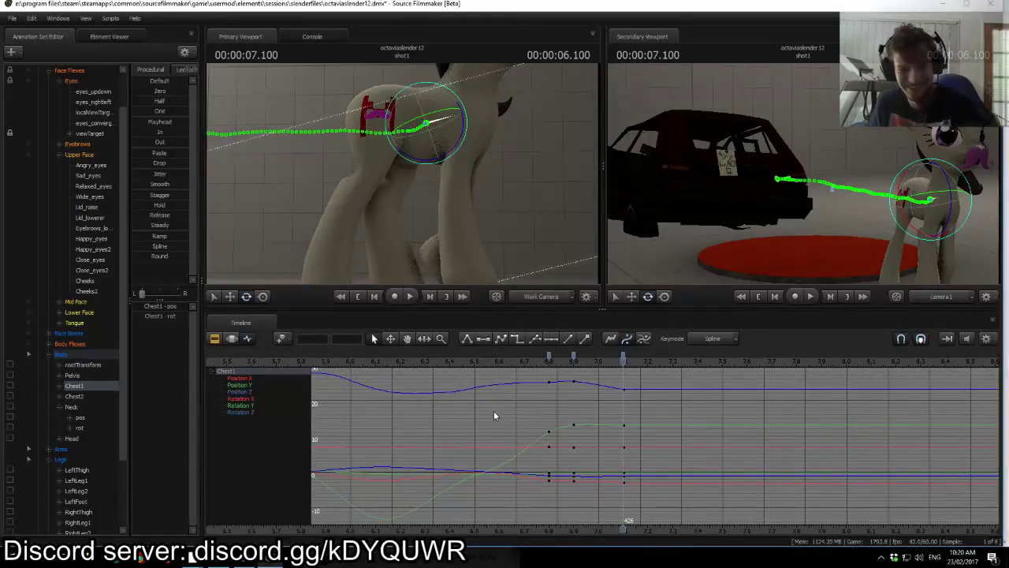
Step: Play the animation briefly and step between the keyframes at 6.900 s and 7.100 s to compare the body poses
{"action": "left_click", "coordinate": [460, 366]}
{"action": "key", "text": "space"}
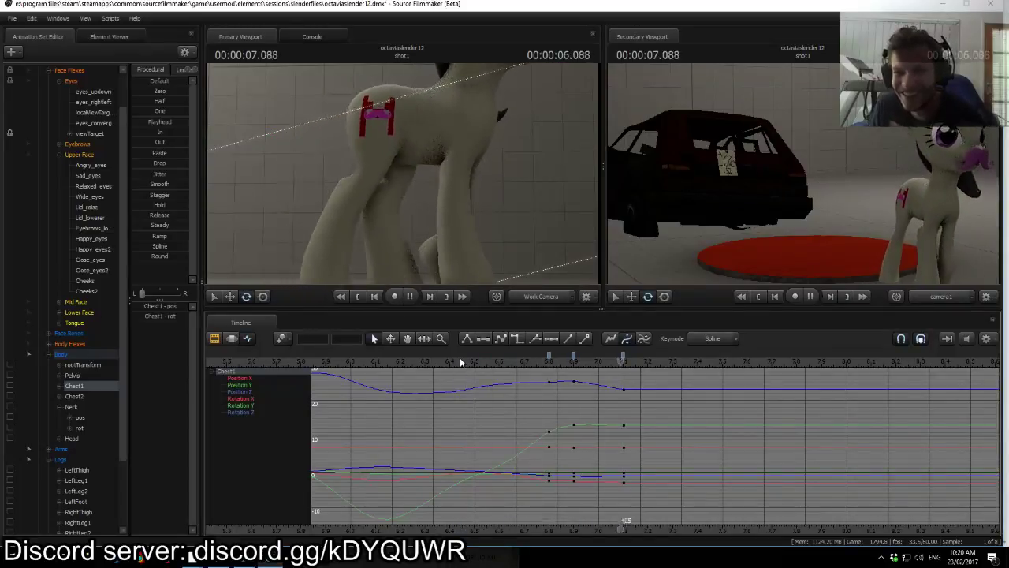
{"action": "key", "text": "space"}
{"action": "left_click_drag", "start_coordinate": [524, 370], "coordinate": [624, 374]}
{"action": "key", "text": "Up"}
{"action": "key", "text": "Down"}
{"action": "key", "text": "Up"}
{"action": "key", "text": "Down"}
{"action": "key", "text": "Up"}
{"action": "key", "text": "Down"}
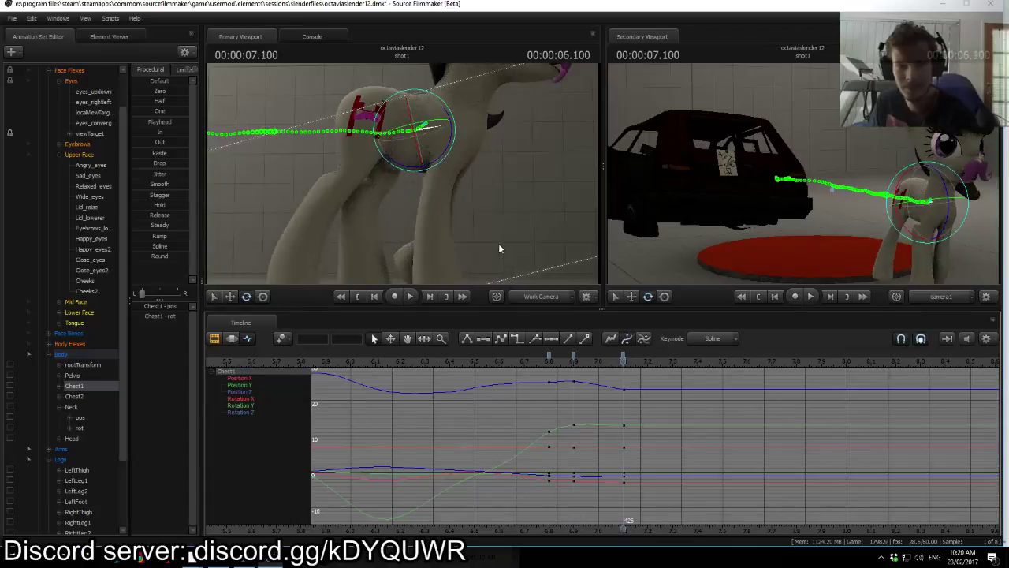
{"action": "key", "text": "Up"}
{"action": "key", "text": "Down"}
{"action": "key", "text": "Up"}
{"action": "key", "text": "Down"}
Step: Rotate the right hind leg's bones at 7.100 s, including RightFoot and RightLeg1, to reposition the leg and hoof
{"action": "key", "text": "ctrl"}
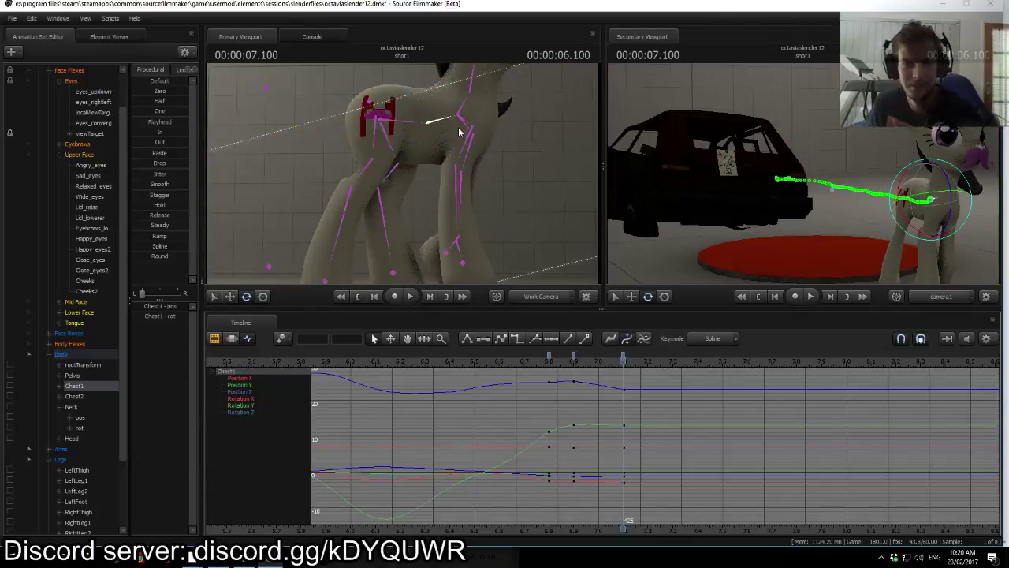
{"action": "left_click", "coordinate": [446, 121], "text": "ctrl"}
{"action": "left_click_drag", "start_coordinate": [463, 125], "coordinate": [364, 136]}
{"action": "left_click", "coordinate": [467, 122], "text": "ctrl"}
{"action": "left_click", "coordinate": [367, 153], "text": "ctrl"}
{"action": "left_click_drag", "start_coordinate": [395, 166], "coordinate": [451, 145]}
{"action": "left_click", "coordinate": [395, 167], "text": "ctrl"}
{"action": "left_click", "coordinate": [438, 229], "text": "ctrl"}
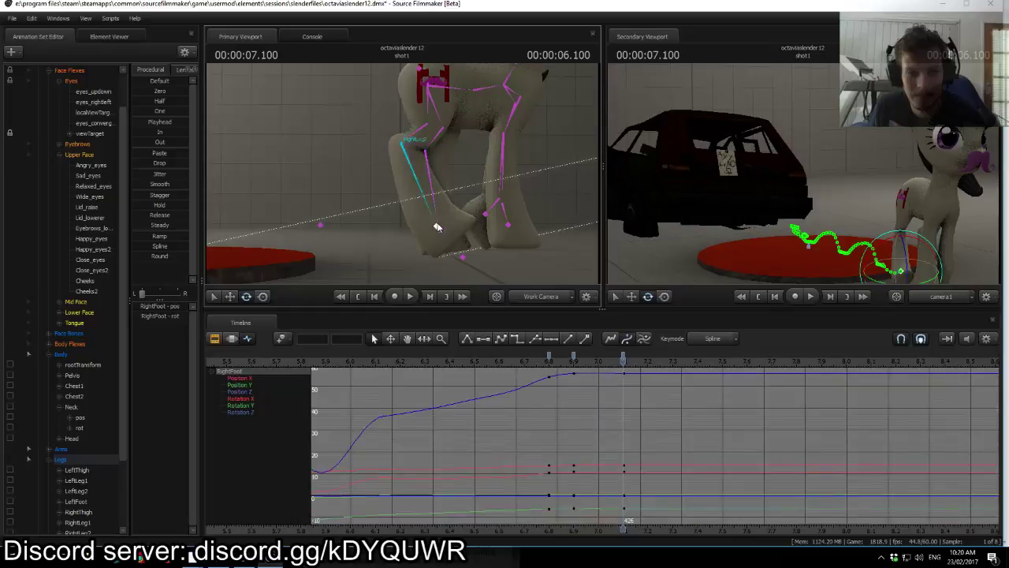
{"action": "left_click_drag", "start_coordinate": [473, 229], "coordinate": [450, 266]}
{"action": "left_click", "coordinate": [418, 134], "text": "ctrl"}
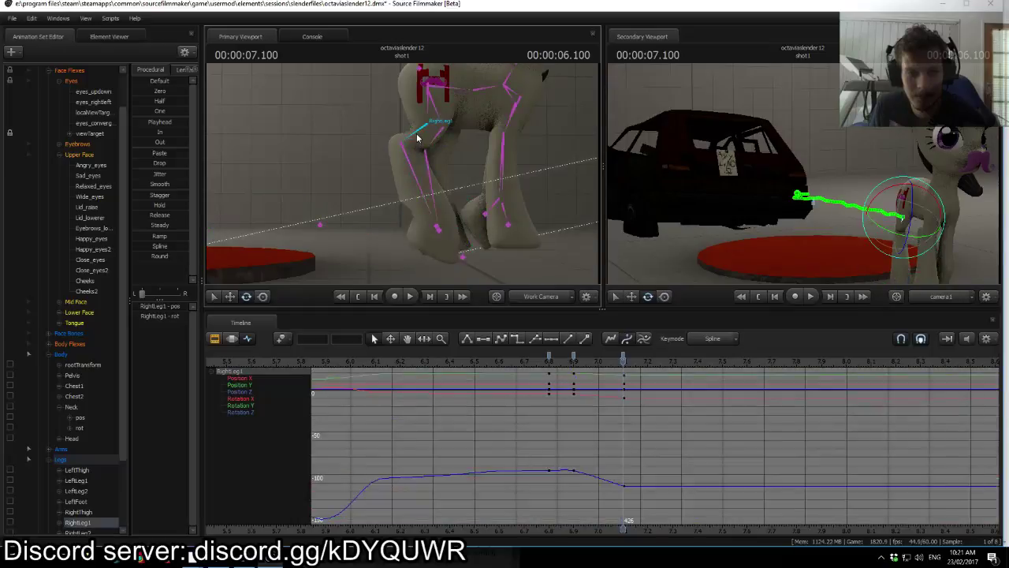
{"action": "left_click_drag", "start_coordinate": [442, 161], "coordinate": [433, 164]}
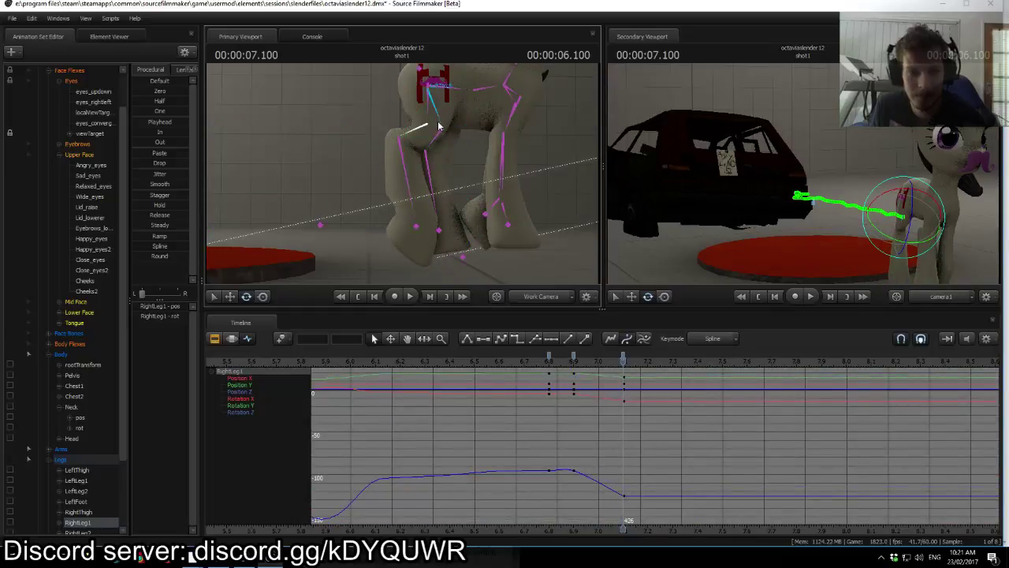
Step: Rotate LeftThigh at 7.100 s in small adjustments, checking the motion against the previous keyframe
{"action": "left_click", "coordinate": [446, 128], "text": "ctrl"}
{"action": "left_click_drag", "start_coordinate": [399, 115], "coordinate": [392, 112]}
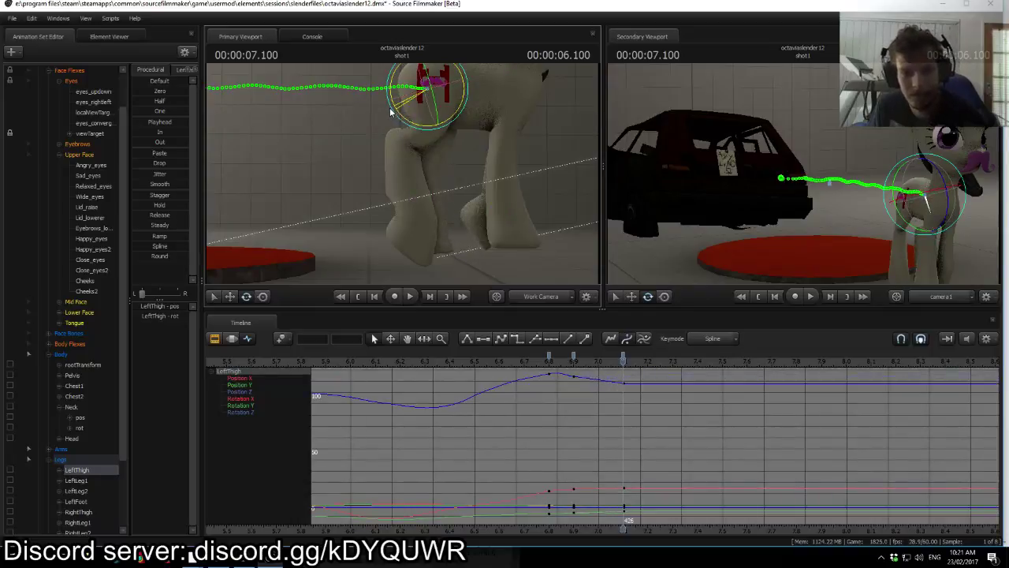
{"action": "key", "text": "Up"}
{"action": "key", "text": "Down"}
{"action": "left_click_drag", "start_coordinate": [400, 120], "coordinate": [396, 117]}
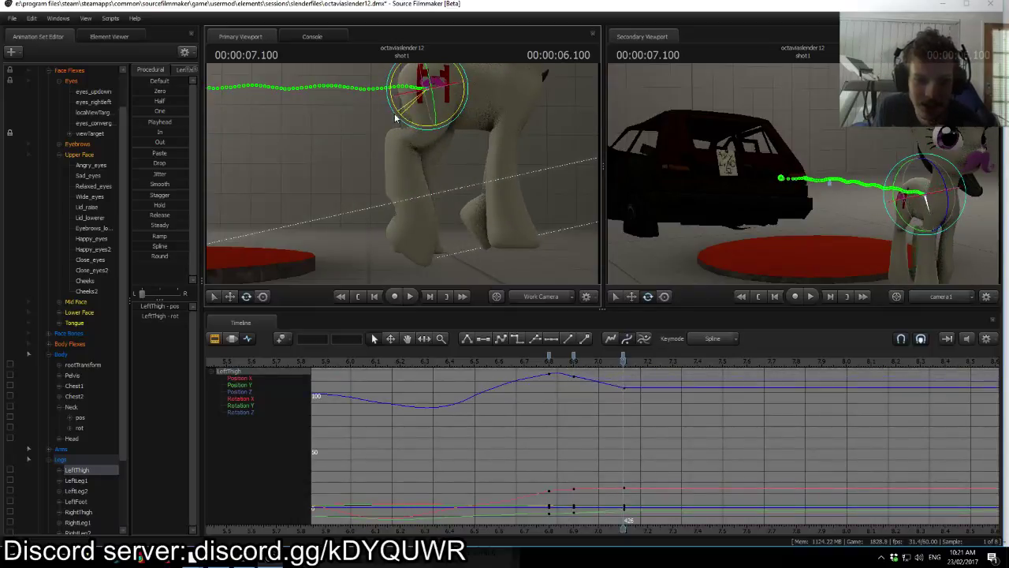
{"action": "key", "text": "Up"}
{"action": "key", "text": "Down"}
{"action": "key", "text": "Up"}
{"action": "key", "text": "Down"}
{"action": "key", "text": "Up"}
{"action": "key", "text": "Down"}
{"action": "key", "text": "Up"}
{"action": "key", "text": "Down"}
Step: Rotate LeftLeg2 at 7.100 s to swing the pony's lower left hind leg forward beside the right one
{"action": "left_click", "coordinate": [428, 138]}
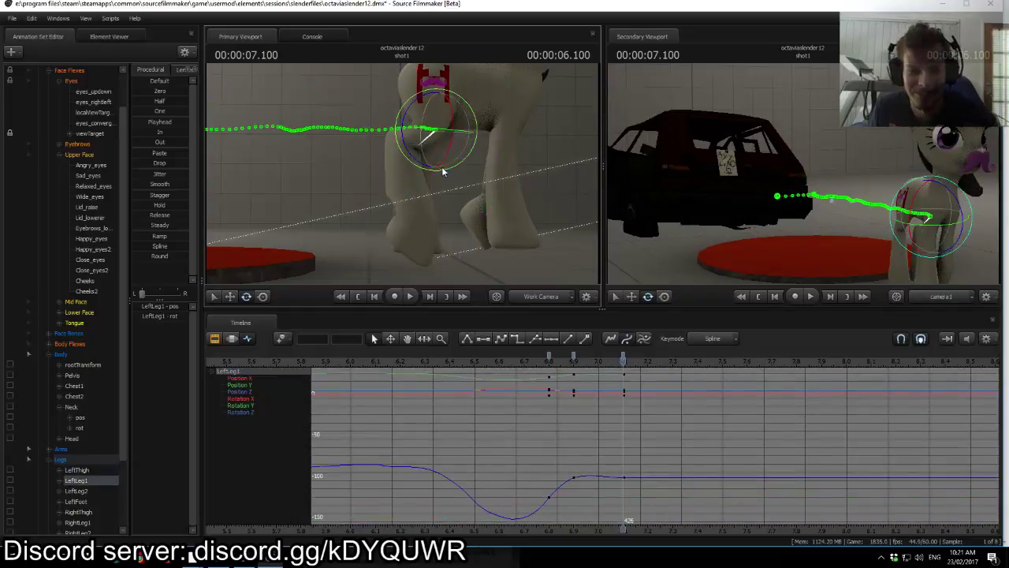
{"action": "left_click", "coordinate": [417, 181]}
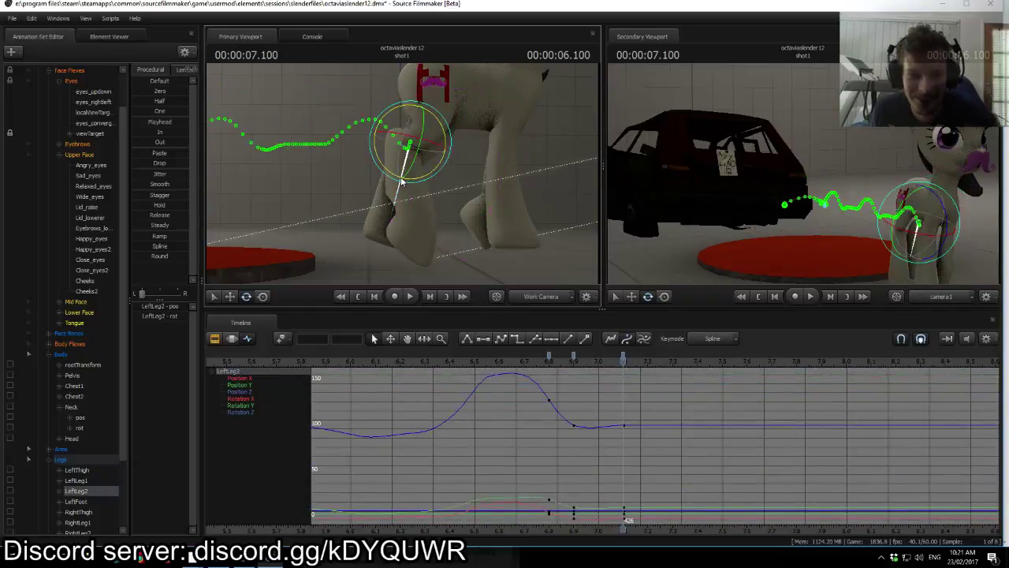
{"action": "left_click_drag", "start_coordinate": [417, 184], "coordinate": [413, 184]}
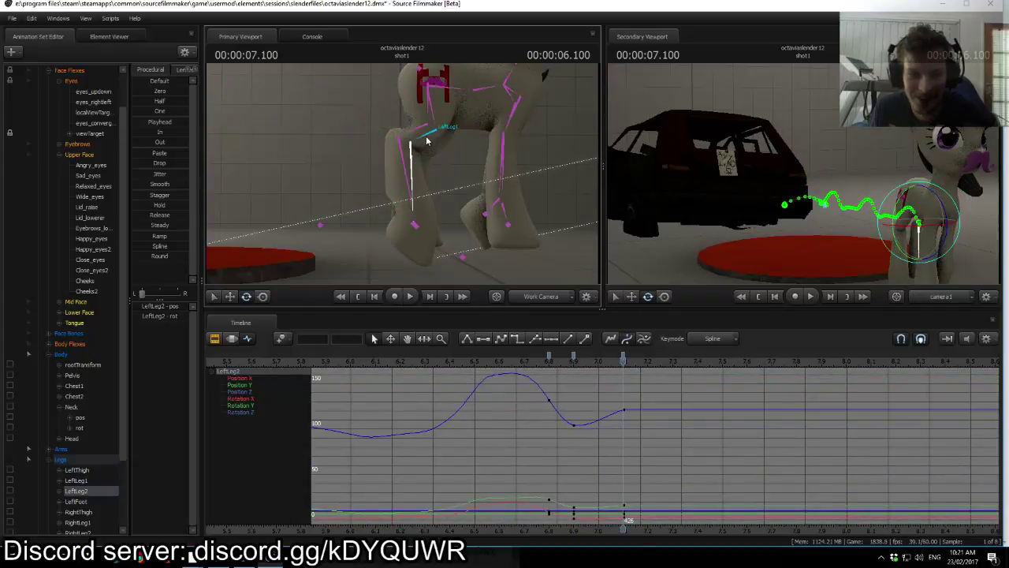
{"action": "left_click", "coordinate": [426, 136]}
Step: Select the Pelvis and move it slightly downward at 7.100 s, comparing its height with the previous keyframe
{"action": "left_click", "coordinate": [438, 82]}
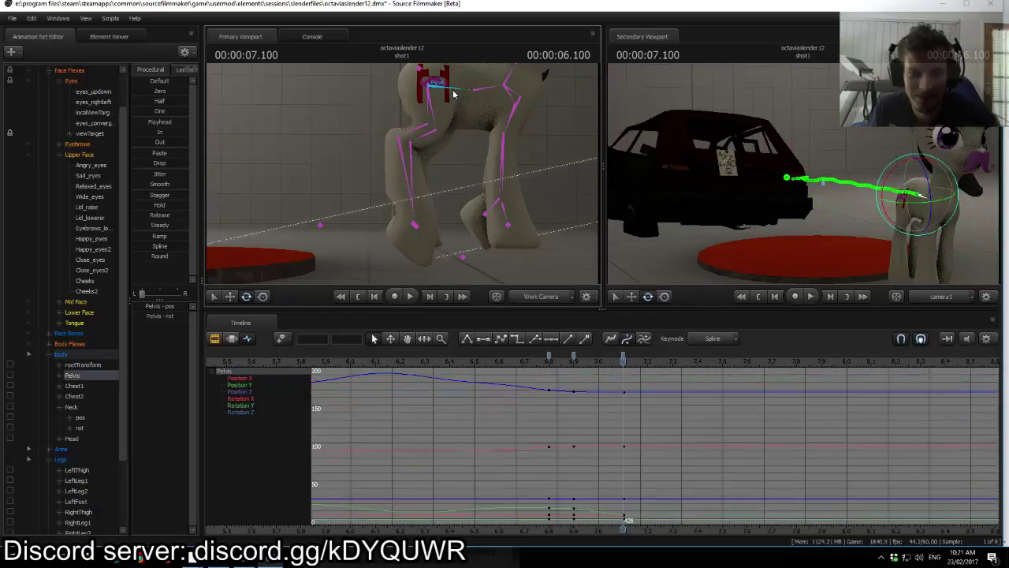
{"action": "left_click_drag", "start_coordinate": [428, 70], "coordinate": [429, 73]}
{"action": "key", "text": "Up"}
{"action": "key", "text": "Down"}
{"action": "key", "text": "Up"}
{"action": "key", "text": "Down"}
{"action": "left_click_drag", "start_coordinate": [454, 74], "coordinate": [455, 76]}
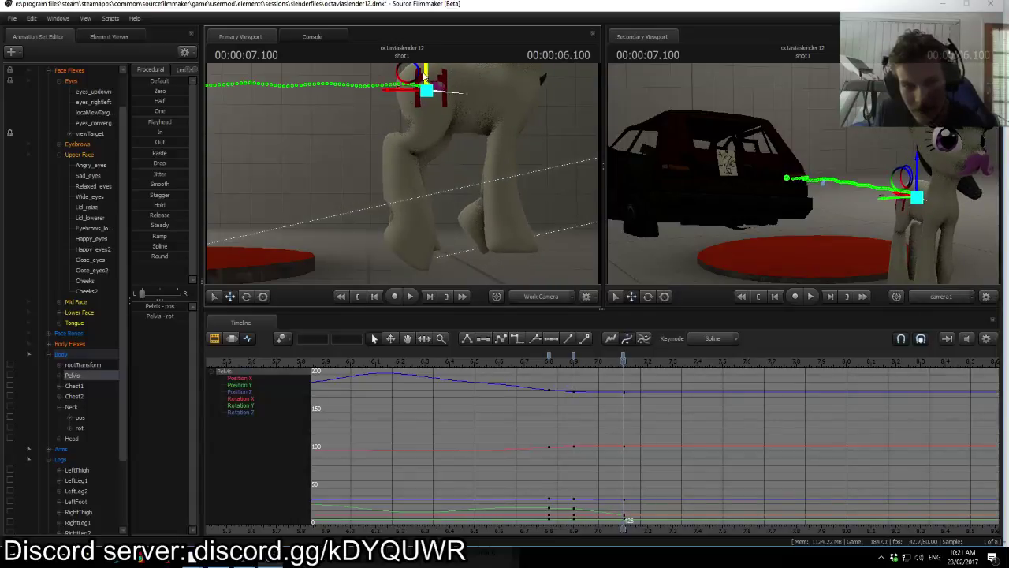
Step: Step repeatedly between 6.900 s and 7.100 s to examine how the Pelvis and hind legs shift
{"action": "key", "text": "Up"}
{"action": "key", "text": "Down"}
{"action": "key", "text": "Up"}
{"action": "key", "text": "Down"}
{"action": "key", "text": "Up"}
{"action": "key", "text": "Down"}
{"action": "key", "text": "Up"}
{"action": "key", "text": "Down"}
{"action": "key", "text": "Up"}
{"action": "key", "text": "Down"}
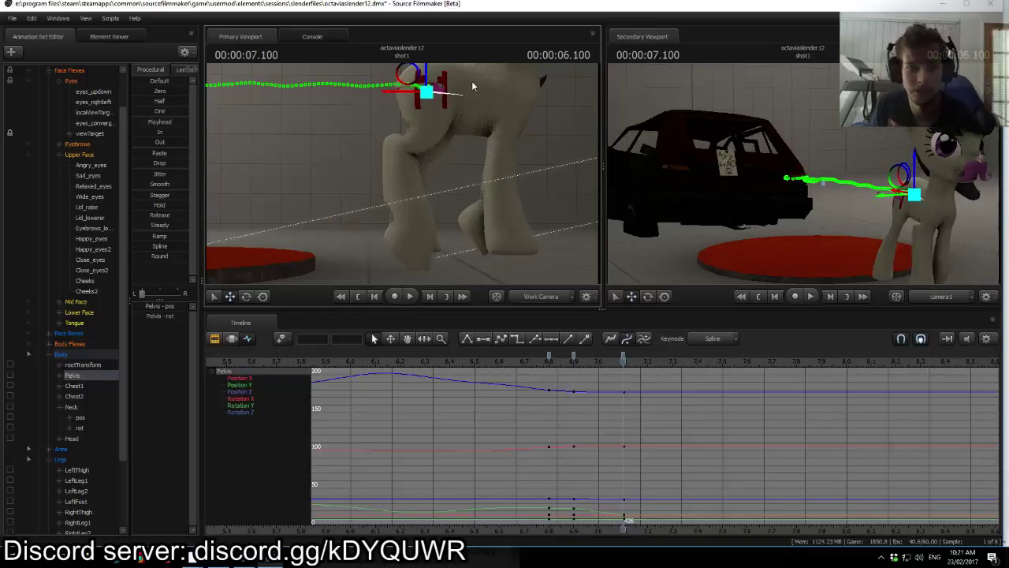
{"action": "key", "text": "Up"}
{"action": "key", "text": "Down"}
Step: Examine the hind leg poses from the pony's opposite side at the 6.800 s, 6.900 s and 7.100 s keyframes
{"action": "left_click_drag", "start_coordinate": [402, 173], "coordinate": [595, 173]}
{"action": "left_click_drag", "start_coordinate": [355, 167], "coordinate": [339, 164]}
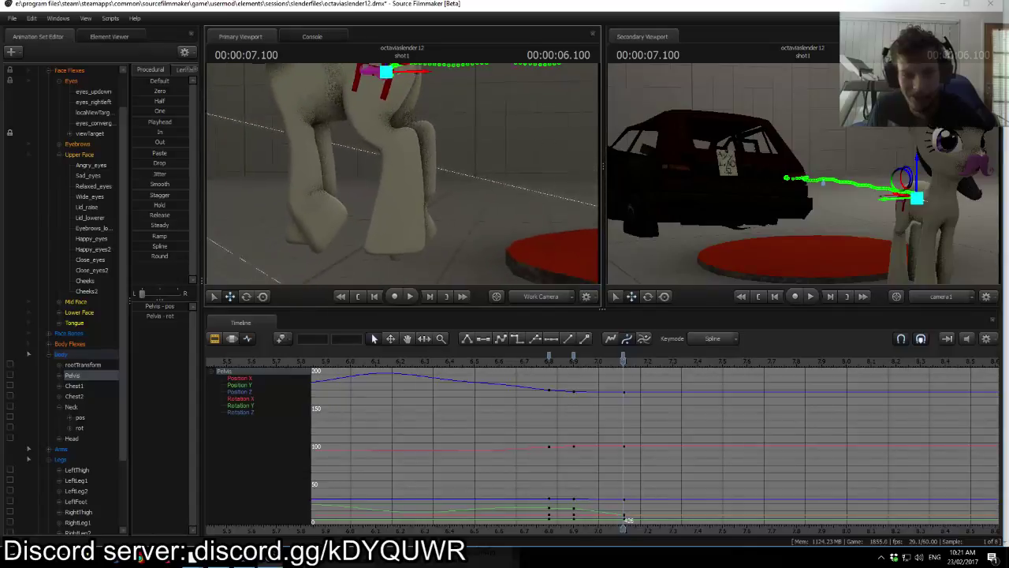
{"action": "key", "text": "Up"}
{"action": "left_click_drag", "start_coordinate": [454, 147], "coordinate": [445, 124]}
{"action": "key", "text": "Down"}
{"action": "key", "text": "Up"}
{"action": "key", "text": "Up"}
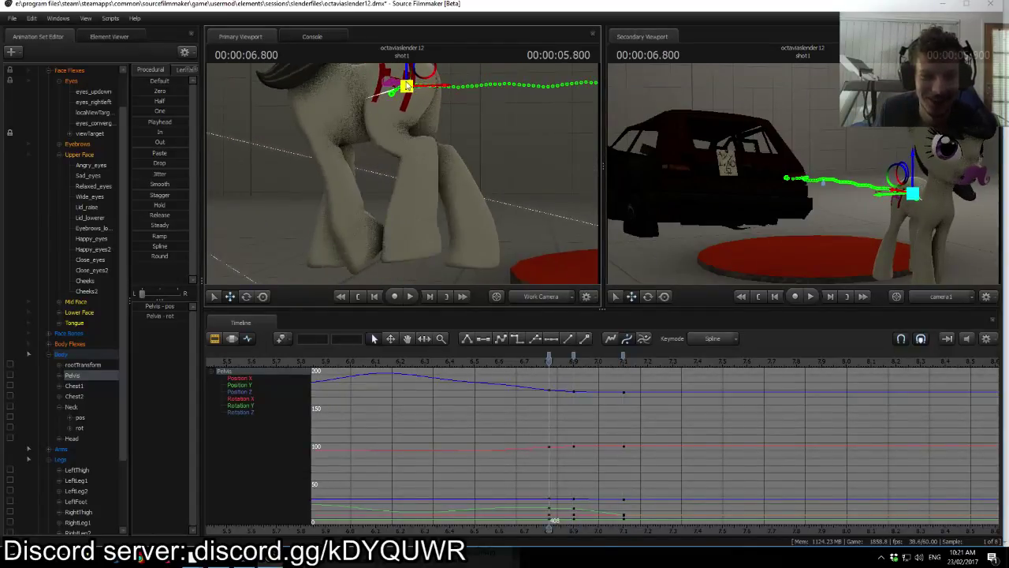
{"action": "key", "text": "Down"}
{"action": "key", "text": "Down"}
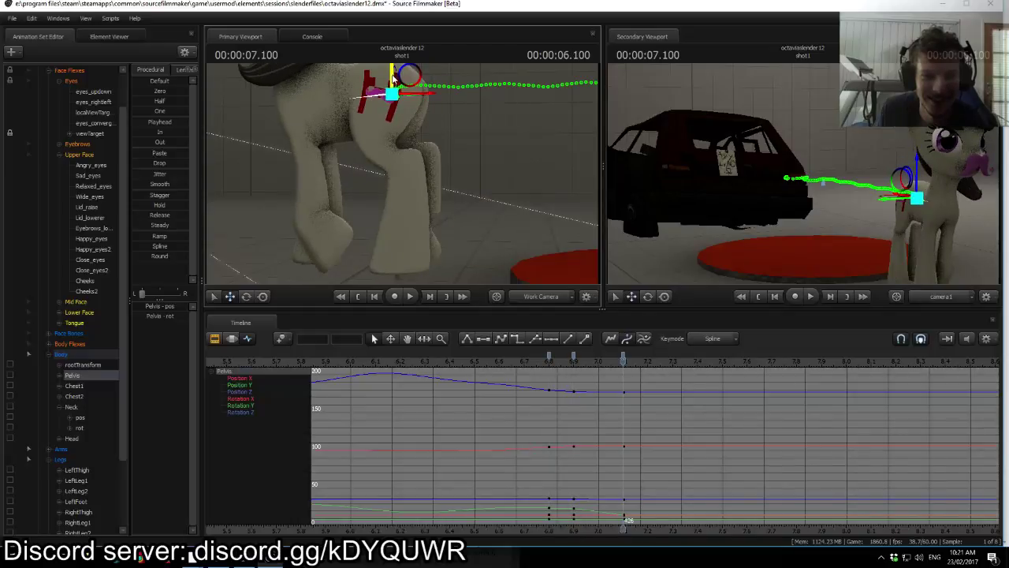
{"action": "key", "text": "Up"}
{"action": "key", "text": "Down"}
Step: Select LeftThigh from a rear view and rotate it at 7.100 s to adjust the left hind leg's stance
{"action": "left_click_drag", "start_coordinate": [456, 119], "coordinate": [418, 138]}
{"action": "key", "text": "w"}
{"action": "key", "text": "d"}
{"action": "key", "text": "s"}
{"action": "key", "text": "w"}
{"action": "left_click_drag", "start_coordinate": [410, 175], "coordinate": [403, 166]}
{"action": "key", "text": "Up"}
{"action": "key", "text": "w"}
{"action": "key", "text": "Down"}
{"action": "left_click", "coordinate": [377, 124]}
{"action": "key", "text": "e"}
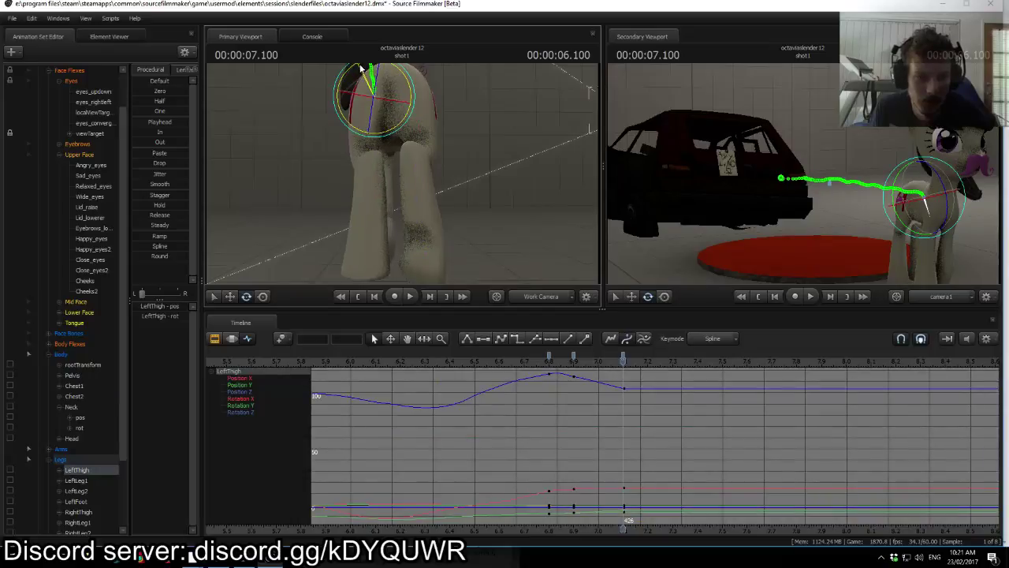
{"action": "left_click_drag", "start_coordinate": [471, 106], "coordinate": [402, 173]}
Step: Step repeatedly between 6.900 s and 7.100 s to examine the left hind leg's shift from the rear view
{"action": "key", "text": "Up"}
{"action": "key", "text": "Down"}
{"action": "key", "text": "Up"}
{"action": "key", "text": "Down"}
{"action": "key", "text": "Up"}
{"action": "key", "text": "Down"}
{"action": "key", "text": "Up"}
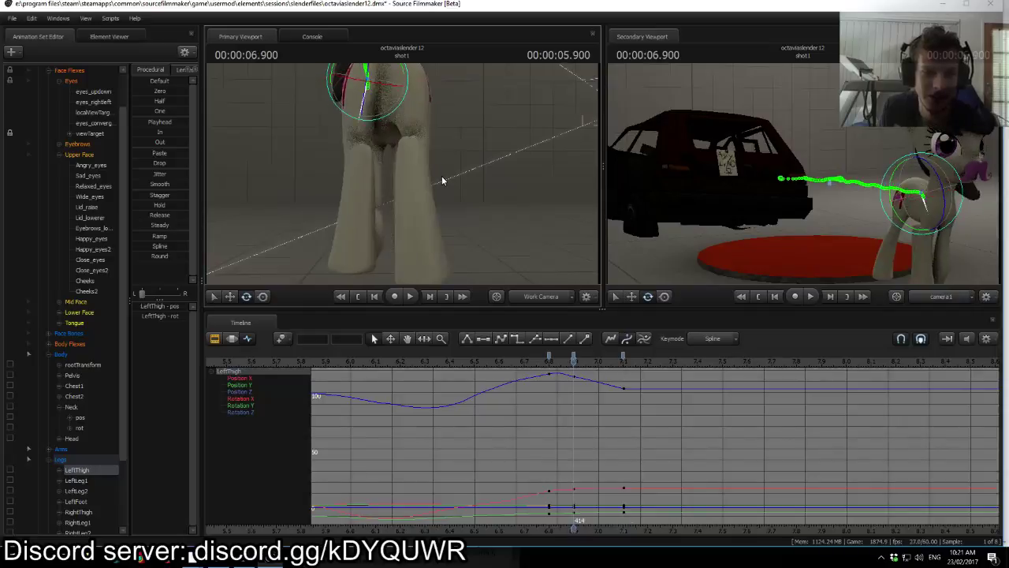
{"action": "key", "text": "Down"}
{"action": "key", "text": "Up"}
{"action": "key", "text": "Down"}
{"action": "key", "text": "Up"}
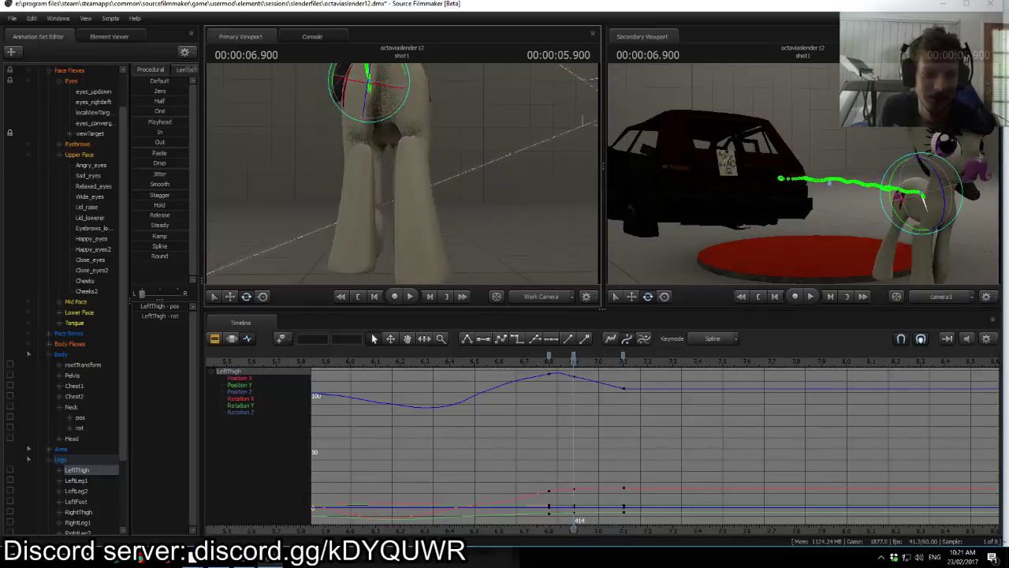
Step: Rotate LeftThigh slightly at 7.100 s to adjust the hind stance from behind, comparing it repeatedly with 6.900 s
{"action": "left_click_drag", "start_coordinate": [488, 202], "coordinate": [402, 174]}
{"action": "key", "text": "Down"}
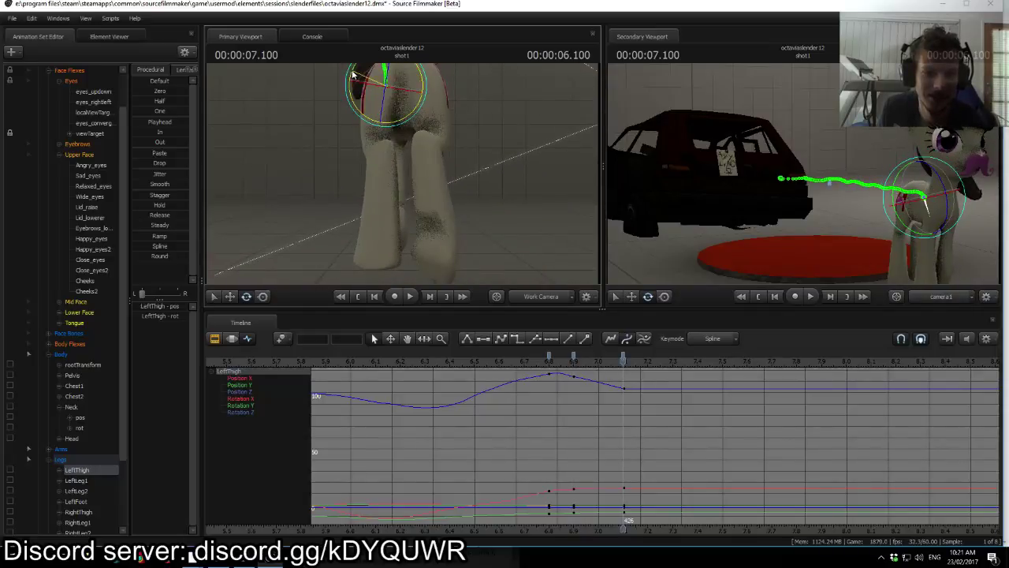
{"action": "key", "text": "Up"}
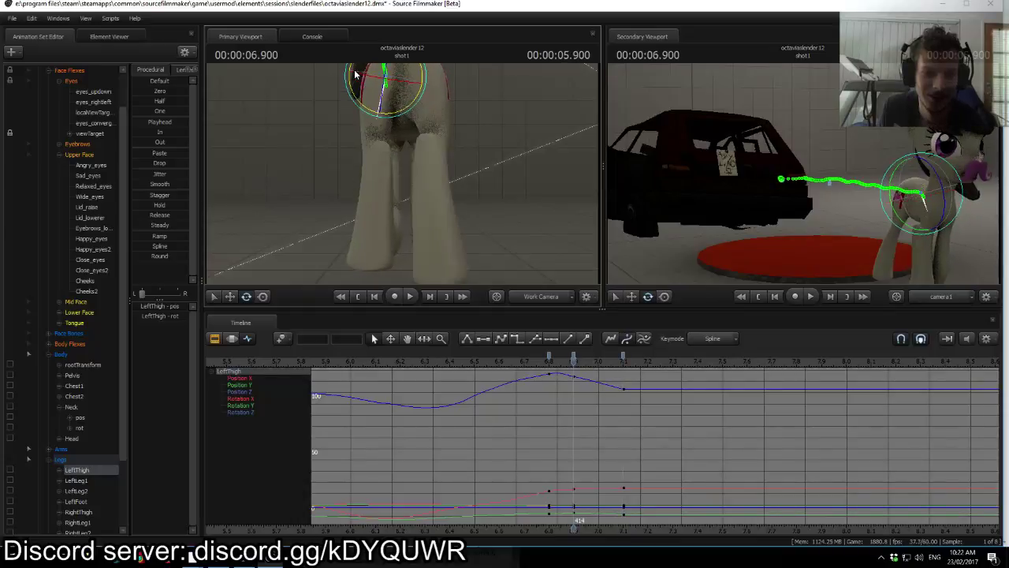
{"action": "key", "text": "Down"}
{"action": "key", "text": "Up"}
{"action": "key", "text": "Down"}
{"action": "key", "text": "Up"}
{"action": "key", "text": "Down"}
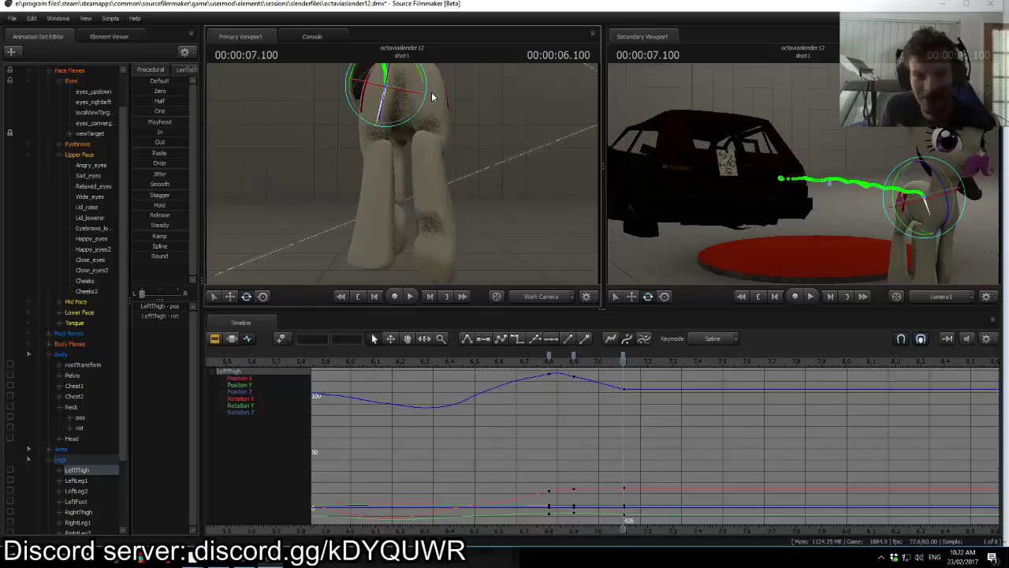
{"action": "key", "text": "Up"}
{"action": "key", "text": "Down"}
{"action": "key", "text": "Up"}
{"action": "key", "text": "Down"}
{"action": "key", "text": "Up"}
{"action": "key", "text": "Down"}
Step: Adjust the right hind leg from the side at 7.100 s, rotating RightLeg1 and RightLeg2 and comparing with 6.900 s
{"action": "left_click_drag", "start_coordinate": [464, 121], "coordinate": [395, 162]}
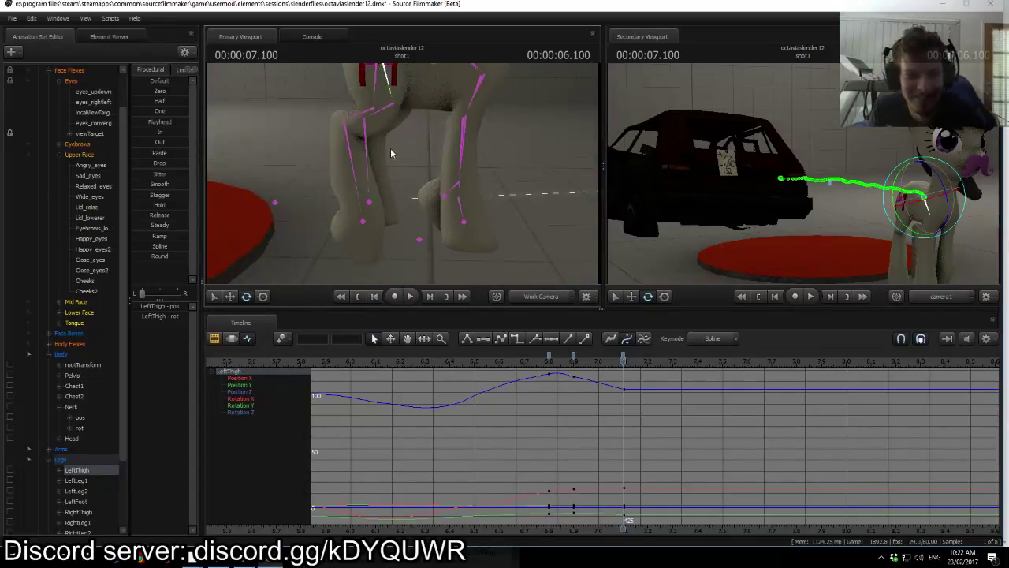
{"action": "left_click", "coordinate": [345, 144]}
{"action": "left_click", "coordinate": [363, 223]}
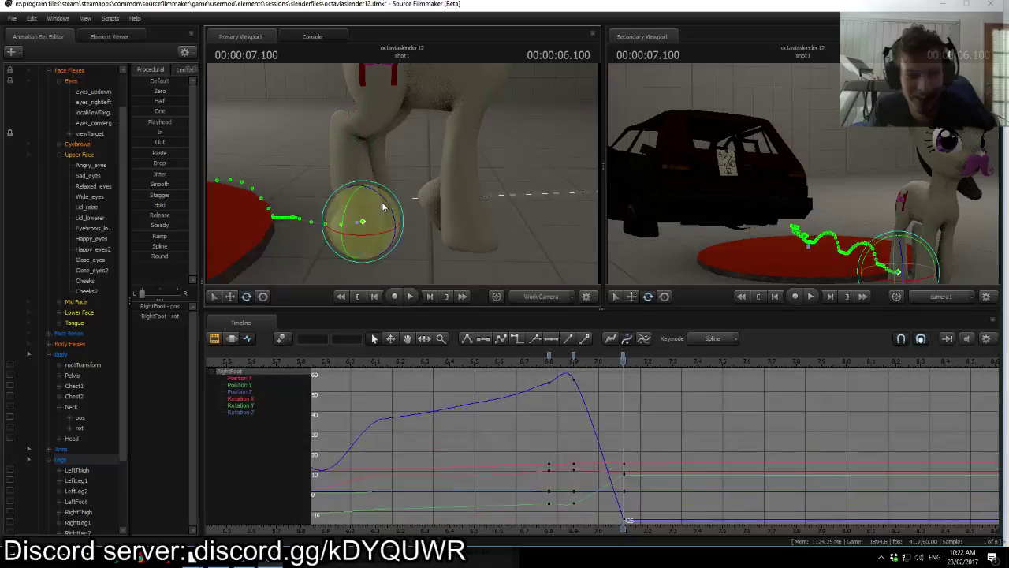
{"action": "left_click", "coordinate": [371, 106]}
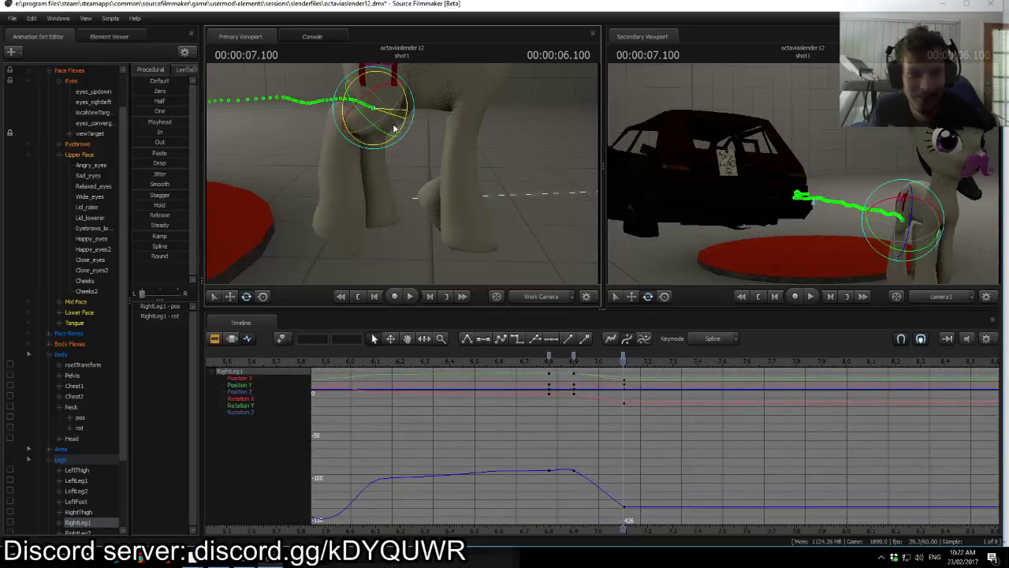
{"action": "left_click", "coordinate": [347, 144]}
{"action": "left_click_drag", "start_coordinate": [373, 132], "coordinate": [379, 126]}
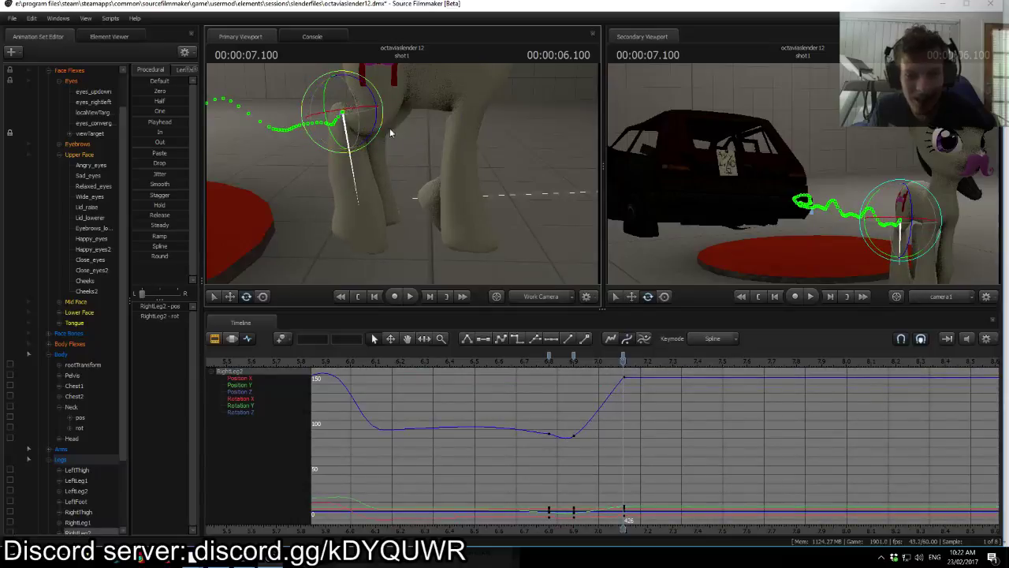
{"action": "key", "text": "Up"}
{"action": "key", "text": "Down"}
{"action": "key", "text": "Up"}
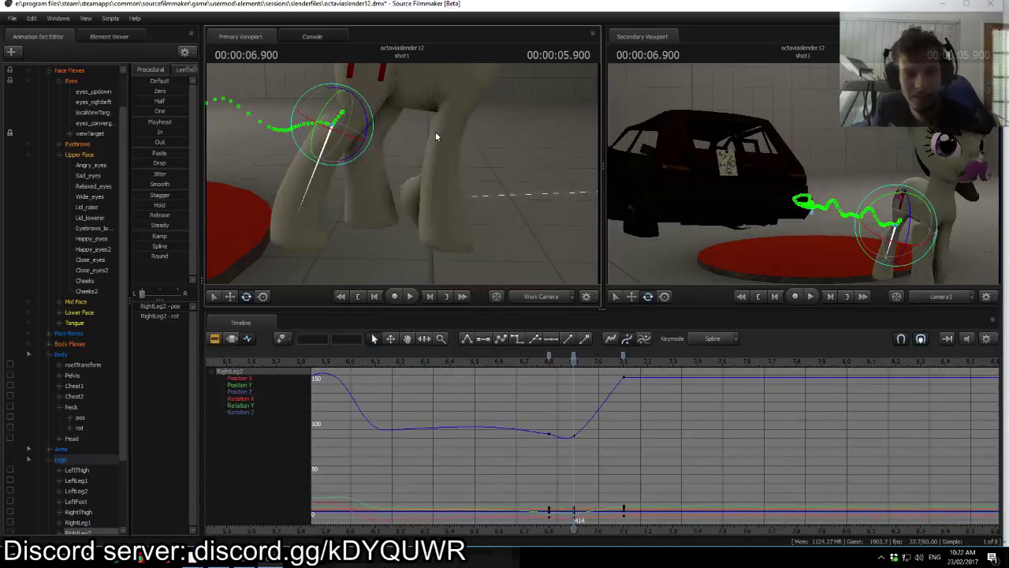
{"action": "key", "text": "Up"}
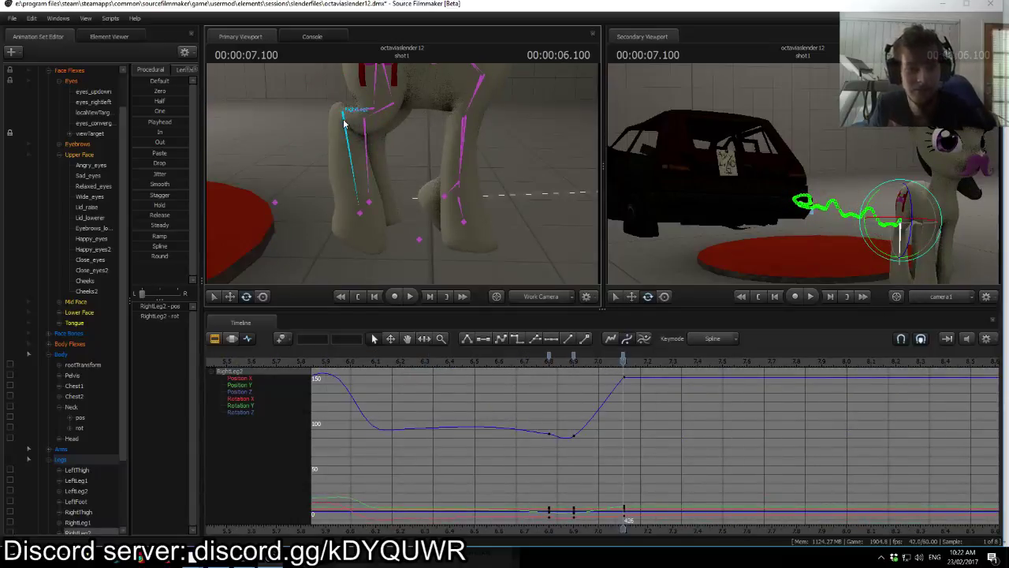
Step: Rotate RightThigh at 7.100 s to swing the right hind leg slightly backward
{"action": "left_click", "coordinate": [375, 101]}
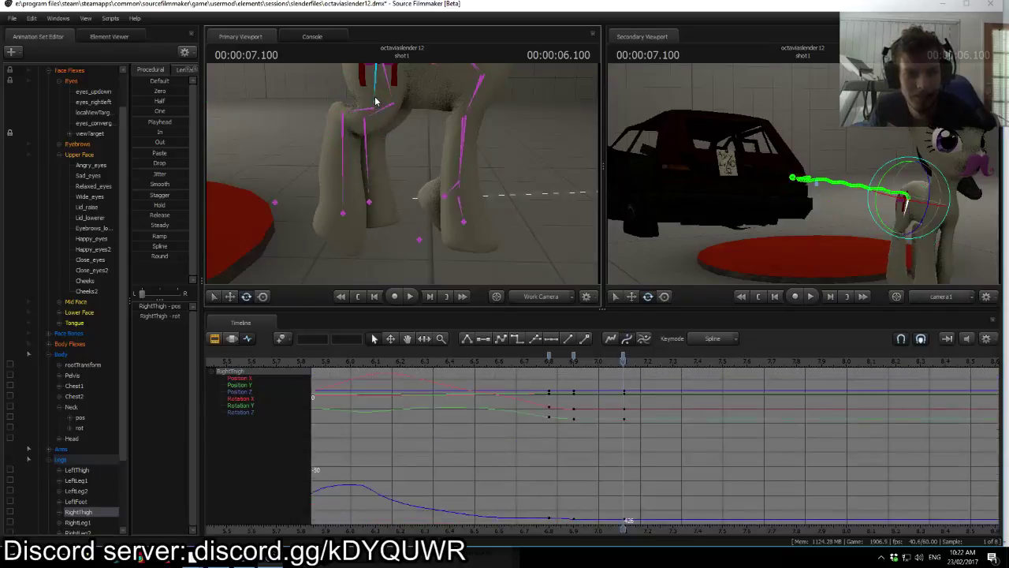
{"action": "left_click_drag", "start_coordinate": [384, 96], "coordinate": [386, 98]}
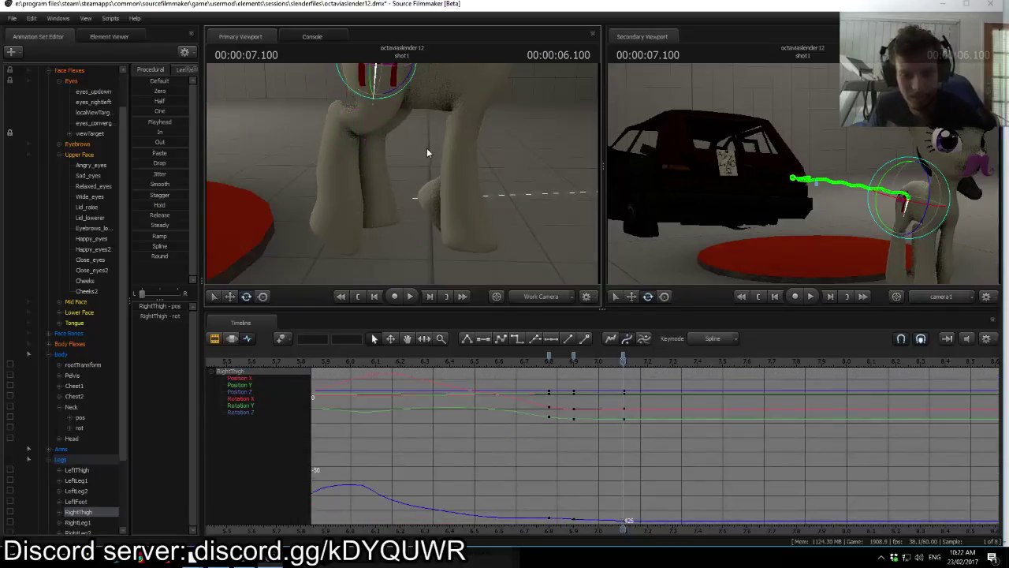
{"action": "left_click_drag", "start_coordinate": [395, 96], "coordinate": [390, 95]}
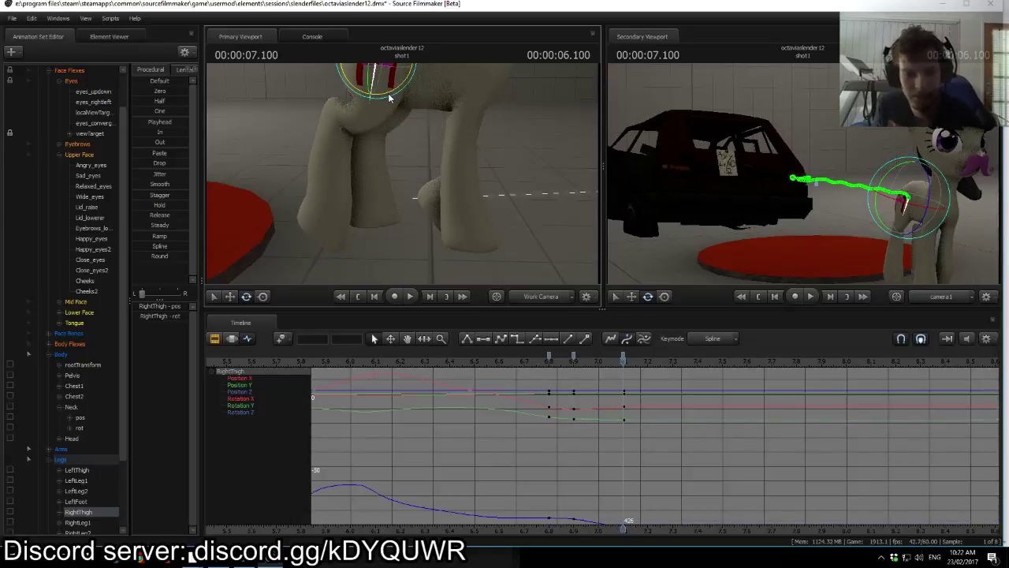
Step: Step through the 6.800 s, 6.900 s and 7.100 s keyframes to examine the leg motion from the side
{"action": "key", "text": "Up"}
{"action": "key", "text": "Up"}
{"action": "key", "text": "Up"}
{"action": "key", "text": "Up"}
{"action": "key", "text": "Down"}
{"action": "key", "text": "Down"}
{"action": "key", "text": "Down"}
{"action": "key", "text": "Up"}
{"action": "key", "text": "Down"}
{"action": "key", "text": "Left"}
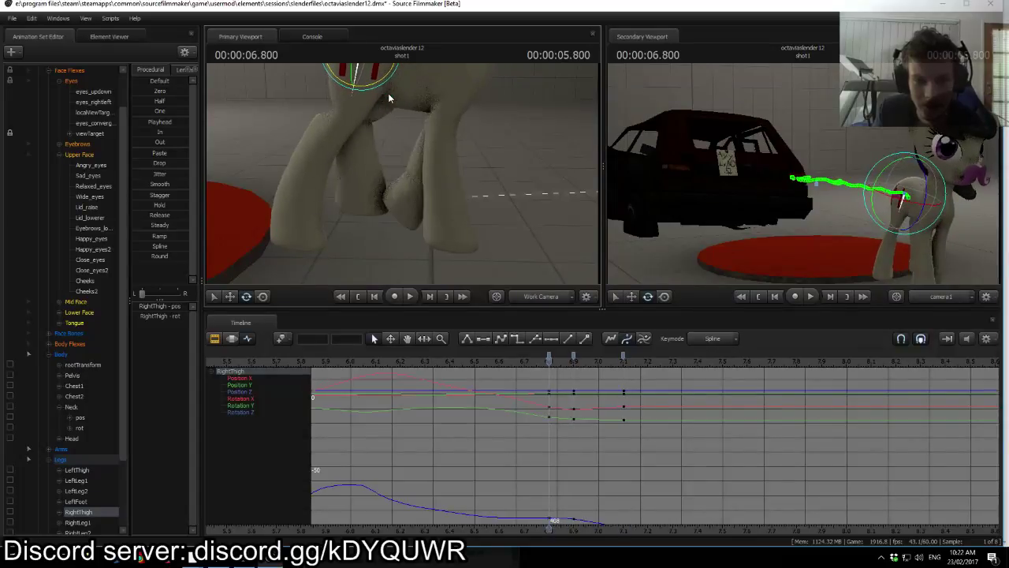
{"action": "key", "text": "Right"}
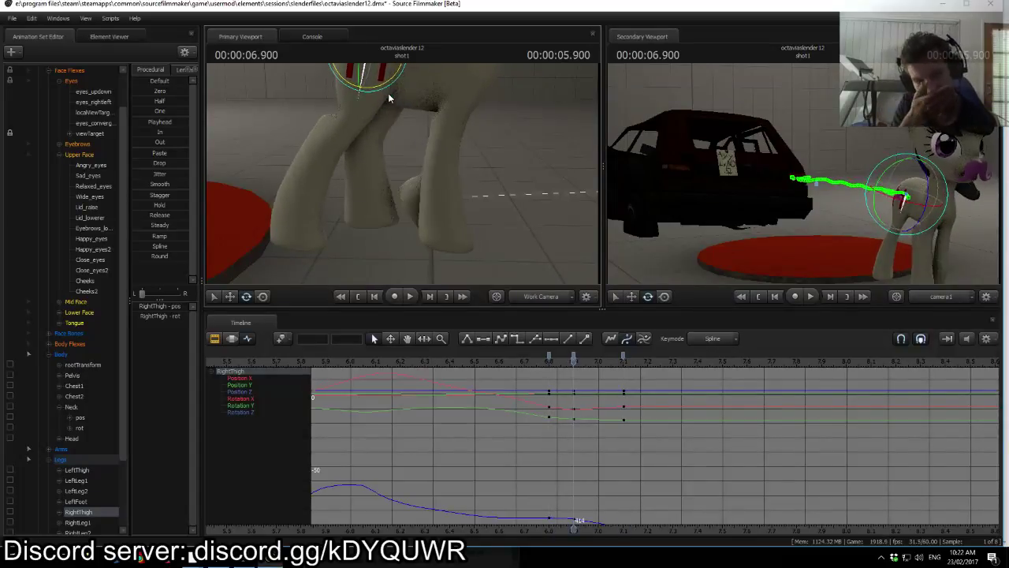
{"action": "key", "text": "Left"}
{"action": "key", "text": "Right"}
Step: Rotate RightShoulder slightly at 6.900 s and return the playhead to 7.100 s
{"action": "left_click", "coordinate": [467, 89]}
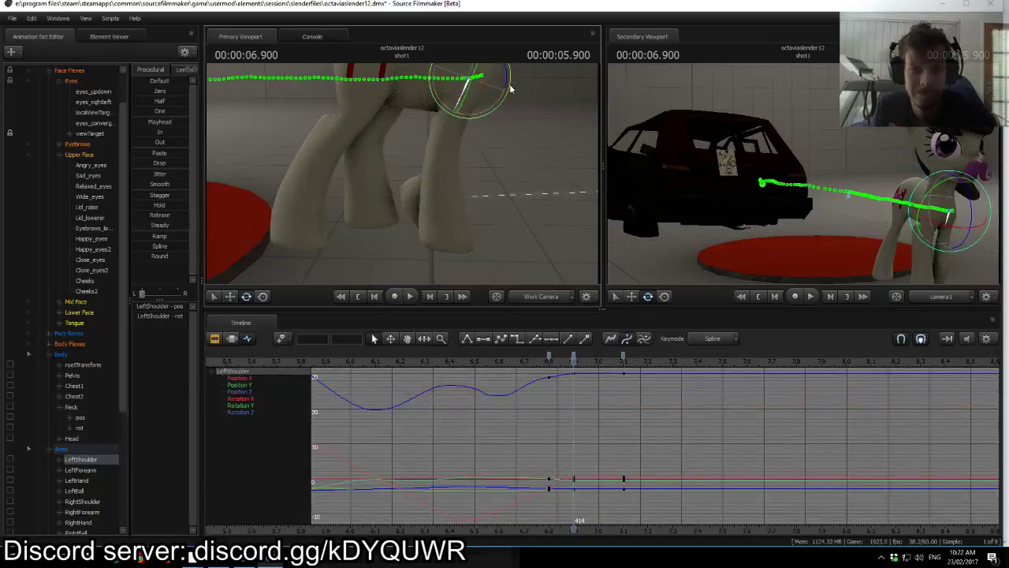
{"action": "left_click", "coordinate": [476, 84]}
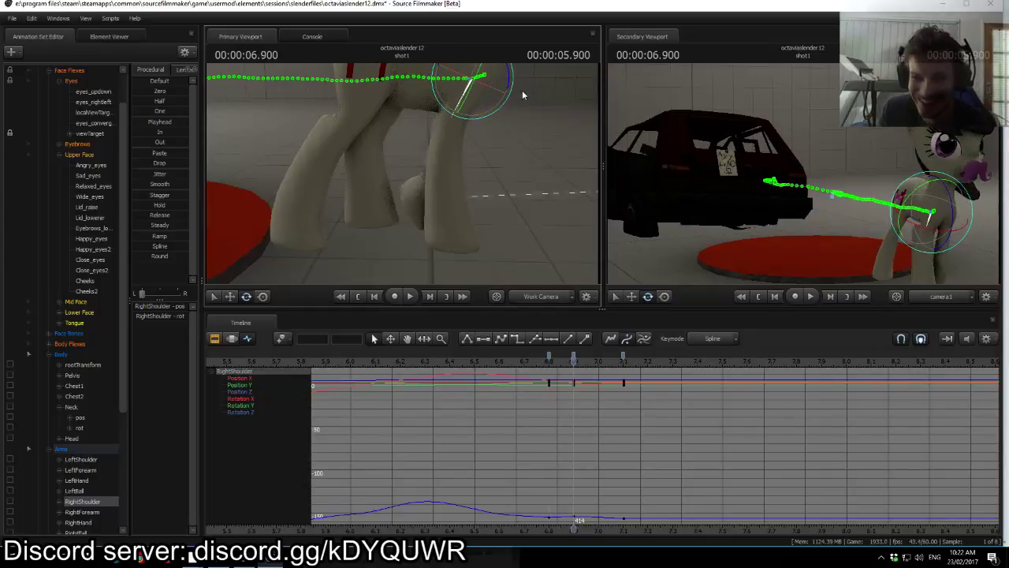
{"action": "left_click_drag", "start_coordinate": [602, 359], "coordinate": [623, 364]}
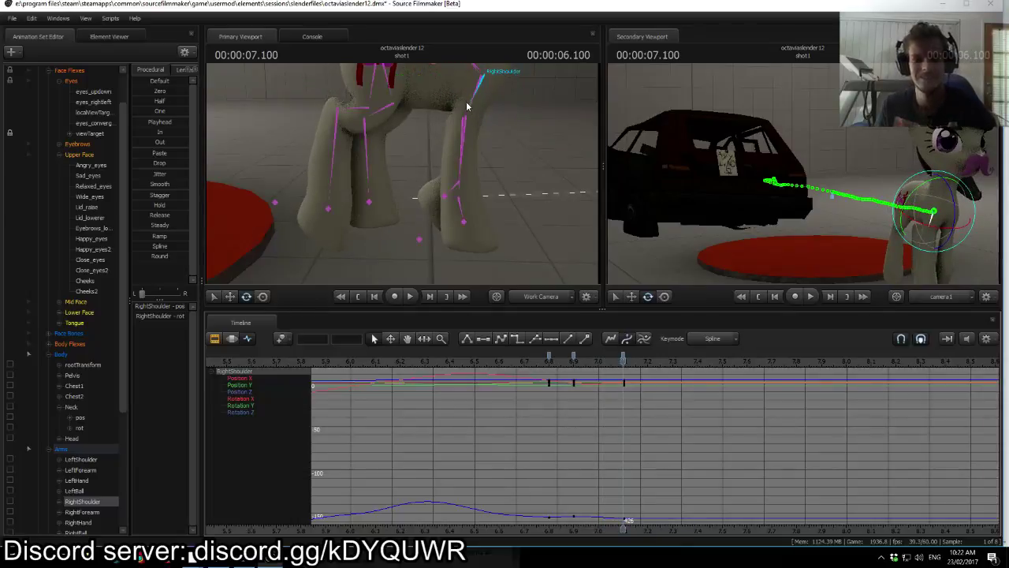
Step: Rotate the left front leg's upper bones at 7.100 s to bring the leg forward, working from the pony's left side
{"action": "left_click_drag", "start_coordinate": [472, 104], "coordinate": [295, 164]}
{"action": "left_click", "coordinate": [295, 163], "text": "ctrl"}
{"action": "left_click_drag", "start_coordinate": [371, 164], "coordinate": [423, 167]}
{"action": "left_click", "coordinate": [411, 151], "text": "ctrl"}
{"action": "left_click_drag", "start_coordinate": [399, 110], "coordinate": [442, 121]}
{"action": "left_click", "coordinate": [405, 126], "text": "ctrl"}
{"action": "left_click_drag", "start_coordinate": [378, 77], "coordinate": [358, 91]}
Step: Refine the raised left front leg's bend at 7.100 s by adjusting LeftBall, LeftForearm and LeftHand
{"action": "left_click", "coordinate": [376, 184]}
{"action": "left_click_drag", "start_coordinate": [359, 150], "coordinate": [339, 181]}
{"action": "left_click", "coordinate": [376, 202], "text": "ctrl"}
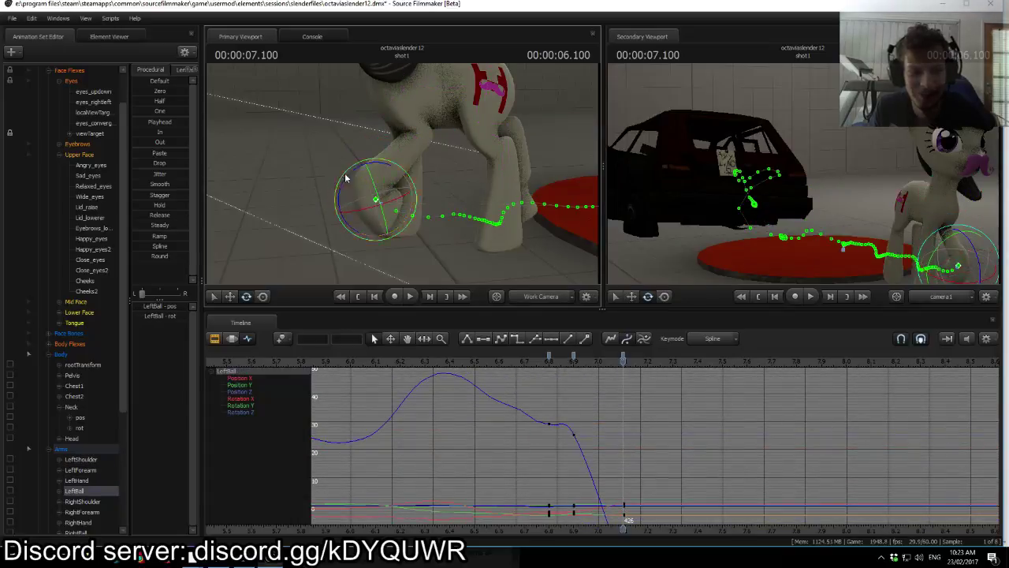
{"action": "left_click", "coordinate": [392, 155]}
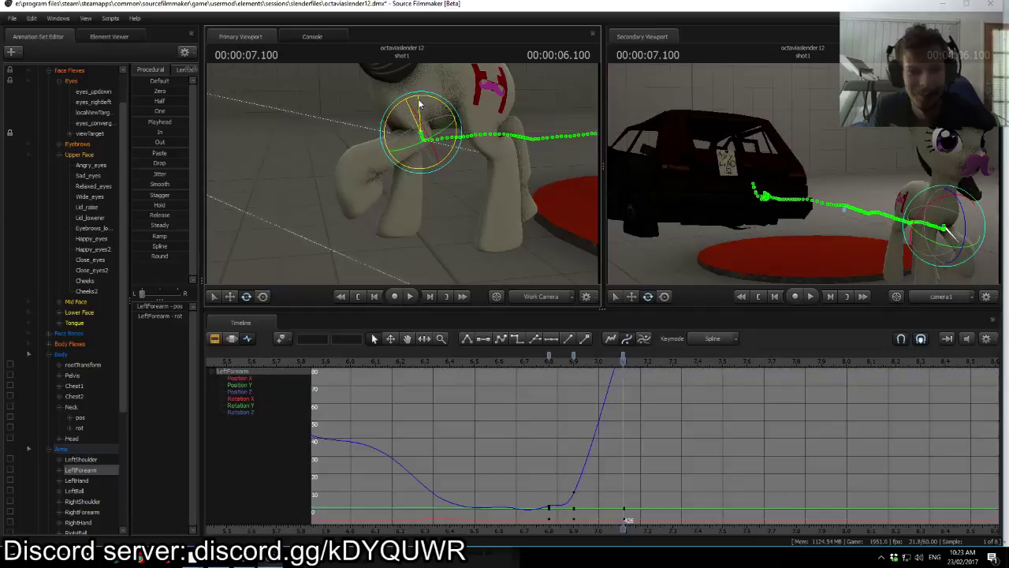
{"action": "left_click", "coordinate": [366, 175]}
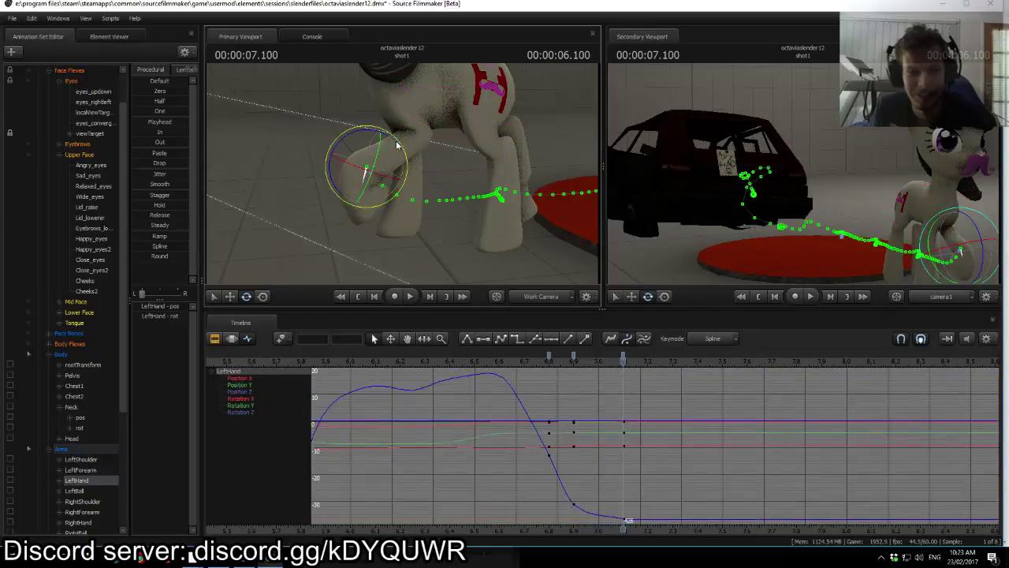
Step: Select LeftShoulder, LeftForearm, LeftHand and LeftBall together and show their curves back to the shot's early keyframes
{"action": "key", "text": "w"}
{"action": "mouse_move", "coordinate": [451, 142]}
{"action": "left_mouse_down"}
{"action": "mouse_move", "coordinate": [447, 175]}
{"action": "mouse_move", "coordinate": [453, 142]}
{"action": "left_mouse_up"}
{"action": "key", "text": "a"}
{"action": "left_click_drag", "start_coordinate": [519, 184], "coordinate": [588, 173]}
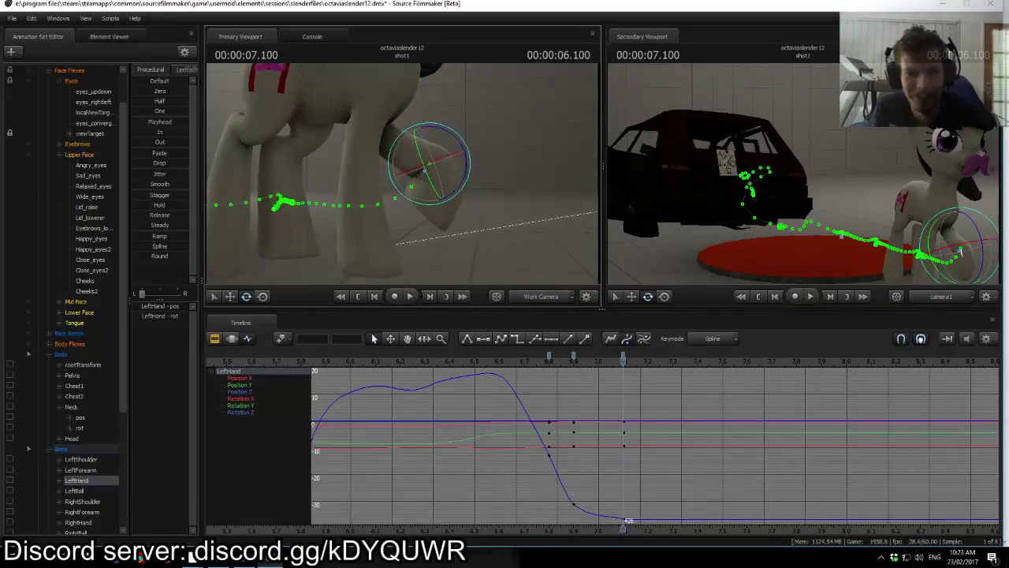
{"action": "left_click", "coordinate": [382, 110], "text": "ctrl"}
{"action": "left_click", "coordinate": [398, 148], "text": "ctrl+shift"}
{"action": "left_click", "coordinate": [433, 185], "text": "ctrl"}
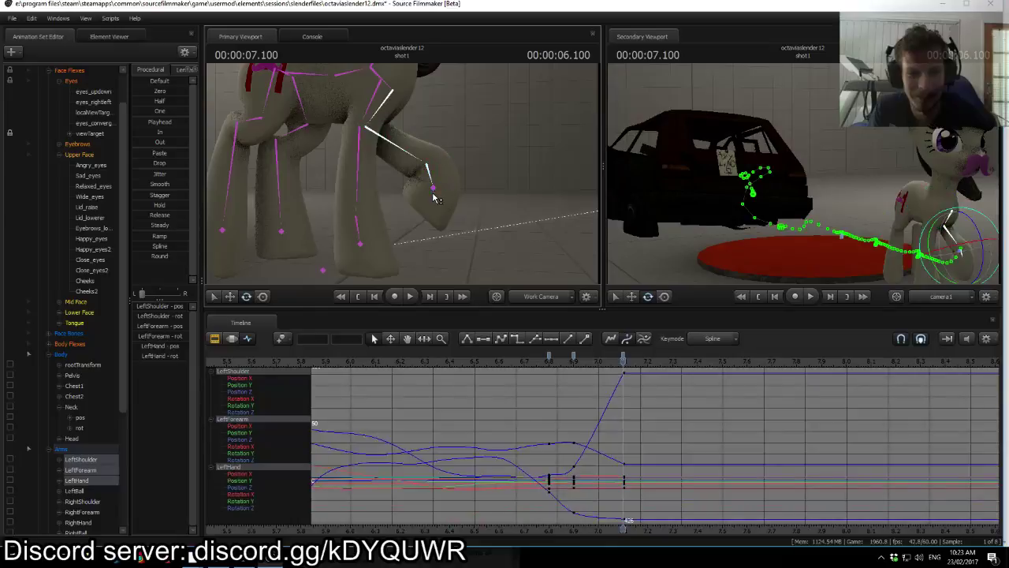
{"action": "left_click", "coordinate": [440, 194], "text": "ctrl"}
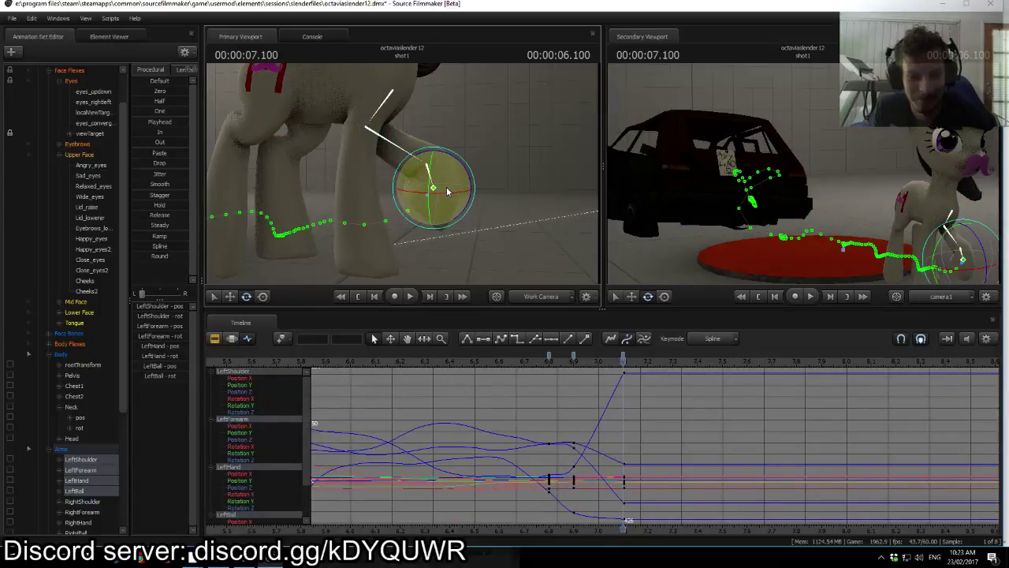
{"action": "scroll", "coordinate": [529, 447], "scroll_direction": "down", "scroll_amount": 8}
{"action": "scroll", "coordinate": [529, 437], "scroll_direction": "up", "scroll_amount": 2}
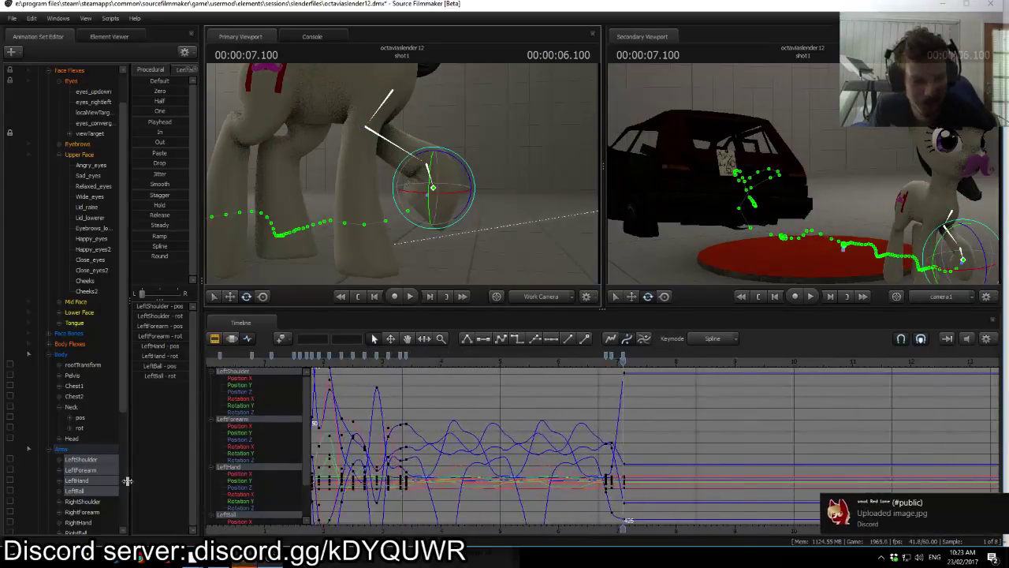
Step: Copy LeftBall's position keyframe at frame 174 and paste it at 7.100 s
{"action": "left_click", "coordinate": [69, 492]}
{"action": "left_click", "coordinate": [81, 502]}
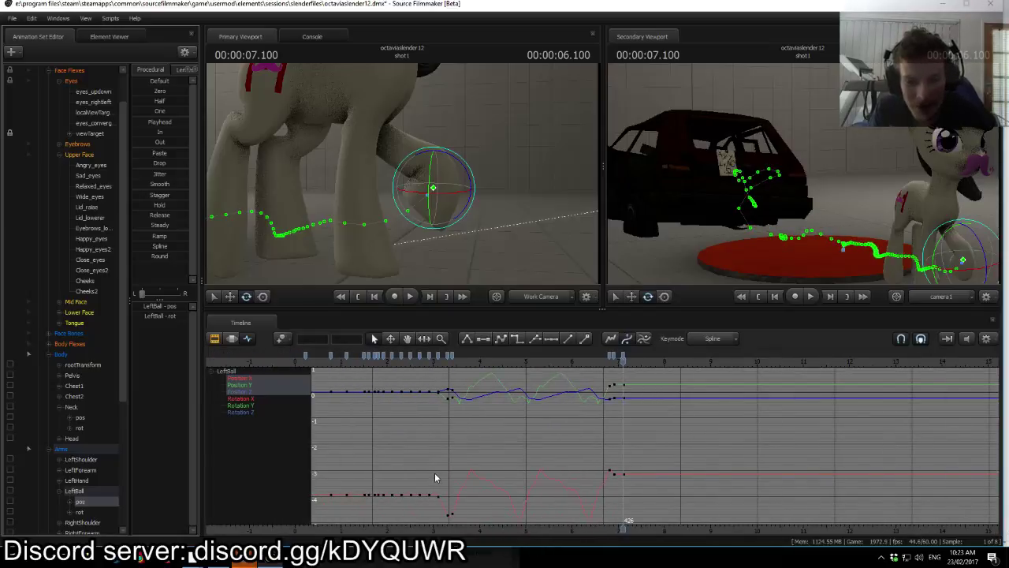
{"action": "left_click", "coordinate": [430, 357]}
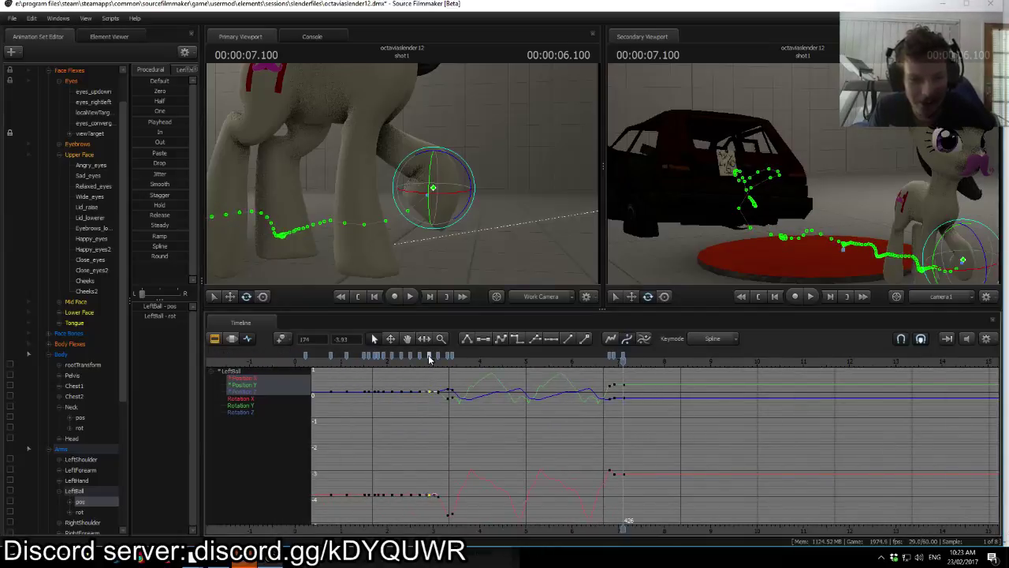
{"action": "key", "text": "ctrl+v"}
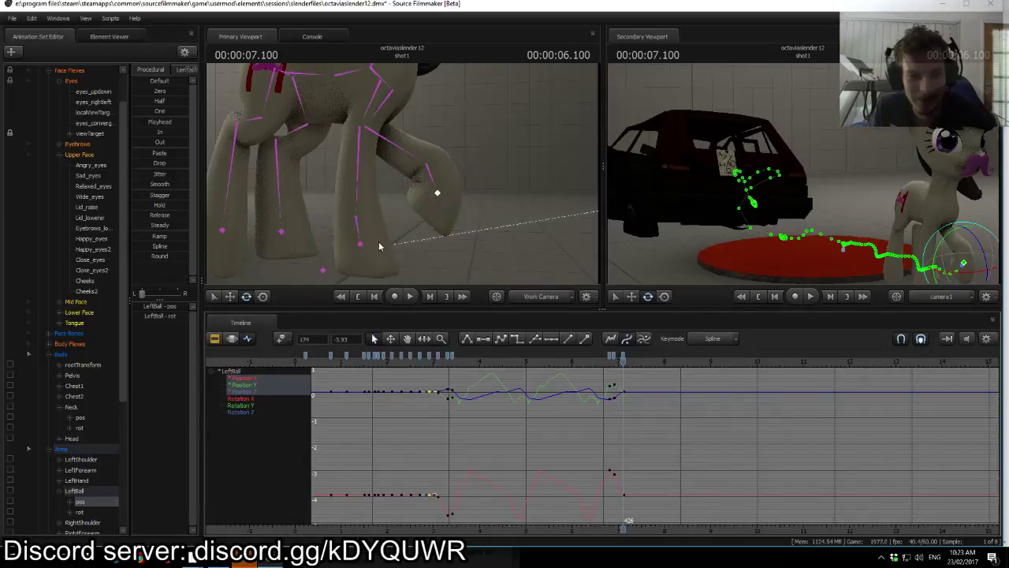
Step: Select the forearm, hand and ball bones of both front legs together
{"action": "left_click", "coordinate": [361, 244], "text": "ctrl"}
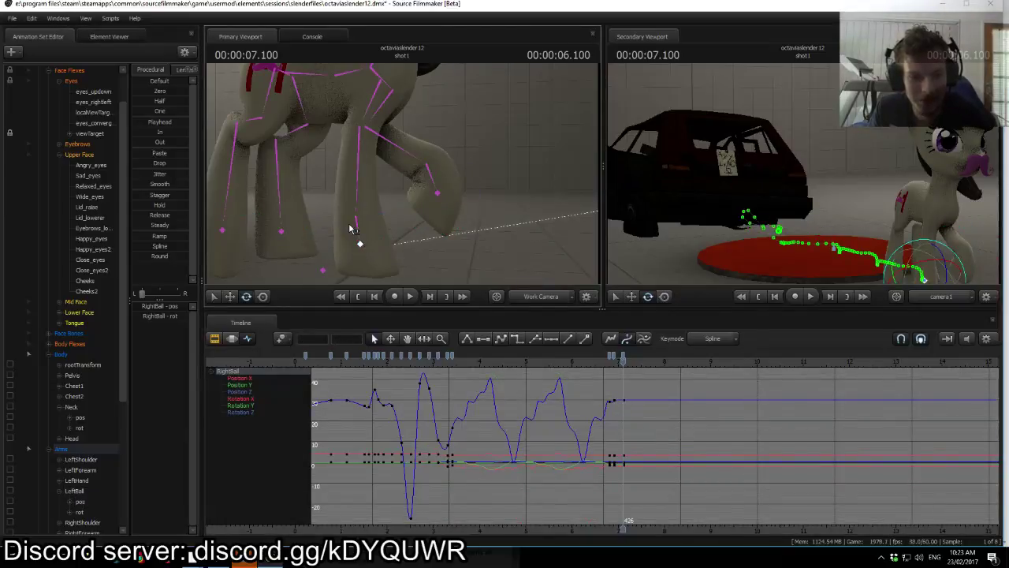
{"action": "left_click", "coordinate": [356, 226], "text": "ctrl+shift"}
{"action": "left_click", "coordinate": [358, 188], "text": "ctrl+shift"}
{"action": "left_click", "coordinate": [404, 151], "text": "ctrl+shift"}
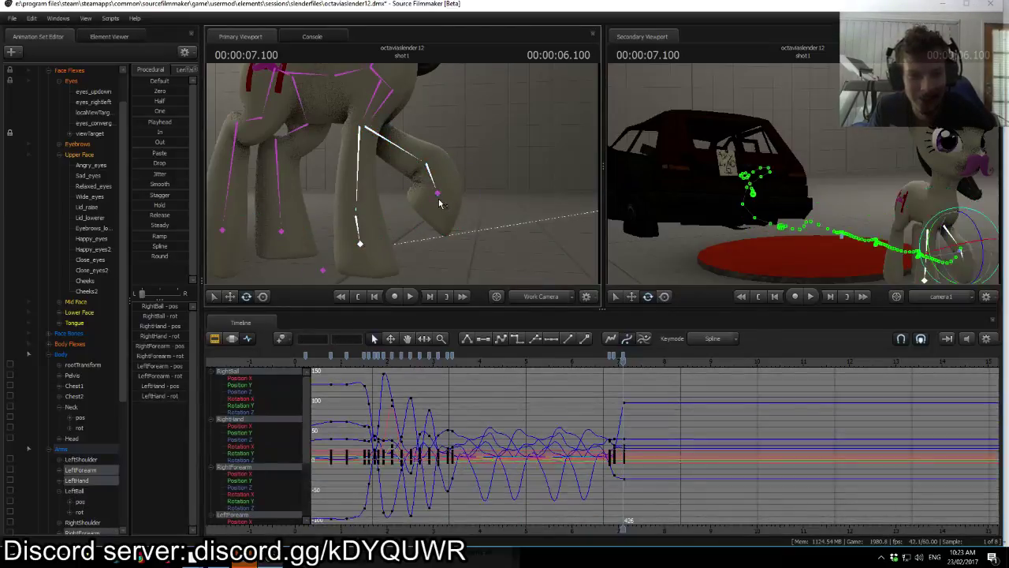
{"action": "left_click", "coordinate": [437, 193], "text": "ctrl"}
Step: Expand the forearm, hand and ball controls of both front legs and select only their pos channels
{"action": "scroll", "coordinate": [67, 508], "scroll_direction": "down", "scroll_amount": 1}
{"action": "scroll", "coordinate": [68, 508], "scroll_direction": "down", "scroll_amount": 5}
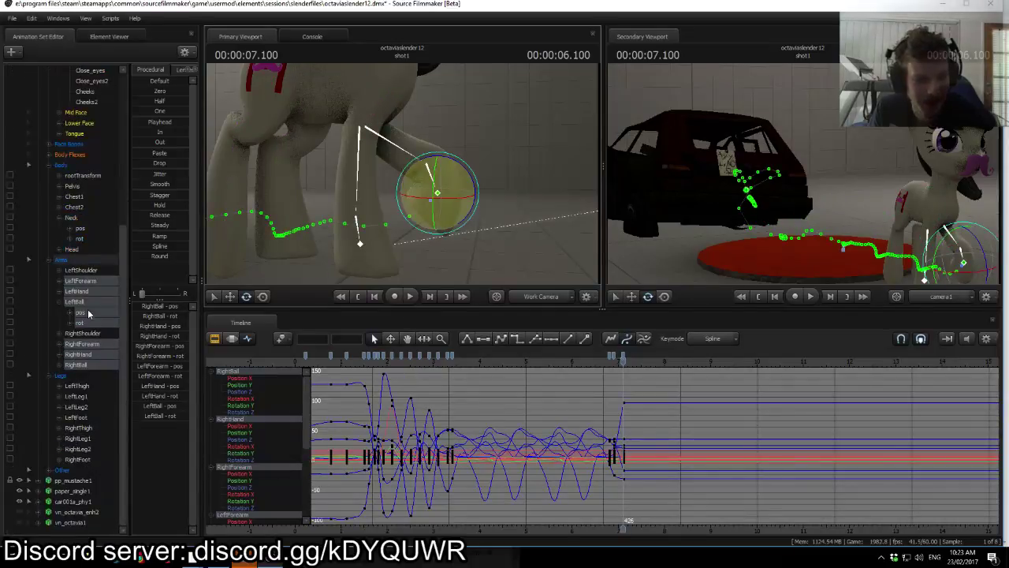
{"action": "left_click", "coordinate": [59, 365]}
{"action": "left_click", "coordinate": [59, 354]}
{"action": "left_click", "coordinate": [59, 343]}
{"action": "left_click", "coordinate": [59, 291]}
{"action": "left_click", "coordinate": [59, 281]}
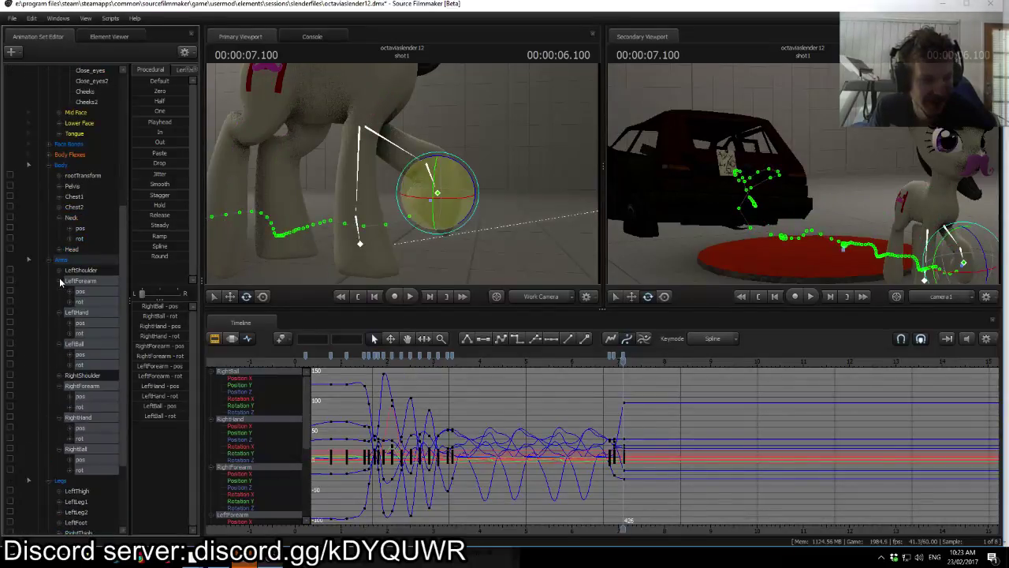
{"action": "left_click", "coordinate": [82, 292]}
{"action": "left_click", "coordinate": [82, 323], "text": "ctrl"}
{"action": "left_click", "coordinate": [77, 355], "text": "ctrl"}
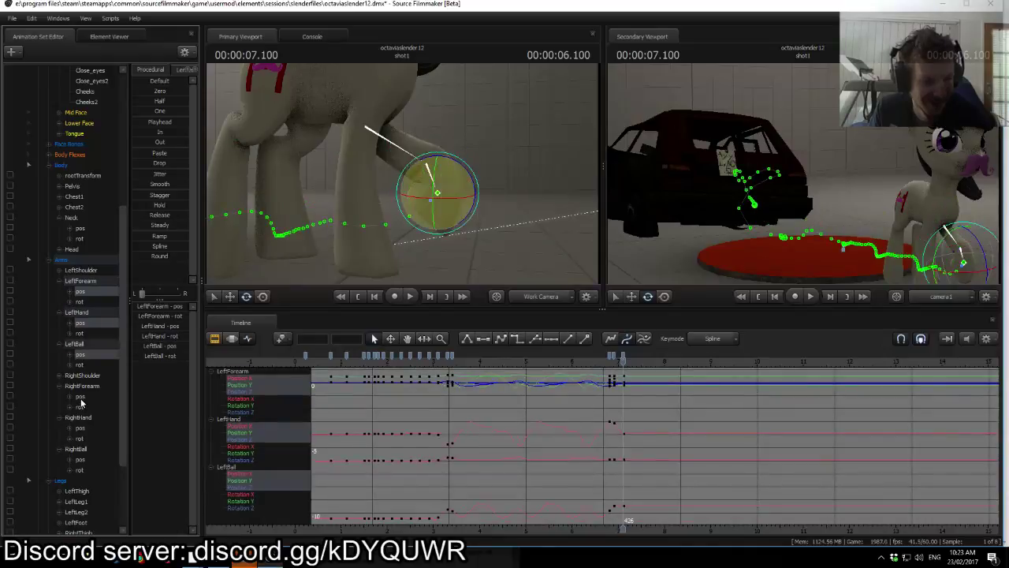
{"action": "left_click", "coordinate": [81, 397], "text": "ctrl"}
{"action": "left_click", "coordinate": [81, 427], "text": "ctrl"}
{"action": "left_click", "coordinate": [80, 459], "text": "ctrl"}
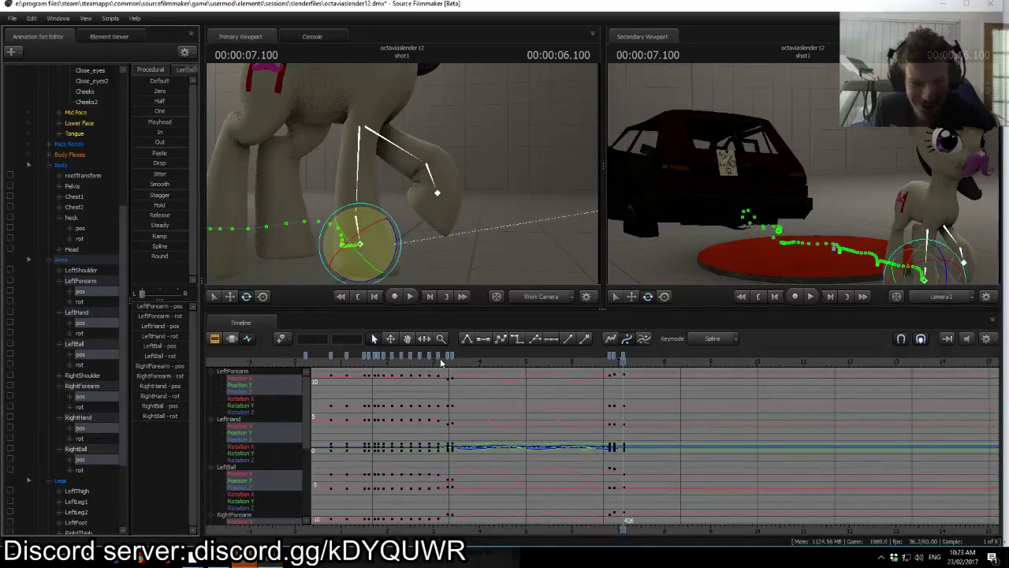
Step: Copy the position keyframes at frame 174 for both front legs' forearm, hand and ball bones and paste them at 7.100 s
{"action": "left_click", "coordinate": [438, 360]}
{"action": "left_click", "coordinate": [430, 358]}
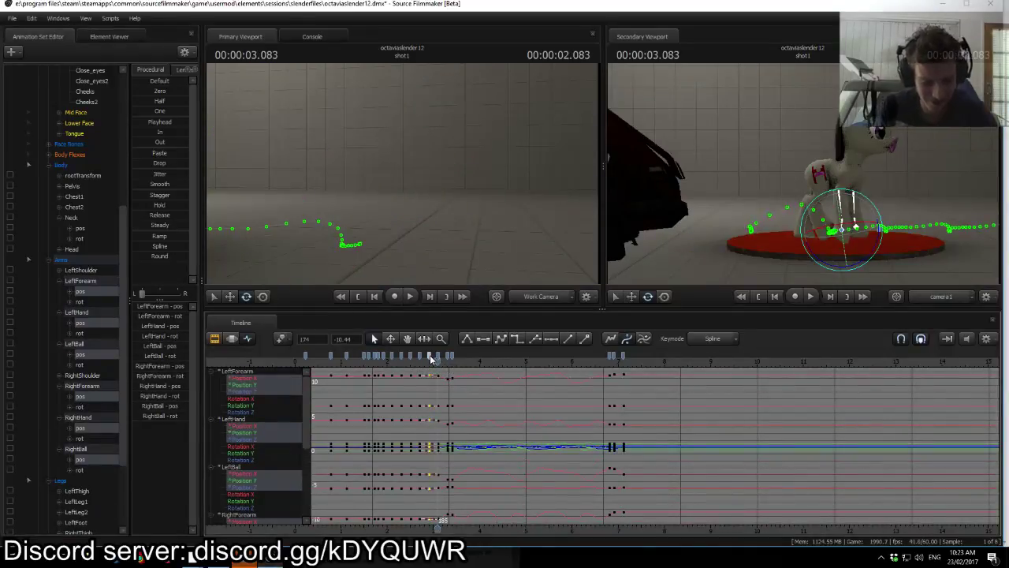
{"action": "key", "text": "Right"}
{"action": "key", "text": "Up"}
{"action": "key", "text": "Up"}
{"action": "key", "text": "Up"}
{"action": "key", "text": "Up"}
{"action": "key", "text": "Up"}
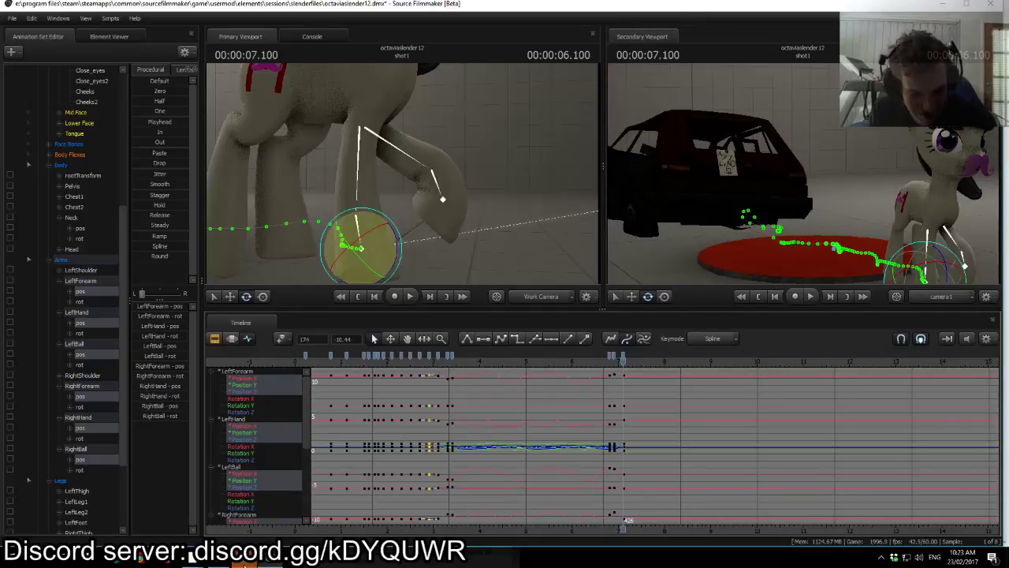
Step: Open the system volume mixer and lower Chrome's volume
{"action": "mouse_move", "coordinate": [193, 558]}
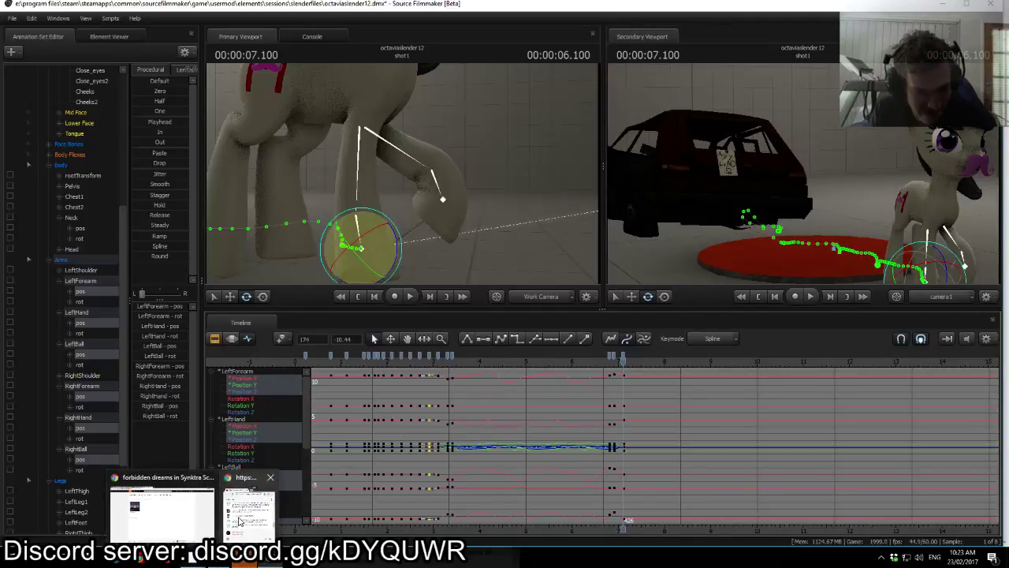
{"action": "left_click", "coordinate": [246, 514]}
{"action": "right_click", "coordinate": [919, 557]}
{"action": "left_click", "coordinate": [919, 500]}
{"action": "left_click_drag", "start_coordinate": [848, 530], "coordinate": [977, 530]}
{"action": "left_click_drag", "start_coordinate": [906, 440], "coordinate": [912, 473]}
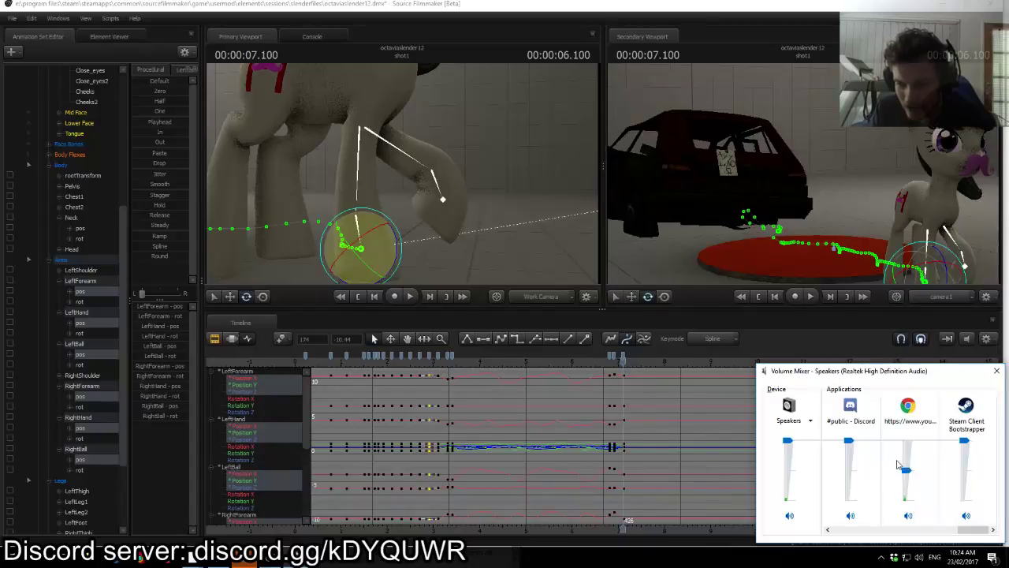
Step: Switch to Discord, bring up the YouTube live chat window over it and read through the recent messages
{"action": "left_click", "coordinate": [254, 563]}
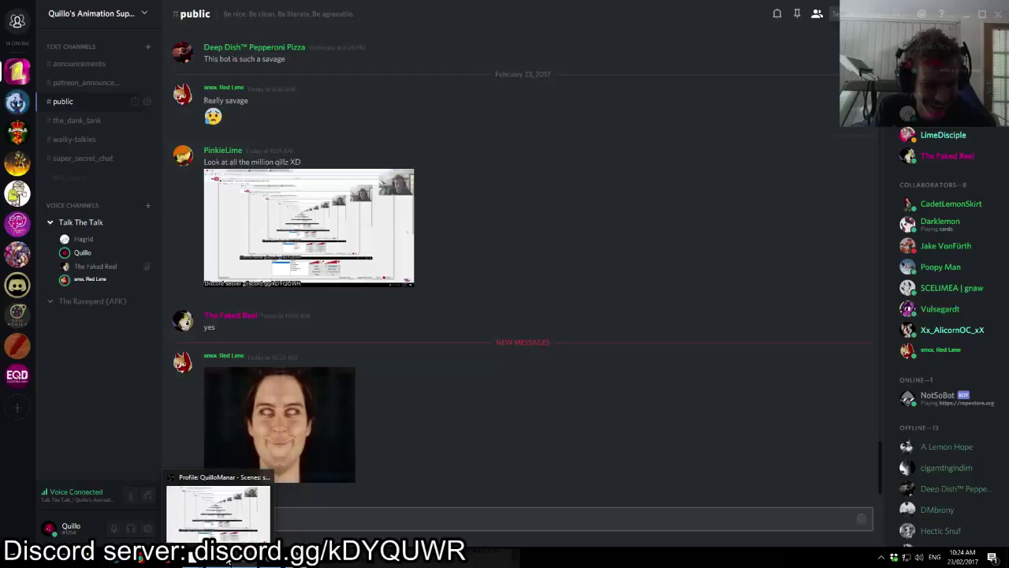
{"action": "mouse_move", "coordinate": [192, 558]}
{"action": "left_click", "coordinate": [250, 511]}
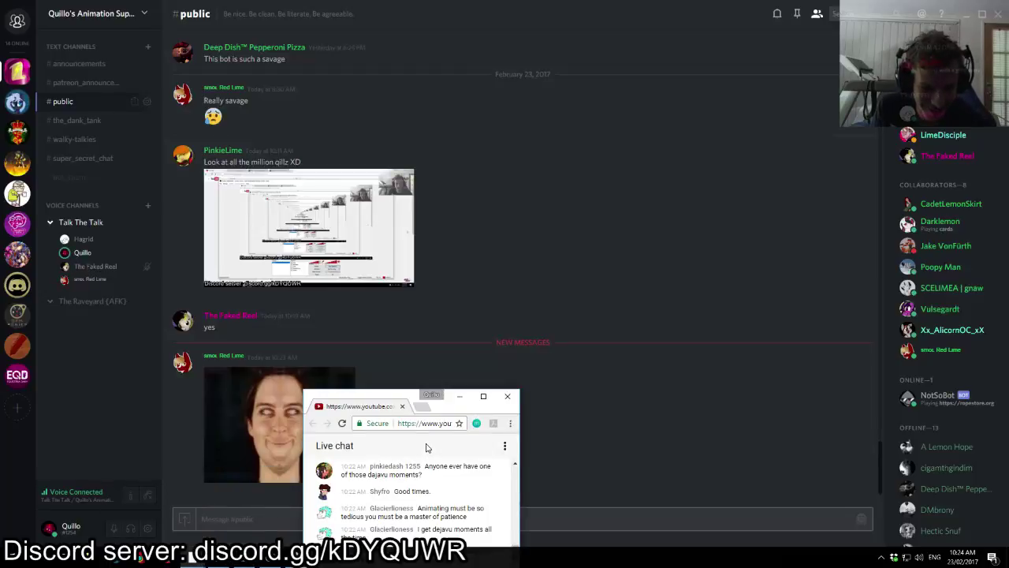
{"action": "scroll", "coordinate": [430, 500], "scroll_direction": "up", "scroll_amount": 1}
{"action": "left_click_drag", "start_coordinate": [401, 405], "coordinate": [405, 267]}
{"action": "scroll", "coordinate": [451, 390], "scroll_direction": "up", "scroll_amount": 1}
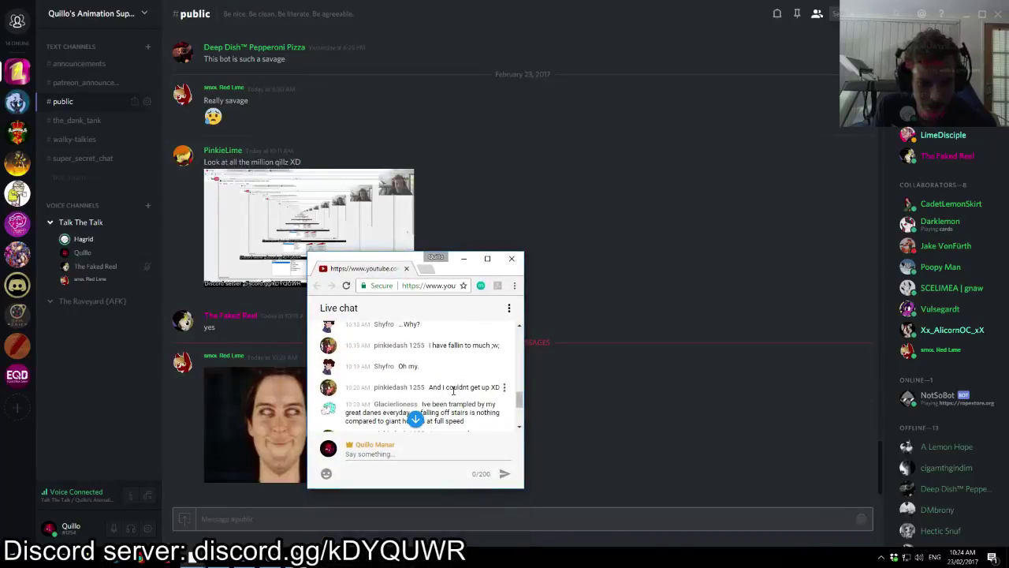
{"action": "scroll", "coordinate": [483, 356], "scroll_direction": "down", "scroll_amount": 1}
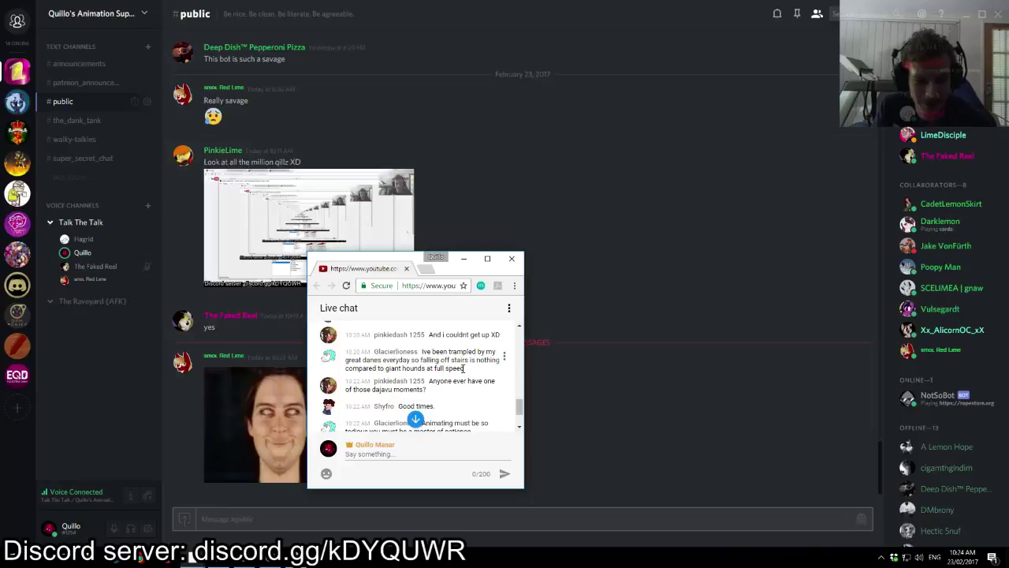
{"action": "scroll", "coordinate": [483, 369], "scroll_direction": "down", "scroll_amount": 1}
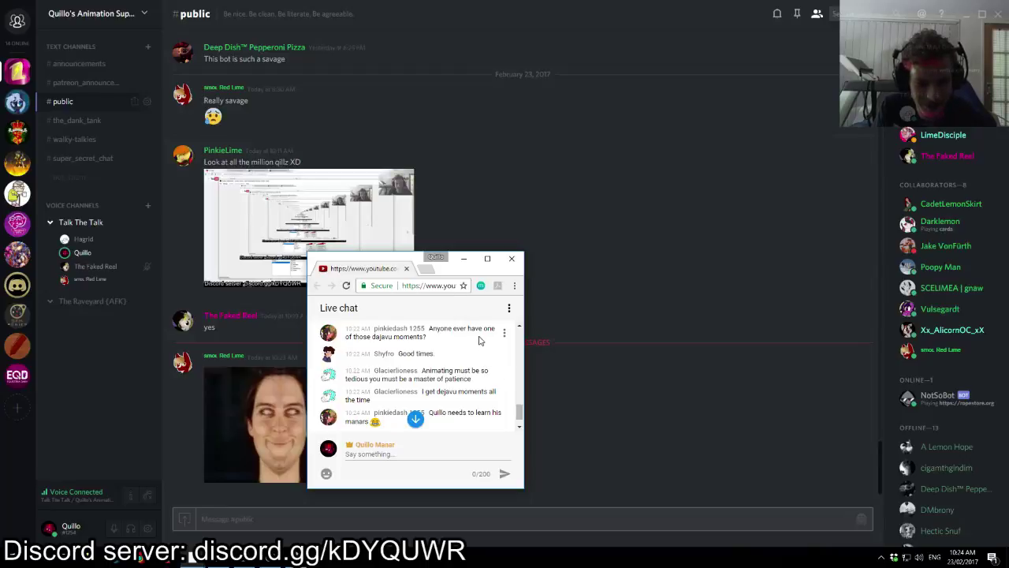
{"action": "scroll", "coordinate": [481, 340], "scroll_direction": "down", "scroll_amount": 1}
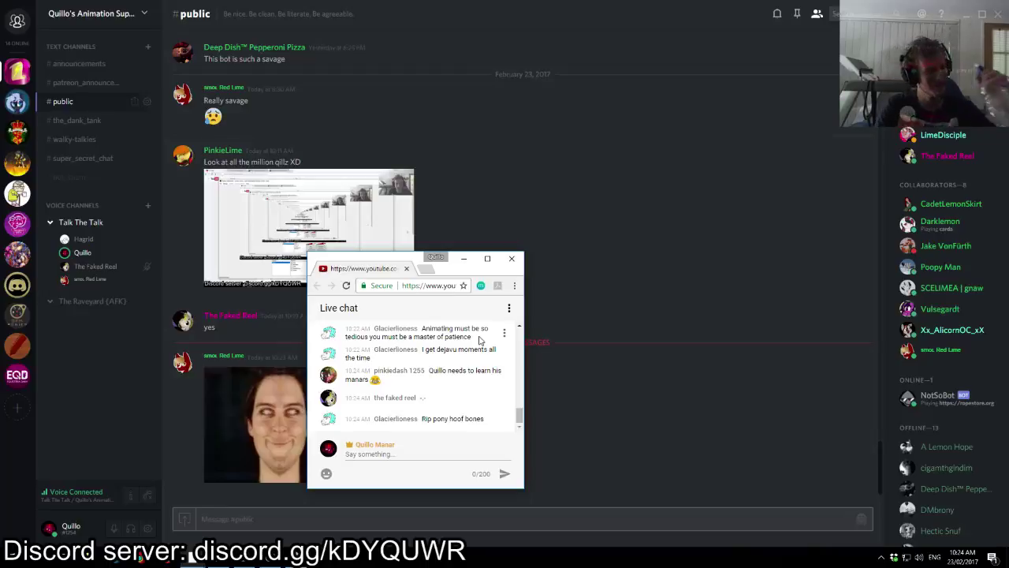
Step: Send the message "Ha-" in the YouTube live chat
{"action": "left_click", "coordinate": [385, 454]}
{"action": "type", "text": "Ha"}
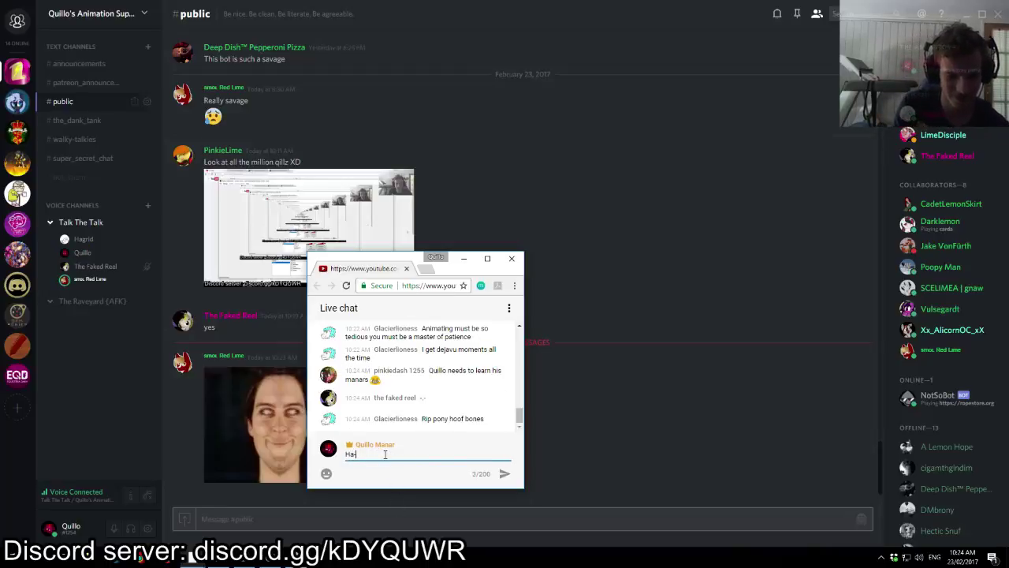
{"action": "type", "text": "-"}
{"action": "key", "text": "Return"}
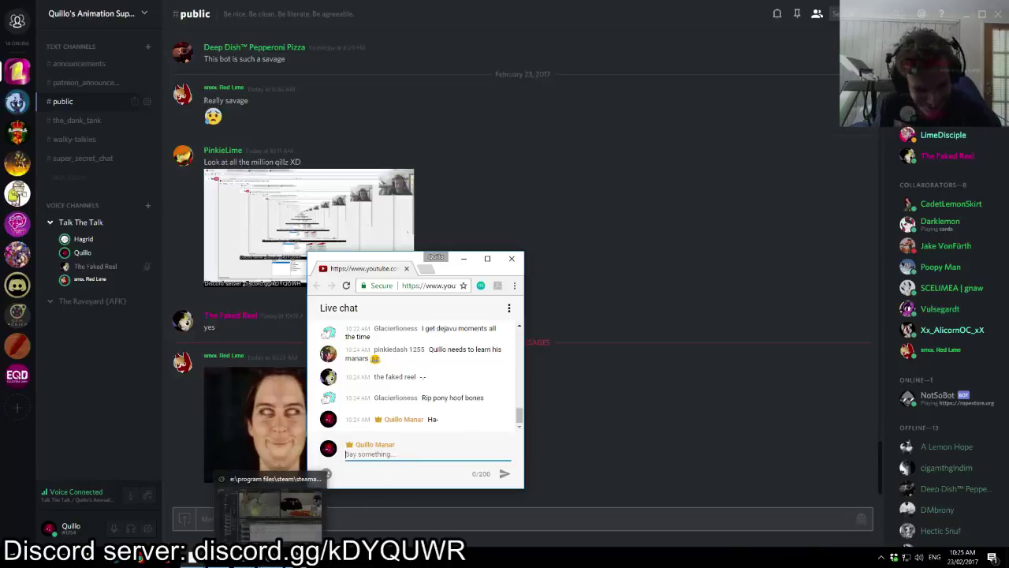
Step: Switch to Source Filmmaker and play the animation from about 3 s to review the walk and stop
{"action": "left_click", "coordinate": [266, 519]}
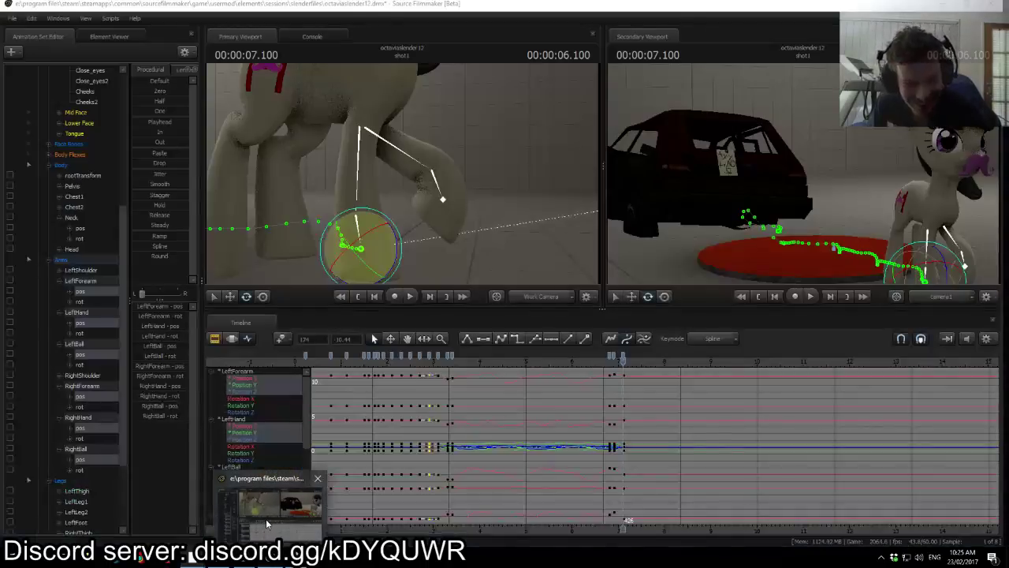
{"action": "left_click", "coordinate": [429, 359]}
{"action": "key", "text": "space"}
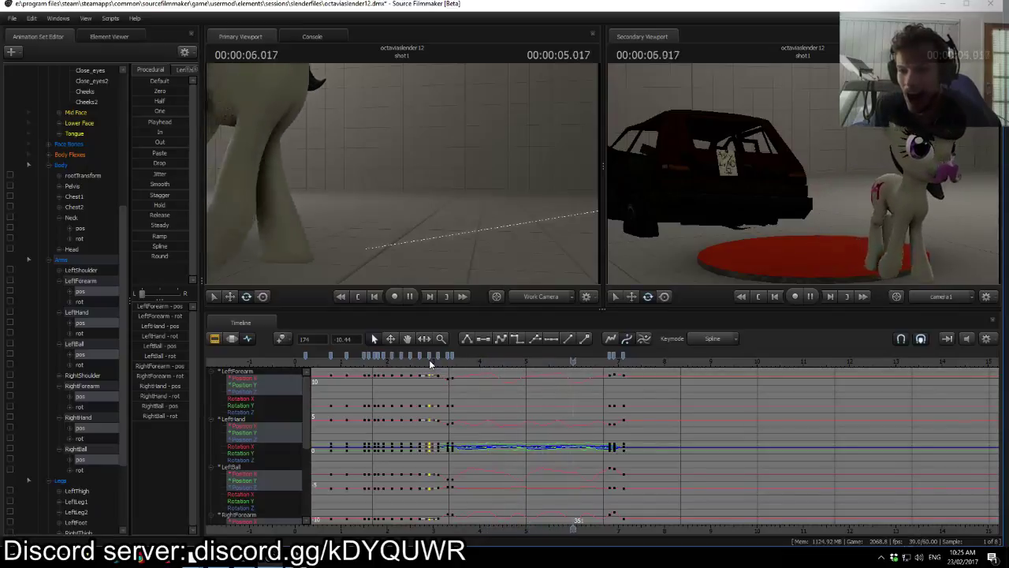
Step: Switch to the YouTube live chat window and send a run of short "Ha-" and "ha-" messages
{"action": "key", "text": "alt+Tab"}
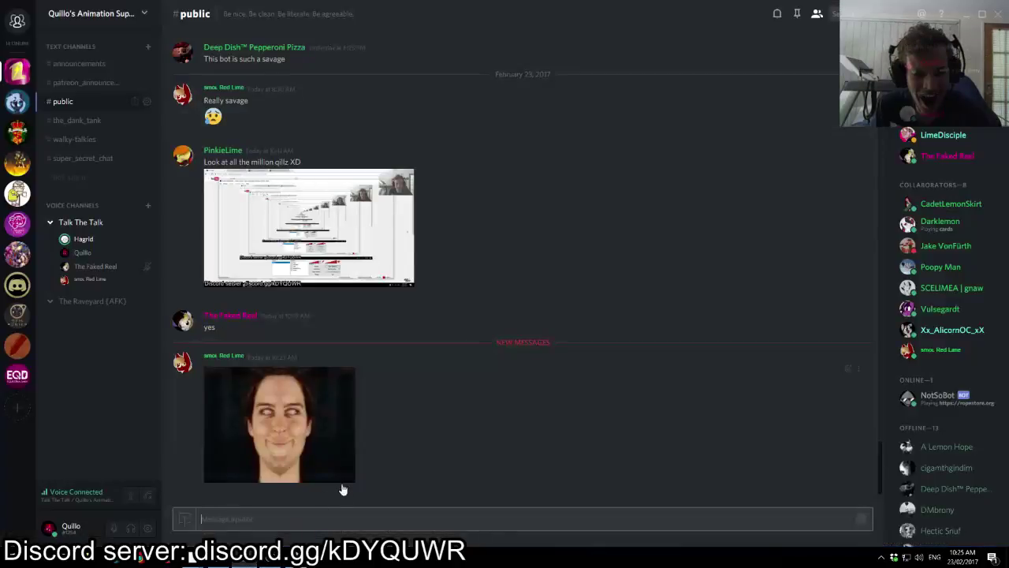
{"action": "mouse_move", "coordinate": [236, 561]}
{"action": "left_click", "coordinate": [248, 492]}
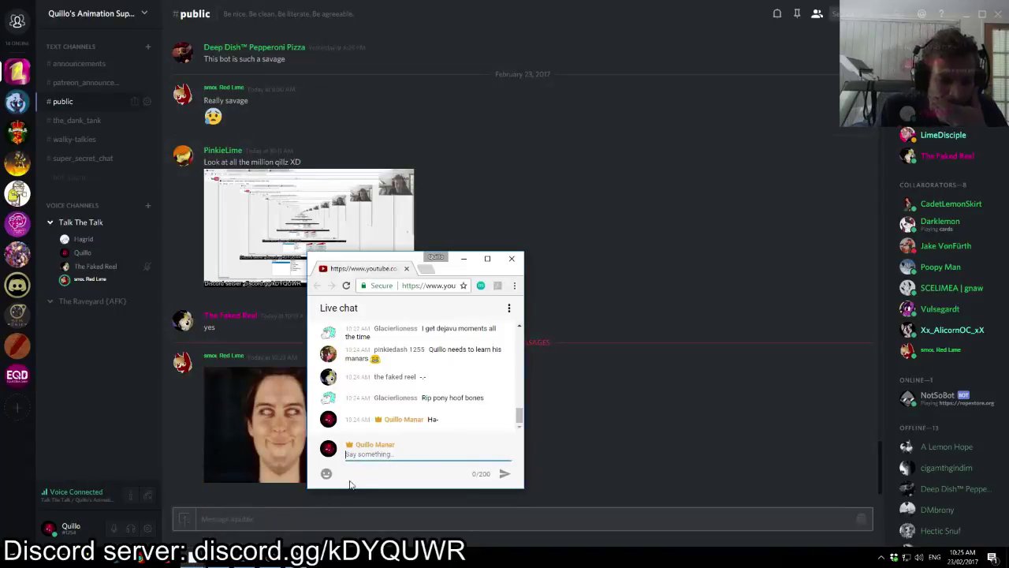
{"action": "type", "text": "Ha-"}
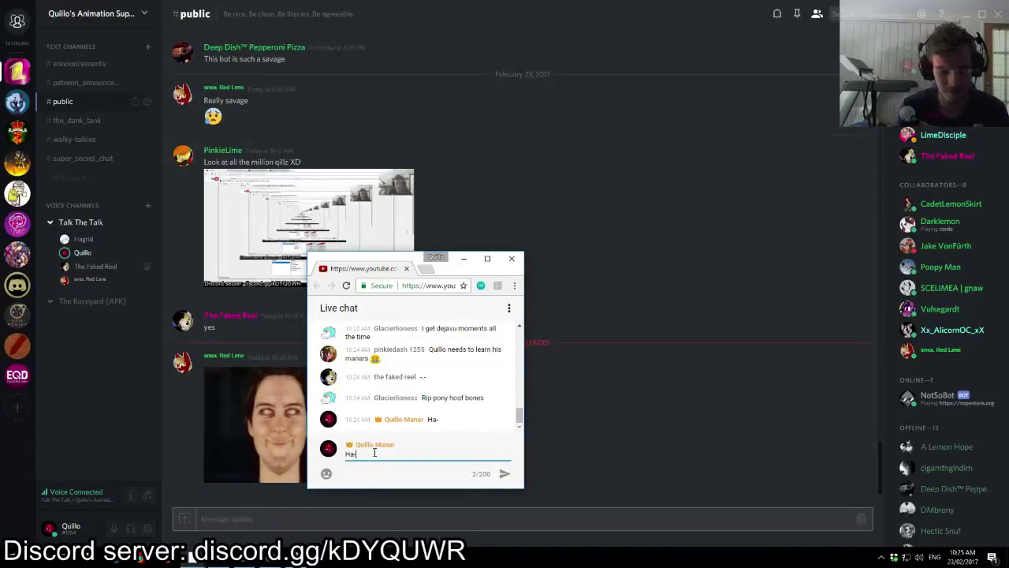
{"action": "key", "text": "Return"}
{"action": "type", "text": "ha-"}
{"action": "key", "text": "Return"}
{"action": "type", "text": "ha-"}
{"action": "key", "text": "Return"}
{"action": "type", "text": "Ha-"}
{"action": "key", "text": "Return"}
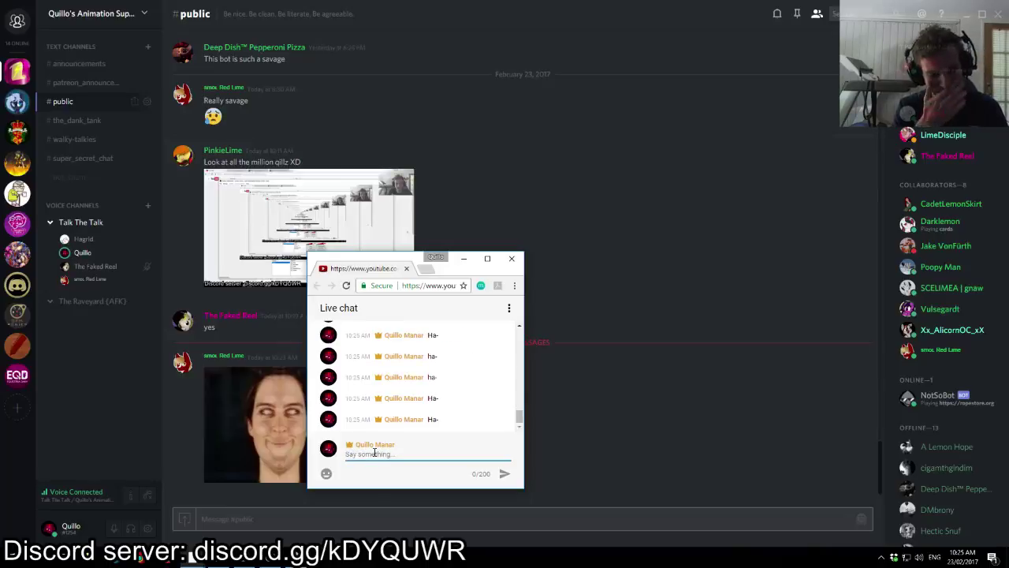
{"action": "scroll", "coordinate": [388, 407], "scroll_direction": "up", "scroll_amount": 1}
{"action": "scroll", "coordinate": [388, 408], "scroll_direction": "down", "scroll_amount": 1}
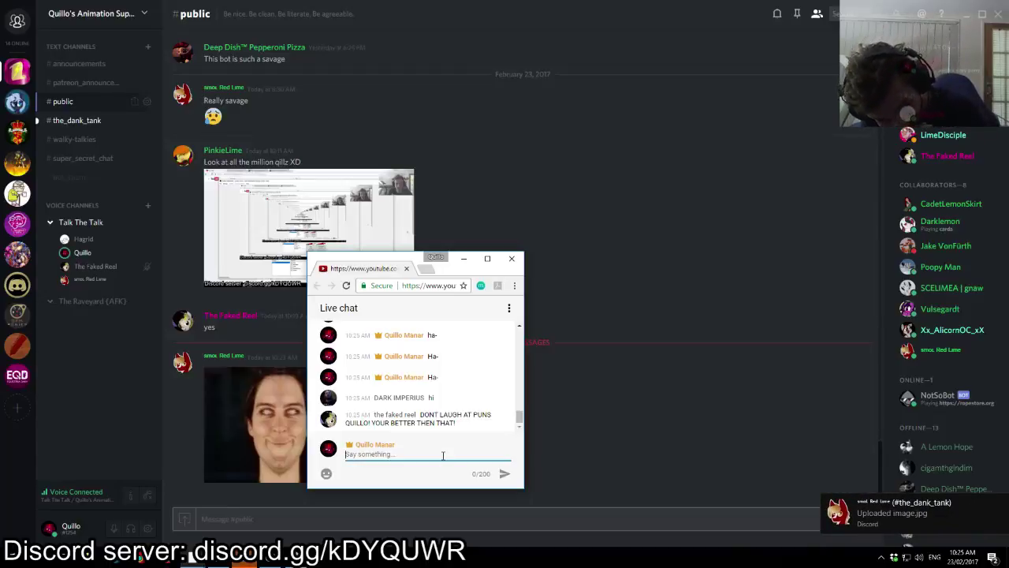
Step: In Discord, view the latest image in the_dank_tank channel at full size, then return to the public channel
{"action": "left_click", "coordinate": [58, 120]}
{"action": "left_click", "coordinate": [60, 120]}
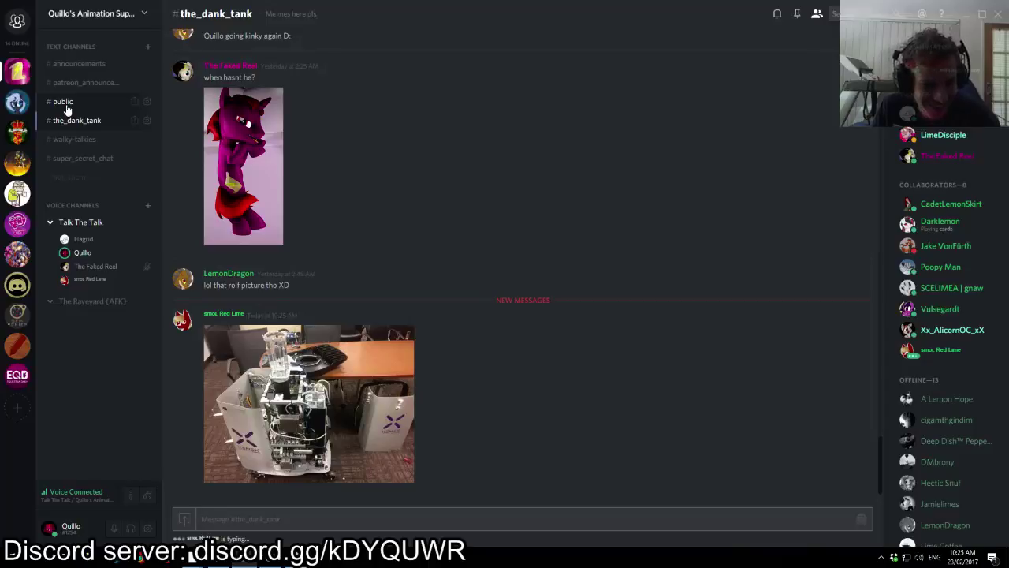
{"action": "left_click", "coordinate": [331, 381]}
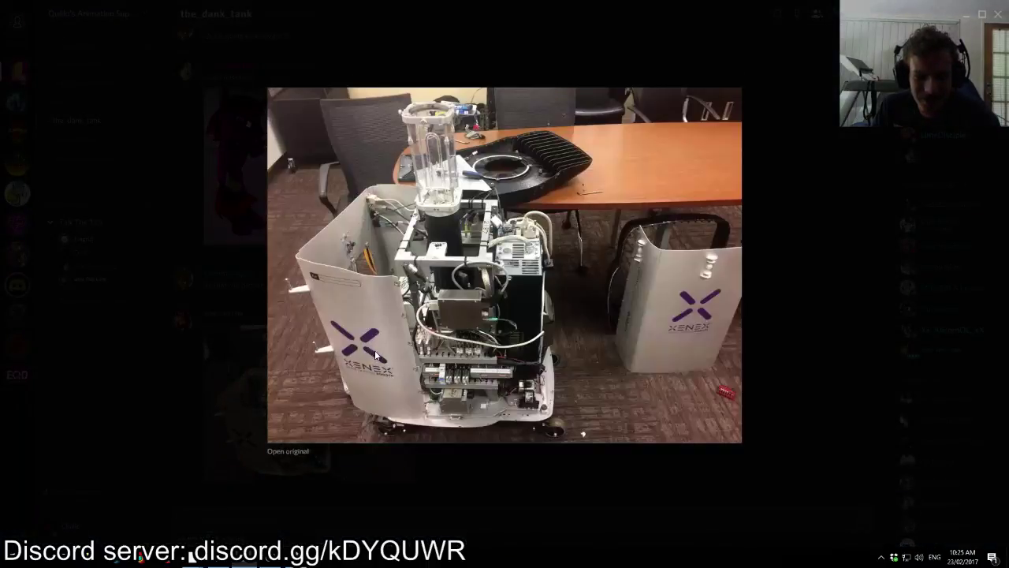
{"action": "left_click", "coordinate": [764, 346]}
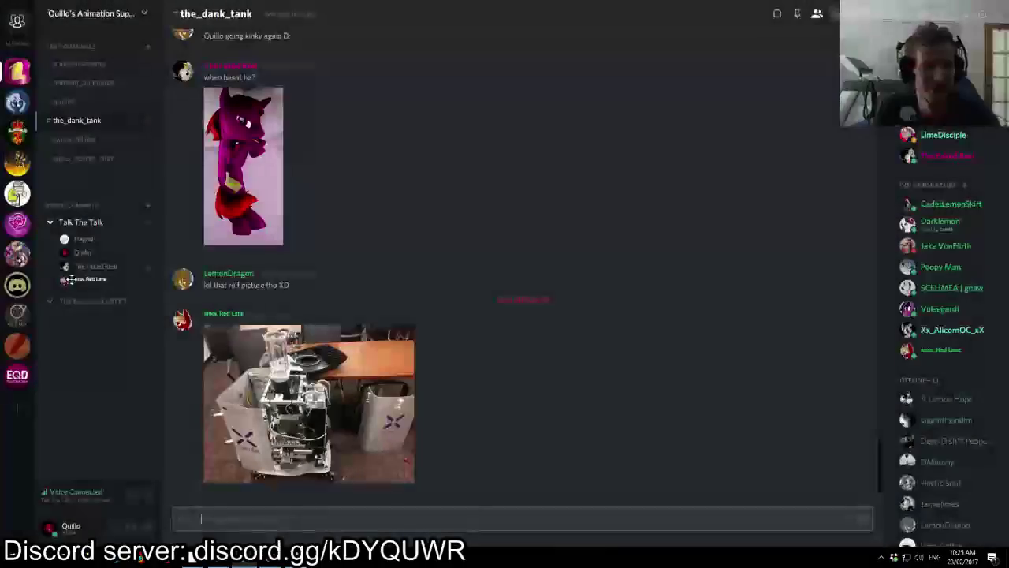
{"action": "left_click", "coordinate": [68, 106]}
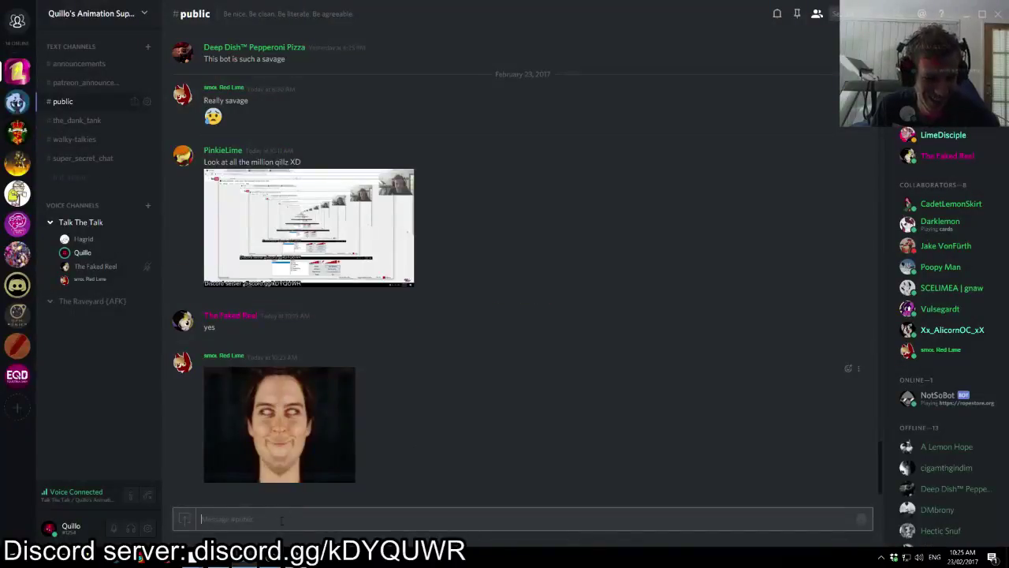
Step: Check the latest YouTube live chat messages and move the chat window down out of the way
{"action": "mouse_move", "coordinate": [211, 562]}
{"action": "left_click", "coordinate": [237, 513]}
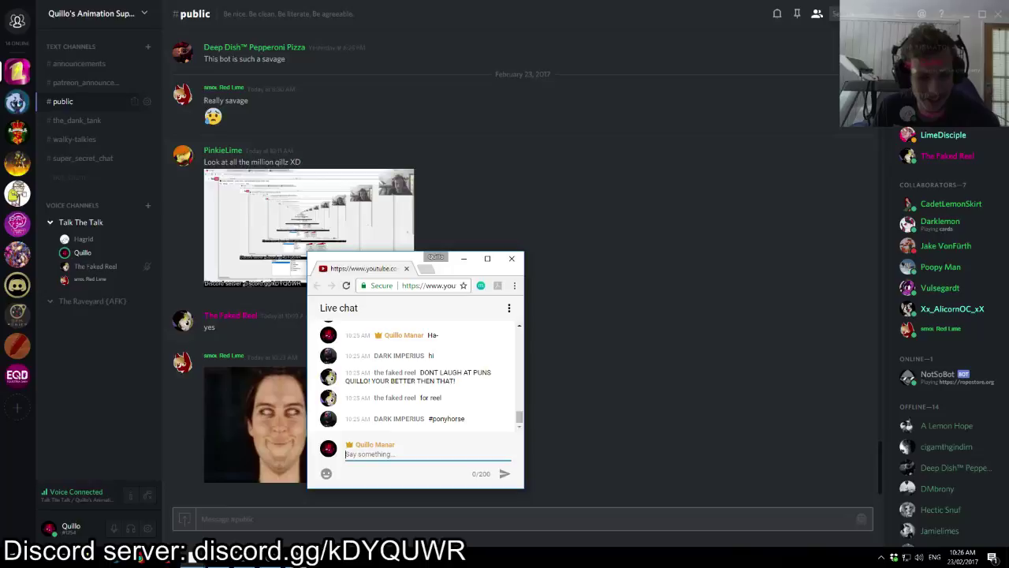
{"action": "left_click_drag", "start_coordinate": [386, 258], "coordinate": [382, 401]}
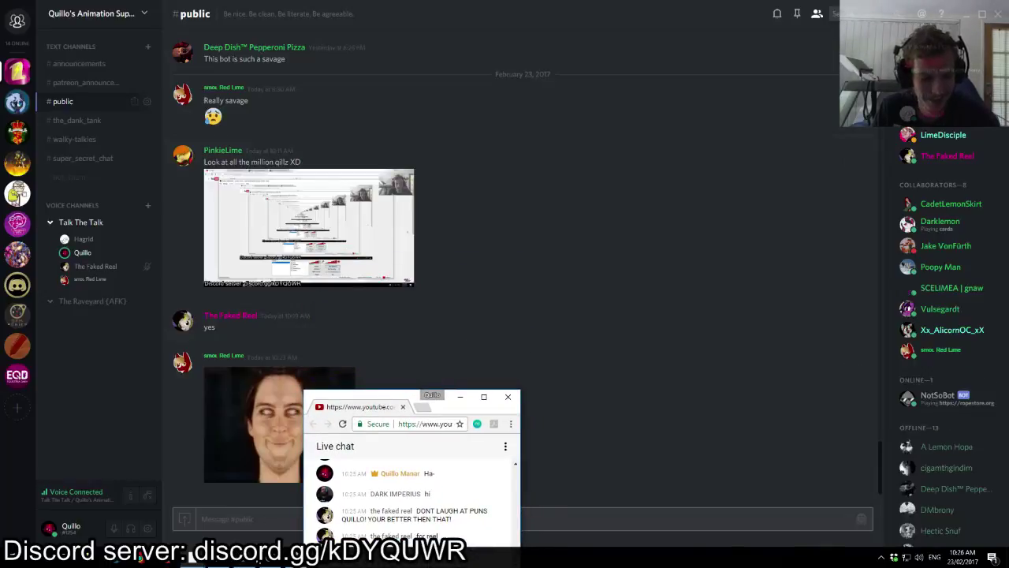
Step: Switch to Source Filmmaker, then play and scrub the stopping motion between about 6.9 and 7.1 s
{"action": "left_click", "coordinate": [270, 559]}
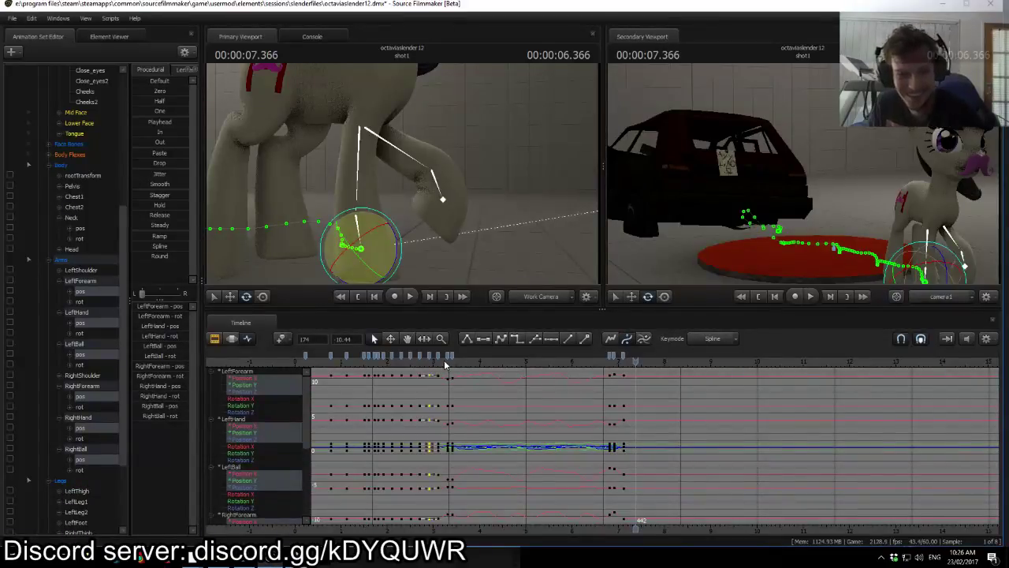
{"action": "key", "text": "space"}
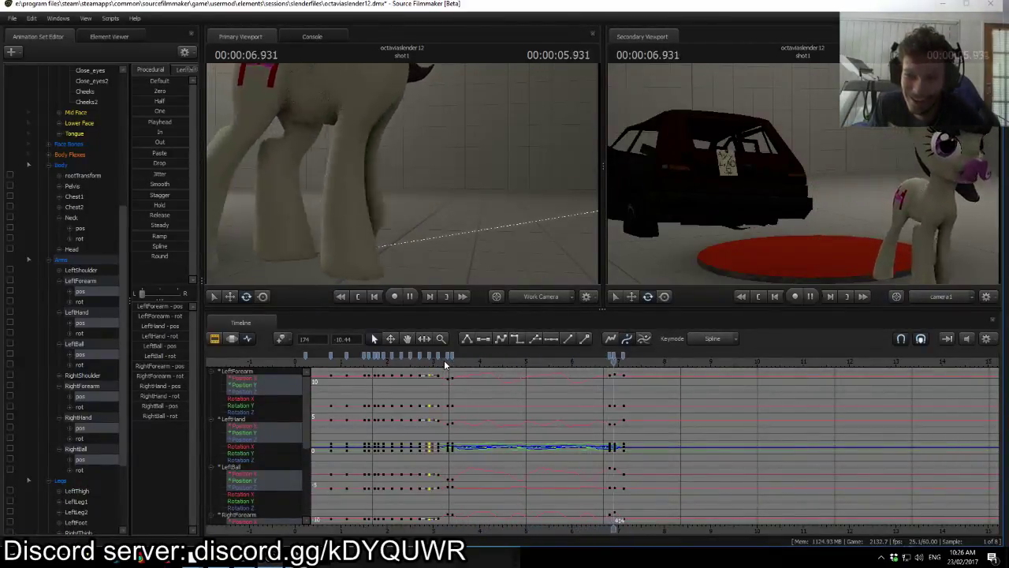
{"action": "left_click", "coordinate": [601, 358]}
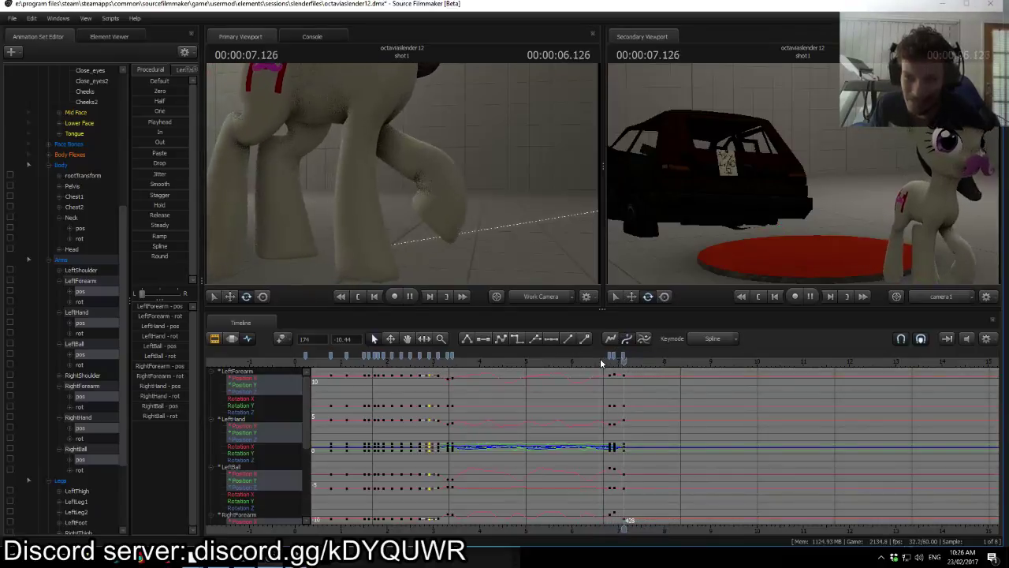
{"action": "left_click_drag", "start_coordinate": [600, 358], "coordinate": [623, 373]}
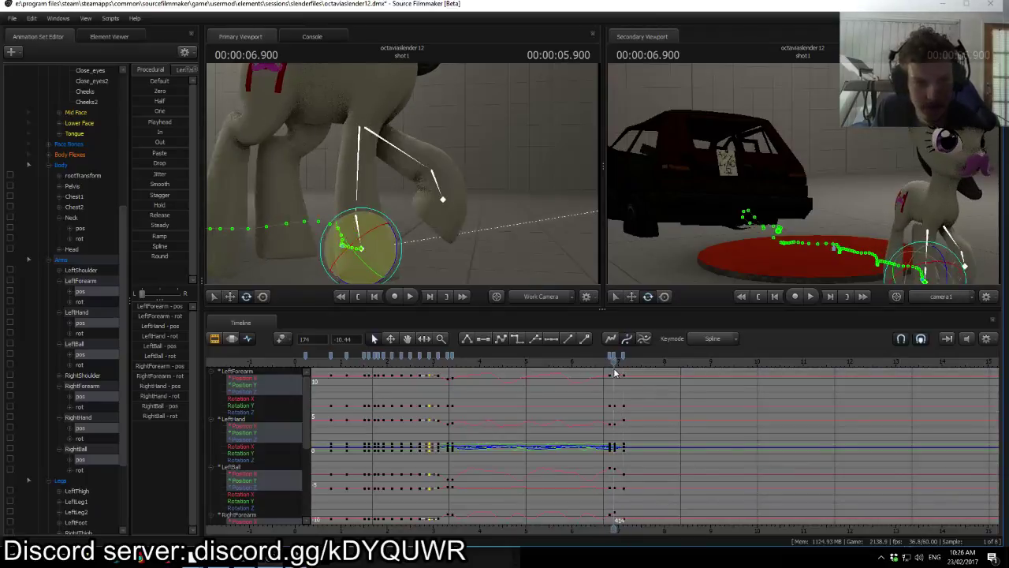
Step: Copy RightShoulder's position keyframe at frame 162 and paste it at 7.100 s
{"action": "left_click_drag", "start_coordinate": [487, 217], "coordinate": [395, 170]}
{"action": "key", "text": "ctrl"}
{"action": "left_click_drag", "start_coordinate": [374, 122], "coordinate": [387, 118]}
{"action": "left_click_drag", "start_coordinate": [441, 182], "coordinate": [473, 189]}
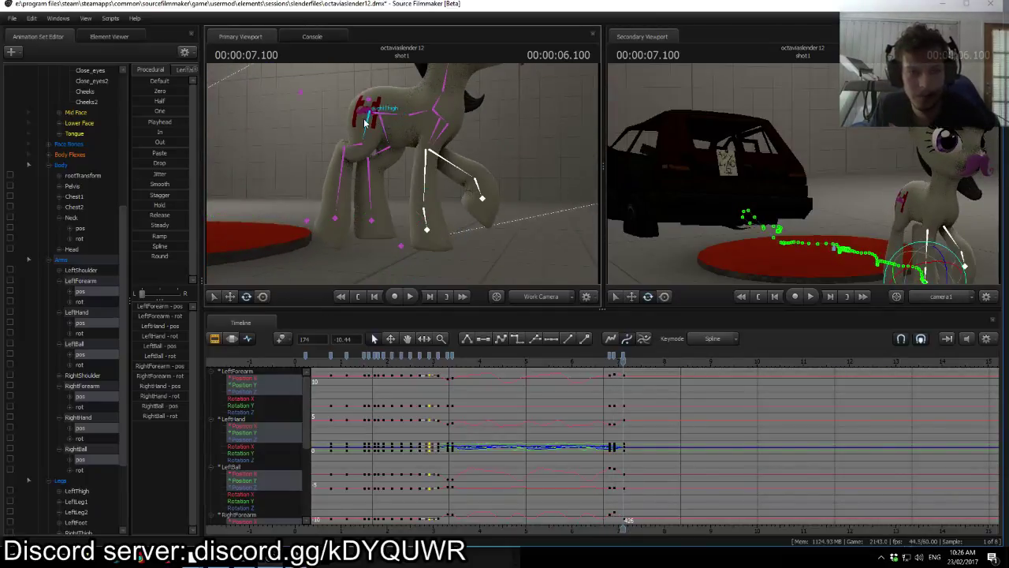
{"action": "scroll", "coordinate": [69, 376], "scroll_direction": "down", "scroll_amount": 3}
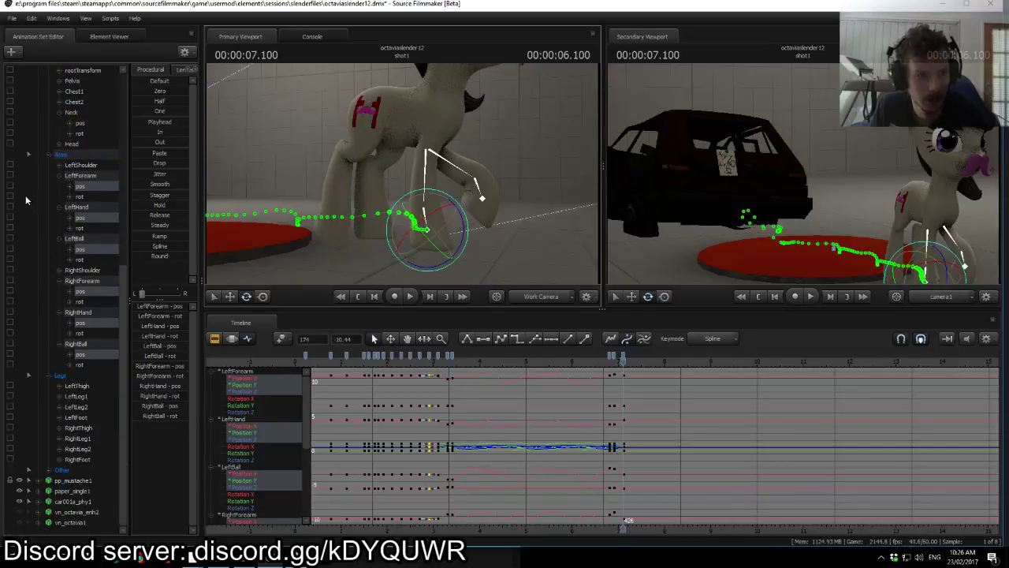
{"action": "left_click", "coordinate": [58, 269]}
{"action": "left_click", "coordinate": [80, 282]}
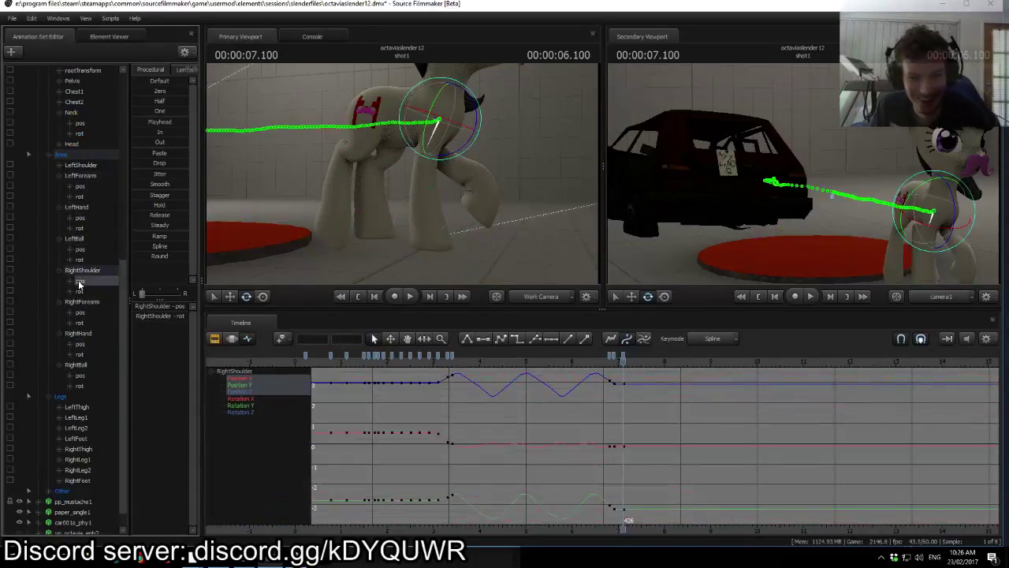
{"action": "left_click", "coordinate": [421, 357]}
{"action": "key", "text": "ctrl+v"}
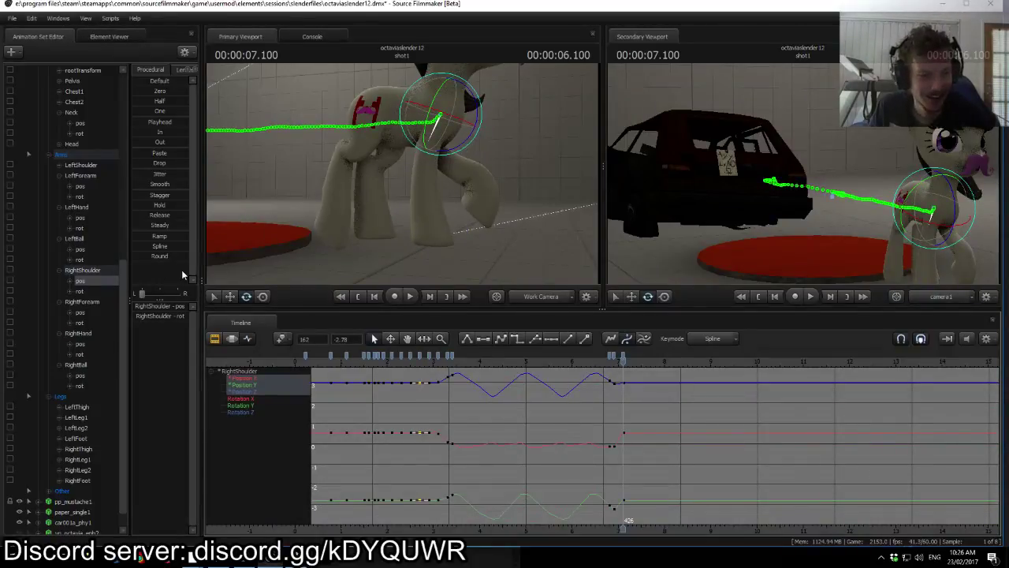
Step: Expand the thigh, leg and foot controls of both hind legs to expose their pos and rot channels
{"action": "left_click", "coordinate": [59, 479]}
{"action": "left_click", "coordinate": [59, 470]}
{"action": "left_click", "coordinate": [59, 459]}
{"action": "left_click", "coordinate": [59, 448]}
{"action": "left_click", "coordinate": [59, 439]}
{"action": "left_click", "coordinate": [59, 418]}
{"action": "left_click", "coordinate": [60, 408]}
{"action": "left_click", "coordinate": [59, 469]}
Step: Select the position channels of LeftThigh, LeftLeg1, LeftLeg2, LeftFoot and the matching right hind-leg bones together
{"action": "left_click", "coordinate": [79, 417]}
{"action": "scroll", "coordinate": [79, 417], "scroll_direction": "down", "scroll_amount": 5}
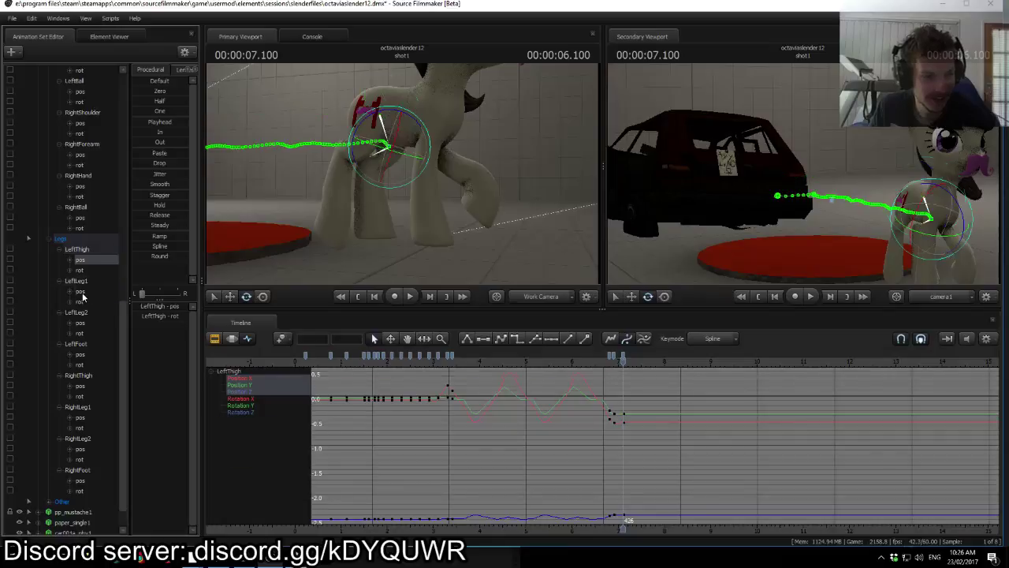
{"action": "left_click", "coordinate": [81, 291], "text": "ctrl"}
{"action": "left_click", "coordinate": [82, 323], "text": "ctrl"}
{"action": "left_click", "coordinate": [81, 354], "text": "ctrl"}
{"action": "left_click", "coordinate": [80, 386], "text": "ctrl"}
{"action": "left_click", "coordinate": [81, 418], "text": "ctrl"}
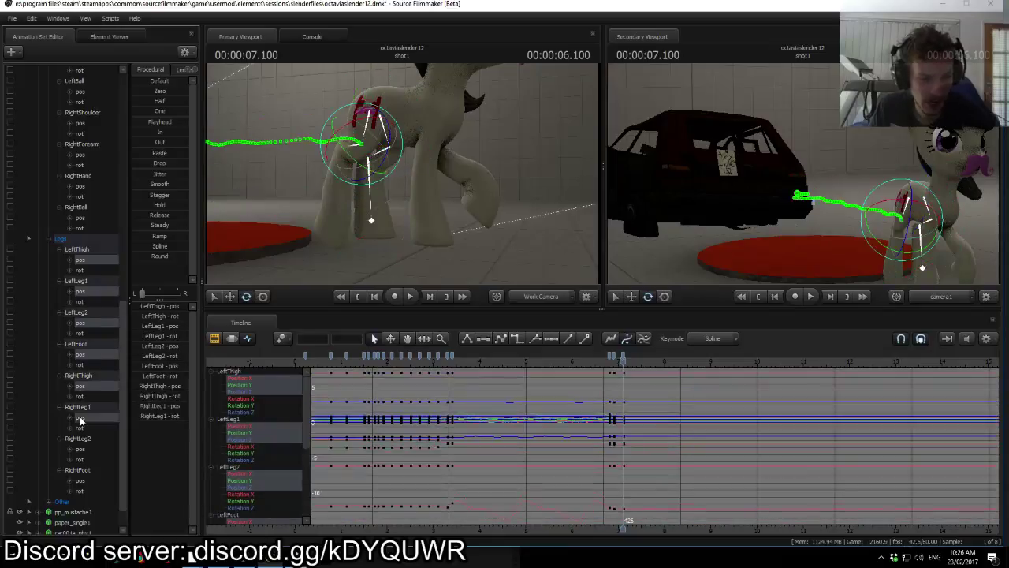
{"action": "left_click", "coordinate": [81, 449], "text": "ctrl"}
{"action": "left_click", "coordinate": [81, 481], "text": "ctrl"}
Step: Try the hind-leg position keyframes from frame 174 at 7.100 s and undo the change
{"action": "left_click", "coordinate": [437, 355]}
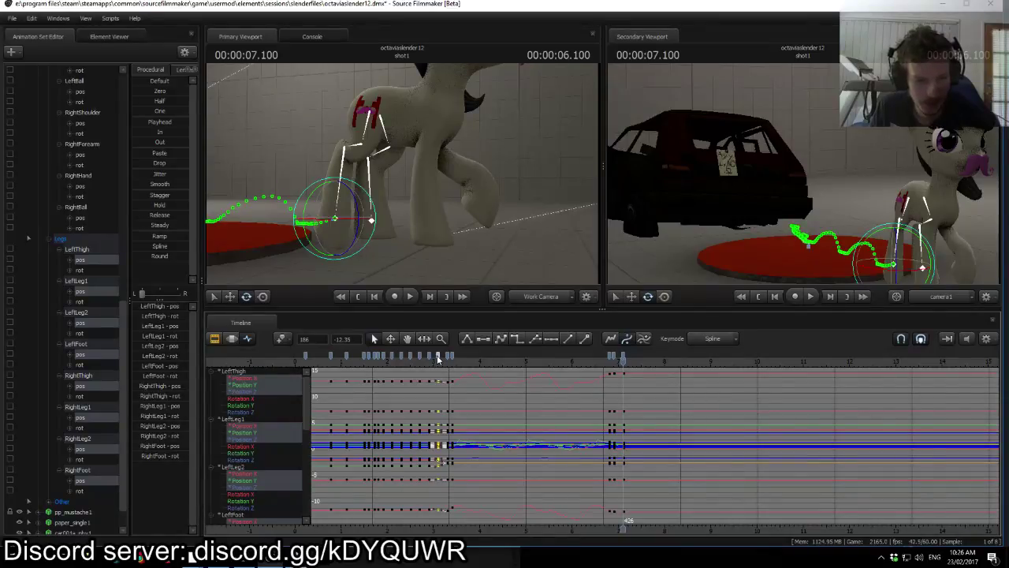
{"action": "left_click_drag", "start_coordinate": [436, 355], "coordinate": [429, 357]}
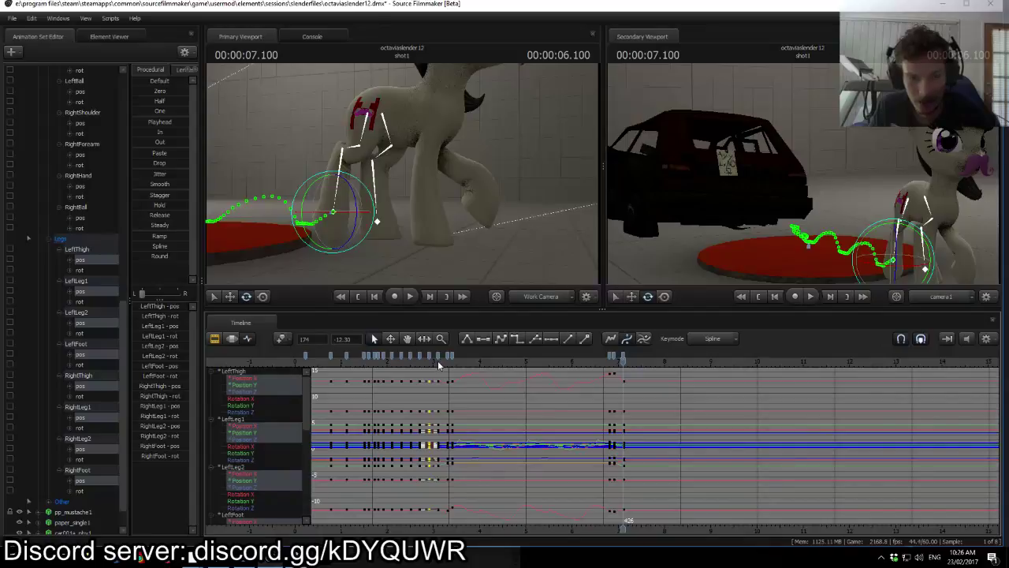
{"action": "key", "text": "ctrl+z"}
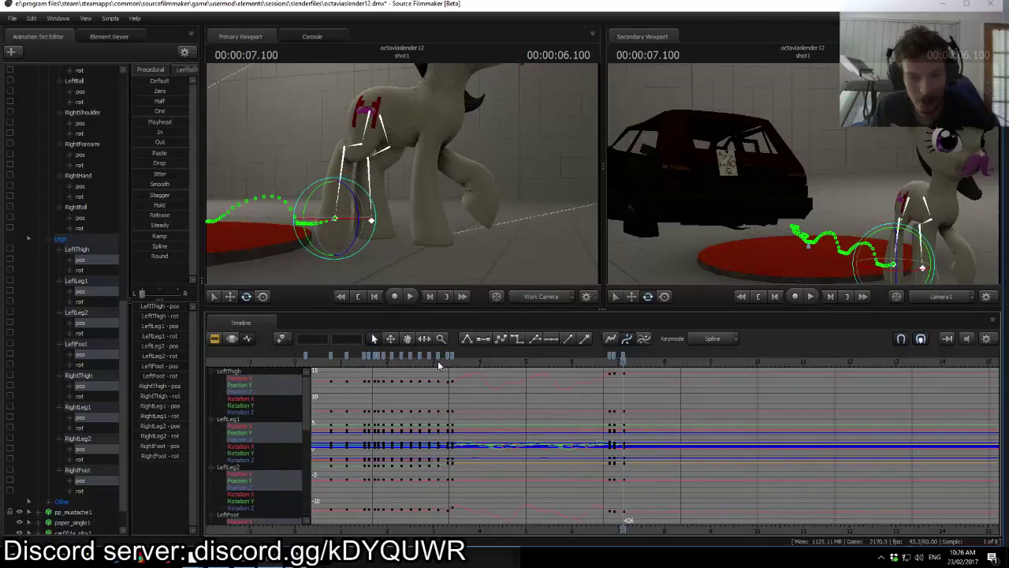
Step: Copy the hind-leg position keyframes at frame 174 and paste them at 7.100 s
{"action": "left_click_drag", "start_coordinate": [437, 354], "coordinate": [428, 353]}
{"action": "key", "text": "w"}
{"action": "left_click_drag", "start_coordinate": [387, 190], "coordinate": [403, 178]}
{"action": "key", "text": "s"}
{"action": "key", "text": "ctrl"}
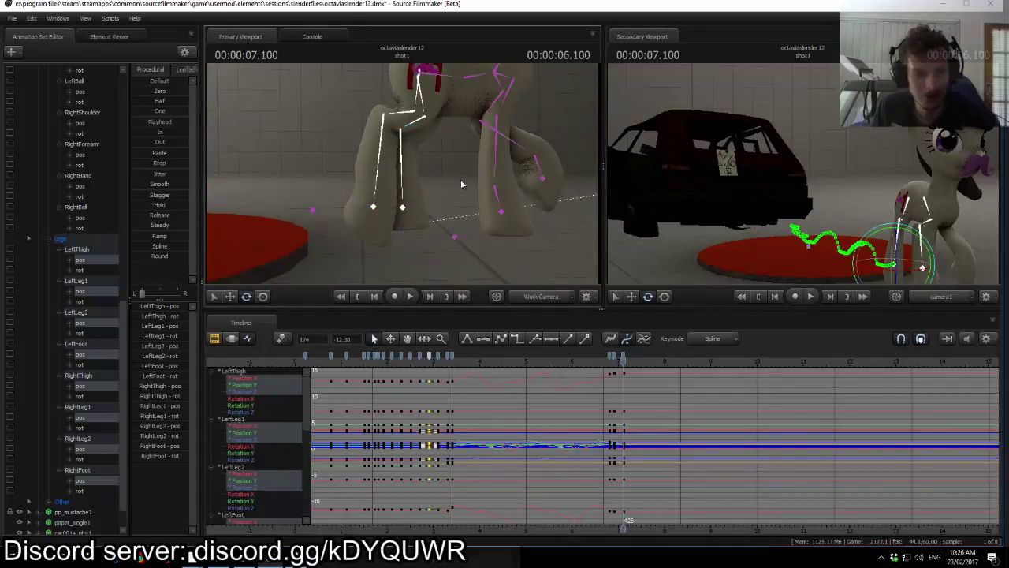
{"action": "left_click", "coordinate": [426, 355]}
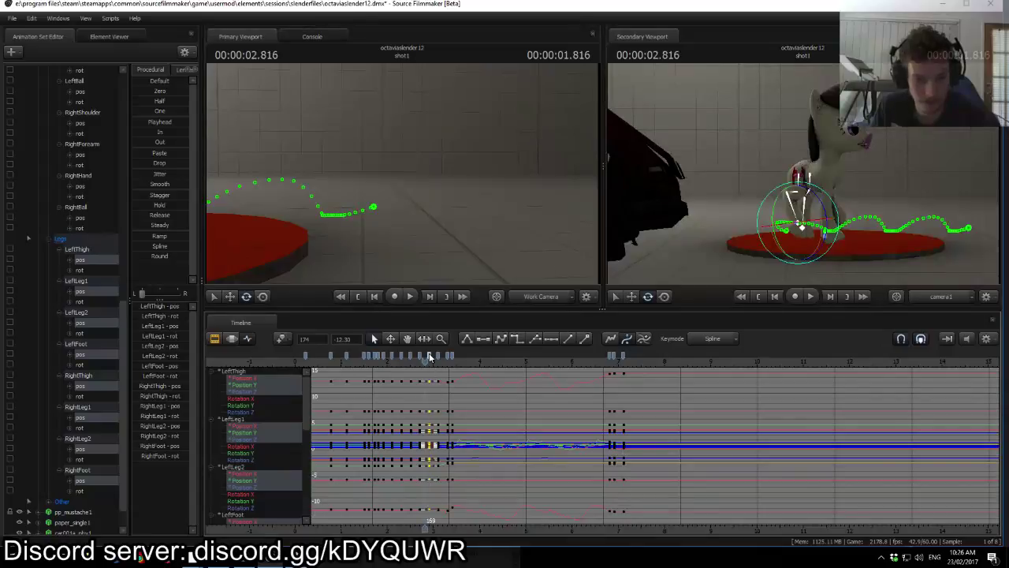
{"action": "key", "text": "Down"}
{"action": "key", "text": "Down"}
{"action": "key", "text": "Down"}
{"action": "key", "text": "Down"}
{"action": "key", "text": "Down"}
{"action": "key", "text": "Down"}
{"action": "key", "text": "Down"}
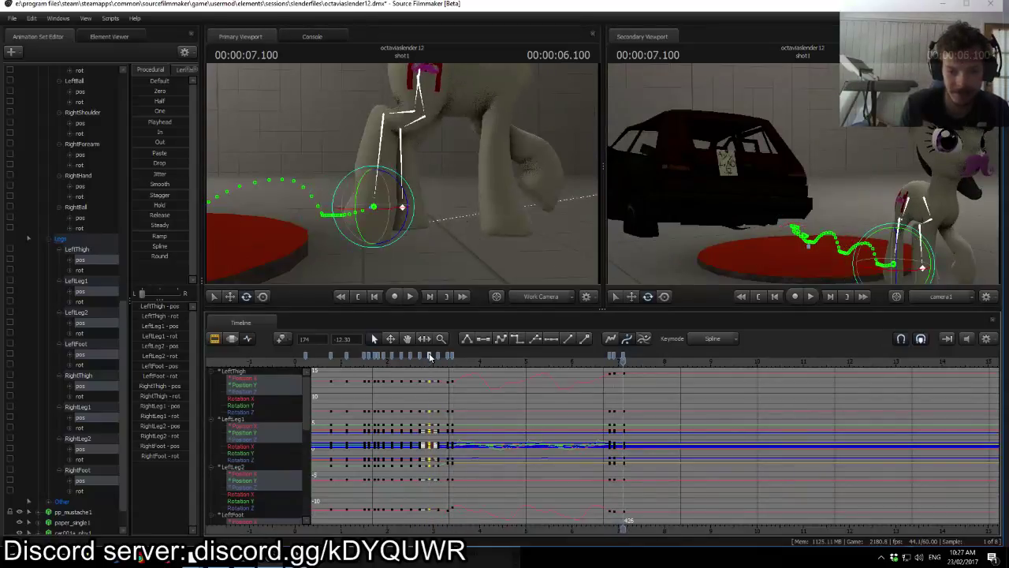
{"action": "key", "text": "ctrl+v"}
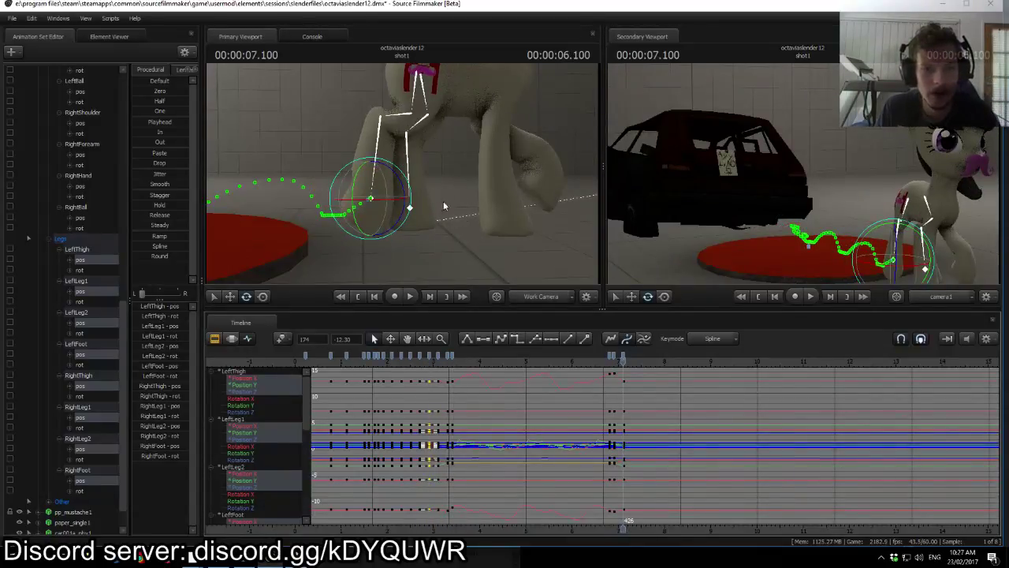
Step: Select the pony's Pelvis, Chest1, Chest2, Neck and Head bones together on the model
{"action": "mouse_move", "coordinate": [485, 196]}
{"action": "left_mouse_down"}
{"action": "mouse_move", "coordinate": [485, 158]}
{"action": "mouse_move", "coordinate": [480, 188]}
{"action": "mouse_move", "coordinate": [504, 196]}
{"action": "left_mouse_up"}
{"action": "key", "text": "s"}
{"action": "key", "text": "w"}
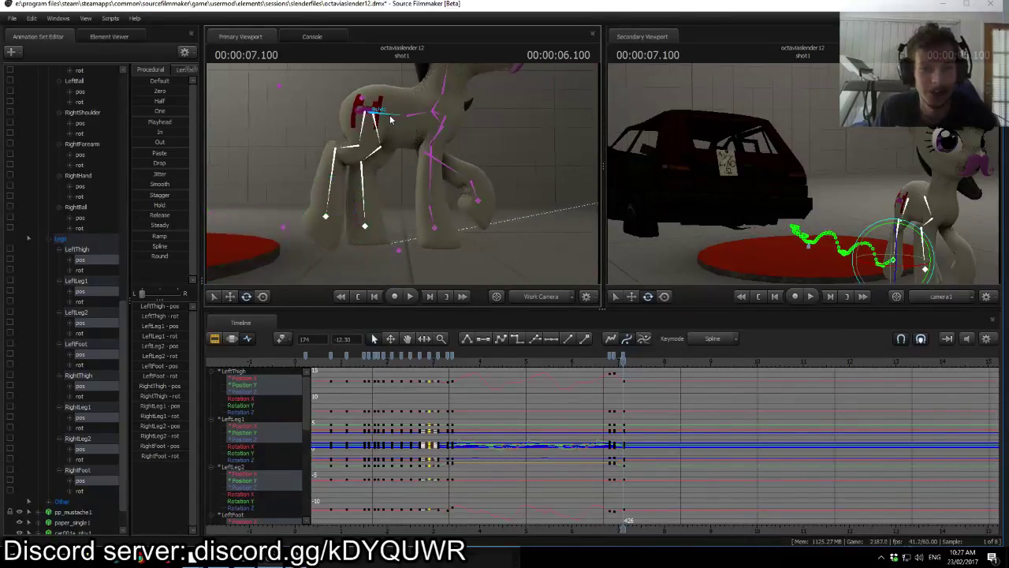
{"action": "left_click", "coordinate": [393, 119], "text": "ctrl"}
{"action": "left_click", "coordinate": [422, 116], "text": "ctrl+shift"}
{"action": "left_click", "coordinate": [438, 106], "text": "ctrl+shift"}
{"action": "left_click", "coordinate": [446, 89], "text": "ctrl+shift"}
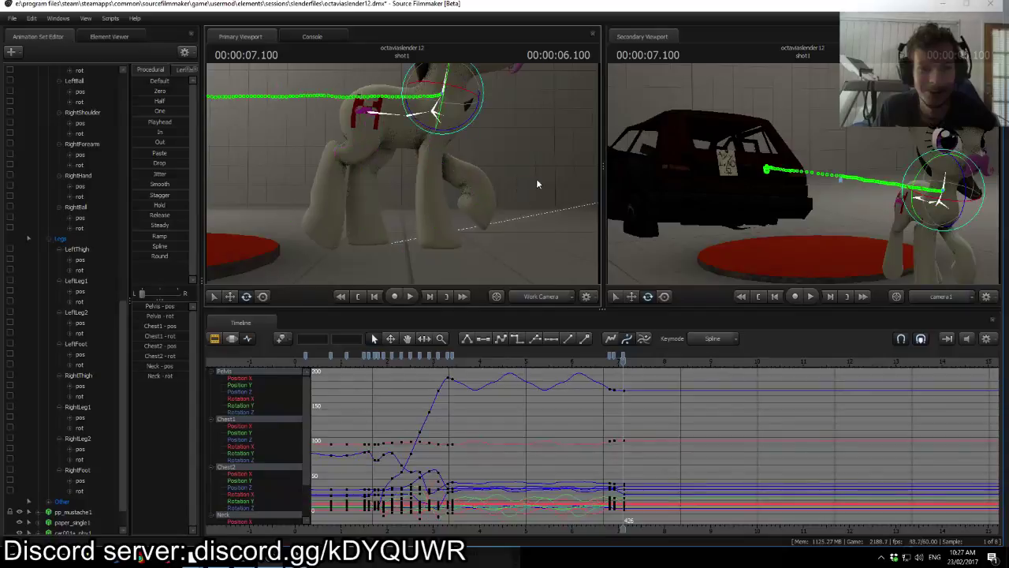
{"action": "left_click_drag", "start_coordinate": [536, 184], "coordinate": [448, 112]}
{"action": "left_click", "coordinate": [448, 120], "text": "ctrl"}
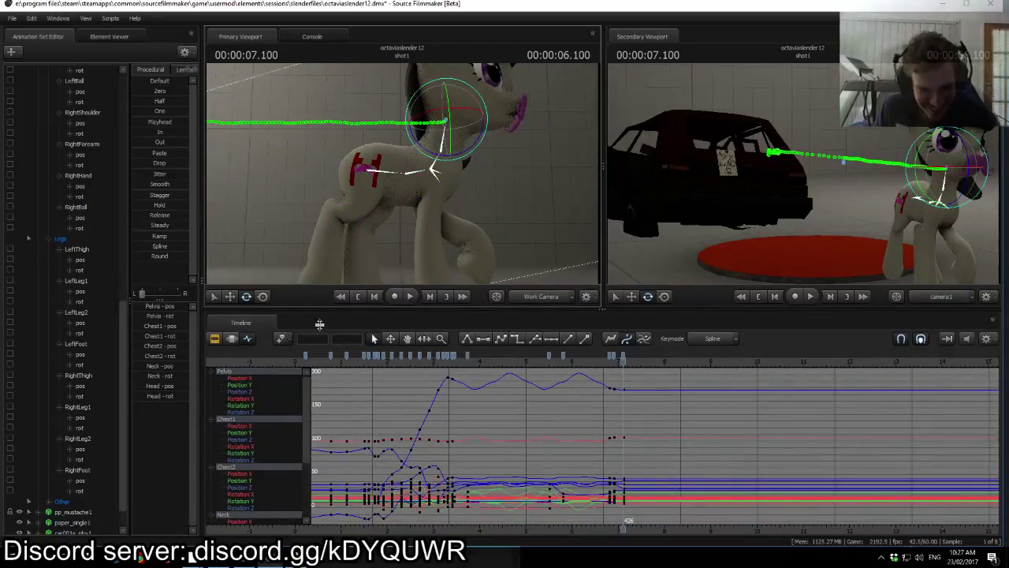
Step: Expand the Pelvis, Chest1, Chest2 and Head controls to expose their pos and rot channels
{"action": "scroll", "coordinate": [59, 364], "scroll_direction": "up", "scroll_amount": 10}
{"action": "left_click", "coordinate": [58, 458]}
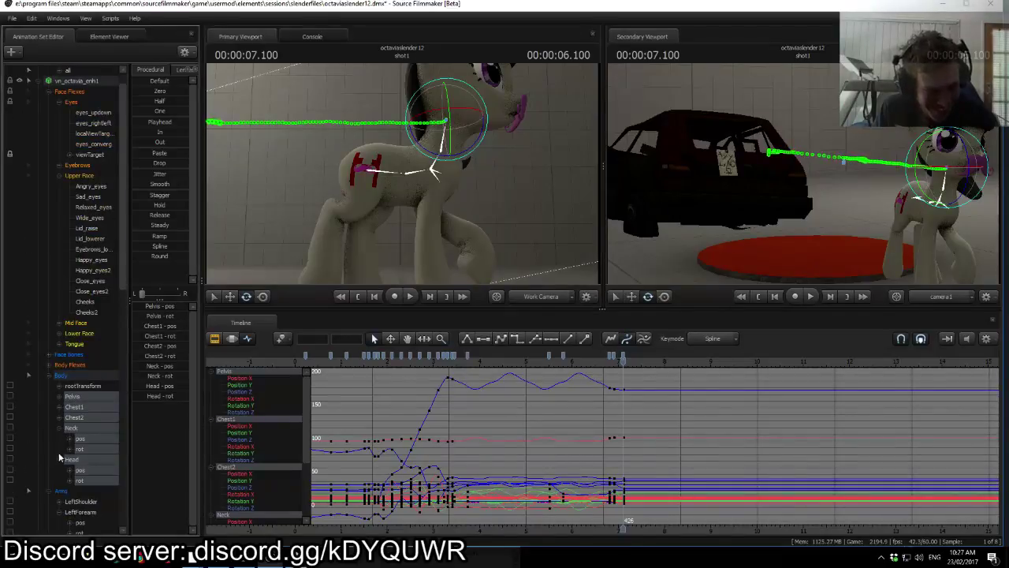
{"action": "left_click", "coordinate": [59, 416]}
{"action": "left_click", "coordinate": [60, 407]}
{"action": "left_click", "coordinate": [61, 397]}
Step: Select the position channels of Pelvis, Chest1, Chest2, Neck and Head together
{"action": "left_click", "coordinate": [89, 408]}
{"action": "scroll", "coordinate": [88, 403], "scroll_direction": "down", "scroll_amount": 5}
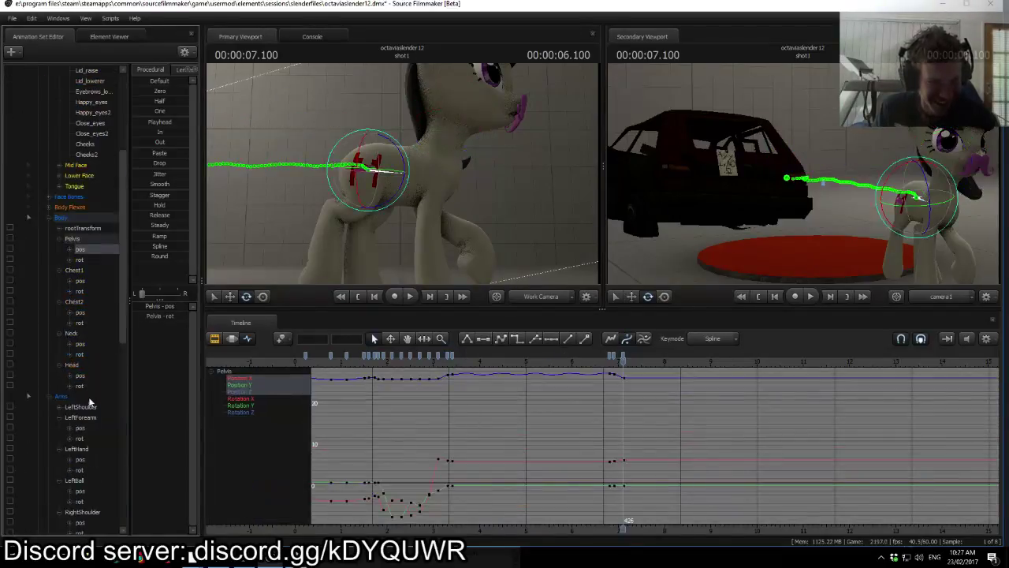
{"action": "left_click", "coordinate": [84, 279], "text": "ctrl"}
{"action": "left_click", "coordinate": [90, 312], "text": "ctrl"}
{"action": "left_click", "coordinate": [90, 344], "text": "ctrl"}
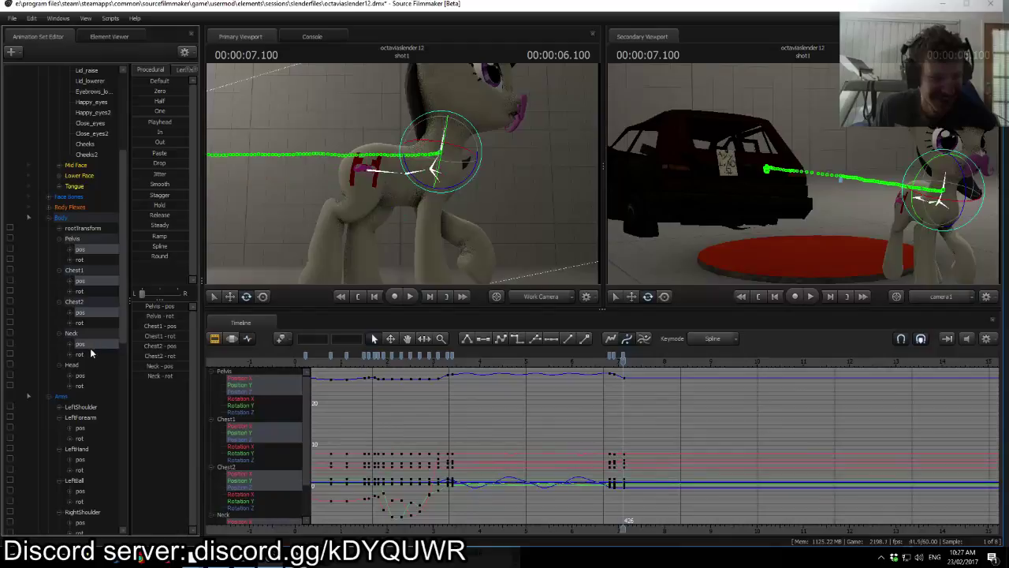
{"action": "left_click", "coordinate": [86, 374], "text": "ctrl"}
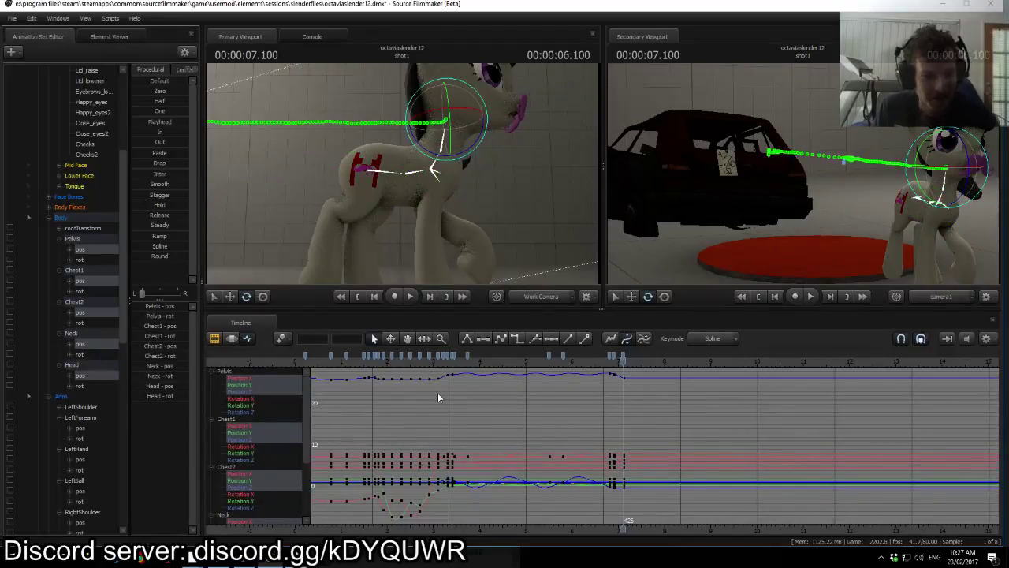
Step: Remove Pelvis from the selection, then copy the chest, neck and head position keyframes at frame 174 and paste them at 7.100 s
{"action": "scroll", "coordinate": [438, 393], "scroll_direction": "down", "scroll_amount": 4}
{"action": "scroll", "coordinate": [437, 393], "scroll_direction": "up", "scroll_amount": 4}
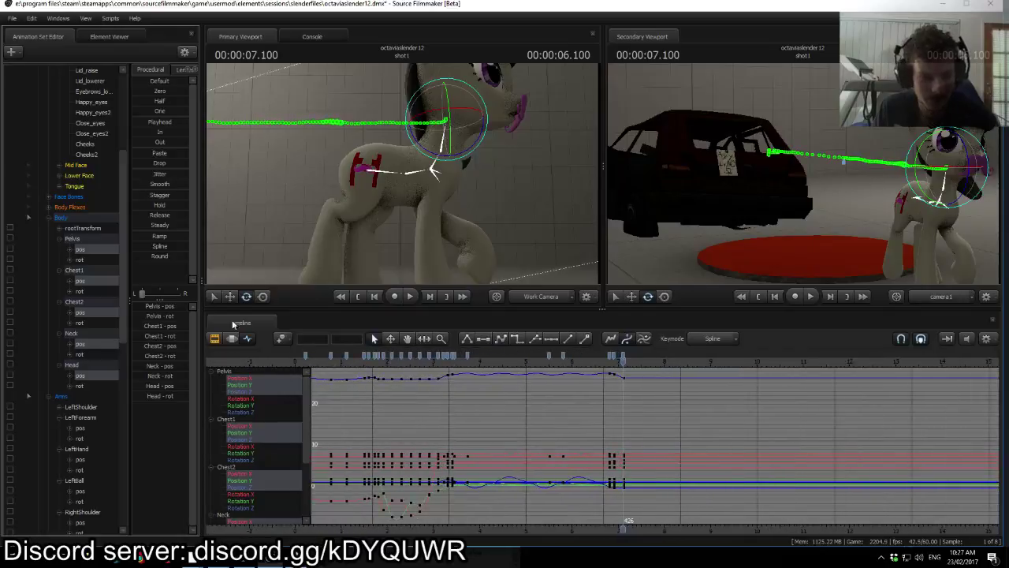
{"action": "left_click", "coordinate": [93, 249], "text": "ctrl"}
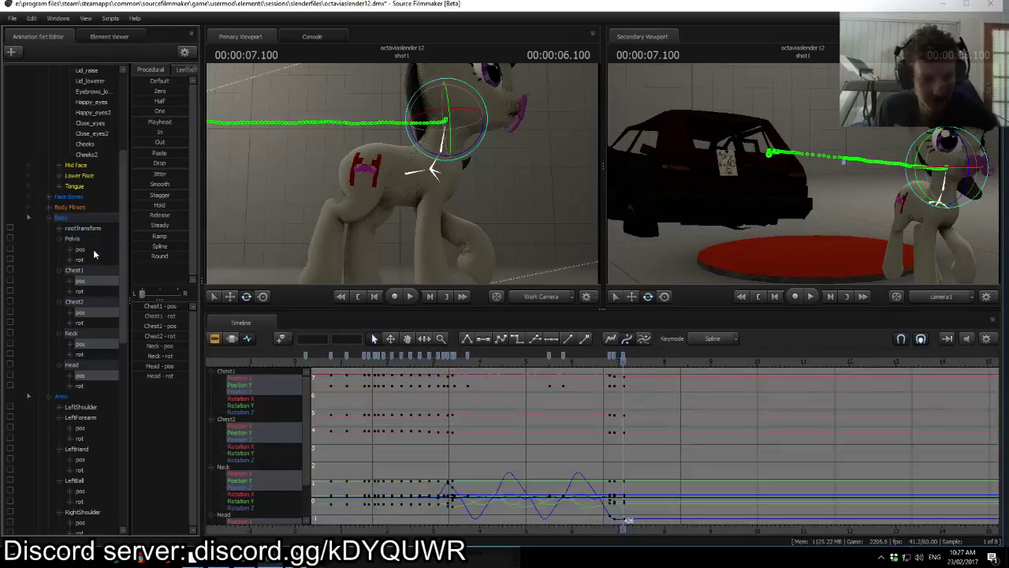
{"action": "left_click", "coordinate": [429, 356]}
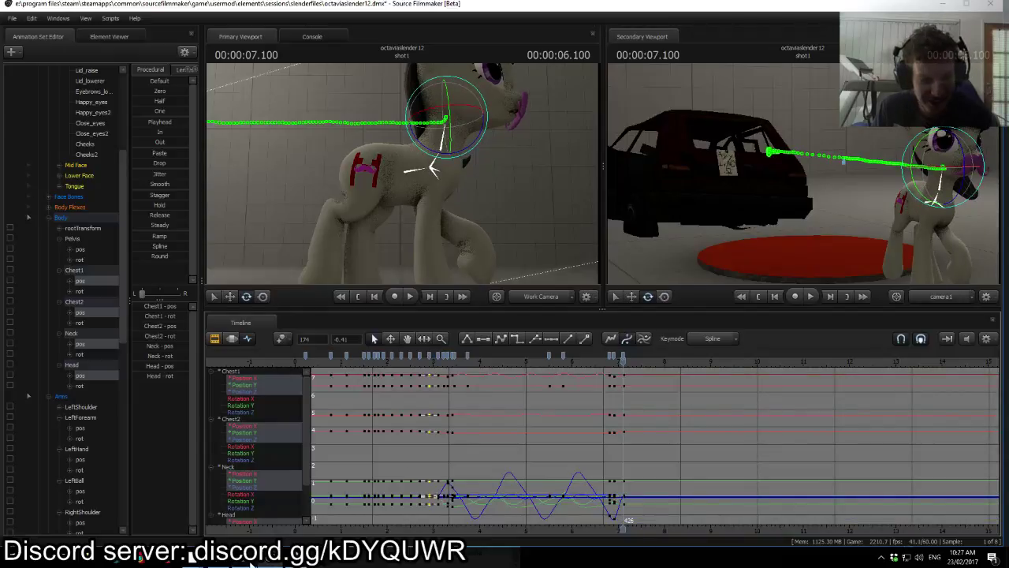
Step: Check the Discord public channel and the YouTube live chat, and return to Source Filmmaker
{"action": "left_click", "coordinate": [270, 537]}
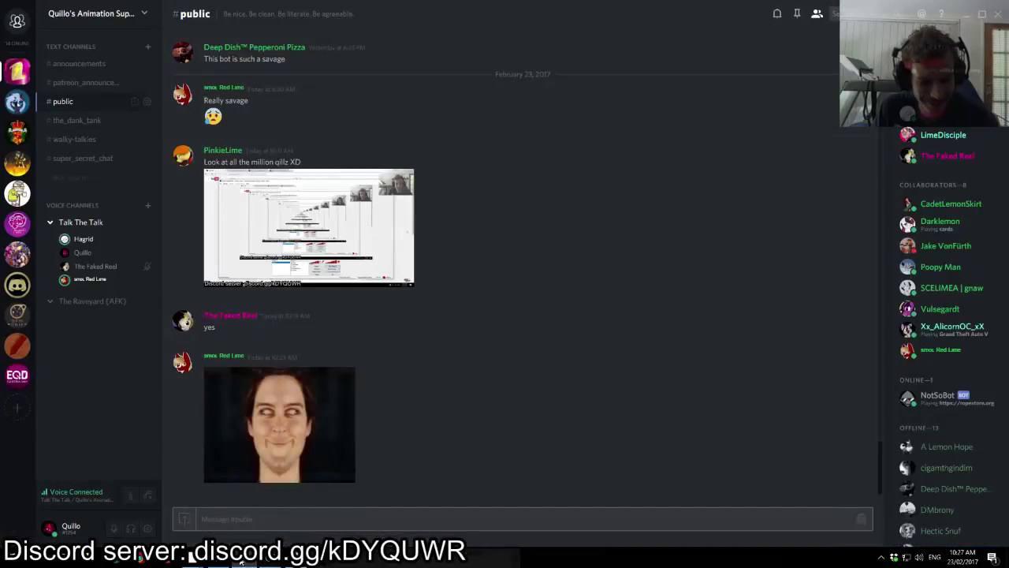
{"action": "left_click", "coordinate": [193, 558]}
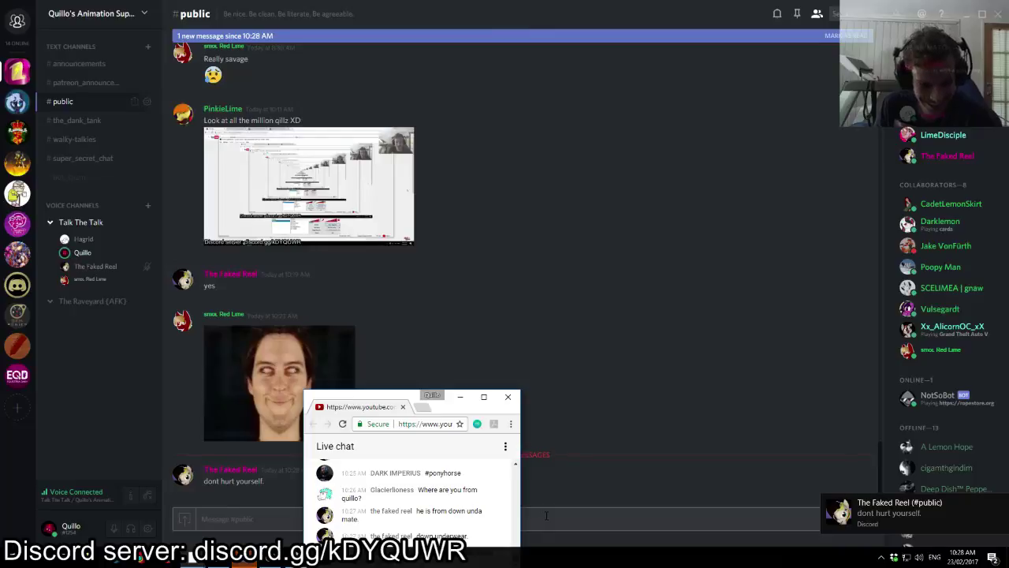
{"action": "left_click", "coordinate": [261, 562]}
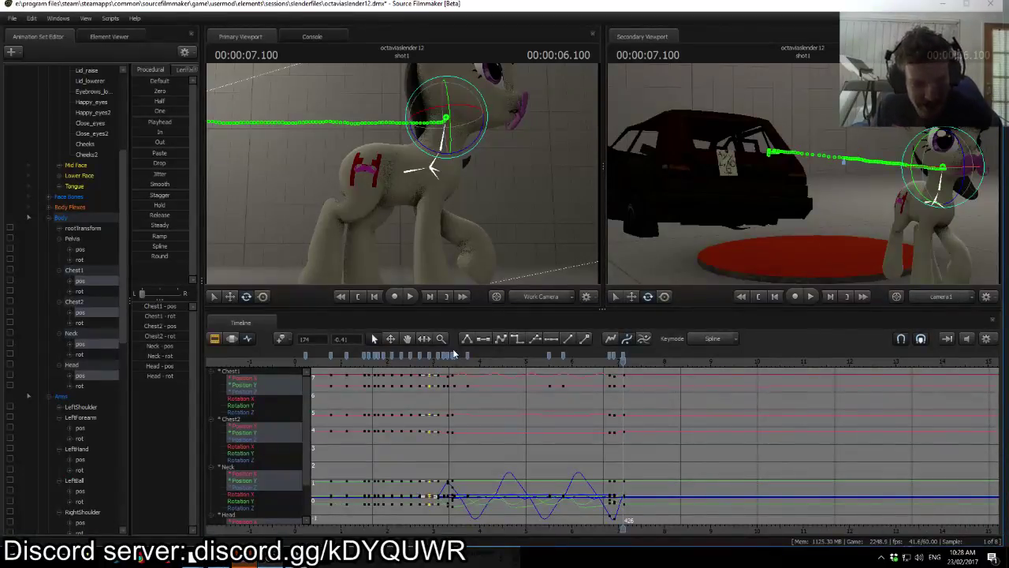
Step: Move the playhead to 2.800 s to inspect the body position keyframes around 3 s up close
{"action": "left_click", "coordinate": [425, 367]}
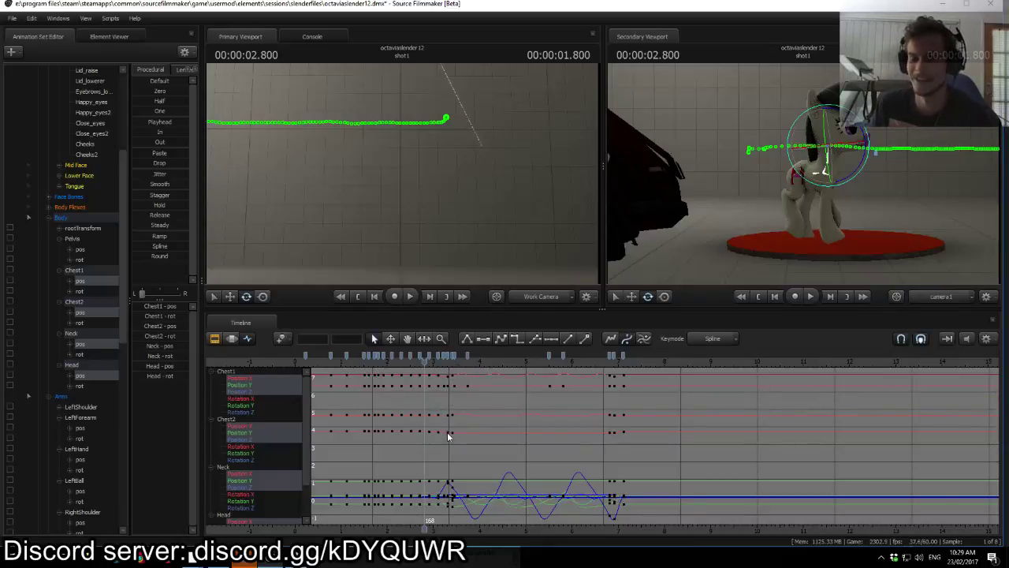
{"action": "scroll", "coordinate": [441, 410], "scroll_direction": "up", "scroll_amount": 5}
{"action": "left_click", "coordinate": [497, 385]}
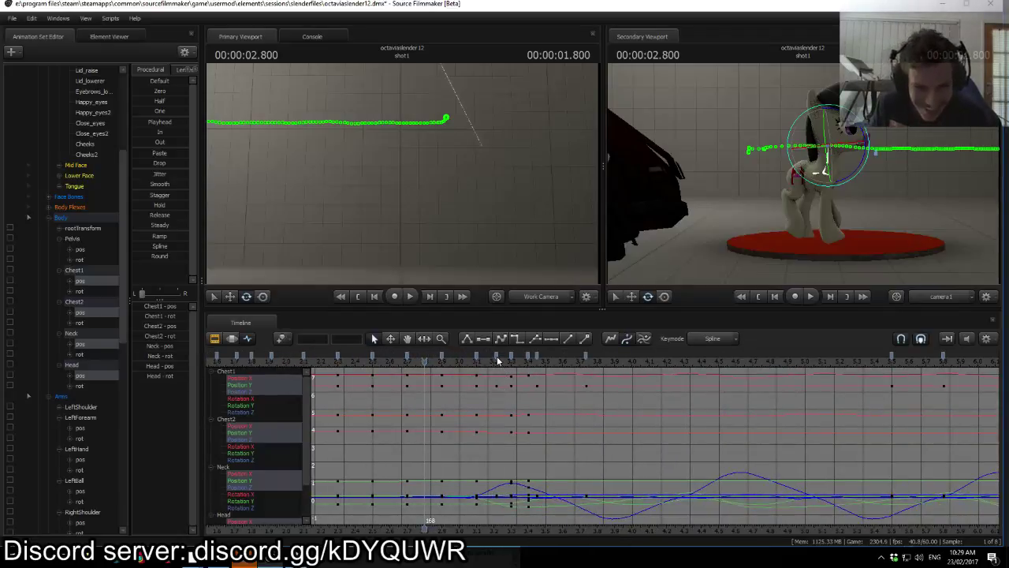
Step: Check the new messages in Discord's #public channel and return to the Source Filmmaker timeline
{"action": "left_click", "coordinate": [553, 469]}
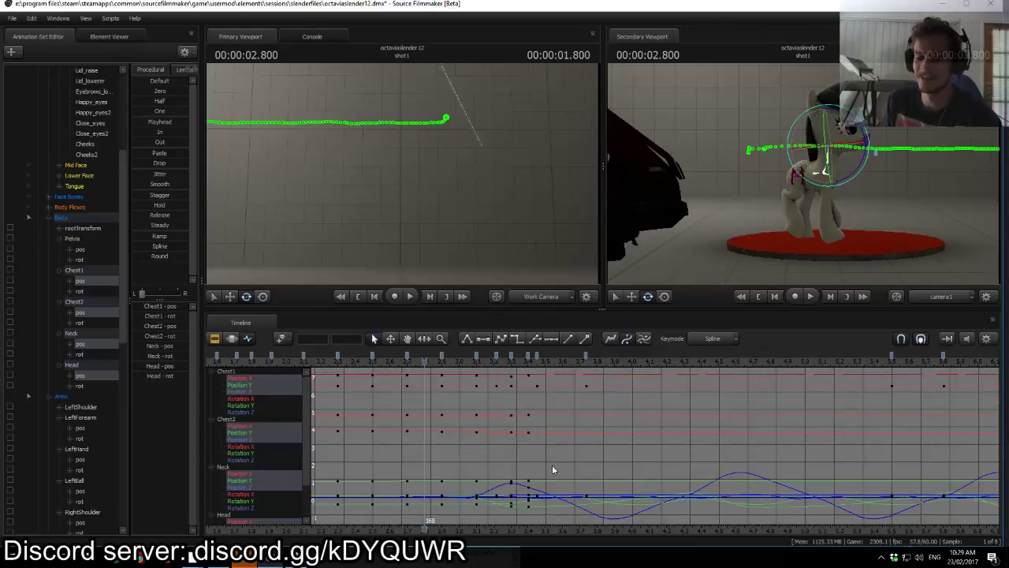
{"action": "scroll", "coordinate": [550, 459], "scroll_direction": "down", "scroll_amount": 5}
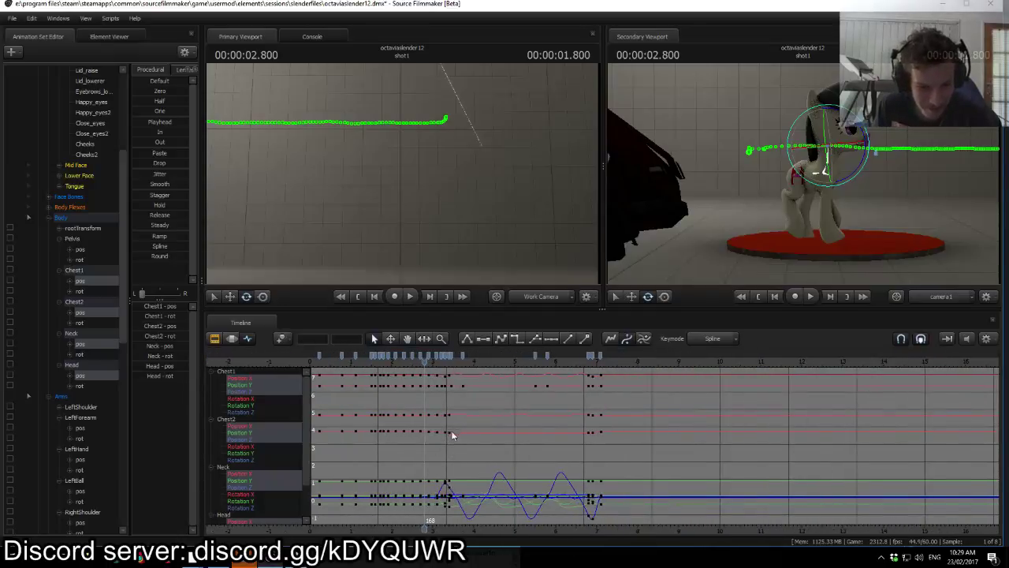
{"action": "left_click", "coordinate": [254, 562]}
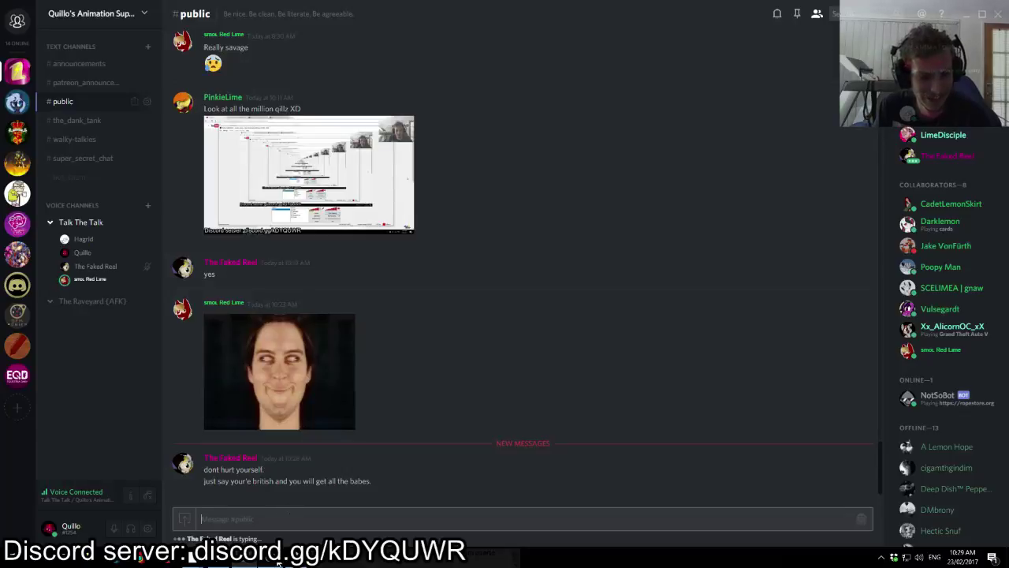
{"action": "left_click", "coordinate": [273, 505]}
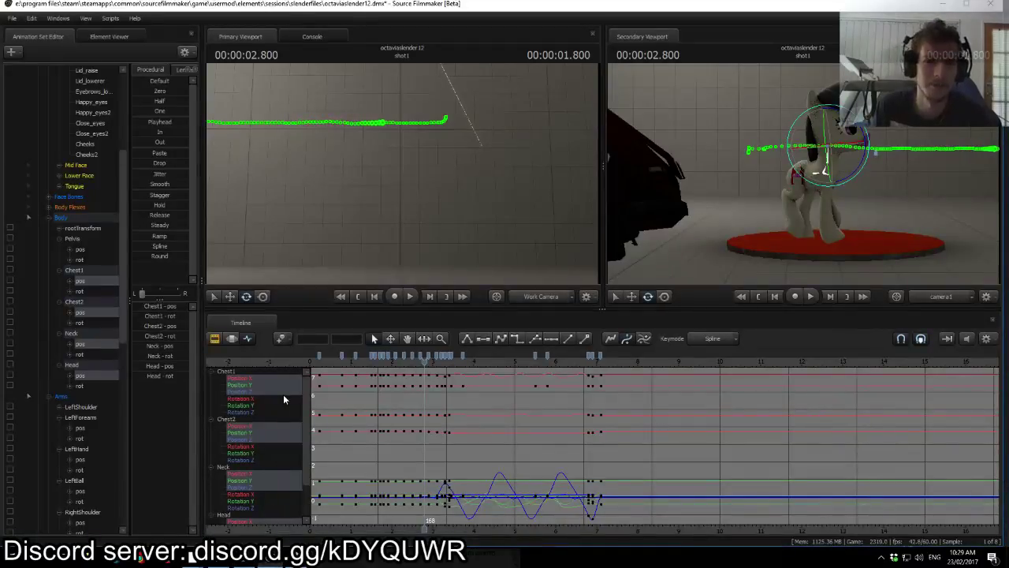
Step: Reframe the work camera on the pony and play the shot from about 1.3 seconds
{"action": "key", "text": "s"}
{"action": "left_click_drag", "start_coordinate": [476, 213], "coordinate": [405, 177]}
{"action": "key", "text": "w"}
{"action": "middle_click_drag", "start_coordinate": [408, 375], "coordinate": [476, 403]}
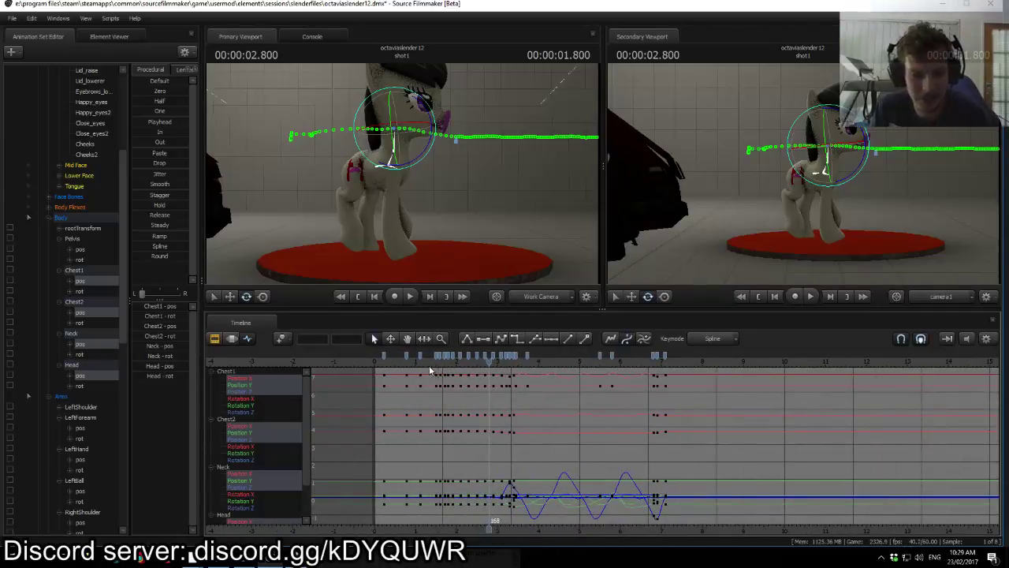
{"action": "left_click", "coordinate": [429, 365]}
{"action": "left_click_drag", "start_coordinate": [292, 170], "coordinate": [292, 169]}
{"action": "key", "text": "space"}
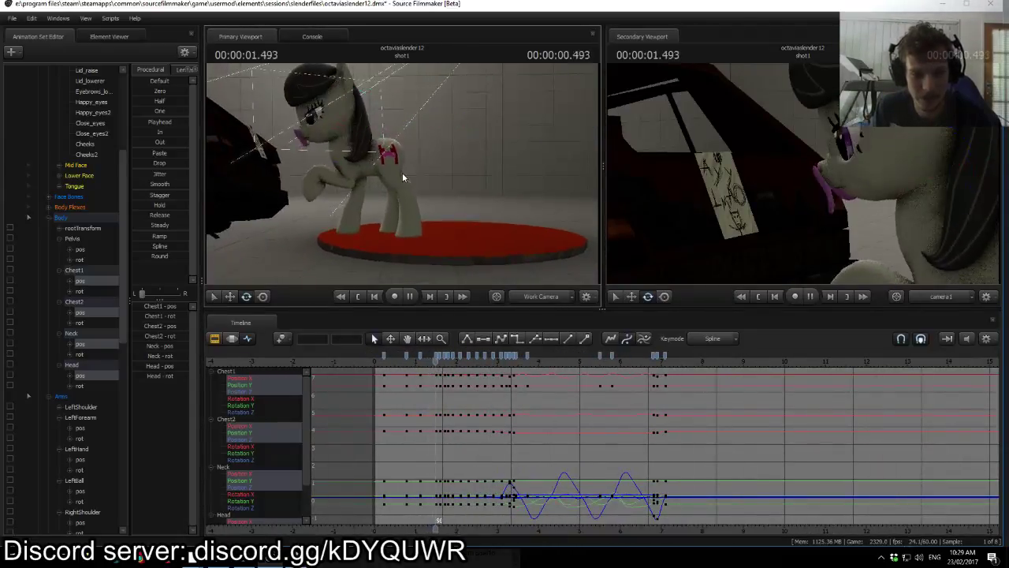
{"action": "key", "text": "space"}
Step: Replay the pony's turn from about 1 second and again from about 1.6 seconds, and park the playhead at 3.05 seconds
{"action": "left_click", "coordinate": [418, 353]}
{"action": "key", "text": "space"}
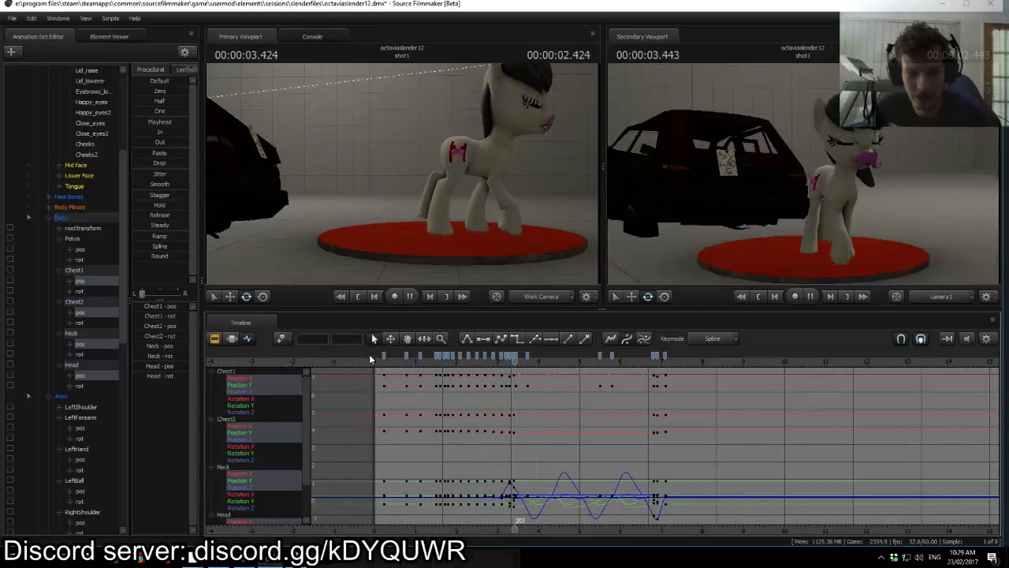
{"action": "key", "text": "space"}
{"action": "left_click_drag", "start_coordinate": [435, 362], "coordinate": [440, 361]}
{"action": "key", "text": "space"}
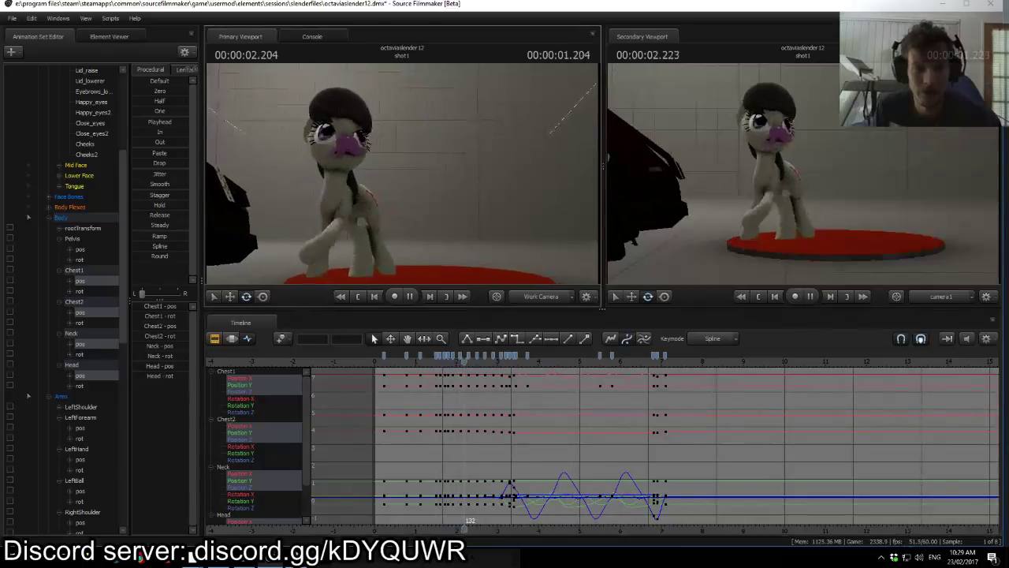
{"action": "key", "text": "space"}
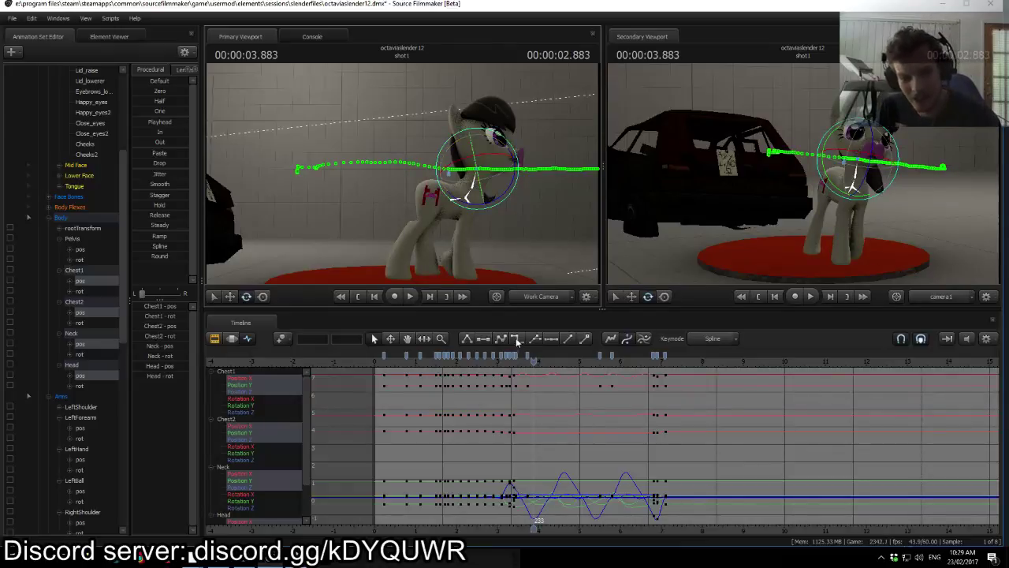
{"action": "left_click", "coordinate": [499, 361]}
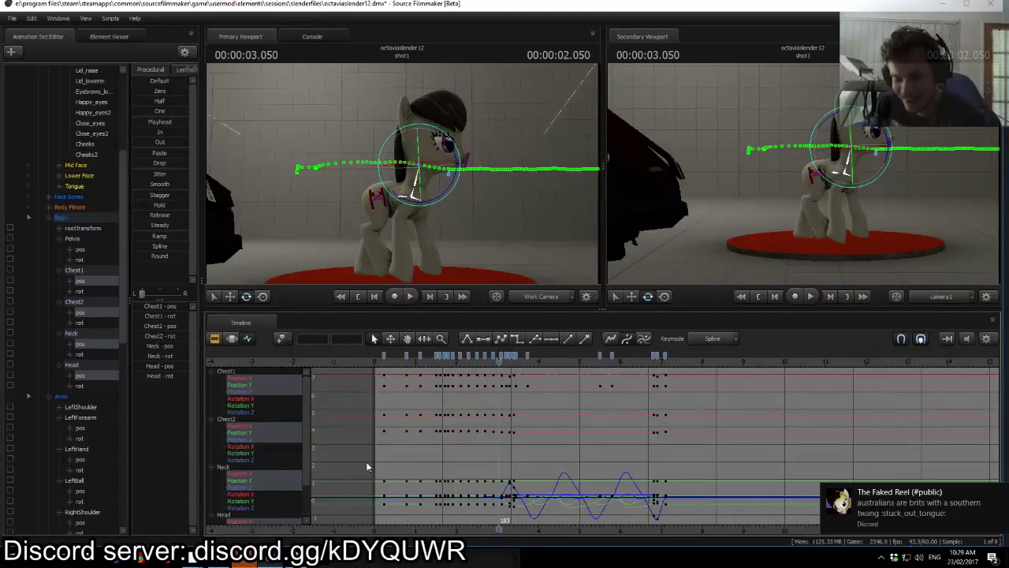
Step: Read the new Discord message and the YouTube live chat, and return to Source Filmmaker
{"action": "left_click", "coordinate": [271, 559]}
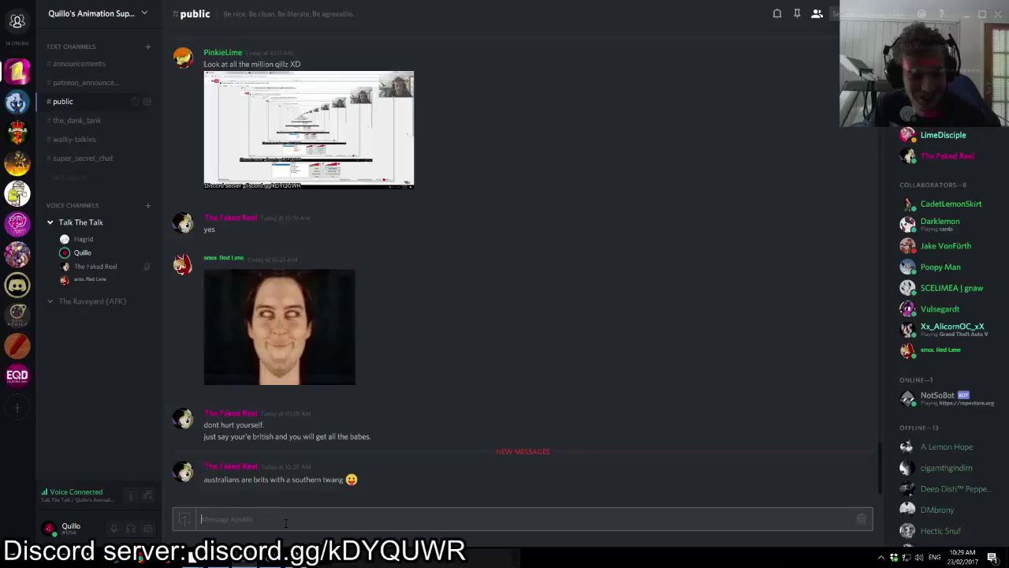
{"action": "key", "text": "alt+Tab"}
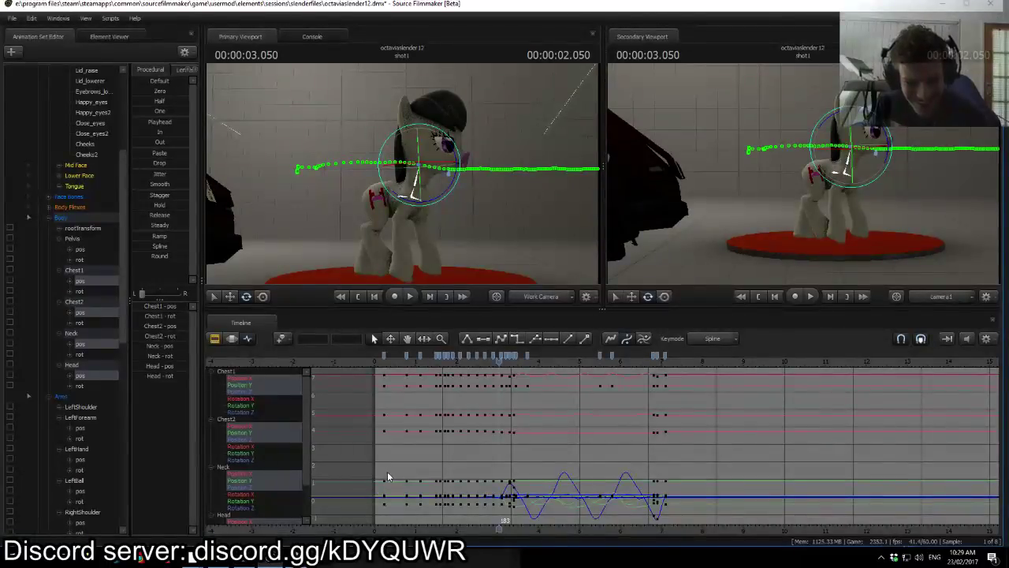
{"action": "mouse_move", "coordinate": [192, 561]}
{"action": "left_click", "coordinate": [245, 509]}
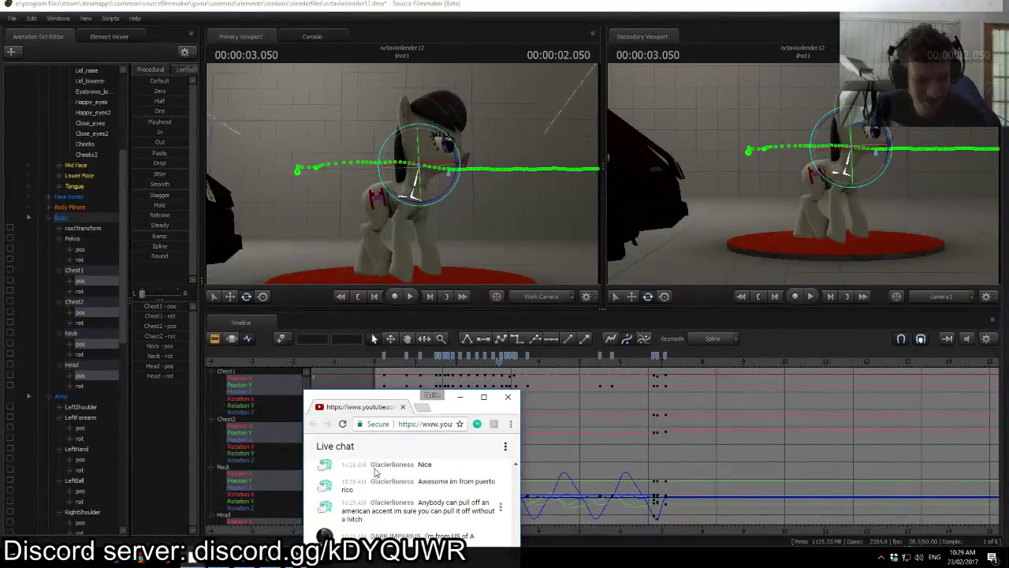
{"action": "left_click_drag", "start_coordinate": [398, 392], "coordinate": [410, 248]}
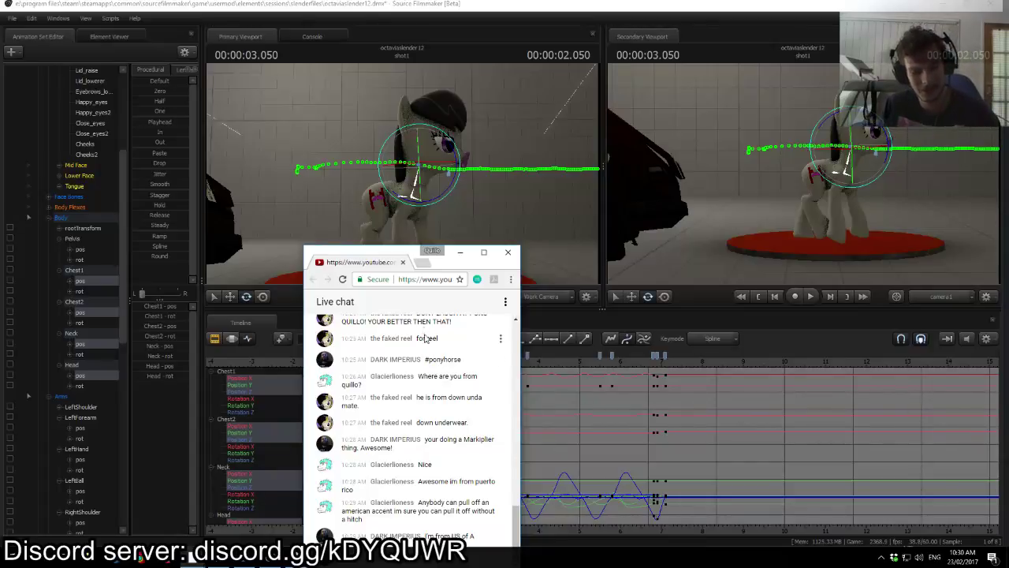
{"action": "left_click", "coordinate": [567, 391]}
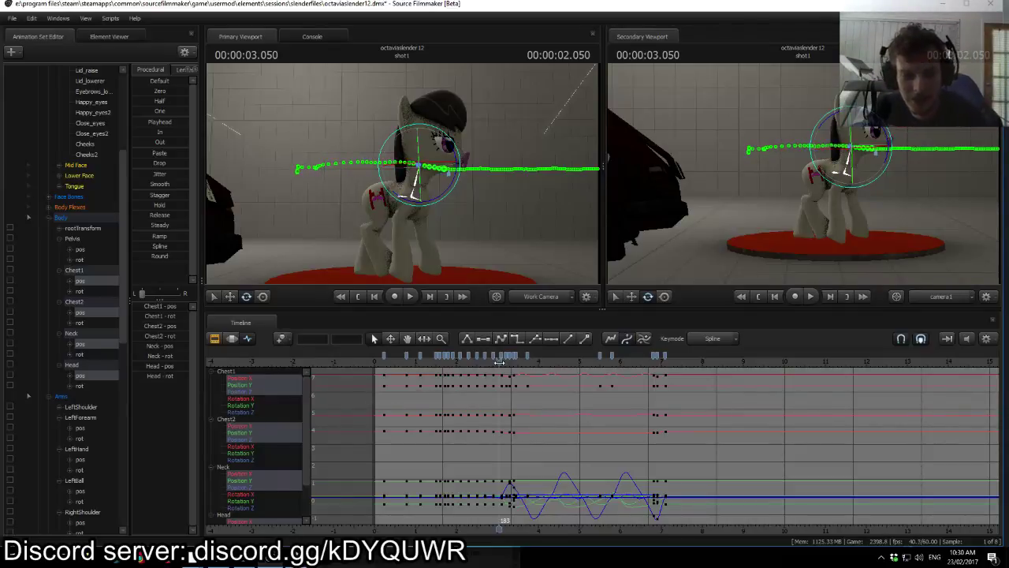
Step: Play the walk from 3.05 seconds, replay its final part, and move the playhead to the last keyframes at 7.1 seconds
{"action": "key", "text": "space"}
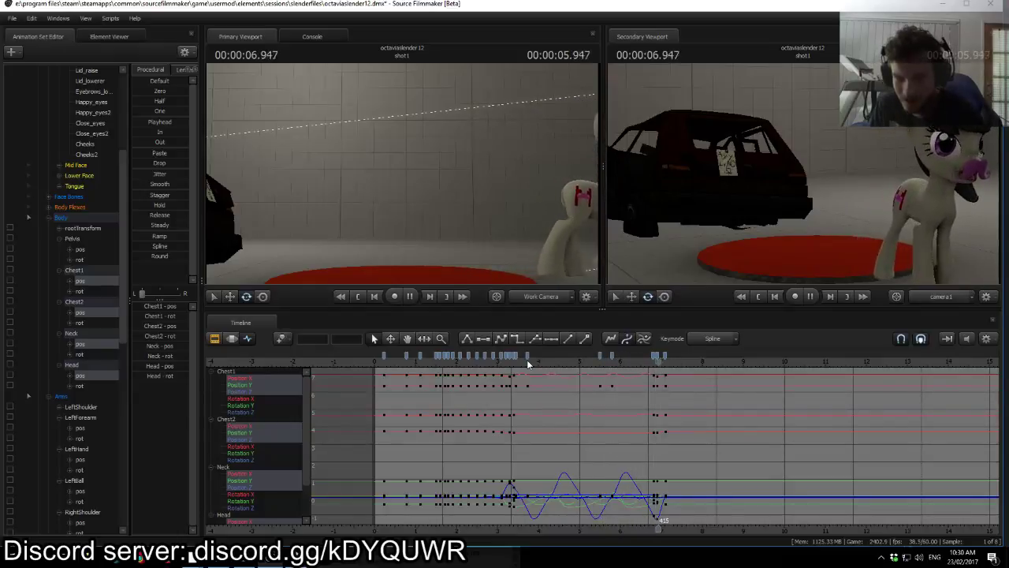
{"action": "key", "text": "space"}
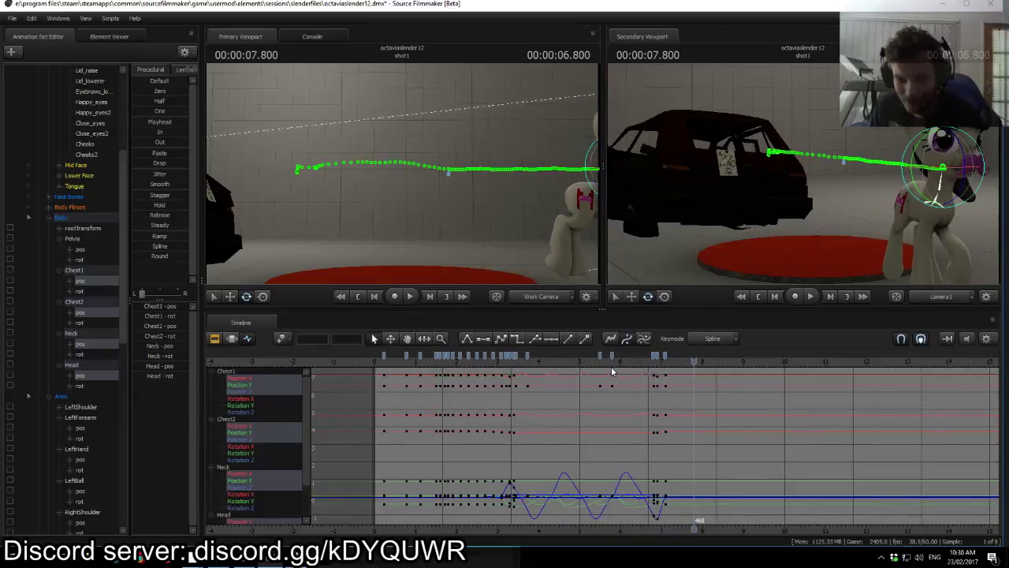
{"action": "left_click", "coordinate": [598, 369]}
{"action": "key", "text": "space"}
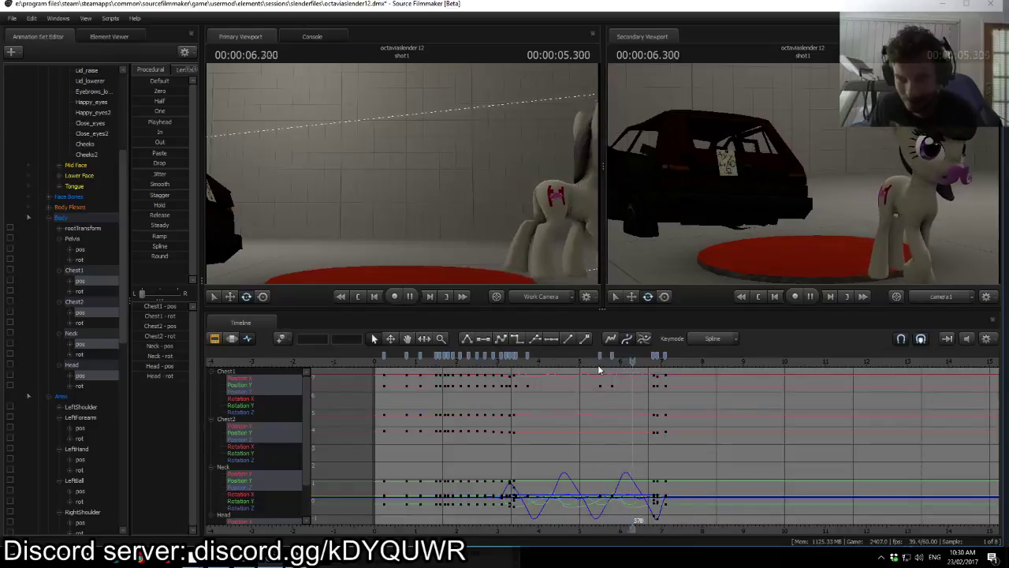
{"action": "key", "text": "space"}
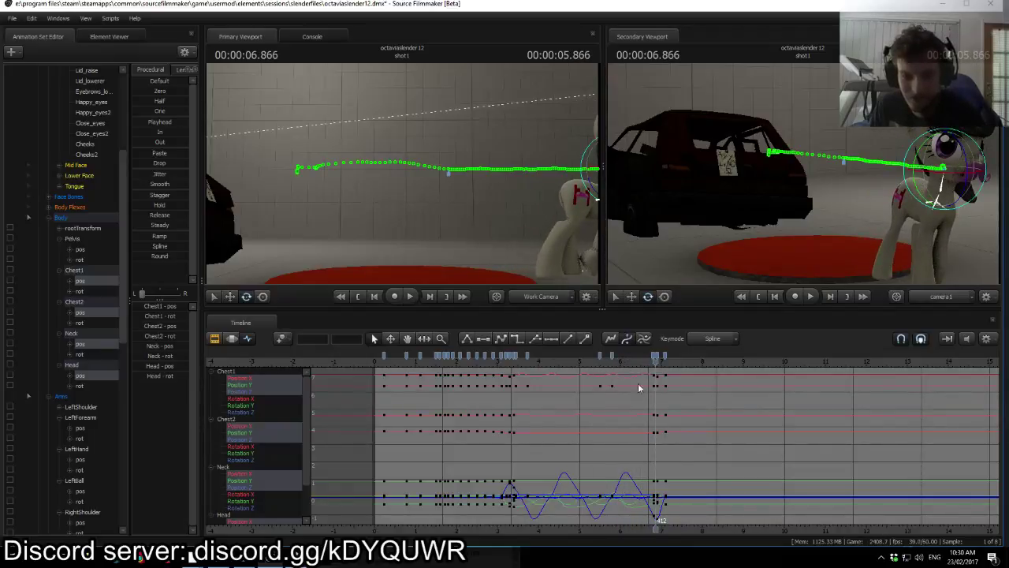
{"action": "scroll", "coordinate": [648, 473], "scroll_direction": "up", "scroll_amount": 3}
{"action": "middle_click_drag", "start_coordinate": [648, 527], "coordinate": [498, 505]}
{"action": "left_click_drag", "start_coordinate": [503, 362], "coordinate": [518, 364]}
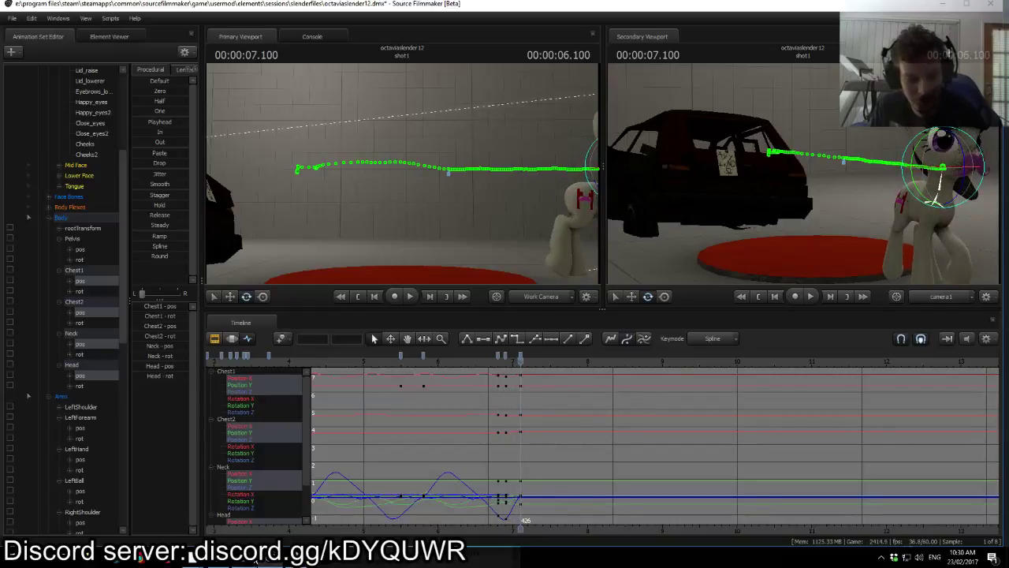
Step: Switch to Chrome and check the YouTube livestream's viewer statistics
{"action": "mouse_move", "coordinate": [195, 562]}
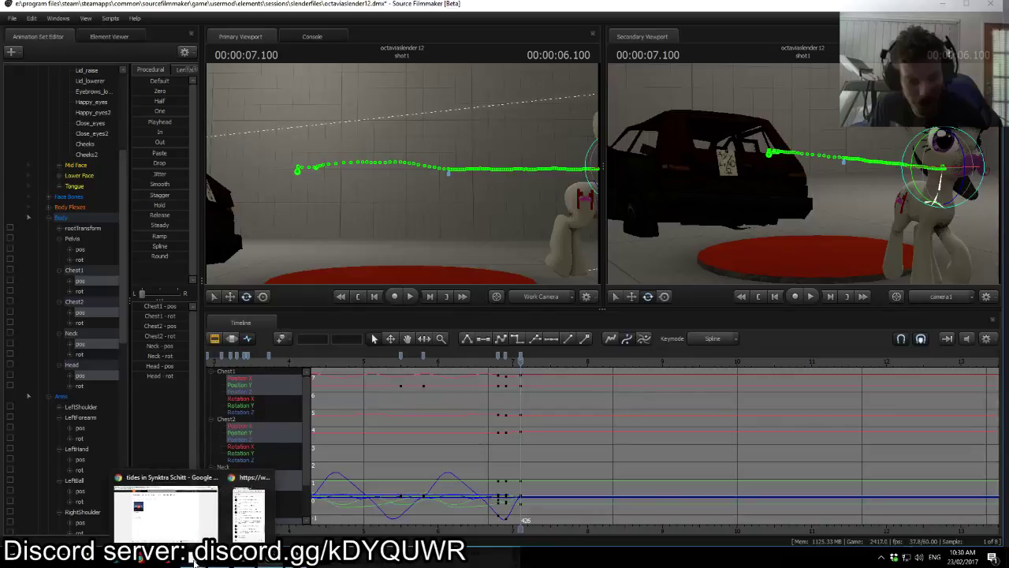
{"action": "left_click", "coordinate": [193, 516]}
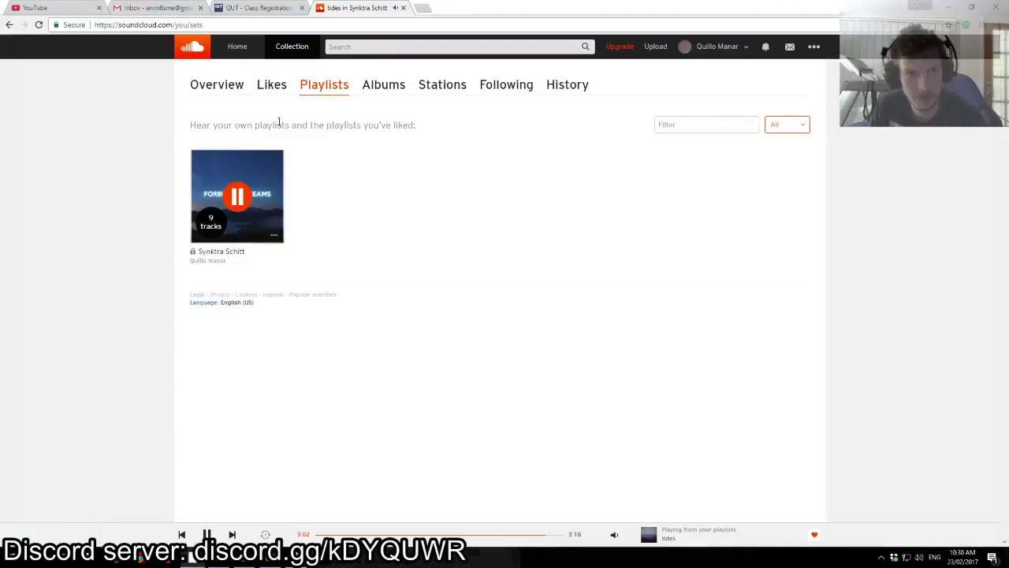
{"action": "left_click", "coordinate": [424, 9]}
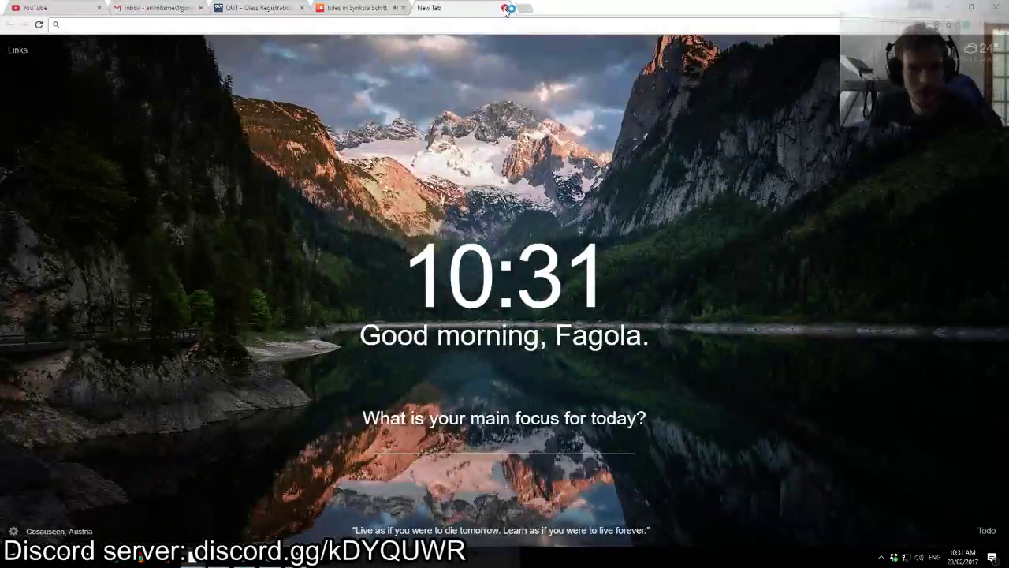
{"action": "left_click", "coordinate": [488, 8]}
{"action": "left_click", "coordinate": [45, 9]}
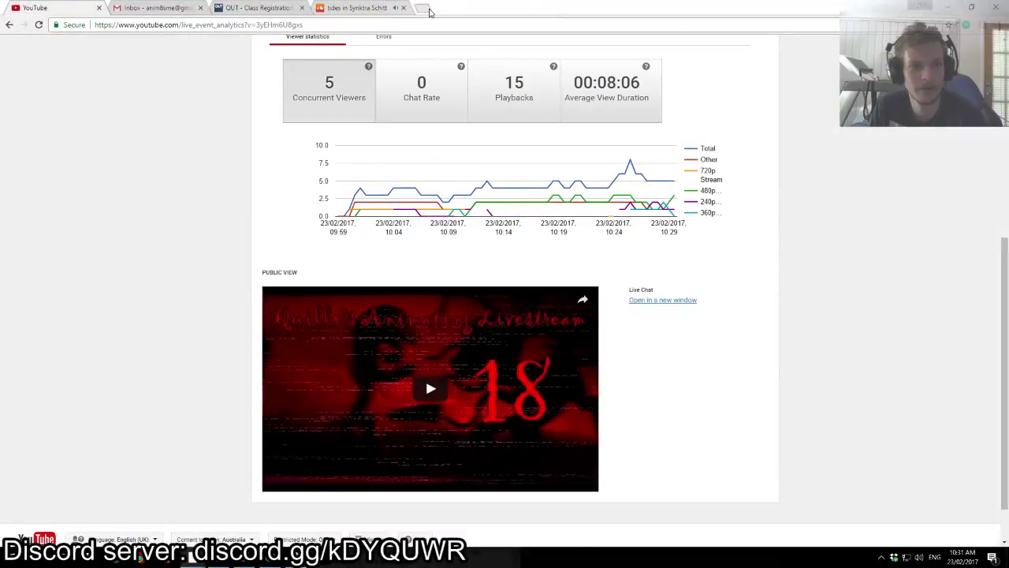
Step: Search the web for "just off beat clicked" in a new tab and open the "ElectroSWING || Offbeat - Just Clicked" video, skipping the ad
{"action": "left_click", "coordinate": [424, 9]}
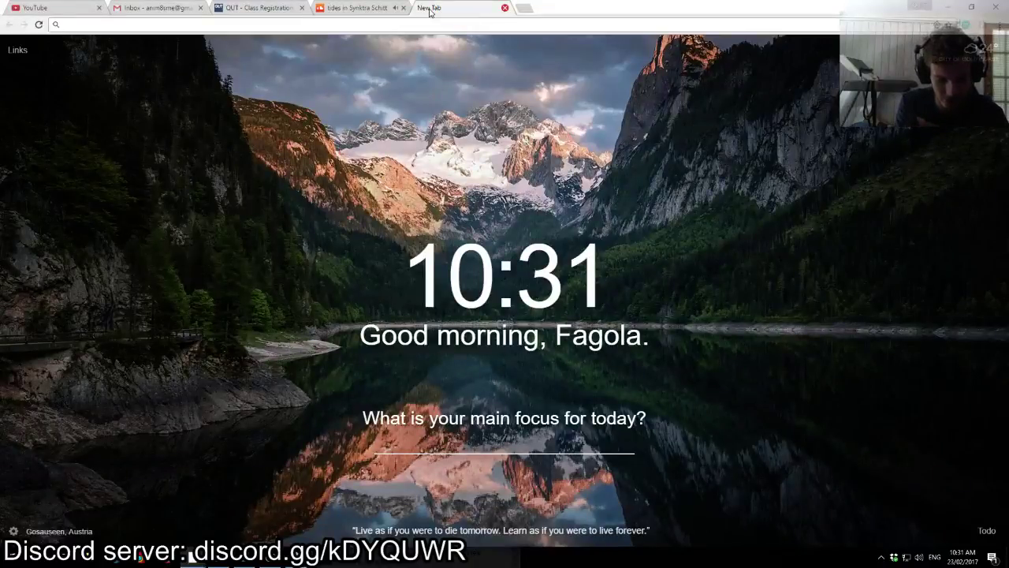
{"action": "type", "text": "just offb"}
{"action": "key", "text": "BackSpace"}
{"action": "type", "text": "beat"}
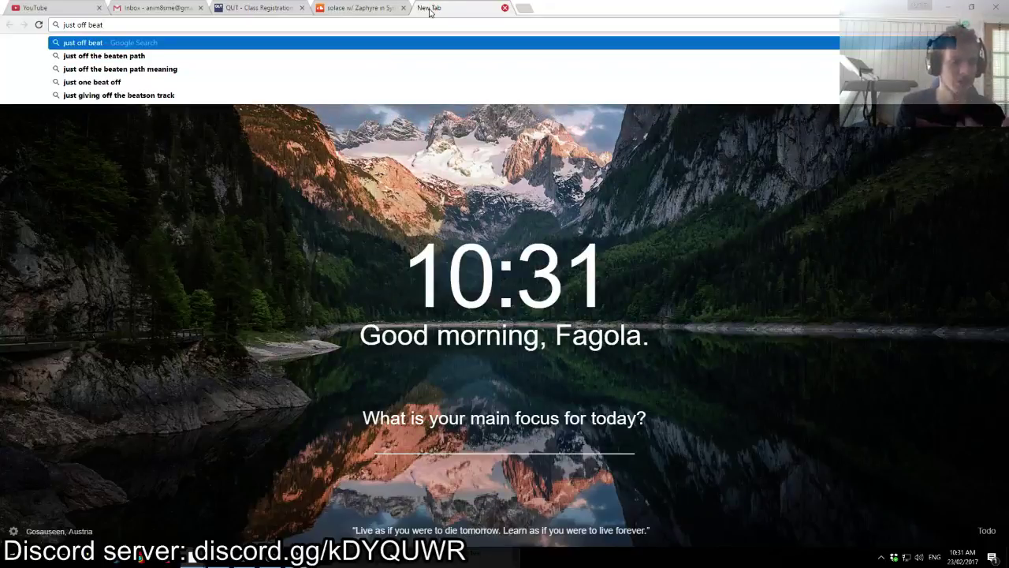
{"action": "type", "text": " clicked"}
{"action": "key", "text": "Return"}
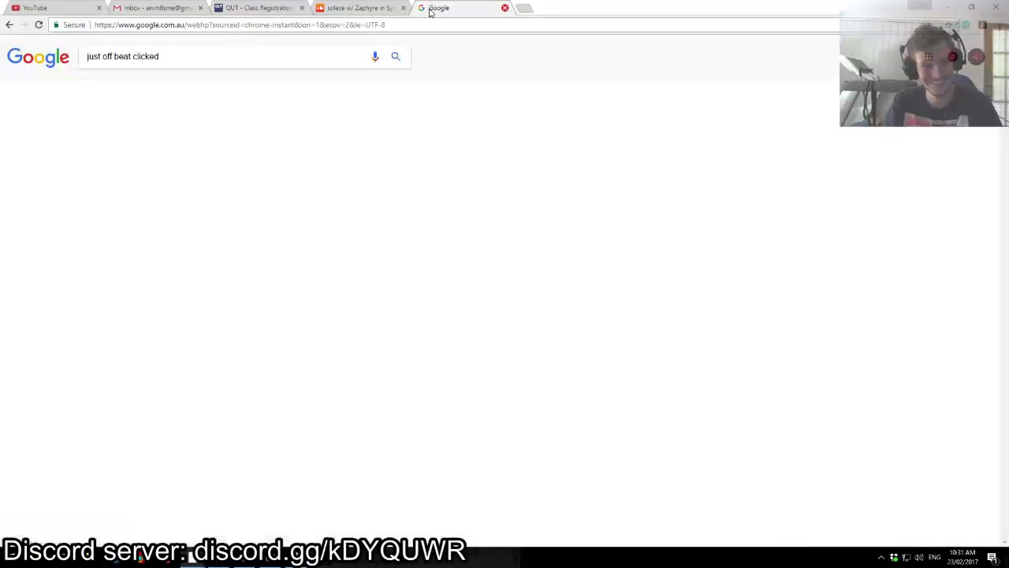
{"action": "left_click", "coordinate": [228, 135]}
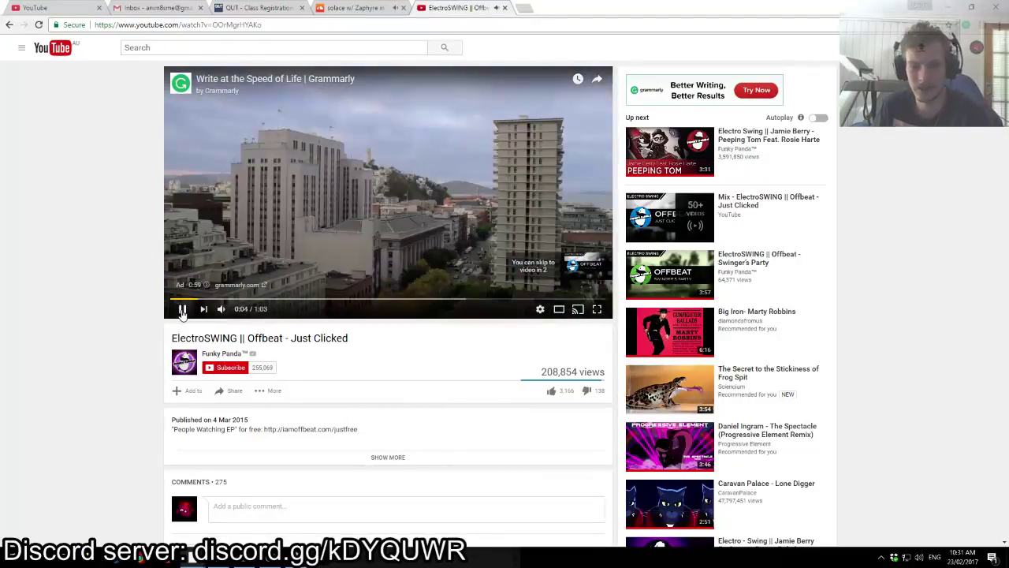
{"action": "left_click", "coordinate": [581, 266]}
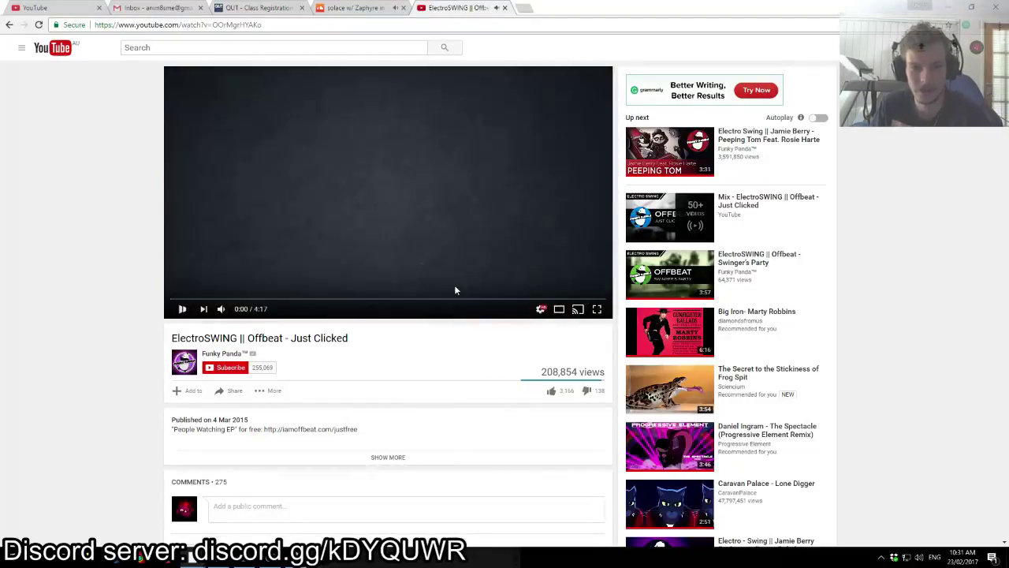
Step: Pause the video, skip ahead to about 0:36, and briefly preview the song
{"action": "left_click", "coordinate": [181, 308]}
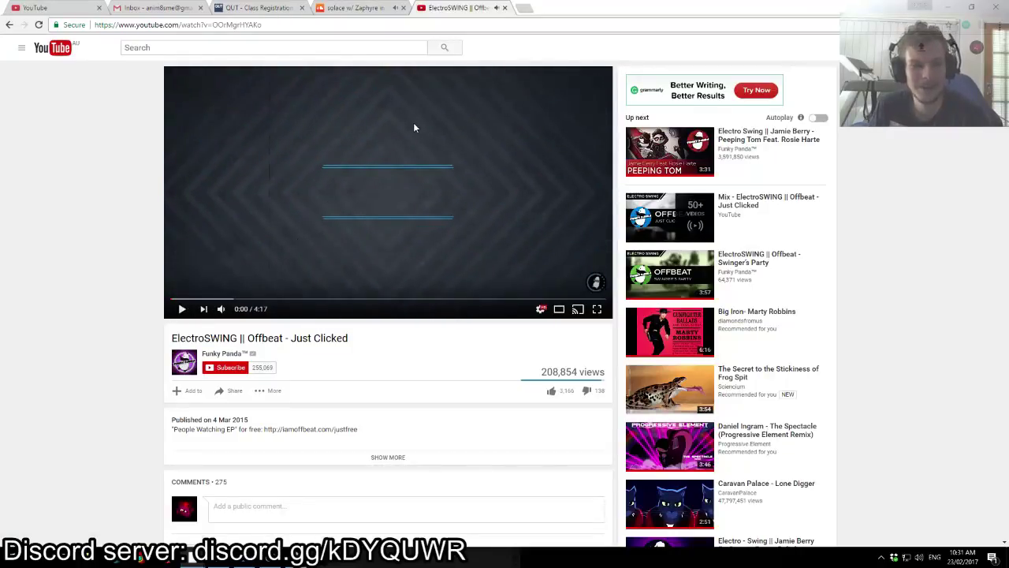
{"action": "left_click", "coordinate": [212, 300]}
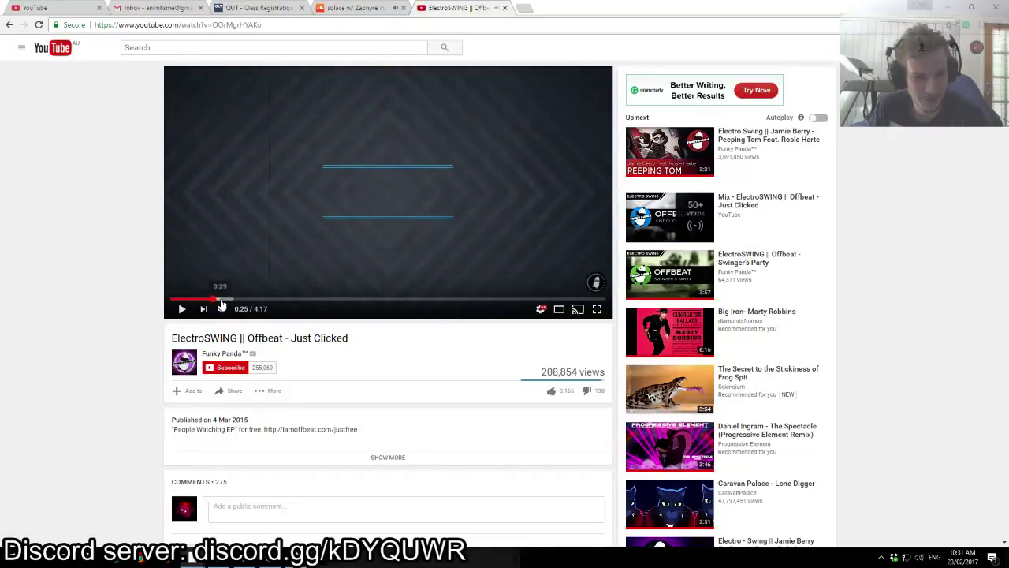
{"action": "left_click", "coordinate": [231, 300]}
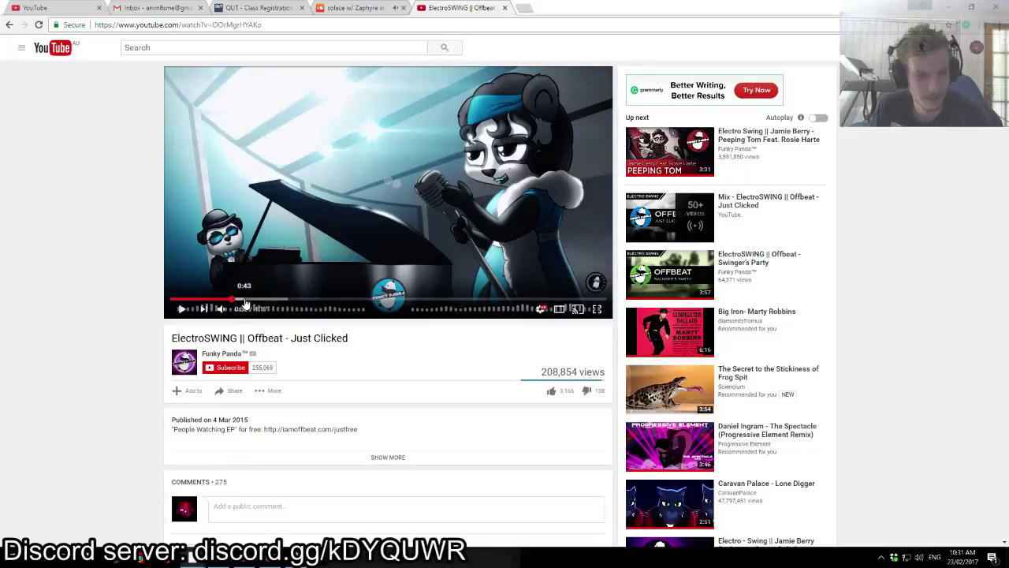
{"action": "left_click", "coordinate": [182, 309]}
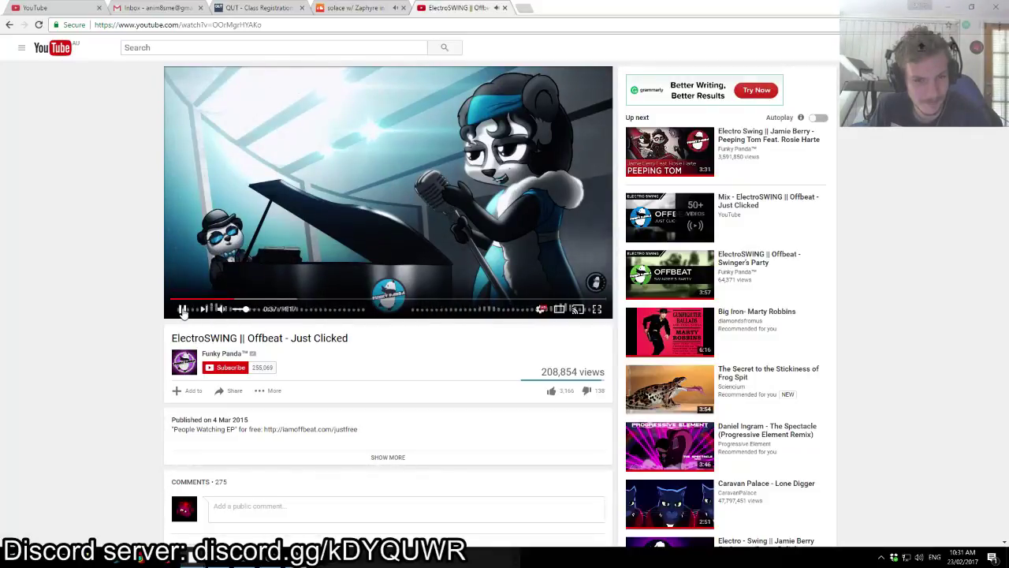
{"action": "left_click", "coordinate": [182, 309]}
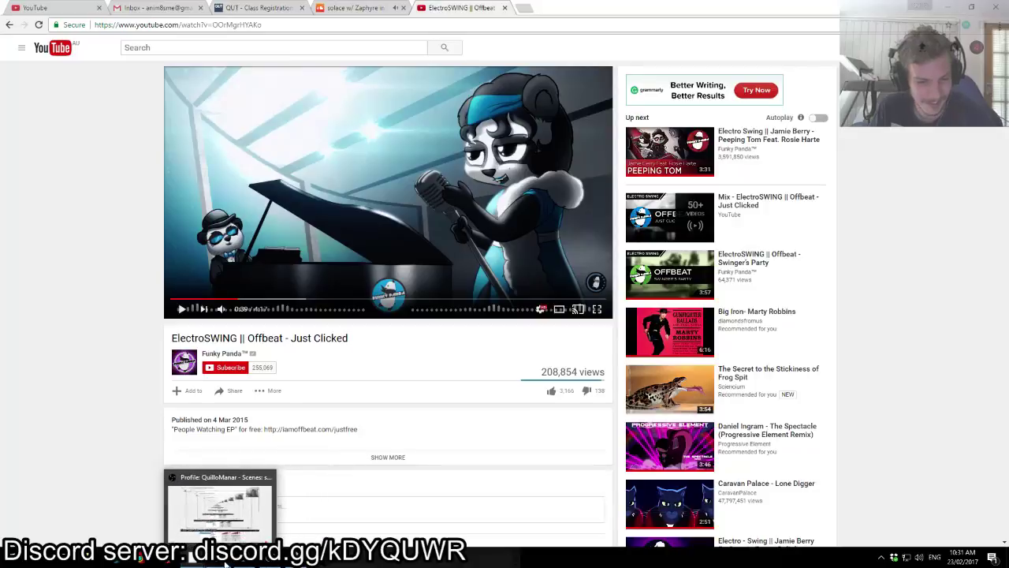
Step: Bring up the YouTube live chat window to read the viewers' messages
{"action": "mouse_move", "coordinate": [207, 562]}
{"action": "left_click", "coordinate": [251, 509]}
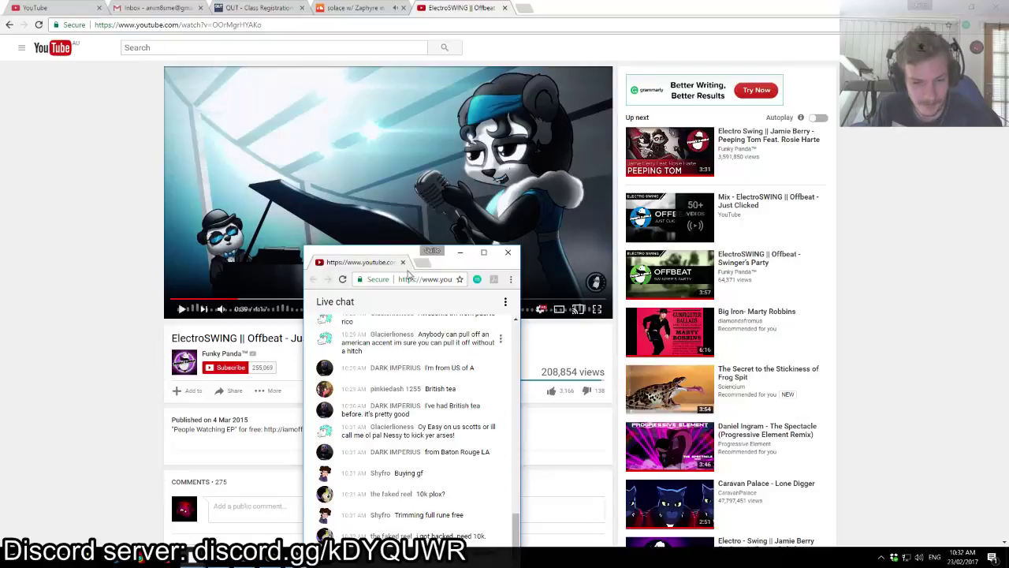
Step: Move the live chat window higher on the screen and read the latest viewer message about music requests
{"action": "left_click_drag", "start_coordinate": [396, 253], "coordinate": [399, 127]}
{"action": "left_click_drag", "start_coordinate": [428, 426], "coordinate": [483, 432]}
{"action": "left_click", "coordinate": [430, 425]}
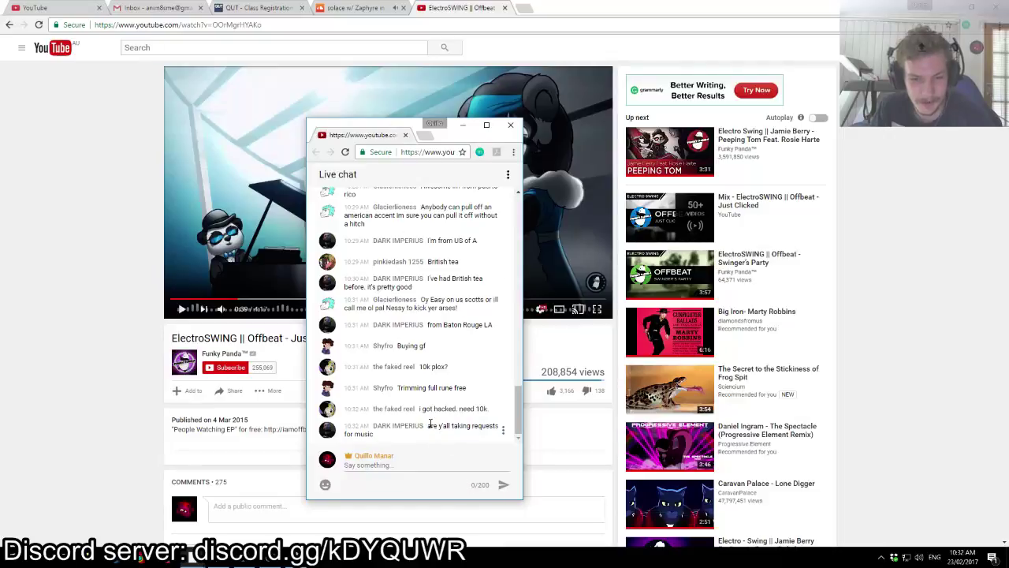
Step: Open the "Synktra Schitt" playlist on SoundCloud and look through its track list
{"action": "left_click", "coordinate": [351, 7]}
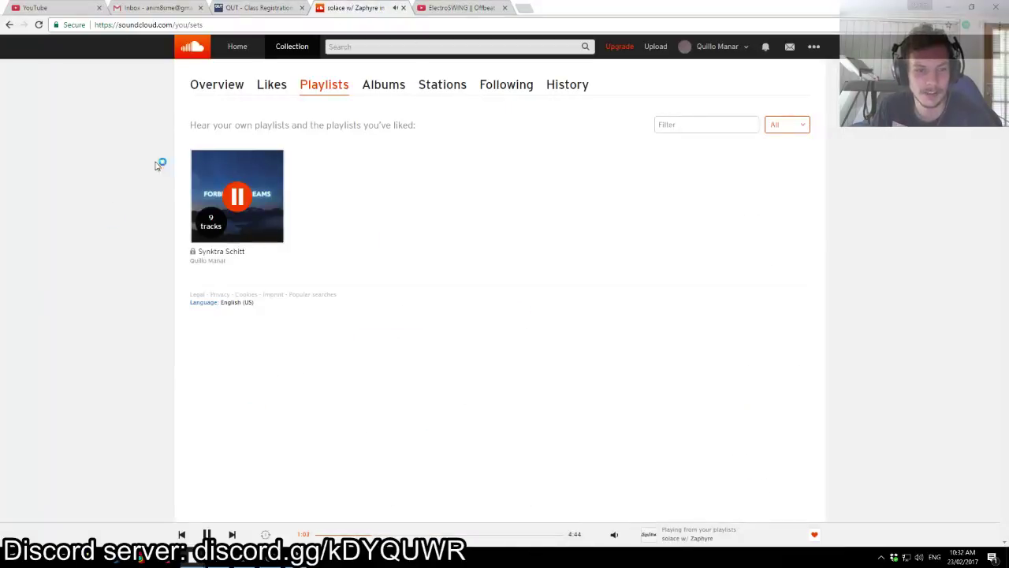
{"action": "left_click", "coordinate": [222, 253]}
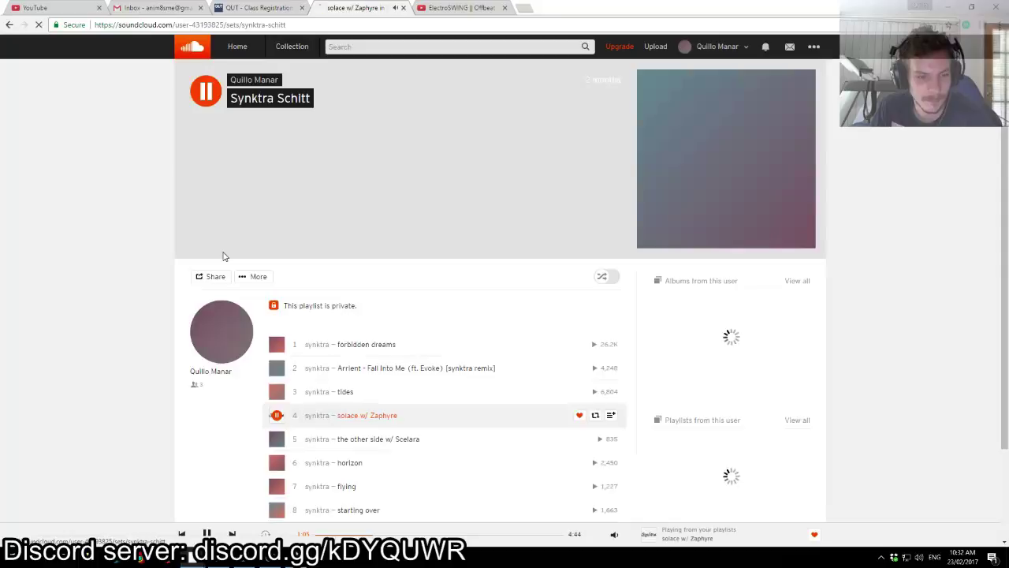
{"action": "scroll", "coordinate": [408, 221], "scroll_direction": "down", "scroll_amount": 2}
{"action": "scroll", "coordinate": [297, 387], "scroll_direction": "down", "scroll_amount": 1}
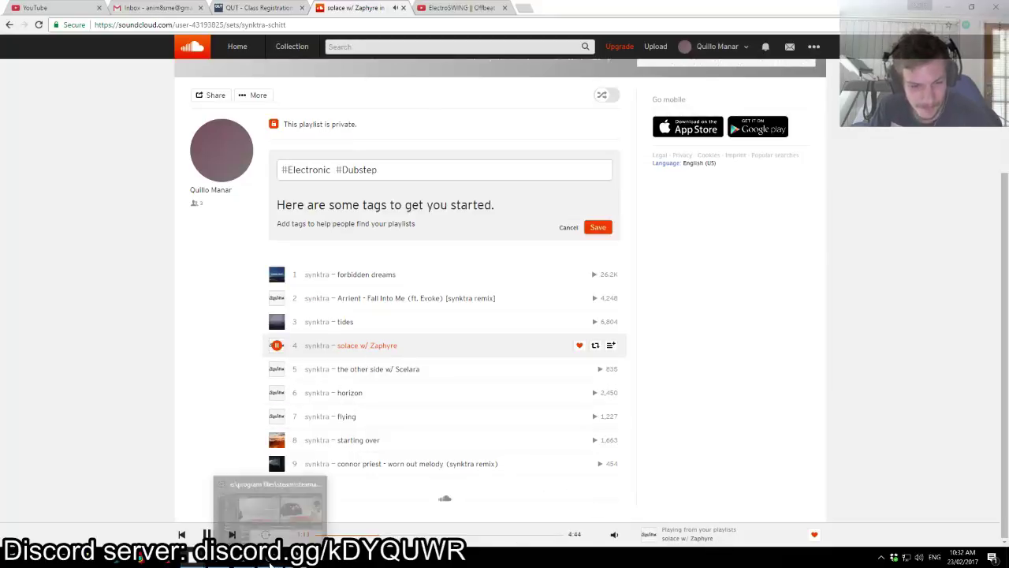
Step: Check the YouTube live chat once more and return to Source Filmmaker
{"action": "mouse_move", "coordinate": [197, 562]}
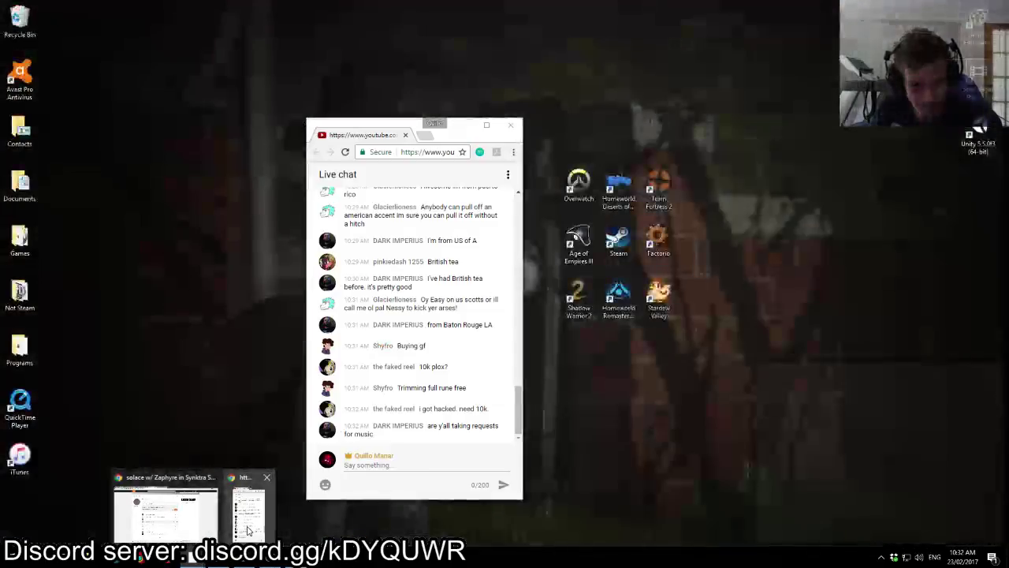
{"action": "left_click", "coordinate": [247, 520]}
{"action": "left_click", "coordinate": [269, 563]}
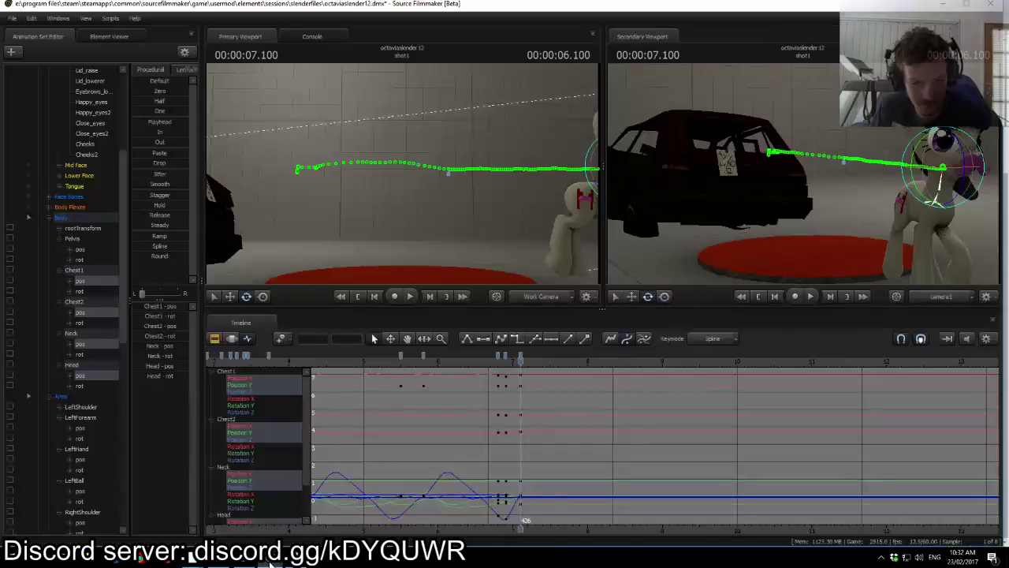
Step: Frame the pony's hindquarters in the primary viewport and select the LeftThigh control at the 7.100 s keyframe
{"action": "scroll", "coordinate": [478, 467], "scroll_direction": "up", "scroll_amount": 2}
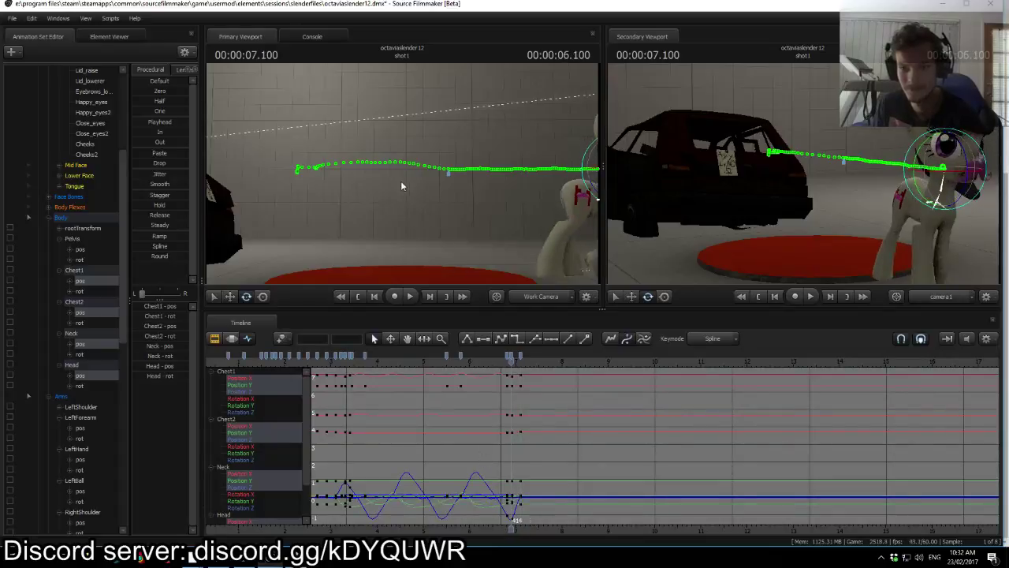
{"action": "mouse_move", "coordinate": [420, 181]}
{"action": "left_mouse_down"}
{"action": "mouse_move", "coordinate": [481, 185]}
{"action": "mouse_move", "coordinate": [477, 201]}
{"action": "mouse_move", "coordinate": [392, 167]}
{"action": "mouse_move", "coordinate": [402, 171]}
{"action": "left_mouse_up"}
{"action": "left_click", "coordinate": [452, 128], "text": "ctrl"}
{"action": "key", "text": "s"}
{"action": "key", "text": "Up"}
{"action": "key", "text": "Down"}
{"action": "left_click_drag", "start_coordinate": [436, 93], "coordinate": [440, 93]}
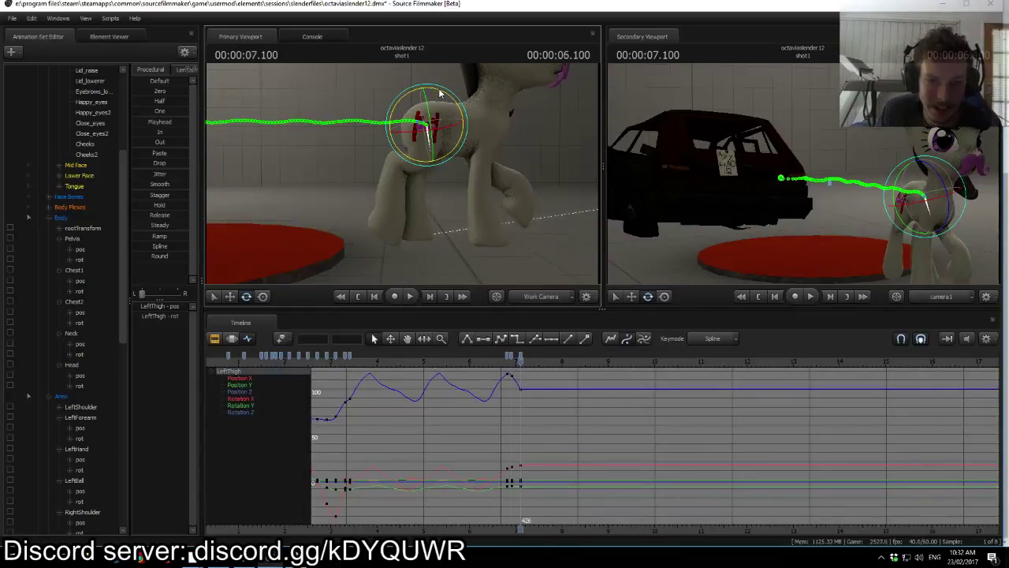
Step: Step back and forth between the keyframes at 6.900 s and 7.100 s to compare the pony's leg poses
{"action": "key", "text": "Up"}
{"action": "key", "text": "Down"}
{"action": "key", "text": "Up"}
{"action": "key", "text": "Down"}
{"action": "key", "text": "Up"}
{"action": "key", "text": "Down"}
{"action": "key", "text": "Up"}
{"action": "key", "text": "Right"}
{"action": "key", "text": "Right"}
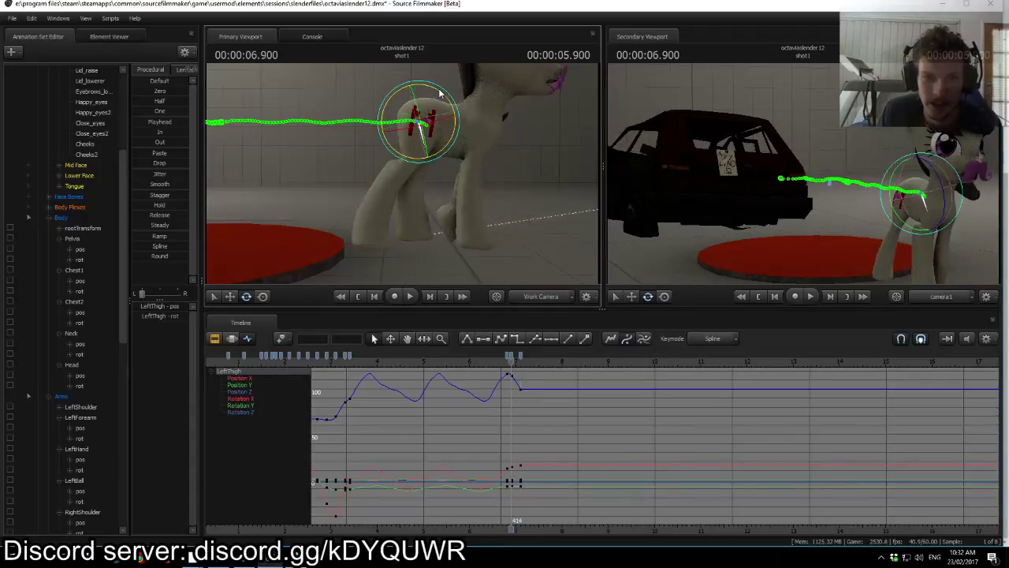
{"action": "key", "text": "Up"}
{"action": "key", "text": "Down"}
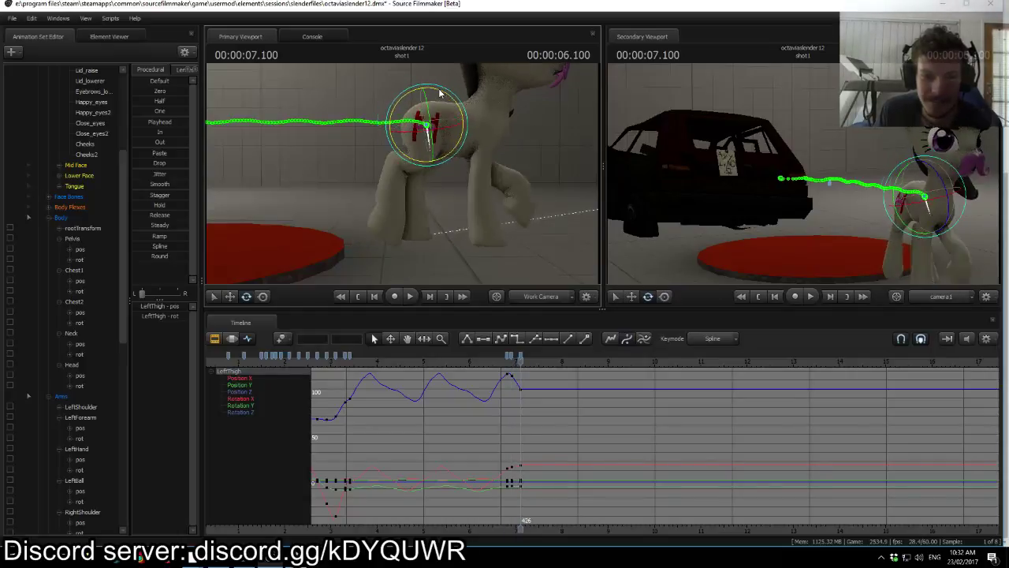
{"action": "key", "text": "Up"}
{"action": "key", "text": "Down"}
{"action": "key", "text": "Up"}
{"action": "key", "text": "Down"}
{"action": "key", "text": "Up"}
{"action": "key", "text": "Down"}
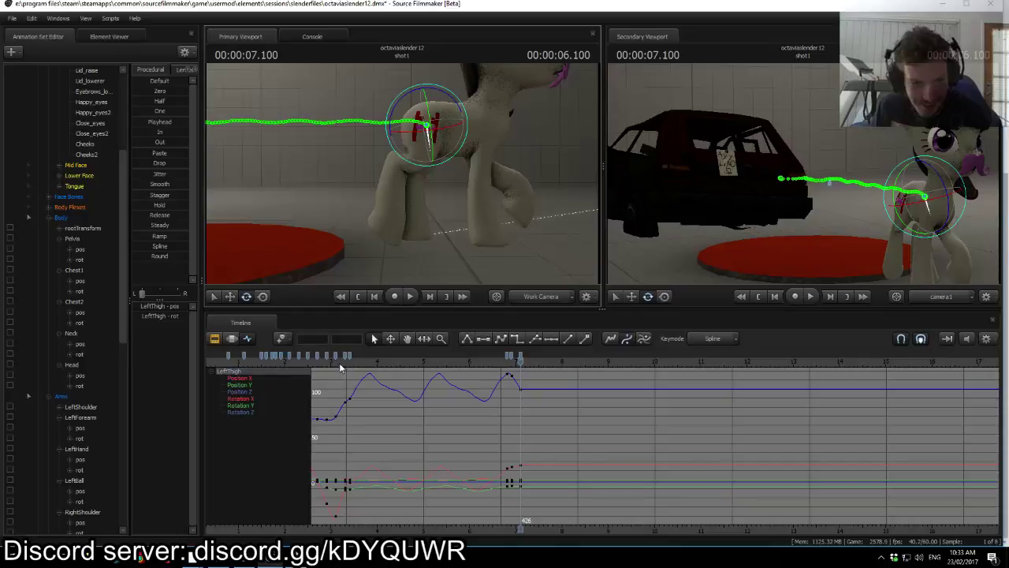
Step: Play back the end of the walk and scrub the playhead to 6.900 s to examine the stopping pose
{"action": "key", "text": "space"}
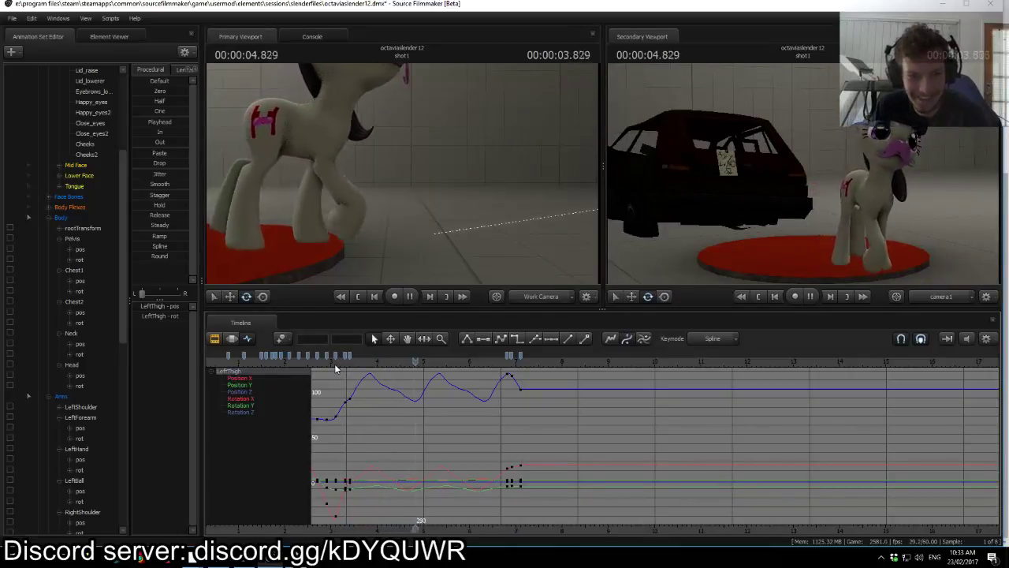
{"action": "key", "text": "space"}
{"action": "left_click", "coordinate": [491, 364]}
{"action": "left_click_drag", "start_coordinate": [492, 368], "coordinate": [484, 365]}
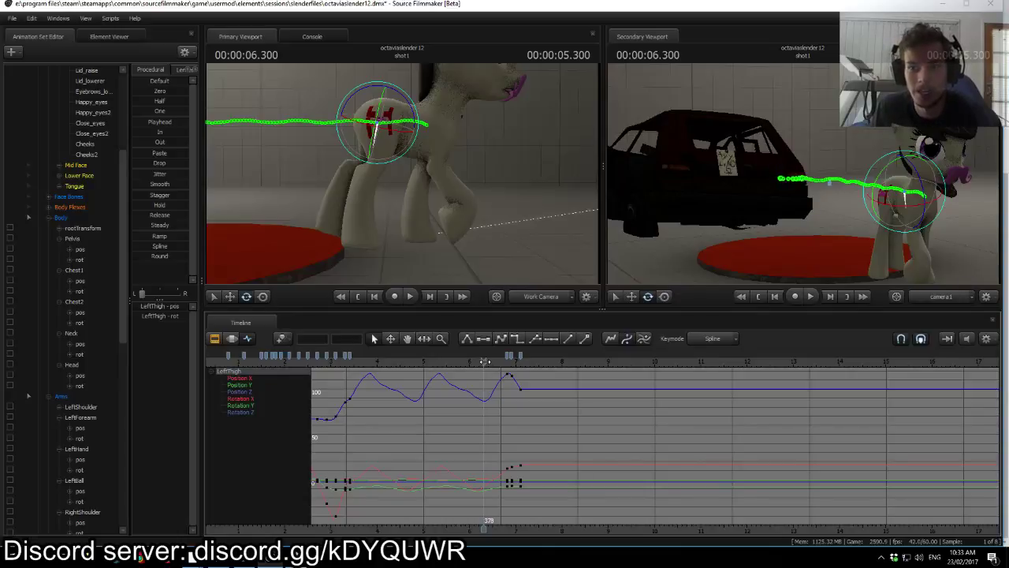
{"action": "key", "text": "space"}
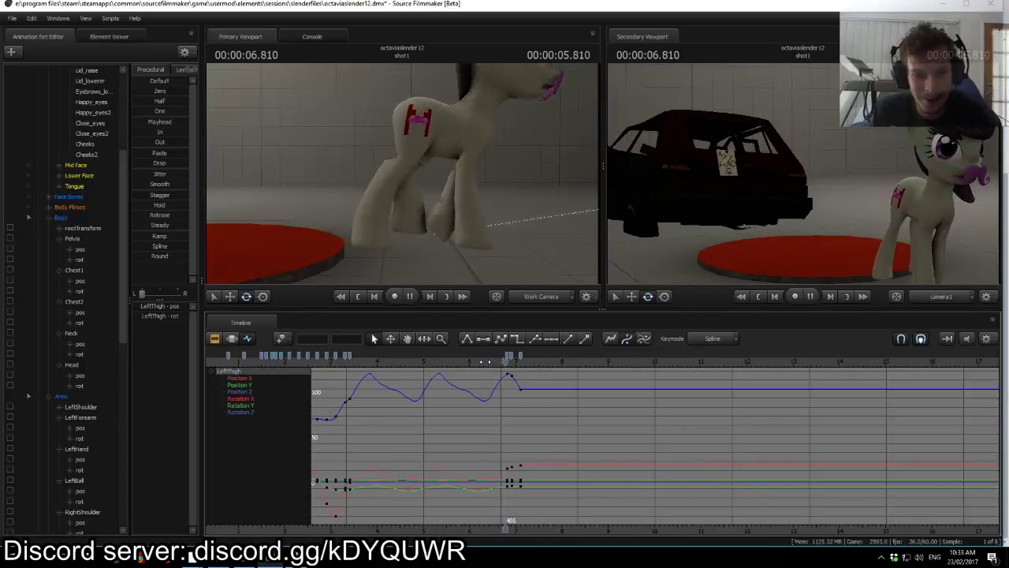
{"action": "key", "text": "space"}
{"action": "left_click", "coordinate": [519, 369]}
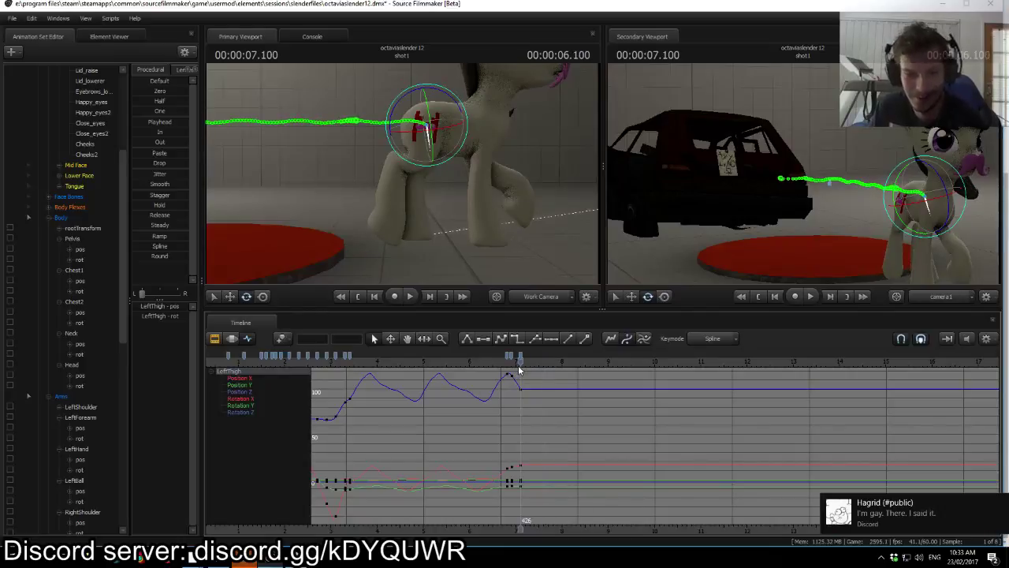
{"action": "left_click_drag", "start_coordinate": [518, 370], "coordinate": [511, 370]}
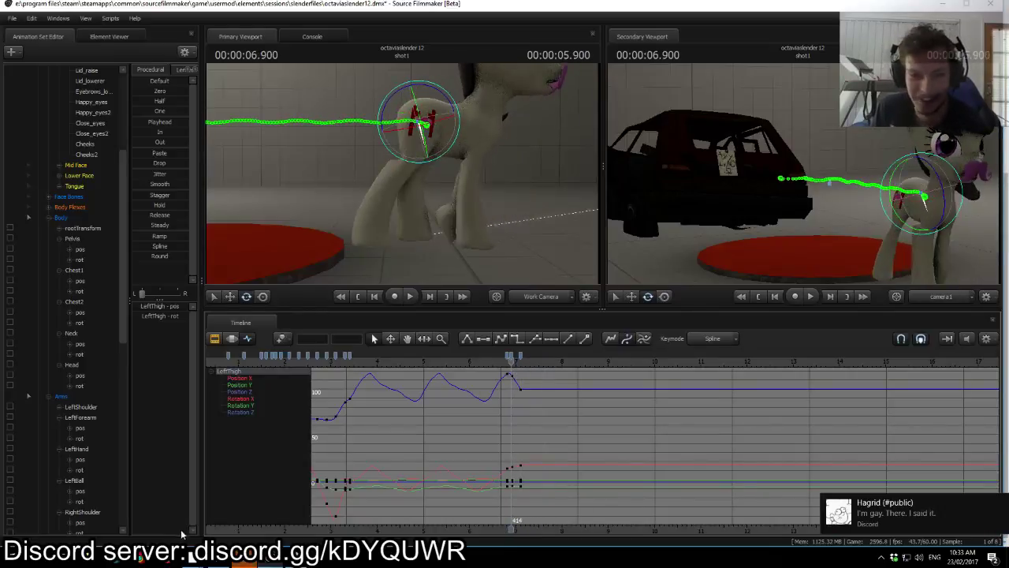
Step: Read the new messages in the Discord #public channel and return to Source Filmmaker
{"action": "left_click", "coordinate": [234, 561]}
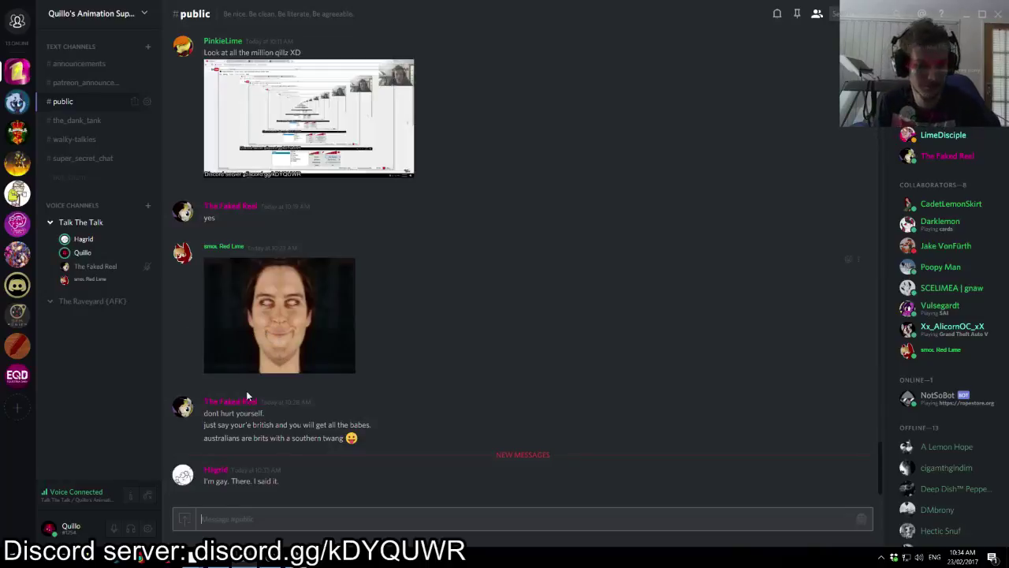
{"action": "left_click", "coordinate": [190, 560]}
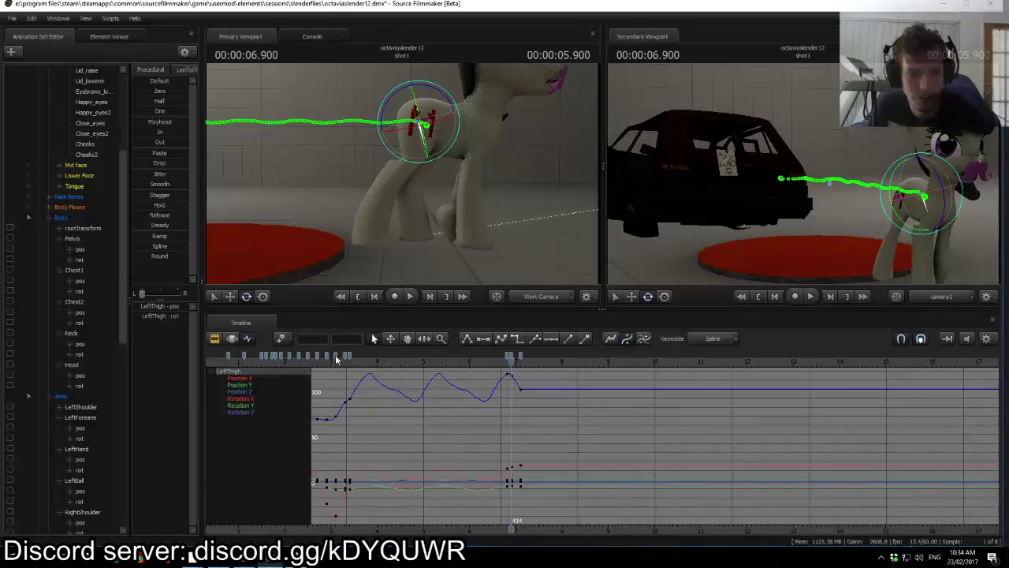
Step: Select the pony's RightShoulder control and step between its final keyframes to compare the front leg poses
{"action": "left_click", "coordinate": [483, 147]}
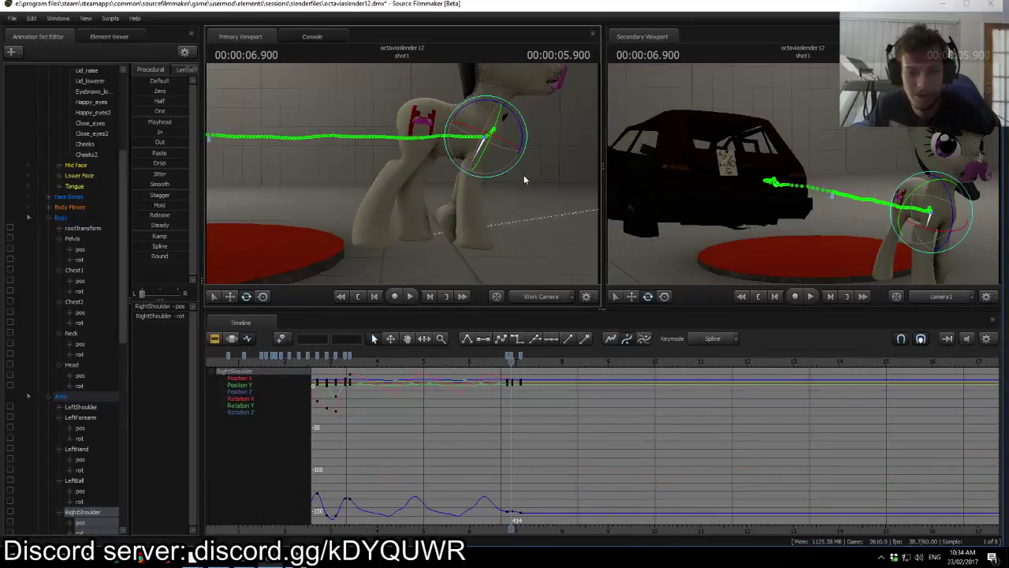
{"action": "key", "text": "Up"}
{"action": "key", "text": "Down"}
{"action": "key", "text": "Up"}
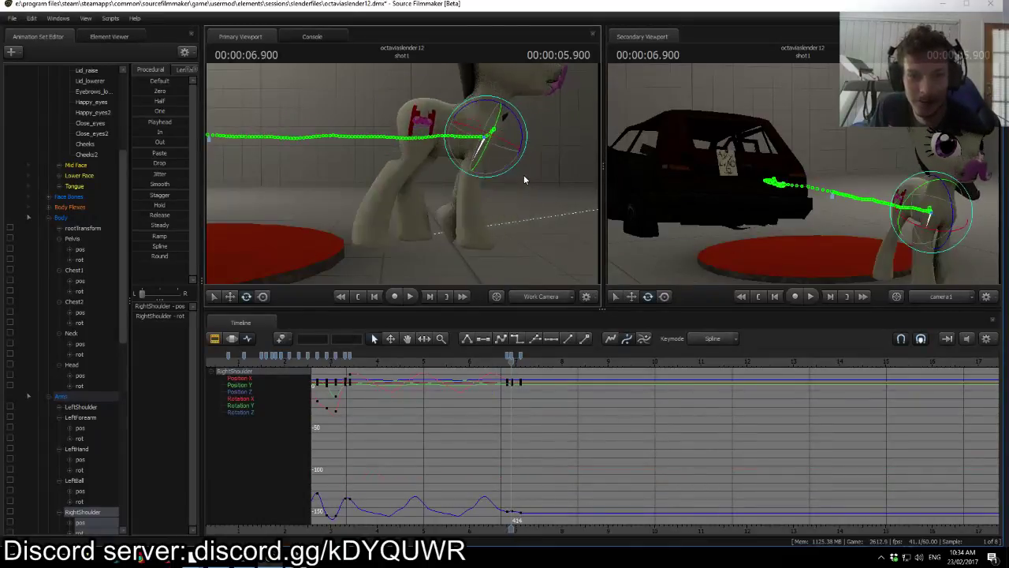
{"action": "key", "text": "Down"}
{"action": "key", "text": "Up"}
{"action": "key", "text": "Down"}
{"action": "key", "text": "Down"}
{"action": "key", "text": "Down"}
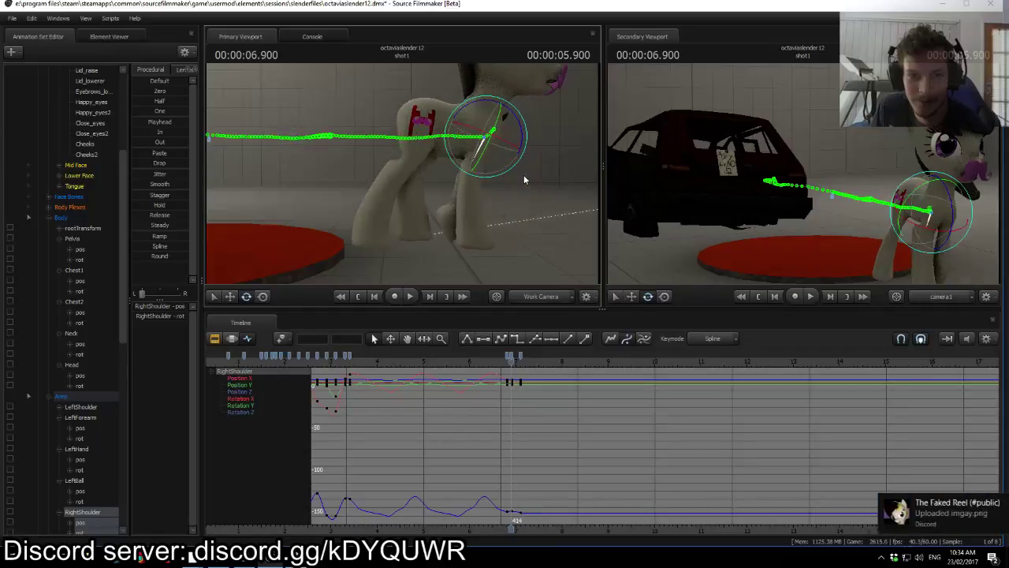
Step: Move the playhead to about 1 second and play the turn and the start of the walk
{"action": "scroll", "coordinate": [464, 423], "scroll_direction": "down", "scroll_amount": 4}
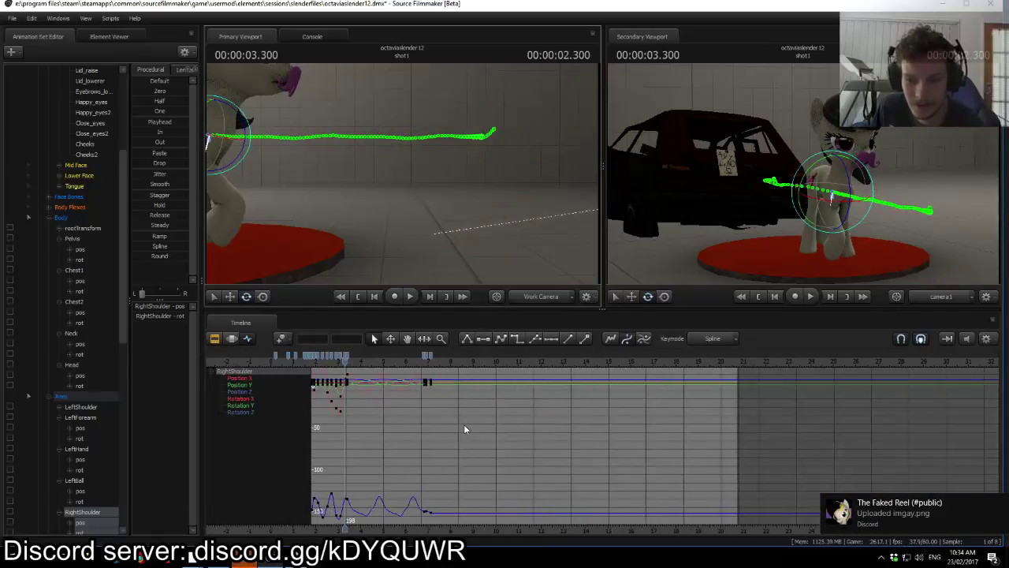
{"action": "middle_click_drag", "start_coordinate": [395, 528], "coordinate": [653, 486]}
{"action": "left_click", "coordinate": [559, 362]}
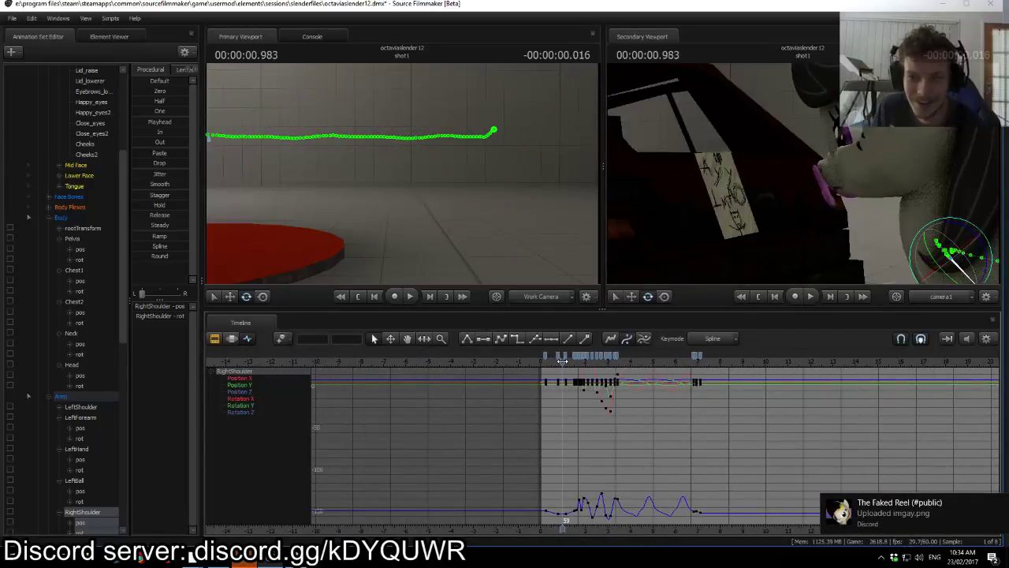
{"action": "mouse_move", "coordinate": [504, 191]}
{"action": "left_mouse_down"}
{"action": "mouse_move", "coordinate": [514, 192]}
{"action": "mouse_move", "coordinate": [505, 192]}
{"action": "left_mouse_up"}
{"action": "key", "text": "space"}
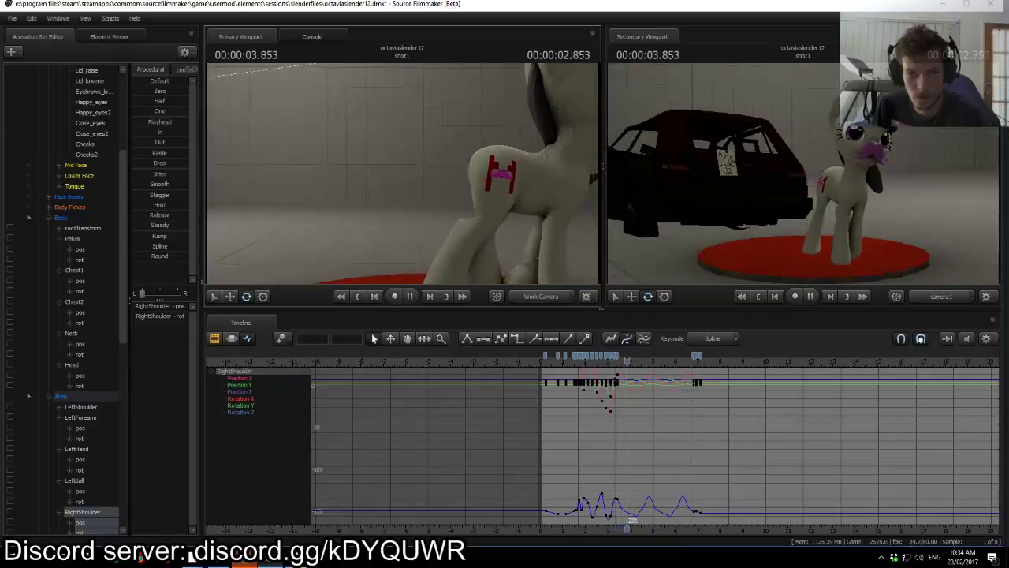
{"action": "key", "text": "space"}
Step: Scrub to 2.933 s and examine the pony's stepping pose from the side in the primary viewport
{"action": "left_click_drag", "start_coordinate": [599, 363], "coordinate": [606, 365]}
{"action": "left_click_drag", "start_coordinate": [473, 225], "coordinate": [441, 227]}
{"action": "key", "text": "w"}
{"action": "key", "text": "s"}
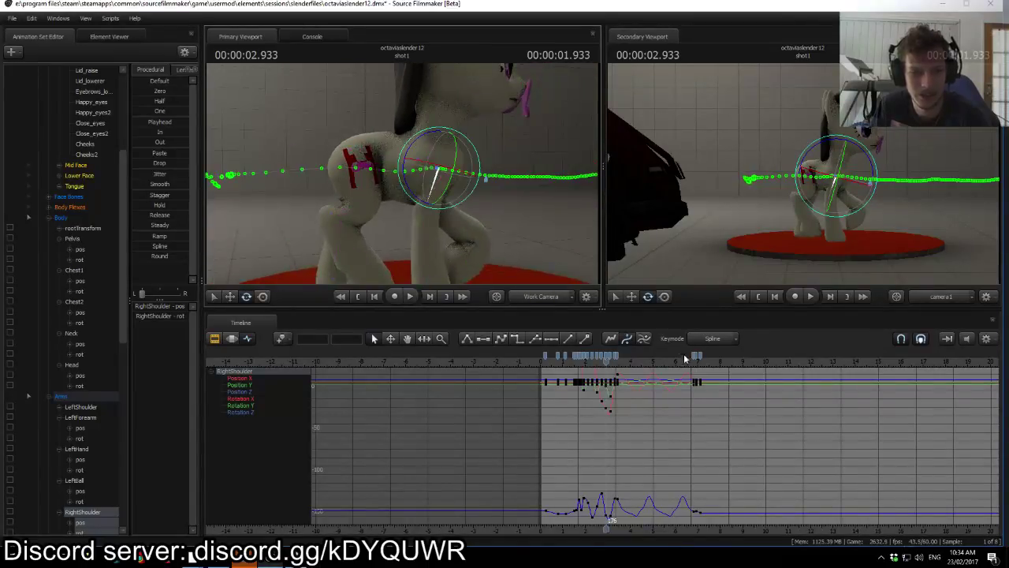
Step: Replay the walk from a wider angle and park the playhead at 6.866 s, near the final keyframes
{"action": "scroll", "coordinate": [612, 375], "scroll_direction": "up", "scroll_amount": 4}
{"action": "left_click_drag", "start_coordinate": [607, 363], "coordinate": [639, 363]}
{"action": "left_click_drag", "start_coordinate": [561, 239], "coordinate": [623, 225]}
{"action": "key", "text": "w"}
{"action": "key", "text": "space"}
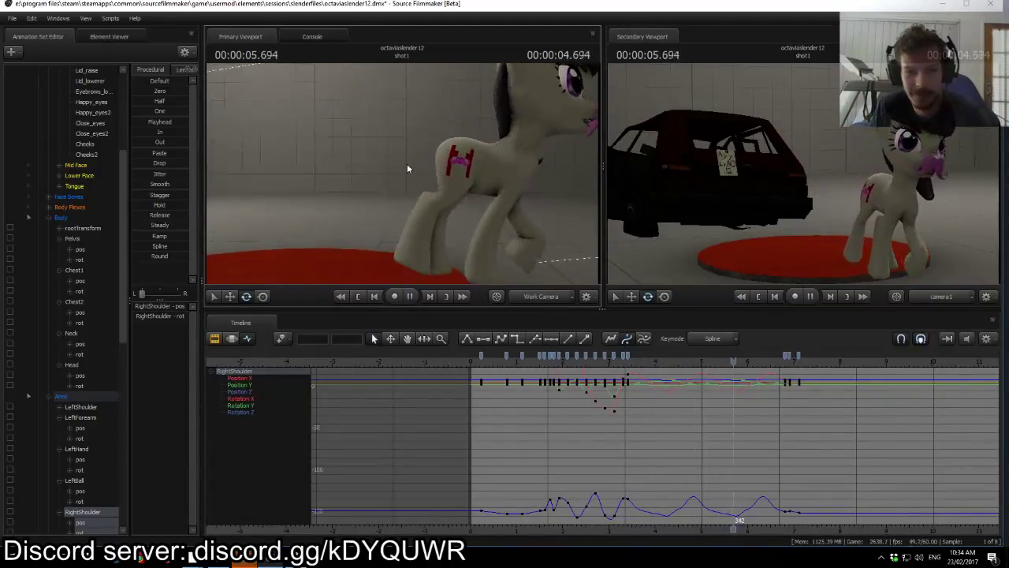
{"action": "left_click", "coordinate": [789, 358]}
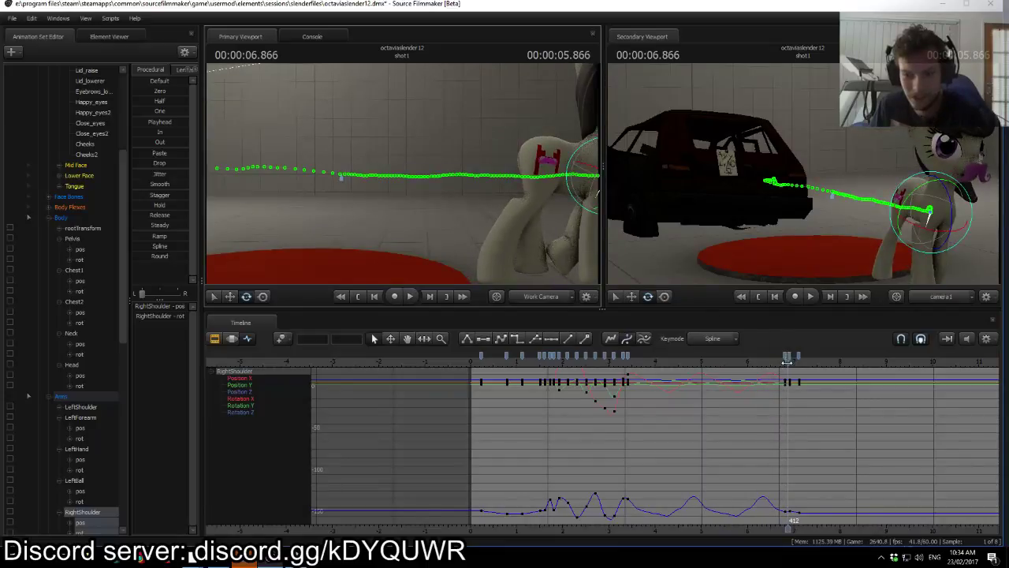
Step: Check the Discord #public channel and read the viewers' newest questions in the YouTube live chat window
{"action": "left_click", "coordinate": [190, 555]}
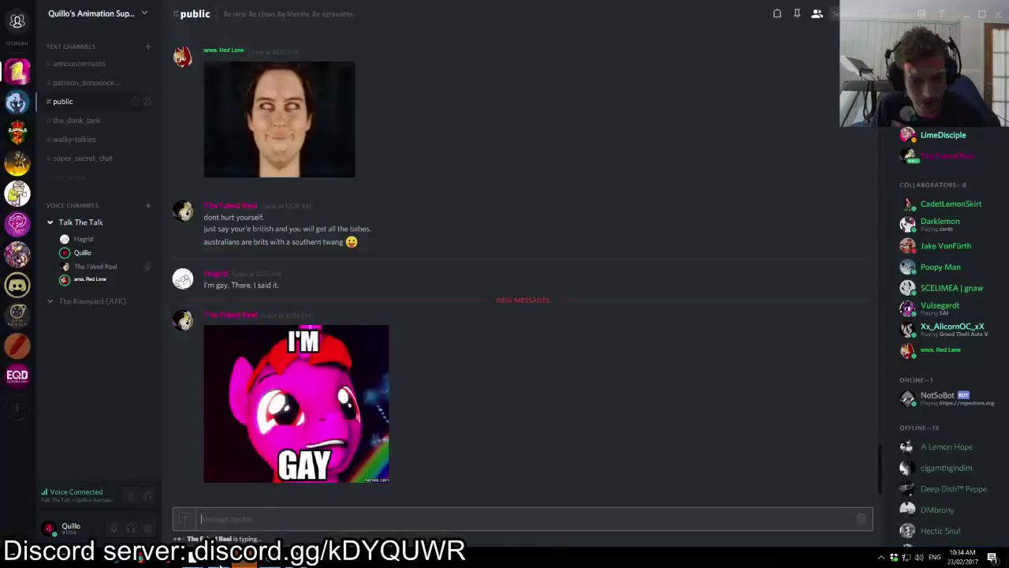
{"action": "left_click", "coordinate": [260, 516]}
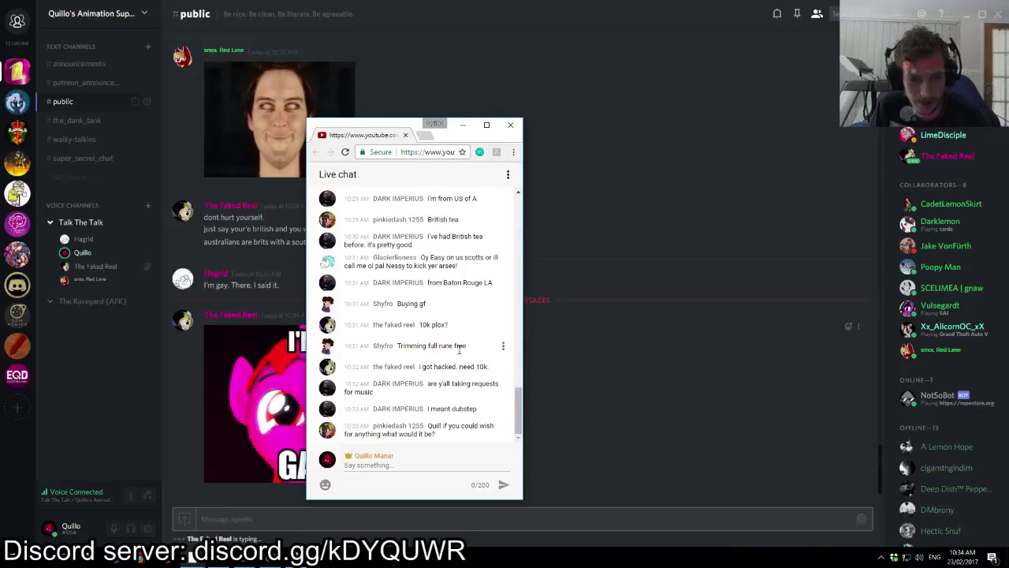
{"action": "mouse_move", "coordinate": [429, 410]}
{"action": "left_mouse_down"}
{"action": "mouse_move", "coordinate": [473, 411]}
{"action": "mouse_move", "coordinate": [481, 387]}
{"action": "mouse_move", "coordinate": [443, 414]}
{"action": "left_mouse_up"}
{"action": "left_click", "coordinate": [473, 405]}
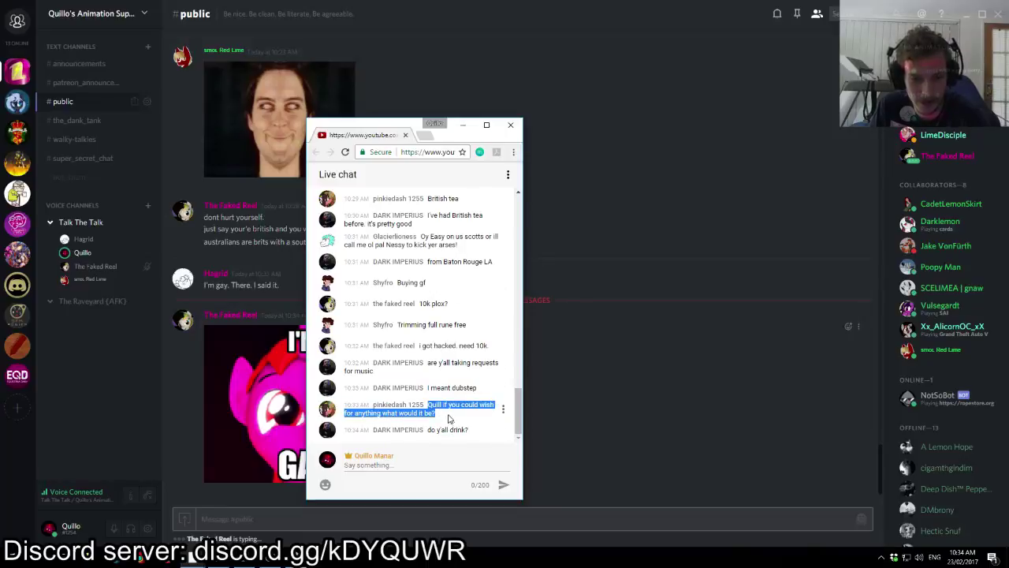
{"action": "left_click", "coordinate": [447, 416]}
{"action": "left_click_drag", "start_coordinate": [397, 128], "coordinate": [401, 255]}
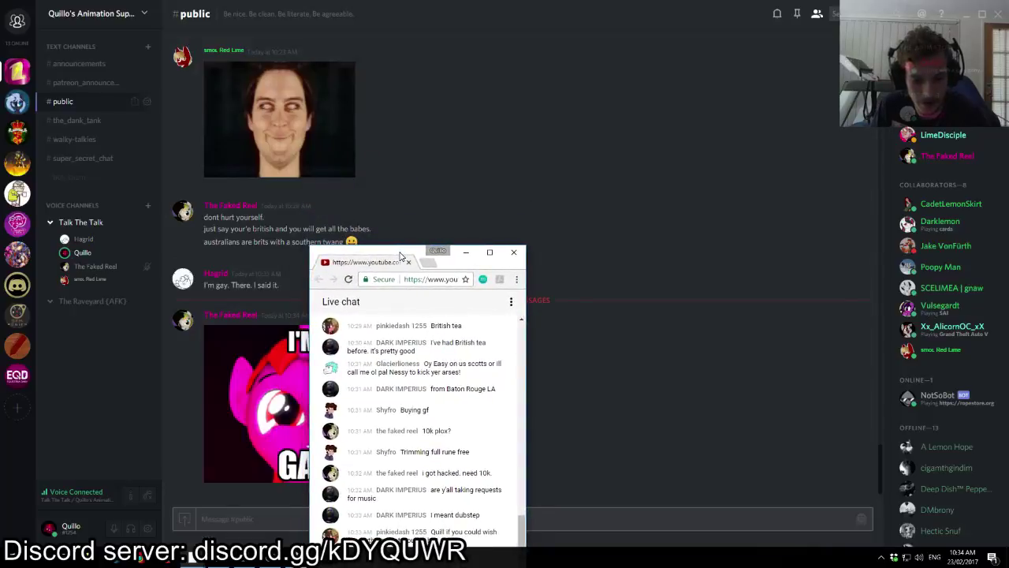
Step: Return to Source Filmmaker, checking the Discord #public channel once more in between
{"action": "mouse_move", "coordinate": [266, 557]}
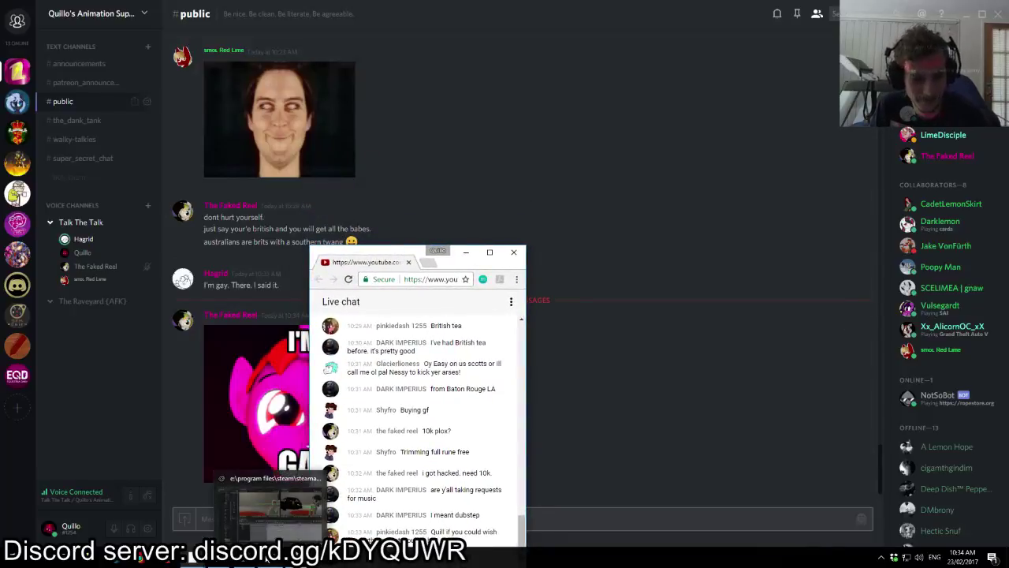
{"action": "left_click", "coordinate": [268, 515]}
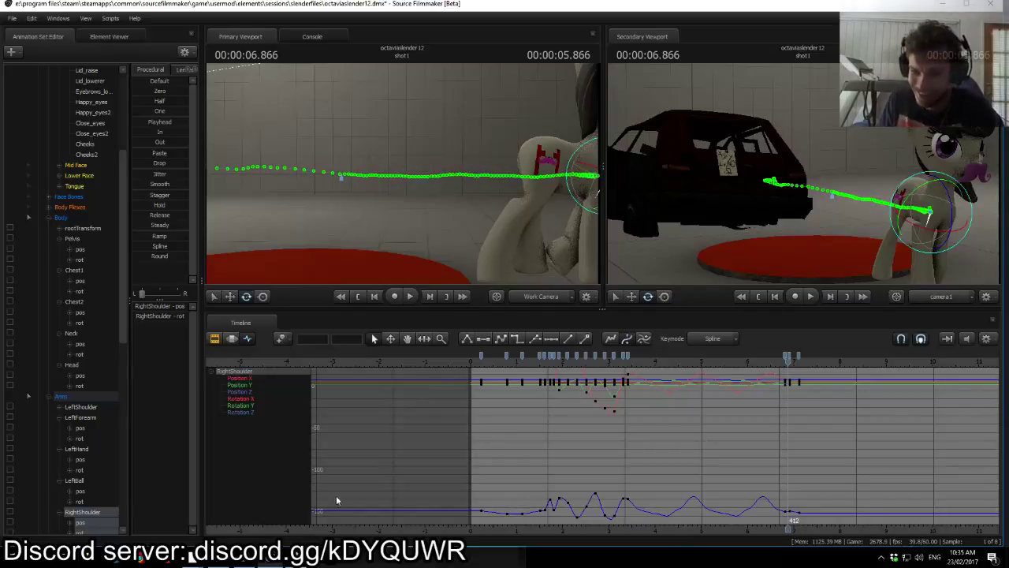
{"action": "left_click", "coordinate": [244, 562]}
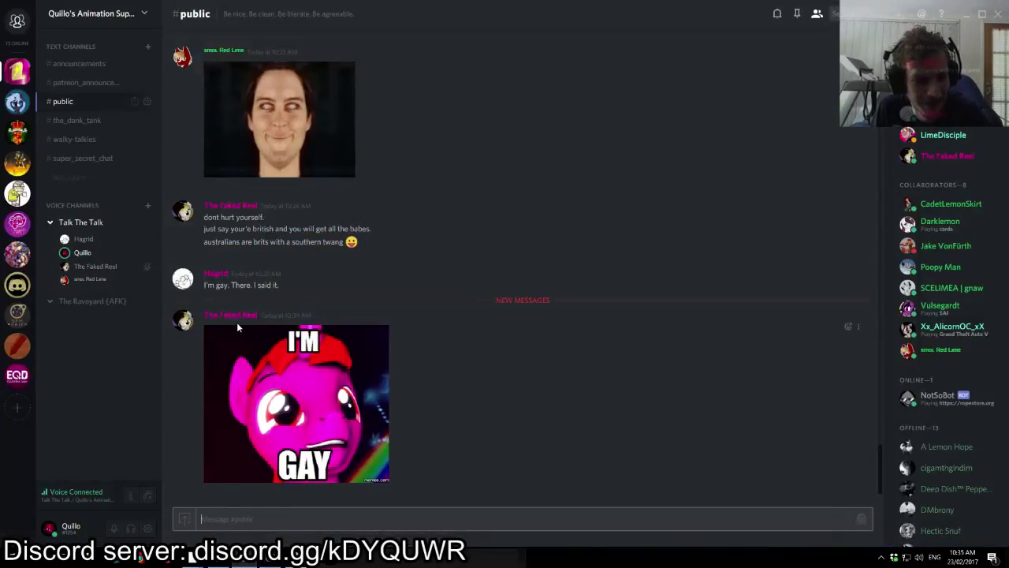
{"action": "left_click", "coordinate": [268, 558]}
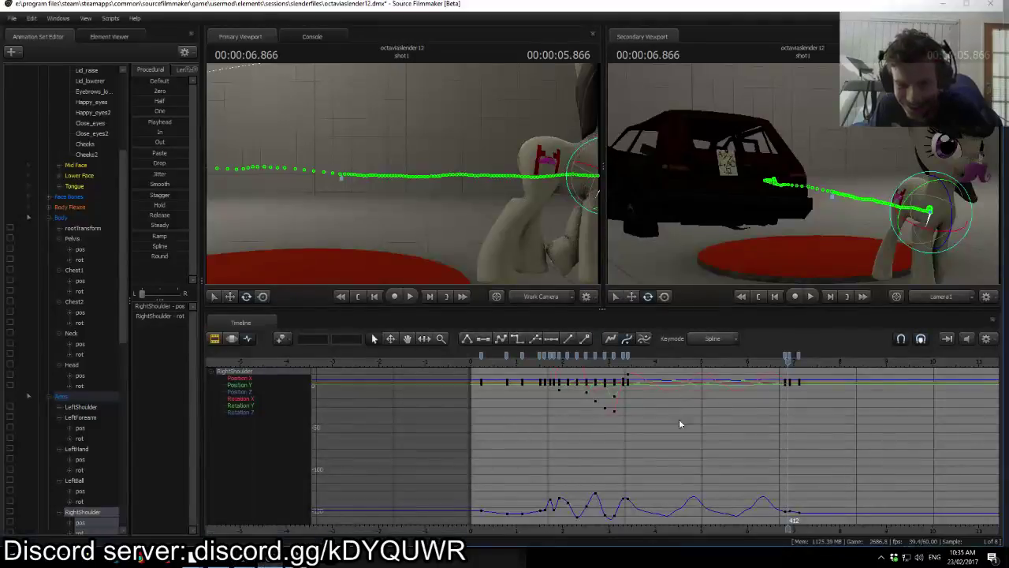
Step: Fit the final keyframes into the timeline and replay the walk from the start of the shot
{"action": "scroll", "coordinate": [709, 505], "scroll_direction": "down", "scroll_amount": 2}
{"action": "middle_click_drag", "start_coordinate": [713, 529], "coordinate": [490, 460]}
{"action": "scroll", "coordinate": [591, 414], "scroll_direction": "up", "scroll_amount": 6}
{"action": "scroll", "coordinate": [593, 410], "scroll_direction": "down", "scroll_amount": 4}
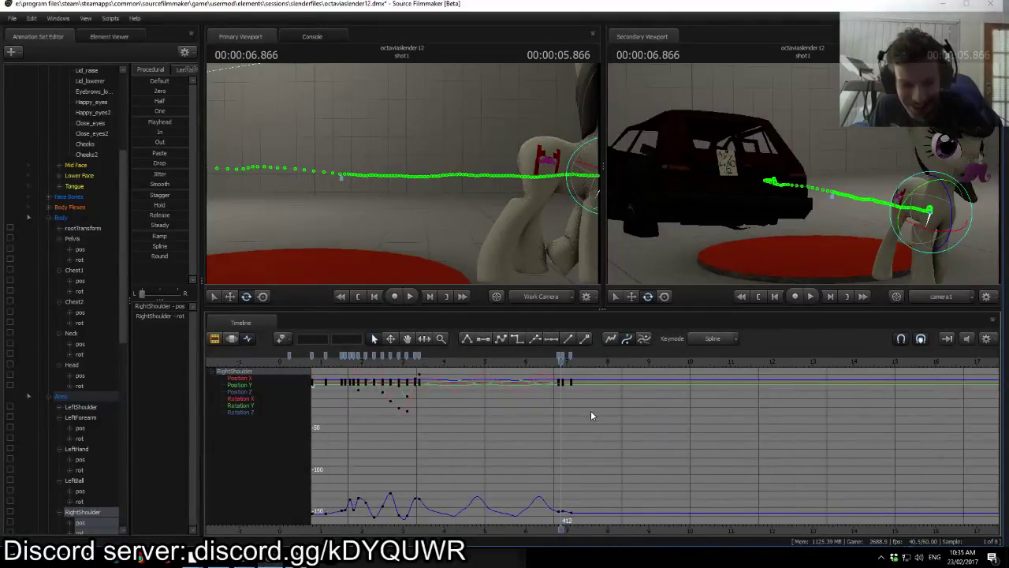
{"action": "scroll", "coordinate": [557, 426], "scroll_direction": "up", "scroll_amount": 1}
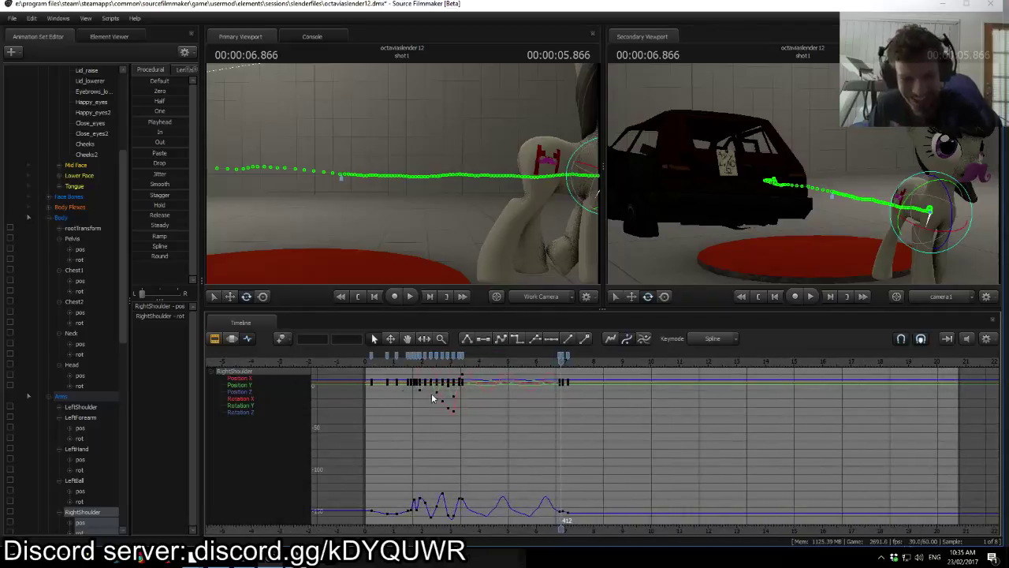
{"action": "left_click", "coordinate": [374, 364]}
{"action": "key", "text": "space"}
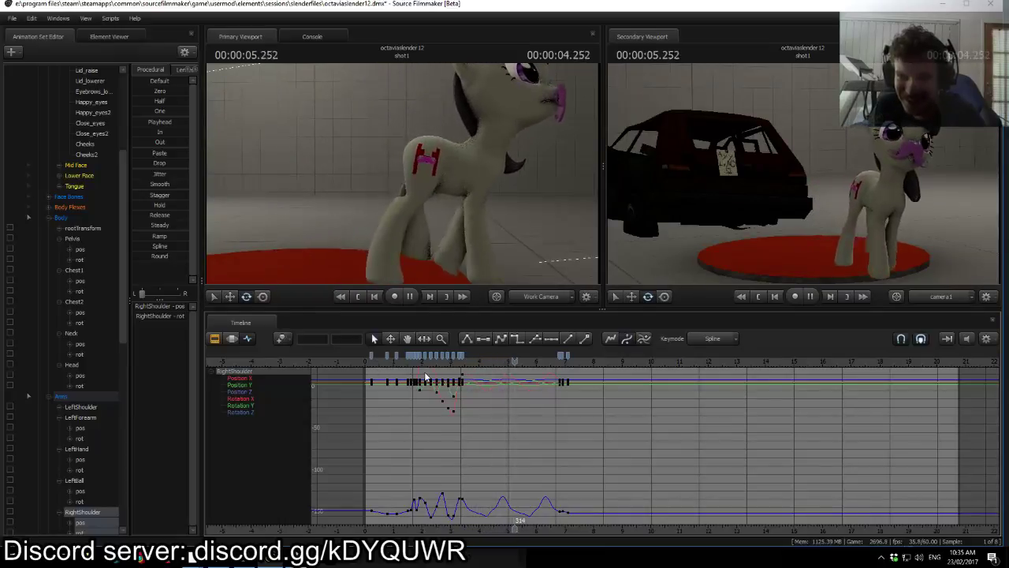
Step: Park the playhead at 7.1 s and rotate the pony's left shoulder and forearm to raise that front leg forward
{"action": "scroll", "coordinate": [567, 408], "scroll_direction": "up", "scroll_amount": 3}
{"action": "mouse_move", "coordinate": [584, 364]}
{"action": "left_mouse_down"}
{"action": "mouse_move", "coordinate": [514, 363]}
{"action": "mouse_move", "coordinate": [587, 369]}
{"action": "left_mouse_up"}
{"action": "left_click_drag", "start_coordinate": [466, 269], "coordinate": [467, 166]}
{"action": "left_click", "coordinate": [376, 167], "text": "ctrl"}
{"action": "left_click", "coordinate": [410, 182], "text": "ctrl"}
{"action": "left_click", "coordinate": [471, 193], "text": "ctrl"}
{"action": "left_click", "coordinate": [484, 187], "text": "ctrl"}
{"action": "left_click", "coordinate": [465, 190], "text": "ctrl"}
{"action": "left_click", "coordinate": [367, 134]}
{"action": "left_click_drag", "start_coordinate": [364, 131], "coordinate": [418, 145]}
{"action": "left_click", "coordinate": [421, 160], "text": "ctrl"}
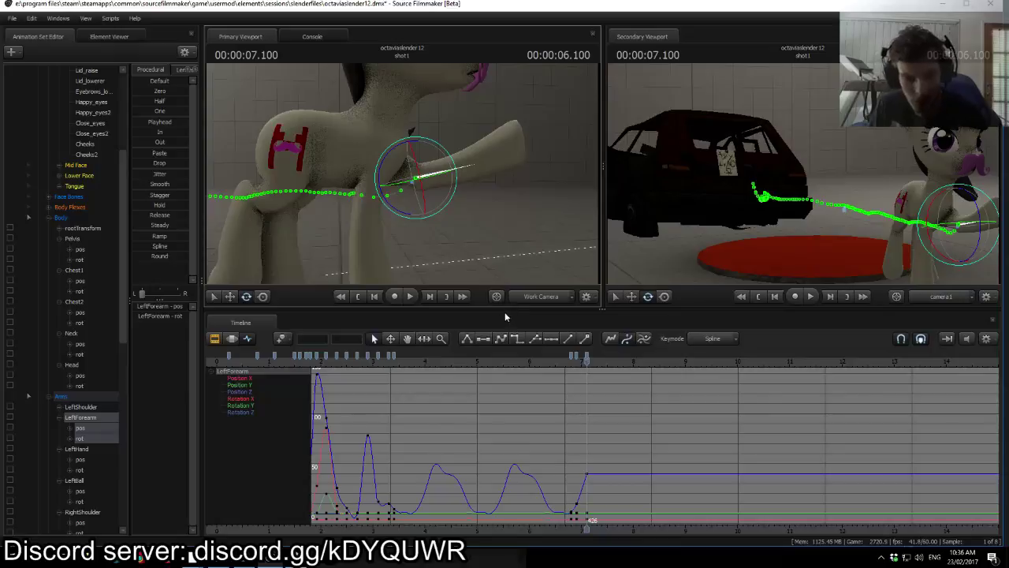
Step: Check the YouTube live chat window, return to Source Filmmaker and scrub through the final keyframes to 7.1 s
{"action": "left_click", "coordinate": [239, 534]}
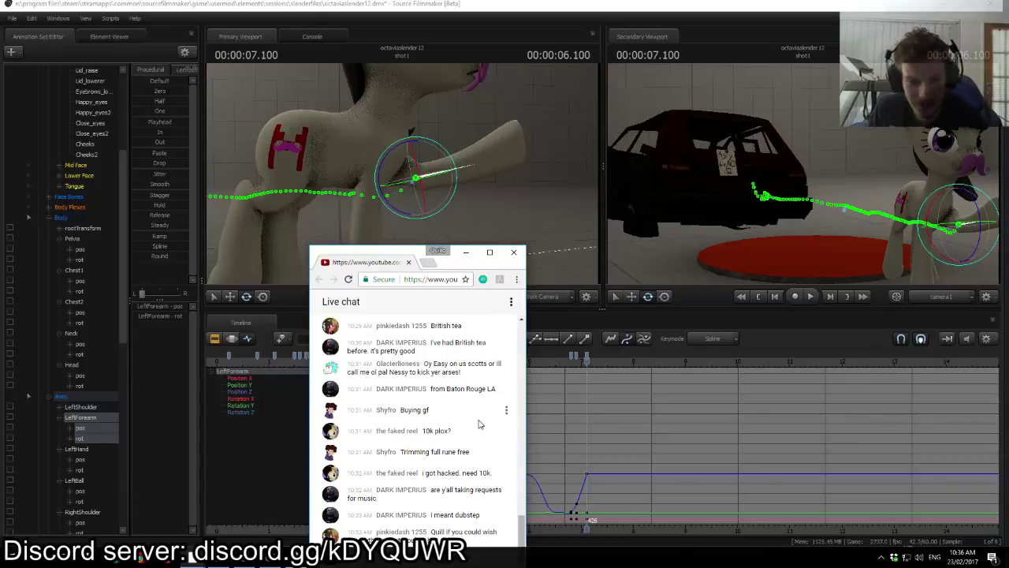
{"action": "left_click", "coordinate": [572, 383]}
{"action": "mouse_move", "coordinate": [567, 361]}
{"action": "left_mouse_down"}
{"action": "mouse_move", "coordinate": [604, 360]}
{"action": "mouse_move", "coordinate": [565, 363]}
{"action": "mouse_move", "coordinate": [586, 364]}
{"action": "left_mouse_up"}
Step: Refine the raised front leg at 7.1 s by rotating its LeftHand, LeftForearm, LeftShoulder and LeftBall bones
{"action": "left_click", "coordinate": [484, 164]}
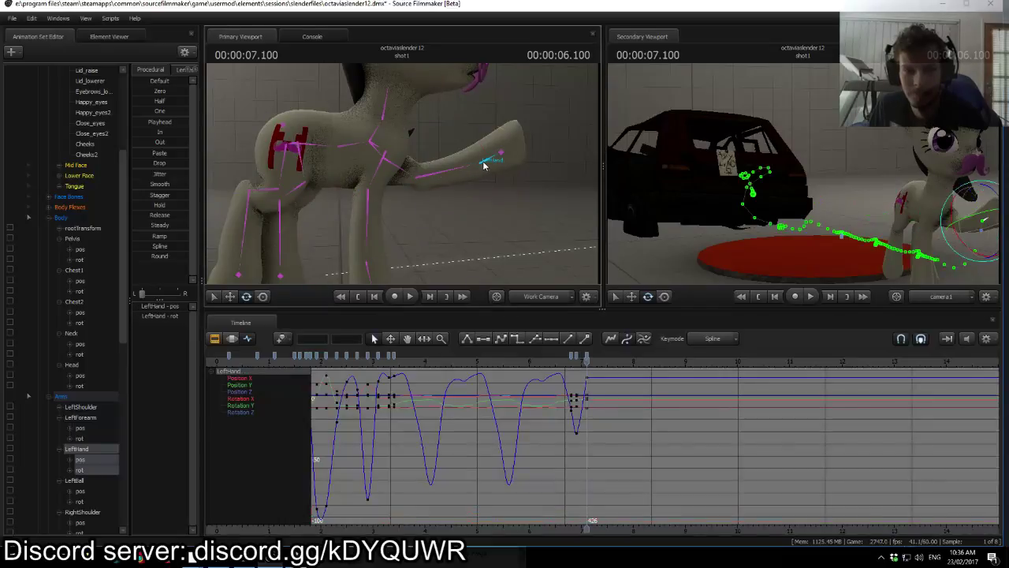
{"action": "left_click", "coordinate": [417, 177]}
{"action": "left_click", "coordinate": [388, 160]}
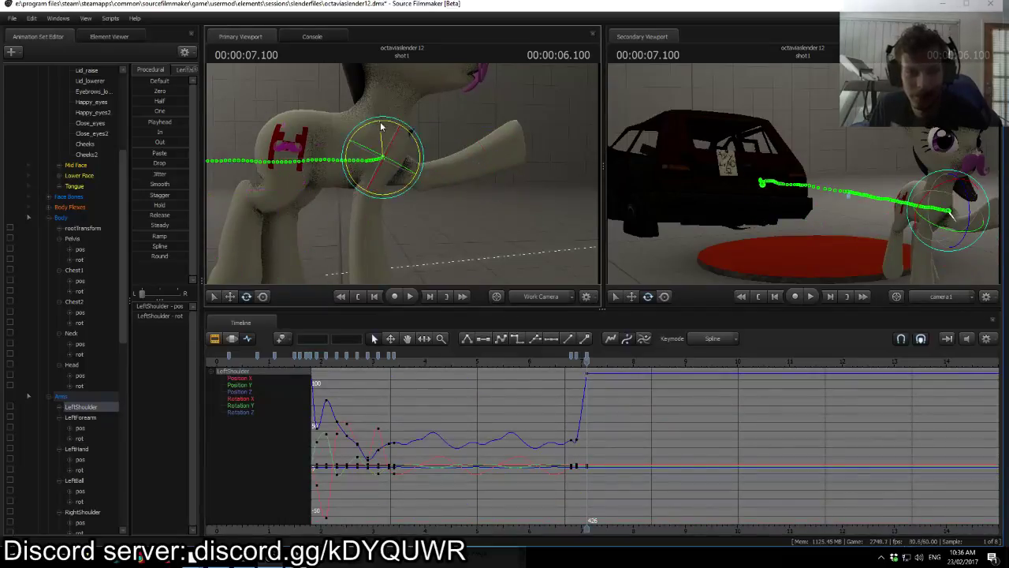
{"action": "left_click", "coordinate": [426, 176]}
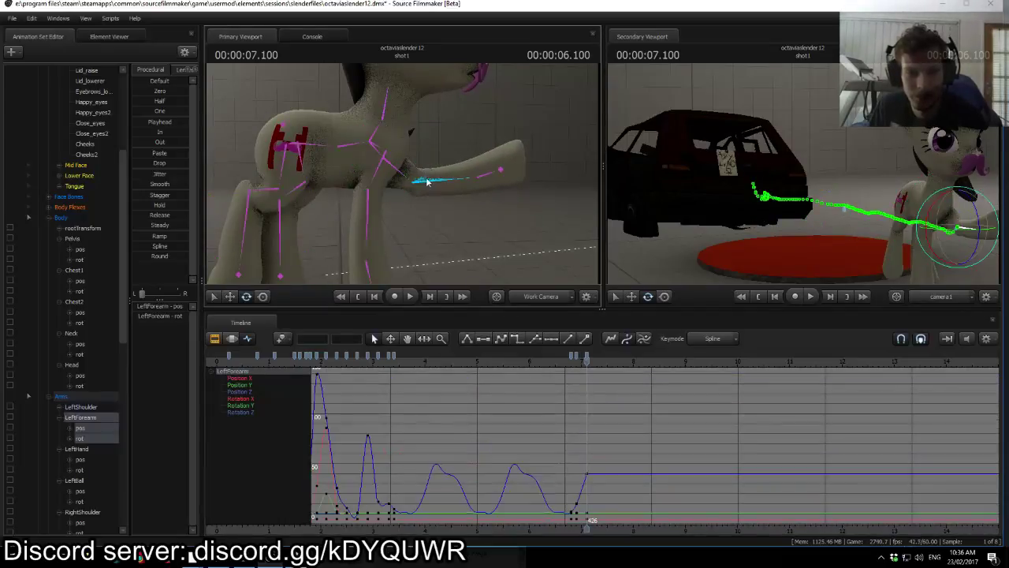
{"action": "left_click", "coordinate": [492, 178]}
{"action": "left_click", "coordinate": [502, 175]}
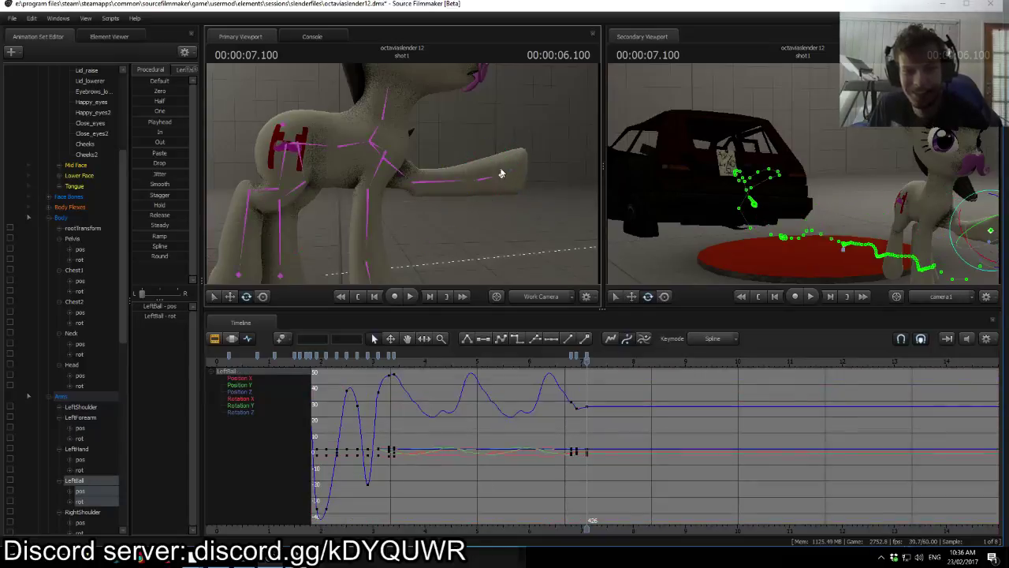
{"action": "left_click_drag", "start_coordinate": [480, 148], "coordinate": [491, 151]}
{"action": "key", "text": "ctrl+z"}
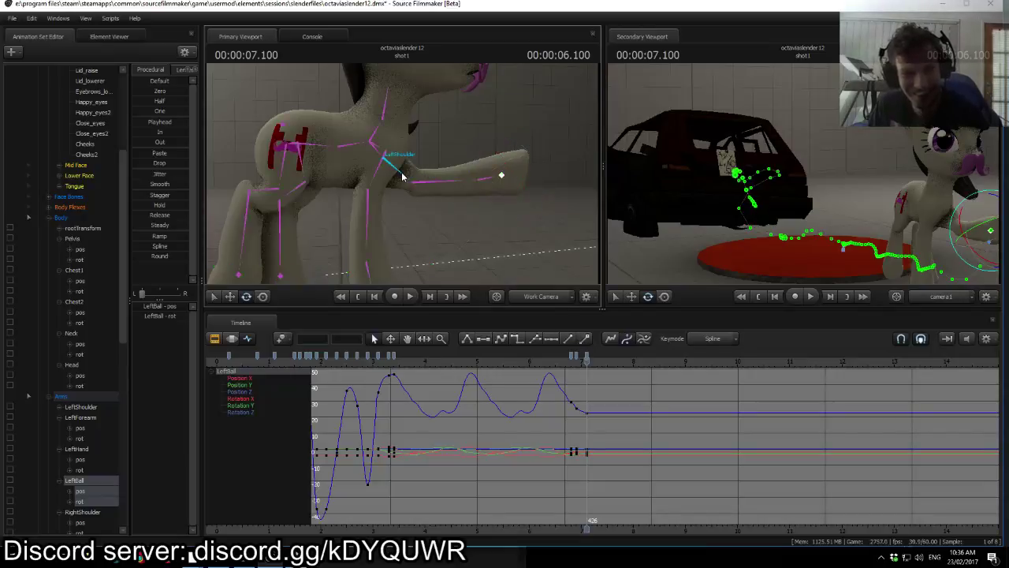
Step: Select the RightShoulder bone and compare the supporting front leg's pose across the neighbouring keyframes
{"action": "left_click", "coordinate": [372, 175], "text": "ctrl"}
{"action": "mouse_move", "coordinate": [404, 165]}
{"action": "left_mouse_down"}
{"action": "mouse_move", "coordinate": [402, 237]}
{"action": "mouse_move", "coordinate": [402, 177]}
{"action": "mouse_move", "coordinate": [390, 153]}
{"action": "left_mouse_up"}
{"action": "key", "text": "Down"}
{"action": "key", "text": "Down"}
{"action": "key", "text": "Down"}
{"action": "key", "text": "Up"}
{"action": "key", "text": "Up"}
{"action": "key", "text": "Up"}
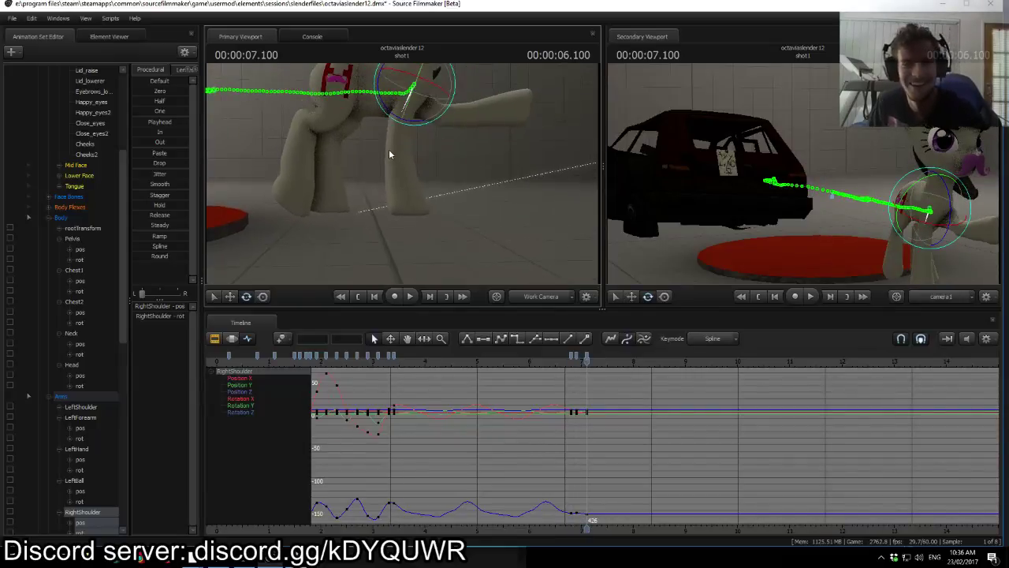
Step: Adjust the supporting front leg at 7.1 s by rotating the RightForearm and RightShoulder bones
{"action": "left_click", "coordinate": [400, 130]}
{"action": "left_click_drag", "start_coordinate": [382, 89], "coordinate": [386, 92]}
{"action": "key", "text": "ctrl"}
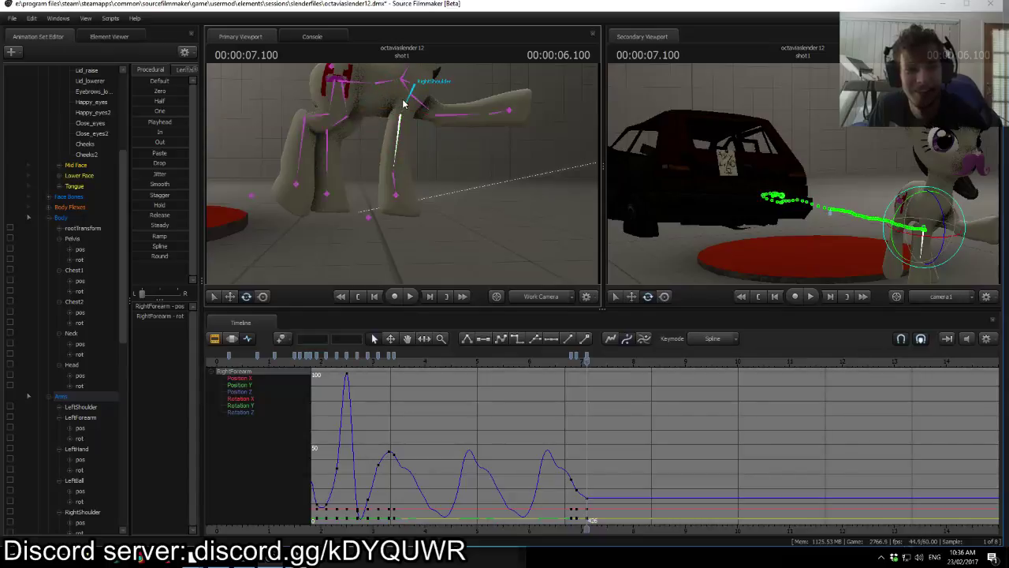
{"action": "left_click", "coordinate": [404, 104], "text": "ctrl"}
{"action": "left_click", "coordinate": [388, 83], "text": "ctrl"}
{"action": "left_click_drag", "start_coordinate": [387, 180], "coordinate": [392, 141]}
{"action": "key", "text": "ctrl"}
{"action": "left_click", "coordinate": [391, 134]}
{"action": "left_click", "coordinate": [394, 183]}
{"action": "left_click", "coordinate": [391, 181]}
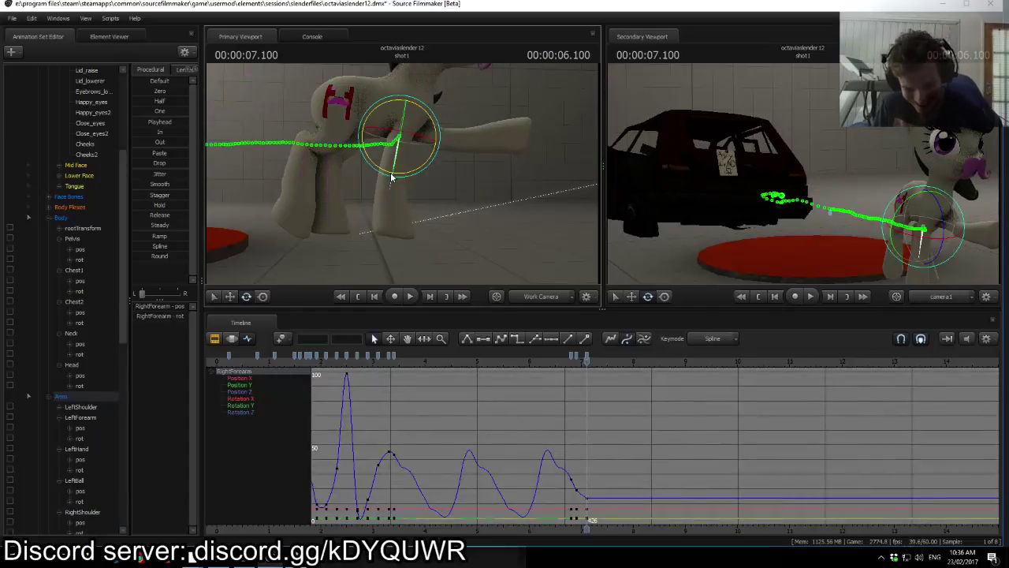
Step: Move back and forth between the final keyframes to examine how the supporting front hoof shifts on the floor
{"action": "key", "text": "Up"}
{"action": "key", "text": "Down"}
{"action": "key", "text": "Up"}
{"action": "key", "text": "Right"}
{"action": "key", "text": "Left"}
{"action": "key", "text": "Right"}
{"action": "key", "text": "Up"}
{"action": "key", "text": "Down"}
{"action": "key", "text": "Up"}
{"action": "key", "text": "Down"}
{"action": "key", "text": "Up"}
{"action": "key", "text": "Up"}
{"action": "key", "text": "Left"}
{"action": "key", "text": "Left"}
{"action": "key", "text": "Left"}
{"action": "key", "text": "Left"}
{"action": "key", "text": "Right"}
{"action": "key", "text": "Right"}
{"action": "key", "text": "Right"}
{"action": "key", "text": "Right"}
{"action": "key", "text": "Right"}
{"action": "key", "text": "Right"}
{"action": "key", "text": "Right"}
{"action": "key", "text": "Left"}
{"action": "key", "text": "Left"}
{"action": "key", "text": "Right"}
{"action": "key", "text": "Right"}
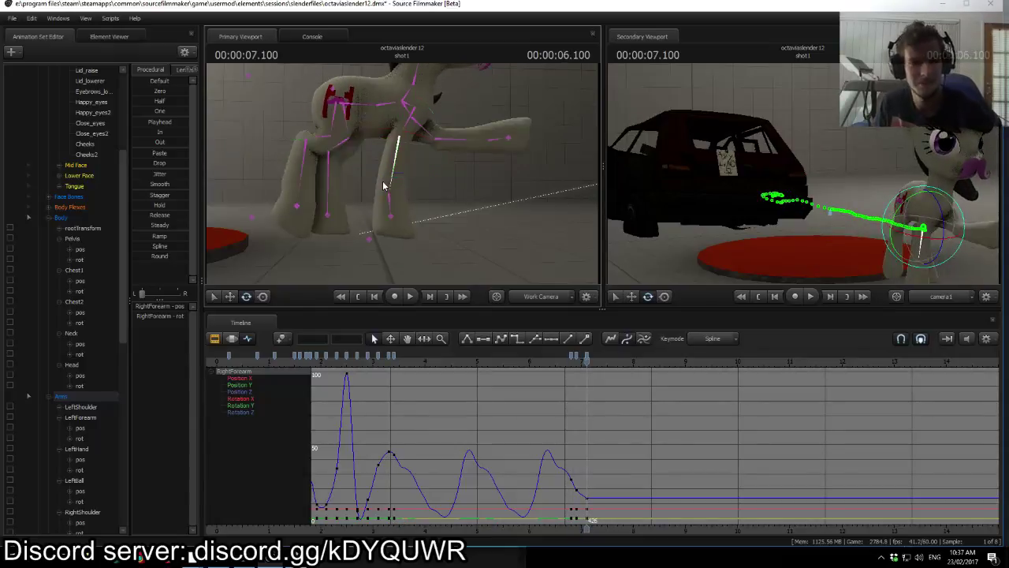
Step: Nudge the pony's rootTransform horizontally along the walking direction at 7.1 s and compare it with the preceding keyframes
{"action": "left_click", "coordinate": [396, 252]}
{"action": "key", "text": "w"}
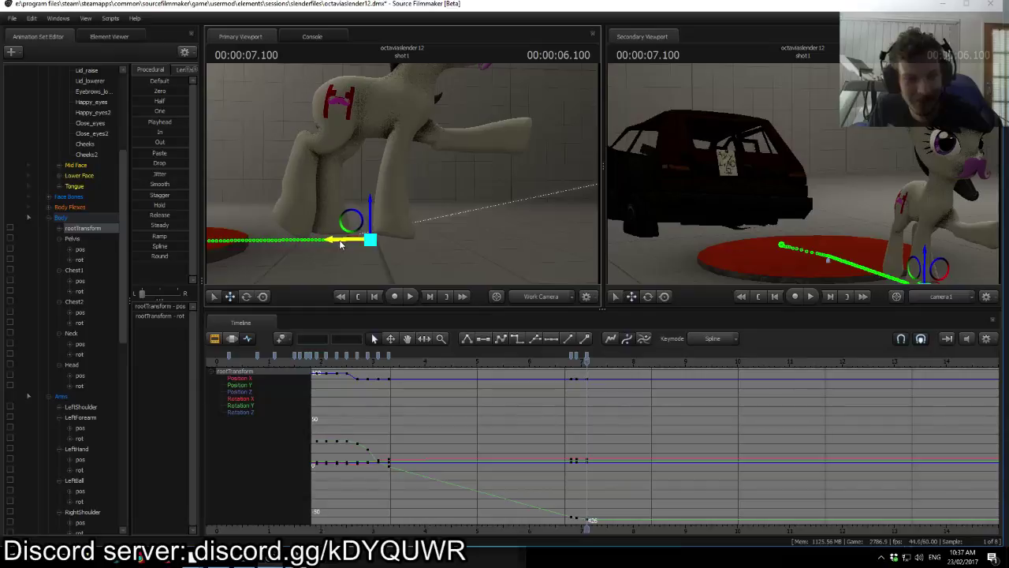
{"action": "key", "text": "Left"}
{"action": "key", "text": "Left"}
{"action": "key", "text": "Left"}
{"action": "key", "text": "Right"}
{"action": "key", "text": "Right"}
{"action": "key", "text": "Right"}
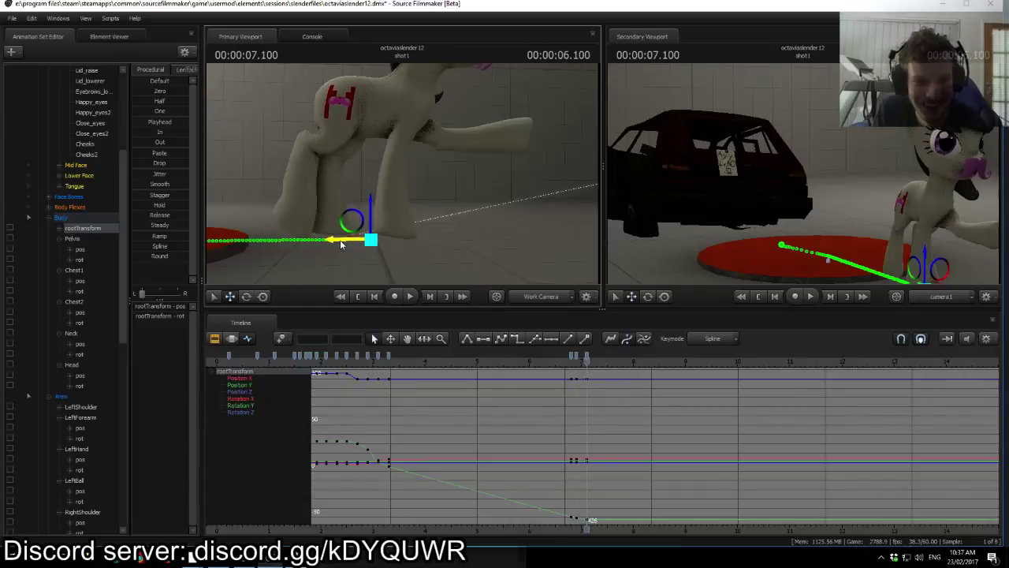
Step: Alternate between the last keyframes and play past 7.1 s to check the planted hooves for sliding
{"action": "key", "text": "Left"}
{"action": "key", "text": "Left"}
{"action": "key", "text": "Left"}
{"action": "key", "text": "Right"}
{"action": "key", "text": "Right"}
{"action": "key", "text": "Right"}
{"action": "key", "text": "Left"}
{"action": "key", "text": "Left"}
{"action": "key", "text": "Right"}
{"action": "key", "text": "Right"}
{"action": "key", "text": "space"}
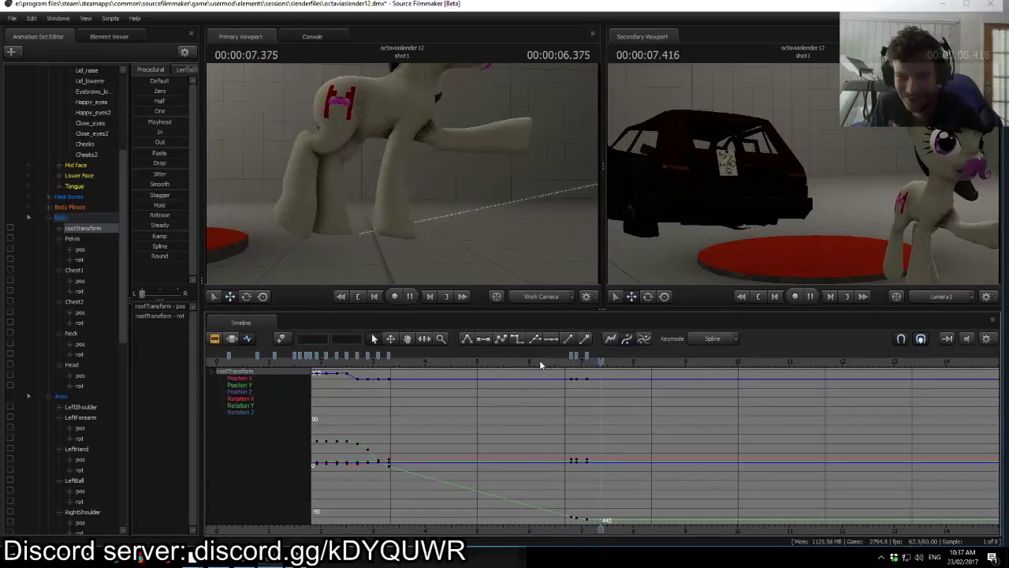
{"action": "key", "text": "space"}
{"action": "key", "text": "Left"}
{"action": "key", "text": "Right"}
{"action": "key", "text": "Left"}
{"action": "key", "text": "Right"}
{"action": "key", "text": "Left"}
{"action": "key", "text": "Right"}
{"action": "key", "text": "Left"}
{"action": "key", "text": "Right"}
{"action": "key", "text": "Left"}
{"action": "key", "text": "Right"}
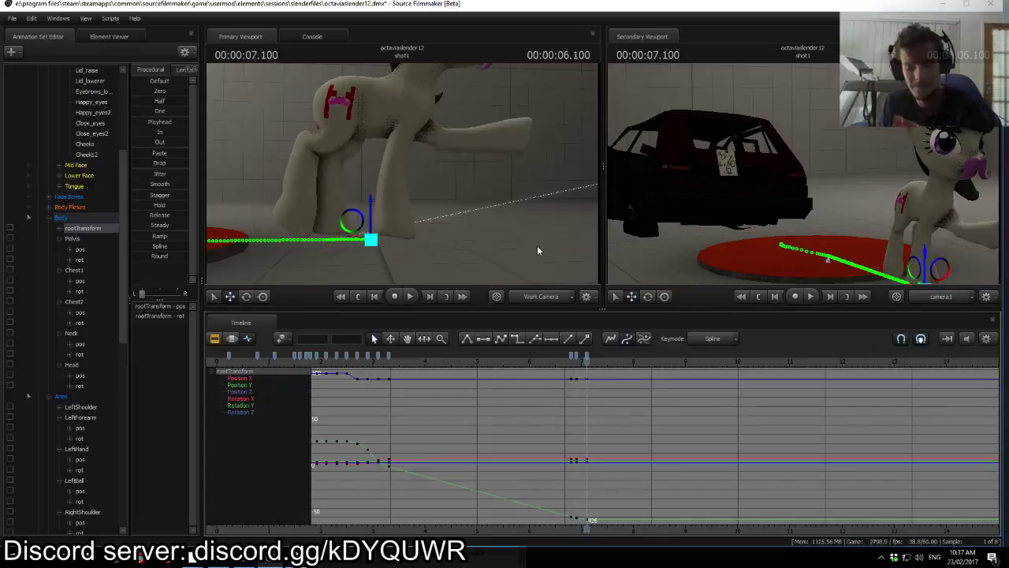
Step: Rotate the RightShoulder and RightForearm at 7.1 s to bring the supporting front hoof slightly forward
{"action": "key", "text": "Left"}
{"action": "scroll", "coordinate": [574, 372], "scroll_direction": "up", "scroll_amount": 4}
{"action": "left_click_drag", "start_coordinate": [575, 364], "coordinate": [597, 366]}
{"action": "left_click", "coordinate": [415, 117], "text": "ctrl"}
{"action": "key", "text": "e"}
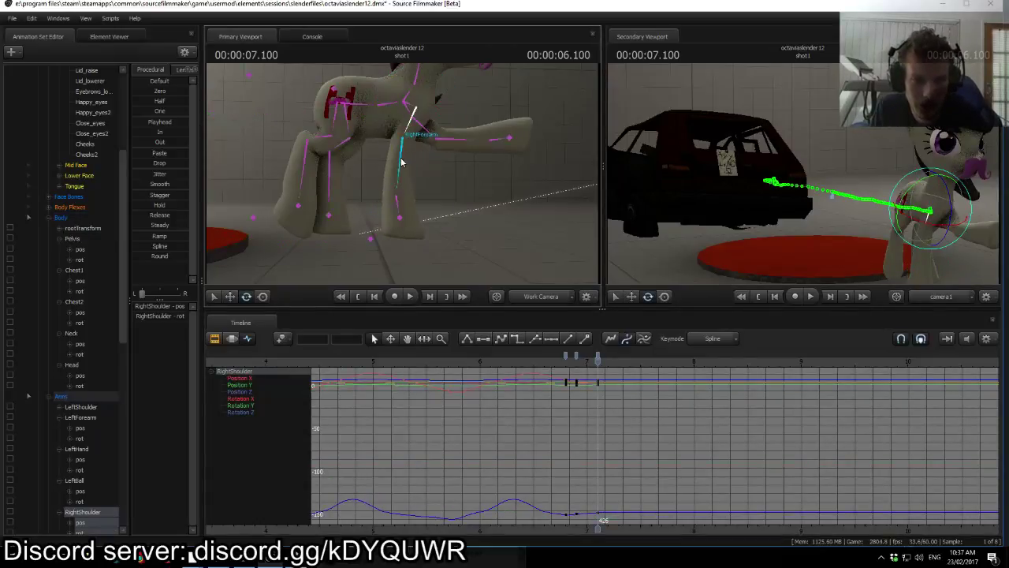
{"action": "left_click", "coordinate": [413, 179]}
{"action": "left_click_drag", "start_coordinate": [414, 178], "coordinate": [413, 183]}
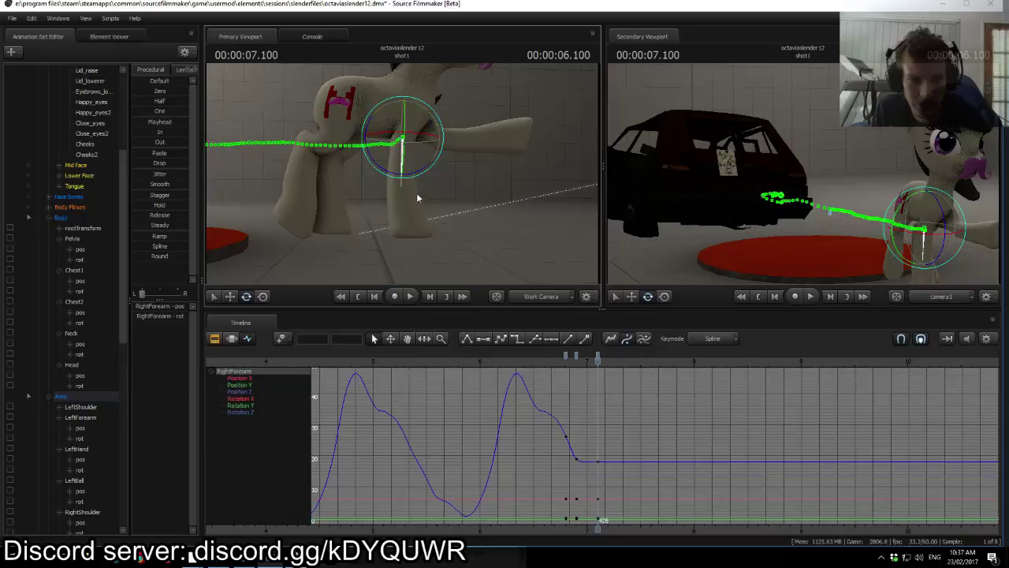
Step: Play back the final leg movement and return the playhead to 7.1 s
{"action": "left_click", "coordinate": [571, 364]}
{"action": "key", "text": "space"}
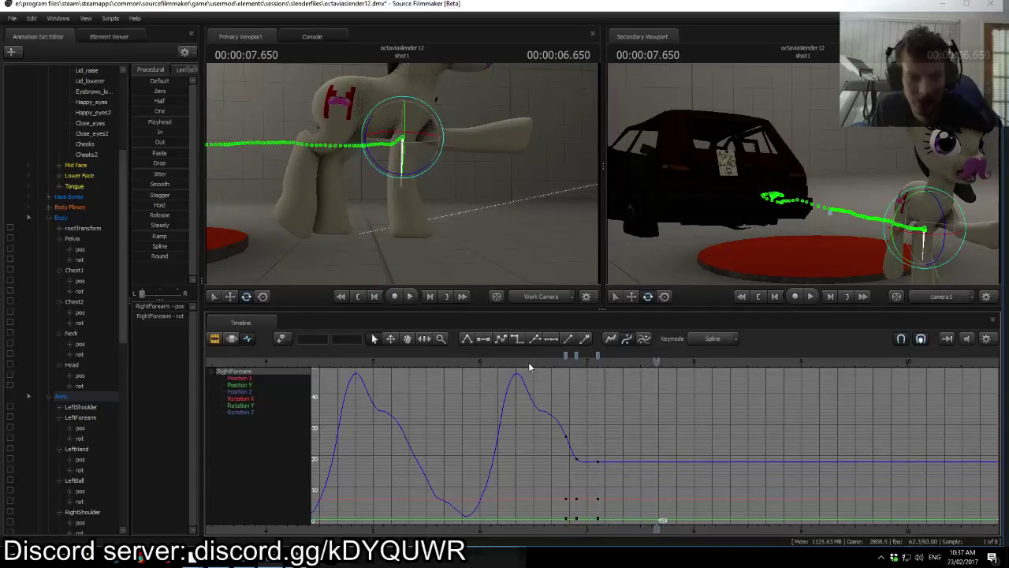
{"action": "key", "text": "space"}
{"action": "left_click_drag", "start_coordinate": [530, 366], "coordinate": [597, 372]}
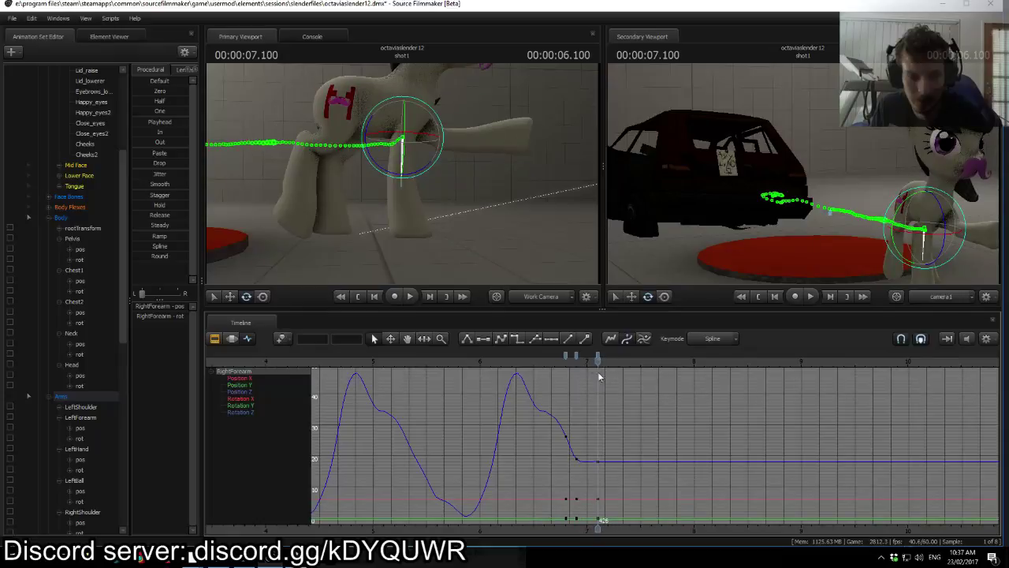
Step: Rotate the RightThigh, RightLeg1 and RightLeg2 bones at 7.1 s to bring the rear leg forward beside the other one
{"action": "left_click", "coordinate": [335, 130]}
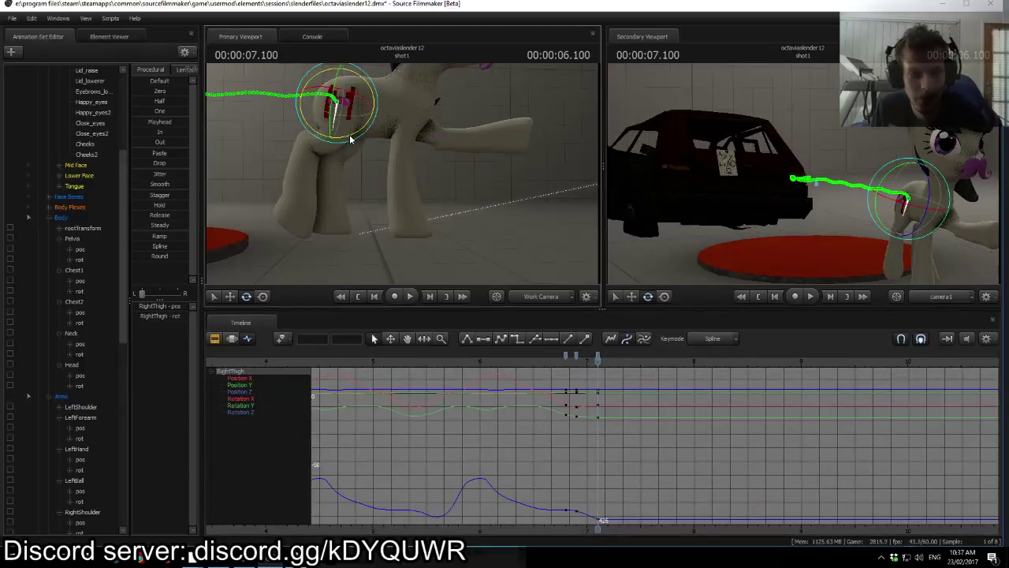
{"action": "left_click", "coordinate": [335, 144]}
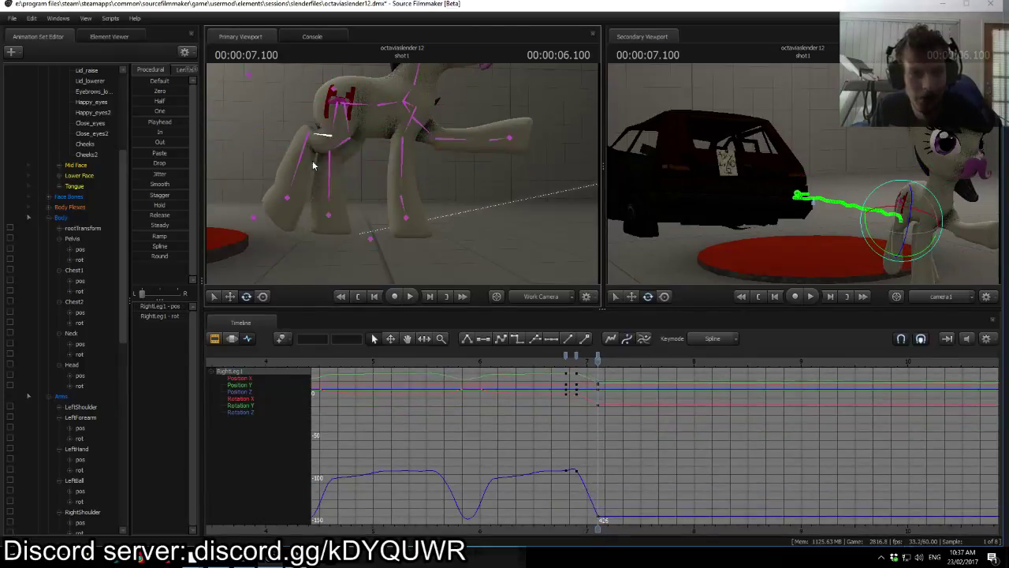
{"action": "left_click", "coordinate": [317, 165]}
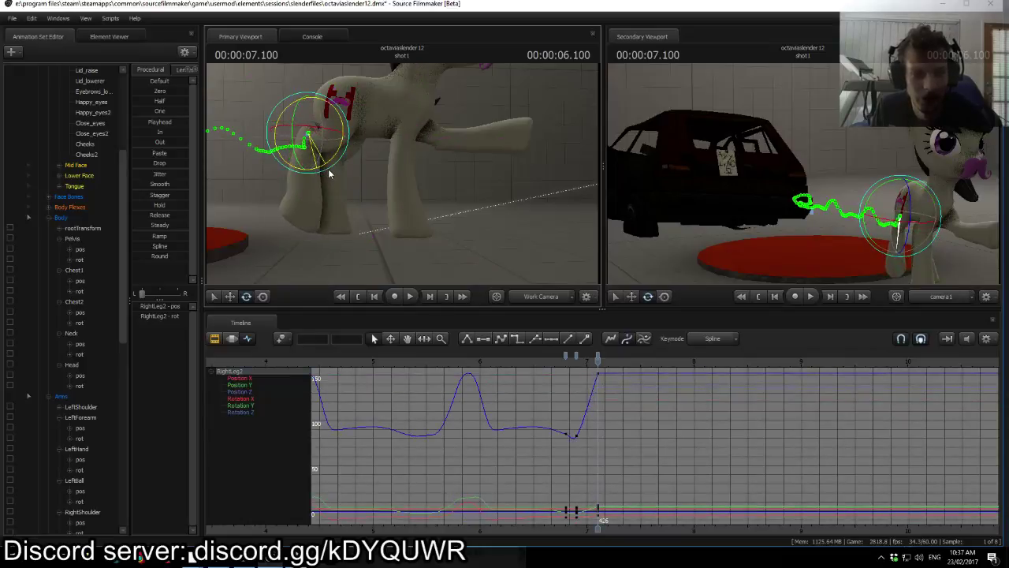
{"action": "left_click", "coordinate": [336, 138]}
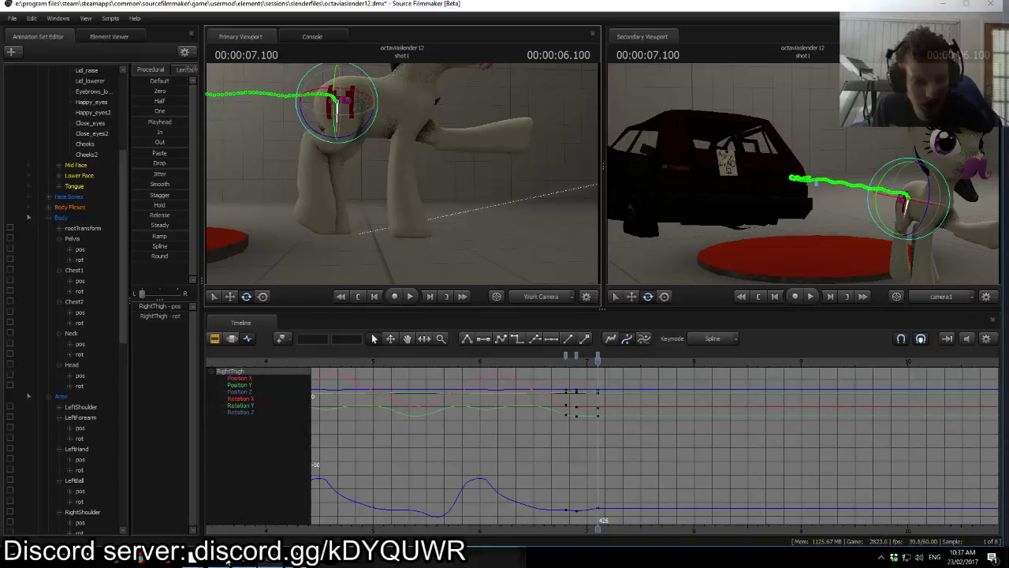
Step: Bring up the YouTube live chat, move its window higher on the screen and read the viewers' newest messages
{"action": "mouse_move", "coordinate": [199, 562]}
{"action": "left_click", "coordinate": [233, 523]}
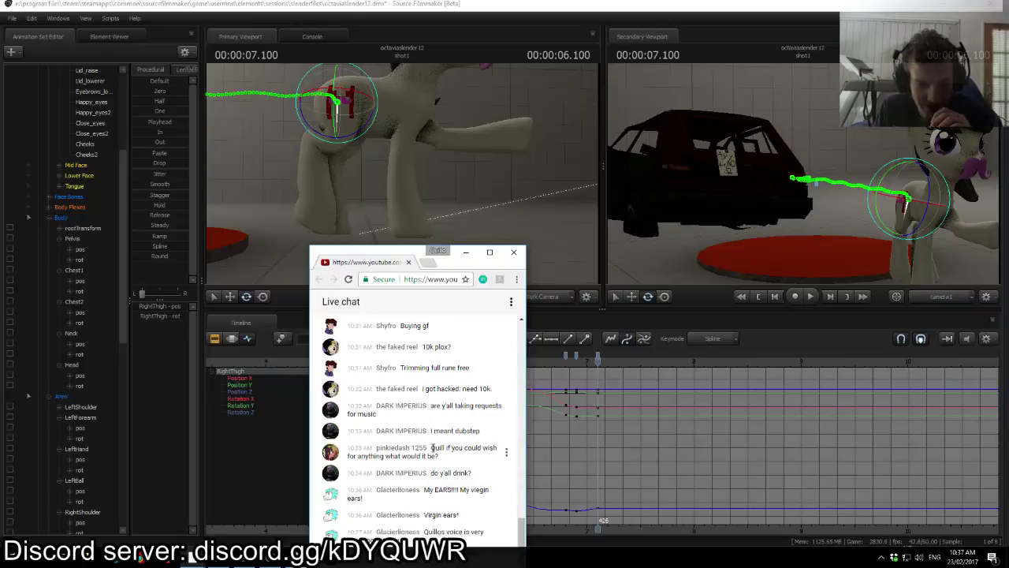
{"action": "left_click_drag", "start_coordinate": [431, 473], "coordinate": [488, 474]}
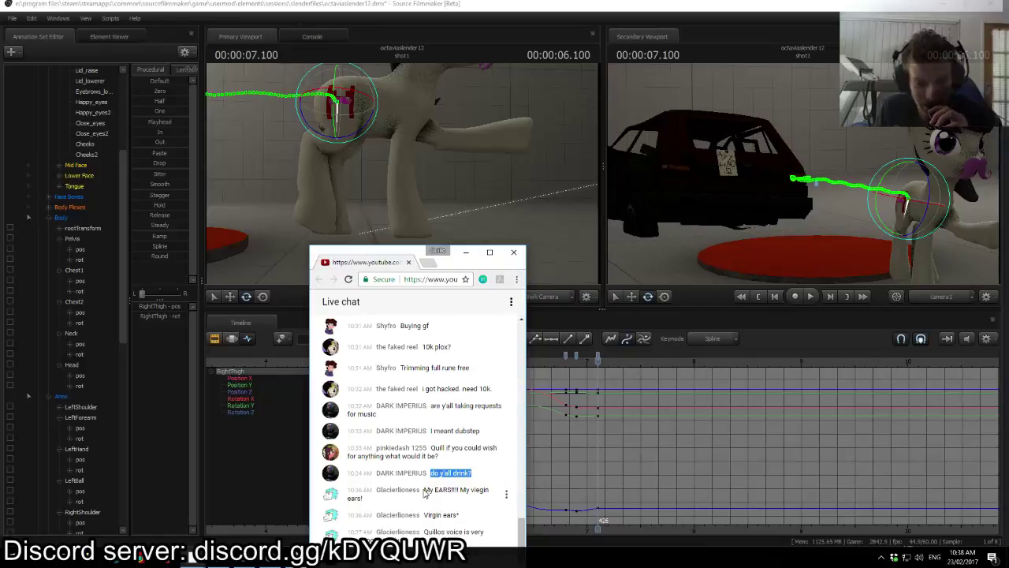
{"action": "left_click", "coordinate": [426, 489]}
{"action": "left_click_drag", "start_coordinate": [464, 490], "coordinate": [492, 495]}
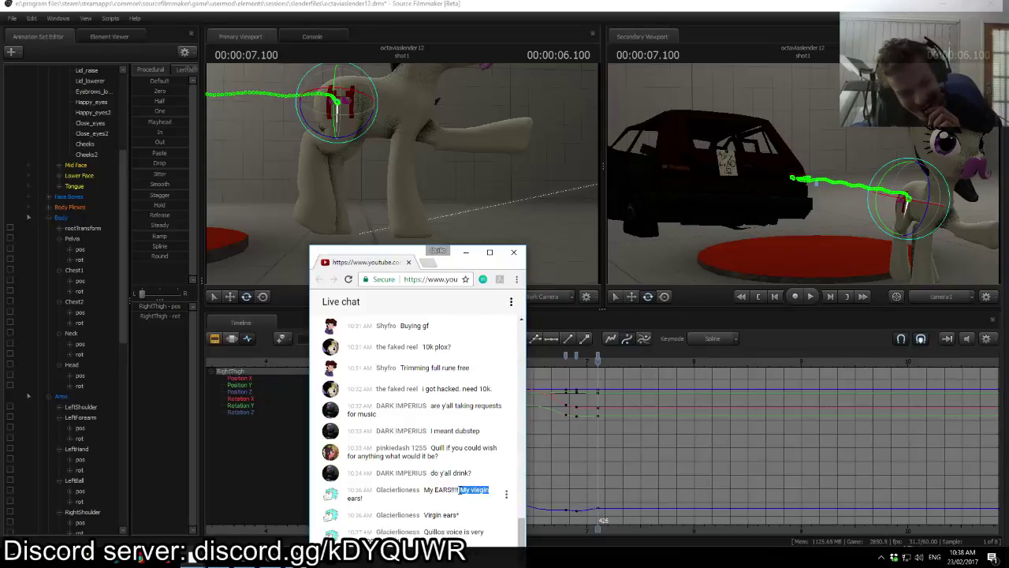
{"action": "mouse_move", "coordinate": [411, 254]}
{"action": "left_mouse_down"}
{"action": "mouse_move", "coordinate": [410, 218]}
{"action": "mouse_move", "coordinate": [415, 254]}
{"action": "left_mouse_up"}
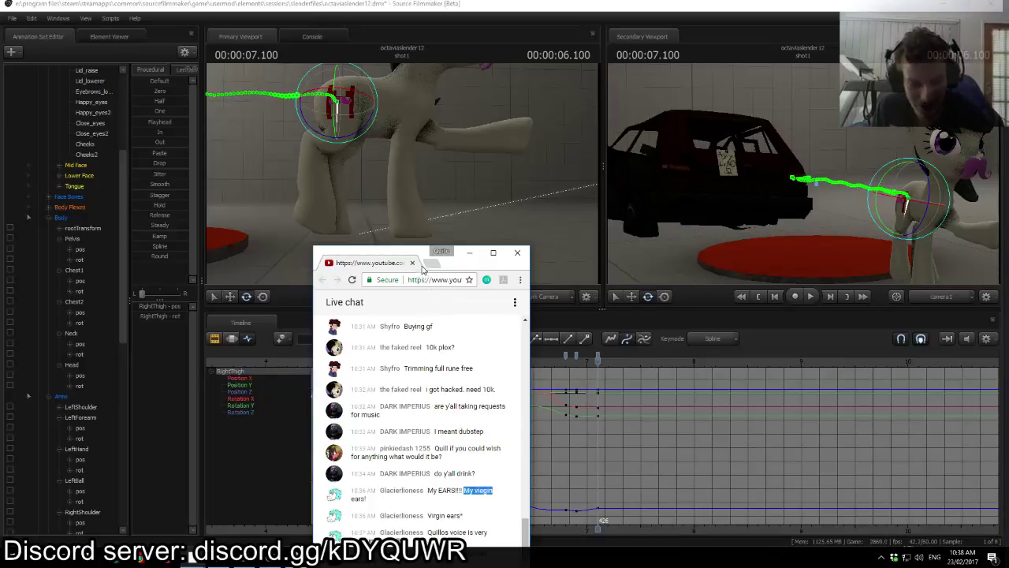
{"action": "left_click_drag", "start_coordinate": [410, 257], "coordinate": [421, 123]}
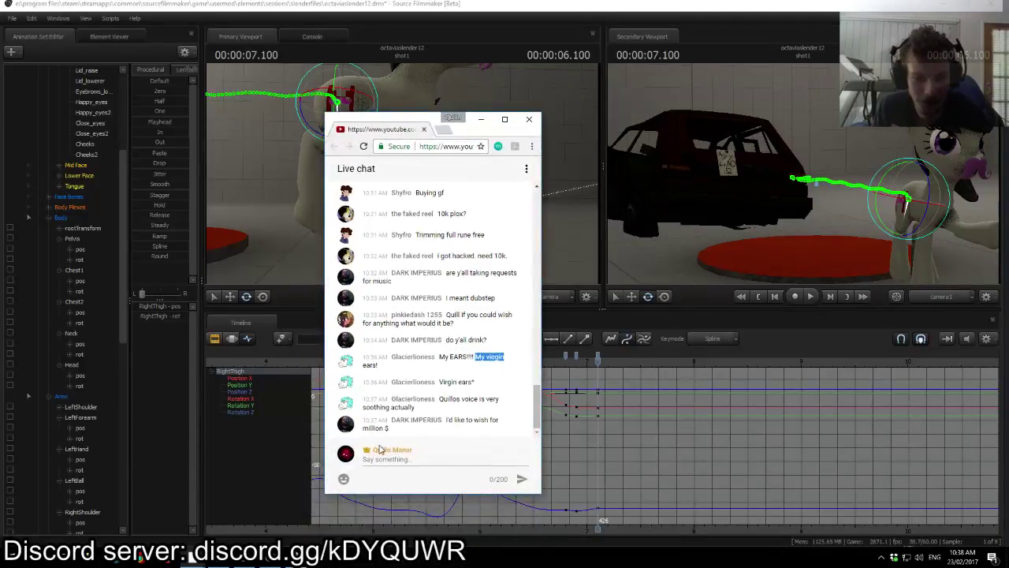
{"action": "left_click_drag", "start_coordinate": [388, 430], "coordinate": [444, 427]}
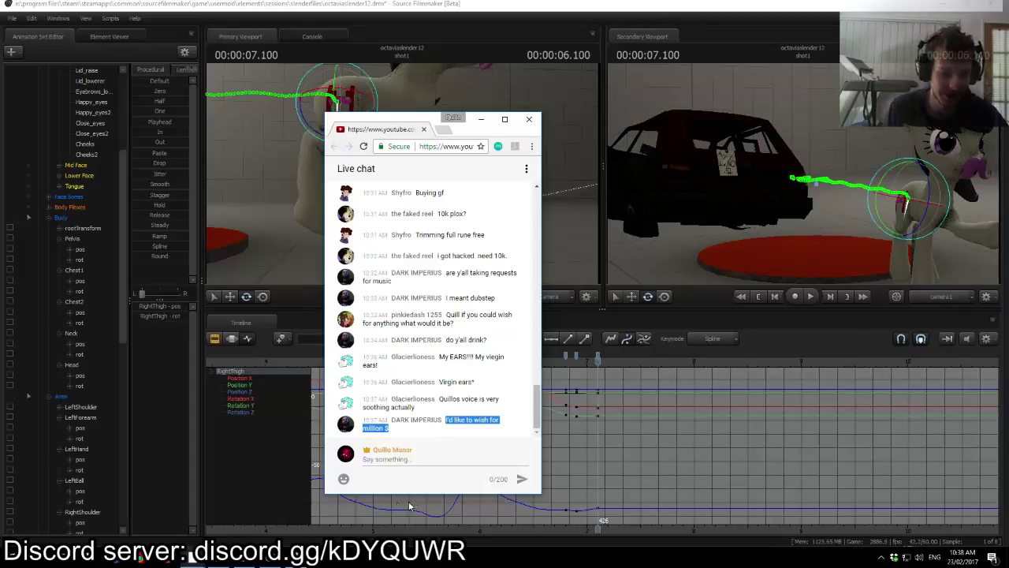
Step: Search Google for "1000000 yen" in a new browser tab
{"action": "left_click", "coordinate": [446, 130]}
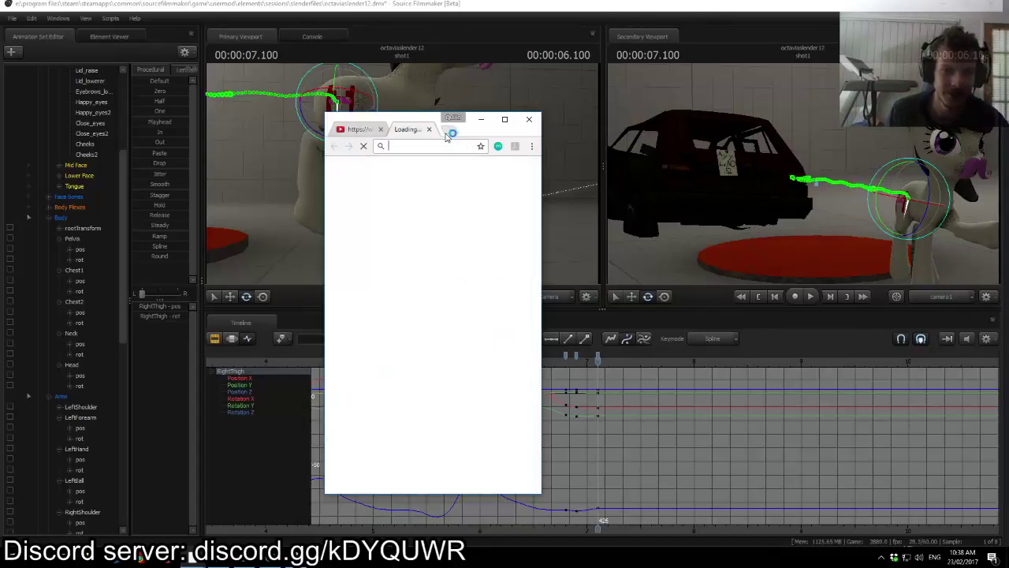
{"action": "type", "text": "1000"}
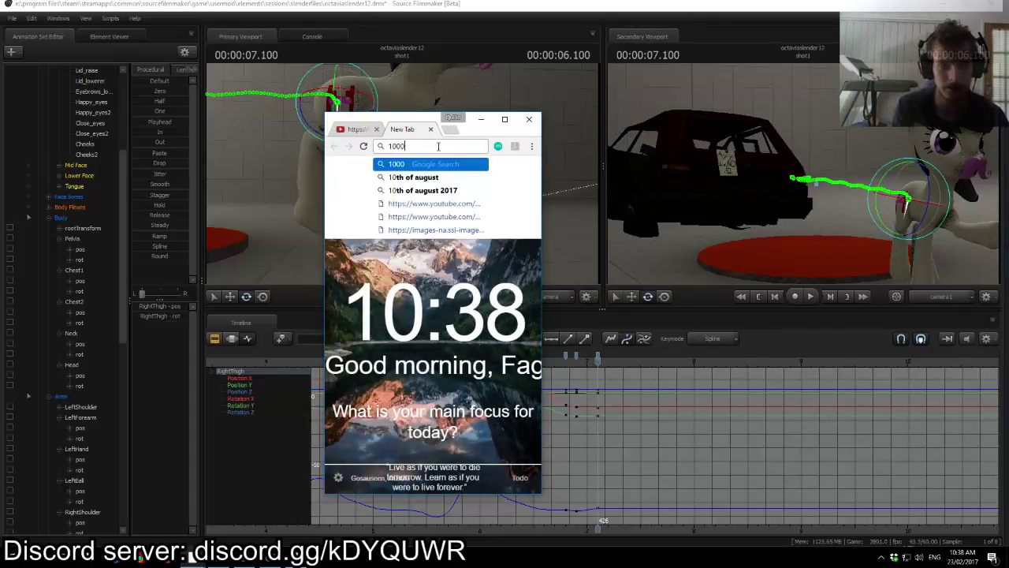
{"action": "type", "text": "000 yen"}
{"action": "key", "text": "Return"}
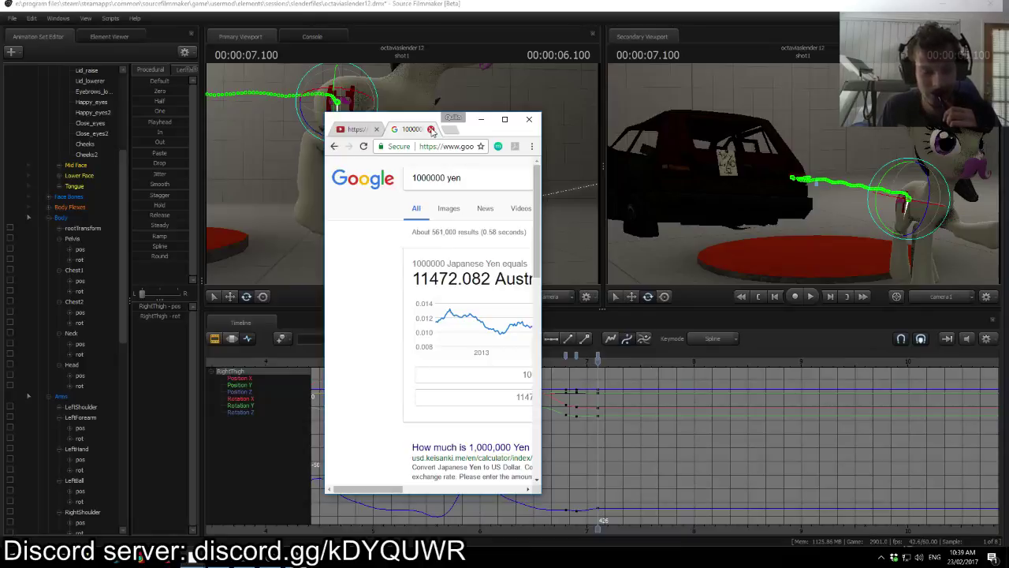
Step: Close the Google search tab, move the live chat window lower on the screen and return to Source Filmmaker
{"action": "left_click", "coordinate": [431, 129]}
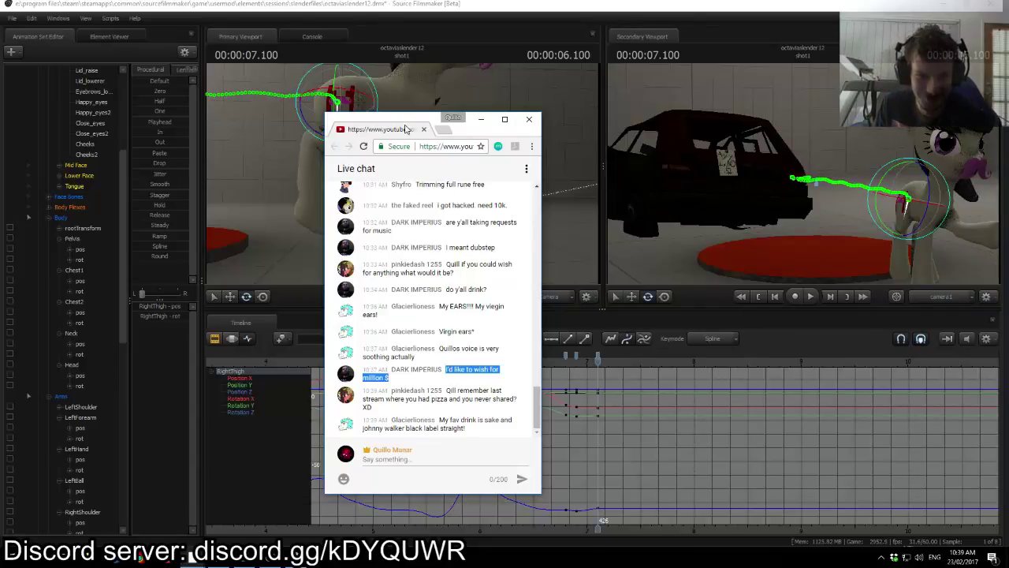
{"action": "left_click_drag", "start_coordinate": [408, 119], "coordinate": [399, 253]}
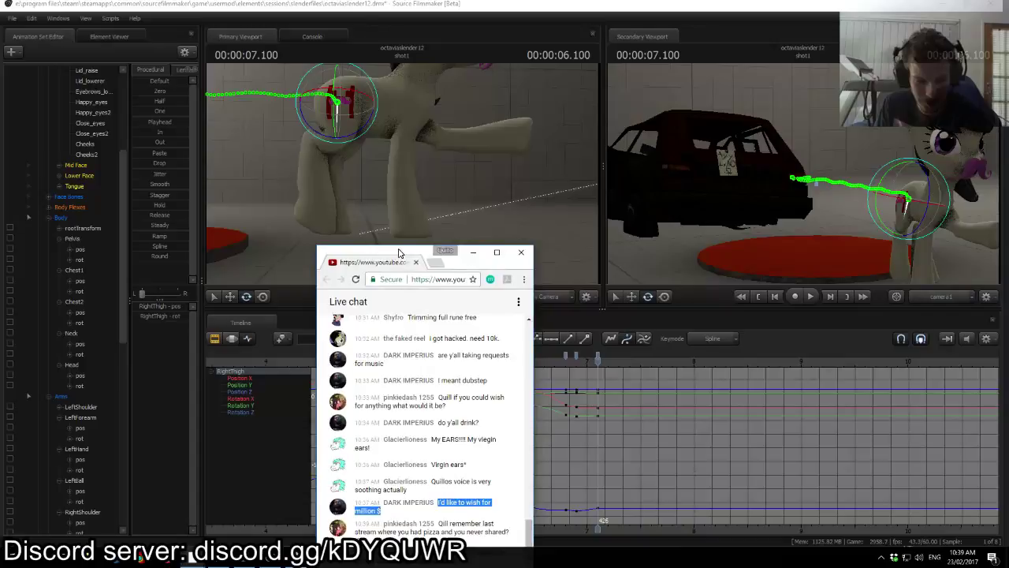
{"action": "left_click", "coordinate": [615, 428]}
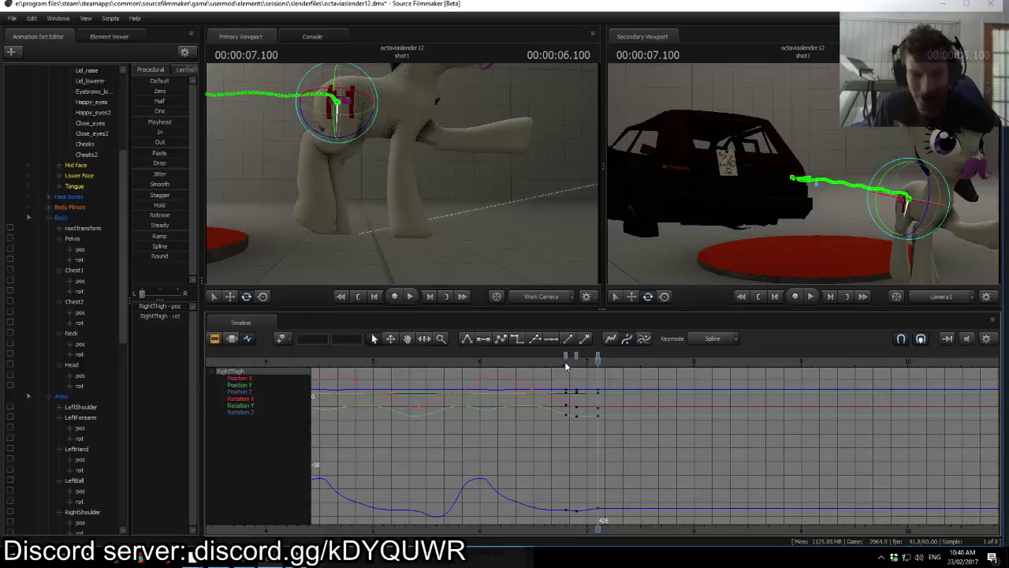
Step: Set the playhead to 7.3 s, shift the rootTransform bone slightly forward and rotate the LeftThigh bone a little
{"action": "mouse_move", "coordinate": [612, 368]}
{"action": "left_mouse_down"}
{"action": "mouse_move", "coordinate": [564, 368]}
{"action": "mouse_move", "coordinate": [622, 370]}
{"action": "left_mouse_up"}
{"action": "left_click_drag", "start_coordinate": [619, 373], "coordinate": [619, 373]}
{"action": "key", "text": "ctrl"}
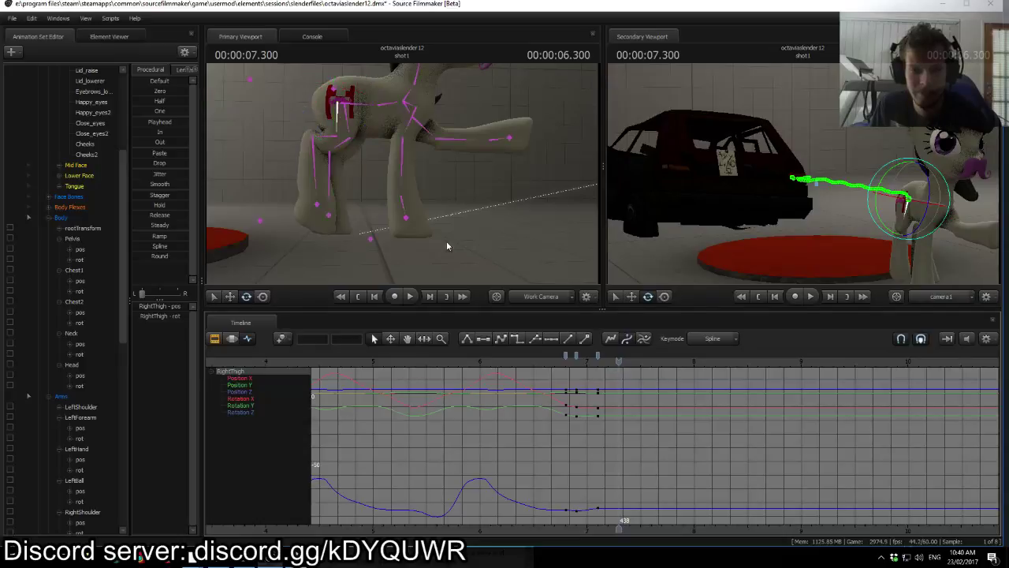
{"action": "left_click", "coordinate": [371, 239]}
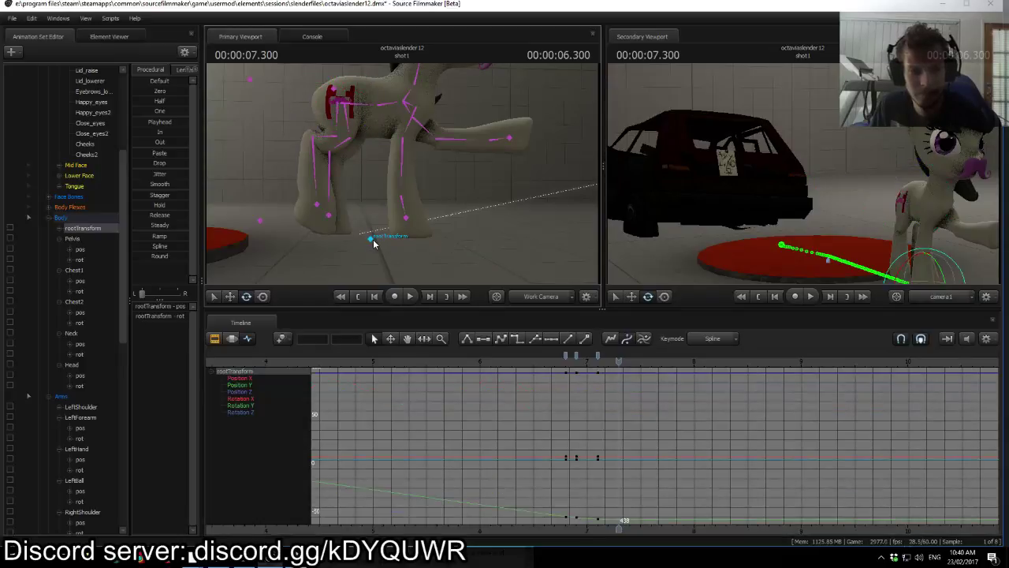
{"action": "left_click_drag", "start_coordinate": [357, 244], "coordinate": [358, 244]}
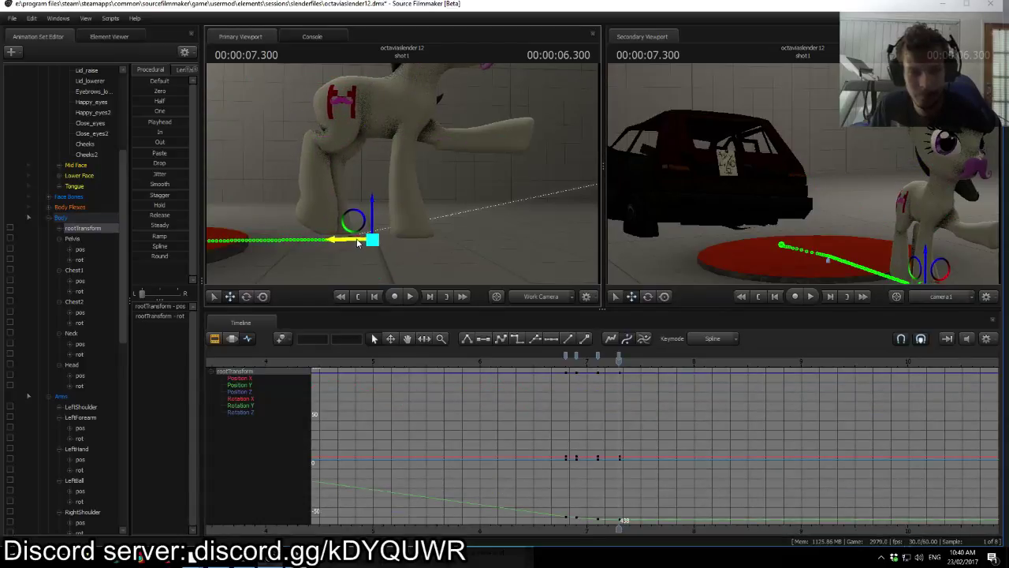
{"action": "left_click", "coordinate": [355, 123], "text": "ctrl"}
{"action": "key", "text": "e"}
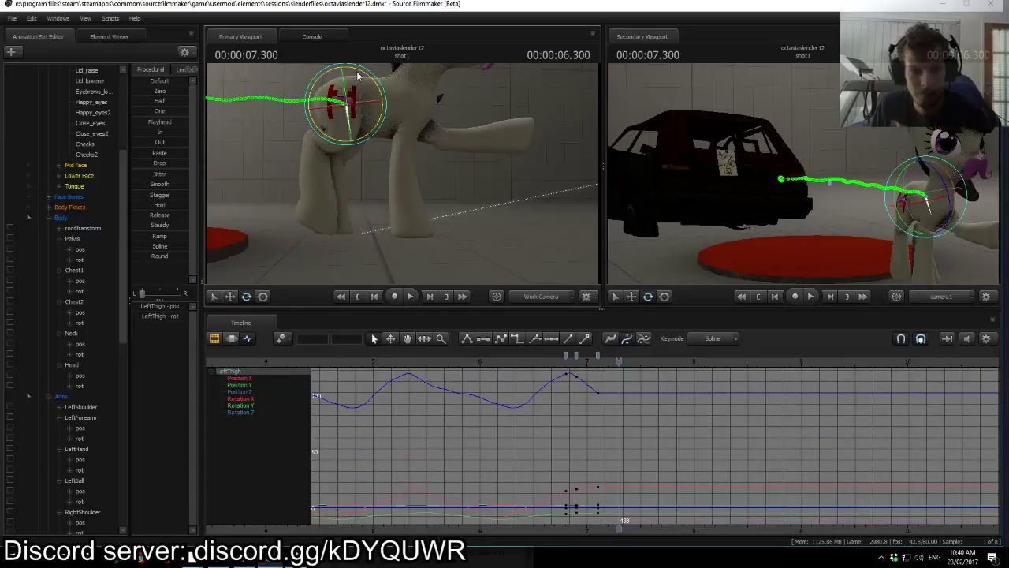
{"action": "left_click", "coordinate": [358, 75]}
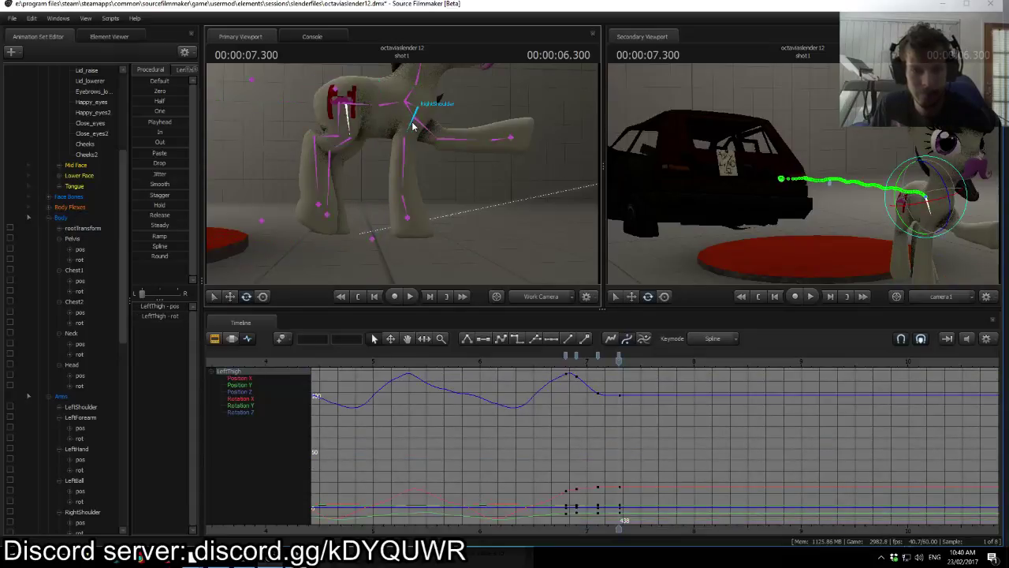
Step: Rotate the RightShoulder bone slightly at 7.3 s and compare the pose with the one at 7.1 s
{"action": "left_click", "coordinate": [409, 118], "text": "ctrl"}
{"action": "left_click", "coordinate": [400, 142]}
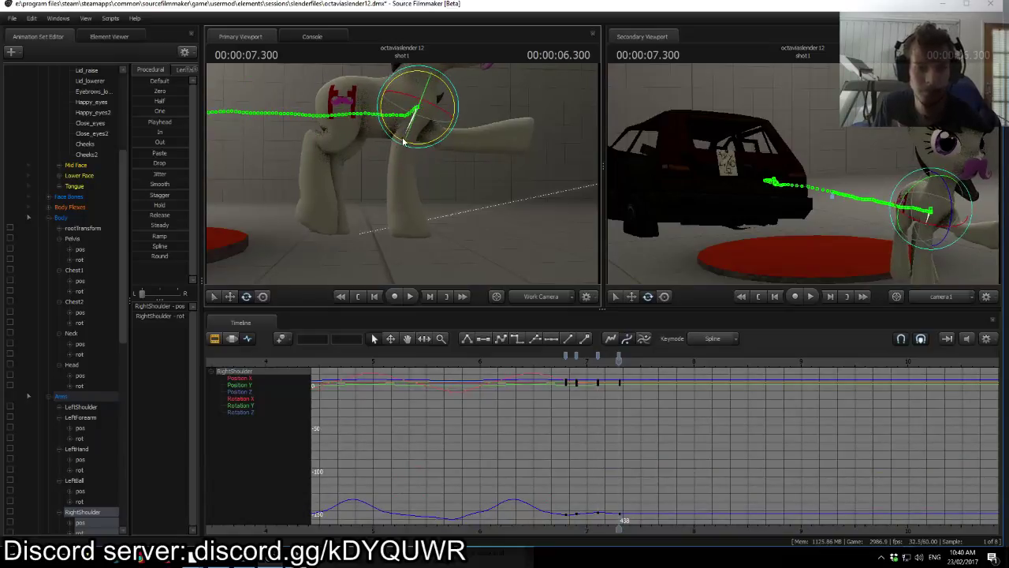
{"action": "left_click_drag", "start_coordinate": [397, 145], "coordinate": [400, 144]}
{"action": "key", "text": "Up"}
{"action": "key", "text": "Down"}
{"action": "key", "text": "Up"}
{"action": "key", "text": "Down"}
{"action": "key", "text": "Up"}
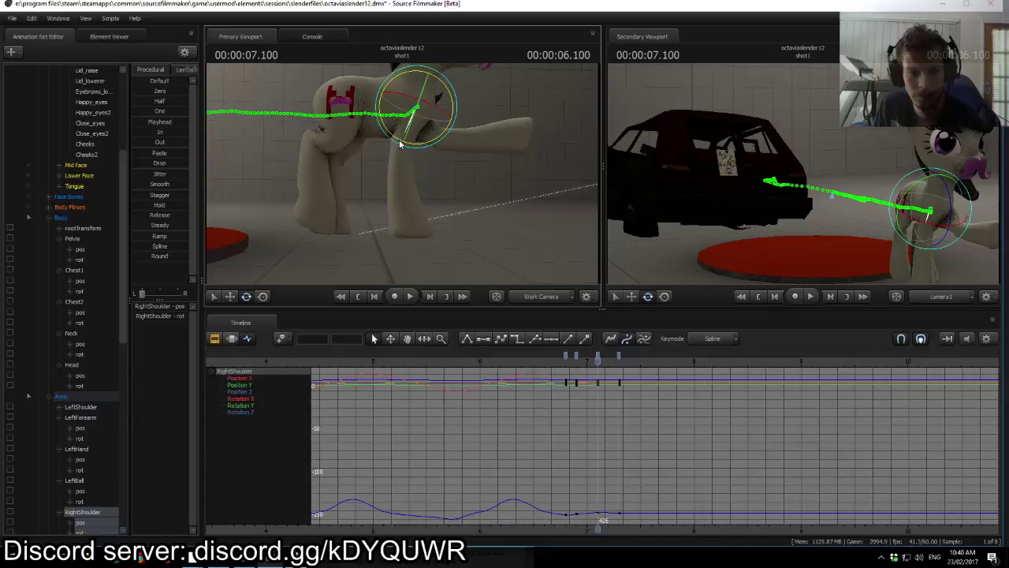
{"action": "key", "text": "Down"}
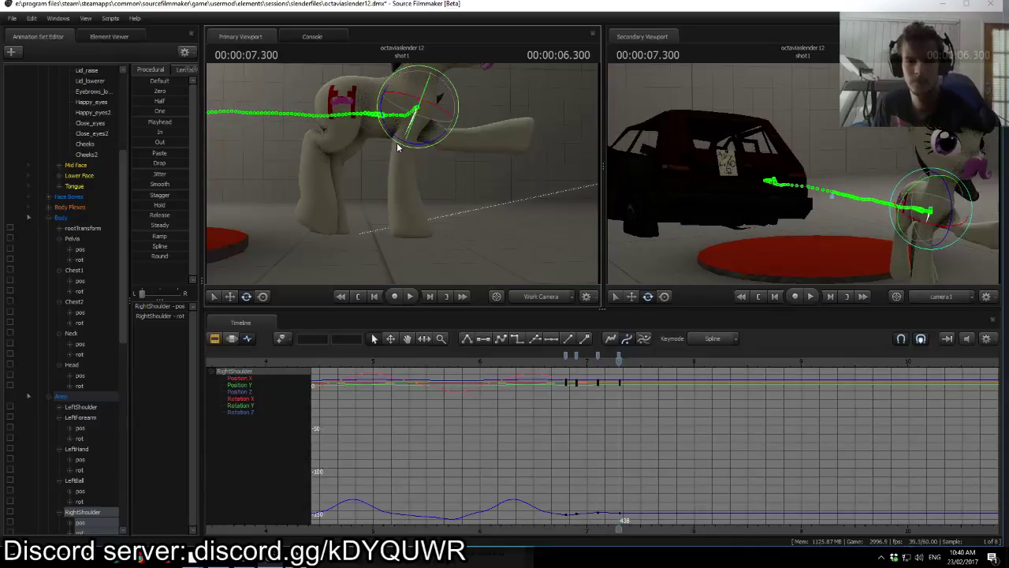
Step: Adjust the rotation of the LeftLeg1 and LeftLeg2 bones at 7.3 s, comparing the pose with the 7.1 s keyframe
{"action": "left_click", "coordinate": [345, 152]}
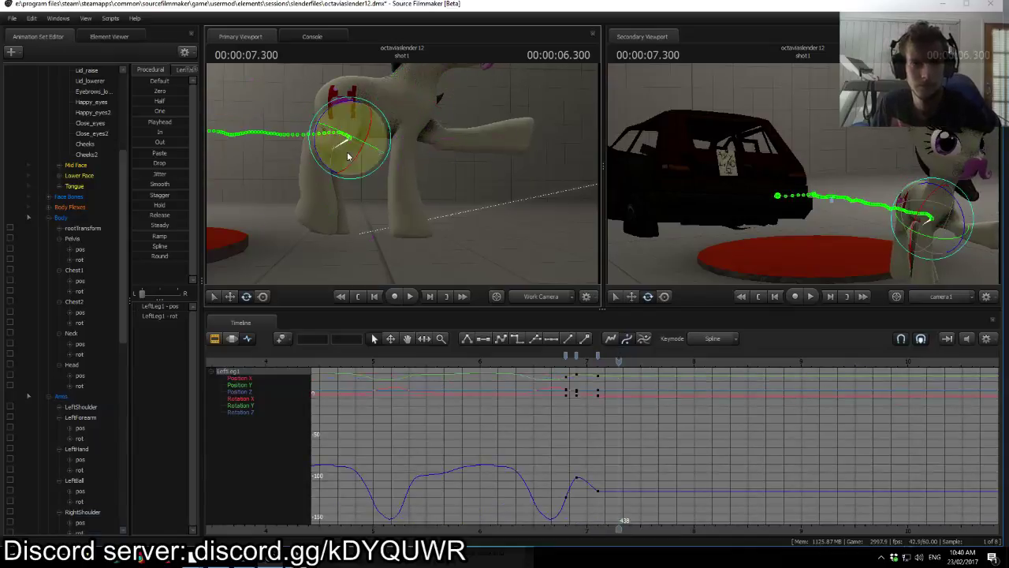
{"action": "left_click", "coordinate": [316, 183]}
{"action": "left_click_drag", "start_coordinate": [314, 187], "coordinate": [318, 188]}
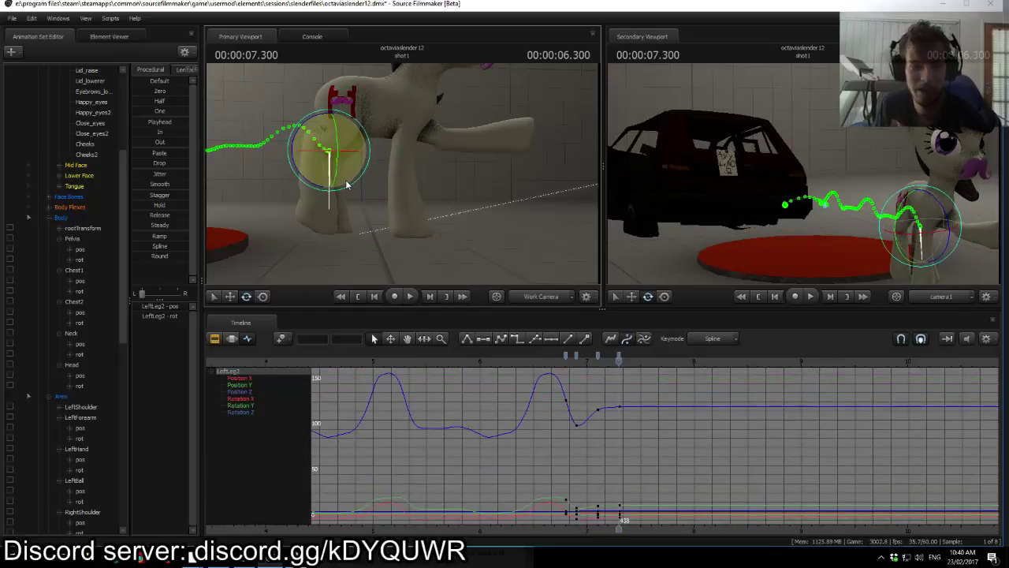
{"action": "key", "text": "Up"}
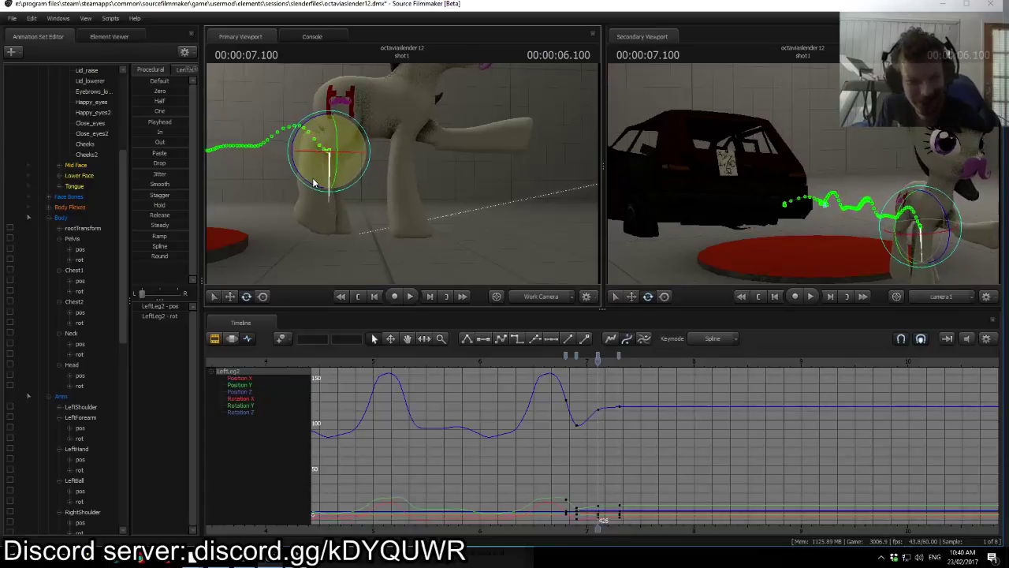
{"action": "key", "text": "Down"}
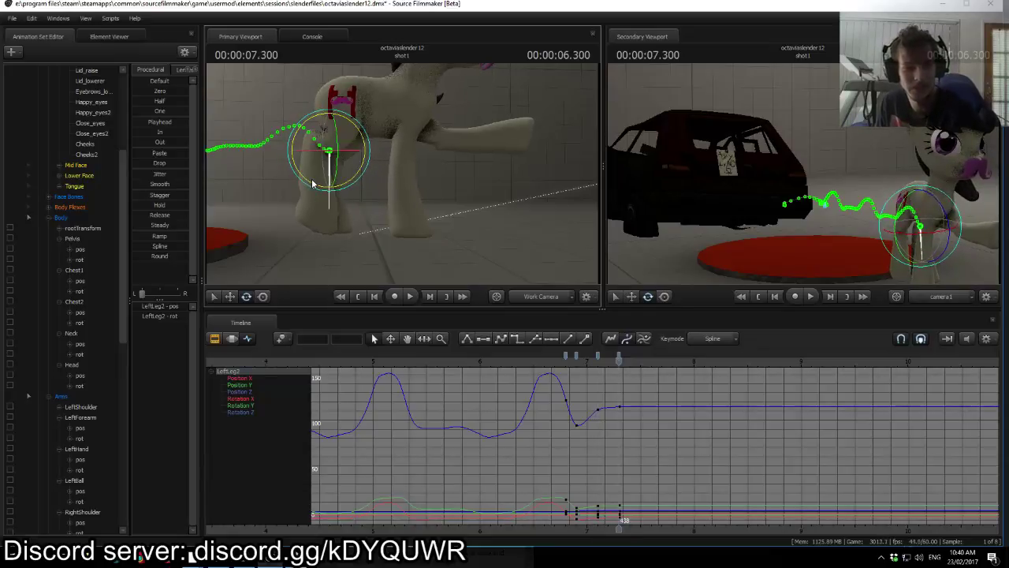
{"action": "left_click", "coordinate": [335, 170]}
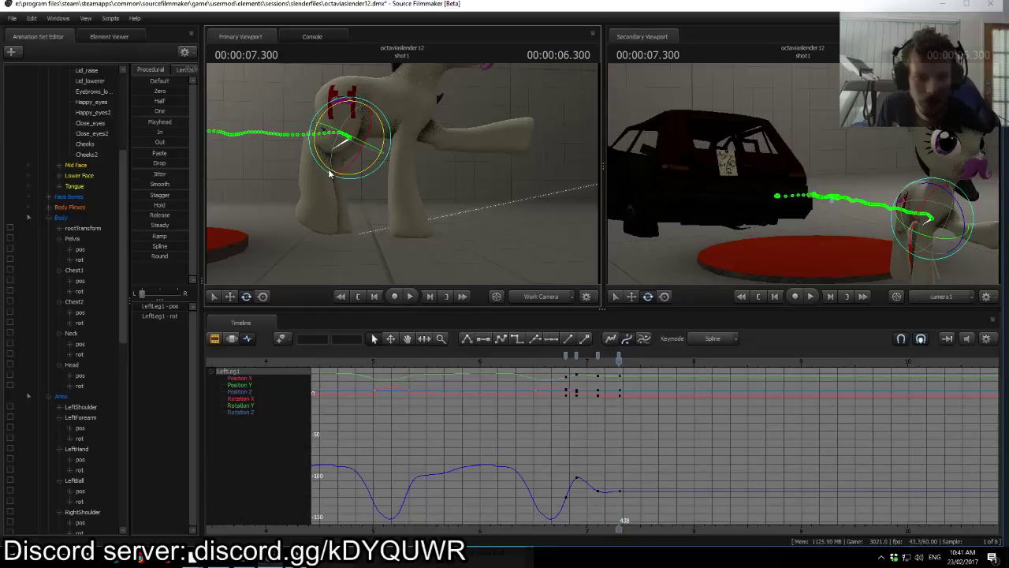
{"action": "left_click", "coordinate": [323, 177]}
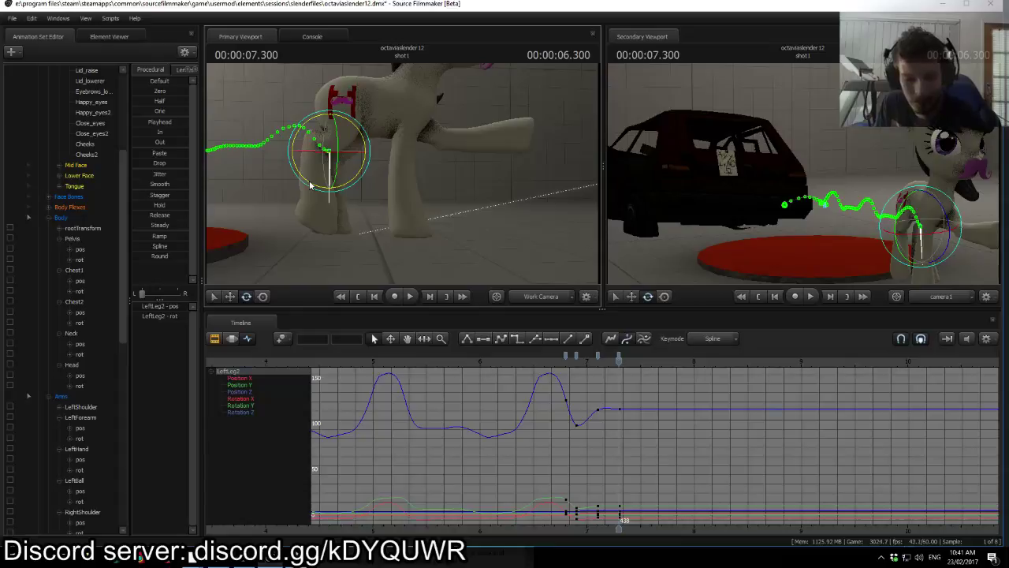
{"action": "key", "text": "Up"}
{"action": "key", "text": "Down"}
Step: Rotate the RightThigh, RightLeg1, RightLeg2 and RightFoot bones at 7.3 s to plant the right rear leg farther forward
{"action": "key", "text": "ctrl"}
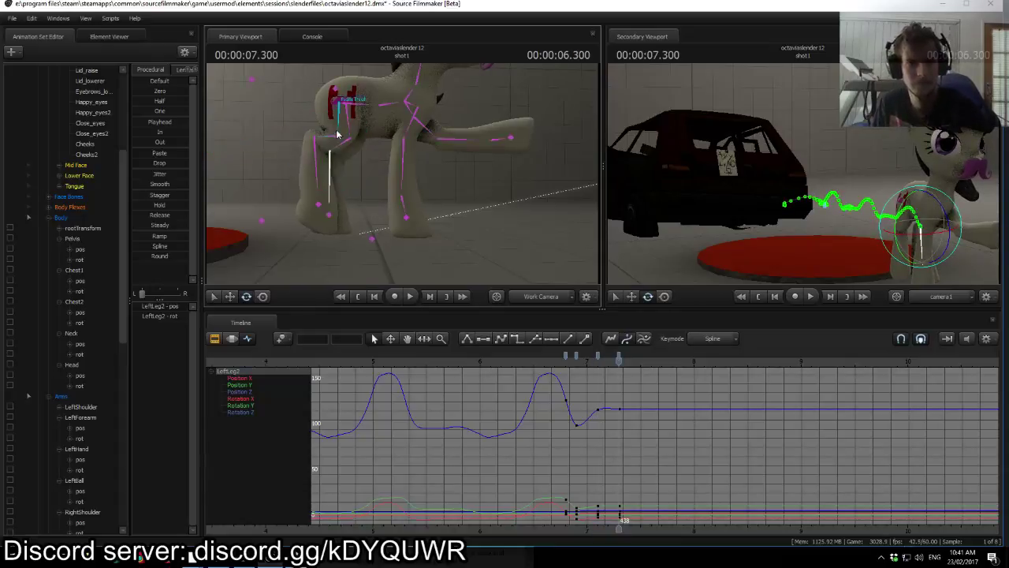
{"action": "left_click", "coordinate": [336, 136], "text": "ctrl"}
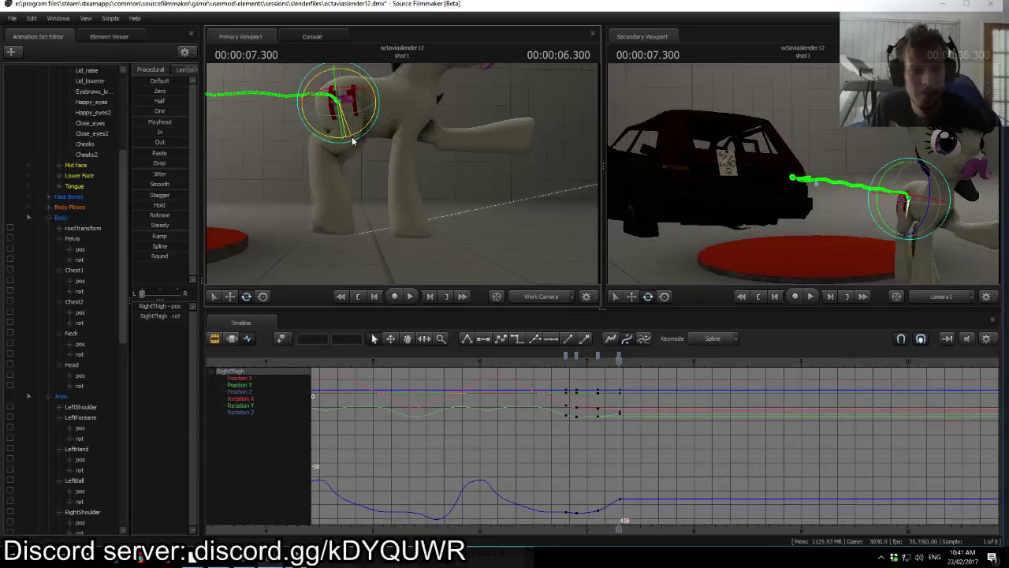
{"action": "left_click", "coordinate": [361, 148], "text": "ctrl"}
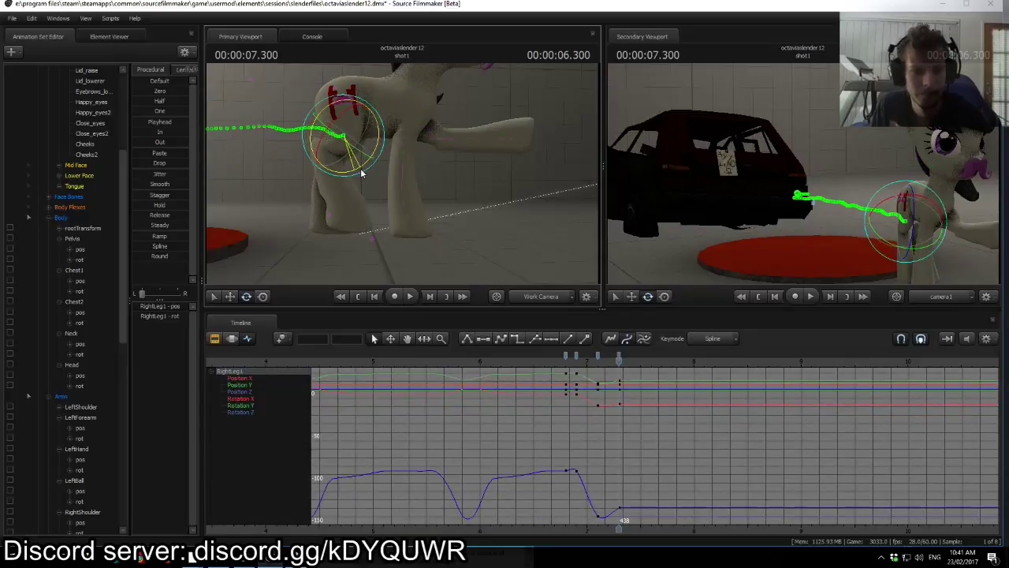
{"action": "left_click", "coordinate": [340, 179], "text": "ctrl"}
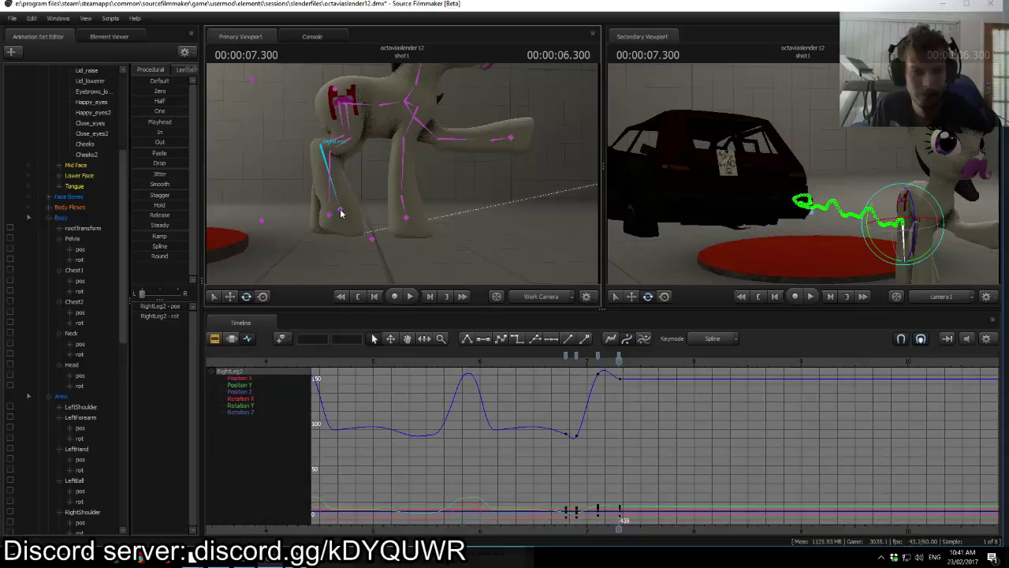
{"action": "left_click", "coordinate": [340, 213], "text": "ctrl"}
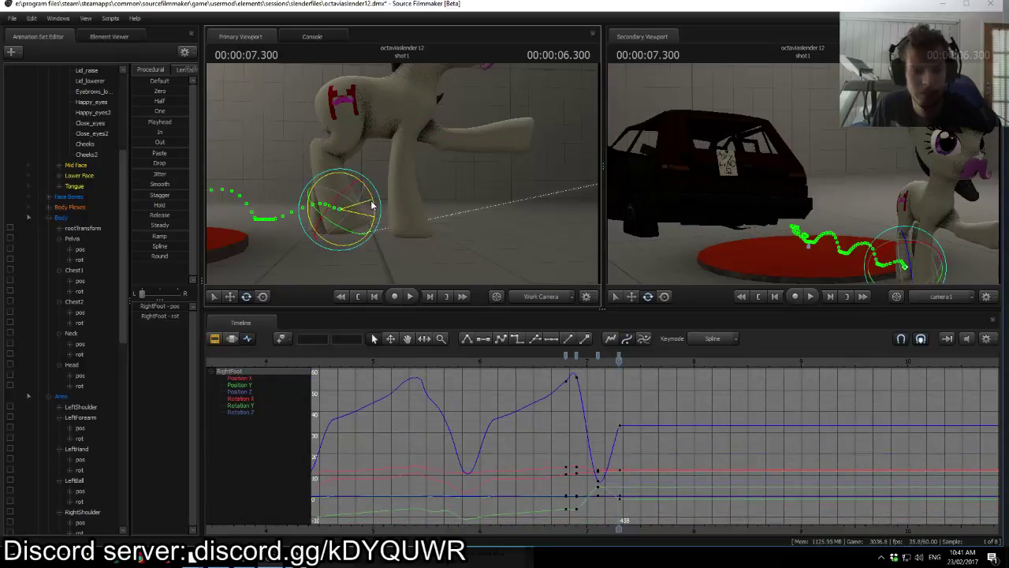
{"action": "left_click", "coordinate": [345, 134], "text": "ctrl"}
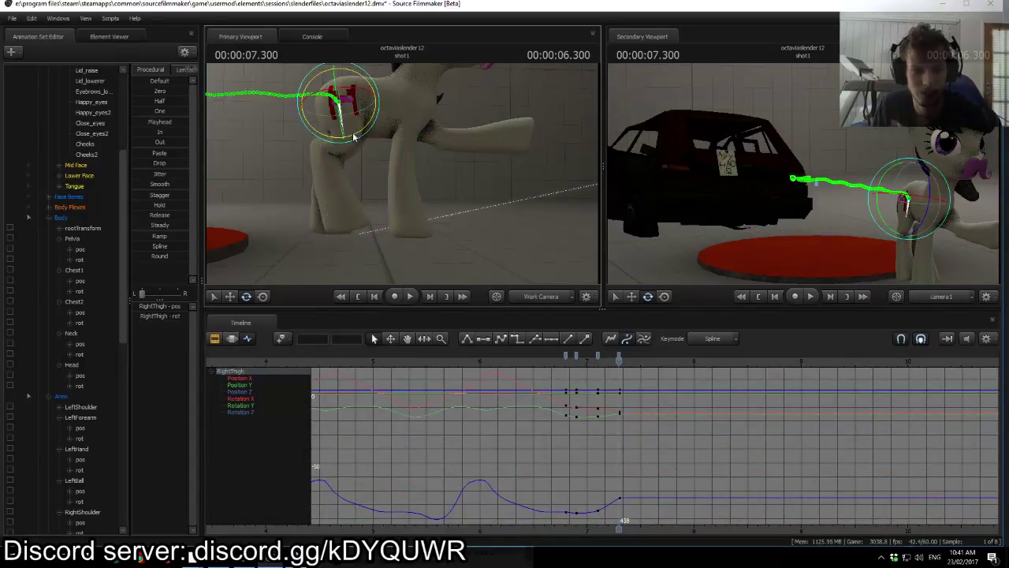
{"action": "left_click", "coordinate": [341, 142], "text": "ctrl"}
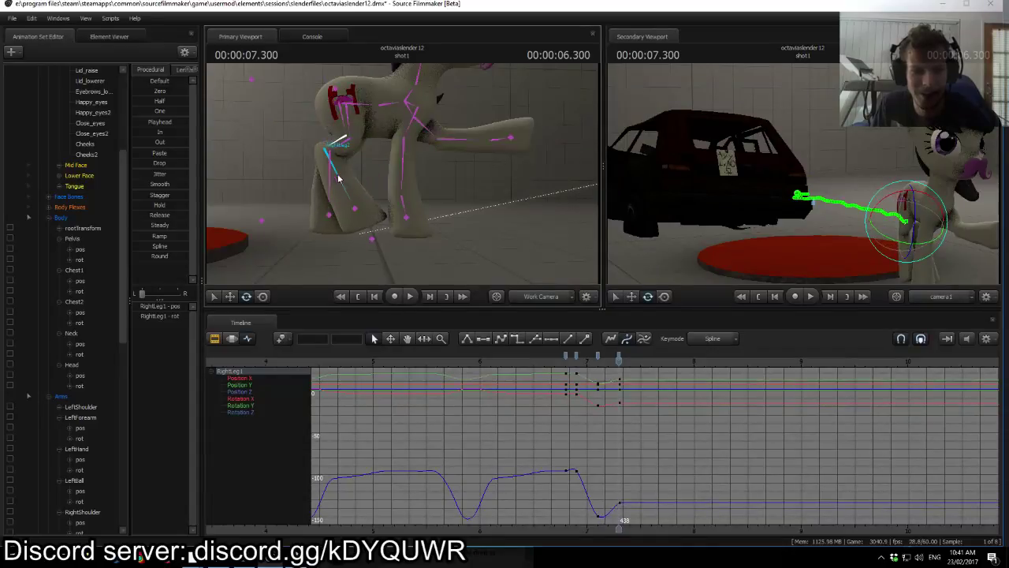
{"action": "left_click", "coordinate": [348, 182], "text": "ctrl"}
{"action": "left_click_drag", "start_coordinate": [332, 187], "coordinate": [406, 188]}
{"action": "left_click_drag", "start_coordinate": [193, 206], "coordinate": [401, 177]}
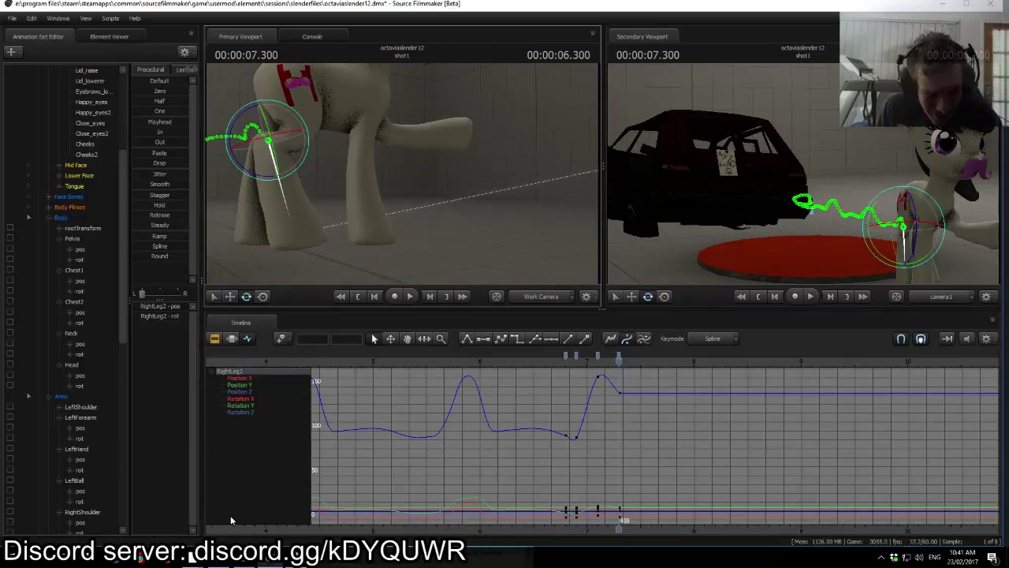
Step: Bring up the YouTube live chat, read the viewers' newest messages and clear the text selection
{"action": "mouse_move", "coordinate": [189, 556]}
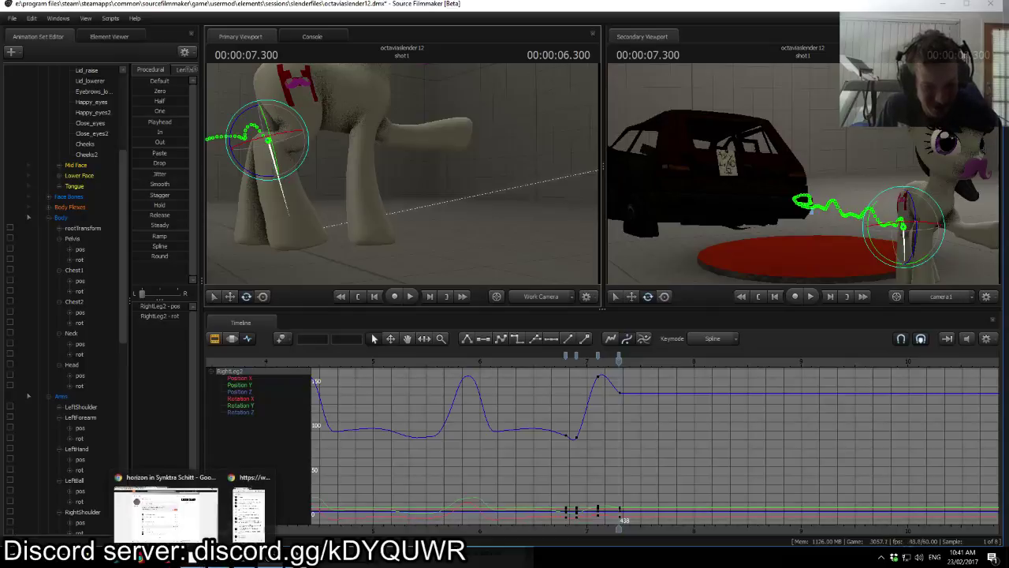
{"action": "left_click", "coordinate": [249, 513]}
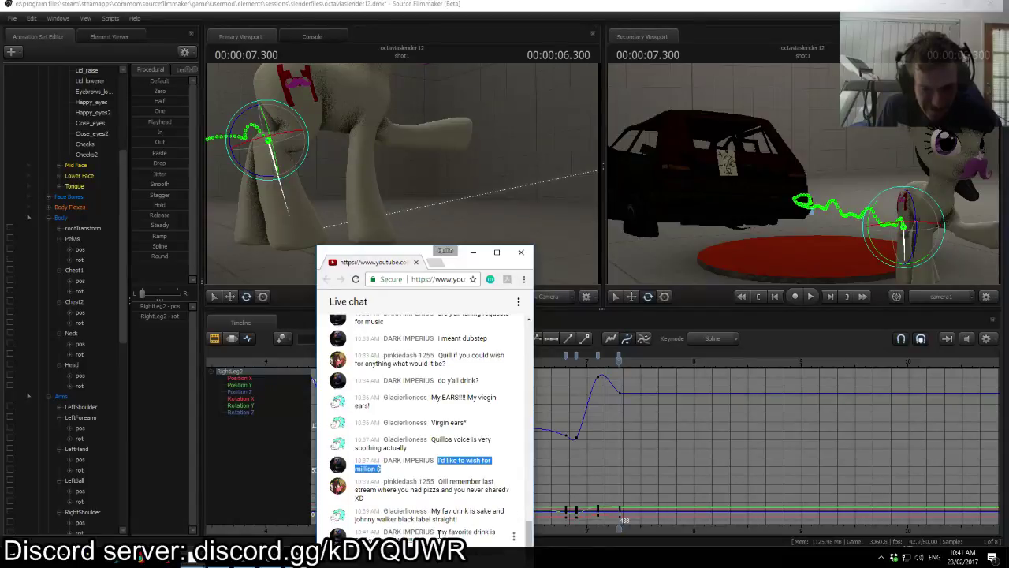
{"action": "left_click", "coordinate": [464, 478]}
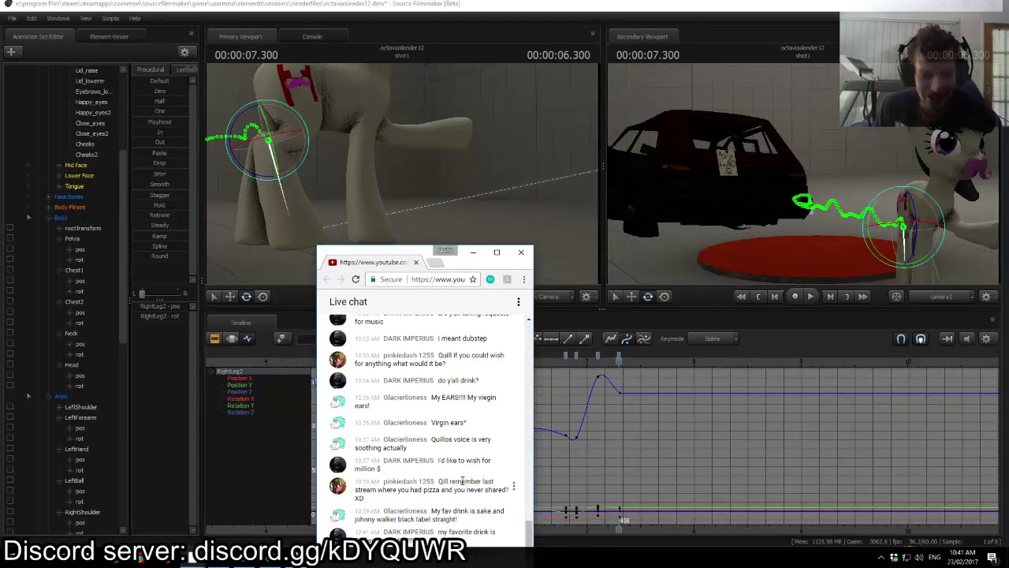
Step: Play back the end of the walk twice from before 6 s and return the playhead to 7.3 s
{"action": "left_click", "coordinate": [657, 360]}
{"action": "left_click_drag", "start_coordinate": [574, 366], "coordinate": [474, 363]}
{"action": "key", "text": "space"}
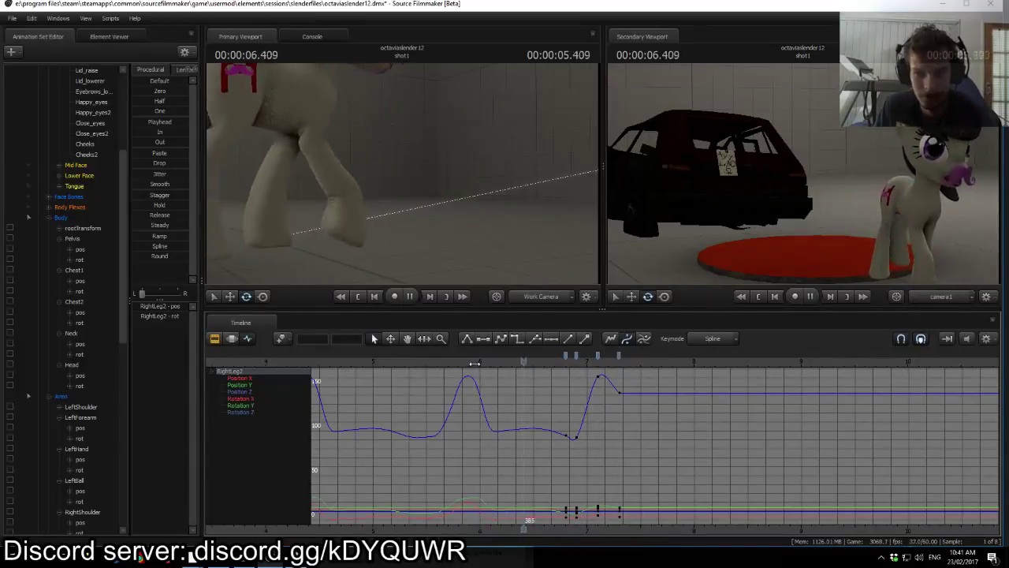
{"action": "key", "text": "space"}
{"action": "left_click", "coordinate": [419, 362]}
{"action": "key", "text": "space"}
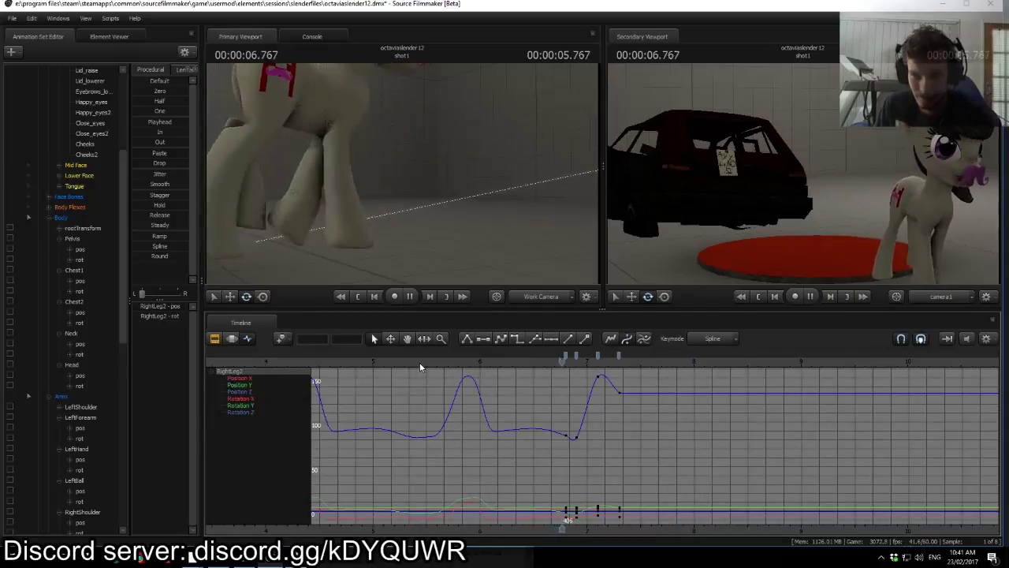
{"action": "key", "text": "space"}
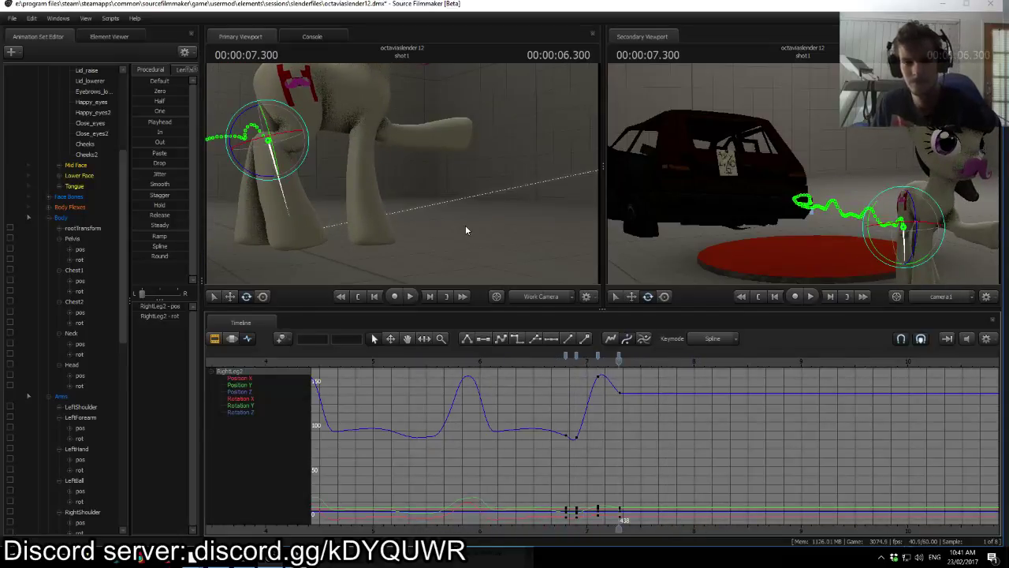
Step: Rotate the bones of the raised left front leg at 7.3 s, ending with the LeftBall bone at the hoof
{"action": "left_click_drag", "start_coordinate": [466, 227], "coordinate": [403, 172]}
{"action": "left_click", "coordinate": [423, 128], "text": "ctrl"}
{"action": "left_click_drag", "start_coordinate": [398, 106], "coordinate": [394, 79]}
{"action": "left_click", "coordinate": [414, 97]}
{"action": "left_click", "coordinate": [426, 184], "text": "ctrl"}
{"action": "left_click_drag", "start_coordinate": [397, 143], "coordinate": [478, 162]}
{"action": "left_click", "coordinate": [461, 185], "text": "ctrl"}
{"action": "left_click", "coordinate": [497, 189]}
{"action": "left_click", "coordinate": [512, 184], "text": "ctrl"}
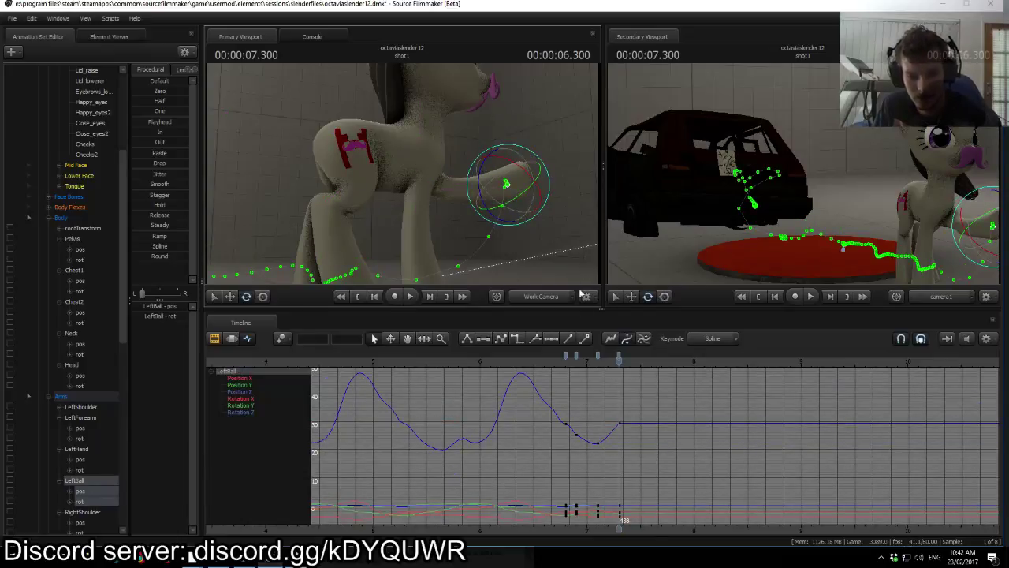
Step: Play back the final front leg movement through the 7.3 s keyframe
{"action": "left_click_drag", "start_coordinate": [566, 361], "coordinate": [625, 369]}
{"action": "key", "text": "space"}
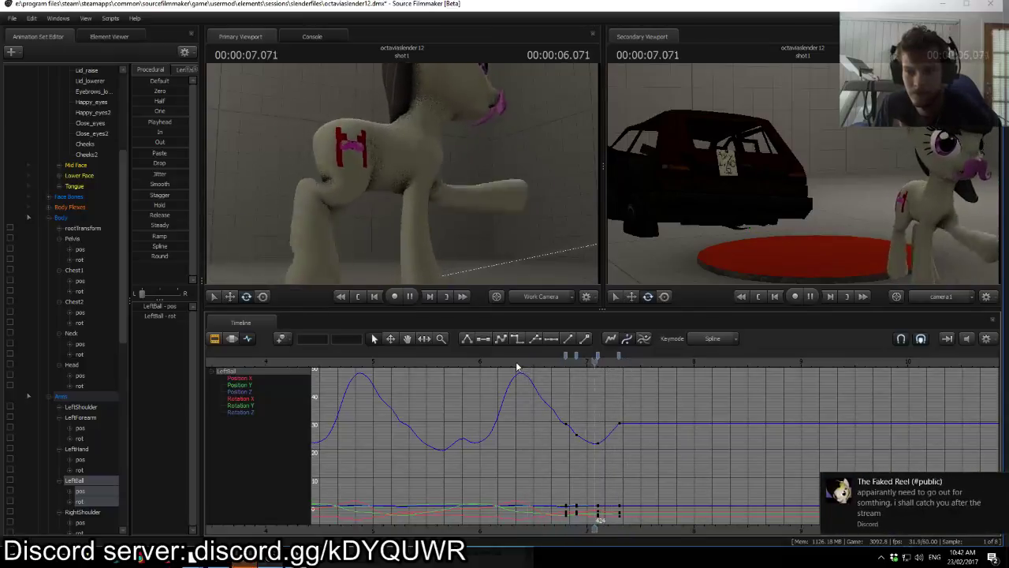
{"action": "key", "text": "space"}
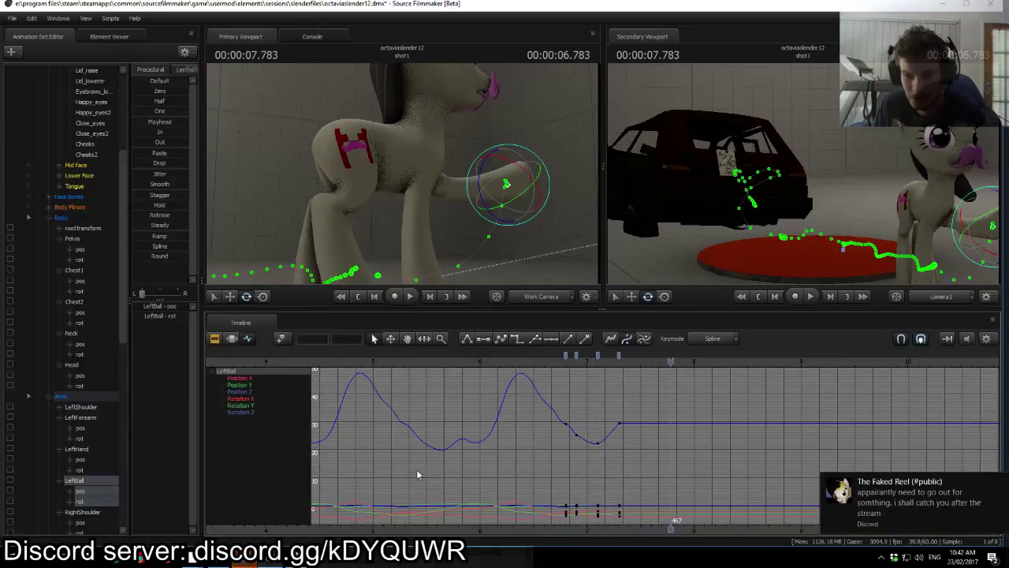
Step: Switch to Discord and read the newest message in the #public channel
{"action": "left_click", "coordinate": [901, 521]}
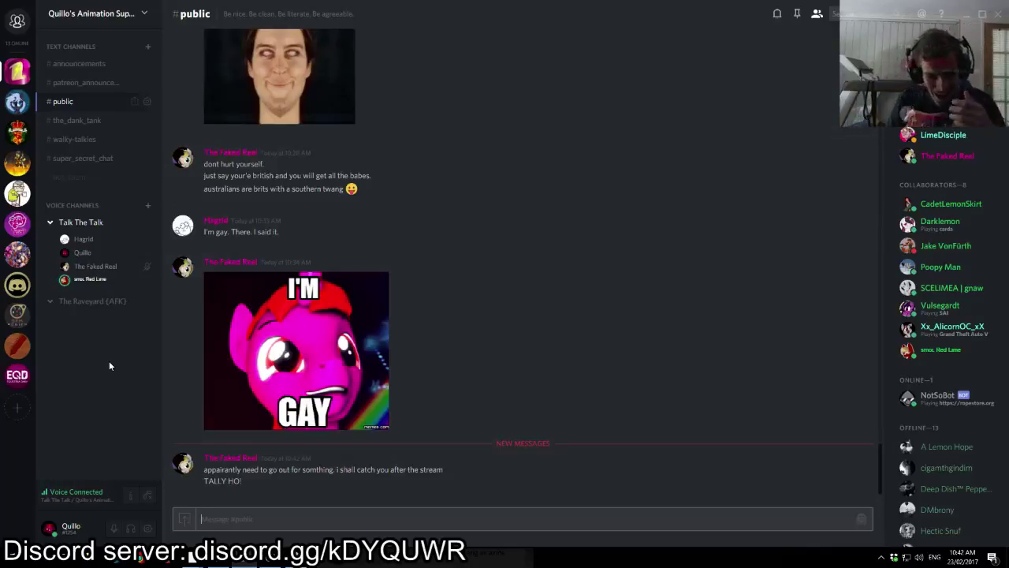
Step: Open the YouTube live chat window, read the newest messages and switch back to Source Filmmaker
{"action": "mouse_move", "coordinate": [209, 560]}
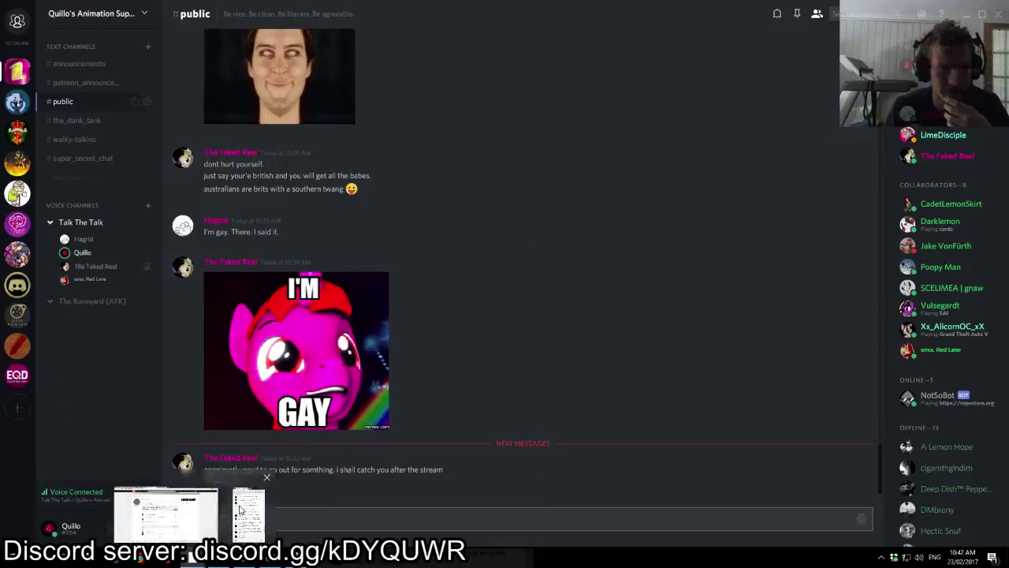
{"action": "left_click", "coordinate": [236, 513]}
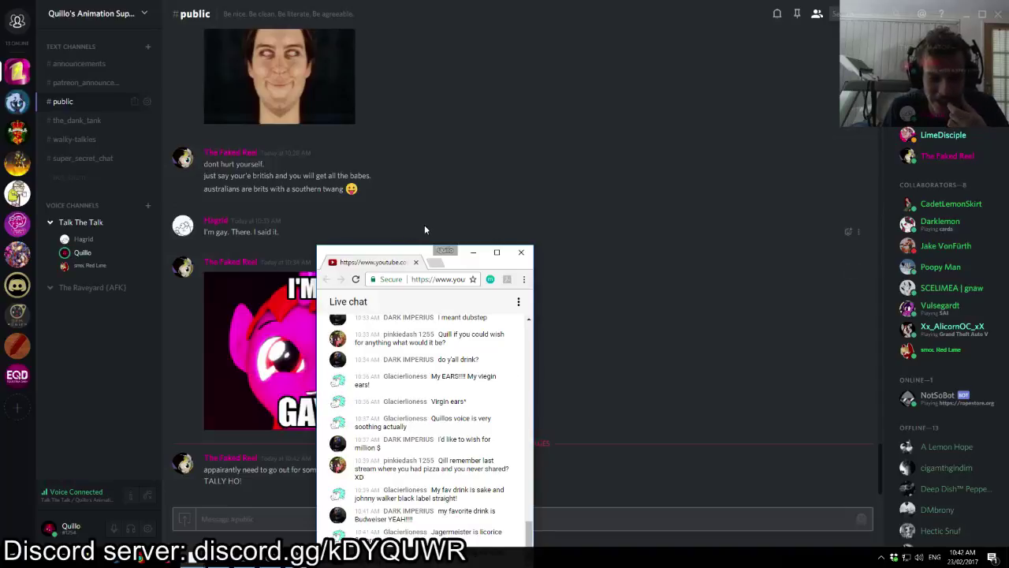
{"action": "mouse_move", "coordinate": [413, 254]}
{"action": "left_mouse_down"}
{"action": "mouse_move", "coordinate": [413, 209]}
{"action": "mouse_move", "coordinate": [411, 253]}
{"action": "left_mouse_up"}
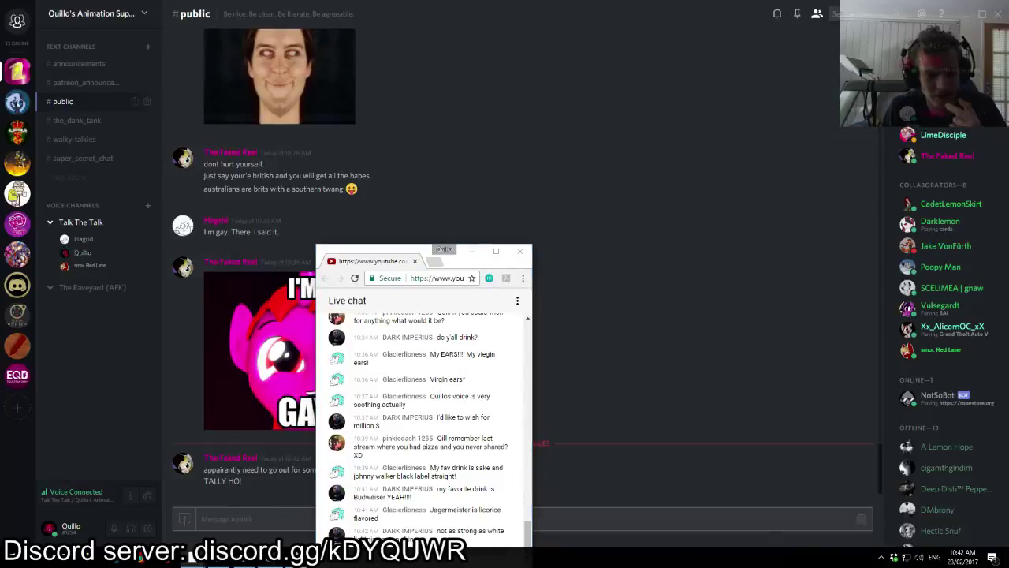
{"action": "key", "text": "alt+Tab"}
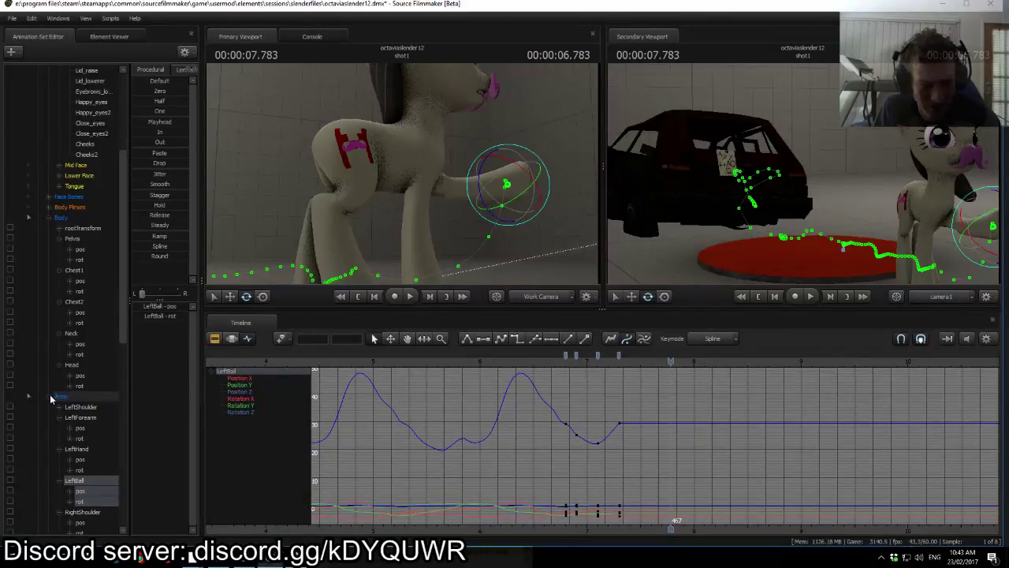
Step: Select the pony's Body, Arms and Legs control groups together and move the playhead to the 7.3 s keyframe
{"action": "scroll", "coordinate": [71, 379], "scroll_direction": "up", "scroll_amount": 1}
{"action": "left_click", "coordinate": [65, 242]}
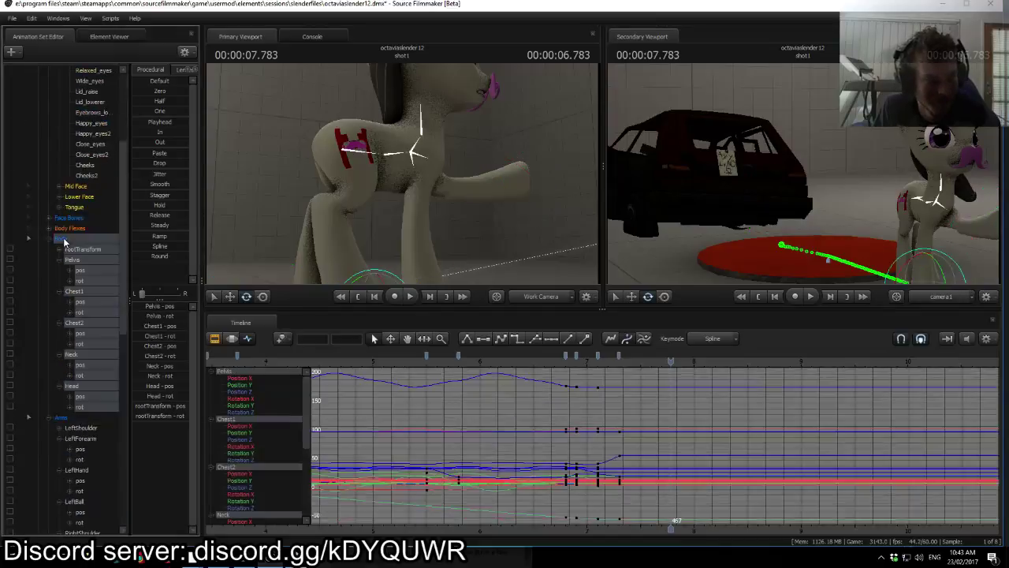
{"action": "scroll", "coordinate": [73, 349], "scroll_direction": "down", "scroll_amount": 4}
{"action": "scroll", "coordinate": [65, 294], "scroll_direction": "down", "scroll_amount": 6}
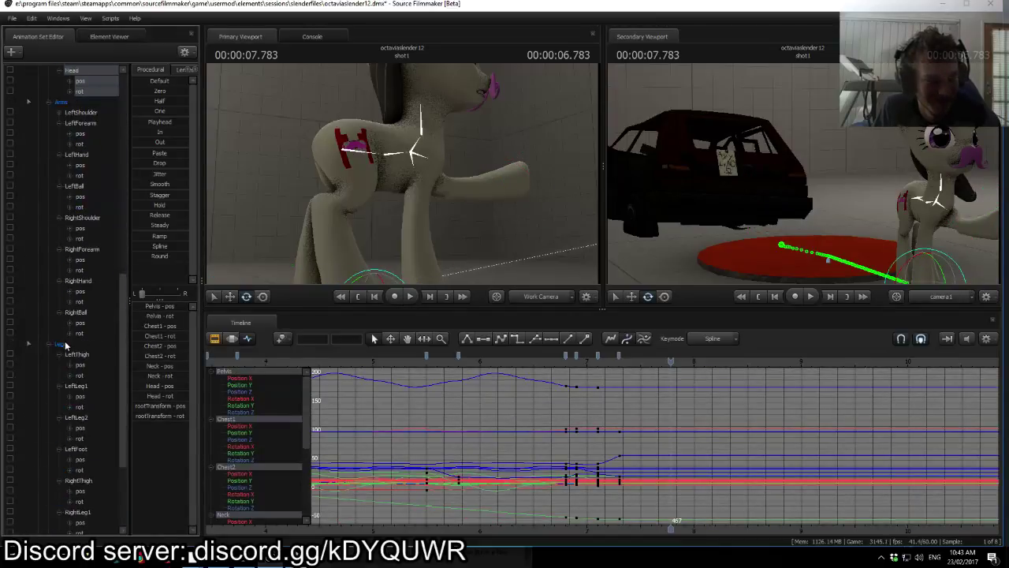
{"action": "left_click", "coordinate": [63, 344], "text": "shift"}
{"action": "key", "text": "Up"}
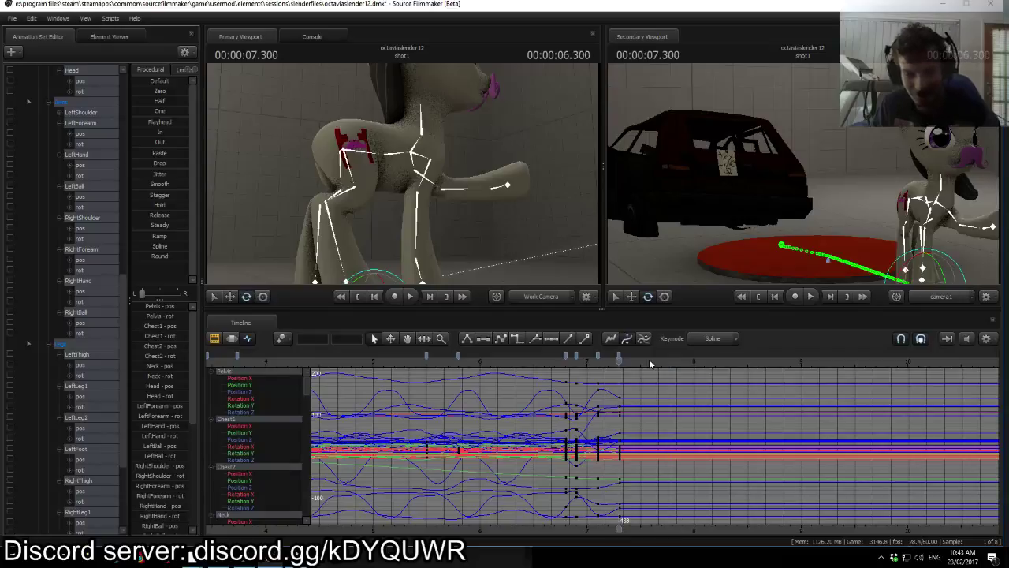
{"action": "scroll", "coordinate": [633, 406], "scroll_direction": "up", "scroll_amount": 3}
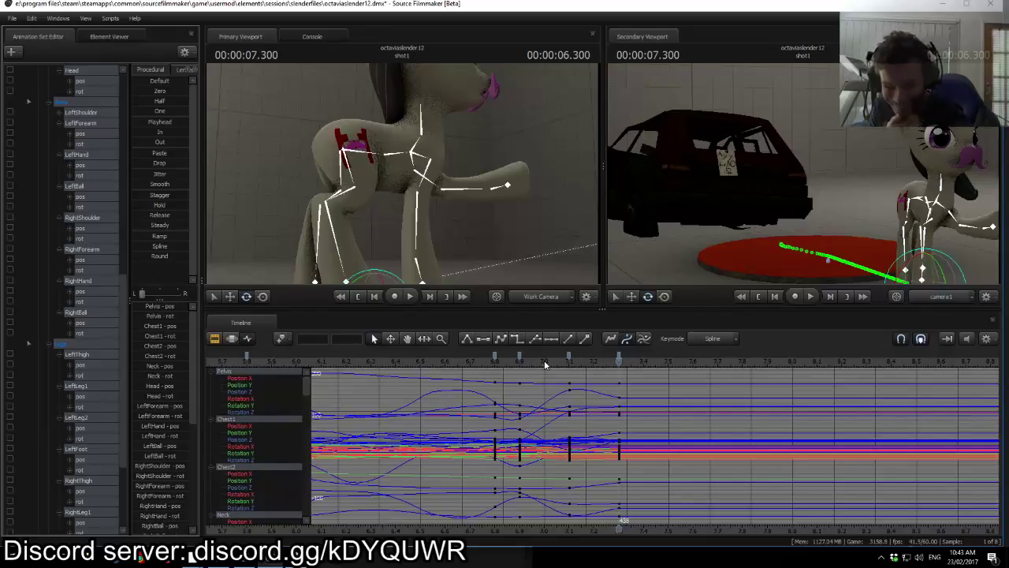
Step: Play back the end of the walk from 6.8 s with the whole pony in view, and scrub to 7.5 s
{"action": "left_click", "coordinate": [495, 364]}
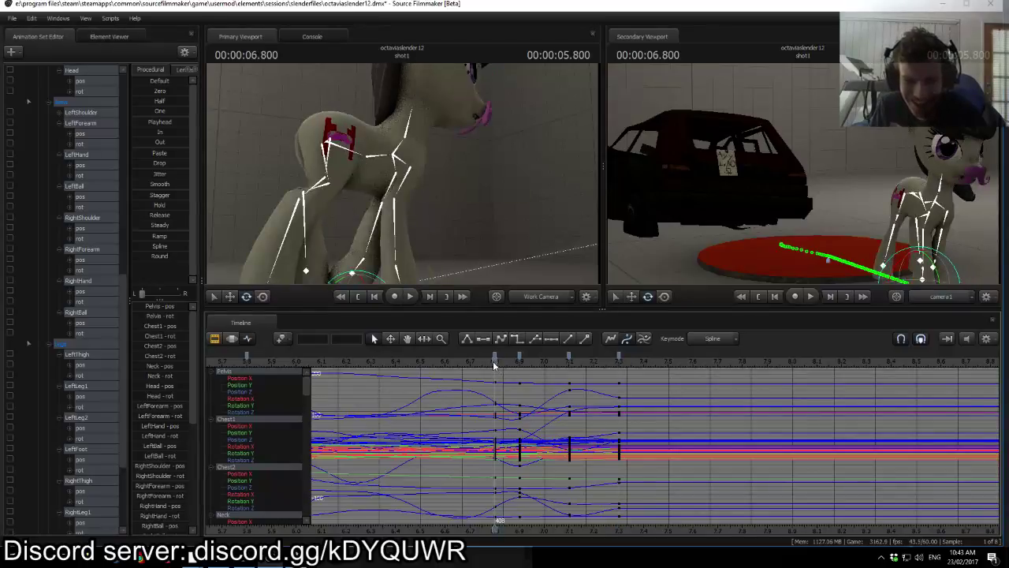
{"action": "key", "text": "s"}
{"action": "mouse_move", "coordinate": [485, 259]}
{"action": "left_mouse_down"}
{"action": "mouse_move", "coordinate": [473, 276]}
{"action": "mouse_move", "coordinate": [485, 275]}
{"action": "mouse_move", "coordinate": [478, 270]}
{"action": "left_mouse_up"}
{"action": "key", "text": "space"}
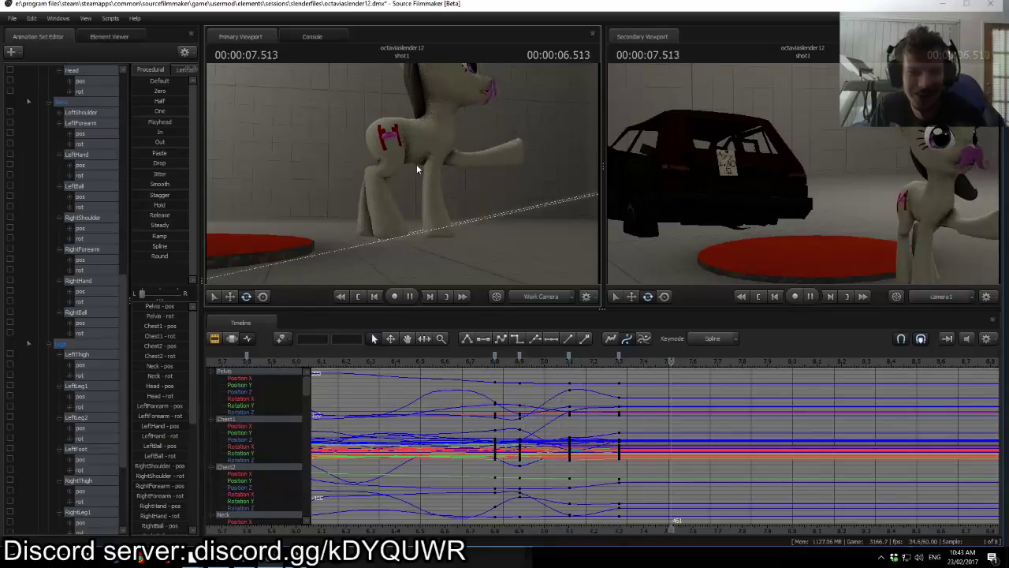
{"action": "left_click", "coordinate": [491, 368]}
{"action": "left_click", "coordinate": [490, 365]}
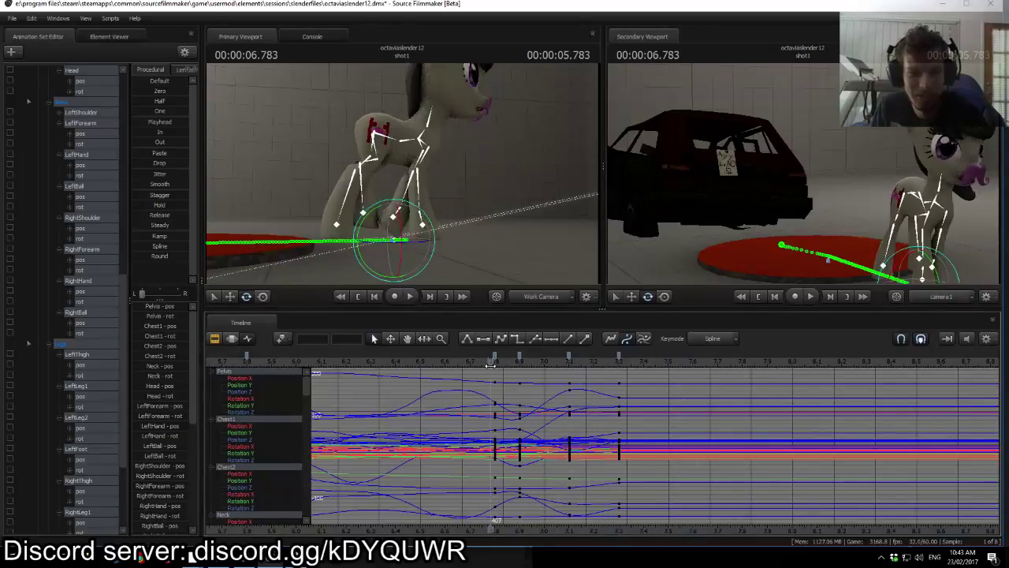
{"action": "key", "text": "space"}
{"action": "left_click_drag", "start_coordinate": [491, 365], "coordinate": [615, 365]}
{"action": "left_click_drag", "start_coordinate": [631, 365], "coordinate": [668, 363]}
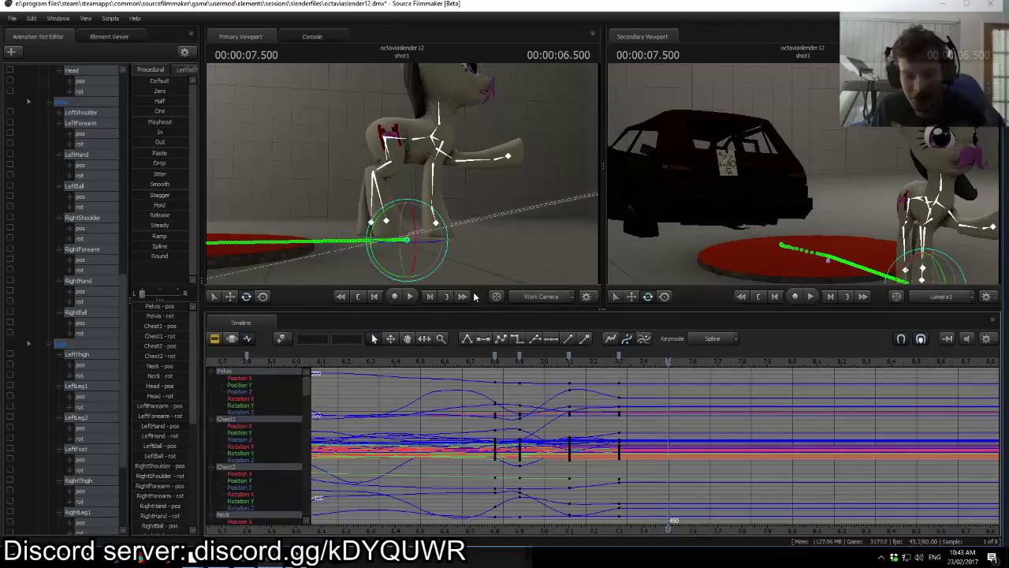
Step: Replay the pony's settling movement from just before the 6.8 s keyframe
{"action": "scroll", "coordinate": [611, 461], "scroll_direction": "down", "scroll_amount": 8}
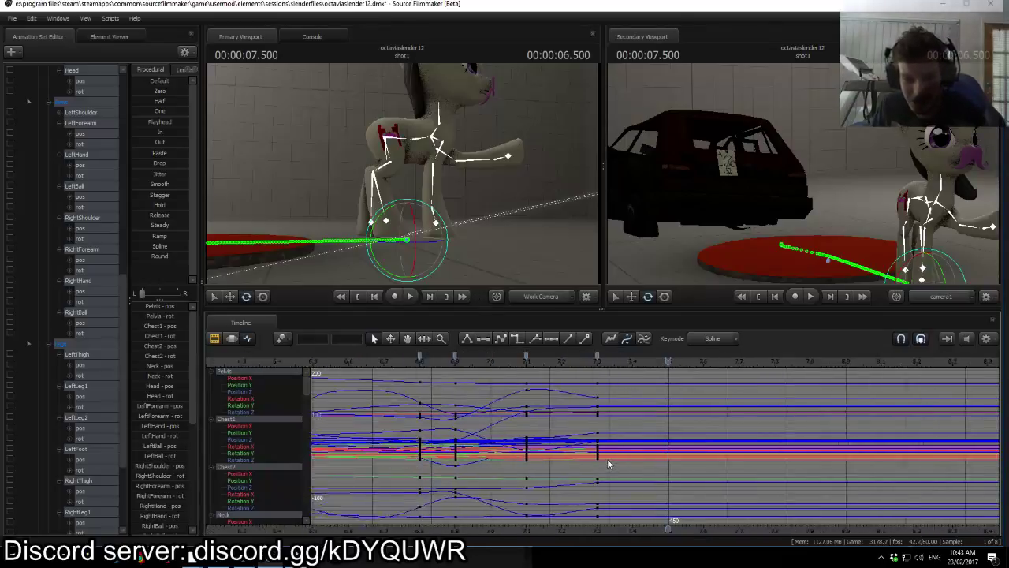
{"action": "scroll", "coordinate": [600, 455], "scroll_direction": "up", "scroll_amount": 8}
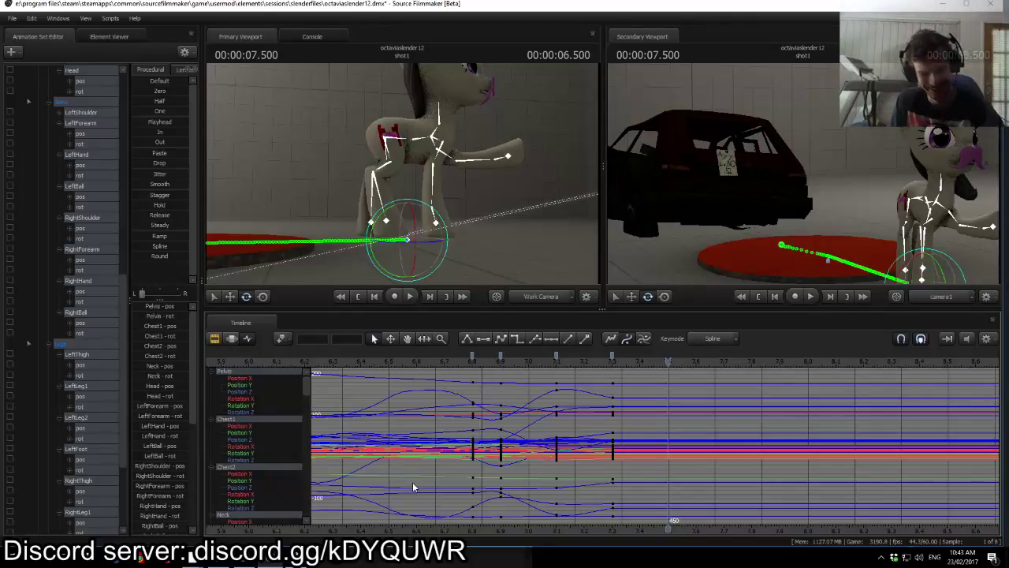
{"action": "left_click", "coordinate": [463, 360]}
{"action": "key", "text": "space"}
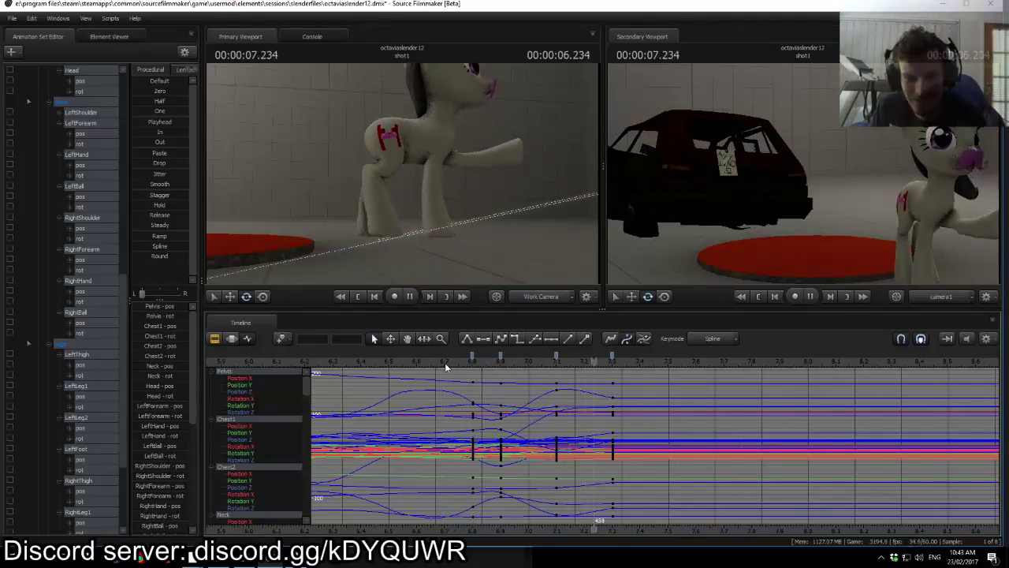
{"action": "key", "text": "space"}
Step: Keyframe the selected body, arm and leg bones at 7.5 s and adjust the pelvis bone's position and rotation there
{"action": "left_click_drag", "start_coordinate": [553, 365], "coordinate": [667, 376]}
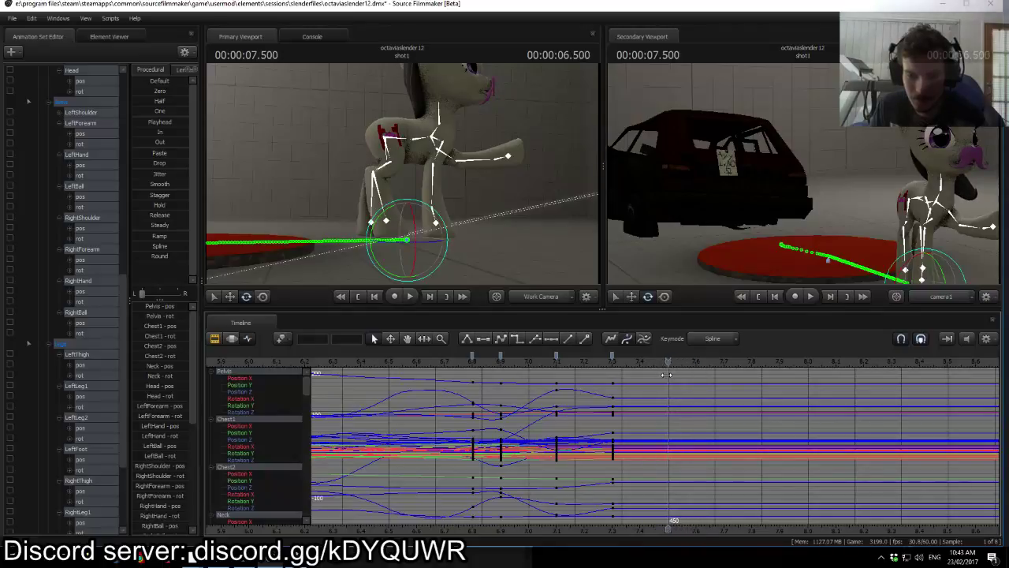
{"action": "key", "text": "m"}
{"action": "left_click", "coordinate": [387, 138], "text": "ctrl"}
{"action": "left_click_drag", "start_coordinate": [402, 162], "coordinate": [401, 141]}
{"action": "key", "text": "w"}
{"action": "key", "text": "s"}
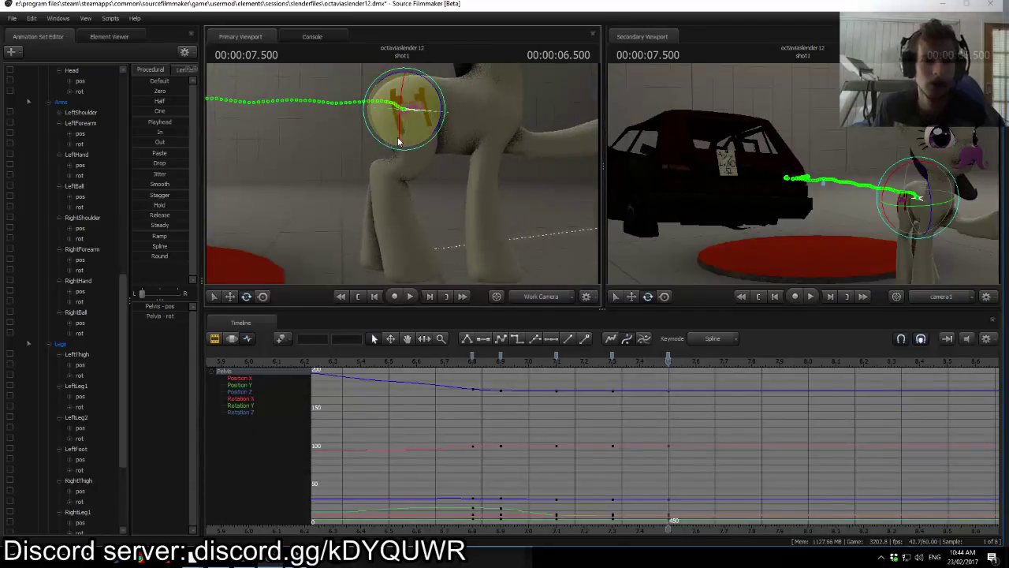
{"action": "key", "text": "w"}
{"action": "key", "text": "e"}
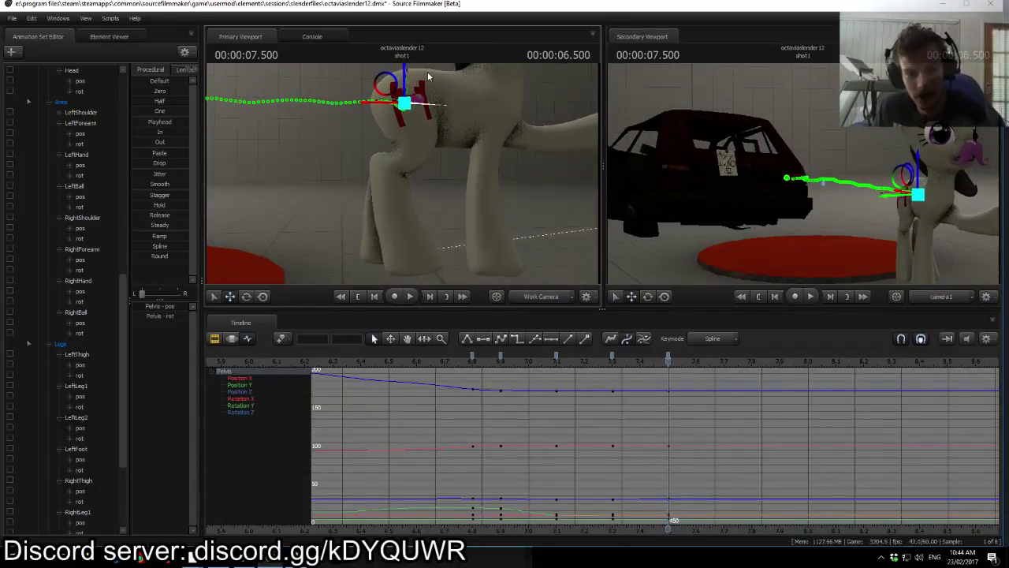
{"action": "key", "text": "ctrl"}
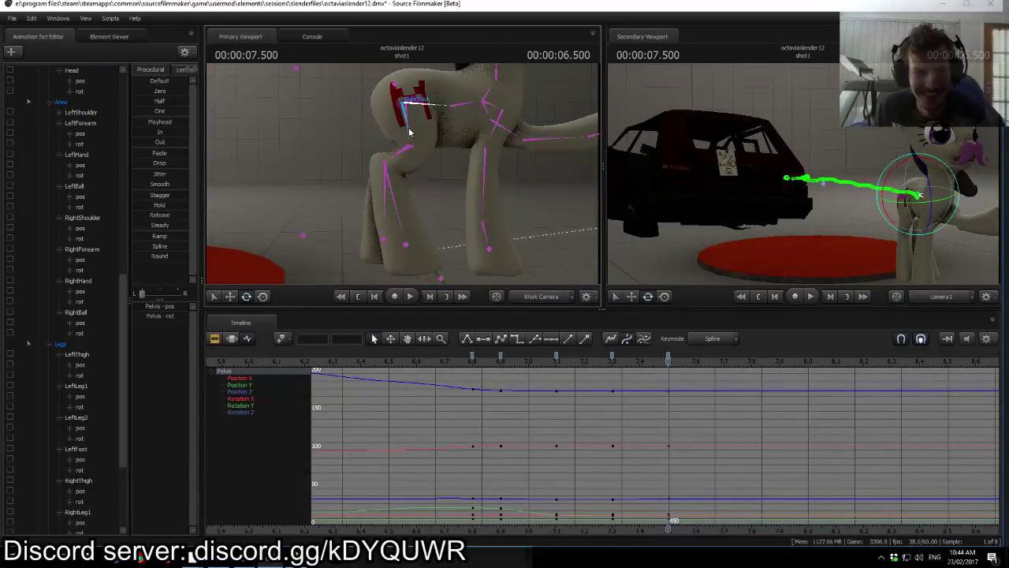
{"action": "key", "text": "ctrl"}
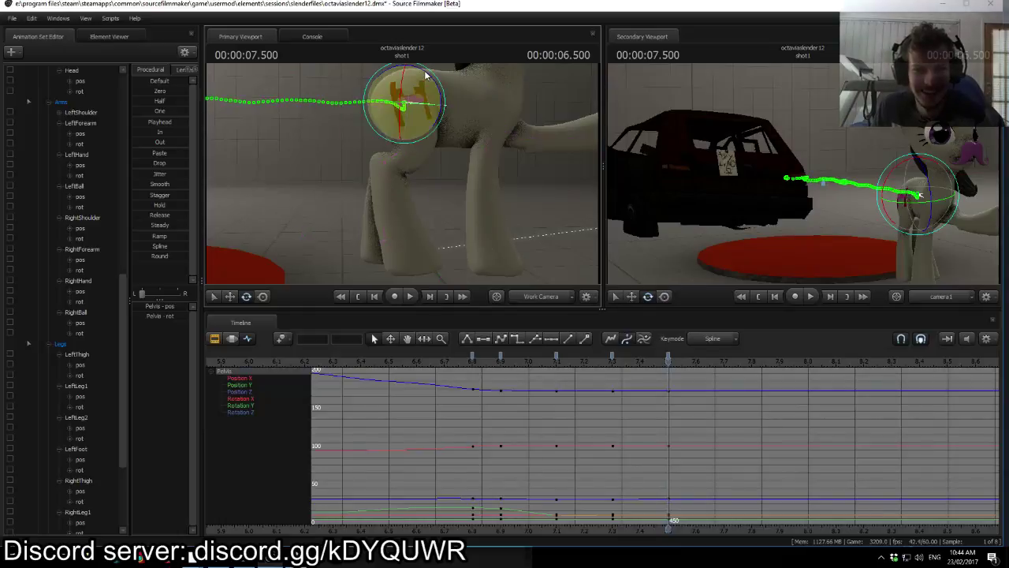
{"action": "left_click_drag", "start_coordinate": [430, 76], "coordinate": [432, 76]}
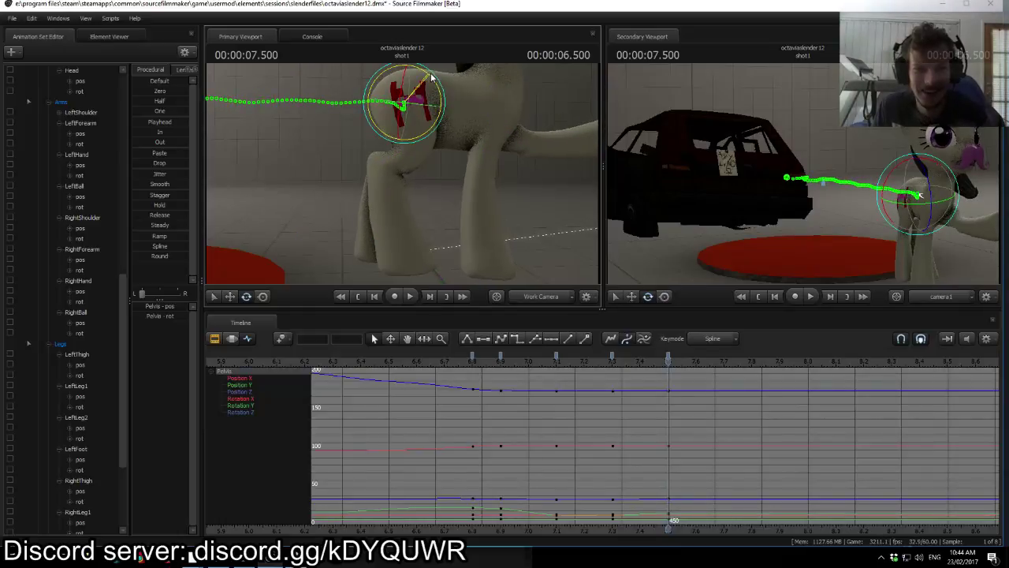
Step: Select the Chest1 bone and compare the poses at 7.3 s and 7.5 s by flipping between the two keyframes
{"action": "key", "text": "q"}
{"action": "left_click", "coordinate": [456, 108]}
{"action": "key", "text": "e"}
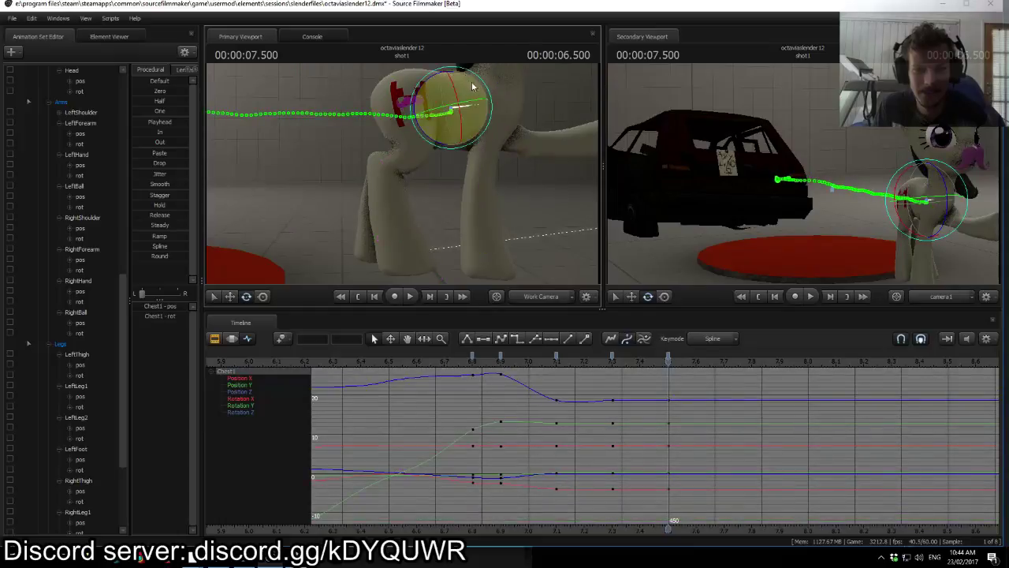
{"action": "key", "text": "Up"}
{"action": "key", "text": "Down"}
{"action": "key", "text": "Up"}
{"action": "key", "text": "Down"}
{"action": "key", "text": "Up"}
{"action": "key", "text": "Down"}
{"action": "key", "text": "Up"}
{"action": "key", "text": "Down"}
Step: Select the pelvis bone again and rotate it further at the 7.5 s keyframe
{"action": "key", "text": "q"}
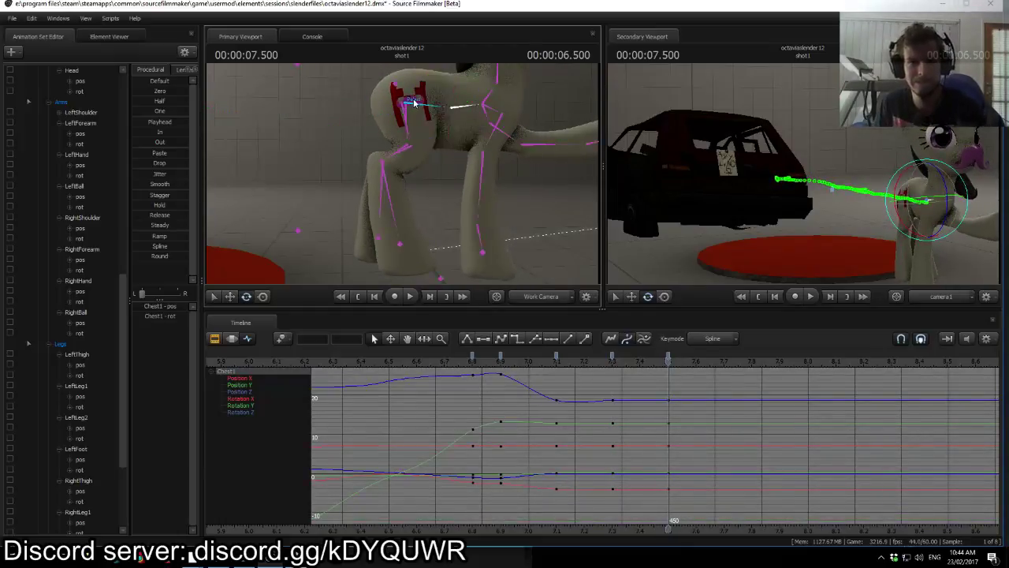
{"action": "left_click", "coordinate": [414, 87]}
{"action": "key", "text": "e"}
{"action": "key", "text": "w"}
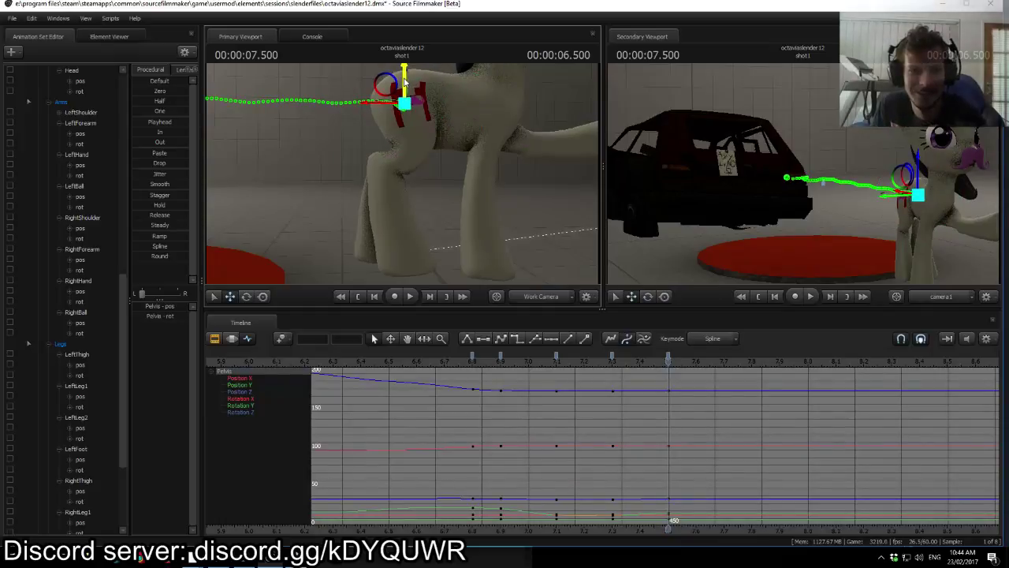
{"action": "key", "text": "e"}
{"action": "key", "text": "q"}
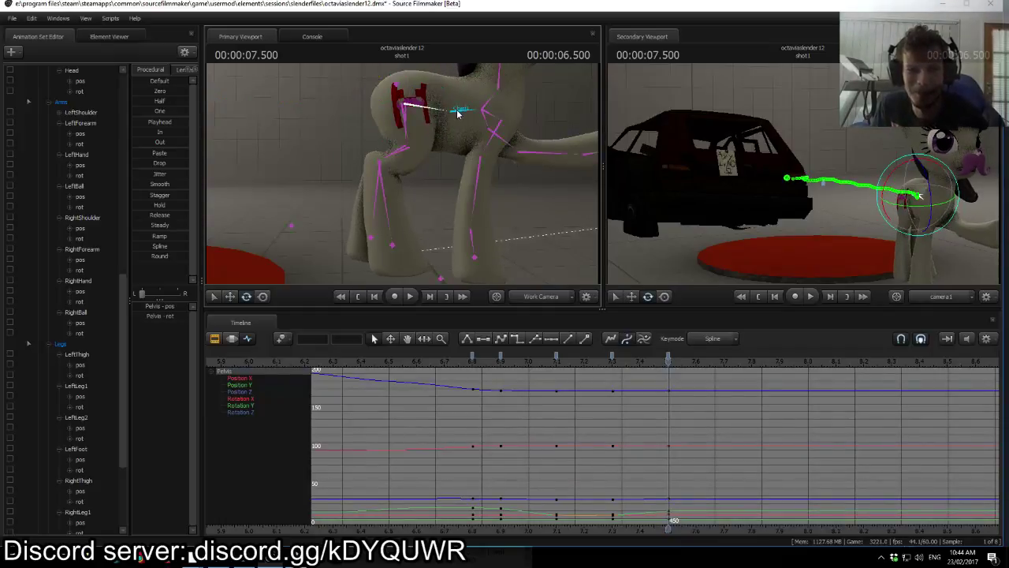
Step: Rotate the Chest1 and Chest2 bones at 7.5 s and select the RightLeg1 bone of the right hind leg
{"action": "left_click", "coordinate": [434, 83]}
{"action": "key", "text": "e"}
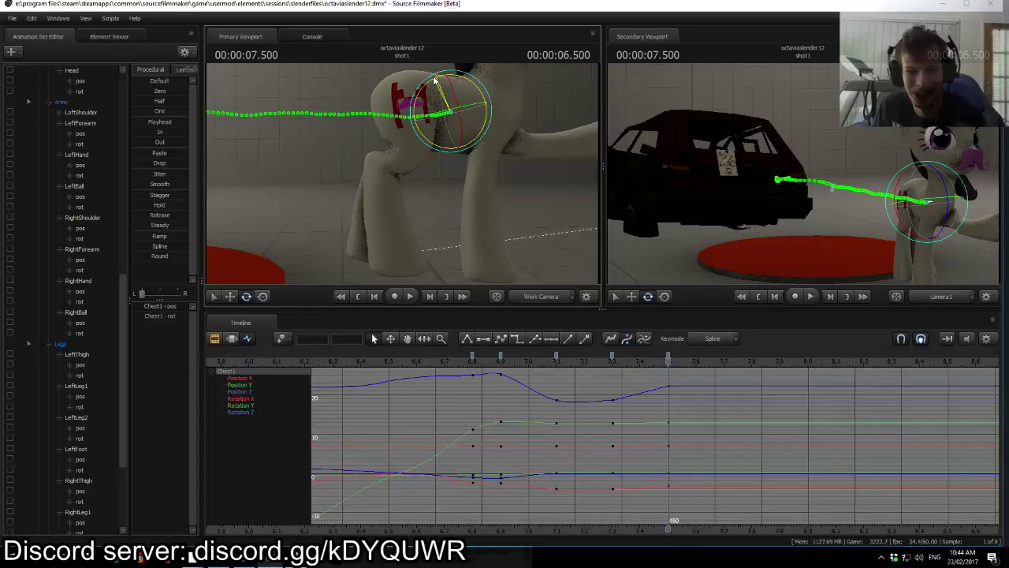
{"action": "key", "text": "q"}
{"action": "left_click", "coordinate": [485, 105]}
{"action": "key", "text": "e"}
{"action": "left_click_drag", "start_coordinate": [460, 79], "coordinate": [548, 142]}
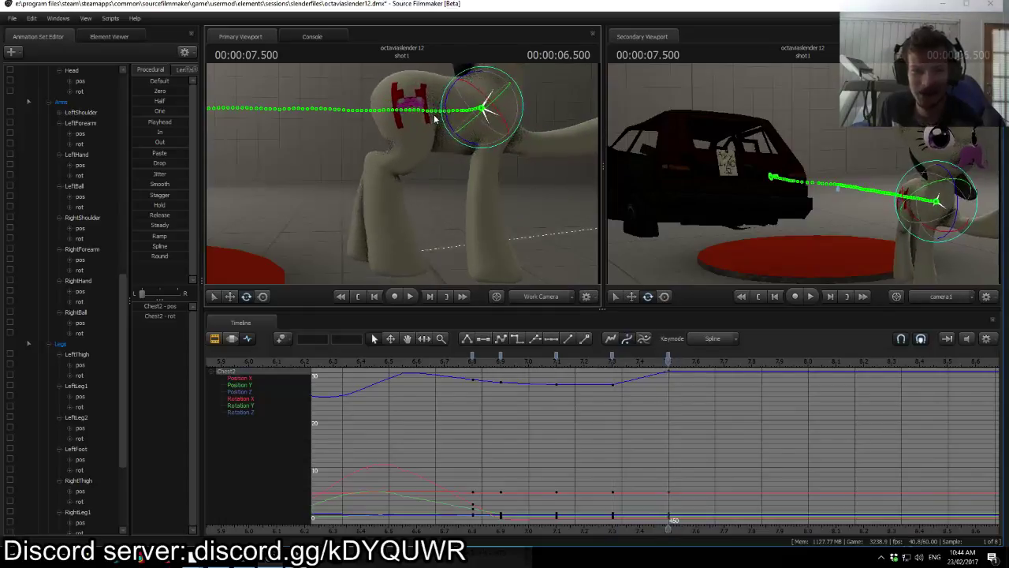
{"action": "left_click", "coordinate": [403, 142]}
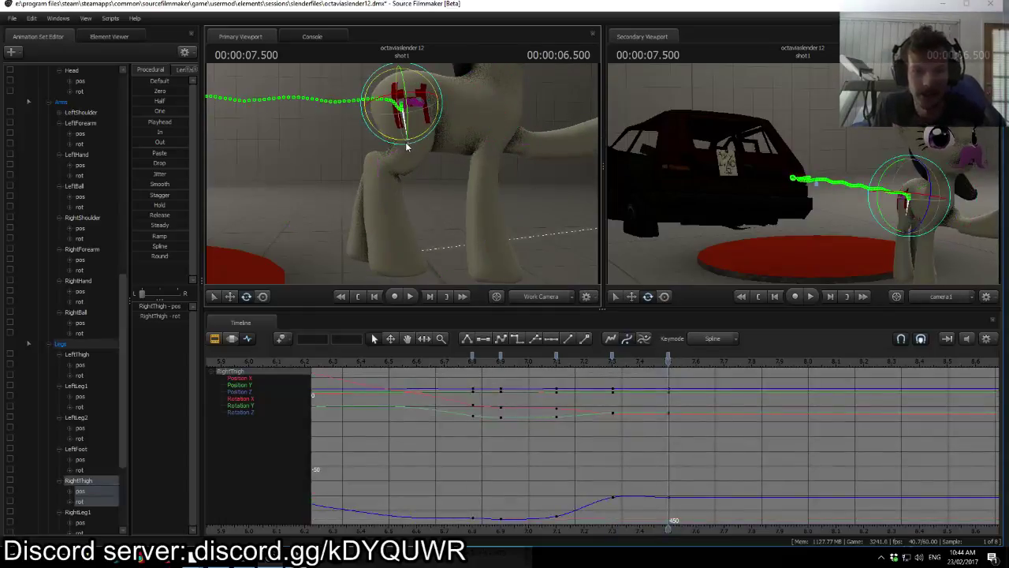
{"action": "left_click", "coordinate": [403, 150]}
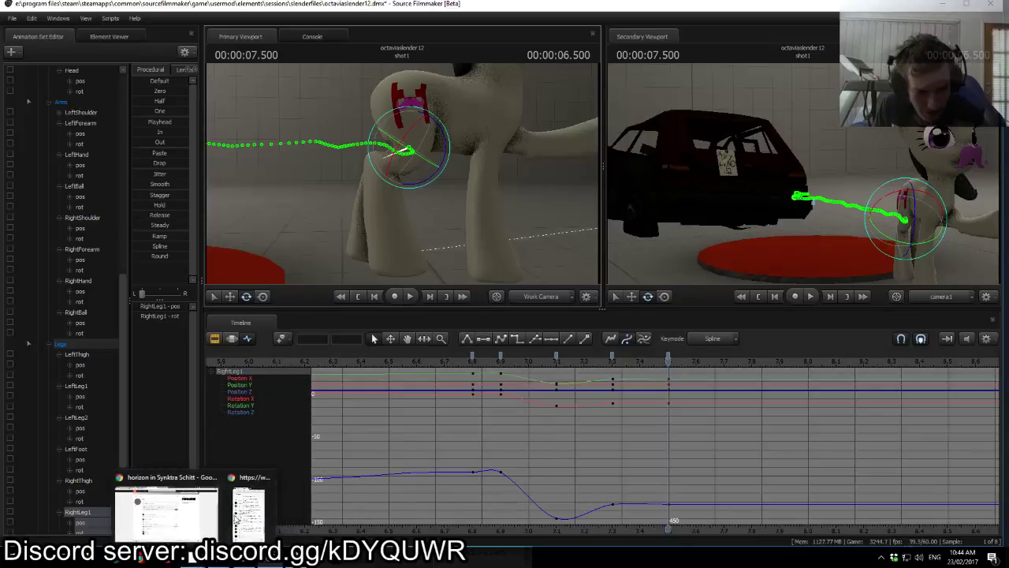
Step: Bring up the YouTube live chat window and read the new viewer messages
{"action": "left_click", "coordinate": [257, 513]}
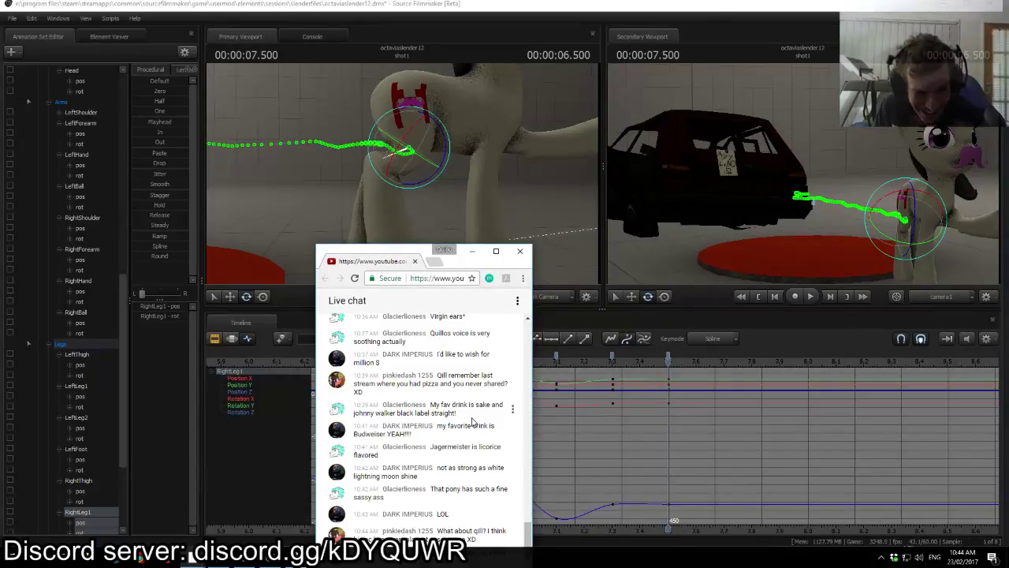
{"action": "left_click_drag", "start_coordinate": [432, 489], "coordinate": [399, 506]}
{"action": "left_click", "coordinate": [420, 502]}
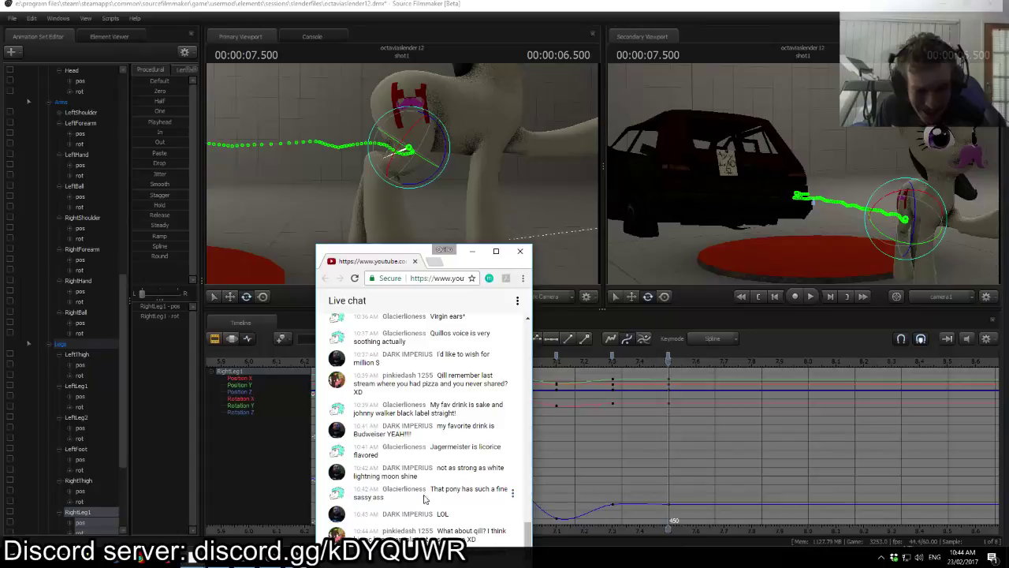
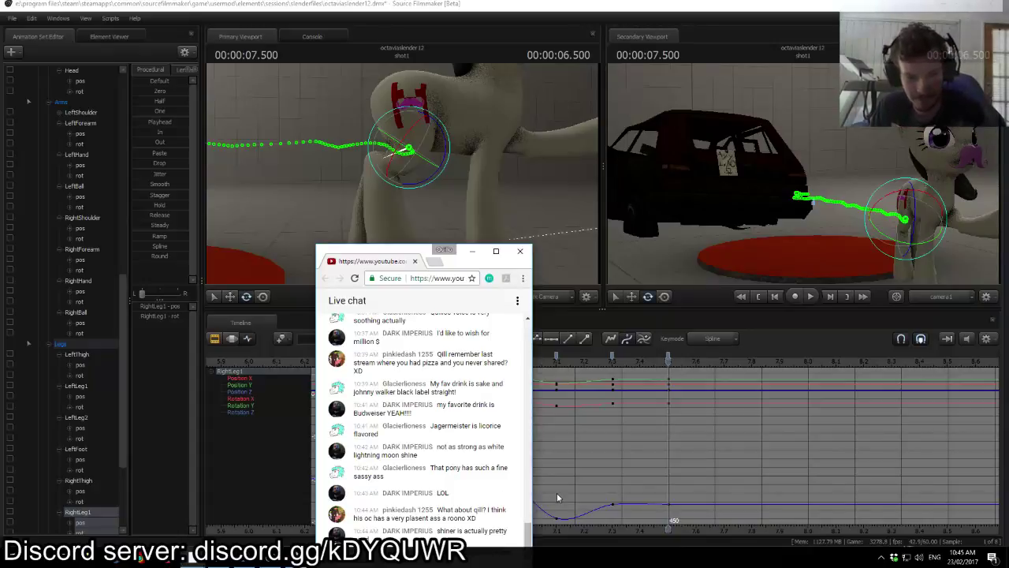
Step: Return to Source Filmmaker and view the right hind leg's pose at the 7.3 s and 6.8 s keyframes
{"action": "left_click", "coordinate": [650, 428]}
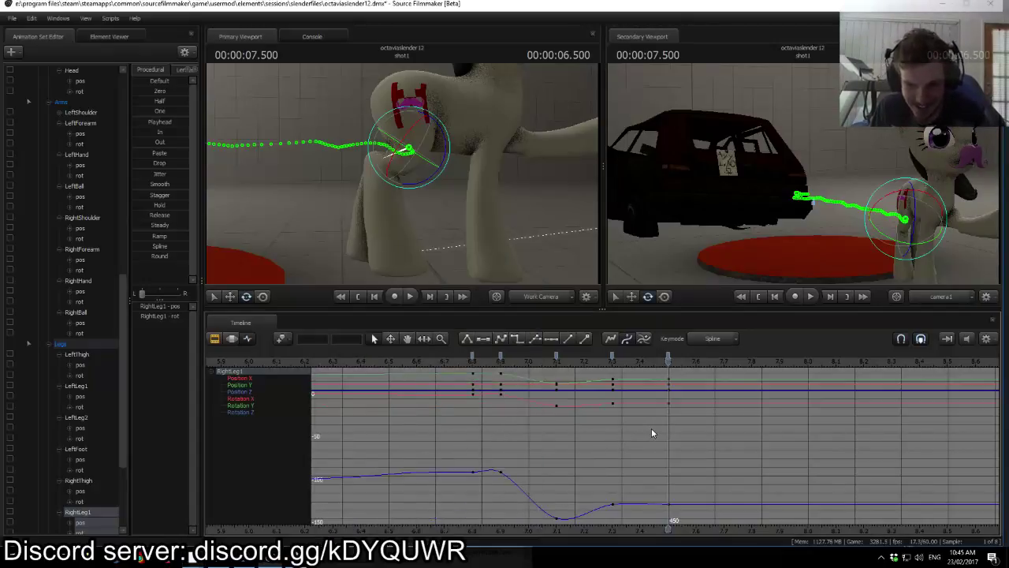
{"action": "left_click", "coordinate": [612, 362]}
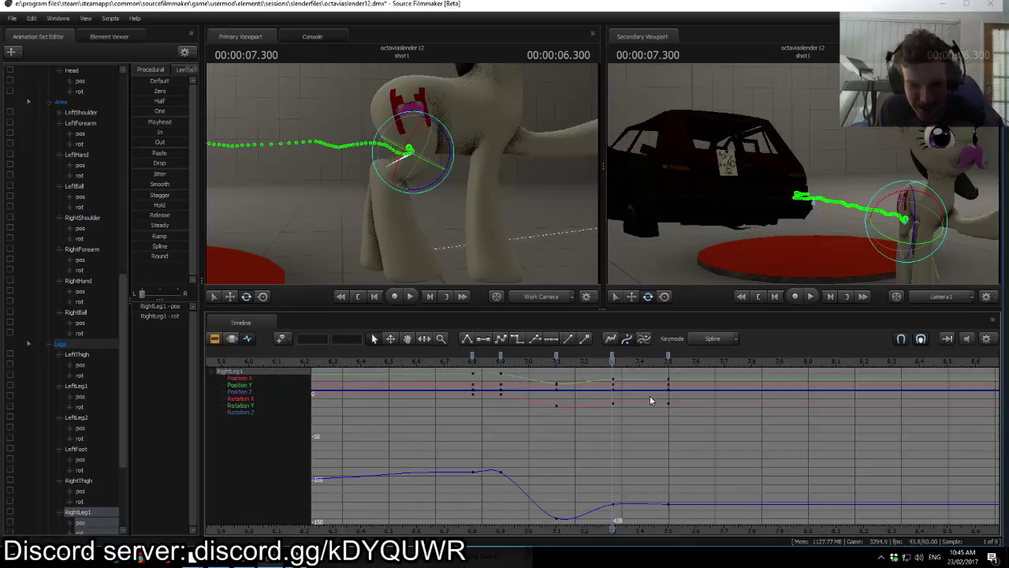
{"action": "left_click", "coordinate": [473, 369]}
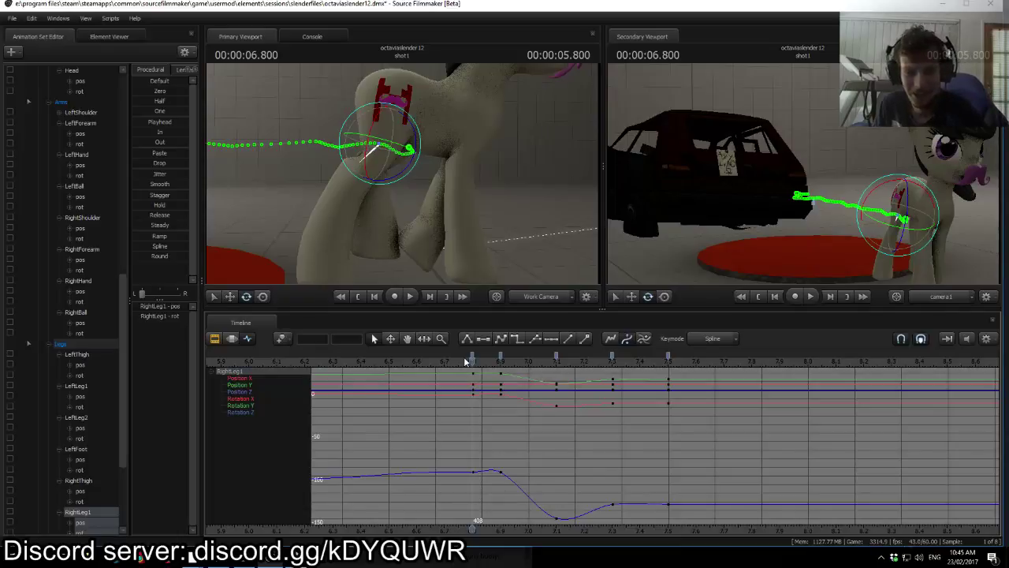
Step: Compare the right hind leg's pose between the 7.5 s and 7.3 s keyframes
{"action": "left_click_drag", "start_coordinate": [466, 361], "coordinate": [668, 385]}
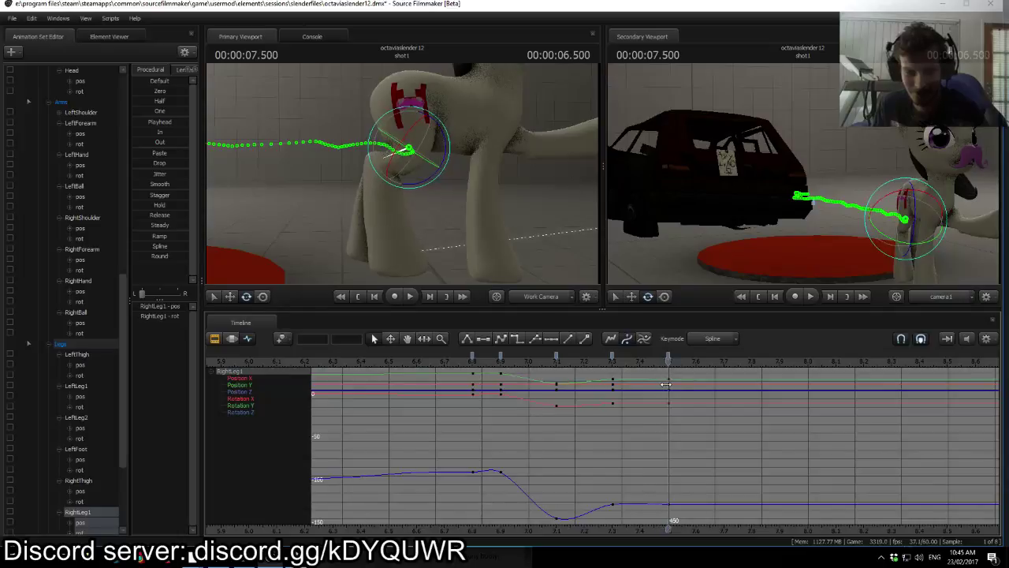
{"action": "left_click", "coordinate": [407, 153], "text": "ctrl"}
{"action": "left_click_drag", "start_coordinate": [416, 172], "coordinate": [420, 177]}
{"action": "key", "text": "Up"}
{"action": "key", "text": "Down"}
{"action": "key", "text": "Up"}
{"action": "key", "text": "Down"}
{"action": "key", "text": "Up"}
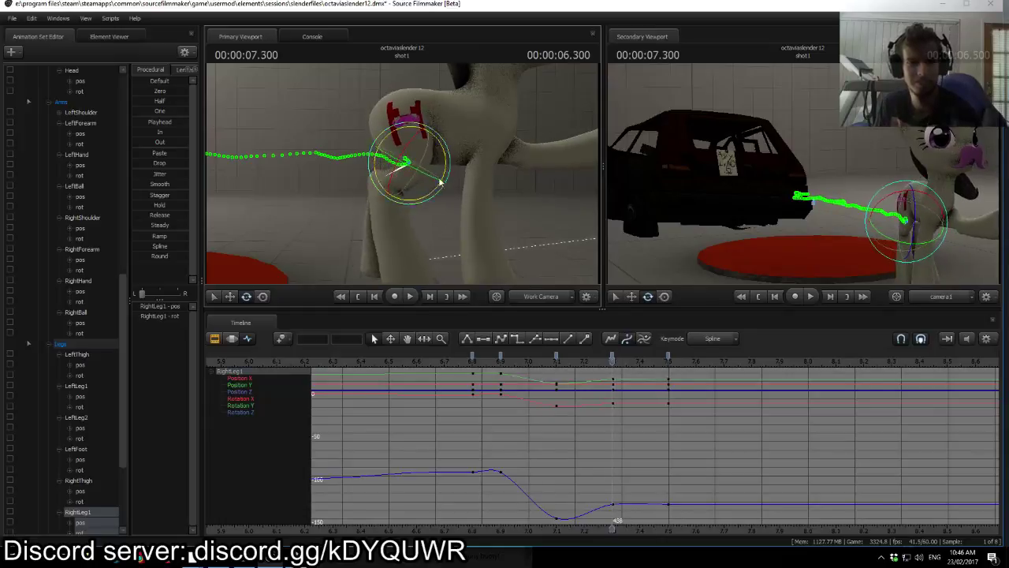
{"action": "key", "text": "Down"}
Step: Rotate the RightThigh bone at the 7.5 s keyframe, then adjust the RightLeg1 bone's rotation to match
{"action": "left_click", "coordinate": [401, 137]}
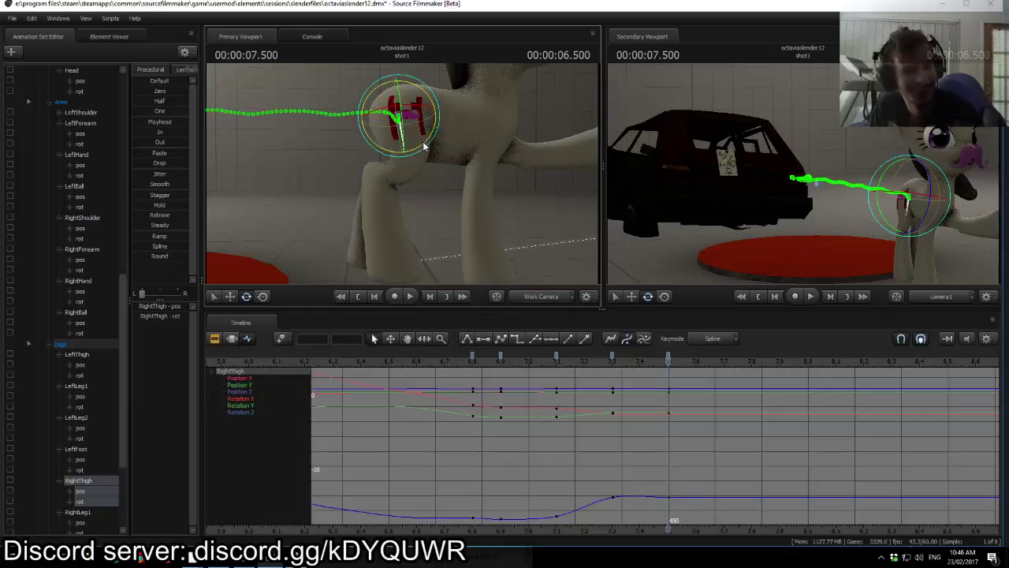
{"action": "left_click_drag", "start_coordinate": [424, 147], "coordinate": [406, 180]}
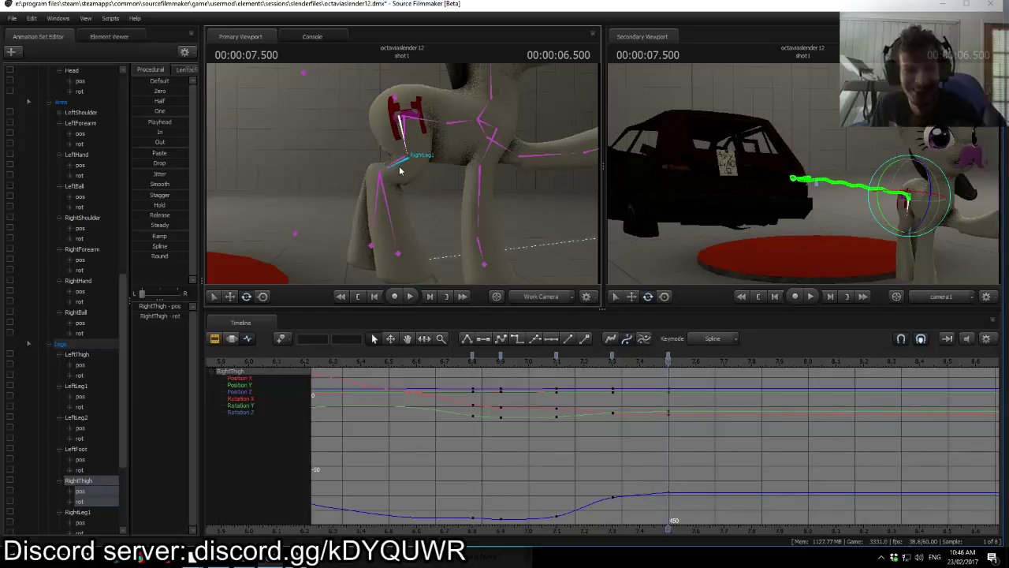
{"action": "left_click", "coordinate": [400, 171]}
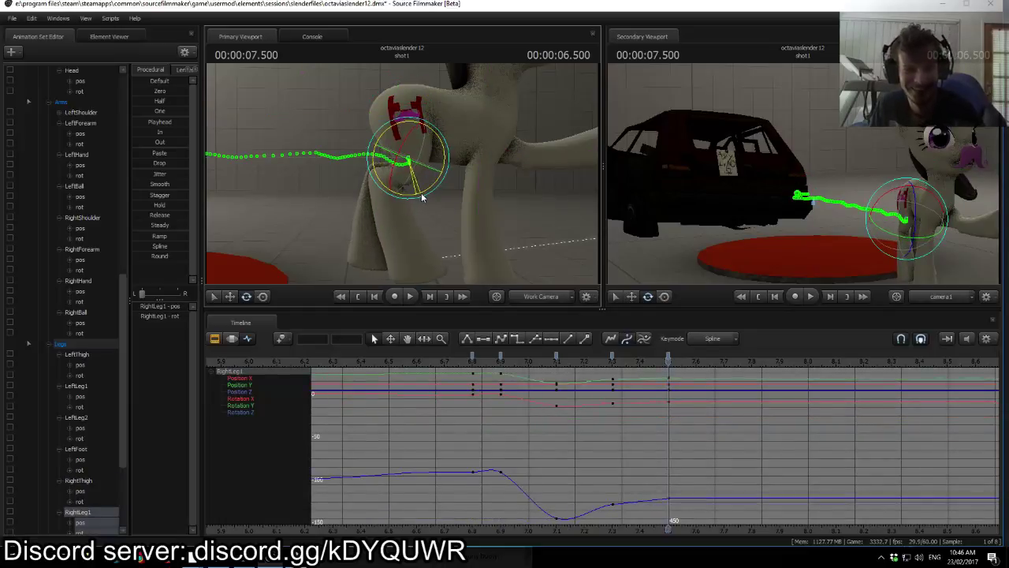
Step: Rotate the RightLeg2 bone at the 7.5 s keyframe and check the lower leg against the preceding keyframes
{"action": "left_click", "coordinate": [403, 202], "text": "ctrl"}
{"action": "mouse_move", "coordinate": [443, 190]}
{"action": "left_mouse_down"}
{"action": "mouse_move", "coordinate": [443, 252]}
{"action": "mouse_move", "coordinate": [426, 197]}
{"action": "left_mouse_up"}
{"action": "key", "text": "Up"}
{"action": "key", "text": "Down"}
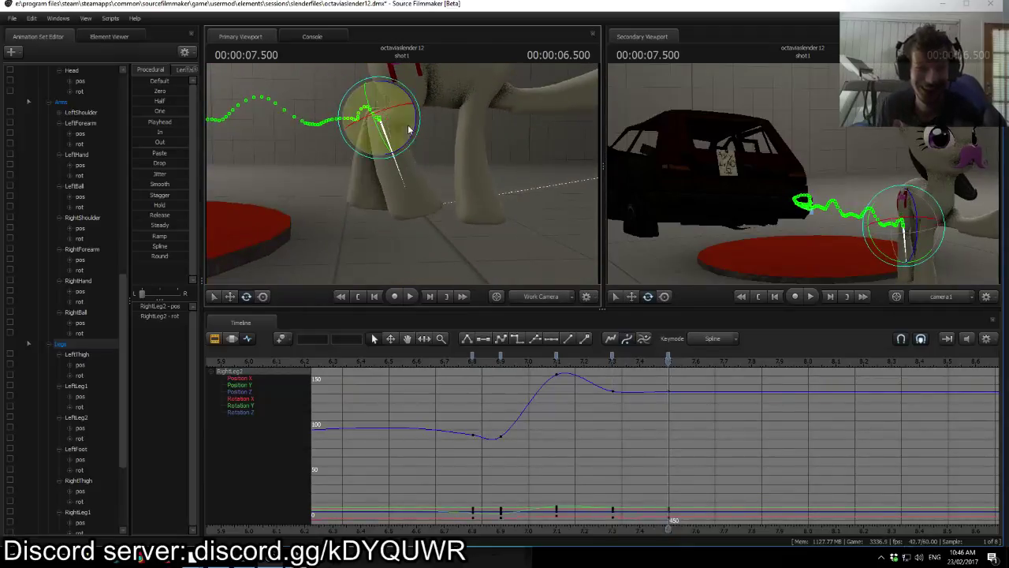
{"action": "left_click_drag", "start_coordinate": [408, 146], "coordinate": [404, 151]}
{"action": "key", "text": "Up"}
{"action": "key", "text": "Up"}
{"action": "key", "text": "Down"}
{"action": "key", "text": "Down"}
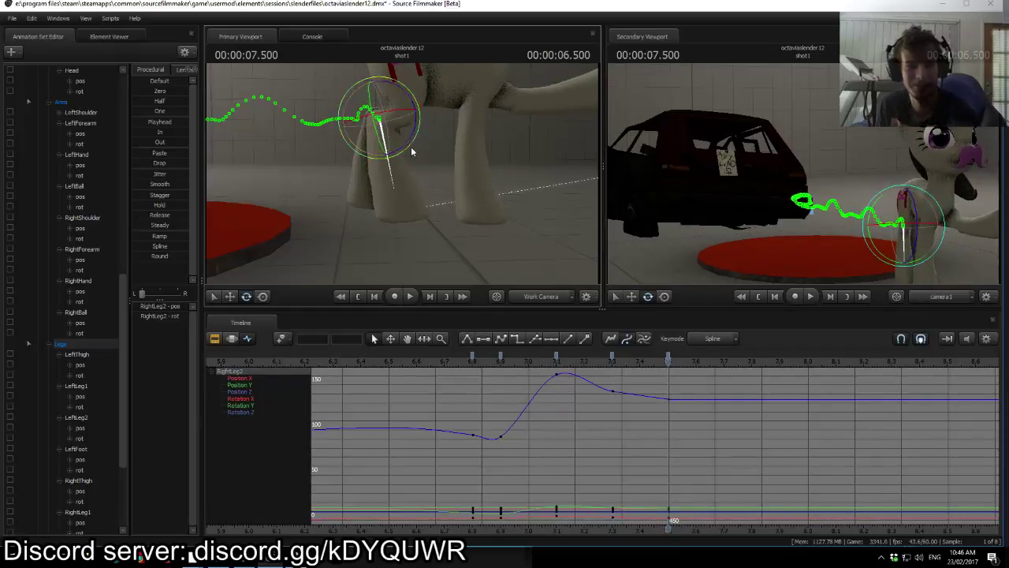
Step: Fine-tune the rotations of the RightThigh and RightLeg2 bones at the 7.5 s keyframe
{"action": "left_click", "coordinate": [403, 100], "text": "ctrl"}
{"action": "left_click_drag", "start_coordinate": [408, 177], "coordinate": [407, 171]}
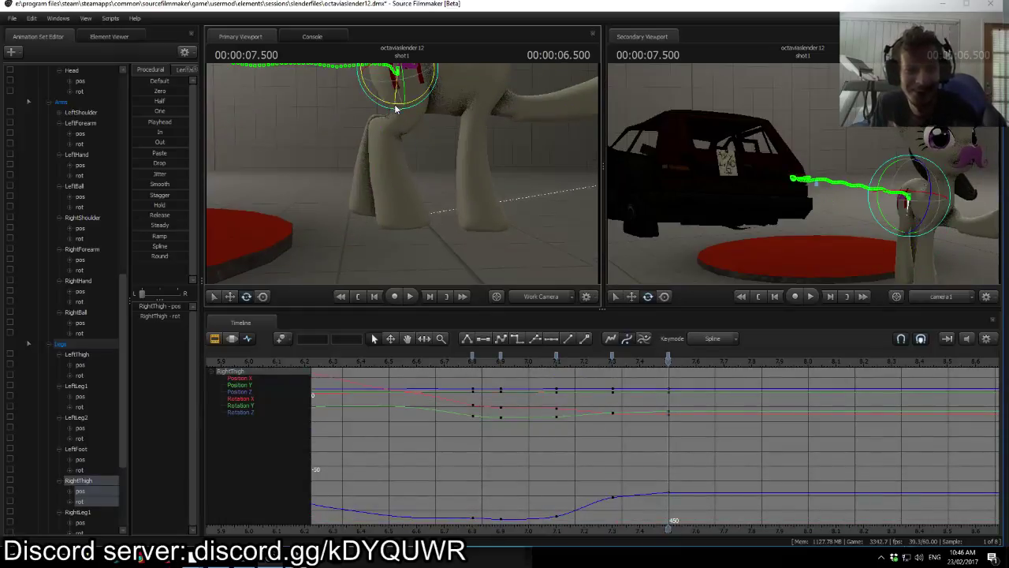
{"action": "left_click", "coordinate": [401, 142]}
{"action": "left_click_drag", "start_coordinate": [401, 164], "coordinate": [399, 164]}
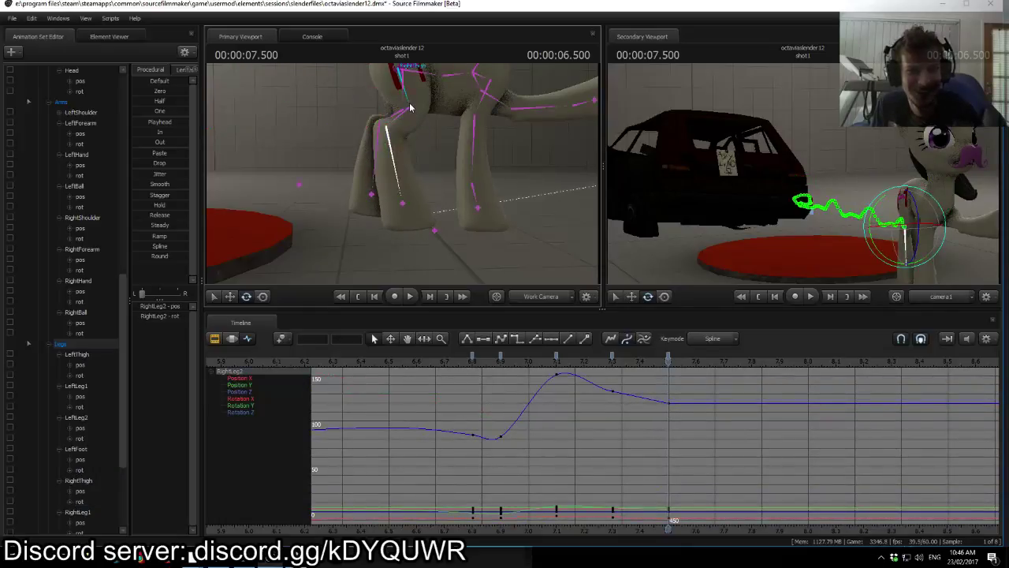
{"action": "left_click", "coordinate": [406, 112], "text": "ctrl"}
{"action": "key", "text": "ctrl"}
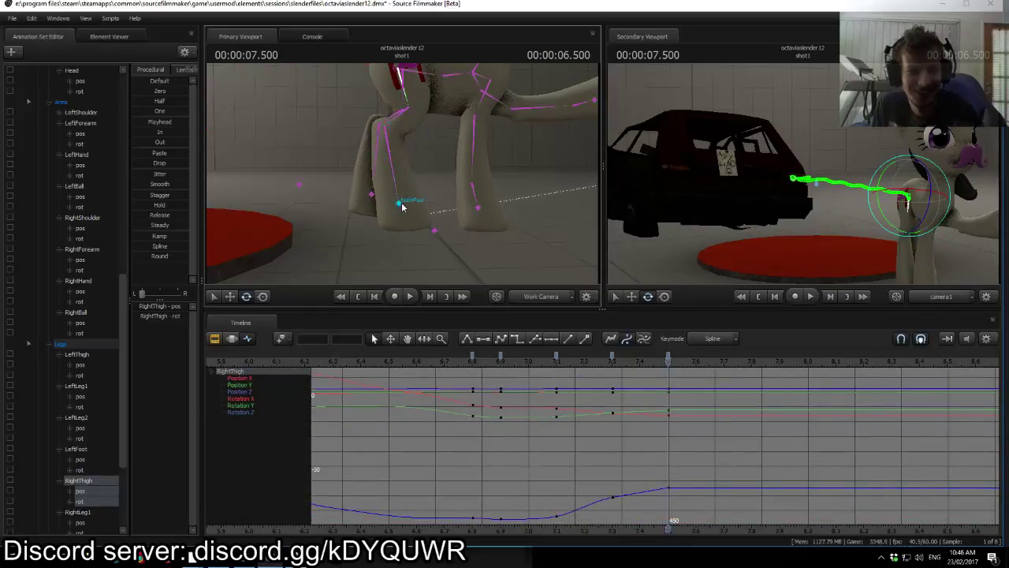
Step: Select the RightFoot bone and compare the right hind hoof's placement between the 7.3 s and 7.5 s keyframes
{"action": "left_click", "coordinate": [401, 207], "text": "ctrl"}
{"action": "key", "text": "Up"}
{"action": "key", "text": "Up"}
{"action": "key", "text": "Up"}
{"action": "key", "text": "Down"}
{"action": "key", "text": "Down"}
{"action": "key", "text": "Down"}
{"action": "key", "text": "Up"}
{"action": "key", "text": "Down"}
{"action": "key", "text": "Up"}
{"action": "key", "text": "Down"}
{"action": "key", "text": "Up"}
{"action": "key", "text": "Down"}
{"action": "key", "text": "Up"}
{"action": "key", "text": "Down"}
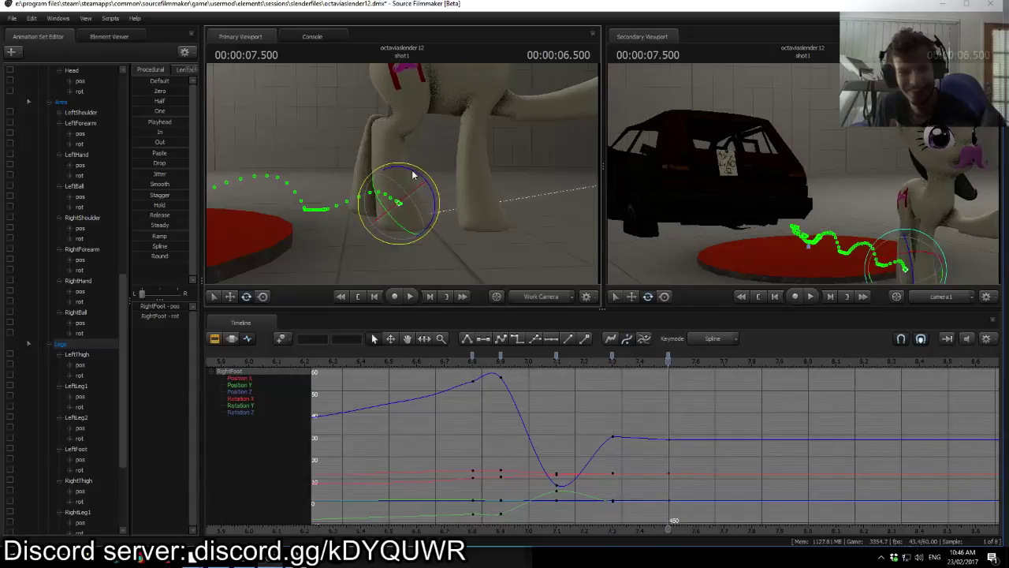
{"action": "key", "text": "Up"}
{"action": "key", "text": "Down"}
{"action": "key", "text": "Up"}
{"action": "key", "text": "Down"}
{"action": "key", "text": "Up"}
{"action": "key", "text": "Down"}
{"action": "key", "text": "Up"}
{"action": "key", "text": "Down"}
Step: Select the RightThigh bone and examine how the hind legs shift between the 7.3 s and 7.5 s keyframes
{"action": "left_click", "coordinate": [408, 107]}
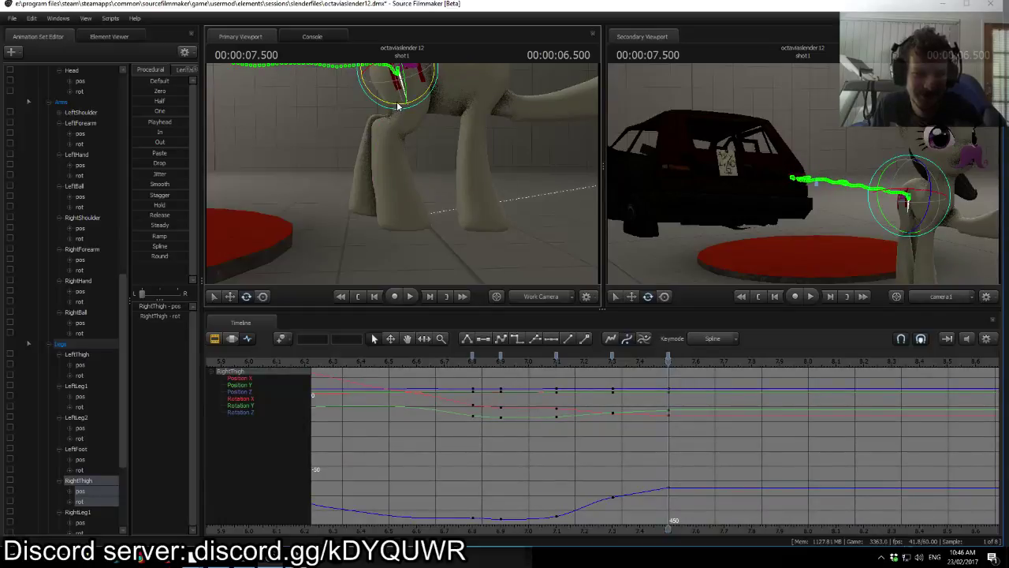
{"action": "key", "text": "Up"}
{"action": "key", "text": "Up"}
{"action": "key", "text": "Down"}
{"action": "key", "text": "Down"}
{"action": "key", "text": "Up"}
{"action": "key", "text": "Down"}
{"action": "key", "text": "Up"}
{"action": "key", "text": "Down"}
{"action": "key", "text": "Up"}
{"action": "key", "text": "Down"}
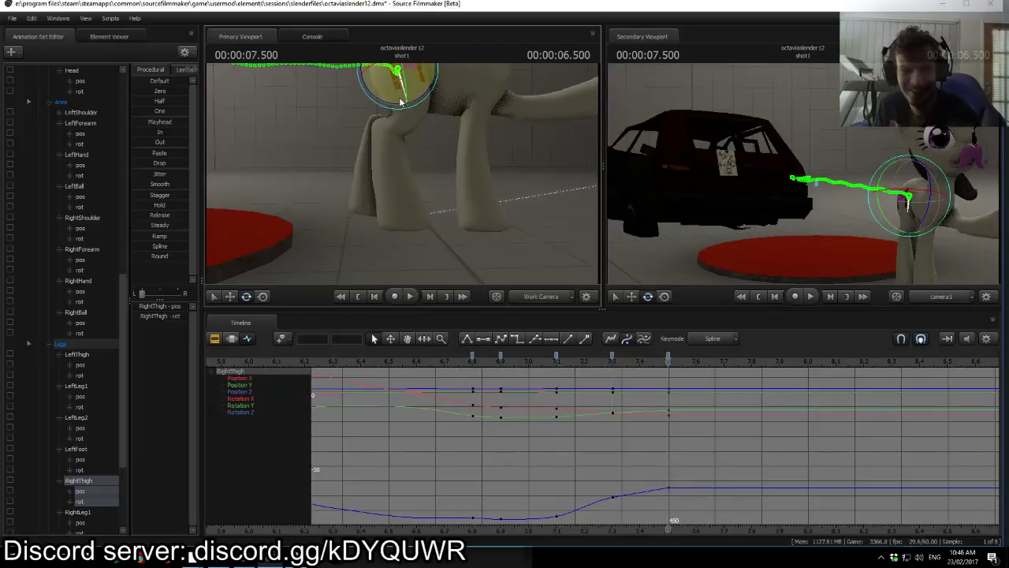
{"action": "key", "text": "Up"}
{"action": "key", "text": "Down"}
{"action": "key", "text": "Up"}
{"action": "key", "text": "Down"}
{"action": "key", "text": "Up"}
{"action": "key", "text": "Down"}
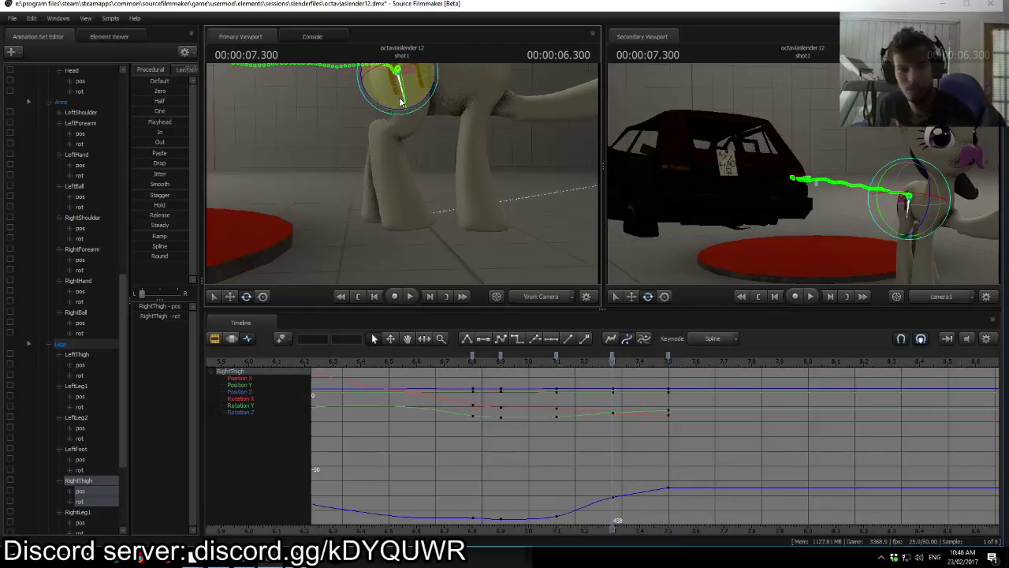
Step: Move the rootTransform slightly along the walking direction at 7.5 s and check the hooves against the 7.3 s keyframe
{"action": "left_click", "coordinate": [429, 227]}
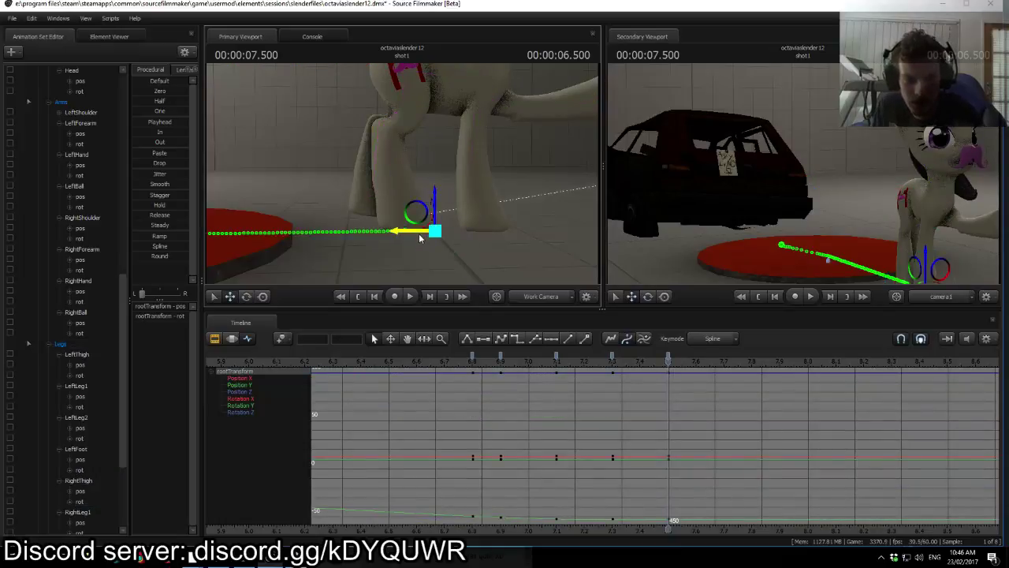
{"action": "left_click_drag", "start_coordinate": [420, 236], "coordinate": [423, 236]}
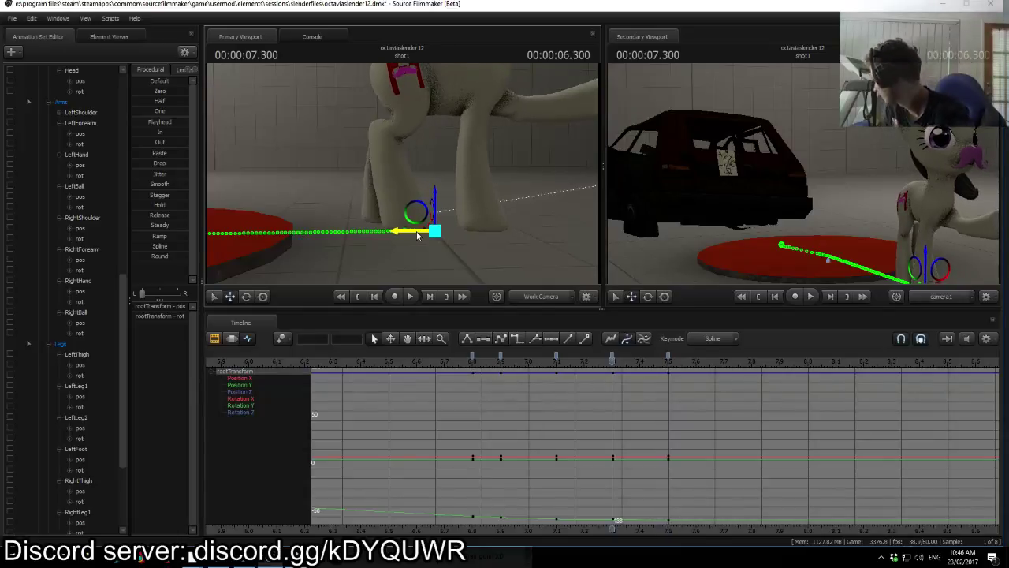
{"action": "key", "text": "Up"}
{"action": "key", "text": "Down"}
{"action": "key", "text": "Up"}
{"action": "key", "text": "Down"}
{"action": "key", "text": "Up"}
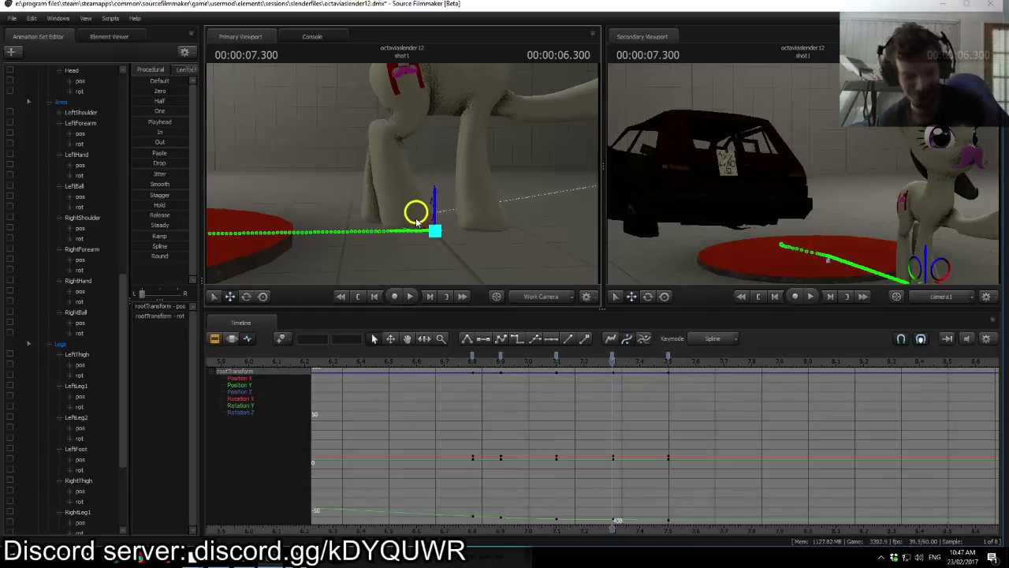
Step: Bring up the YouTube live chat, read the newest message, and return to Source Filmmaker
{"action": "mouse_move", "coordinate": [192, 558]}
{"action": "left_click", "coordinate": [191, 505]}
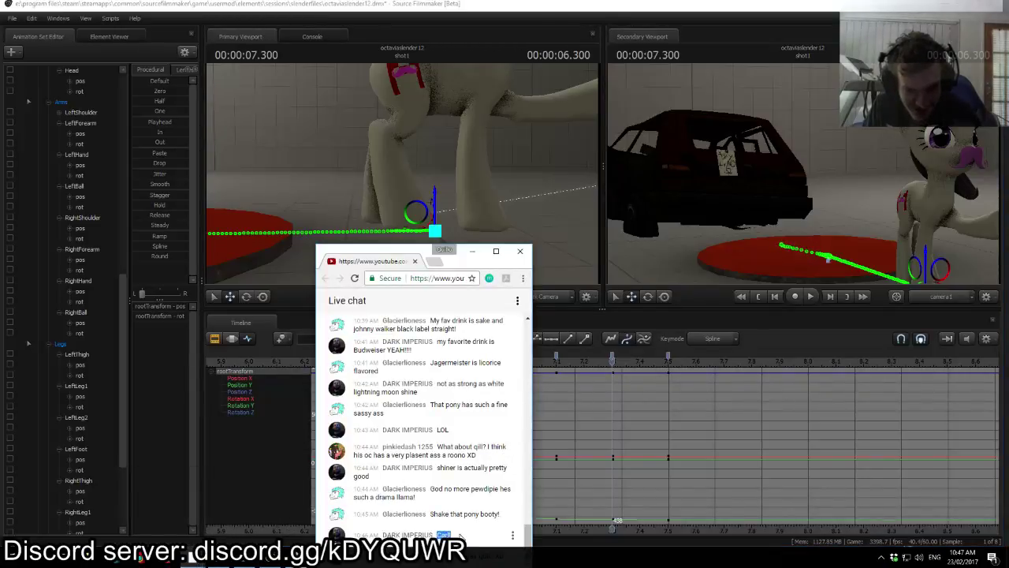
{"action": "left_click", "coordinate": [698, 397]}
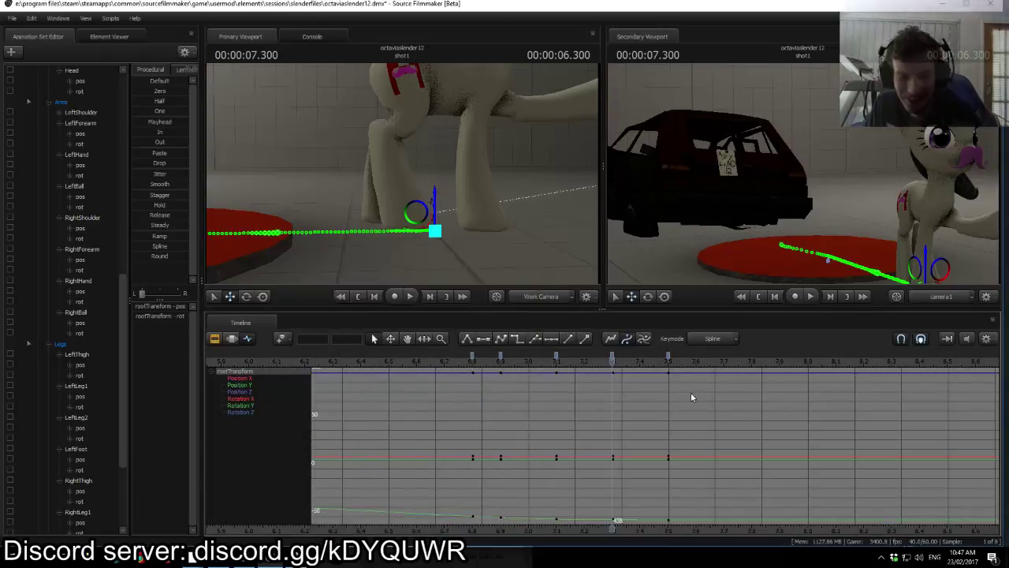
Step: Play the animation from just before 6.8 s and review the motion up to the 7.5 s keyframe
{"action": "left_click", "coordinate": [462, 361]}
{"action": "key", "text": "space"}
{"action": "key", "text": "space"}
{"action": "left_click_drag", "start_coordinate": [618, 363], "coordinate": [687, 363]}
{"action": "key", "text": "space"}
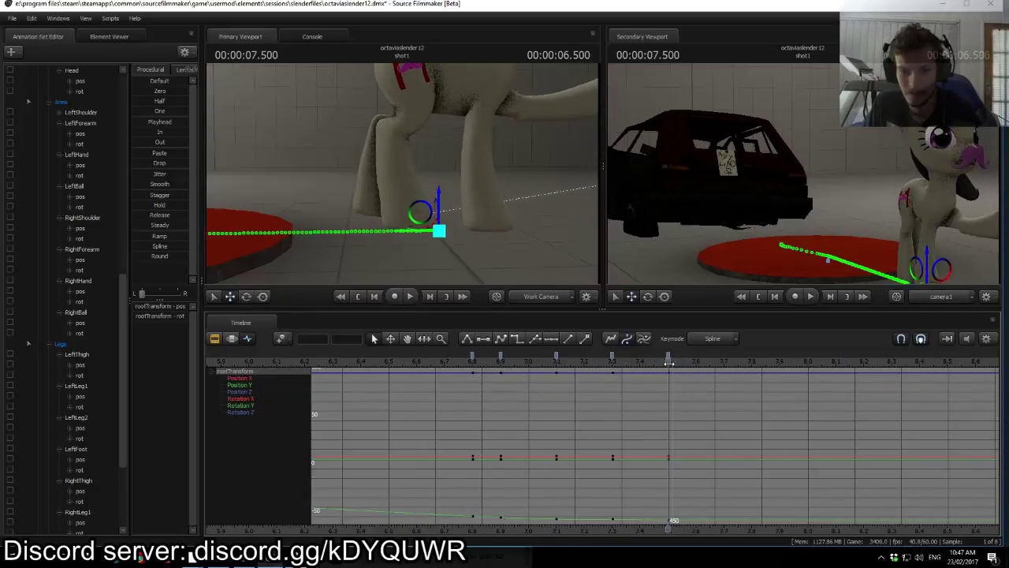
Step: Select the LeftThigh bone and rotate it at the 7.5 s keyframe
{"action": "left_click_drag", "start_coordinate": [539, 247], "coordinate": [505, 204]}
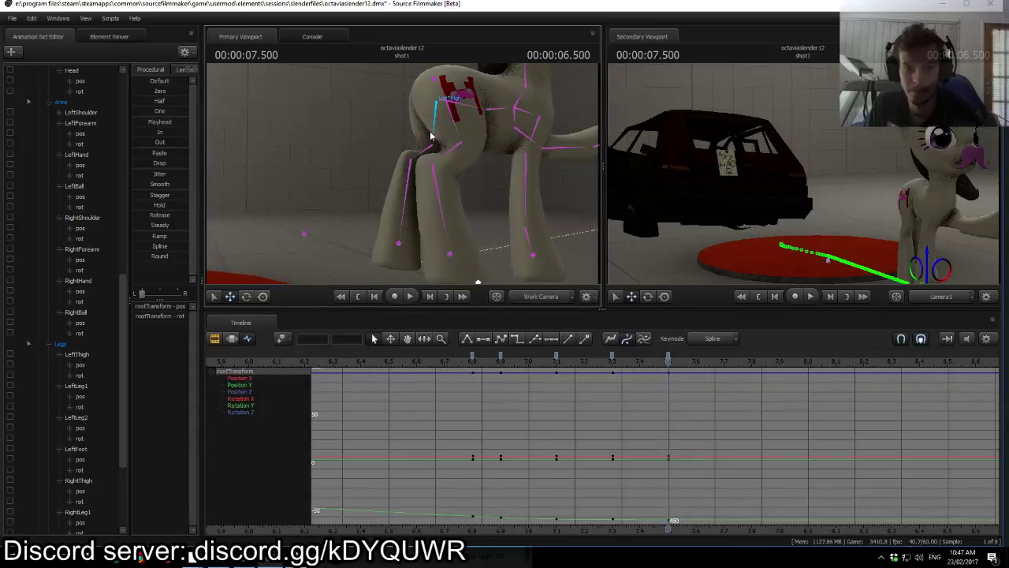
{"action": "left_click", "coordinate": [431, 132], "text": "ctrl"}
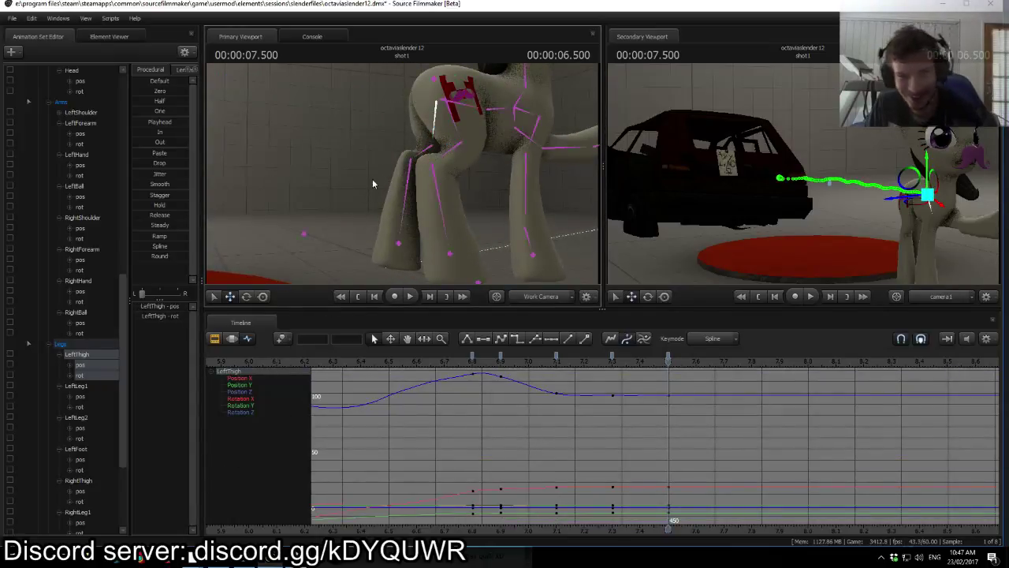
{"action": "key", "text": "e"}
{"action": "left_click_drag", "start_coordinate": [424, 154], "coordinate": [388, 168]}
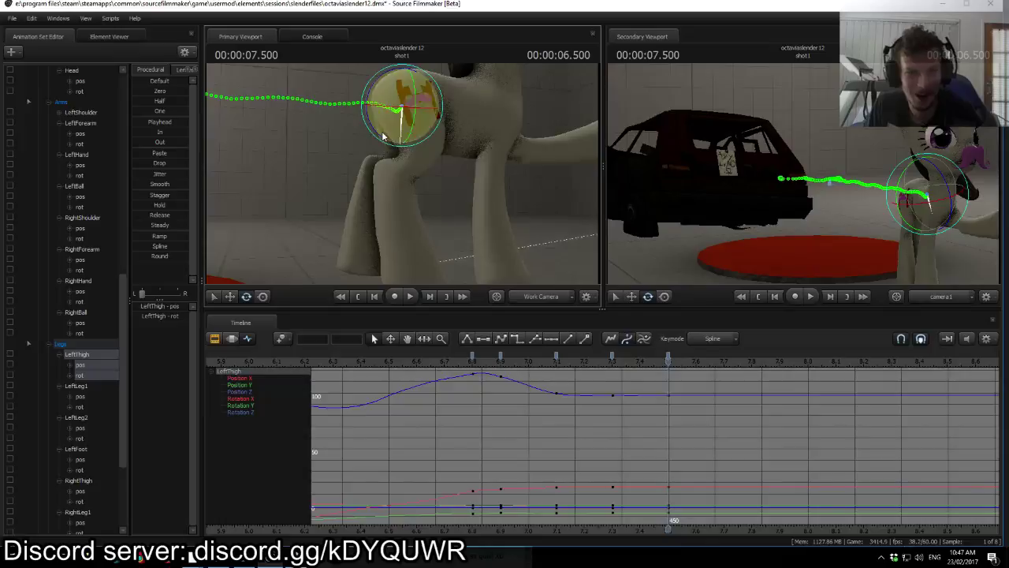
Step: Rotate the LeftLeg1 and LeftLeg2 bones at 7.5 s and compare the left hind leg with the 7.3 s keyframe
{"action": "left_click", "coordinate": [384, 164]}
{"action": "left_click_drag", "start_coordinate": [372, 174], "coordinate": [365, 207]}
{"action": "left_click", "coordinate": [374, 195], "text": "ctrl"}
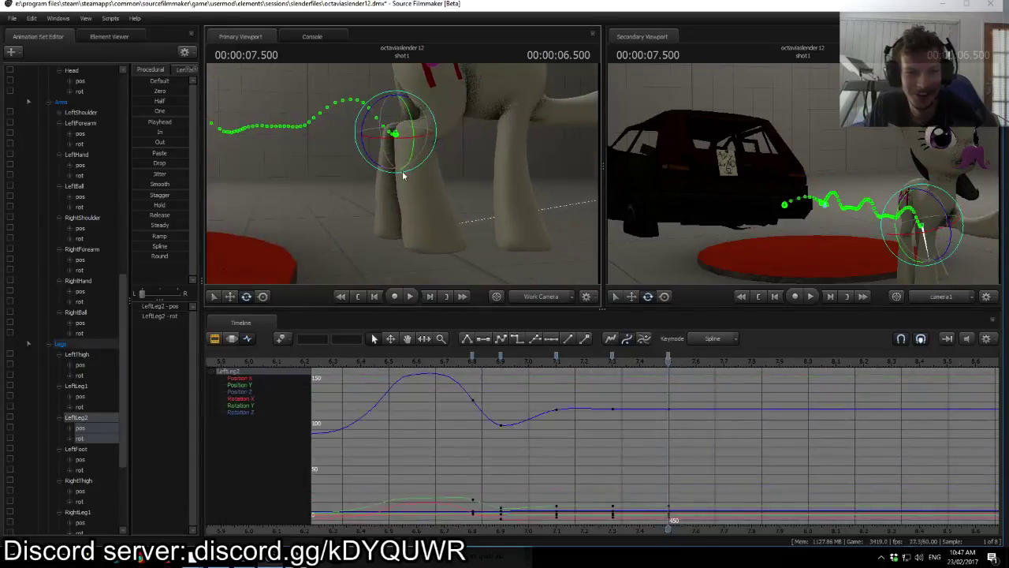
{"action": "left_click_drag", "start_coordinate": [372, 162], "coordinate": [371, 161]}
{"action": "key", "text": "Up"}
{"action": "key", "text": "Down"}
{"action": "key", "text": "Up"}
{"action": "key", "text": "Up"}
{"action": "key", "text": "Down"}
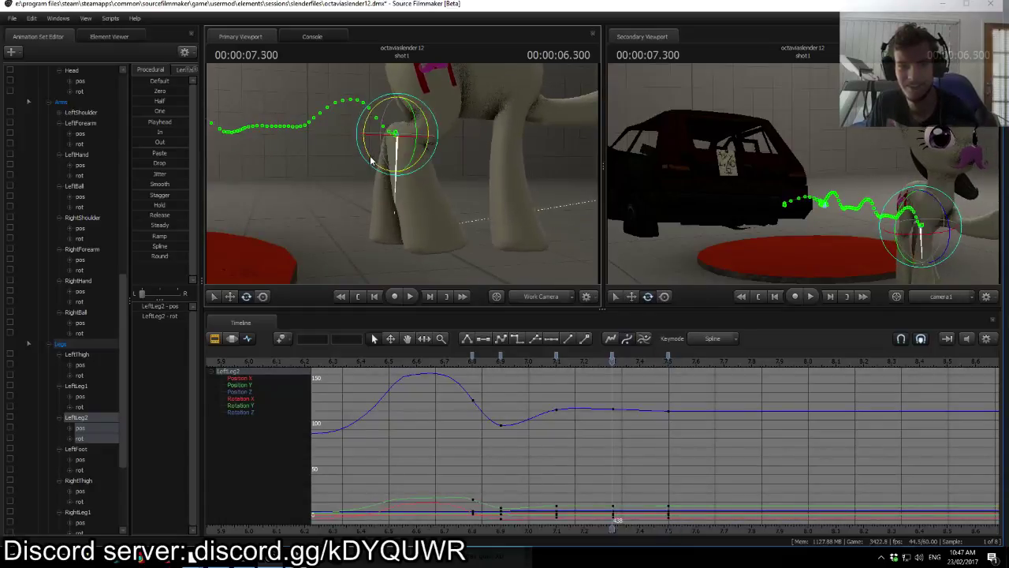
{"action": "key", "text": "Up"}
Step: Refine the LeftLeg1 and LeftLeg2 rotations at 7.5 s and inspect the hind legs from behind
{"action": "left_click", "coordinate": [419, 107]}
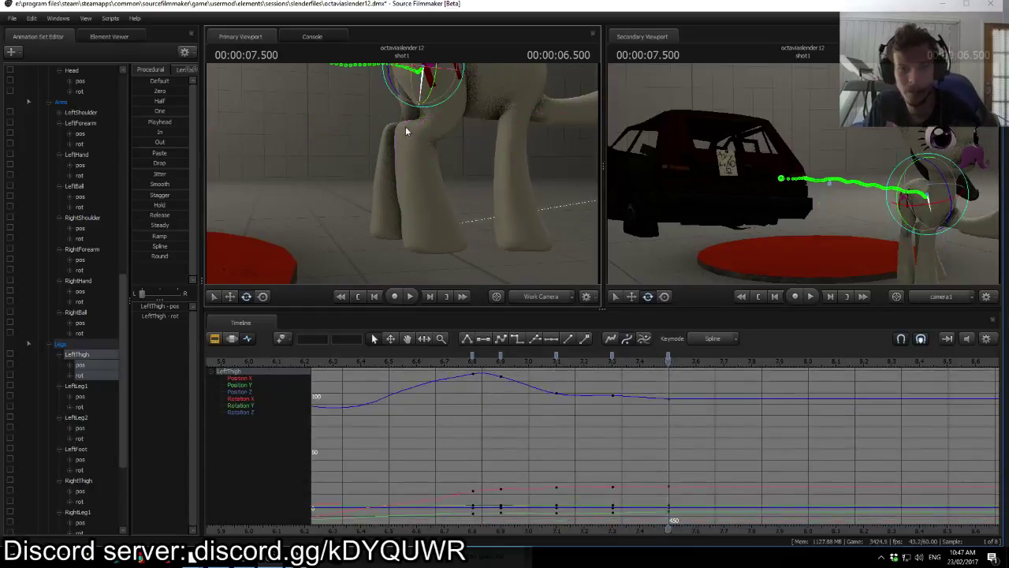
{"action": "left_click", "coordinate": [407, 121]}
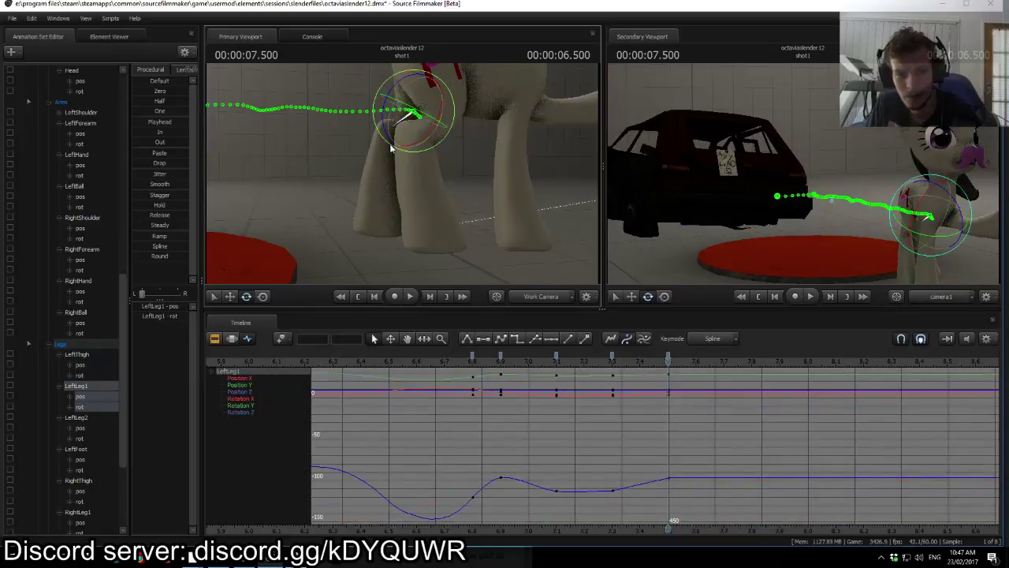
{"action": "left_click", "coordinate": [387, 156]}
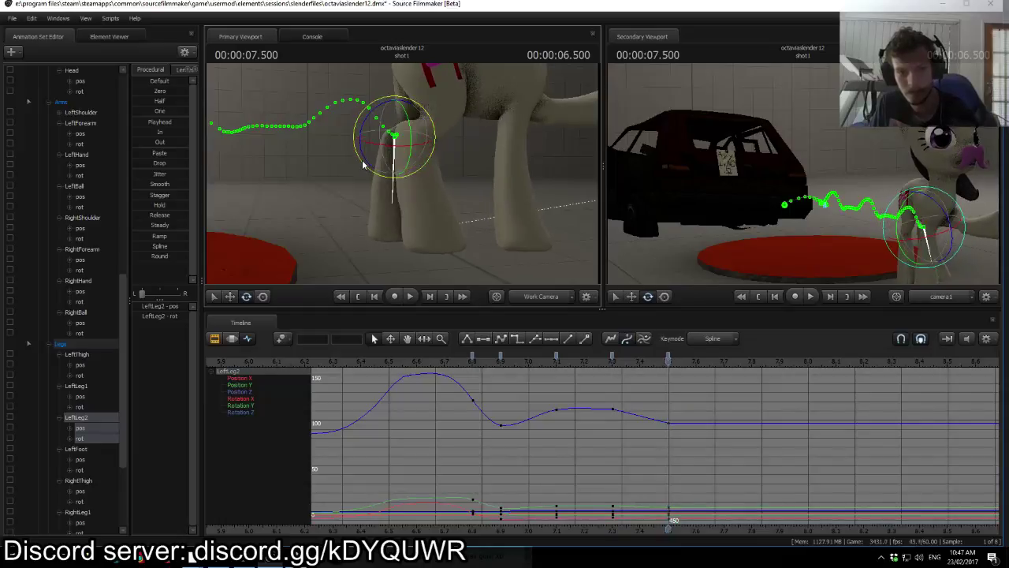
{"action": "left_click_drag", "start_coordinate": [426, 202], "coordinate": [512, 197]}
{"action": "left_click_drag", "start_coordinate": [354, 190], "coordinate": [418, 158]}
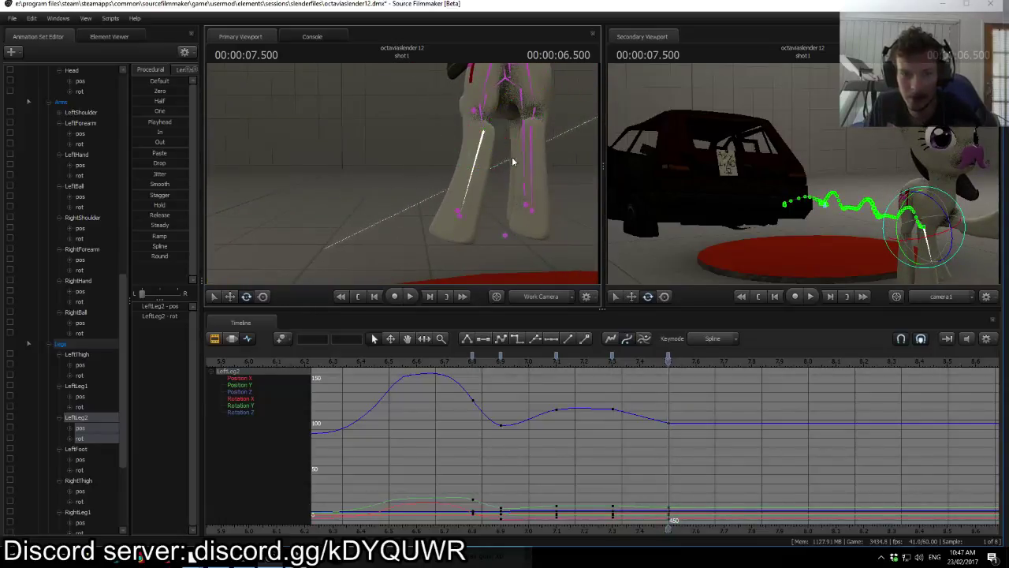
Step: Switch to Discord, open the bot_spam channel and look through its recent and older messages
{"action": "left_click", "coordinate": [247, 562]}
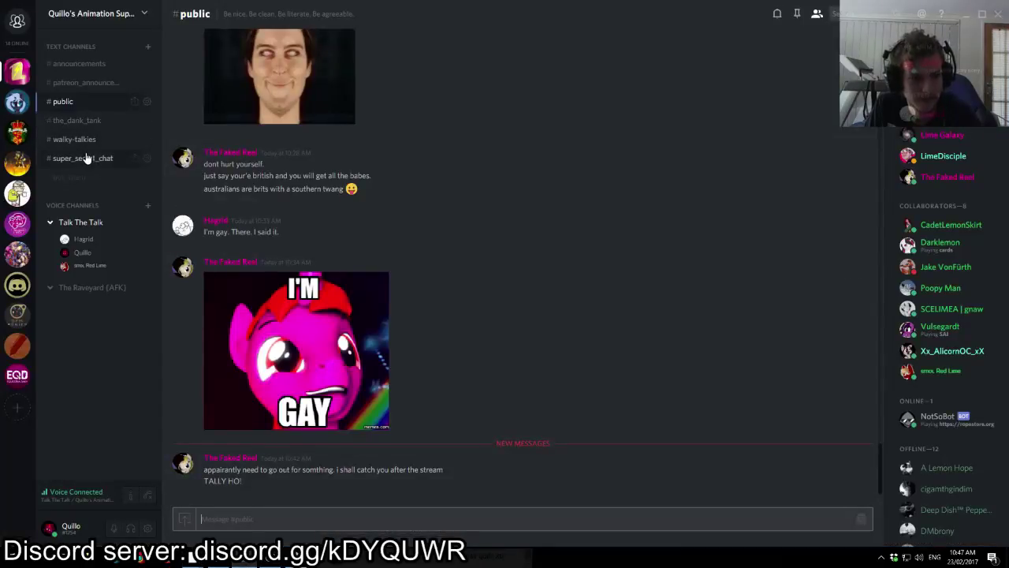
{"action": "left_click", "coordinate": [82, 184]}
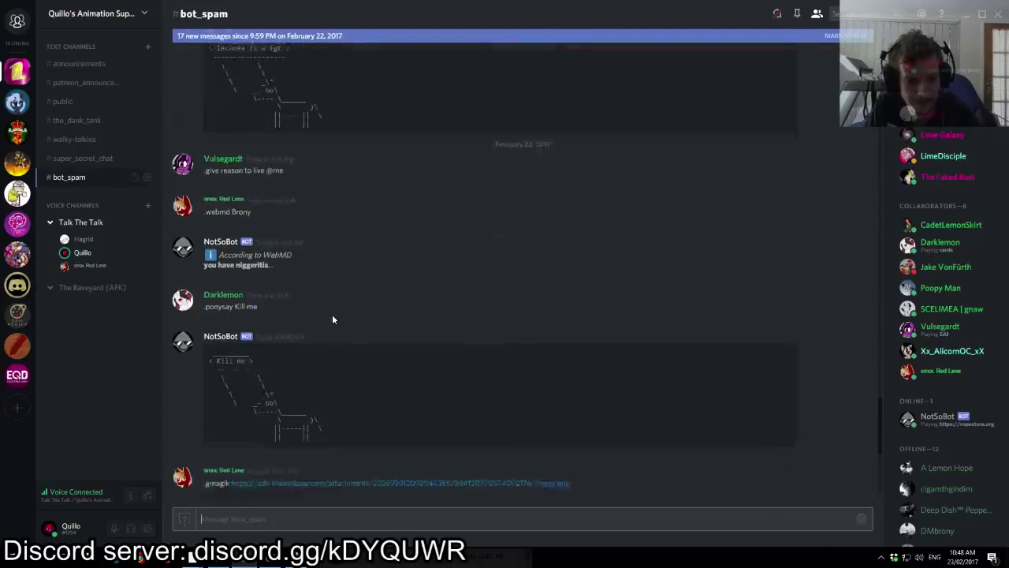
{"action": "scroll", "coordinate": [332, 318], "scroll_direction": "up", "scroll_amount": 3}
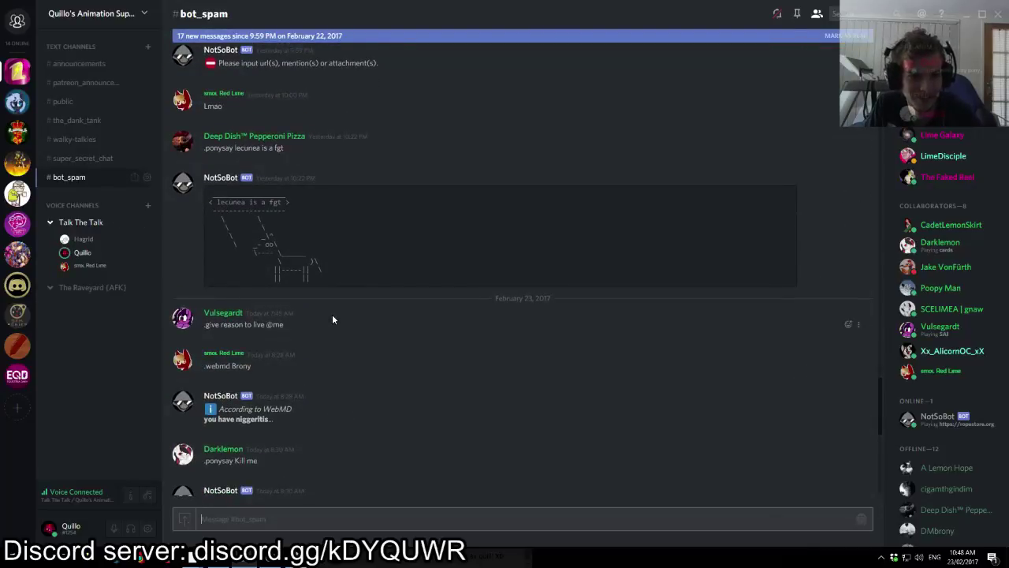
{"action": "scroll", "coordinate": [332, 314], "scroll_direction": "down", "scroll_amount": 5}
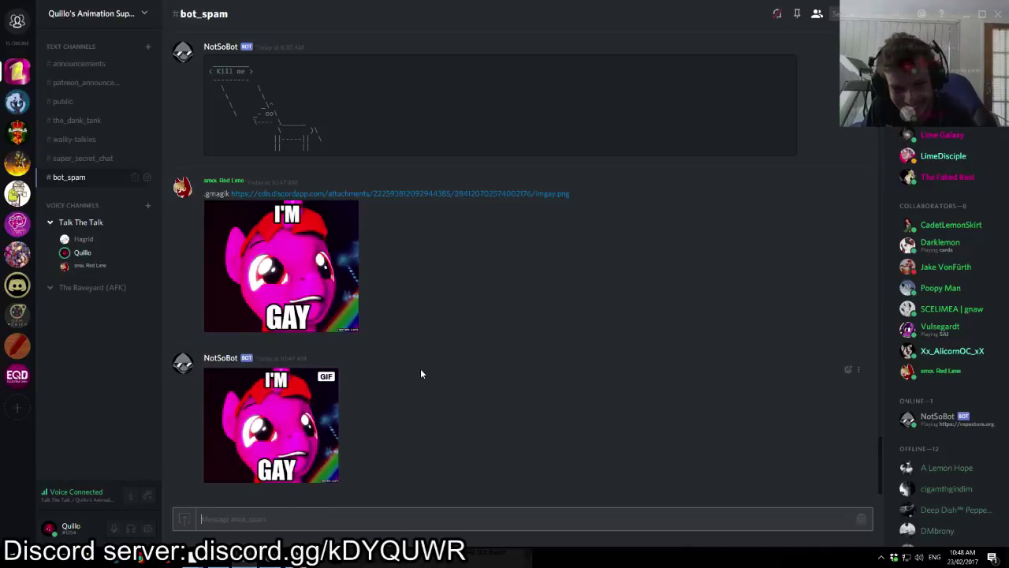
{"action": "scroll", "coordinate": [420, 369], "scroll_direction": "up", "scroll_amount": 10}
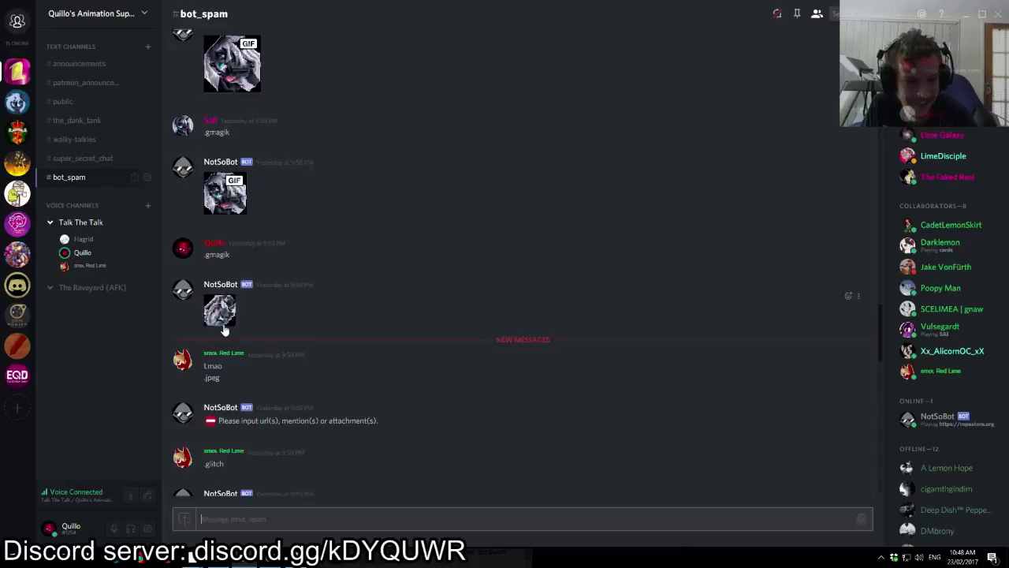
{"action": "scroll", "coordinate": [233, 307], "scroll_direction": "up", "scroll_amount": 3}
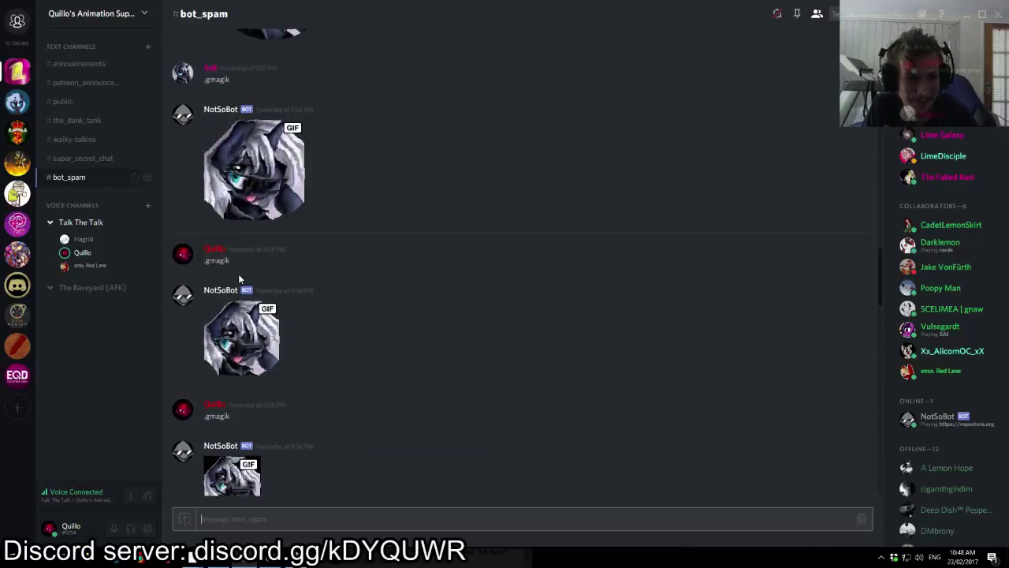
Step: Look through the bot_spam channel's bot images up to the newest messages and check the YouTube live chat
{"action": "scroll", "coordinate": [240, 278], "scroll_direction": "up", "scroll_amount": 5}
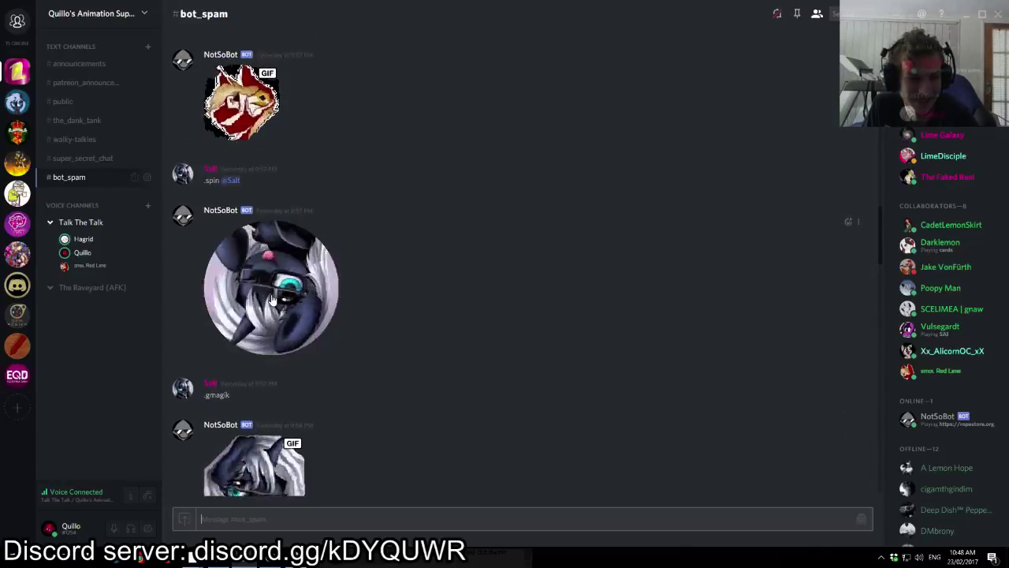
{"action": "scroll", "coordinate": [272, 298], "scroll_direction": "down", "scroll_amount": 10}
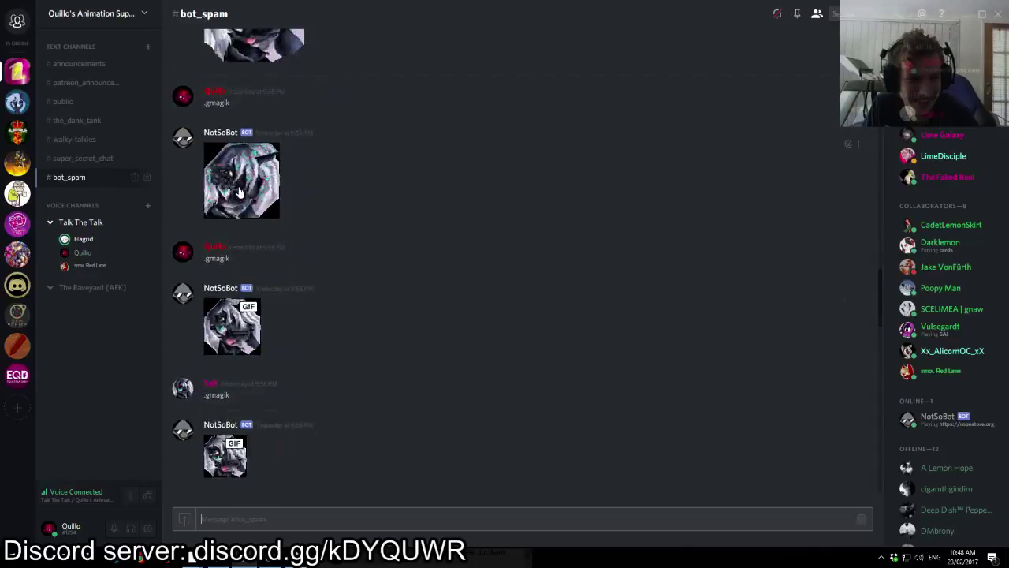
{"action": "scroll", "coordinate": [239, 221], "scroll_direction": "down", "scroll_amount": 5}
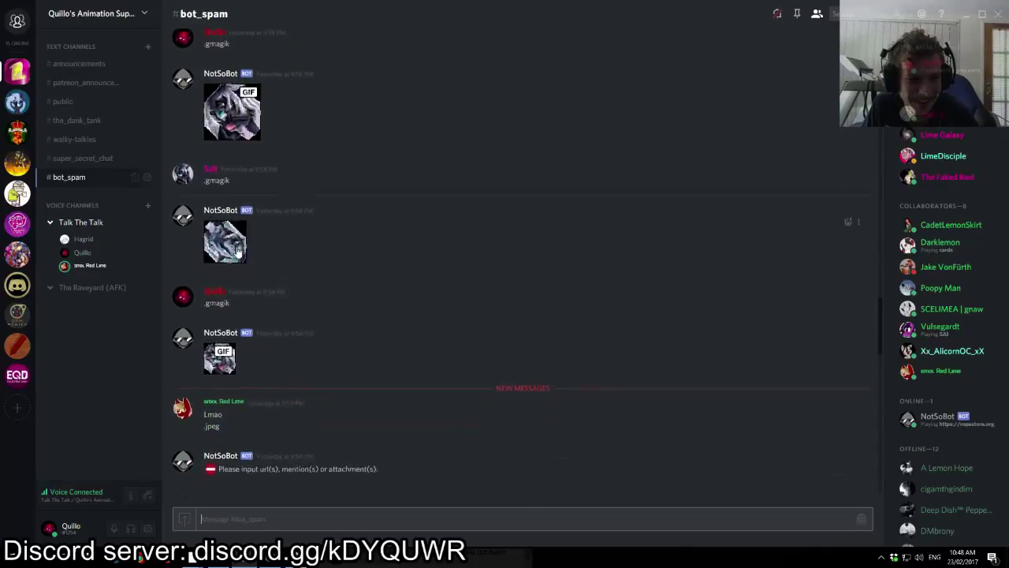
{"action": "scroll", "coordinate": [239, 251], "scroll_direction": "down", "scroll_amount": 5}
{"action": "scroll", "coordinate": [284, 315], "scroll_direction": "down", "scroll_amount": 10}
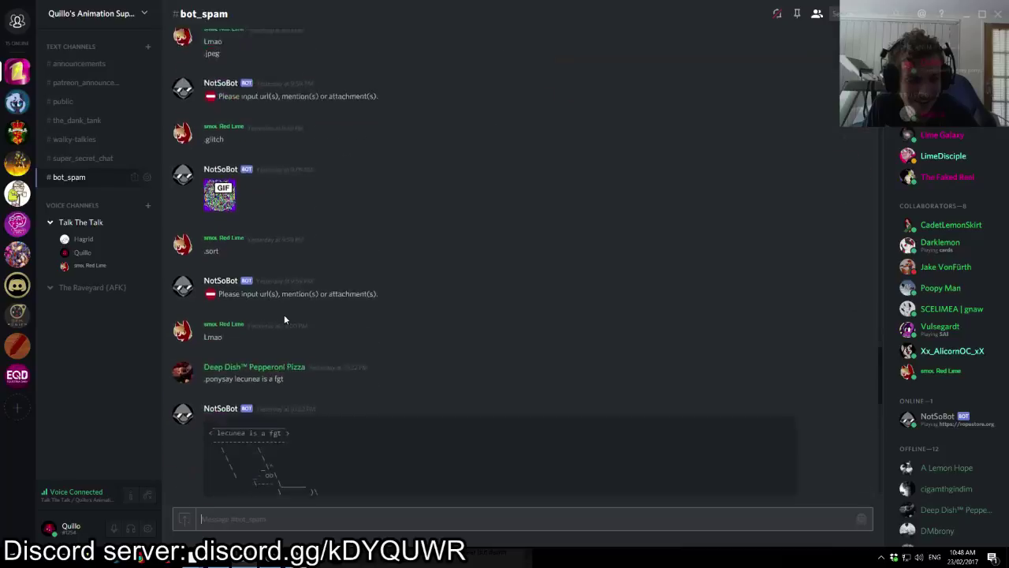
{"action": "scroll", "coordinate": [284, 315], "scroll_direction": "up", "scroll_amount": 7}
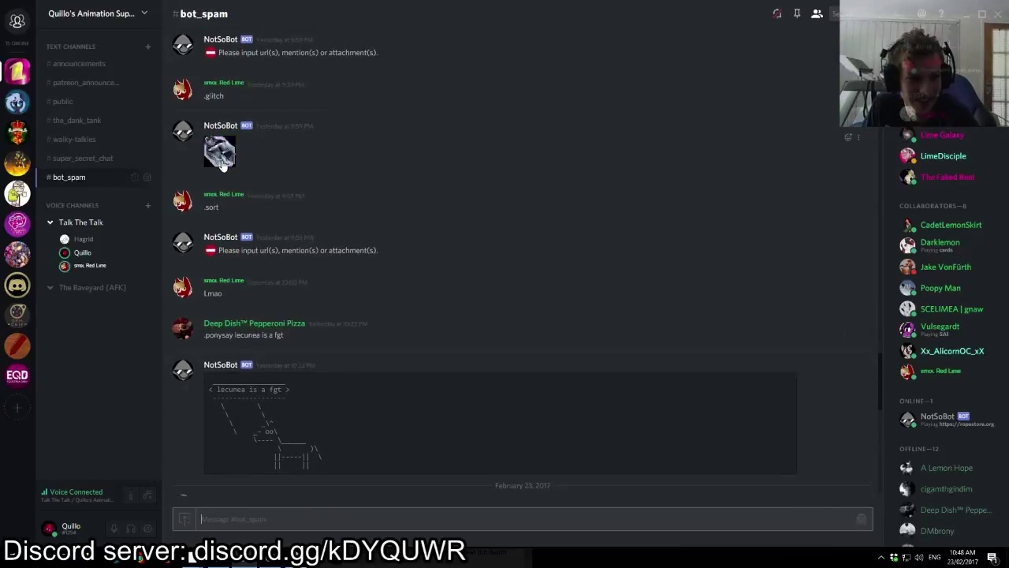
{"action": "scroll", "coordinate": [245, 176], "scroll_direction": "up", "scroll_amount": 3}
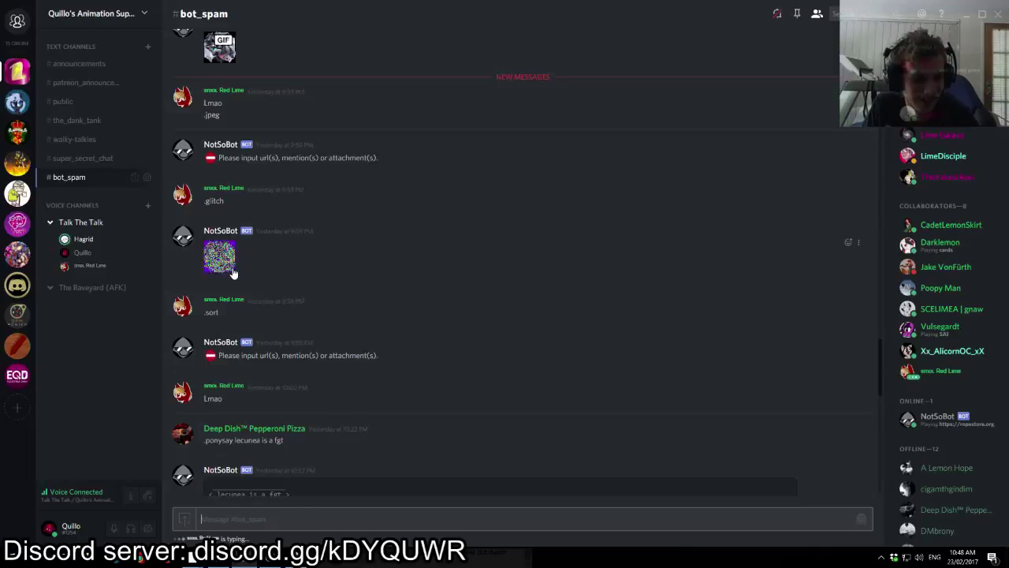
{"action": "scroll", "coordinate": [322, 292], "scroll_direction": "down", "scroll_amount": 10}
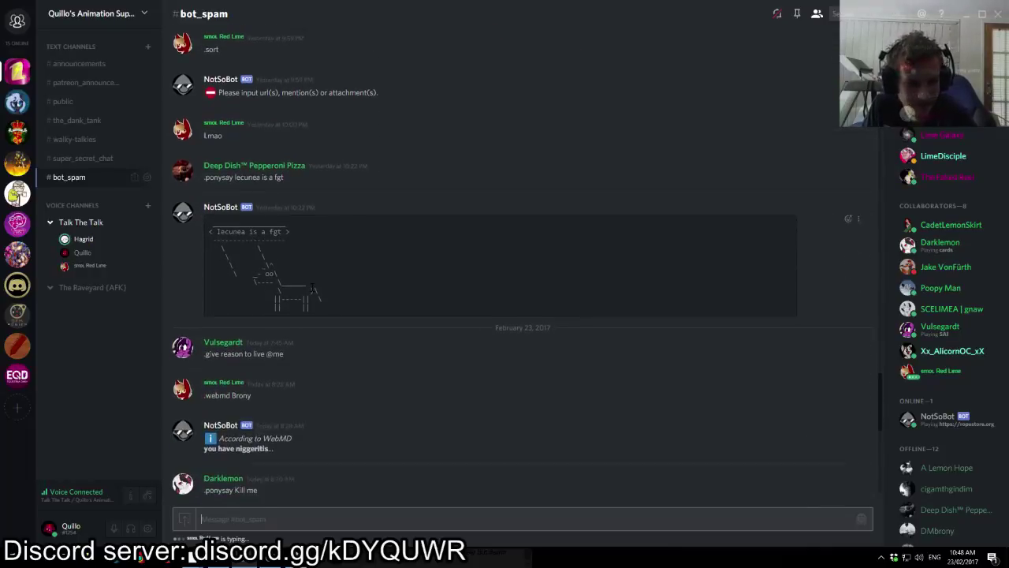
{"action": "scroll", "coordinate": [300, 290], "scroll_direction": "down", "scroll_amount": 20}
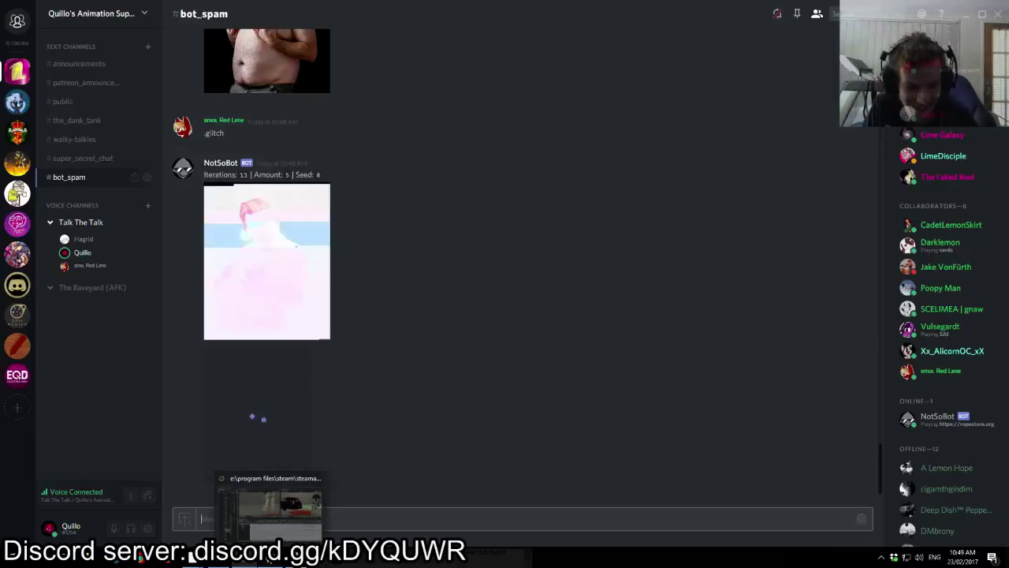
{"action": "mouse_move", "coordinate": [190, 560]}
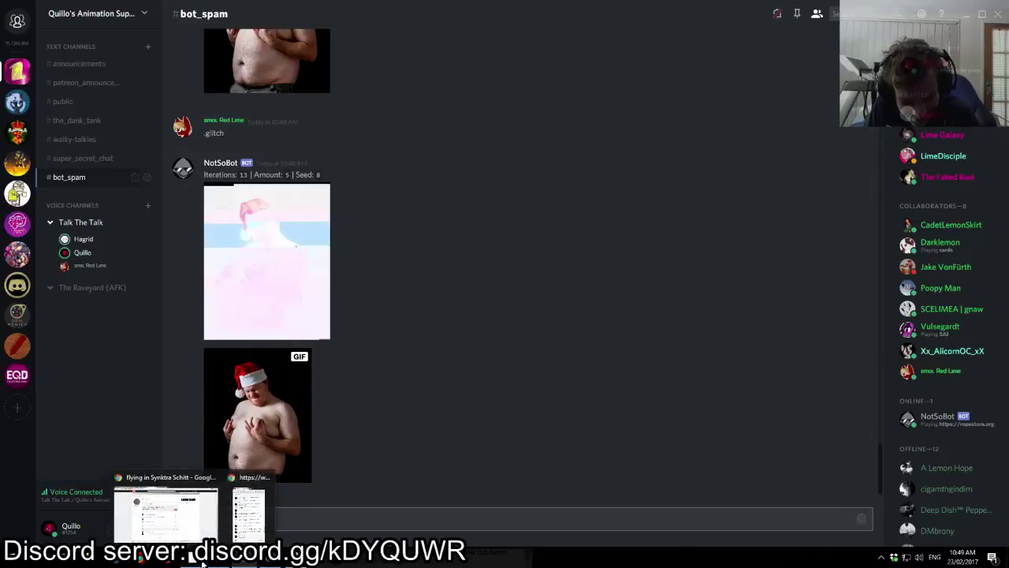
{"action": "left_click", "coordinate": [265, 502]}
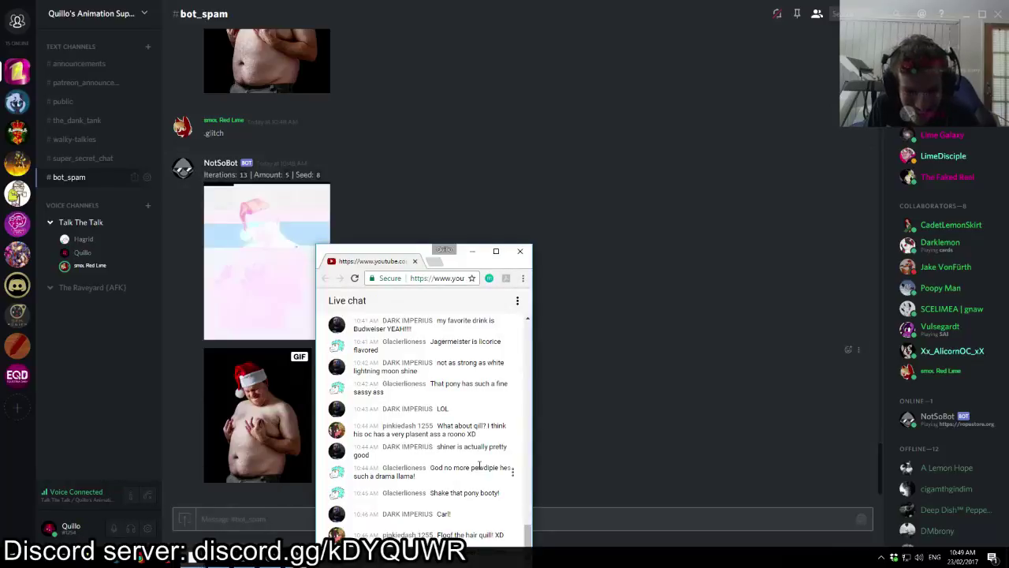
Step: Switch to Source Filmmaker, play back the settling motion and compare the poses at the last two keyframes
{"action": "left_click", "coordinate": [271, 563]}
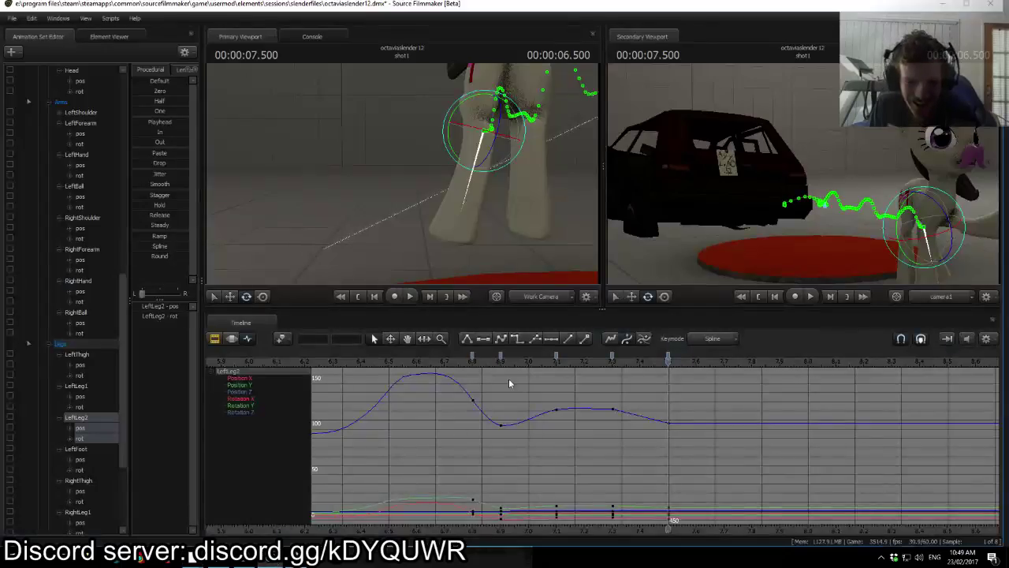
{"action": "left_click", "coordinate": [408, 361]}
{"action": "key", "text": "space"}
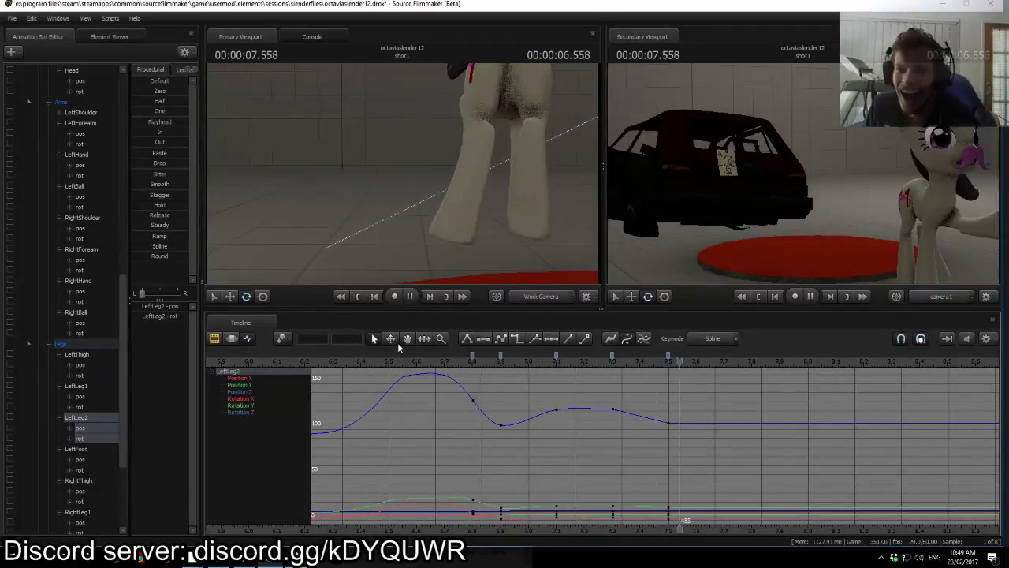
{"action": "left_click", "coordinate": [566, 361]}
{"action": "key", "text": "space"}
{"action": "key", "text": "space"}
{"action": "left_click_drag", "start_coordinate": [571, 363], "coordinate": [672, 367]}
{"action": "key", "text": "Down"}
{"action": "key", "text": "Down"}
{"action": "key", "text": "Up"}
{"action": "key", "text": "Down"}
{"action": "key", "text": "Up"}
Step: Select the LeftThigh bone and adjust its rotation at the 7.5 s keyframe
{"action": "left_click_drag", "start_coordinate": [511, 196], "coordinate": [544, 138]}
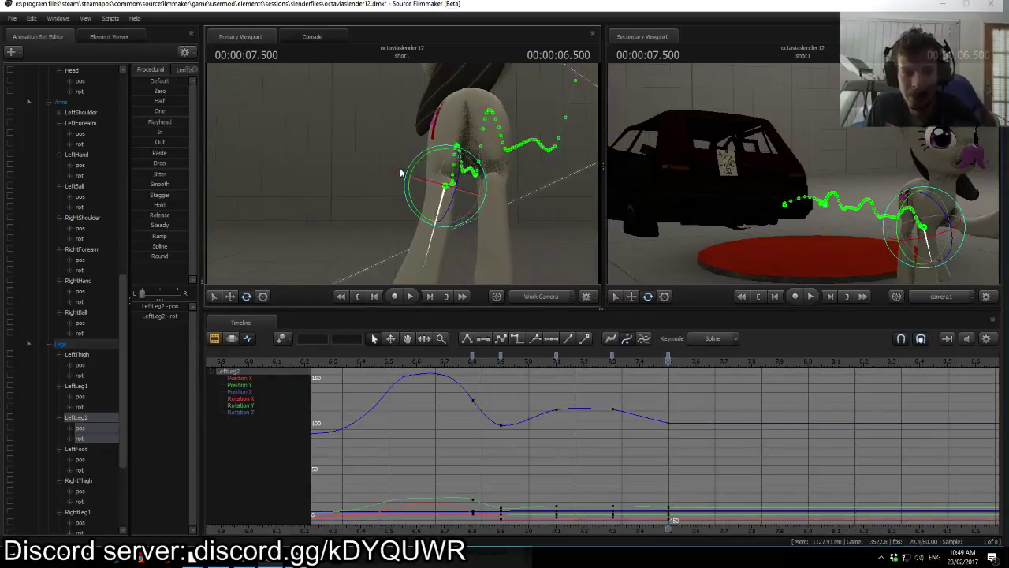
{"action": "left_click", "coordinate": [449, 155], "text": "ctrl"}
{"action": "left_click", "coordinate": [449, 149], "text": "ctrl"}
{"action": "left_click_drag", "start_coordinate": [449, 150], "coordinate": [464, 186]}
{"action": "left_click_drag", "start_coordinate": [416, 92], "coordinate": [424, 95]}
{"action": "left_click_drag", "start_coordinate": [433, 138], "coordinate": [435, 143]}
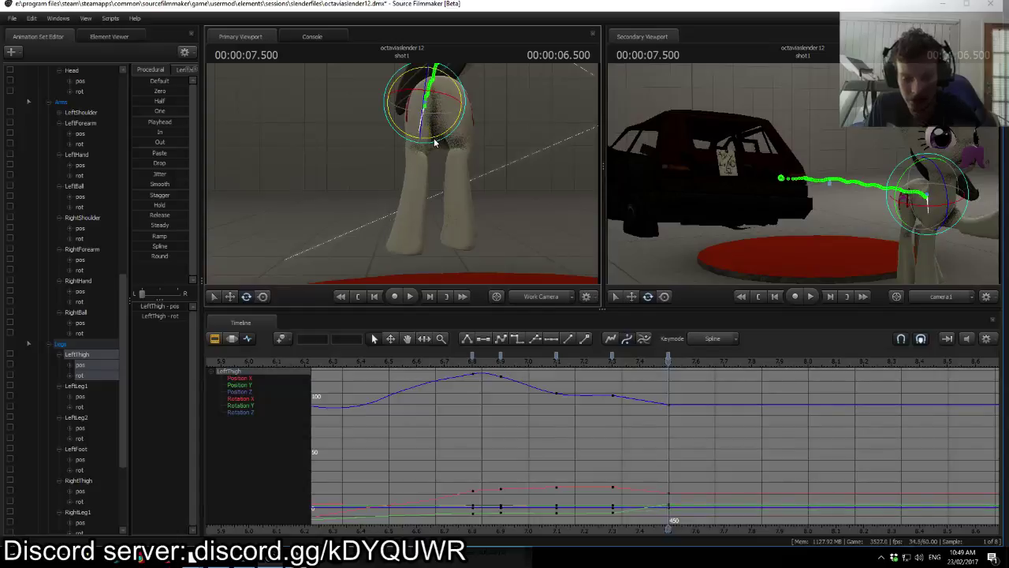
Step: Compare the left thigh and hind legs from behind between the 7.3 s and 7.5 s keyframes
{"action": "key", "text": "Down"}
{"action": "key", "text": "Up"}
{"action": "key", "text": "Down"}
{"action": "key", "text": "Up"}
{"action": "key", "text": "Down"}
{"action": "key", "text": "Up"}
{"action": "key", "text": "Down"}
{"action": "key", "text": "Up"}
{"action": "key", "text": "Down"}
{"action": "key", "text": "Up"}
{"action": "key", "text": "Down"}
{"action": "key", "text": "Up"}
{"action": "key", "text": "Down"}
{"action": "key", "text": "Up"}
{"action": "key", "text": "Down"}
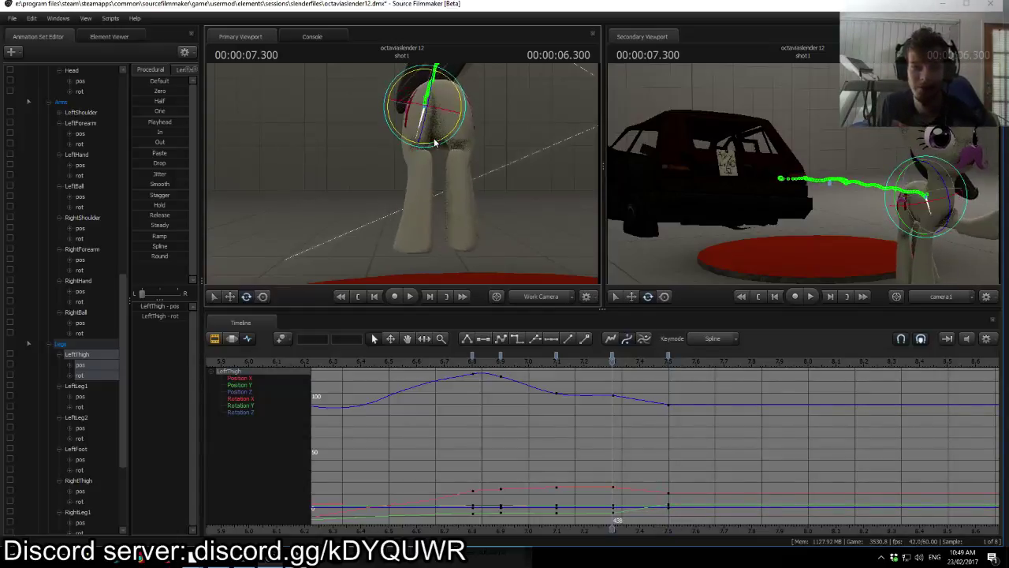
{"action": "key", "text": "Down"}
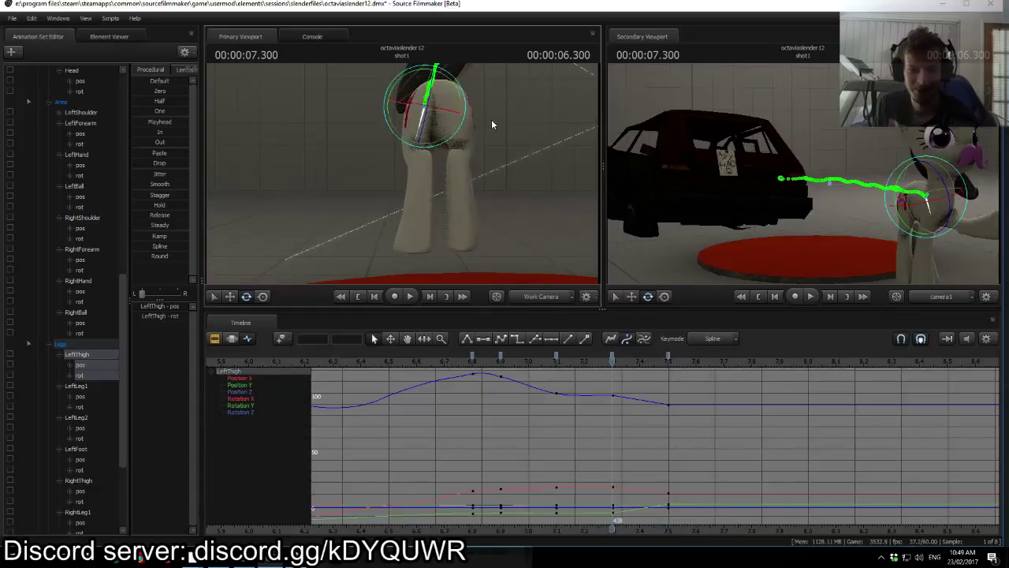
{"action": "key", "text": "Up"}
Step: Rotate the RightFoot bone at 7.5 s and check it against the 7.3 s keyframe
{"action": "key", "text": "super"}
{"action": "key", "text": "super"}
{"action": "key", "text": "ctrl"}
{"action": "left_click", "coordinate": [459, 226]}
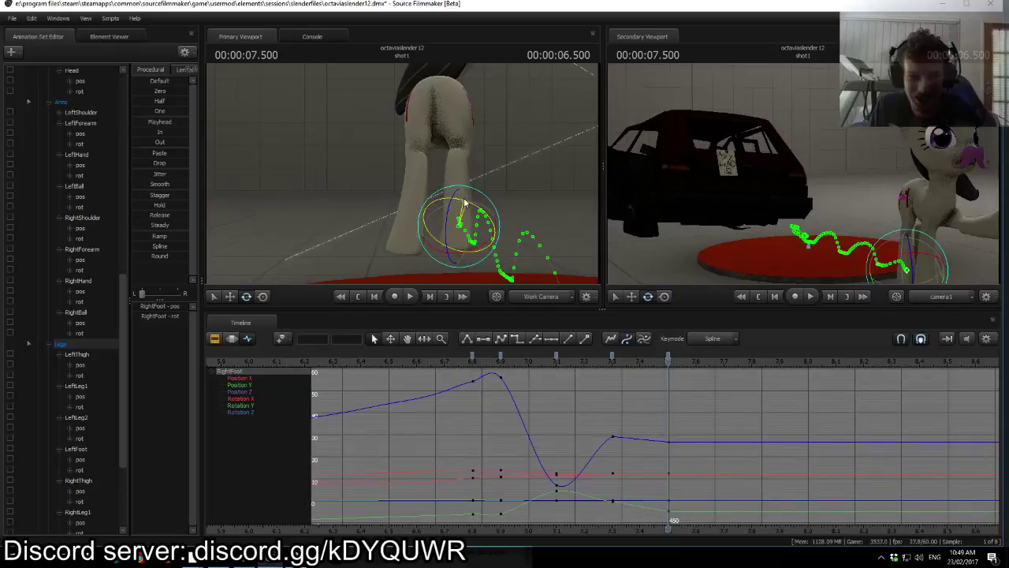
{"action": "left_click_drag", "start_coordinate": [453, 214], "coordinate": [451, 221]}
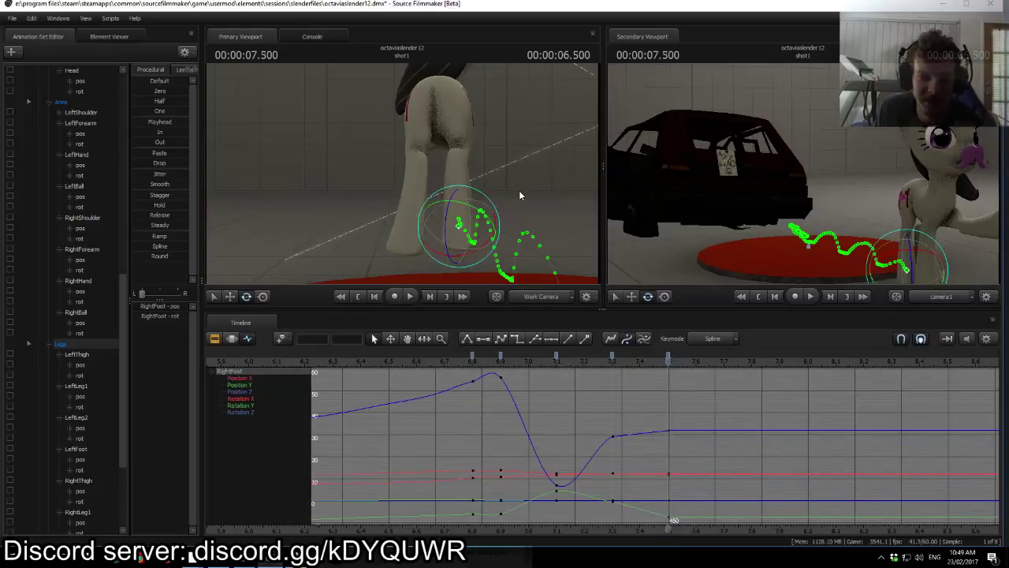
{"action": "key", "text": "Up"}
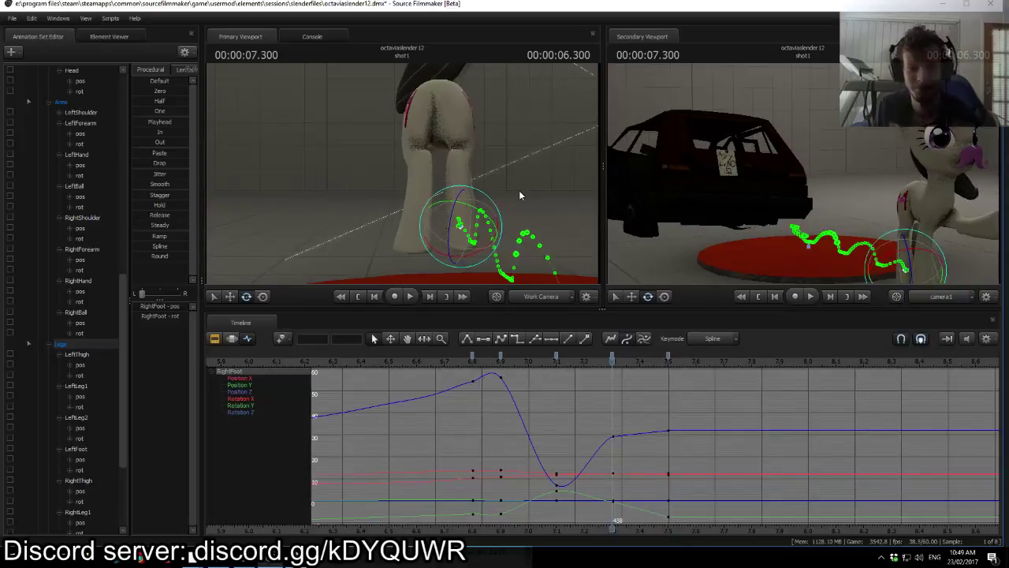
{"action": "key", "text": "Down"}
Step: Select the LeftLeg2 bone and adjust its rotation at 7.5 s while viewing the hind leg from the side
{"action": "left_click", "coordinate": [423, 133], "text": "ctrl"}
{"action": "left_click", "coordinate": [421, 150], "text": "ctrl"}
{"action": "left_click_drag", "start_coordinate": [422, 150], "coordinate": [386, 151]}
{"action": "left_click_drag", "start_coordinate": [386, 151], "coordinate": [367, 175]}
{"action": "left_click", "coordinate": [381, 172], "text": "ctrl"}
{"action": "left_click", "coordinate": [383, 167], "text": "ctrl"}
Step: Compare the left hind leg at the 7.3 s and 7.5 s keyframes from the side and from behind
{"action": "key", "text": "Up"}
{"action": "key", "text": "Down"}
{"action": "key", "text": "Up"}
{"action": "key", "text": "Down"}
{"action": "key", "text": "Up"}
{"action": "key", "text": "Down"}
{"action": "key", "text": "Up"}
{"action": "key", "text": "Down"}
{"action": "key", "text": "Up"}
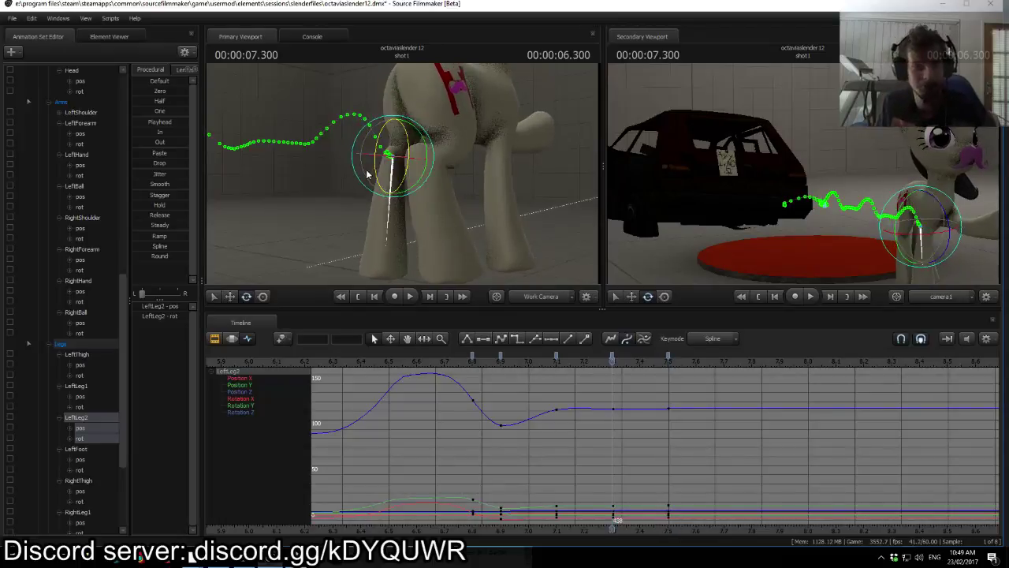
{"action": "key", "text": "Down"}
{"action": "left_click_drag", "start_coordinate": [512, 236], "coordinate": [481, 236]}
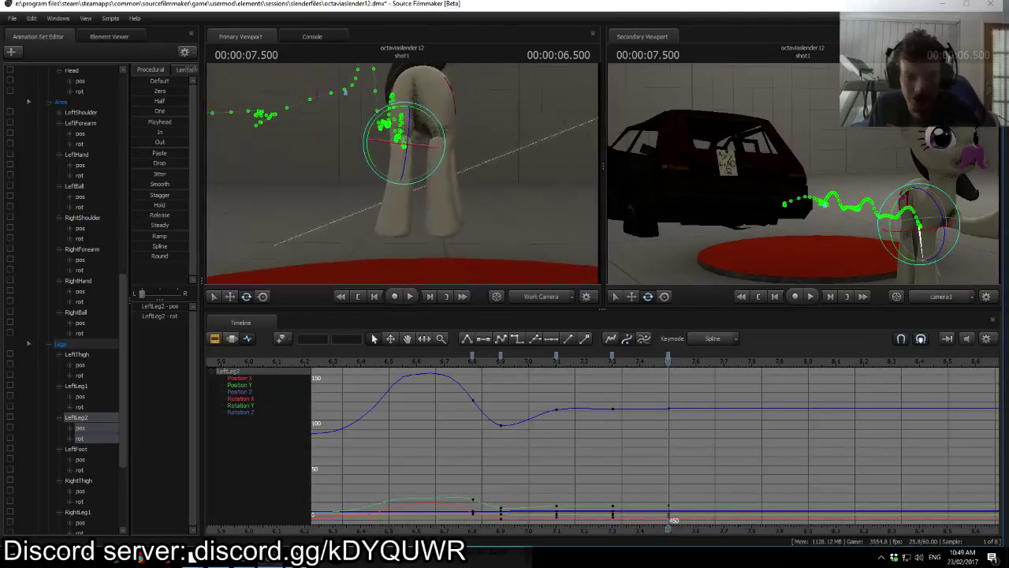
{"action": "key", "text": "Up"}
{"action": "key", "text": "Down"}
{"action": "key", "text": "Up"}
{"action": "key", "text": "Down"}
{"action": "key", "text": "Up"}
{"action": "key", "text": "Down"}
{"action": "key", "text": "Up"}
{"action": "key", "text": "Down"}
Step: Refine the rotations of the LeftLeg1 and LeftLeg2 bones at the 7.5 s keyframe
{"action": "left_click_drag", "start_coordinate": [476, 187], "coordinate": [524, 187]}
{"action": "left_click", "coordinate": [446, 160], "text": "ctrl"}
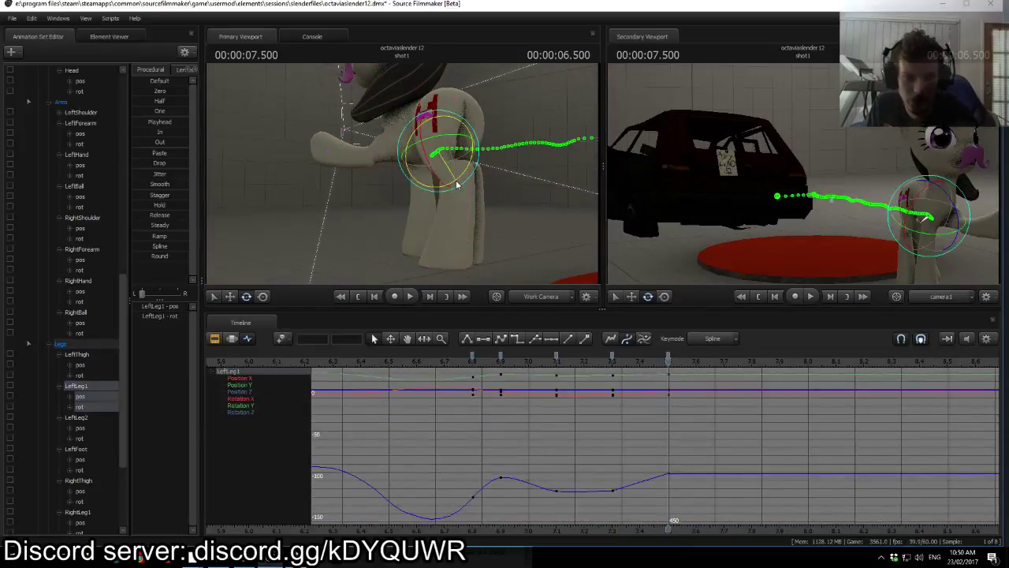
{"action": "left_click", "coordinate": [476, 206]}
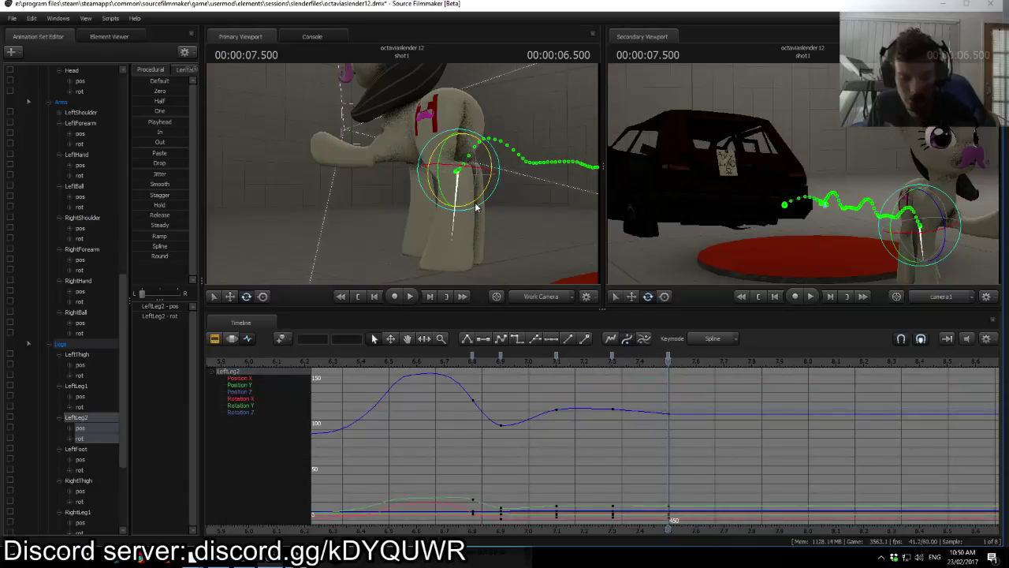
Step: Check the refined left hind leg by alternating between the 7.3 s and 7.5 s keyframes
{"action": "key", "text": "Up"}
{"action": "key", "text": "Down"}
{"action": "key", "text": "Up"}
{"action": "key", "text": "Down"}
{"action": "key", "text": "Up"}
{"action": "key", "text": "Down"}
{"action": "key", "text": "Up"}
{"action": "key", "text": "Down"}
{"action": "key", "text": "Up"}
{"action": "key", "text": "Down"}
Step: Inspect the hooves' ground contact up close at the 7.3 s and 7.5 s keyframes
{"action": "left_click_drag", "start_coordinate": [528, 209], "coordinate": [576, 238]}
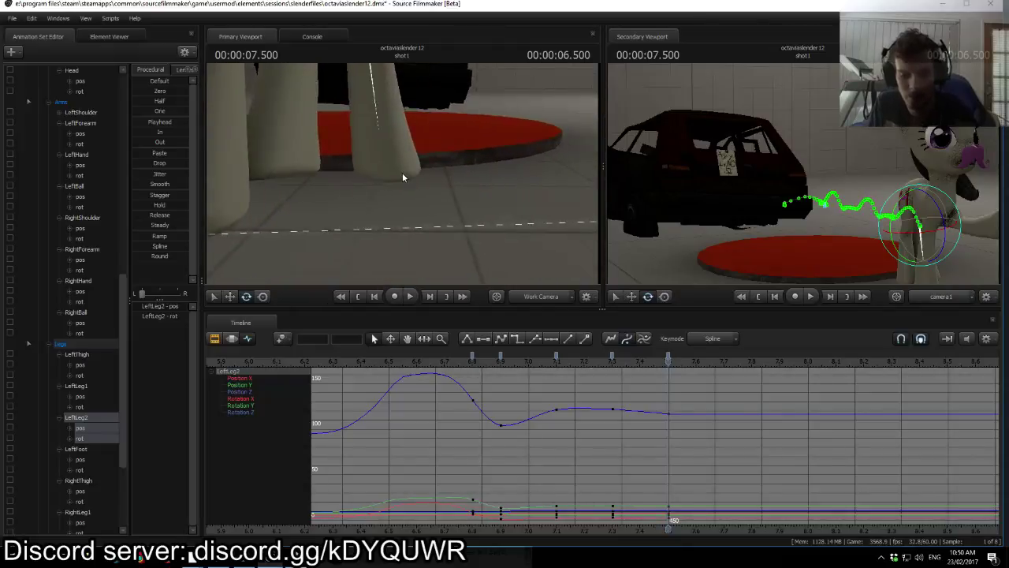
{"action": "key", "text": "Up"}
{"action": "key", "text": "Down"}
{"action": "key", "text": "Up"}
{"action": "key", "text": "Down"}
{"action": "key", "text": "Up"}
{"action": "key", "text": "Down"}
{"action": "key", "text": "Up"}
{"action": "key", "text": "Down"}
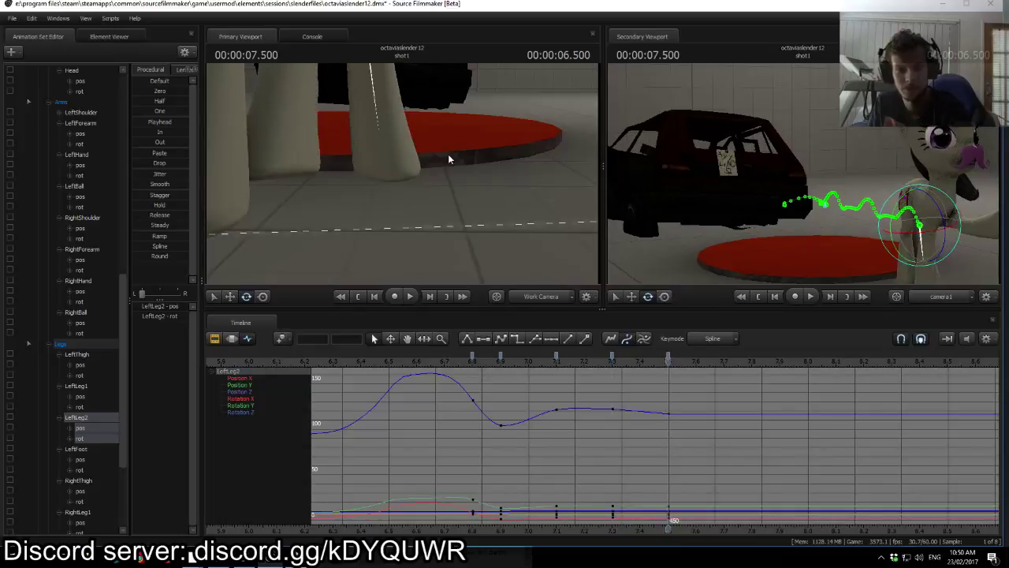
Step: Select the LeftThigh bone and compare its pose at the 7.5 s and 7.3 s keyframes
{"action": "left_click_drag", "start_coordinate": [468, 171], "coordinate": [386, 92]}
{"action": "left_click", "coordinate": [387, 90], "text": "ctrl"}
{"action": "left_click_drag", "start_coordinate": [496, 128], "coordinate": [407, 99]}
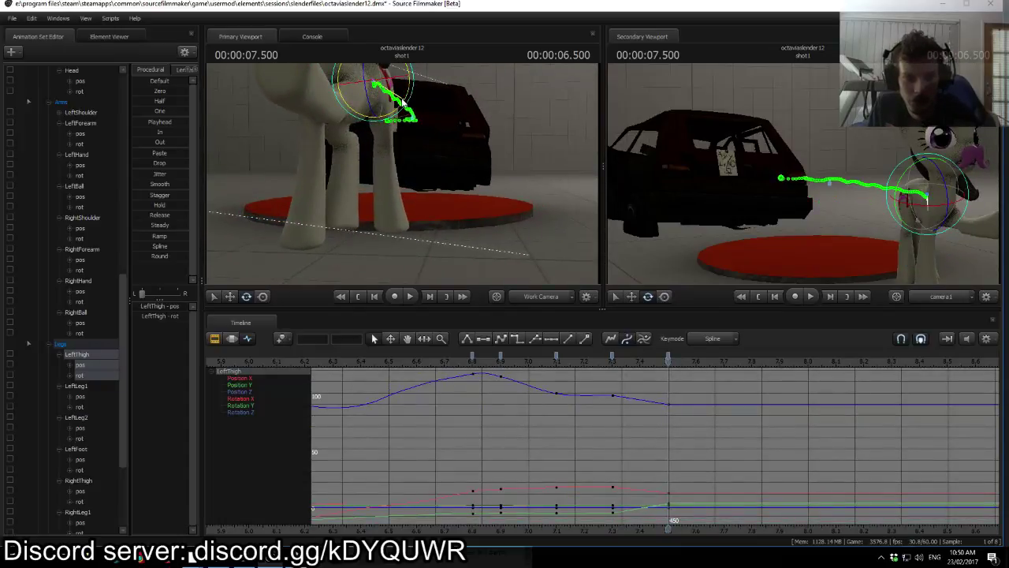
{"action": "key", "text": "Up"}
{"action": "key", "text": "Down"}
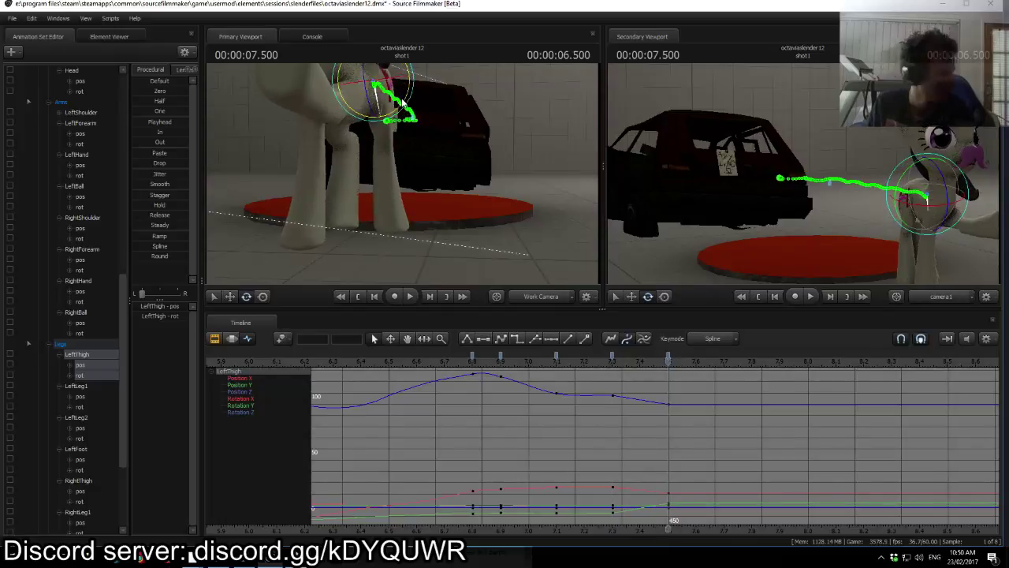
{"action": "key", "text": "Up"}
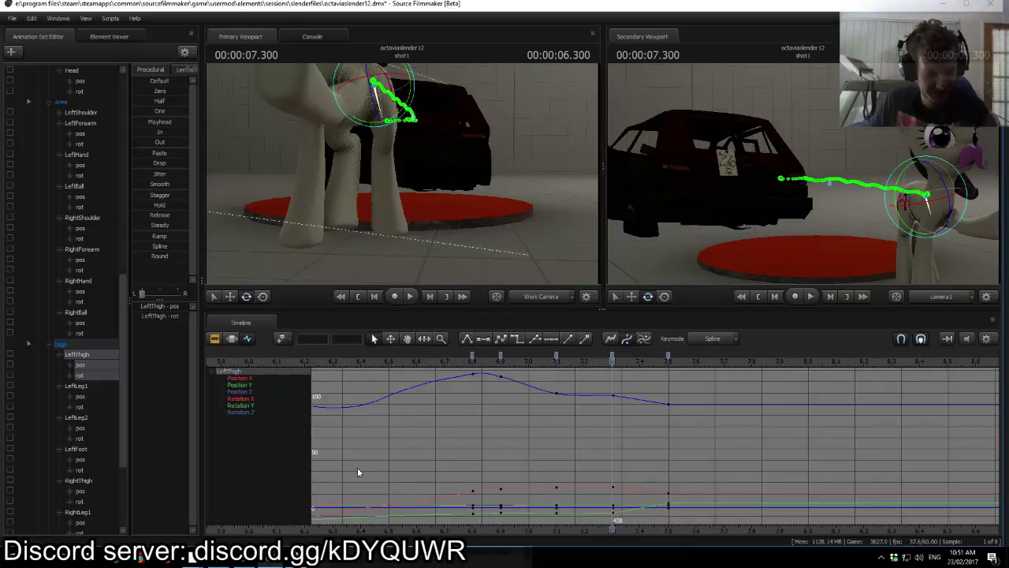
Step: Read the YouTube live chat and look through the newest messages in Discord's bot_spam channel
{"action": "mouse_move", "coordinate": [253, 563]}
{"action": "left_click", "coordinate": [246, 517]}
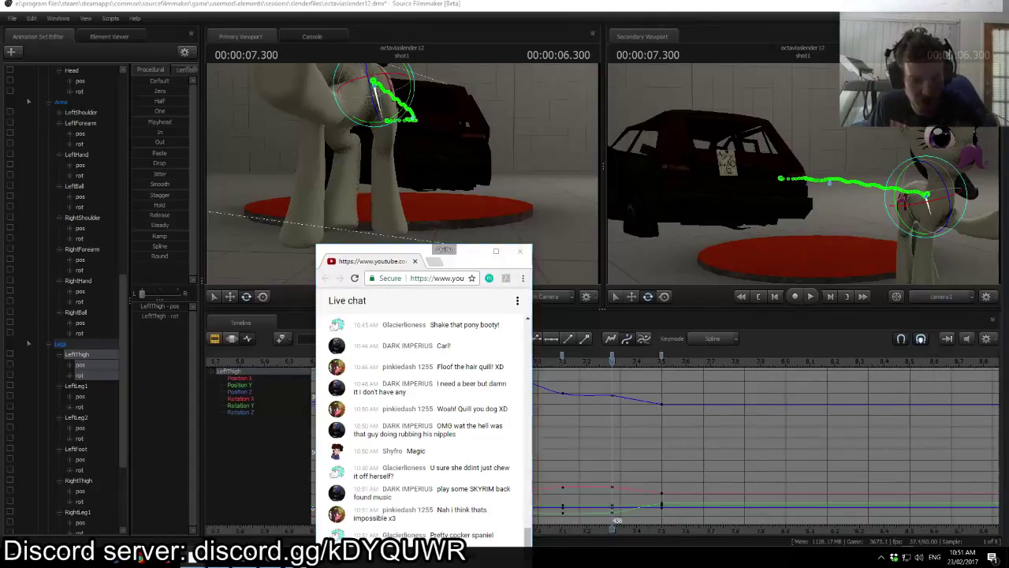
{"action": "left_click", "coordinate": [245, 560]}
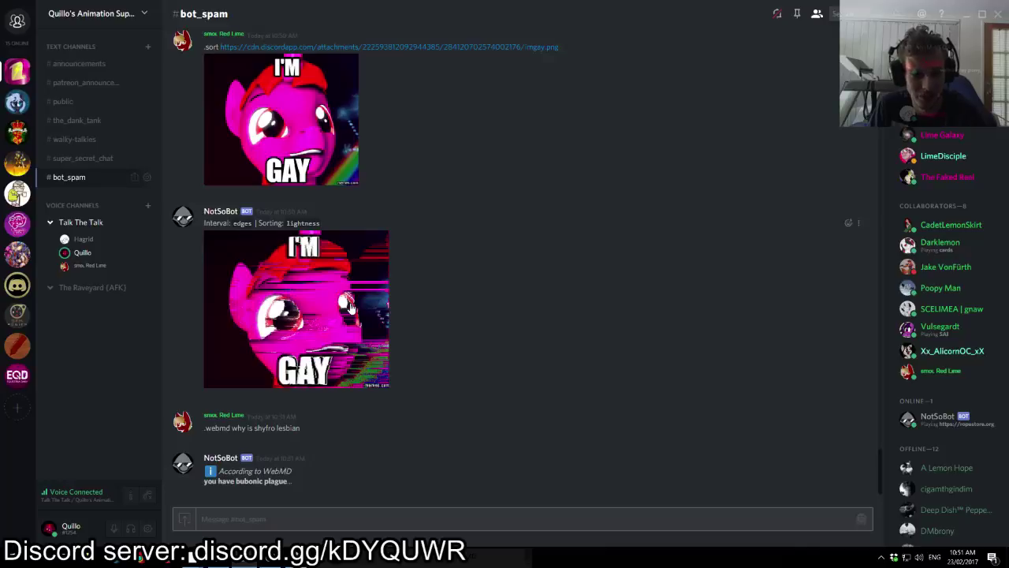
{"action": "scroll", "coordinate": [351, 308], "scroll_direction": "up", "scroll_amount": 2}
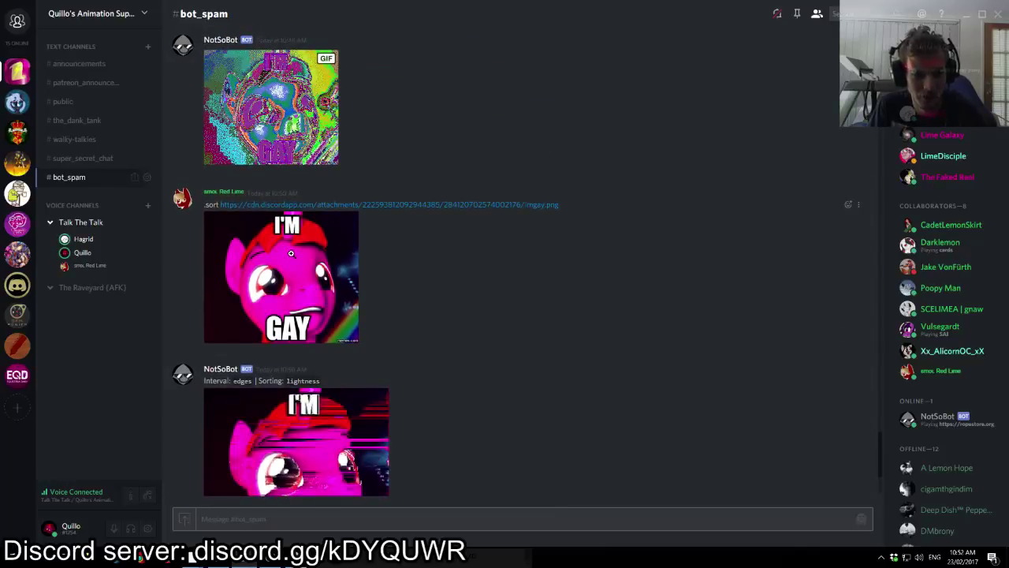
{"action": "scroll", "coordinate": [291, 253], "scroll_direction": "down", "scroll_amount": 1}
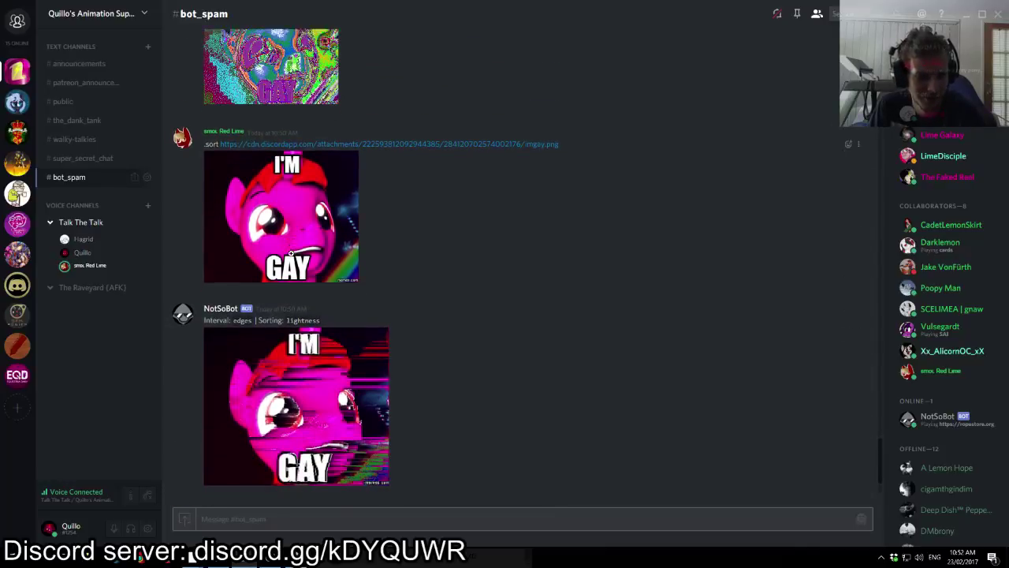
{"action": "scroll", "coordinate": [313, 166], "scroll_direction": "up", "scroll_amount": 4}
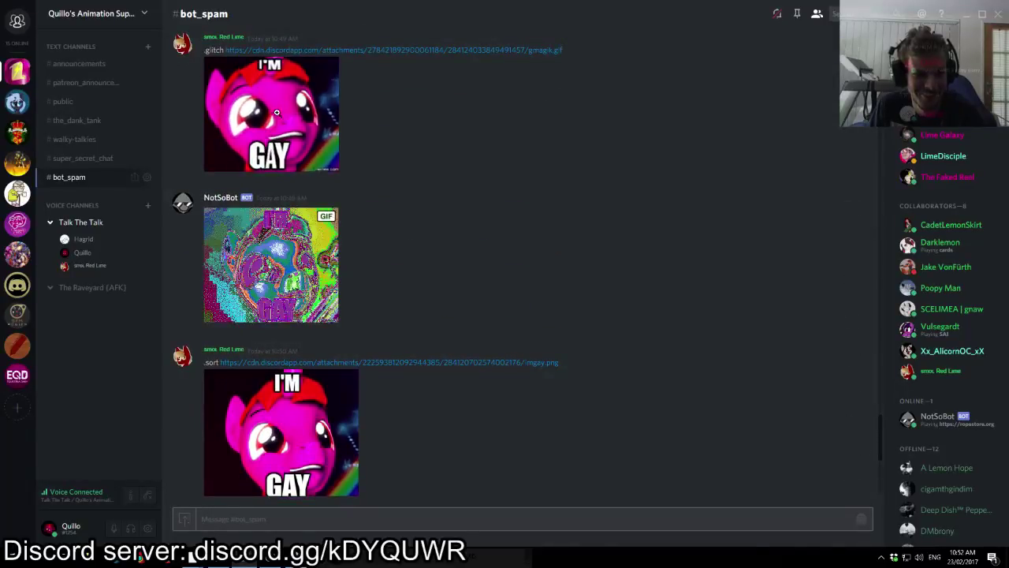
{"action": "scroll", "coordinate": [487, 410], "scroll_direction": "down", "scroll_amount": 4}
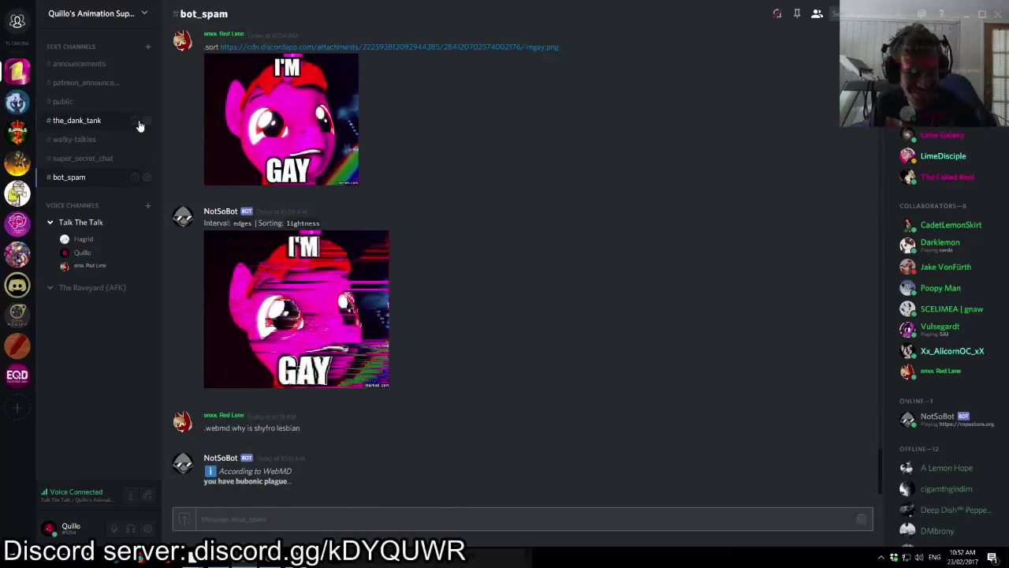
{"action": "mouse_move", "coordinate": [219, 561]}
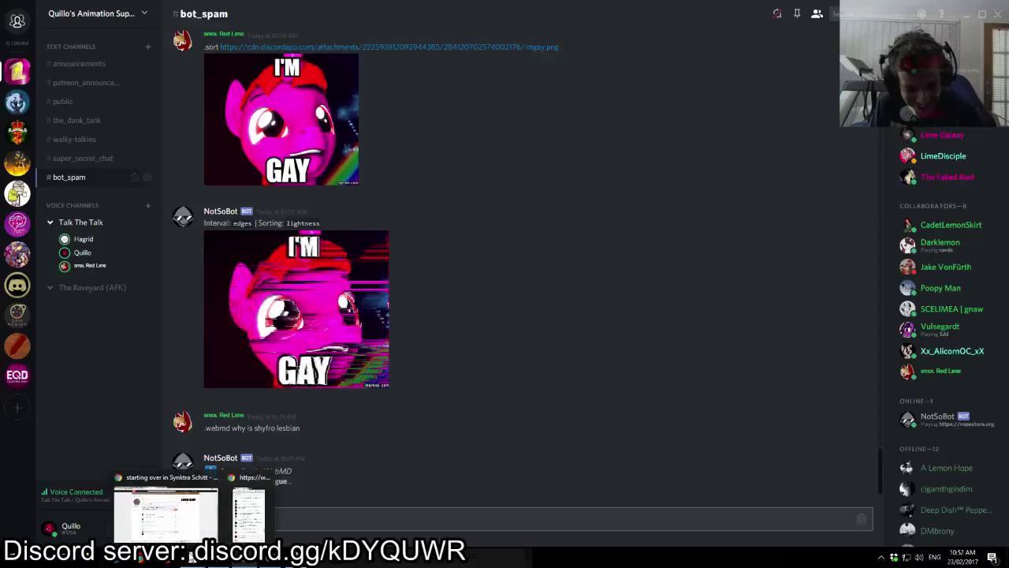
Step: Read the newest YouTube live chat messages and switch back to Source Filmmaker
{"action": "left_click", "coordinate": [243, 503]}
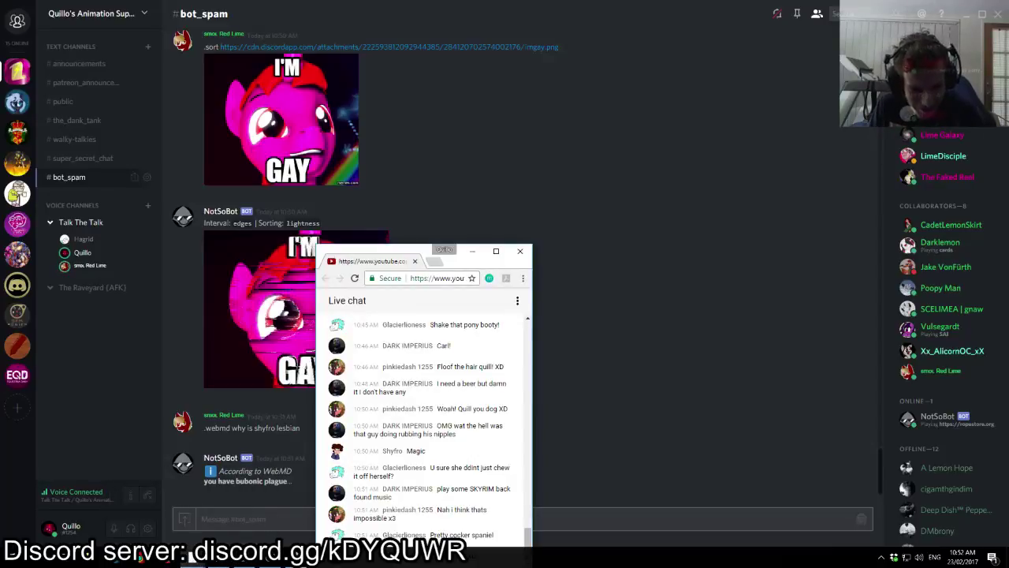
{"action": "left_click", "coordinate": [271, 561]}
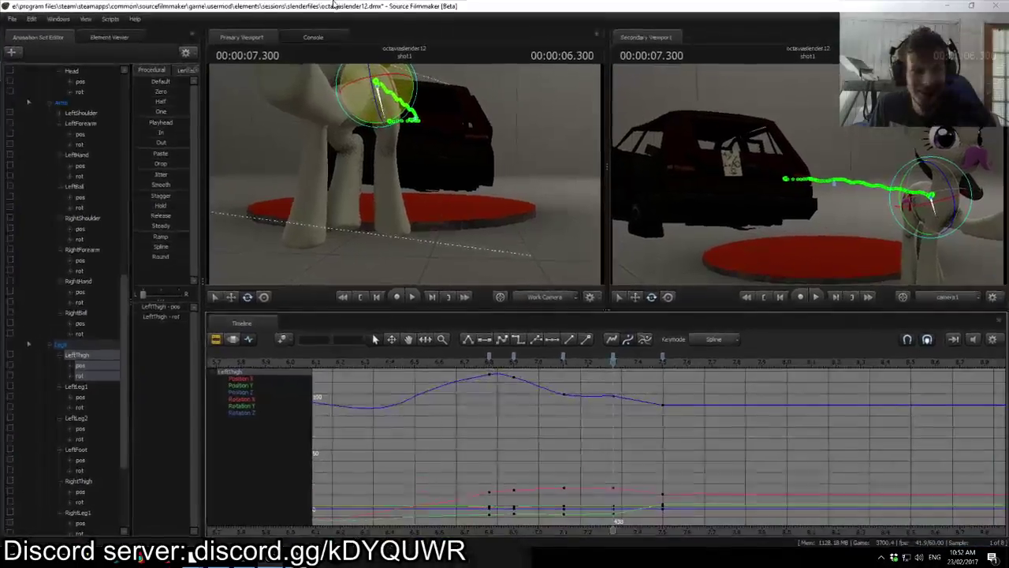
Step: Play back the pony's settling motion from about 6.8 s and return to the 7.5 s keyframe
{"action": "left_click", "coordinate": [483, 362]}
{"action": "key", "text": "space"}
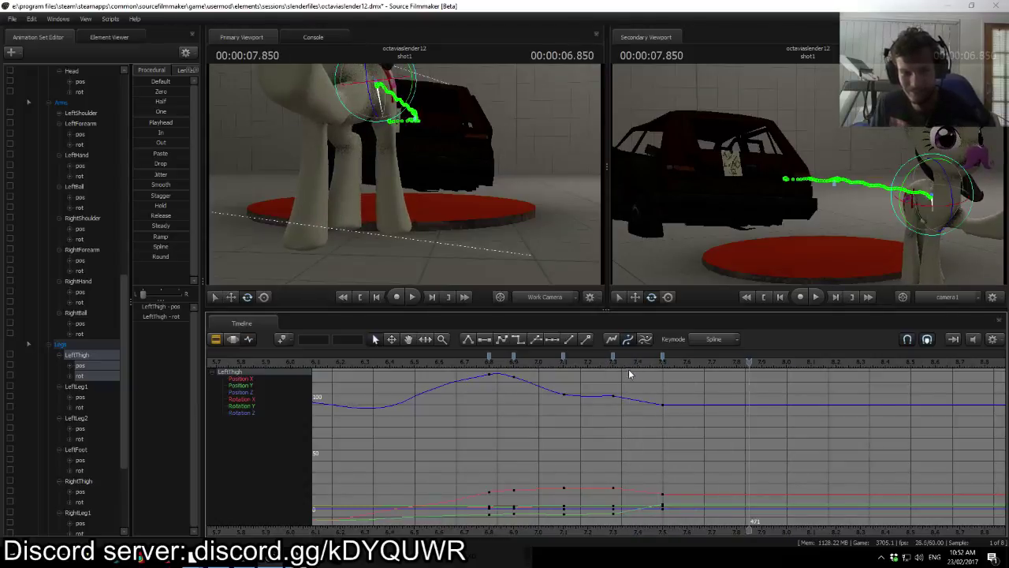
{"action": "key", "text": "space"}
{"action": "key", "text": "Down"}
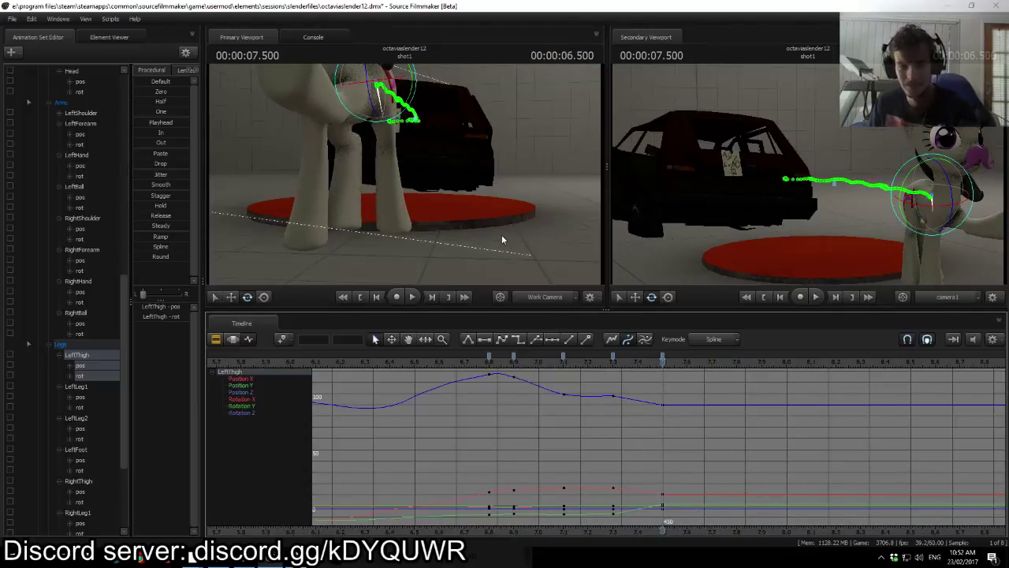
Step: Adjust the RightLeg2 bone's rotation at the 7.5 s keyframe and compare the RightFoot's placement with the 7.3 s keyframe
{"action": "left_click_drag", "start_coordinate": [505, 240], "coordinate": [514, 248]}
{"action": "mouse_move", "coordinate": [404, 174]}
{"action": "left_mouse_down"}
{"action": "mouse_move", "coordinate": [395, 178]}
{"action": "mouse_move", "coordinate": [418, 175]}
{"action": "mouse_move", "coordinate": [405, 174]}
{"action": "left_mouse_up"}
{"action": "left_click", "coordinate": [384, 100], "text": "ctrl"}
{"action": "left_click_drag", "start_coordinate": [384, 100], "coordinate": [405, 175]}
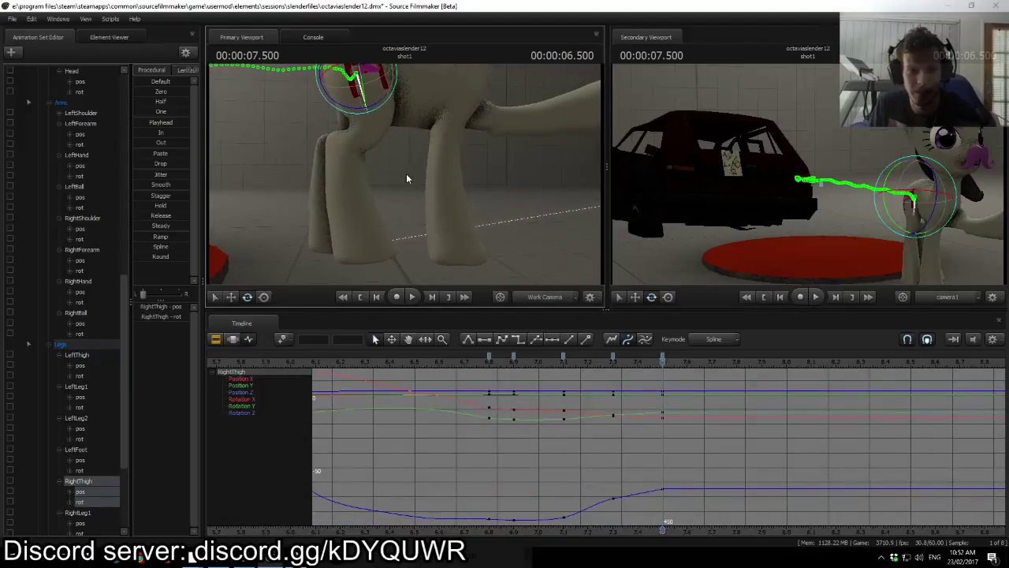
{"action": "left_click", "coordinate": [358, 178]}
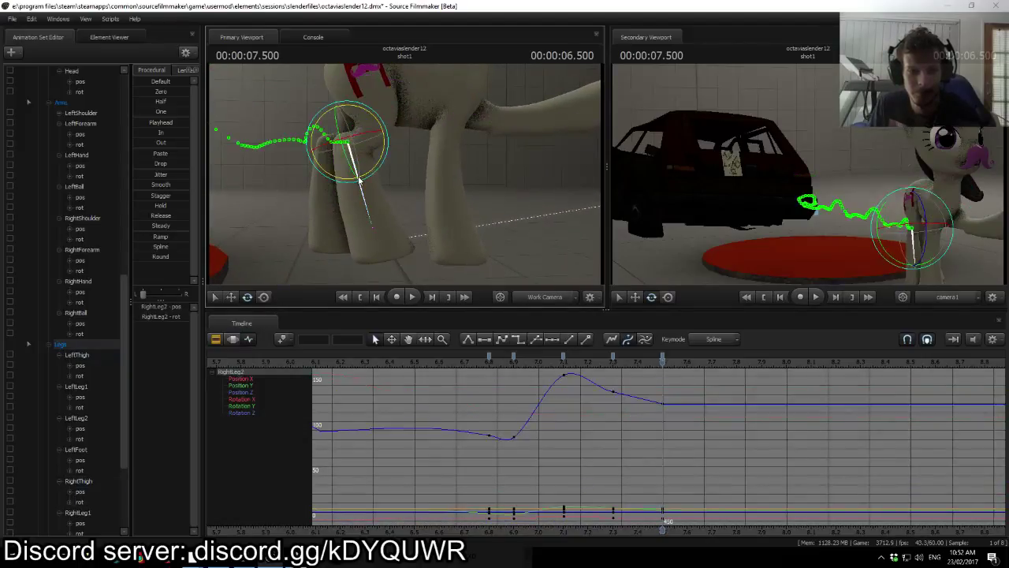
{"action": "left_click_drag", "start_coordinate": [357, 180], "coordinate": [374, 198]}
{"action": "left_click", "coordinate": [357, 229]}
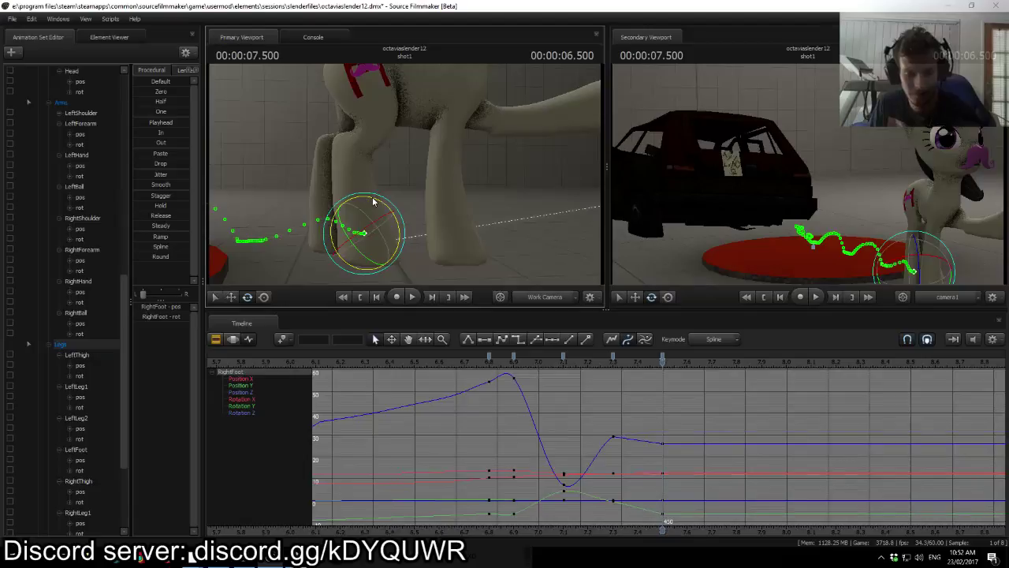
{"action": "key", "text": "Up"}
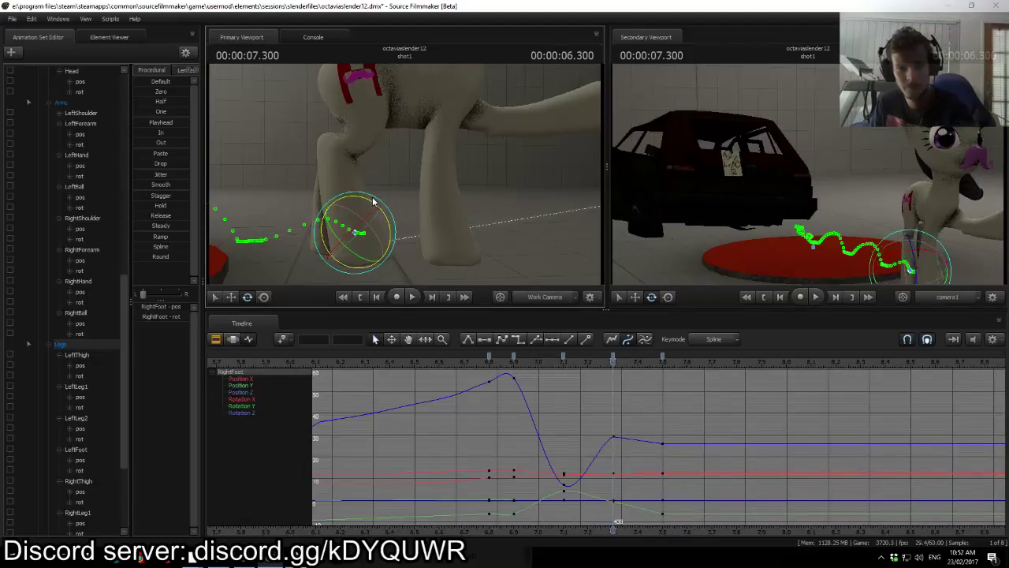
{"action": "key", "text": "Down"}
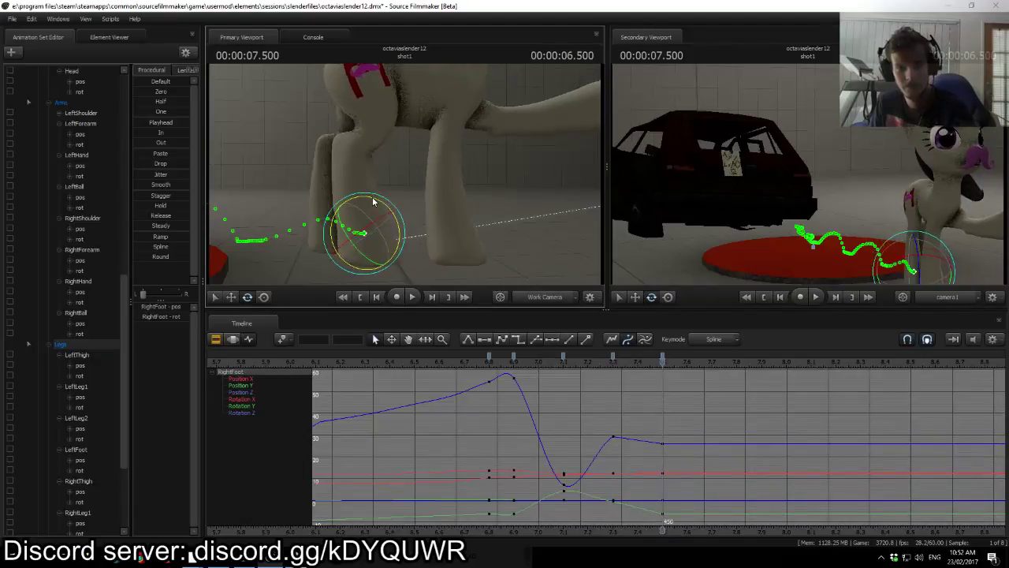
Step: Rotate the RightLeg1 bone slightly at the 7.5 s keyframe, using its 7.3 s pose as reference
{"action": "left_click", "coordinate": [371, 120], "text": "ctrl"}
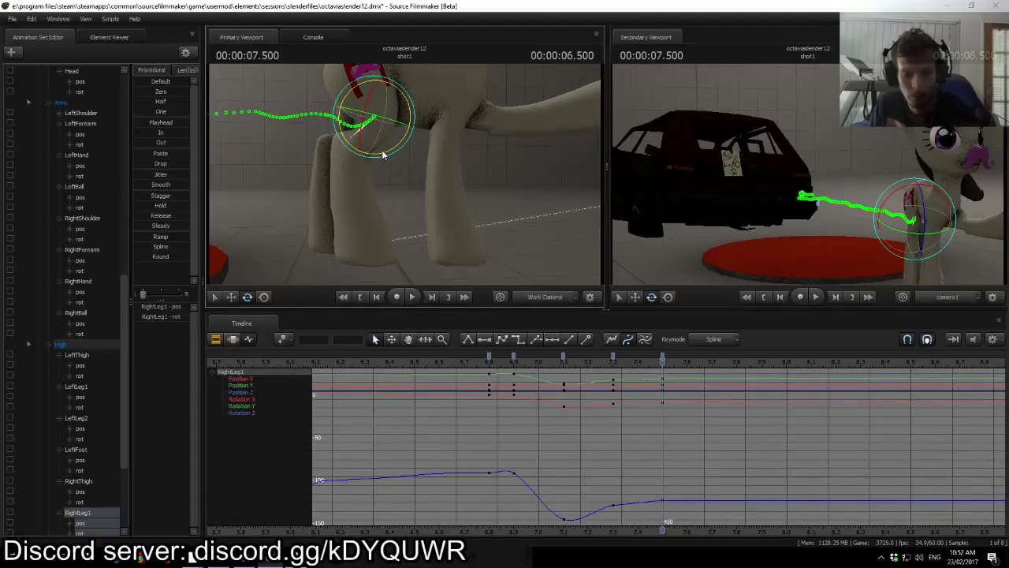
{"action": "key", "text": "Up"}
{"action": "key", "text": "Down"}
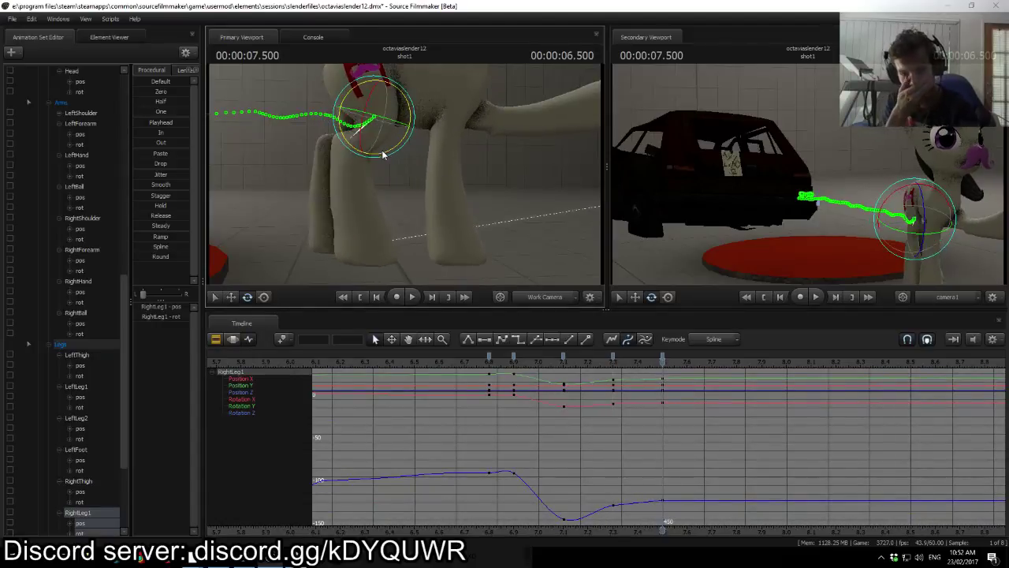
{"action": "key", "text": "Up"}
{"action": "key", "text": "Down"}
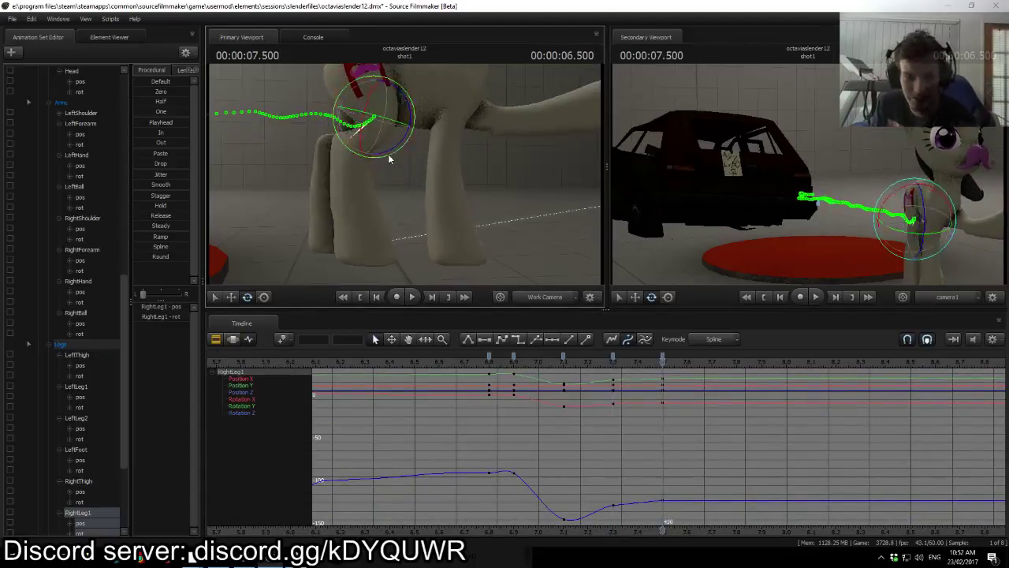
{"action": "key", "text": "Up"}
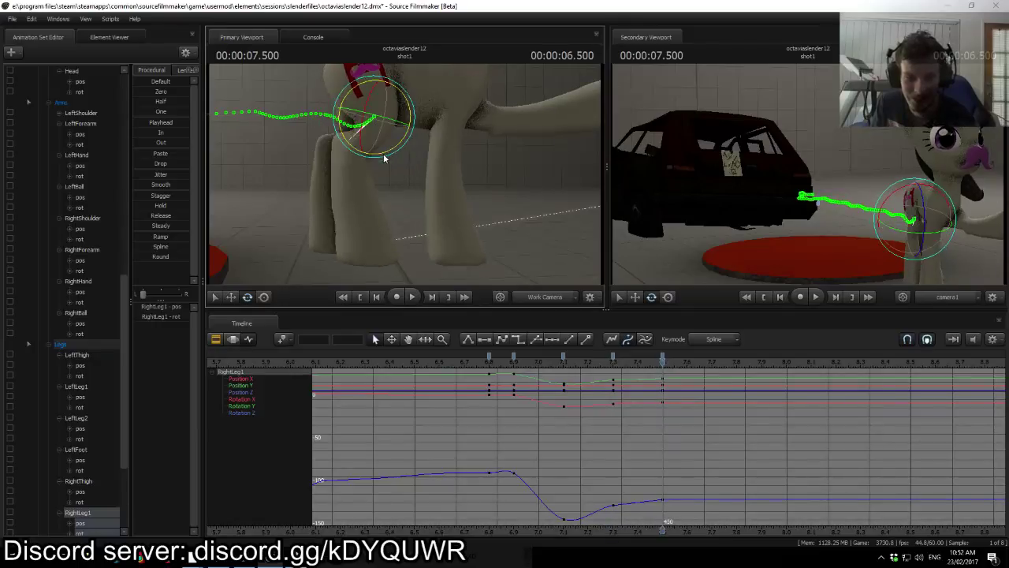
{"action": "left_click_drag", "start_coordinate": [384, 158], "coordinate": [392, 160]}
Step: Check the adjusted right hind leg by alternating between the 7.3 s and 7.5 s keyframes
{"action": "key", "text": "Down"}
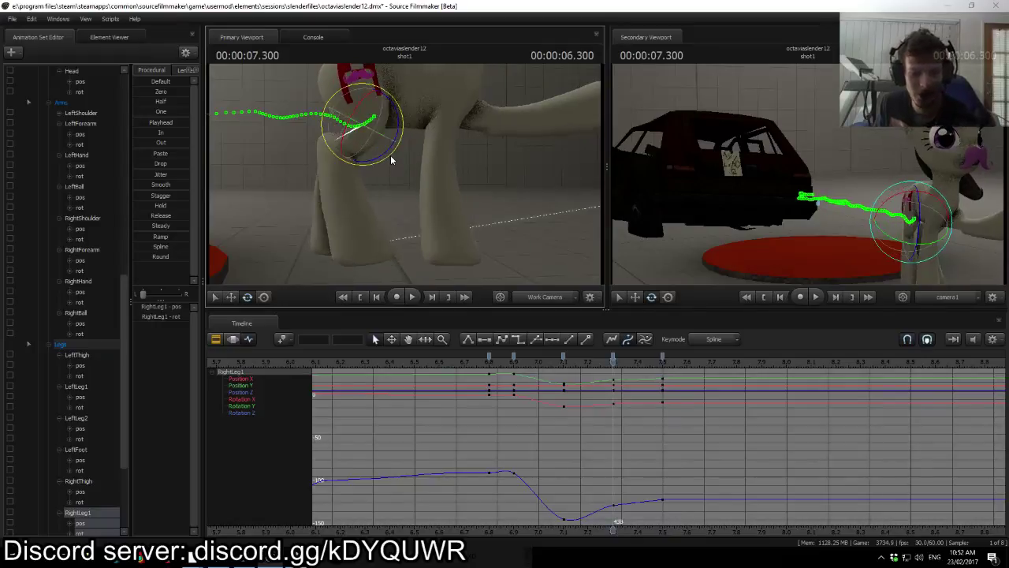
{"action": "key", "text": "Up"}
{"action": "key", "text": "Down"}
{"action": "key", "text": "Up"}
{"action": "key", "text": "Down"}
{"action": "key", "text": "Up"}
{"action": "key", "text": "Down"}
Step: Select the LeftThigh bone and compare the left hind leg at the 7.3 s and 7.5 s keyframes
{"action": "key", "text": "ctrl"}
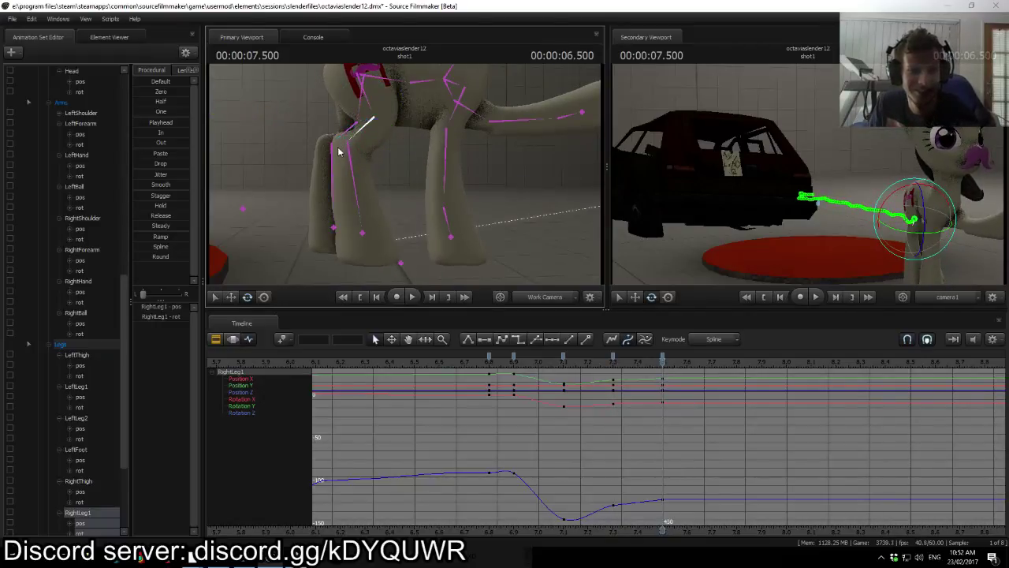
{"action": "left_click", "coordinate": [339, 149]}
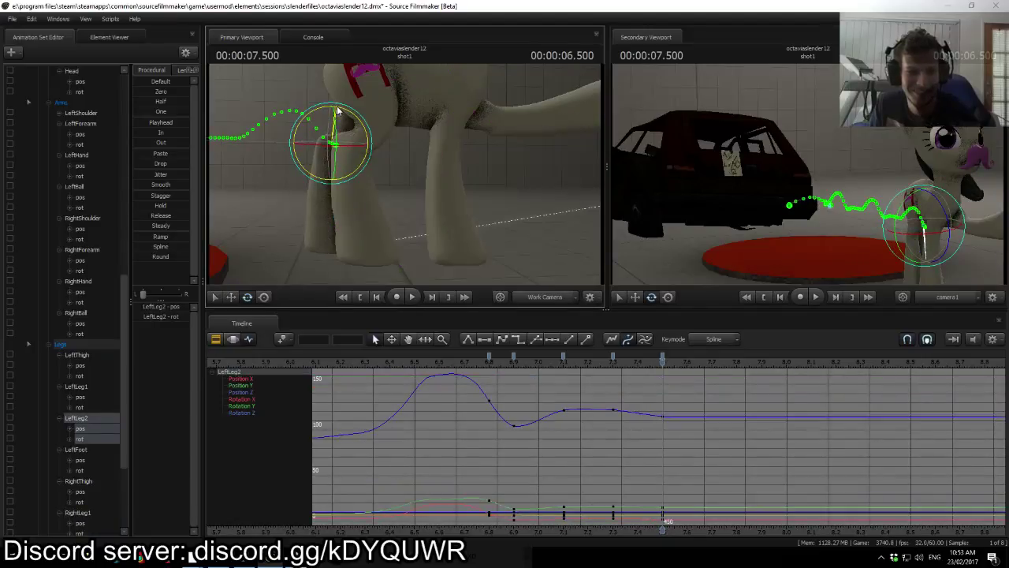
{"action": "left_click", "coordinate": [337, 111]}
{"action": "left_click", "coordinate": [360, 102]}
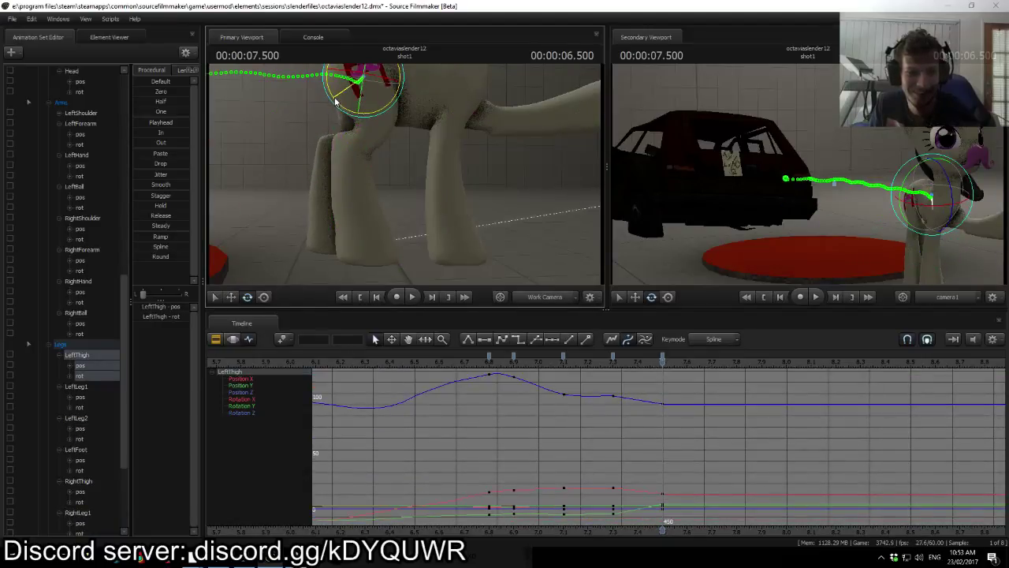
{"action": "key", "text": "Up"}
{"action": "key", "text": "Down"}
{"action": "key", "text": "Up"}
{"action": "key", "text": "Down"}
{"action": "key", "text": "Up"}
{"action": "key", "text": "Down"}
{"action": "key", "text": "Up"}
Step: Rotate the LeftThigh bone slightly at the 7.5 s keyframe and check the change against the 7.3 s keyframe
{"action": "left_click_drag", "start_coordinate": [335, 103], "coordinate": [342, 107]}
{"action": "key", "text": "Up"}
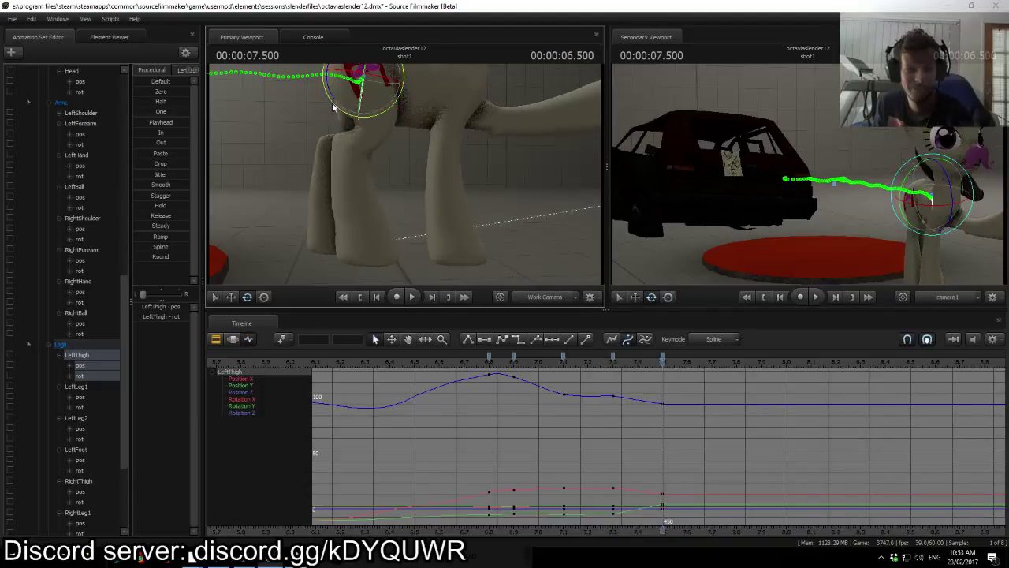
{"action": "key", "text": "Down"}
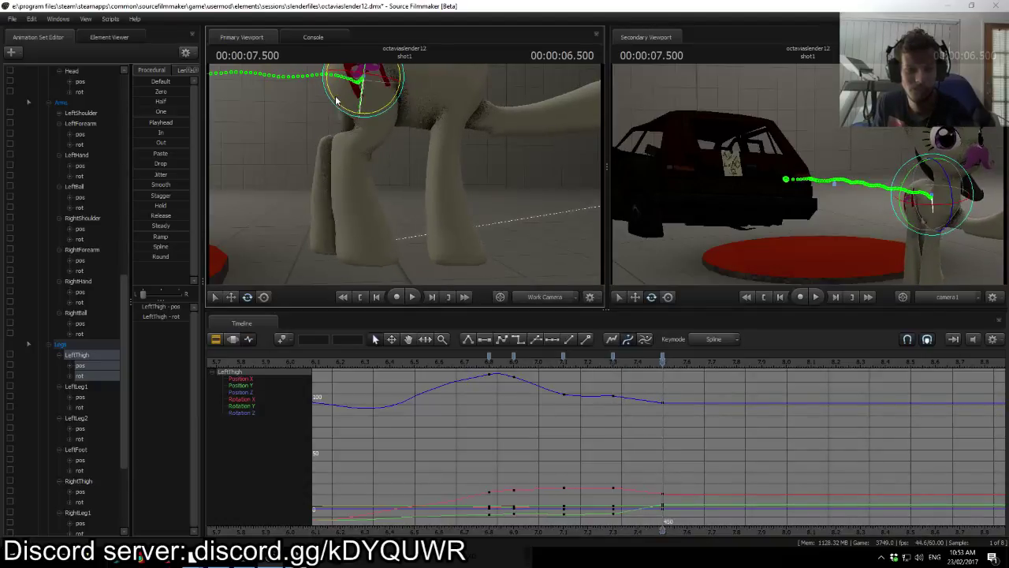
{"action": "key", "text": "Up"}
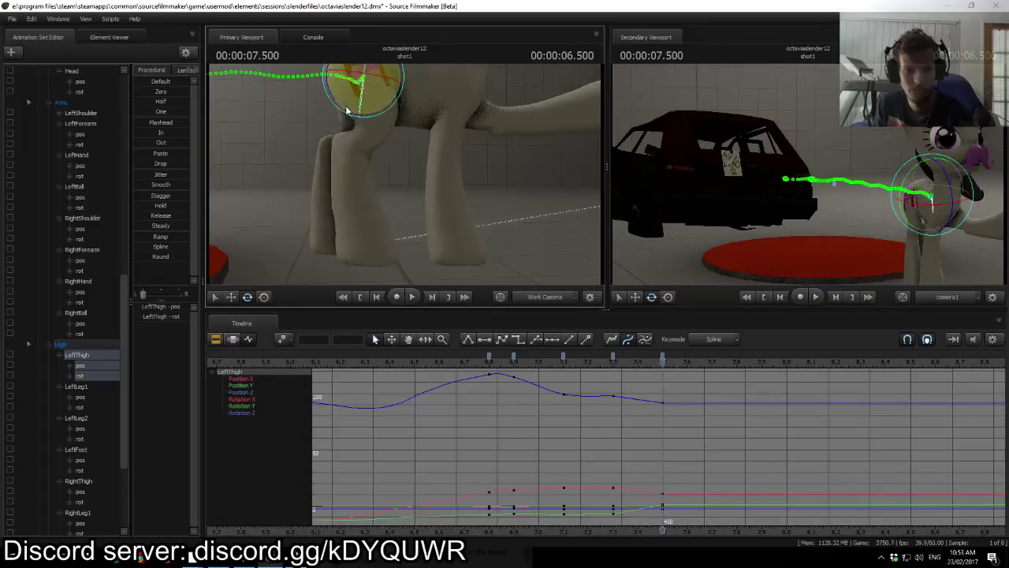
{"action": "key", "text": "Down"}
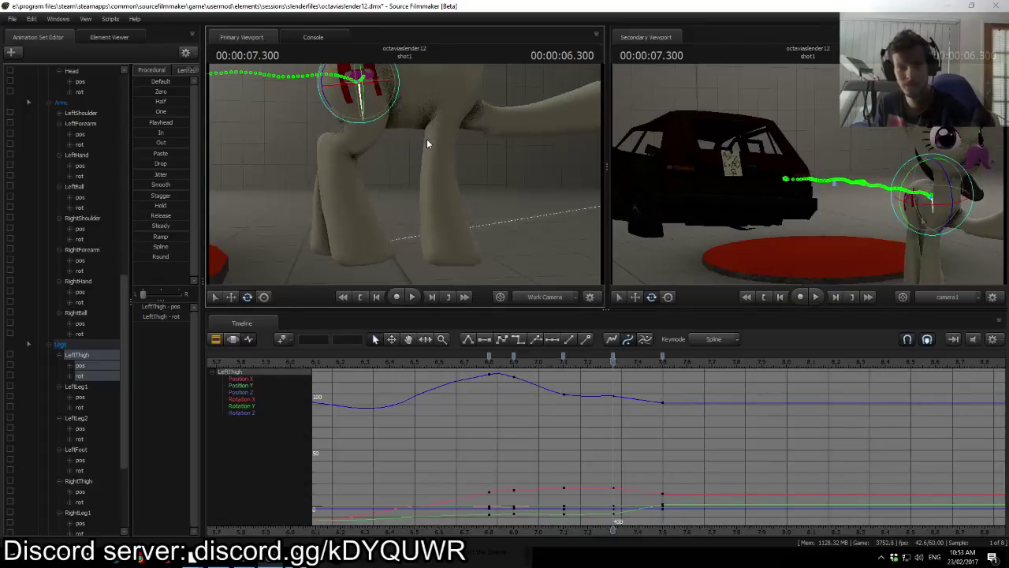
Step: Rotate the RightForearm bone at the 7.5 s keyframe and select the RightHand and RightBall bones in turn
{"action": "key", "text": "Up"}
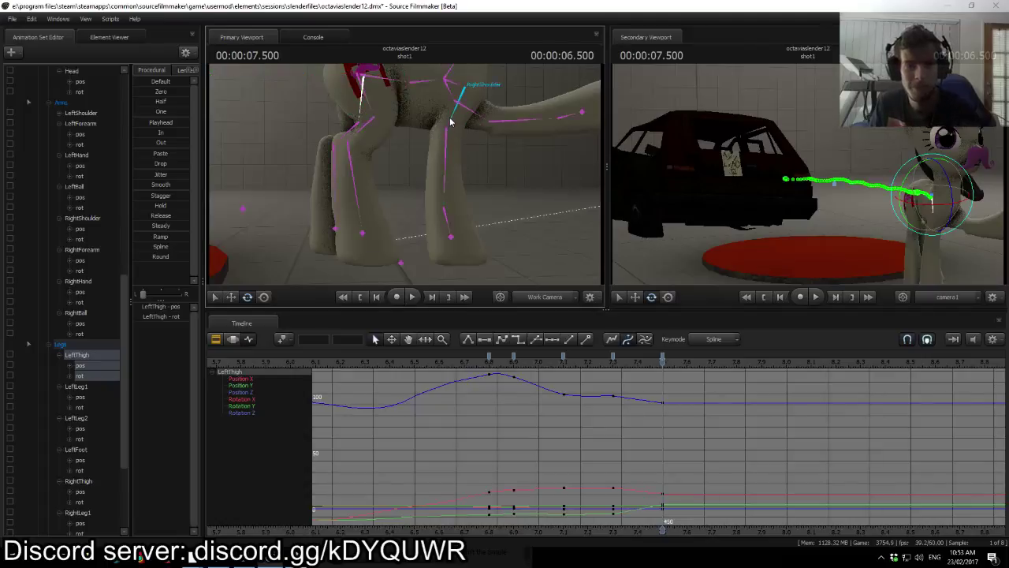
{"action": "left_click", "coordinate": [447, 142]}
{"action": "key", "text": "e"}
{"action": "left_click_drag", "start_coordinate": [447, 165], "coordinate": [435, 167]}
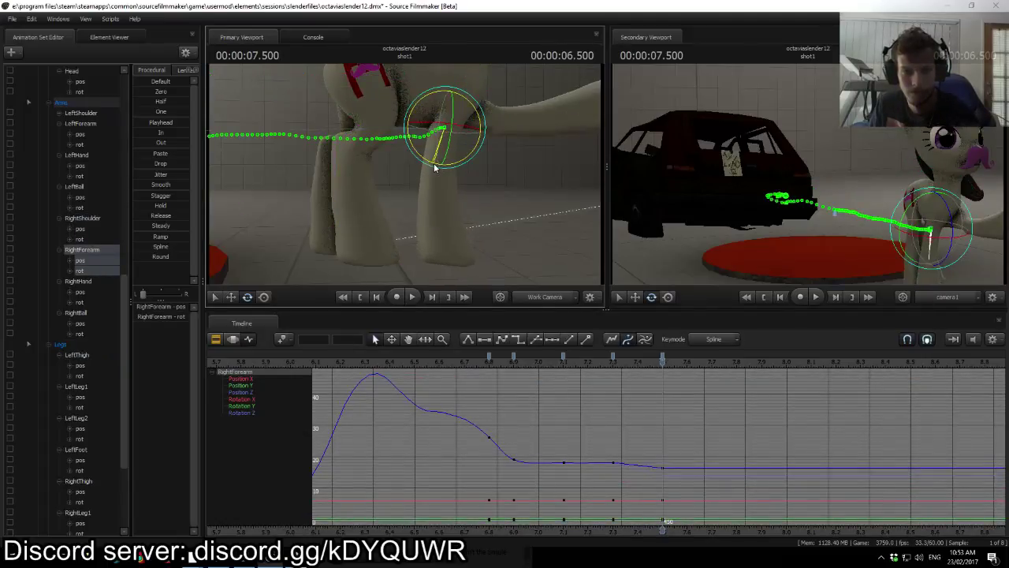
{"action": "left_click", "coordinate": [439, 217]}
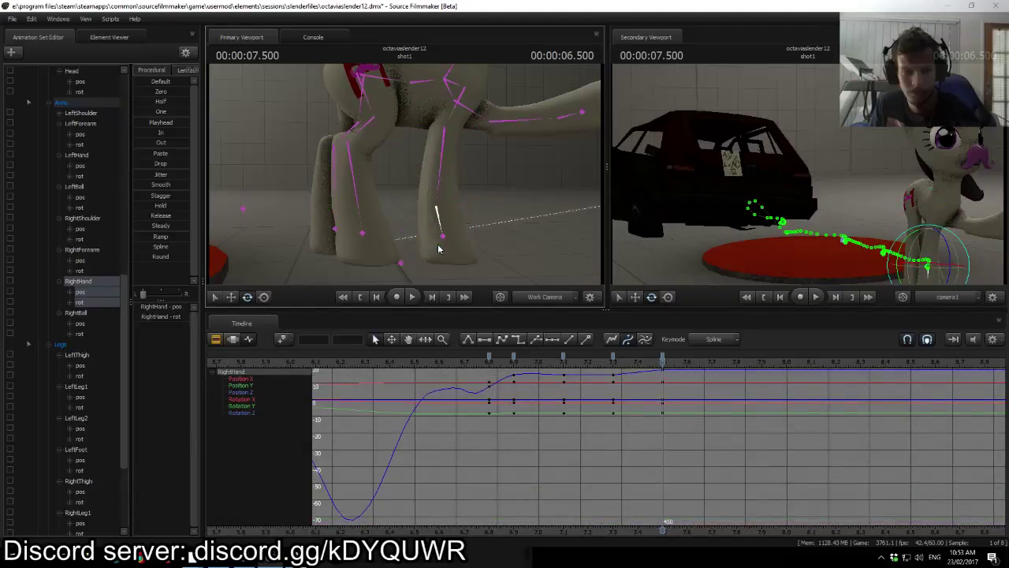
{"action": "left_click", "coordinate": [438, 249]}
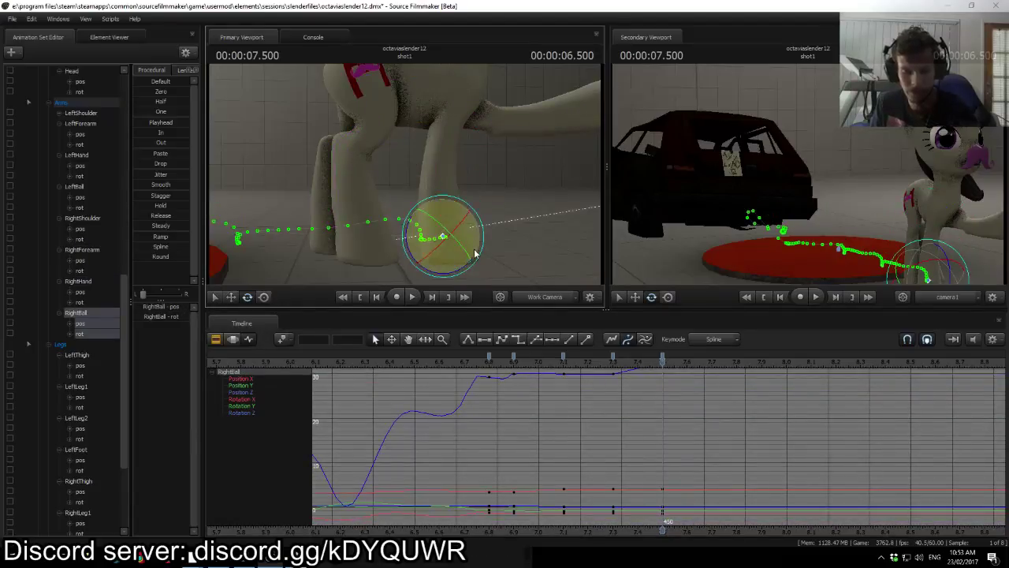
Step: Compare the right front hoof's position between the 7.3 s and 7.5 s keyframes
{"action": "key", "text": "Down"}
{"action": "key", "text": "Down"}
{"action": "key", "text": "Down"}
{"action": "key", "text": "Up"}
{"action": "key", "text": "Up"}
{"action": "key", "text": "Up"}
{"action": "key", "text": "Down"}
{"action": "key", "text": "Up"}
{"action": "key", "text": "Down"}
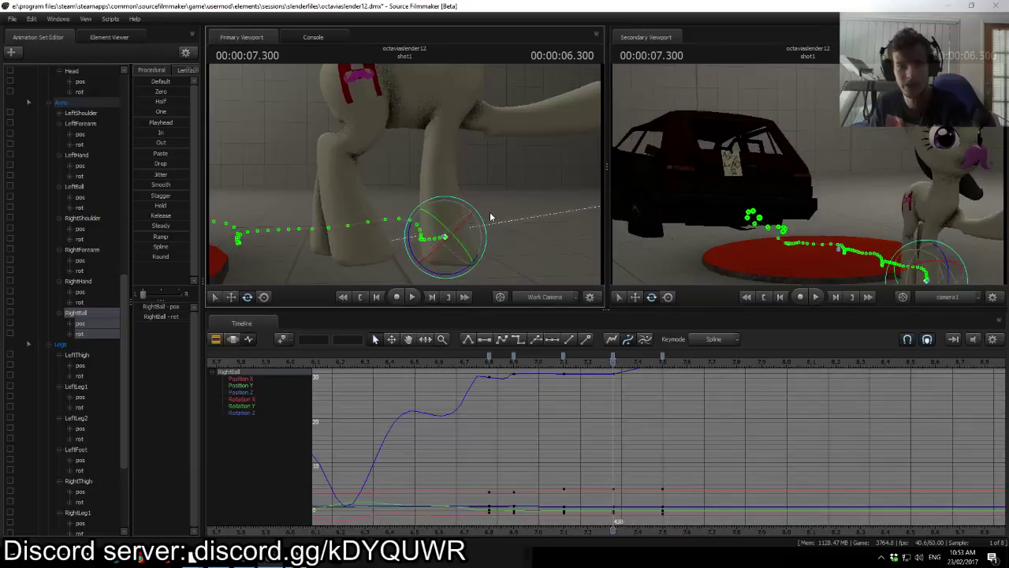
{"action": "key", "text": "Up"}
Step: Rotate the RightForearm bone further at the 7.5 s keyframe and adjust the RightShoulder bone to reposition the right foreleg
{"action": "left_click", "coordinate": [443, 156], "text": "ctrl"}
{"action": "left_click_drag", "start_coordinate": [429, 161], "coordinate": [426, 160]}
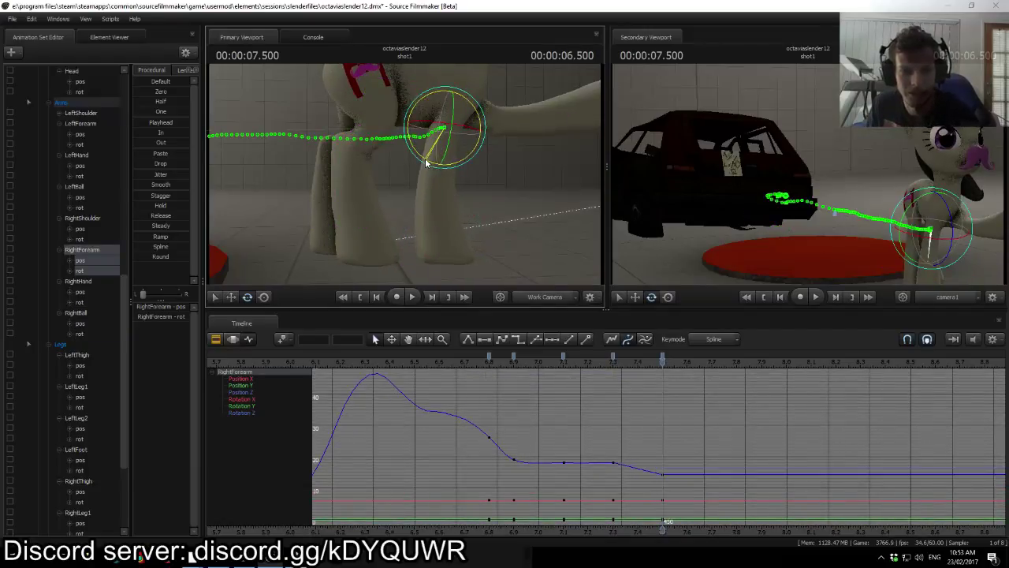
{"action": "left_click", "coordinate": [441, 127]}
{"action": "left_click_drag", "start_coordinate": [451, 123], "coordinate": [458, 122]}
{"action": "left_click_drag", "start_coordinate": [459, 126], "coordinate": [449, 123]}
Step: Examine the right foreleg's settling motion by alternating keyframes and stepping frame by frame around 7.5 s
{"action": "key", "text": "Up"}
{"action": "key", "text": "Down"}
{"action": "key", "text": "Up"}
{"action": "key", "text": "Down"}
{"action": "key", "text": "Up"}
{"action": "key", "text": "Right"}
{"action": "key", "text": "Right"}
{"action": "key", "text": "Right"}
{"action": "key", "text": "Right"}
{"action": "key", "text": "Right"}
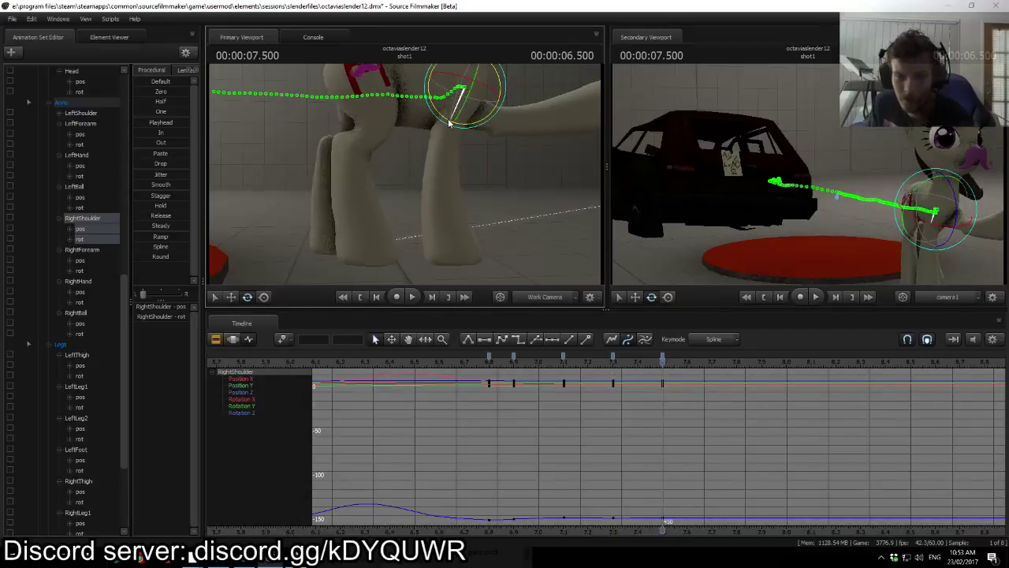
{"action": "key", "text": "Left"}
{"action": "key", "text": "Left"}
{"action": "key", "text": "Left"}
{"action": "key", "text": "Left"}
{"action": "key", "text": "Left"}
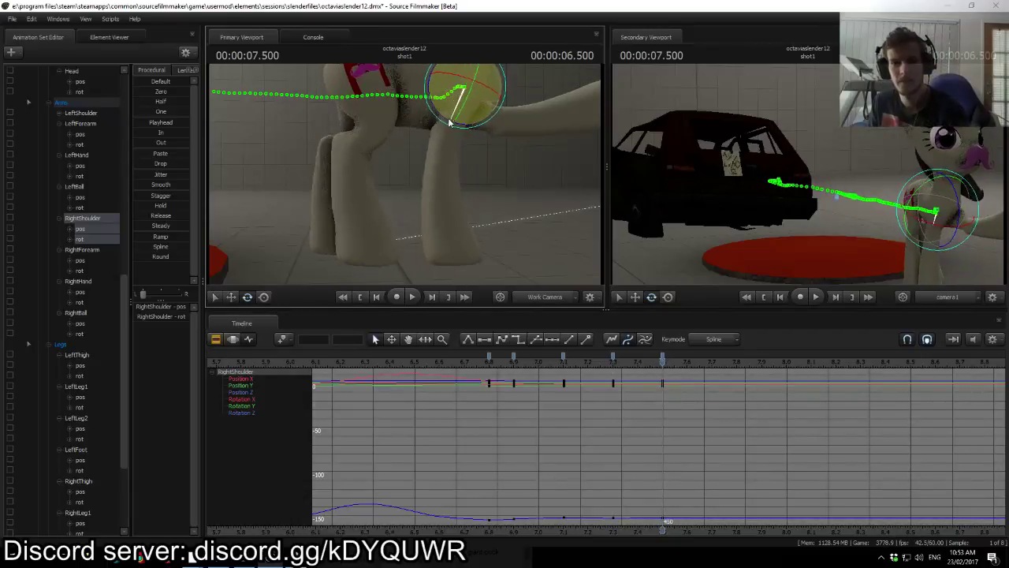
{"action": "key", "text": "Right"}
{"action": "key", "text": "Right"}
{"action": "key", "text": "Right"}
{"action": "key", "text": "Right"}
{"action": "key", "text": "Right"}
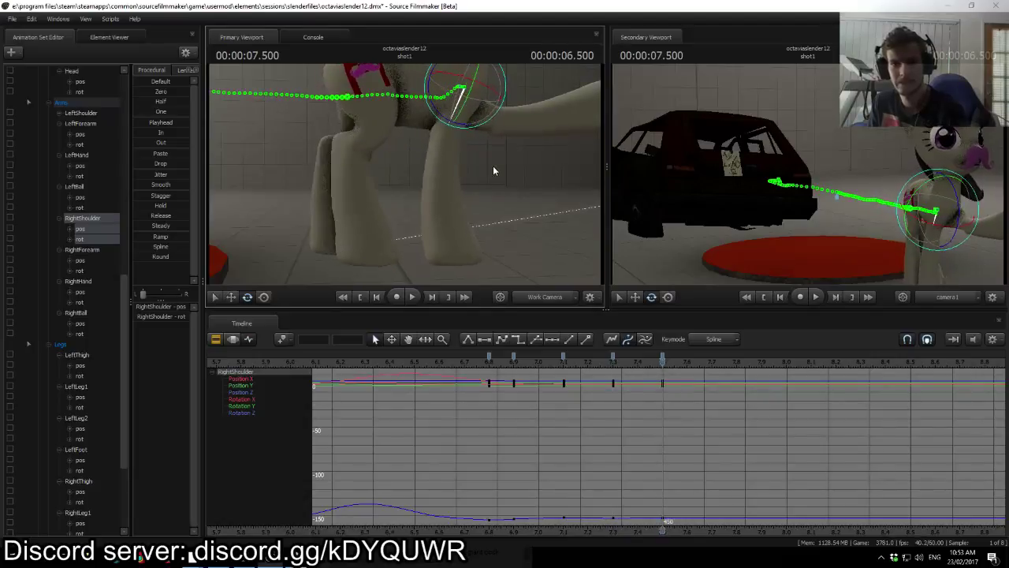
Step: Select camera1, switch the timeline to the Motion Editor and play the shot from an earlier point
{"action": "scroll", "coordinate": [86, 118], "scroll_direction": "up", "scroll_amount": 10}
{"action": "scroll", "coordinate": [86, 118], "scroll_direction": "up", "scroll_amount": 1}
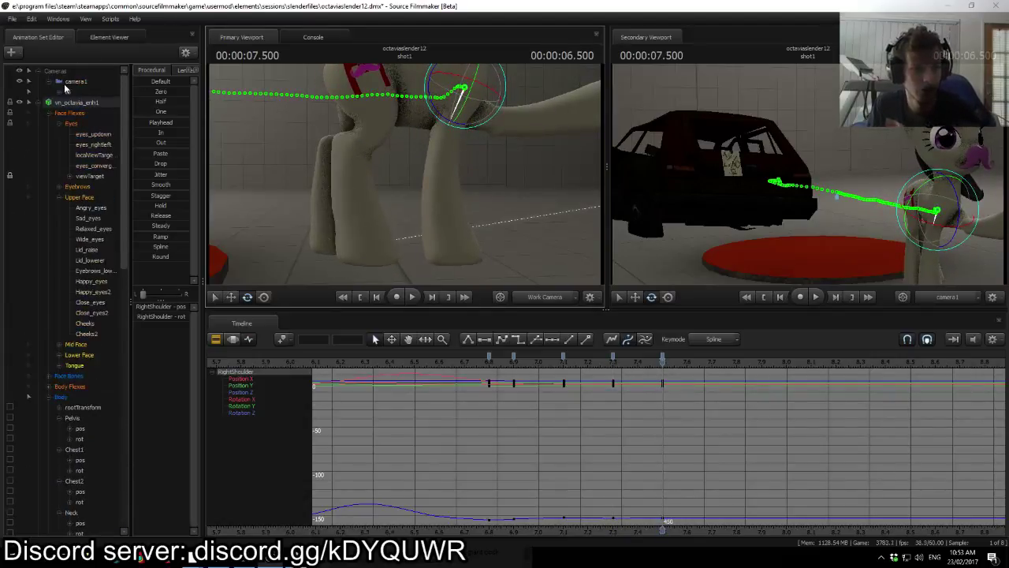
{"action": "left_click", "coordinate": [71, 82]}
{"action": "left_click", "coordinate": [233, 339]}
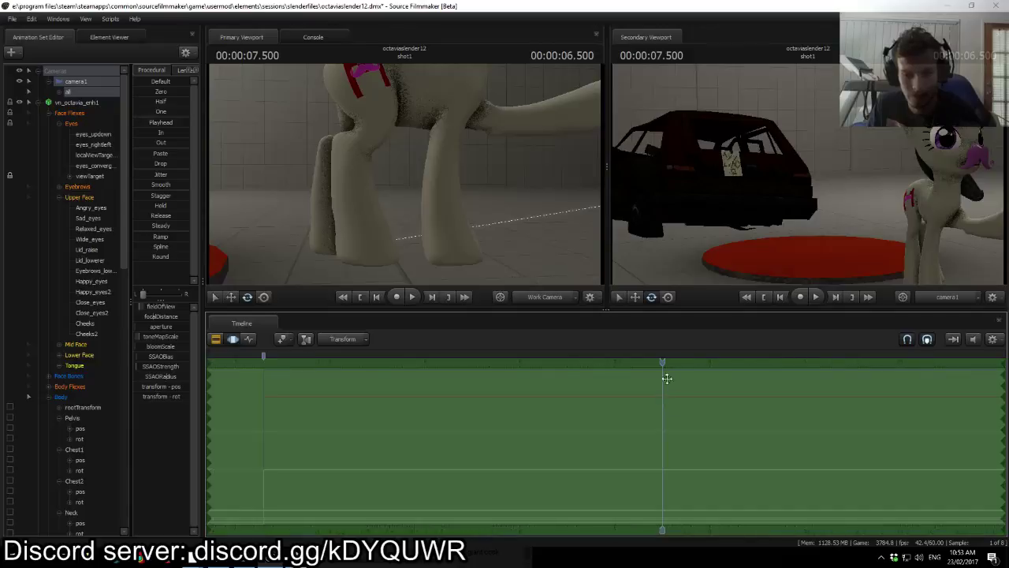
{"action": "left_click_drag", "start_coordinate": [664, 362], "coordinate": [434, 369]}
{"action": "key", "text": "space"}
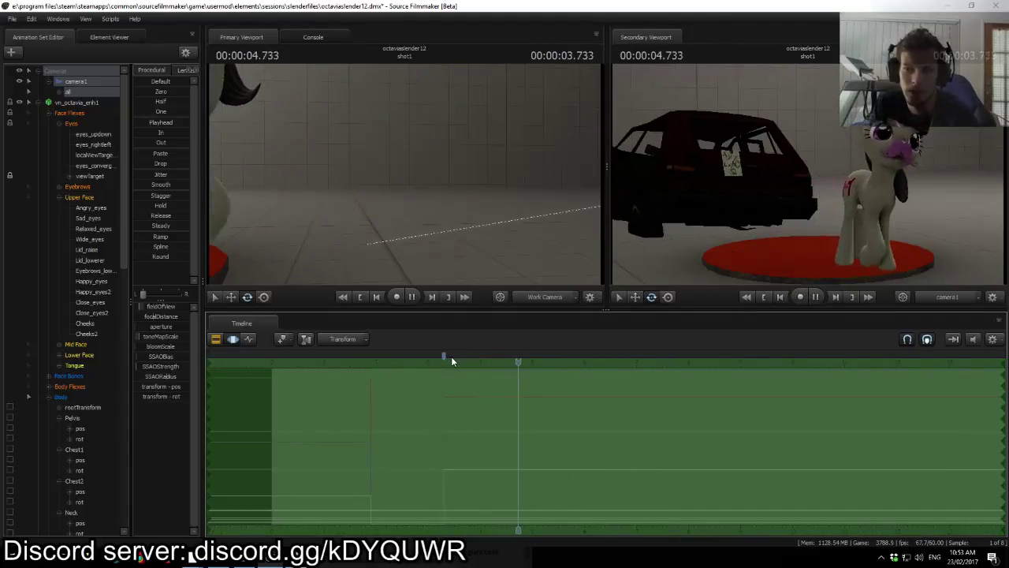
Step: Start the time selection at 5.616 s and reframe camera1 on the pony with the playhead at 8.566 s
{"action": "left_click_drag", "start_coordinate": [623, 365], "coordinate": [563, 409]}
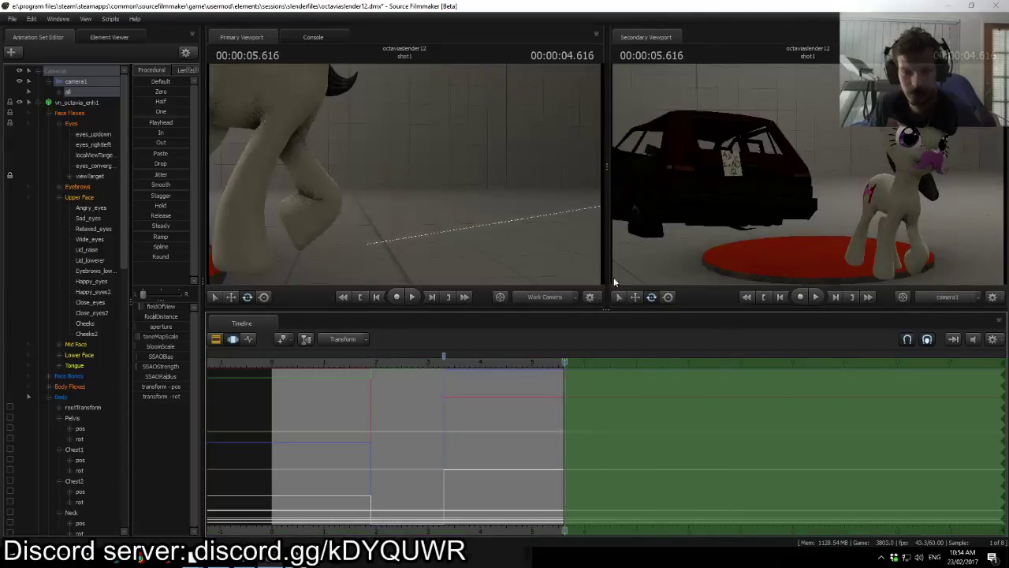
{"action": "left_click_drag", "start_coordinate": [776, 156], "coordinate": [776, 156]}
{"action": "left_click_drag", "start_coordinate": [564, 362], "coordinate": [718, 357]}
{"action": "mouse_move", "coordinate": [821, 231]}
{"action": "left_mouse_down"}
{"action": "mouse_move", "coordinate": [808, 228]}
{"action": "mouse_move", "coordinate": [828, 227]}
{"action": "left_mouse_up"}
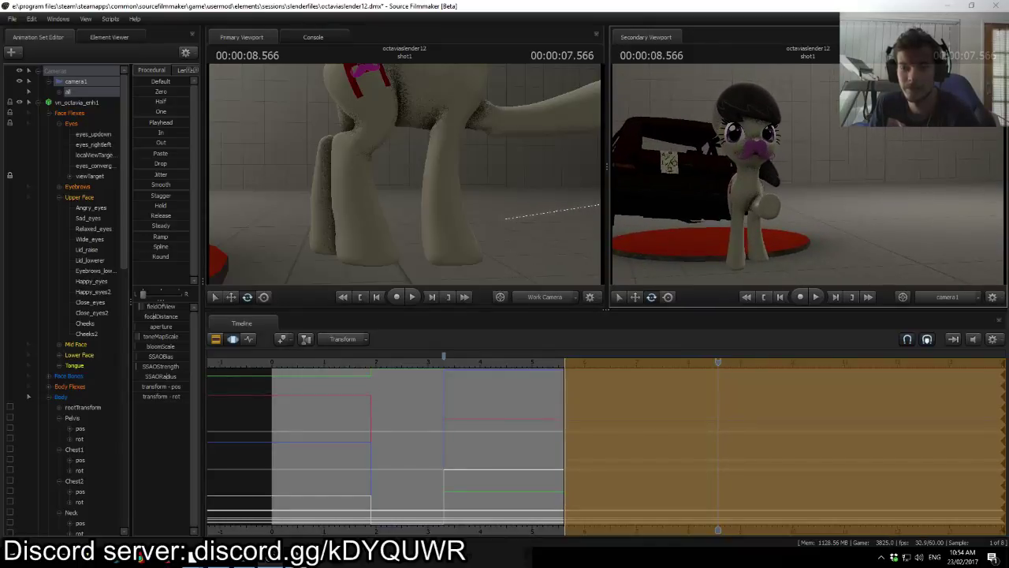
Step: Replay the shot from an earlier point through the pony's final pose to check camera1's new framing
{"action": "left_click_drag", "start_coordinate": [716, 362], "coordinate": [354, 402]}
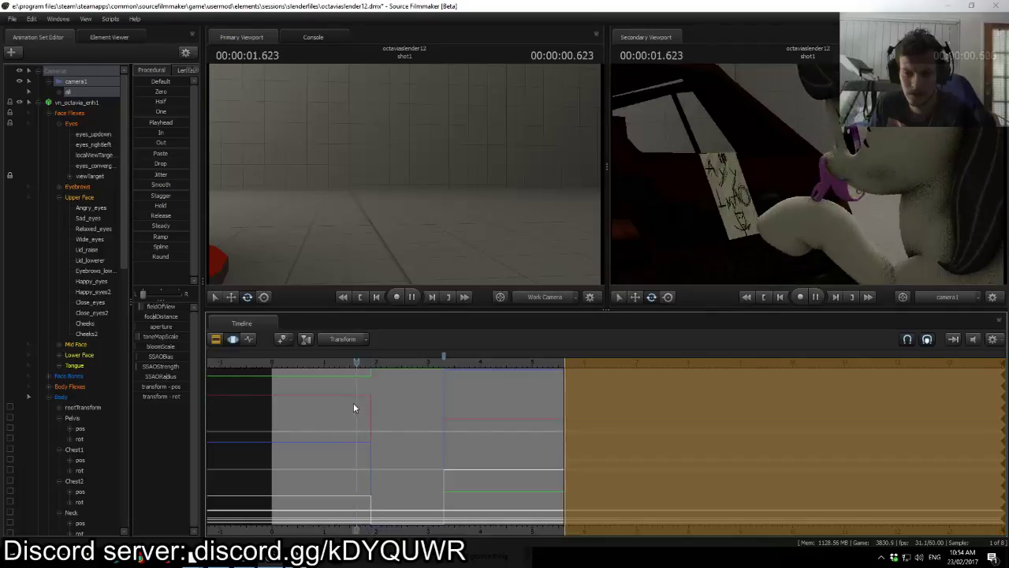
{"action": "key", "text": "space"}
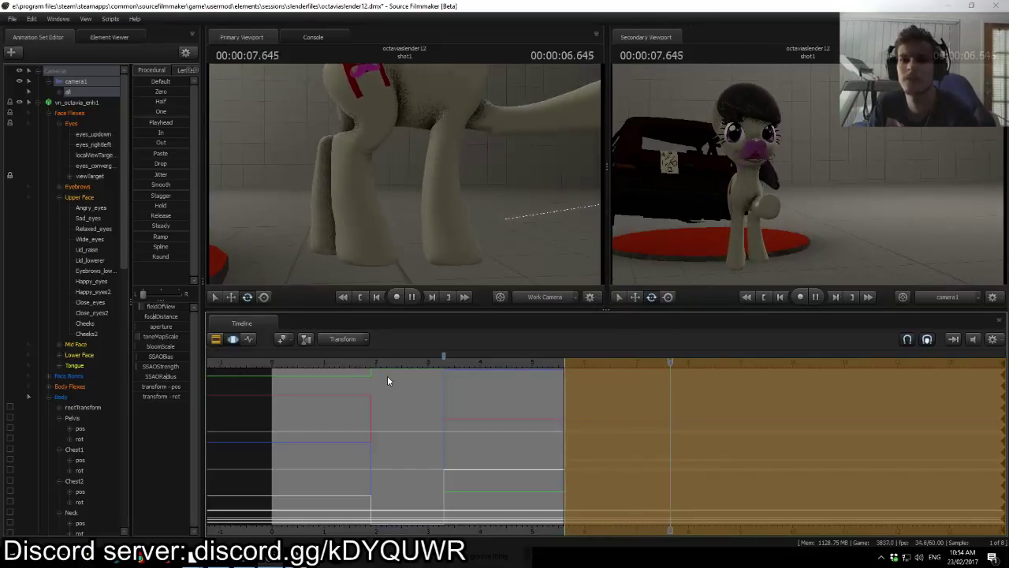
{"action": "key", "text": "space"}
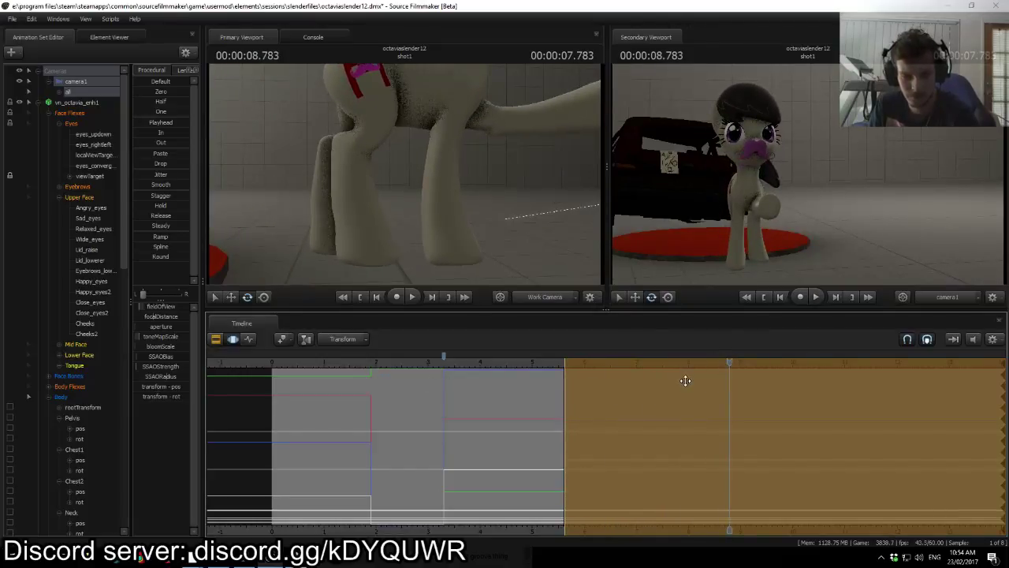
{"action": "left_click", "coordinate": [686, 381]}
Step: Switch to the YouTube live chat window, open Discord and read the bot_spam and public channels
{"action": "mouse_move", "coordinate": [296, 559]}
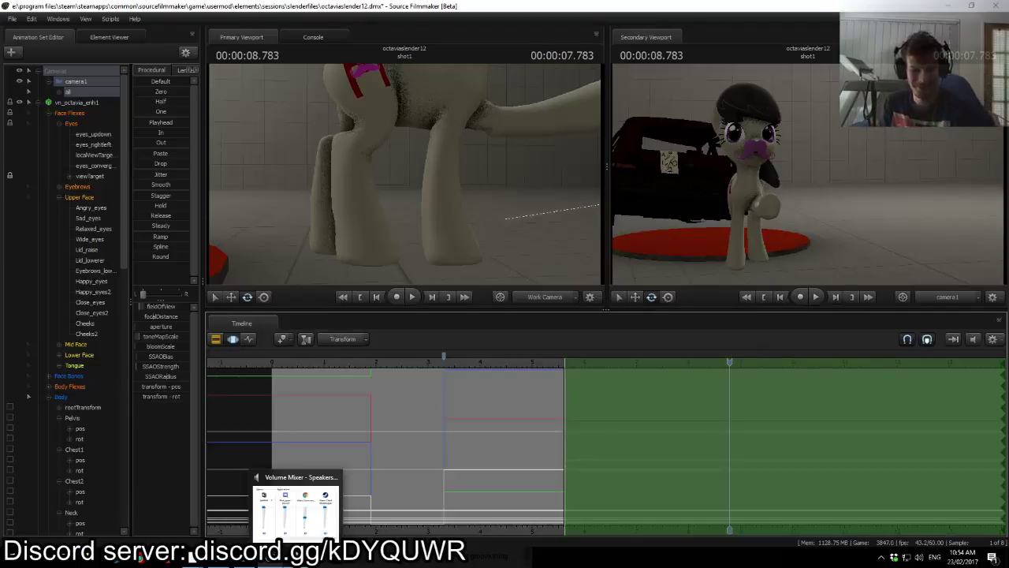
{"action": "mouse_move", "coordinate": [194, 559]}
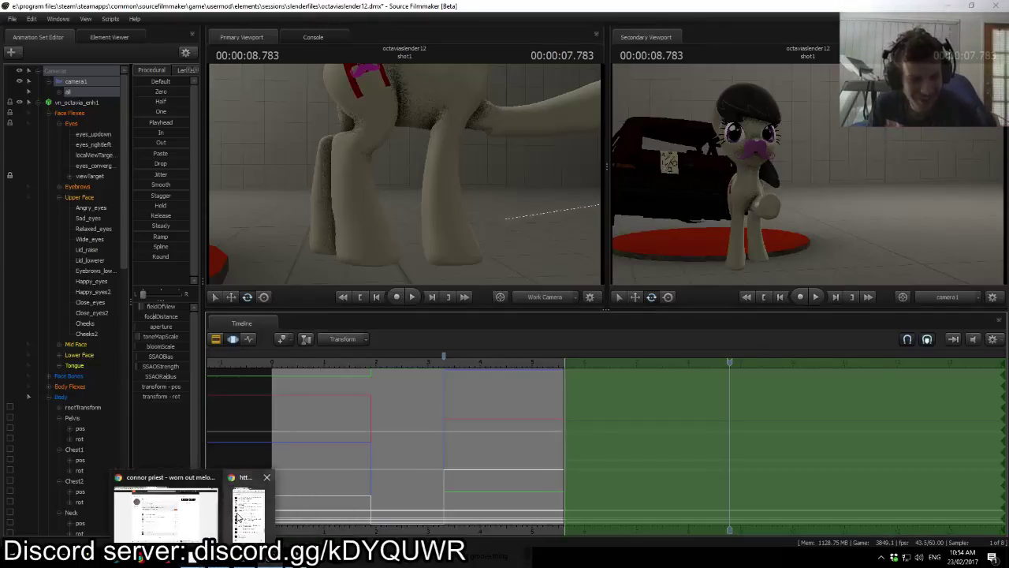
{"action": "left_click", "coordinate": [238, 516]}
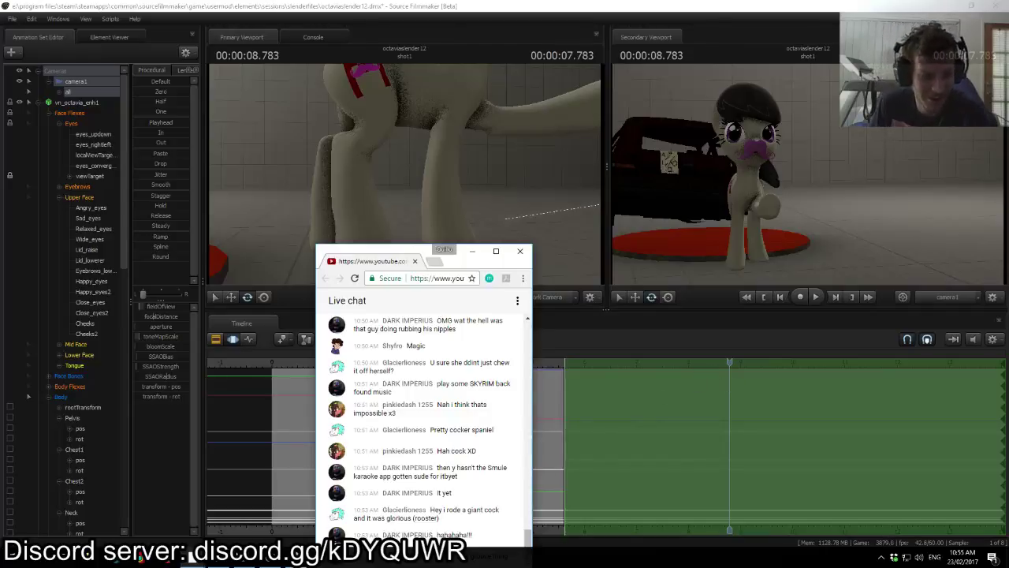
{"action": "left_click", "coordinate": [244, 559]}
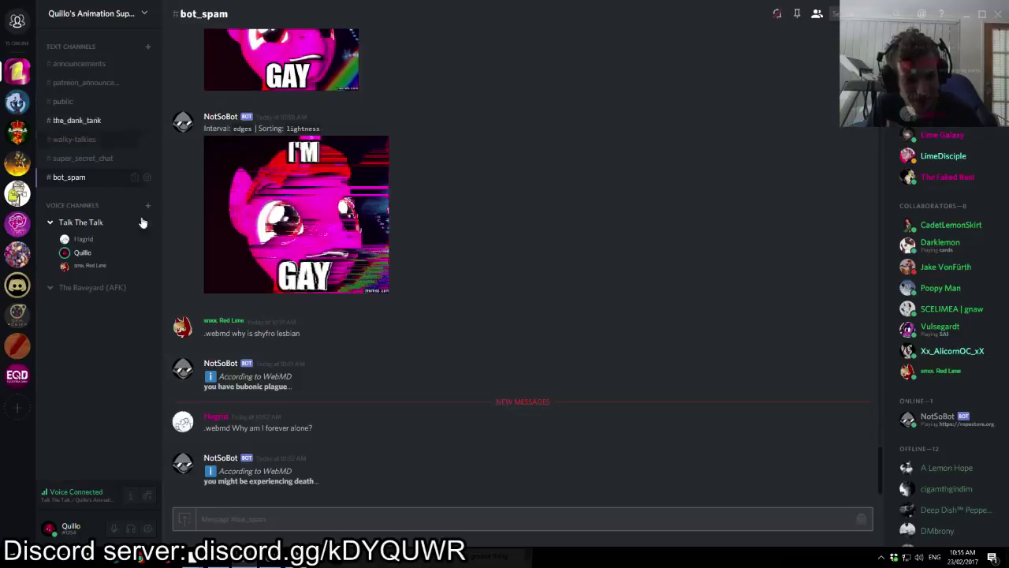
{"action": "left_click_drag", "start_coordinate": [205, 480], "coordinate": [320, 481]}
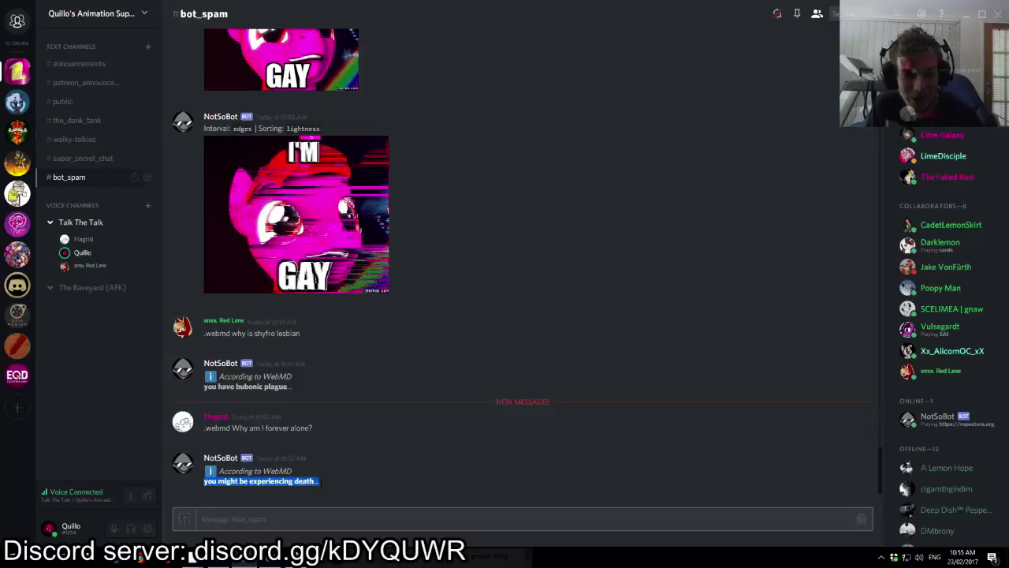
{"action": "left_click", "coordinate": [345, 478]}
{"action": "left_click", "coordinate": [86, 106]}
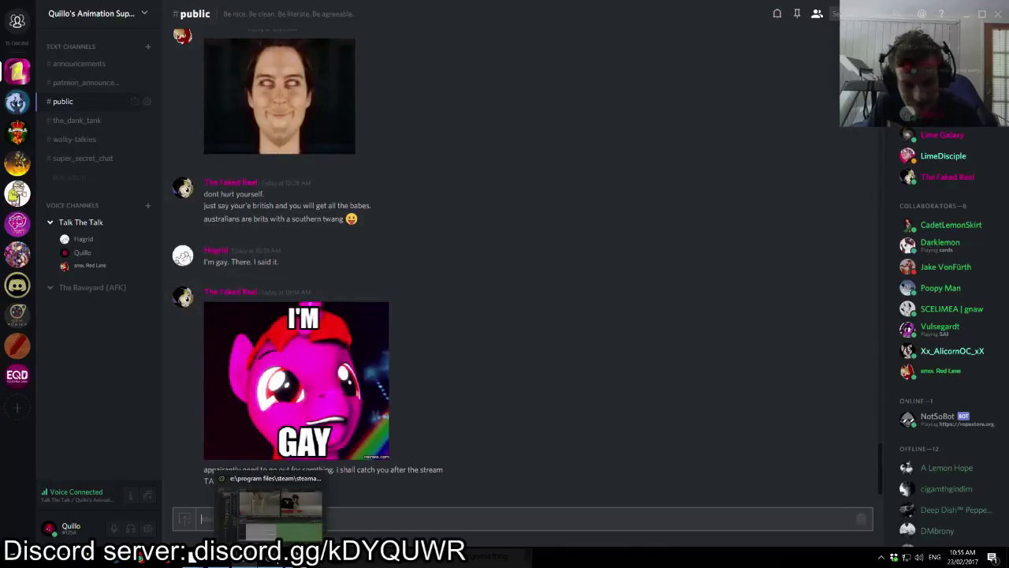
Step: Return to Source Filmmaker and play the shot up to 8.75 s, with a brief check of Discord's public channel
{"action": "left_click", "coordinate": [272, 559]}
{"action": "key", "text": "space"}
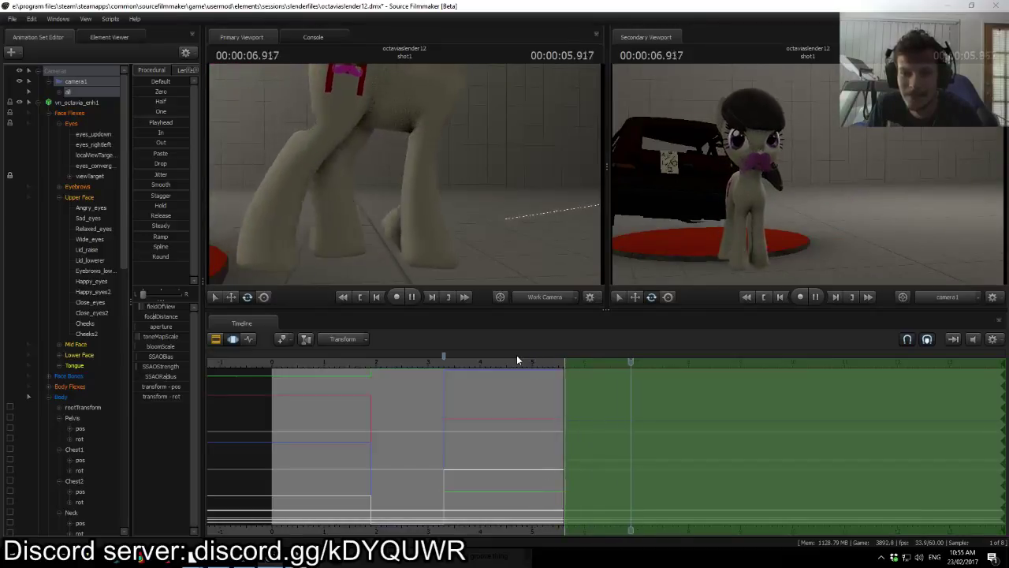
{"action": "key", "text": "space"}
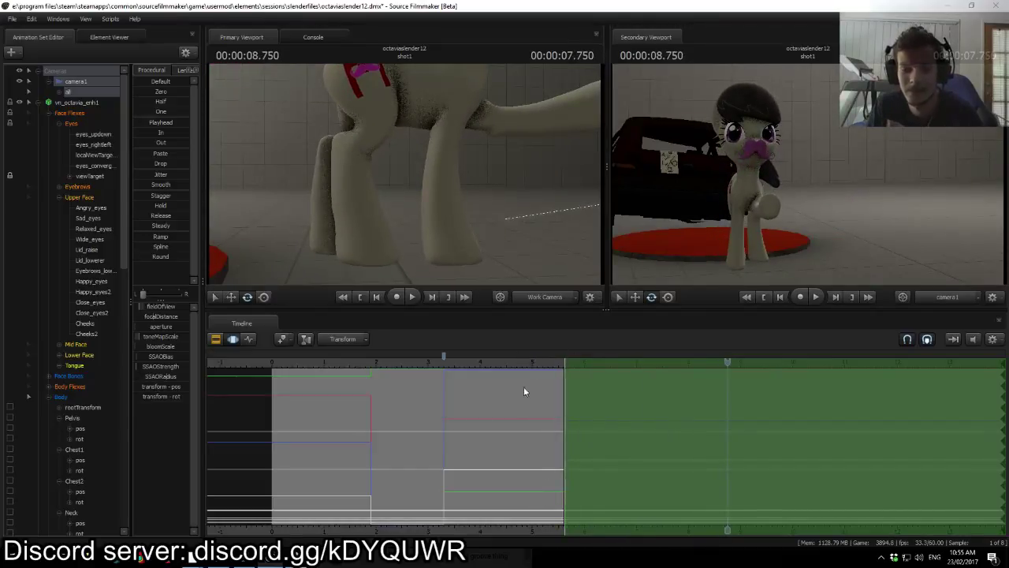
{"action": "left_click", "coordinate": [246, 560]}
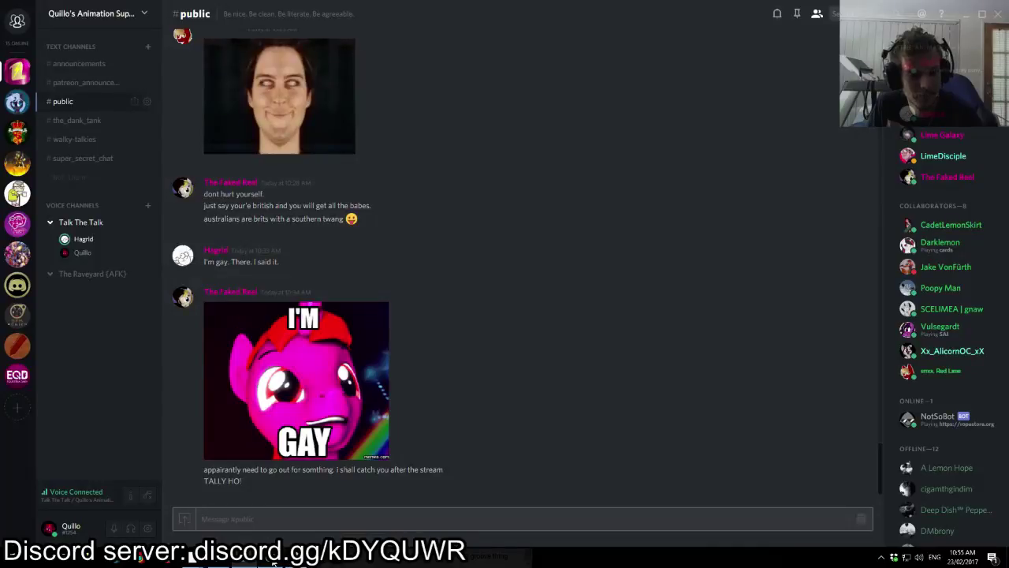
{"action": "left_click", "coordinate": [270, 561]}
Step: Replay the shot from the car scene to the final pose, checking Discord once, and restart playback near the beginning
{"action": "left_click", "coordinate": [330, 365]}
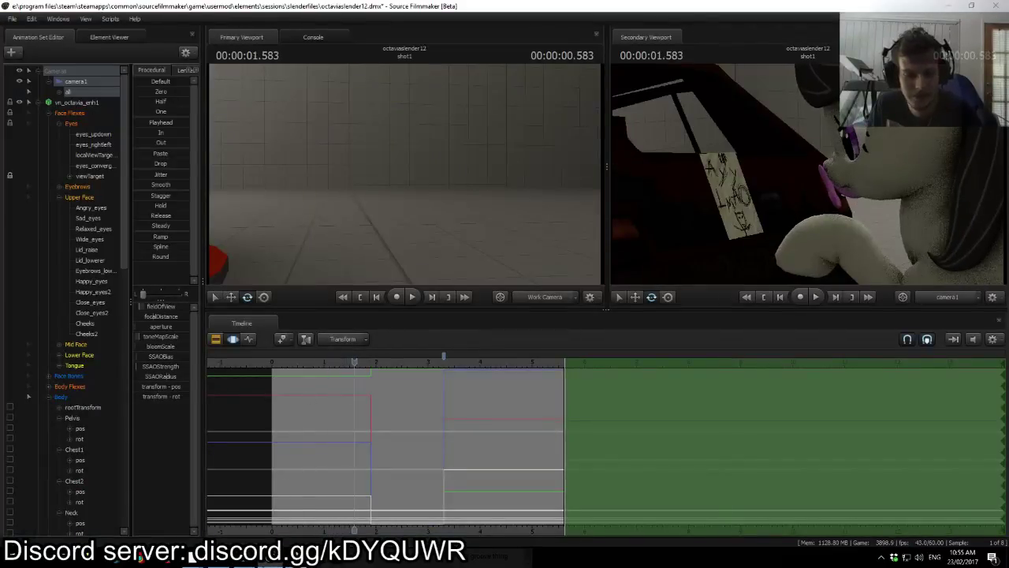
{"action": "left_click", "coordinate": [244, 561]}
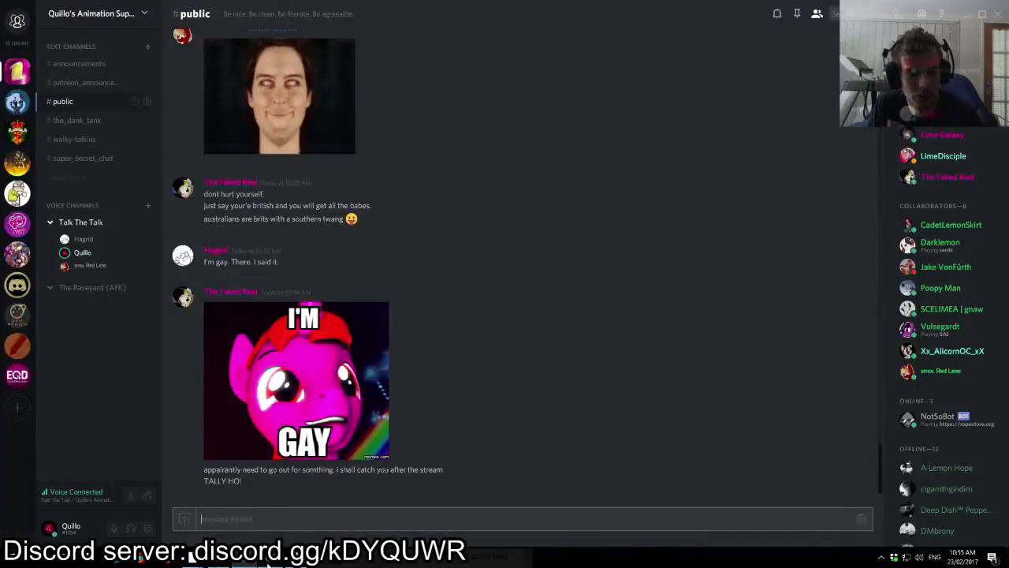
{"action": "left_click", "coordinate": [245, 562]}
{"action": "key", "text": "space"}
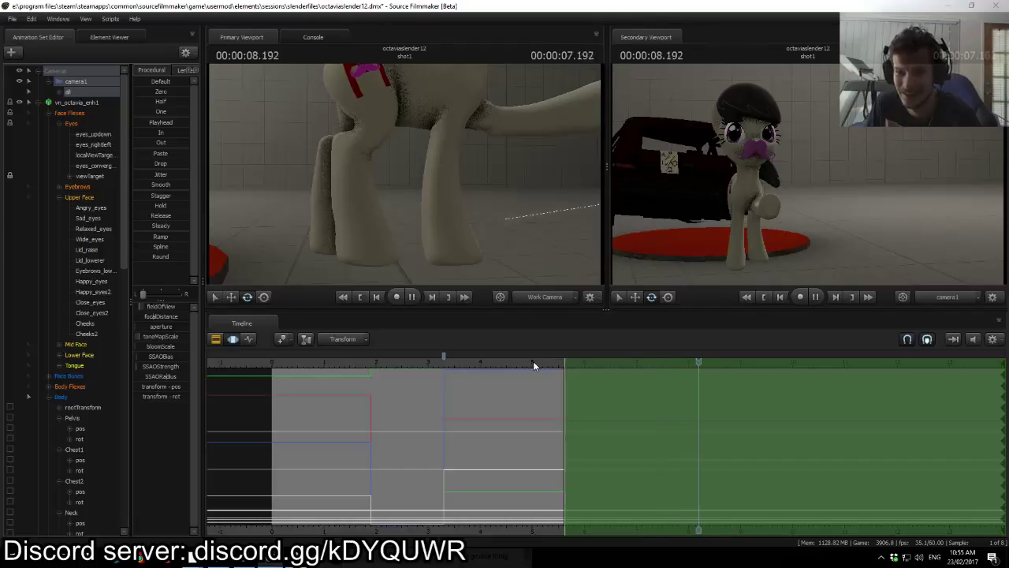
{"action": "key", "text": "space"}
{"action": "left_click_drag", "start_coordinate": [724, 361], "coordinate": [260, 385]}
{"action": "key", "text": "space"}
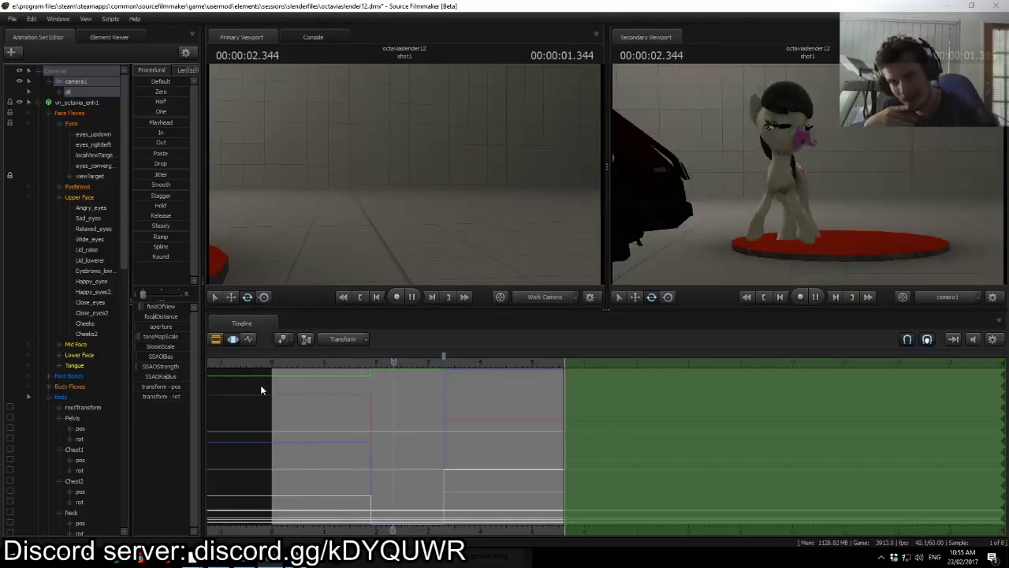
{"action": "key", "text": "space"}
Step: Move the playhead to 0.75 s and frame the work camera closely on the paper note on the car
{"action": "left_click_drag", "start_coordinate": [320, 360], "coordinate": [310, 358]}
{"action": "left_click_drag", "start_coordinate": [465, 211], "coordinate": [359, 225]}
{"action": "key", "text": "w"}
{"action": "left_click_drag", "start_coordinate": [432, 201], "coordinate": [432, 200]}
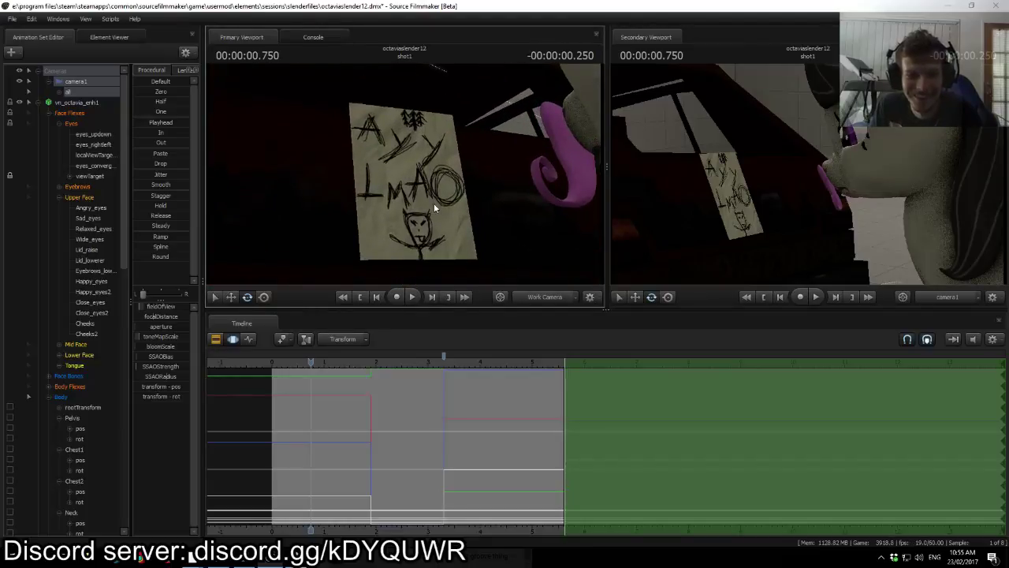
Step: Play the shot past the final pose, replay it from near the start and save the session
{"action": "key", "text": "space"}
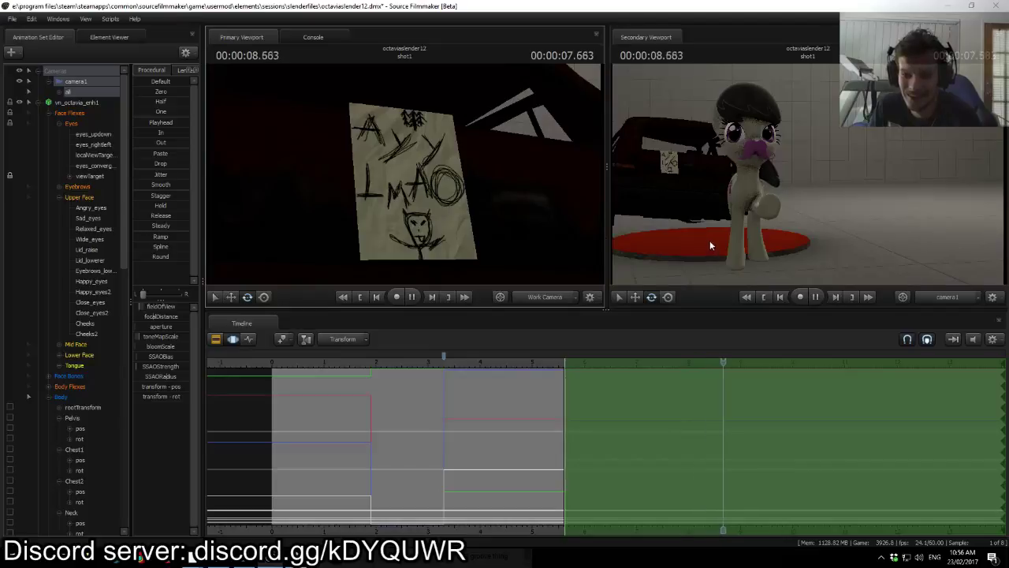
{"action": "key", "text": "space"}
{"action": "left_click_drag", "start_coordinate": [836, 364], "coordinate": [899, 368]}
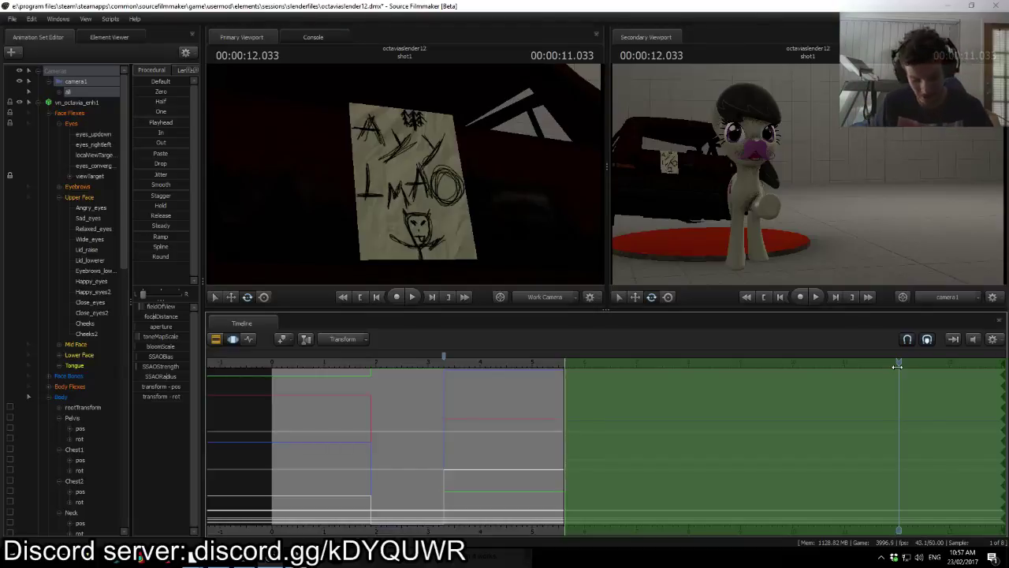
{"action": "left_click_drag", "start_coordinate": [897, 366], "coordinate": [320, 369]}
{"action": "key", "text": "space"}
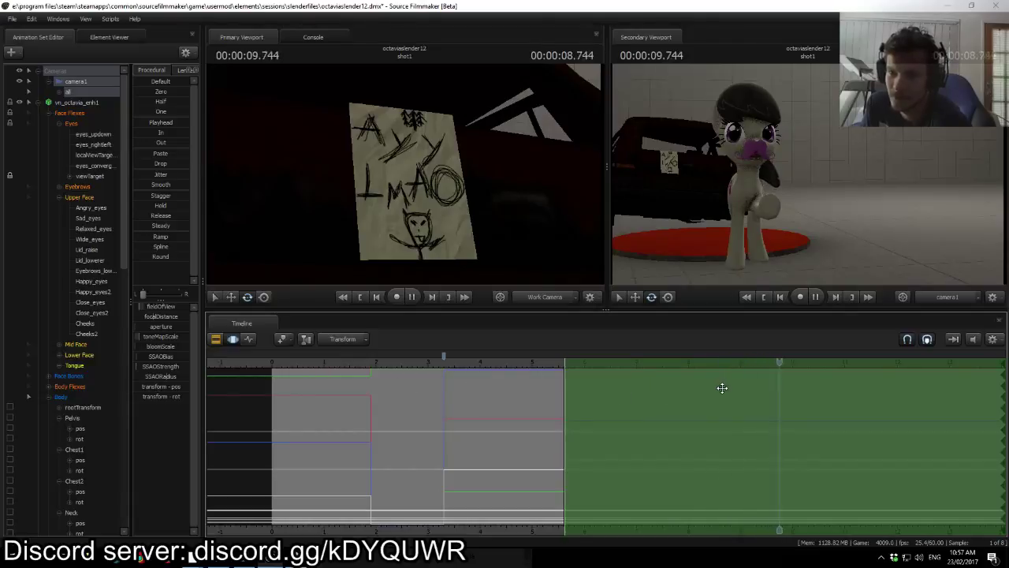
{"action": "left_click_drag", "start_coordinate": [848, 362], "coordinate": [398, 381]}
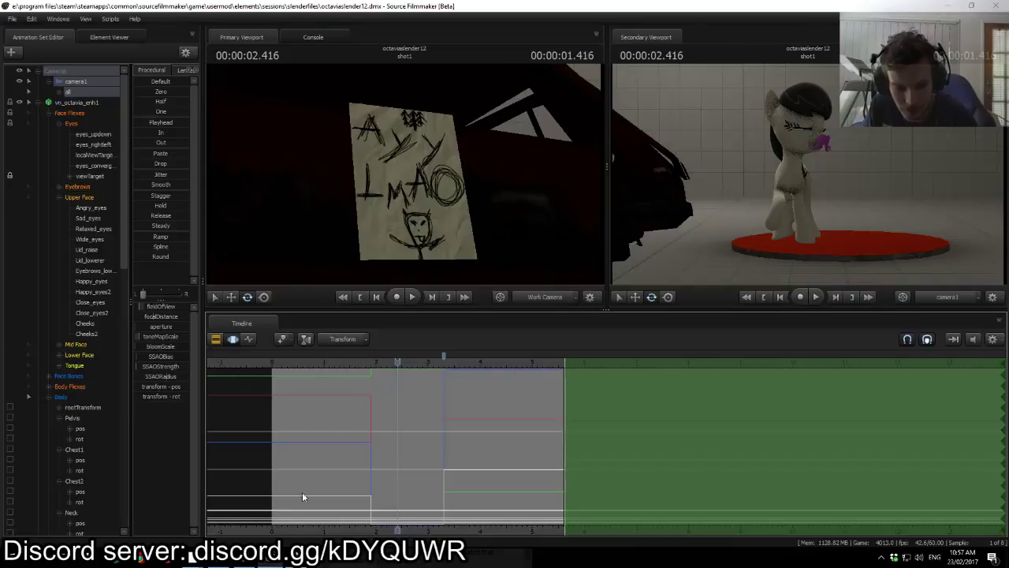
Step: Read the YouTube live chat, return to Source Filmmaker and move the playhead to 2.5 s
{"action": "mouse_move", "coordinate": [189, 556]}
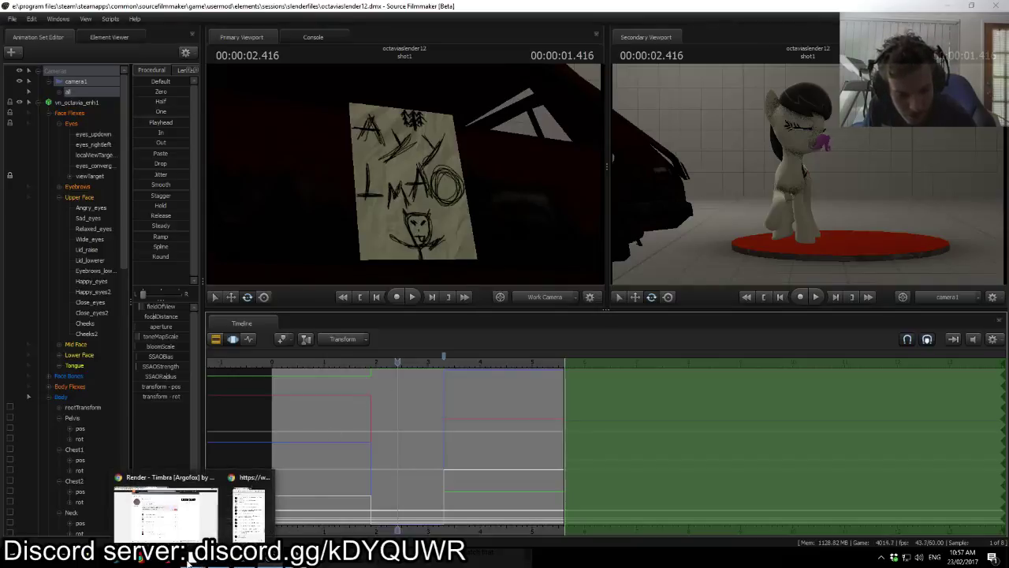
{"action": "left_click", "coordinate": [233, 530]}
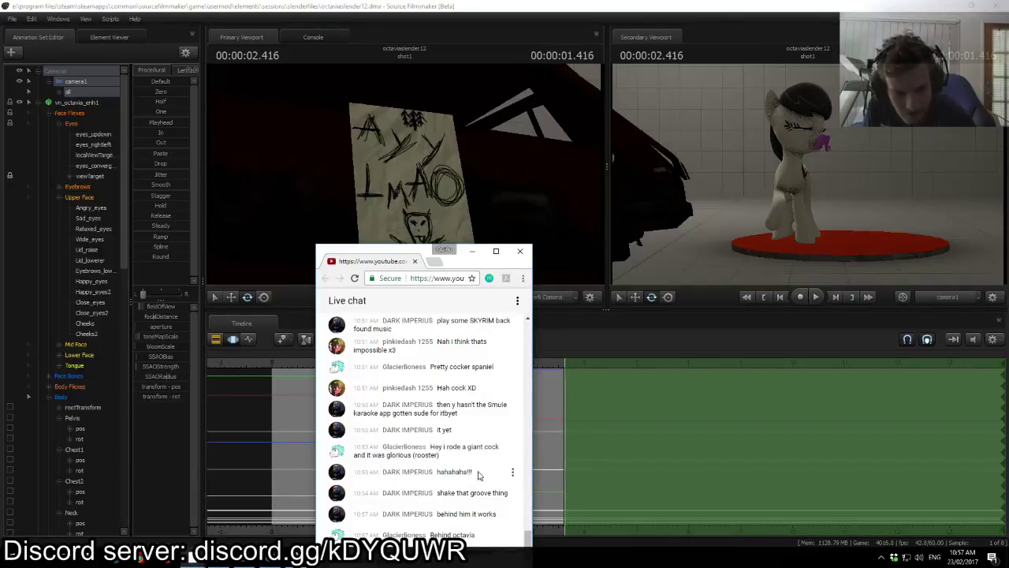
{"action": "left_click", "coordinate": [553, 429]}
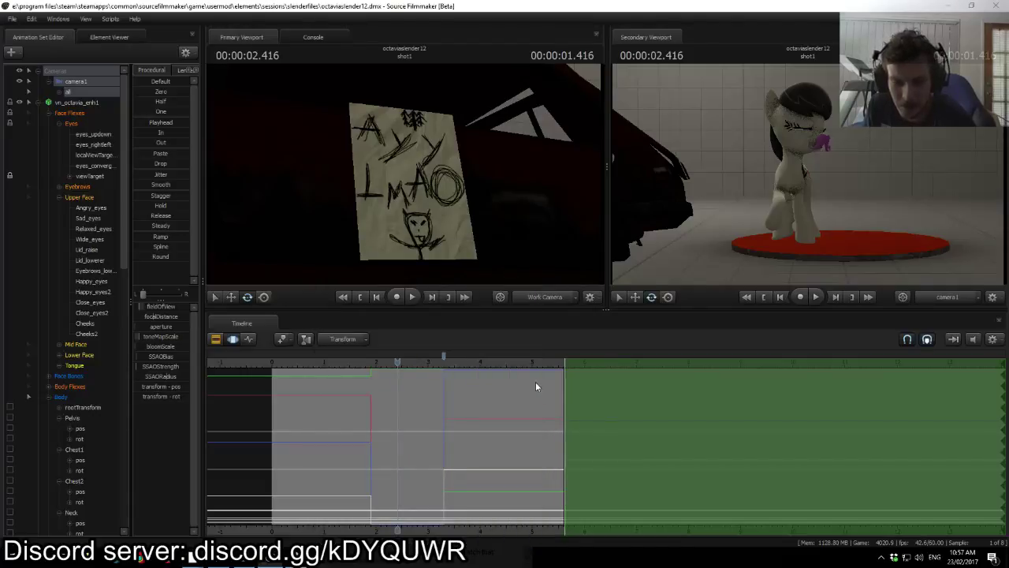
{"action": "left_click_drag", "start_coordinate": [396, 362], "coordinate": [402, 361]}
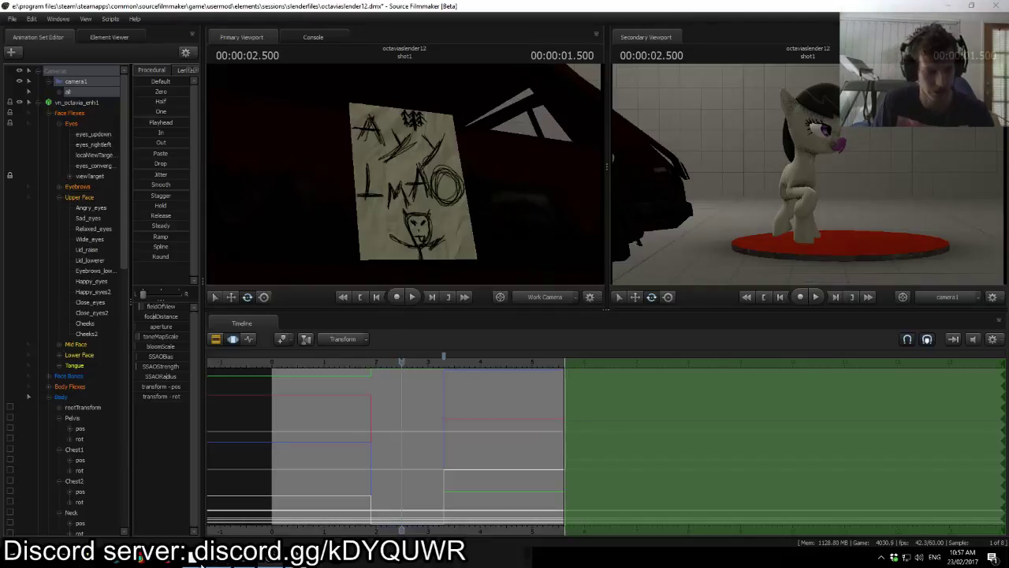
Step: Switch to SoundCloud in the browser, stop the current track, enable shuffle and play the Synktra Schitt playlist
{"action": "mouse_move", "coordinate": [207, 561]}
{"action": "left_click", "coordinate": [169, 509]}
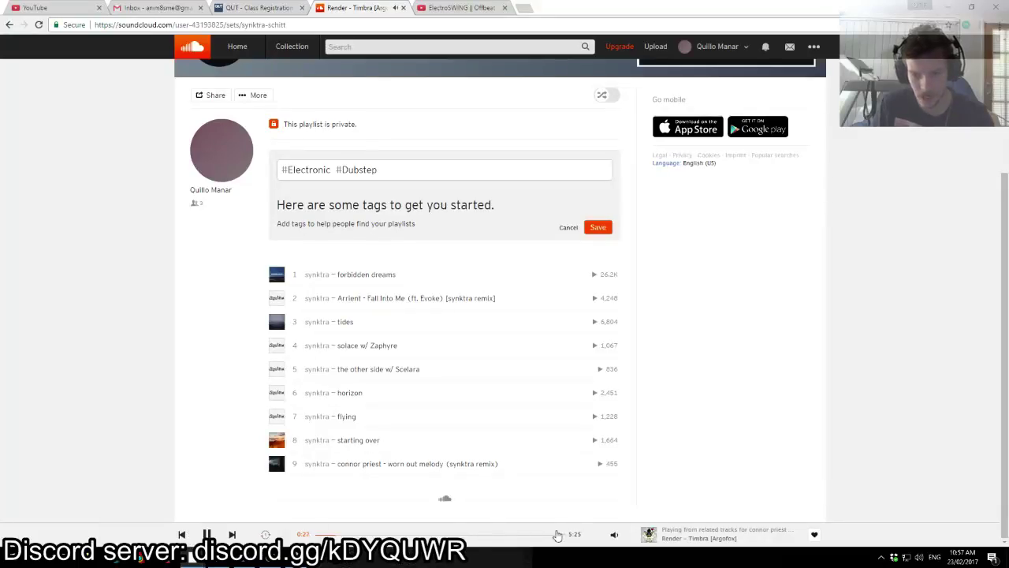
{"action": "left_click", "coordinate": [206, 534]}
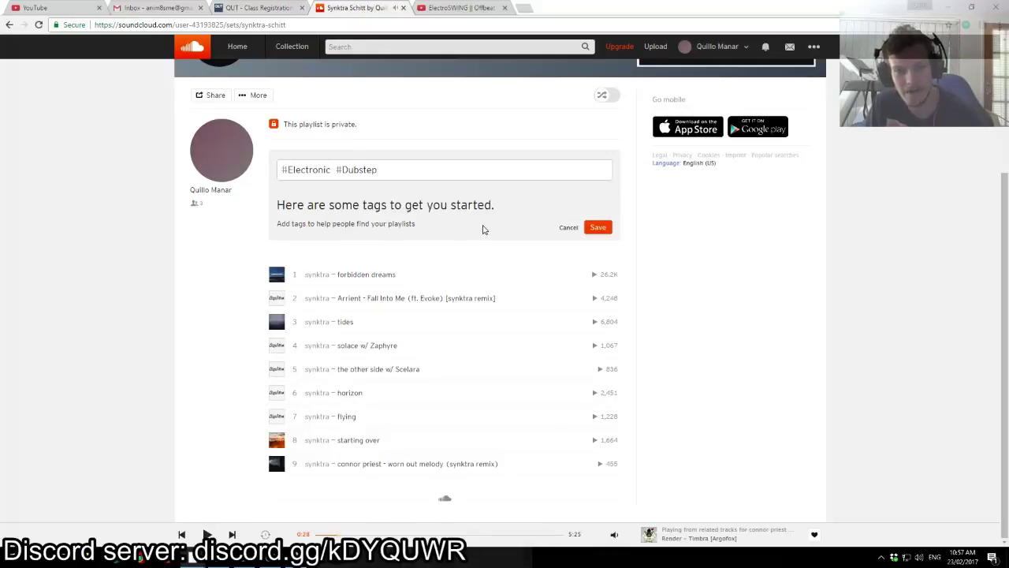
{"action": "left_click", "coordinate": [603, 95]}
{"action": "scroll", "coordinate": [545, 162], "scroll_direction": "up", "scroll_amount": 3}
{"action": "scroll", "coordinate": [526, 177], "scroll_direction": "down", "scroll_amount": 2}
{"action": "scroll", "coordinate": [387, 228], "scroll_direction": "up", "scroll_amount": 2}
{"action": "scroll", "coordinate": [281, 184], "scroll_direction": "down", "scroll_amount": 1}
{"action": "scroll", "coordinate": [281, 186], "scroll_direction": "up", "scroll_amount": 1}
{"action": "left_click", "coordinate": [211, 95]}
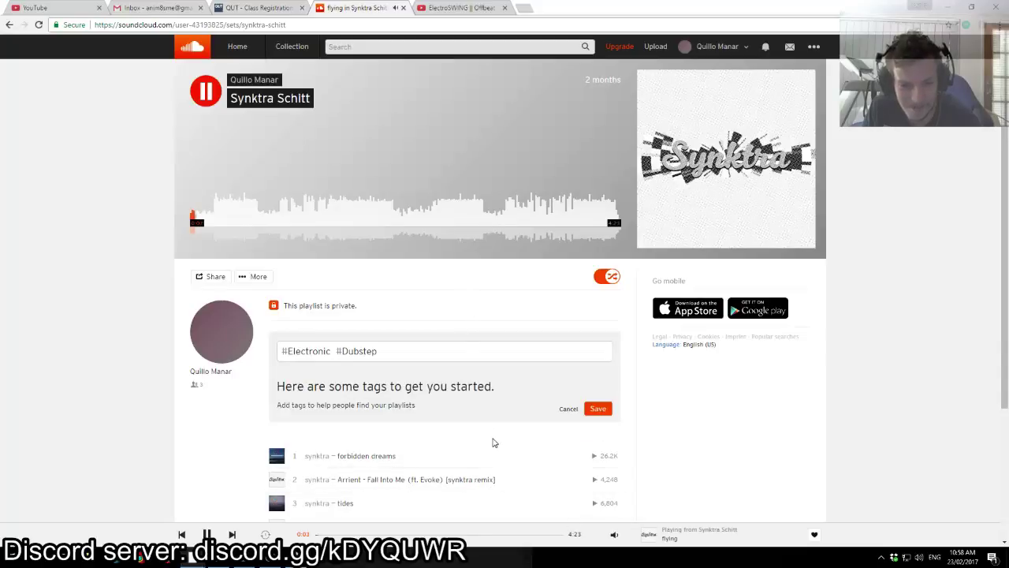
{"action": "scroll", "coordinate": [478, 439], "scroll_direction": "down", "scroll_amount": 3}
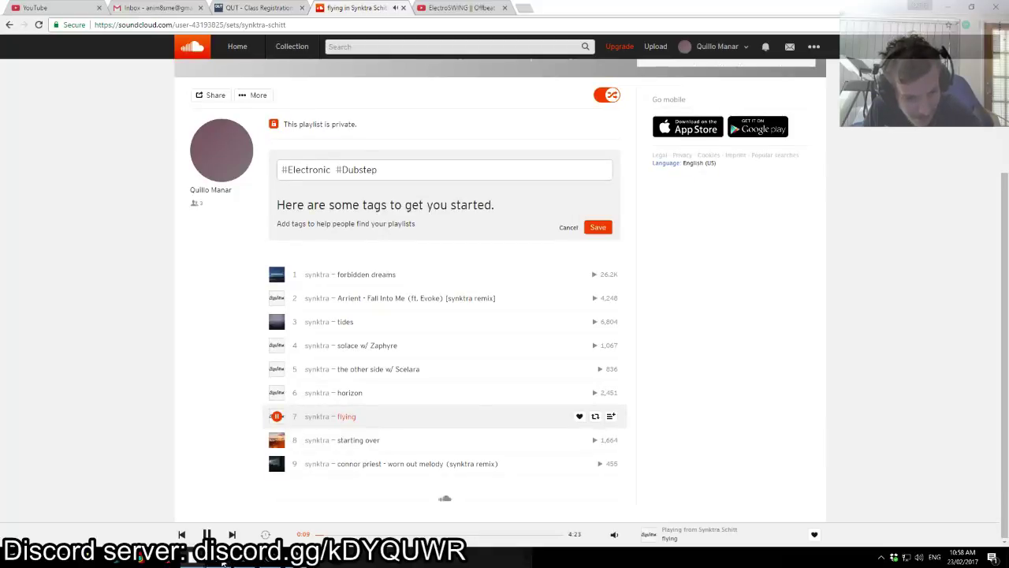
Step: Return to Source Filmmaker, collapse the vn_octavia_enh1 controls and select paper_single1 in a close-up view
{"action": "mouse_move", "coordinate": [266, 562]}
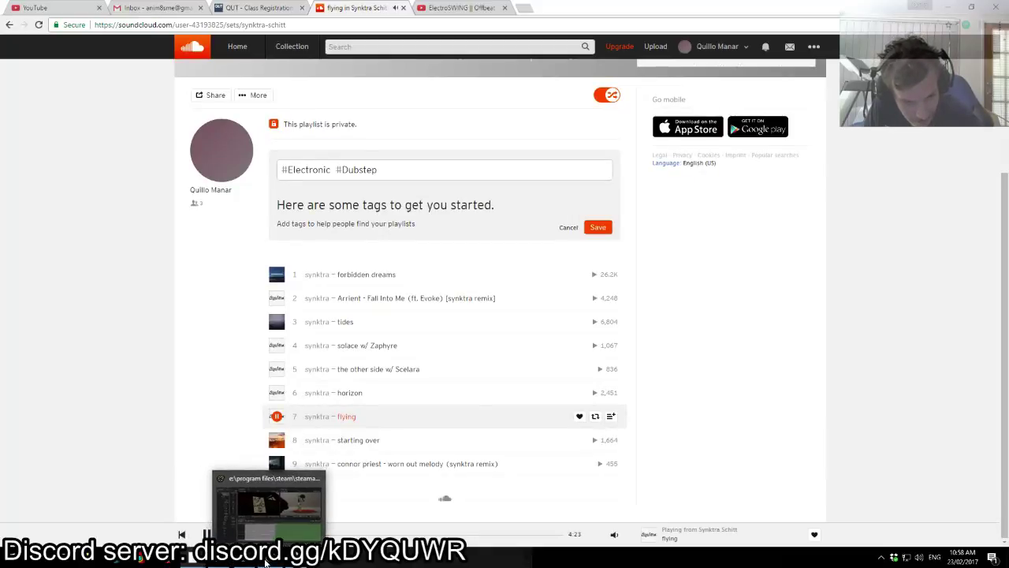
{"action": "left_click", "coordinate": [272, 507]}
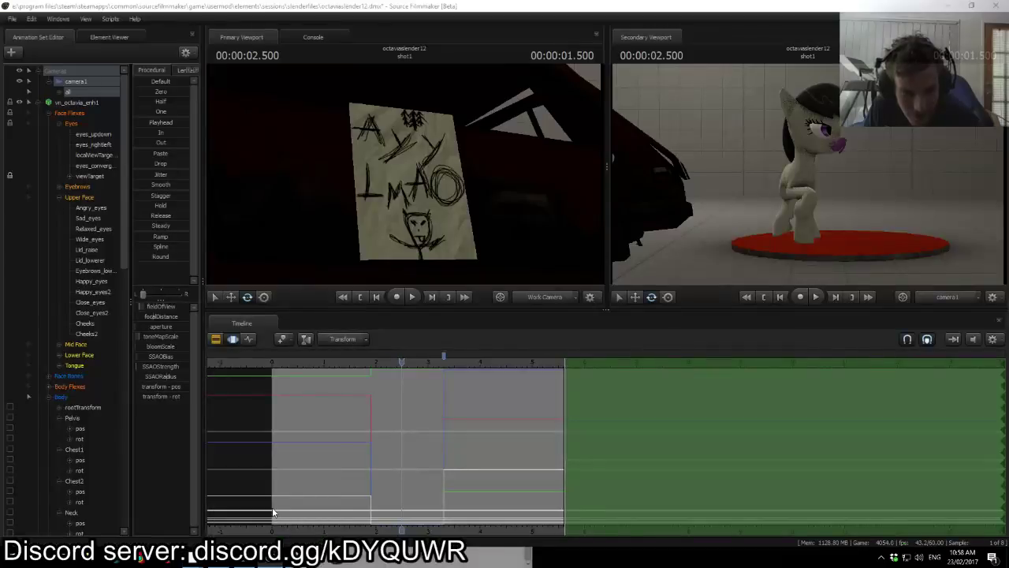
{"action": "left_click", "coordinate": [39, 101]}
{"action": "left_click", "coordinate": [52, 125]}
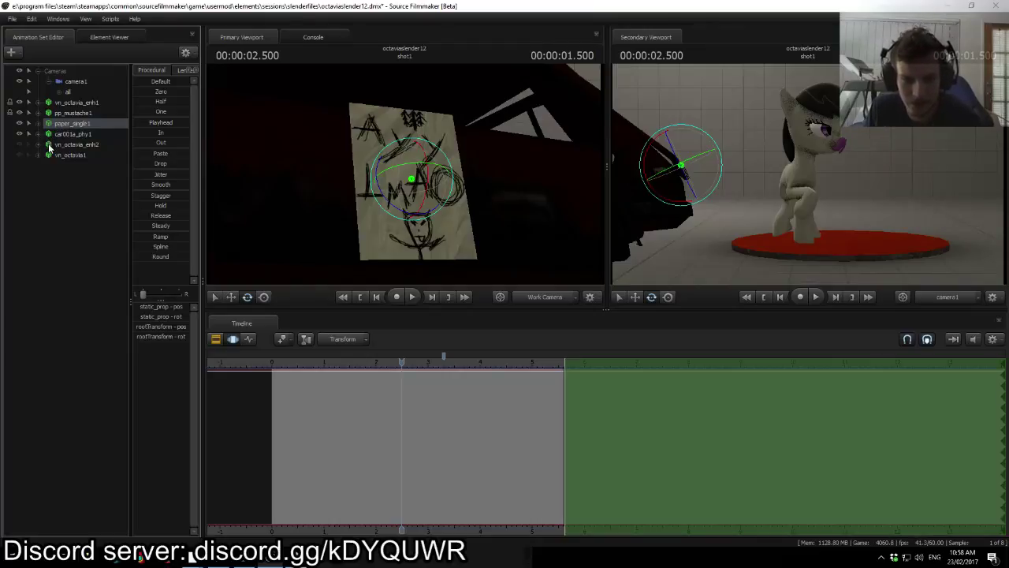
{"action": "mouse_move", "coordinate": [464, 234]}
{"action": "left_mouse_down"}
{"action": "mouse_move", "coordinate": [552, 233]}
{"action": "mouse_move", "coordinate": [442, 224]}
{"action": "mouse_move", "coordinate": [463, 234]}
{"action": "left_mouse_up"}
{"action": "key", "text": "w"}
{"action": "key", "text": "d"}
Step: Open the props_parable materials folder in File Explorer and browse to its papersheets texture files
{"action": "left_click", "coordinate": [93, 563]}
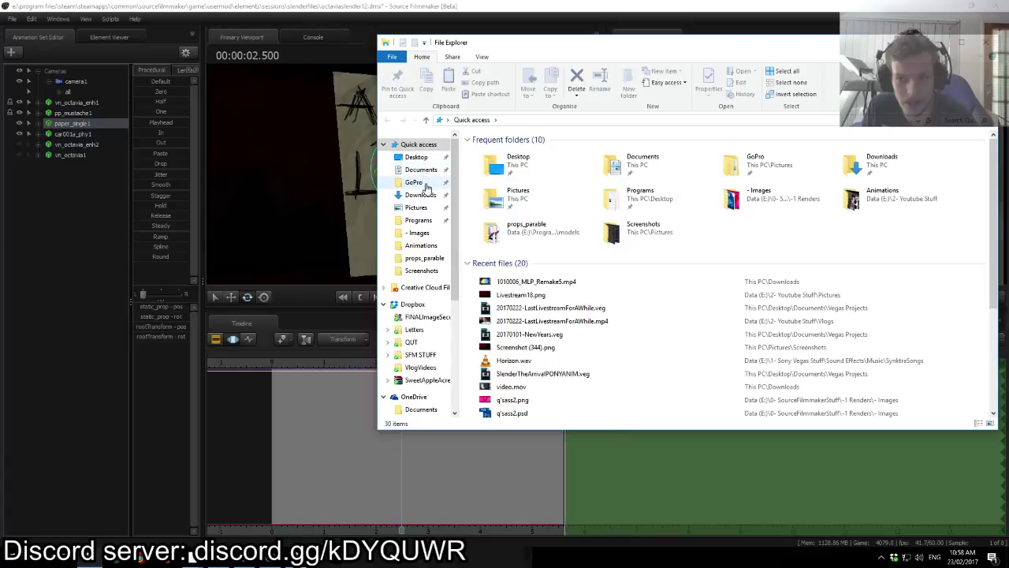
{"action": "double_click", "coordinate": [512, 235]}
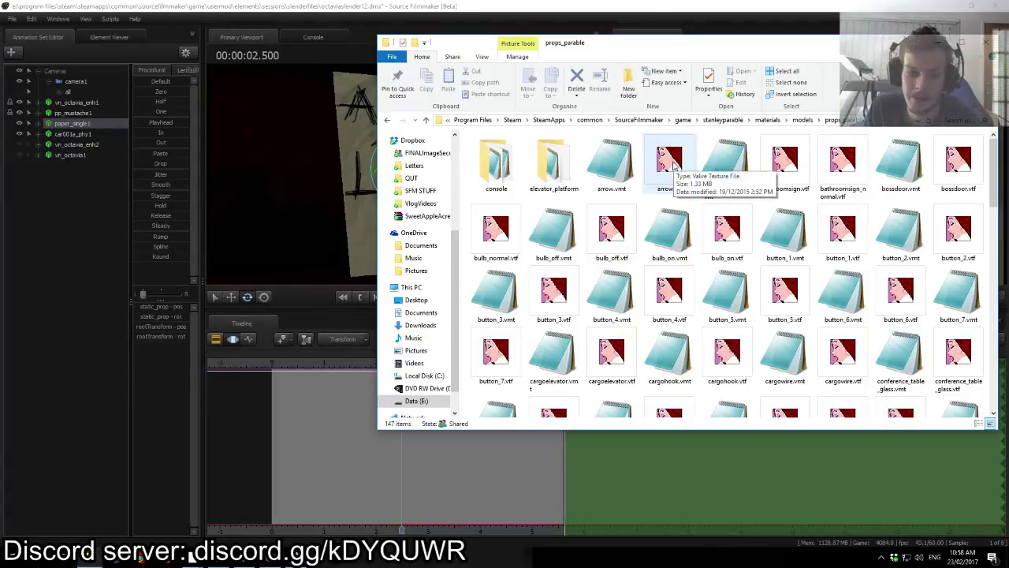
{"action": "scroll", "coordinate": [781, 272], "scroll_direction": "down", "scroll_amount": 15}
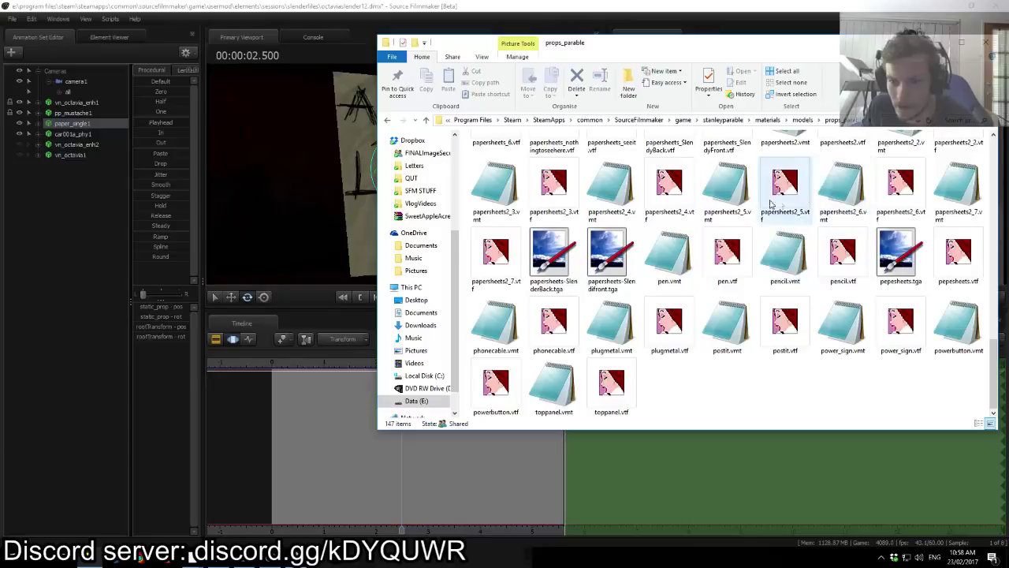
{"action": "scroll", "coordinate": [629, 207], "scroll_direction": "up", "scroll_amount": 3}
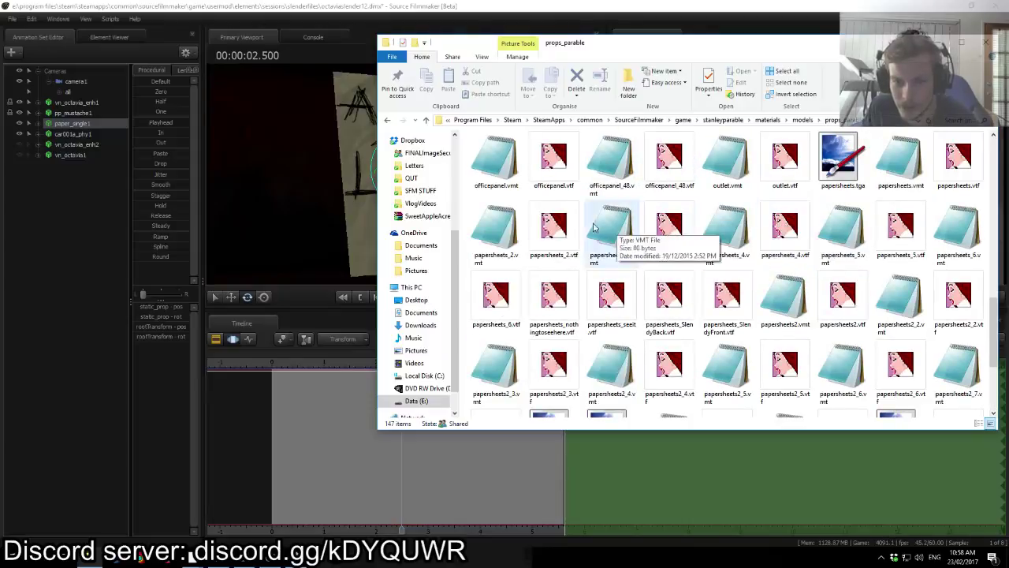
Step: Open papersheets.vtf in VTFEdit and examine the page layout across the whole texture
{"action": "left_click", "coordinate": [966, 169]}
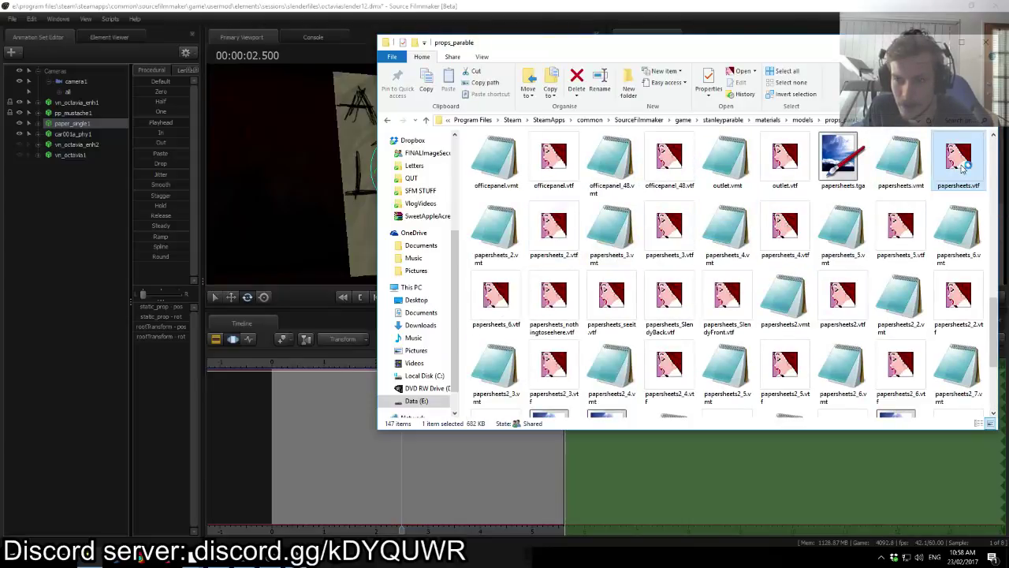
{"action": "double_click", "coordinate": [962, 167]}
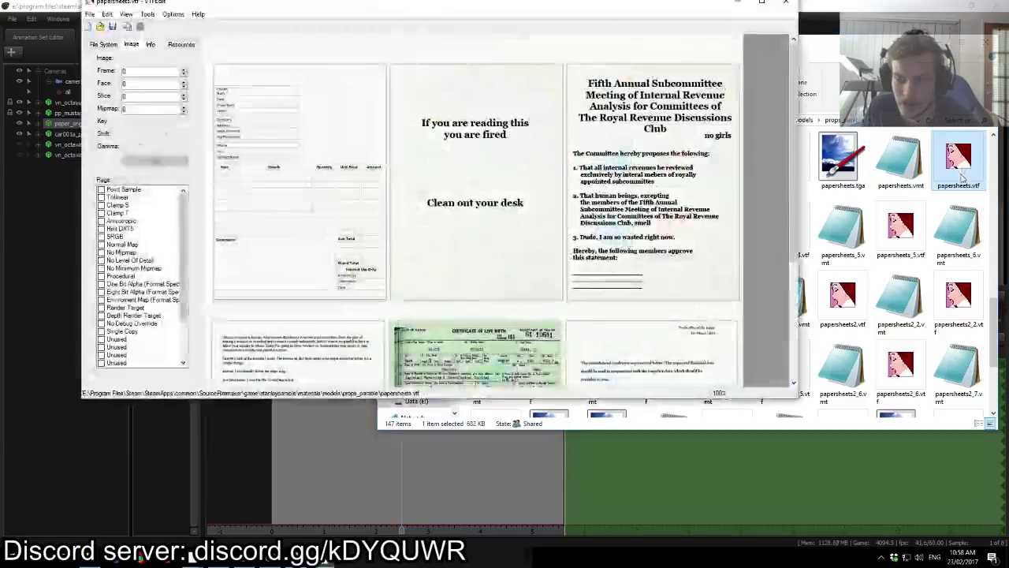
{"action": "scroll", "coordinate": [562, 254], "scroll_direction": "down", "scroll_amount": 2}
{"action": "scroll", "coordinate": [533, 184], "scroll_direction": "up", "scroll_amount": 2}
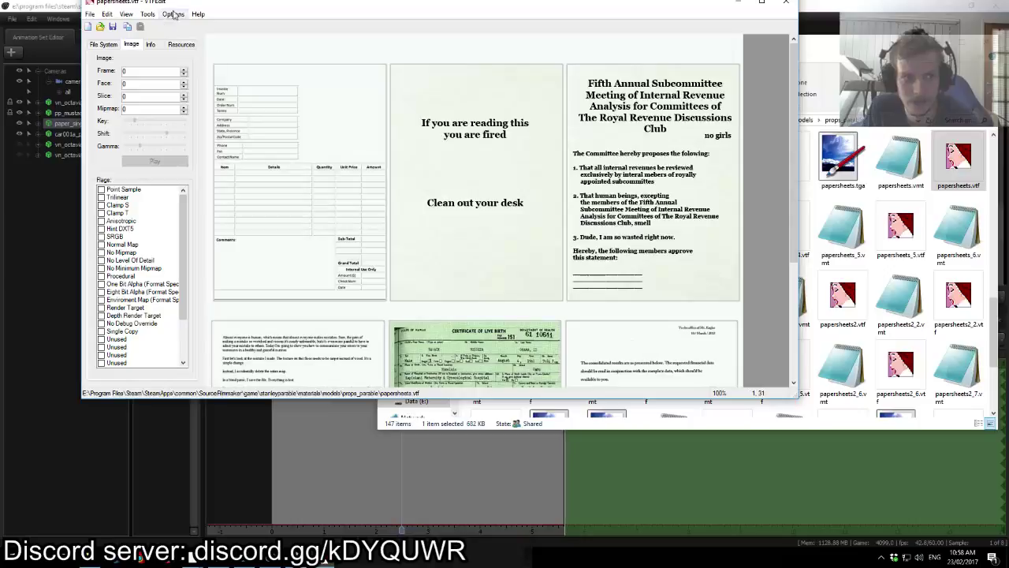
{"action": "left_click_drag", "start_coordinate": [155, 8], "coordinate": [156, 40]}
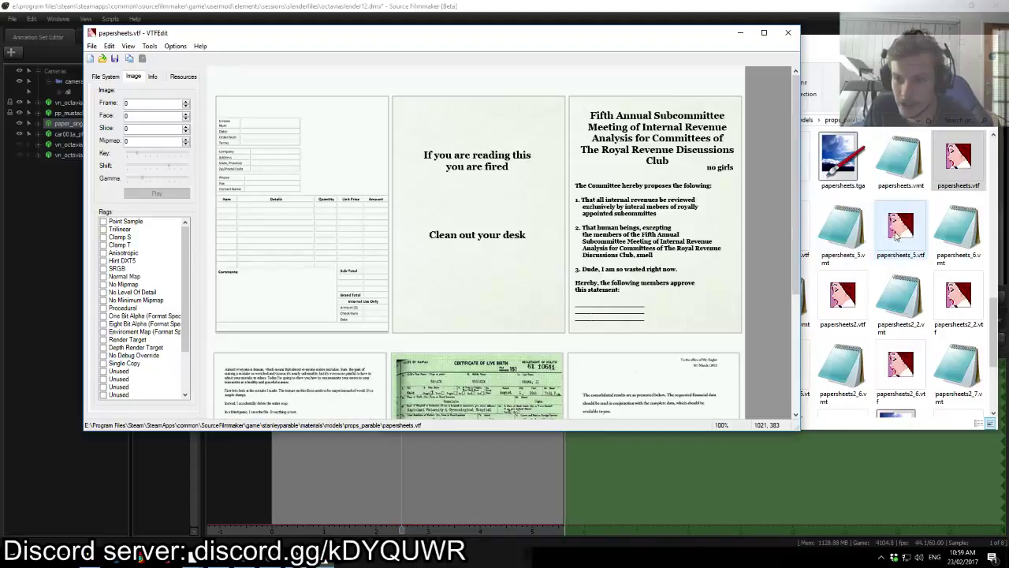
{"action": "scroll", "coordinate": [647, 273], "scroll_direction": "down", "scroll_amount": 2}
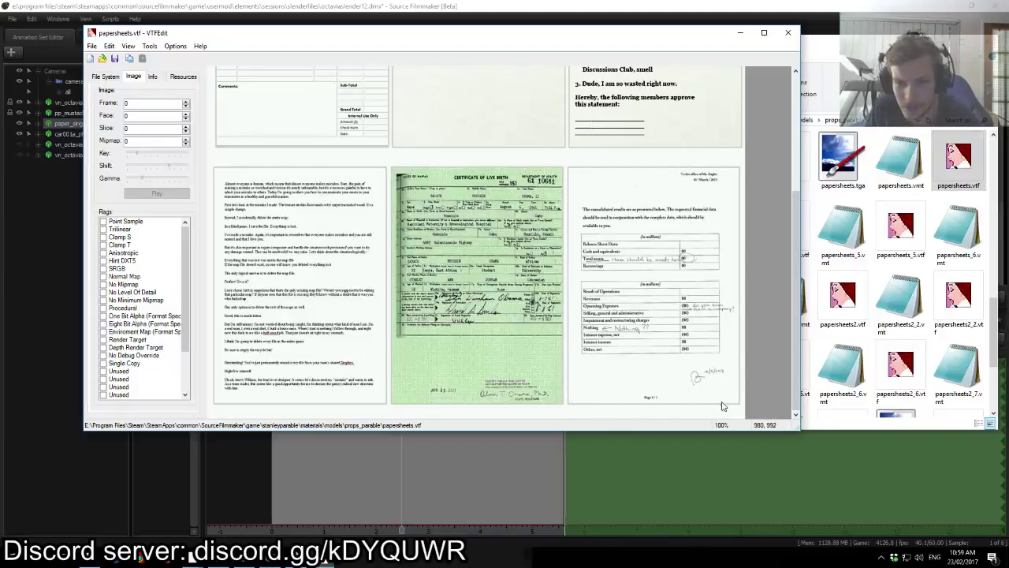
{"action": "left_click", "coordinate": [92, 48]}
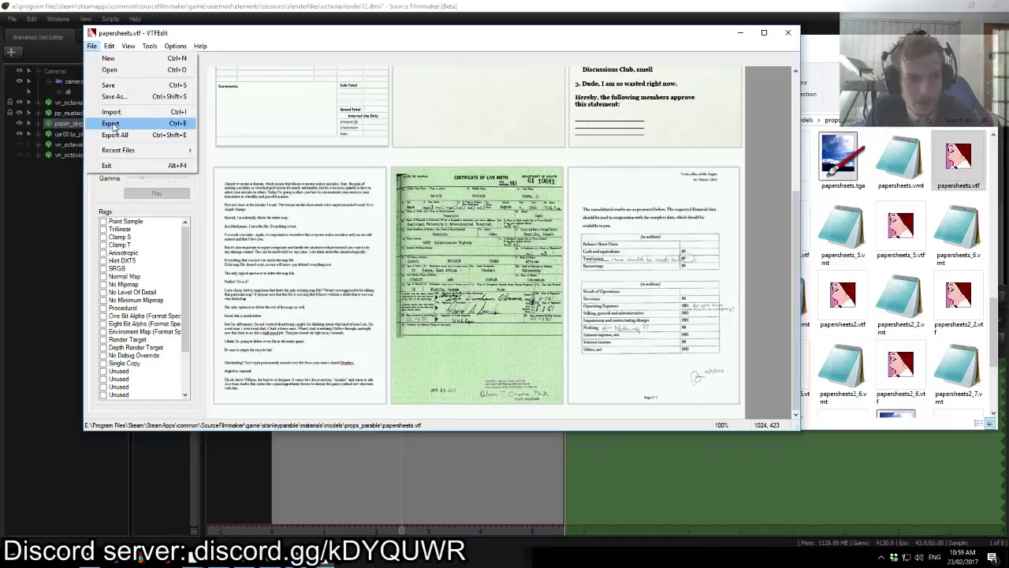
{"action": "left_click", "coordinate": [112, 123]}
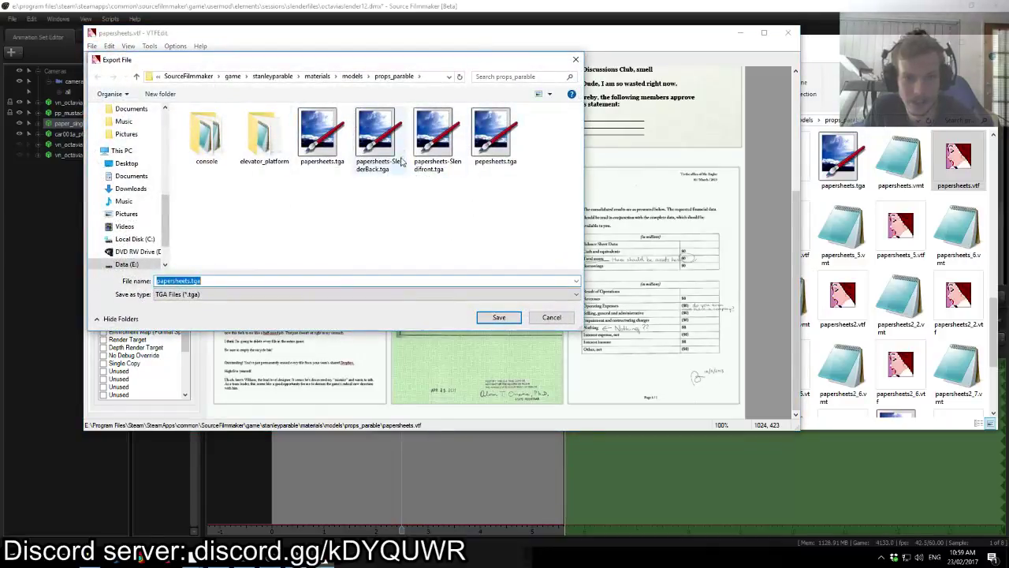
{"action": "left_click", "coordinate": [552, 317]}
{"action": "left_click", "coordinate": [788, 32]}
Step: Open papersheets.tga in Adobe Photoshop and scribble in red with the Brush tool over the texture's lower-right sheet
{"action": "right_click", "coordinate": [858, 163]}
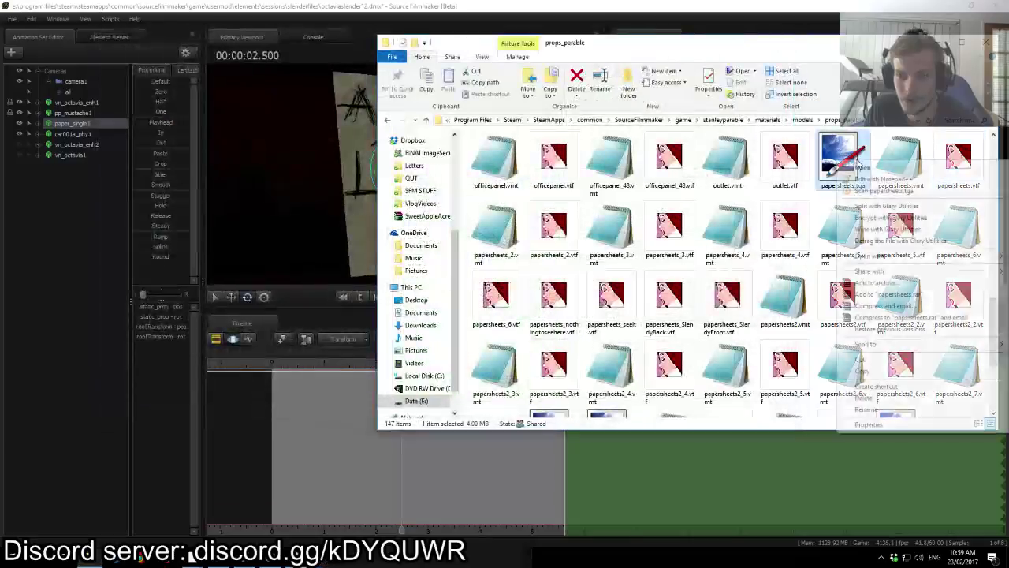
{"action": "mouse_move", "coordinate": [871, 256]}
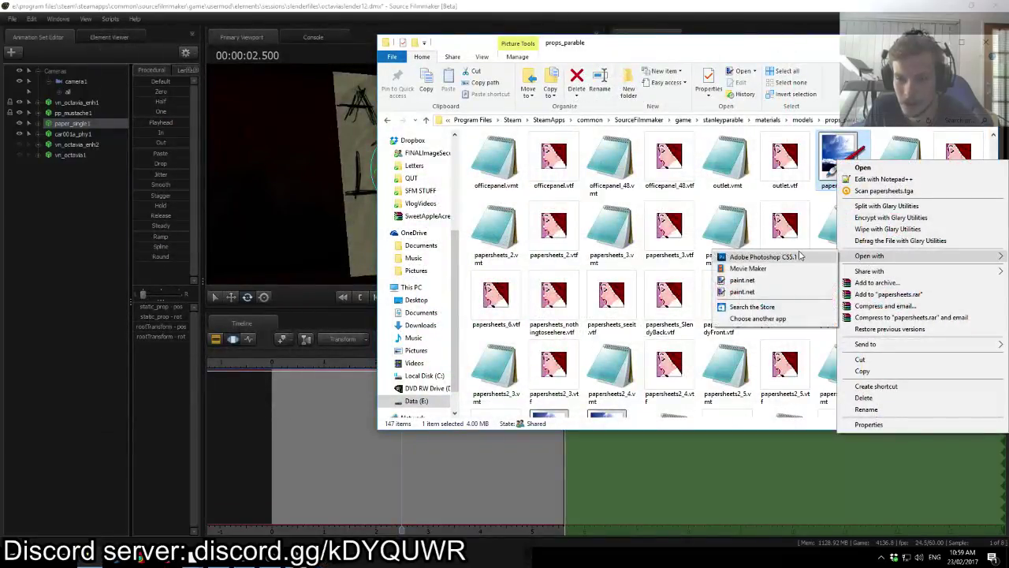
{"action": "left_click", "coordinate": [800, 256]}
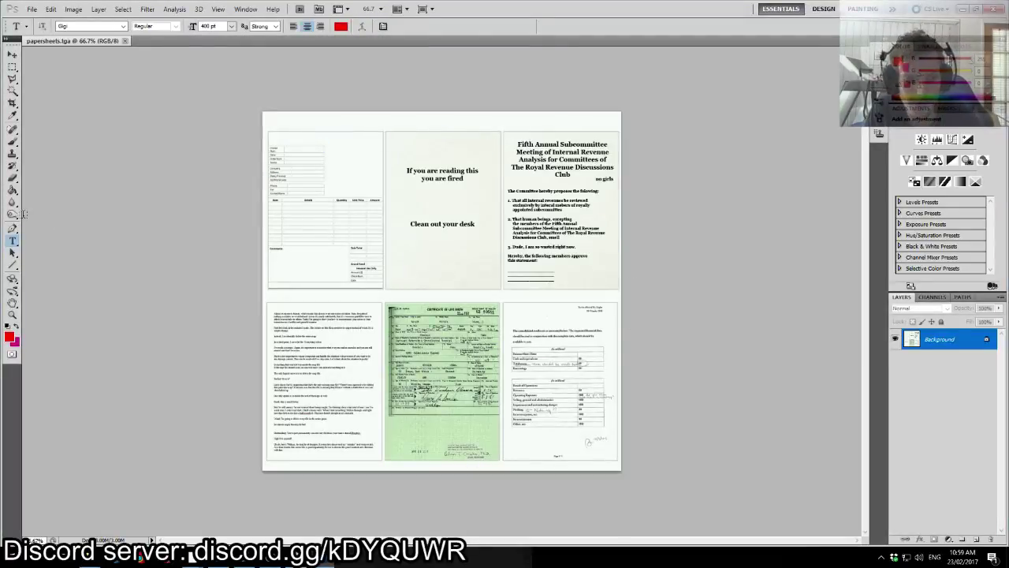
{"action": "left_click", "coordinate": [12, 142]}
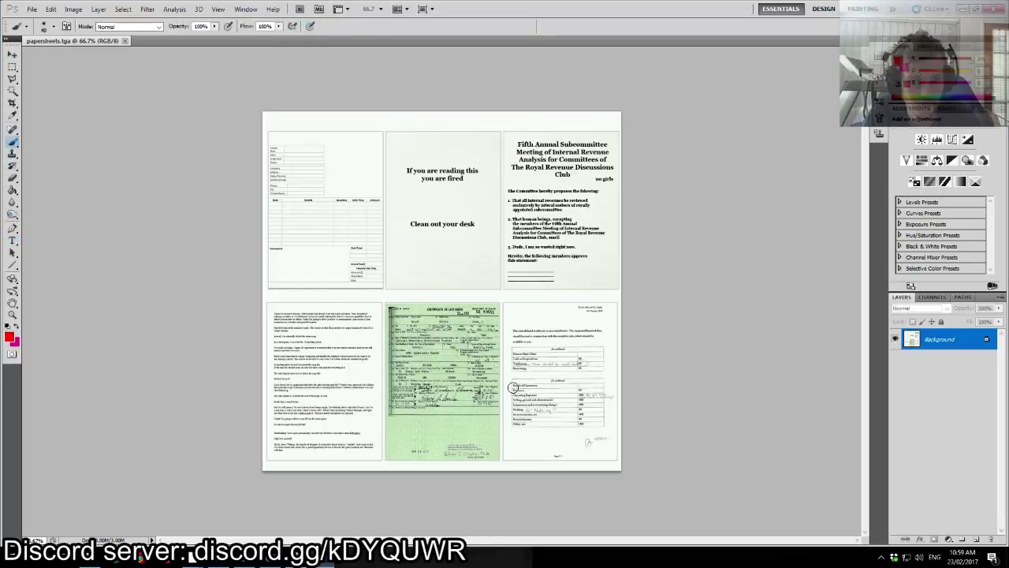
{"action": "mouse_move", "coordinate": [519, 335]}
{"action": "left_mouse_down"}
{"action": "mouse_move", "coordinate": [556, 357]}
{"action": "mouse_move", "coordinate": [545, 435]}
{"action": "mouse_move", "coordinate": [555, 466]}
{"action": "left_mouse_up"}
{"action": "left_click_drag", "start_coordinate": [552, 315], "coordinate": [619, 351]}
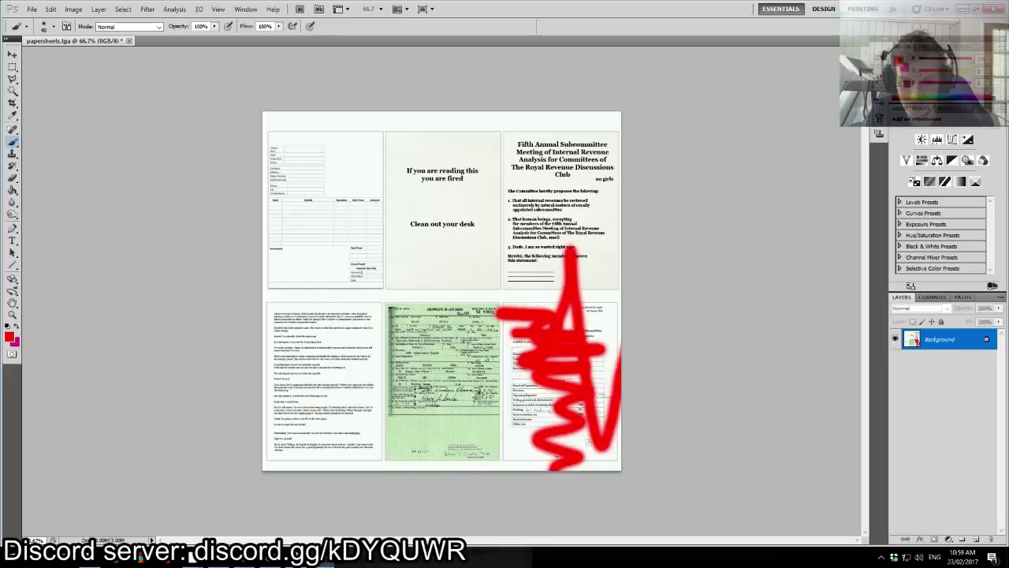
Step: Save the scribbled papersheets.tga and leave Photoshop for the props_parable folder
{"action": "left_click", "coordinate": [32, 8]}
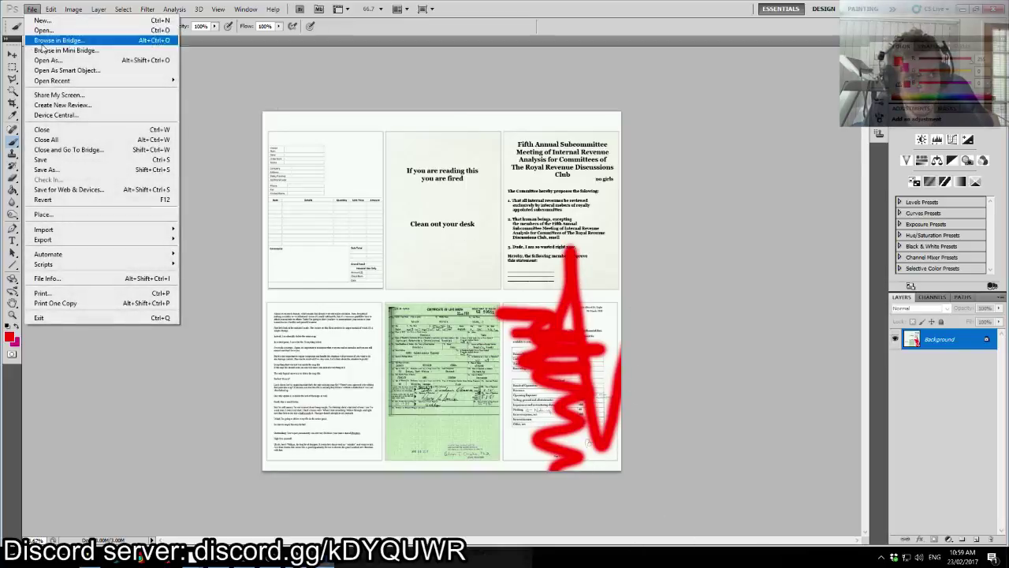
{"action": "left_click", "coordinate": [41, 160]}
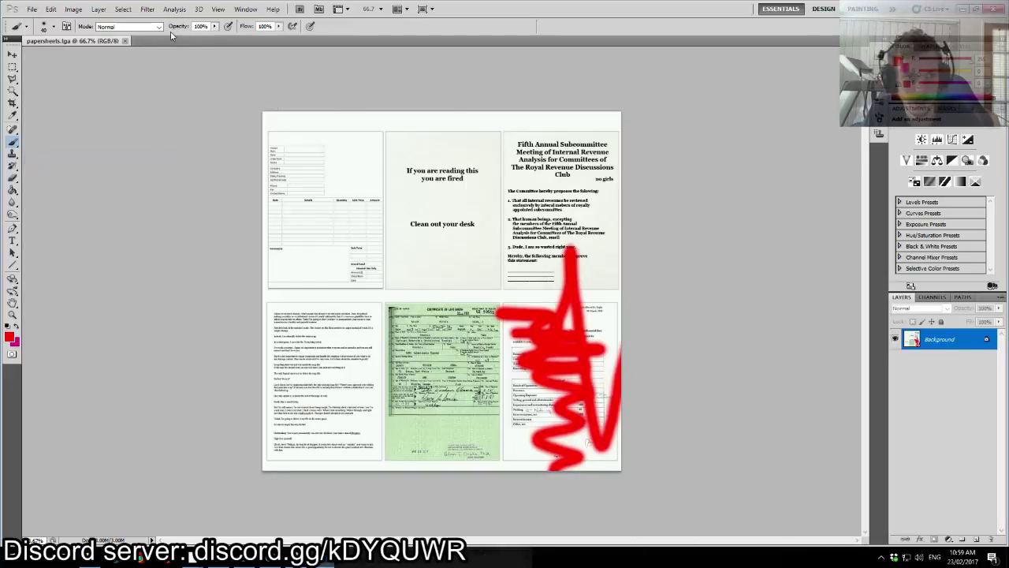
{"action": "left_click", "coordinate": [997, 12]}
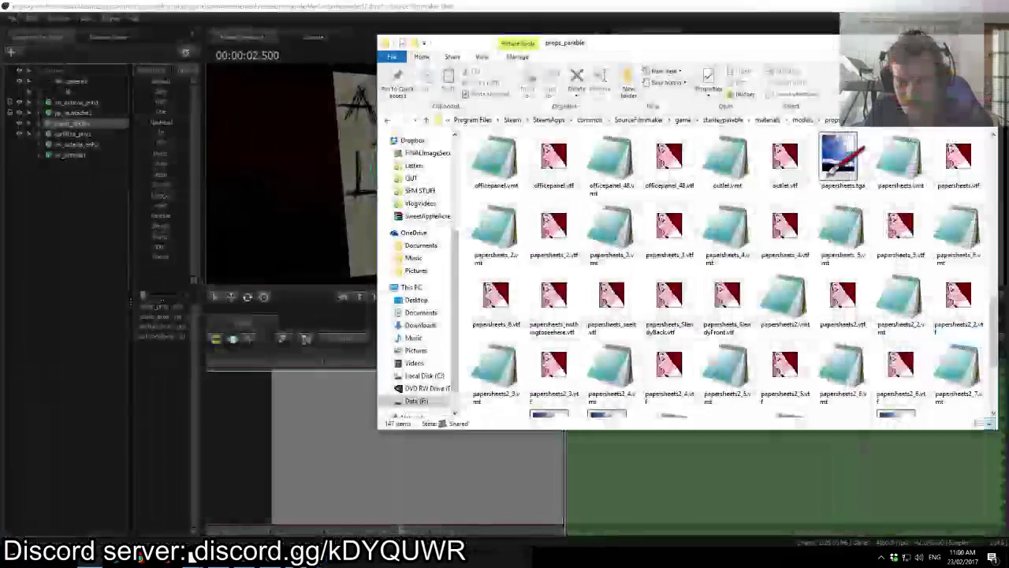
Step: Reopen papersheets.vtf in VTFEdit and import the edited papersheets.tga with the default import options
{"action": "double_click", "coordinate": [962, 158]}
{"action": "double_click", "coordinate": [960, 158]}
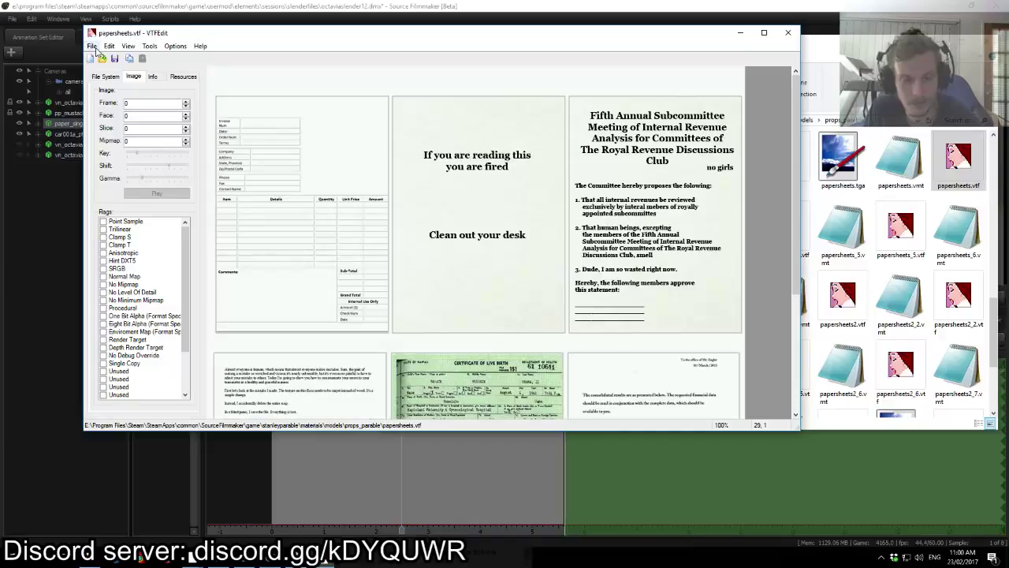
{"action": "left_click", "coordinate": [92, 46]}
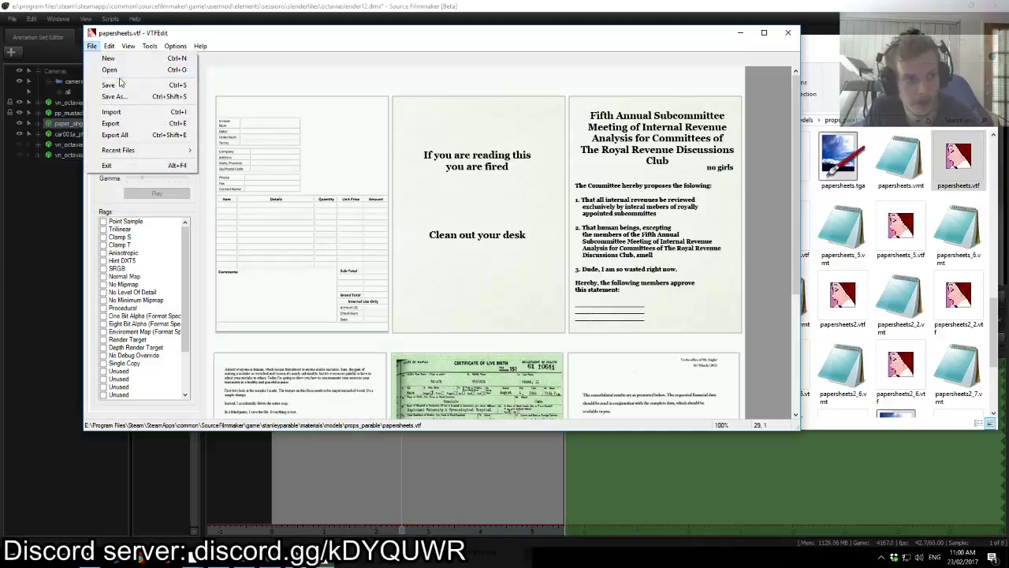
{"action": "left_click", "coordinate": [111, 111]}
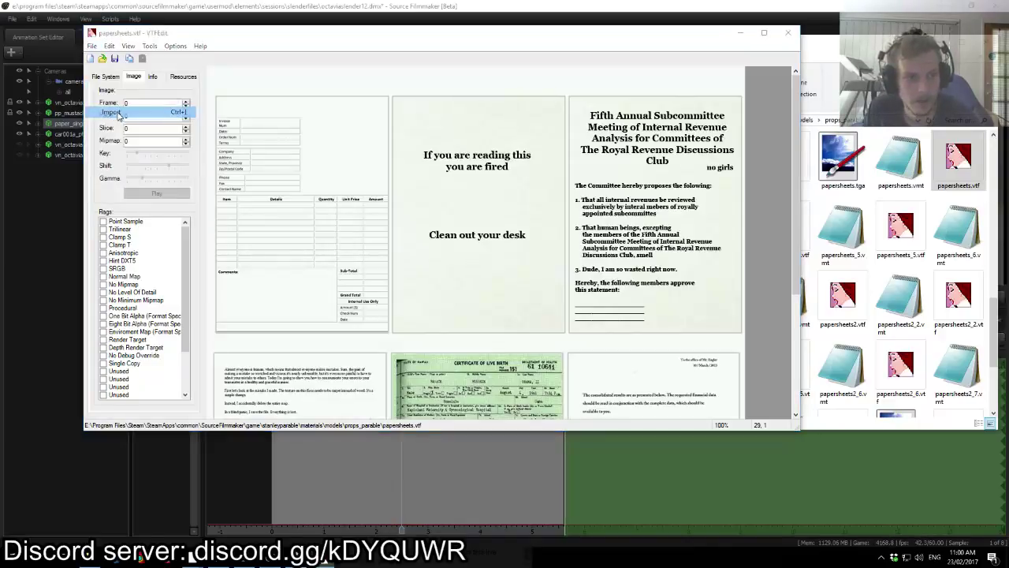
{"action": "left_click", "coordinate": [321, 156]}
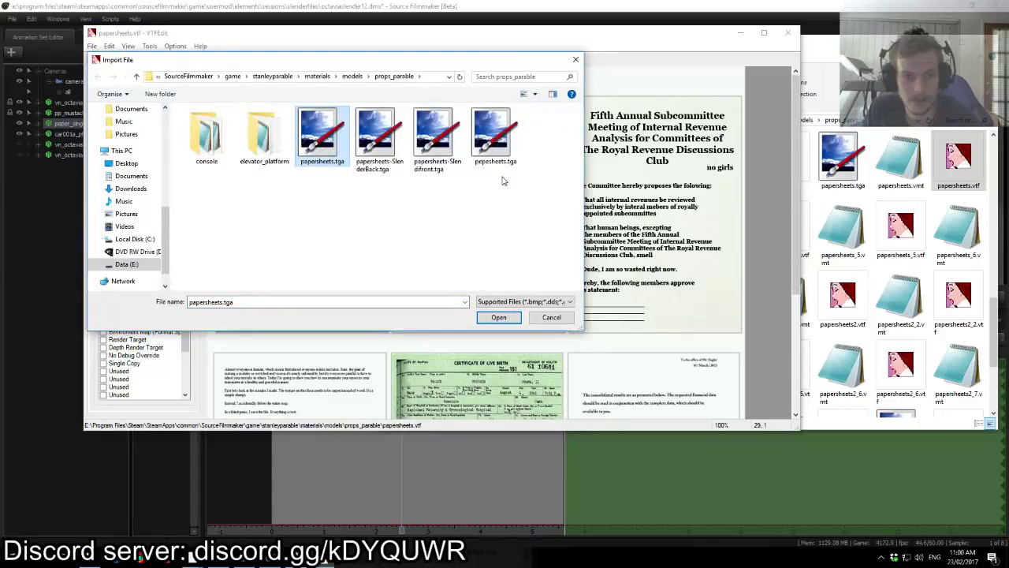
{"action": "left_click", "coordinate": [499, 317]}
{"action": "left_click", "coordinate": [524, 337]}
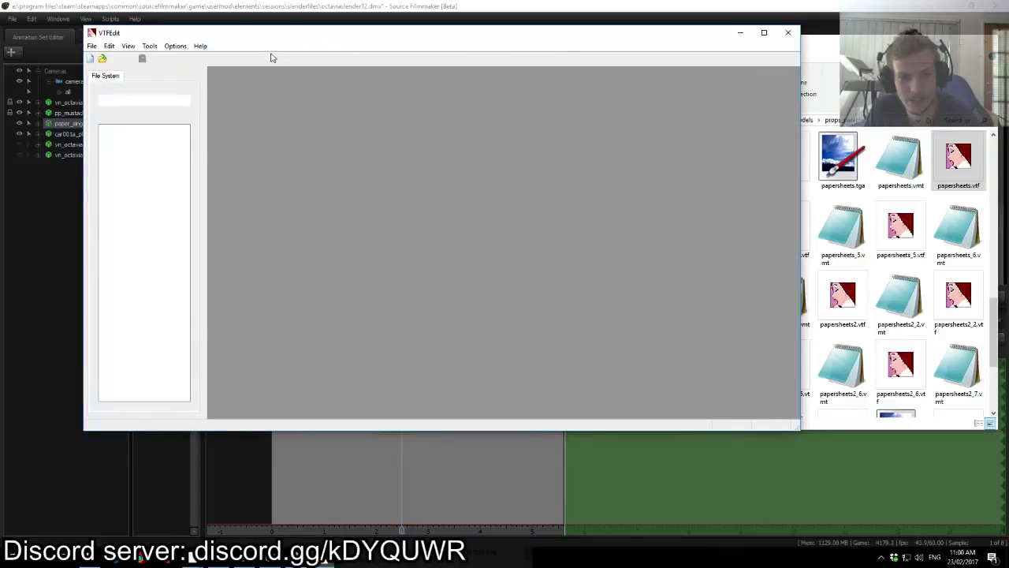
Step: Save the imported texture as papersheets_redsquiggle.vtf in props_parable, close VTFEdit and select the new file in File Explorer
{"action": "scroll", "coordinate": [545, 237], "scroll_direction": "down", "scroll_amount": 3}
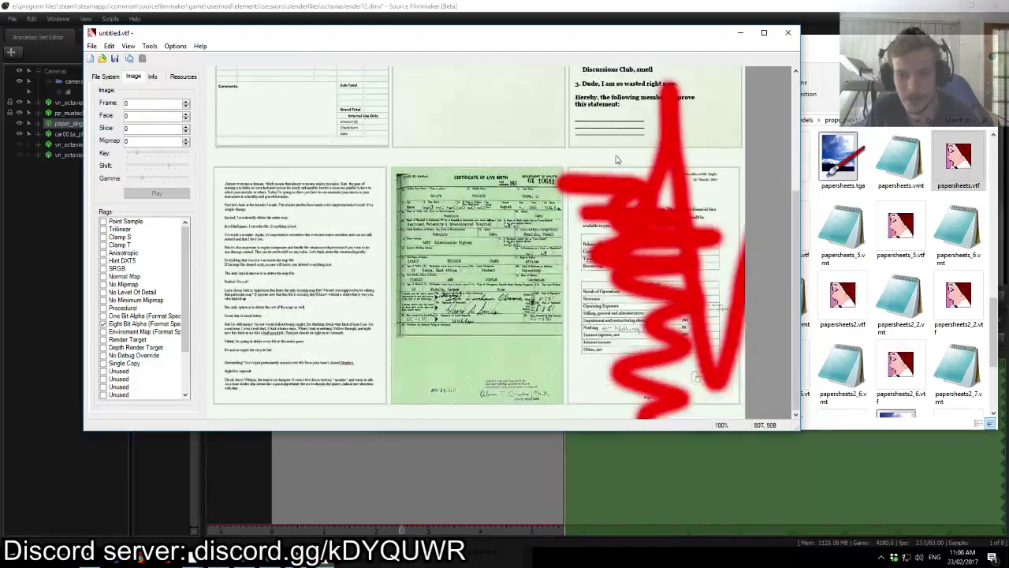
{"action": "left_click", "coordinate": [91, 46]}
{"action": "left_click", "coordinate": [111, 95]}
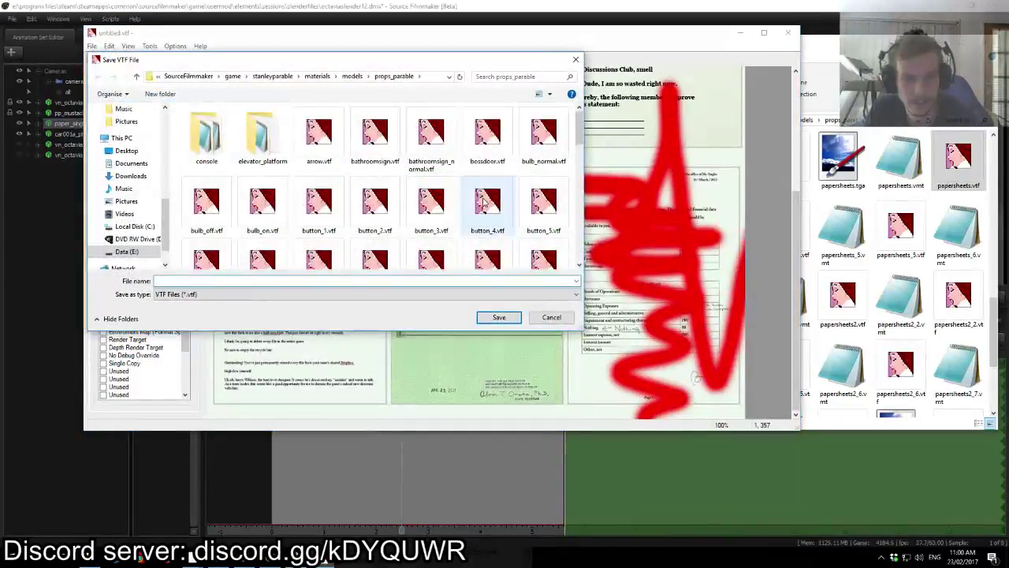
{"action": "scroll", "coordinate": [485, 203], "scroll_direction": "down", "scroll_amount": 10}
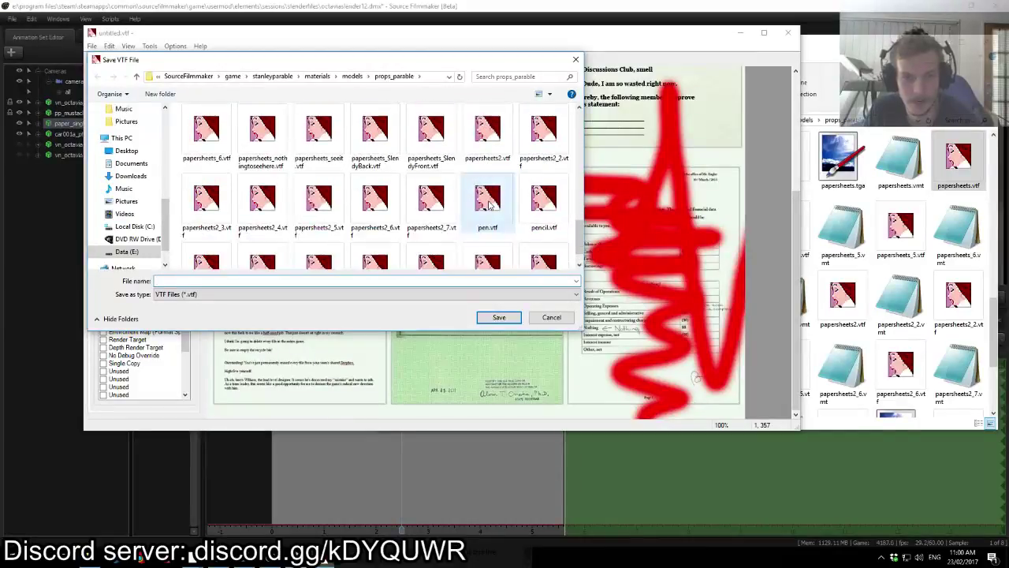
{"action": "left_click", "coordinate": [485, 133]}
{"action": "double_click", "coordinate": [195, 282]}
{"action": "left_click", "coordinate": [231, 280]}
{"action": "key", "text": "Left"}
{"action": "key", "text": "Left"}
{"action": "key", "text": "Left"}
{"action": "key", "text": "Left"}
{"action": "key", "text": "BackSpace"}
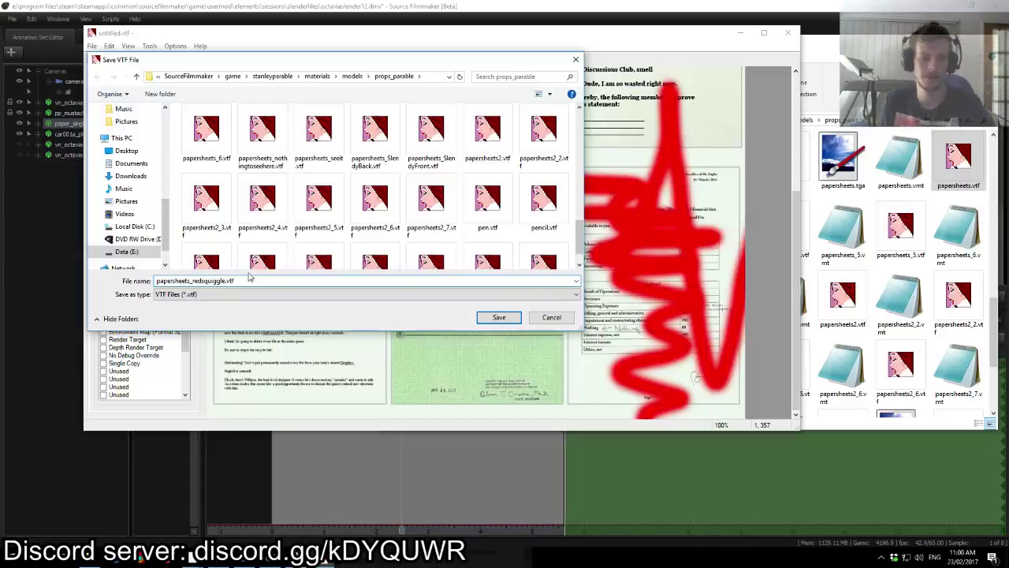
{"action": "left_click", "coordinate": [496, 319]}
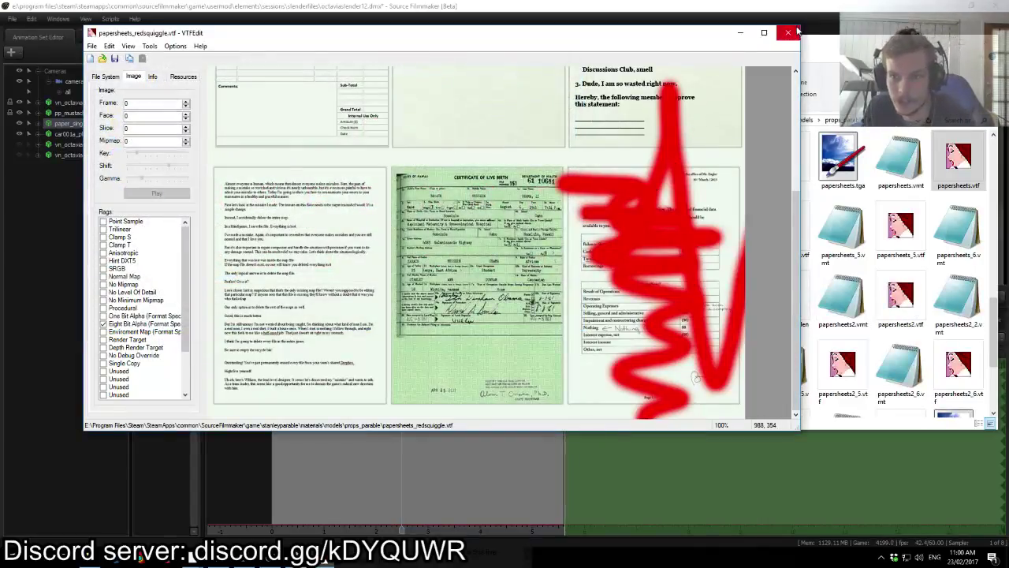
{"action": "left_click", "coordinate": [792, 32]}
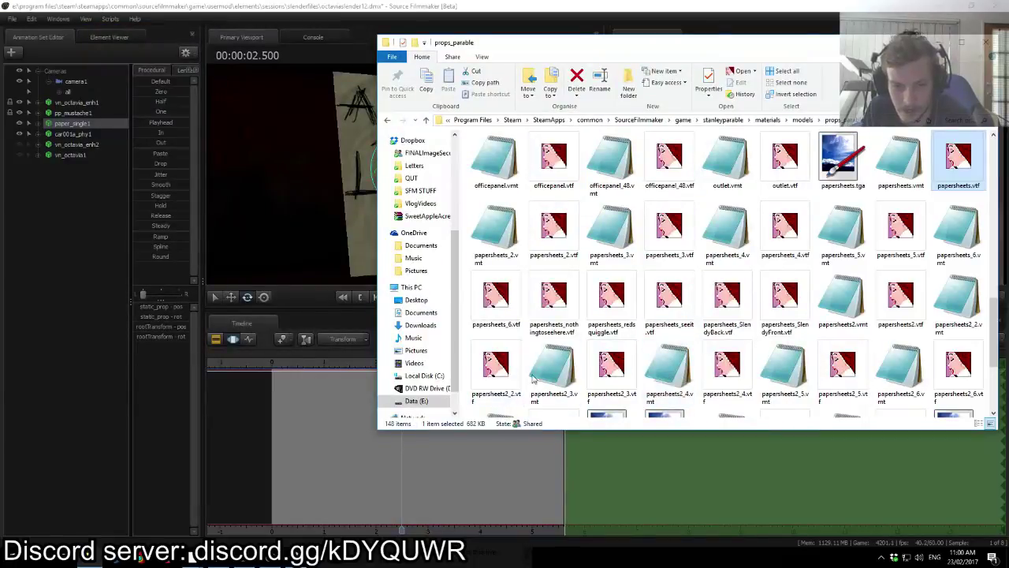
{"action": "left_click", "coordinate": [606, 311]}
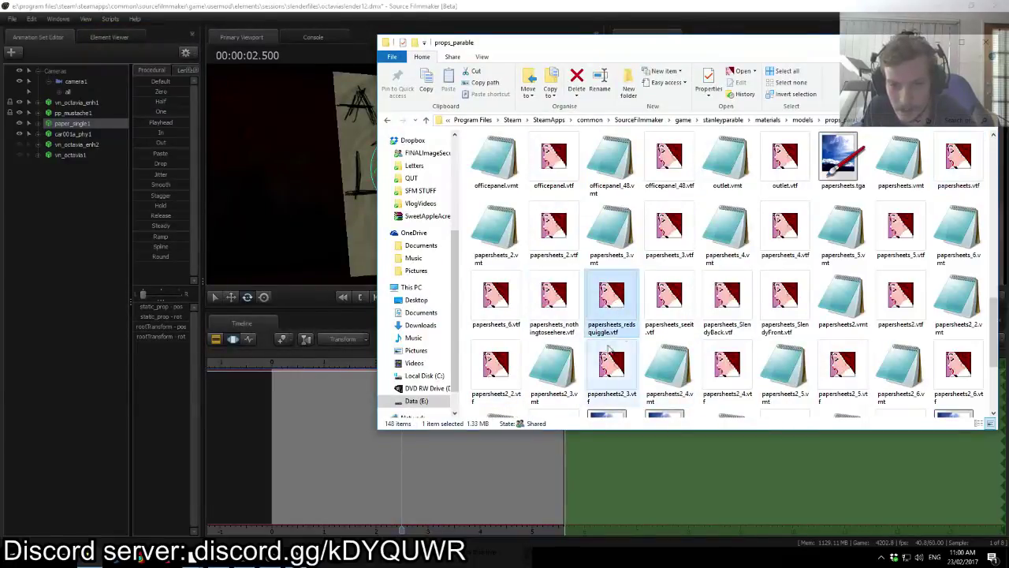
Step: Return to Source Filmmaker and add the stanleyparable model props_parable\paper_single.mdl as a new animation set
{"action": "left_click", "coordinate": [72, 266]}
{"action": "right_click", "coordinate": [74, 204]}
{"action": "left_click", "coordinate": [124, 228]}
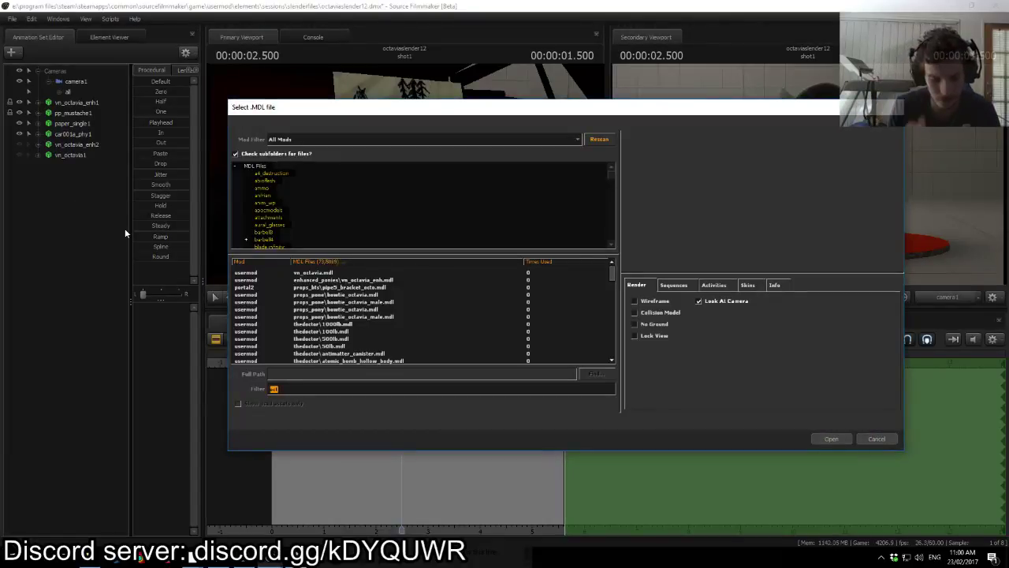
{"action": "type", "text": "paper_single"}
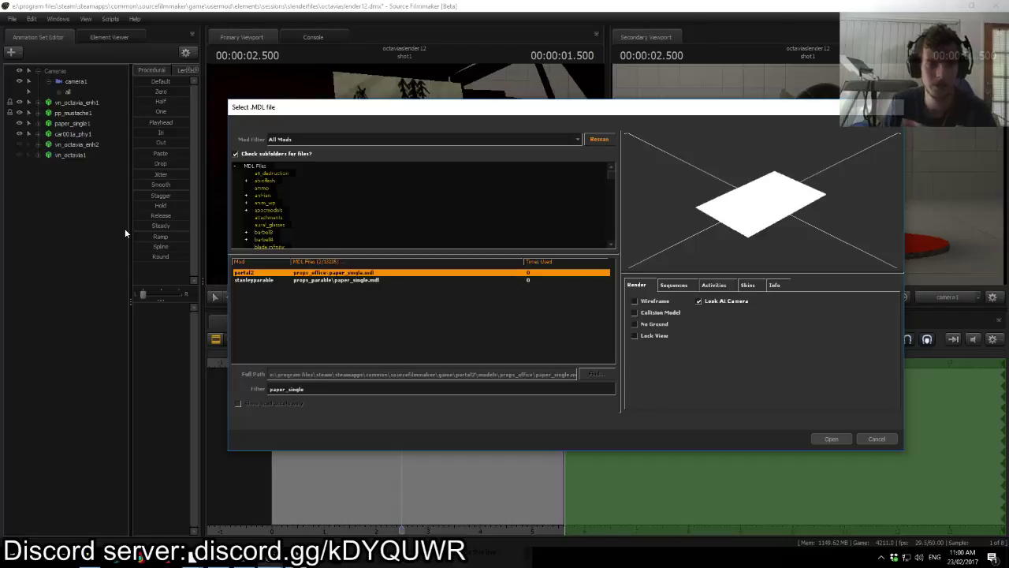
{"action": "left_click", "coordinate": [304, 280]}
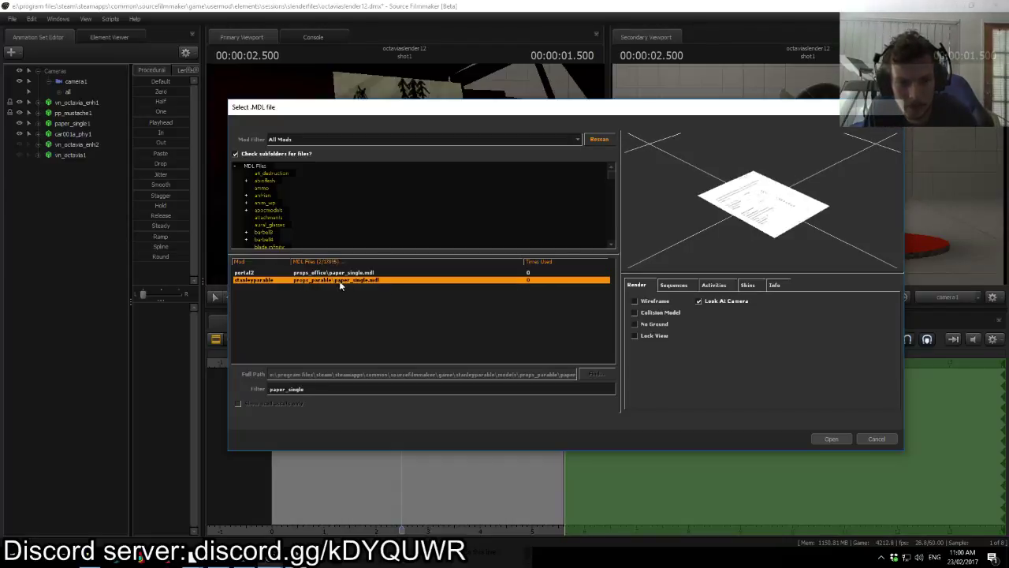
{"action": "left_click", "coordinate": [832, 438]}
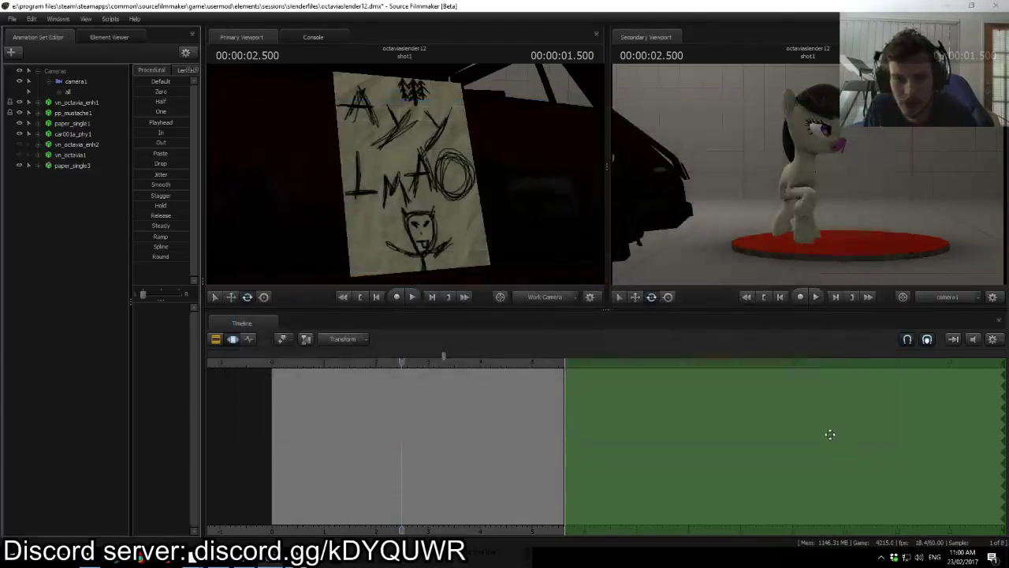
Step: Rotate the paper_single3 prop over the entire timeline so its printed face points at the camera, and add override materials to it
{"action": "key", "text": "ctrl+a"}
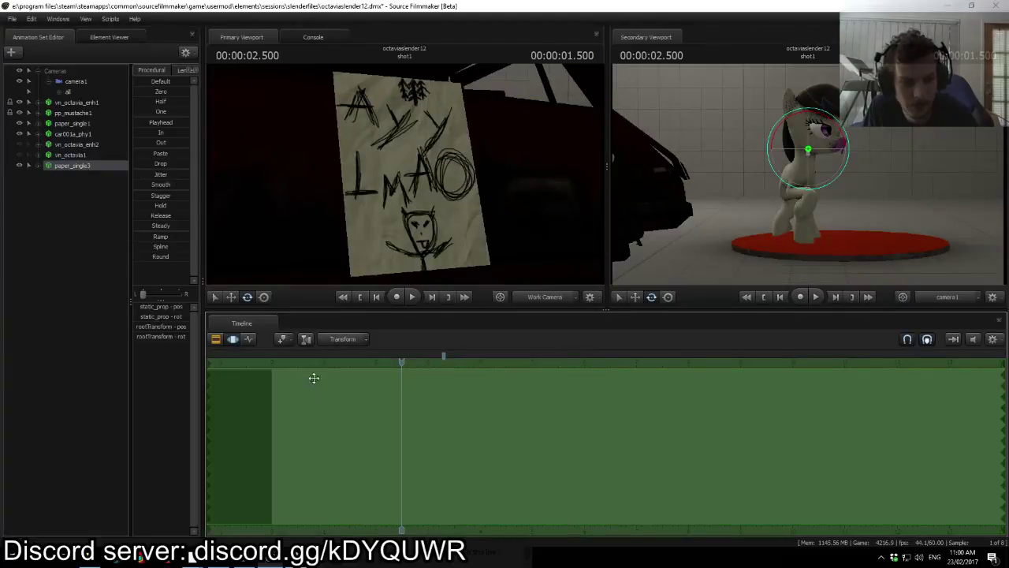
{"action": "left_click_drag", "start_coordinate": [809, 154], "coordinate": [729, 183]}
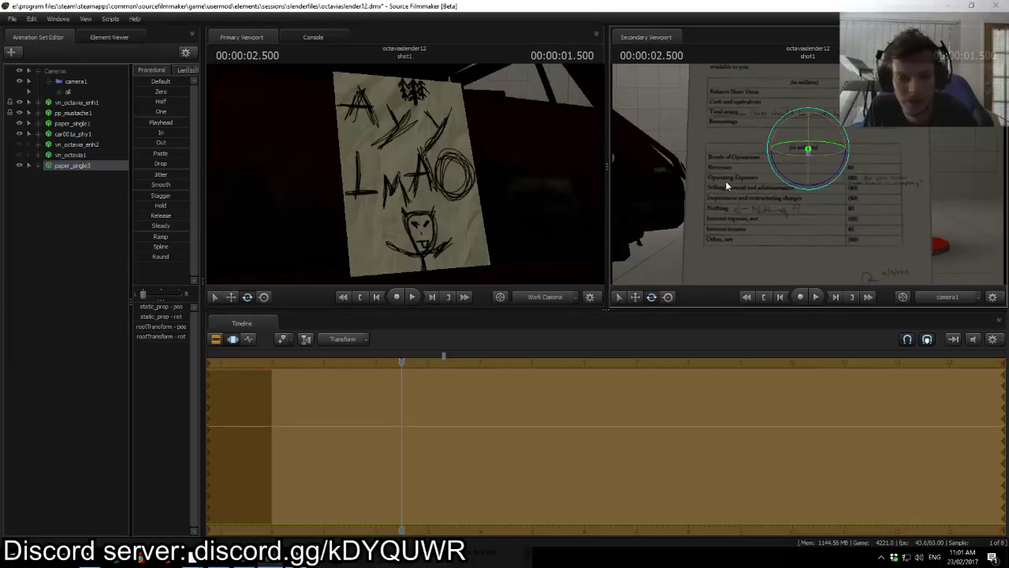
{"action": "right_click", "coordinate": [96, 165]}
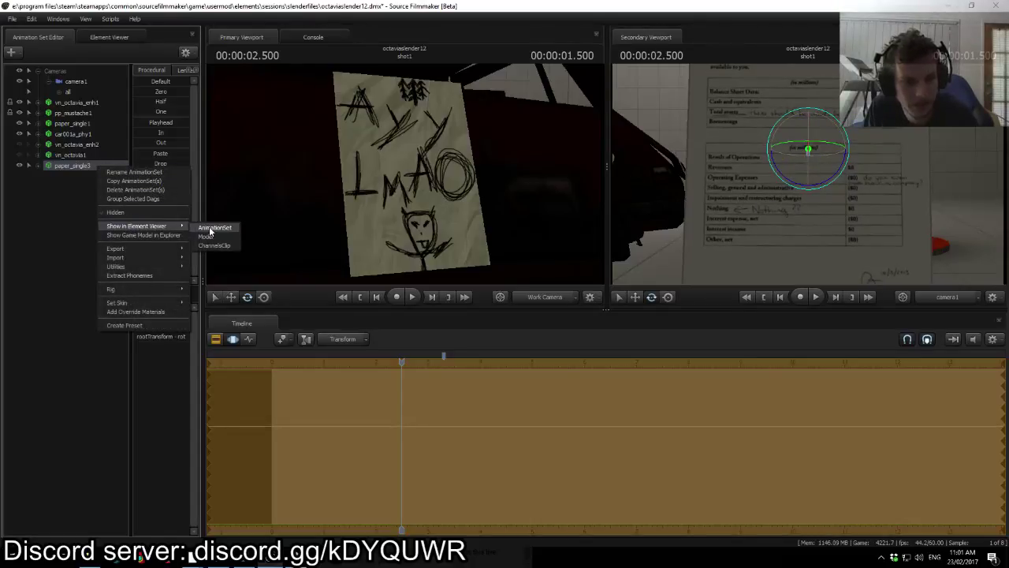
{"action": "left_click", "coordinate": [135, 313]}
Step: Show the model of paper_single3 in the Element Viewer and expand its materials down to the papersheets material
{"action": "right_click", "coordinate": [75, 166]}
{"action": "mouse_move", "coordinate": [140, 230]}
{"action": "left_click", "coordinate": [184, 240]}
{"action": "left_click", "coordinate": [21, 261]}
{"action": "left_click", "coordinate": [32, 270]}
Step: Add a string attribute named $basetexture to the papersheets material
{"action": "right_click", "coordinate": [44, 270]}
{"action": "mouse_move", "coordinate": [79, 347]}
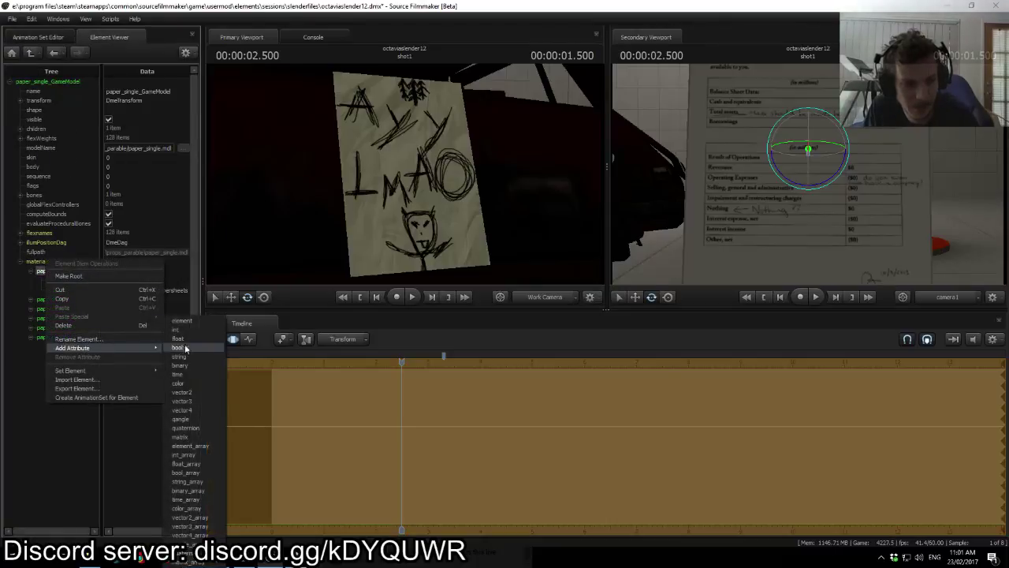
{"action": "left_click", "coordinate": [186, 358]}
{"action": "type", "text": "$basetextur"}
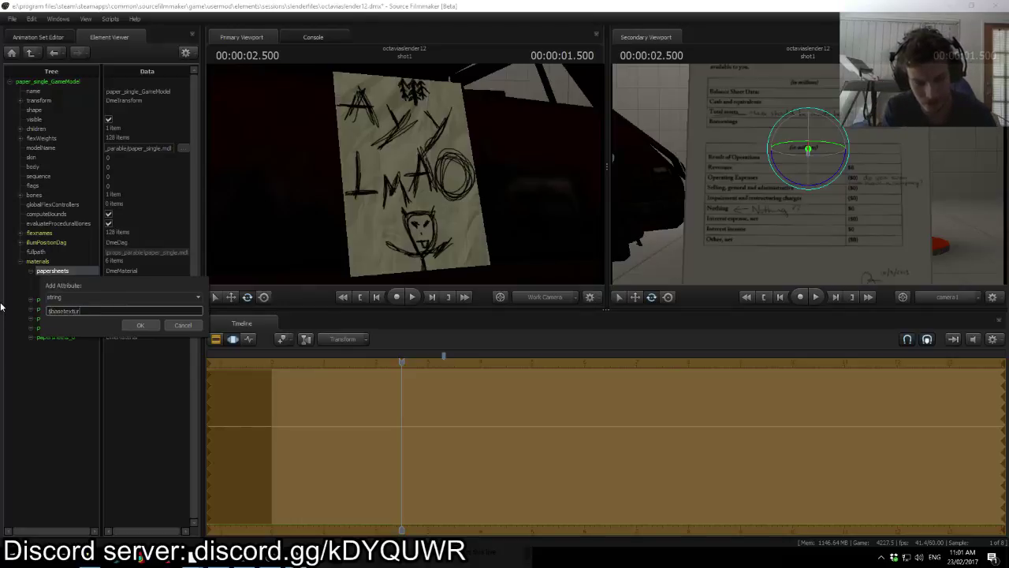
{"action": "type", "text": "e"}
{"action": "key", "text": "Return"}
Step: Copy the mtlName path into $basetexture and extend it to models\props_parable\papersheets_redsquiggle
{"action": "left_click", "coordinate": [145, 290]}
{"action": "key", "text": "ctrl+a"}
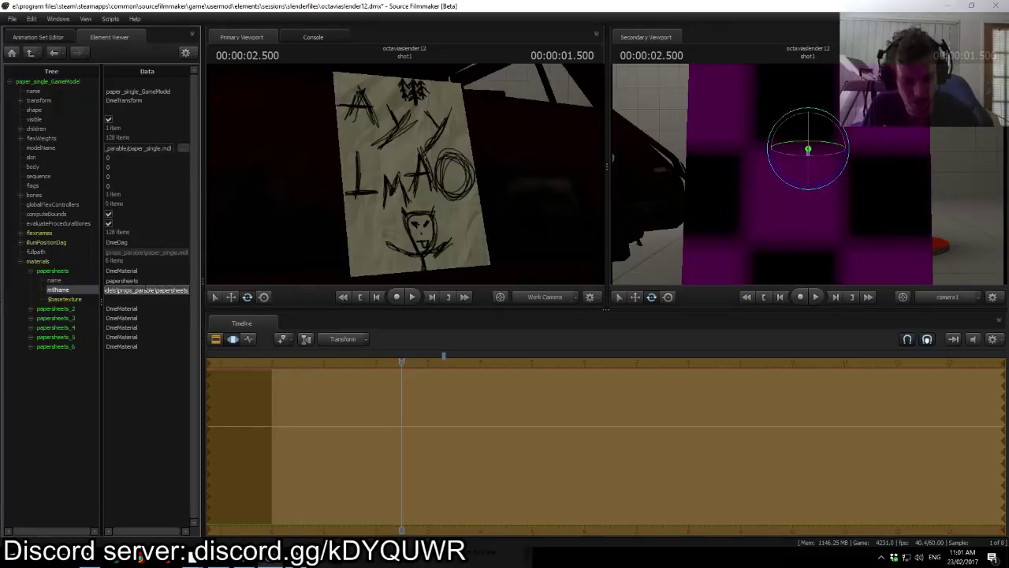
{"action": "left_click", "coordinate": [143, 301]}
{"action": "type", "text": "models\\props_parable\\papersheets"}
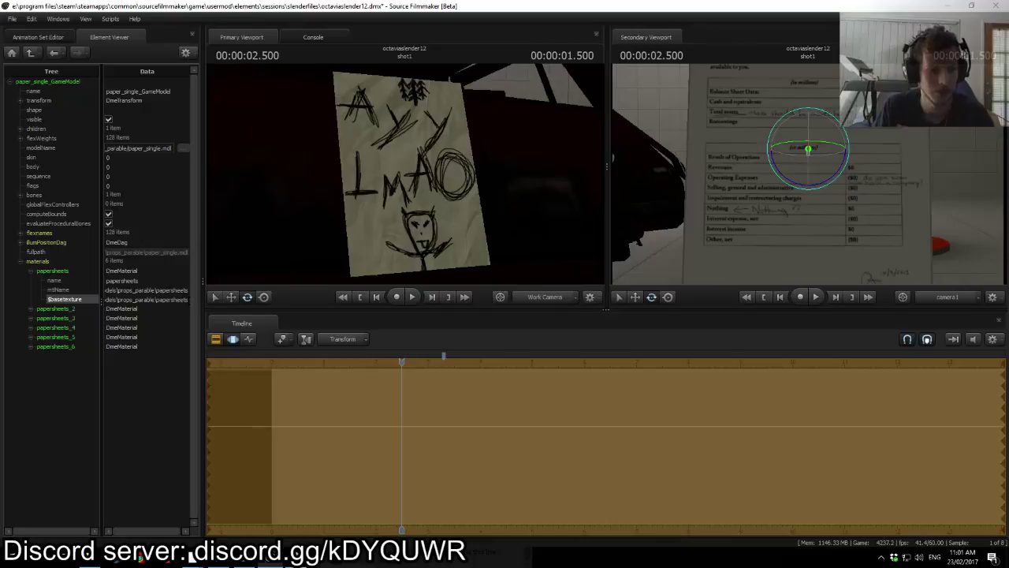
{"action": "type", "text": "_red"}
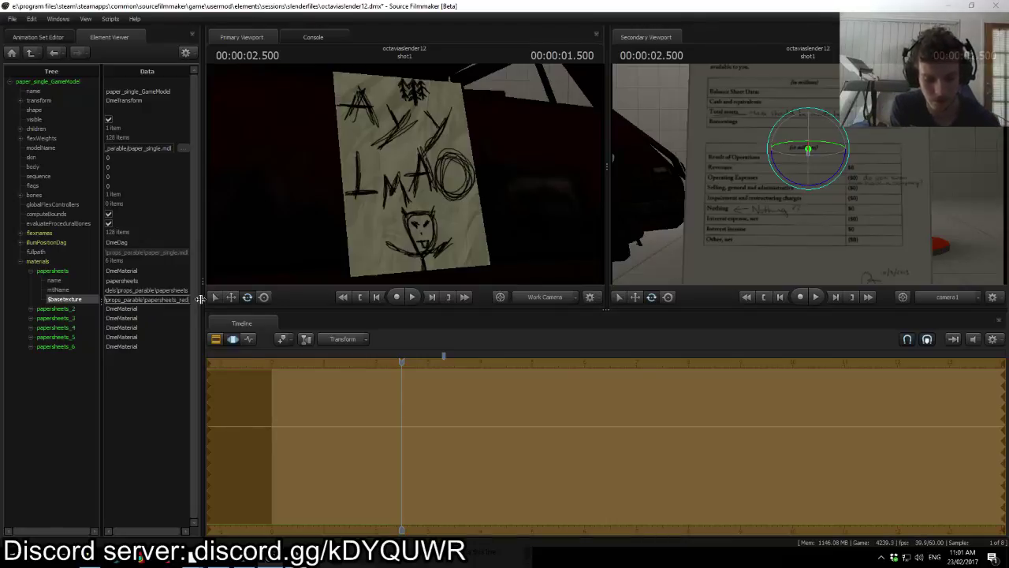
{"action": "type", "text": "squiggle"}
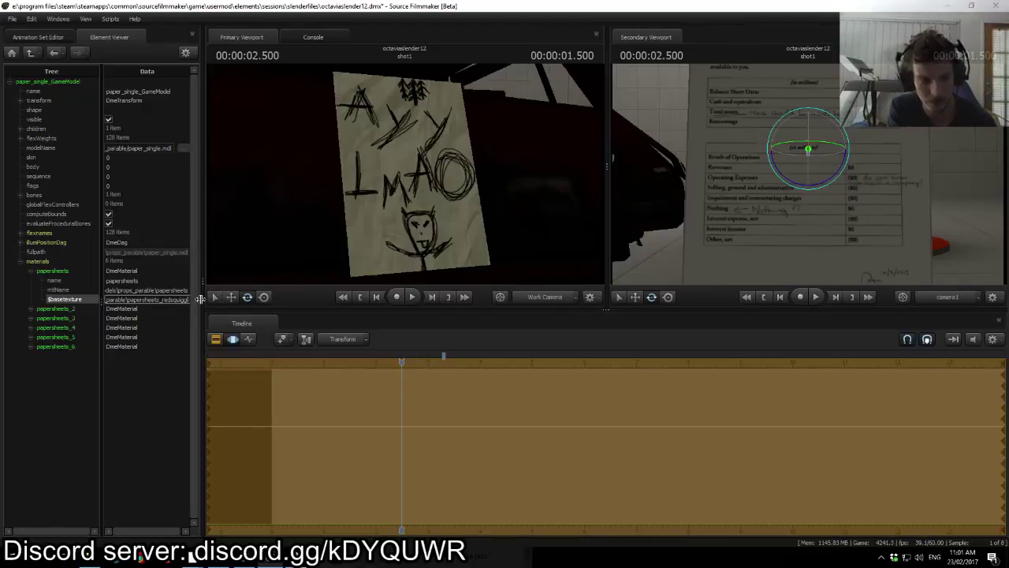
{"action": "key", "text": "Return"}
Step: Examine the retextured paper prop through the work camera in the primary viewport
{"action": "mouse_move", "coordinate": [296, 140]}
{"action": "left_mouse_down"}
{"action": "mouse_move", "coordinate": [386, 146]}
{"action": "mouse_move", "coordinate": [339, 189]}
{"action": "mouse_move", "coordinate": [292, 197]}
{"action": "mouse_move", "coordinate": [331, 177]}
{"action": "mouse_move", "coordinate": [394, 193]}
{"action": "mouse_move", "coordinate": [410, 189]}
{"action": "mouse_move", "coordinate": [404, 179]}
{"action": "left_mouse_up"}
{"action": "key", "text": "s"}
{"action": "key", "text": "s"}
{"action": "key", "text": "w"}
{"action": "key", "text": "s"}
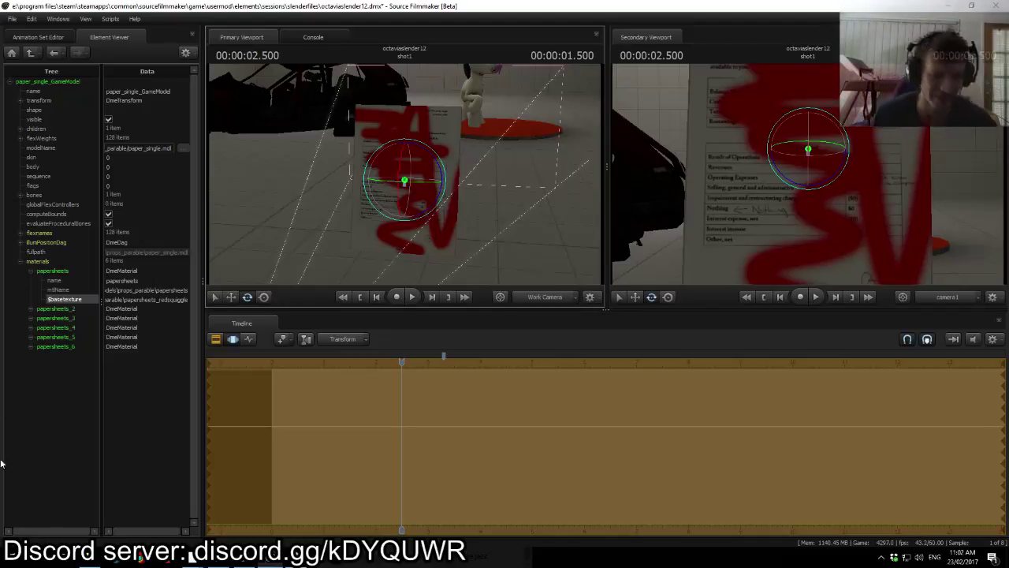
Step: Check the YouTube live chat window in Chrome, then return to Source Filmmaker
{"action": "mouse_move", "coordinate": [191, 555]}
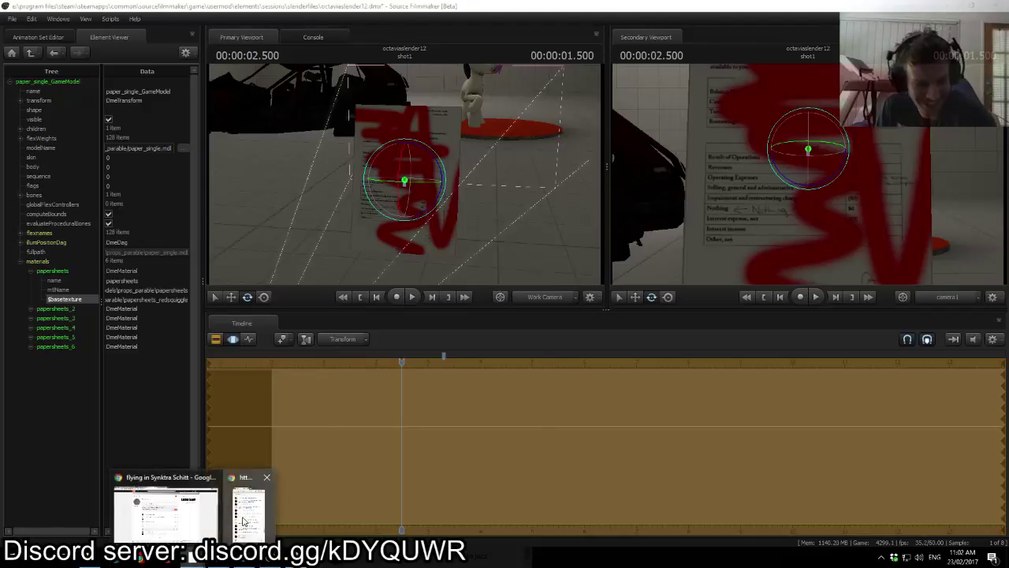
{"action": "left_click", "coordinate": [246, 509]}
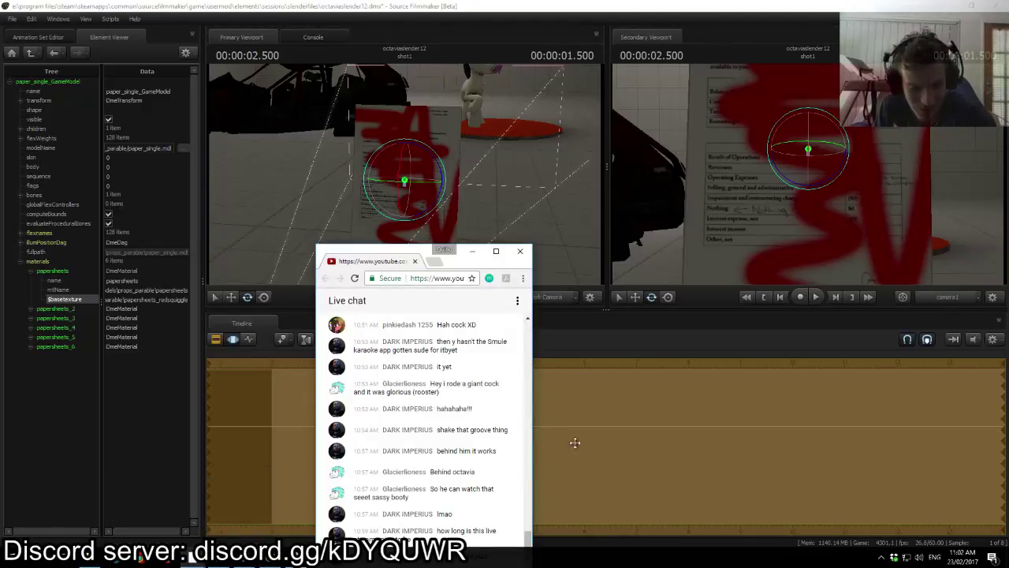
{"action": "left_click", "coordinate": [609, 324]}
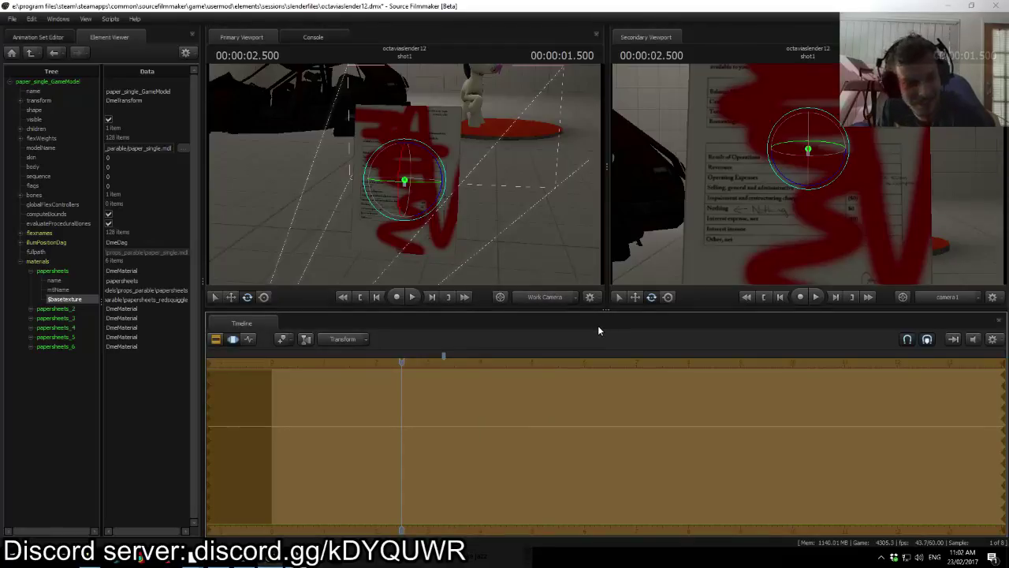
Step: Delete the paper_single3 animation set from the Animation Set Editor
{"action": "left_click", "coordinate": [33, 37]}
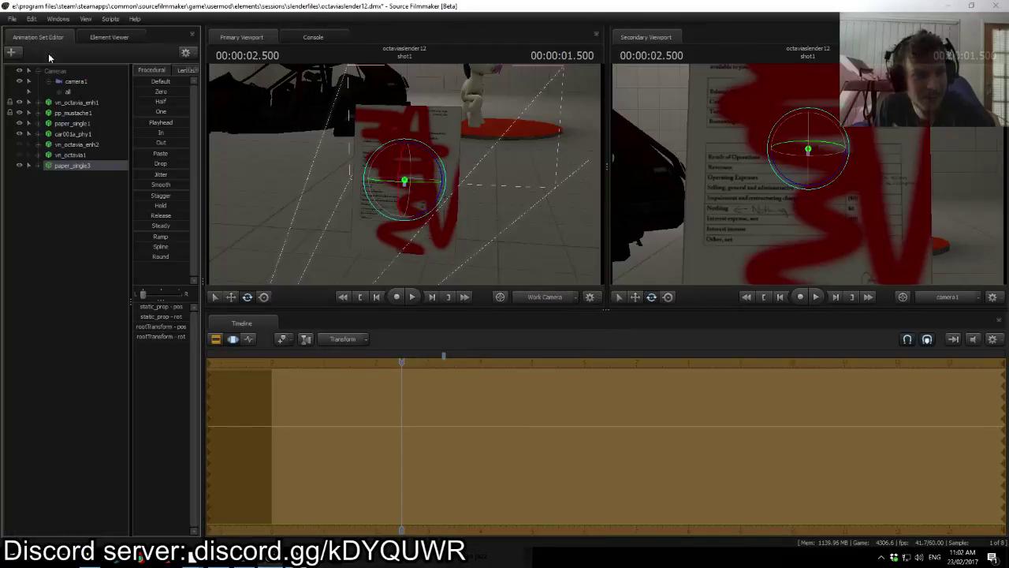
{"action": "right_click", "coordinate": [63, 164]}
{"action": "left_click", "coordinate": [84, 189]}
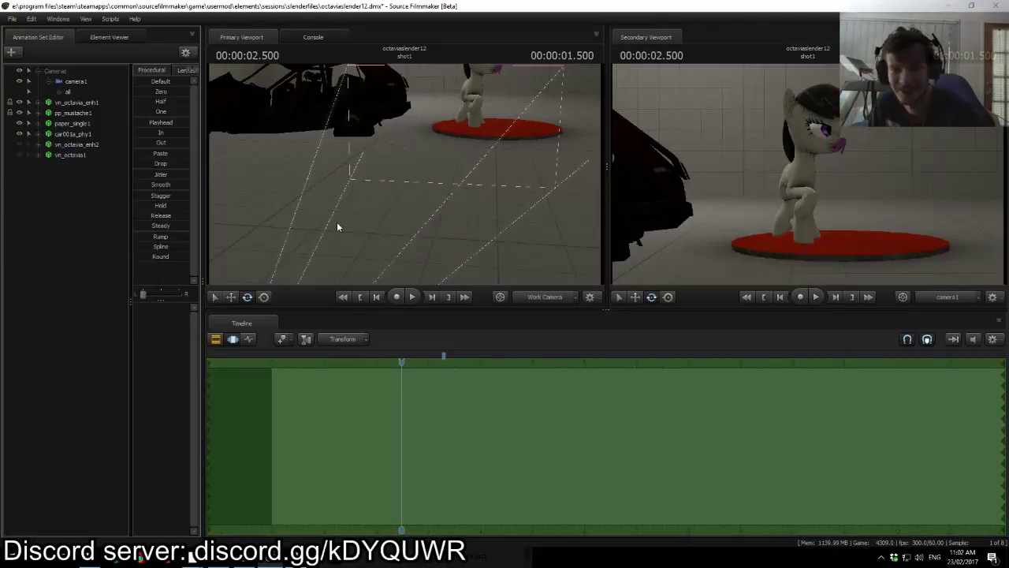
Step: Play back the shot and examine the pony's animation up close through the work camera
{"action": "key", "text": "space"}
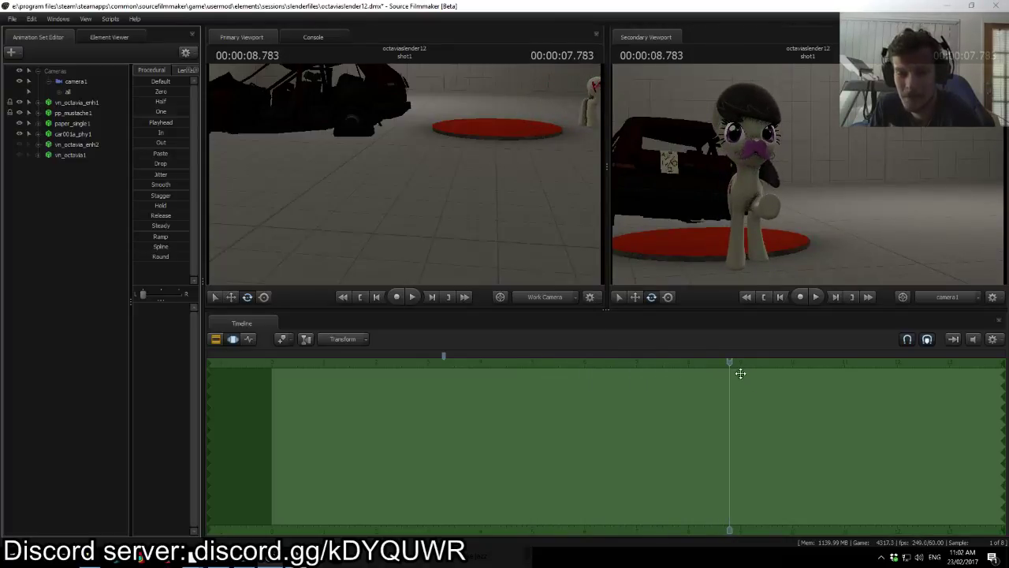
{"action": "left_click_drag", "start_coordinate": [729, 367], "coordinate": [533, 382]}
{"action": "key", "text": "w"}
{"action": "left_click_drag", "start_coordinate": [506, 199], "coordinate": [506, 199]}
{"action": "key", "text": "space"}
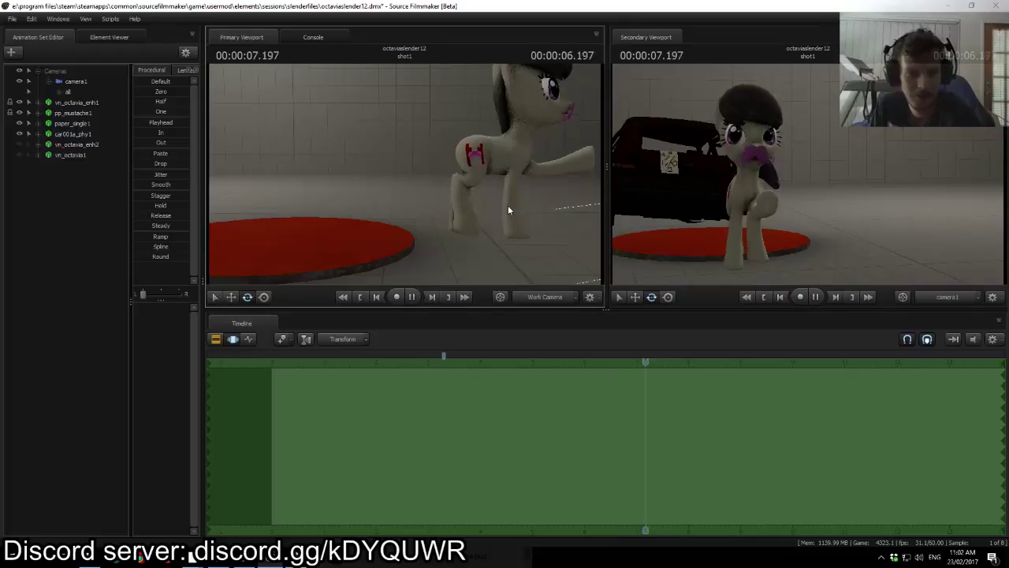
{"action": "key", "text": "space"}
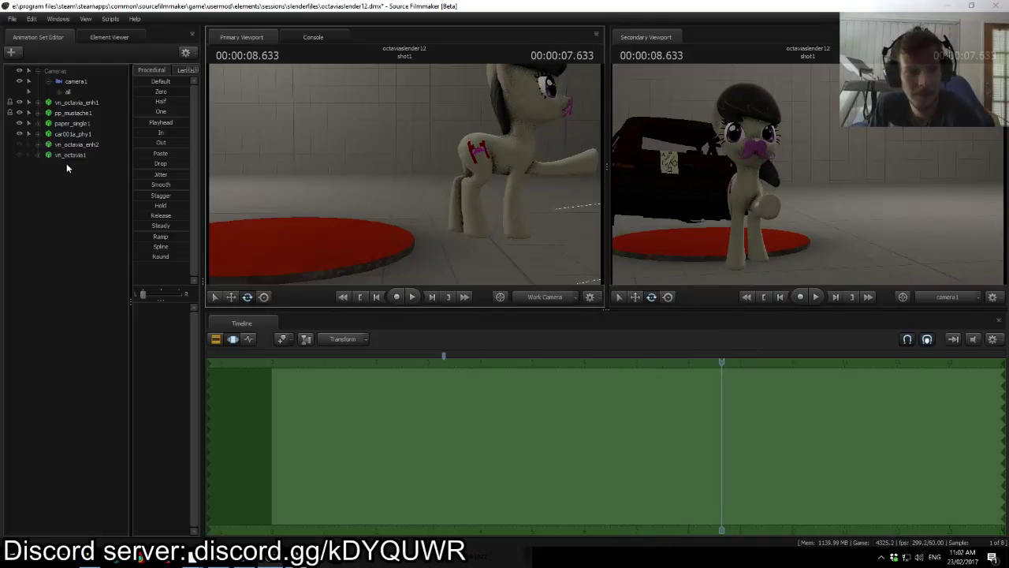
Step: Expand vn_octavia_enh1 and display its Body, Arms and Legs curves in the Graph Editor around the closing keyframes
{"action": "left_click", "coordinate": [39, 103]}
{"action": "left_click_drag", "start_coordinate": [61, 145], "coordinate": [63, 168]}
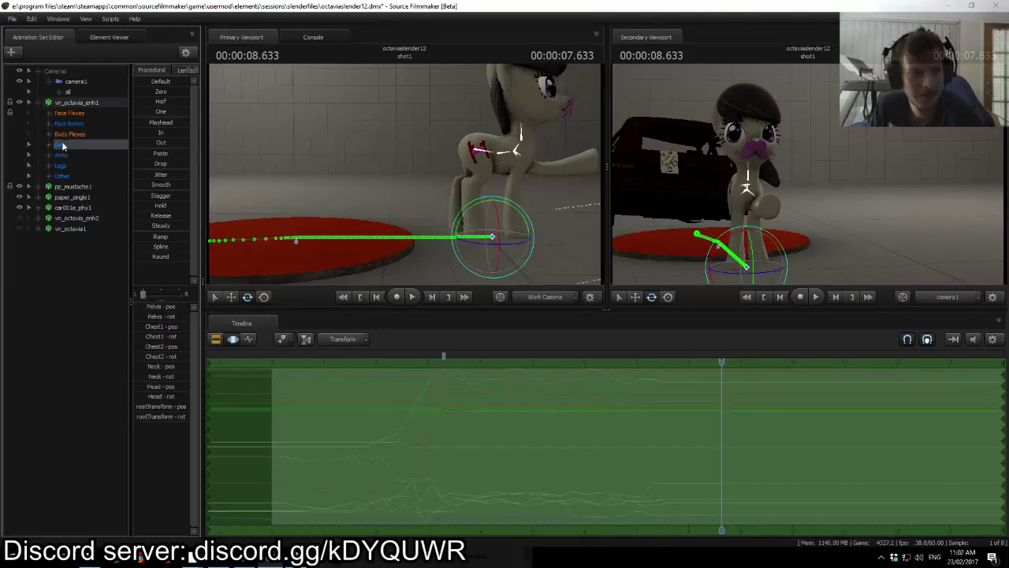
{"action": "left_click", "coordinate": [249, 339]}
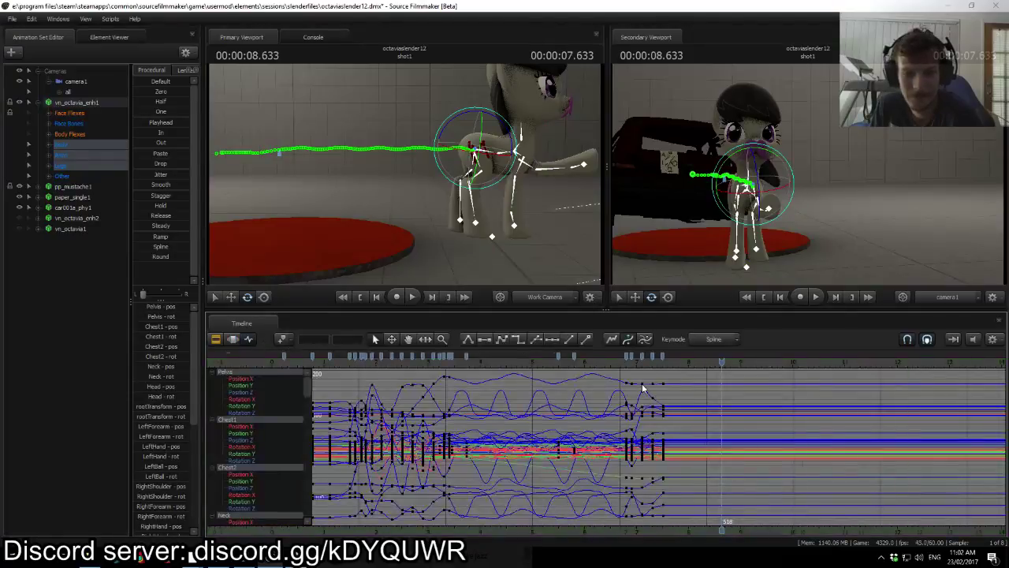
{"action": "scroll", "coordinate": [641, 384], "scroll_direction": "up", "scroll_amount": 3}
{"action": "left_click", "coordinate": [615, 359]}
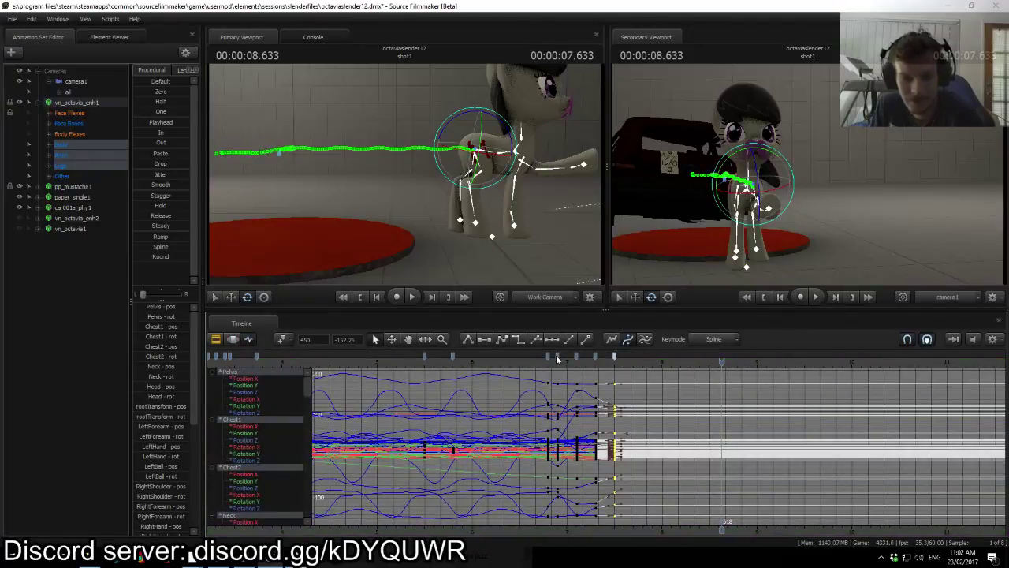
{"action": "left_click", "coordinate": [557, 356], "text": "shift"}
{"action": "left_click", "coordinate": [581, 426]}
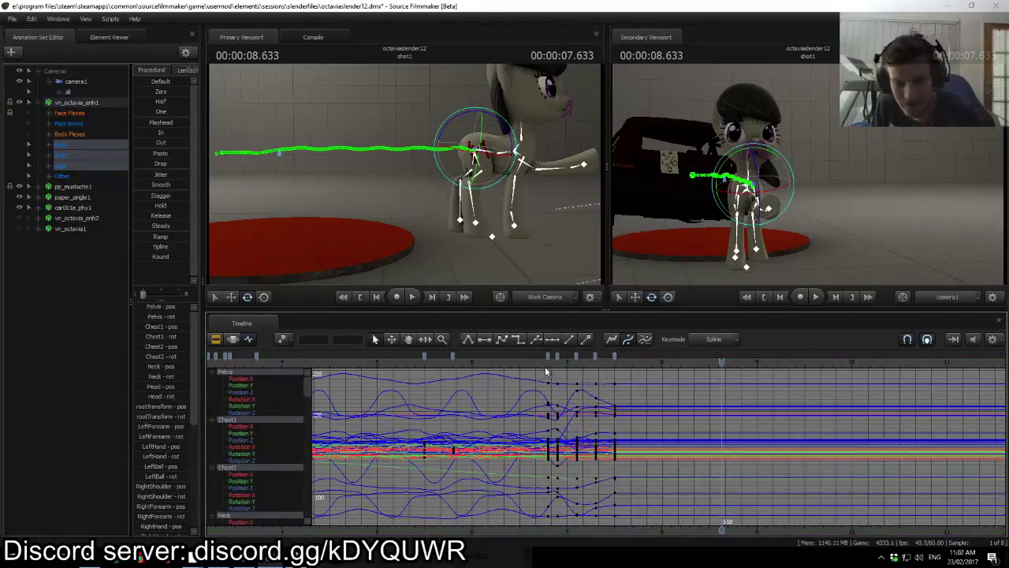
Step: Play back the pony's stopping motion repeatedly from about 6.7 seconds to review how she settles
{"action": "left_click", "coordinate": [543, 363]}
{"action": "key", "text": "space"}
{"action": "key", "text": "space"}
{"action": "left_click", "coordinate": [542, 363]}
{"action": "key", "text": "space"}
{"action": "key", "text": "space"}
{"action": "left_click", "coordinate": [543, 363]}
{"action": "key", "text": "space"}
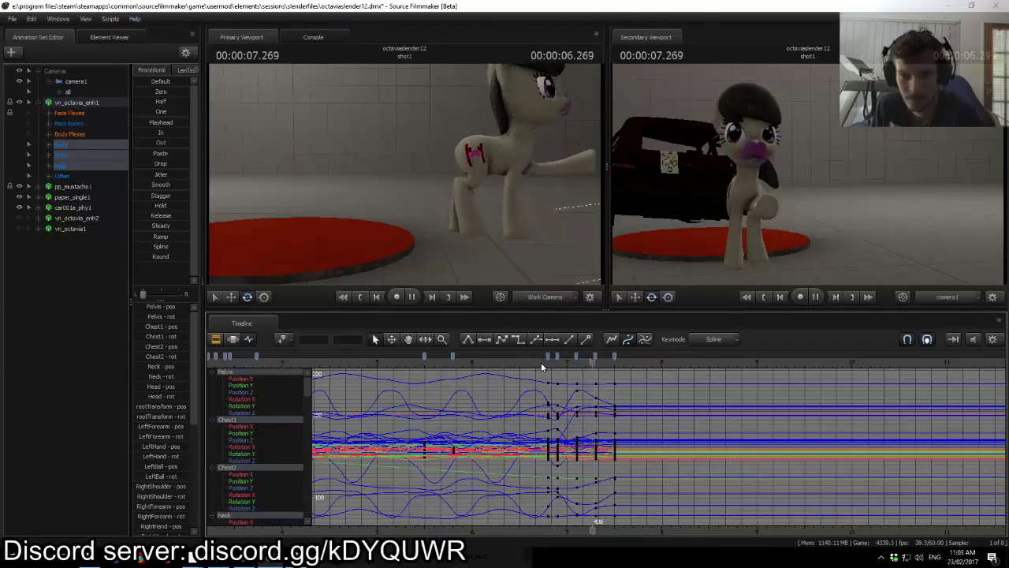
{"action": "key", "text": "space"}
{"action": "left_click", "coordinate": [542, 363]}
{"action": "key", "text": "space"}
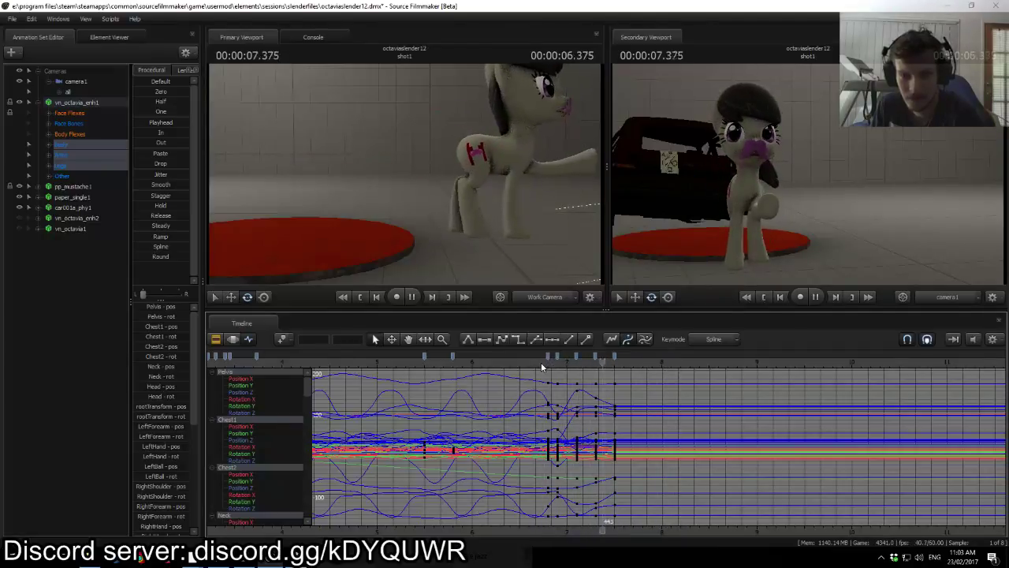
{"action": "key", "text": "space"}
{"action": "key", "text": "space"}
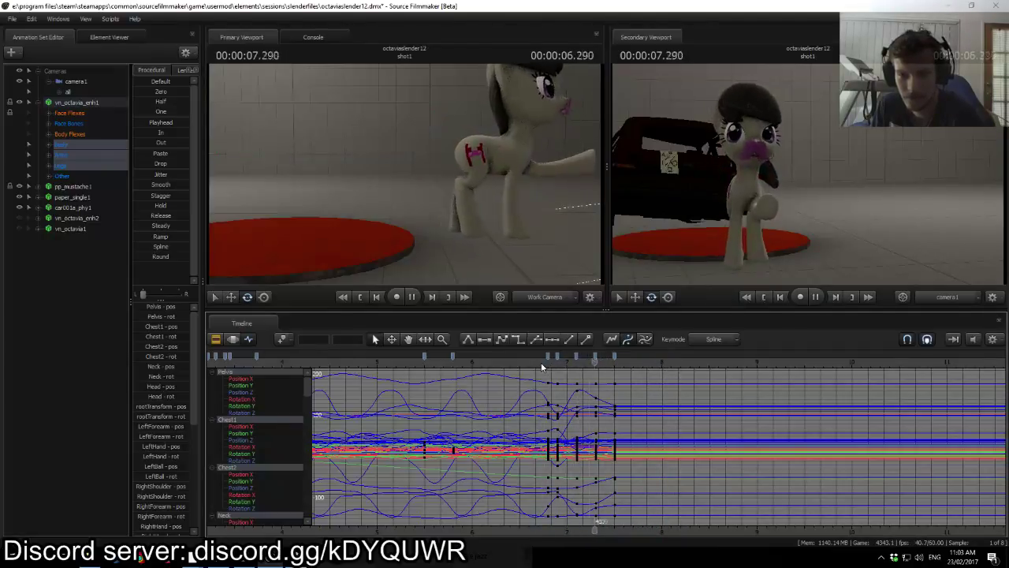
Step: Compare the pony's leg poses at the 7.3 and 7.5 second keyframes from a close view of the hooves
{"action": "key", "text": "Up"}
{"action": "key", "text": "Up"}
{"action": "key", "text": "Down"}
{"action": "key", "text": "Up"}
{"action": "key", "text": "Down"}
{"action": "left_click_drag", "start_coordinate": [545, 255], "coordinate": [505, 264]}
{"action": "mouse_move", "coordinate": [404, 174]}
{"action": "left_mouse_down"}
{"action": "mouse_move", "coordinate": [422, 175]}
{"action": "mouse_move", "coordinate": [406, 178]}
{"action": "left_mouse_up"}
{"action": "key", "text": "Up"}
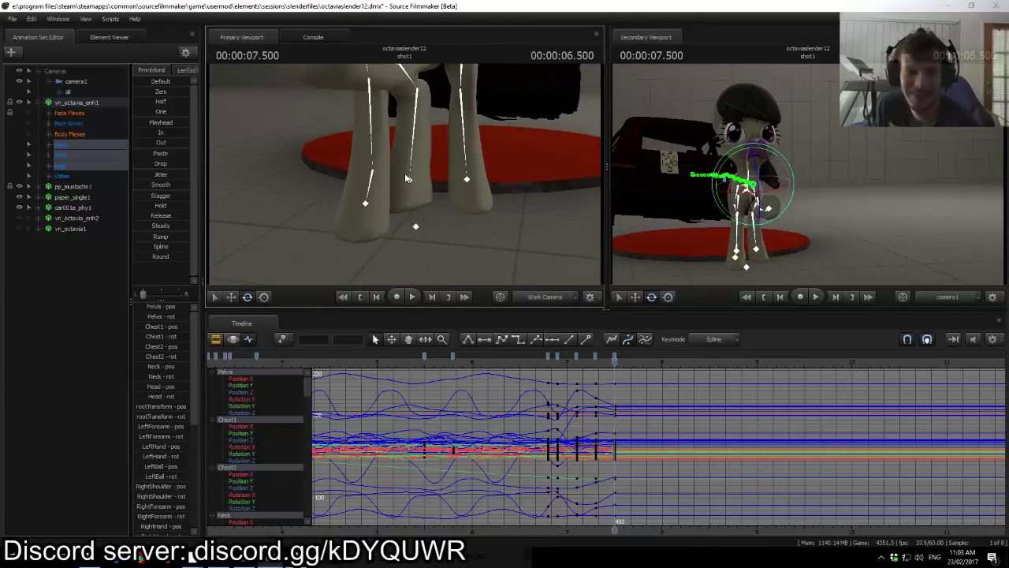
{"action": "key", "text": "Down"}
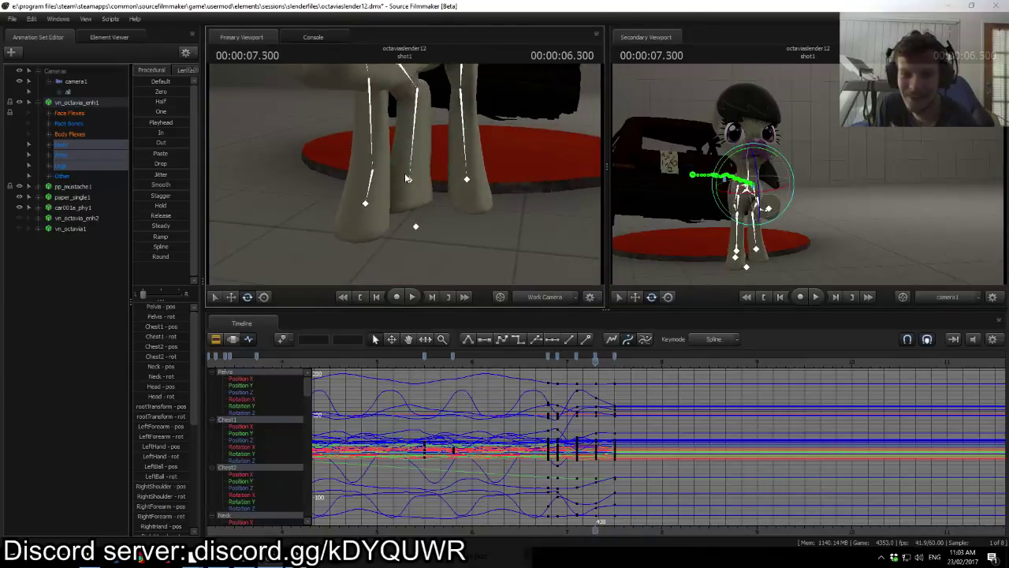
{"action": "key", "text": "Up"}
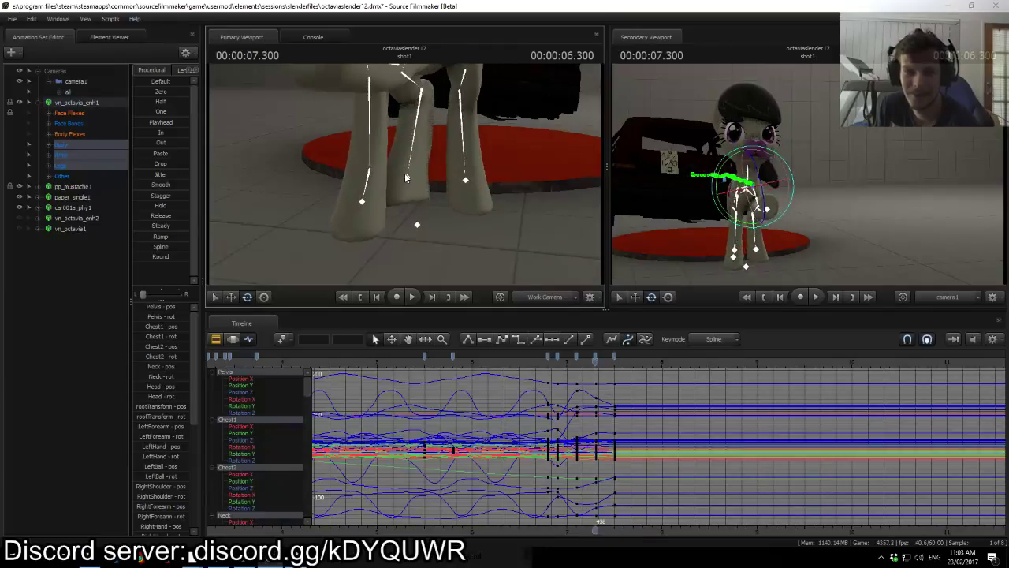
{"action": "key", "text": "Down"}
{"action": "left_click_drag", "start_coordinate": [405, 174], "coordinate": [405, 166]}
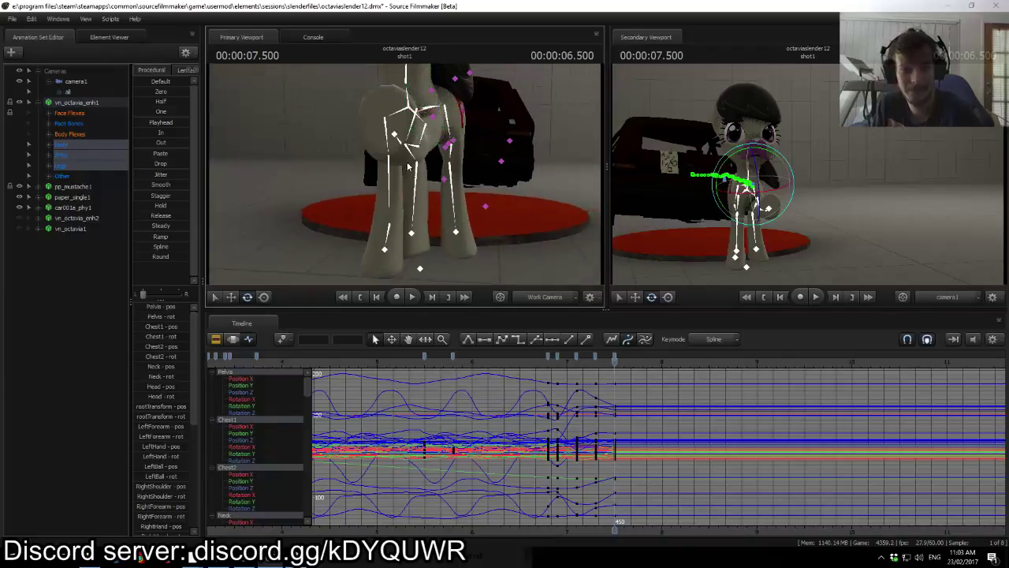
Step: Rotate the RightShoulder bone slightly at the 7.5 second keyframe and compare it with the 7.3 second pose
{"action": "left_click", "coordinate": [392, 129], "text": "ctrl"}
{"action": "left_click_drag", "start_coordinate": [412, 113], "coordinate": [414, 103]}
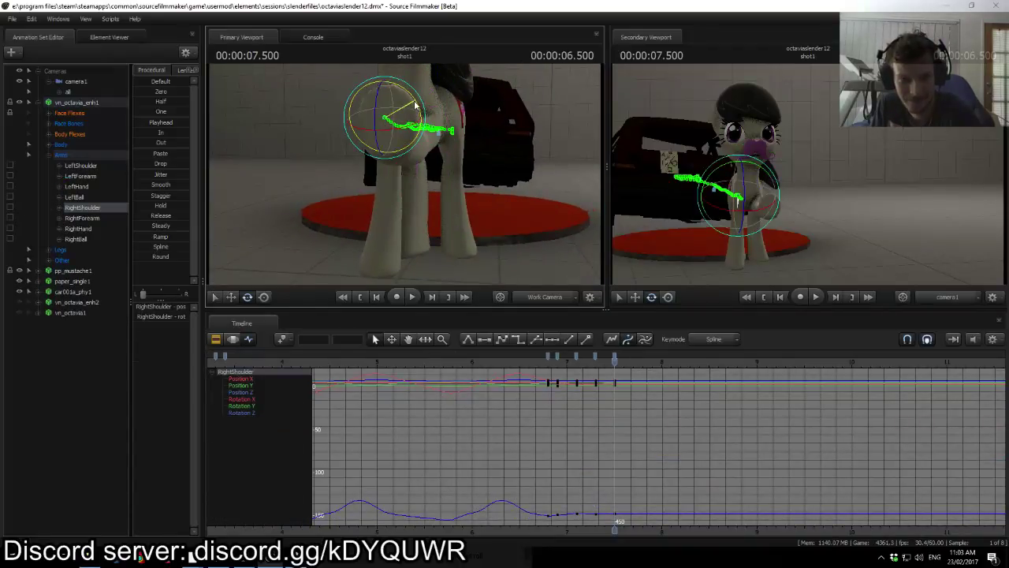
{"action": "key", "text": "Up"}
{"action": "key", "text": "Down"}
{"action": "key", "text": "Up"}
{"action": "key", "text": "Down"}
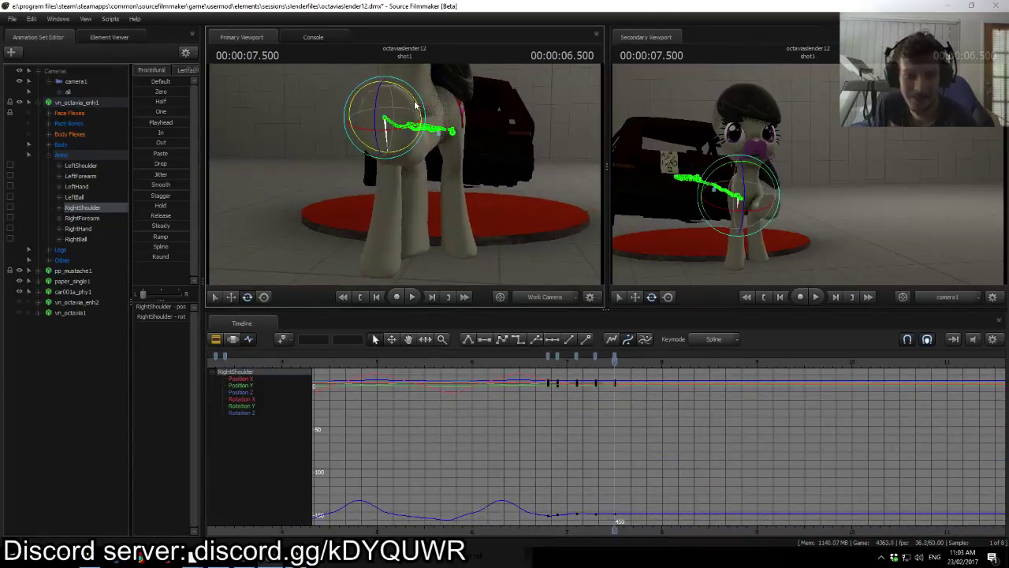
{"action": "key", "text": "Up"}
{"action": "key", "text": "Down"}
{"action": "key", "text": "Up"}
{"action": "key", "text": "Down"}
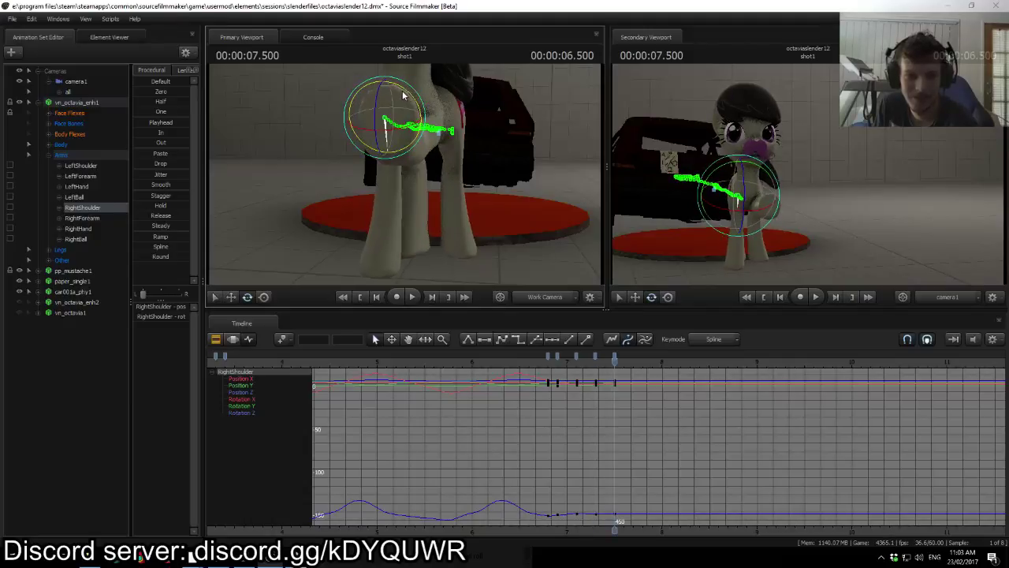
{"action": "key", "text": "Up"}
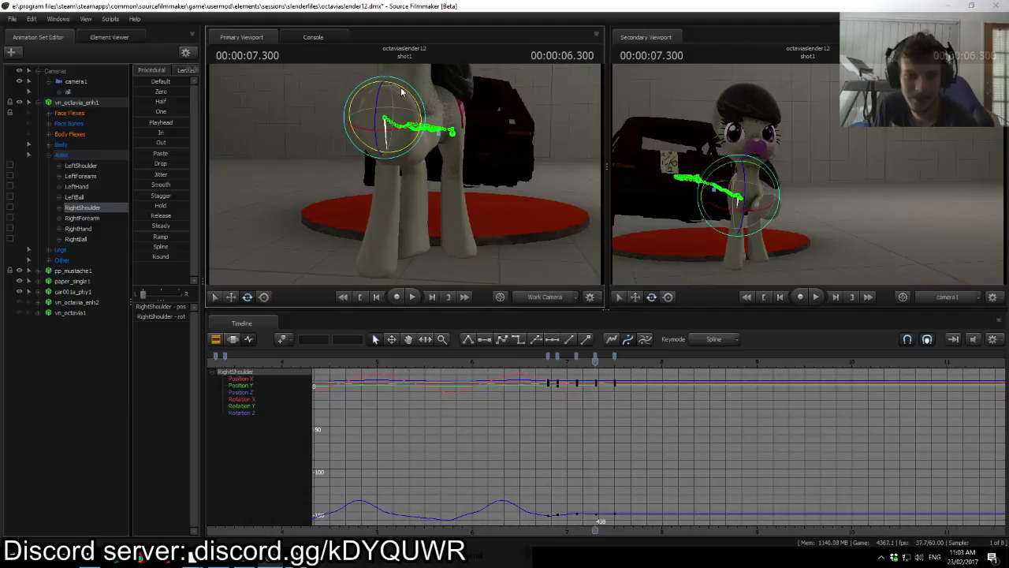
{"action": "key", "text": "Down"}
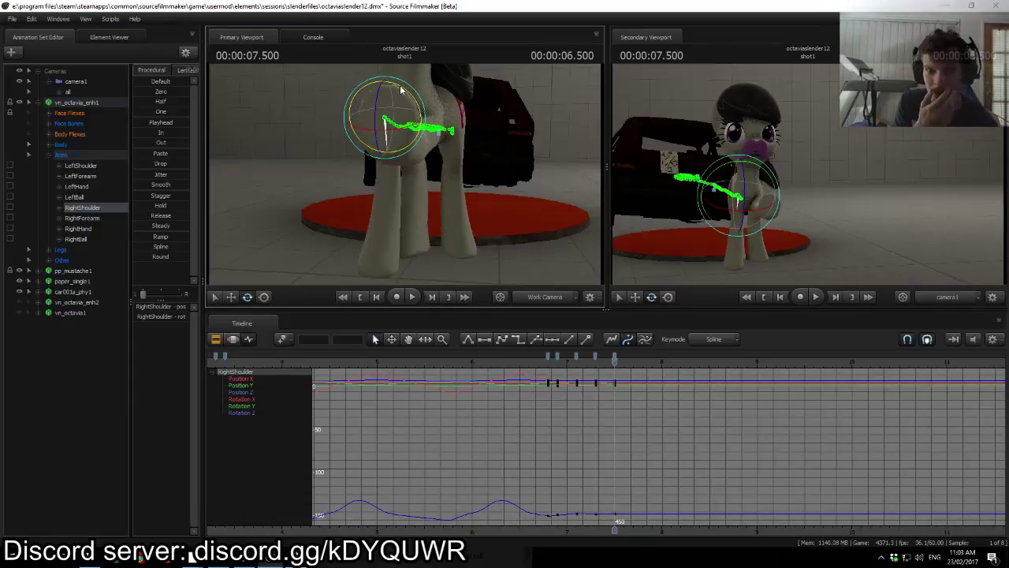
{"action": "key", "text": "Up"}
{"action": "key", "text": "Down"}
{"action": "key", "text": "Up"}
{"action": "key", "text": "Down"}
Step: Examine the curves of LeftThigh, LeftLeg1 and LeftLeg2 and compare the LeftLeg2 pose around 7.5 seconds
{"action": "left_click_drag", "start_coordinate": [409, 84], "coordinate": [392, 170]}
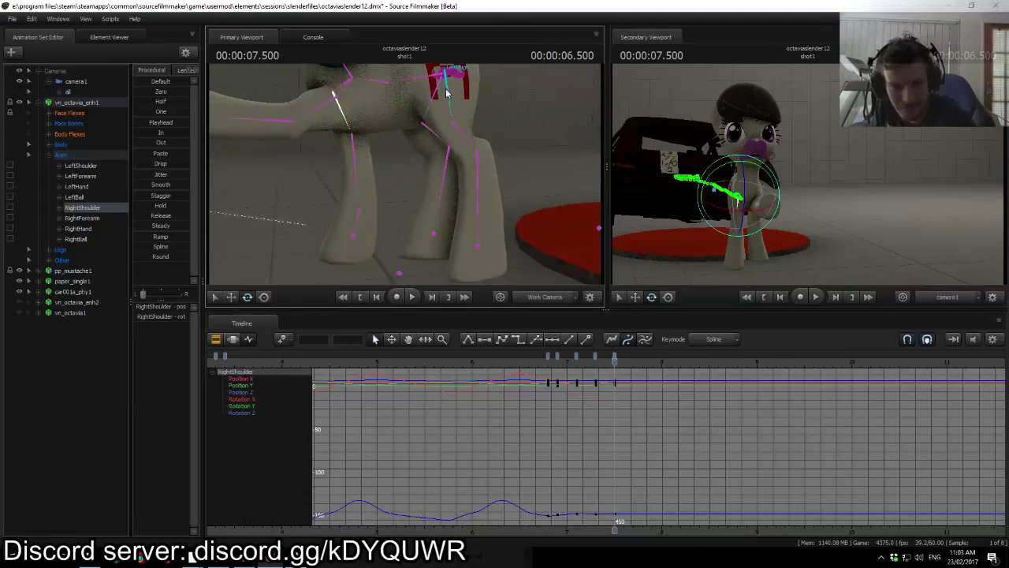
{"action": "left_click", "coordinate": [446, 93]}
{"action": "right_click_drag", "start_coordinate": [511, 104], "coordinate": [431, 90]}
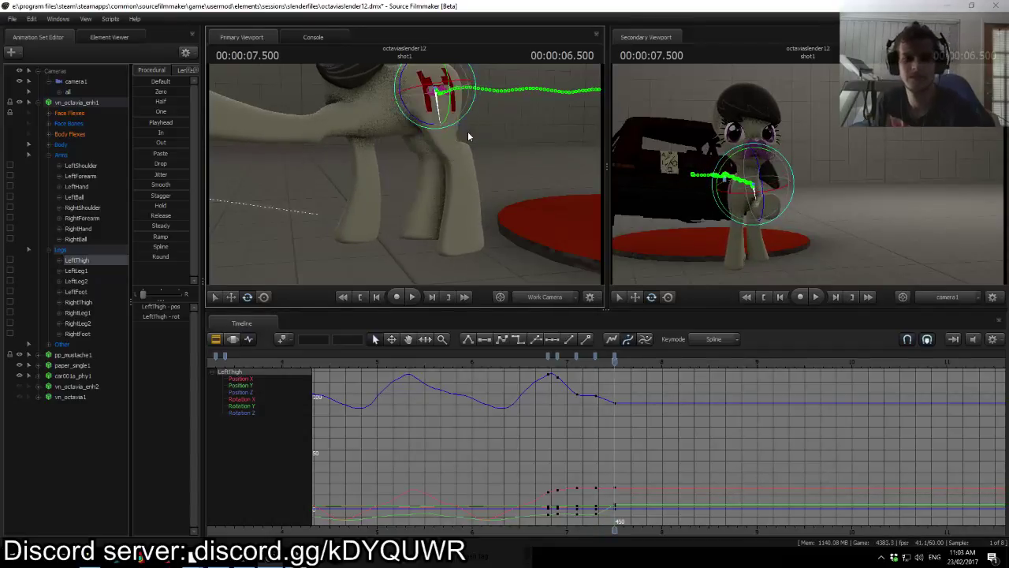
{"action": "left_click", "coordinate": [435, 166]}
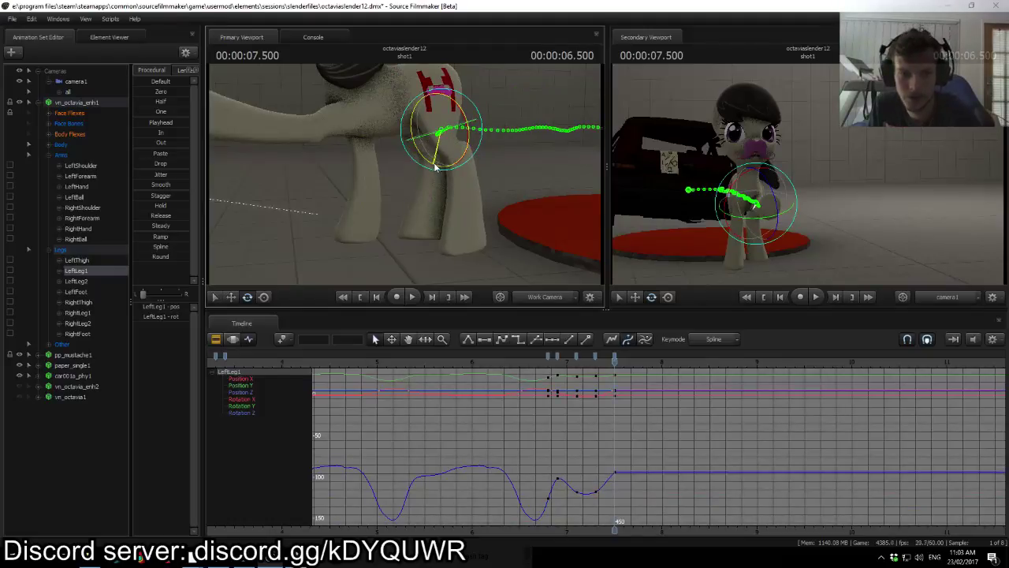
{"action": "left_click", "coordinate": [446, 186]}
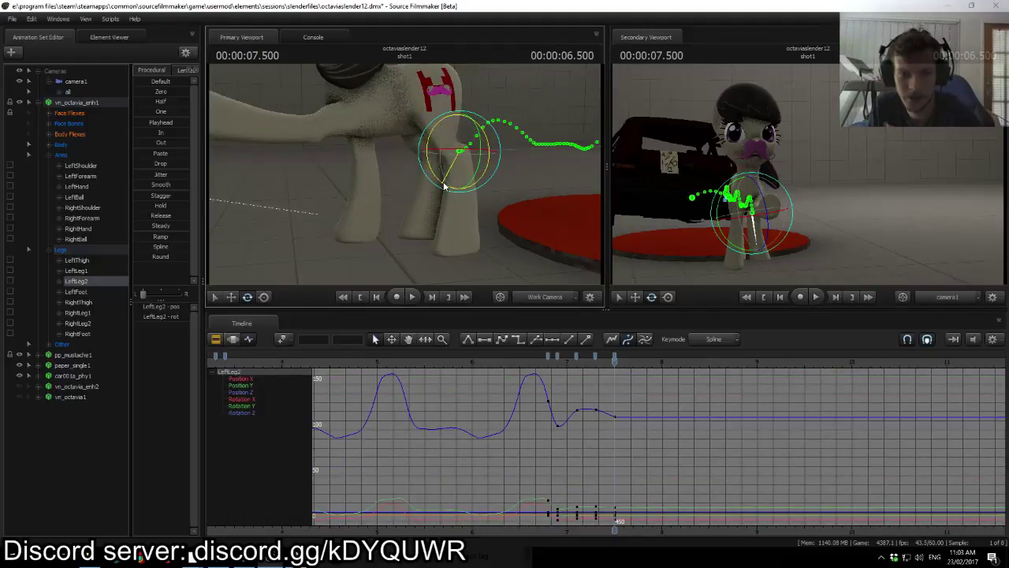
{"action": "key", "text": "Left"}
{"action": "key", "text": "Left"}
{"action": "key", "text": "Left"}
{"action": "key", "text": "Left"}
{"action": "key", "text": "Left"}
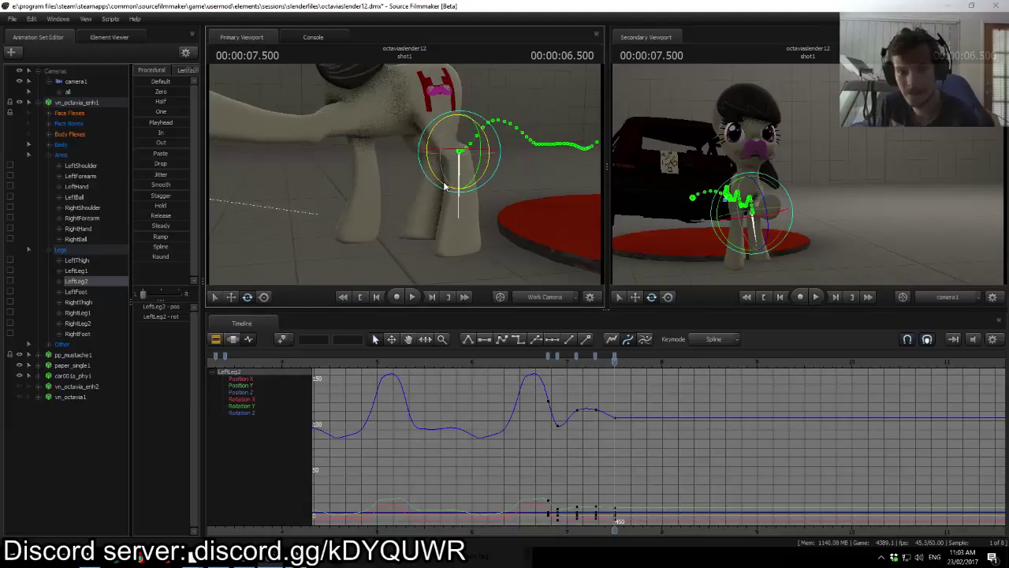
{"action": "key", "text": "Right"}
{"action": "key", "text": "Right"}
{"action": "key", "text": "Right"}
{"action": "key", "text": "Right"}
{"action": "key", "text": "Right"}
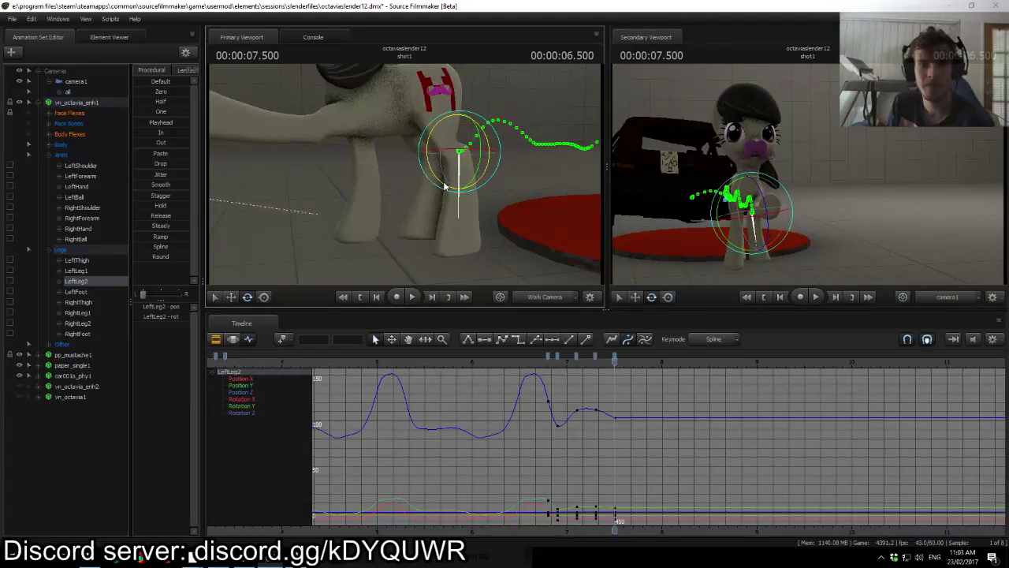
Step: Compare the LeftThigh bone's pose between the 7.5 and 7.3 second keyframes
{"action": "left_click", "coordinate": [430, 122]}
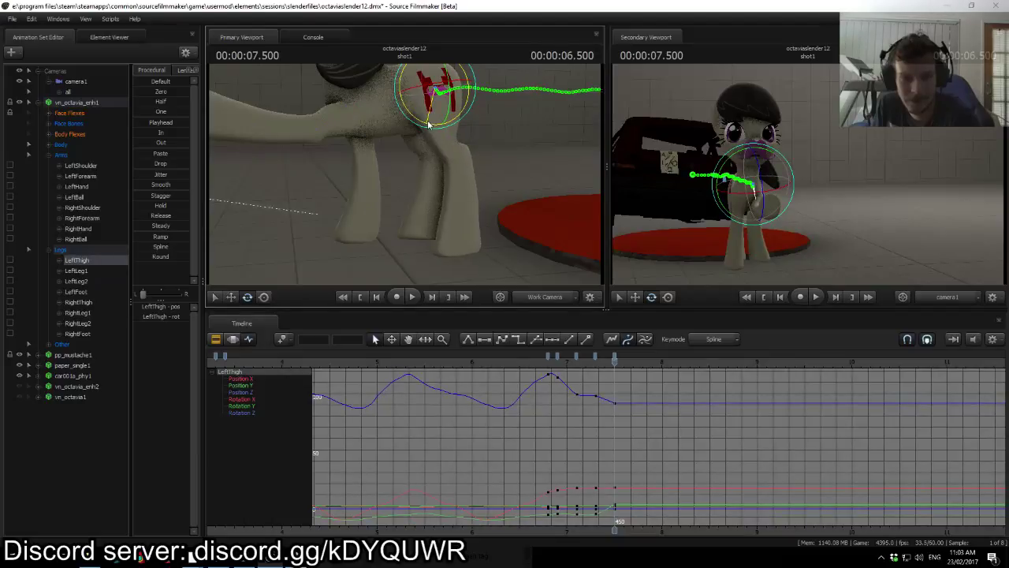
{"action": "key", "text": "Left"}
{"action": "key", "text": "Left"}
{"action": "key", "text": "Left"}
{"action": "key", "text": "Left"}
{"action": "key", "text": "Left"}
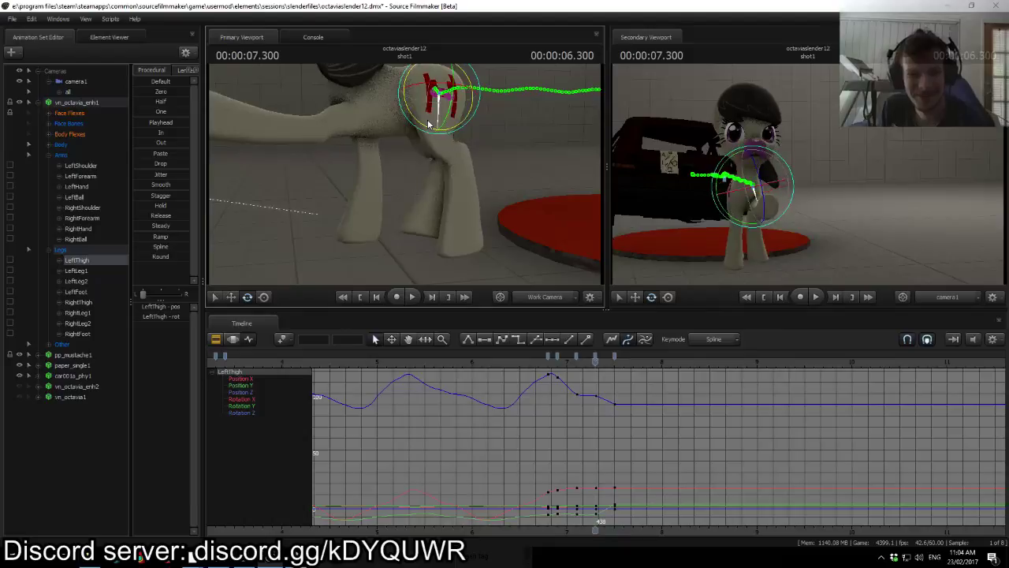
{"action": "key", "text": "Right"}
{"action": "key", "text": "Right"}
{"action": "key", "text": "Right"}
{"action": "key", "text": "Right"}
{"action": "key", "text": "Right"}
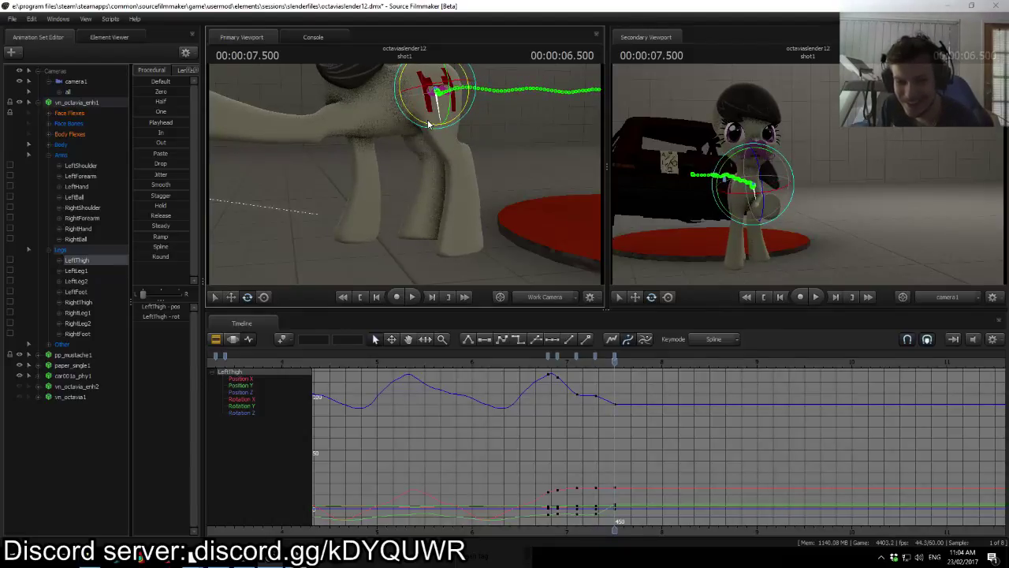
Step: Switch to the YouTube live chat window to read the messages, and return to Source Filmmaker
{"action": "left_click", "coordinate": [201, 562]}
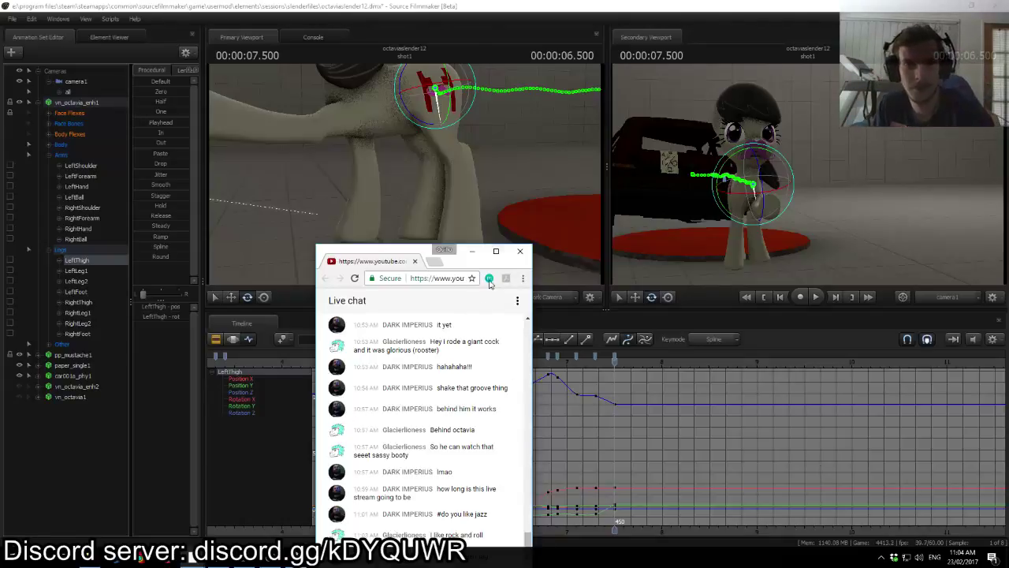
{"action": "left_click", "coordinate": [506, 160]}
{"action": "left_click", "coordinate": [442, 115]}
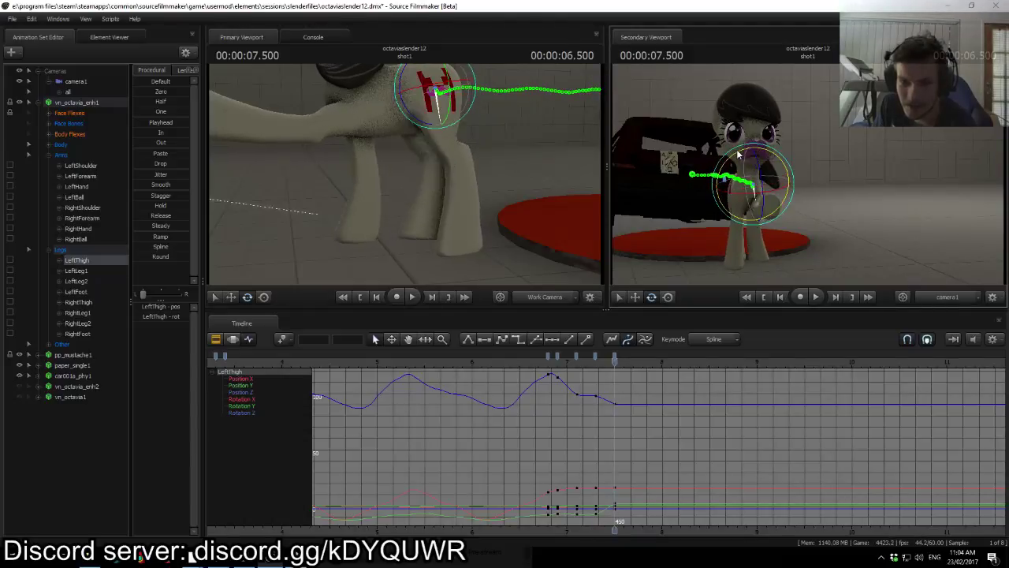
Step: Check the pony's final keyframes around 7.3 and 7.5 seconds, and replay the stopping motion from about 6.7 seconds
{"action": "key", "text": "Up"}
{"action": "key", "text": "Down"}
{"action": "key", "text": "Up"}
{"action": "key", "text": "Down"}
{"action": "key", "text": "Up"}
{"action": "key", "text": "Up"}
{"action": "key", "text": "Up"}
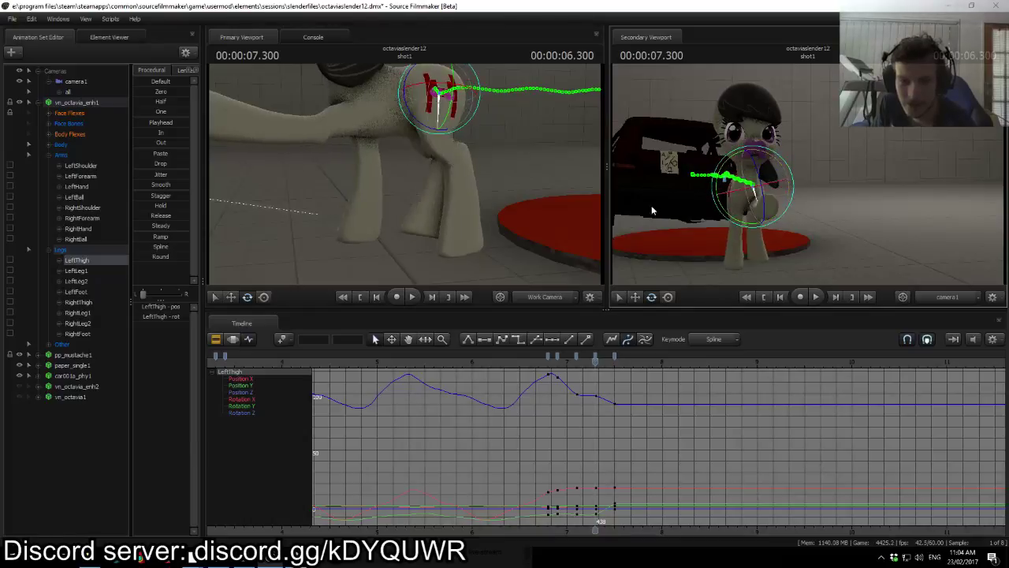
{"action": "key", "text": "space"}
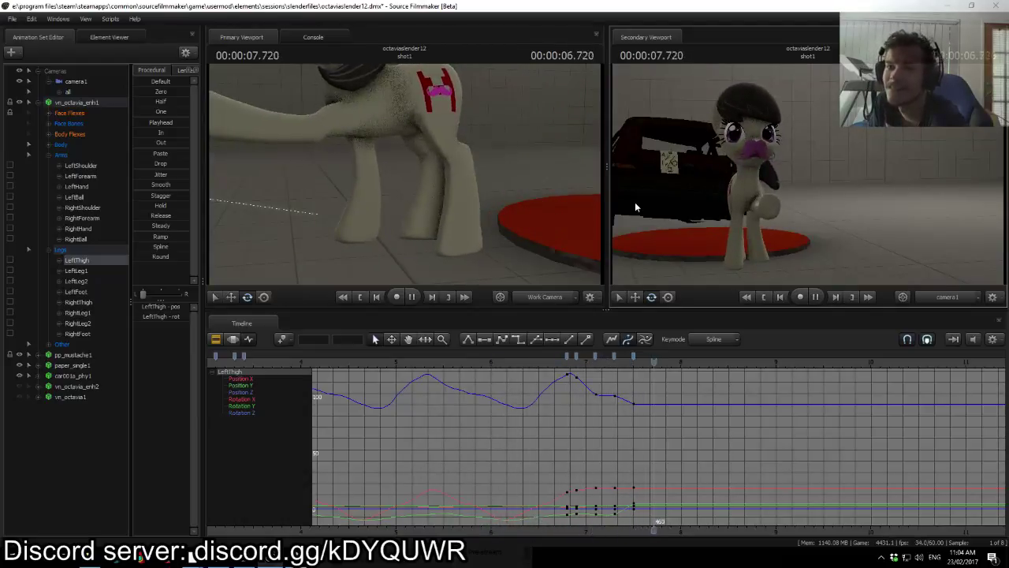
{"action": "key", "text": "space"}
{"action": "left_click", "coordinate": [592, 368]}
{"action": "key", "text": "space"}
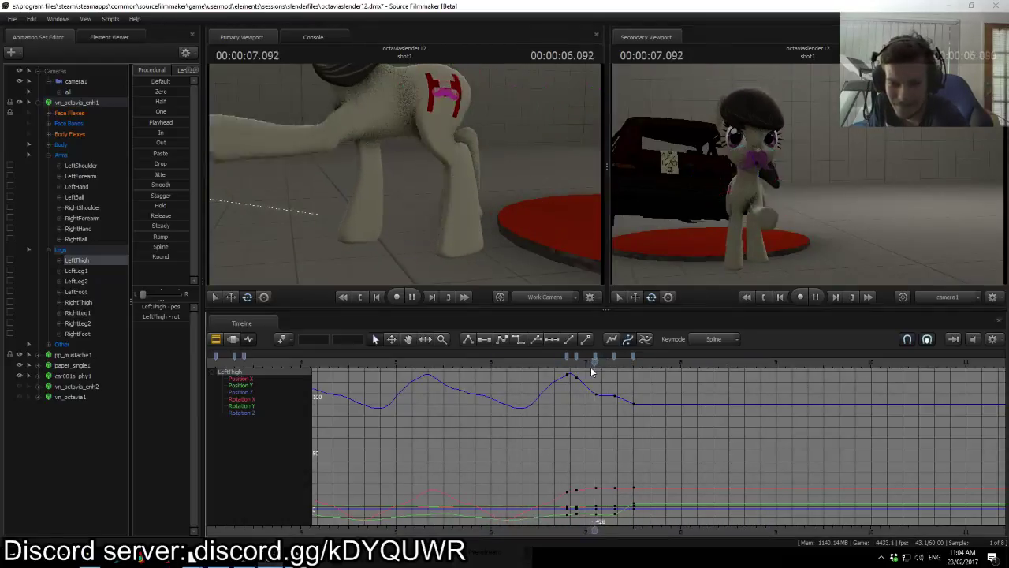
{"action": "key", "text": "space"}
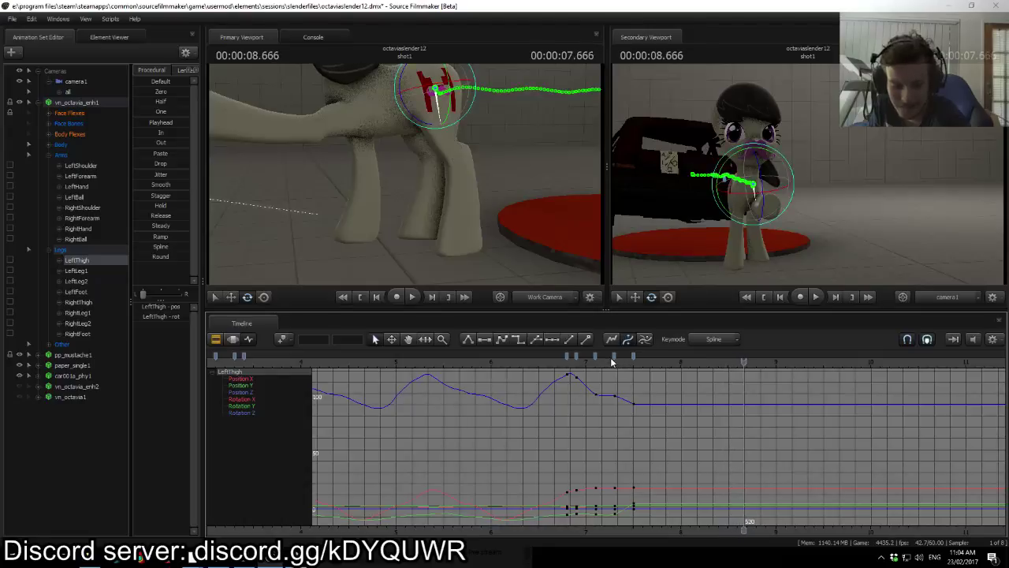
{"action": "left_click", "coordinate": [558, 363]}
{"action": "key", "text": "space"}
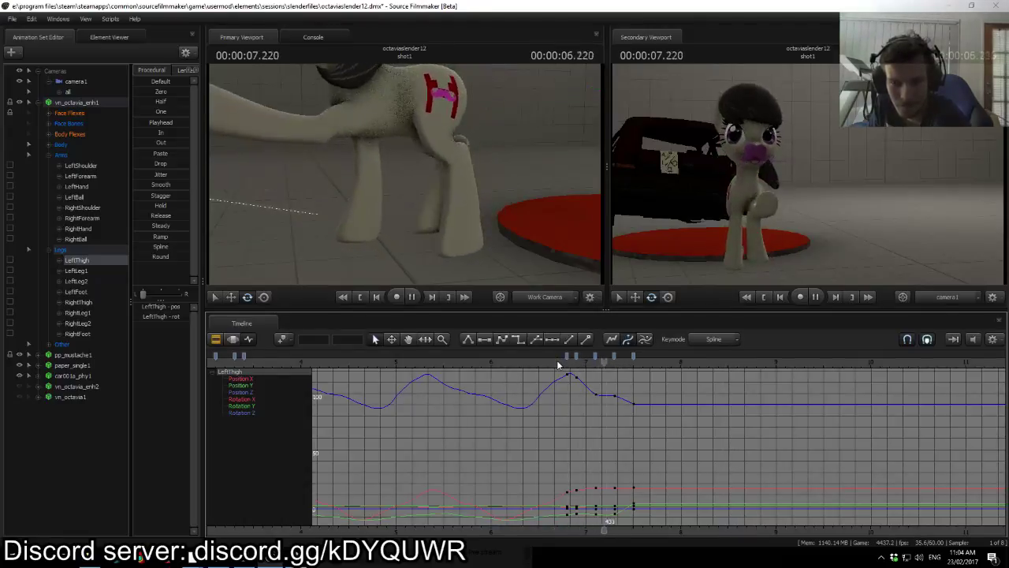
Step: Select the viewTarget control among vn_octavia_enh1's eye controls and set the playhead to its keyframe at 5.6 seconds
{"action": "left_click", "coordinate": [48, 81]}
{"action": "left_click", "coordinate": [48, 82]}
{"action": "left_click", "coordinate": [48, 114]}
{"action": "left_click", "coordinate": [58, 124]}
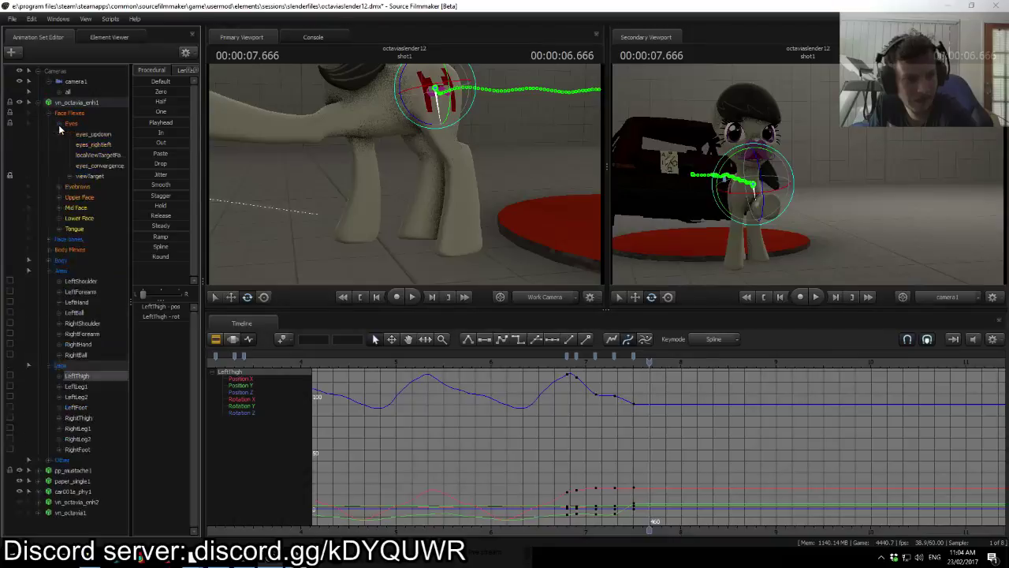
{"action": "left_click", "coordinate": [89, 176]}
{"action": "left_click_drag", "start_coordinate": [649, 362], "coordinate": [453, 361]}
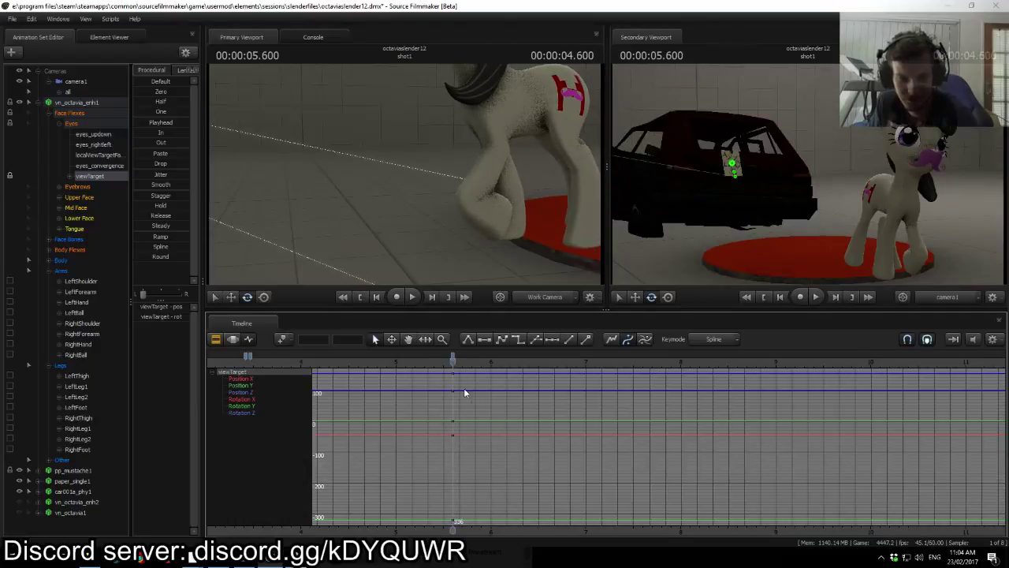
Step: Shift the viewTarget keyframe at 5.6 seconds to frame 337
{"action": "key", "text": "Right"}
{"action": "key", "text": "Right"}
{"action": "left_click_drag", "start_coordinate": [436, 237], "coordinate": [525, 229]}
{"action": "key", "text": "s"}
{"action": "key", "text": "Left"}
{"action": "key", "text": "Left"}
{"action": "scroll", "coordinate": [497, 367], "scroll_direction": "up", "scroll_amount": 4}
{"action": "key", "text": "Right"}
{"action": "left_click", "coordinate": [449, 356]}
{"action": "left_click_drag", "start_coordinate": [448, 357], "coordinate": [452, 357]}
Step: Move the viewTarget at 5.65 seconds in the primary viewport to redirect the pony's gaze toward camera1
{"action": "left_click_drag", "start_coordinate": [467, 246], "coordinate": [520, 241]}
{"action": "key", "text": "a"}
{"action": "key", "text": "s"}
{"action": "mouse_move", "coordinate": [413, 174]}
{"action": "left_mouse_down"}
{"action": "mouse_move", "coordinate": [441, 177]}
{"action": "mouse_move", "coordinate": [410, 161]}
{"action": "left_mouse_up"}
{"action": "key", "text": "w"}
{"action": "left_click_drag", "start_coordinate": [437, 229], "coordinate": [419, 169]}
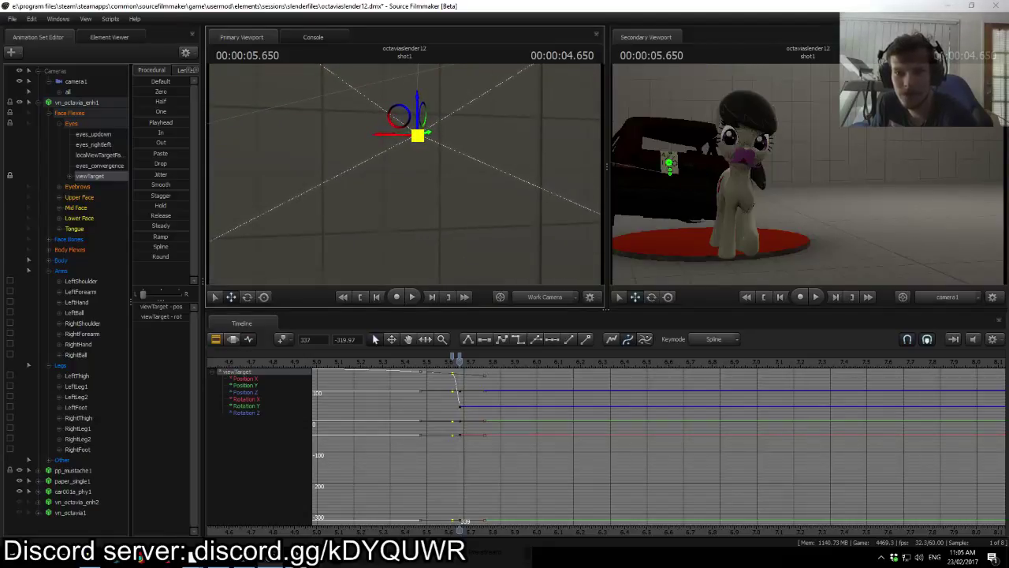
Step: Fine-tune the viewTarget position at 5.65 seconds and flatten the curve tangents of its two neighbouring keyframes
{"action": "left_click_drag", "start_coordinate": [420, 135], "coordinate": [418, 134]}
{"action": "key", "text": "shift"}
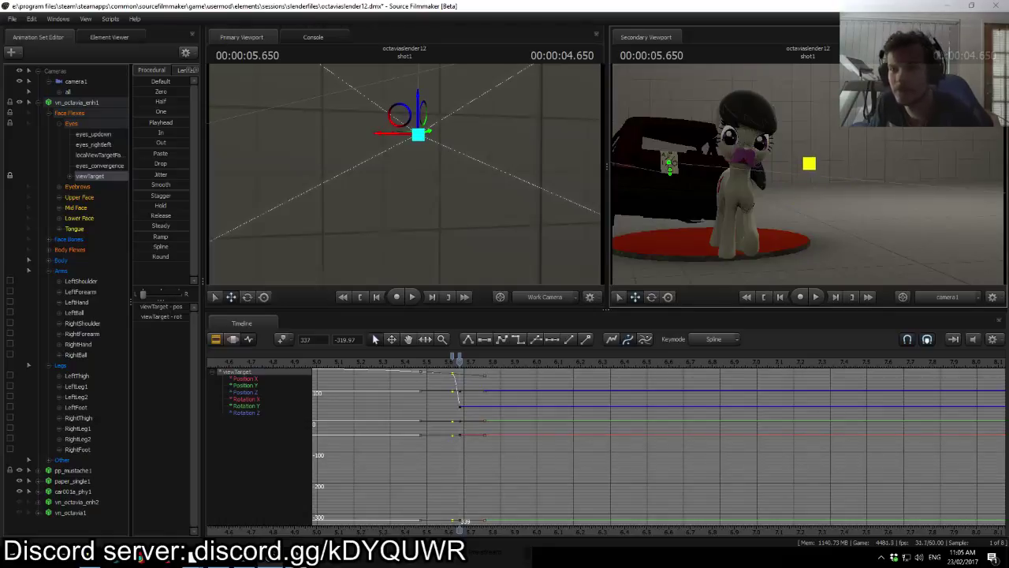
{"action": "left_click", "coordinate": [460, 356]}
{"action": "left_click", "coordinate": [451, 356], "text": "shift"}
{"action": "key", "text": "2"}
{"action": "left_click", "coordinate": [464, 378]}
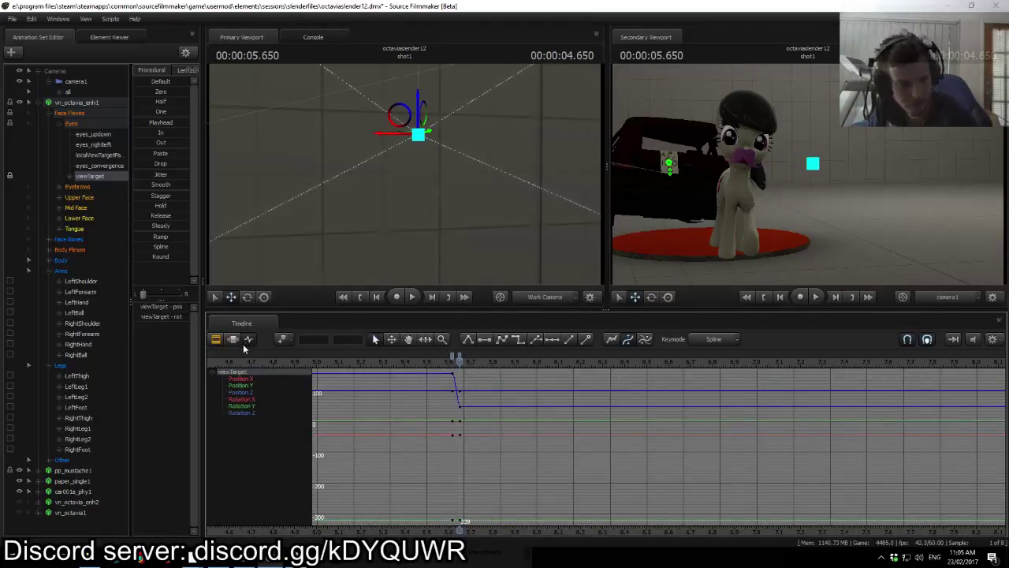
{"action": "scroll", "coordinate": [417, 436], "scroll_direction": "down", "scroll_amount": 3}
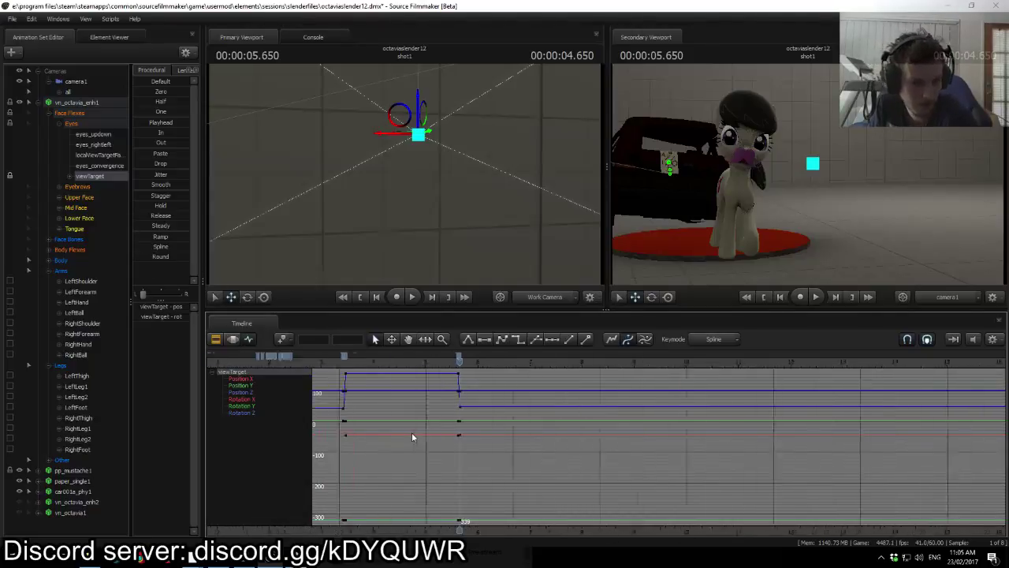
{"action": "scroll", "coordinate": [390, 426], "scroll_direction": "up", "scroll_amount": 5}
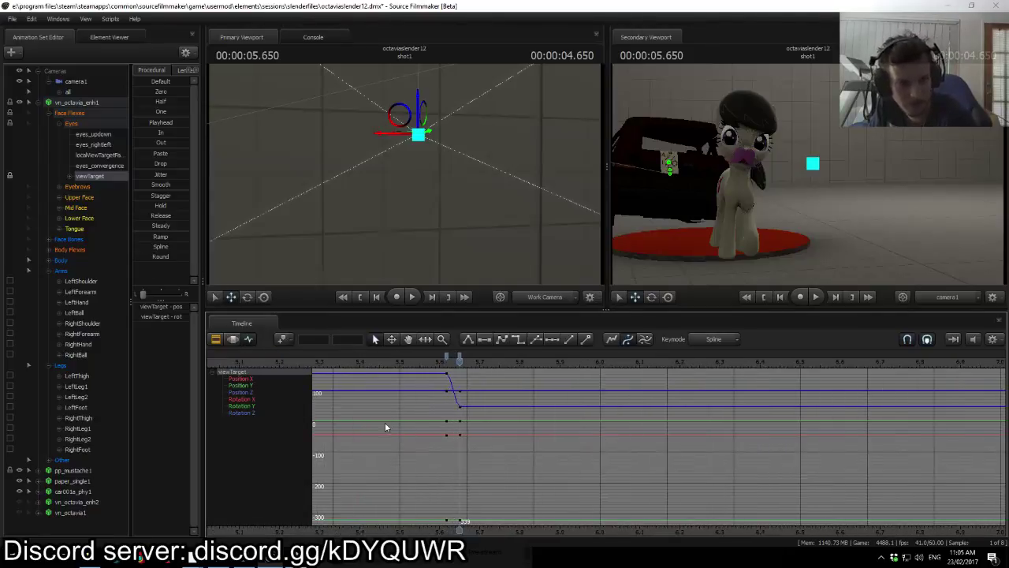
Step: Key a blink around 5.6 seconds on the Upper Face flexes, with Lid_raise and Lid_lowerer at 0 and Cheeks at 1
{"action": "left_click", "coordinate": [76, 202]}
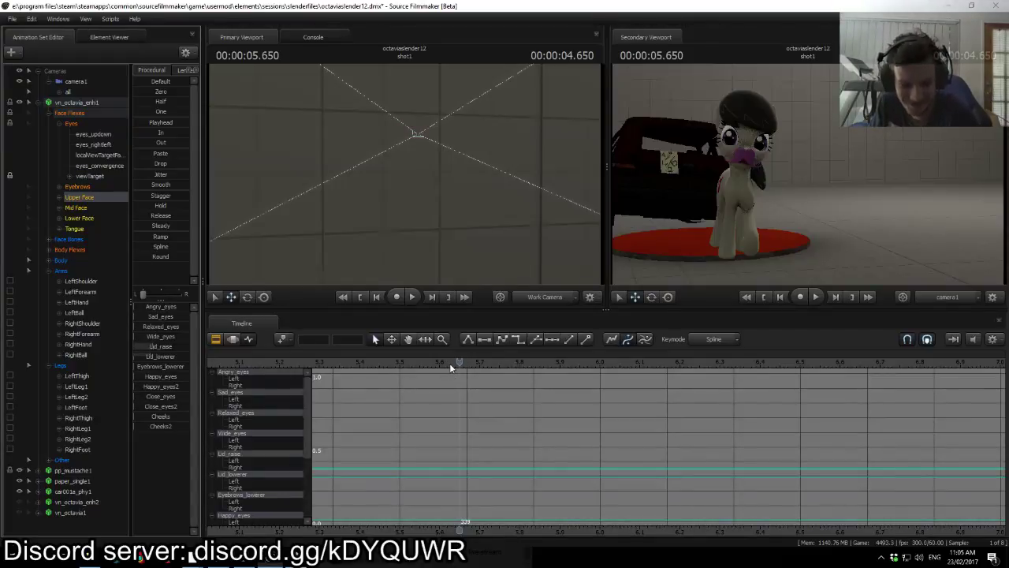
{"action": "mouse_move", "coordinate": [459, 362]}
{"action": "left_mouse_down"}
{"action": "mouse_move", "coordinate": [412, 363]}
{"action": "mouse_move", "coordinate": [440, 365]}
{"action": "left_mouse_up"}
{"action": "left_click_drag", "start_coordinate": [169, 349], "coordinate": [101, 350]}
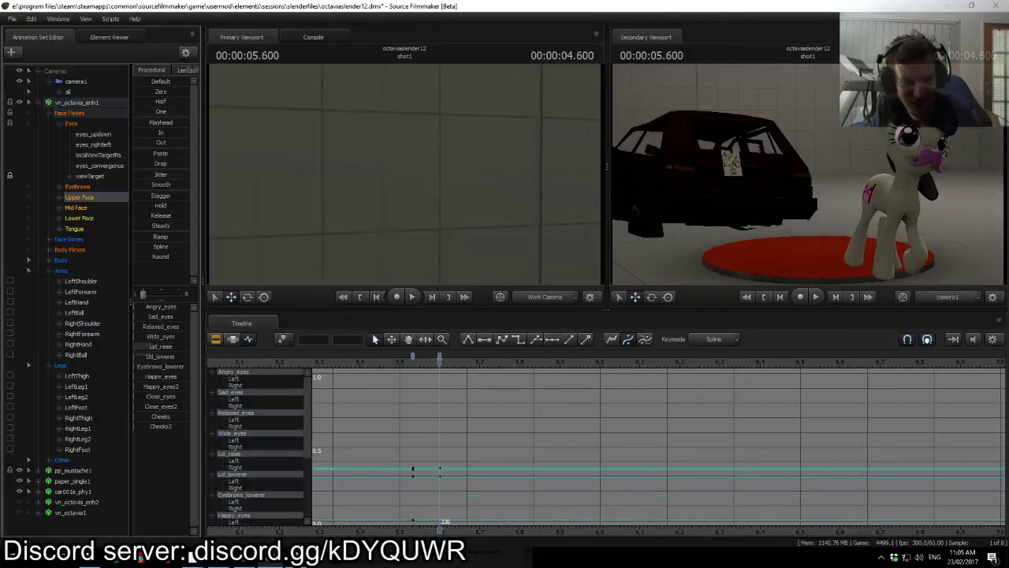
{"action": "left_click_drag", "start_coordinate": [163, 352], "coordinate": [108, 358]}
{"action": "left_click_drag", "start_coordinate": [149, 418], "coordinate": [341, 425]}
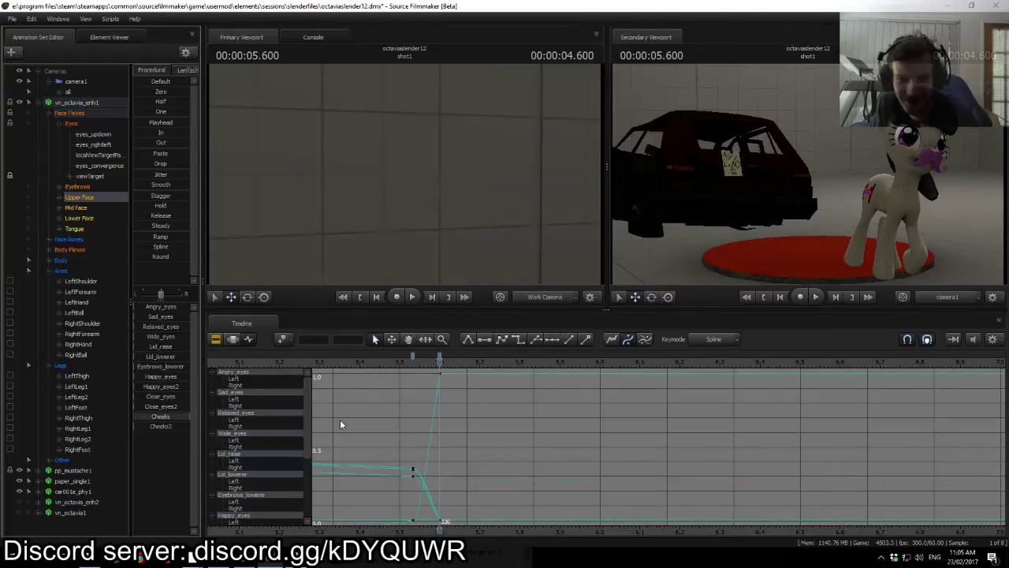
{"action": "left_click_drag", "start_coordinate": [188, 416], "coordinate": [360, 398]}
Step: Reopen the eyes at 5.7 seconds with Angry_eyes at about 0.45 and Lid_raise at about 0.2, and play back the blink
{"action": "left_click_drag", "start_coordinate": [431, 363], "coordinate": [479, 372]}
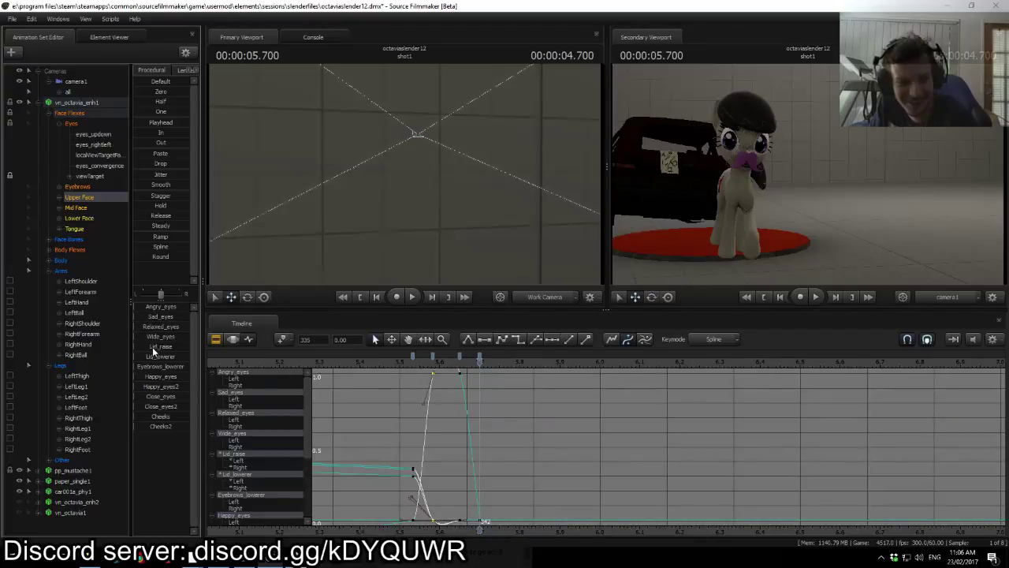
{"action": "left_click_drag", "start_coordinate": [136, 307], "coordinate": [157, 307]}
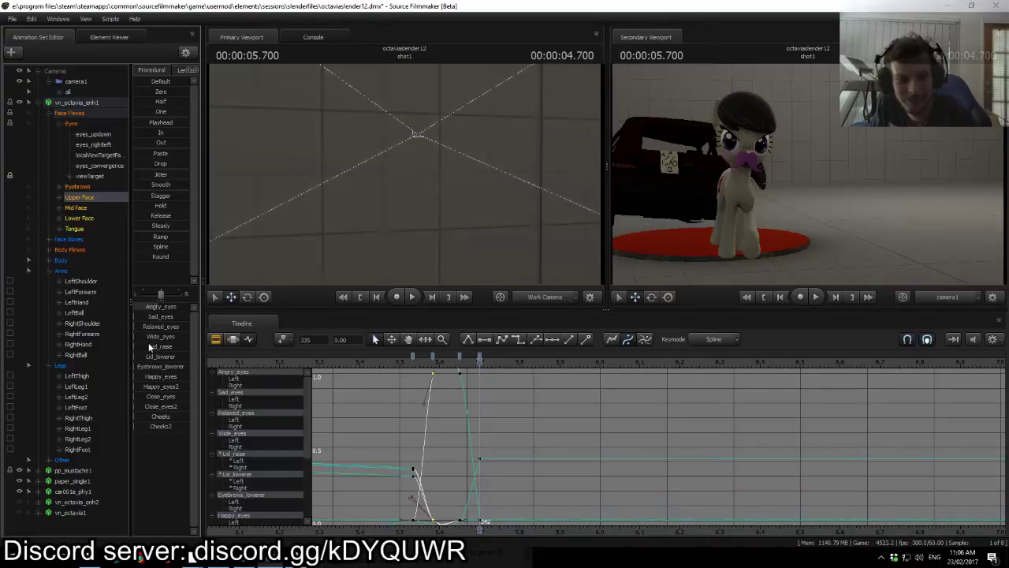
{"action": "key", "text": "space"}
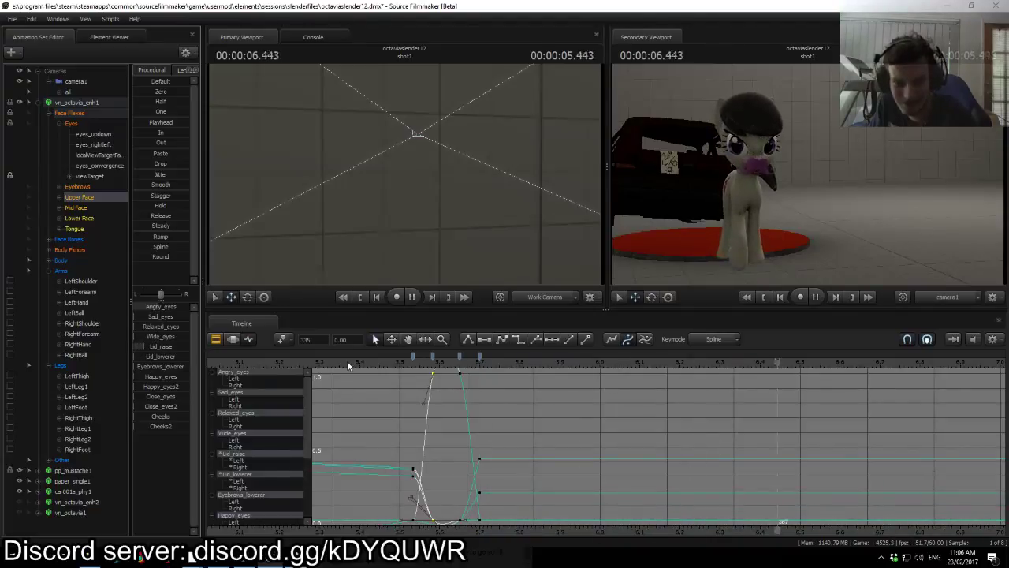
{"action": "key", "text": "space"}
{"action": "left_click", "coordinate": [416, 361]}
{"action": "key", "text": "space"}
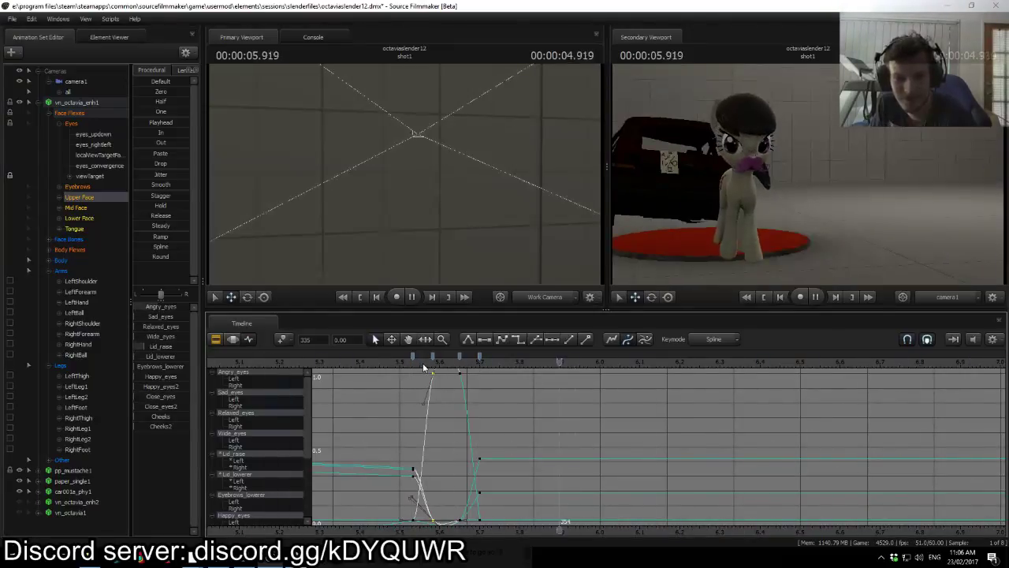
{"action": "key", "text": "space"}
{"action": "middle_click_drag", "start_coordinate": [575, 531], "coordinate": [559, 515]}
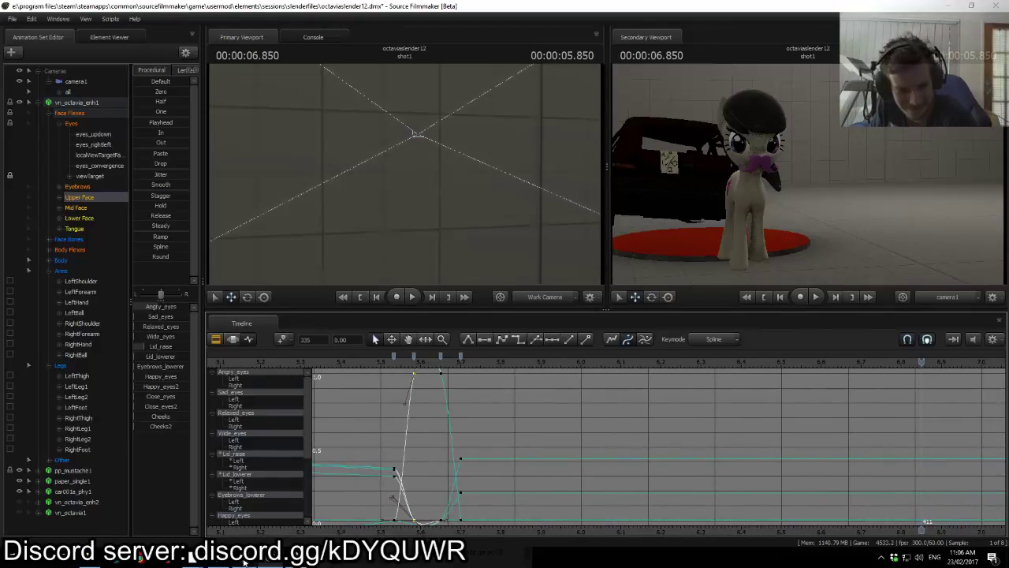
Step: Switch to the YouTube live chat window to read the latest messages, and return to Source Filmmaker
{"action": "left_click", "coordinate": [194, 561]}
{"action": "left_click", "coordinate": [249, 513]}
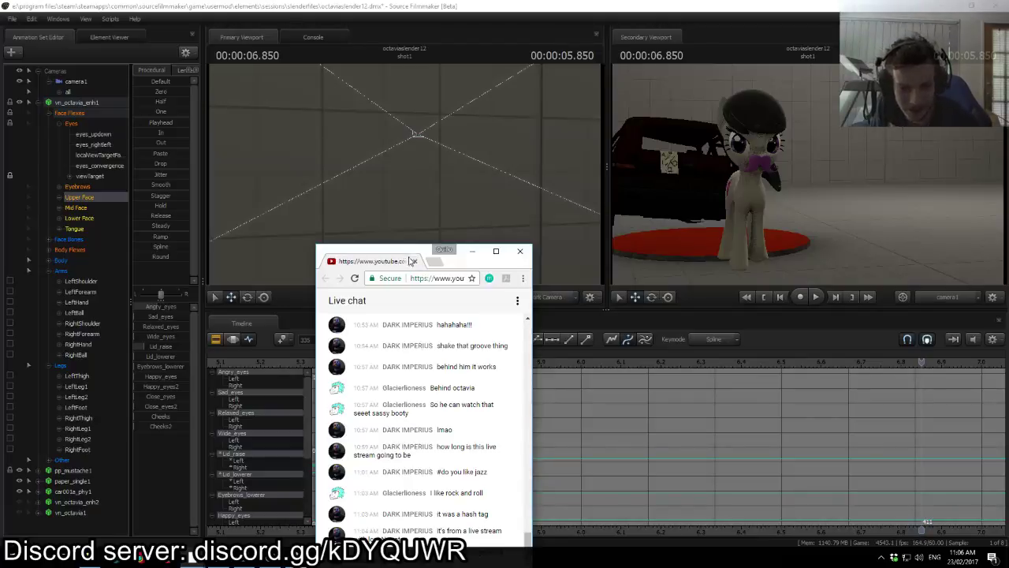
{"action": "left_click_drag", "start_coordinate": [406, 254], "coordinate": [404, 121]}
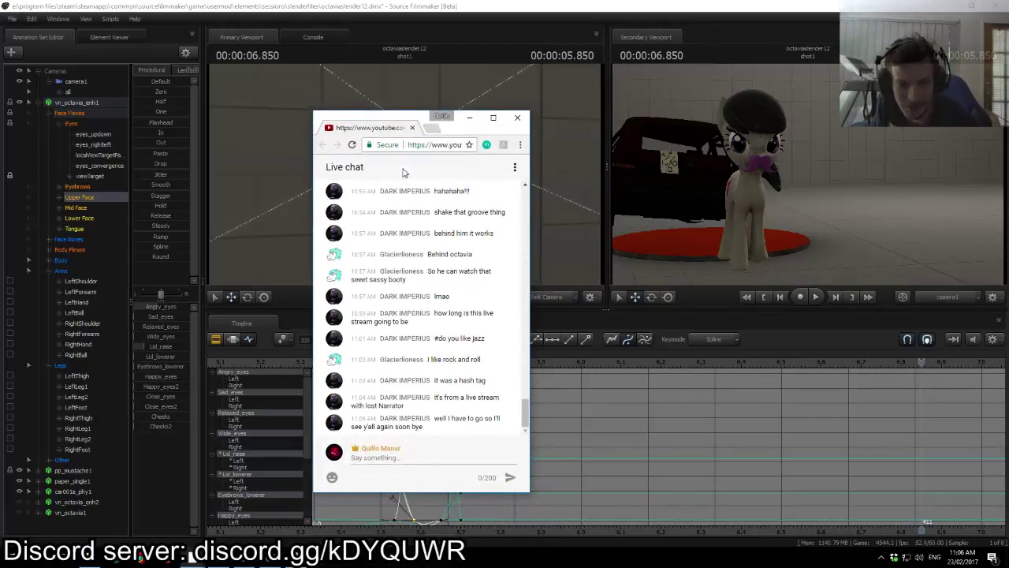
{"action": "left_click_drag", "start_coordinate": [434, 417], "coordinate": [450, 435]}
{"action": "left_click", "coordinate": [439, 419]}
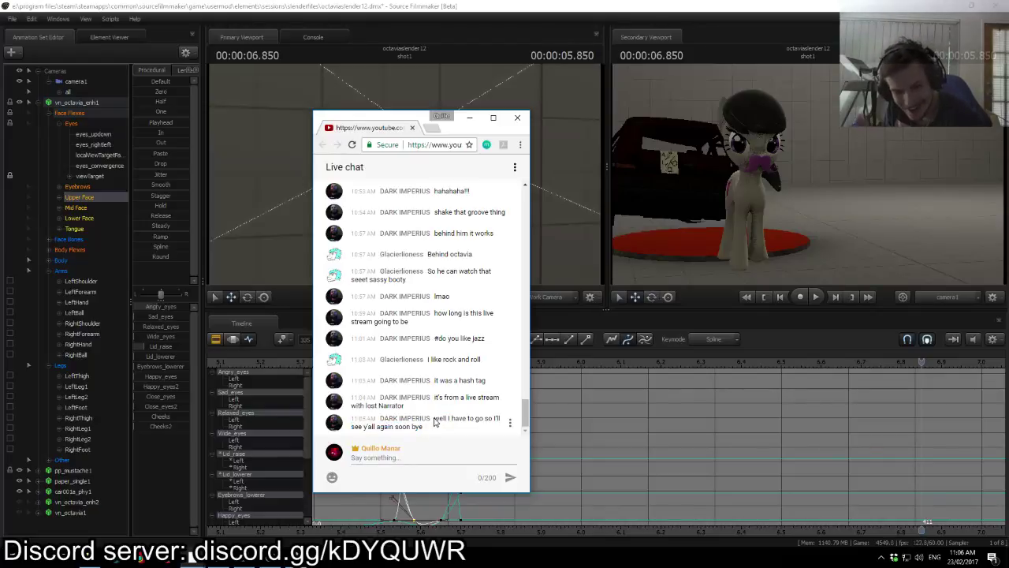
{"action": "left_click_drag", "start_coordinate": [408, 124], "coordinate": [413, 253]}
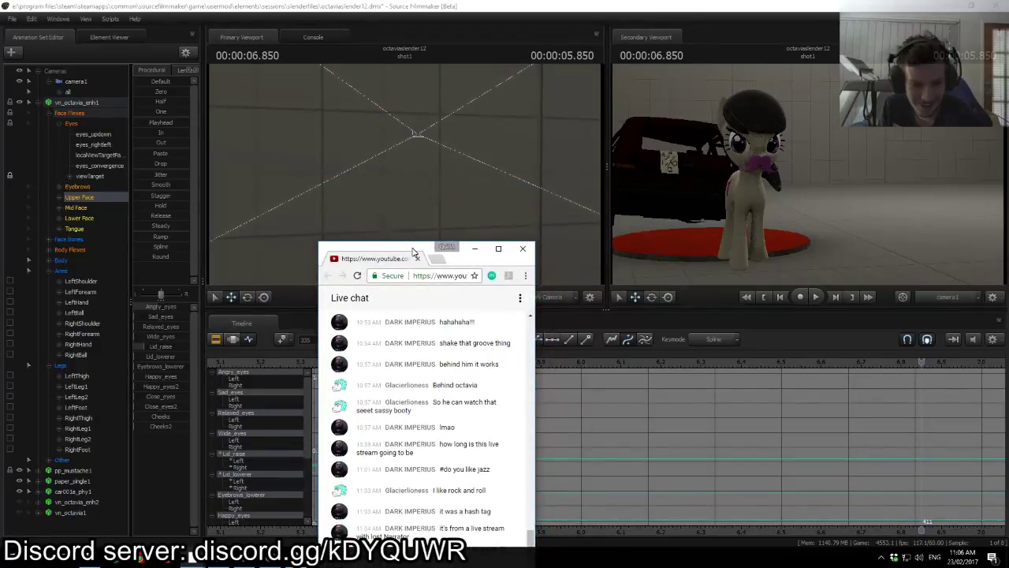
{"action": "left_click", "coordinate": [533, 5]}
Step: Flatten the tangents of the Upper Face keyframes around the blinks and replay the shot from about 3.2 seconds
{"action": "scroll", "coordinate": [686, 446], "scroll_direction": "down", "scroll_amount": 6}
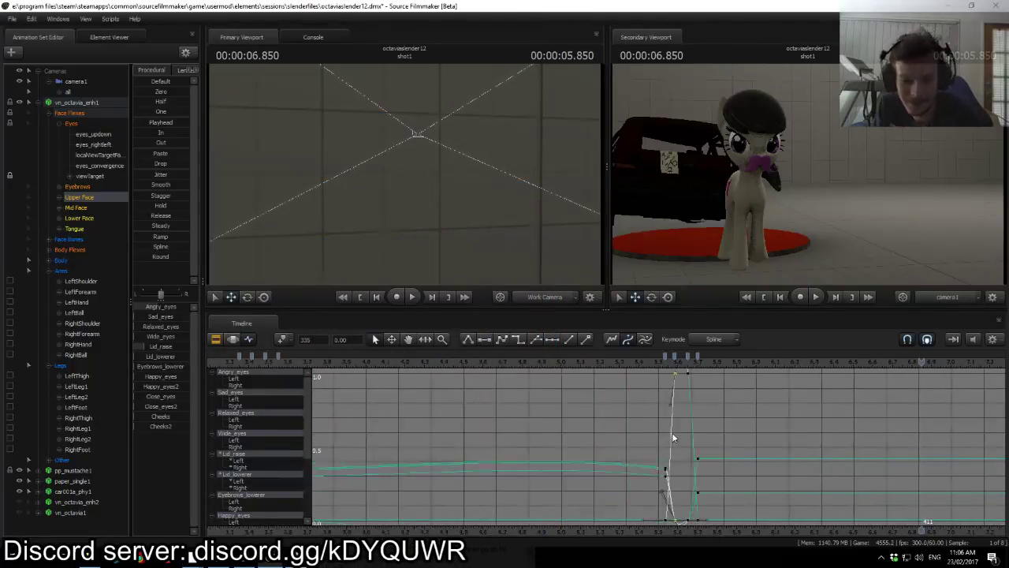
{"action": "scroll", "coordinate": [625, 431], "scroll_direction": "up", "scroll_amount": 2}
{"action": "left_click", "coordinate": [730, 357]}
{"action": "left_click", "coordinate": [772, 412]}
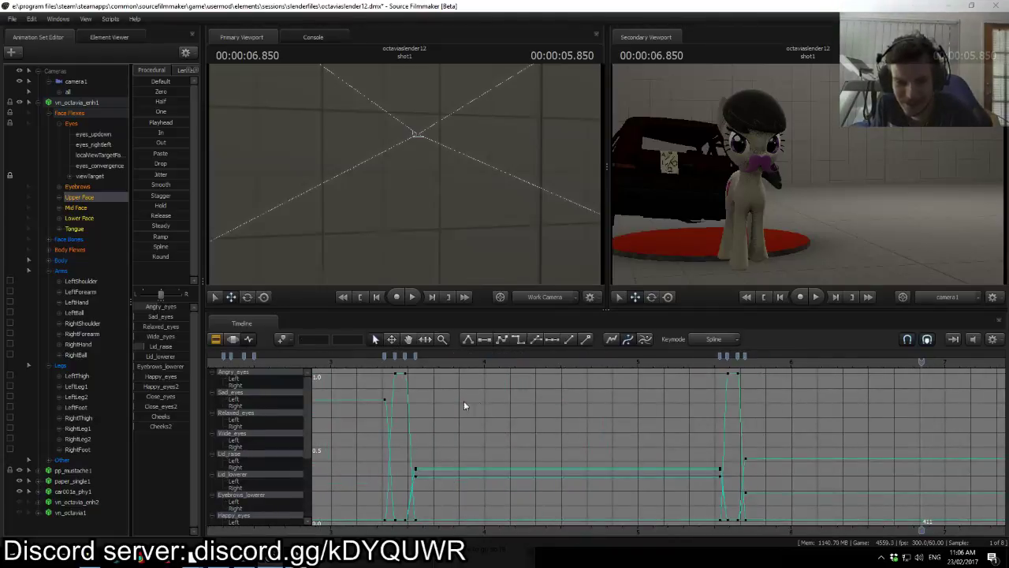
{"action": "left_click", "coordinate": [369, 362]}
{"action": "key", "text": "space"}
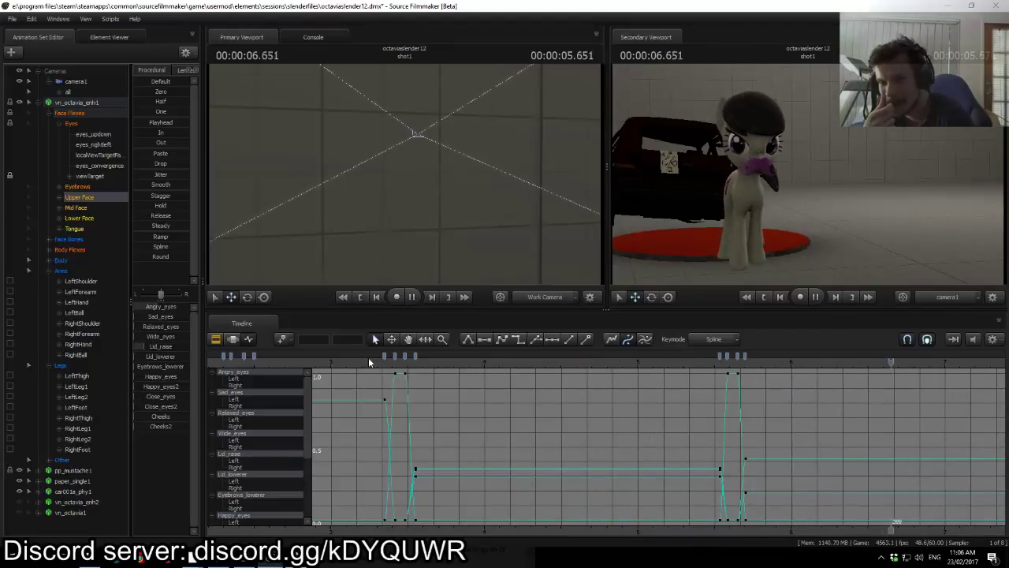
Step: Select the pony's Head control and add a keyframe for it at about 6.27 seconds
{"action": "middle_click_drag", "start_coordinate": [743, 530], "coordinate": [517, 490]}
{"action": "left_click_drag", "start_coordinate": [777, 362], "coordinate": [615, 364]}
{"action": "left_click_drag", "start_coordinate": [559, 363], "coordinate": [585, 362]}
{"action": "left_click", "coordinate": [747, 175]}
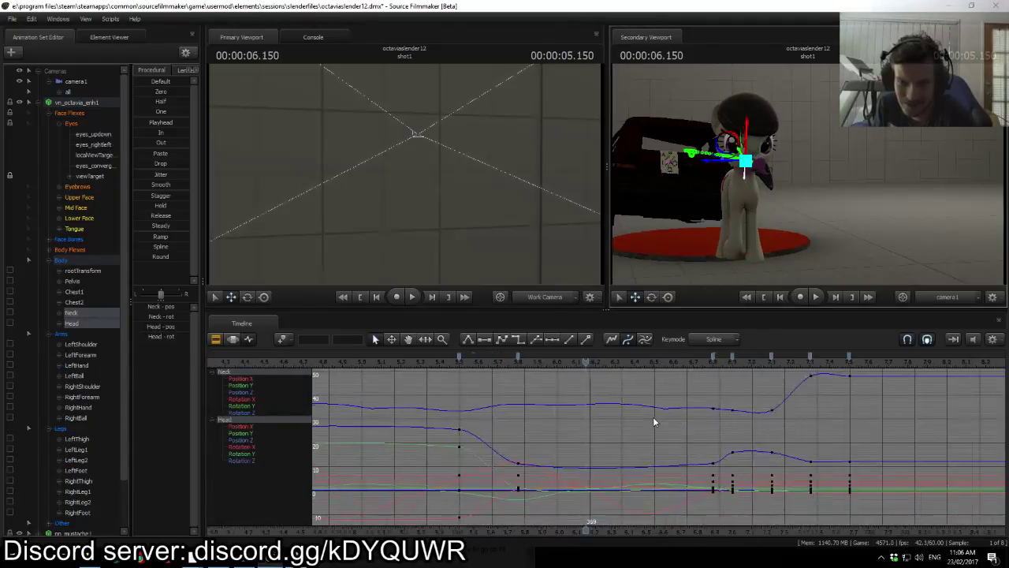
{"action": "scroll", "coordinate": [559, 489], "scroll_direction": "up", "scroll_amount": 3}
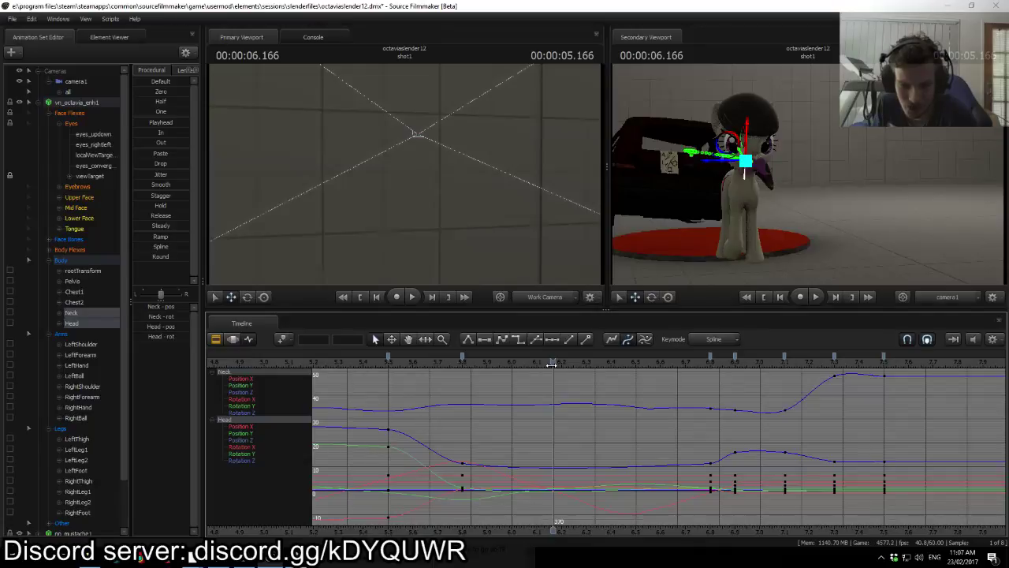
{"action": "left_click_drag", "start_coordinate": [552, 364], "coordinate": [590, 385]}
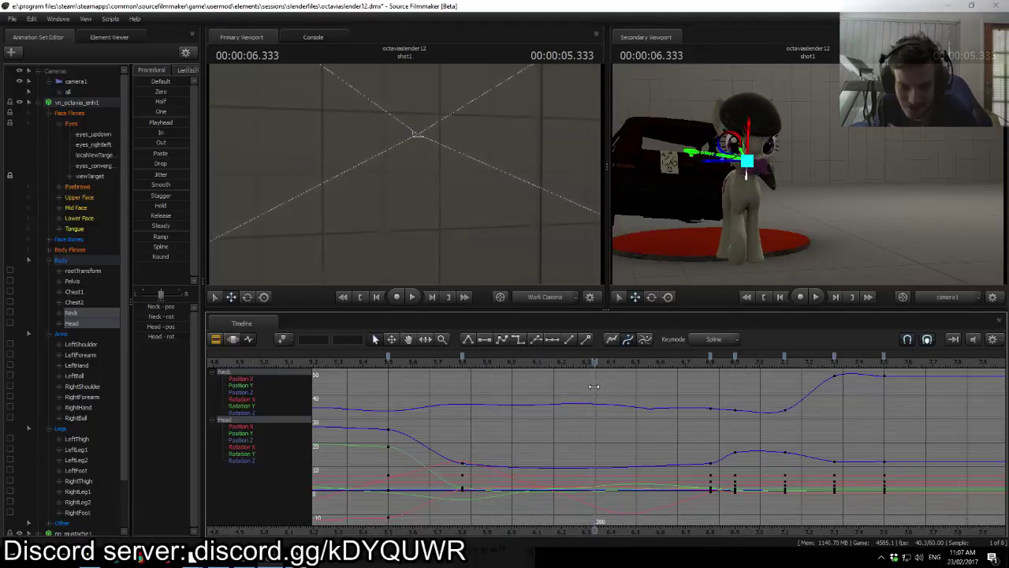
{"action": "left_click", "coordinate": [749, 157]}
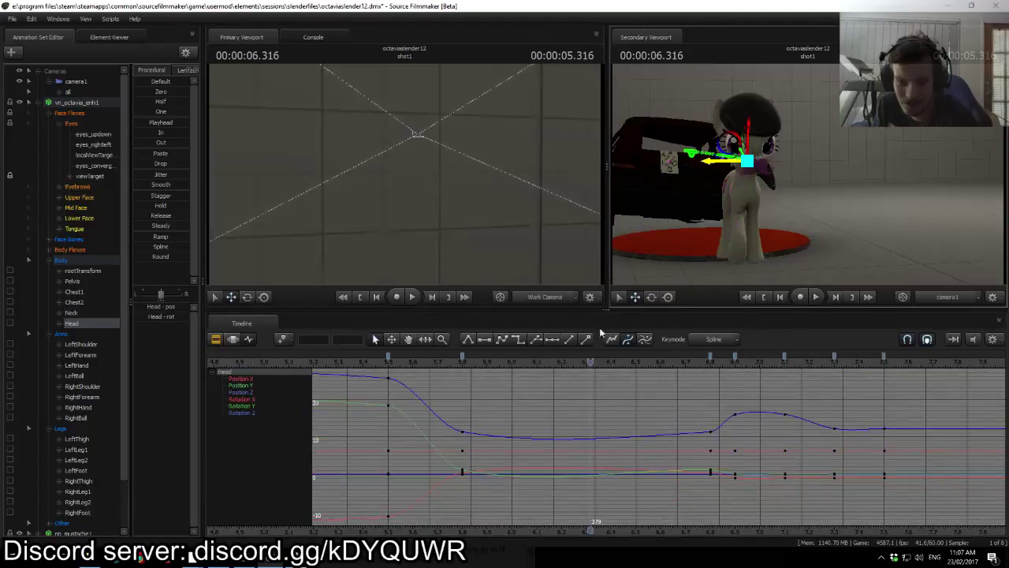
{"action": "left_click_drag", "start_coordinate": [590, 369], "coordinate": [634, 367]}
Step: Rotate the Head toward the camera at 6.5 seconds and copy that pose to the keyframe at 6.8 seconds
{"action": "key", "text": "e"}
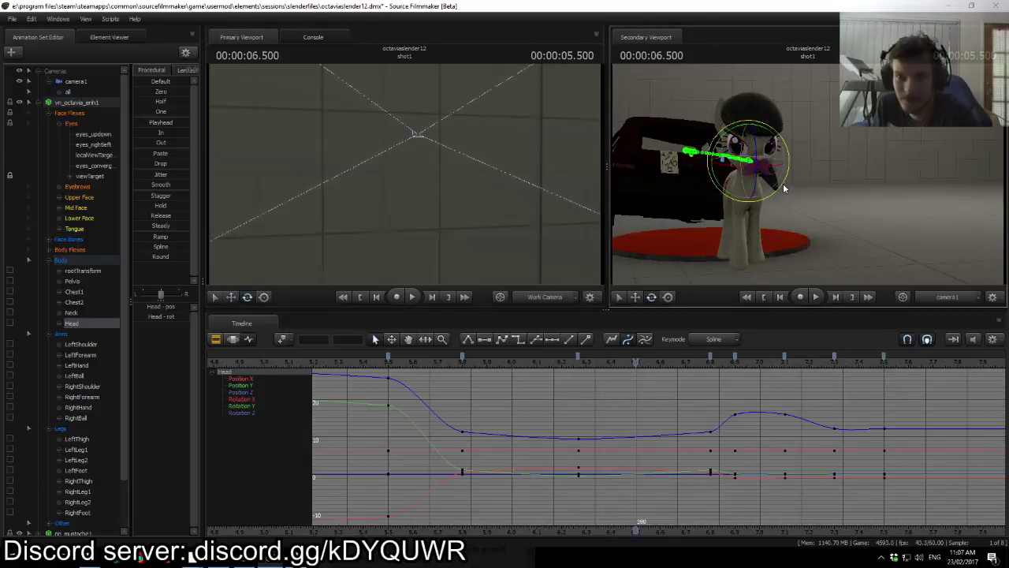
{"action": "left_click_drag", "start_coordinate": [759, 170], "coordinate": [741, 145]}
{"action": "left_click", "coordinate": [636, 358]}
{"action": "key", "text": "Down"}
{"action": "key", "text": "ctrl+v"}
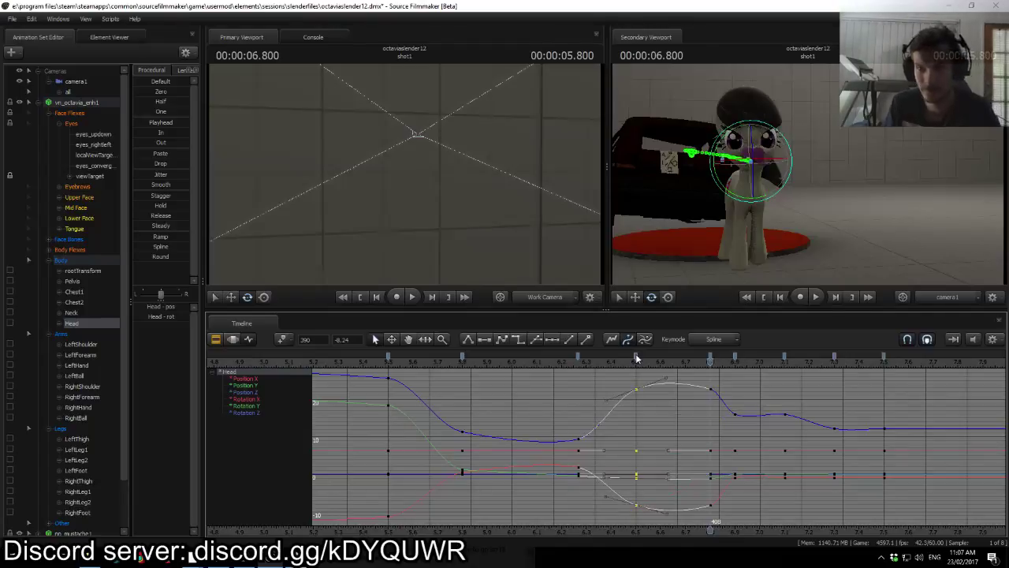
{"action": "key", "text": "space"}
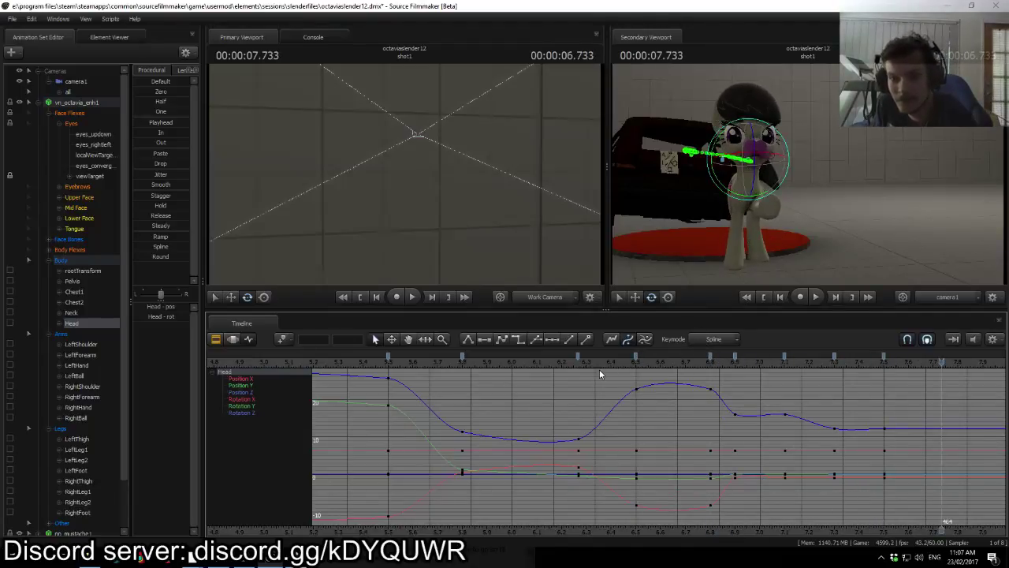
Step: Rotate the Head at the 6.9, 7.1, 7.3 and 7.5 second keyframes to keep her face turned toward the camera
{"action": "left_click_drag", "start_coordinate": [623, 363], "coordinate": [738, 375]}
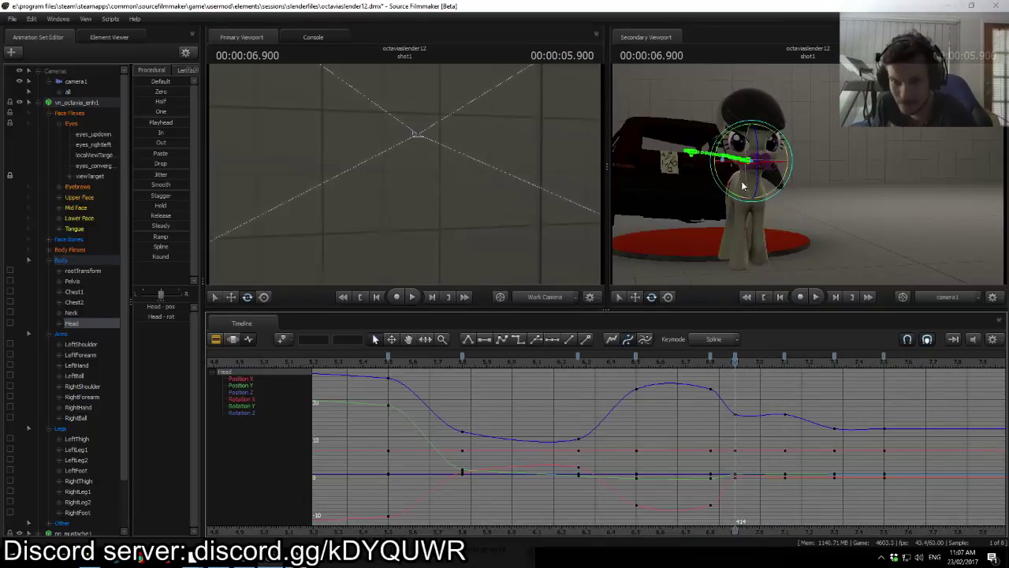
{"action": "left_click_drag", "start_coordinate": [750, 163], "coordinate": [741, 164]}
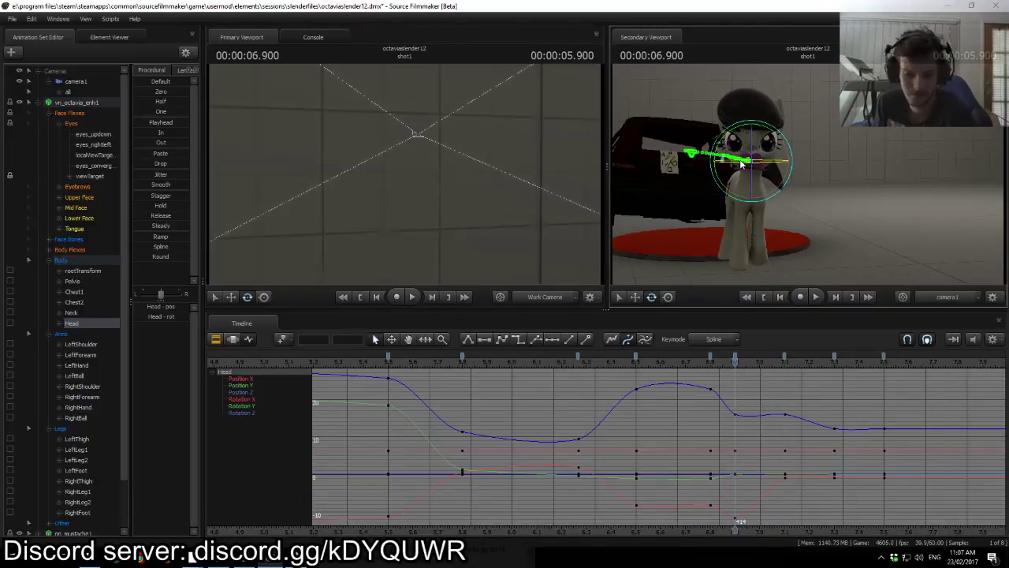
{"action": "key", "text": "Down"}
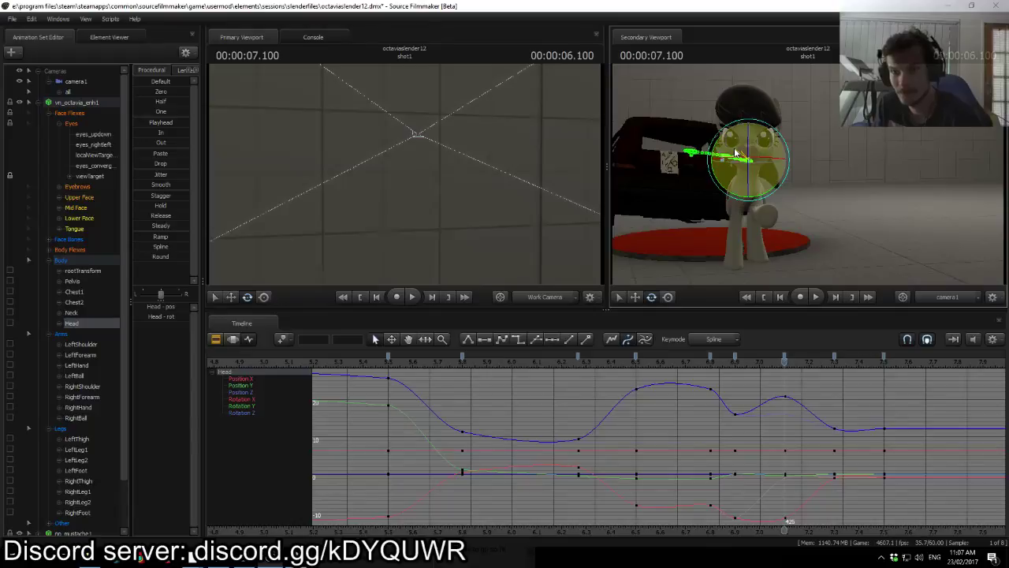
{"action": "key", "text": "Up"}
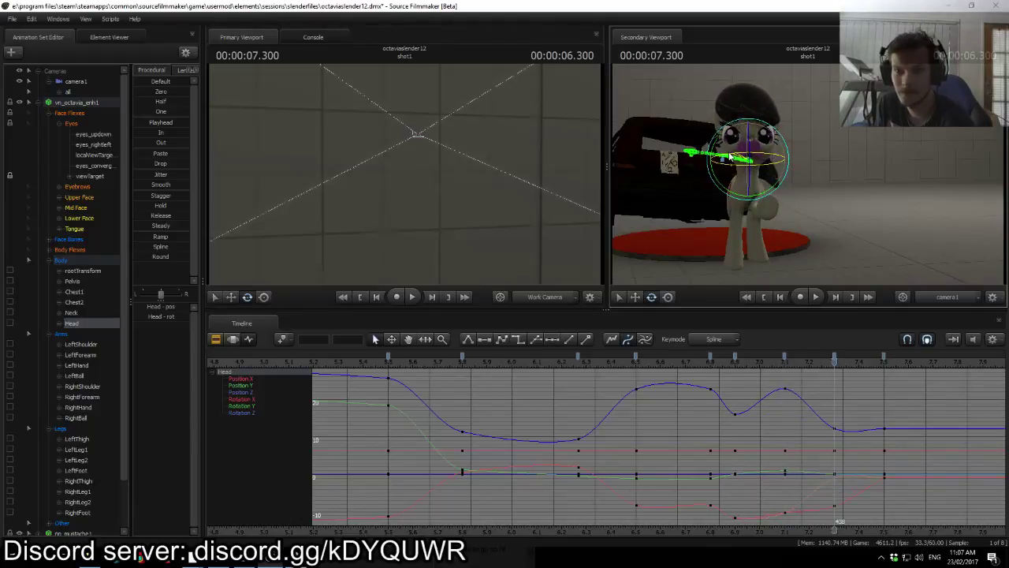
{"action": "key", "text": "Up"}
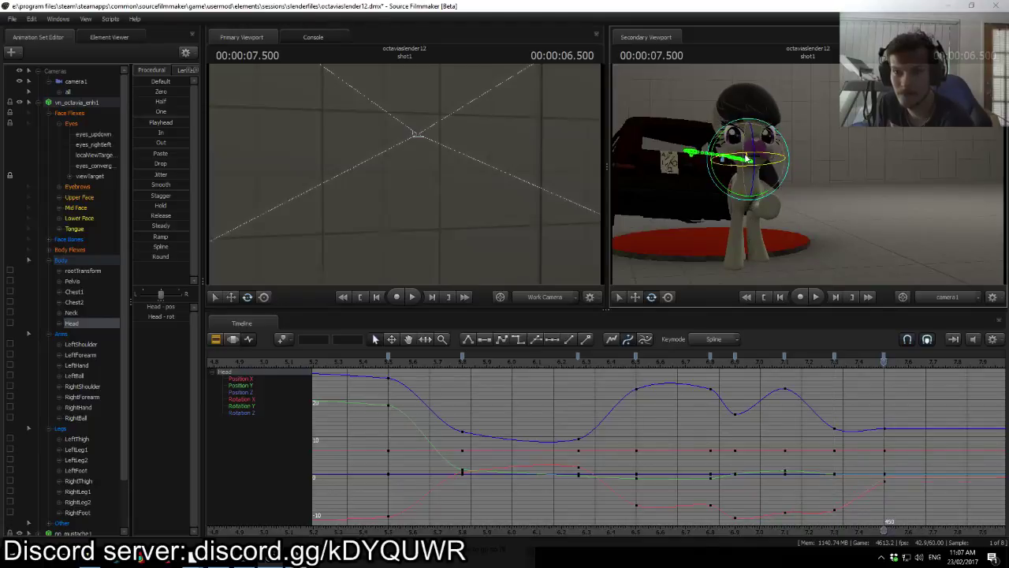
{"action": "left_click_drag", "start_coordinate": [746, 161], "coordinate": [746, 164]}
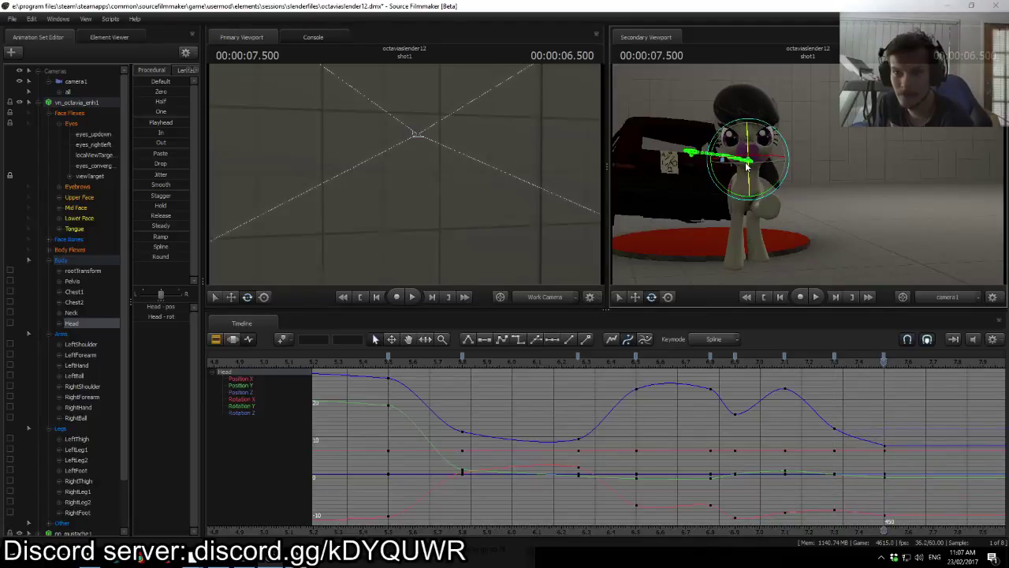
Step: Replay the pony's head turn several times from about 6 seconds to check the motion through the stop
{"action": "left_click", "coordinate": [599, 361]}
{"action": "key", "text": "space"}
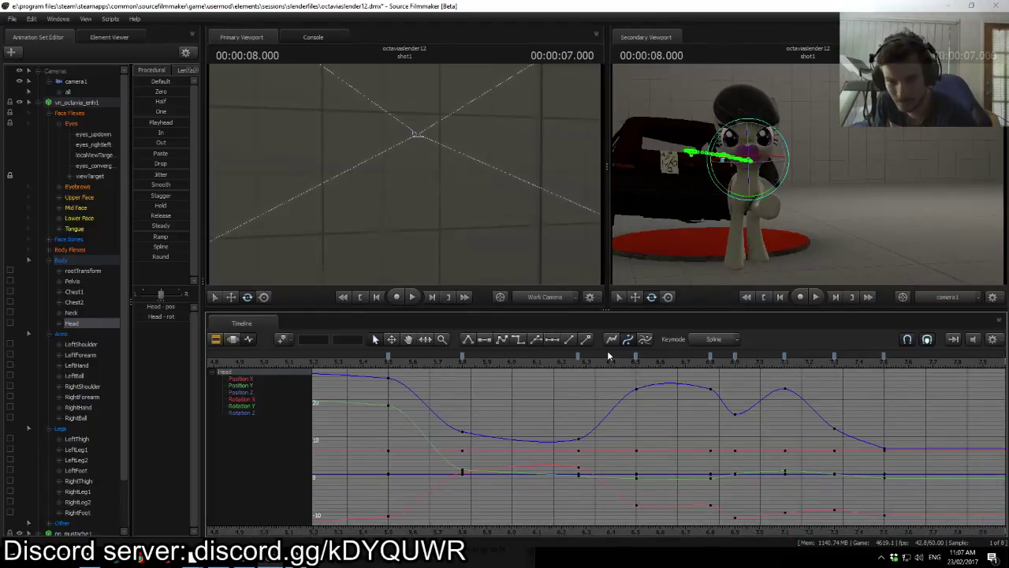
{"action": "left_click", "coordinate": [531, 360]}
{"action": "key", "text": "space"}
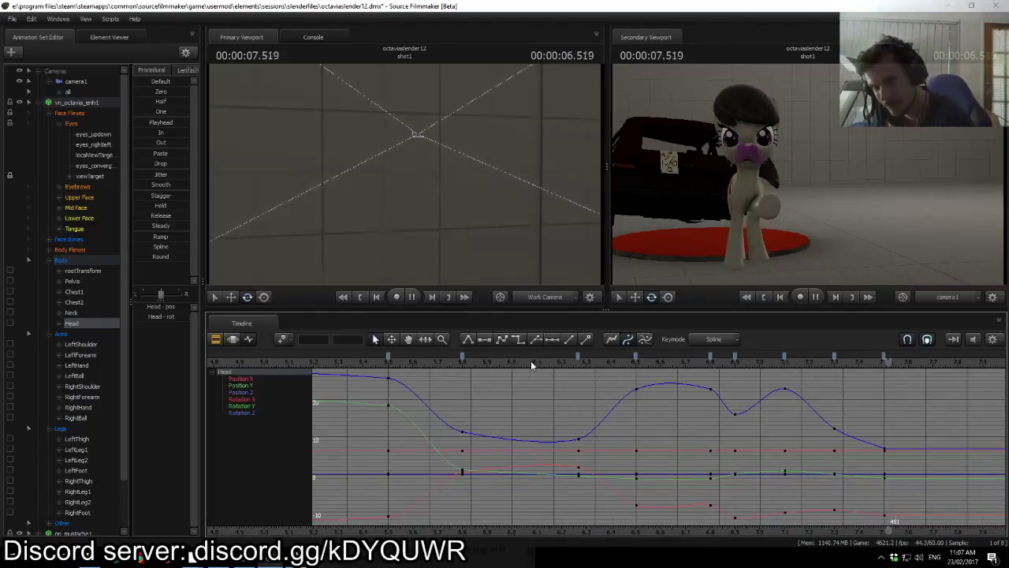
{"action": "key", "text": "space"}
{"action": "scroll", "coordinate": [725, 478], "scroll_direction": "down", "scroll_amount": 8}
{"action": "key", "text": "space"}
{"action": "left_click", "coordinate": [541, 364]}
{"action": "key", "text": "space"}
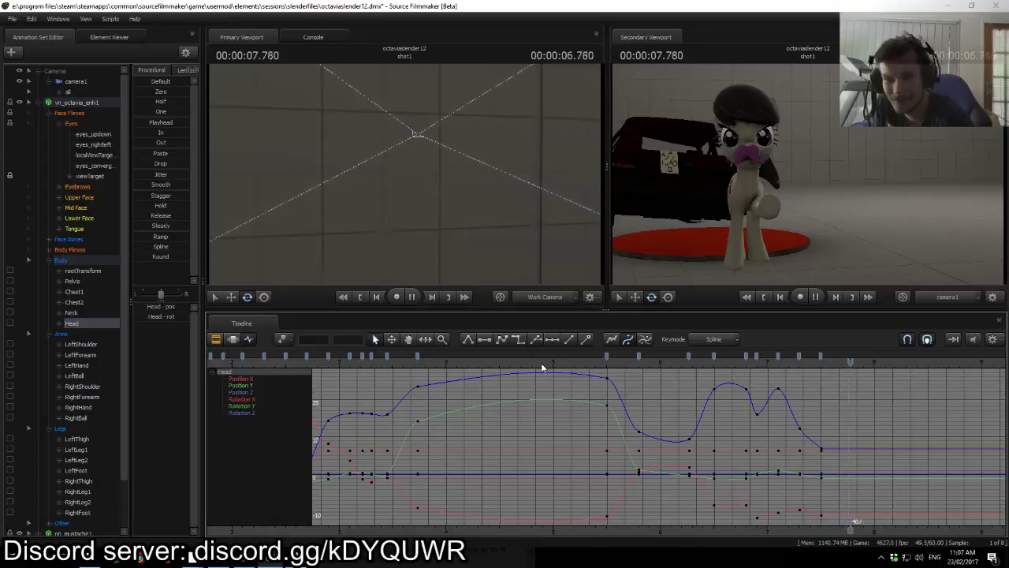
Step: Add a keyframe for the pony's Head at 6.633 seconds
{"action": "left_click", "coordinate": [586, 365]}
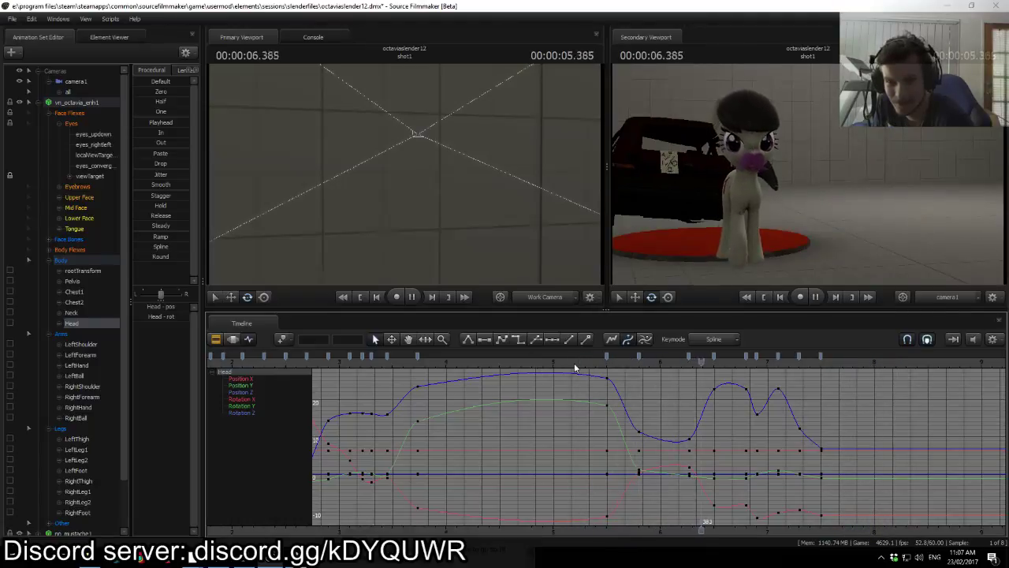
{"action": "scroll", "coordinate": [716, 422], "scroll_direction": "up", "scroll_amount": 2}
{"action": "left_click_drag", "start_coordinate": [646, 364], "coordinate": [694, 364]}
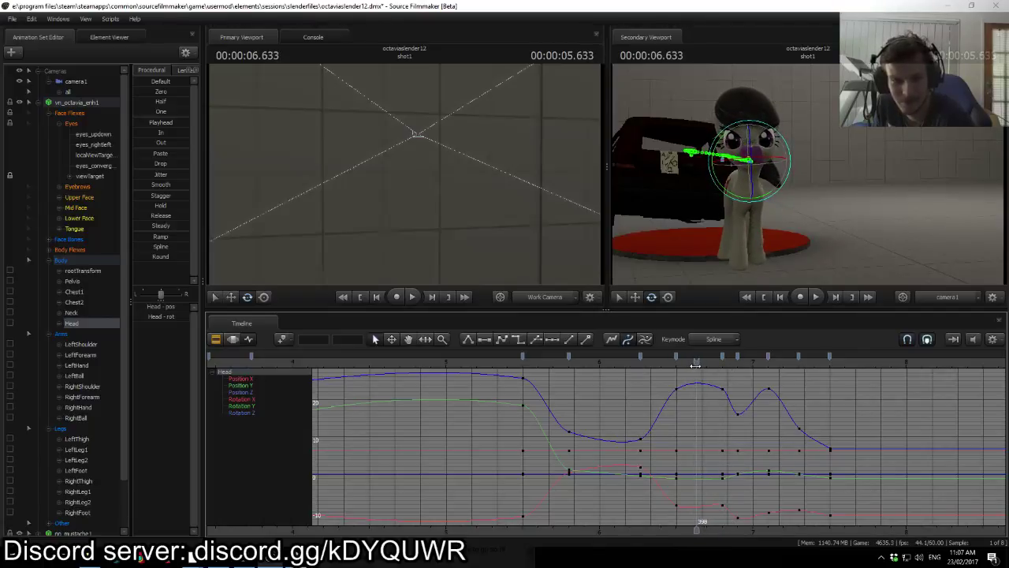
{"action": "key", "text": "m"}
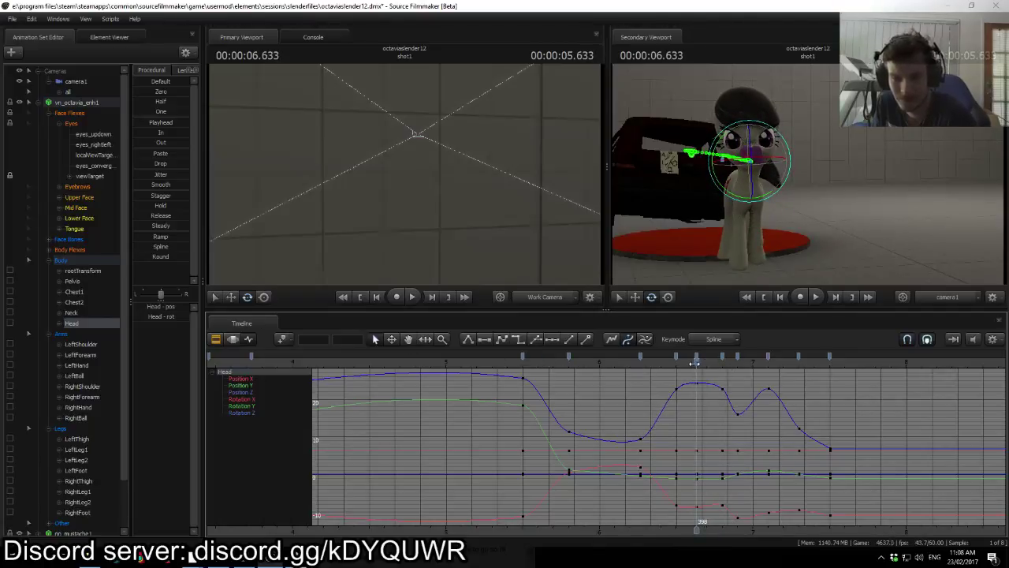
Step: Rotate the Head at the 6.8 second keyframe and copy that pose to the 6.9 second keyframe
{"action": "left_click_drag", "start_coordinate": [702, 365], "coordinate": [720, 365]}
{"action": "left_click_drag", "start_coordinate": [763, 184], "coordinate": [757, 189]}
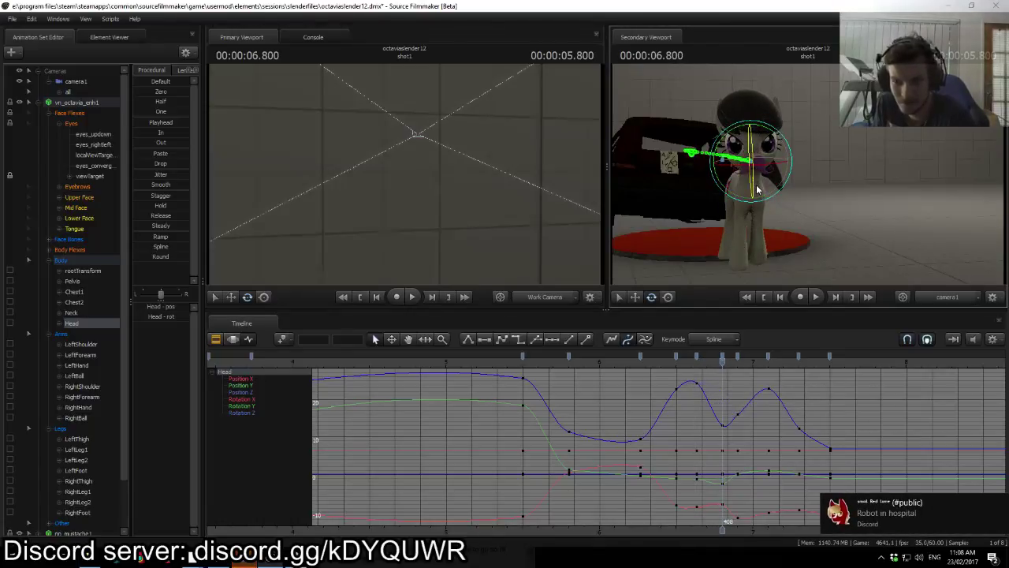
{"action": "left_click", "coordinate": [723, 357]}
{"action": "key", "text": "Down"}
{"action": "key", "text": "ctrl+v"}
Step: Move the Head keyframe at 6.9 seconds to frame 418 and replay the head turn to check it
{"action": "key", "text": "space"}
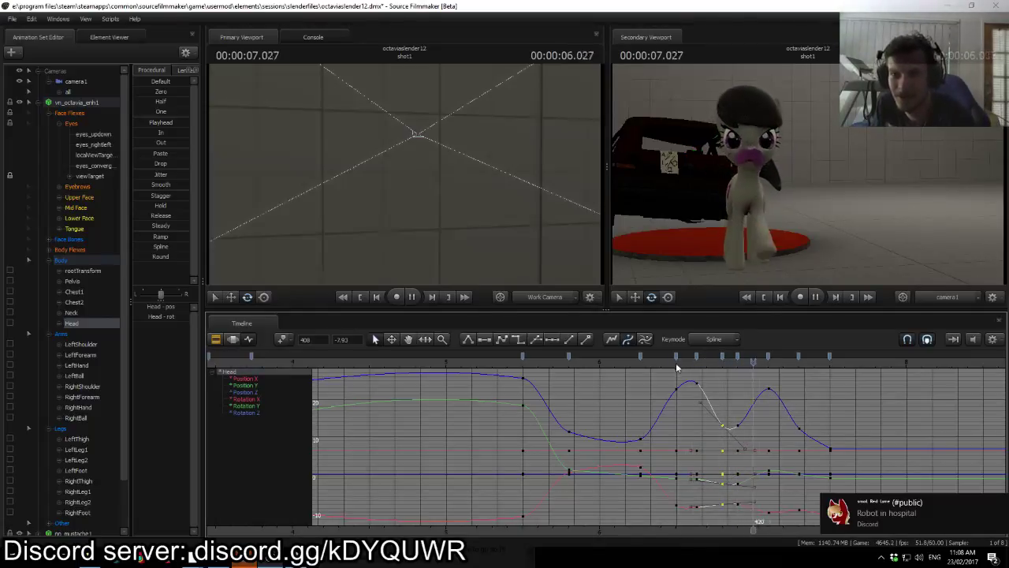
{"action": "key", "text": "space"}
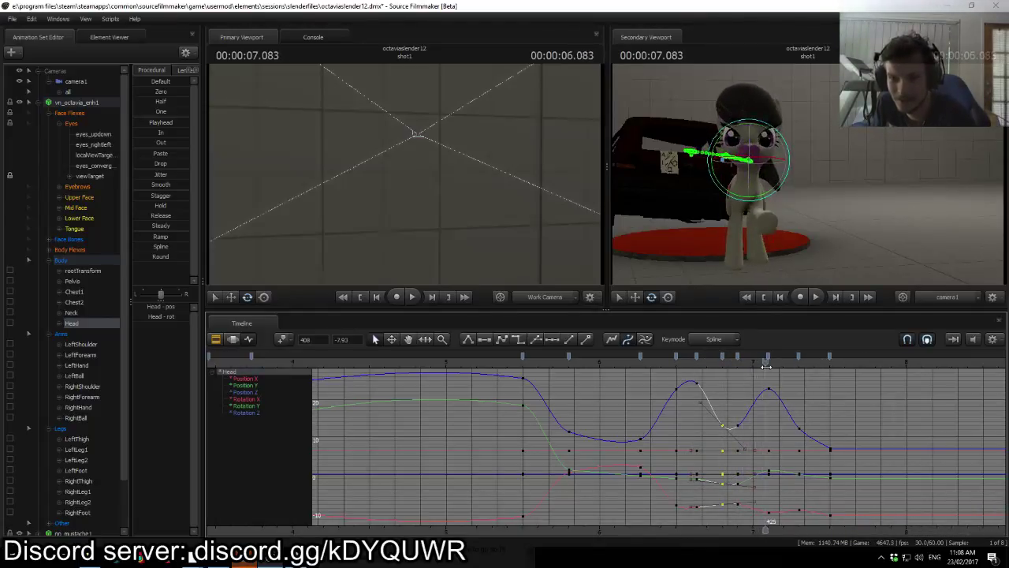
{"action": "mouse_move", "coordinate": [694, 359]}
{"action": "left_mouse_down"}
{"action": "mouse_move", "coordinate": [745, 373]}
{"action": "mouse_move", "coordinate": [749, 361]}
{"action": "mouse_move", "coordinate": [774, 374]}
{"action": "left_mouse_up"}
{"action": "key", "text": "space"}
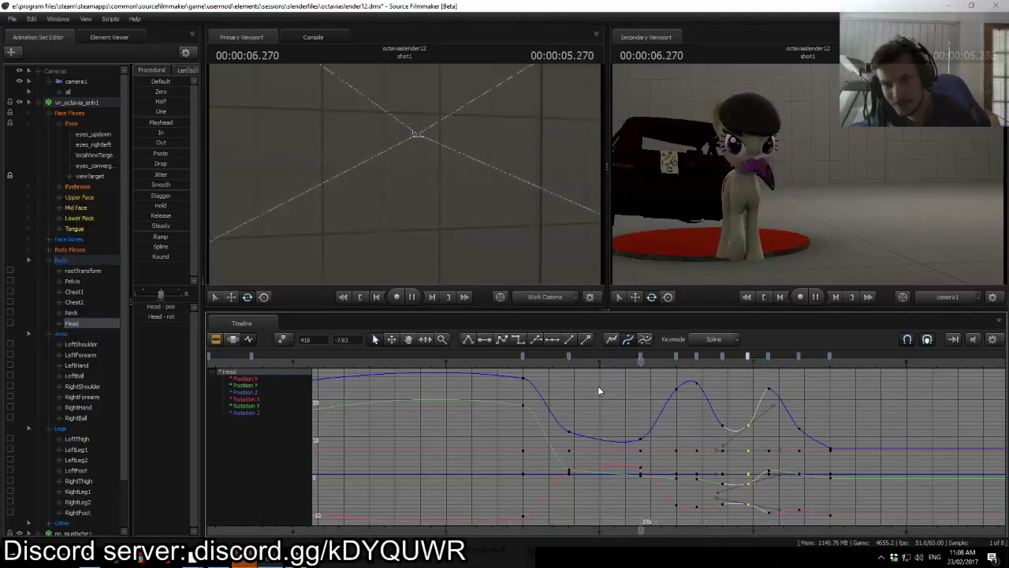
{"action": "key", "text": "space"}
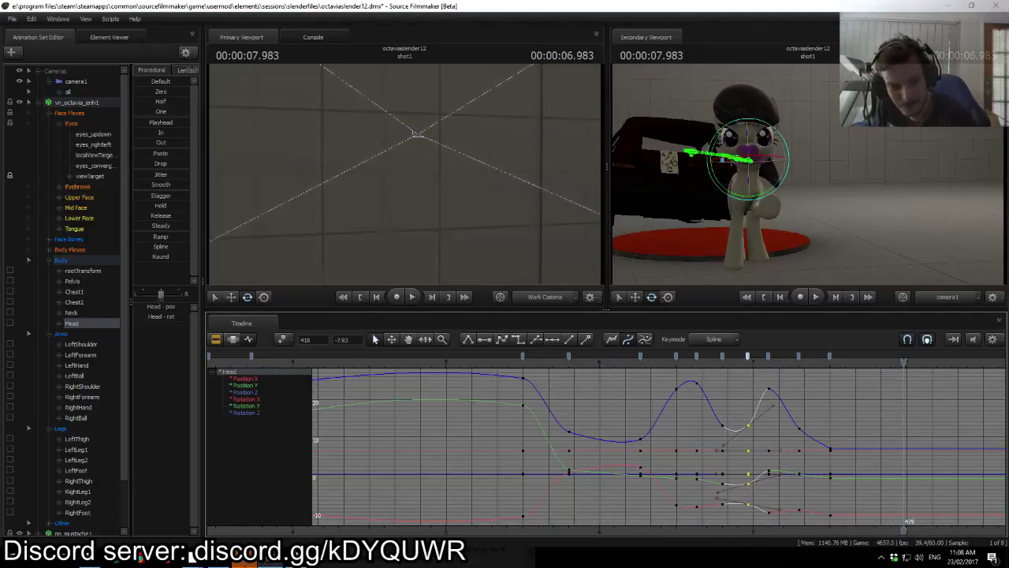
Step: Switch to Discord, download the video.mov attachment from the public channel, and open it
{"action": "key", "text": "alt+Tab"}
{"action": "left_click", "coordinate": [244, 471]}
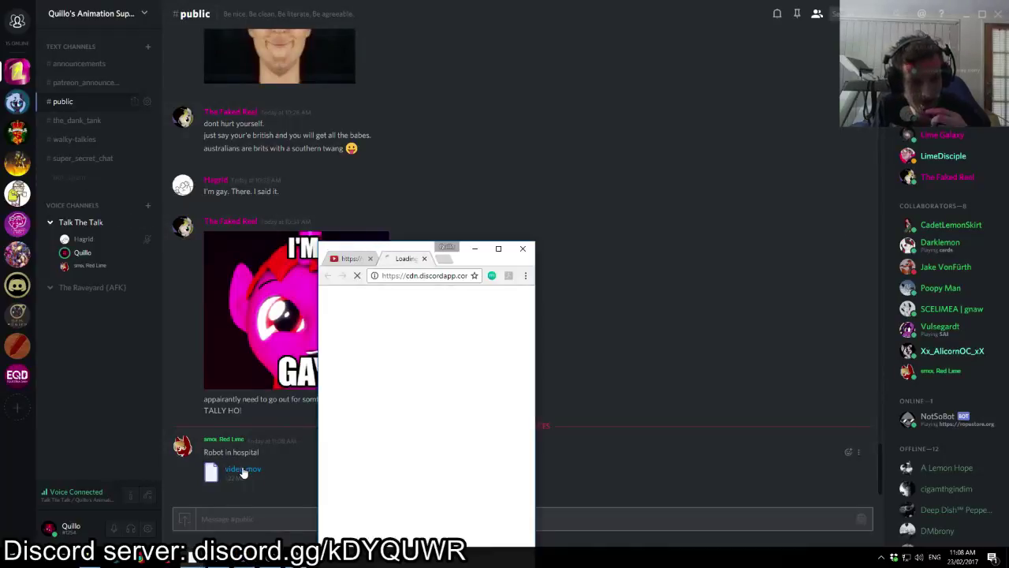
{"action": "left_click_drag", "start_coordinate": [402, 246], "coordinate": [416, 54]}
{"action": "left_click", "coordinate": [390, 501]}
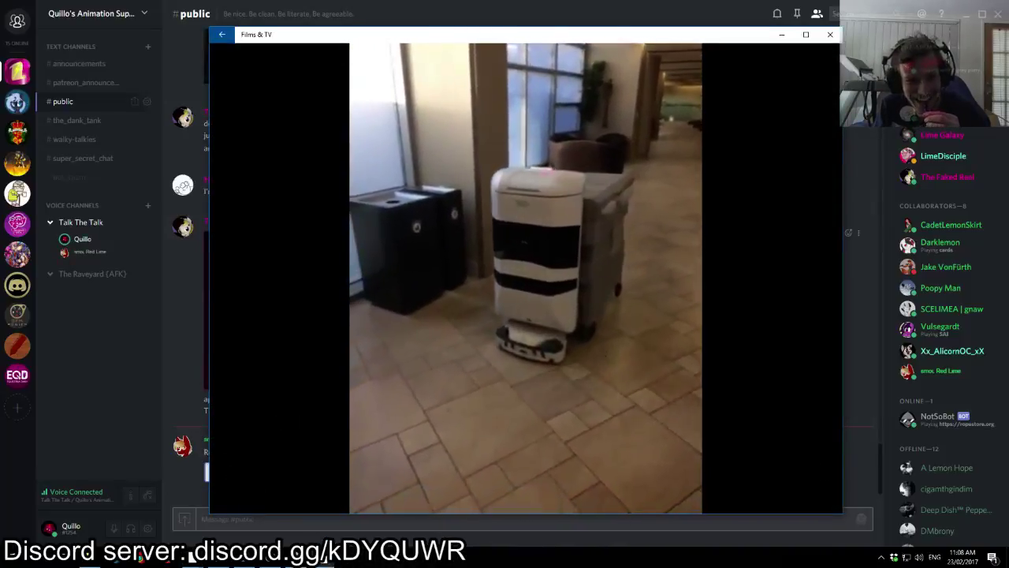
Step: Replay the hospital robot clip several times in Films & TV and leave the player
{"action": "mouse_move", "coordinate": [391, 460]}
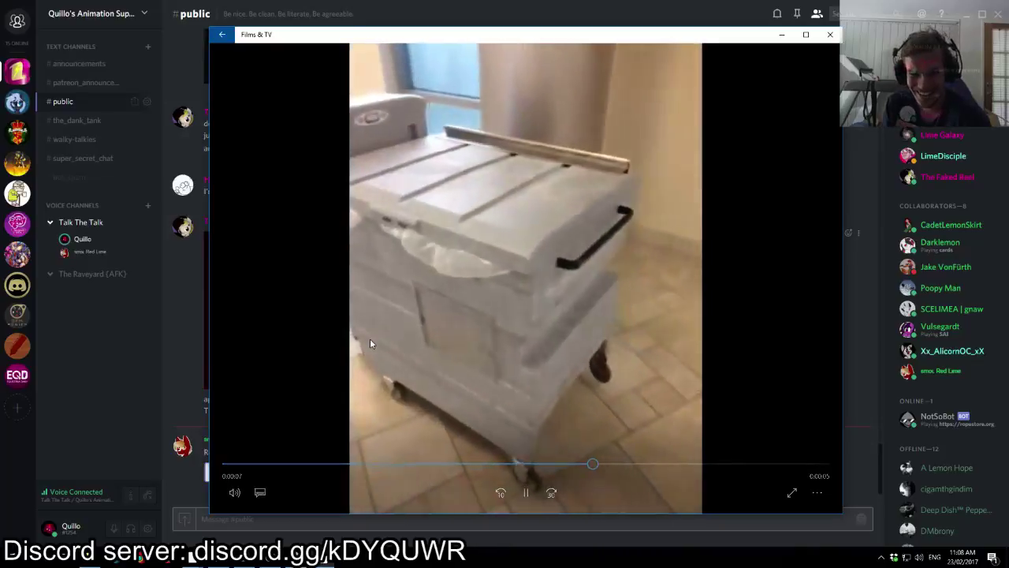
{"action": "mouse_move", "coordinate": [383, 340]}
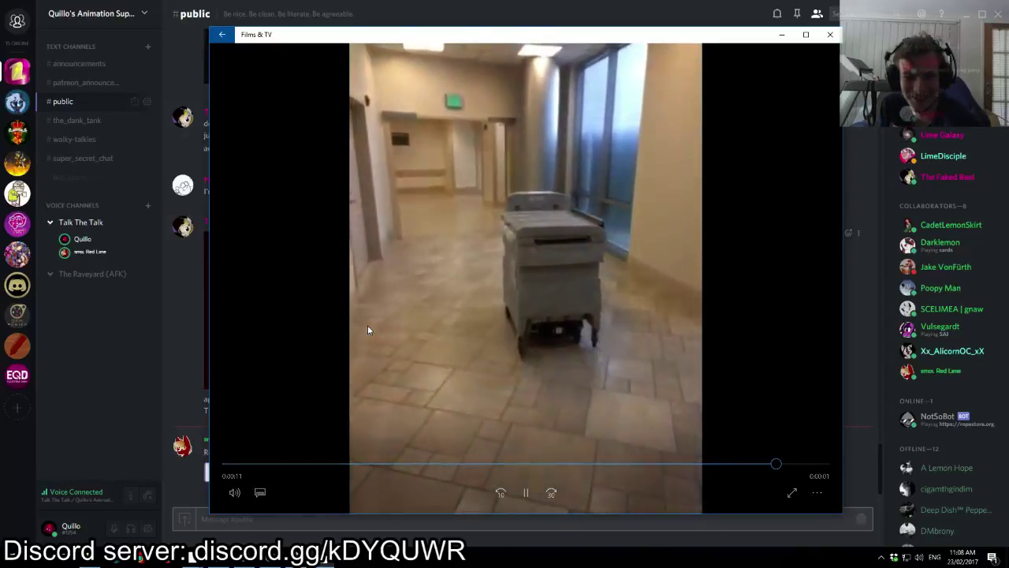
{"action": "left_click", "coordinate": [228, 463]}
{"action": "left_click", "coordinate": [526, 493]}
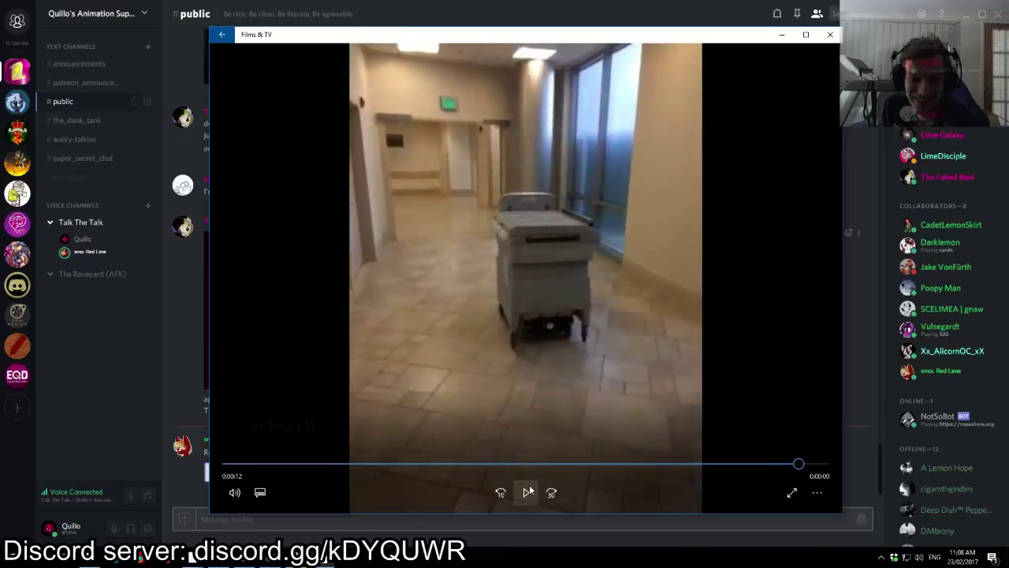
{"action": "left_click", "coordinate": [226, 465]}
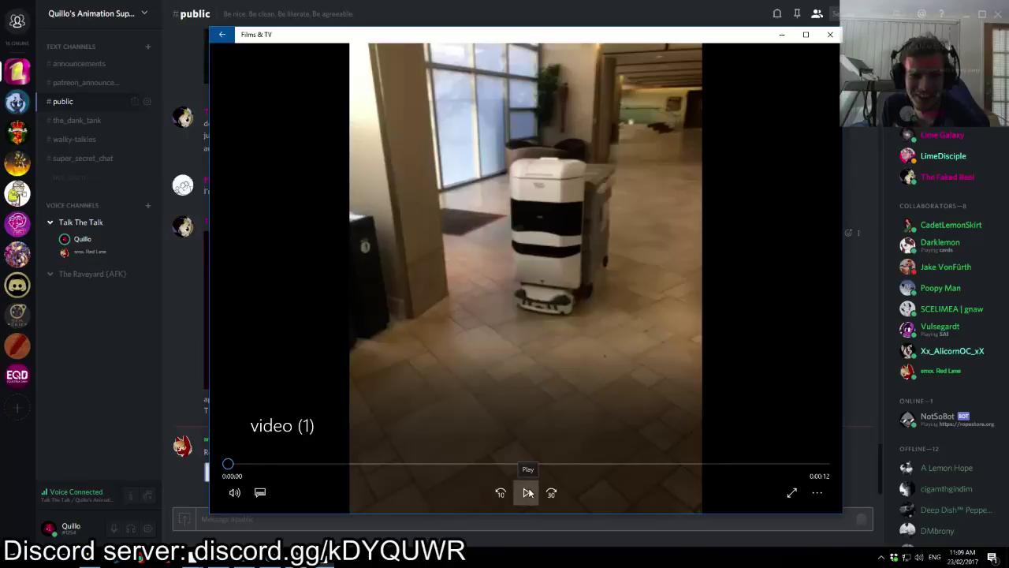
{"action": "left_click", "coordinate": [529, 492]}
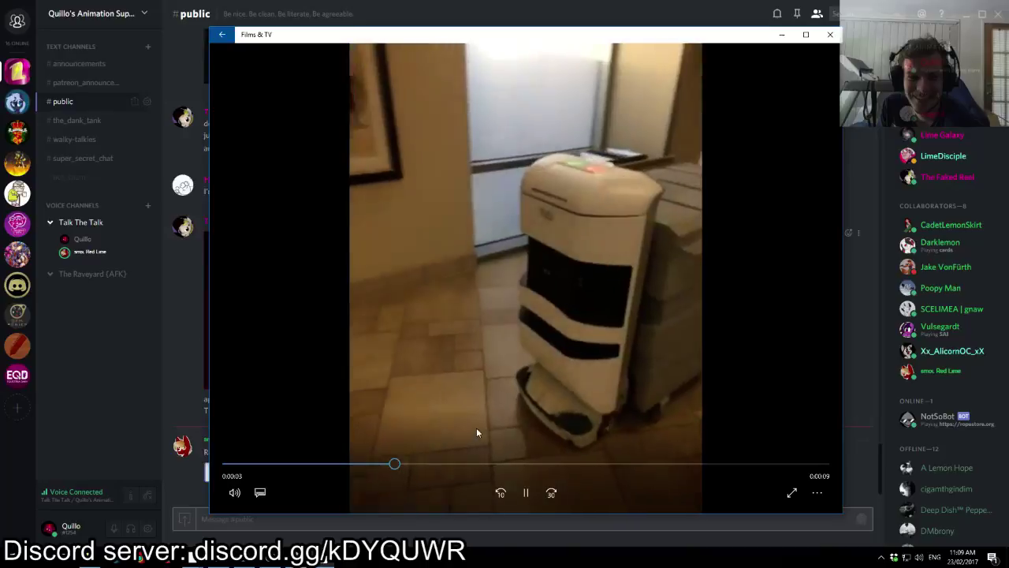
{"action": "left_click", "coordinate": [526, 493]}
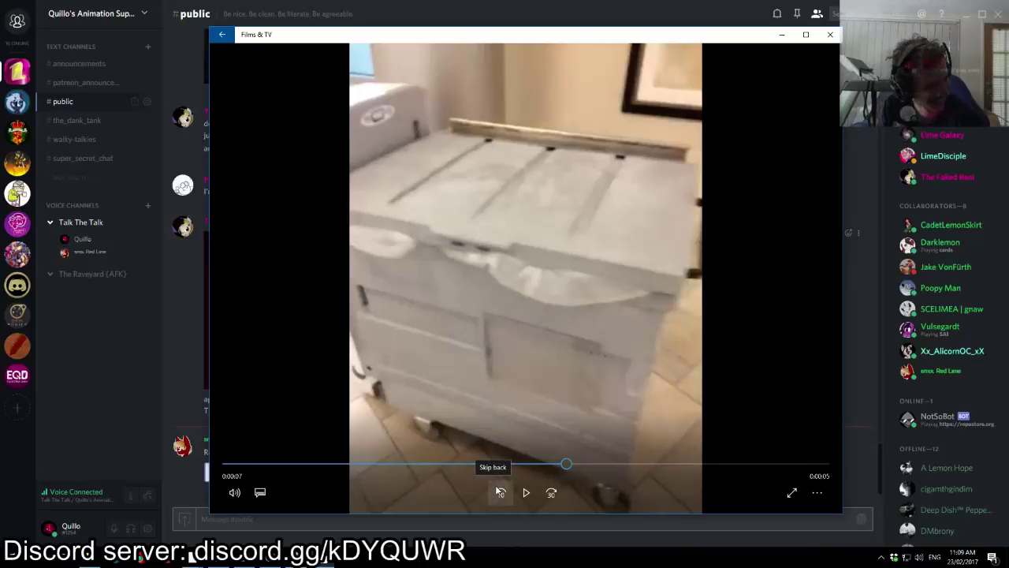
{"action": "left_click_drag", "start_coordinate": [565, 465], "coordinate": [374, 458]}
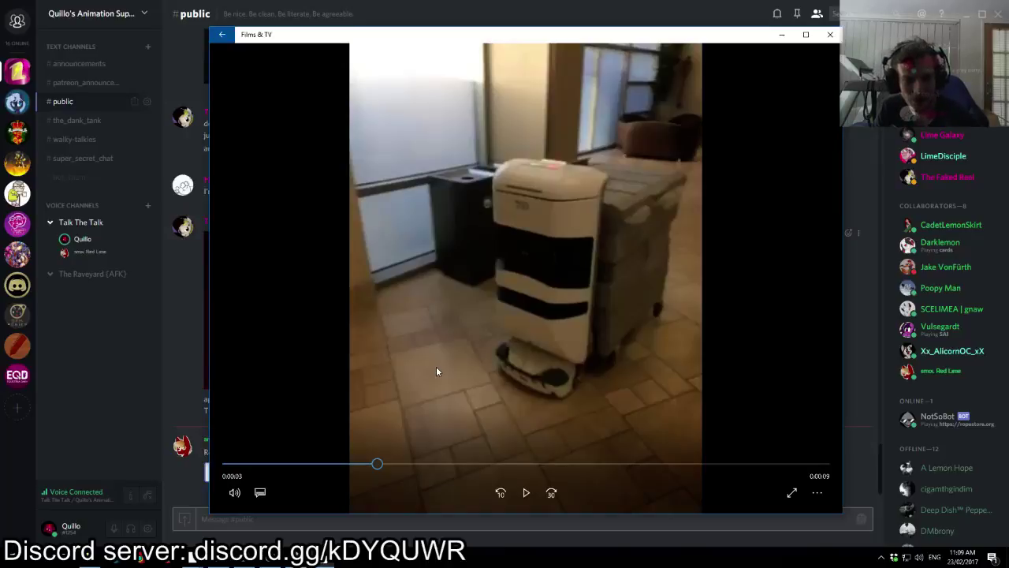
{"action": "left_click", "coordinate": [526, 492]}
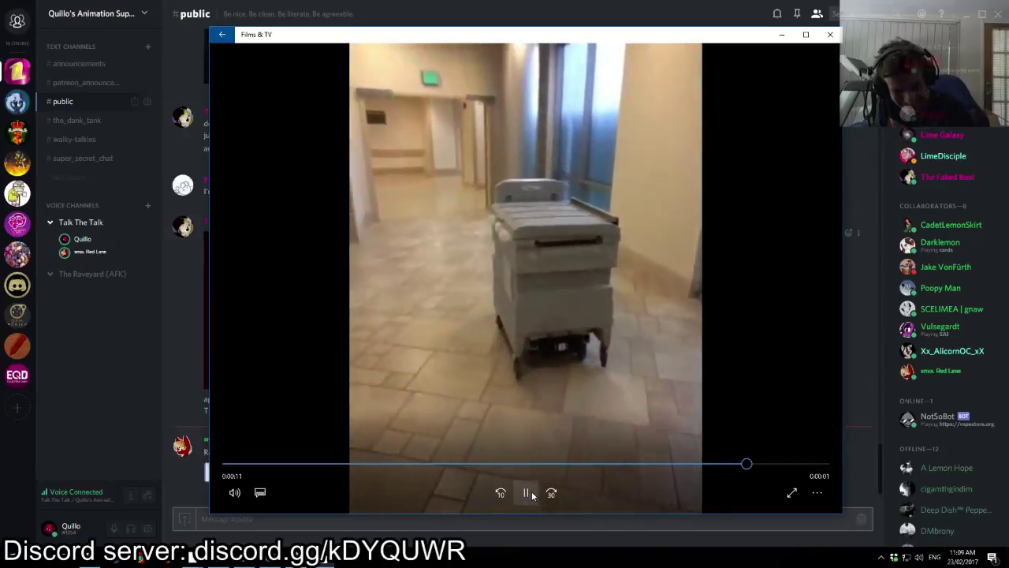
{"action": "left_click", "coordinate": [505, 5]}
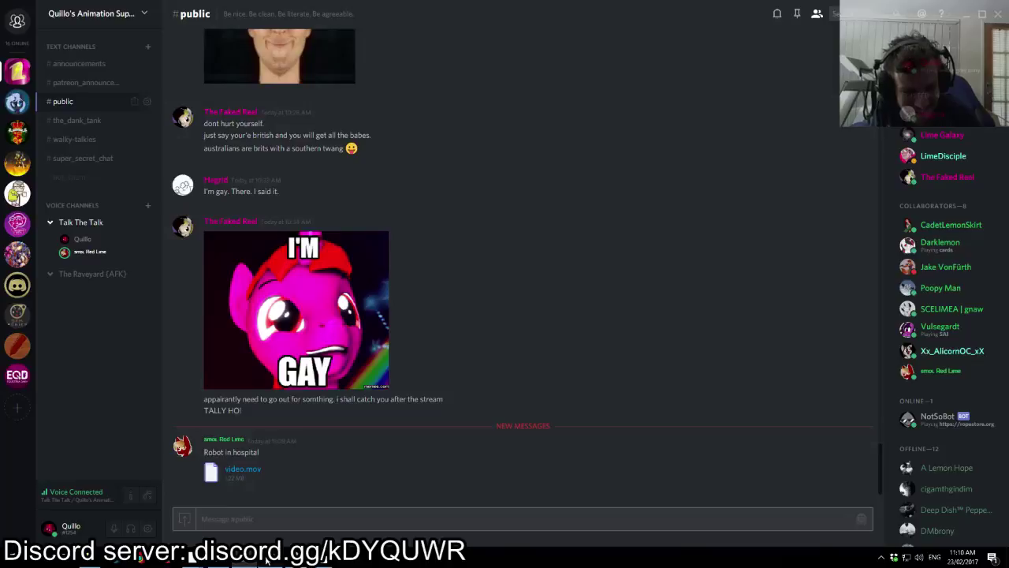
Step: Switch back to Source Filmmaker and replay the pony's head turn from about 6 seconds
{"action": "left_click", "coordinate": [267, 559]}
{"action": "left_click", "coordinate": [505, 369]}
{"action": "left_click", "coordinate": [501, 361]}
{"action": "key", "text": "space"}
{"action": "scroll", "coordinate": [576, 517], "scroll_direction": "down", "scroll_amount": 4}
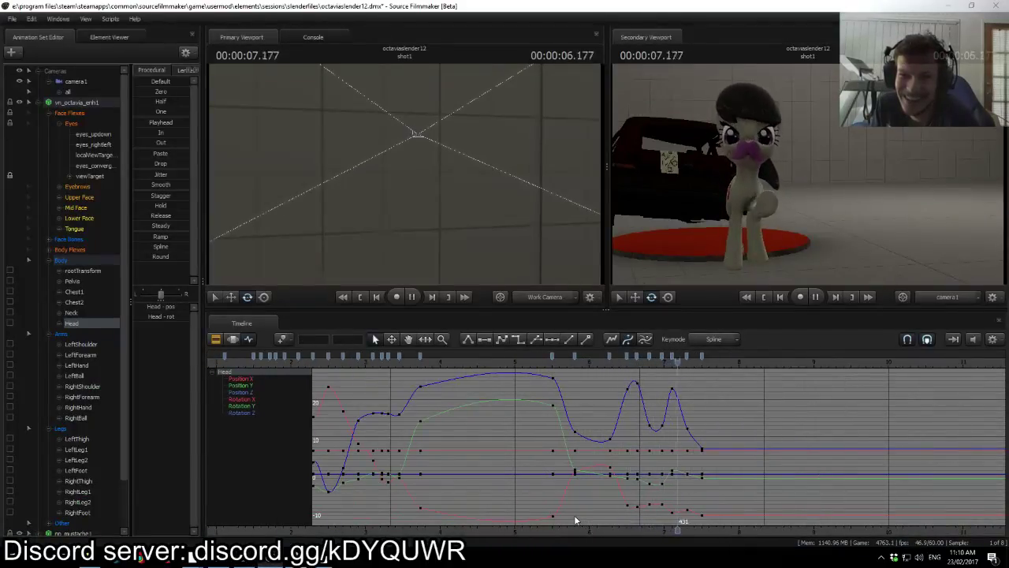
{"action": "scroll", "coordinate": [609, 459], "scroll_direction": "up", "scroll_amount": 2}
{"action": "left_click", "coordinate": [525, 359]}
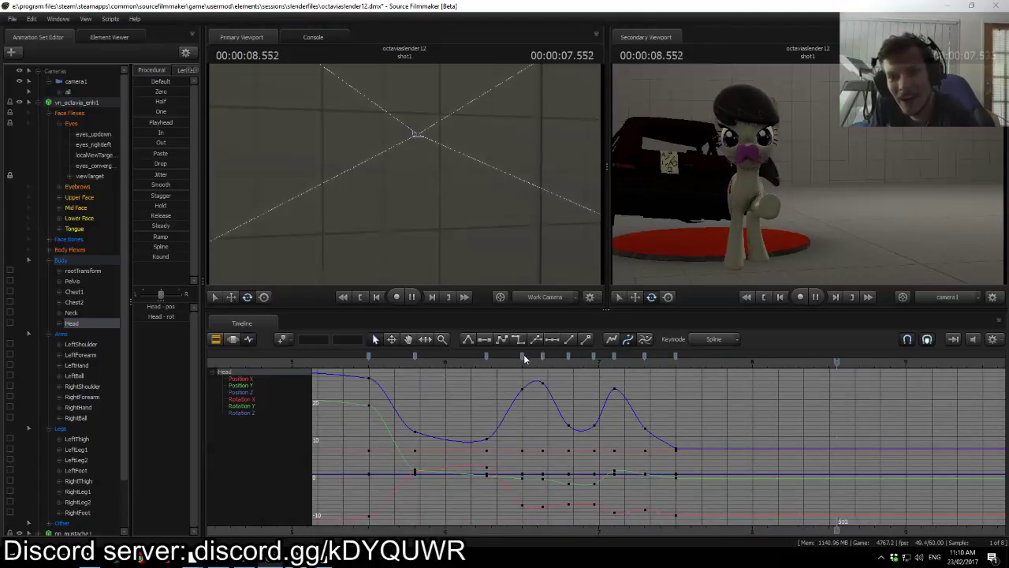
{"action": "left_click", "coordinate": [487, 359]}
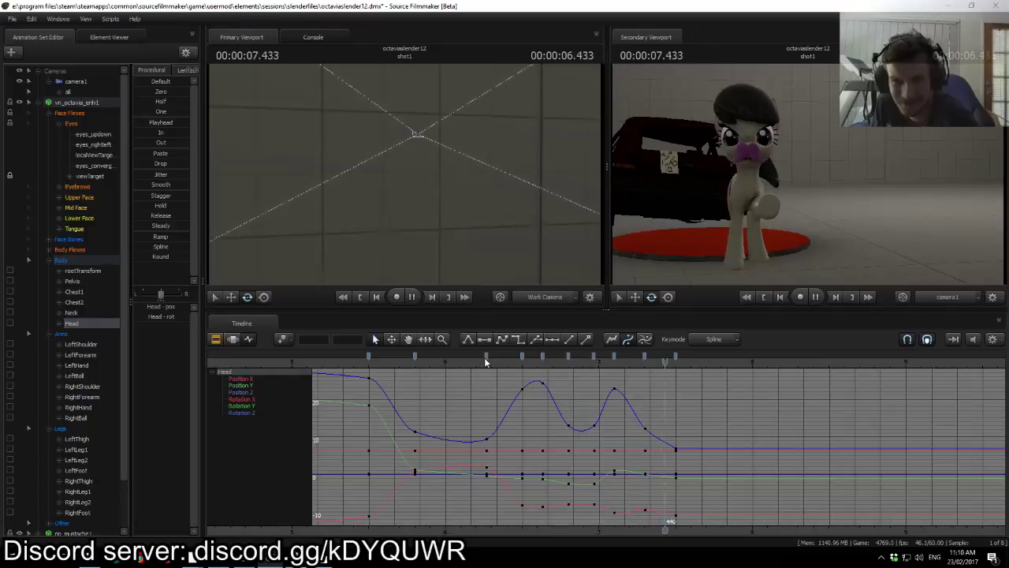
{"action": "key", "text": "space"}
Step: Select the pony's Body, Arms and Legs control groups and place the playhead at about 7.8 seconds
{"action": "mouse_move", "coordinate": [662, 368]}
{"action": "left_mouse_down"}
{"action": "mouse_move", "coordinate": [651, 364]}
{"action": "mouse_move", "coordinate": [673, 364]}
{"action": "mouse_move", "coordinate": [648, 364]}
{"action": "mouse_move", "coordinate": [675, 366]}
{"action": "left_mouse_up"}
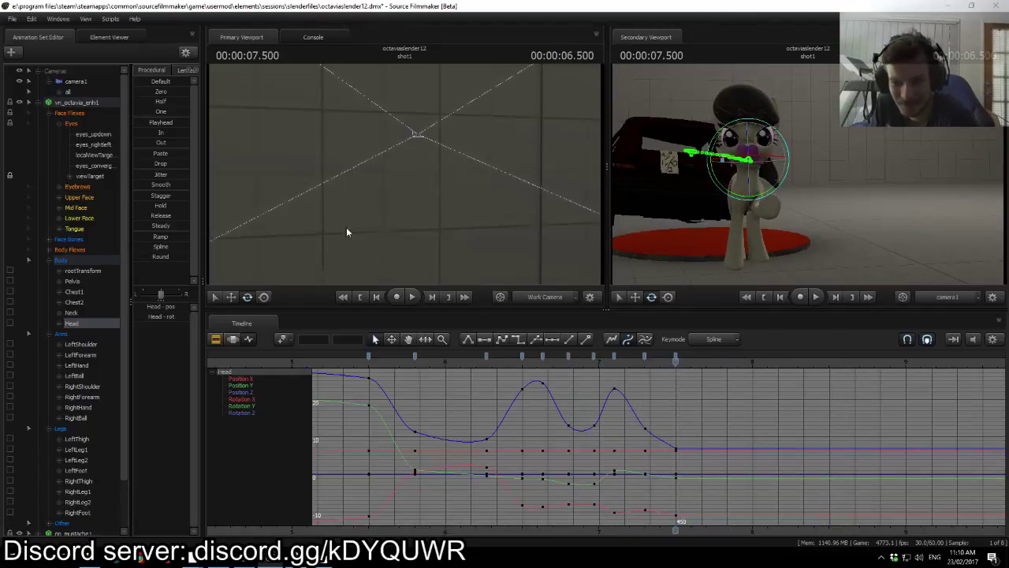
{"action": "left_click", "coordinate": [69, 261]}
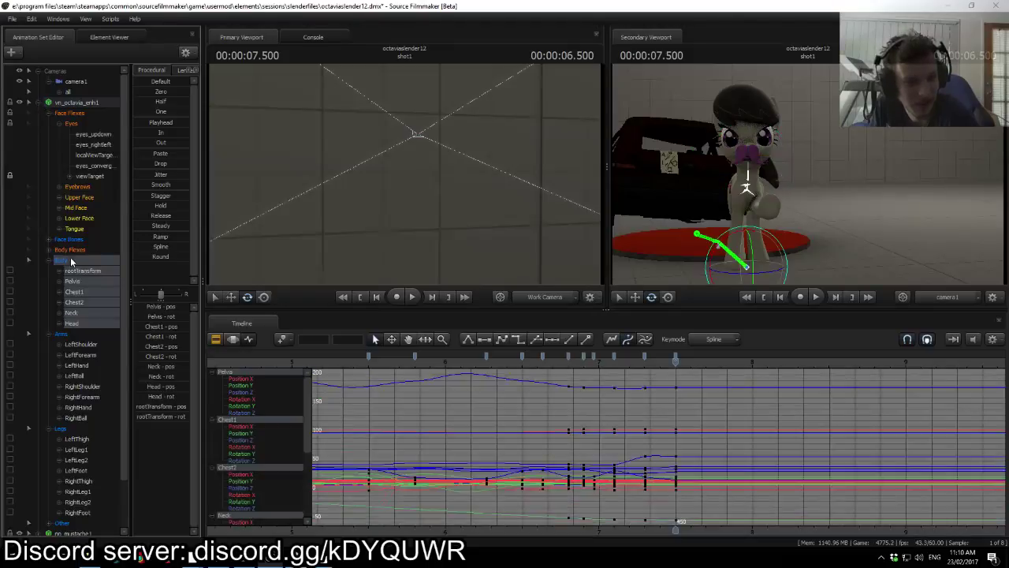
{"action": "scroll", "coordinate": [70, 263], "scroll_direction": "down", "scroll_amount": 2}
{"action": "left_click", "coordinate": [64, 279], "text": "ctrl"}
{"action": "left_click", "coordinate": [61, 375], "text": "ctrl"}
{"action": "left_click_drag", "start_coordinate": [679, 362], "coordinate": [724, 365]}
{"action": "scroll", "coordinate": [703, 427], "scroll_direction": "down", "scroll_amount": 4}
{"action": "scroll", "coordinate": [704, 427], "scroll_direction": "down", "scroll_amount": 2}
{"action": "scroll", "coordinate": [701, 429], "scroll_direction": "up", "scroll_amount": 3}
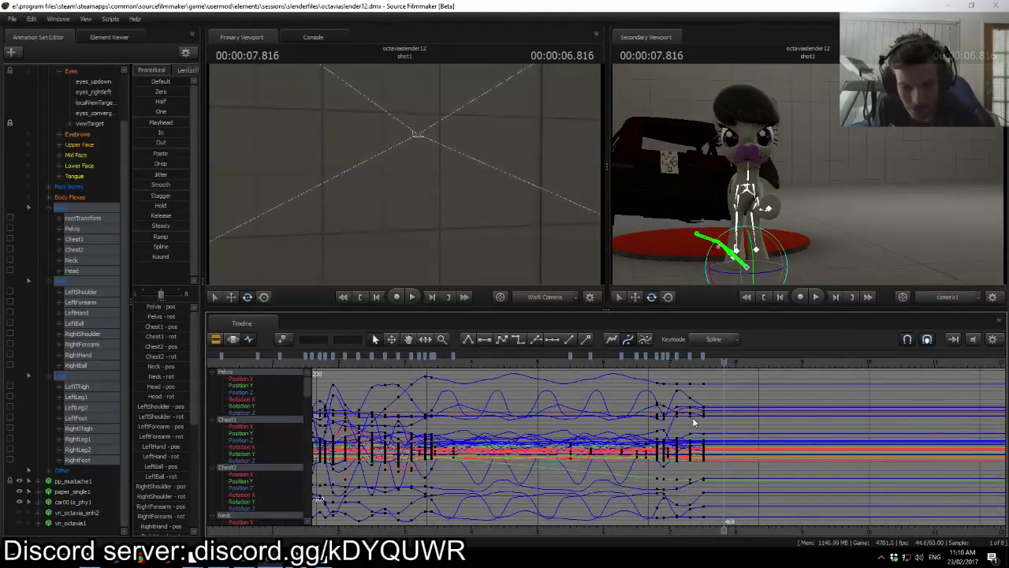
{"action": "scroll", "coordinate": [692, 423], "scroll_direction": "up", "scroll_amount": 2}
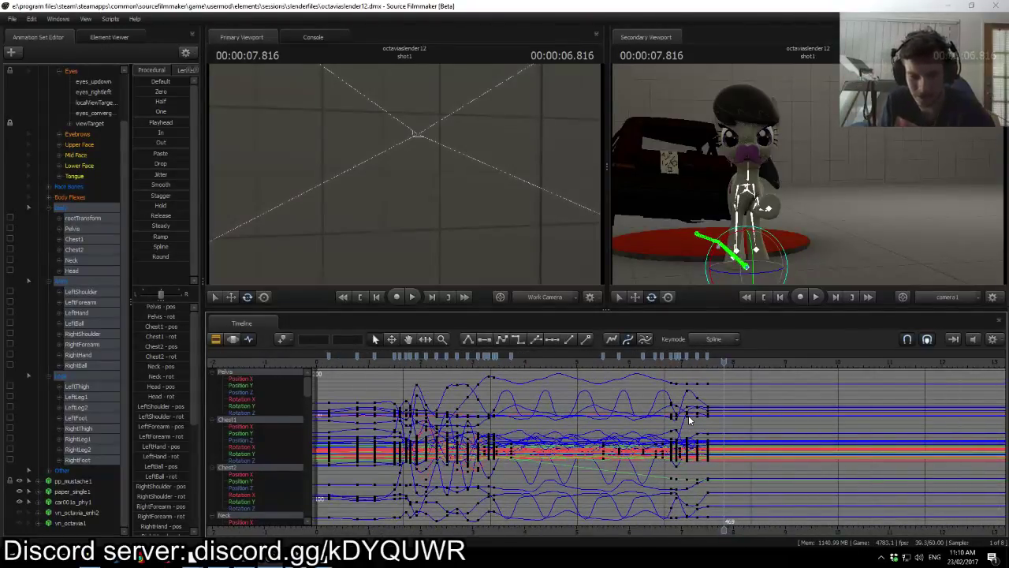
Step: Switch to the YouTube live chat to read its messages and return to Source Filmmaker
{"action": "left_click", "coordinate": [192, 557]}
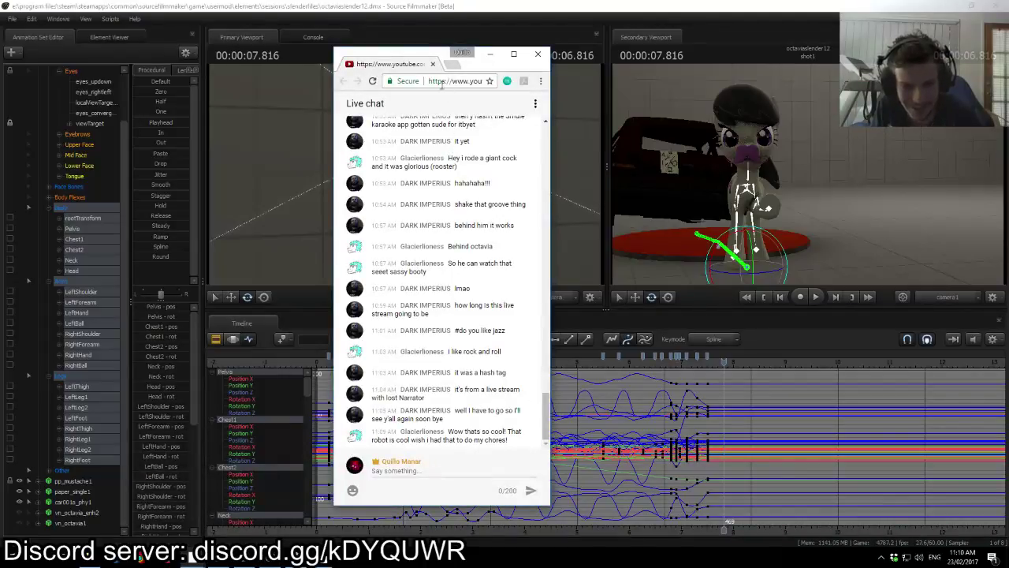
{"action": "left_click_drag", "start_coordinate": [433, 59], "coordinate": [433, 181]}
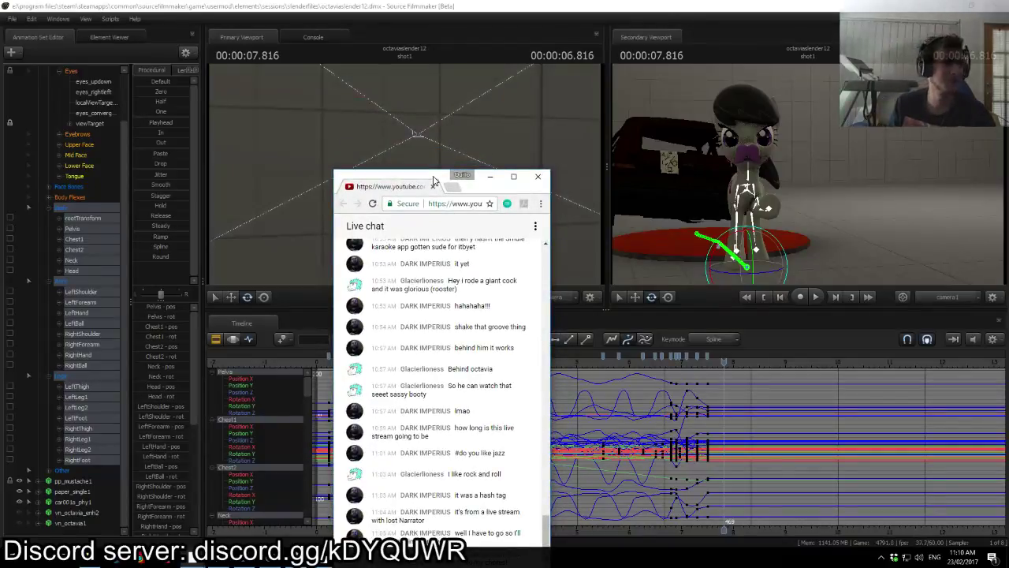
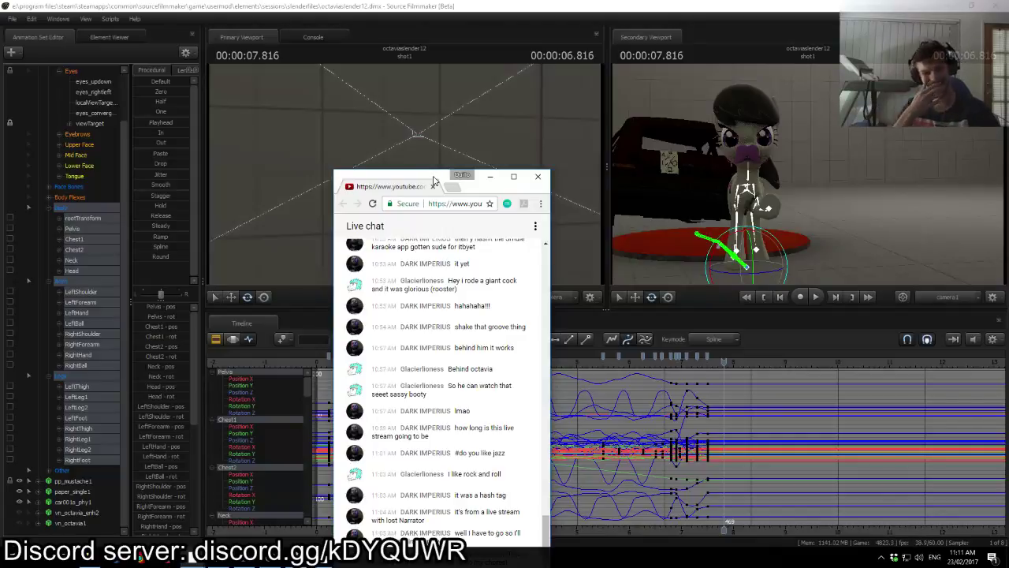
{"action": "left_click", "coordinate": [724, 362]}
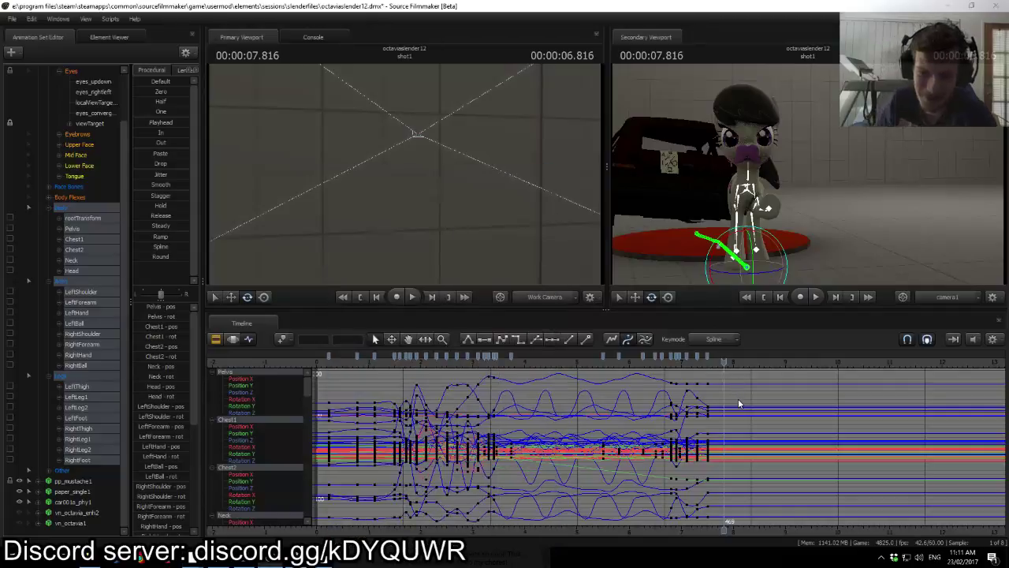
Step: Replay the pony's whole walk and stop from about 1.5 seconds to check the full-body motion
{"action": "key", "text": "space"}
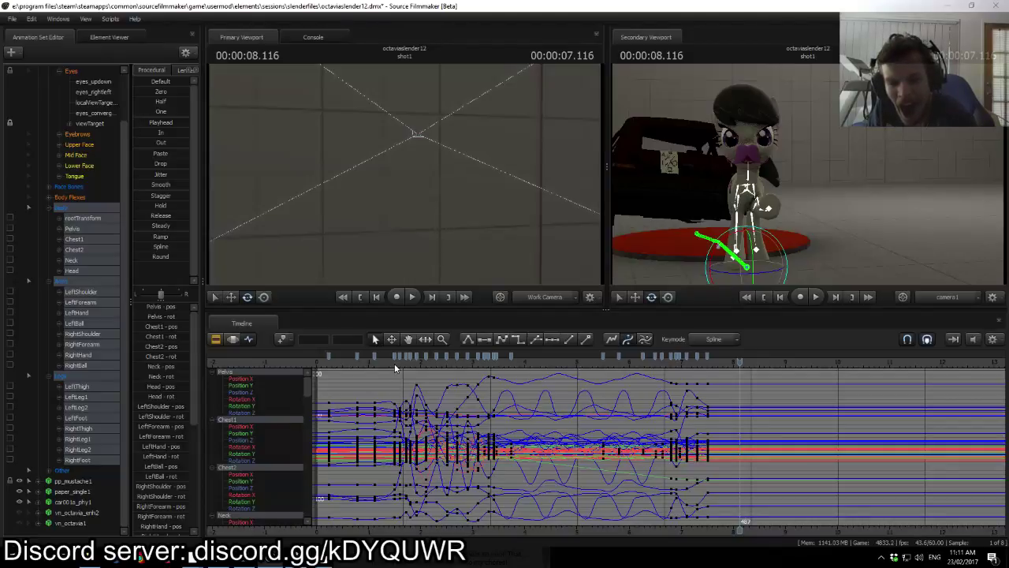
{"action": "key", "text": "space"}
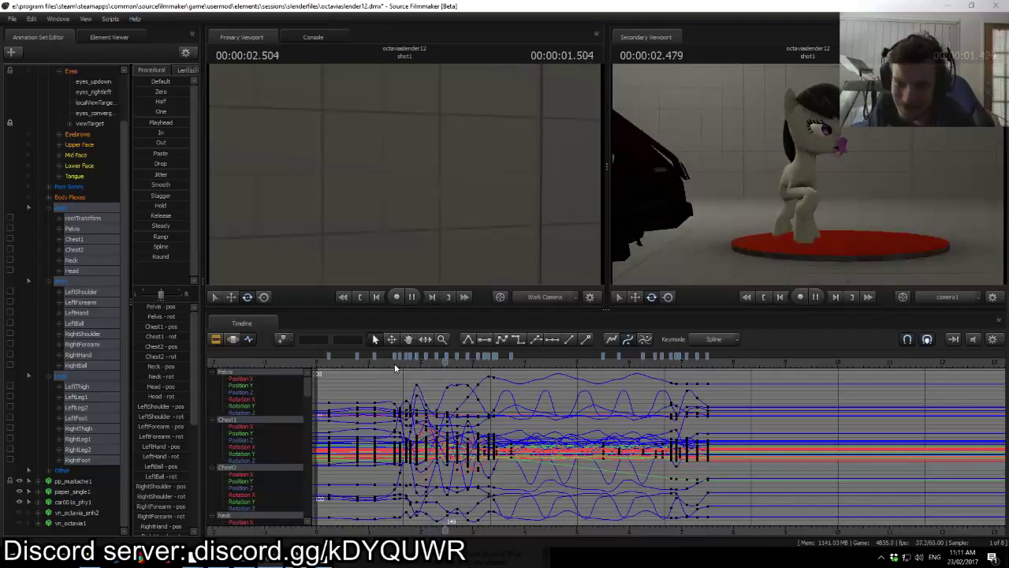
{"action": "key", "text": "space"}
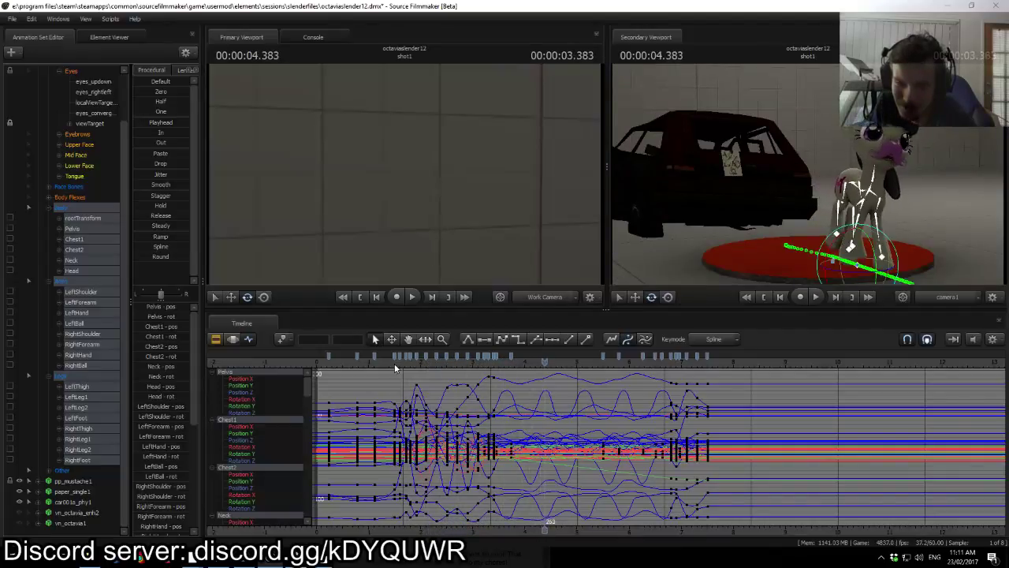
{"action": "key", "text": "space"}
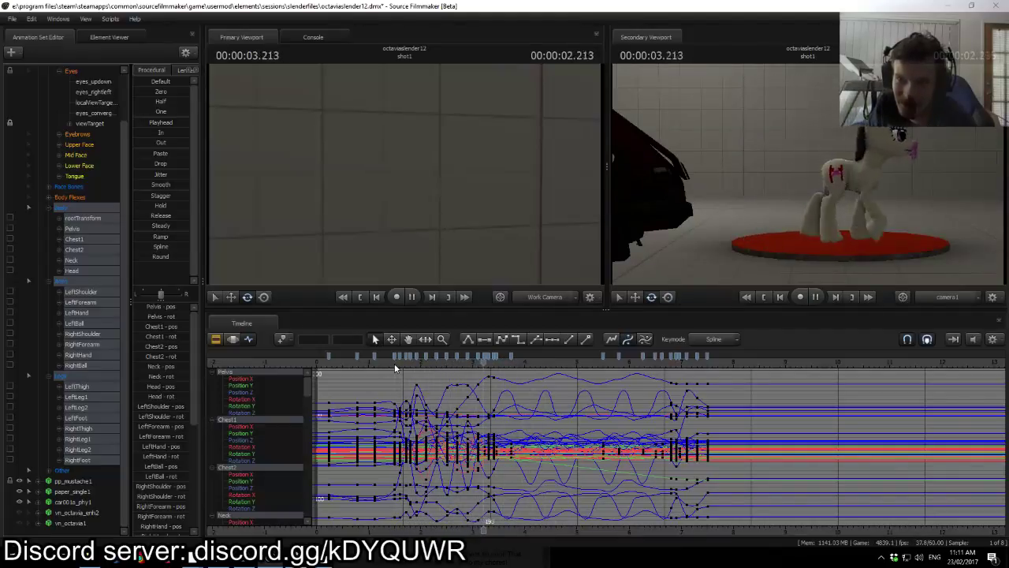
{"action": "key", "text": "space"}
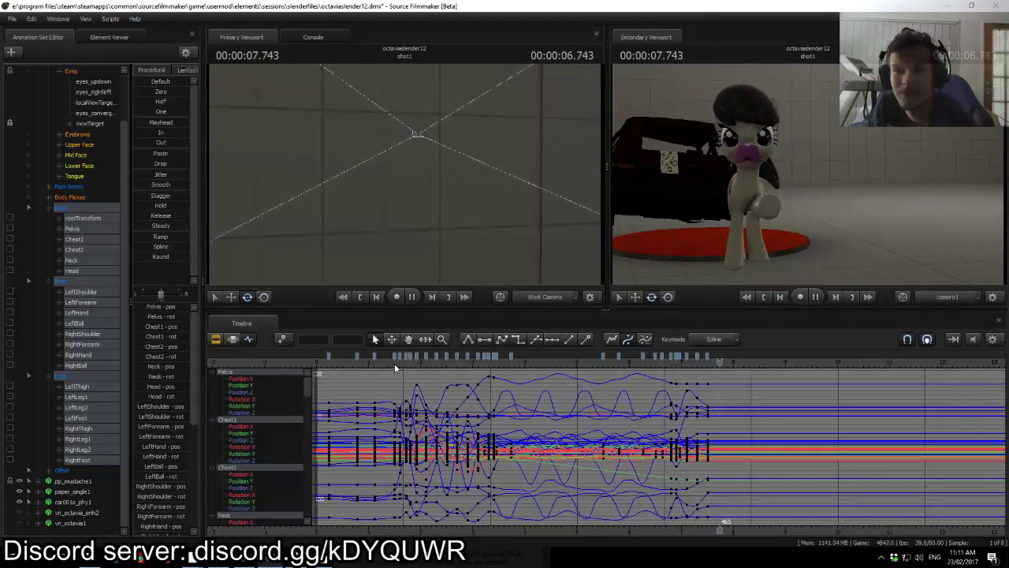
Step: Replay shot1 from its start to check the pony's whole walk, stop and head turn
{"action": "key", "text": "space"}
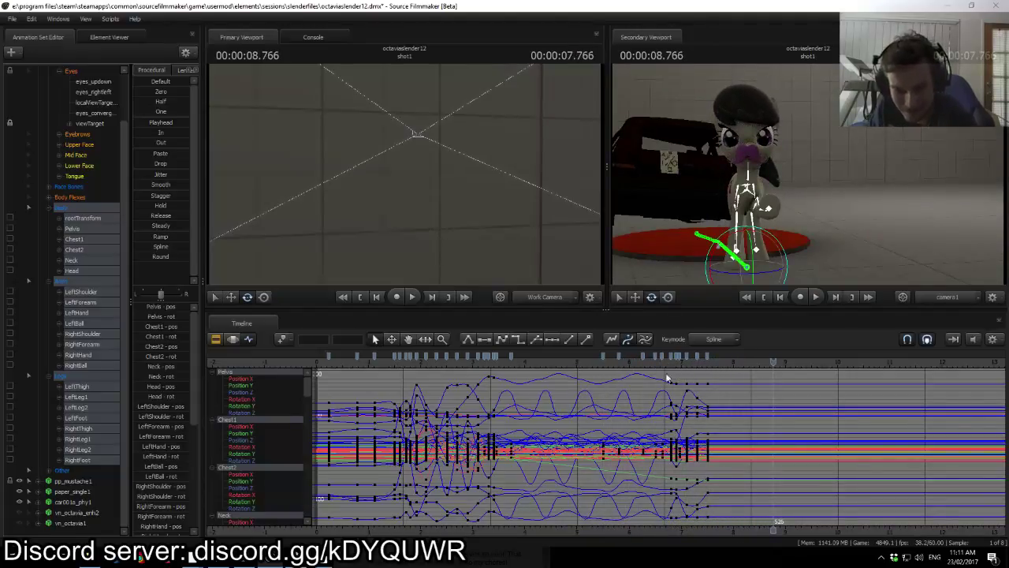
{"action": "scroll", "coordinate": [625, 403], "scroll_direction": "down", "scroll_amount": 6}
{"action": "scroll", "coordinate": [625, 402], "scroll_direction": "up", "scroll_amount": 3}
{"action": "scroll", "coordinate": [625, 403], "scroll_direction": "down", "scroll_amount": 4}
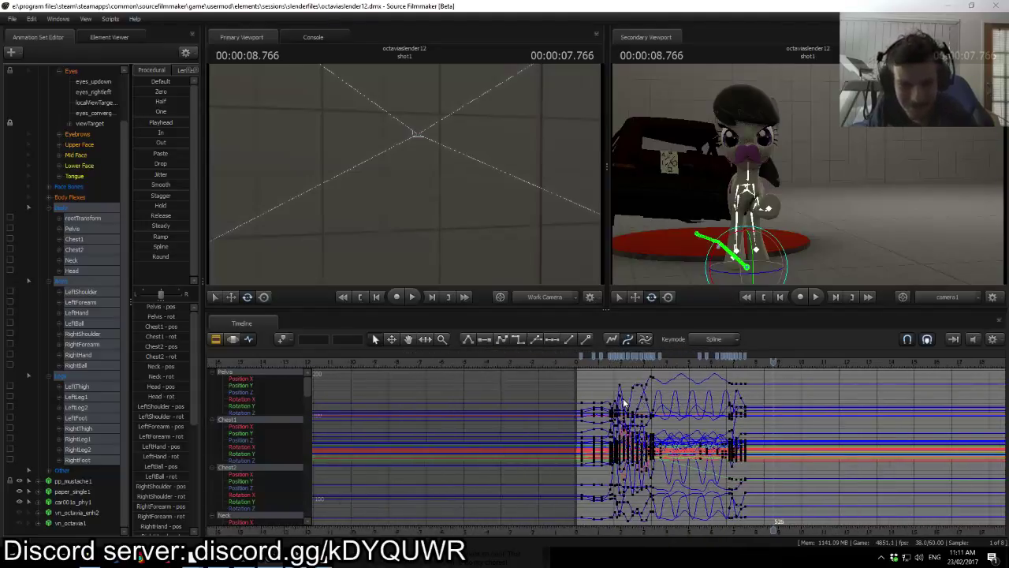
{"action": "scroll", "coordinate": [607, 400], "scroll_direction": "up", "scroll_amount": 6}
{"action": "left_click", "coordinate": [368, 365]}
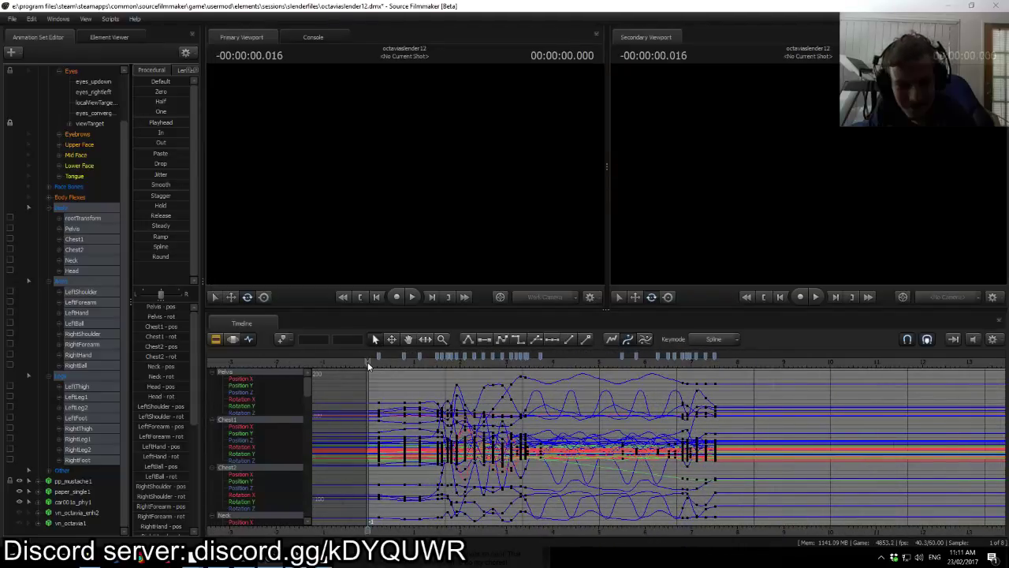
{"action": "key", "text": "space"}
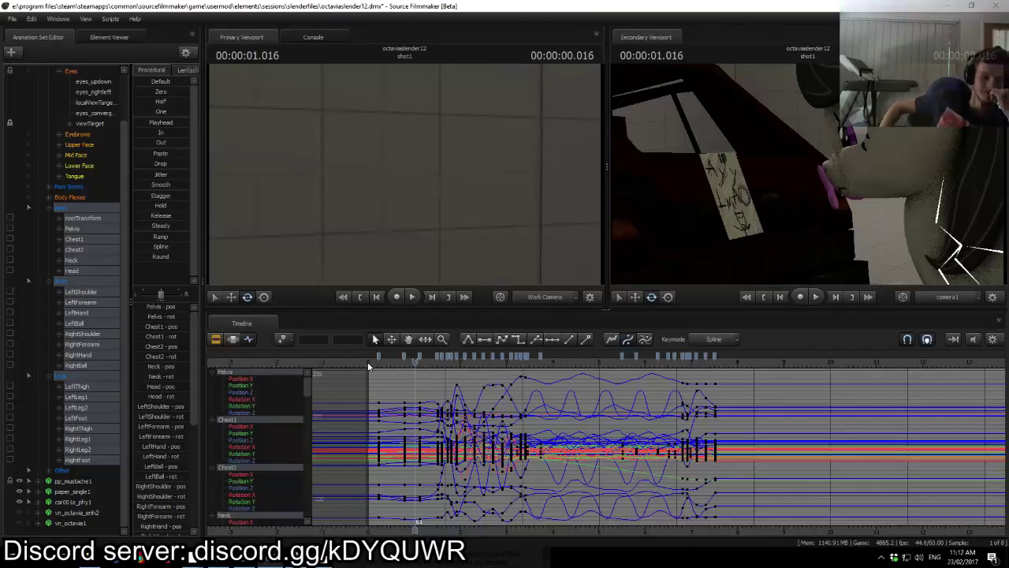
{"action": "left_click", "coordinate": [368, 365]}
{"action": "key", "text": "space"}
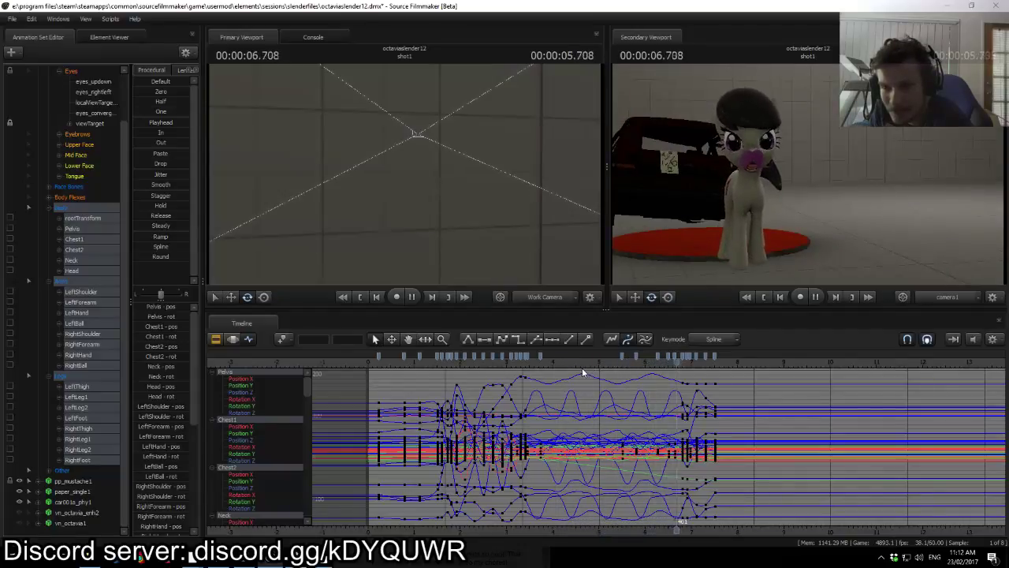
{"action": "key", "text": "space"}
Step: Move the last full-body keys to frame 456 and place the playhead at 7.7 seconds with the pony's body framed from the side
{"action": "mouse_move", "coordinate": [707, 367]}
{"action": "left_mouse_down"}
{"action": "mouse_move", "coordinate": [738, 372]}
{"action": "mouse_move", "coordinate": [702, 372]}
{"action": "mouse_move", "coordinate": [718, 376]}
{"action": "mouse_move", "coordinate": [722, 357]}
{"action": "mouse_move", "coordinate": [698, 368]}
{"action": "mouse_move", "coordinate": [743, 375]}
{"action": "mouse_move", "coordinate": [724, 376]}
{"action": "left_mouse_up"}
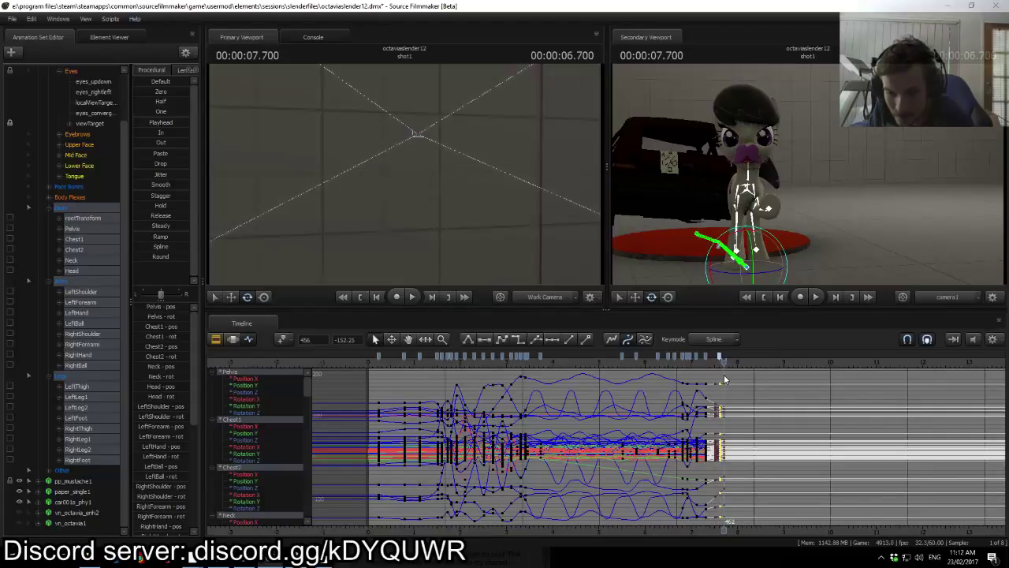
{"action": "mouse_move", "coordinate": [512, 254]}
{"action": "left_mouse_down"}
{"action": "mouse_move", "coordinate": [591, 255]}
{"action": "mouse_move", "coordinate": [512, 254]}
{"action": "left_mouse_up"}
{"action": "left_click_drag", "start_coordinate": [405, 177], "coordinate": [405, 178]}
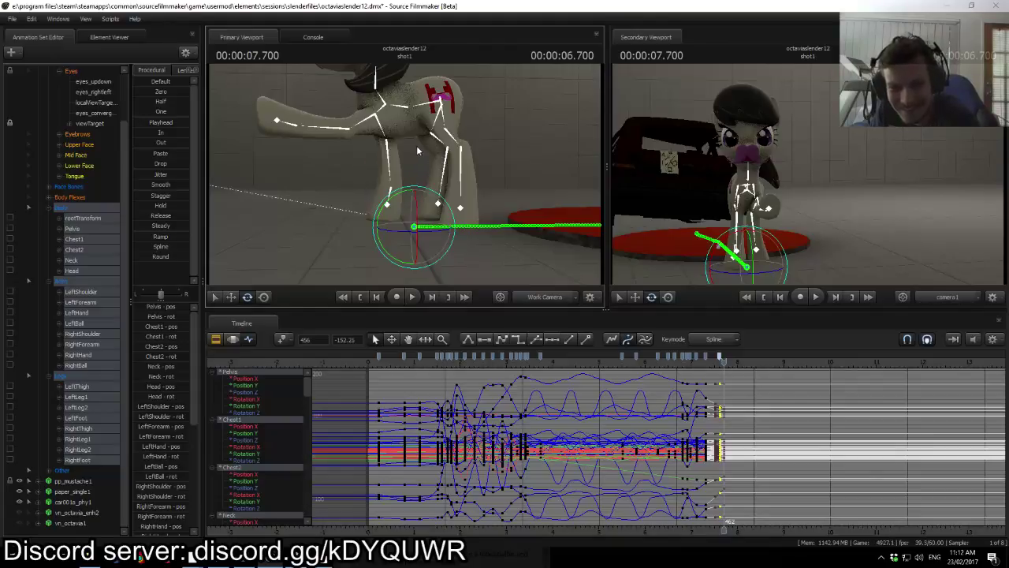
Step: Adjust the Pelvis, Chest1 and Chest2 bones at 7.7 seconds to give the torso a slight settling motion
{"action": "left_click", "coordinate": [443, 101]}
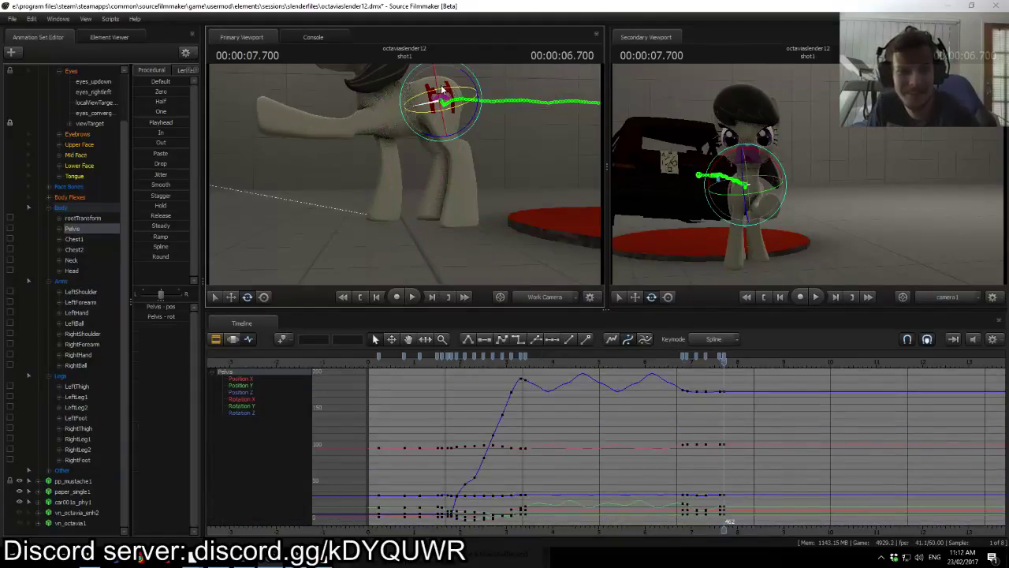
{"action": "key", "text": "w"}
{"action": "left_click_drag", "start_coordinate": [462, 85], "coordinate": [460, 86]}
{"action": "key", "text": "e"}
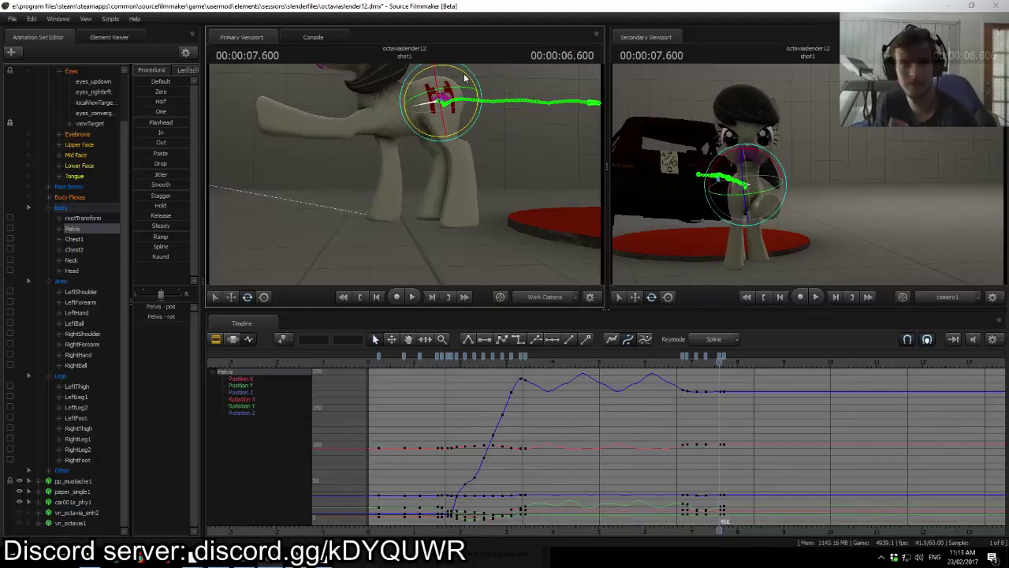
{"action": "left_click", "coordinate": [401, 101]}
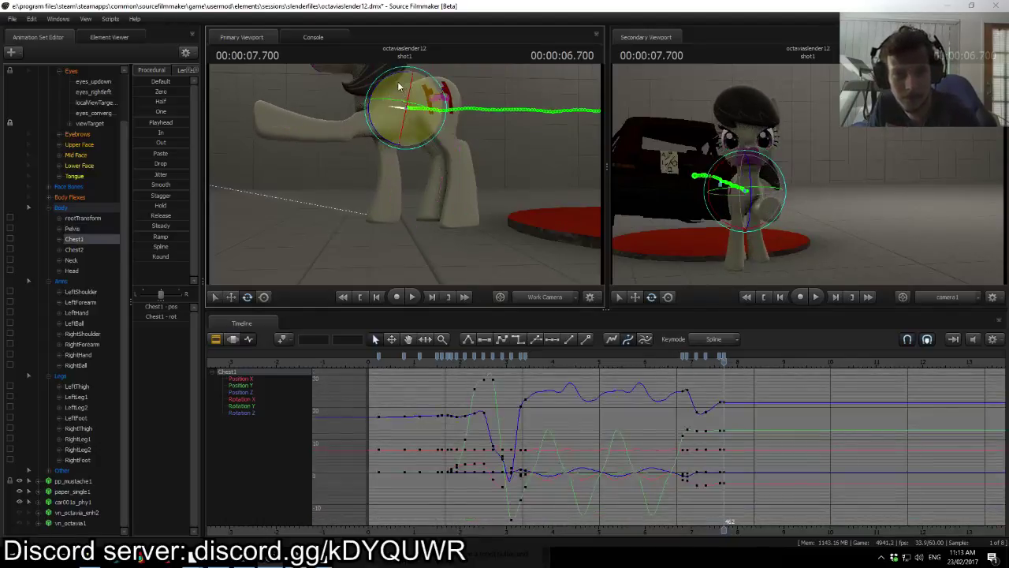
{"action": "left_click", "coordinate": [374, 77]}
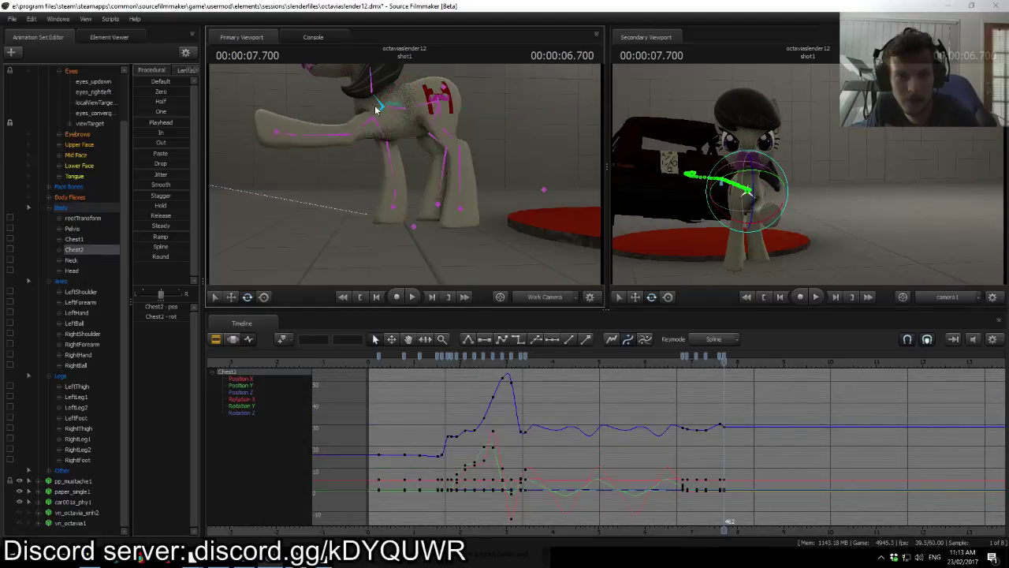
Step: Rotate the RightShoulder slightly at 7.7 seconds and compare the pose with the key at 7.6 seconds
{"action": "left_click", "coordinate": [371, 83]}
{"action": "left_click_drag", "start_coordinate": [369, 83], "coordinate": [372, 82]}
{"action": "key", "text": "Up"}
{"action": "key", "text": "Down"}
{"action": "key", "text": "Left"}
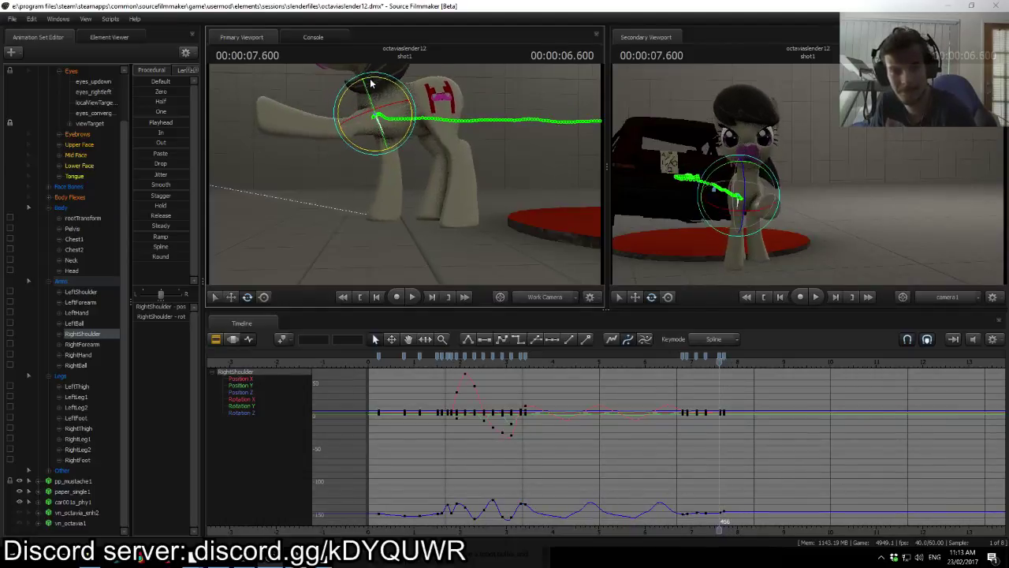
{"action": "key", "text": "Right"}
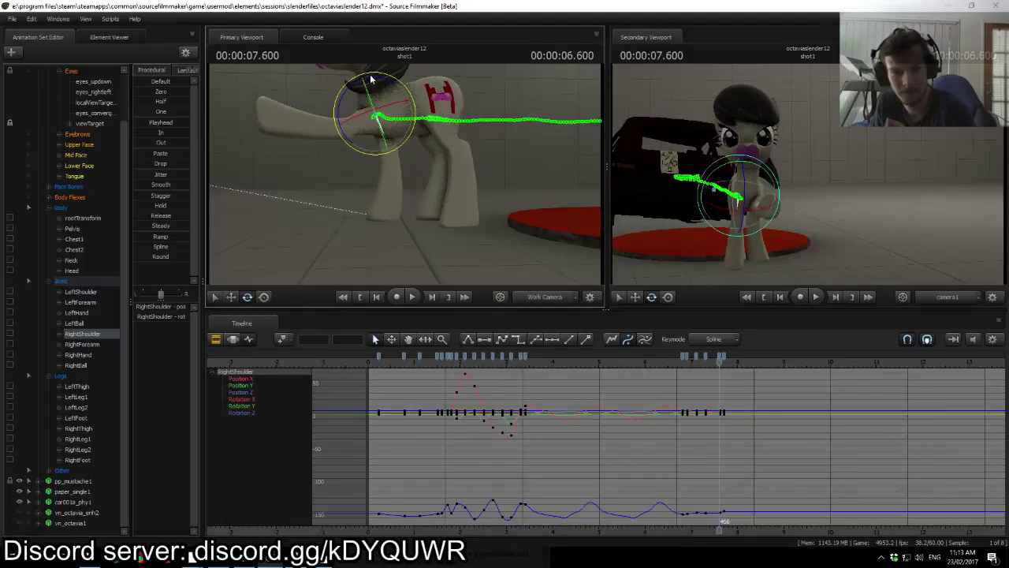
{"action": "key", "text": "super"}
{"action": "key", "text": "super"}
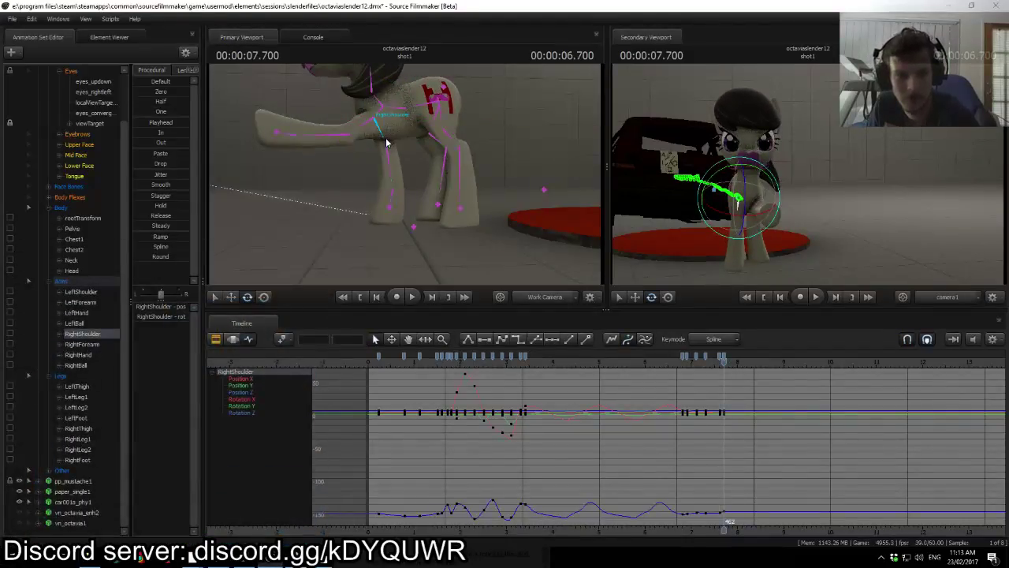
Step: Rotate the right arm's hand and shoulder at 7.7 seconds to reposition the planted front leg, checking against the 7.6-second key
{"action": "left_click", "coordinate": [355, 158]}
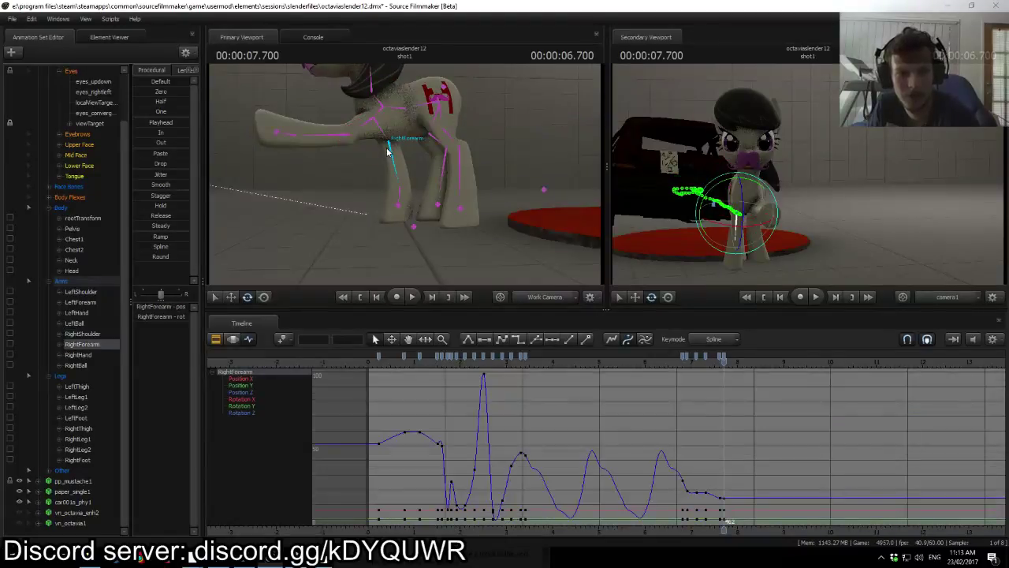
{"action": "left_click", "coordinate": [377, 191]}
{"action": "left_click_drag", "start_coordinate": [358, 157], "coordinate": [344, 160]}
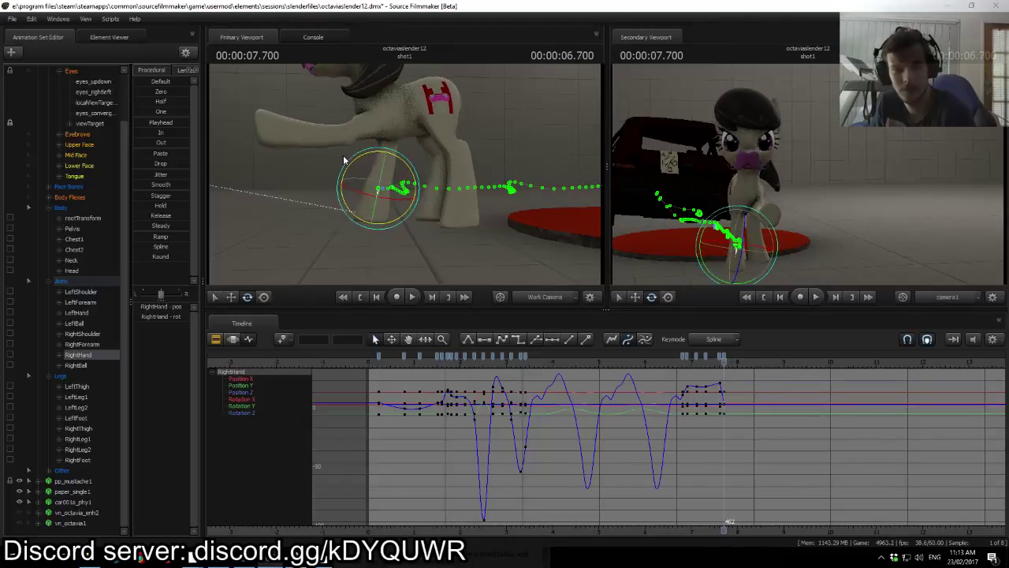
{"action": "left_click", "coordinate": [383, 140]}
{"action": "left_click_drag", "start_coordinate": [354, 153], "coordinate": [358, 154]}
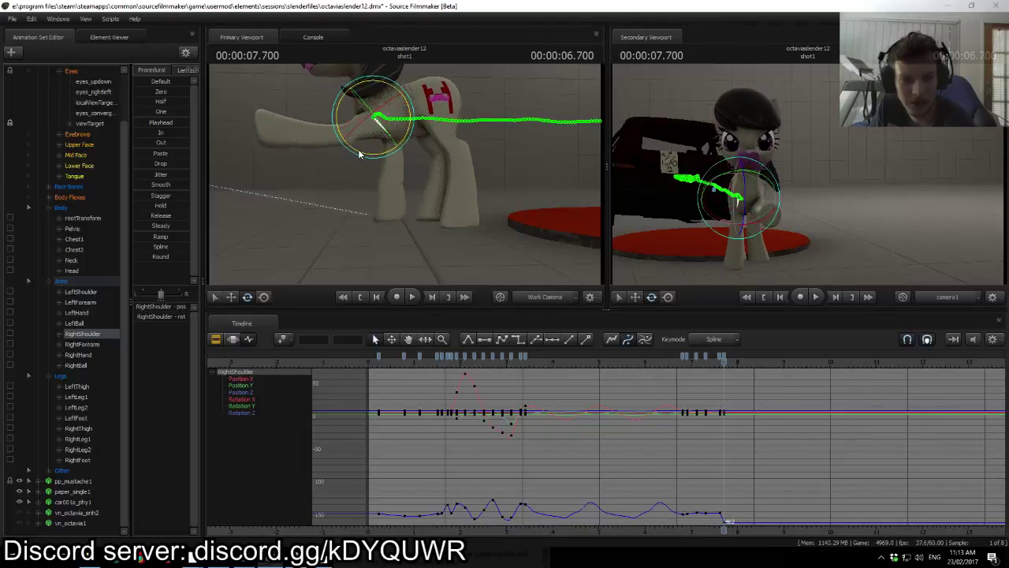
{"action": "key", "text": "Left"}
{"action": "key", "text": "Right"}
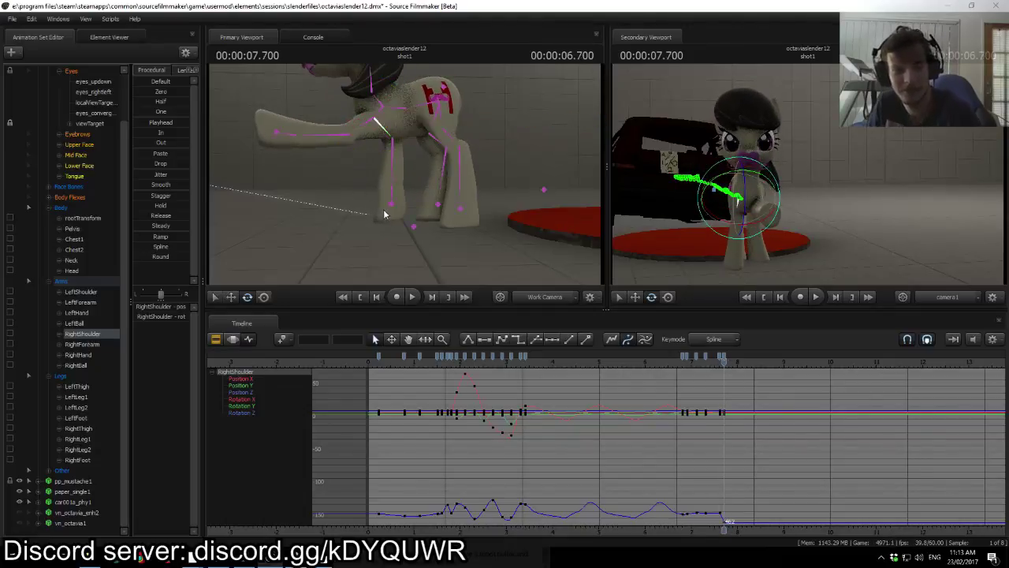
Step: Readjust the RightHand, RightShoulder and RightForearm at 7.7 seconds so the front hoof stays planted between the last two keys
{"action": "left_click", "coordinate": [391, 201]}
{"action": "left_click_drag", "start_coordinate": [377, 216], "coordinate": [386, 153]}
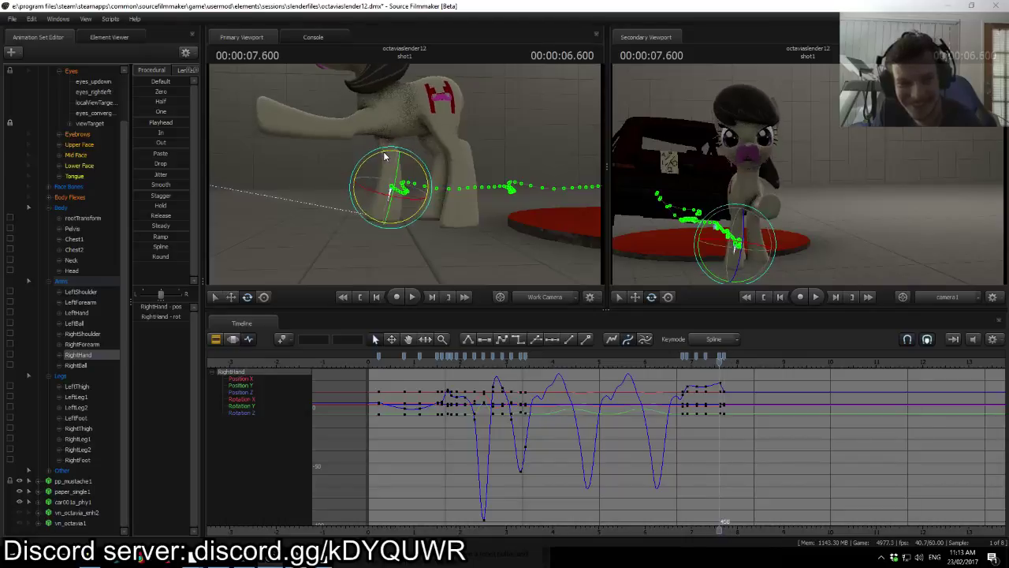
{"action": "left_click", "coordinate": [388, 130]}
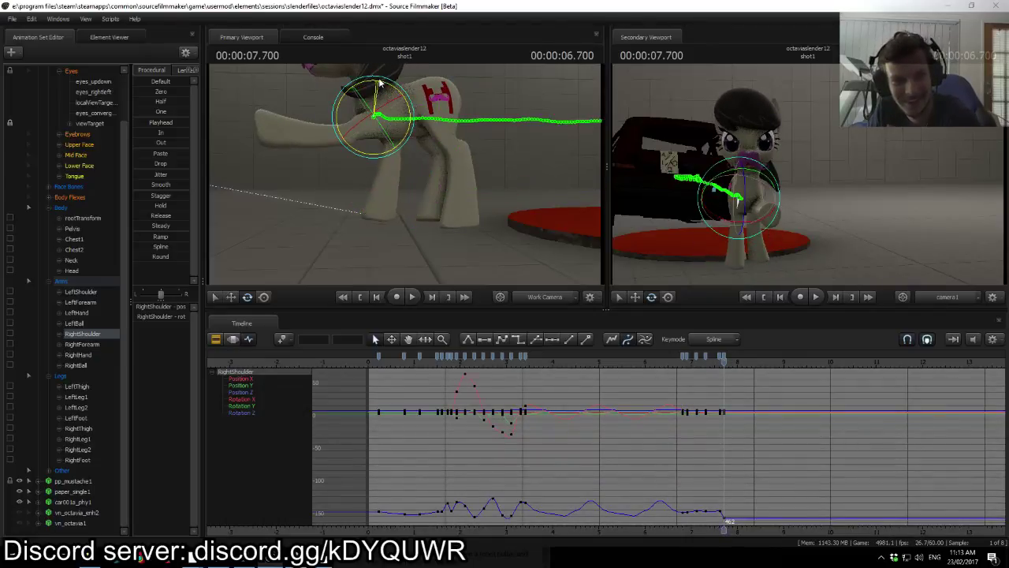
{"action": "left_click", "coordinate": [393, 148]}
{"action": "left_click_drag", "start_coordinate": [386, 106], "coordinate": [385, 107]}
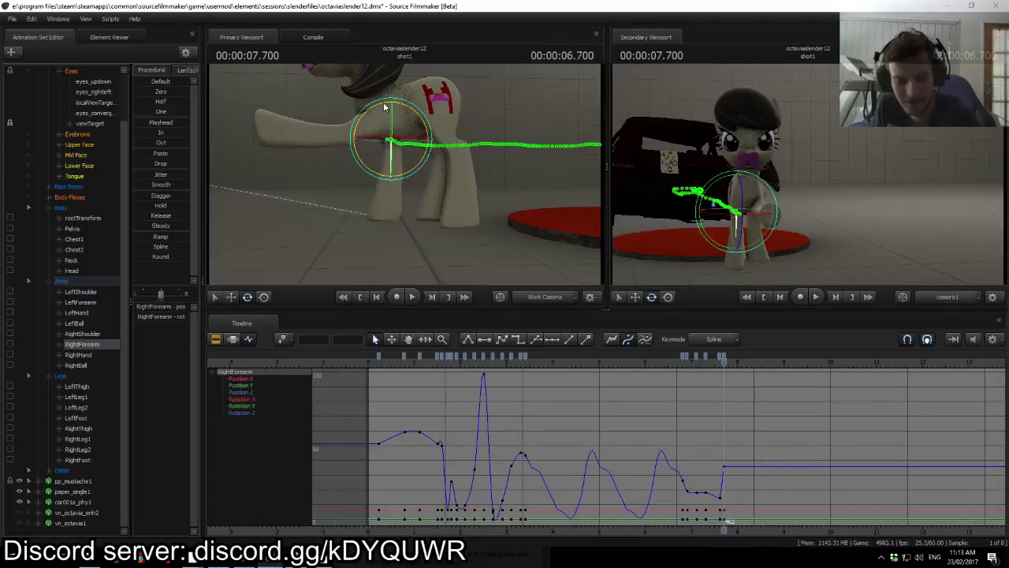
{"action": "key", "text": "Left"}
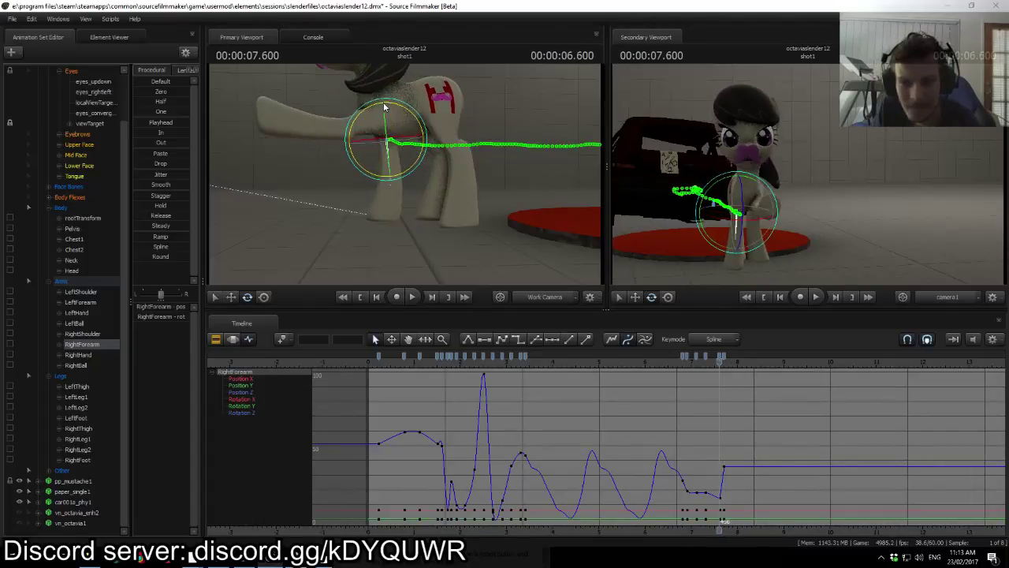
{"action": "key", "text": "Right"}
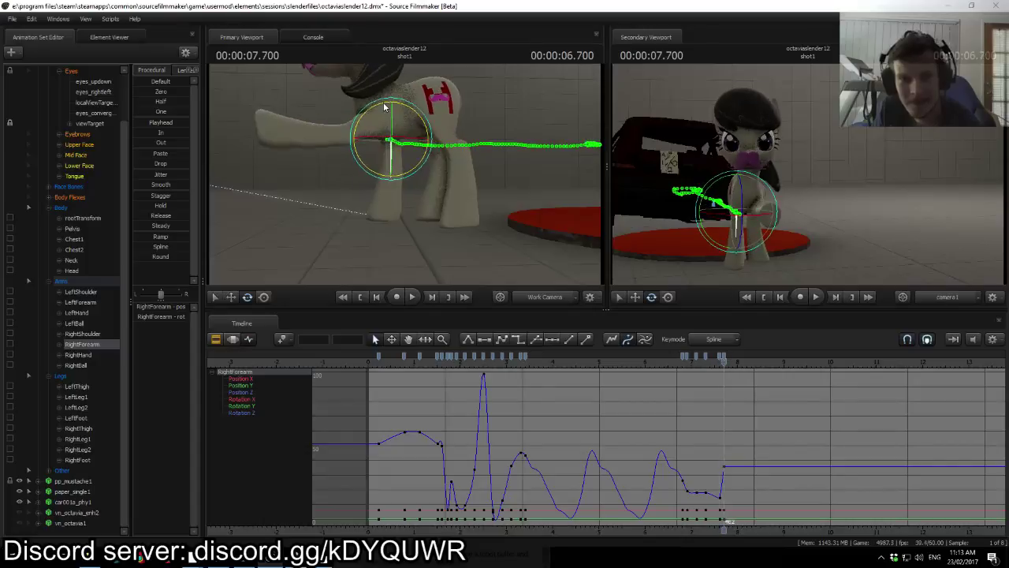
Step: Adjust the raised left arm's shoulder and forearm at 7.7 seconds
{"action": "left_click", "coordinate": [357, 137]}
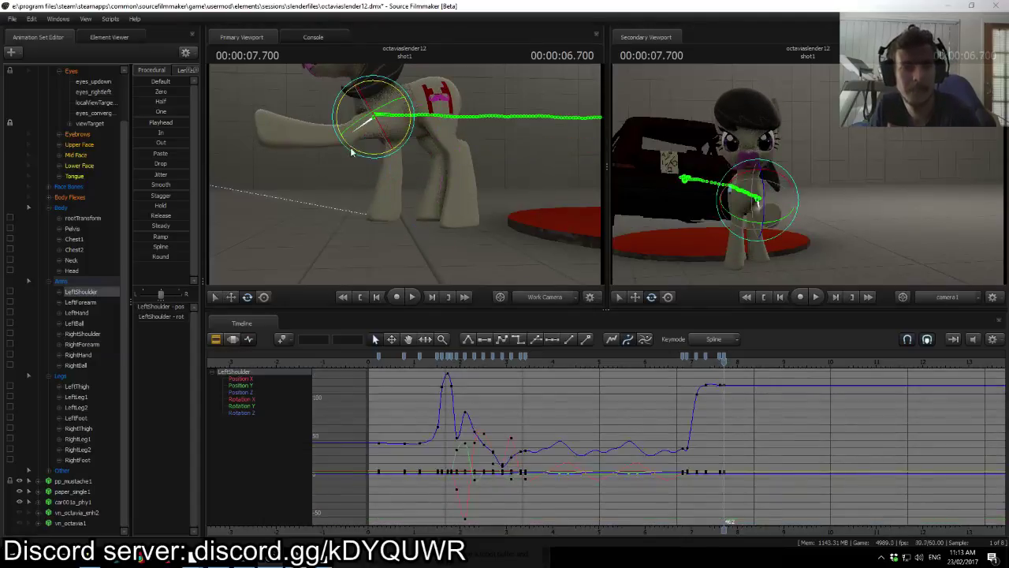
{"action": "left_click_drag", "start_coordinate": [338, 172], "coordinate": [339, 172]}
Step: Select the Body, Arms and Legs groups, key them at about 7.8 seconds and return the playhead to 7.7 seconds
{"action": "left_click_drag", "start_coordinate": [697, 359], "coordinate": [730, 371]}
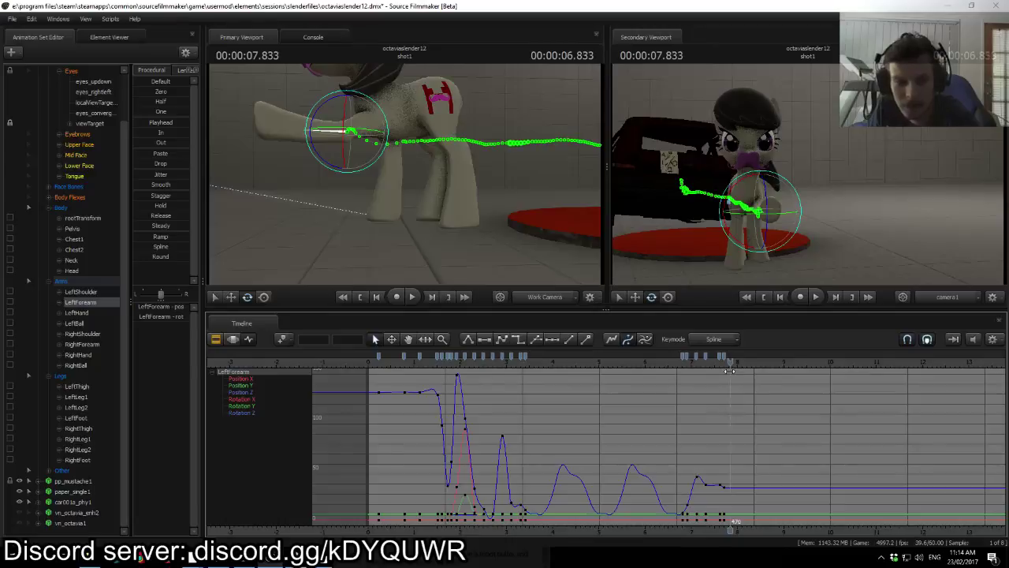
{"action": "left_click_drag", "start_coordinate": [62, 207], "coordinate": [68, 377]}
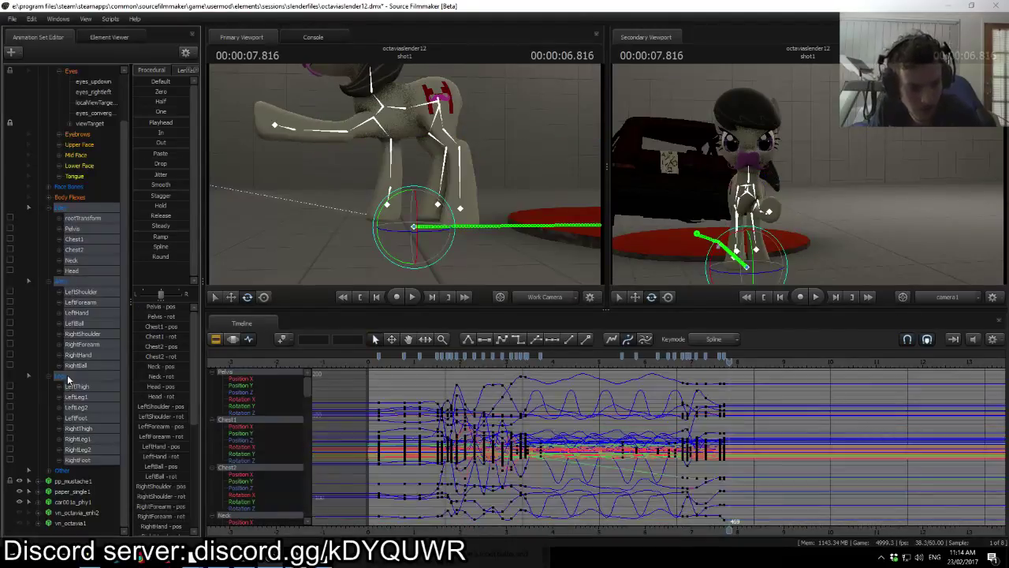
{"action": "scroll", "coordinate": [733, 462], "scroll_direction": "up", "scroll_amount": 8}
{"action": "key", "text": "m"}
{"action": "middle_click_drag", "start_coordinate": [732, 530], "coordinate": [647, 530]}
{"action": "left_click", "coordinate": [620, 359]}
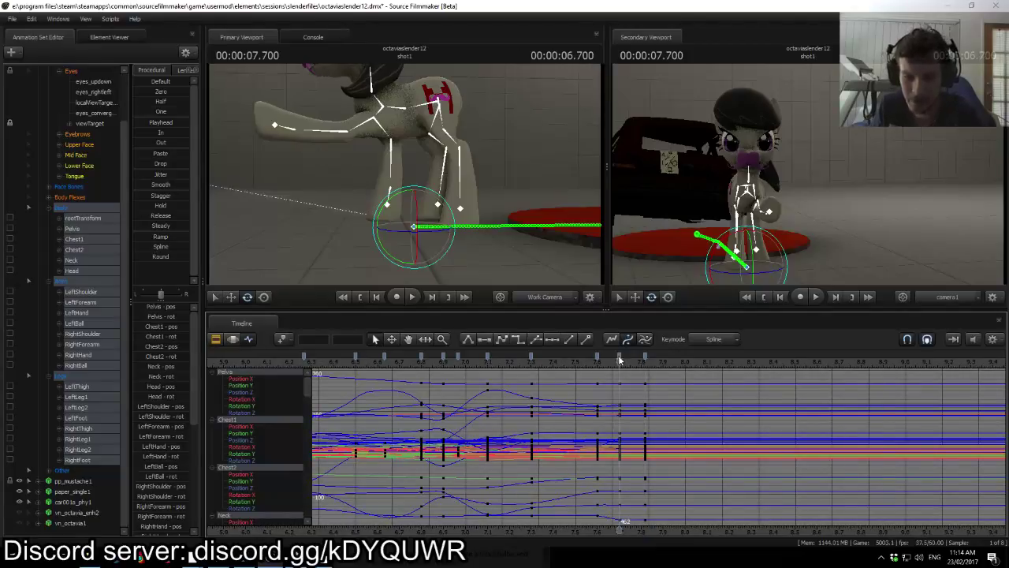
{"action": "left_click_drag", "start_coordinate": [598, 352], "coordinate": [646, 354]}
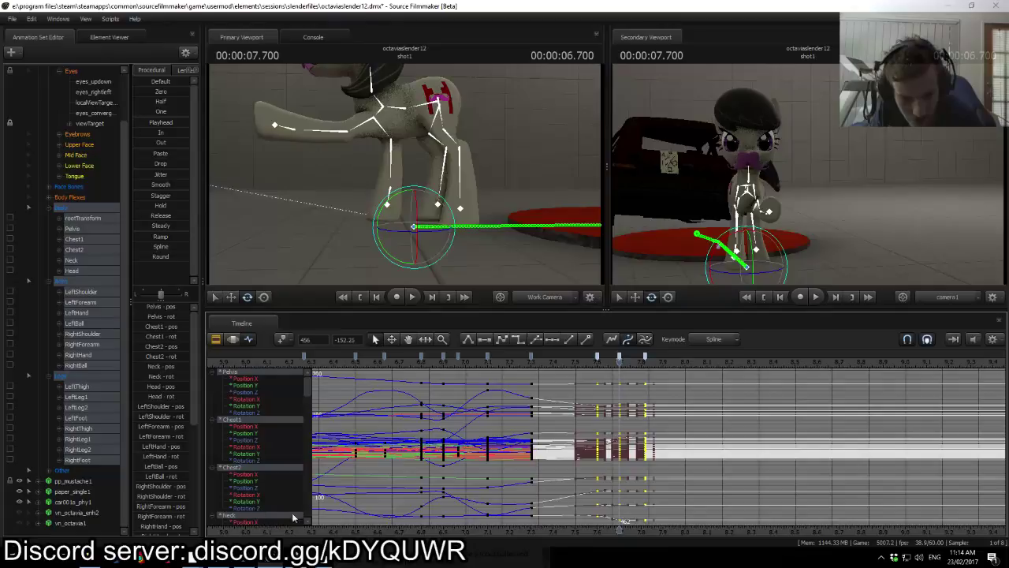
{"action": "left_click", "coordinate": [632, 402]}
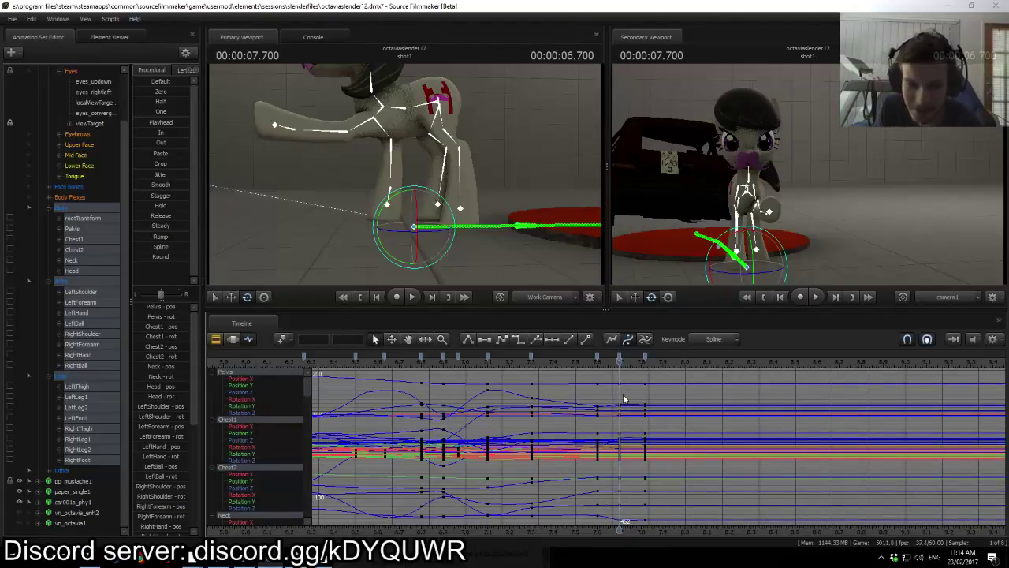
{"action": "key", "text": "Left"}
{"action": "key", "text": "Left"}
{"action": "key", "text": "Left"}
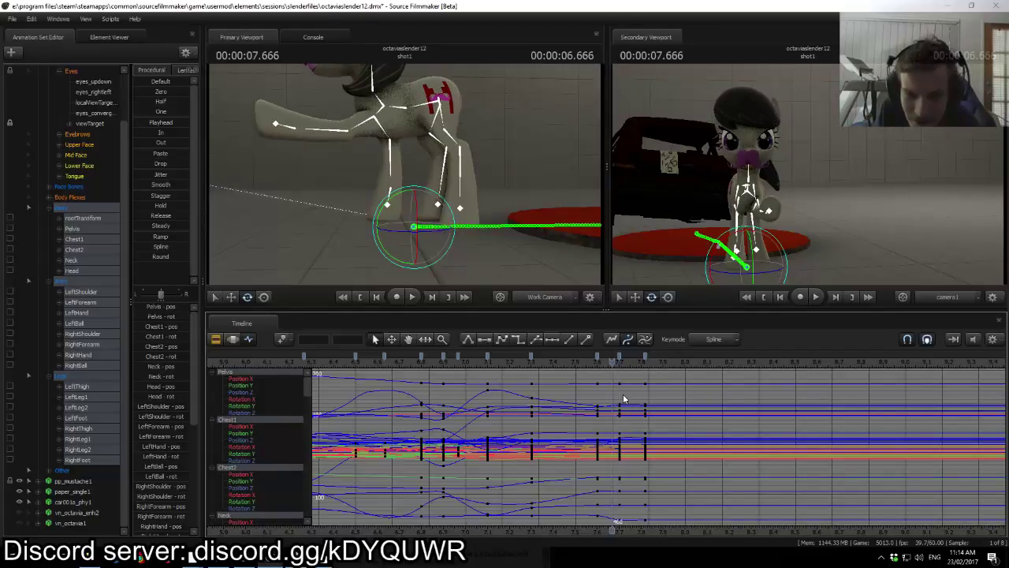
{"action": "left_click", "coordinate": [608, 356]}
{"action": "key", "text": "Delete"}
{"action": "key", "text": "Right"}
{"action": "key", "text": "Right"}
{"action": "key", "text": "Right"}
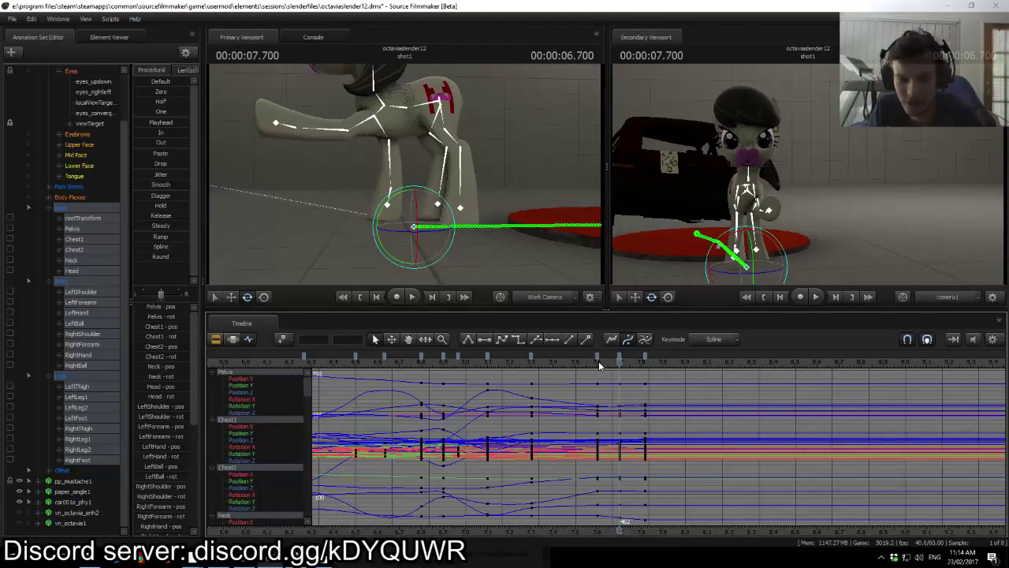
Step: Replay the end of the pony's stop to check how the body settles
{"action": "left_click", "coordinate": [572, 358]}
{"action": "key", "text": "space"}
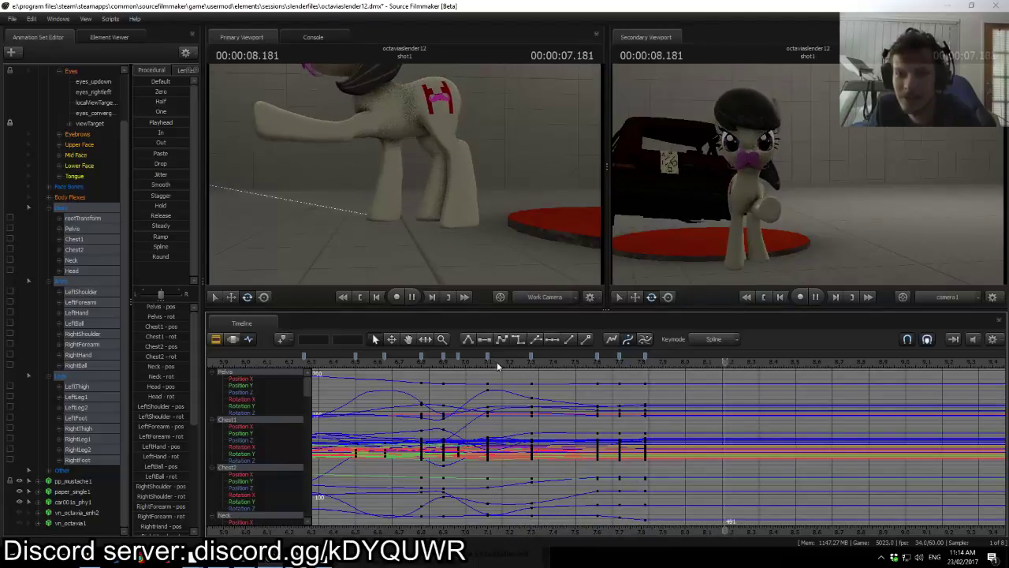
{"action": "key", "text": "space"}
Step: Try shifting the full-body keys at 7.7 seconds to frame 461 and move them back to frame 462
{"action": "left_click_drag", "start_coordinate": [562, 363], "coordinate": [604, 364]}
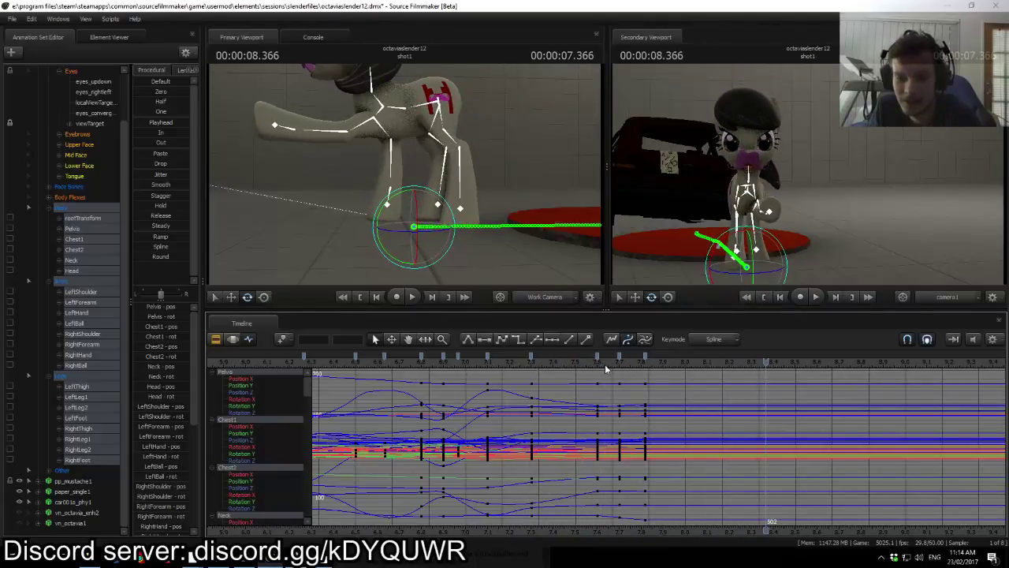
{"action": "left_click", "coordinate": [605, 365]}
{"action": "key", "text": "Left"}
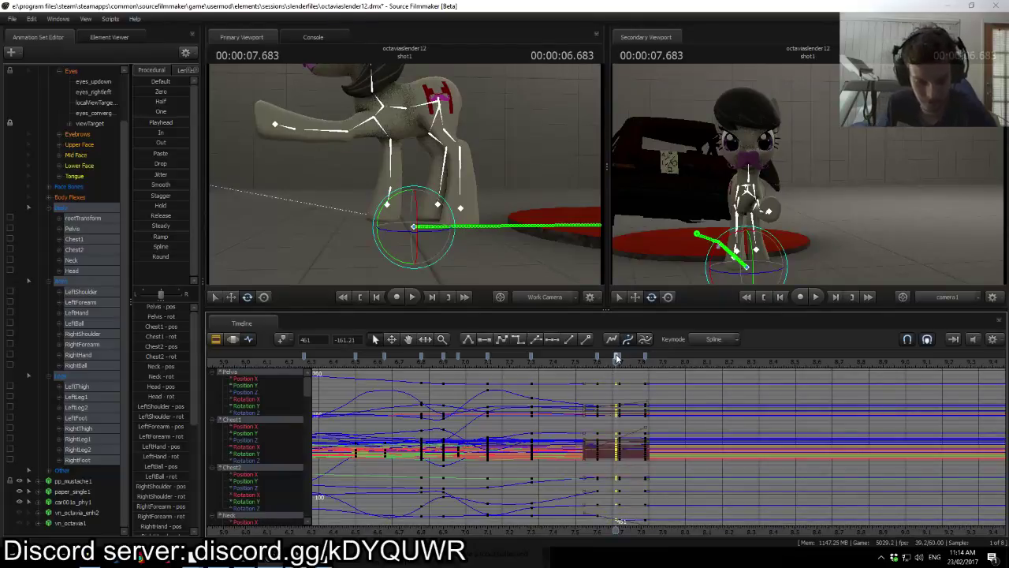
{"action": "key", "text": "Right"}
{"action": "mouse_move", "coordinate": [617, 359]}
{"action": "left_mouse_down"}
{"action": "mouse_move", "coordinate": [579, 368]}
{"action": "mouse_move", "coordinate": [679, 366]}
{"action": "mouse_move", "coordinate": [543, 365]}
{"action": "mouse_move", "coordinate": [624, 365]}
{"action": "left_mouse_up"}
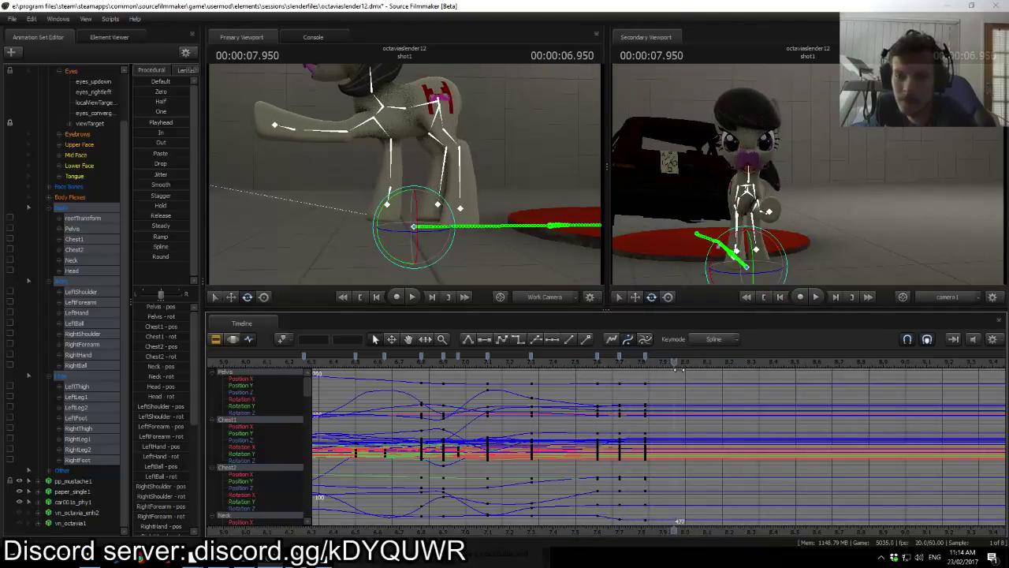
Step: Move the last full-body keys near 7.8 seconds to frame 471 and replay the pony's stop
{"action": "left_click_drag", "start_coordinate": [646, 357], "coordinate": [493, 370]}
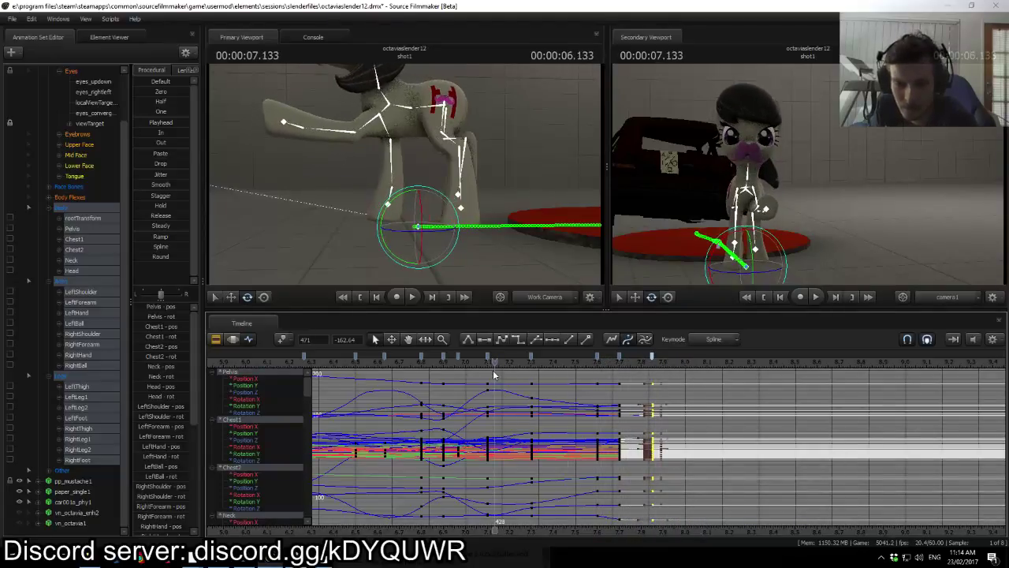
{"action": "key", "text": "space"}
{"action": "scroll", "coordinate": [517, 376], "scroll_direction": "down", "scroll_amount": 3}
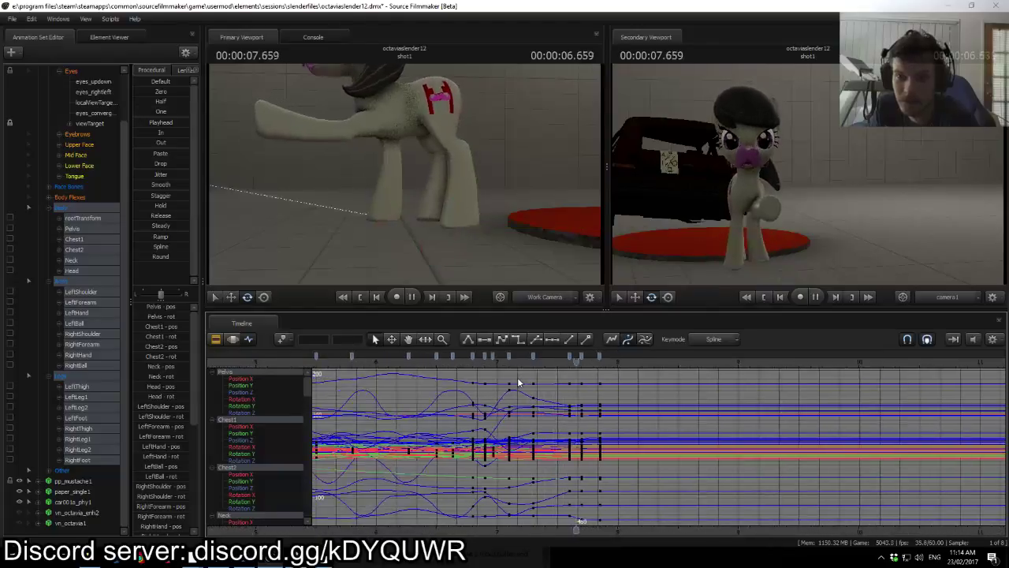
{"action": "left_click", "coordinate": [473, 361]}
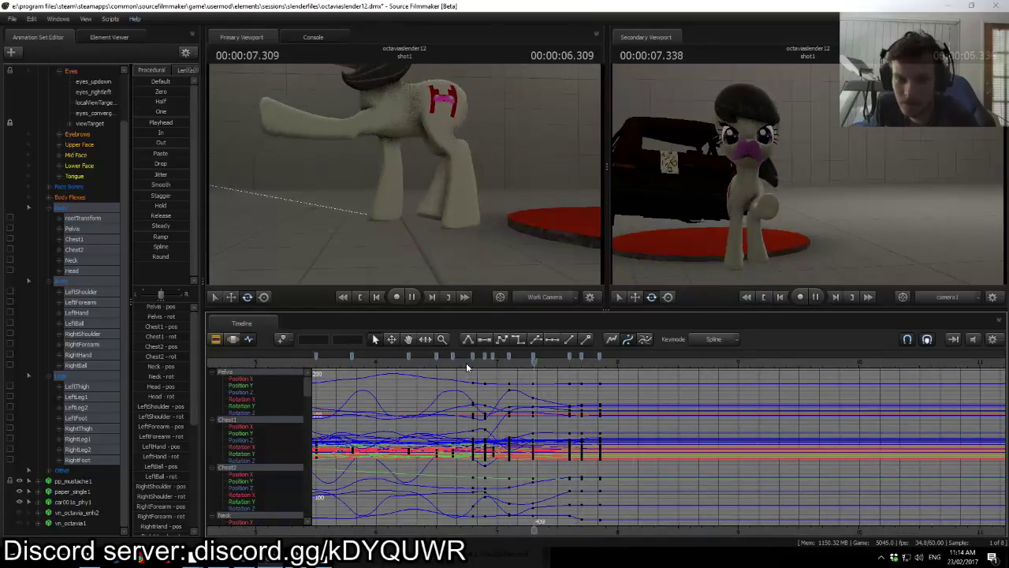
{"action": "key", "text": "space"}
{"action": "left_click", "coordinate": [431, 366]}
{"action": "key", "text": "space"}
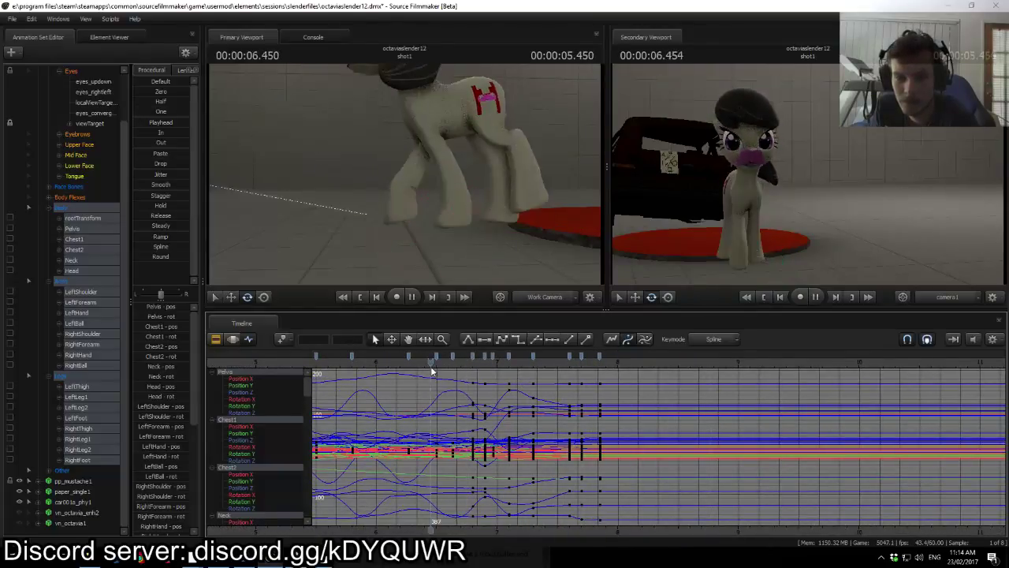
Step: Replay the last steps of the walk and the stop several times to check the settle's timing
{"action": "left_click", "coordinate": [430, 366]}
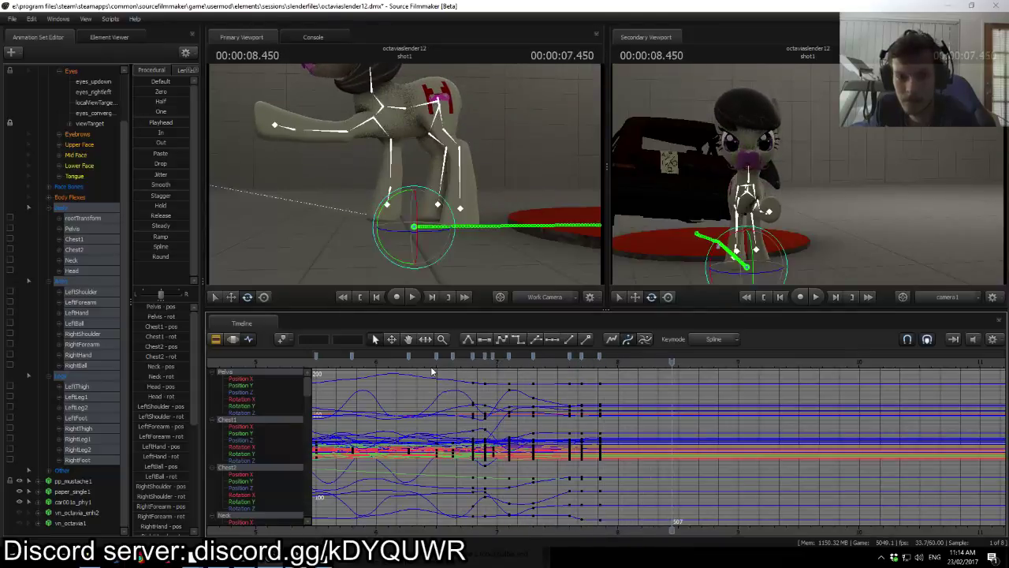
{"action": "key", "text": "space"}
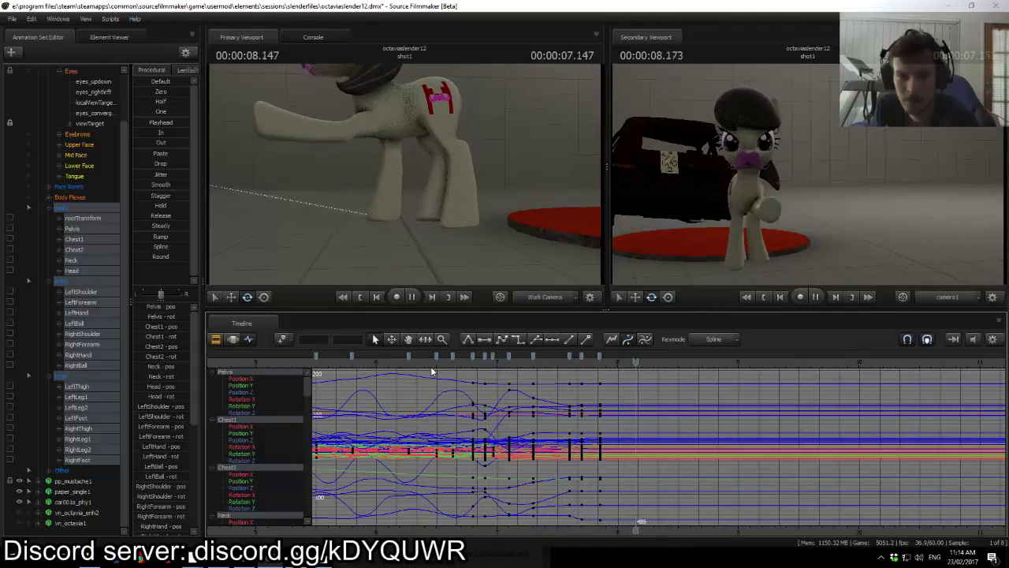
{"action": "left_click", "coordinate": [405, 362]}
{"action": "key", "text": "space"}
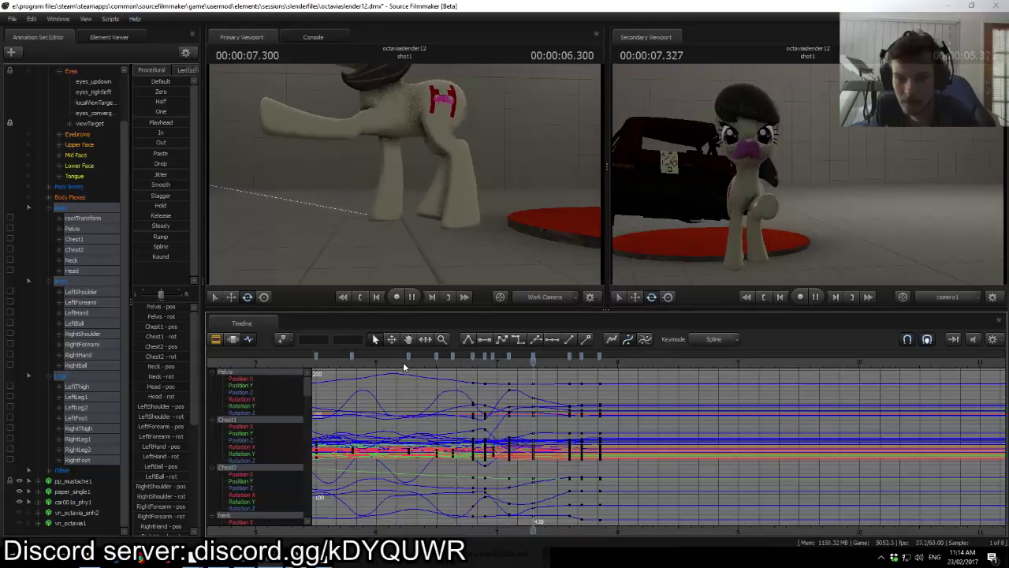
{"action": "left_click", "coordinate": [472, 363]}
{"action": "key", "text": "space"}
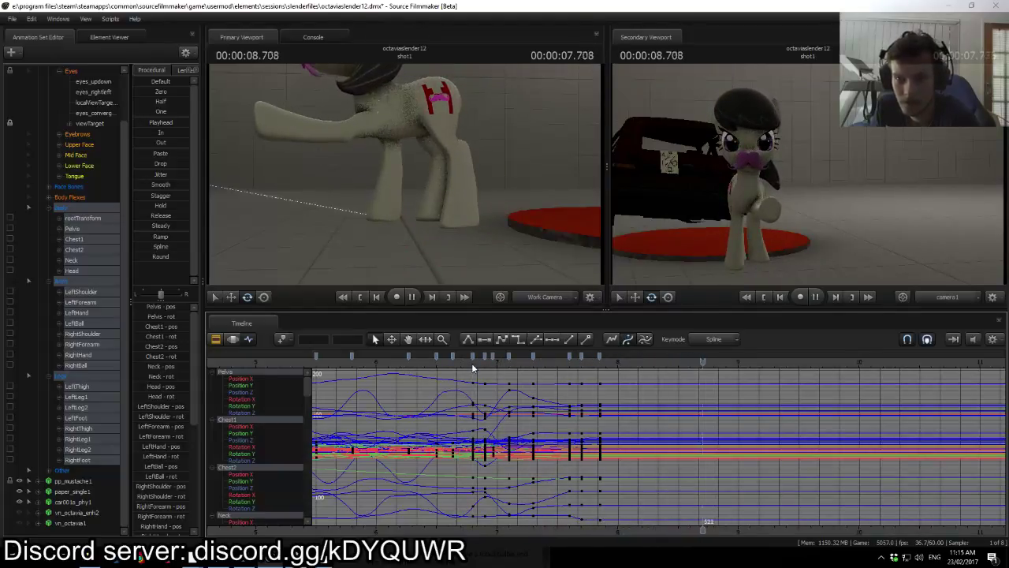
{"action": "left_click", "coordinate": [471, 363]}
{"action": "key", "text": "space"}
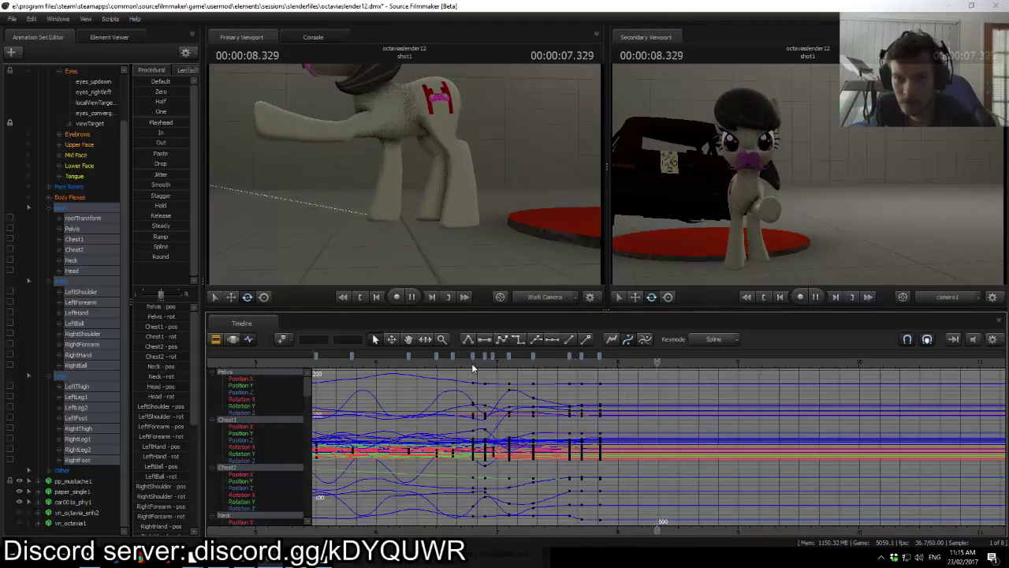
Step: Frame the pony's face up close after the stop, select its Head control and lock the work camera to it
{"action": "left_click", "coordinate": [568, 361]}
{"action": "left_click_drag", "start_coordinate": [568, 361], "coordinate": [586, 364]}
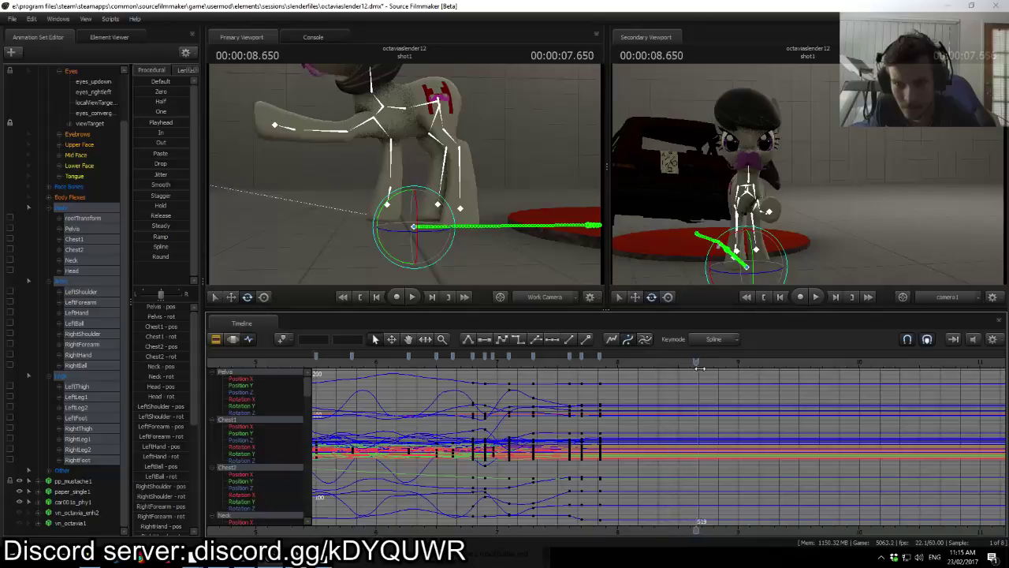
{"action": "left_click_drag", "start_coordinate": [474, 252], "coordinate": [413, 181]}
{"action": "left_click", "coordinate": [419, 181], "text": "ctrl"}
{"action": "left_click_drag", "start_coordinate": [331, 189], "coordinate": [347, 183]}
{"action": "key", "text": "w"}
{"action": "scroll", "coordinate": [406, 173], "scroll_direction": "down", "scroll_amount": 3}
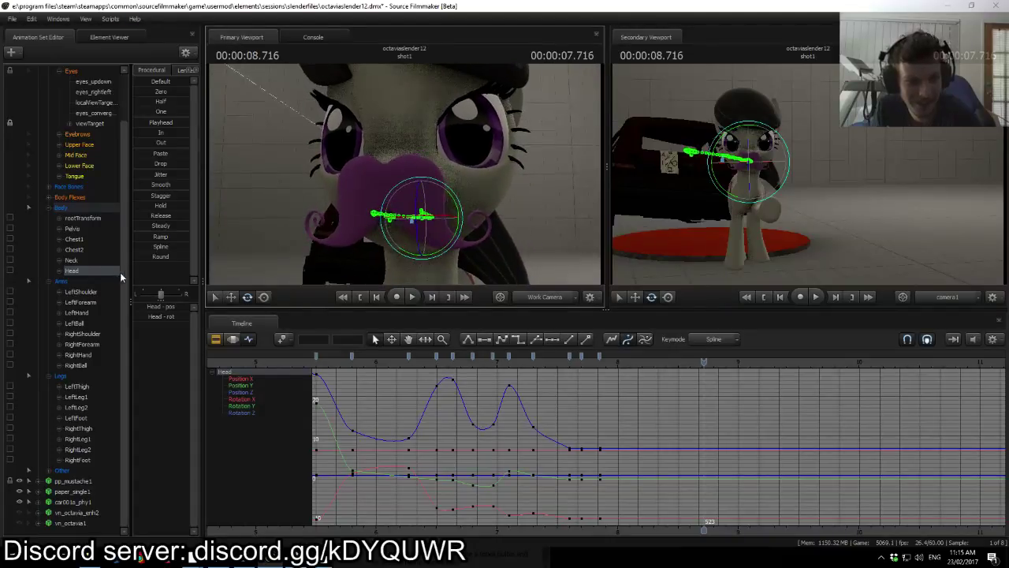
{"action": "right_click", "coordinate": [71, 270]}
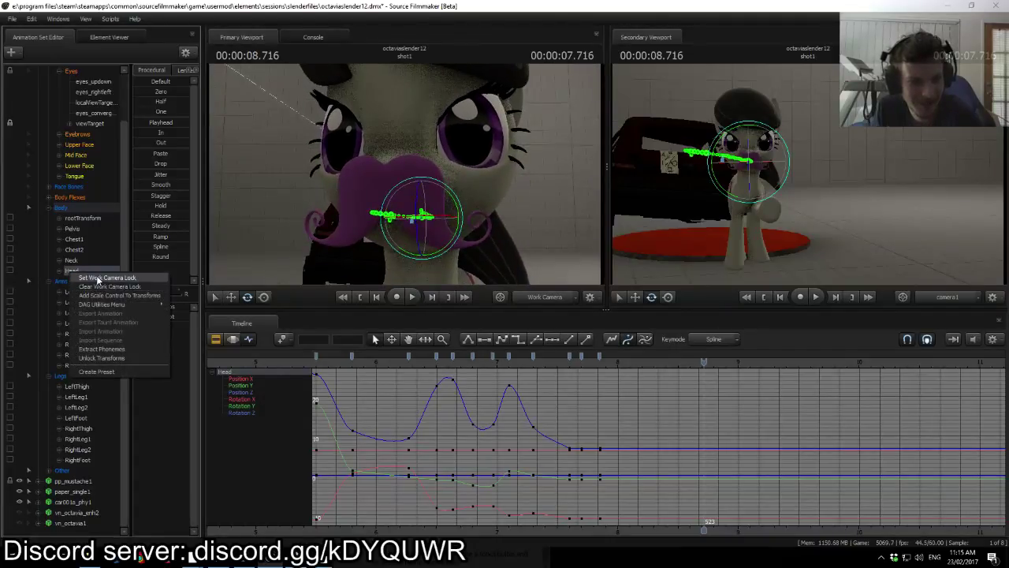
{"action": "left_click", "coordinate": [98, 279]}
Step: Collapse the vn_octavia_enh1 controls, hide the pp_mustache1 model and play the facial animation through to the end of the shot
{"action": "scroll", "coordinate": [66, 238], "scroll_direction": "up", "scroll_amount": 3}
{"action": "left_click", "coordinate": [39, 103]}
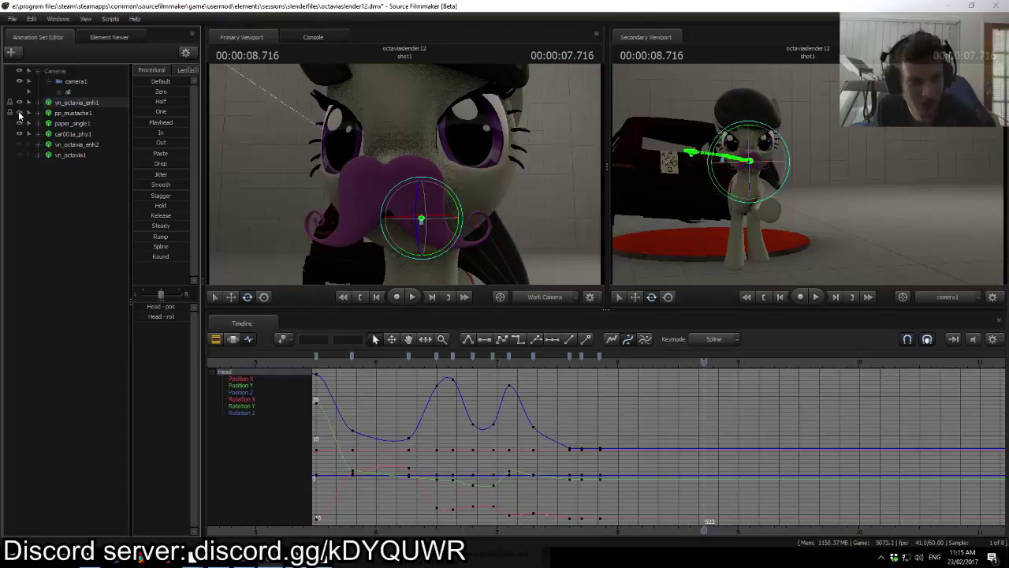
{"action": "left_click", "coordinate": [19, 114]}
{"action": "scroll", "coordinate": [555, 391], "scroll_direction": "down", "scroll_amount": 5}
{"action": "scroll", "coordinate": [413, 373], "scroll_direction": "up", "scroll_amount": 2}
{"action": "scroll", "coordinate": [406, 371], "scroll_direction": "down", "scroll_amount": 2}
{"action": "left_click", "coordinate": [386, 364]}
{"action": "key", "text": "space"}
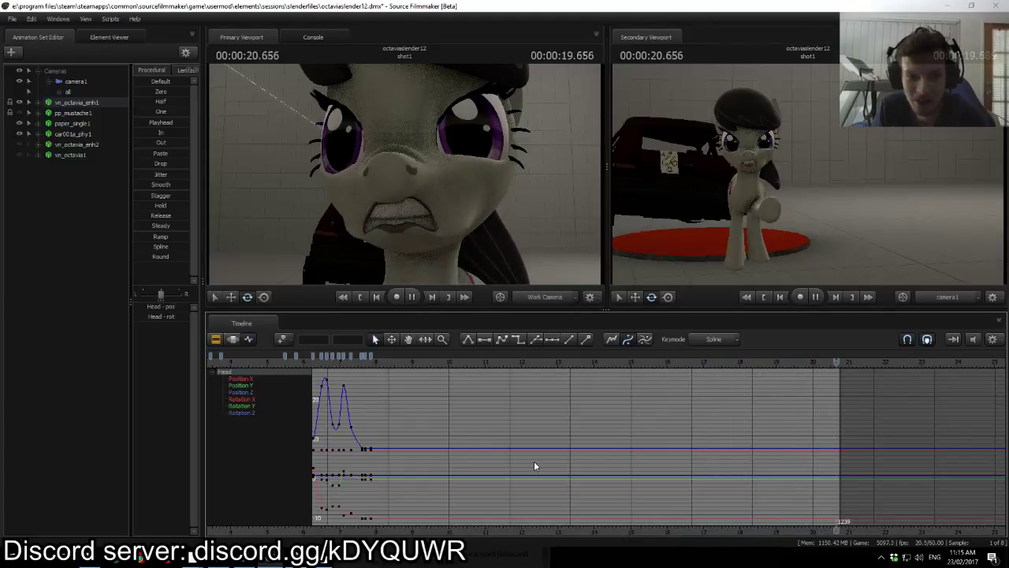
{"action": "key", "text": "space"}
{"action": "left_click_drag", "start_coordinate": [847, 364], "coordinate": [343, 392]}
{"action": "key", "text": "space"}
Step: Replay the uncovered face from about 5 to 8.6 seconds to examine the mouth movement around the stop
{"action": "left_click_drag", "start_coordinate": [386, 527], "coordinate": [500, 533]}
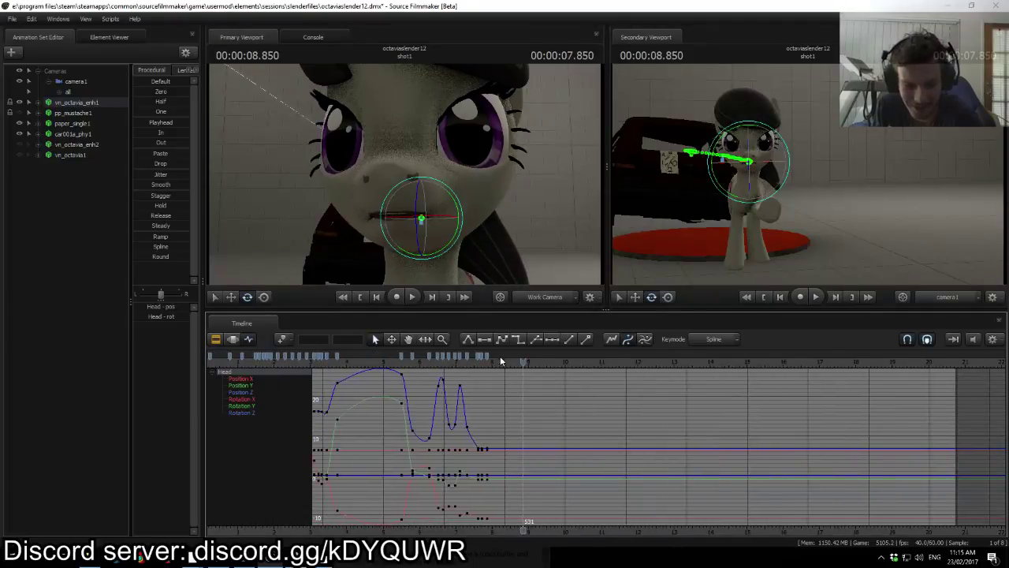
{"action": "left_click", "coordinate": [433, 366]}
{"action": "key", "text": "space"}
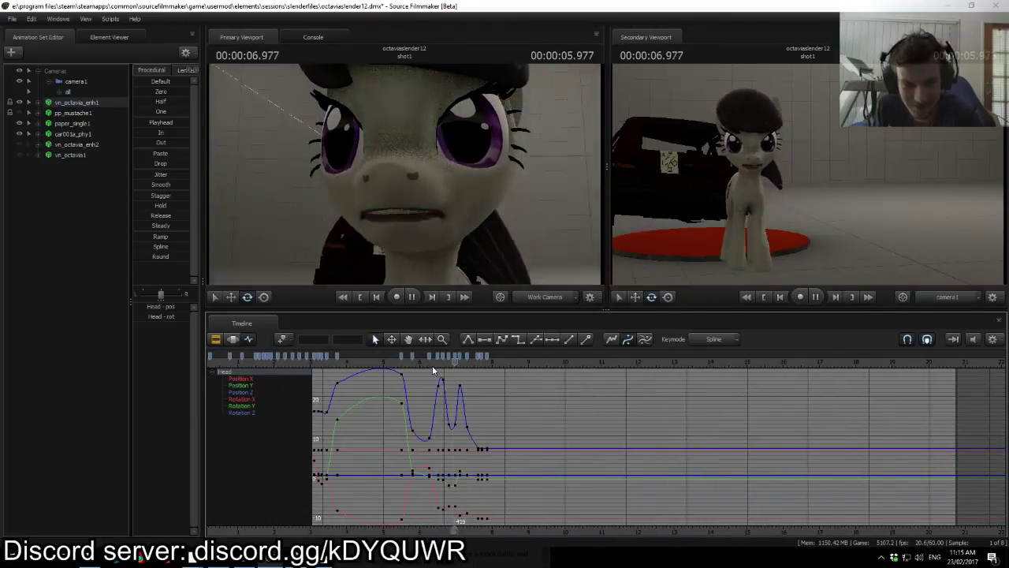
{"action": "left_click", "coordinate": [381, 367]}
{"action": "key", "text": "space"}
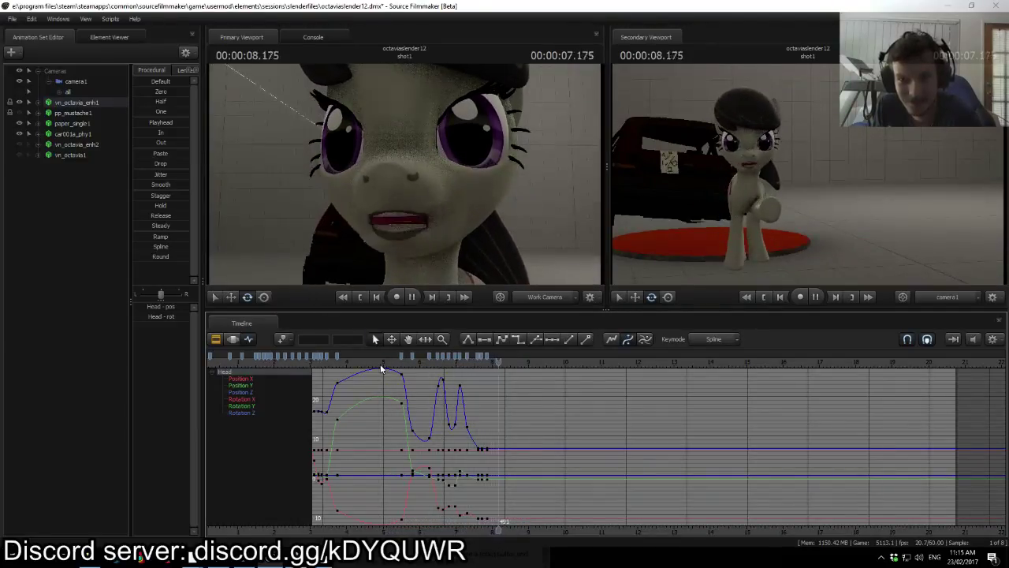
{"action": "left_click", "coordinate": [413, 361]}
{"action": "key", "text": "space"}
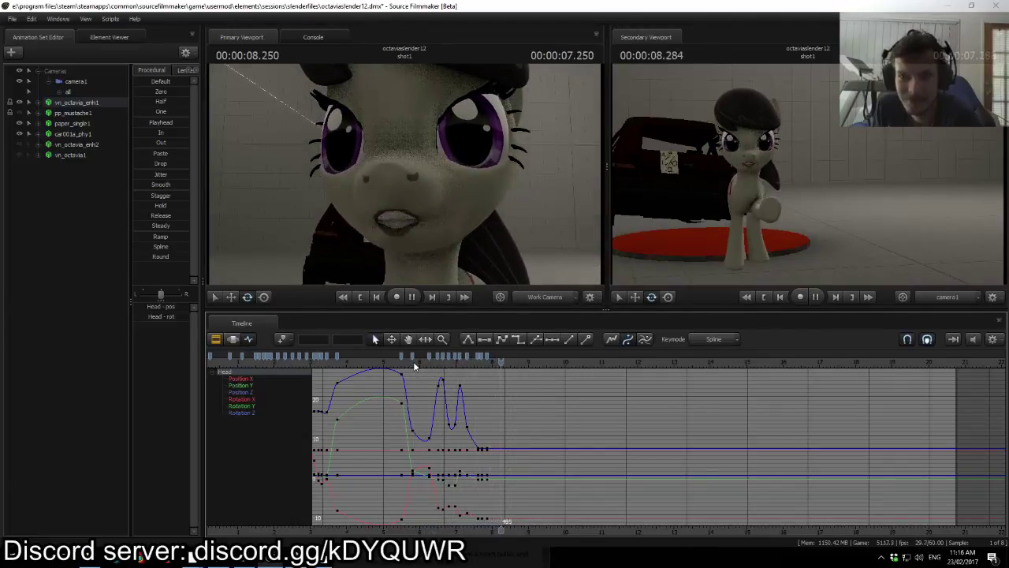
{"action": "key", "text": "space"}
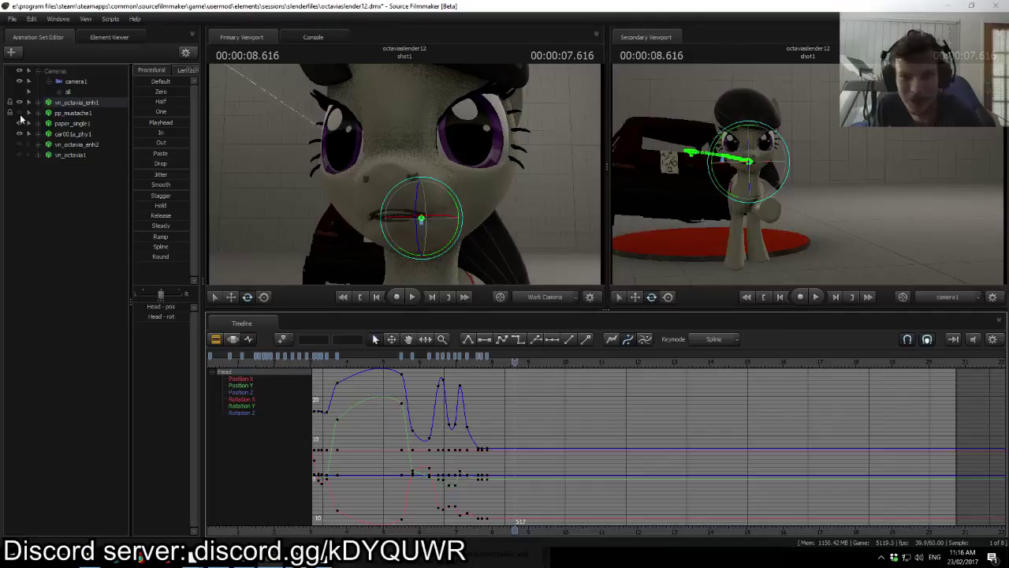
Step: Show the pp_mustache1 model again, select its rootTransform in the Motion Editor and view the mustache from the side
{"action": "left_click", "coordinate": [19, 114]}
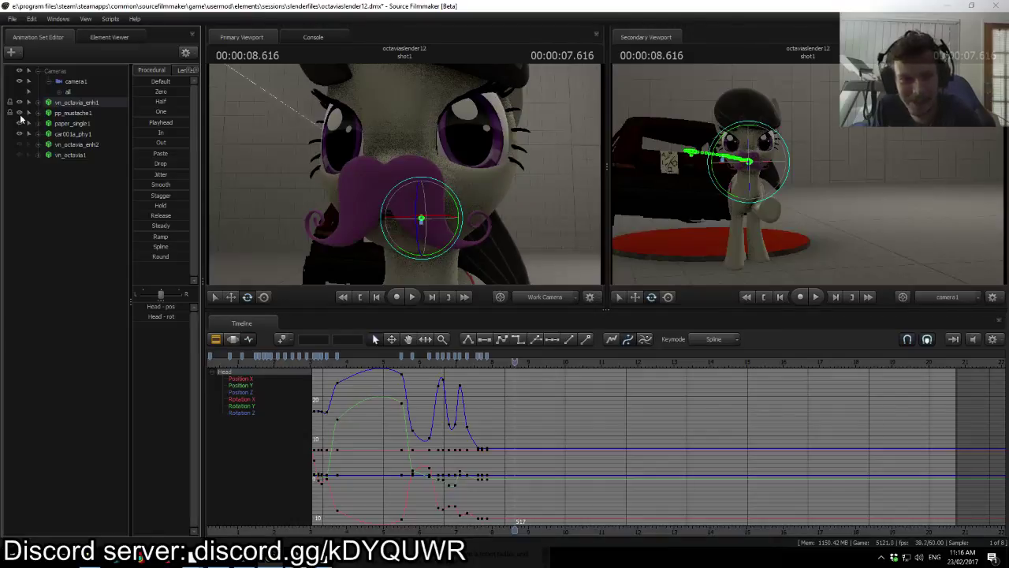
{"action": "left_click", "coordinate": [68, 112]}
{"action": "left_click", "coordinate": [39, 114]}
{"action": "left_click", "coordinate": [48, 123]}
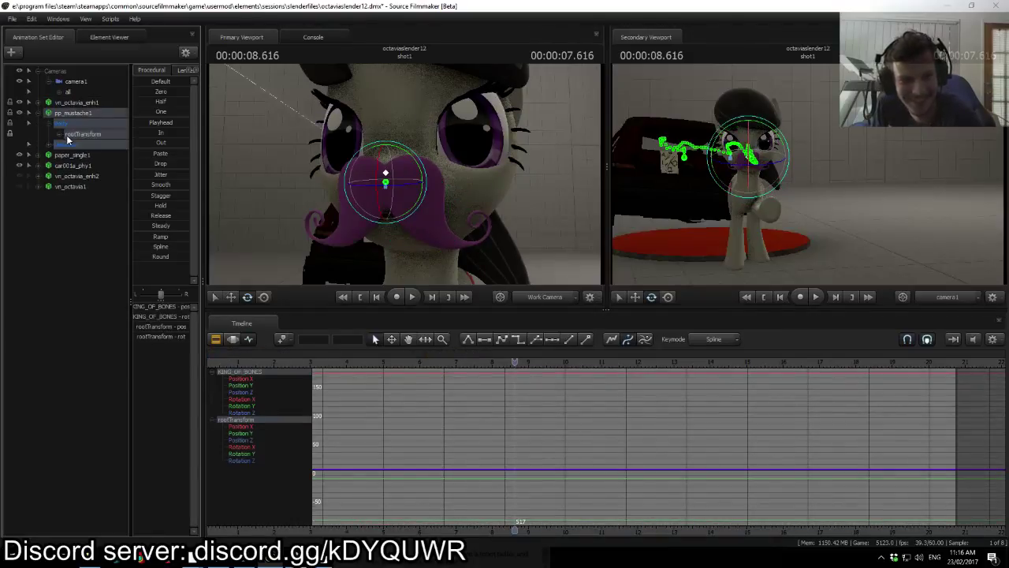
{"action": "left_click", "coordinate": [68, 139]}
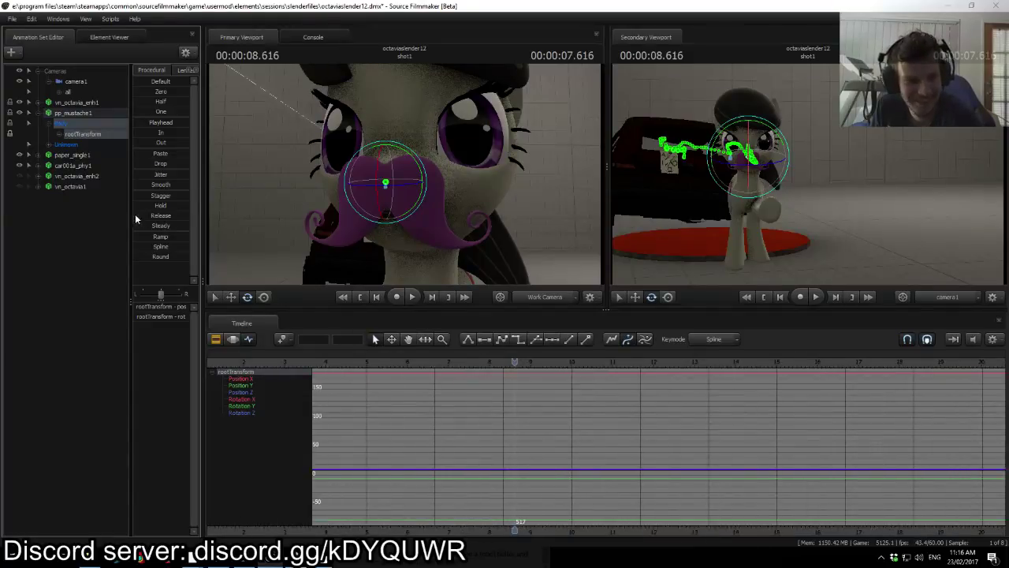
{"action": "left_click", "coordinate": [232, 340]}
{"action": "mouse_move", "coordinate": [405, 178]}
{"action": "left_mouse_down"}
{"action": "mouse_move", "coordinate": [343, 177]}
{"action": "mouse_move", "coordinate": [434, 177]}
{"action": "mouse_move", "coordinate": [377, 167]}
{"action": "mouse_move", "coordinate": [408, 177]}
{"action": "left_mouse_up"}
{"action": "key", "text": "w"}
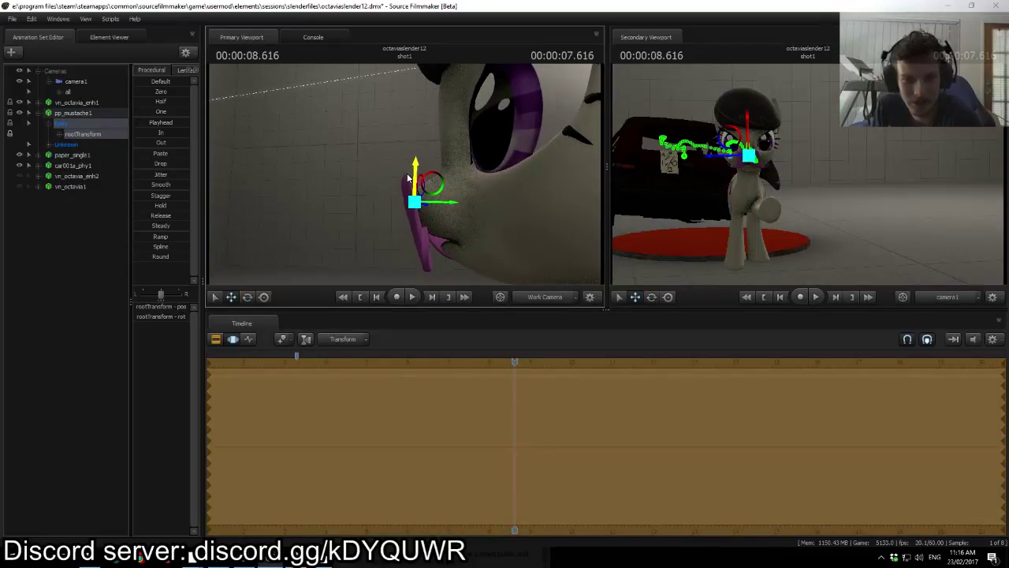
Step: Play the shot in the side close-up to check how the mustache sits against the moving muzzle
{"action": "key", "text": "space"}
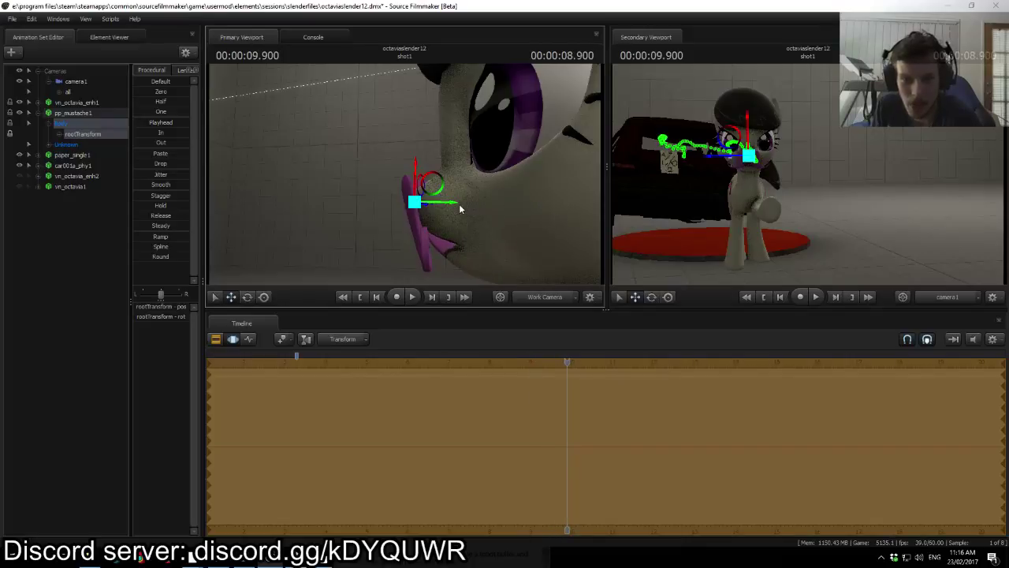
{"action": "key", "text": "space"}
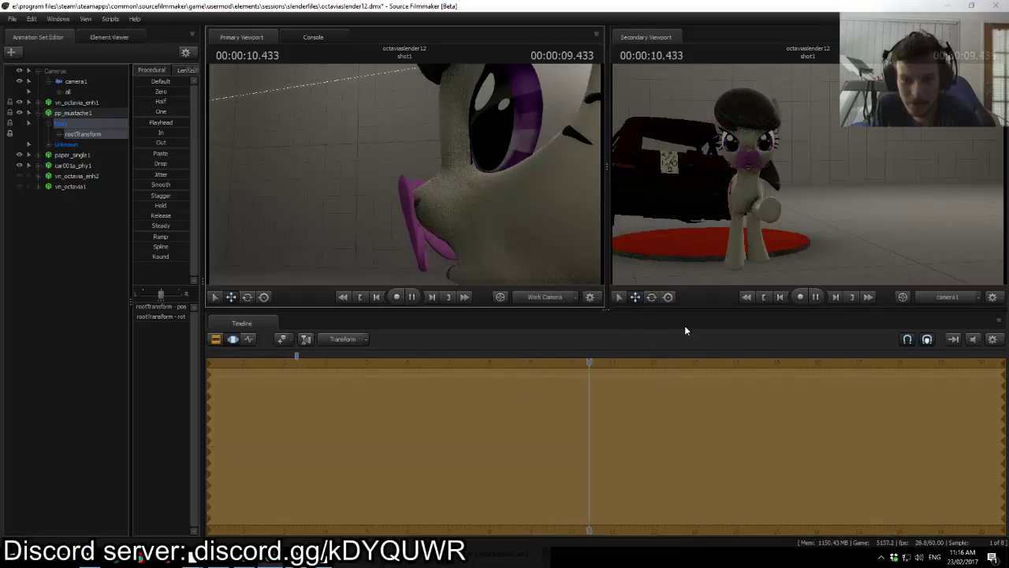
{"action": "left_click_drag", "start_coordinate": [652, 364], "coordinate": [266, 365]}
{"action": "key", "text": "space"}
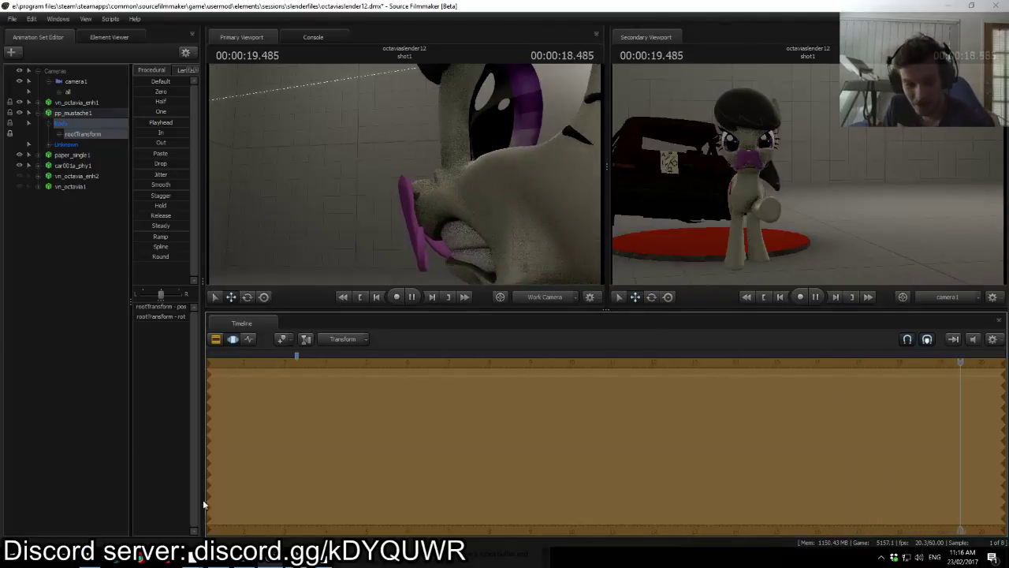
{"action": "key", "text": "space"}
{"action": "mouse_move", "coordinate": [249, 563]}
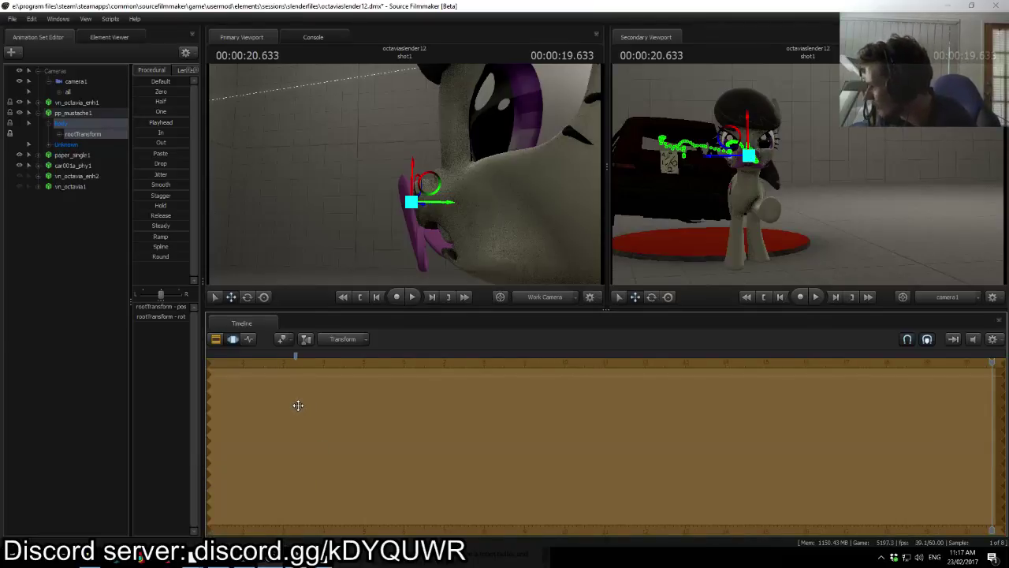
{"action": "scroll", "coordinate": [303, 434], "scroll_direction": "down", "scroll_amount": 5}
{"action": "scroll", "coordinate": [302, 433], "scroll_direction": "up", "scroll_amount": 5}
{"action": "left_click_drag", "start_coordinate": [302, 433], "coordinate": [318, 427]}
{"action": "scroll", "coordinate": [366, 421], "scroll_direction": "down", "scroll_amount": 3}
{"action": "scroll", "coordinate": [366, 421], "scroll_direction": "up", "scroll_amount": 2}
{"action": "scroll", "coordinate": [861, 365], "scroll_direction": "down", "scroll_amount": 3}
{"action": "scroll", "coordinate": [861, 366], "scroll_direction": "up", "scroll_amount": 2}
Step: Return to the beginning of the shot and replay the first seconds to examine the mustache from the side
{"action": "left_click_drag", "start_coordinate": [991, 362], "coordinate": [477, 404]}
{"action": "key", "text": "space"}
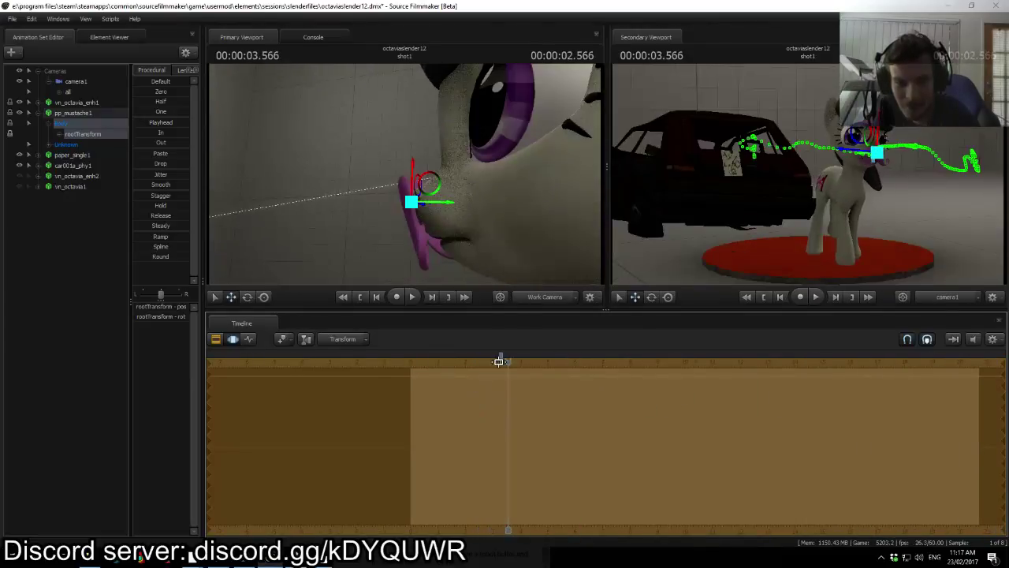
{"action": "key", "text": "space"}
{"action": "left_click_drag", "start_coordinate": [458, 366], "coordinate": [416, 367]}
{"action": "key", "text": "space"}
{"action": "key", "text": "space"}
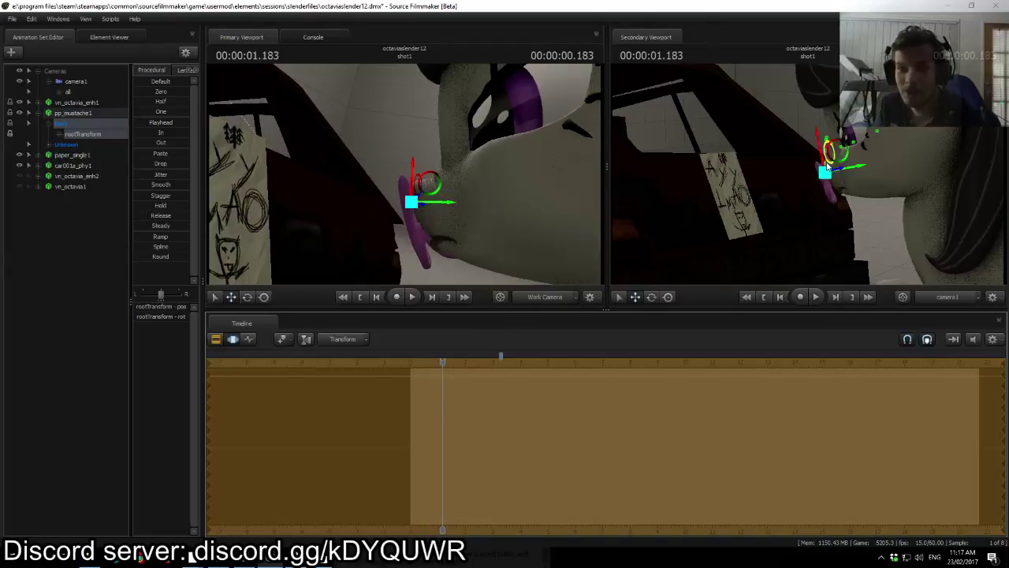
{"action": "key", "text": "space"}
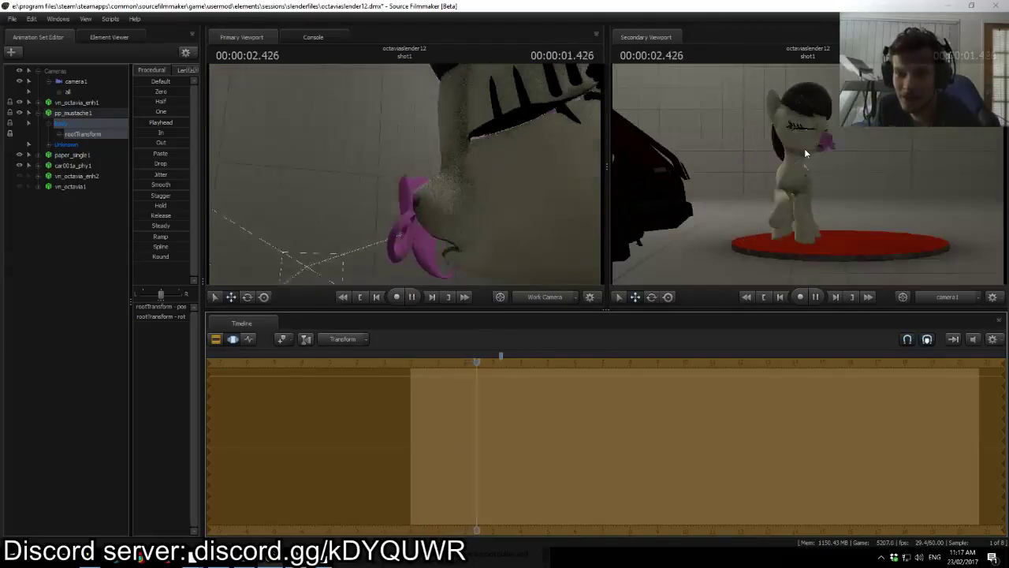
{"action": "key", "text": "space"}
{"action": "mouse_move", "coordinate": [527, 272]}
{"action": "left_mouse_down"}
{"action": "mouse_move", "coordinate": [547, 272]}
{"action": "mouse_move", "coordinate": [539, 283]}
{"action": "left_mouse_up"}
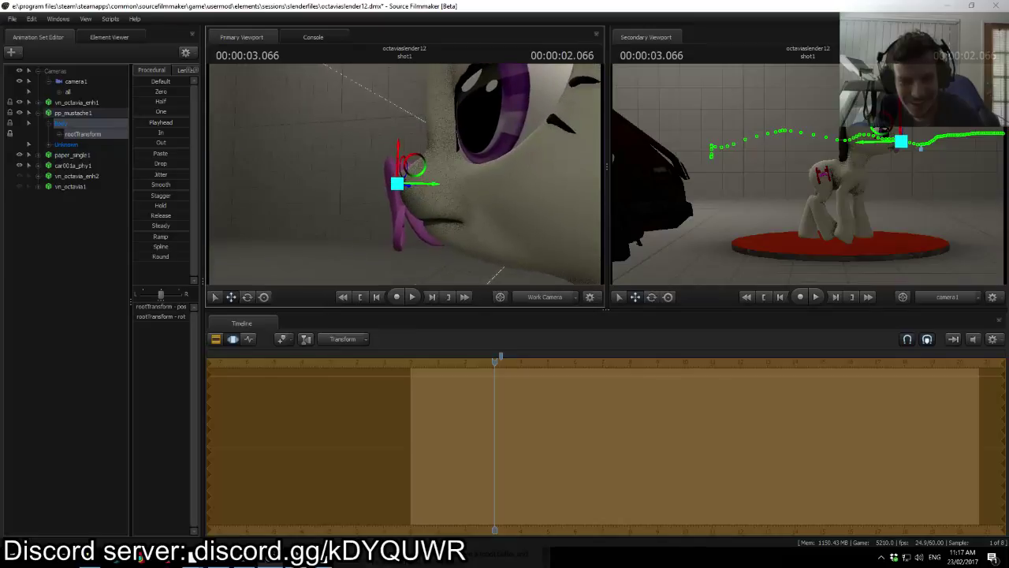
Step: Clear the work camera lock from the mustache's rootTransform and pull the work camera back from the pony's head
{"action": "left_click", "coordinate": [70, 103]}
{"action": "left_click", "coordinate": [60, 136]}
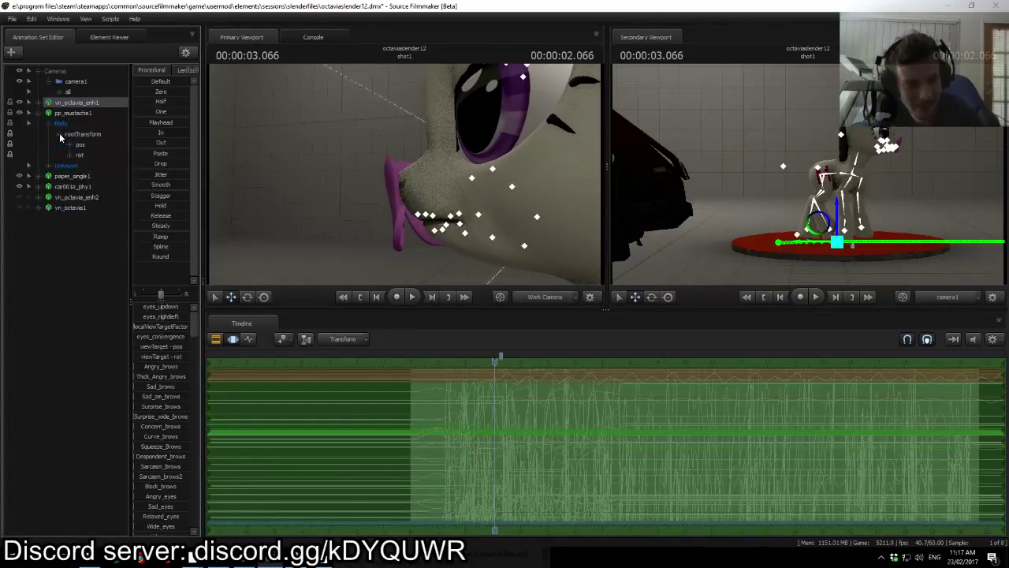
{"action": "right_click", "coordinate": [60, 135]}
{"action": "left_click", "coordinate": [69, 136]}
{"action": "right_click", "coordinate": [70, 135]}
{"action": "left_click", "coordinate": [85, 149]}
{"action": "left_click_drag", "start_coordinate": [368, 201], "coordinate": [343, 219]}
{"action": "mouse_move", "coordinate": [429, 165]}
{"action": "left_mouse_down"}
{"action": "mouse_move", "coordinate": [450, 175]}
{"action": "mouse_move", "coordinate": [461, 161]}
{"action": "mouse_move", "coordinate": [429, 165]}
{"action": "left_mouse_up"}
{"action": "key", "text": "s"}
Step: Replay the whole walk and stop from about 0.7 seconds while moving the work camera to follow the pony
{"action": "key", "text": "space"}
{"action": "key", "text": "space"}
{"action": "left_click_drag", "start_coordinate": [508, 361], "coordinate": [430, 361]}
{"action": "left_click_drag", "start_coordinate": [425, 213], "coordinate": [473, 205]}
{"action": "key", "text": "w"}
{"action": "key", "text": "s"}
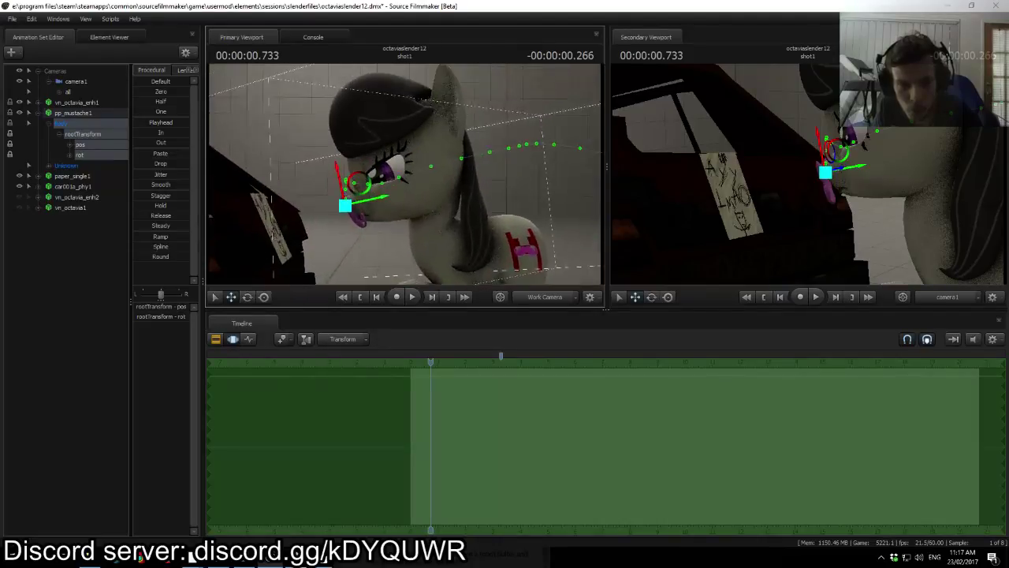
{"action": "right_click_drag", "start_coordinate": [386, 197], "coordinate": [404, 172]}
{"action": "key", "text": "space"}
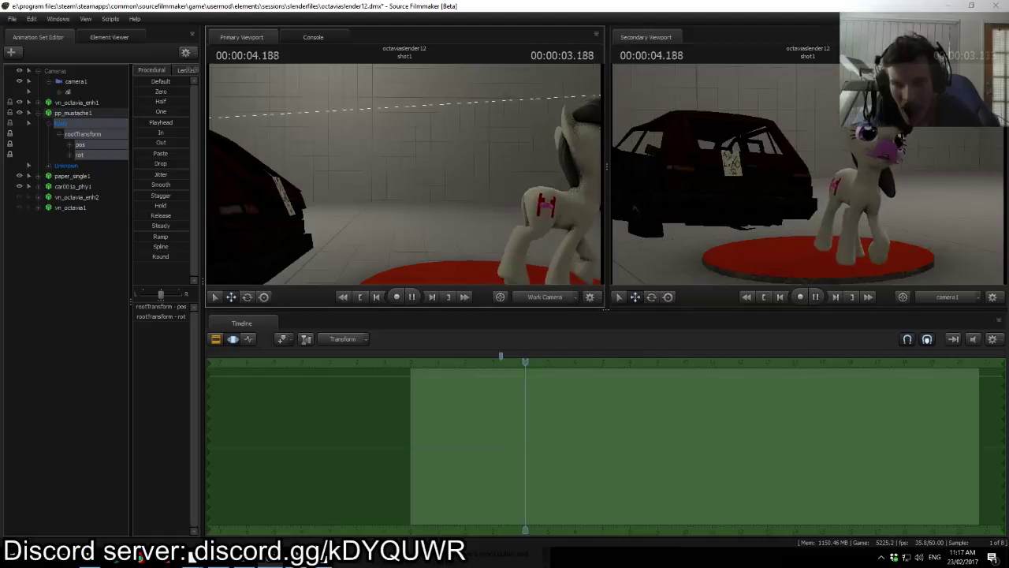
{"action": "left_click_drag", "start_coordinate": [420, 174], "coordinate": [469, 179]}
{"action": "key", "text": "s"}
{"action": "key", "text": "w"}
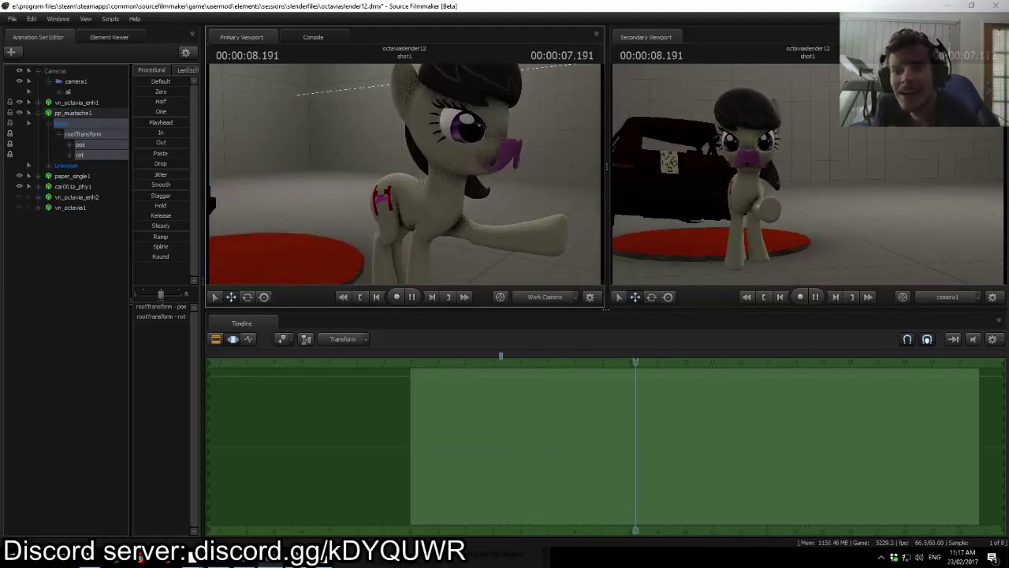
Step: Show the animation curves of vn_octavia_enh1's body, arms and legs, and place the playhead just past the last keys at about 7.983 s
{"action": "right_click_drag", "start_coordinate": [410, 172], "coordinate": [404, 172]}
{"action": "key", "text": "space"}
{"action": "left_click", "coordinate": [249, 339]}
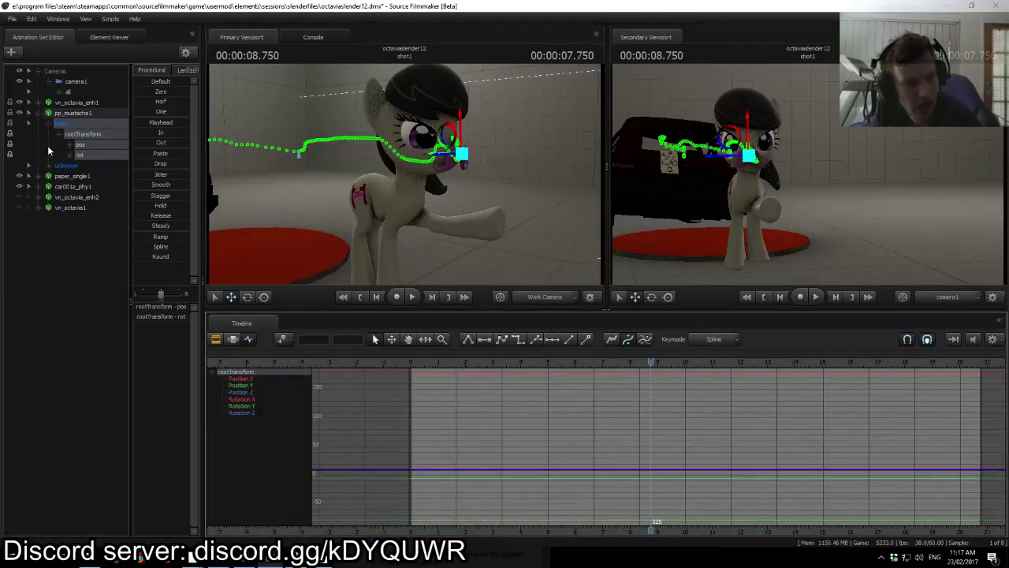
{"action": "left_click", "coordinate": [37, 113]}
{"action": "left_click", "coordinate": [38, 103]}
{"action": "left_click", "coordinate": [49, 114]}
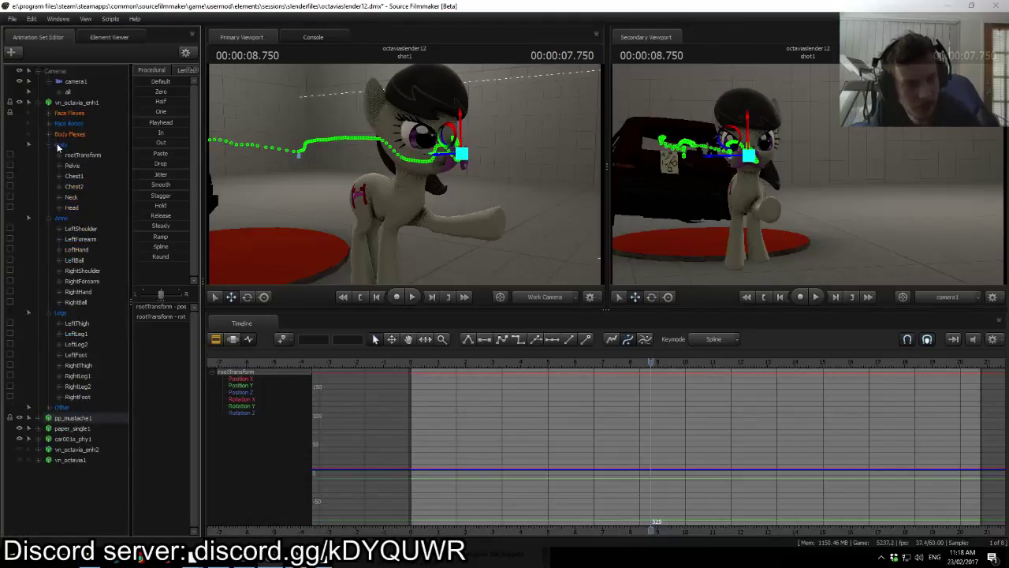
{"action": "left_click", "coordinate": [67, 153]}
{"action": "left_click", "coordinate": [60, 145]}
{"action": "left_click", "coordinate": [62, 220], "text": "ctrl"}
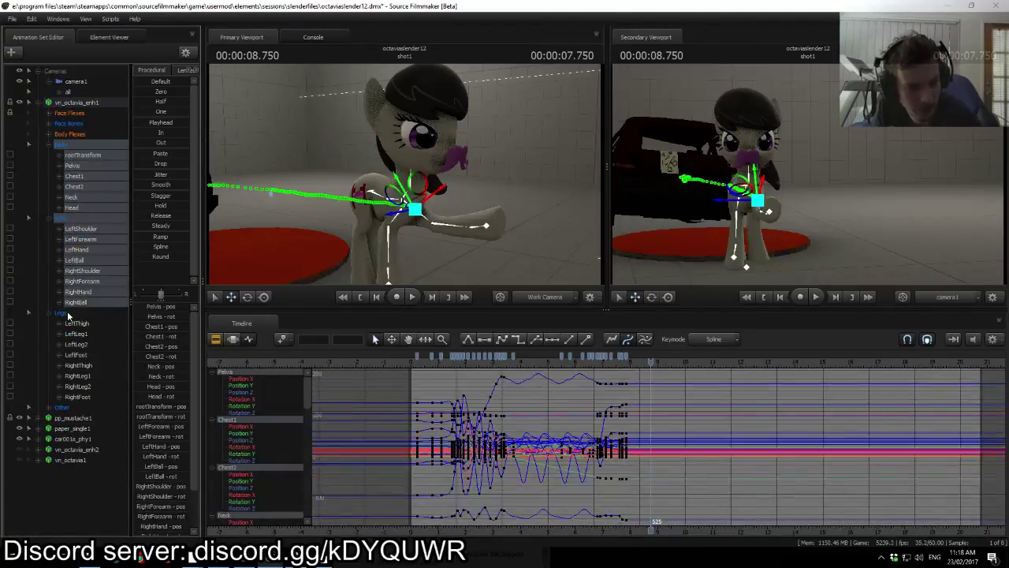
{"action": "left_click", "coordinate": [67, 313], "text": "ctrl"}
{"action": "scroll", "coordinate": [541, 401], "scroll_direction": "up", "scroll_amount": 3}
{"action": "left_click_drag", "start_coordinate": [547, 365], "coordinate": [580, 379]}
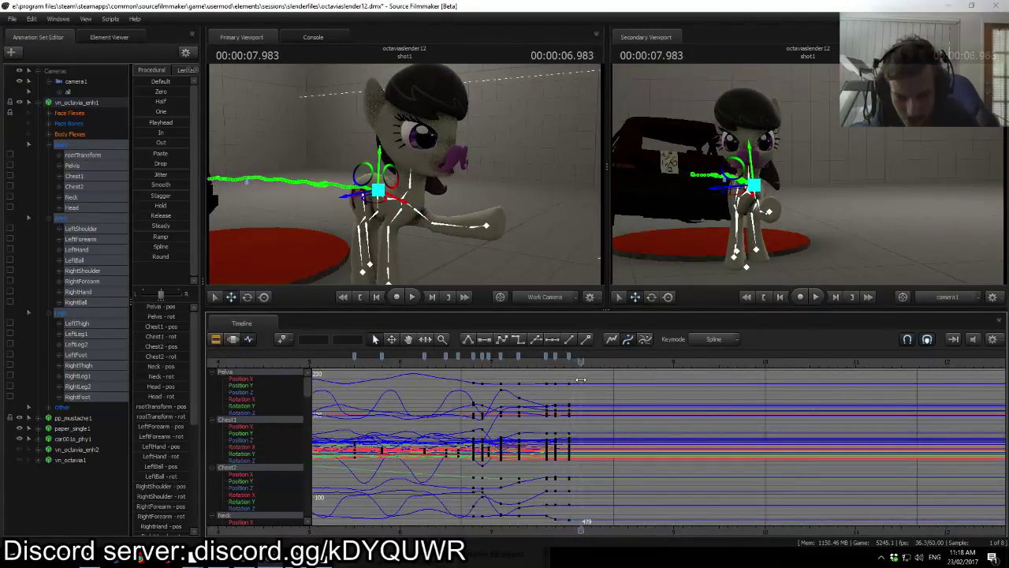
{"action": "scroll", "coordinate": [599, 420], "scroll_direction": "up", "scroll_amount": 2}
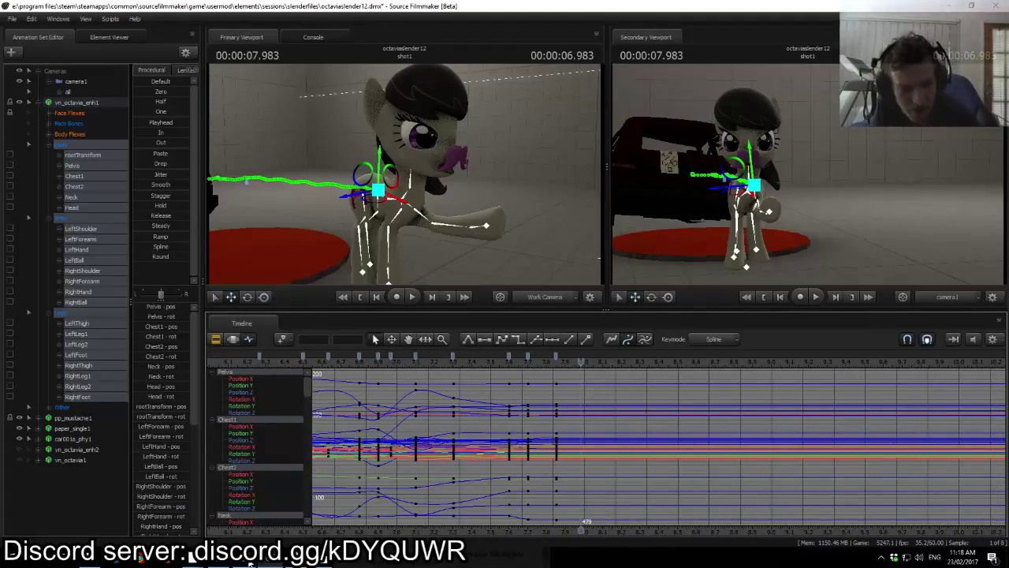
Step: Check the YouTube live chat and the Discord public channel for new messages, and return to Source Filmmaker
{"action": "mouse_move", "coordinate": [190, 560]}
{"action": "left_click", "coordinate": [235, 533]}
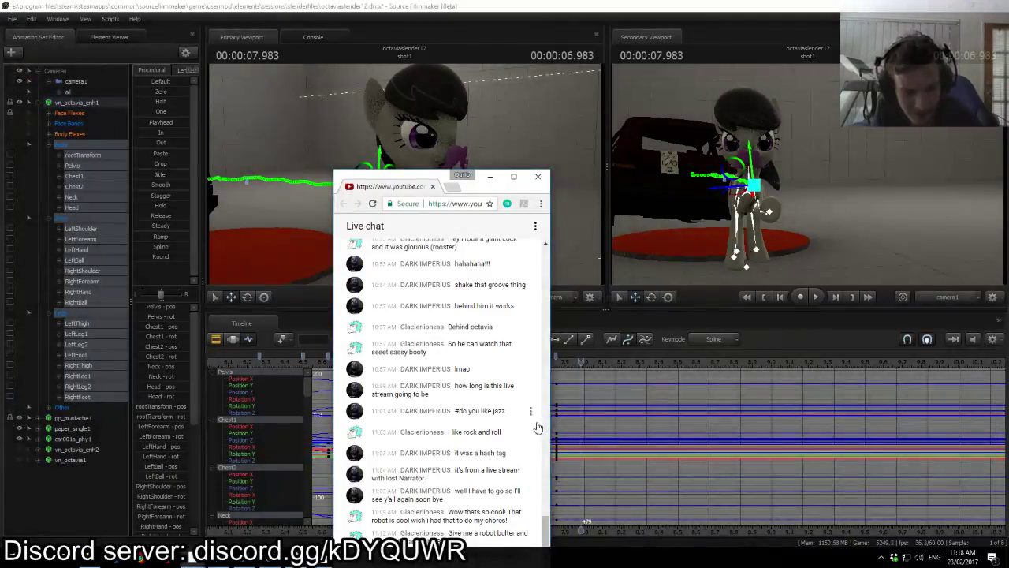
{"action": "left_click", "coordinate": [478, 4]}
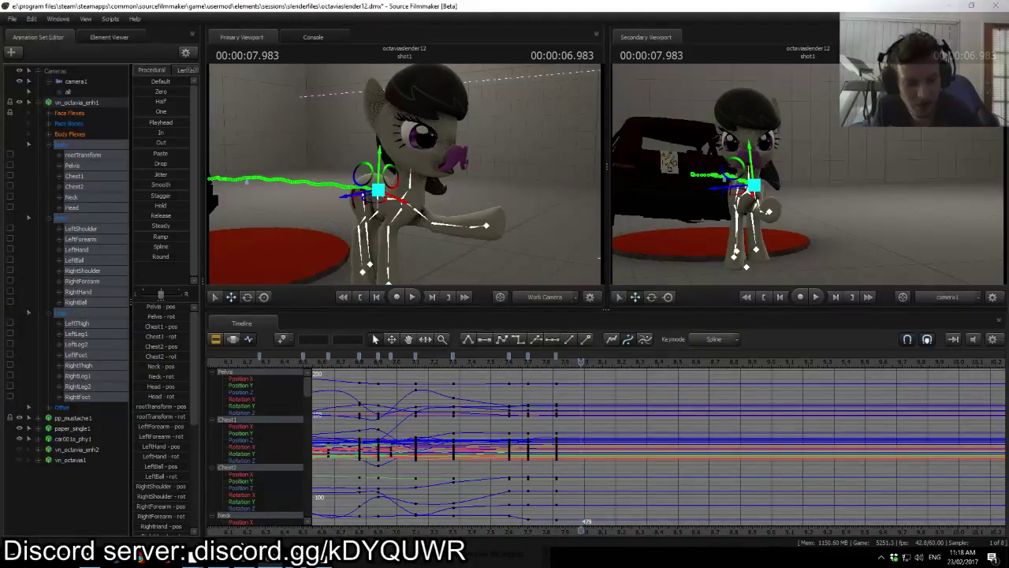
{"action": "left_click", "coordinate": [251, 562]}
{"action": "mouse_move", "coordinate": [269, 563]}
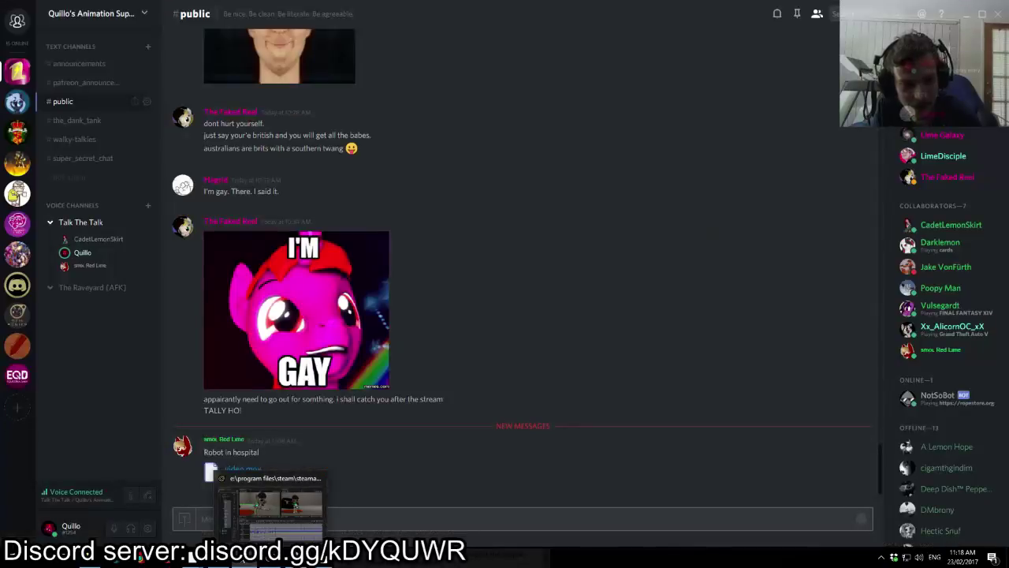
{"action": "left_click", "coordinate": [269, 562]}
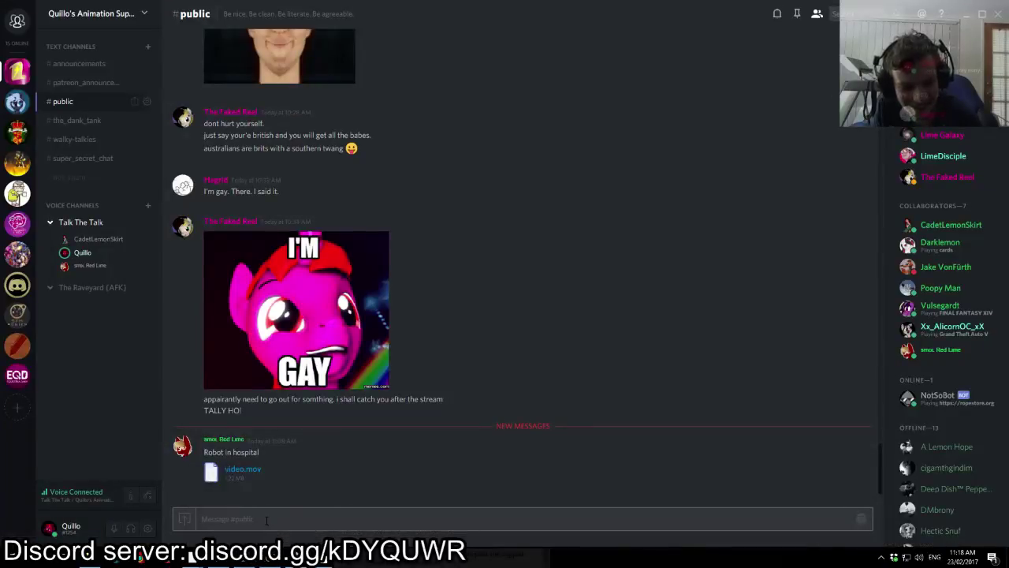
{"action": "left_click", "coordinate": [580, 361]}
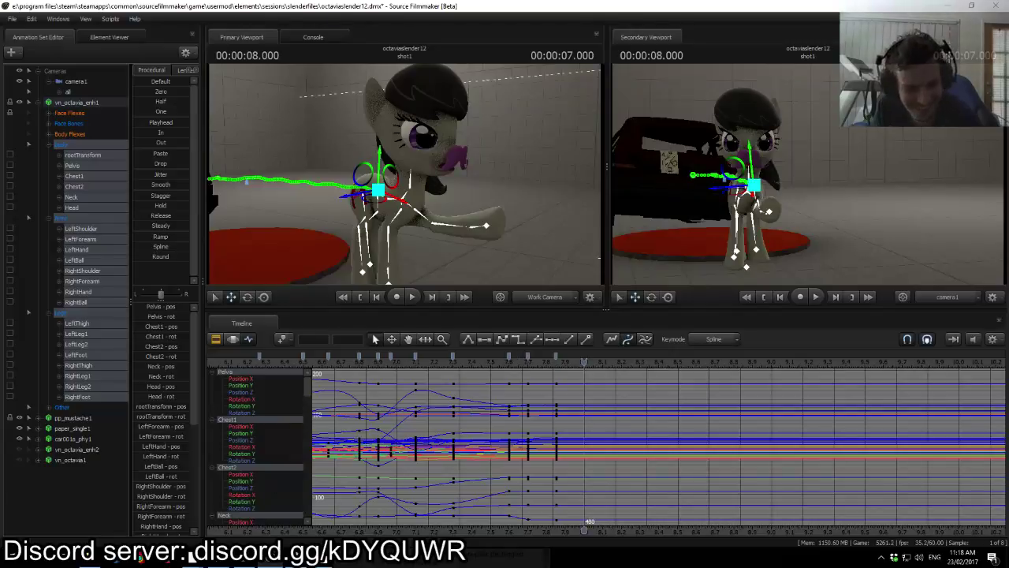
Step: Switch to Discord and look at the options for the participants in the Talk The Talk voice channel
{"action": "left_click", "coordinate": [242, 562]}
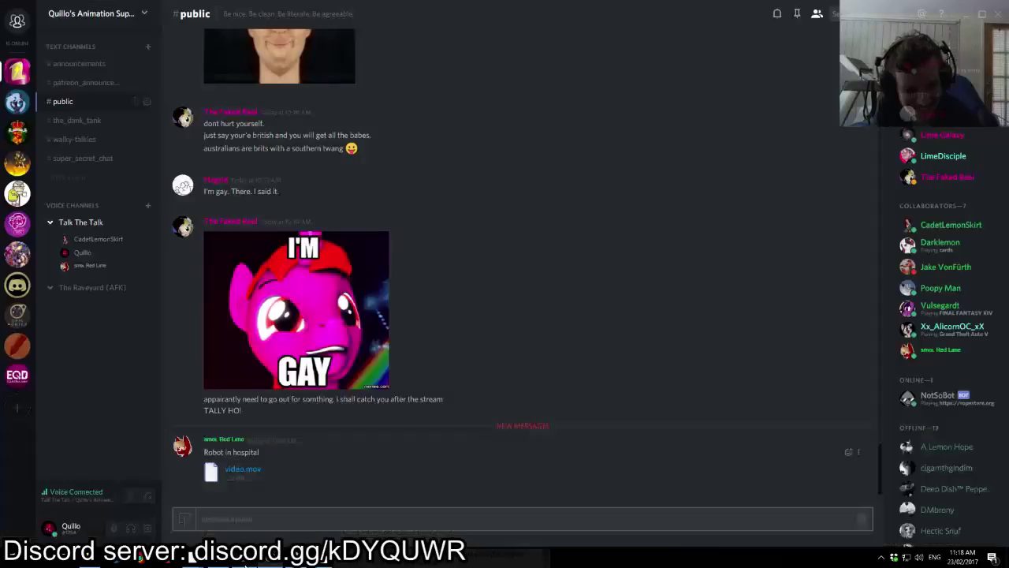
{"action": "right_click", "coordinate": [80, 239]}
{"action": "left_click", "coordinate": [71, 264]}
{"action": "left_click", "coordinate": [76, 254]}
{"action": "left_click", "coordinate": [76, 266]}
{"action": "left_click", "coordinate": [83, 344]}
{"action": "left_click", "coordinate": [84, 241]}
{"action": "left_click", "coordinate": [245, 488]}
Step: Switch to the YouTube live event page, examine the stream status and viewer statistics, and return to Source Filmmaker
{"action": "mouse_move", "coordinate": [197, 559]}
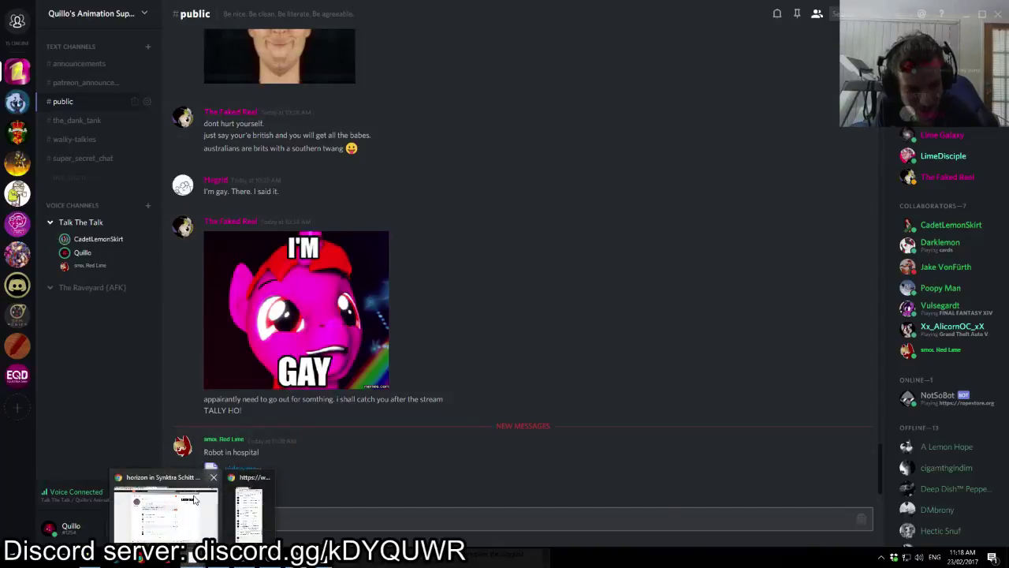
{"action": "left_click", "coordinate": [197, 500]}
{"action": "left_click", "coordinate": [95, 11]}
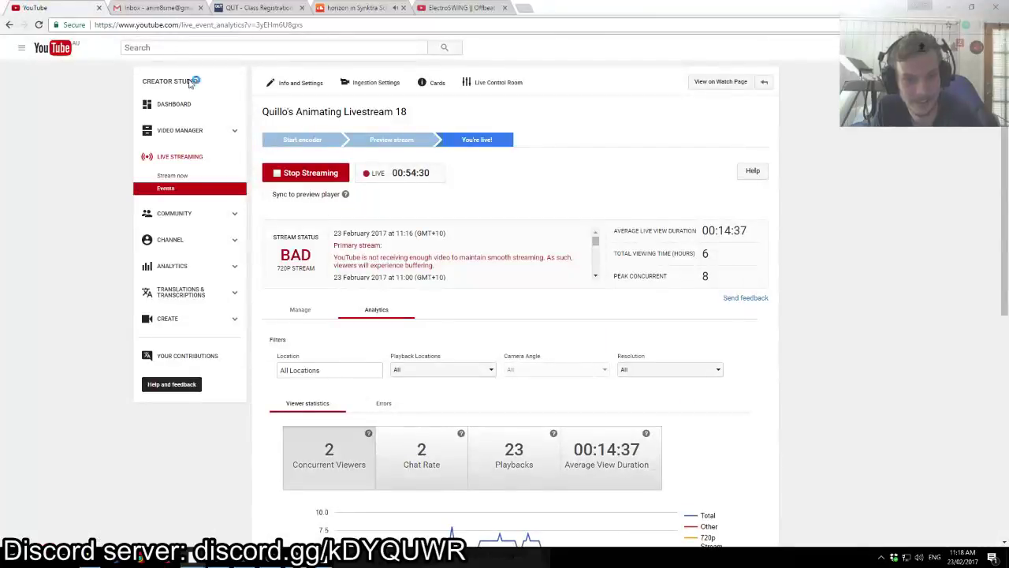
{"action": "scroll", "coordinate": [401, 383], "scroll_direction": "down", "scroll_amount": 1}
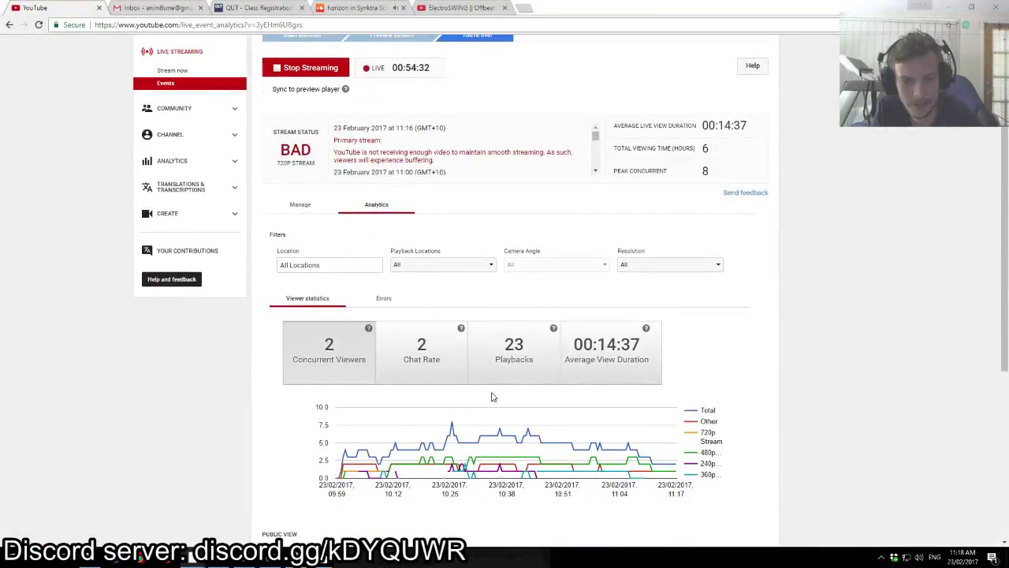
{"action": "scroll", "coordinate": [469, 407], "scroll_direction": "up", "scroll_amount": 1}
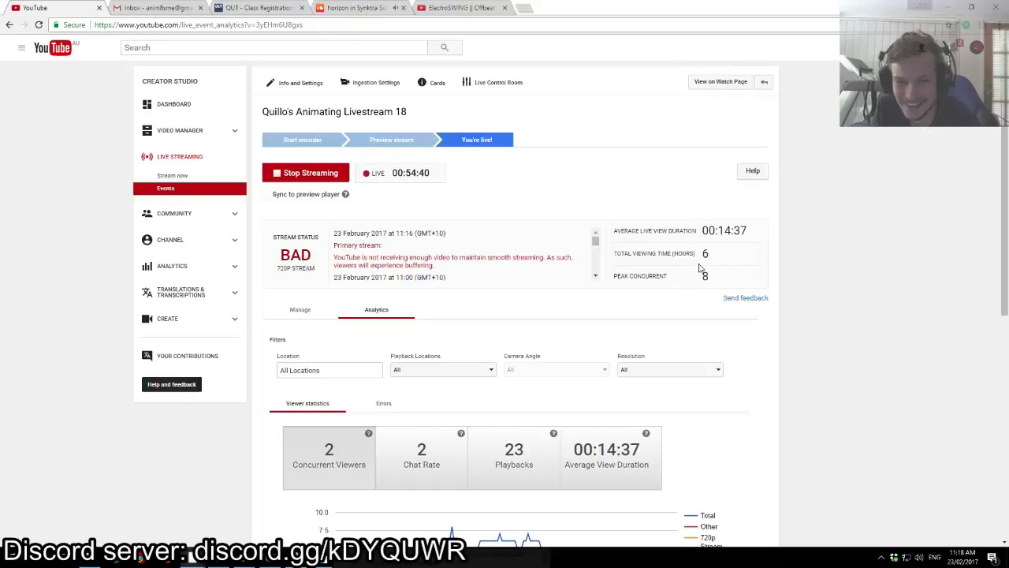
{"action": "left_click", "coordinate": [725, 282]}
{"action": "key", "text": "alt+Tab"}
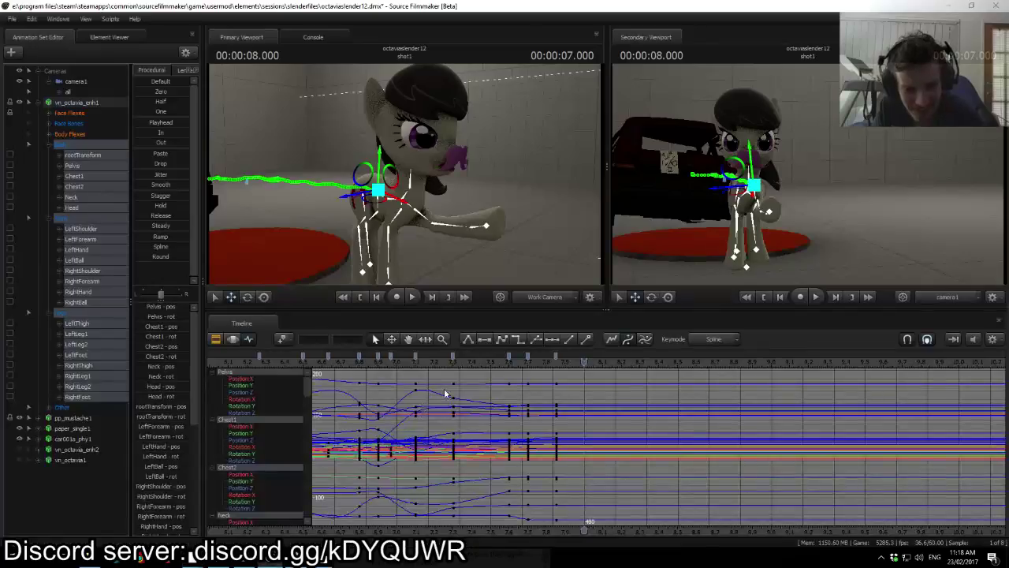
Step: Play the end of the pony's stop from about 7.4 seconds and scrub past the last keyframes to judge the settle
{"action": "left_click", "coordinate": [473, 362]}
{"action": "key", "text": "space"}
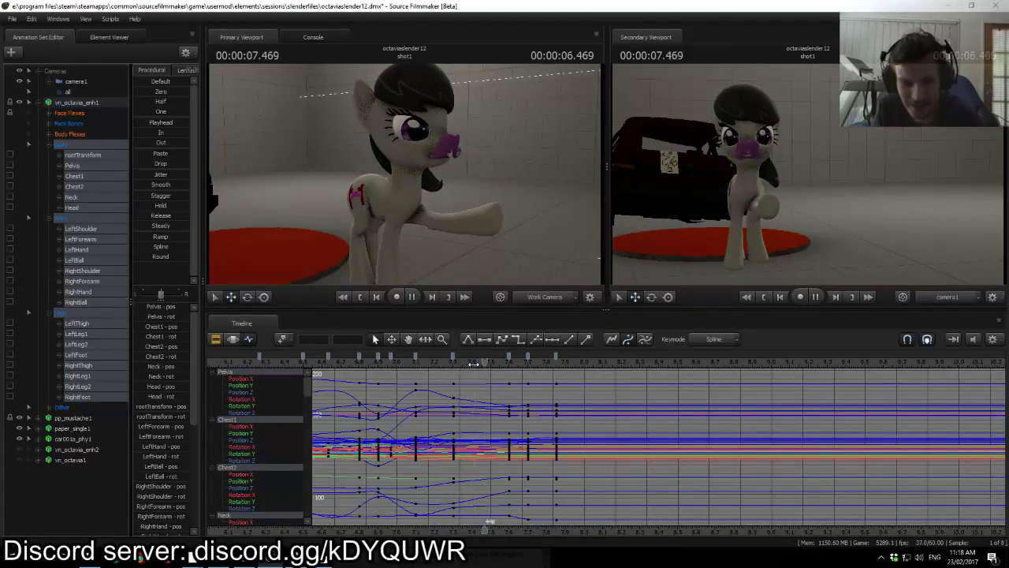
{"action": "key", "text": "space"}
{"action": "left_click_drag", "start_coordinate": [473, 363], "coordinate": [576, 375]}
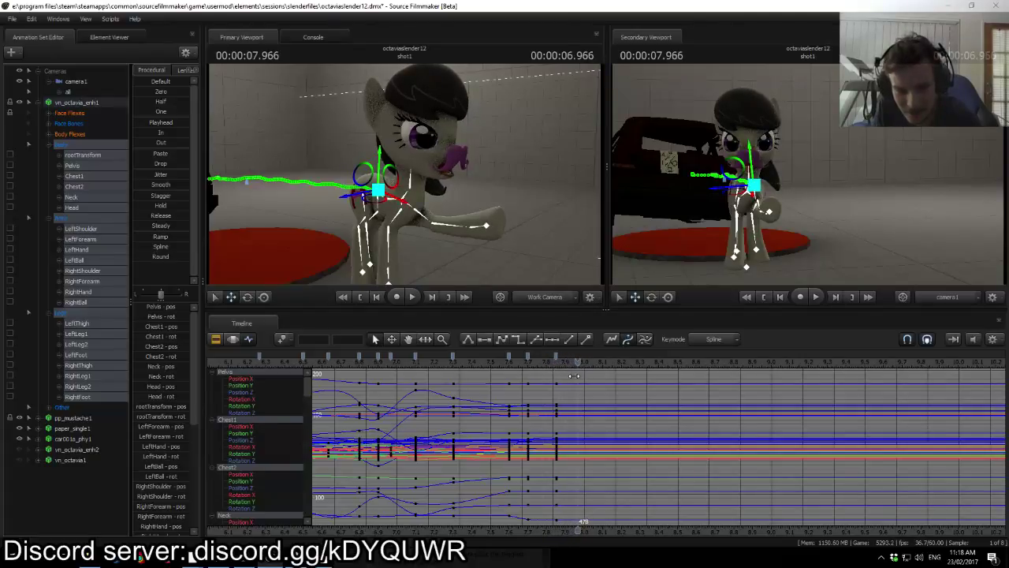
Step: Set a keyframe for the selected body, arm and leg bones at 8.000 s
{"action": "left_click", "coordinate": [573, 360]}
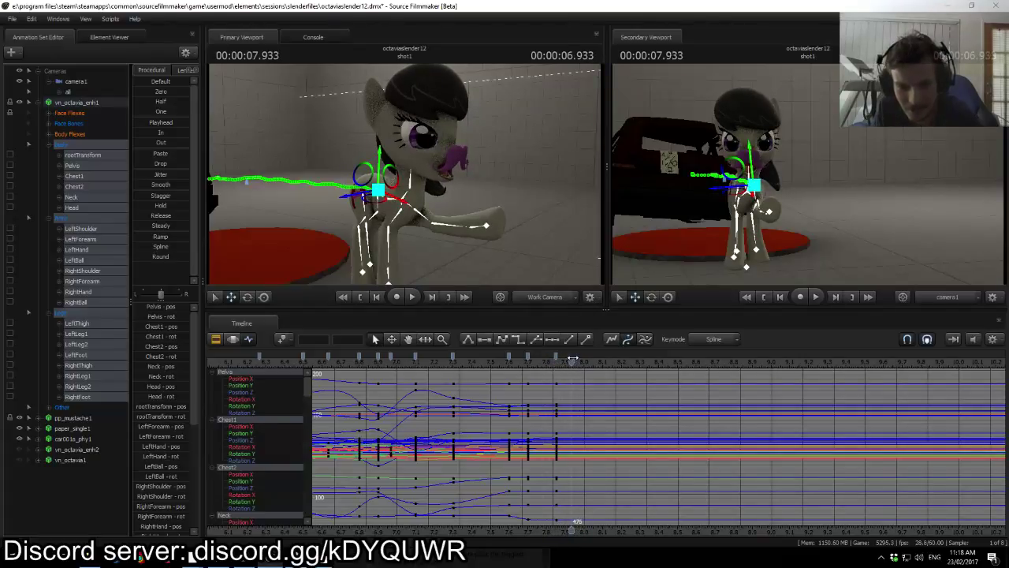
{"action": "mouse_move", "coordinate": [524, 230]}
{"action": "left_mouse_down"}
{"action": "mouse_move", "coordinate": [526, 244]}
{"action": "mouse_move", "coordinate": [513, 236]}
{"action": "mouse_move", "coordinate": [524, 231]}
{"action": "left_mouse_up"}
{"action": "scroll", "coordinate": [542, 410], "scroll_direction": "up", "scroll_amount": 3}
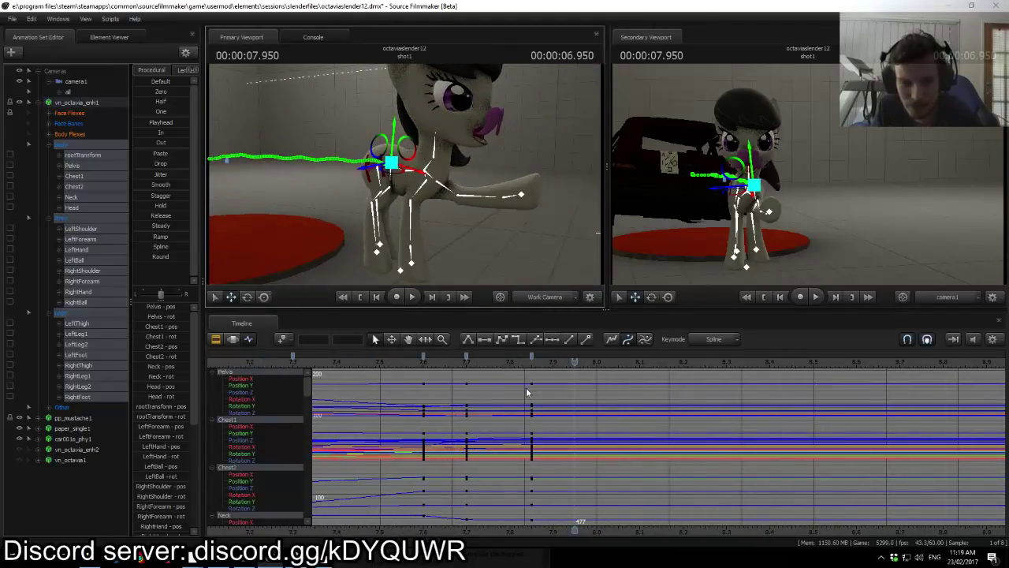
{"action": "left_click_drag", "start_coordinate": [576, 361], "coordinate": [597, 363]}
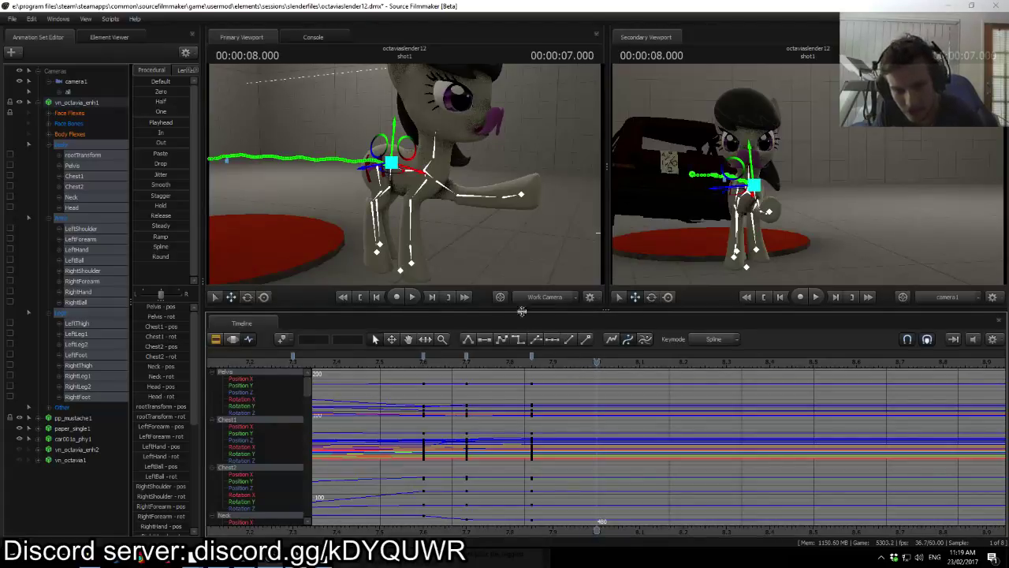
{"action": "mouse_move", "coordinate": [597, 362]}
{"action": "left_mouse_down"}
{"action": "mouse_move", "coordinate": [537, 364]}
{"action": "mouse_move", "coordinate": [591, 381]}
{"action": "mouse_move", "coordinate": [596, 366]}
{"action": "left_mouse_up"}
{"action": "mouse_move", "coordinate": [532, 254]}
{"action": "left_mouse_down"}
{"action": "mouse_move", "coordinate": [544, 267]}
{"action": "mouse_move", "coordinate": [530, 272]}
{"action": "mouse_move", "coordinate": [545, 254]}
{"action": "left_mouse_up"}
{"action": "key", "text": "w"}
Step: Move the pelvis slightly down and forward in the 8.000 s pose
{"action": "left_click", "coordinate": [387, 165], "text": "ctrl"}
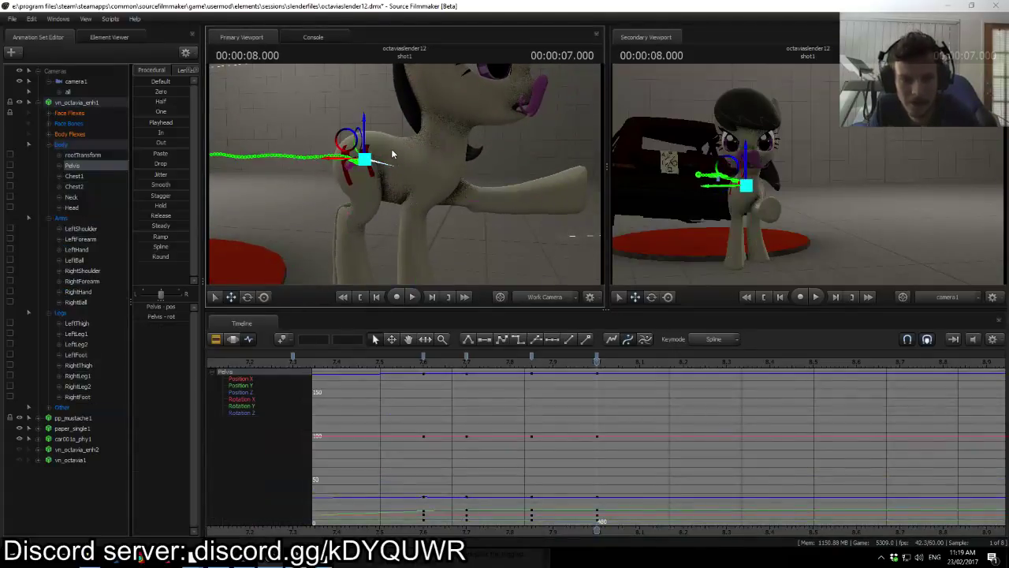
{"action": "left_click_drag", "start_coordinate": [347, 142], "coordinate": [351, 146]}
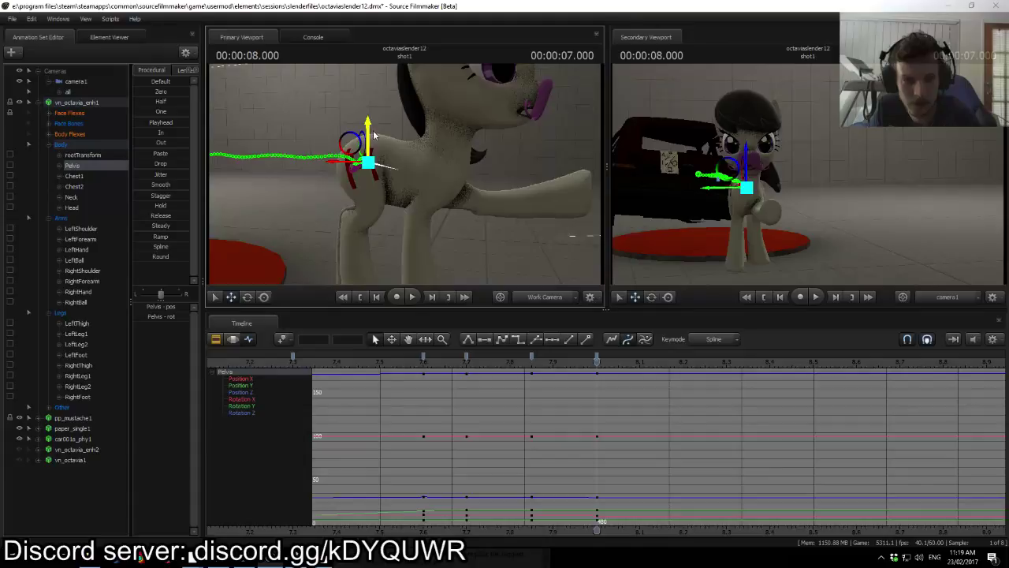
{"action": "key", "text": "e"}
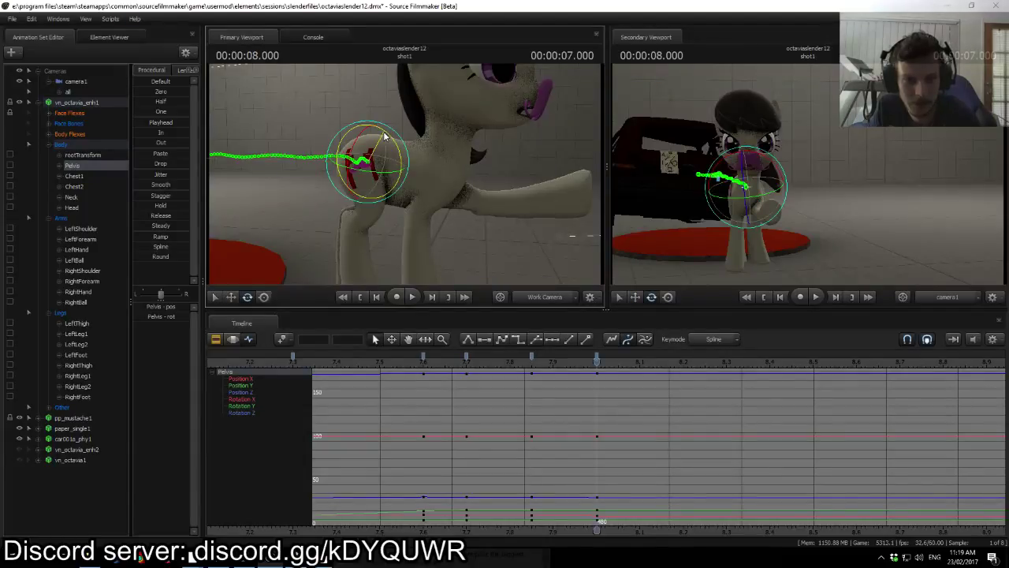
Step: Rotate the chest, neck and head bones at 8.000 s so the upper body dips forward
{"action": "left_click", "coordinate": [418, 149]}
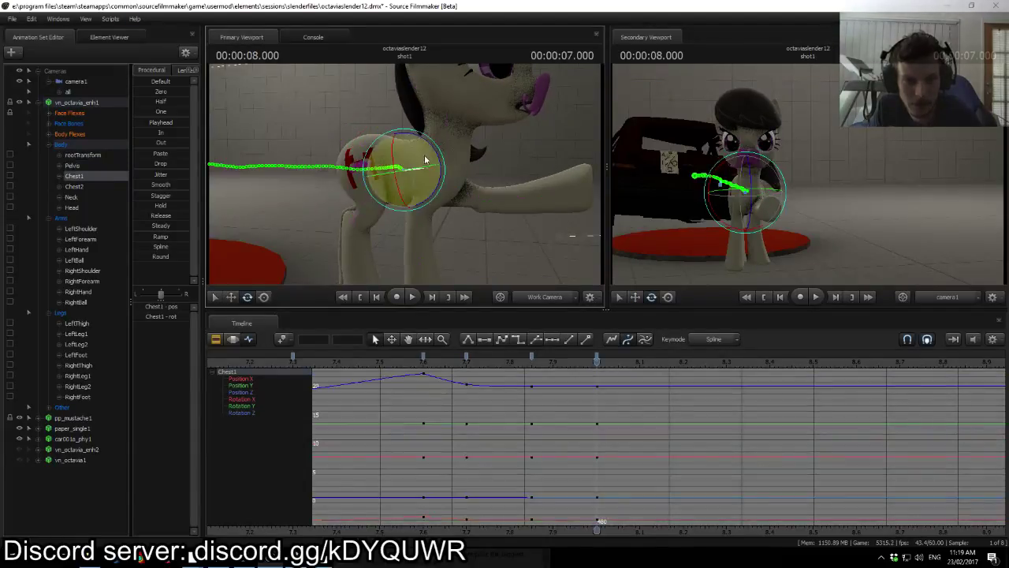
{"action": "left_click_drag", "start_coordinate": [424, 143], "coordinate": [495, 154]}
{"action": "left_click", "coordinate": [438, 172], "text": "ctrl"}
{"action": "left_click", "coordinate": [455, 144], "text": "ctrl"}
{"action": "left_click", "coordinate": [467, 117]}
Step: Adjust the rotation of the raised left foreleg and the right shoulder at 8.000 s to compensate for the lowered chest
{"action": "left_click", "coordinate": [446, 191]}
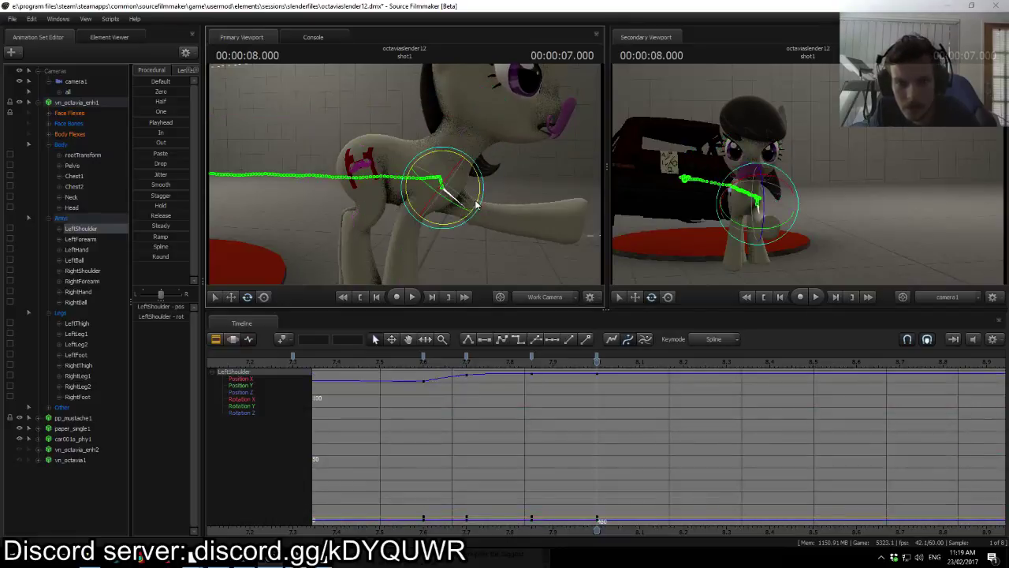
{"action": "left_click_drag", "start_coordinate": [480, 204], "coordinate": [569, 187]}
{"action": "left_click", "coordinate": [475, 208], "text": "ctrl"}
{"action": "left_click", "coordinate": [554, 221], "text": "ctrl"}
{"action": "left_click", "coordinate": [562, 189]}
{"action": "left_click", "coordinate": [440, 197], "text": "ctrl"}
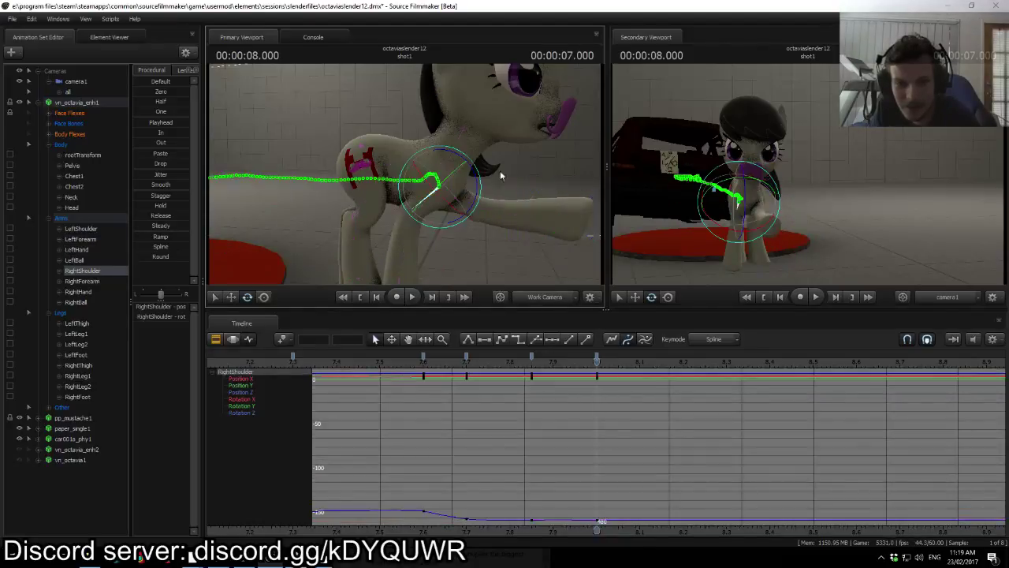
{"action": "left_click_drag", "start_coordinate": [480, 178], "coordinate": [489, 211]}
Step: Flip between the 7.850 s and 8.000 s keyframes to compare the body and front leg poses
{"action": "key", "text": "Up"}
{"action": "left_click_drag", "start_coordinate": [405, 175], "coordinate": [353, 156]}
{"action": "key", "text": "Up"}
{"action": "key", "text": "Down"}
{"action": "key", "text": "Up"}
{"action": "key", "text": "Down"}
{"action": "key", "text": "Up"}
{"action": "key", "text": "Down"}
{"action": "key", "text": "Up"}
{"action": "key", "text": "Down"}
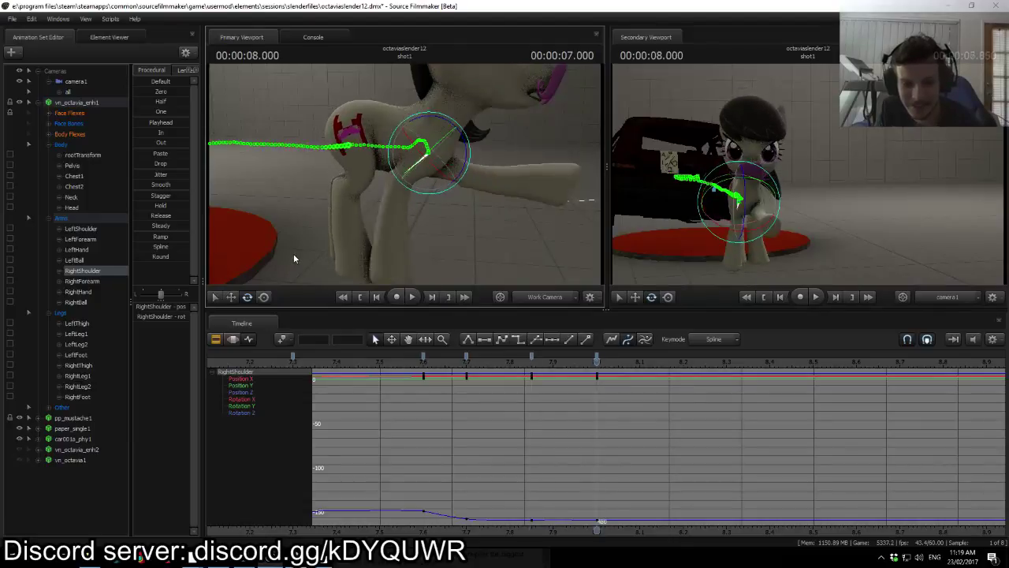
{"action": "key", "text": "Up"}
{"action": "key", "text": "Down"}
{"action": "key", "text": "Up"}
{"action": "key", "text": "Down"}
{"action": "key", "text": "Up"}
{"action": "key", "text": "Down"}
{"action": "key", "text": "Up"}
Step: Rotate both thighs together at 8.000 s so the hind legs follow the lowered pelvis
{"action": "left_click", "coordinate": [366, 135], "text": "ctrl"}
{"action": "left_click", "coordinate": [356, 136], "text": "ctrl+shift"}
{"action": "left_click_drag", "start_coordinate": [506, 225], "coordinate": [454, 88]}
Step: Flip between the 7.850 s and 8.000 s keyframes to check how the hind legs shift
{"action": "key", "text": "Down"}
{"action": "key", "text": "Up"}
{"action": "key", "text": "Down"}
{"action": "key", "text": "Up"}
{"action": "key", "text": "Down"}
{"action": "key", "text": "Up"}
{"action": "key", "text": "Down"}
{"action": "key", "text": "Up"}
{"action": "key", "text": "Down"}
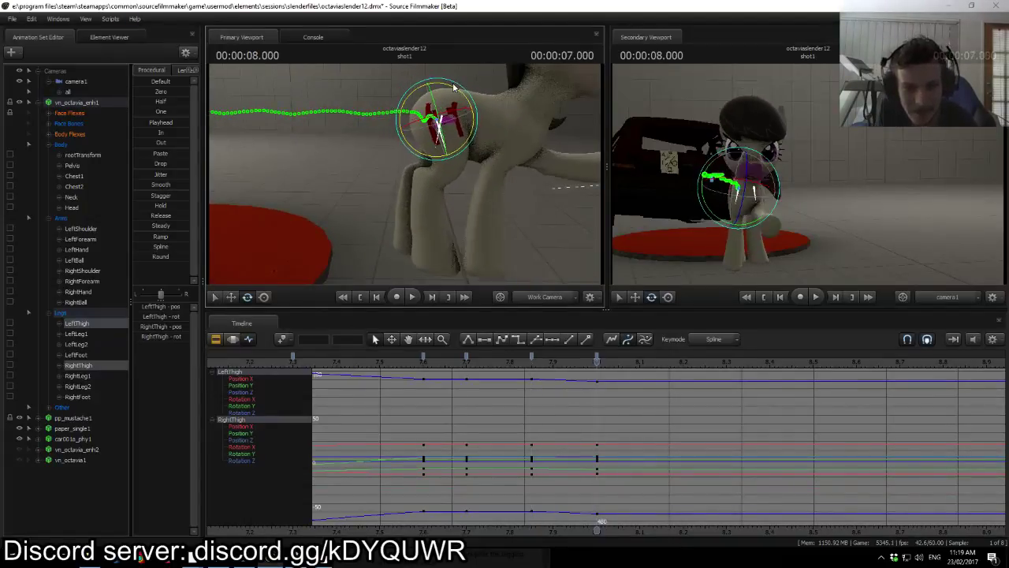
{"action": "key", "text": "Up"}
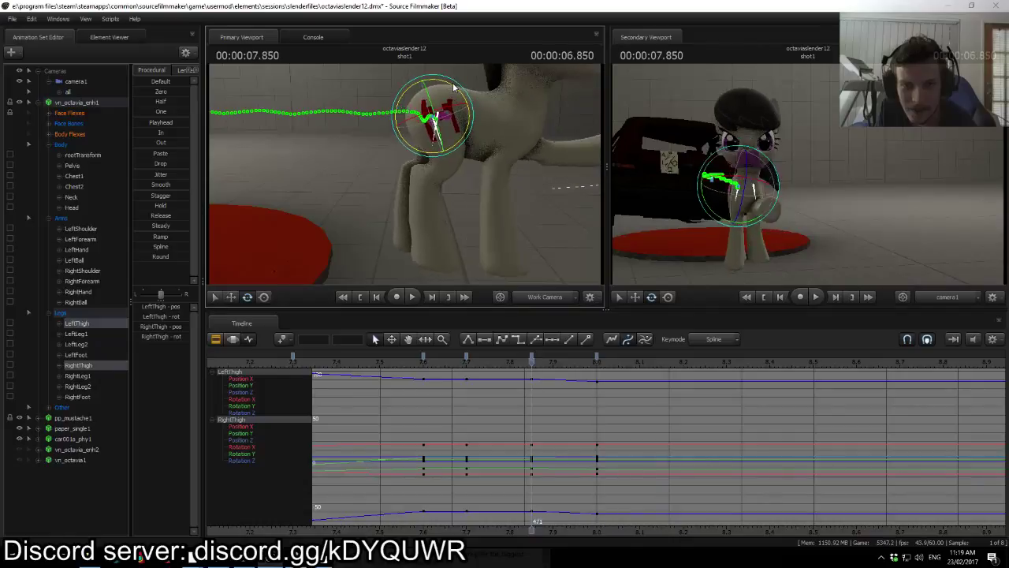
{"action": "key", "text": "Down"}
{"action": "key", "text": "Up"}
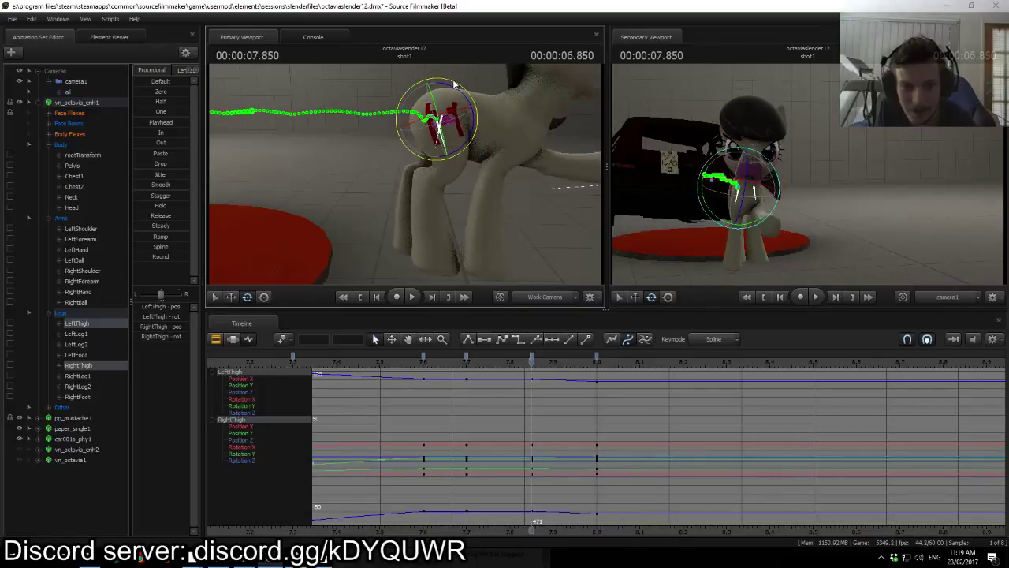
{"action": "key", "text": "Down"}
{"action": "key", "text": "Up"}
Step: Rotate RightLeg1 and RightLeg2 at 8.000 s to keep the right hind hoof planted
{"action": "left_click_drag", "start_coordinate": [496, 158], "coordinate": [418, 144]}
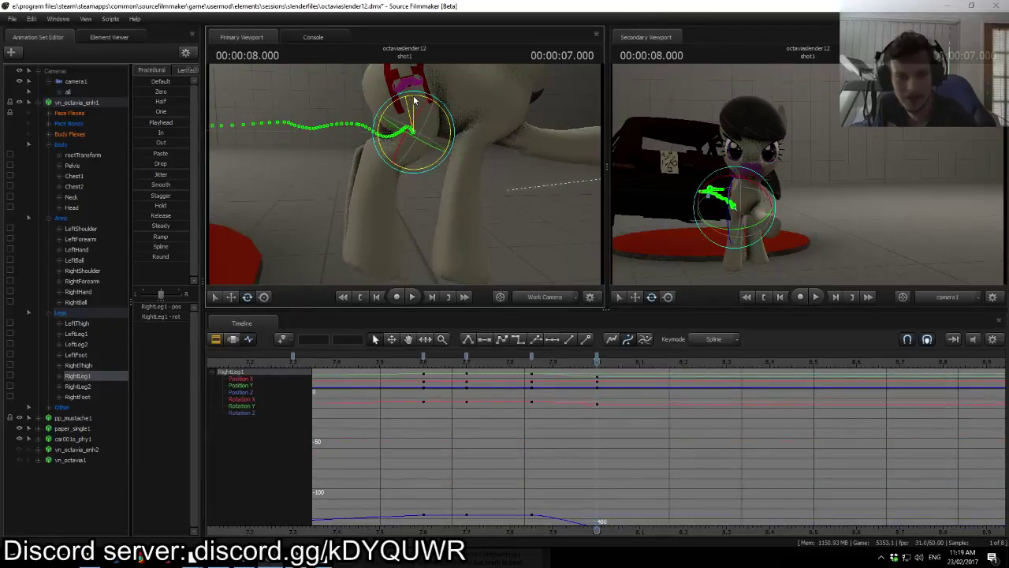
{"action": "left_click", "coordinate": [381, 167]}
{"action": "left_click", "coordinate": [380, 167], "text": "ctrl"}
{"action": "left_click_drag", "start_coordinate": [387, 125], "coordinate": [394, 118]}
Step: Fine-tune RightLeg2's rotation at 8.000 s while comparing it with the 7.850 s keyframe for hoof sliding
{"action": "key", "text": "Down"}
{"action": "key", "text": "Up"}
{"action": "key", "text": "Down"}
{"action": "key", "text": "Up"}
{"action": "key", "text": "Down"}
{"action": "key", "text": "Up"}
{"action": "key", "text": "Down"}
{"action": "key", "text": "Up"}
{"action": "key", "text": "Down"}
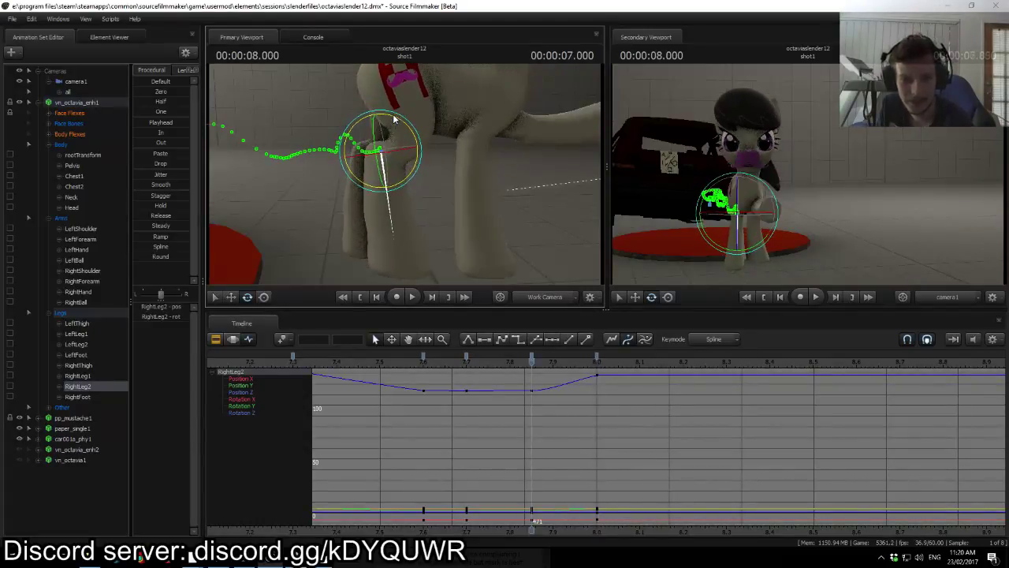
{"action": "key", "text": "Up"}
{"action": "key", "text": "Down"}
{"action": "key", "text": "Up"}
{"action": "key", "text": "Down"}
{"action": "key", "text": "Up"}
{"action": "key", "text": "Down"}
{"action": "key", "text": "Up"}
{"action": "key", "text": "Up"}
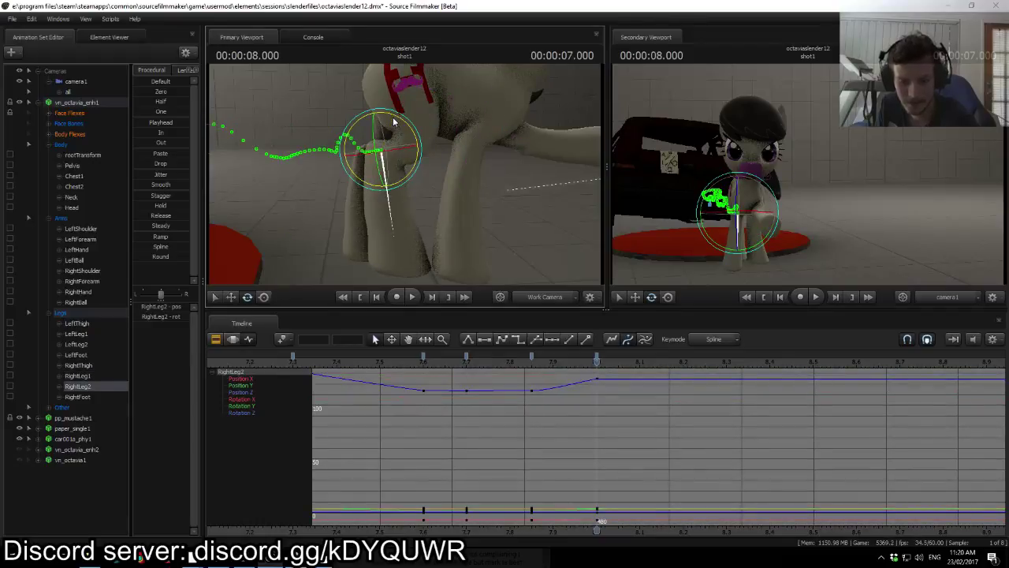
{"action": "key", "text": "Up"}
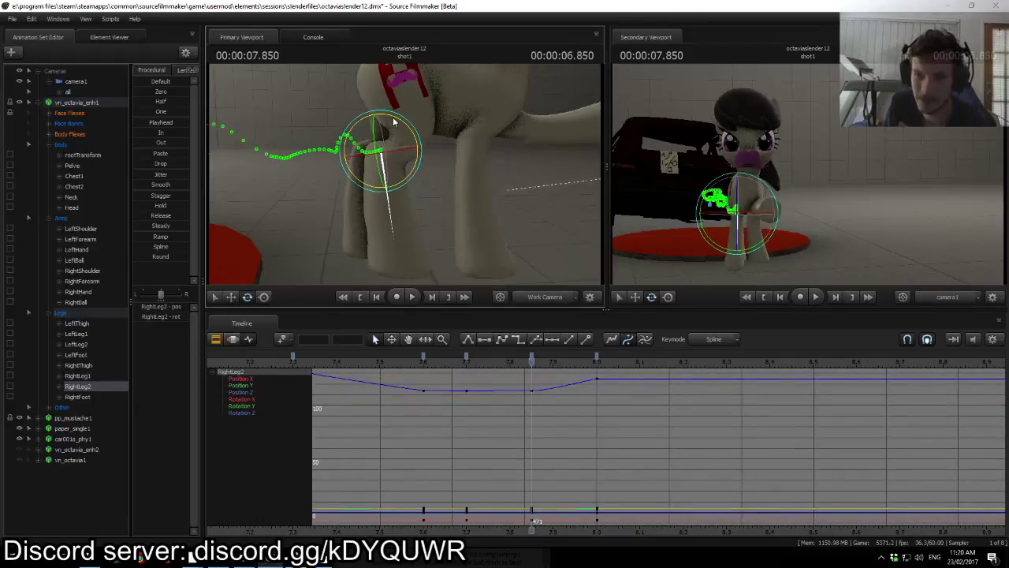
Step: Compare the hind legs at the 7.850 s and 8.000 s keyframes from the side and from behind, with RightThigh selected
{"action": "key", "text": "Down"}
{"action": "key", "text": "Up"}
{"action": "key", "text": "Down"}
{"action": "key", "text": "Up"}
{"action": "key", "text": "Down"}
{"action": "left_click_drag", "start_coordinate": [483, 191], "coordinate": [592, 207]}
{"action": "left_click_drag", "start_coordinate": [315, 185], "coordinate": [406, 168]}
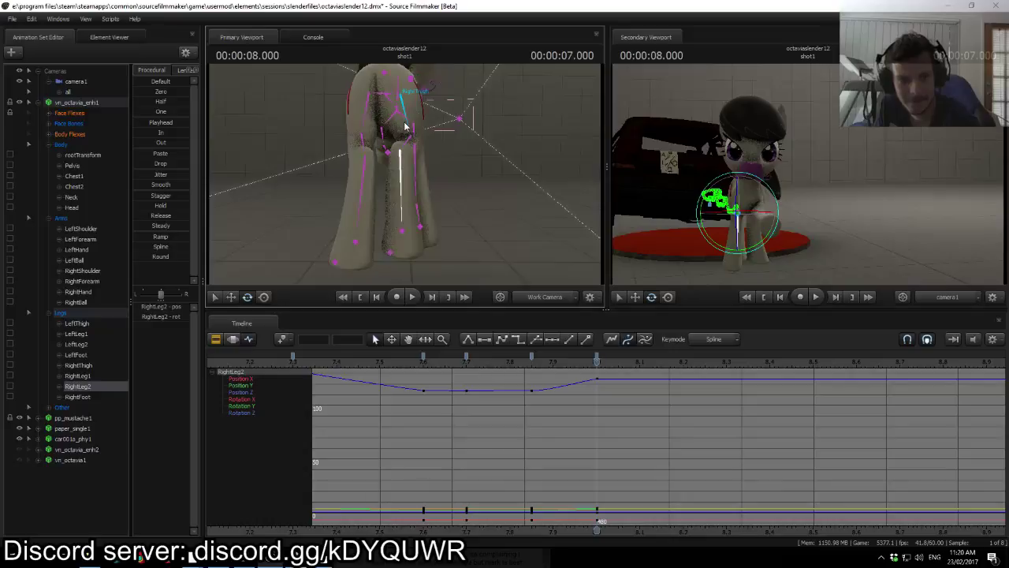
{"action": "left_click", "coordinate": [409, 115]}
{"action": "key", "text": "Up"}
{"action": "key", "text": "Down"}
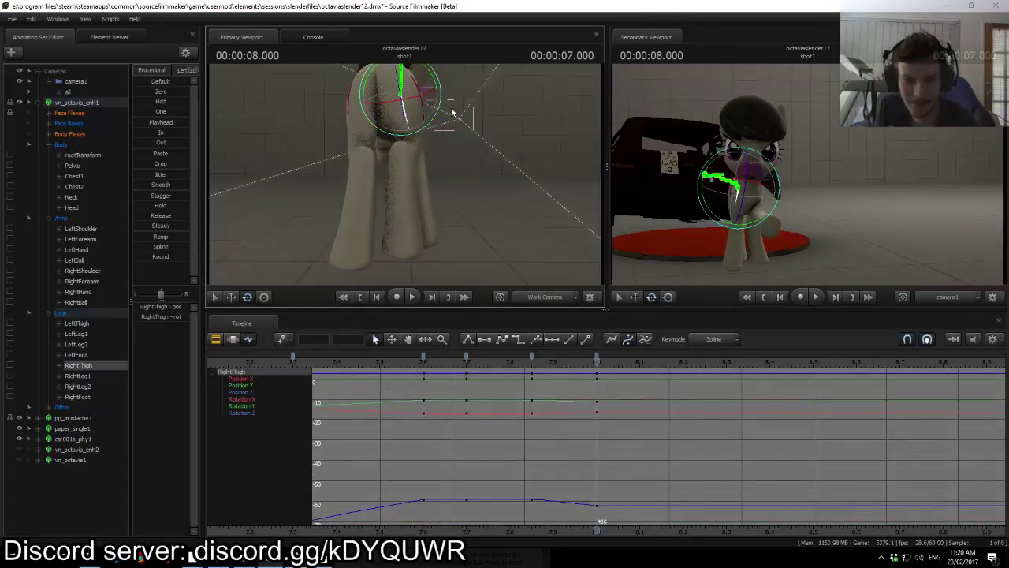
{"action": "key", "text": "Up"}
{"action": "key", "text": "Down"}
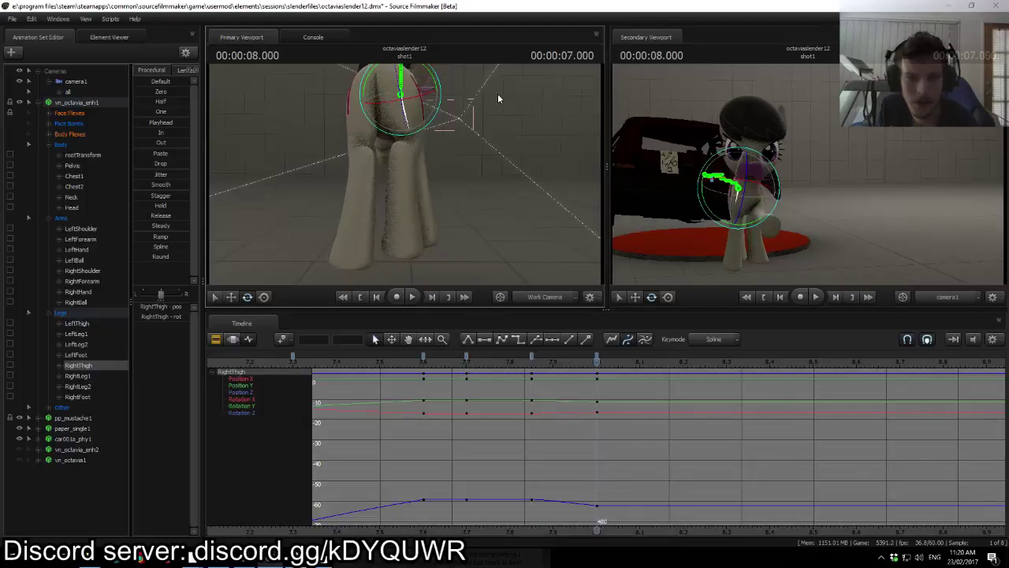
{"action": "key", "text": "Down"}
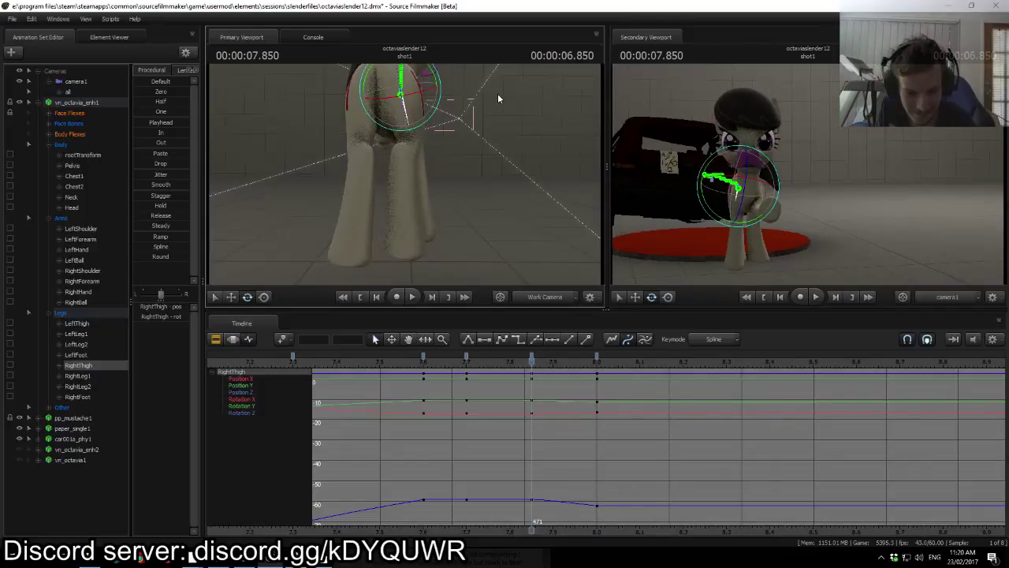
Step: Switch to Discord and the YouTube live chat to read the messages, and return to Source Filmmaker
{"action": "left_click", "coordinate": [244, 557]}
{"action": "mouse_move", "coordinate": [191, 557]}
{"action": "left_click", "coordinate": [250, 514]}
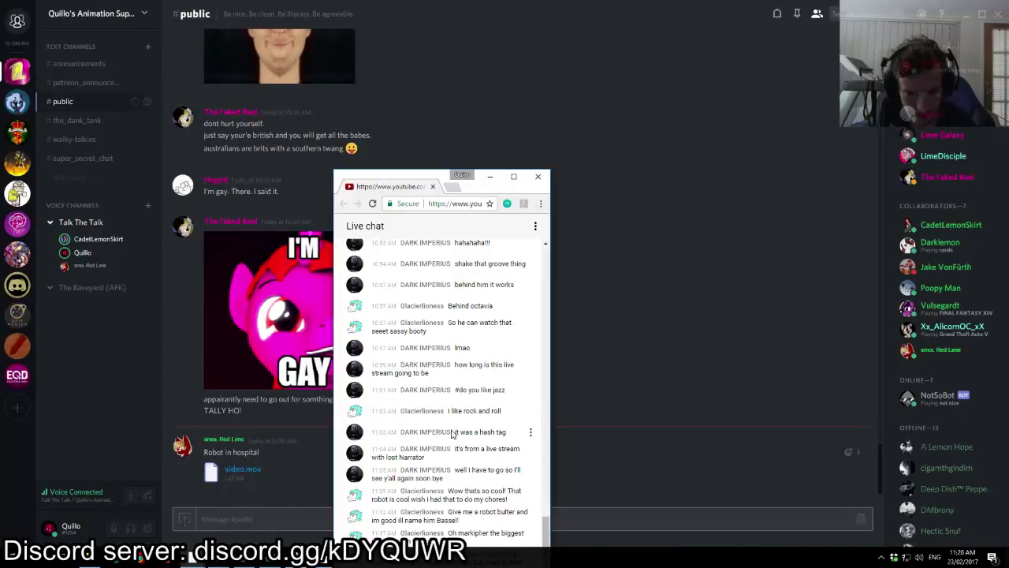
{"action": "mouse_move", "coordinate": [433, 180]}
{"action": "left_mouse_down"}
{"action": "mouse_move", "coordinate": [432, 130]}
{"action": "mouse_move", "coordinate": [432, 177]}
{"action": "left_mouse_up"}
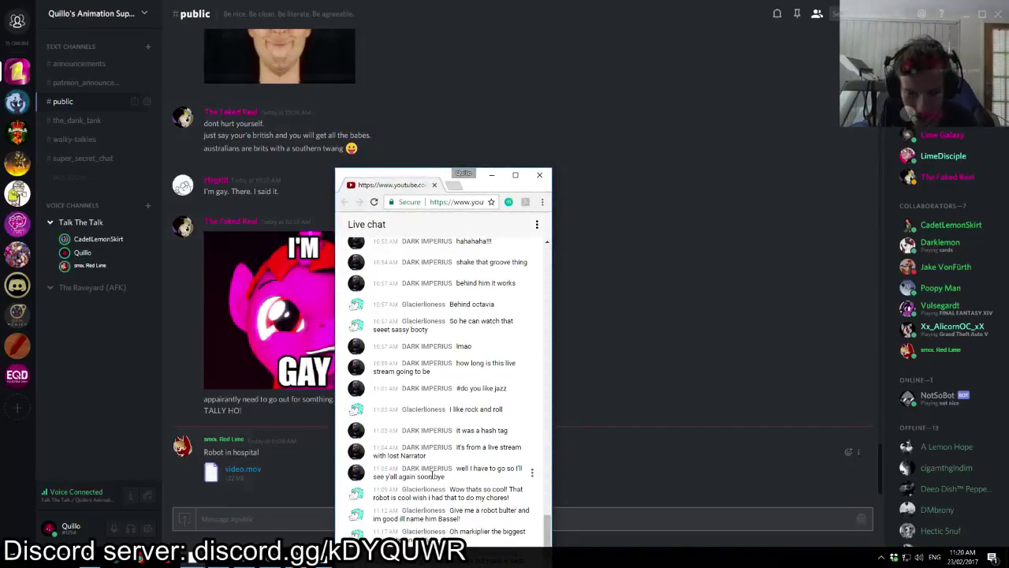
{"action": "left_click", "coordinate": [270, 561]}
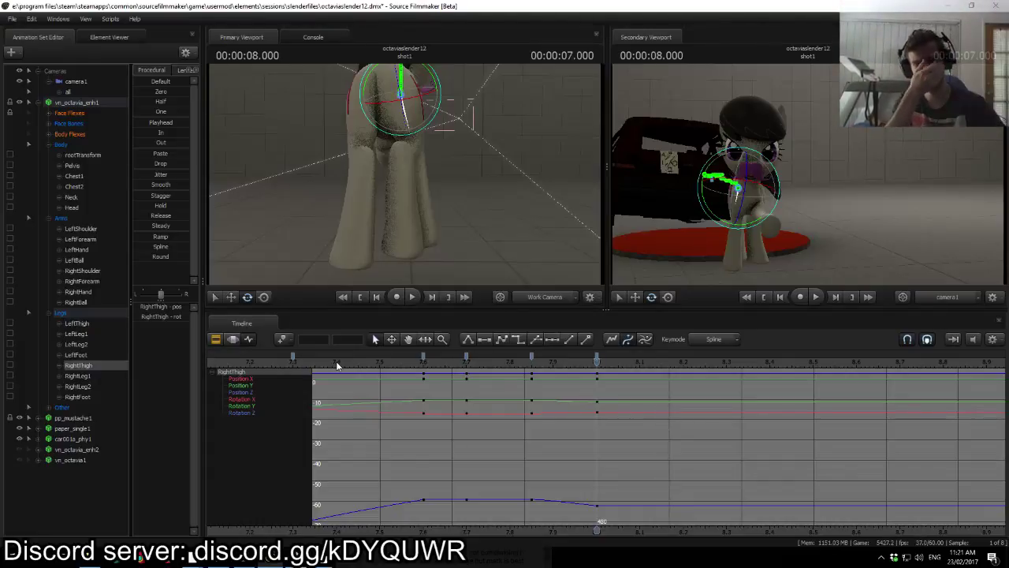
Step: Flip repeatedly between the 7.850 s and 8.000 s keyframes to check the hind hooves for sliding from behind
{"action": "key", "text": "Up"}
{"action": "key", "text": "Down"}
{"action": "key", "text": "Up"}
{"action": "key", "text": "Down"}
{"action": "key", "text": "Up"}
{"action": "key", "text": "Down"}
{"action": "key", "text": "Up"}
{"action": "key", "text": "Down"}
{"action": "key", "text": "Up"}
{"action": "key", "text": "Down"}
{"action": "key", "text": "Up"}
{"action": "key", "text": "Up"}
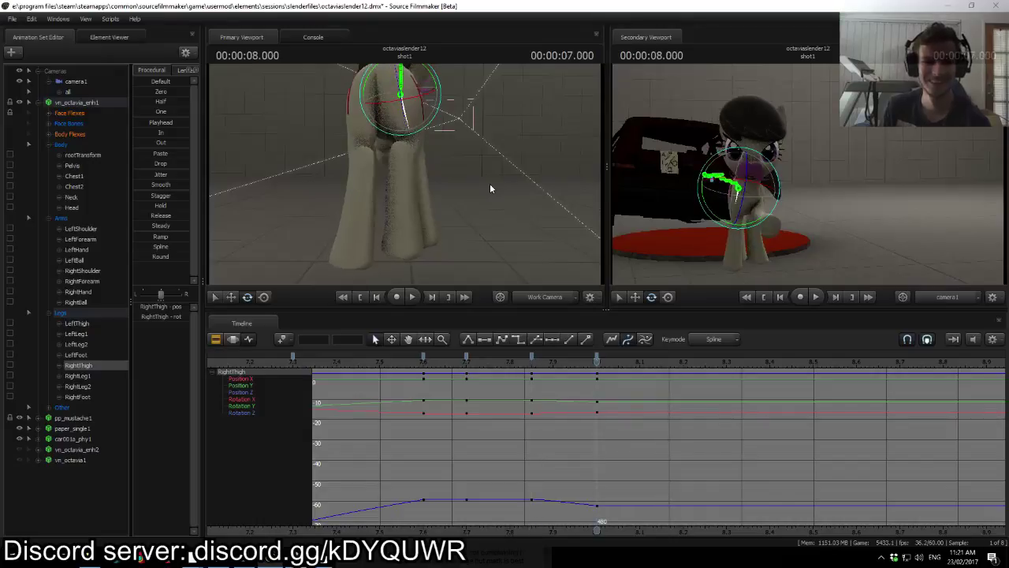
Step: Adjust the rotation of RightLeg1 and RightLeg2 at 8.000 s and compare the right hind leg with the 7.850 s pose
{"action": "left_click", "coordinate": [418, 144], "text": "ctrl"}
{"action": "left_click_drag", "start_coordinate": [418, 144], "coordinate": [348, 163]}
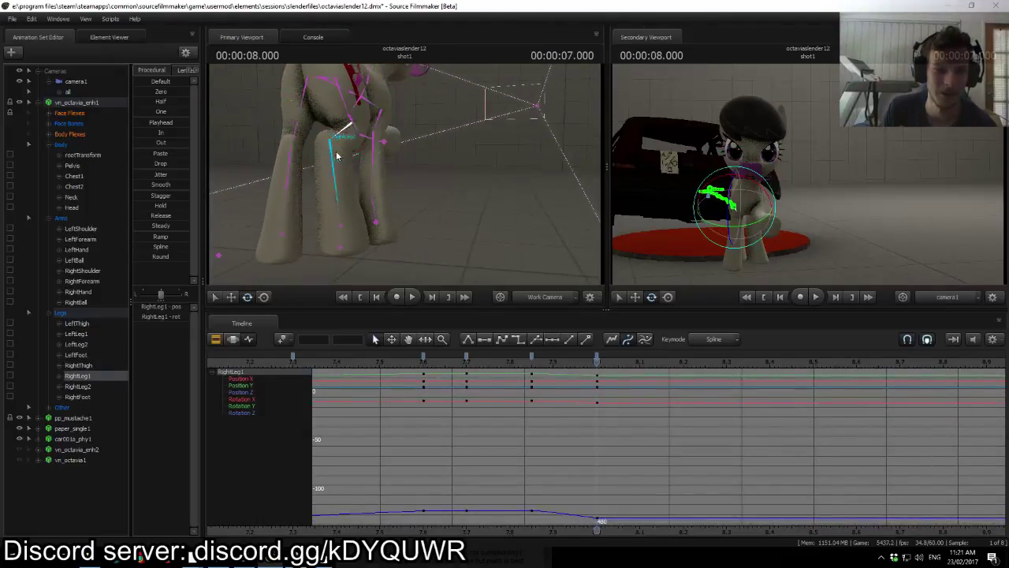
{"action": "left_click", "coordinate": [335, 163]}
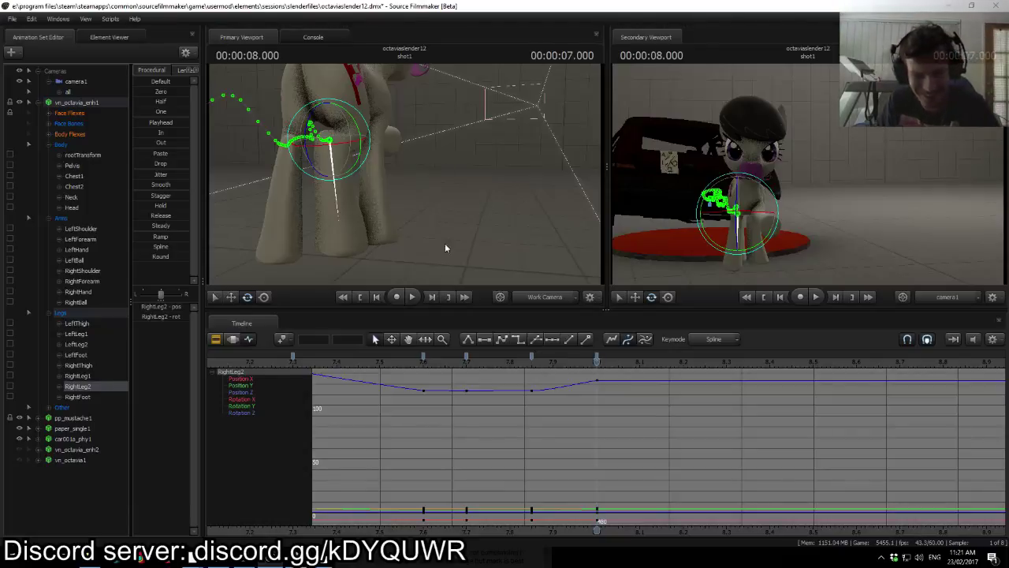
{"action": "key", "text": "Up"}
{"action": "key", "text": "Up"}
{"action": "key", "text": "Down"}
{"action": "key", "text": "Down"}
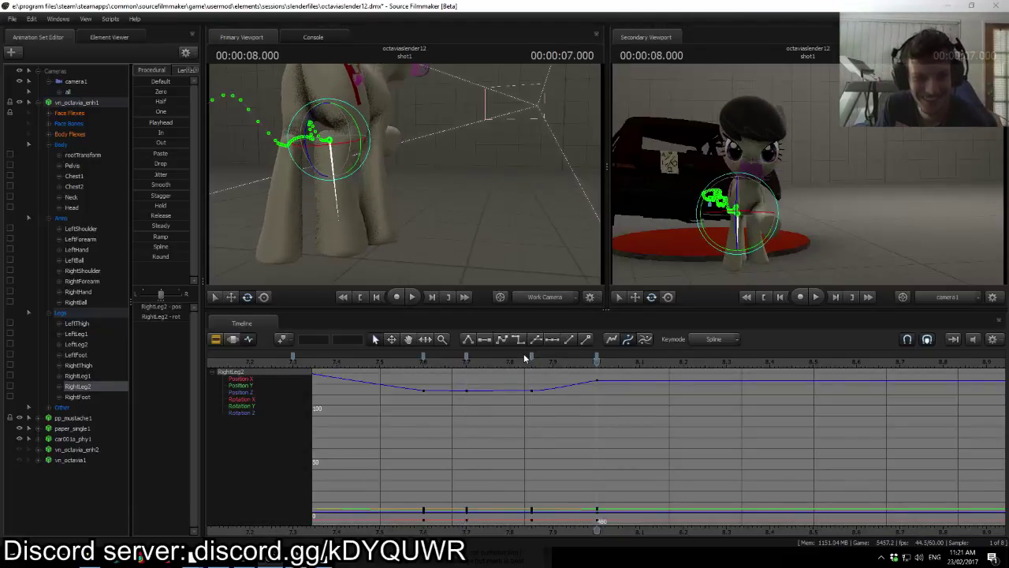
{"action": "left_click_drag", "start_coordinate": [500, 243], "coordinate": [510, 201]}
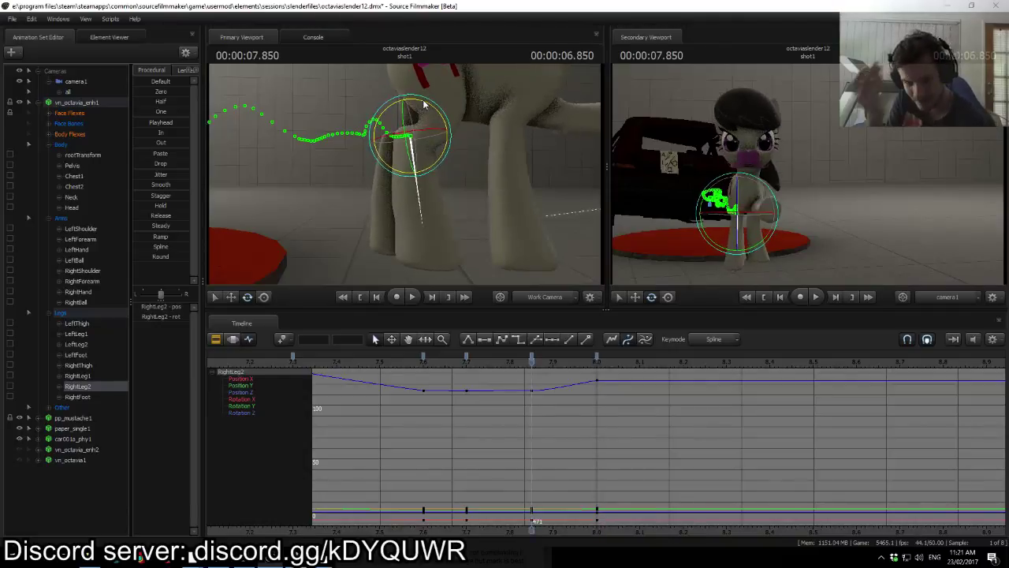
Step: Nudge the pelvis along the body at 8.000 s and fine-tune RightLeg2's rotation to keep the right hind hoof planted
{"action": "left_click_drag", "start_coordinate": [476, 132], "coordinate": [476, 120]}
{"action": "left_click", "coordinate": [448, 103], "text": "ctrl"}
{"action": "key", "text": "w"}
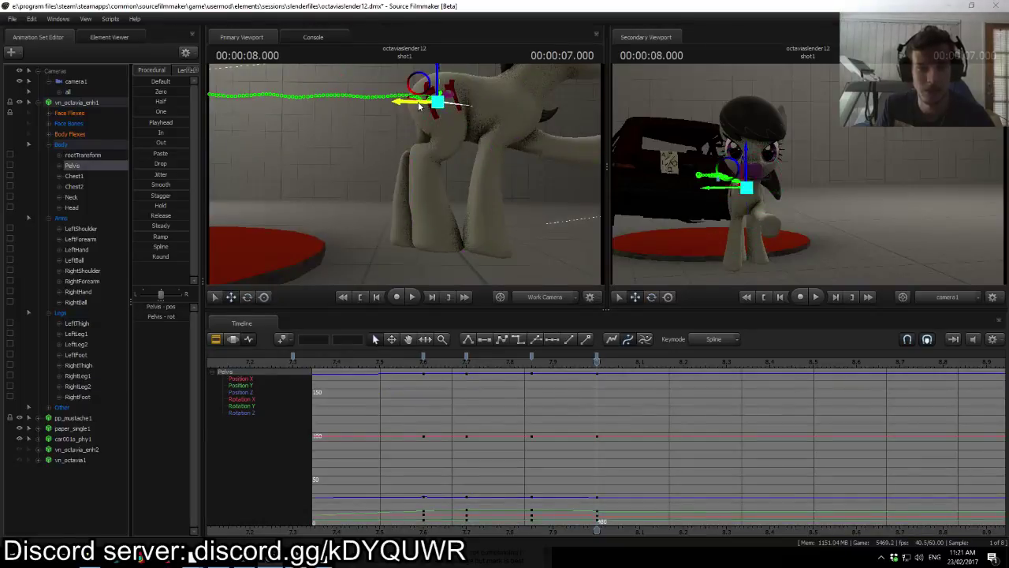
{"action": "left_click", "coordinate": [423, 156]}
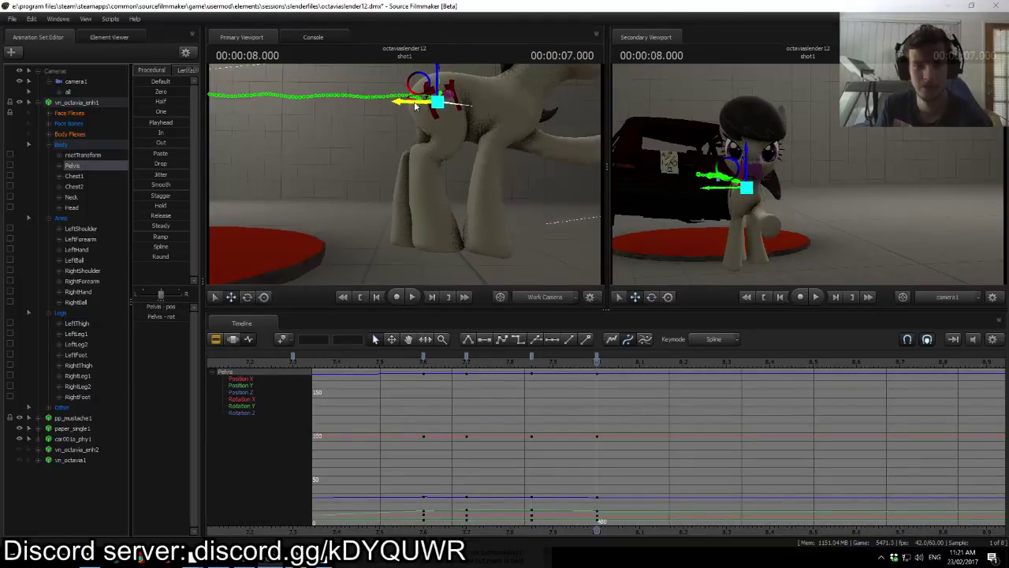
{"action": "key", "text": "e"}
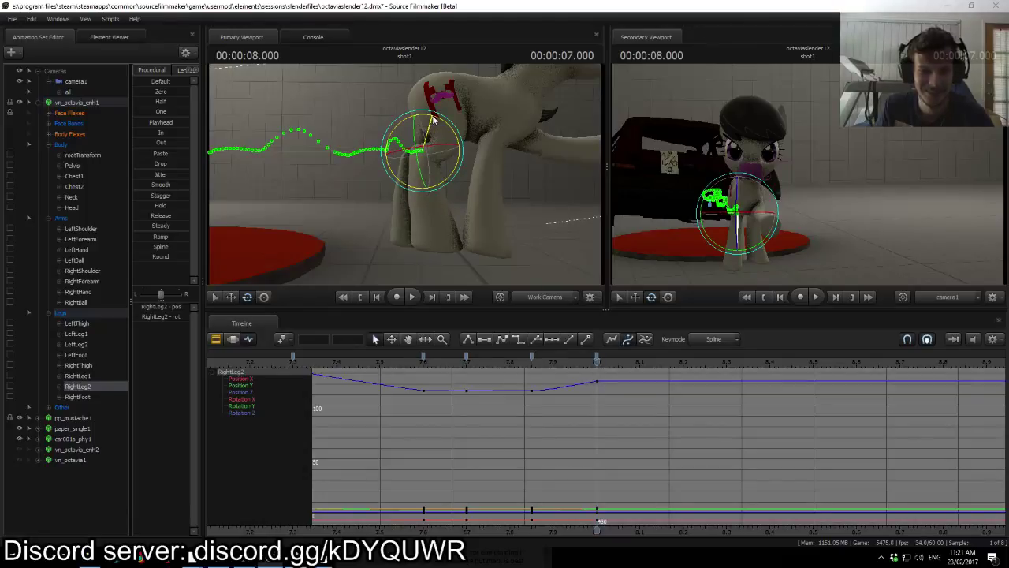
{"action": "key", "text": "Up"}
{"action": "key", "text": "Down"}
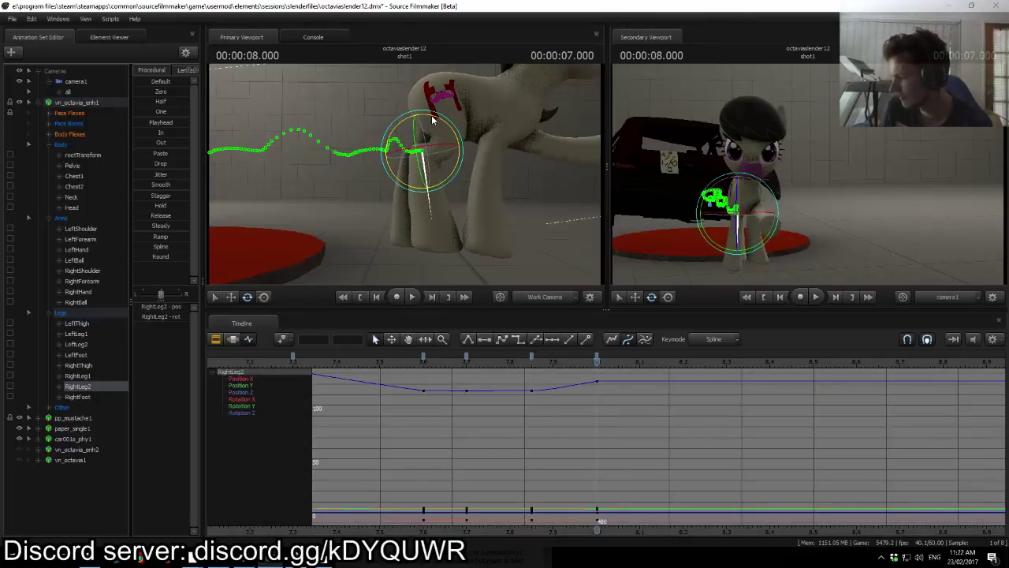
Step: Flip between the 7.850 s and 8.000 s keyframes from the side to examine the right hind hoof for sliding
{"action": "key", "text": "Up"}
{"action": "key", "text": "Down"}
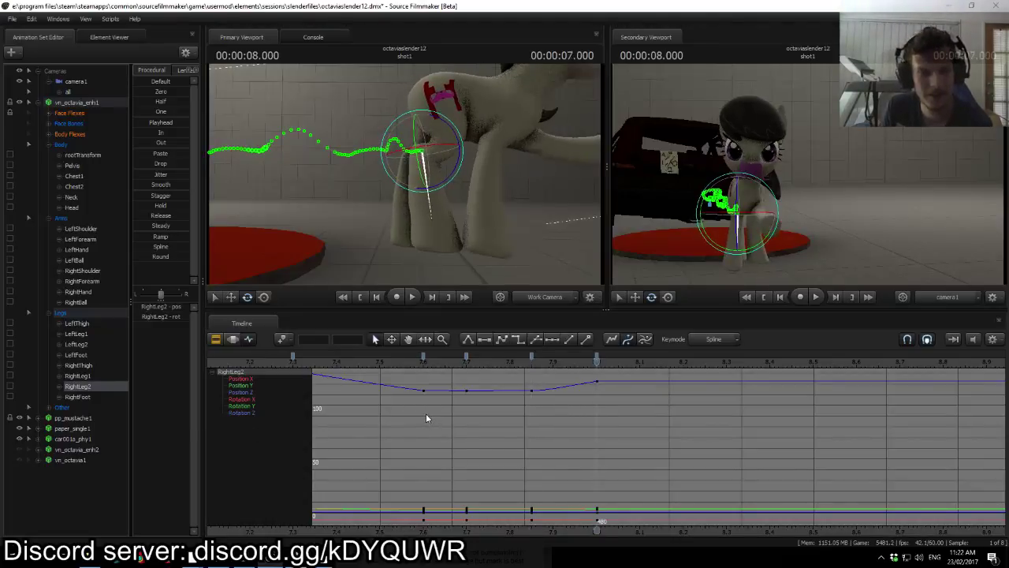
{"action": "key", "text": "Up"}
{"action": "key", "text": "Down"}
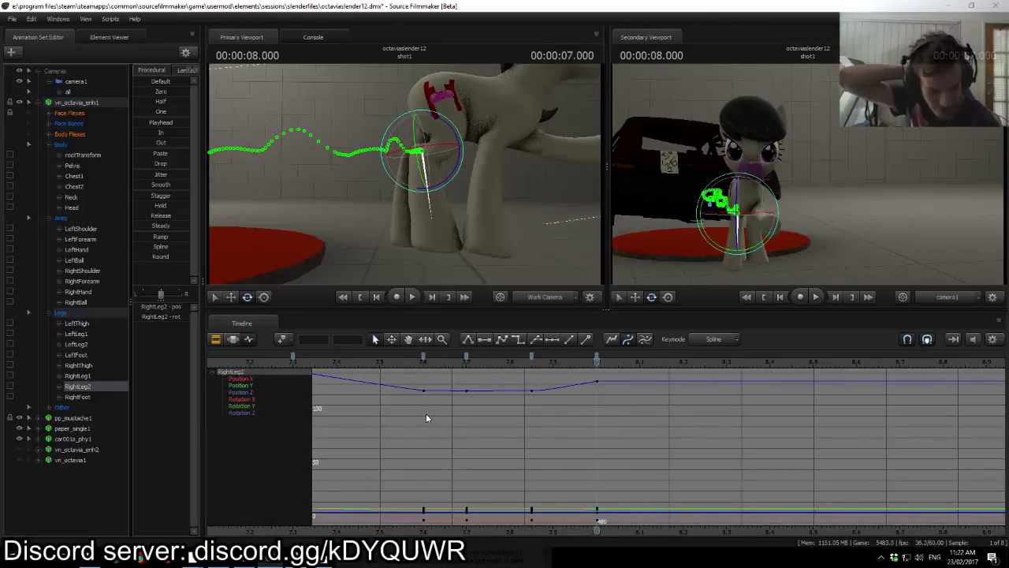
{"action": "key", "text": "Up"}
{"action": "key", "text": "Down"}
{"action": "key", "text": "Up"}
{"action": "key", "text": "Down"}
{"action": "key", "text": "Up"}
{"action": "key", "text": "Down"}
{"action": "key", "text": "Up"}
{"action": "key", "text": "Down"}
{"action": "key", "text": "Up"}
{"action": "key", "text": "Down"}
{"action": "key", "text": "Up"}
{"action": "key", "text": "Down"}
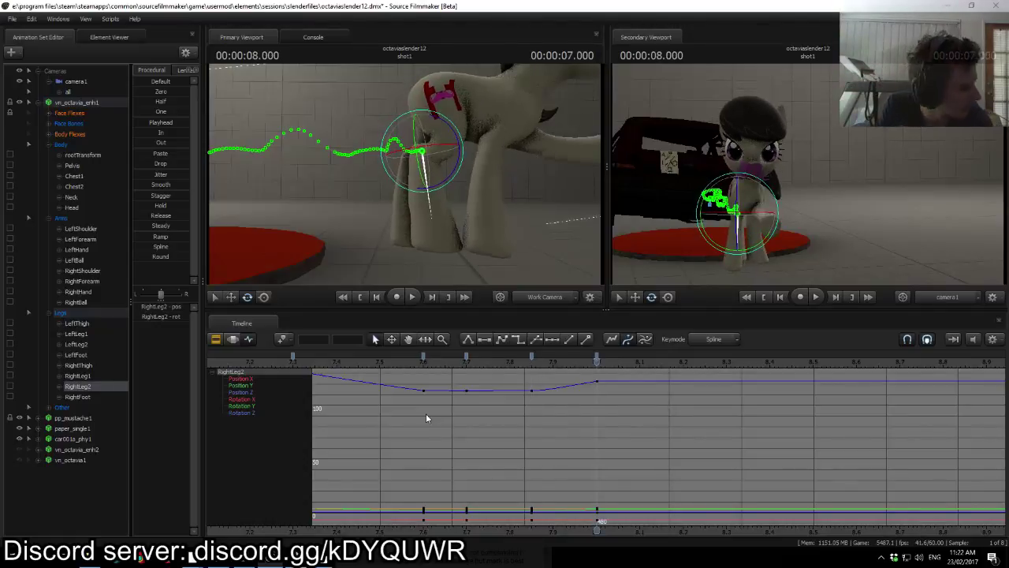
{"action": "key", "text": "Up"}
{"action": "key", "text": "Down"}
{"action": "key", "text": "Up"}
{"action": "key", "text": "Down"}
{"action": "key", "text": "Up"}
{"action": "key", "text": "Down"}
{"action": "key", "text": "Up"}
{"action": "key", "text": "Down"}
{"action": "key", "text": "Up"}
{"action": "key", "text": "Down"}
{"action": "key", "text": "Up"}
{"action": "key", "text": "Down"}
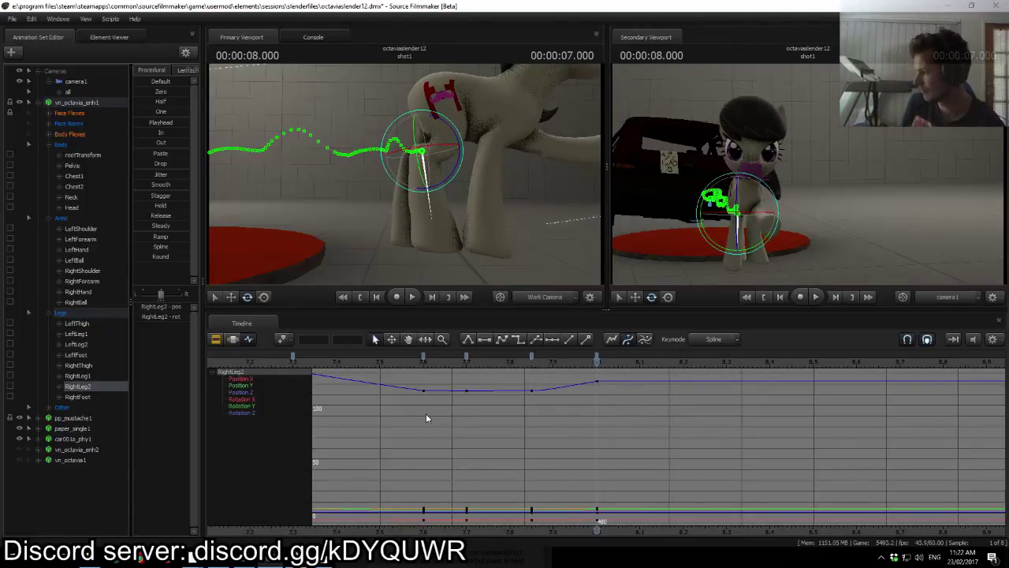
{"action": "key", "text": "Up"}
{"action": "key", "text": "Down"}
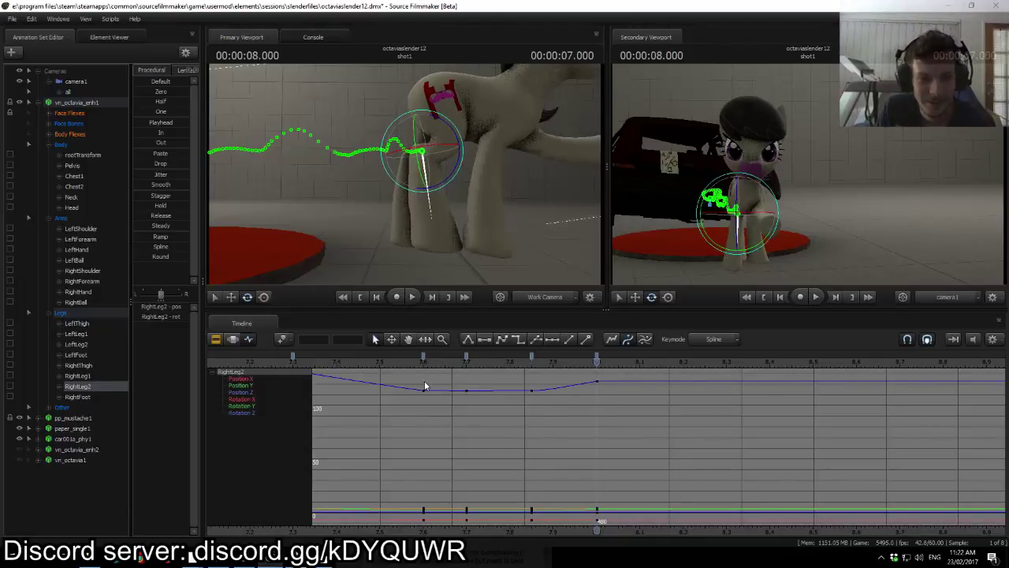
{"action": "key", "text": "Up"}
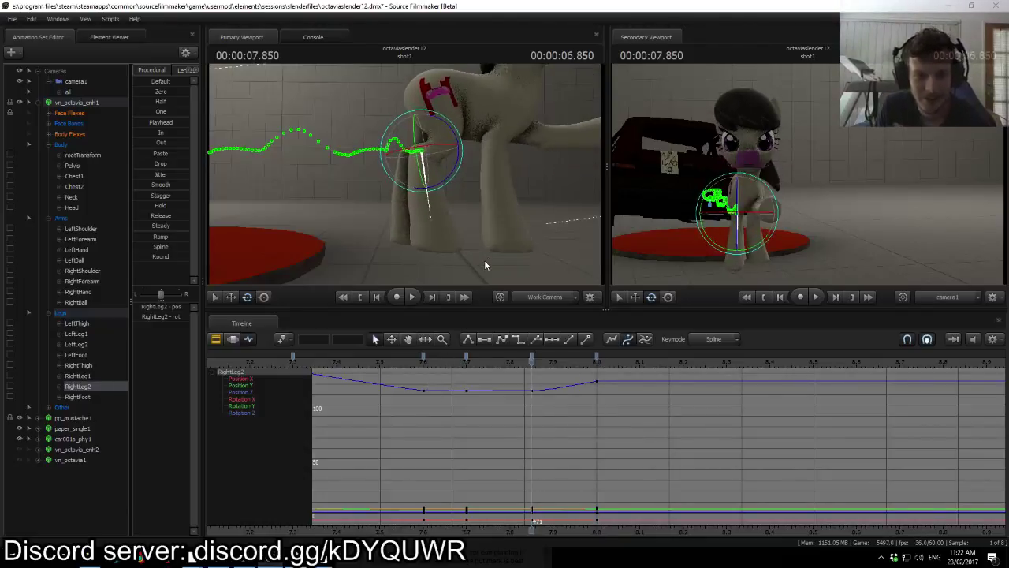
{"action": "key", "text": "Down"}
Step: Rotate LeftLeg1 and LeftLeg2 at 8.000 s to plant the left hind hoof, comparing it with the 7.850 s keyframe
{"action": "left_click_drag", "start_coordinate": [484, 261], "coordinate": [591, 264]}
{"action": "left_click", "coordinate": [480, 133], "text": "ctrl"}
{"action": "left_click_drag", "start_coordinate": [480, 134], "coordinate": [487, 128]}
{"action": "left_click", "coordinate": [447, 170]}
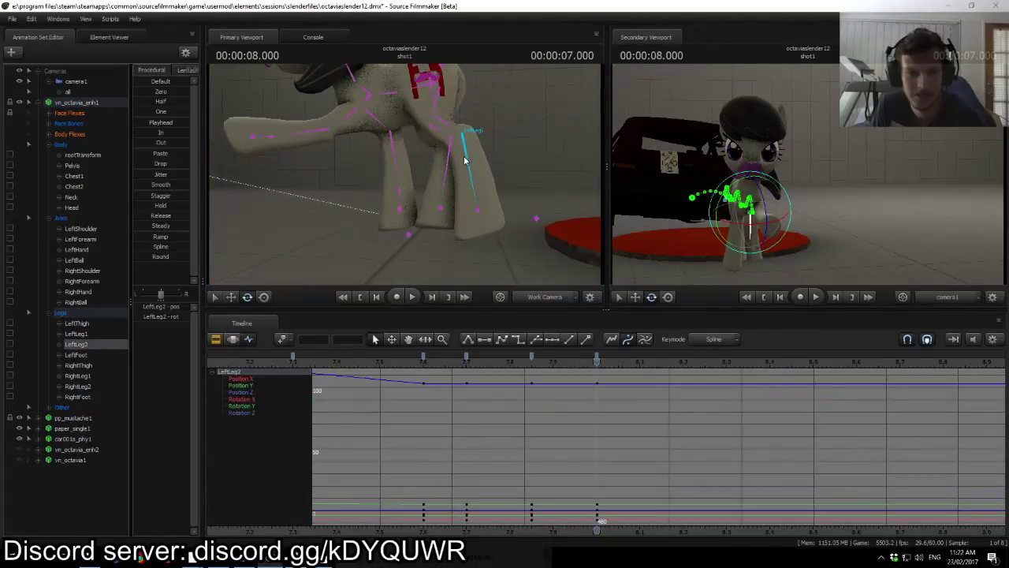
{"action": "left_click_drag", "start_coordinate": [447, 171], "coordinate": [438, 168]}
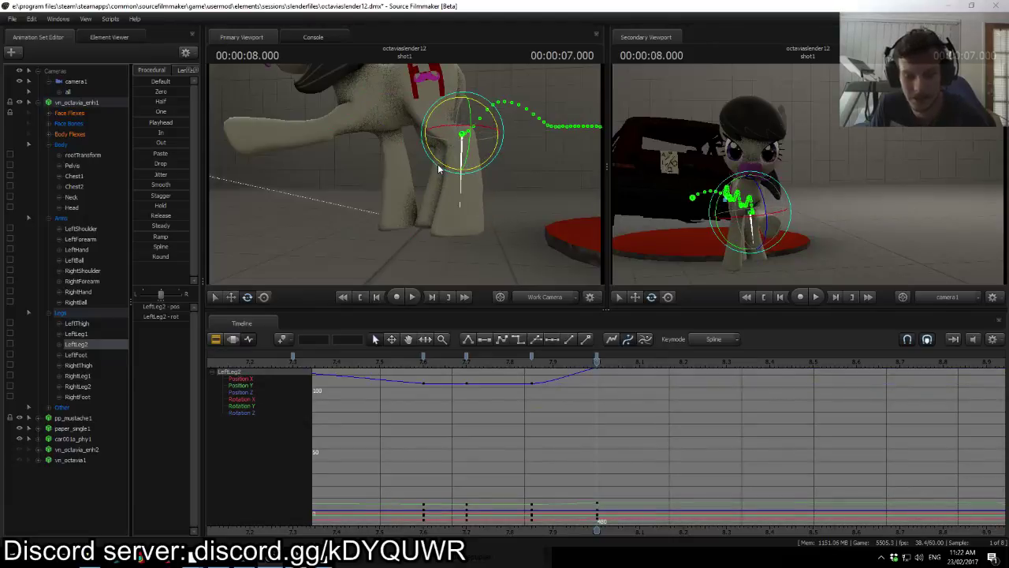
{"action": "key", "text": "ctrl+Left"}
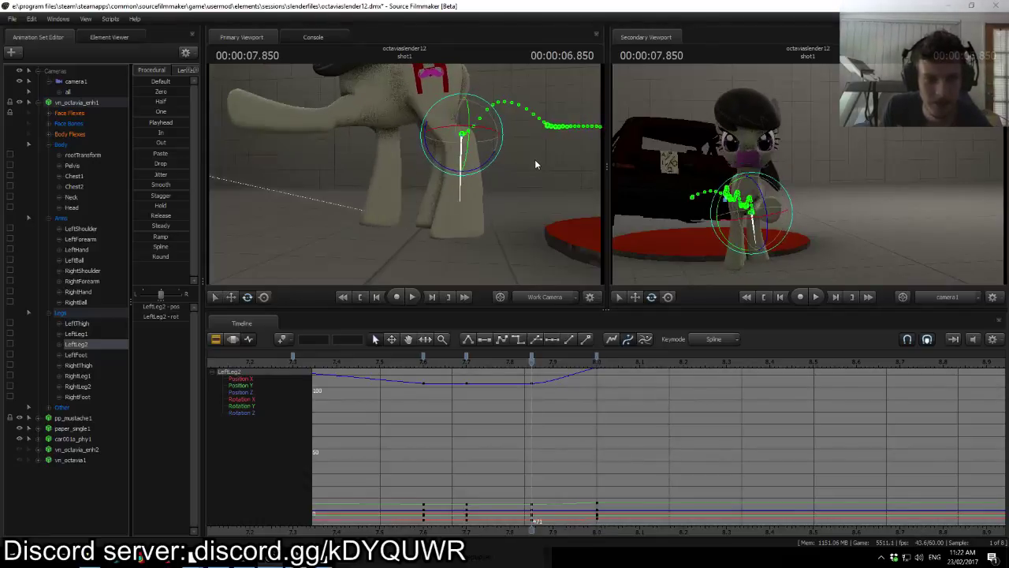
{"action": "key", "text": "Up"}
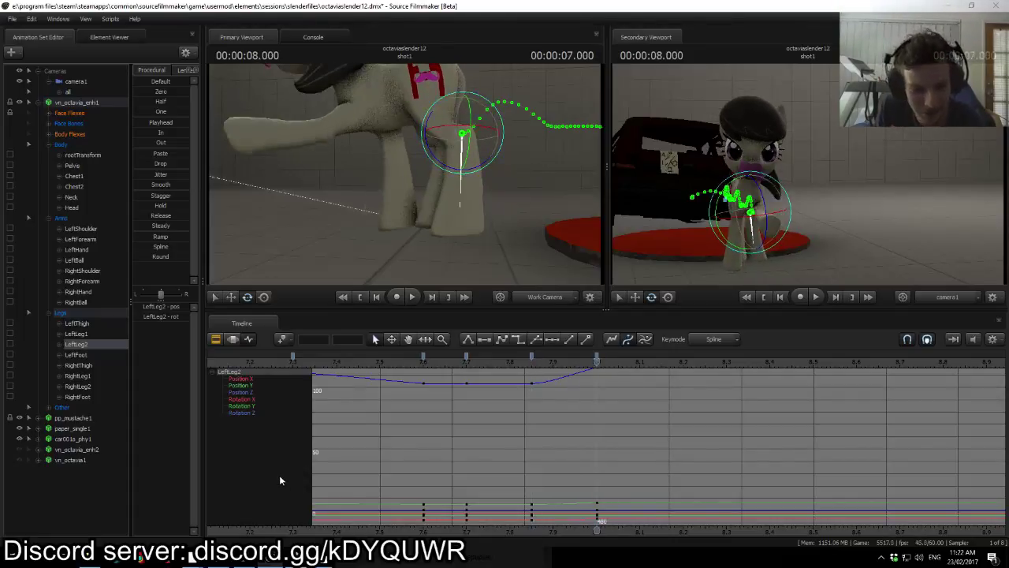
{"action": "key", "text": "Down"}
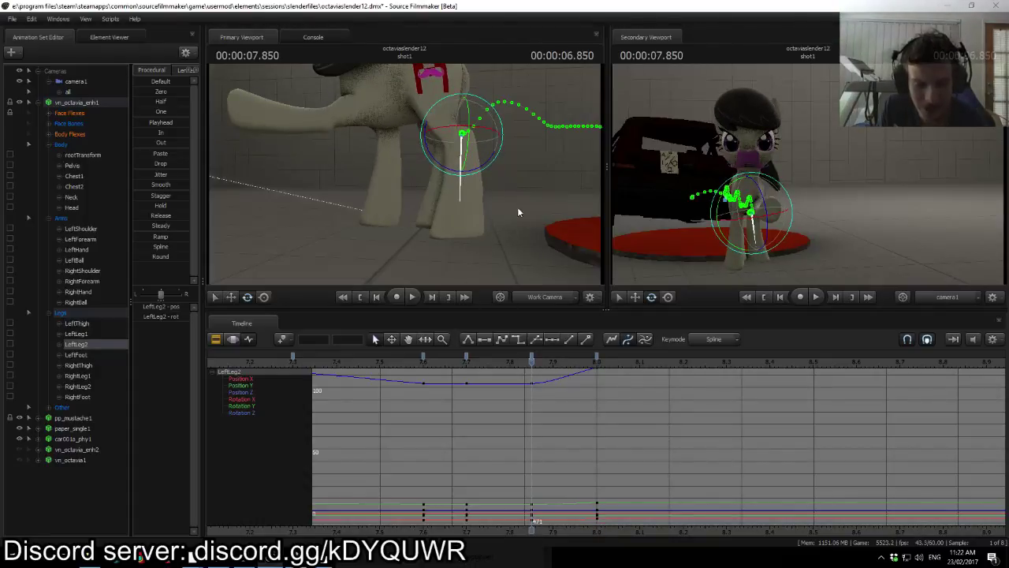
{"action": "key", "text": "Up"}
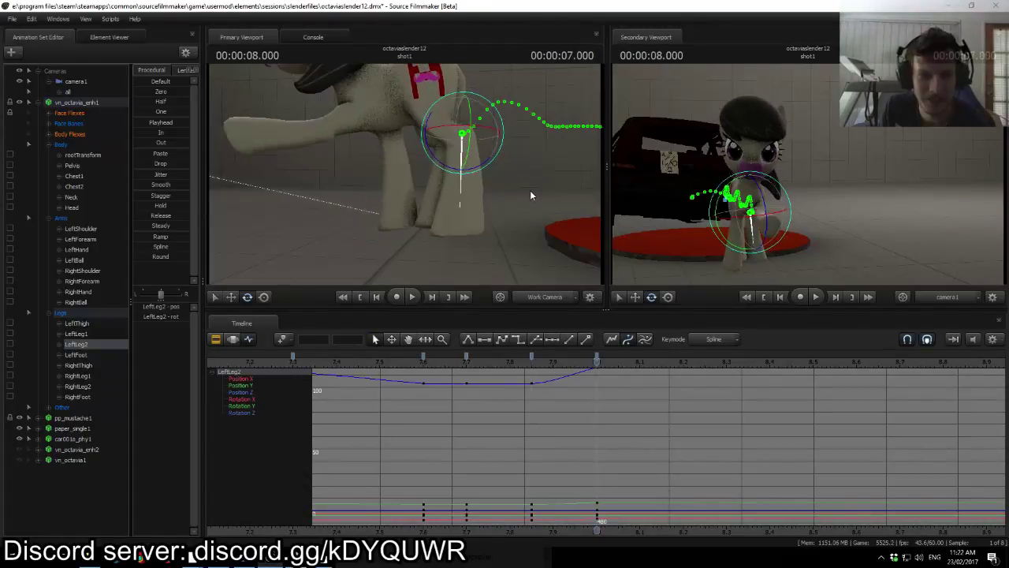
{"action": "key", "text": "Down"}
{"action": "key", "text": "Up"}
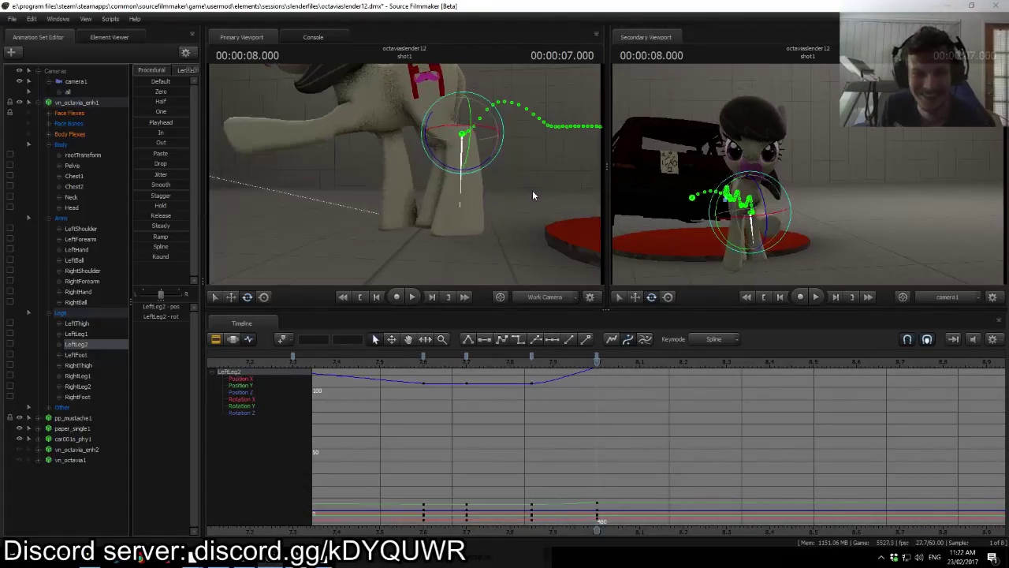
Step: Refine LeftLeg1 and LeftLeg2's rotation at 8.000 s so the left hind hoof matches its 7.850 s placement
{"action": "left_click", "coordinate": [428, 89]}
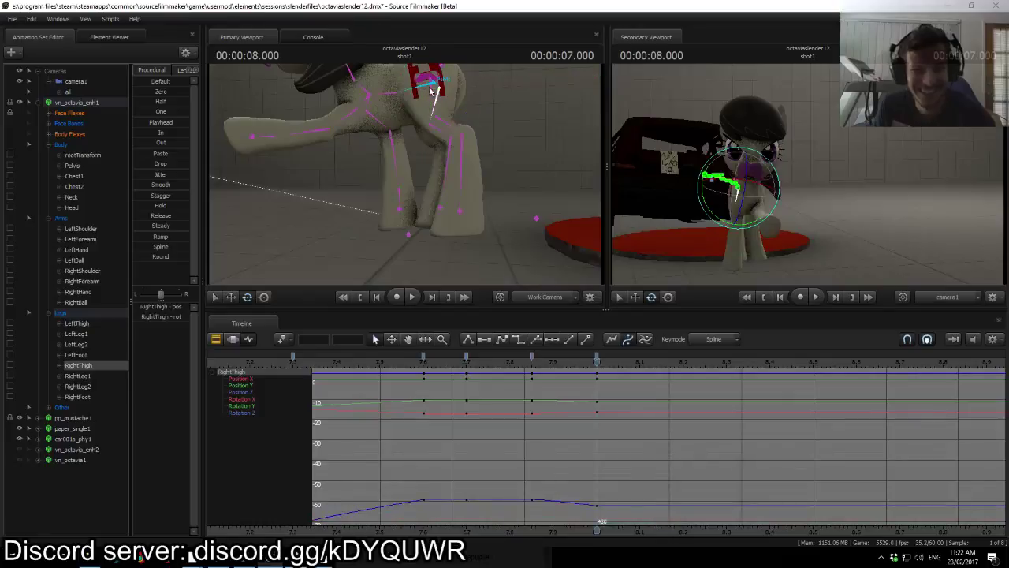
{"action": "left_click", "coordinate": [429, 90]}
{"action": "left_click", "coordinate": [451, 134]}
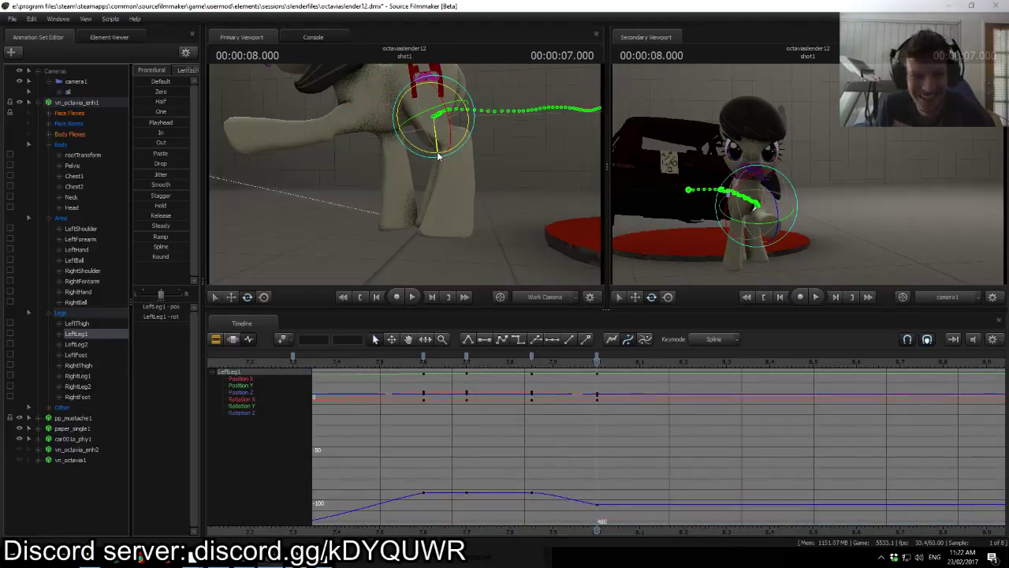
{"action": "left_click", "coordinate": [455, 167]}
{"action": "left_click_drag", "start_coordinate": [454, 174], "coordinate": [458, 175]}
{"action": "key", "text": "Down"}
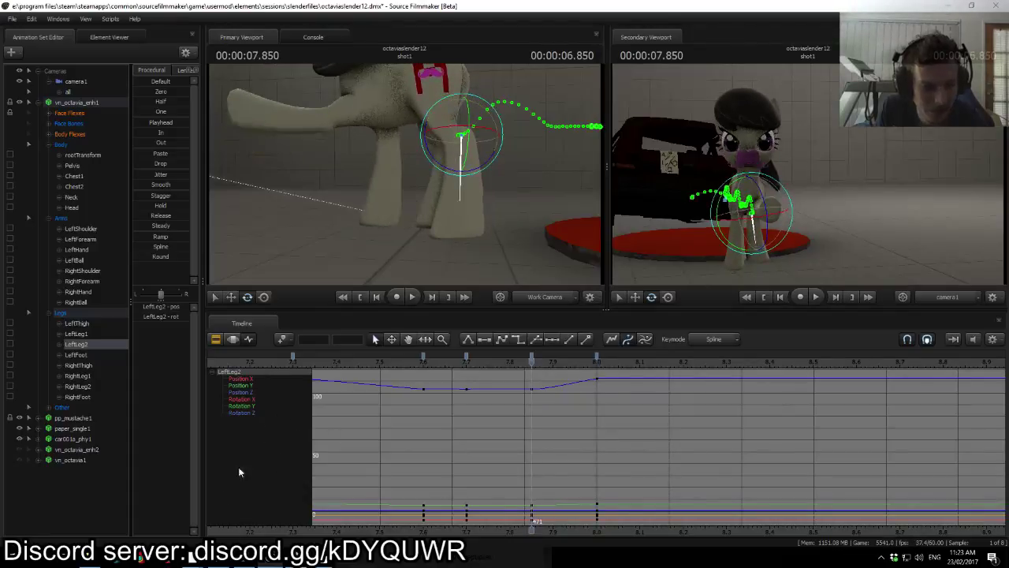
Step: Switch to the browser to check the SoundCloud playlist's volume, look at Discord's public channel, and return to Source Filmmaker
{"action": "left_click", "coordinate": [167, 511]}
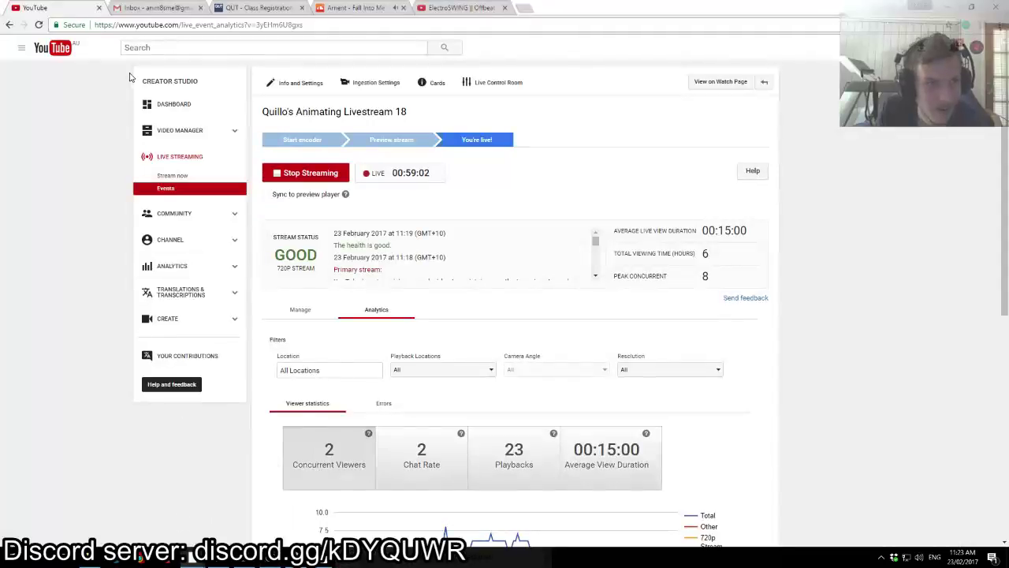
{"action": "left_click", "coordinate": [384, 9]}
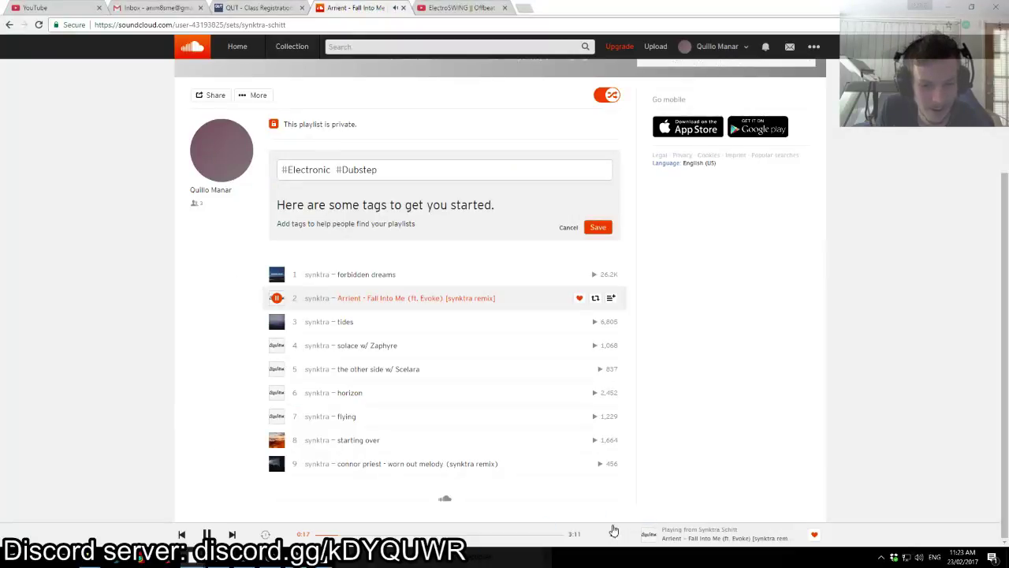
{"action": "mouse_move", "coordinate": [619, 530]}
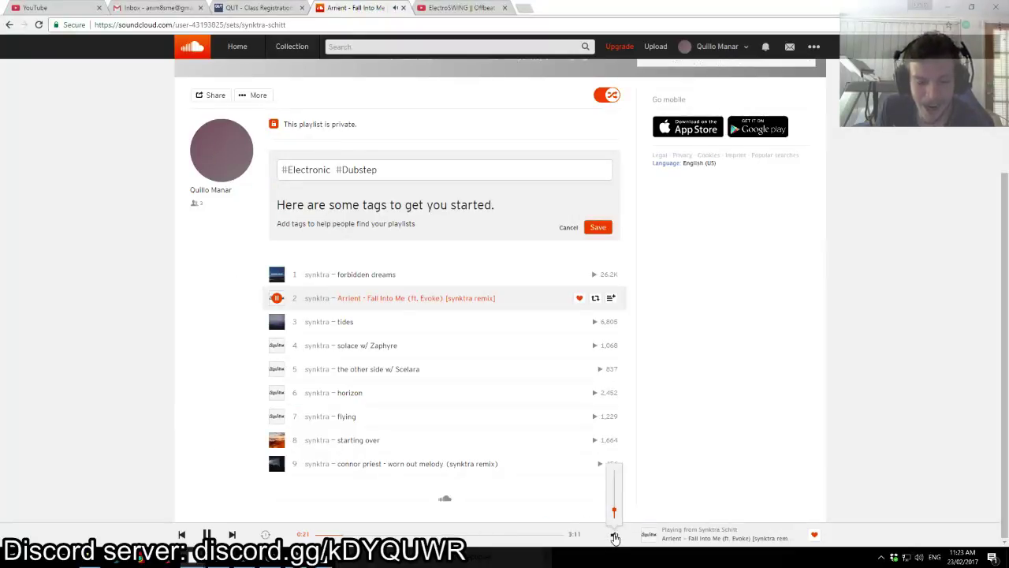
{"action": "key", "text": "alt+Tab"}
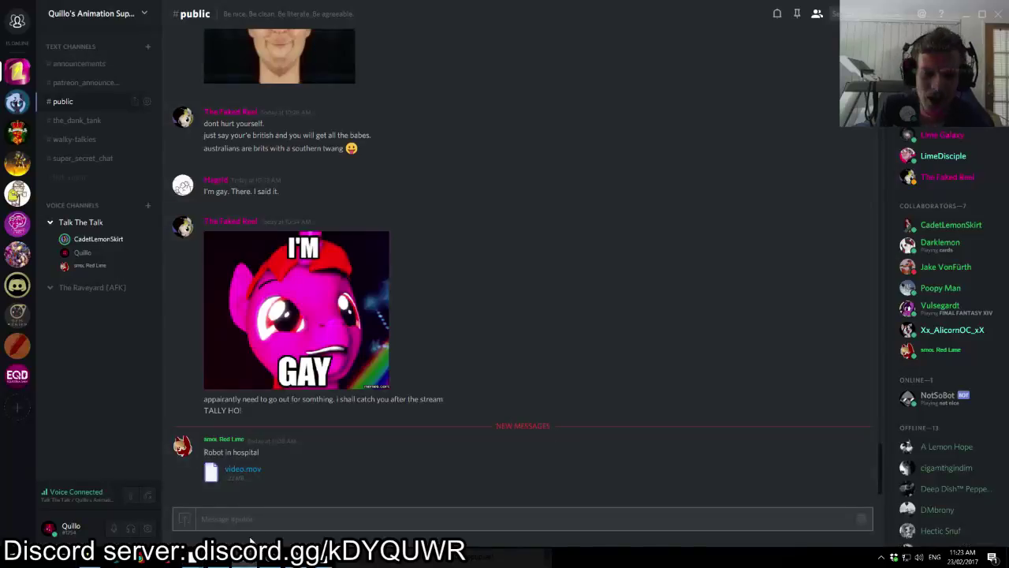
{"action": "left_click", "coordinate": [268, 561]}
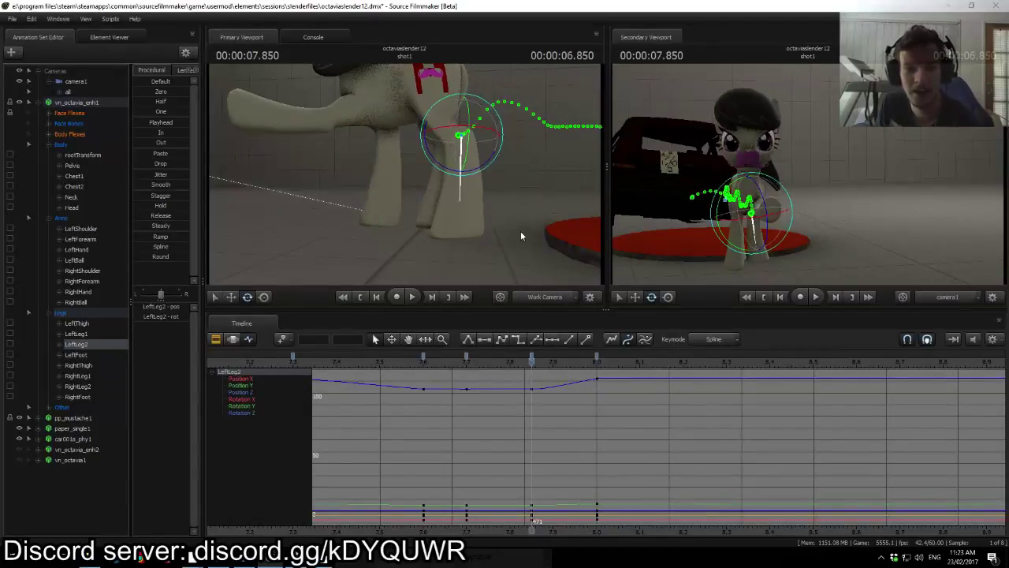
Step: Flip between the 7.850 s and 8.000 s keyframes from the side to examine the left hind hoof for sliding
{"action": "key", "text": "Down"}
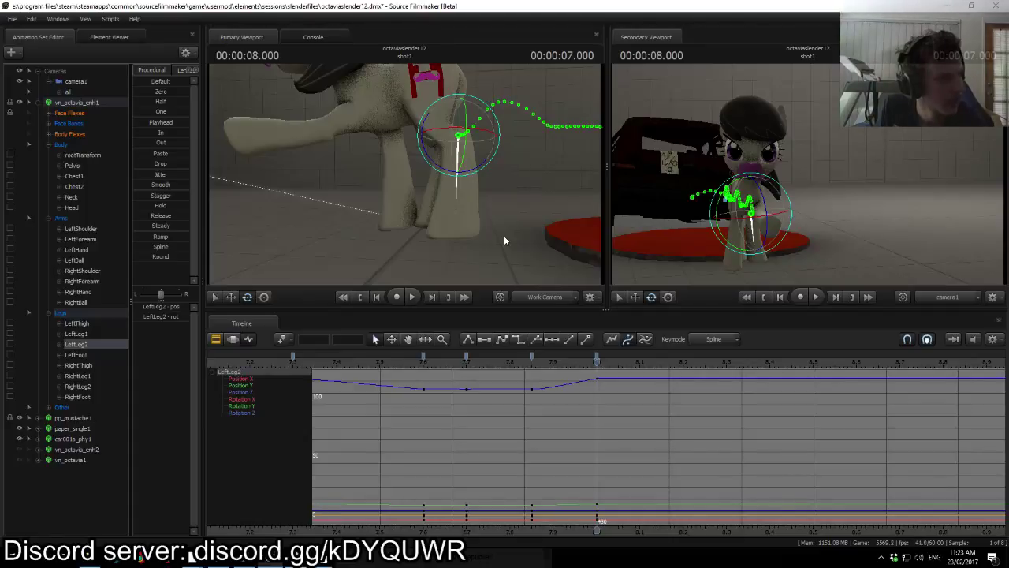
{"action": "key", "text": "Up"}
{"action": "key", "text": "Down"}
{"action": "key", "text": "Up"}
{"action": "key", "text": "Down"}
{"action": "key", "text": "Up"}
{"action": "key", "text": "Down"}
{"action": "key", "text": "Up"}
{"action": "key", "text": "Down"}
{"action": "key", "text": "Up"}
{"action": "key", "text": "Down"}
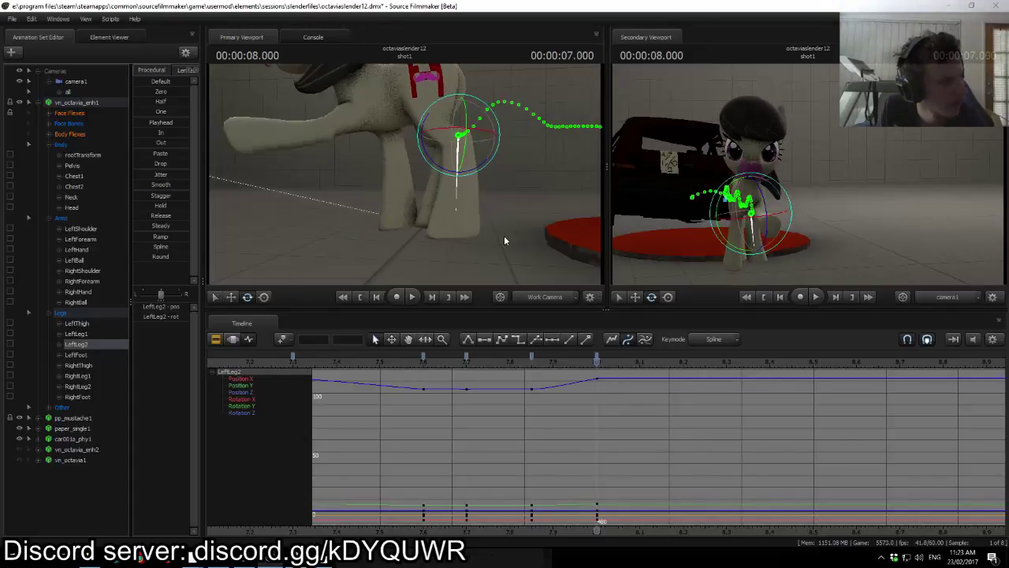
{"action": "key", "text": "Up"}
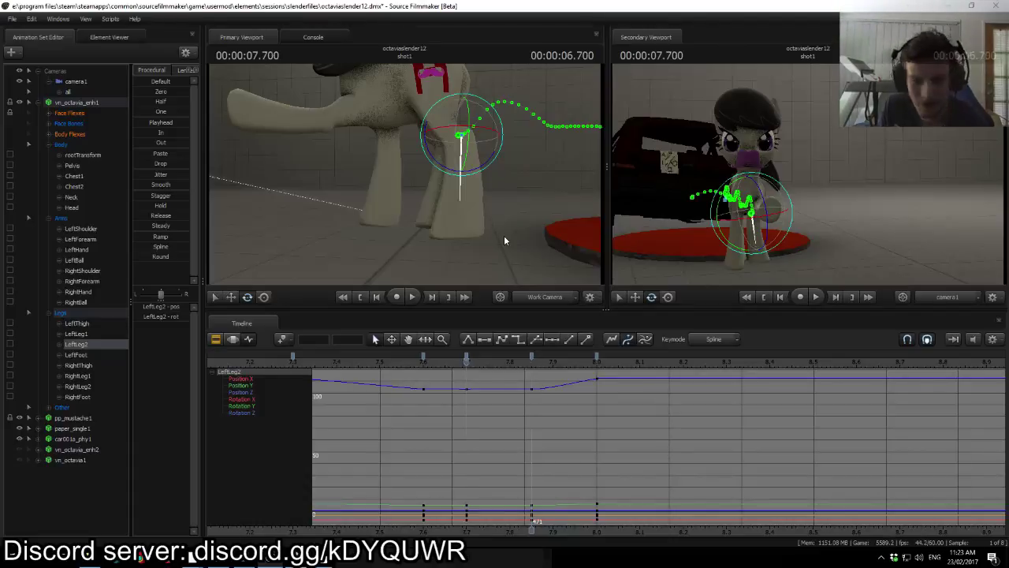
{"action": "key", "text": "Down"}
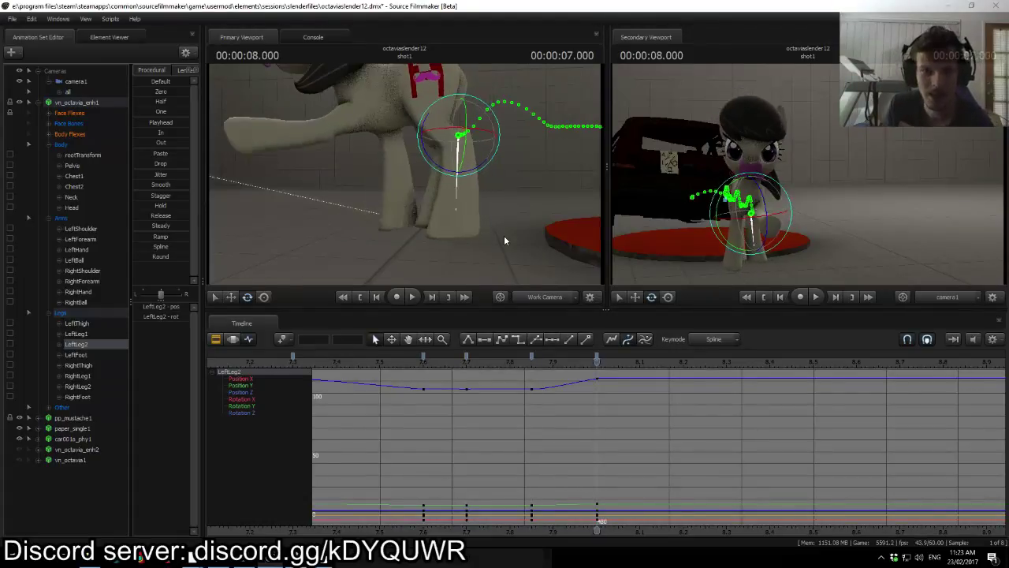
{"action": "key", "text": "Up"}
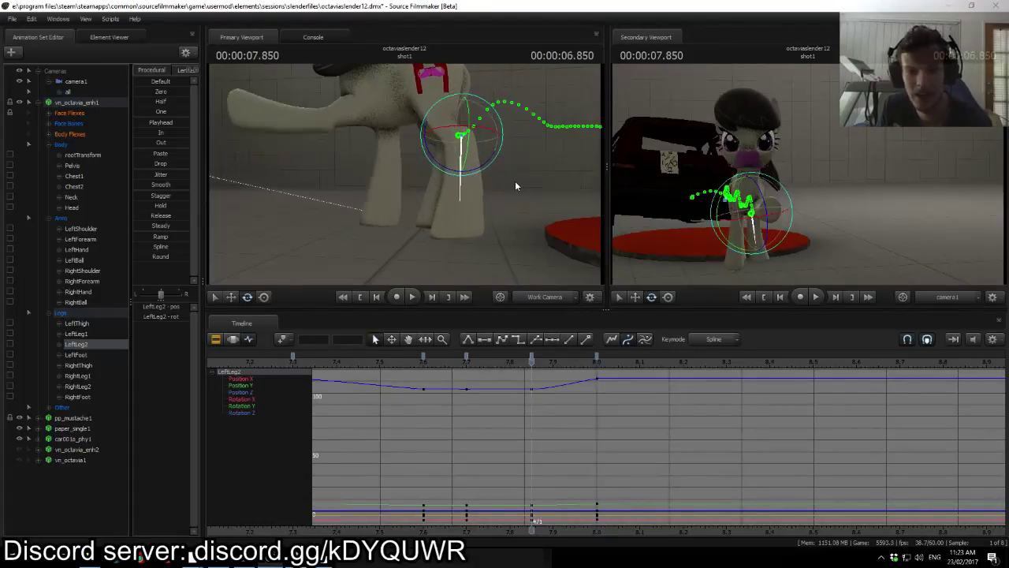
{"action": "key", "text": "Down"}
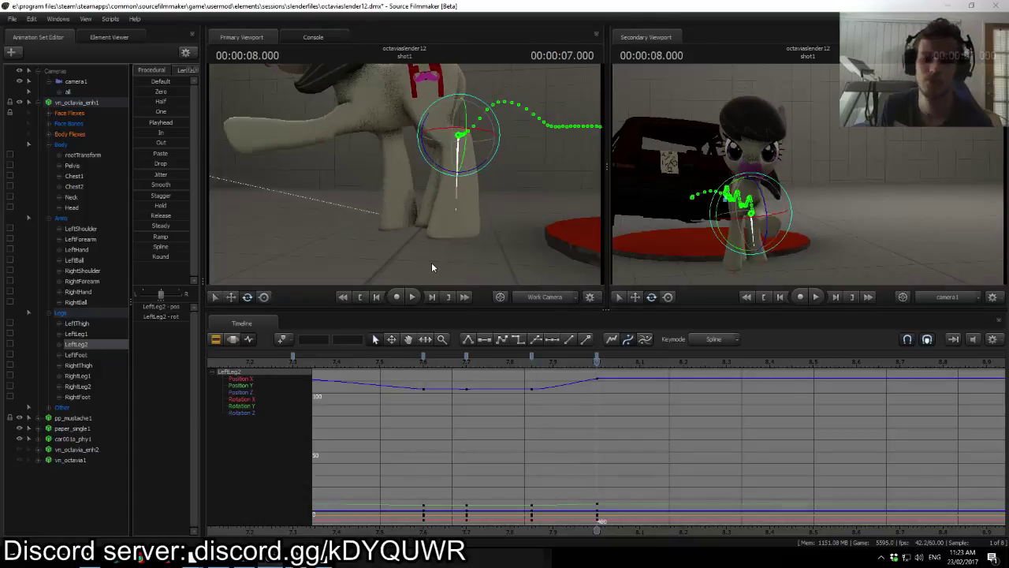
{"action": "key", "text": "Up"}
{"action": "key", "text": "Down"}
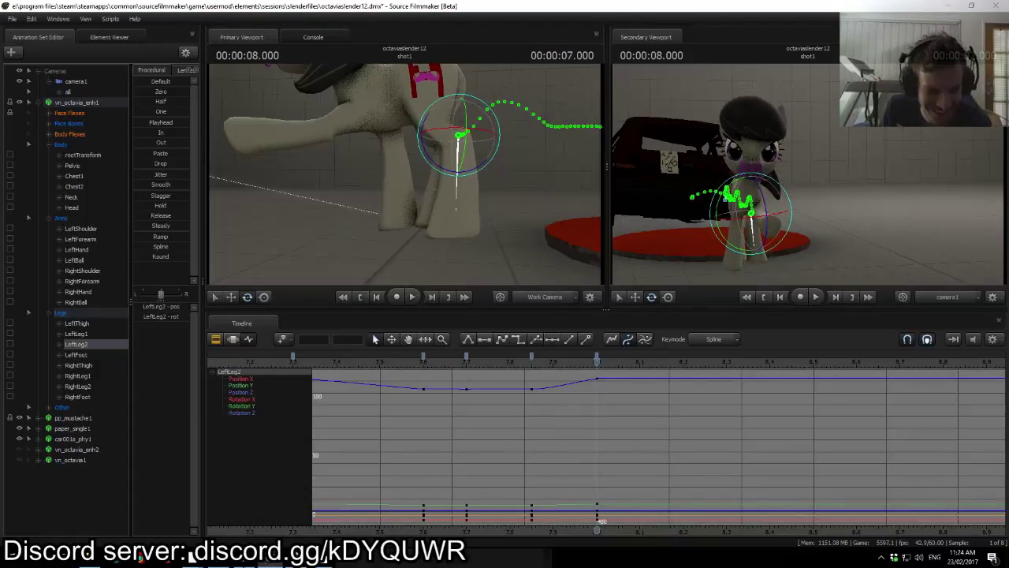
Step: Check the stream's live chat and compare the hind legs' poses at 7.850 s and 8.000 s once more
{"action": "left_click", "coordinate": [246, 510]}
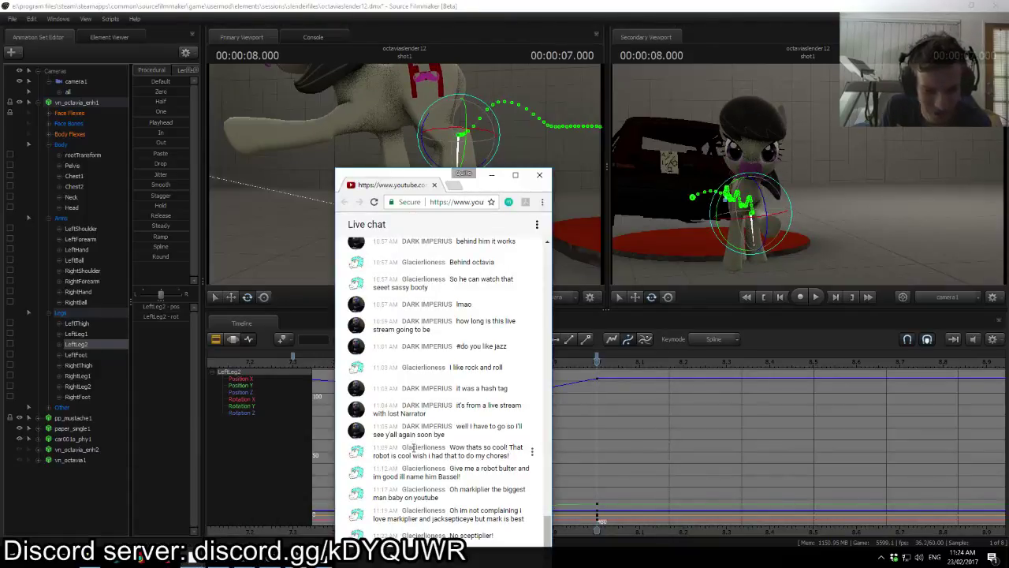
{"action": "left_click", "coordinate": [410, 4]}
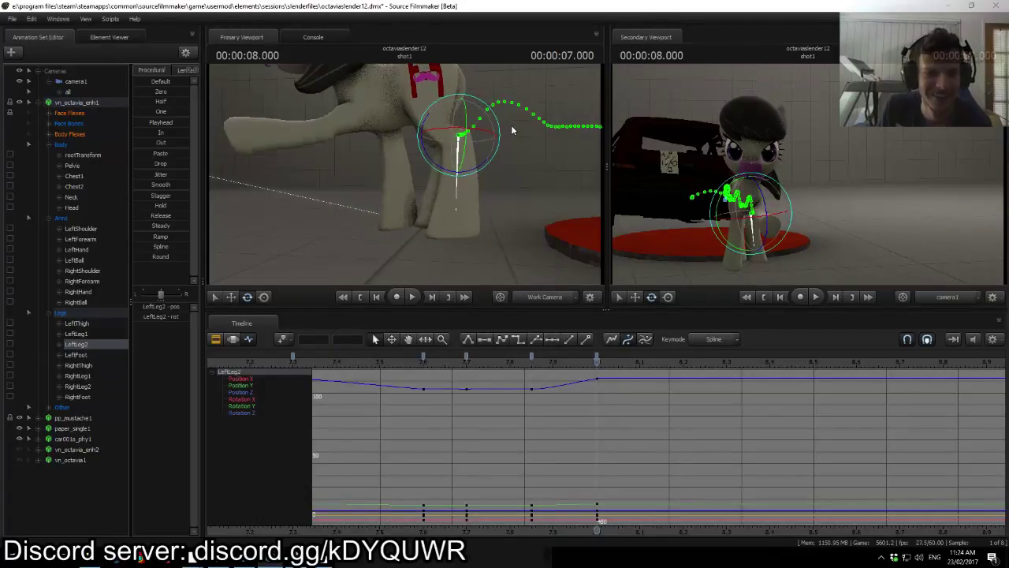
{"action": "key", "text": "Up"}
{"action": "key", "text": "Down"}
{"action": "key", "text": "Up"}
{"action": "key", "text": "Down"}
{"action": "key", "text": "Up"}
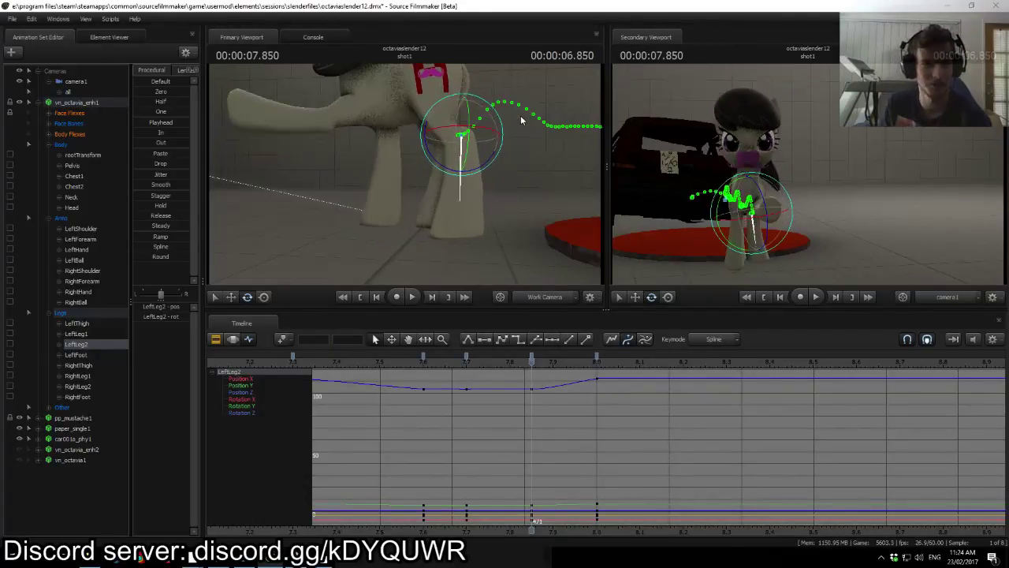
{"action": "key", "text": "Down"}
{"action": "key", "text": "Up"}
{"action": "key", "text": "Down"}
{"action": "key", "text": "Up"}
{"action": "key", "text": "Down"}
{"action": "key", "text": "Up"}
{"action": "key", "text": "Down"}
{"action": "key", "text": "Up"}
{"action": "key", "text": "Down"}
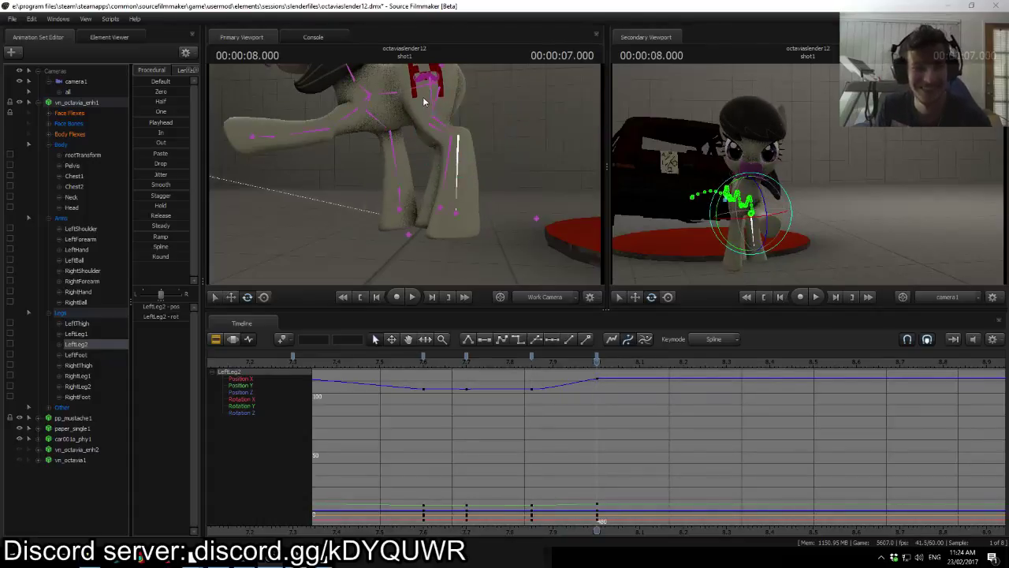
Step: Readjust the rotation of LeftLeg1 and LeftLeg2 at 8.000 s, matching the left hind hoof to its 7.850 s placement
{"action": "left_click", "coordinate": [445, 128]}
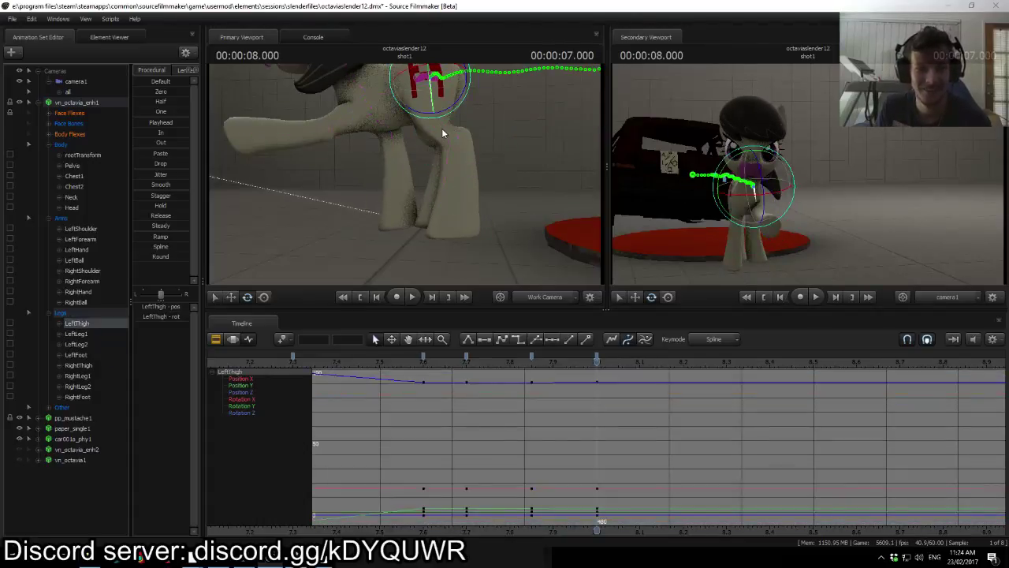
{"action": "left_click", "coordinate": [444, 155]}
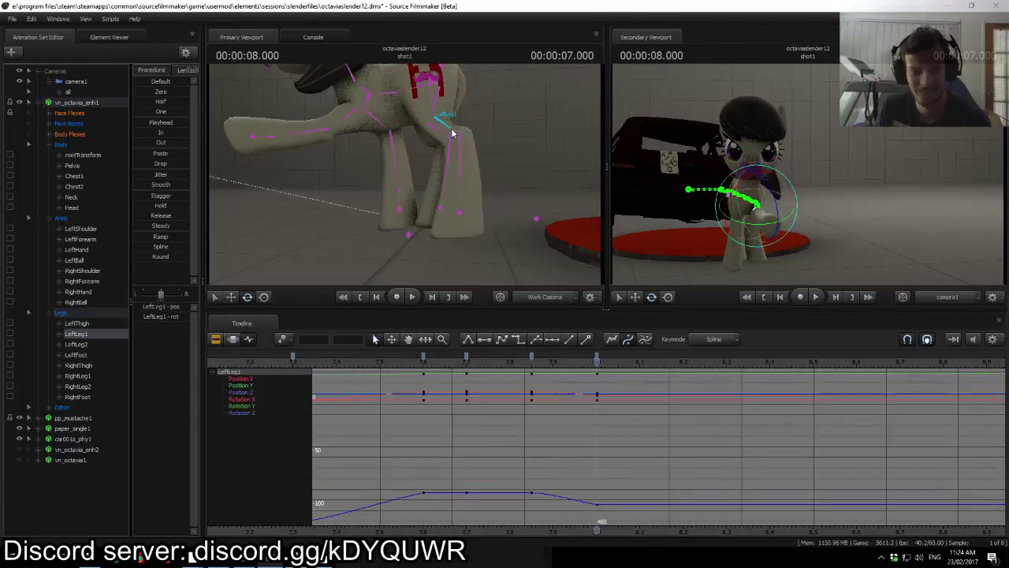
{"action": "left_click", "coordinate": [451, 173]}
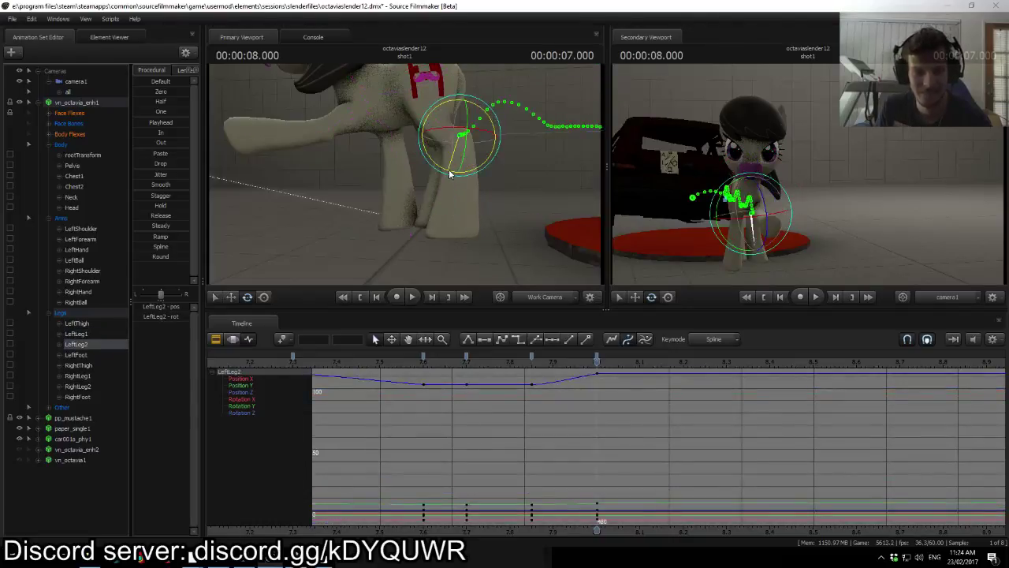
{"action": "key", "text": "Up"}
{"action": "key", "text": "Down"}
{"action": "key", "text": "Up"}
{"action": "key", "text": "Down"}
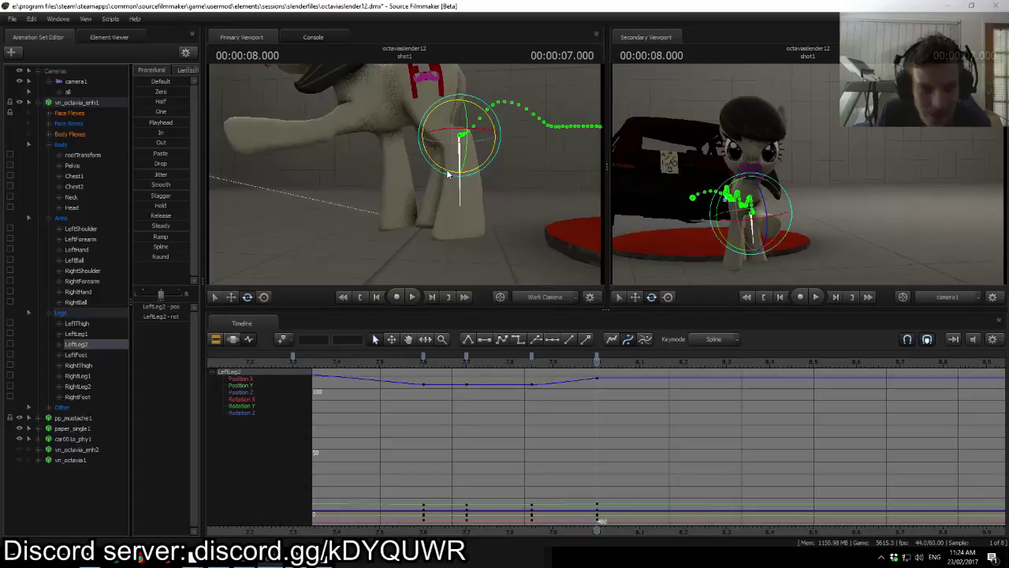
{"action": "key", "text": "Up"}
{"action": "key", "text": "Down"}
{"action": "key", "text": "Up"}
{"action": "key", "text": "Down"}
{"action": "key", "text": "Up"}
{"action": "key", "text": "Down"}
Step: Rotate LeftFoot at 8.000 s to keep the left hind hoof flat, comparing it with the 7.850 s keyframe
{"action": "left_click", "coordinate": [459, 213]}
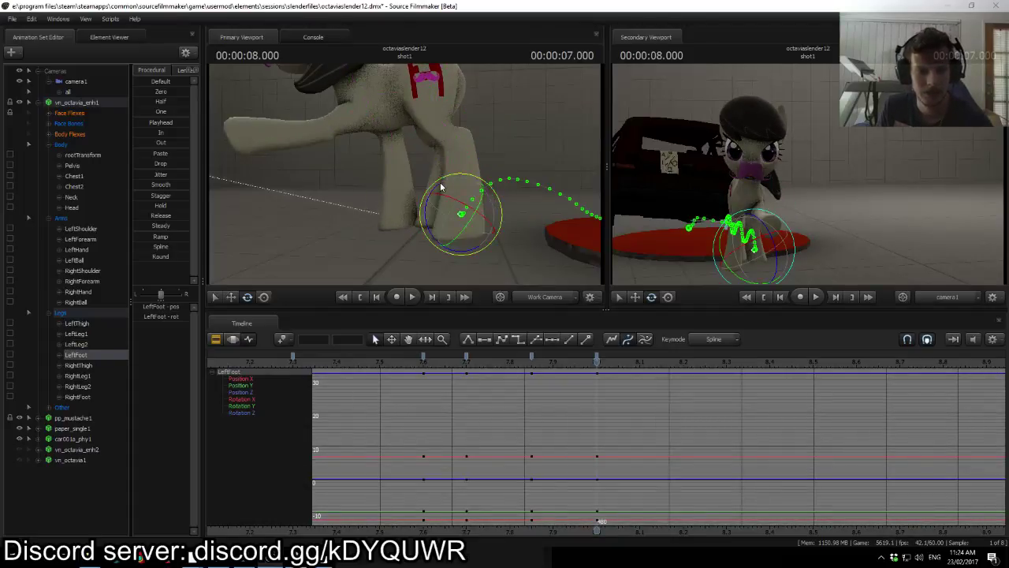
{"action": "key", "text": "Up"}
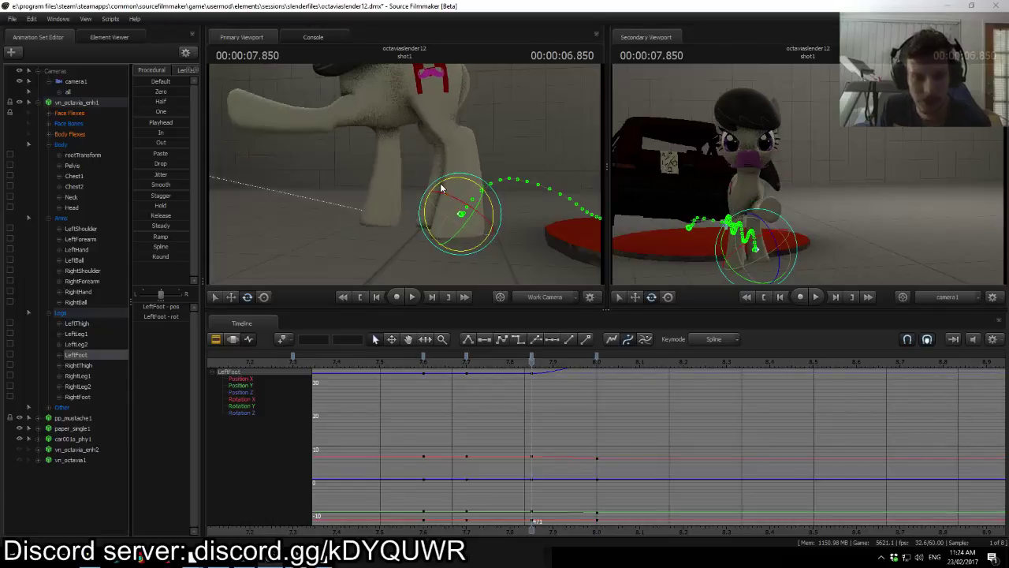
{"action": "key", "text": "Down"}
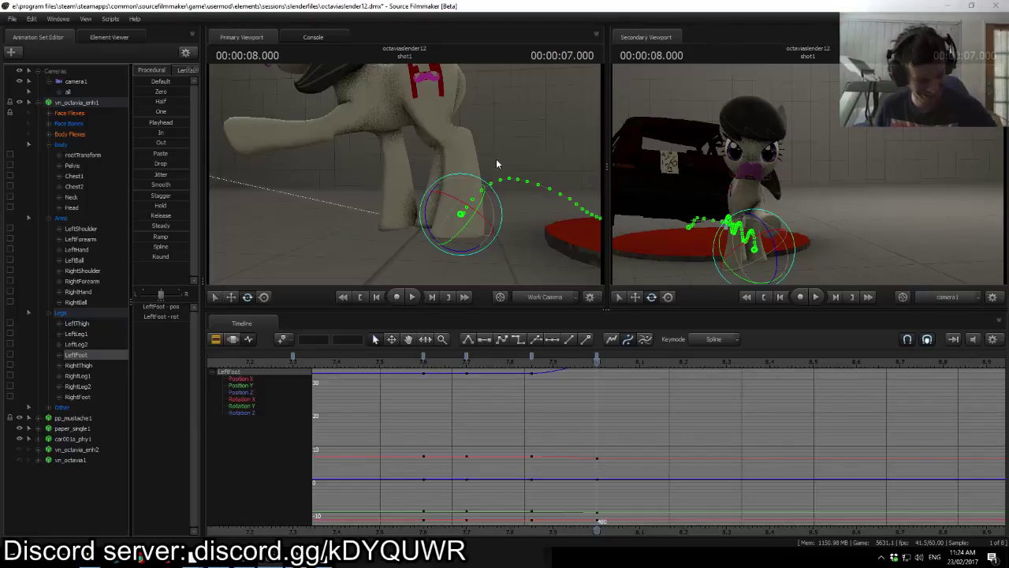
{"action": "key", "text": "Up"}
{"action": "key", "text": "Down"}
Step: Step through the LeftFoot keyframes between 6.800 s and 8.000 s to examine how the left hind hoof lands and settles
{"action": "key", "text": "Up"}
{"action": "key", "text": "Up"}
{"action": "key", "text": "Up"}
{"action": "key", "text": "Up"}
{"action": "key", "text": "Up"}
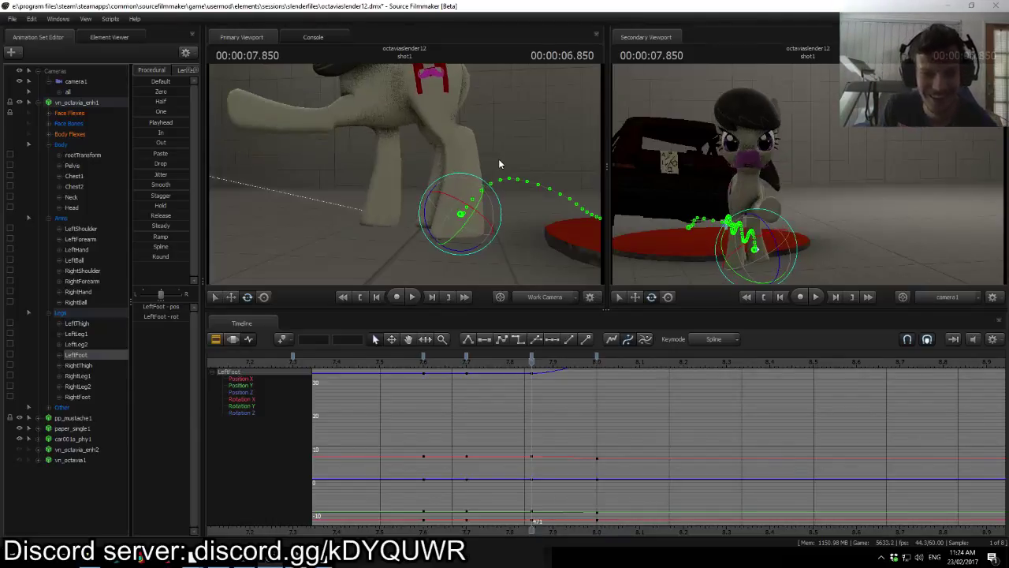
{"action": "key", "text": "Down"}
{"action": "key", "text": "Down"}
{"action": "key", "text": "Down"}
{"action": "key", "text": "Down"}
{"action": "key", "text": "Down"}
{"action": "scroll", "coordinate": [641, 361], "scroll_direction": "down", "scroll_amount": 6}
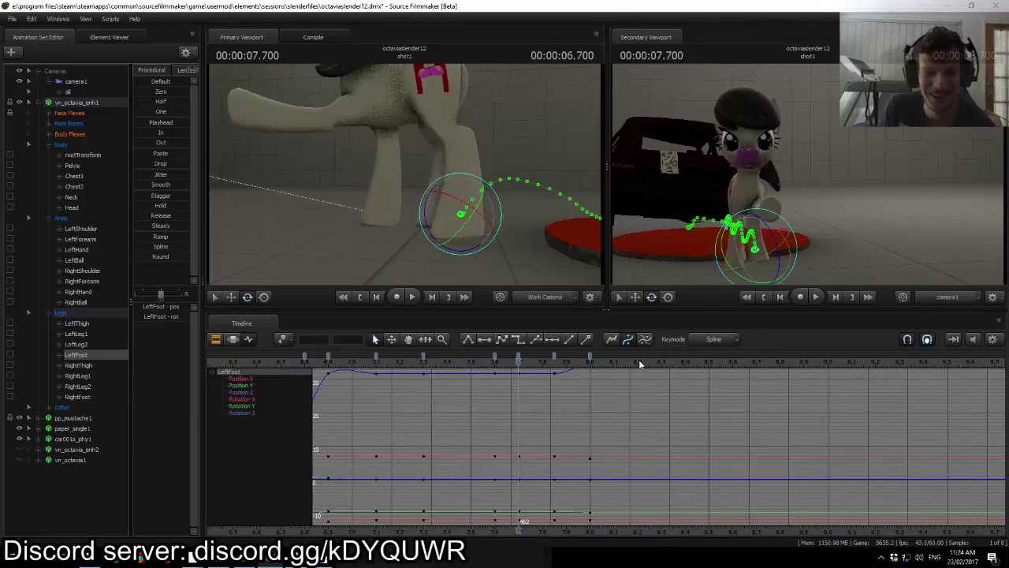
{"action": "middle_click_drag", "start_coordinate": [618, 525], "coordinate": [727, 524]}
{"action": "key", "text": "Up"}
{"action": "key", "text": "Up"}
{"action": "key", "text": "Up"}
{"action": "key", "text": "Up"}
{"action": "key", "text": "Up"}
{"action": "key", "text": "Up"}
{"action": "key", "text": "Up"}
{"action": "key", "text": "Up"}
{"action": "key", "text": "Up"}
{"action": "key", "text": "Up"}
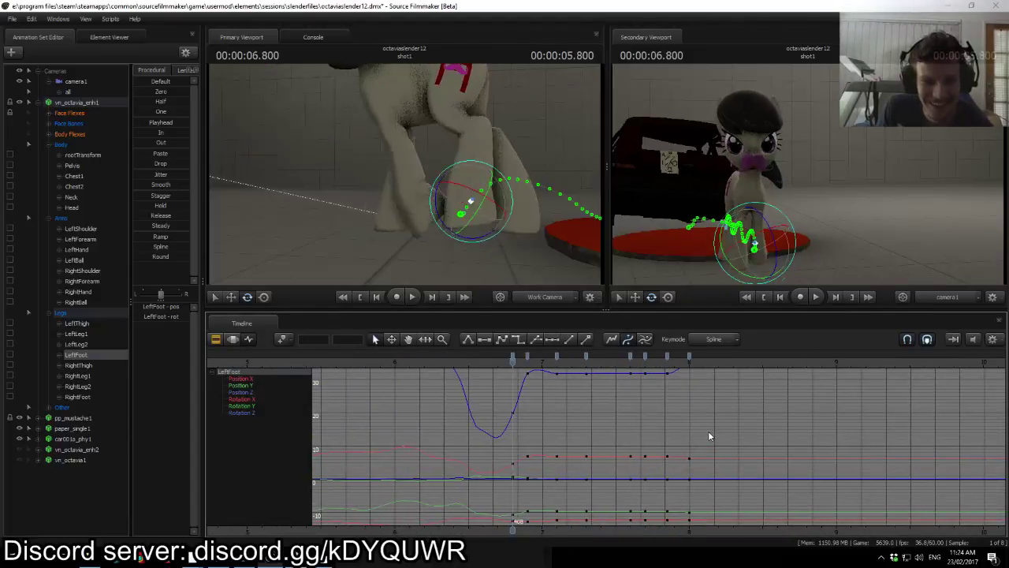
{"action": "key", "text": "Down"}
{"action": "key", "text": "Down"}
{"action": "key", "text": "Down"}
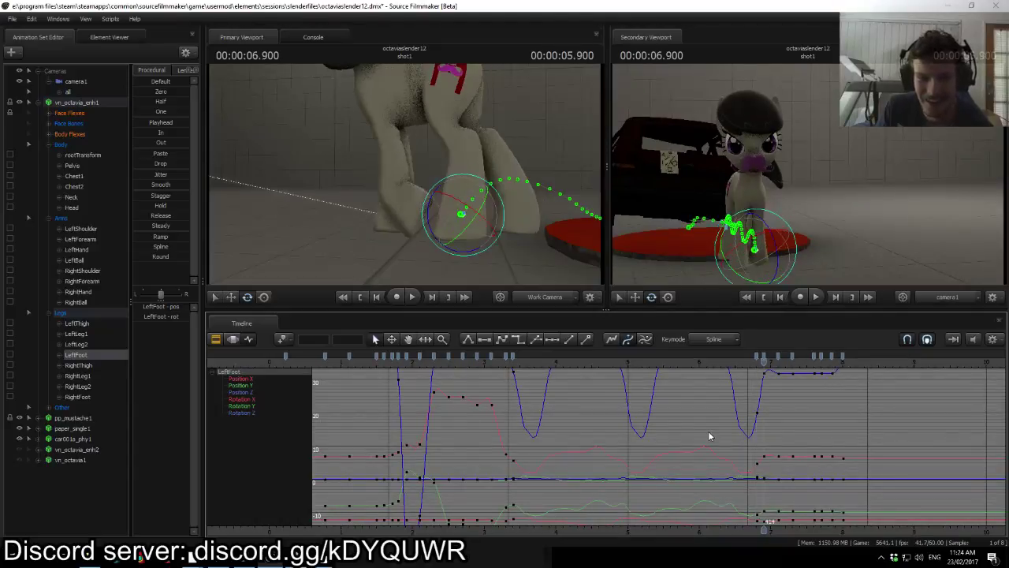
Step: Check Discord's public channel, and step through the 6.900 s to 7.850 s keyframes in Source Filmmaker to inspect the left hind hoof's contact
{"action": "left_click", "coordinate": [245, 564]}
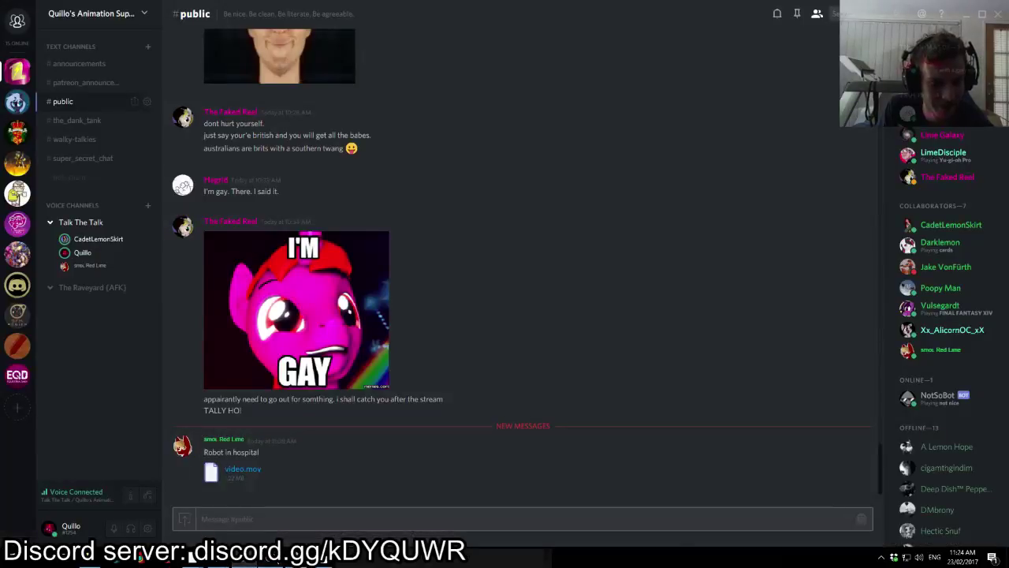
{"action": "left_click", "coordinate": [275, 562]}
{"action": "key", "text": "Down"}
{"action": "key", "text": "Down"}
{"action": "key", "text": "Down"}
{"action": "key", "text": "Down"}
{"action": "key", "text": "Down"}
{"action": "key", "text": "Down"}
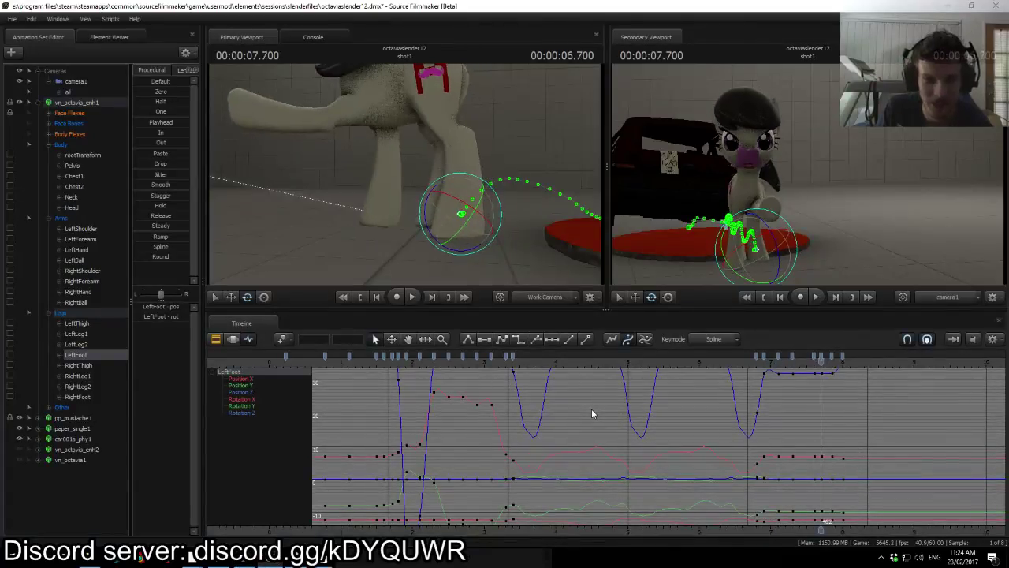
{"action": "key", "text": "Up"}
{"action": "key", "text": "Up"}
{"action": "key", "text": "Up"}
{"action": "key", "text": "Up"}
{"action": "key", "text": "Up"}
{"action": "key", "text": "Up"}
{"action": "key", "text": "Up"}
{"action": "key", "text": "Up"}
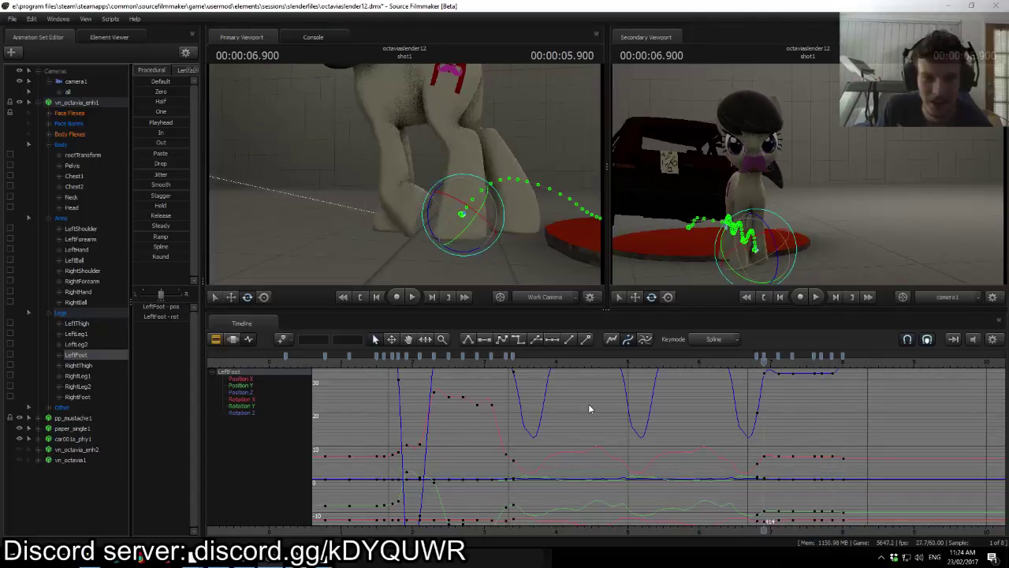
{"action": "key", "text": "Down"}
{"action": "key", "text": "Down"}
{"action": "key", "text": "Down"}
{"action": "key", "text": "Down"}
{"action": "key", "text": "Down"}
{"action": "key", "text": "Down"}
{"action": "key", "text": "Down"}
{"action": "key", "text": "Down"}
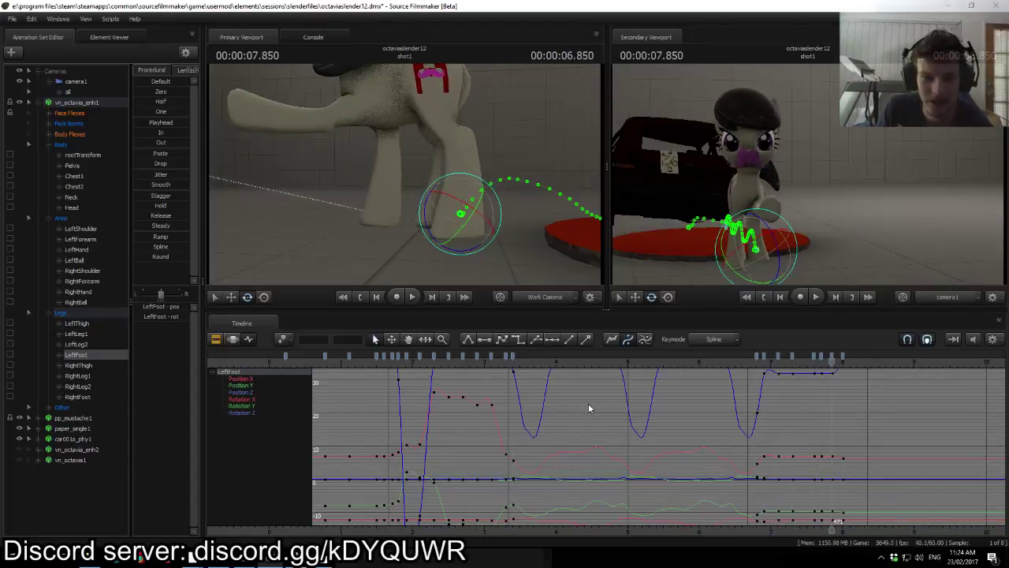
Step: Compare the left hind hoof's placement at the 7.850 s and 8.000 s keyframes from the side
{"action": "key", "text": "Up"}
{"action": "key", "text": "Down"}
{"action": "key", "text": "Up"}
{"action": "key", "text": "Down"}
{"action": "key", "text": "Up"}
{"action": "key", "text": "Down"}
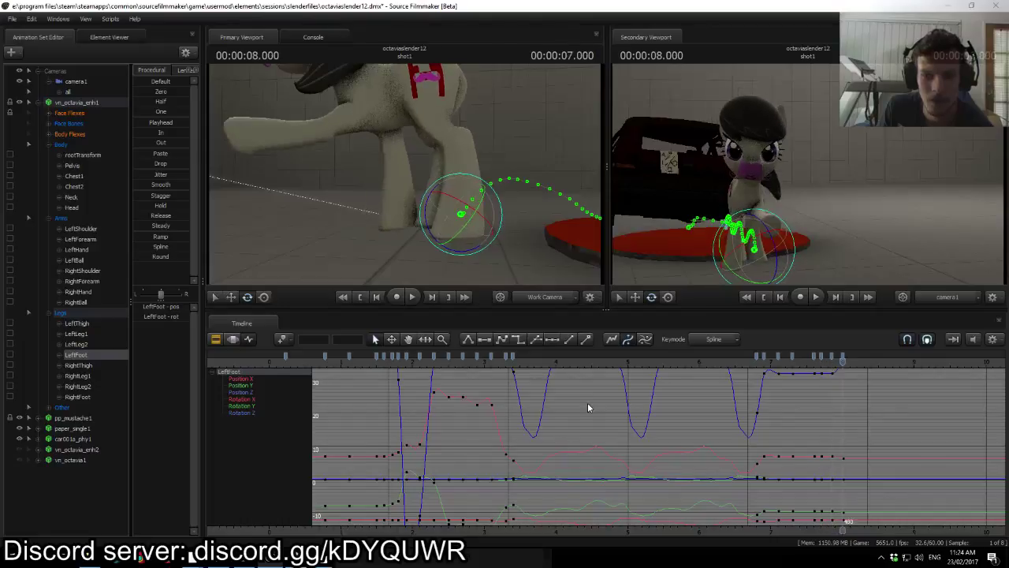
{"action": "key", "text": "Up"}
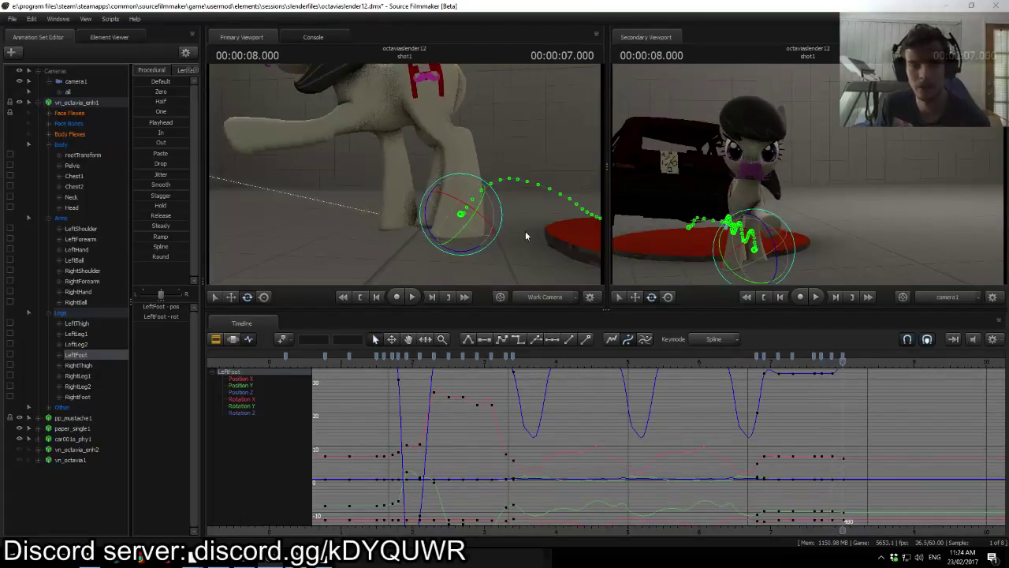
Step: Rotate LeftThigh at 8.000 s to line up the left hind hoof with its 7.850 s placement, checking from behind
{"action": "key", "text": "Right"}
{"action": "key", "text": "Right"}
{"action": "key", "text": "Right"}
{"action": "mouse_move", "coordinate": [405, 174]}
{"action": "left_mouse_down"}
{"action": "mouse_move", "coordinate": [386, 172]}
{"action": "mouse_move", "coordinate": [406, 173]}
{"action": "left_mouse_up"}
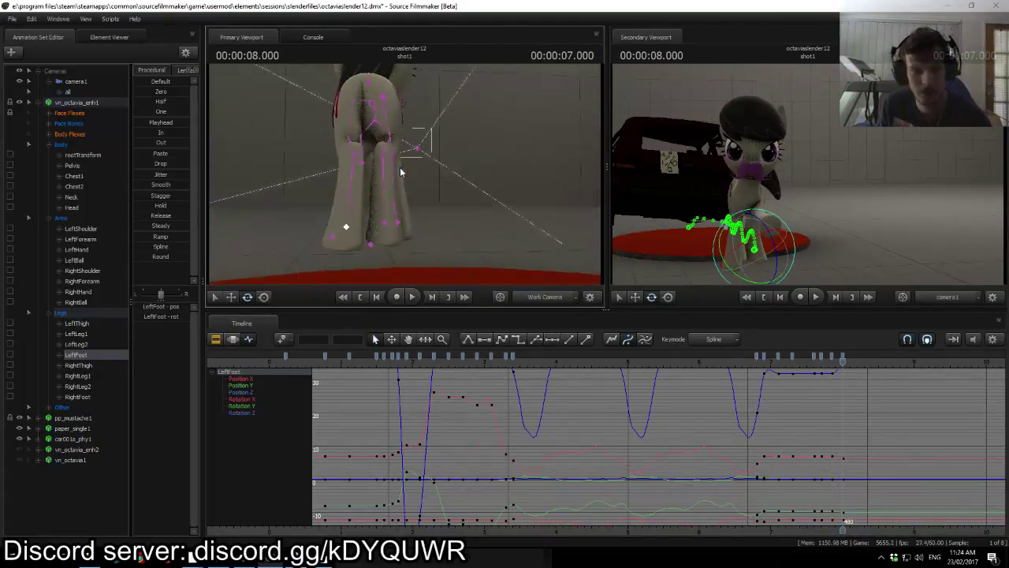
{"action": "left_click", "coordinate": [351, 122]}
{"action": "key", "text": "Left"}
{"action": "key", "text": "Left"}
{"action": "key", "text": "Left"}
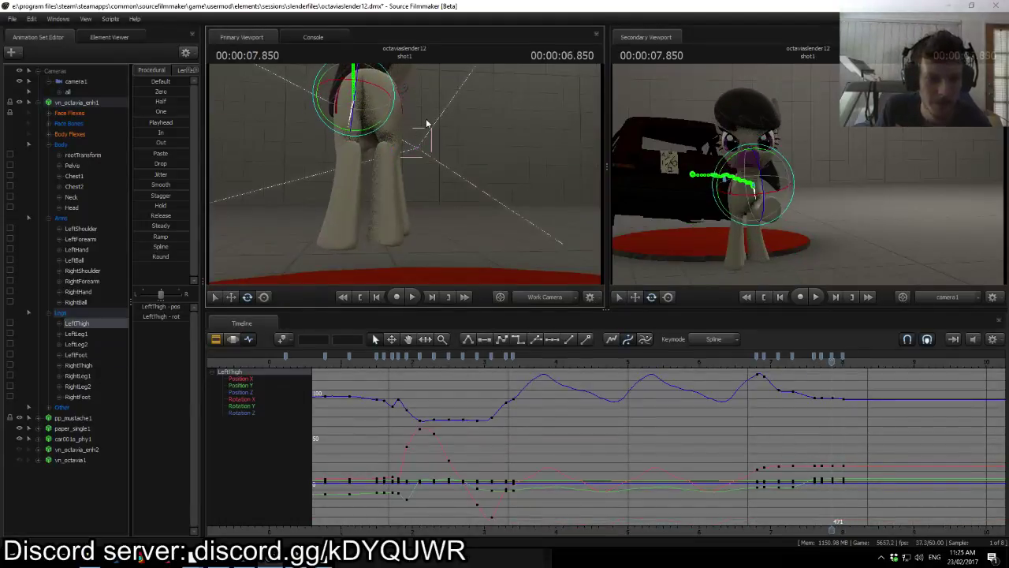
{"action": "key", "text": "Right"}
{"action": "key", "text": "Right"}
{"action": "key", "text": "Right"}
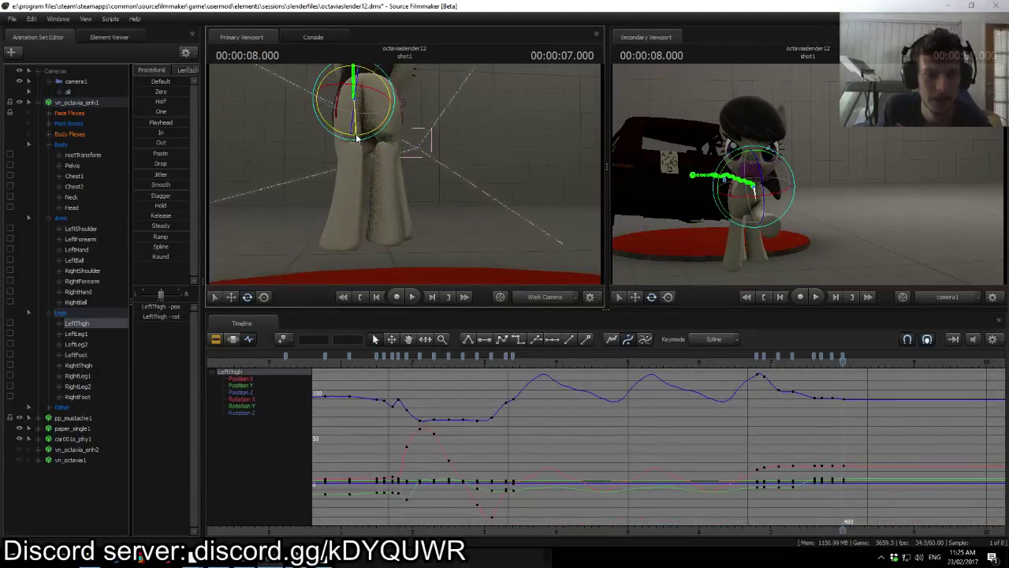
{"action": "key", "text": "Left"}
{"action": "key", "text": "Left"}
{"action": "key", "text": "Left"}
{"action": "key", "text": "Right"}
{"action": "key", "text": "Right"}
{"action": "key", "text": "Right"}
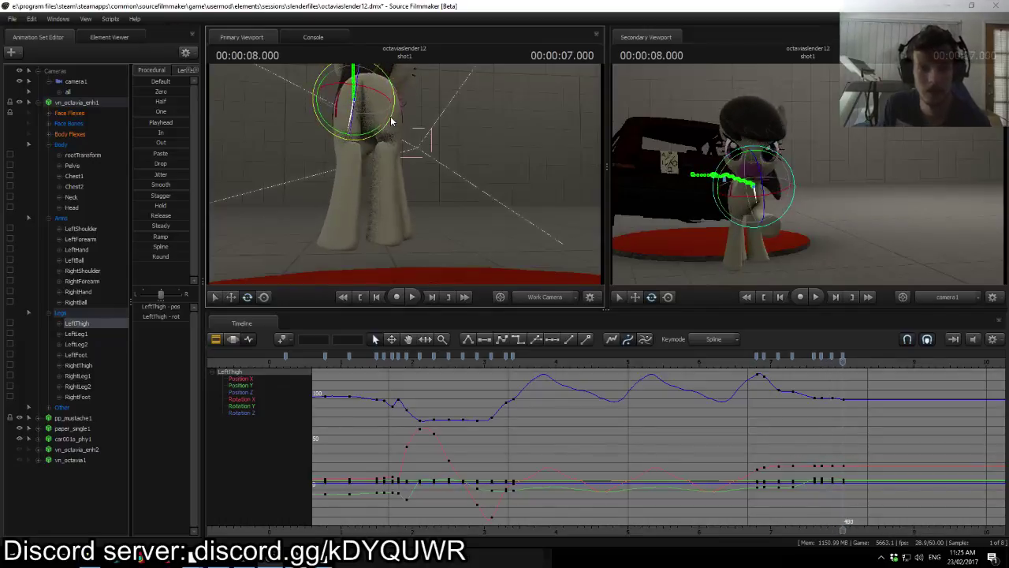
Step: Rotate RightThigh at 8.000 s so the right hind hoof matches its placement at the 7.850 s keyframe
{"action": "left_click", "coordinate": [385, 130]}
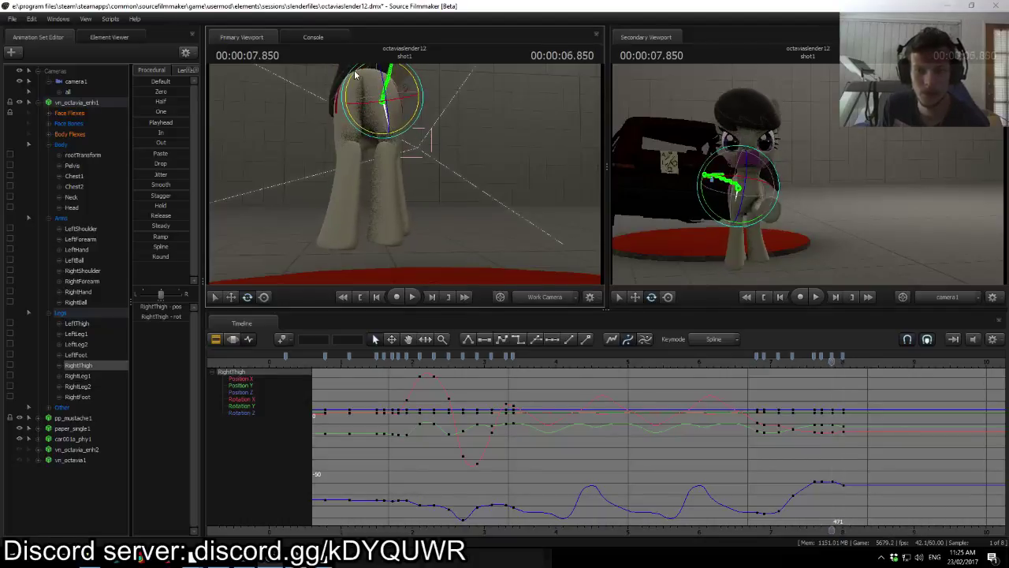
{"action": "key", "text": "Down"}
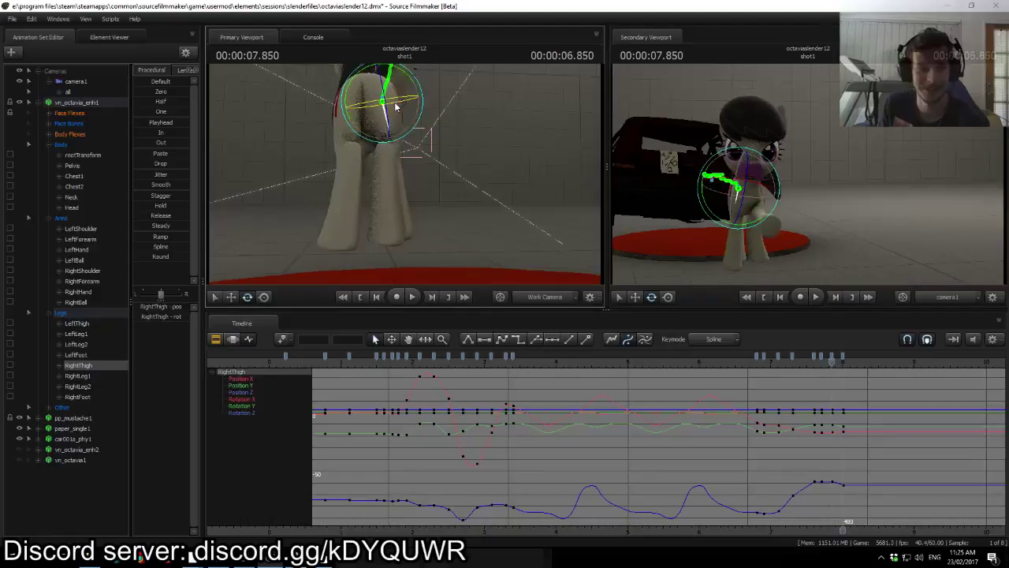
{"action": "key", "text": "ctrl"}
Step: Select LeftThigh and compare both hind hooves' placement at the 7.850 s and 8.000 s keyframes from behind
{"action": "left_click", "coordinate": [355, 106]}
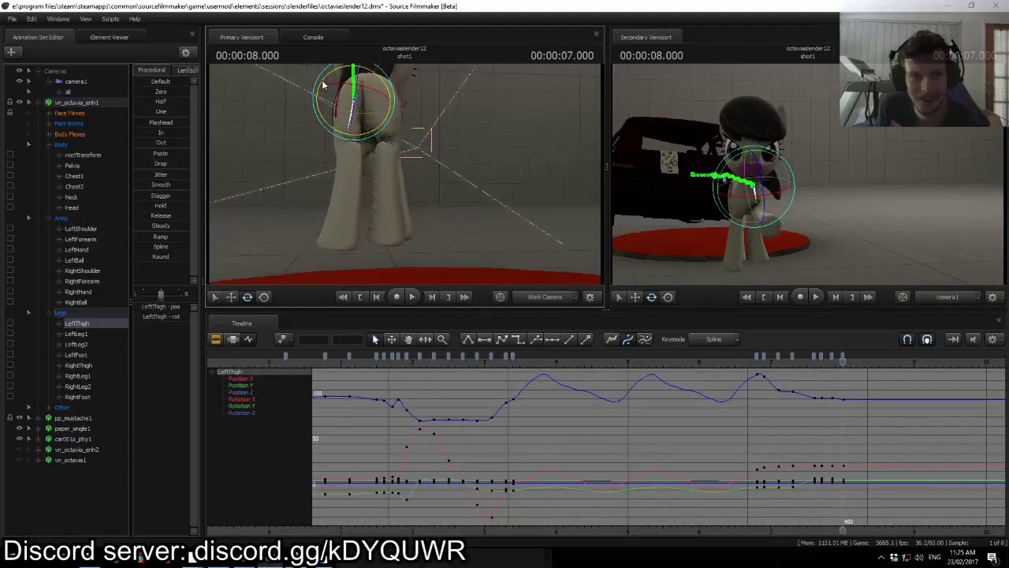
{"action": "key", "text": "Up"}
{"action": "key", "text": "Down"}
{"action": "key", "text": "Up"}
{"action": "key", "text": "Down"}
{"action": "key", "text": "Up"}
{"action": "key", "text": "Down"}
{"action": "key", "text": "Up"}
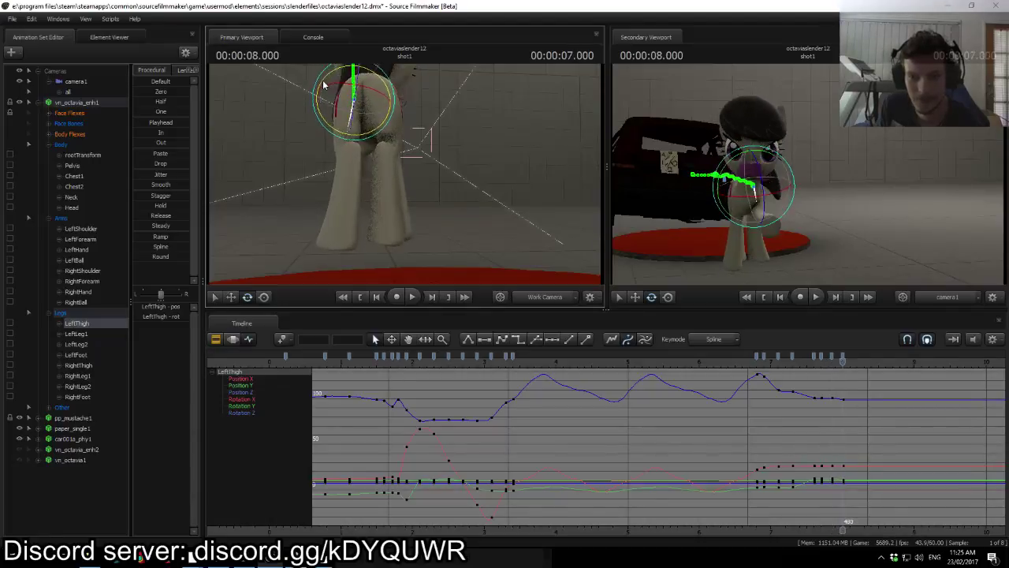
Step: Rotate LeftFoot at 8.000 s in the camera1 view, comparing the left hind hoof with its 7.850 s pose
{"action": "left_click", "coordinate": [759, 250]}
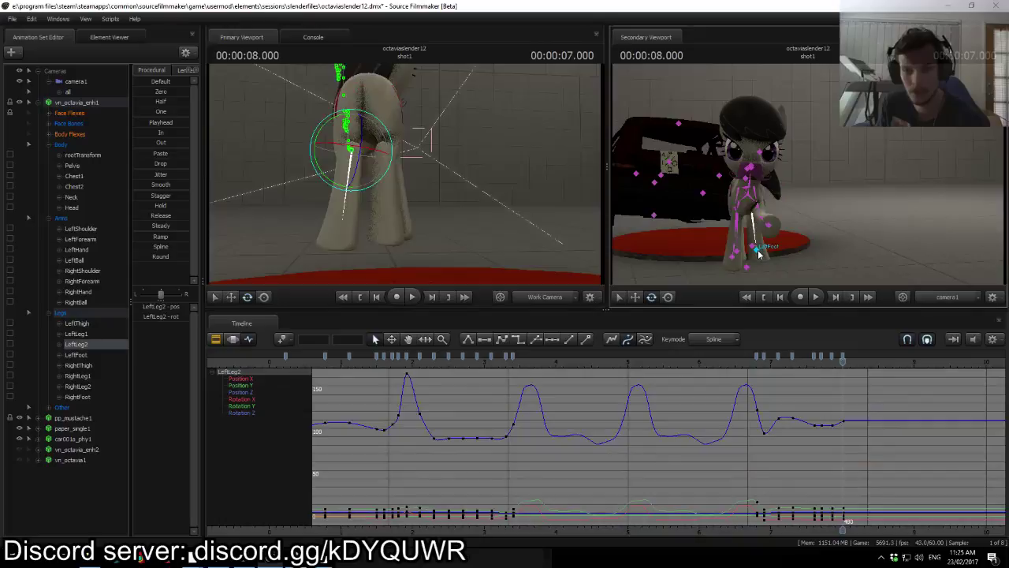
{"action": "left_click", "coordinate": [777, 246]}
{"action": "left_click_drag", "start_coordinate": [779, 245], "coordinate": [781, 246]}
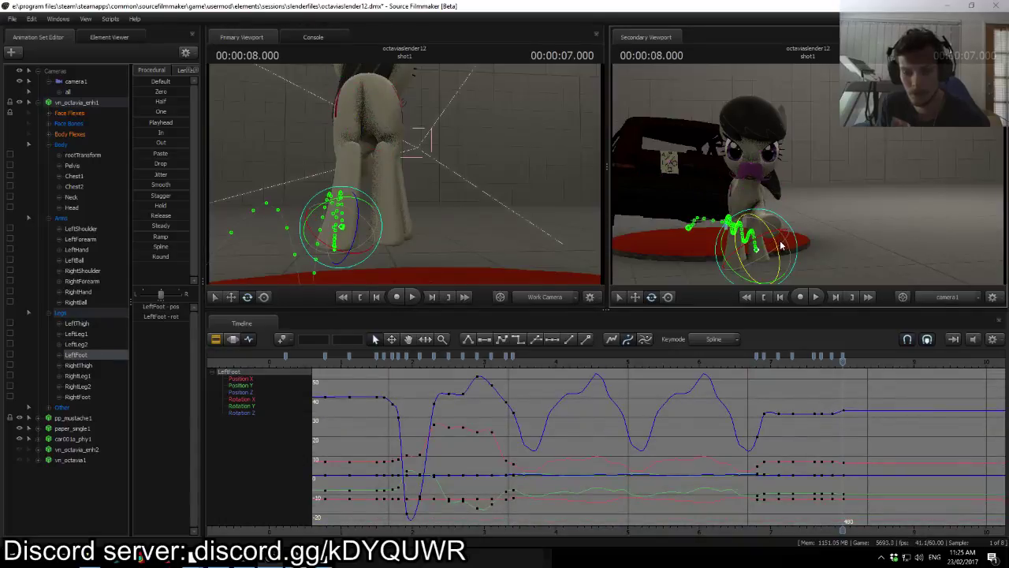
{"action": "key", "text": "Up"}
{"action": "key", "text": "Down"}
{"action": "key", "text": "Up"}
{"action": "key", "text": "Down"}
{"action": "key", "text": "Up"}
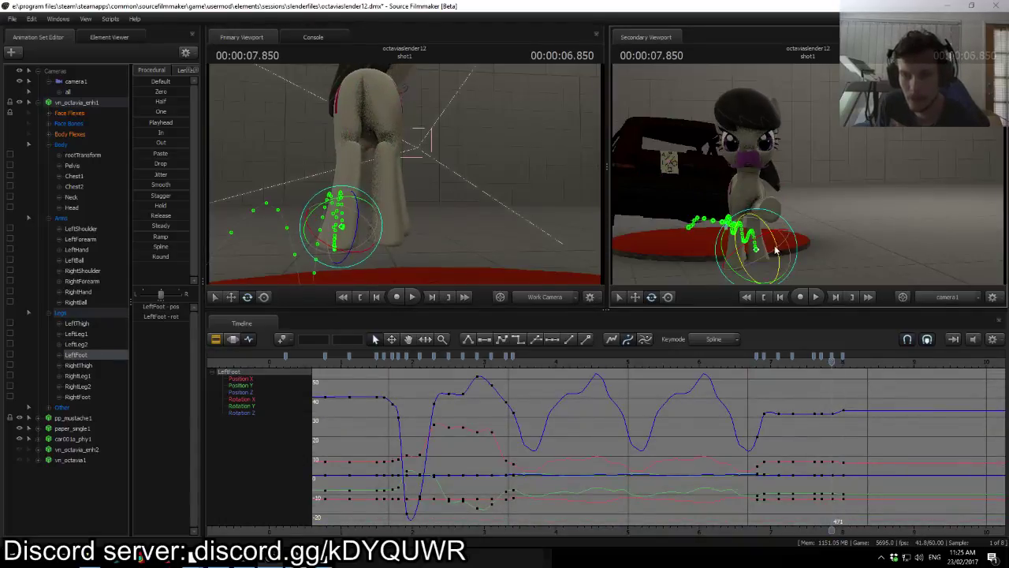
{"action": "key", "text": "Down"}
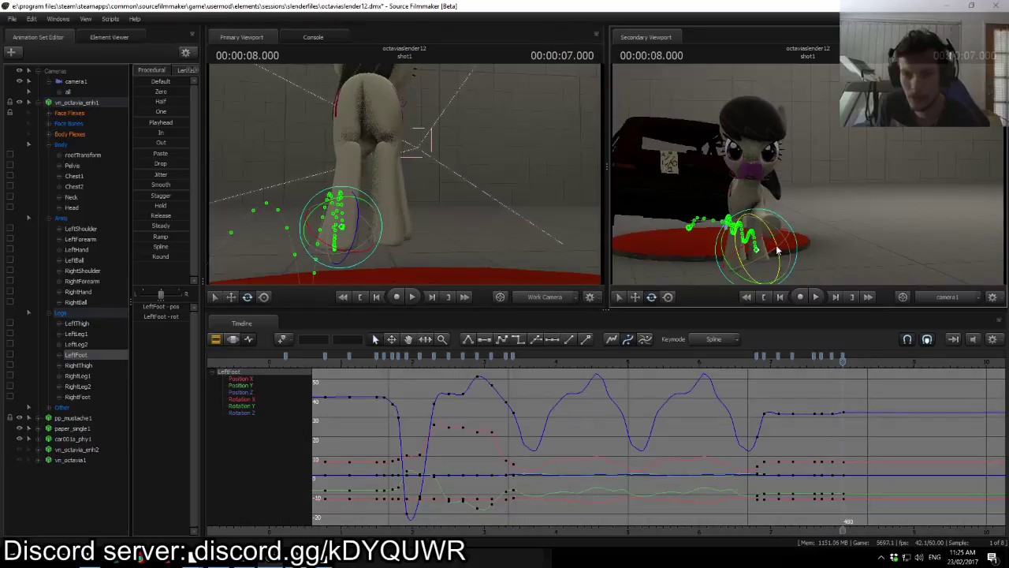
{"action": "key", "text": "Left"}
{"action": "key", "text": "Right"}
{"action": "key", "text": "Up"}
{"action": "key", "text": "Down"}
{"action": "key", "text": "Up"}
{"action": "key", "text": "Down"}
Step: Rotate RightForearm at 8.000 s to bring the right front hoof onto its 7.850 s placement, viewed from the side
{"action": "left_click_drag", "start_coordinate": [463, 162], "coordinate": [394, 153]}
{"action": "key", "text": "w"}
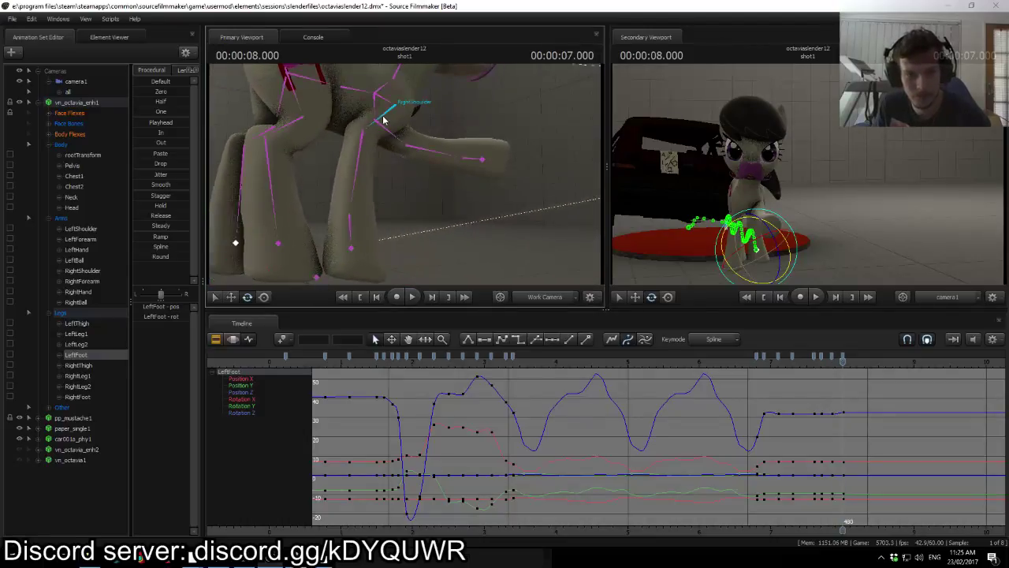
{"action": "left_click", "coordinate": [384, 118], "text": "ctrl"}
{"action": "key", "text": "s"}
{"action": "left_click_drag", "start_coordinate": [514, 153], "coordinate": [403, 169]}
{"action": "key", "text": "Up"}
{"action": "key", "text": "Down"}
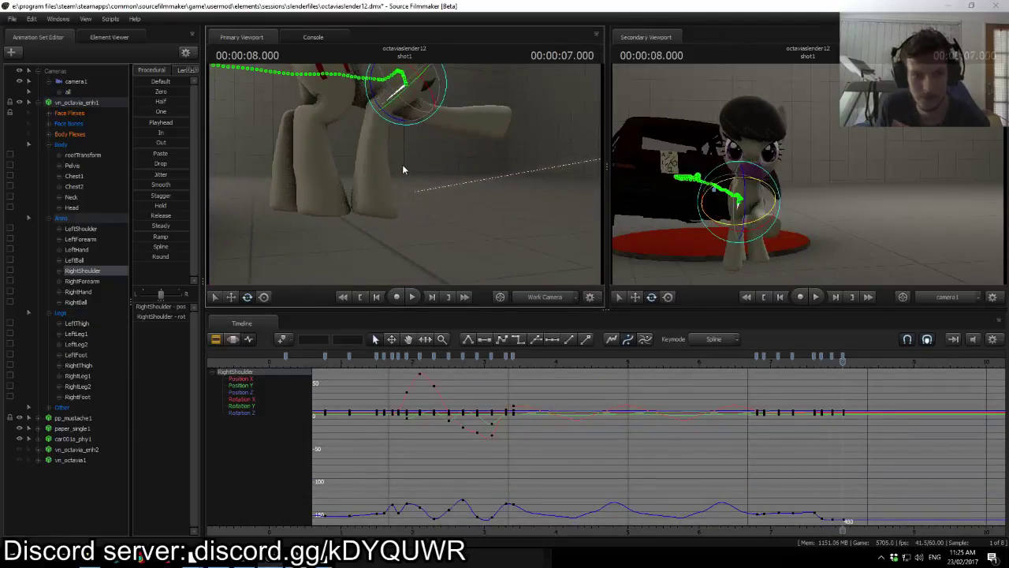
{"action": "left_click", "coordinate": [383, 150]}
{"action": "left_click_drag", "start_coordinate": [367, 147], "coordinate": [377, 142]}
{"action": "key", "text": "Up"}
{"action": "key", "text": "Down"}
{"action": "key", "text": "Up"}
{"action": "key", "text": "Down"}
{"action": "key", "text": "Up"}
{"action": "key", "text": "Down"}
{"action": "key", "text": "Up"}
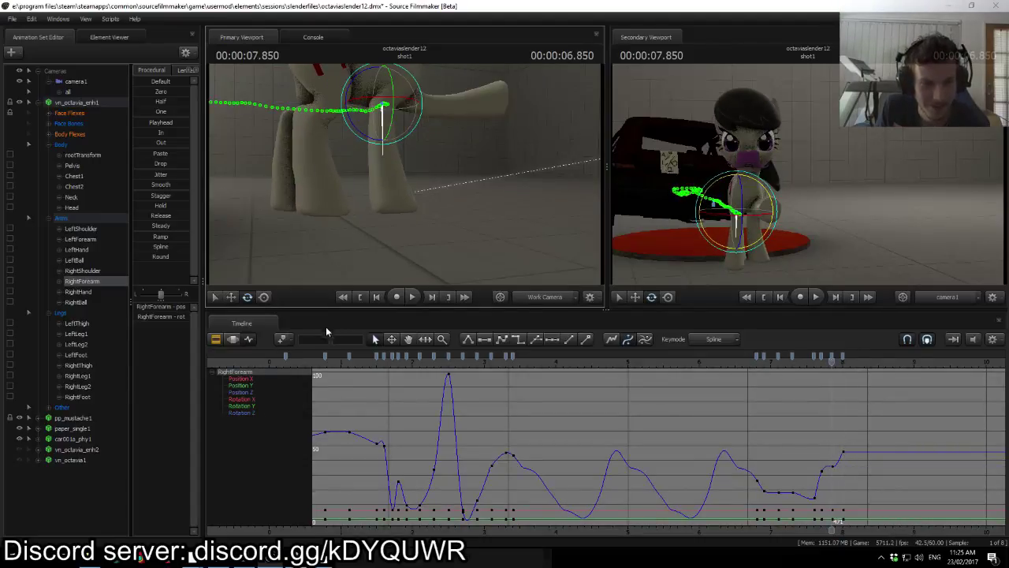
{"action": "key", "text": "Down"}
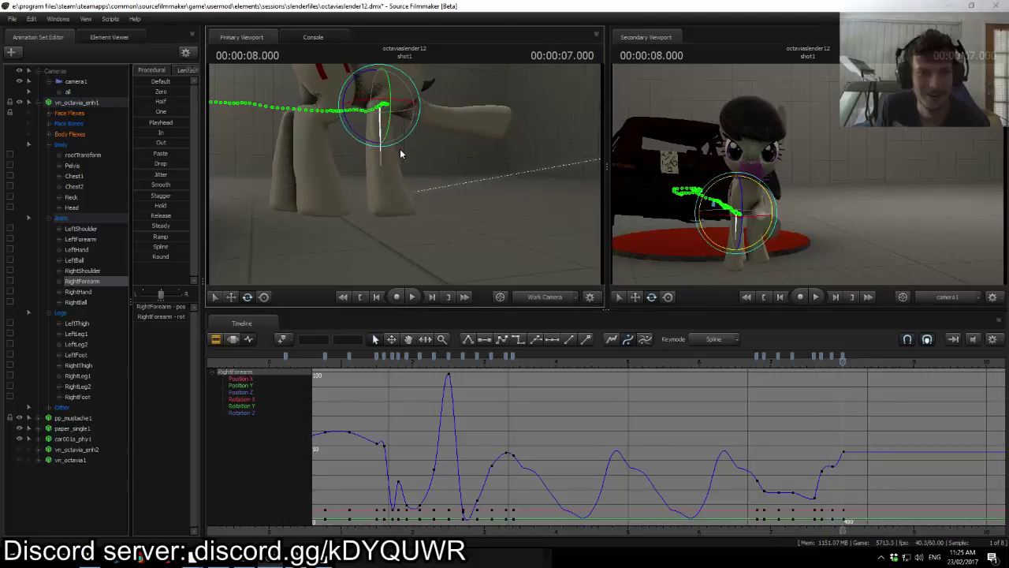
{"action": "key", "text": "Up"}
{"action": "key", "text": "Down"}
Step: Fine-tune RightForearm's rotation at 8.000 s, comparing the right front hoof's contact with the 7.850 s keyframe
{"action": "left_click", "coordinate": [394, 100], "text": "ctrl"}
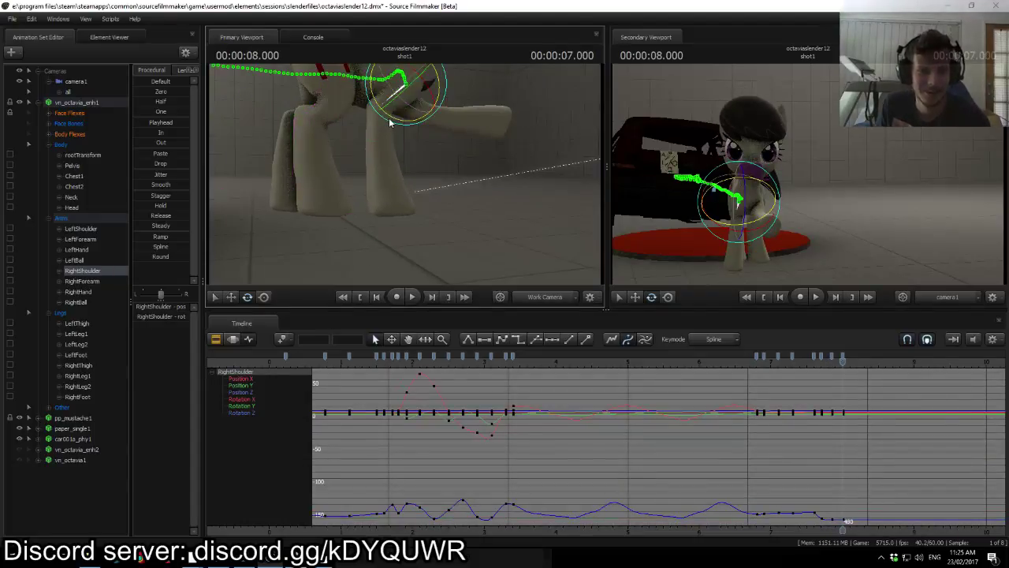
{"action": "left_click", "coordinate": [380, 127]}
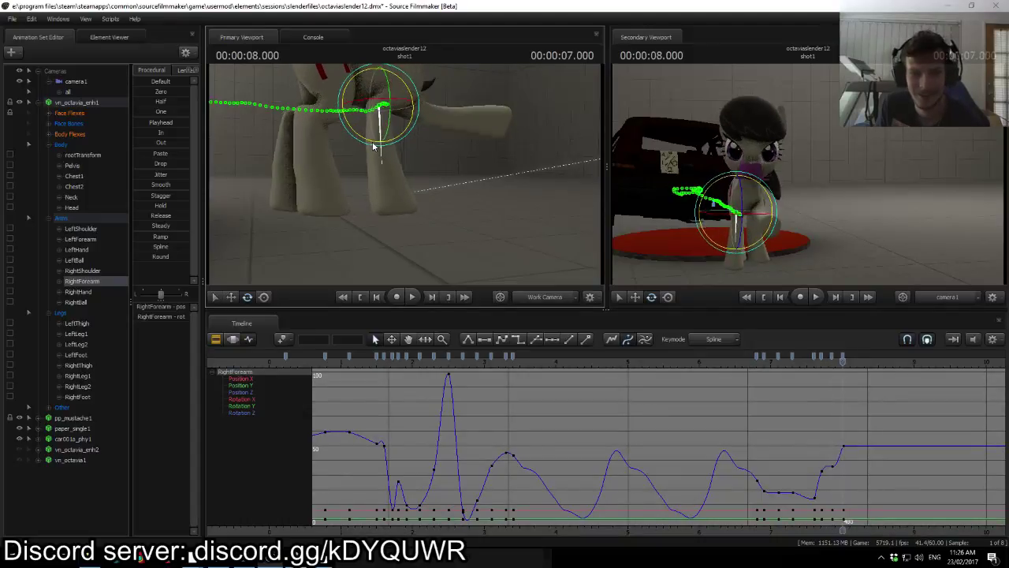
{"action": "key", "text": "Up"}
{"action": "key", "text": "Down"}
{"action": "key", "text": "Up"}
{"action": "key", "text": "Down"}
{"action": "key", "text": "Up"}
{"action": "key", "text": "Down"}
Step: Check the new image post in Discord's public channel and return to Source Filmmaker
{"action": "left_click_drag", "start_coordinate": [373, 147], "coordinate": [276, 149]}
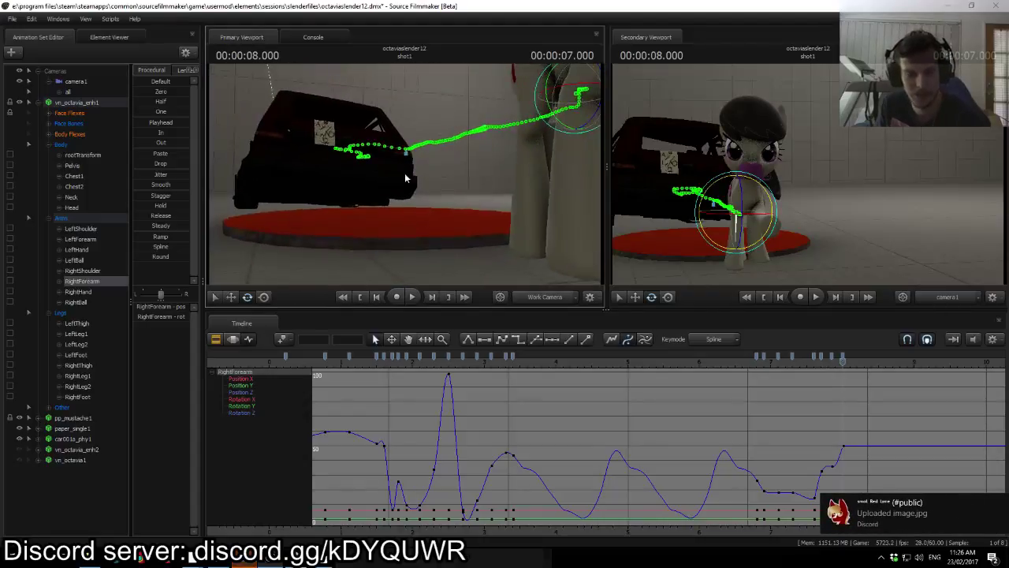
{"action": "left_click", "coordinate": [246, 559]}
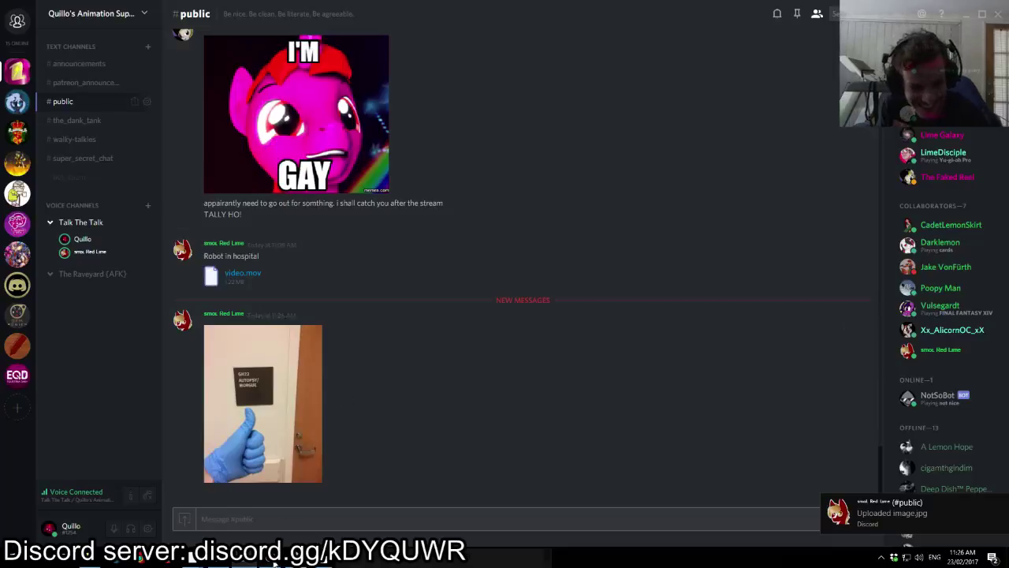
{"action": "mouse_move", "coordinate": [272, 562]}
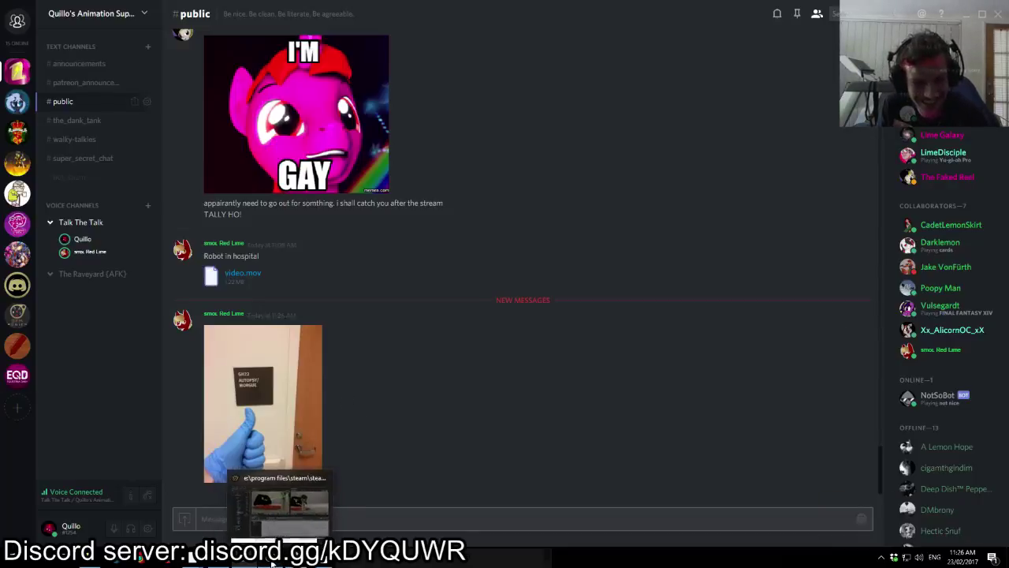
{"action": "left_click", "coordinate": [268, 514]}
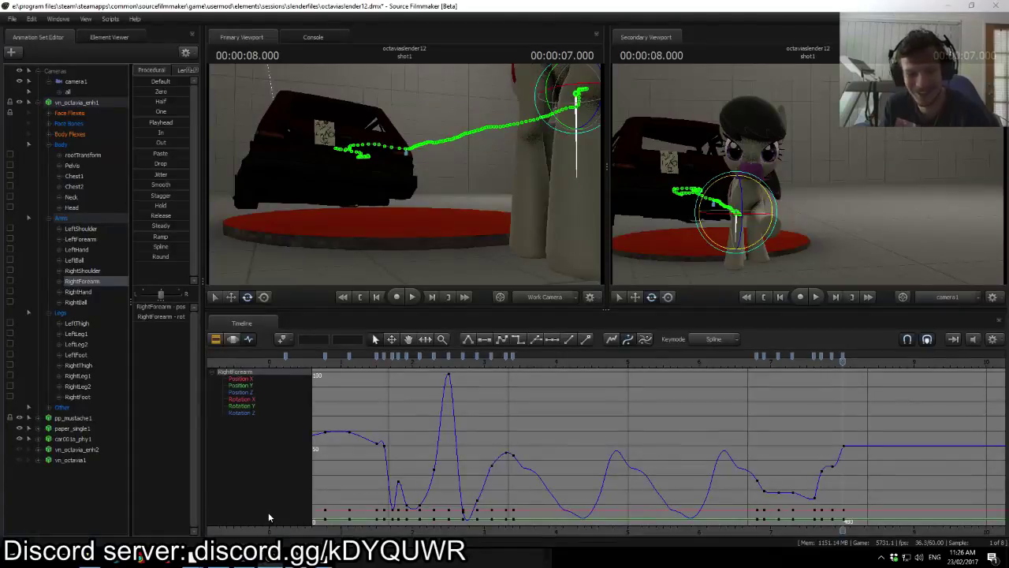
Step: Compare the right front hoof at the 7.850 s and 8.000 s keyframes from the opposite side for sliding
{"action": "key", "text": "Up"}
{"action": "left_click_drag", "start_coordinate": [418, 213], "coordinate": [406, 174]}
{"action": "key", "text": "Down"}
{"action": "key", "text": "Up"}
{"action": "key", "text": "Down"}
{"action": "key", "text": "Up"}
{"action": "key", "text": "Down"}
{"action": "key", "text": "Up"}
{"action": "key", "text": "Down"}
{"action": "key", "text": "Up"}
{"action": "key", "text": "Down"}
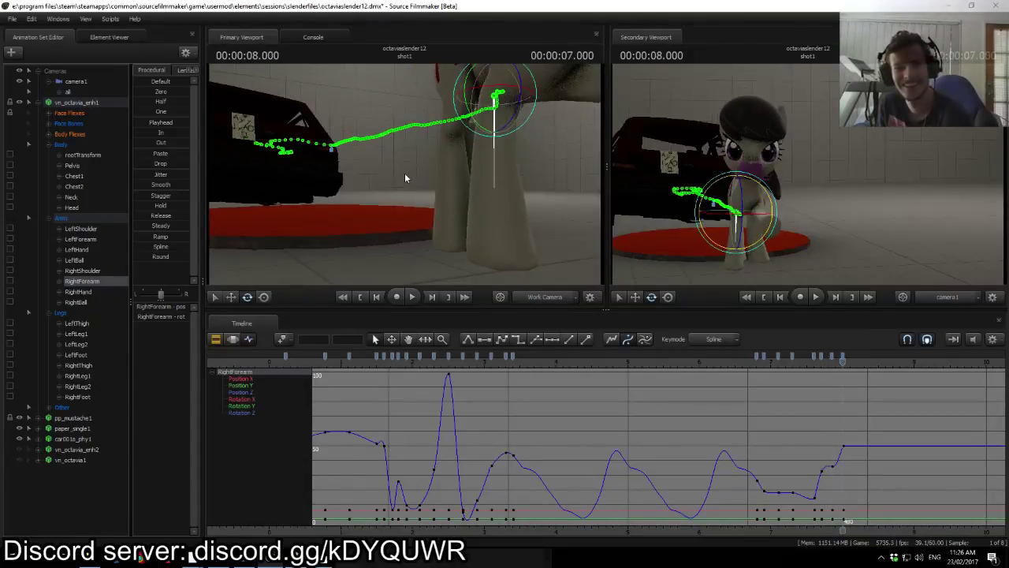
{"action": "key", "text": "Up"}
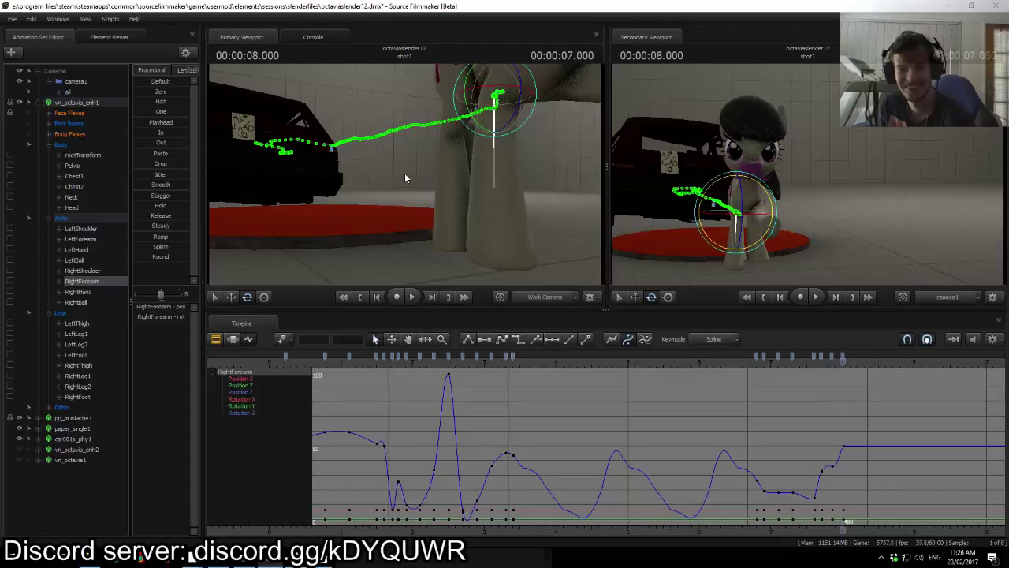
{"action": "key", "text": "Down"}
Step: Fine-tune RightShoulder at 8.000 s from the front, comparing the right front hoof with its 7.850 s placement
{"action": "mouse_move", "coordinate": [404, 173]}
{"action": "left_mouse_down"}
{"action": "mouse_move", "coordinate": [394, 162]}
{"action": "mouse_move", "coordinate": [406, 142]}
{"action": "mouse_move", "coordinate": [426, 150]}
{"action": "mouse_move", "coordinate": [405, 178]}
{"action": "left_mouse_up"}
{"action": "left_click", "coordinate": [410, 90], "text": "ctrl"}
{"action": "key", "text": "Left"}
{"action": "key", "text": "Left"}
{"action": "key", "text": "Left"}
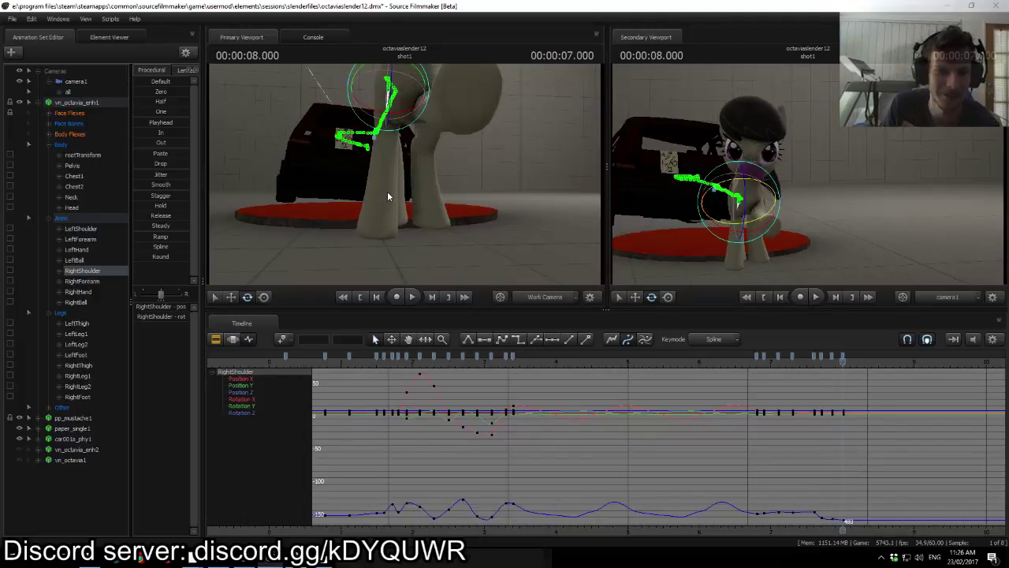
{"action": "key", "text": "Right"}
{"action": "key", "text": "Right"}
{"action": "key", "text": "Right"}
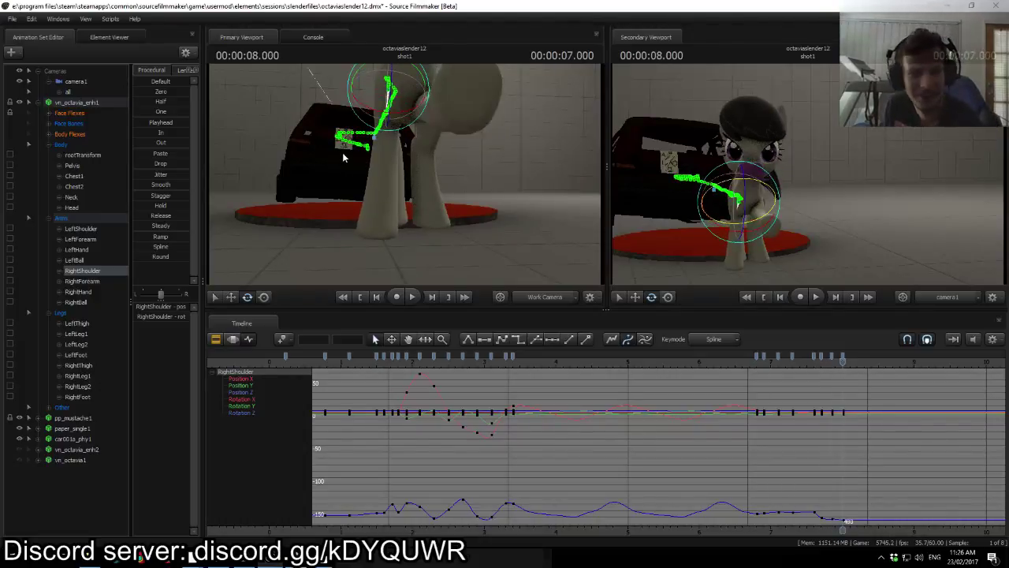
{"action": "left_click_drag", "start_coordinate": [406, 156], "coordinate": [406, 142]}
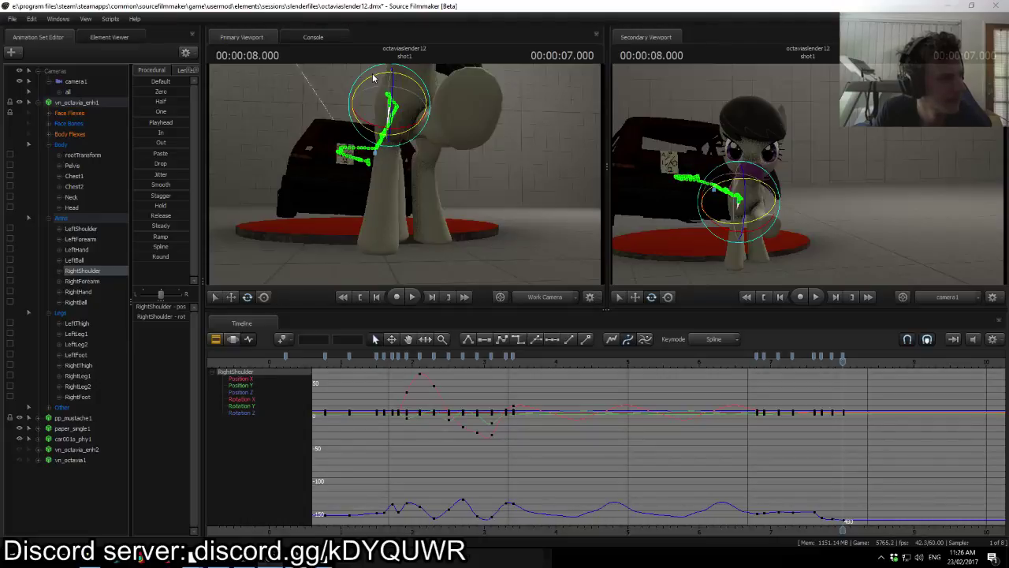
{"action": "key", "text": "Up"}
{"action": "key", "text": "Down"}
{"action": "key", "text": "Up"}
{"action": "key", "text": "Down"}
{"action": "key", "text": "Up"}
{"action": "key", "text": "Down"}
{"action": "key", "text": "Up"}
{"action": "key", "text": "Down"}
Step: Pose the raised left foreleg at 8.000 s by rotating LeftShoulder, LeftForearm, LeftHand and LeftBall
{"action": "mouse_move", "coordinate": [498, 138]}
{"action": "left_mouse_down"}
{"action": "mouse_move", "coordinate": [512, 126]}
{"action": "mouse_move", "coordinate": [473, 131]}
{"action": "mouse_move", "coordinate": [482, 132]}
{"action": "left_mouse_up"}
{"action": "key", "text": "ctrl"}
{"action": "left_click", "coordinate": [350, 125]}
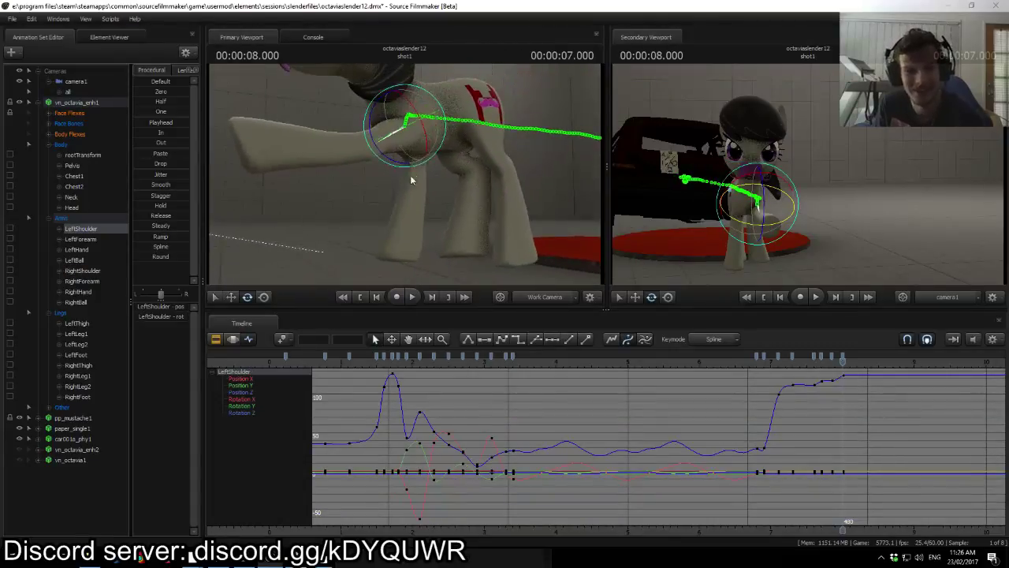
{"action": "left_click", "coordinate": [347, 178]}
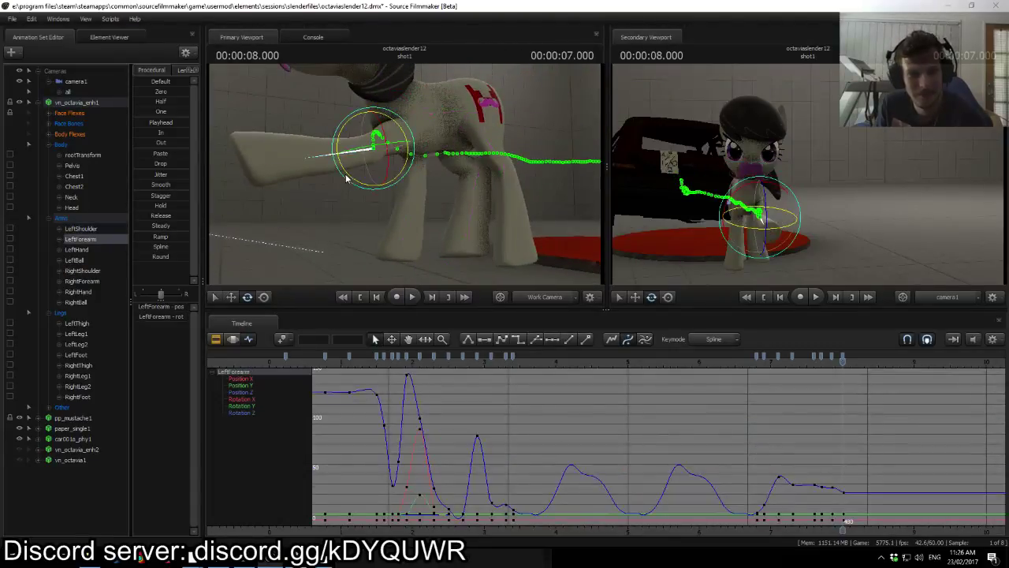
{"action": "left_click", "coordinate": [285, 153]}
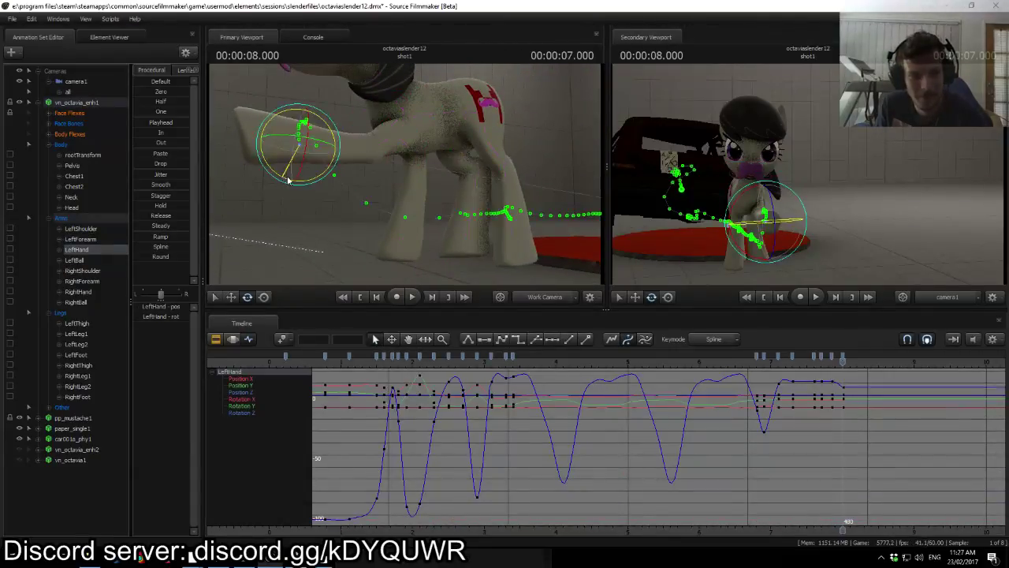
{"action": "left_click", "coordinate": [265, 158]}
{"action": "left_click_drag", "start_coordinate": [260, 192], "coordinate": [270, 196]}
Step: Play back the stop, and rotate LeftBall and LeftHand at 8.683 s to bend the raised hoof upward
{"action": "key", "text": "space"}
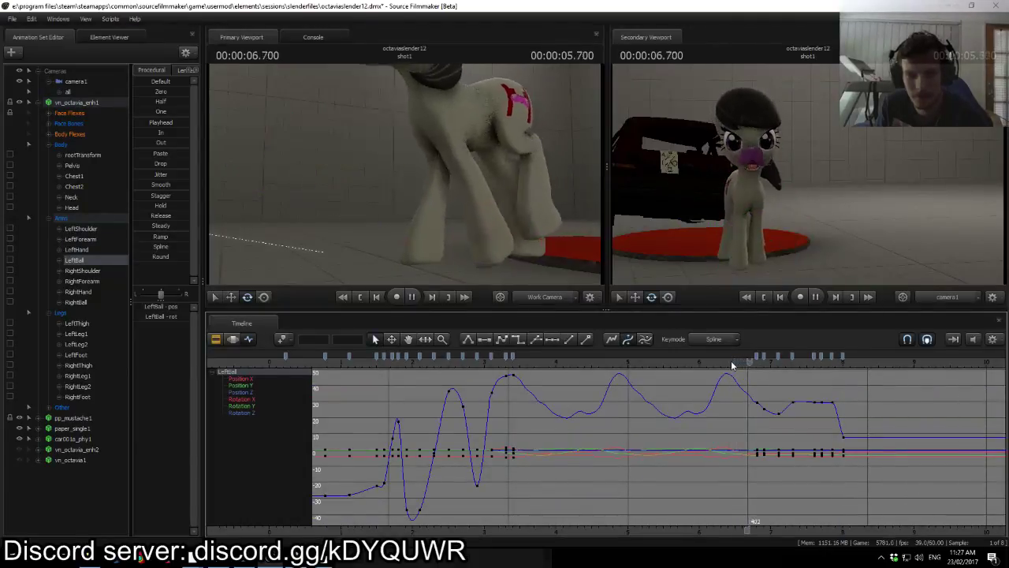
{"action": "mouse_move", "coordinate": [893, 368]}
{"action": "left_mouse_down"}
{"action": "mouse_move", "coordinate": [824, 368]}
{"action": "mouse_move", "coordinate": [891, 365]}
{"action": "left_mouse_up"}
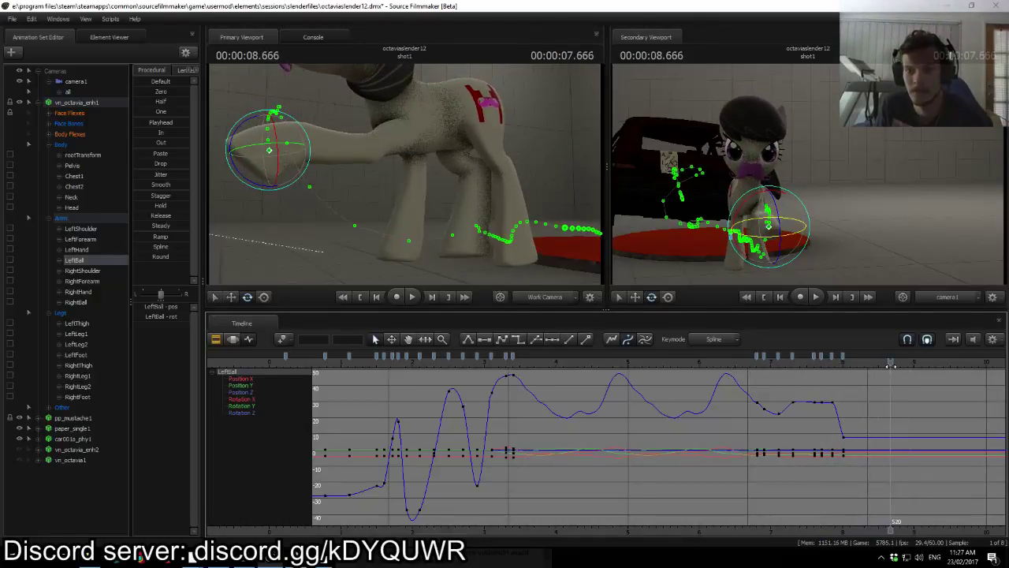
{"action": "left_click", "coordinate": [294, 151], "text": "ctrl"}
{"action": "left_click_drag", "start_coordinate": [286, 178], "coordinate": [253, 178]}
{"action": "left_click", "coordinate": [256, 178]}
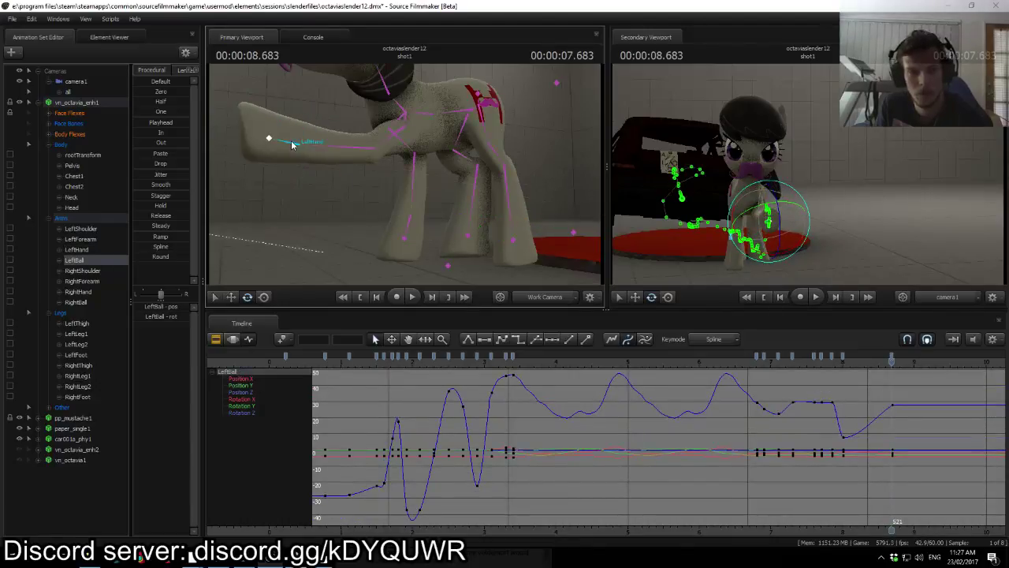
{"action": "left_click", "coordinate": [280, 146]}
{"action": "left_click_drag", "start_coordinate": [282, 182], "coordinate": [280, 181]}
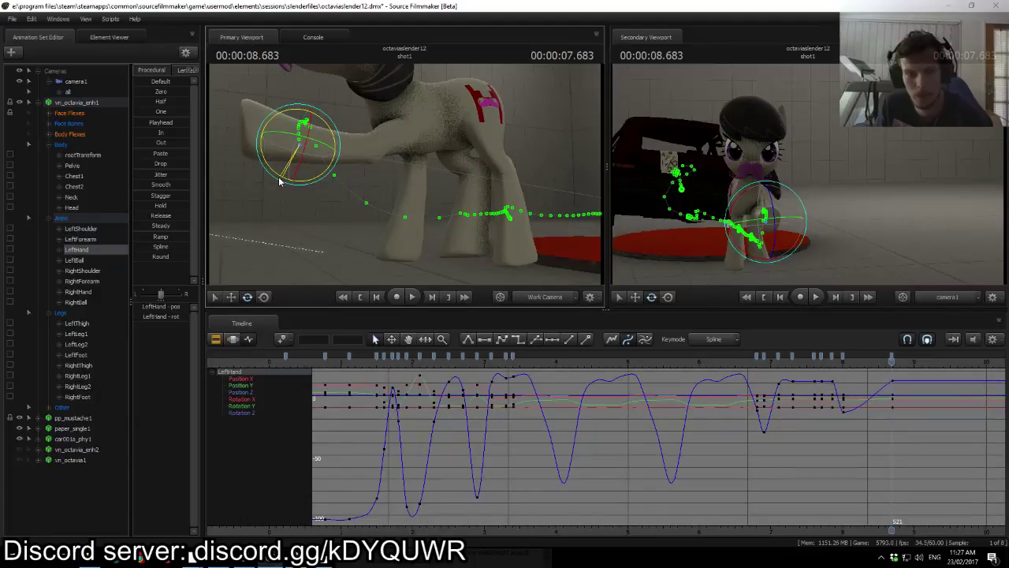
{"action": "key", "text": "Up"}
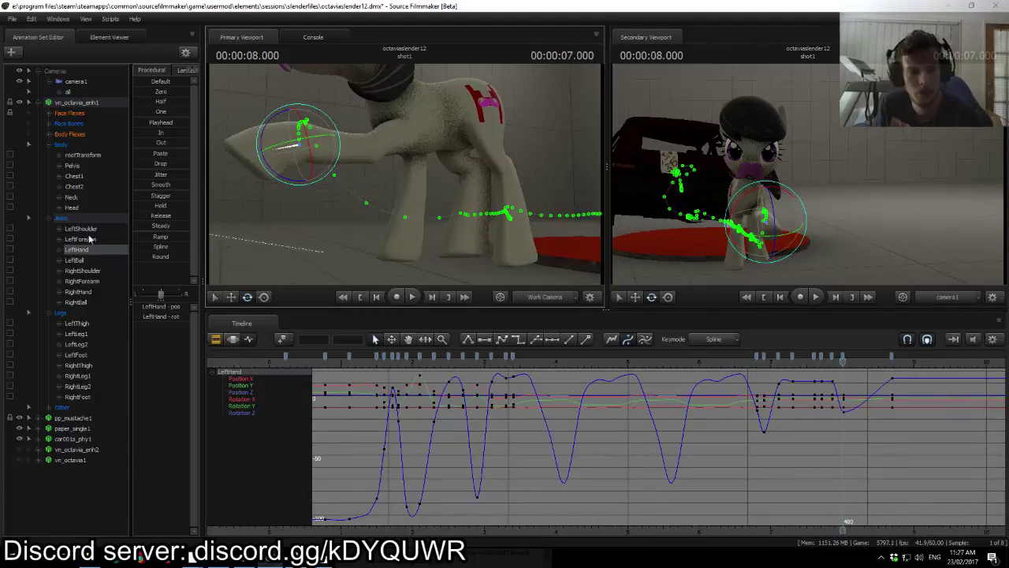
Step: Copy the Arms pose at 8.000 s onto the Arms keyframe at 8.683 s and play back the stop
{"action": "left_click", "coordinate": [63, 217]}
{"action": "left_click", "coordinate": [893, 357]}
{"action": "key", "text": "ctrl+c"}
{"action": "key", "text": "ctrl+v"}
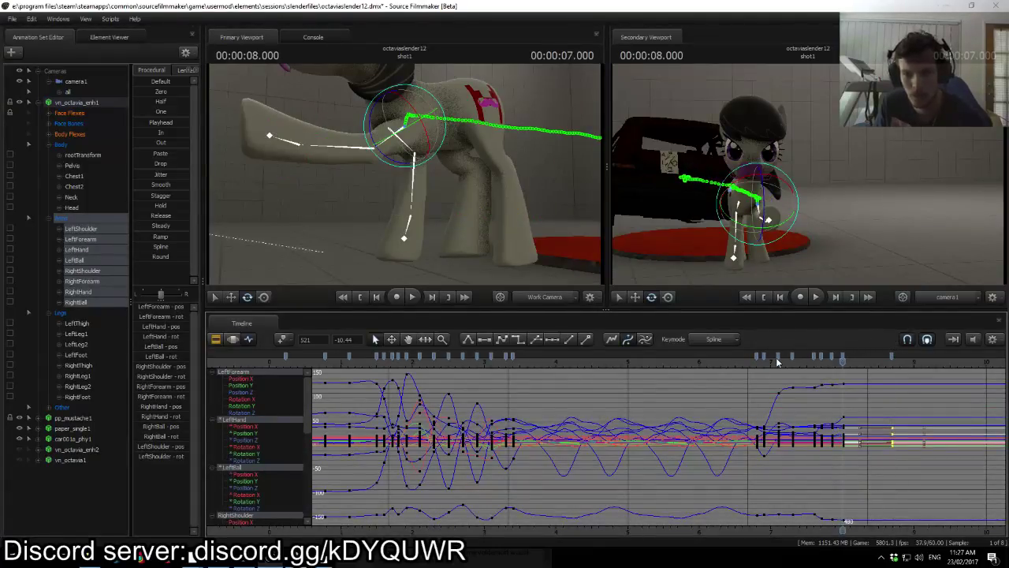
{"action": "left_click", "coordinate": [777, 361]}
{"action": "key", "text": "space"}
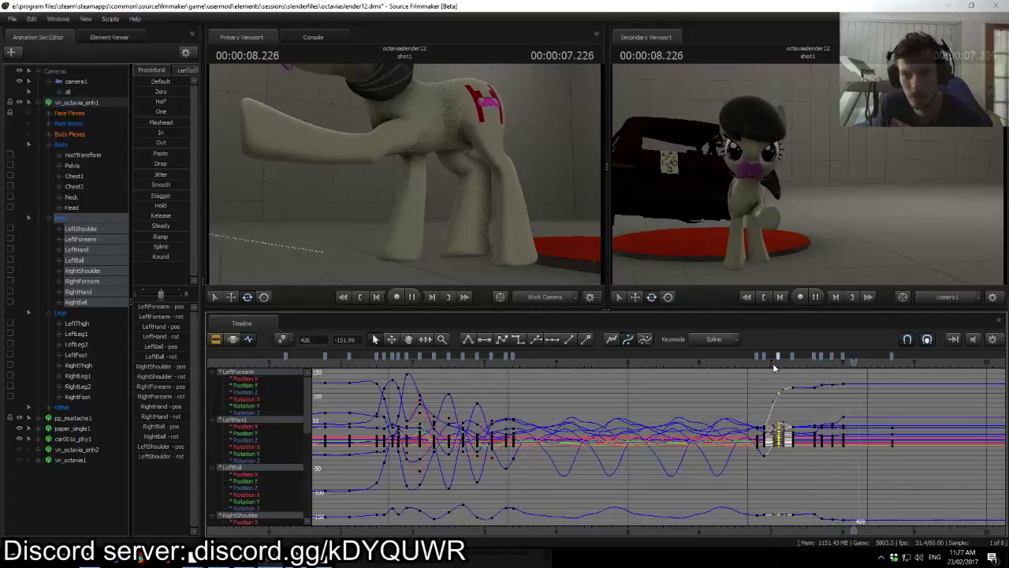
{"action": "key", "text": "space"}
{"action": "left_click_drag", "start_coordinate": [846, 367], "coordinate": [895, 375]}
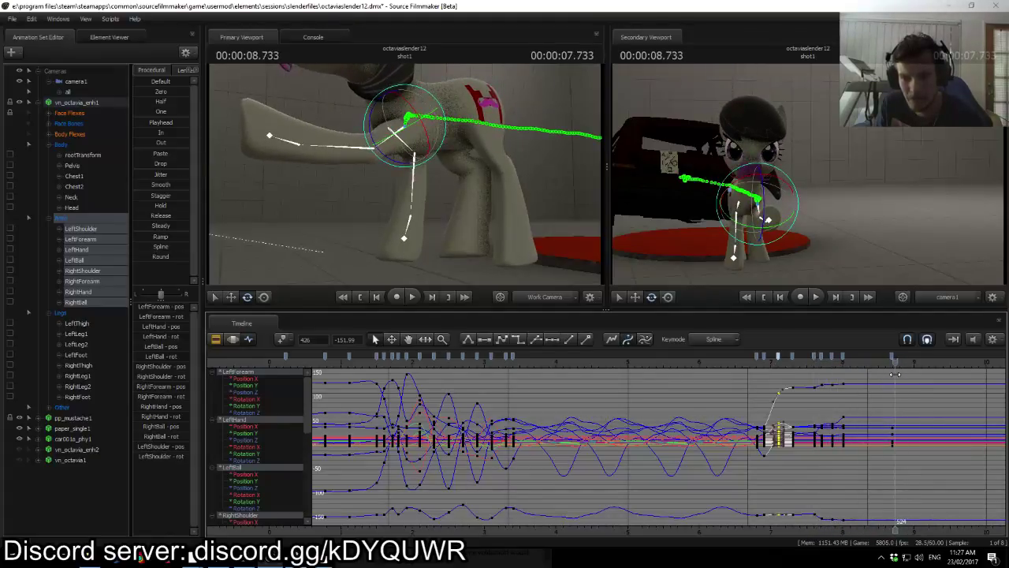
Step: Set a keyframe for all Body, Arms and Legs controls at 8.683 s
{"action": "left_click", "coordinate": [61, 145]}
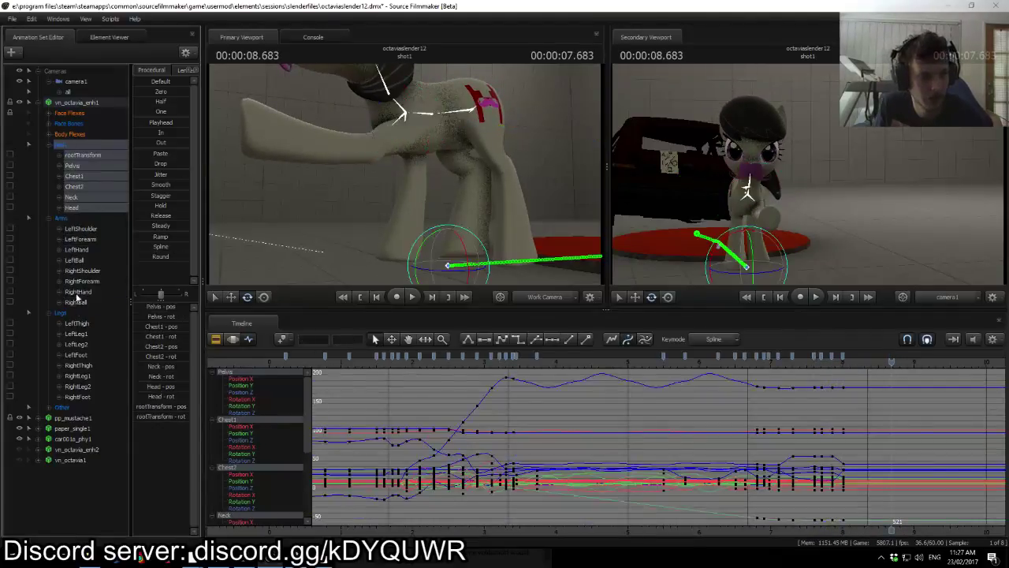
{"action": "left_click", "coordinate": [69, 316], "text": "shift"}
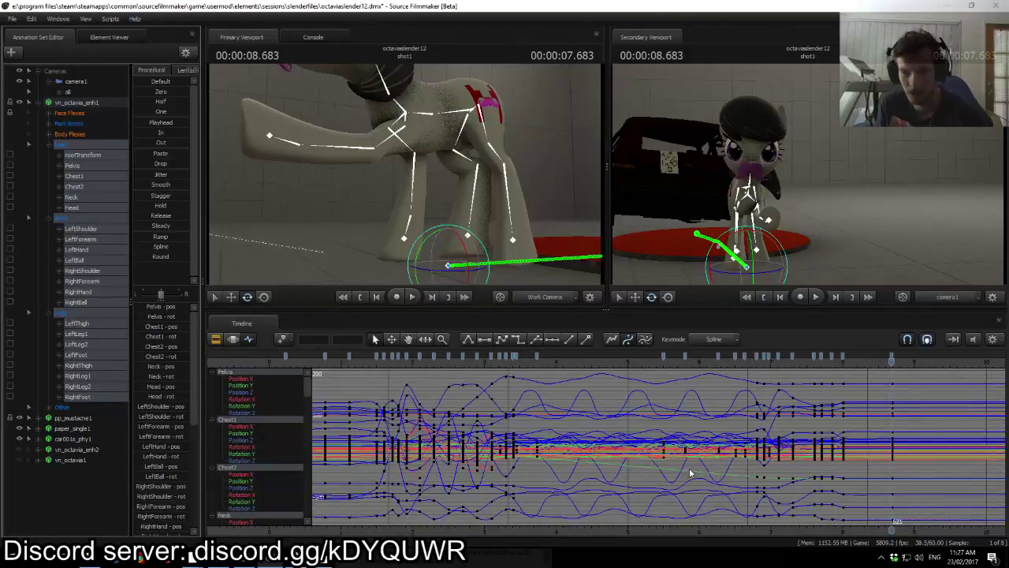
{"action": "scroll", "coordinate": [837, 471], "scroll_direction": "up", "scroll_amount": 4}
{"action": "key", "text": "Down"}
{"action": "key", "text": "Left"}
{"action": "key", "text": "Left"}
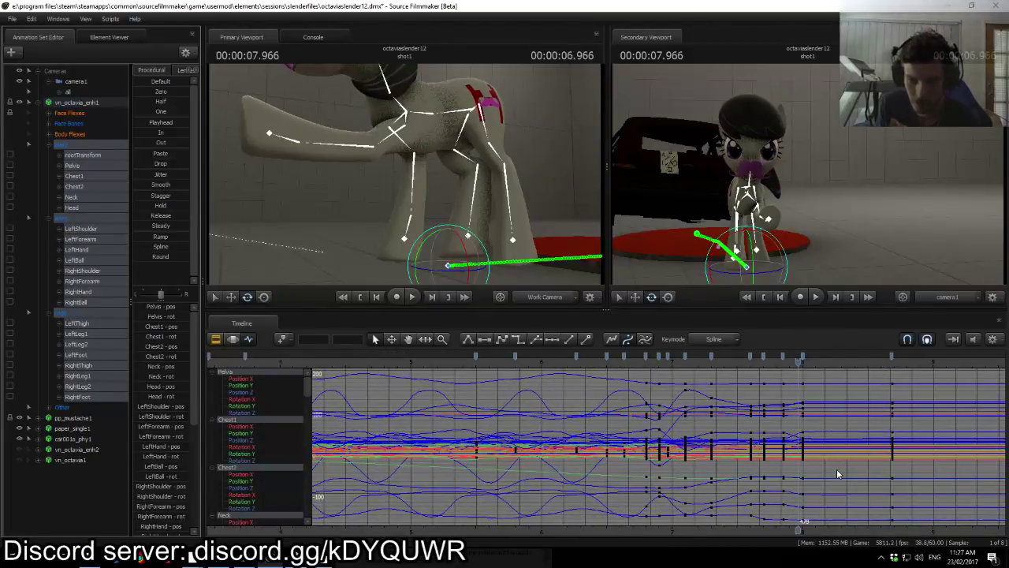
{"action": "left_click", "coordinate": [799, 359]}
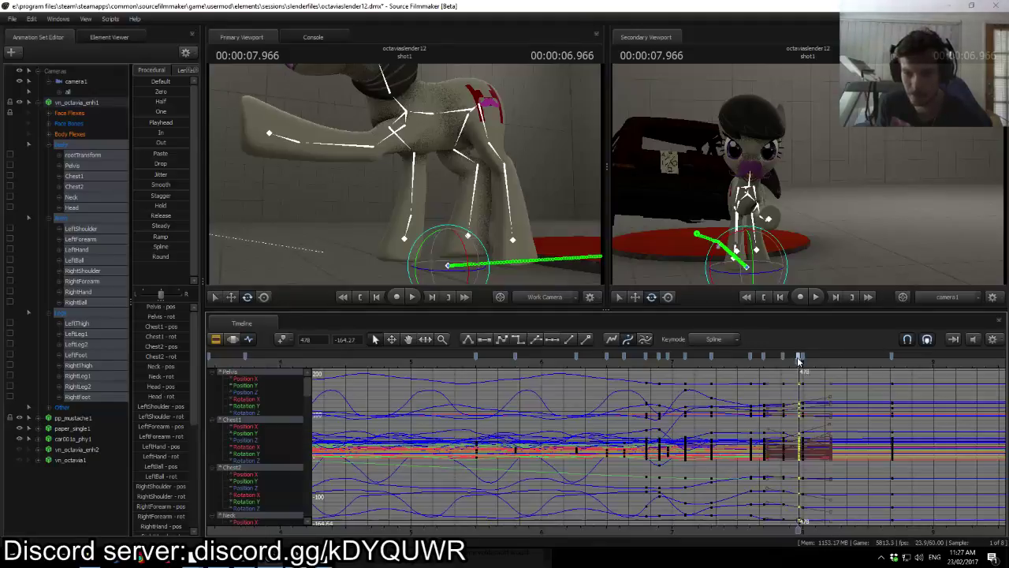
{"action": "key", "text": "Delete"}
{"action": "key", "text": "Right"}
{"action": "key", "text": "Right"}
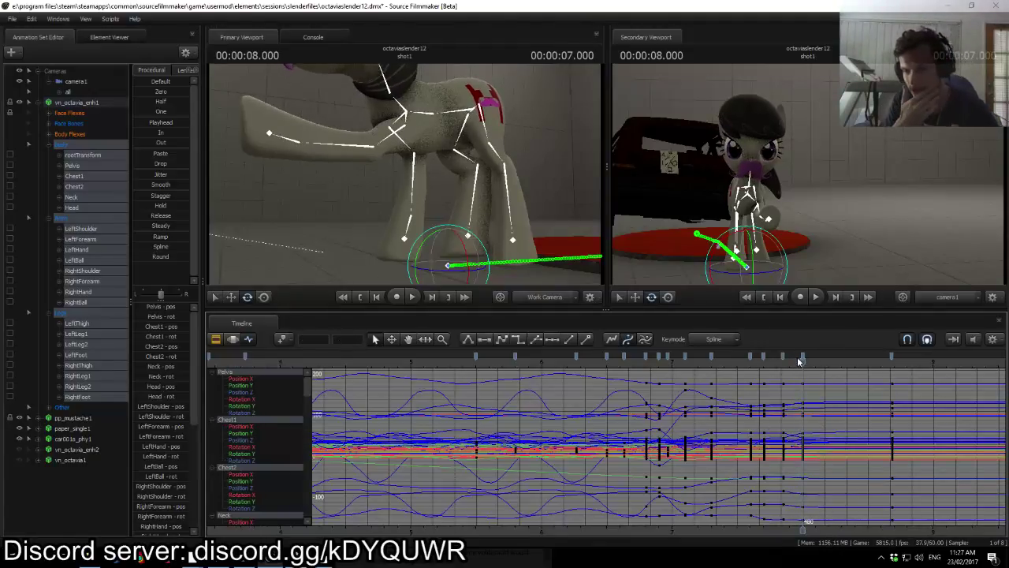
Step: Select the full-body keyframes at 8.000 s and 8.683 s, and review the stop by playing and scrubbing through it
{"action": "left_click", "coordinate": [894, 357]}
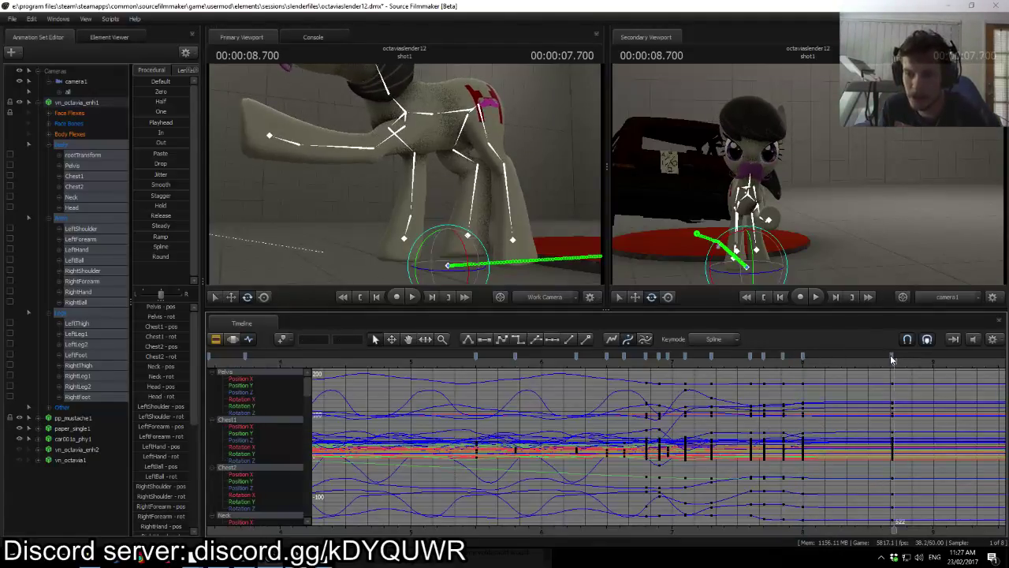
{"action": "left_click", "coordinate": [891, 357]}
{"action": "left_click", "coordinate": [803, 357], "text": "shift"}
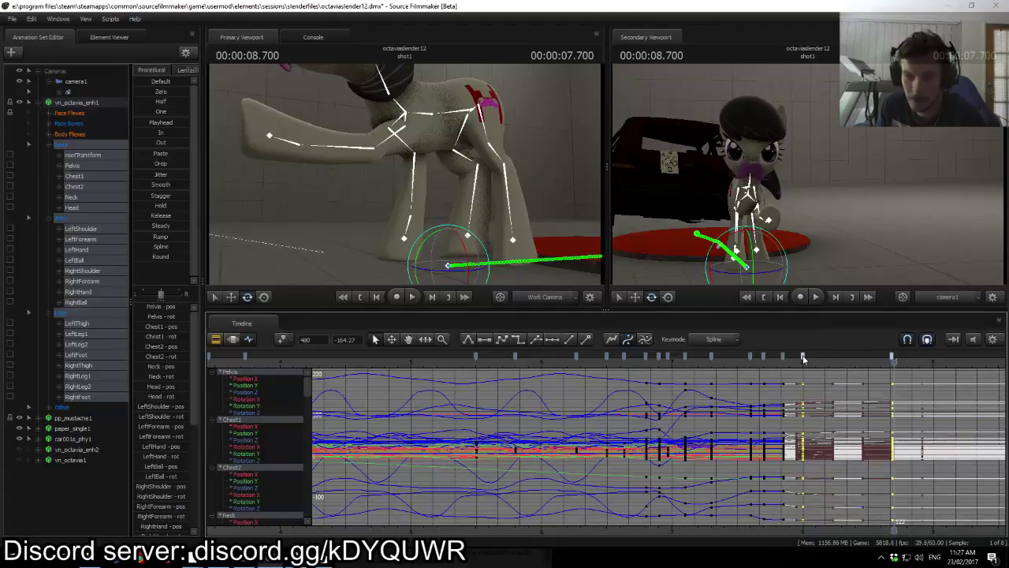
{"action": "left_click", "coordinate": [822, 430]}
{"action": "left_click", "coordinate": [777, 361]}
{"action": "key", "text": "space"}
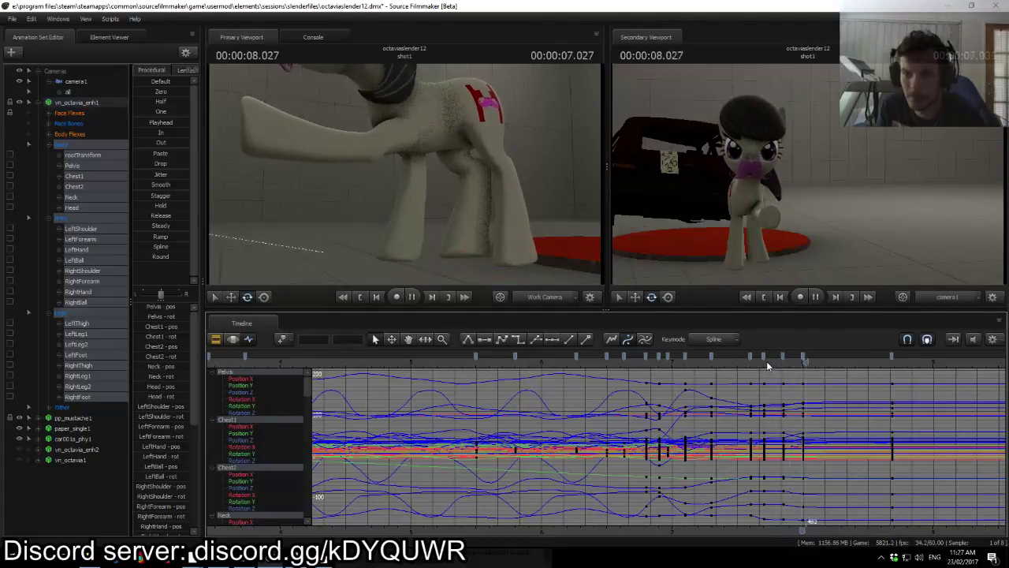
{"action": "left_click", "coordinate": [718, 357]}
{"action": "key", "text": "space"}
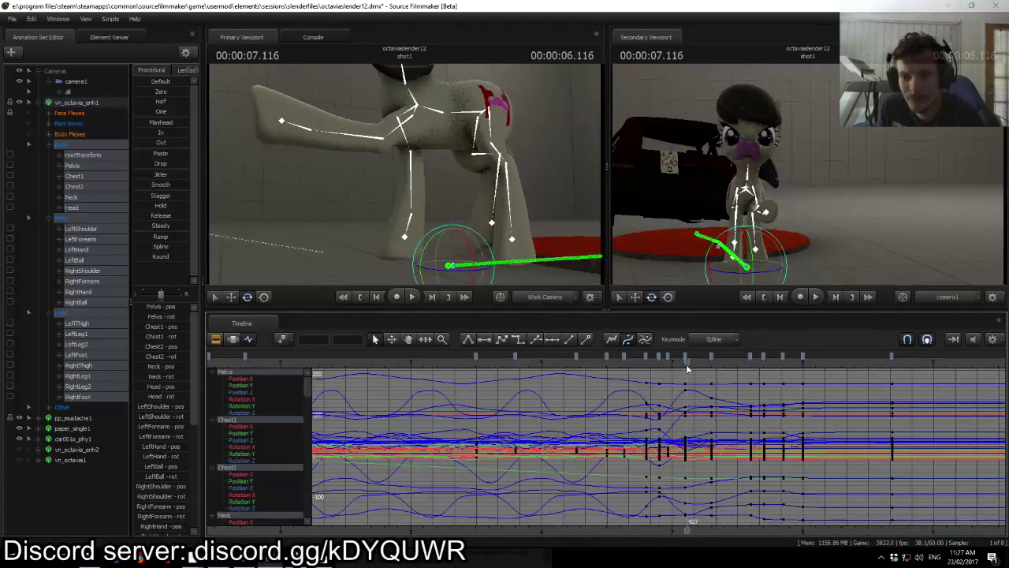
{"action": "left_click_drag", "start_coordinate": [687, 365], "coordinate": [772, 363]}
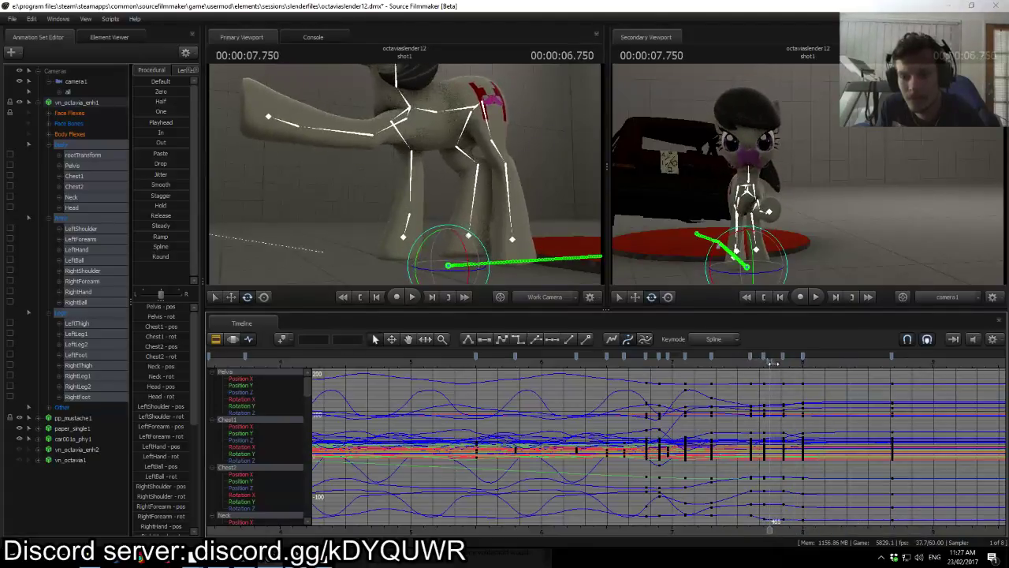
Step: Reselect all Body, Arms and Legs controls, select their keyframes from 7.600 s to 8.683 s, and play back the settle
{"action": "left_click", "coordinate": [753, 178]}
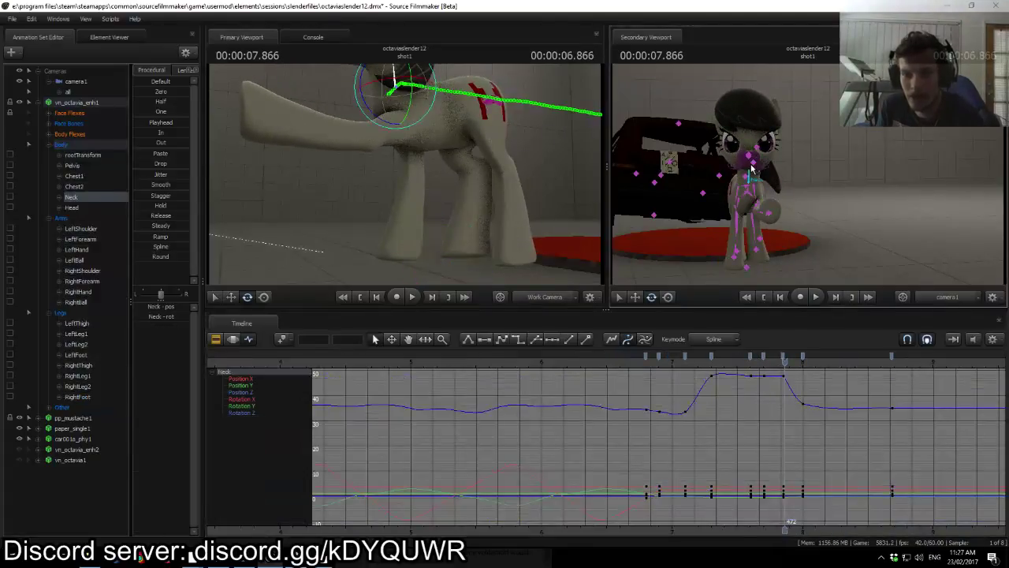
{"action": "left_click", "coordinate": [751, 172]}
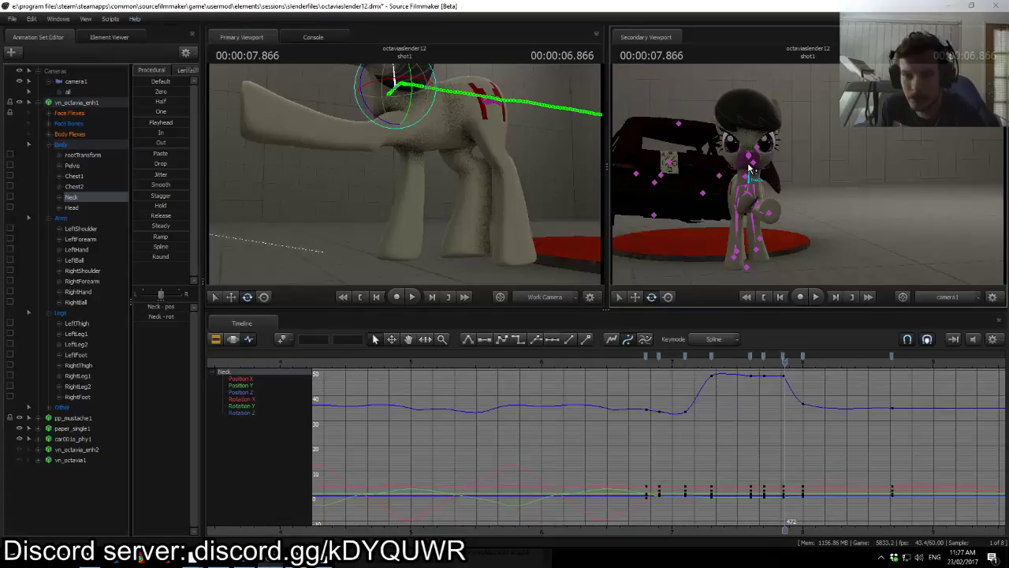
{"action": "left_click", "coordinate": [68, 147]}
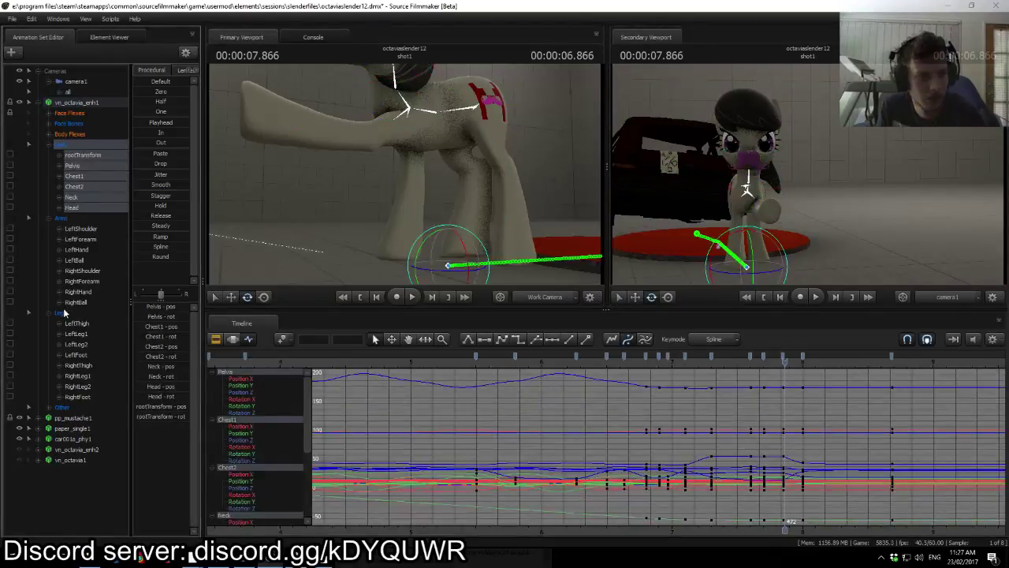
{"action": "left_click", "coordinate": [65, 313], "text": "shift"}
{"action": "left_click", "coordinate": [891, 357]}
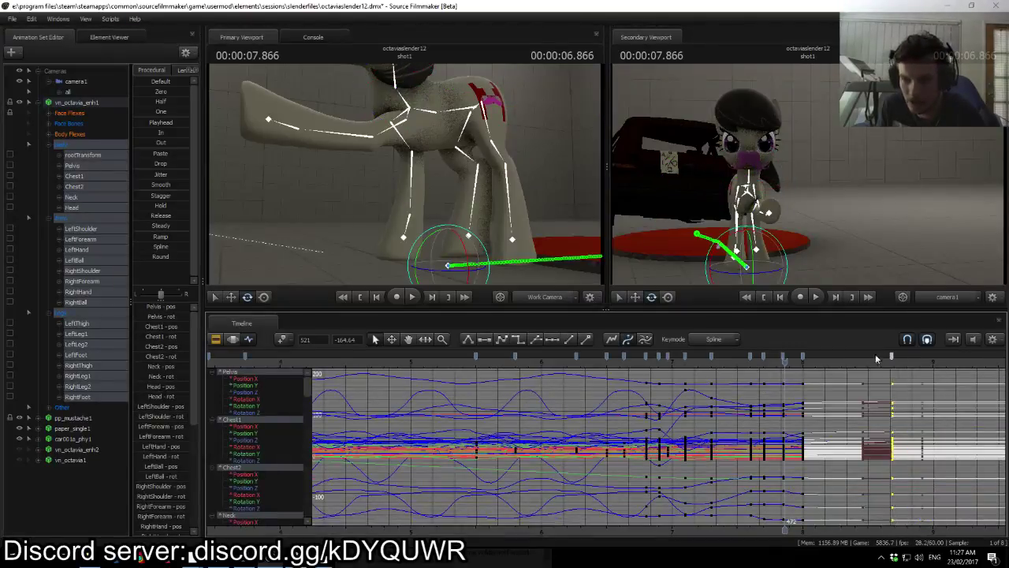
{"action": "left_click", "coordinate": [749, 357], "text": "shift"}
{"action": "left_click", "coordinate": [748, 365]}
{"action": "key", "text": "space"}
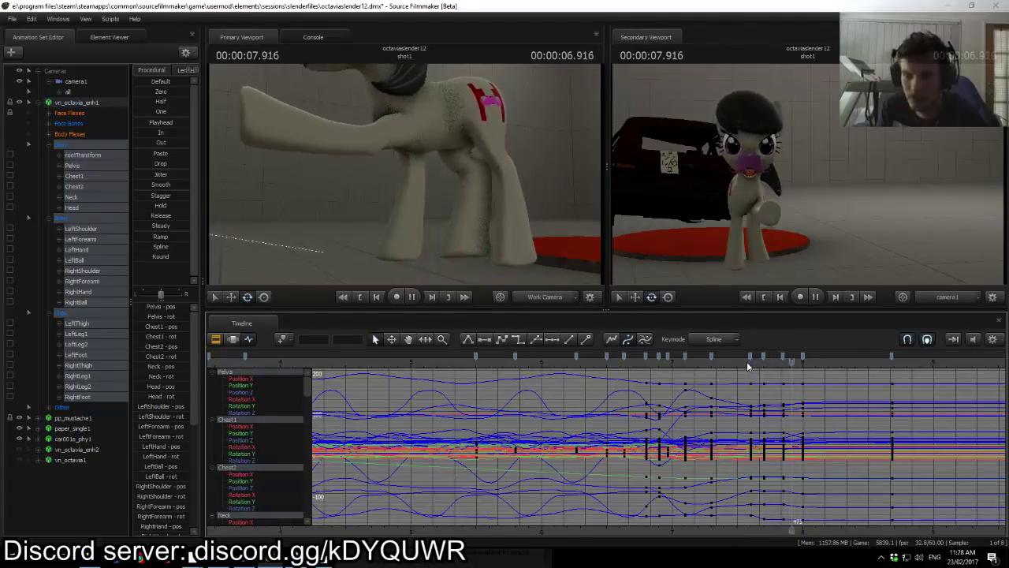
{"action": "left_click_drag", "start_coordinate": [728, 362], "coordinate": [788, 369]}
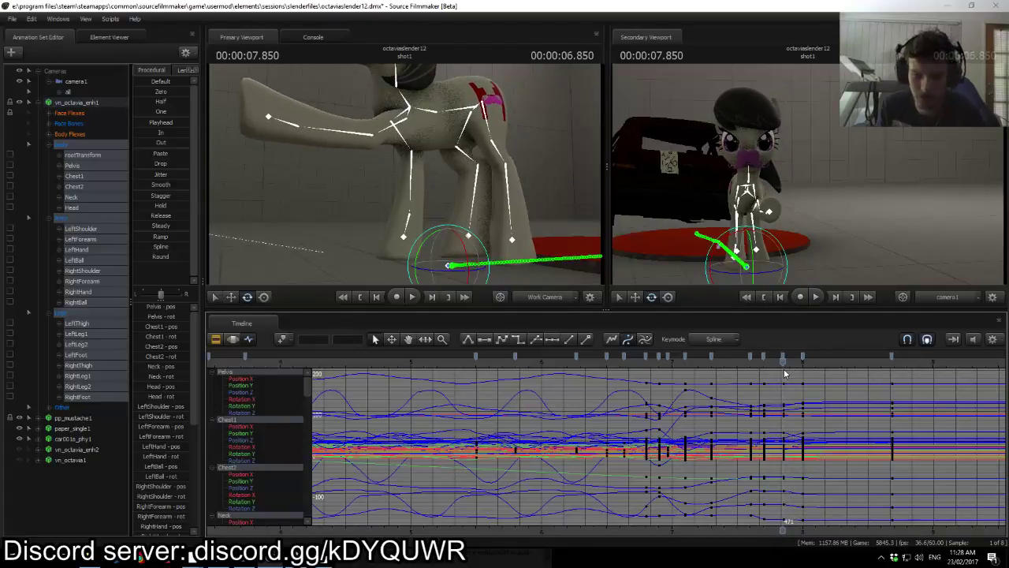
{"action": "key", "text": "m"}
{"action": "left_click", "coordinate": [788, 357]}
{"action": "key", "text": "Delete"}
{"action": "key", "text": "Left"}
{"action": "key", "text": "Left"}
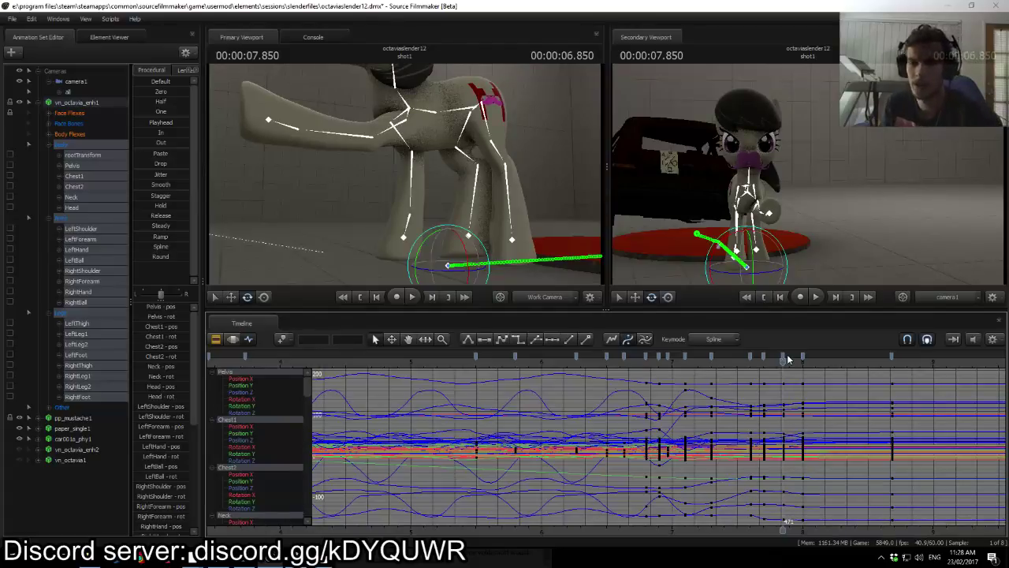
Step: Replay the settle repeatedly from about 7.6 s, checking the full-body keyframes between 7.600 s and 8.683 s
{"action": "key", "text": "space"}
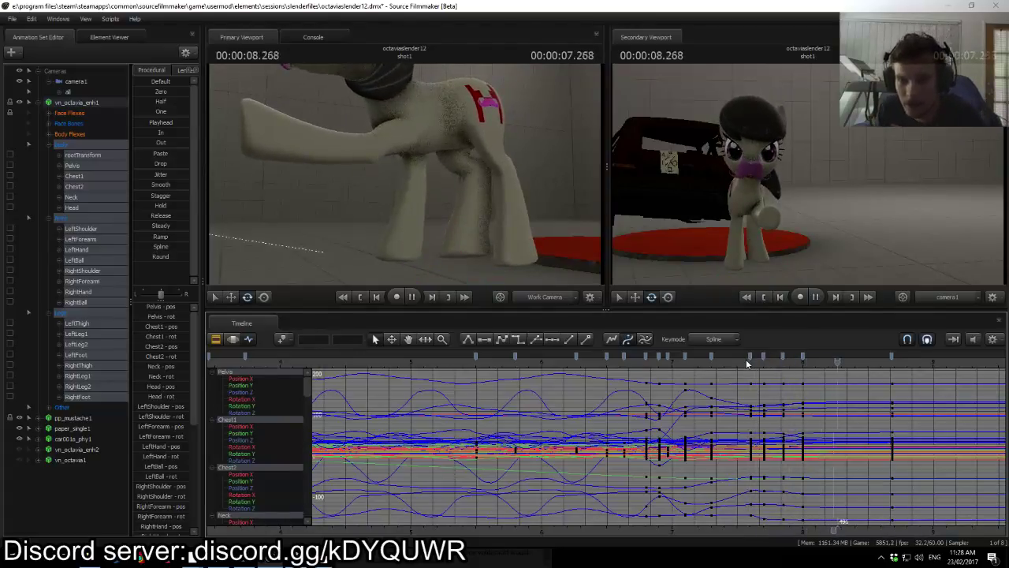
{"action": "left_click", "coordinate": [749, 357]}
{"action": "left_click", "coordinate": [891, 356], "text": "shift"}
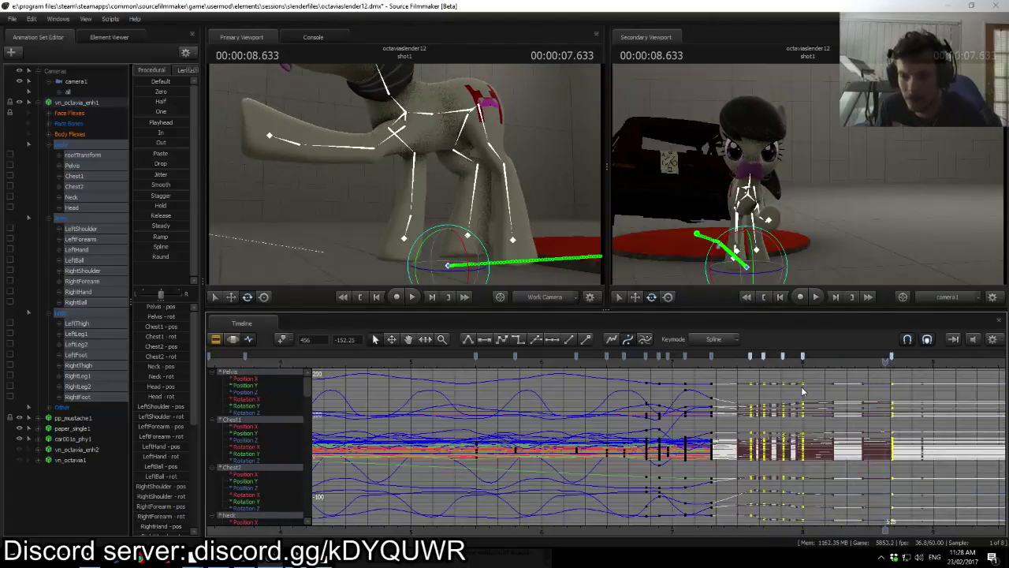
{"action": "left_click", "coordinate": [801, 387]}
{"action": "left_click", "coordinate": [745, 356]}
{"action": "key", "text": "space"}
{"action": "left_click", "coordinate": [743, 360]}
{"action": "key", "text": "space"}
{"action": "key", "text": "space"}
{"action": "key", "text": "space"}
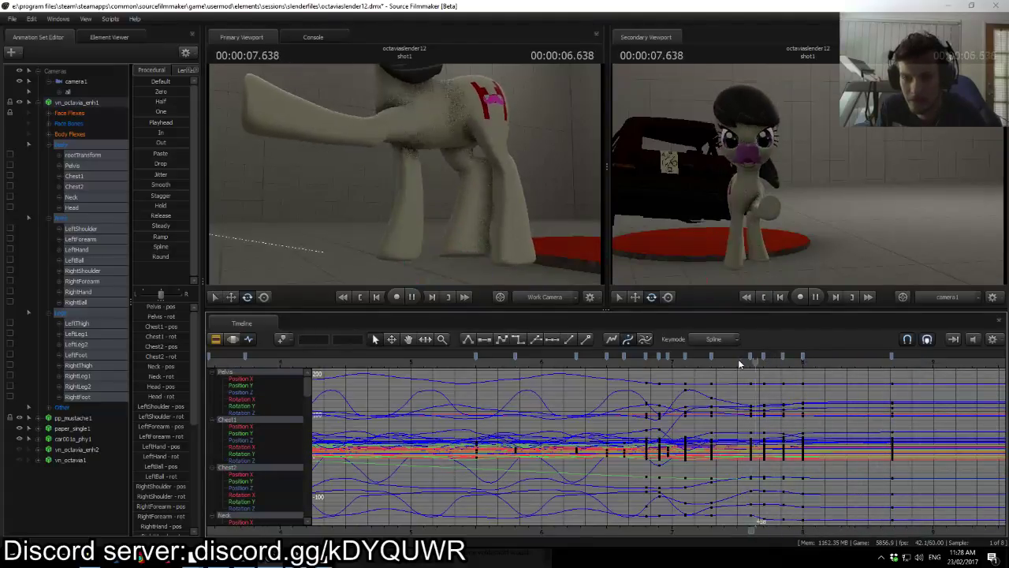
{"action": "key", "text": "space"}
{"action": "left_click_drag", "start_coordinate": [822, 366], "coordinate": [849, 367]}
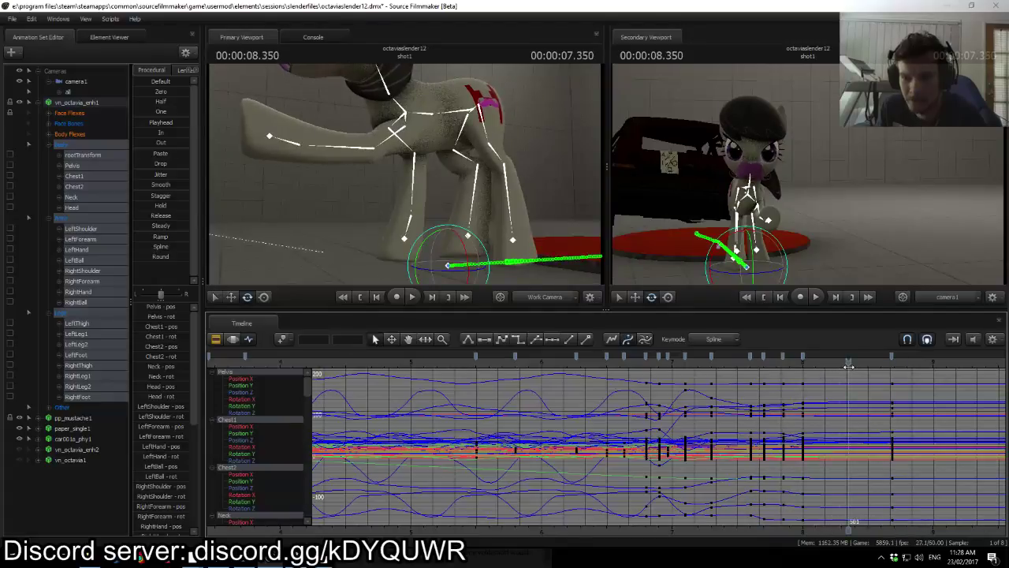
Step: Switch to Discord and open the voice options of the first participant in the Talk The Talk channel
{"action": "left_click", "coordinate": [240, 561]}
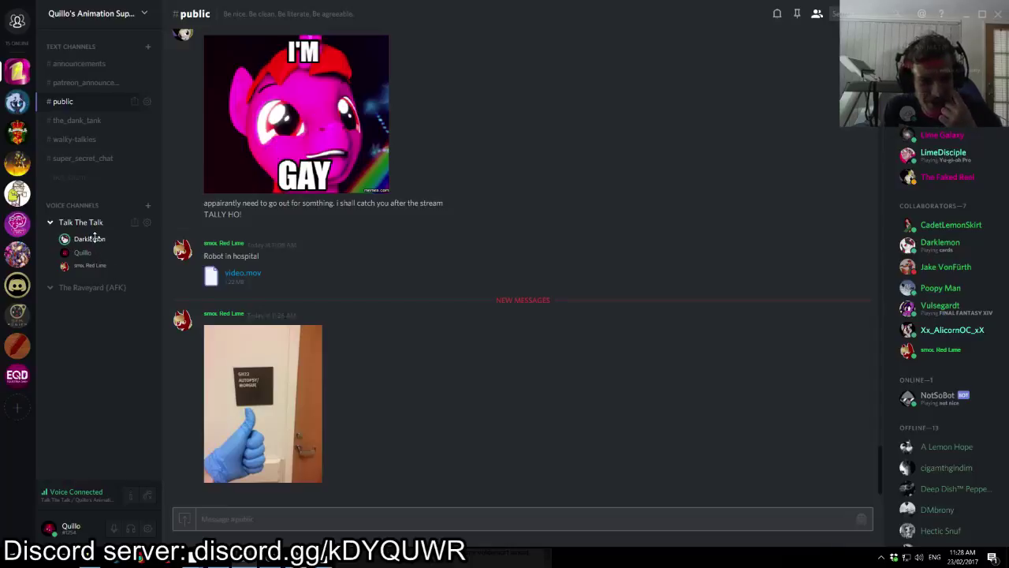
{"action": "right_click", "coordinate": [93, 239]}
{"action": "left_click", "coordinate": [76, 330]}
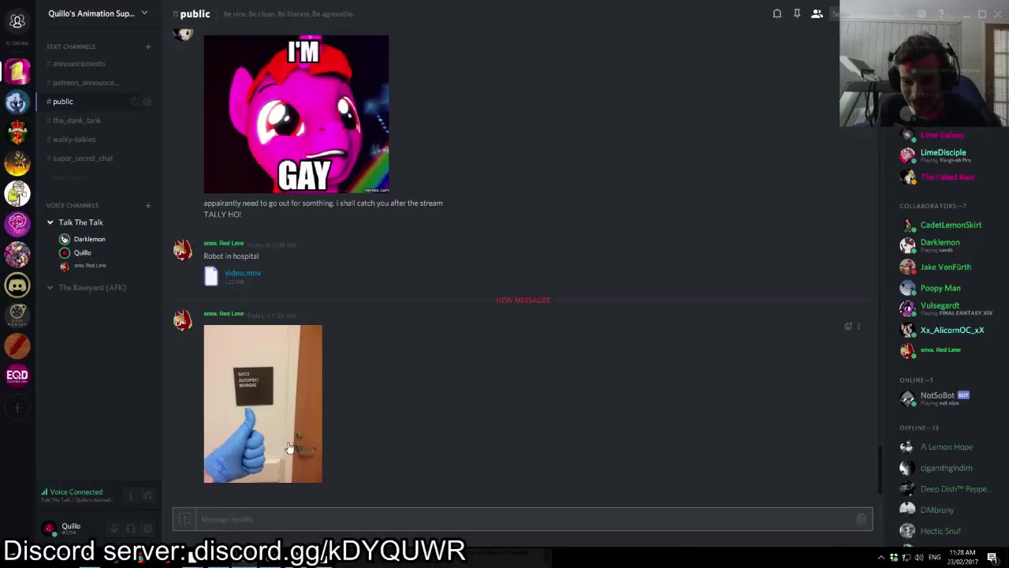
Step: Return to Source Filmmaker and bring up the YouTube live chat window to read the messages
{"action": "left_click", "coordinate": [268, 561]}
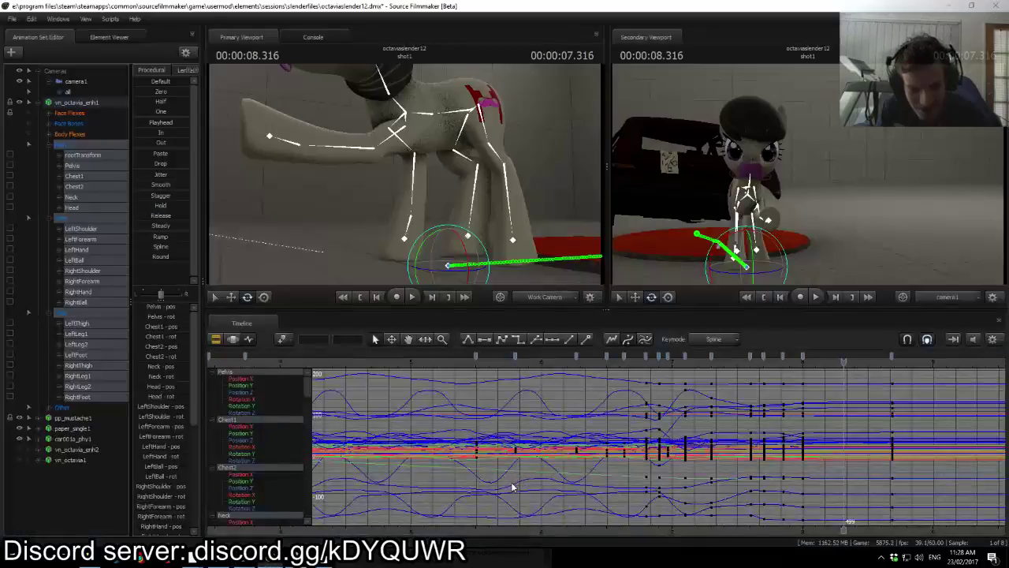
{"action": "mouse_move", "coordinate": [197, 561]}
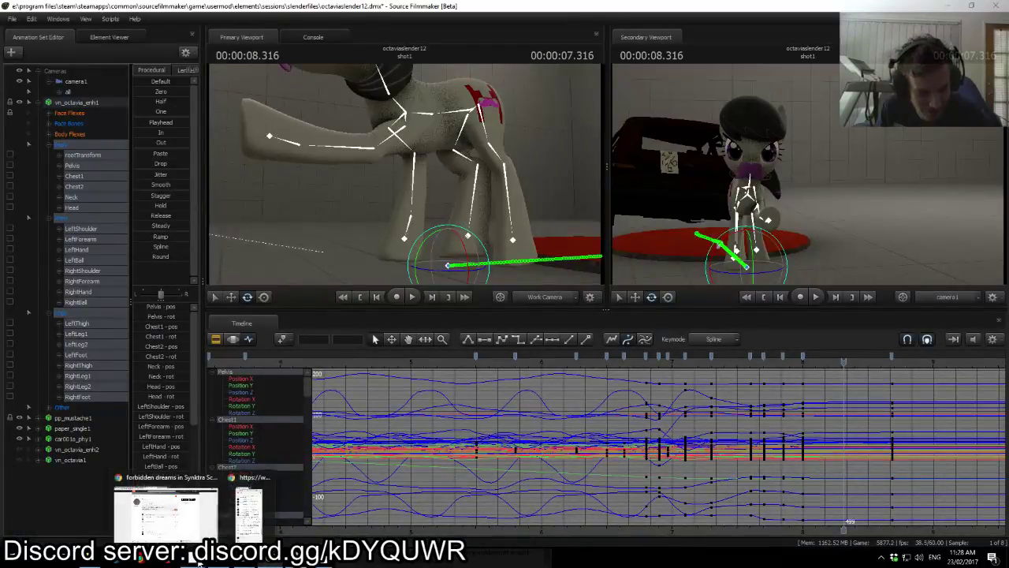
{"action": "left_click", "coordinate": [249, 512]}
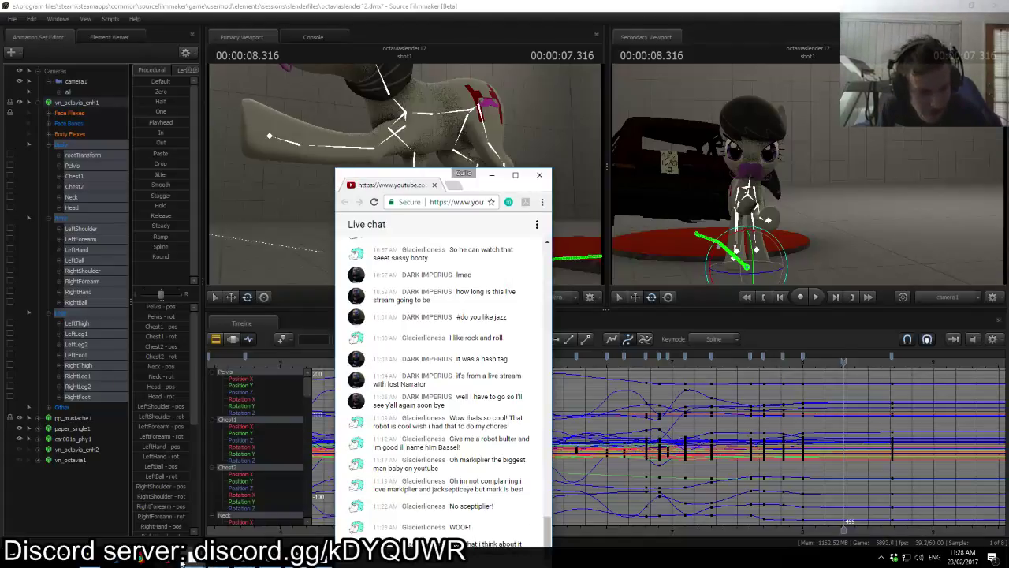
Step: Switch to the main Chrome window, close the ElectroSWING tab, and search Google for "Voldemort snake" in a new tab
{"action": "mouse_move", "coordinate": [197, 561]}
{"action": "left_click", "coordinate": [195, 523]}
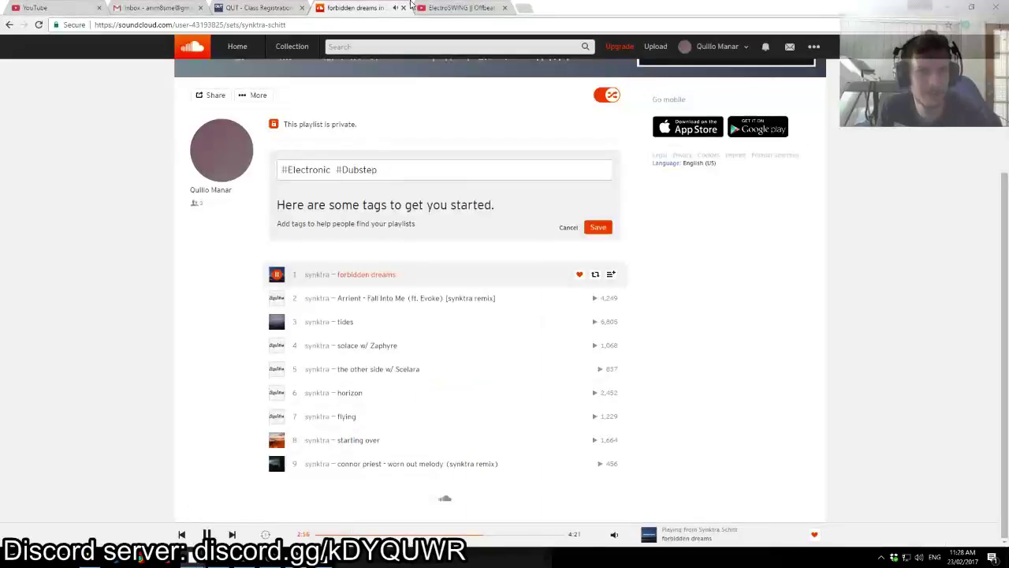
{"action": "left_click", "coordinate": [475, 7]}
{"action": "left_click", "coordinate": [527, 11]}
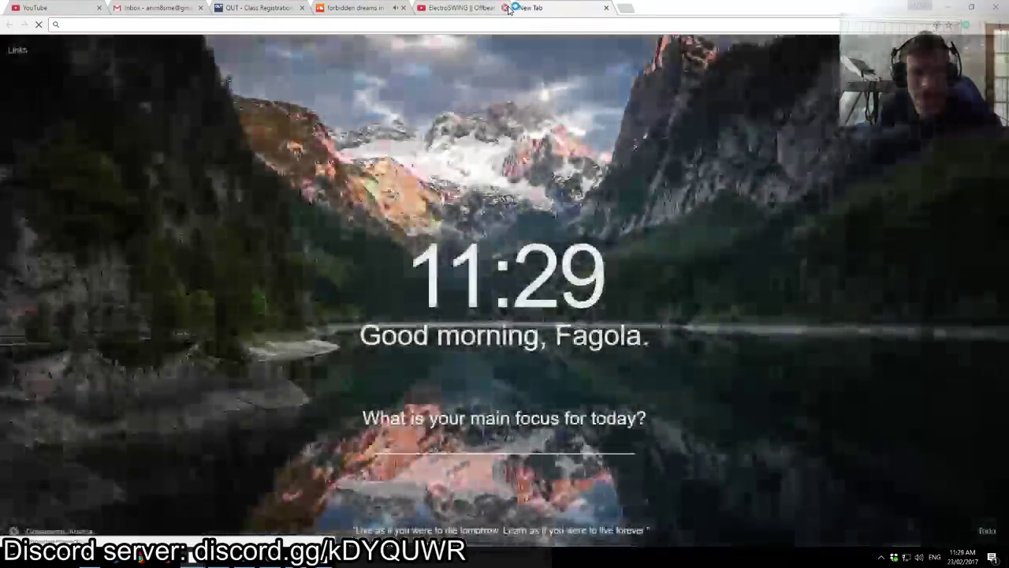
{"action": "type", "text": "Vo"}
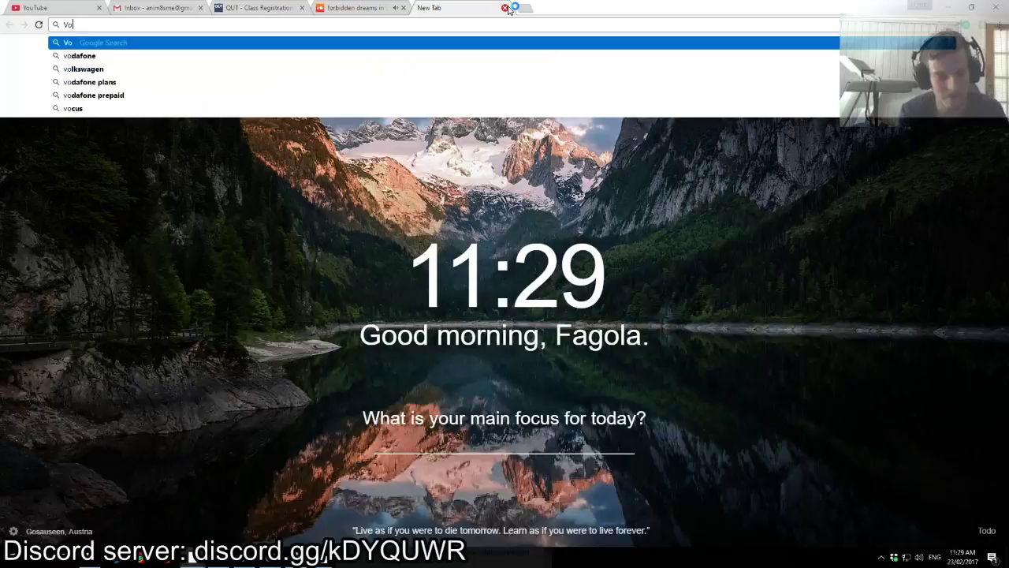
{"action": "type", "text": "ldemort snake"}
{"action": "key", "text": "Return"}
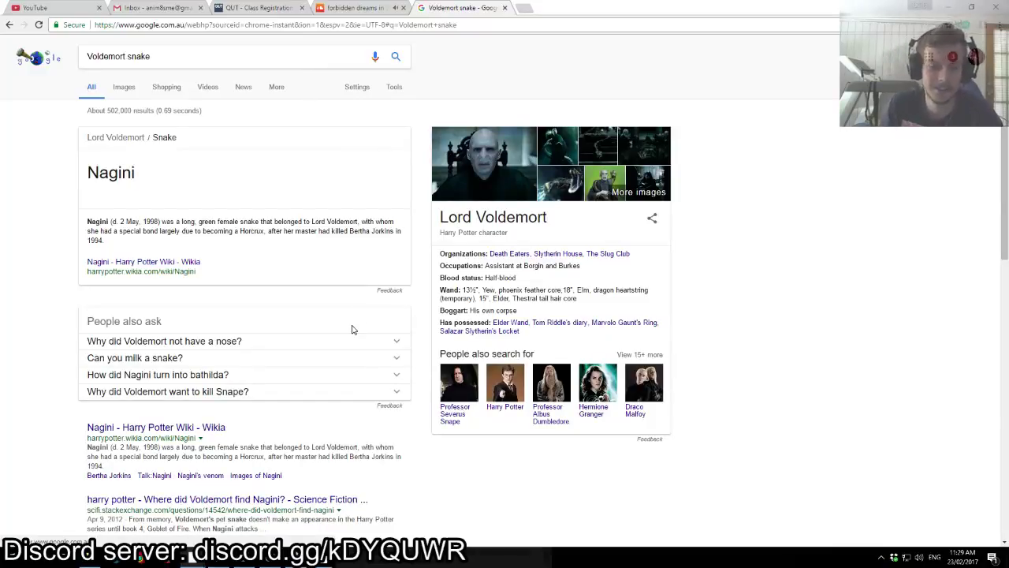
Step: Switch back to Source Filmmaker and play back the walk-to-stop animation from about 4.7 s
{"action": "mouse_move", "coordinate": [268, 560]}
{"action": "left_click", "coordinate": [269, 514]}
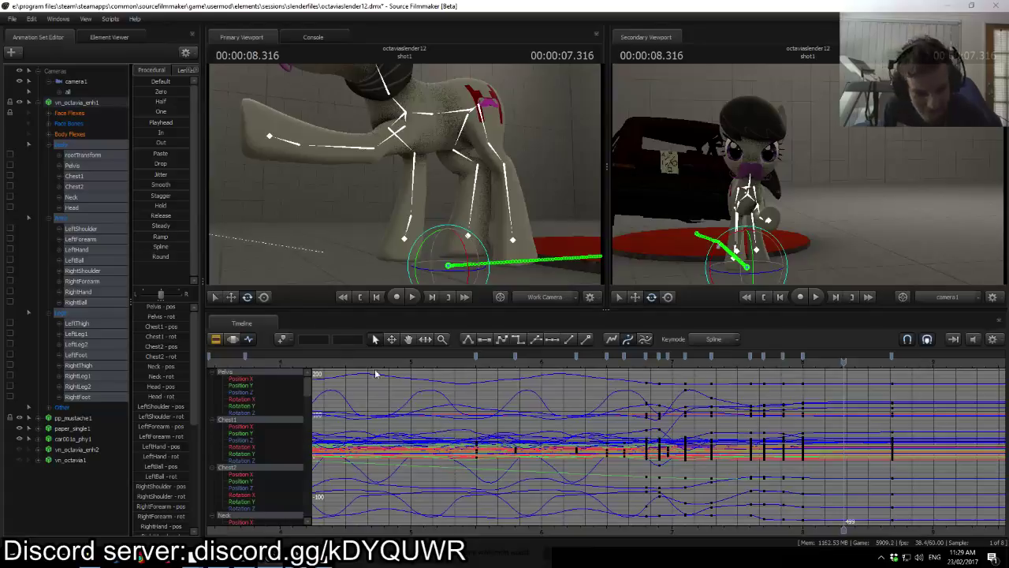
{"action": "left_click", "coordinate": [375, 367]}
{"action": "key", "text": "space"}
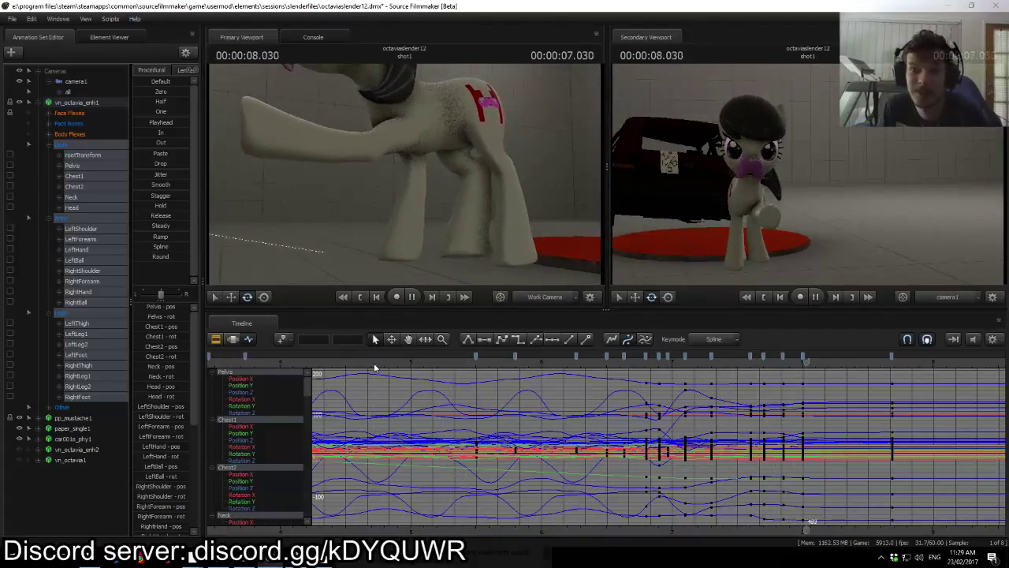
Step: Play back the walk-to-stop animation again from about 5.1 s
{"action": "key", "text": "space"}
{"action": "left_click", "coordinate": [430, 363]}
{"action": "key", "text": "space"}
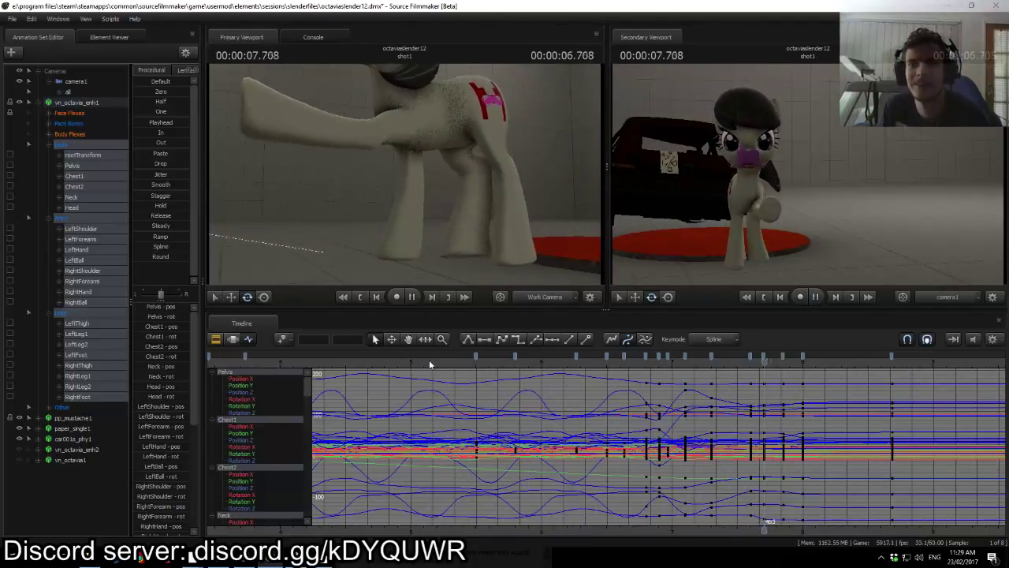
{"action": "key", "text": "space"}
Step: Play back the full shot1 animation from about 1.0 s through the held pose after 8 s
{"action": "scroll", "coordinate": [839, 435], "scroll_direction": "down", "scroll_amount": 4}
{"action": "scroll", "coordinate": [841, 435], "scroll_direction": "down", "scroll_amount": 2}
{"action": "scroll", "coordinate": [839, 430], "scroll_direction": "up", "scroll_amount": 3}
{"action": "scroll", "coordinate": [836, 418], "scroll_direction": "down", "scroll_amount": 3}
{"action": "scroll", "coordinate": [835, 414], "scroll_direction": "up", "scroll_amount": 2}
{"action": "left_click", "coordinate": [466, 364]}
{"action": "key", "text": "space"}
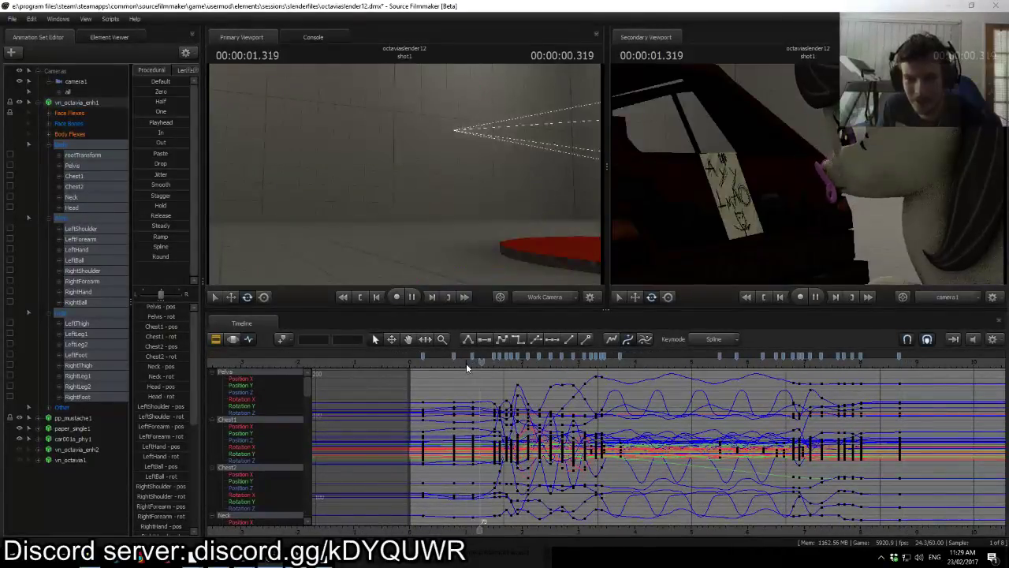
{"action": "key", "text": "space"}
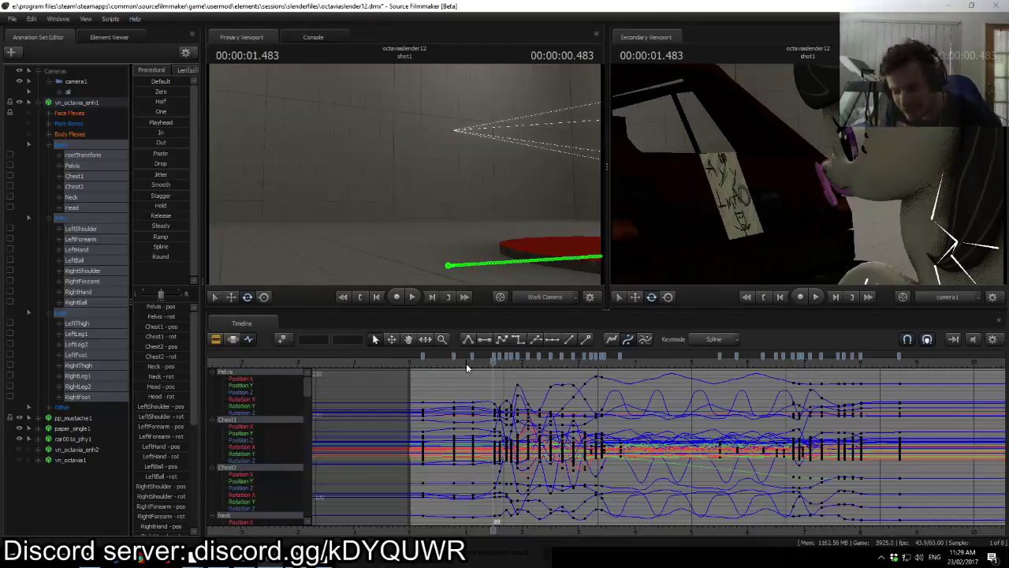
{"action": "key", "text": "space"}
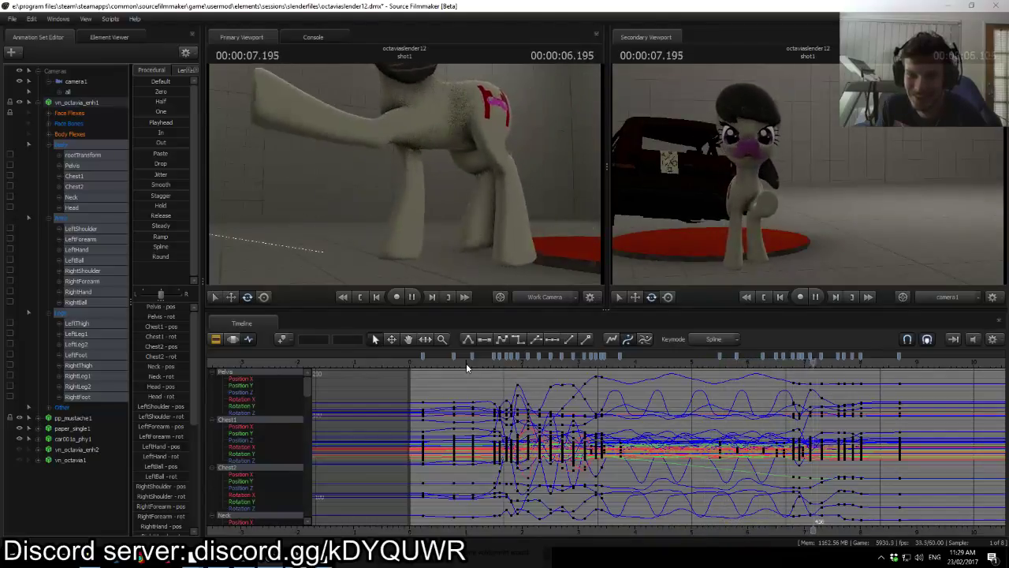
{"action": "key", "text": "space"}
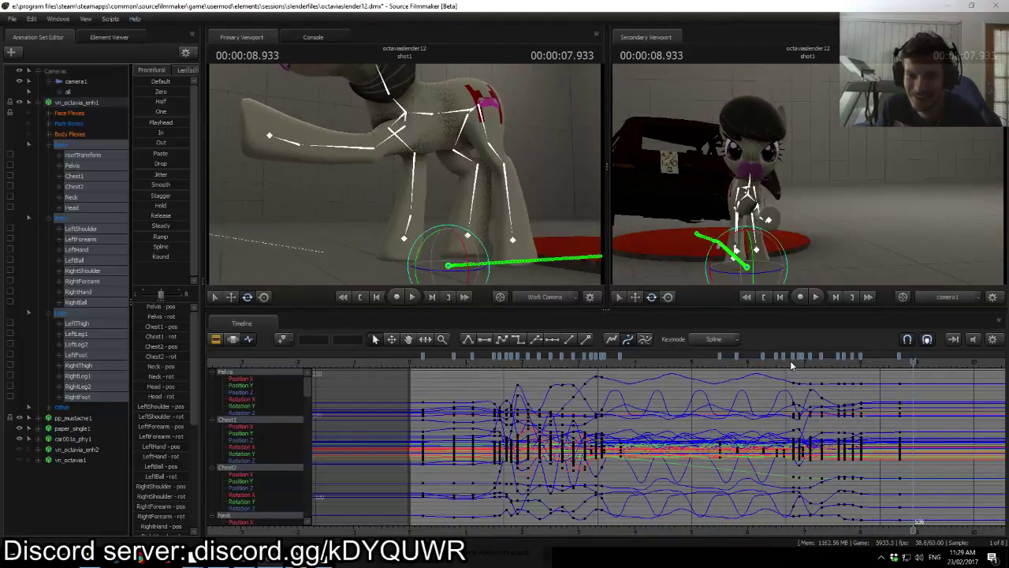
Step: Play back the pony's stopping motion from about 6.8 s
{"action": "left_click", "coordinate": [791, 363]}
{"action": "key", "text": "space"}
{"action": "key", "text": "space"}
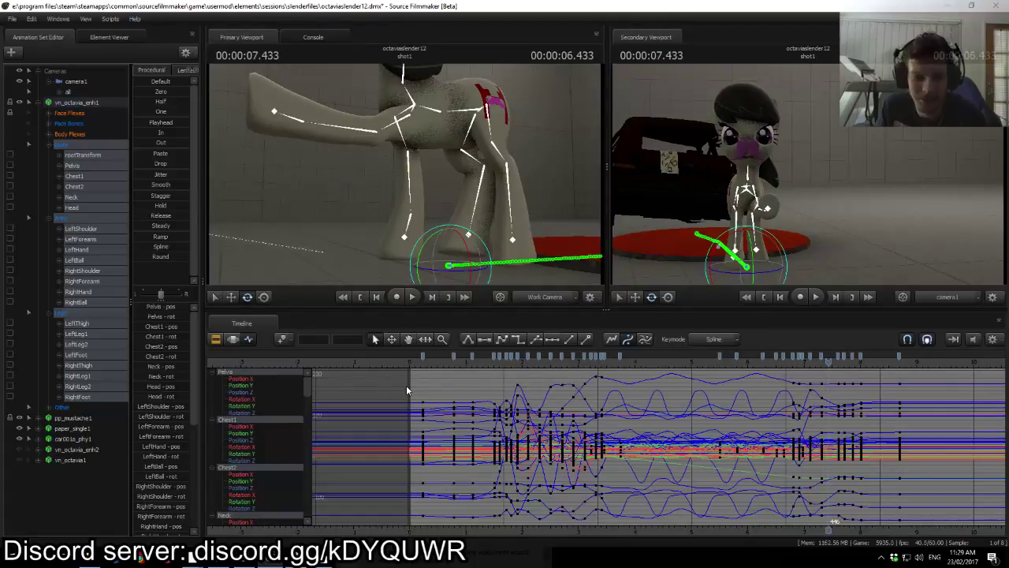
Step: Replay the whole shot from its start to review the walk, stop and final hold
{"action": "left_click", "coordinate": [418, 363]}
{"action": "key", "text": "space"}
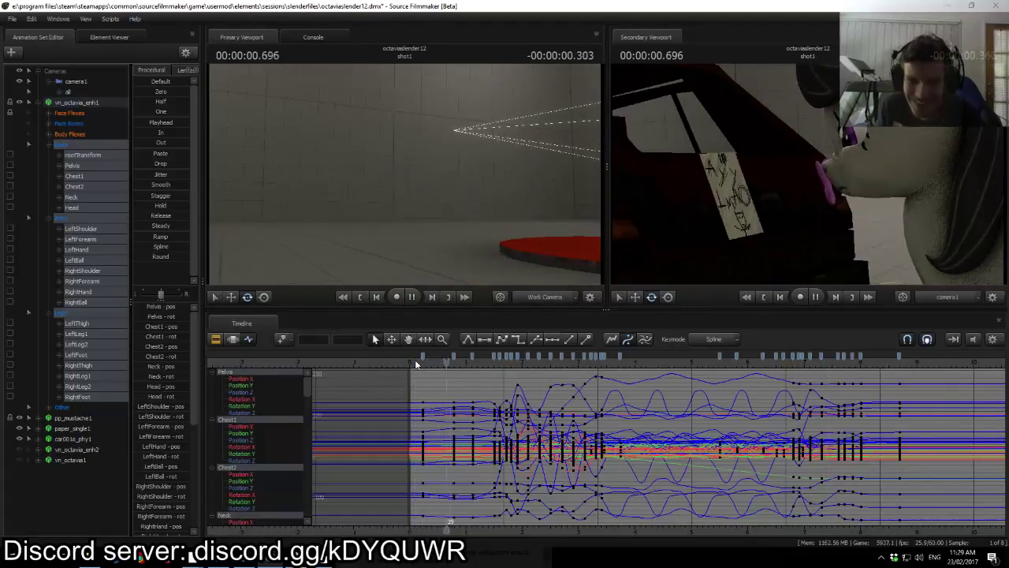
{"action": "left_click", "coordinate": [380, 362]}
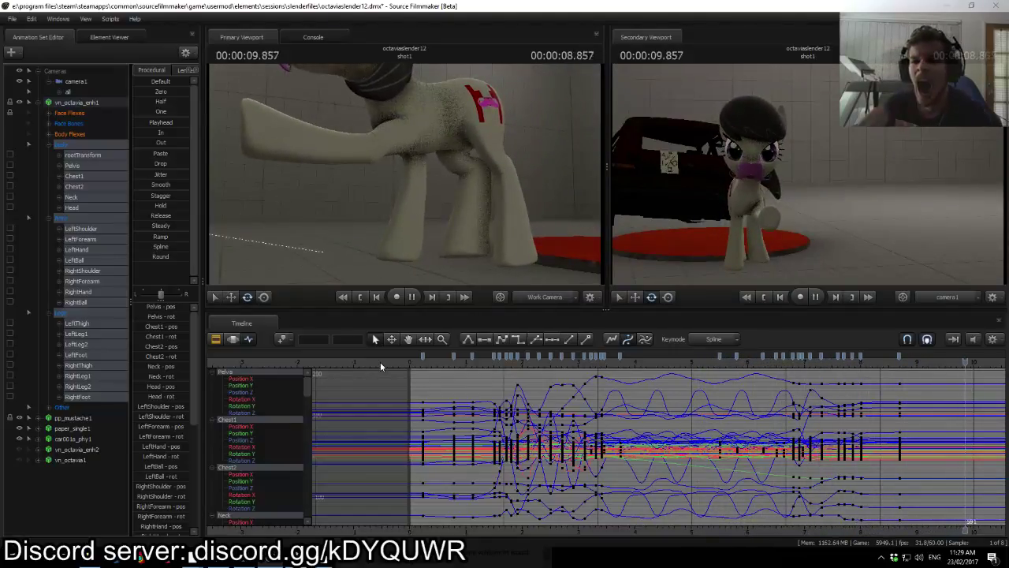
{"action": "key", "text": "space"}
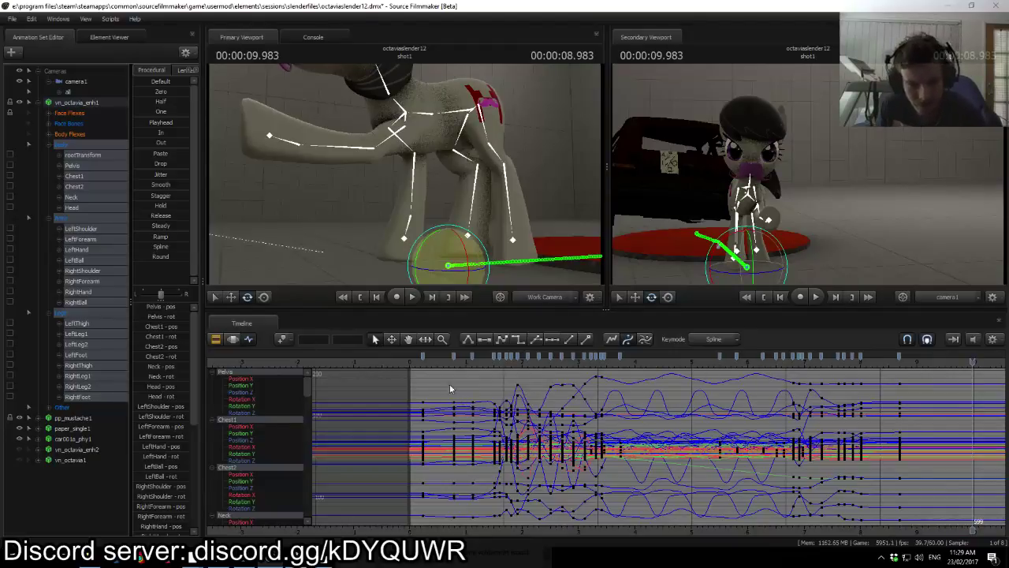
{"action": "key", "text": "space"}
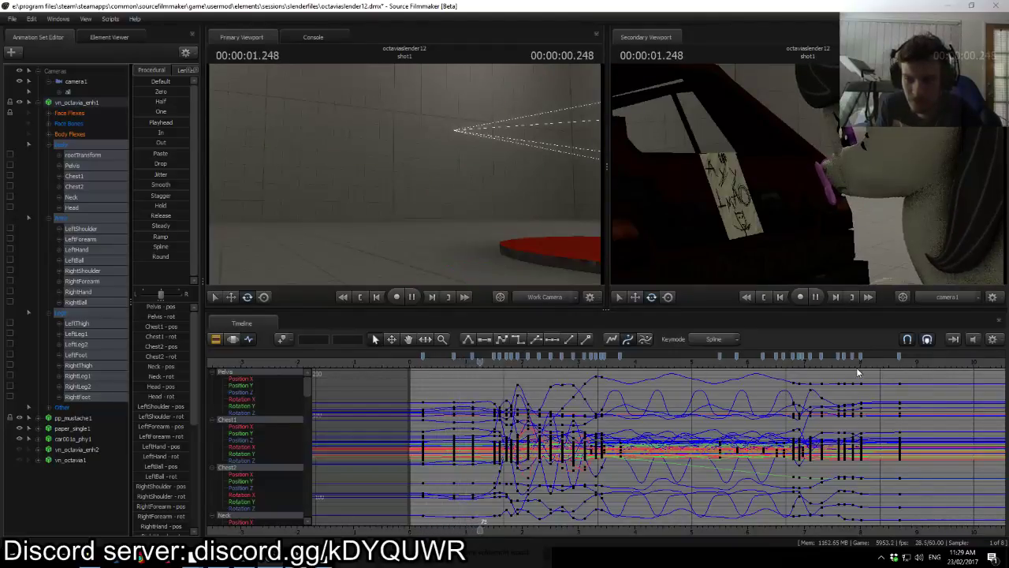
Step: Move the final full-body hold keyframes earlier to frame 508 and play back the stop from about 6.8 s
{"action": "left_click", "coordinate": [860, 363]}
{"action": "key", "text": "space"}
{"action": "left_click_drag", "start_coordinate": [900, 361], "coordinate": [886, 356]}
{"action": "left_click", "coordinate": [849, 364]}
{"action": "key", "text": "space"}
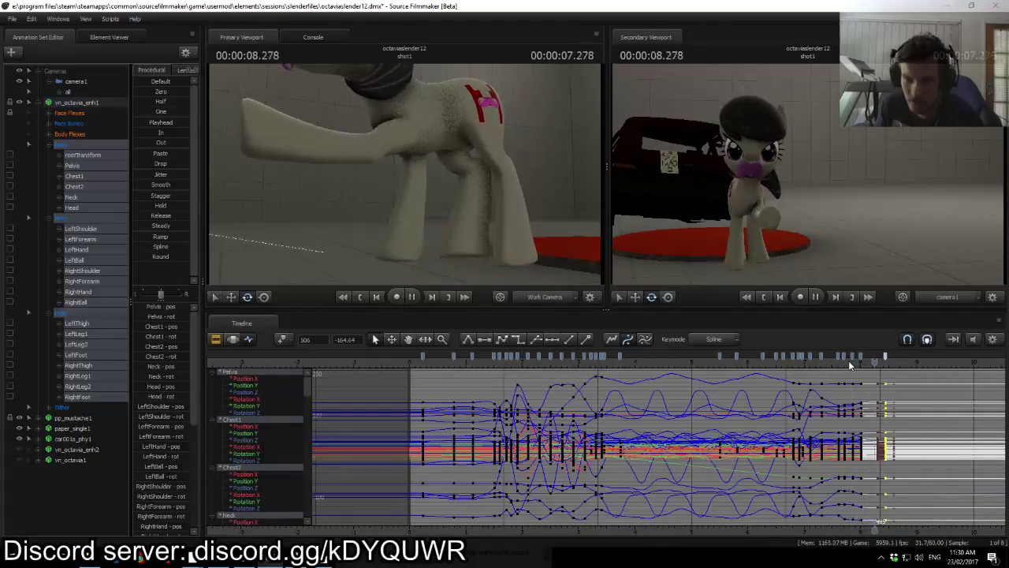
{"action": "key", "text": "space"}
{"action": "left_click", "coordinate": [884, 362]}
{"action": "left_click_drag", "start_coordinate": [885, 358], "coordinate": [886, 355]}
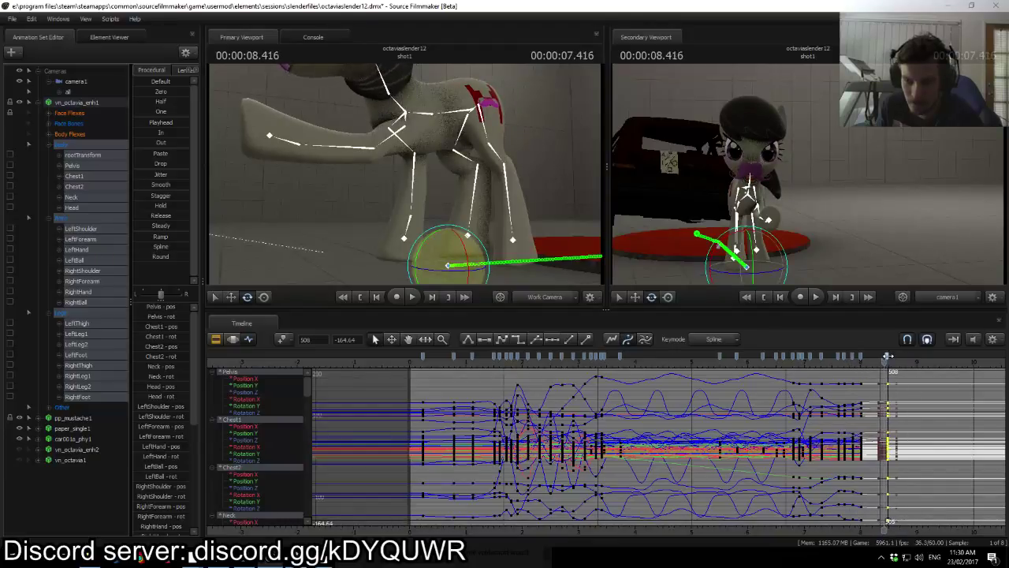
{"action": "left_click", "coordinate": [791, 367]}
{"action": "key", "text": "space"}
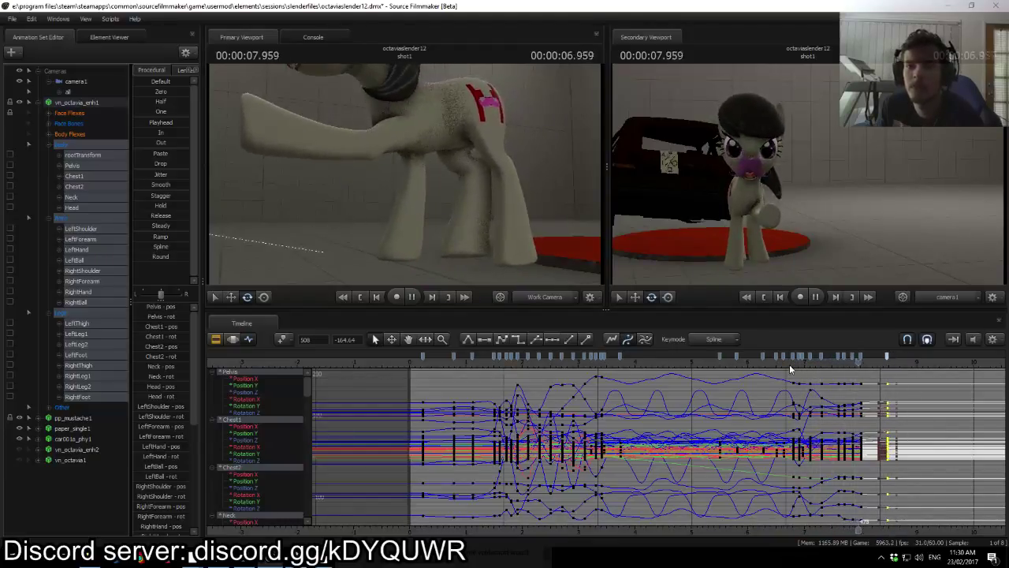
{"action": "key", "text": "space"}
Step: Play back the animation from about 1.5 s to check the shortened final hold
{"action": "left_click", "coordinate": [494, 364]}
{"action": "key", "text": "space"}
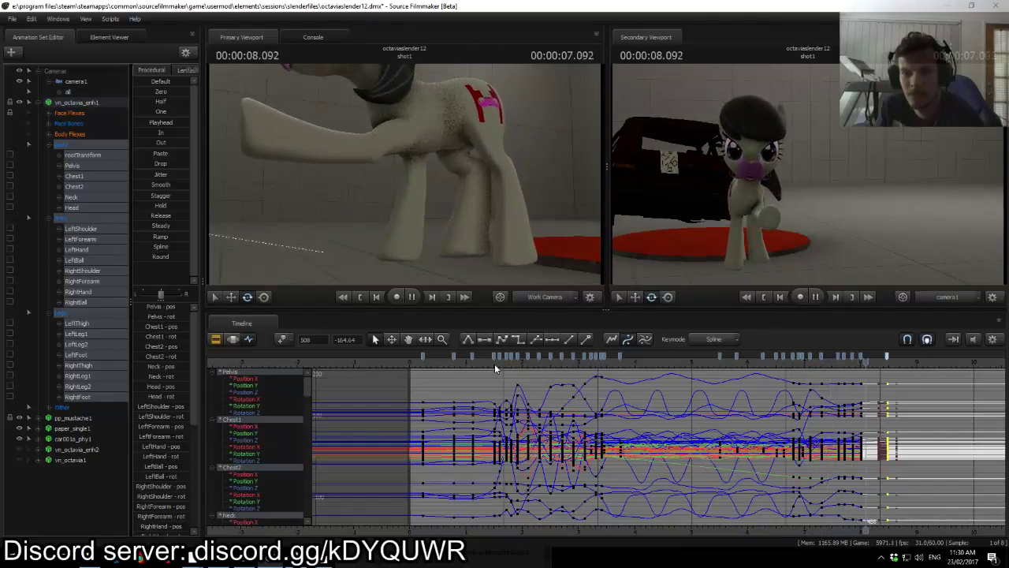
{"action": "key", "text": "space"}
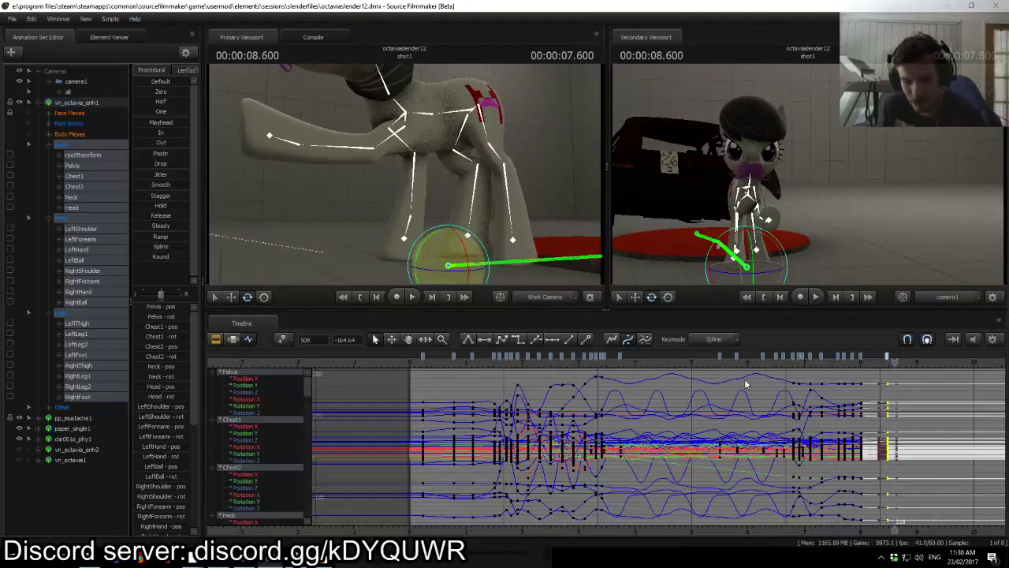
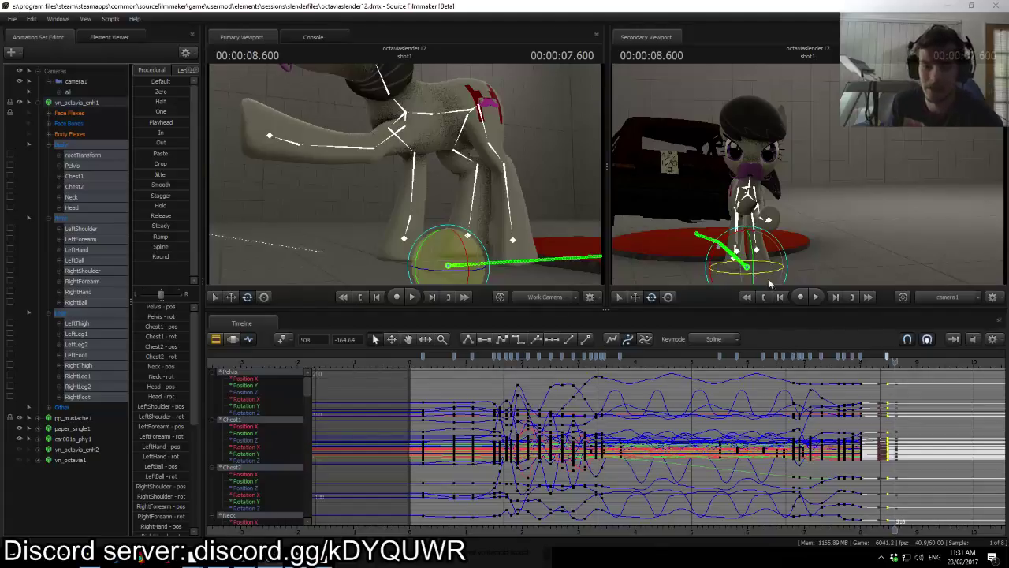
Step: Shift the three full-body keyframes between 7.6 s and 7.85 s three frames earlier, so the first sits at frame 453
{"action": "left_click", "coordinate": [855, 363]}
{"action": "scroll", "coordinate": [855, 362], "scroll_direction": "up", "scroll_amount": 6}
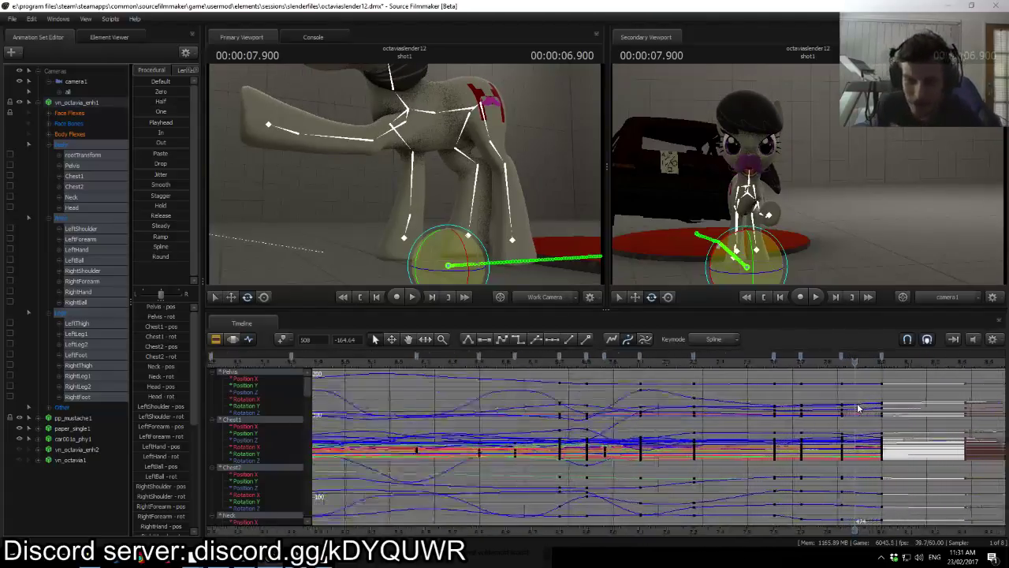
{"action": "left_click", "coordinate": [774, 358]}
{"action": "left_click", "coordinate": [842, 357], "text": "shift"}
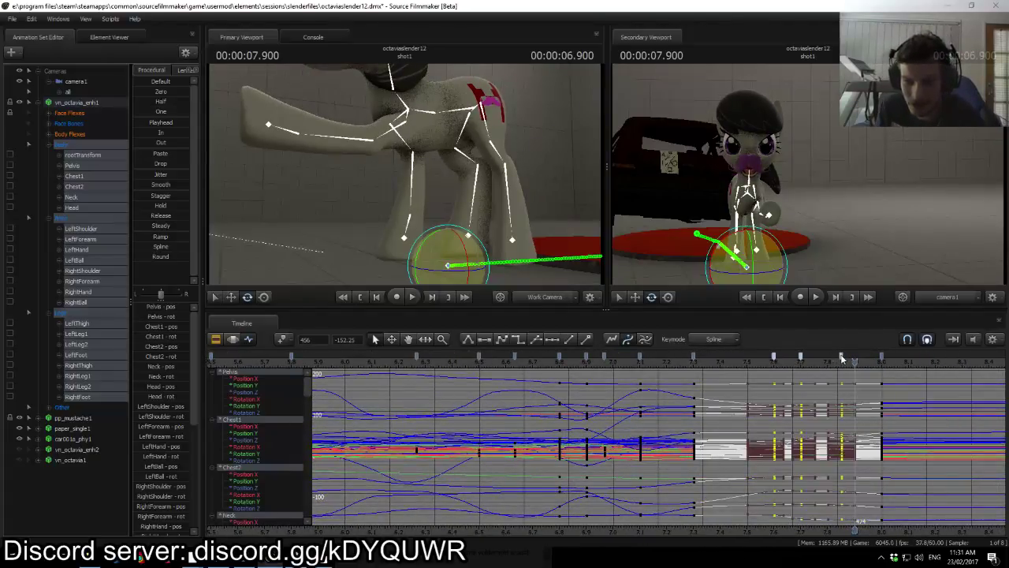
{"action": "left_click_drag", "start_coordinate": [842, 358], "coordinate": [828, 358]}
Step: Play back the settling motion around 7 s to check the retimed keyframes
{"action": "key", "text": "space"}
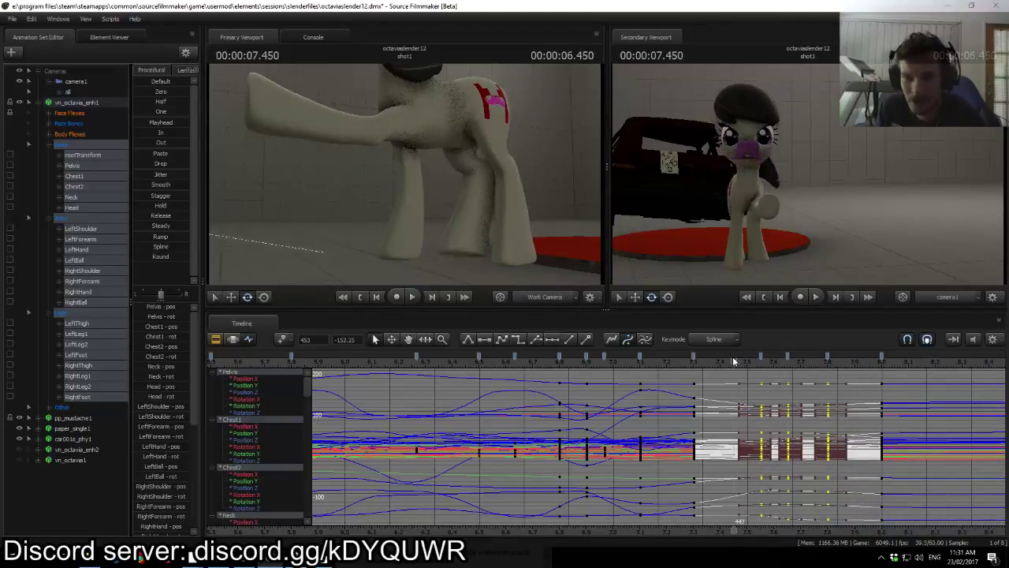
{"action": "key", "text": "space"}
{"action": "key", "text": "space"}
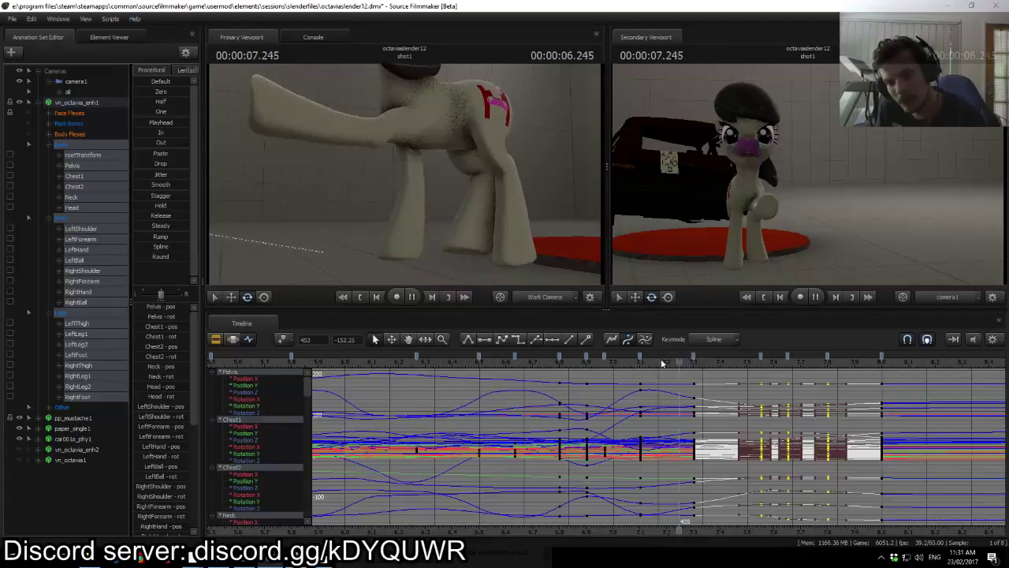
Step: Select the two keyframe columns at about 7.65 s and 7.8 s and shift them later so the first sits at frame 461
{"action": "key", "text": "space"}
{"action": "scroll", "coordinate": [817, 424], "scroll_direction": "down", "scroll_amount": 3}
{"action": "left_click", "coordinate": [866, 425]}
{"action": "scroll", "coordinate": [867, 426], "scroll_direction": "down", "scroll_amount": 3}
{"action": "scroll", "coordinate": [867, 426], "scroll_direction": "up", "scroll_amount": 2}
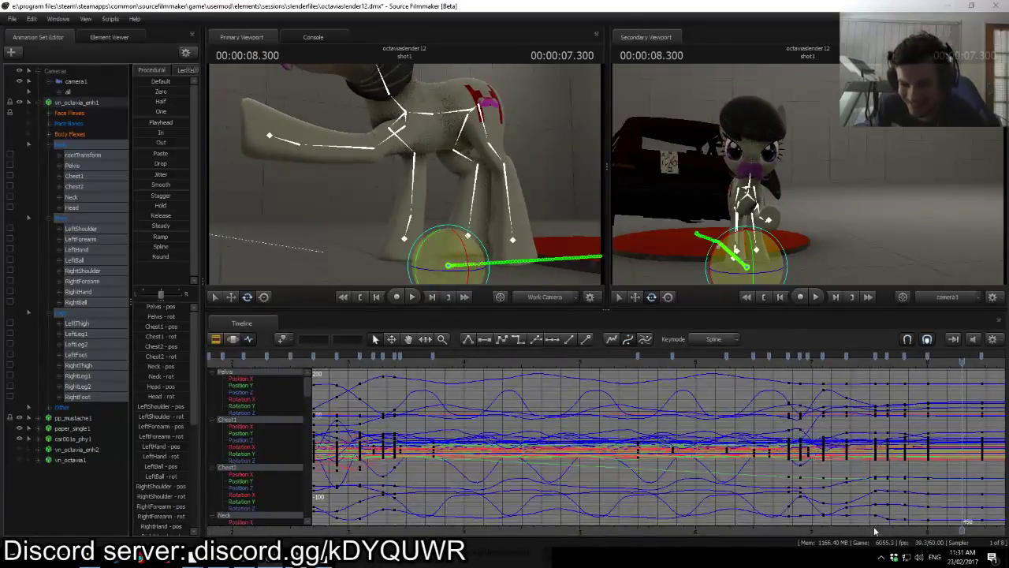
{"action": "scroll", "coordinate": [804, 527], "scroll_direction": "up", "scroll_amount": 2}
{"action": "scroll", "coordinate": [797, 476], "scroll_direction": "up", "scroll_amount": 2}
{"action": "scroll", "coordinate": [794, 471], "scroll_direction": "up", "scroll_amount": 2}
{"action": "left_click", "coordinate": [659, 357]}
{"action": "left_click", "coordinate": [695, 357], "text": "shift"}
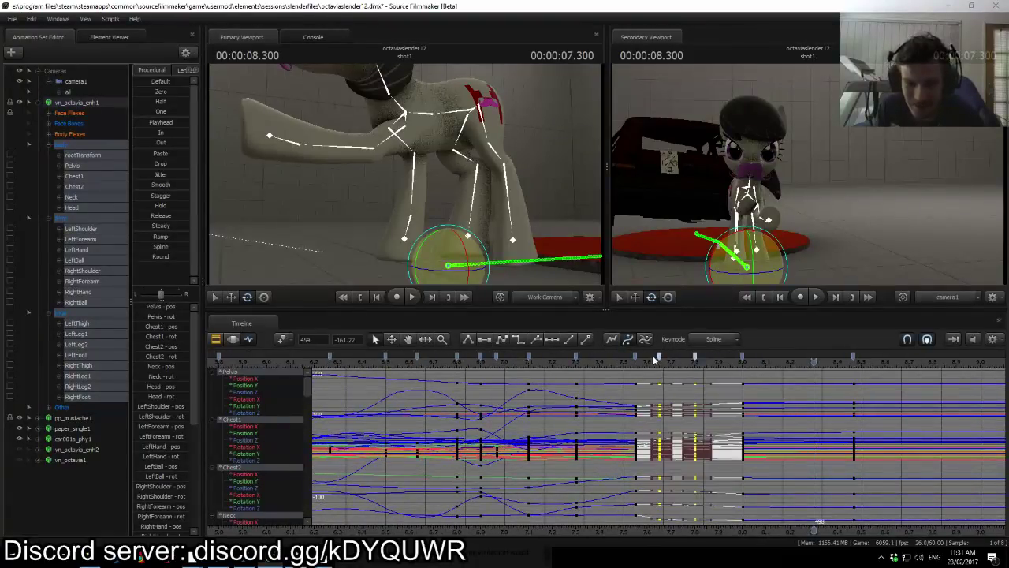
{"action": "left_click_drag", "start_coordinate": [653, 357], "coordinate": [673, 357]}
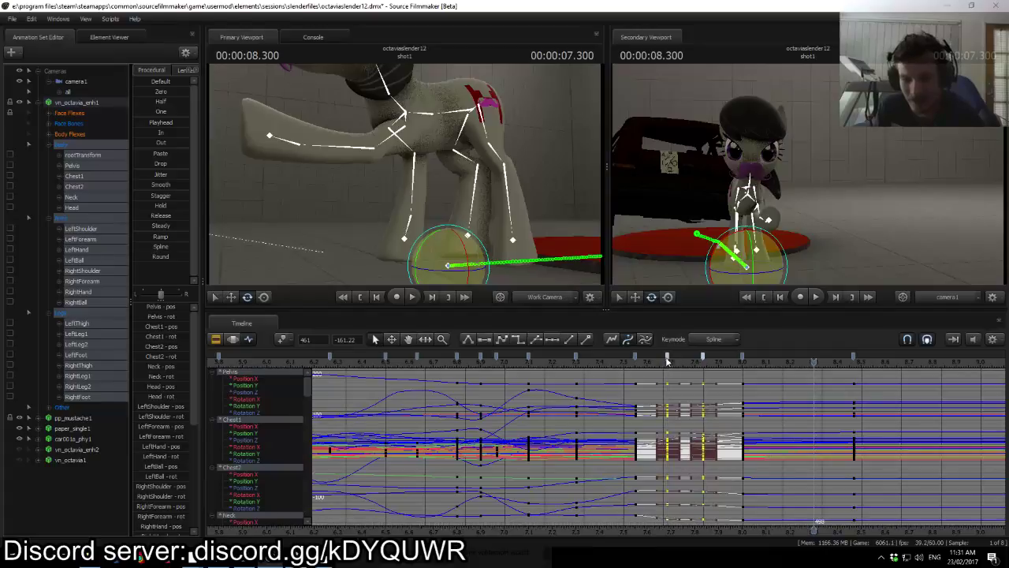
{"action": "left_click", "coordinate": [610, 359]}
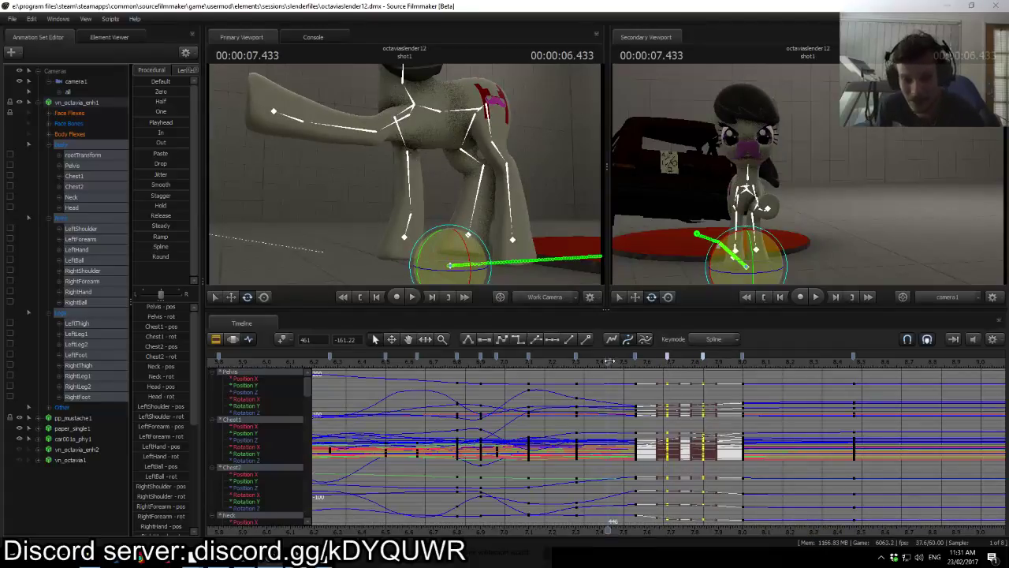
{"action": "left_click", "coordinate": [621, 377]}
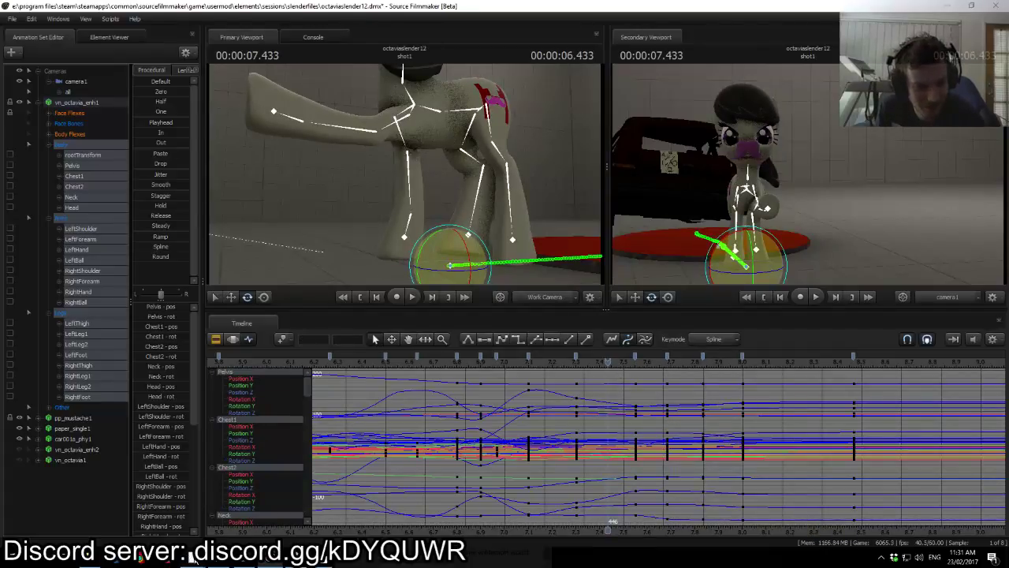
Step: Switch to the browser and adjust the SoundCloud player's volume
{"action": "mouse_move", "coordinate": [191, 557]}
{"action": "left_click", "coordinate": [187, 511]}
{"action": "left_click", "coordinate": [379, 6]}
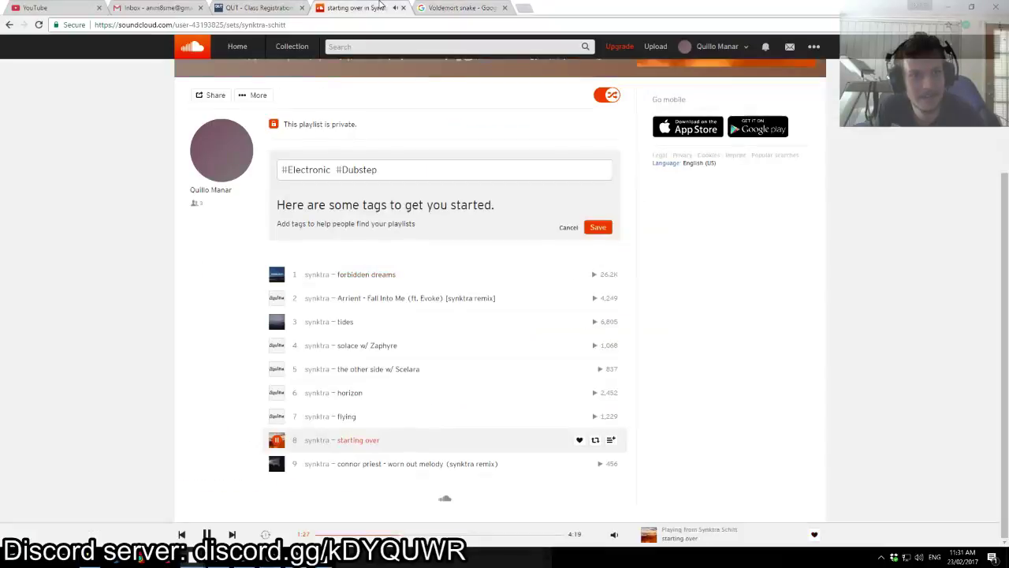
{"action": "mouse_move", "coordinate": [613, 535]}
{"action": "left_click", "coordinate": [616, 516]}
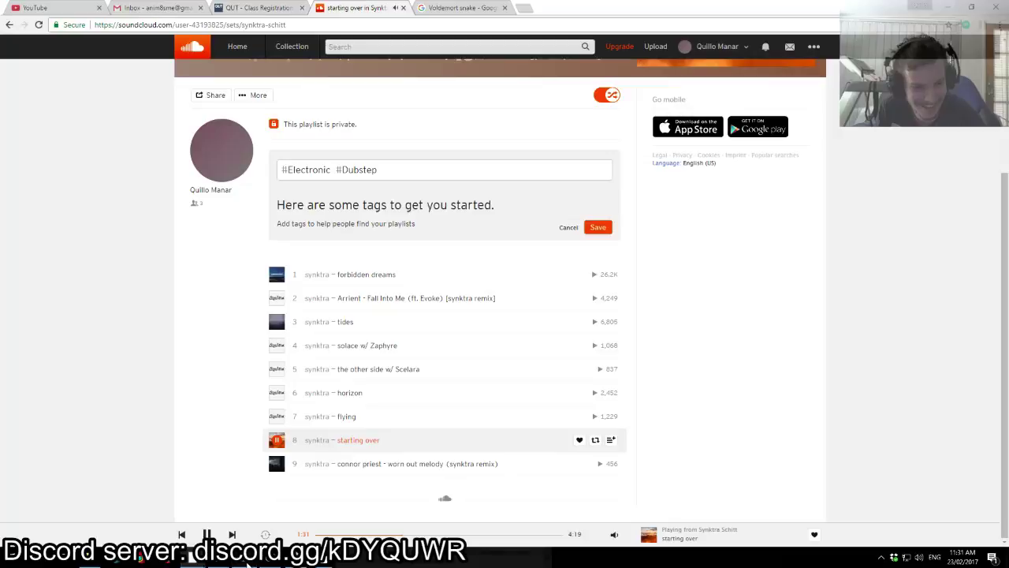
Step: Switch to Discord, set the first voice channel member's user volume to 99%, and return to Source Filmmaker
{"action": "left_click", "coordinate": [212, 561]}
{"action": "right_click", "coordinate": [99, 238]}
{"action": "left_click_drag", "start_coordinate": [178, 341], "coordinate": [145, 340]}
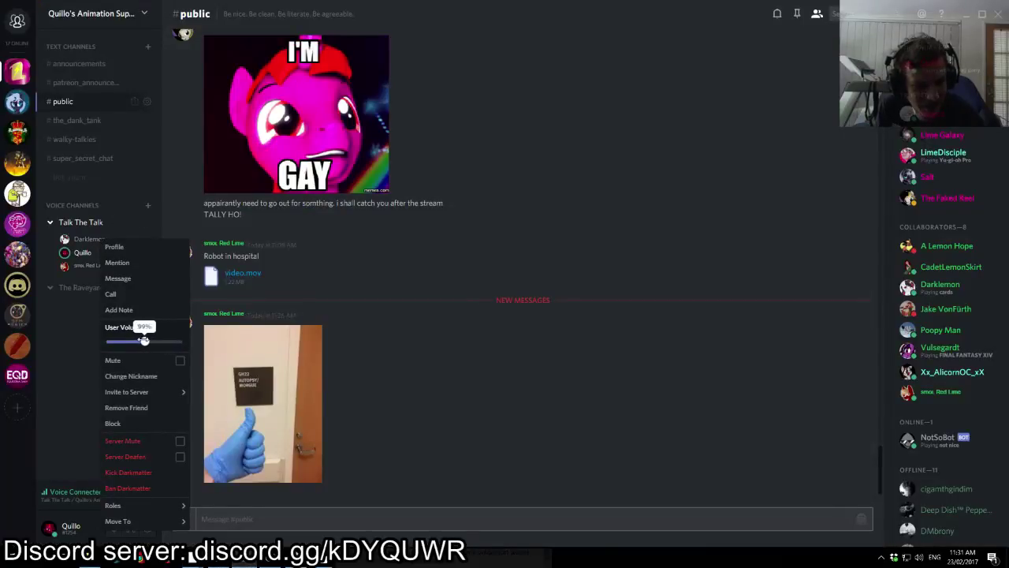
{"action": "left_click", "coordinate": [68, 343]}
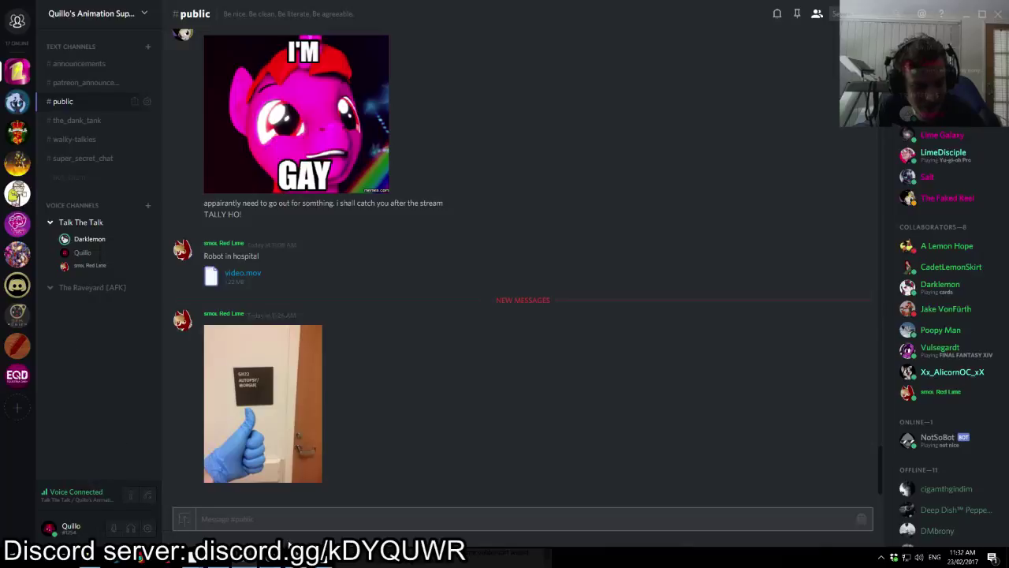
{"action": "left_click", "coordinate": [263, 511]}
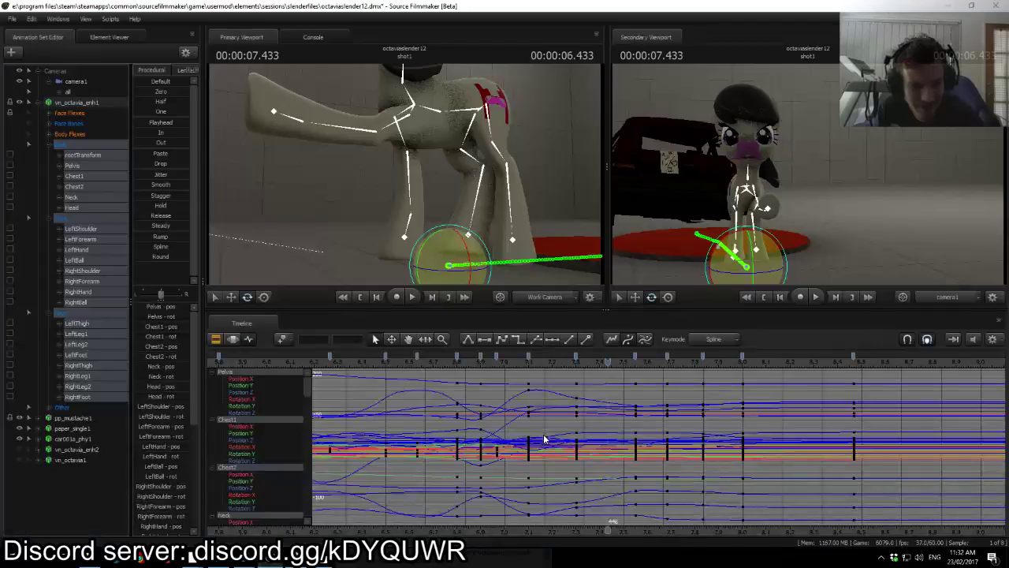
Step: Play back the animation from about 6.4 s and again from about 7.2 s to review the retimed motion
{"action": "key", "text": "alt+Tab"}
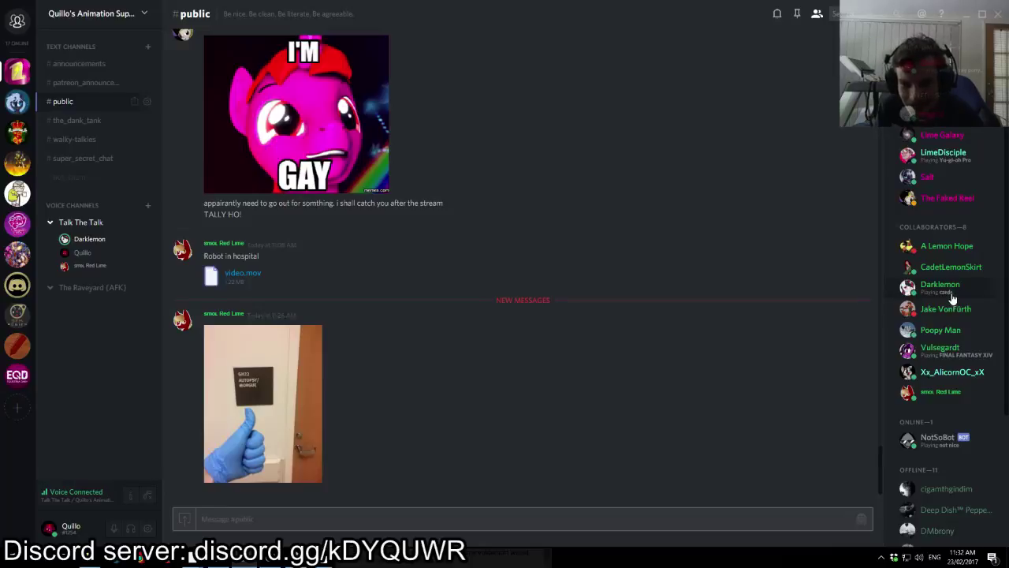
{"action": "key", "text": "alt+Tab"}
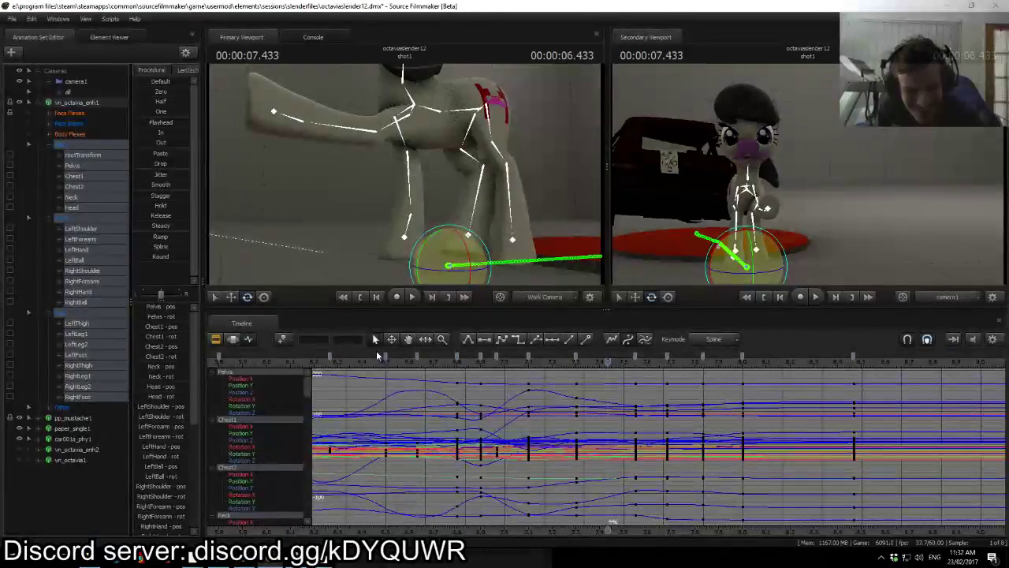
{"action": "left_click", "coordinate": [372, 362]}
{"action": "key", "text": "space"}
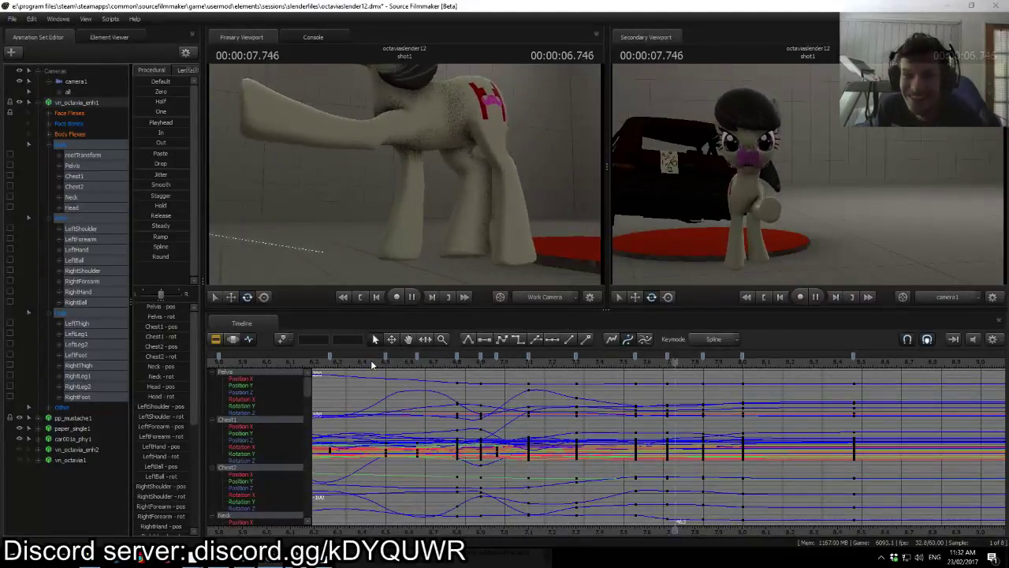
{"action": "left_click", "coordinate": [565, 362]}
{"action": "key", "text": "space"}
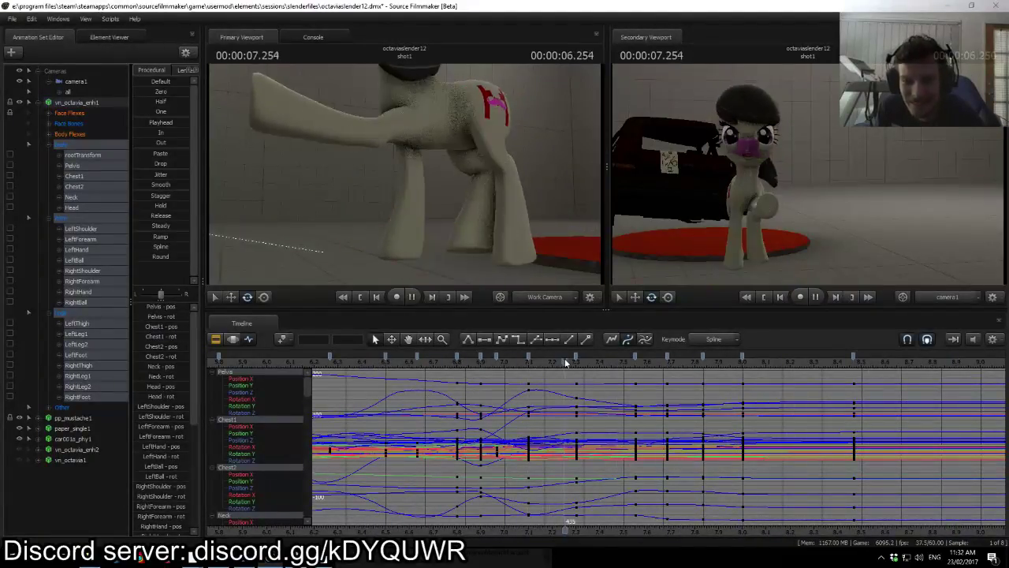
{"action": "key", "text": "space"}
Step: Play the whole octaviaslender12 animation from the start and return the playhead to the last keyframe at 8.5 s
{"action": "left_click", "coordinate": [246, 561]}
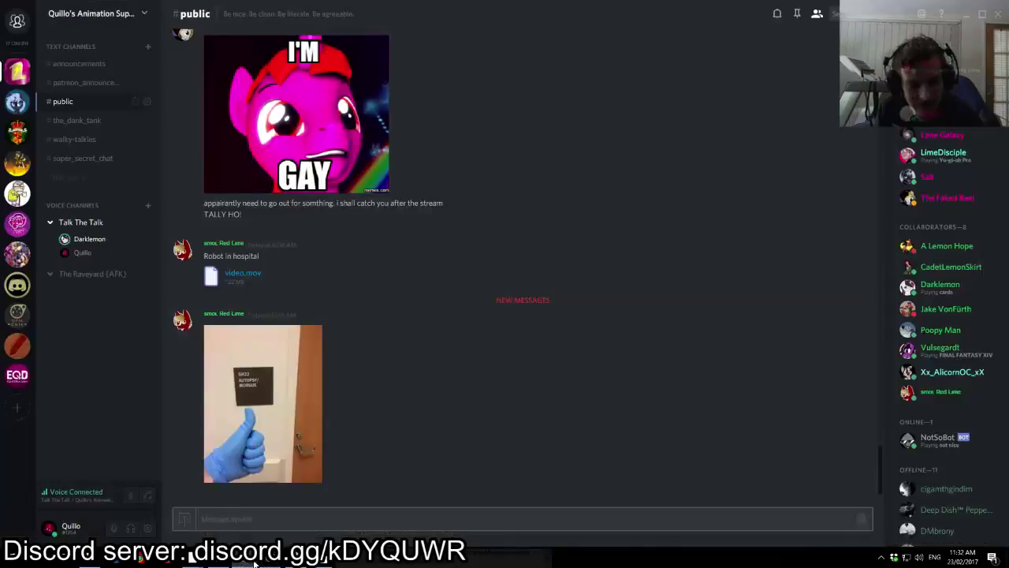
{"action": "left_click", "coordinate": [269, 562]}
{"action": "scroll", "coordinate": [641, 436], "scroll_direction": "down", "scroll_amount": 4}
{"action": "scroll", "coordinate": [640, 432], "scroll_direction": "down", "scroll_amount": 4}
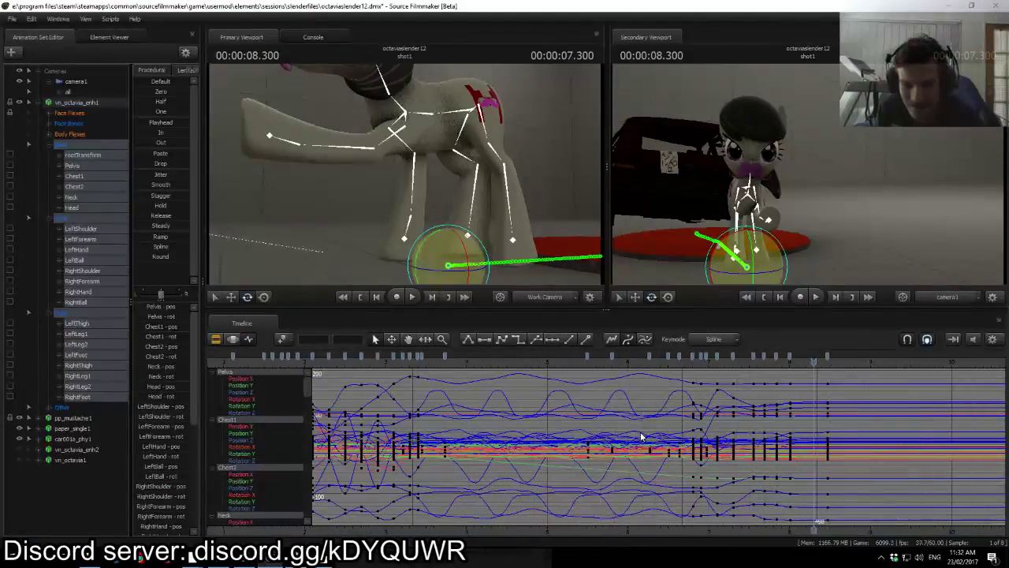
{"action": "scroll", "coordinate": [640, 435], "scroll_direction": "up", "scroll_amount": 1}
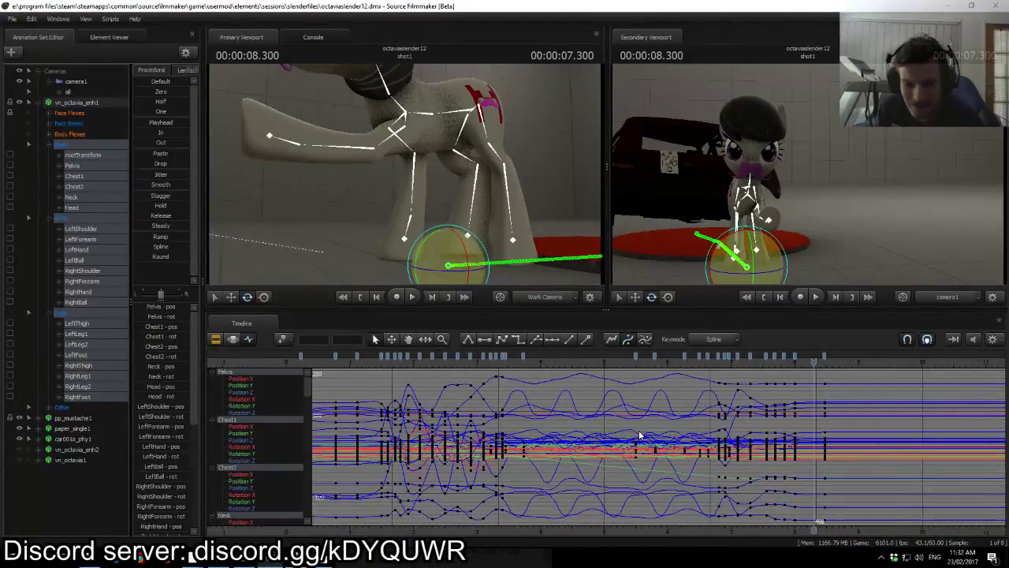
{"action": "middle_click_drag", "start_coordinate": [617, 531], "coordinate": [666, 523]}
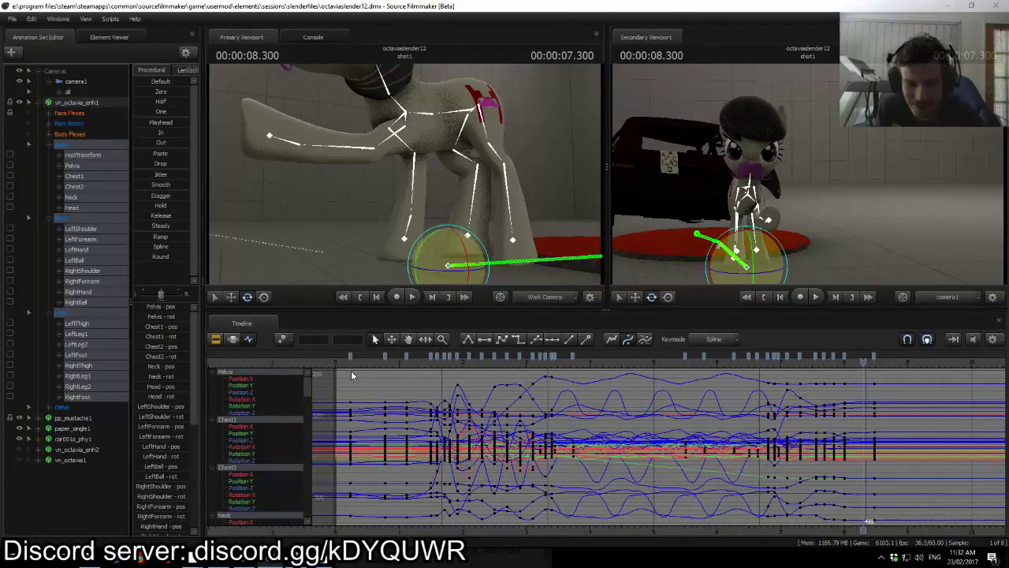
{"action": "left_click", "coordinate": [339, 362]}
{"action": "key", "text": "space"}
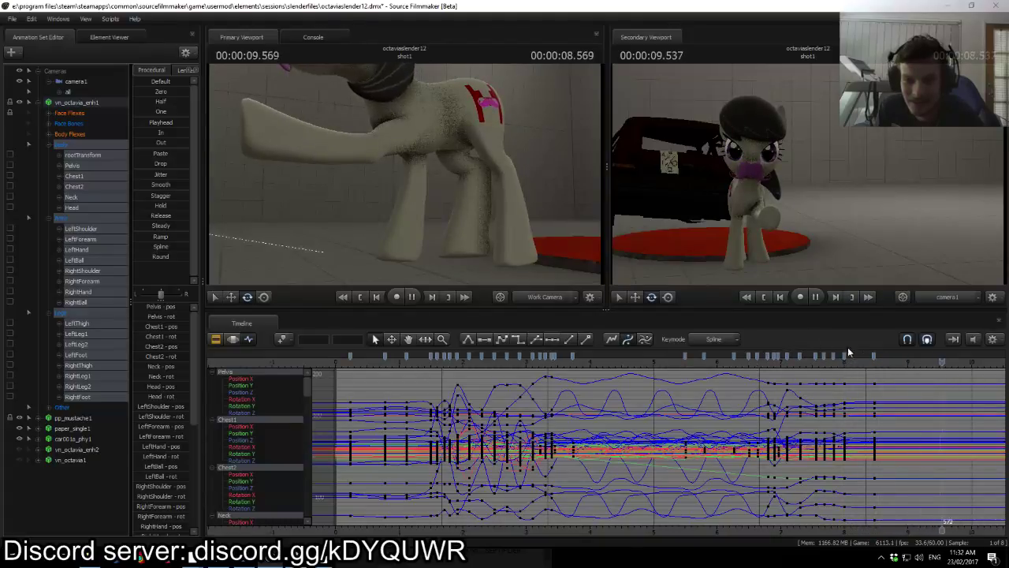
{"action": "left_click", "coordinate": [875, 366]}
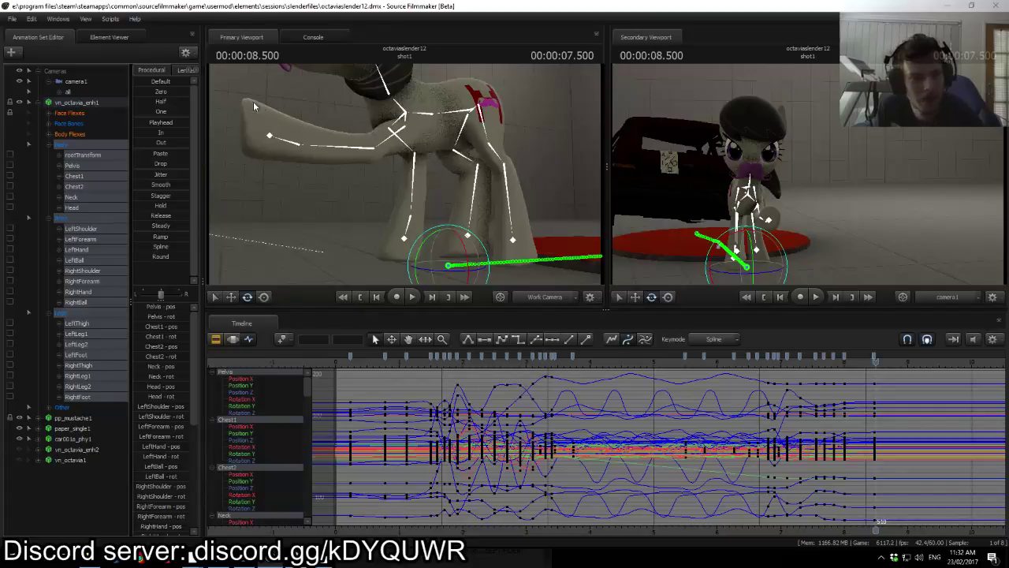
Step: Open the session fights-0.dmx from the parent sessions folder
{"action": "left_click", "coordinate": [11, 20]}
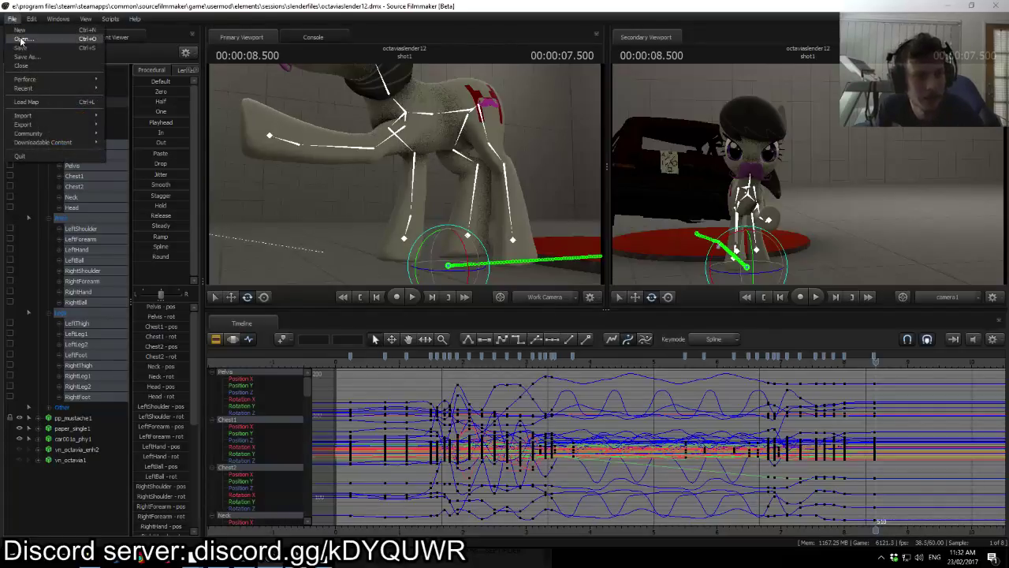
{"action": "left_click", "coordinate": [21, 39]}
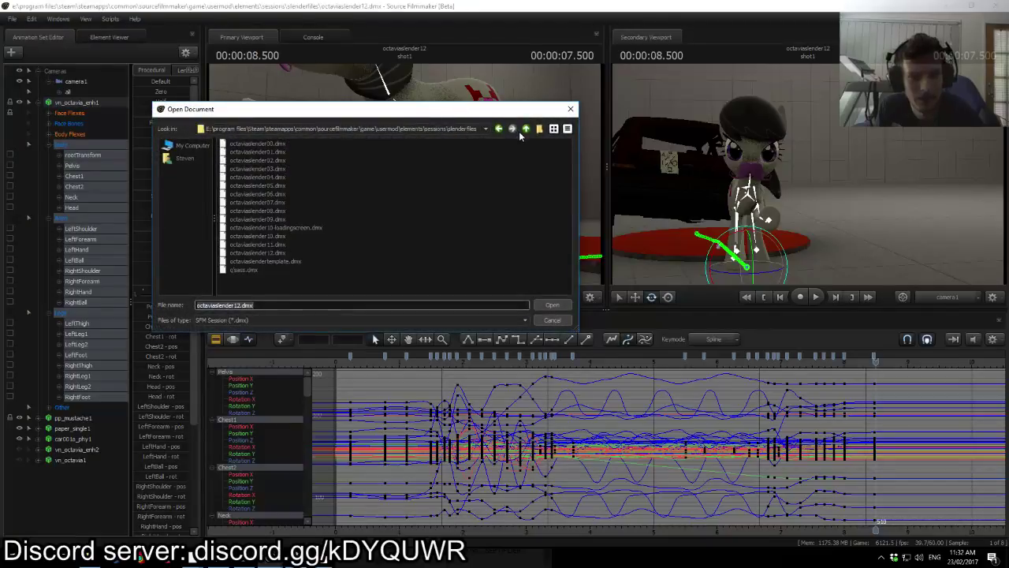
{"action": "left_click", "coordinate": [525, 130]}
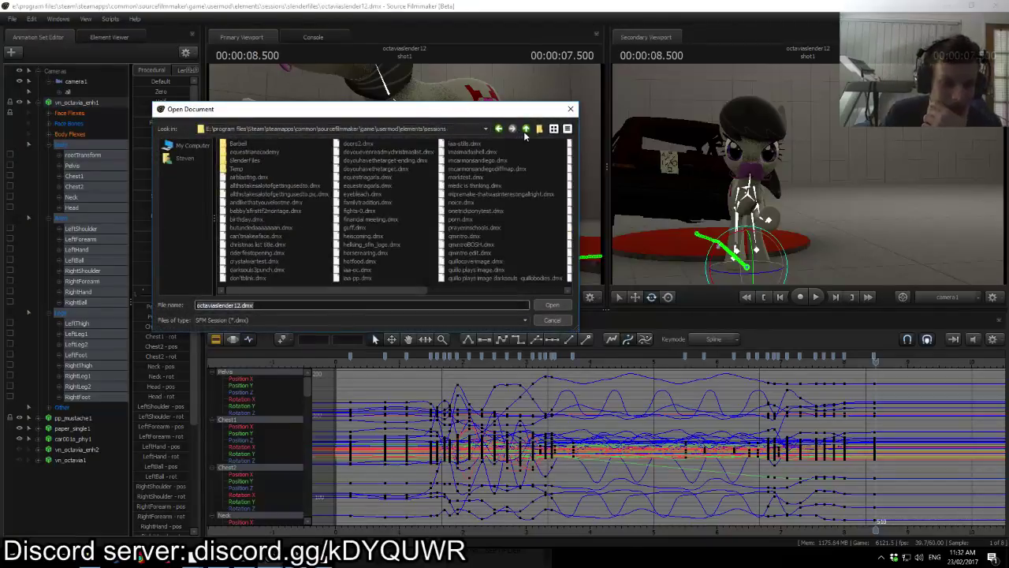
{"action": "left_click_drag", "start_coordinate": [306, 287], "coordinate": [443, 290]}
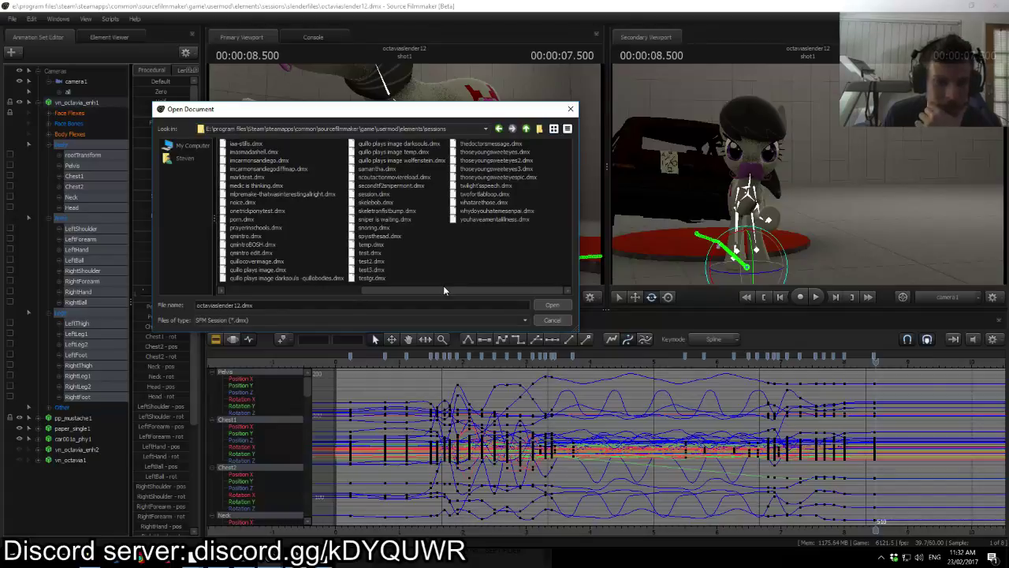
{"action": "left_click_drag", "start_coordinate": [435, 289], "coordinate": [399, 288]}
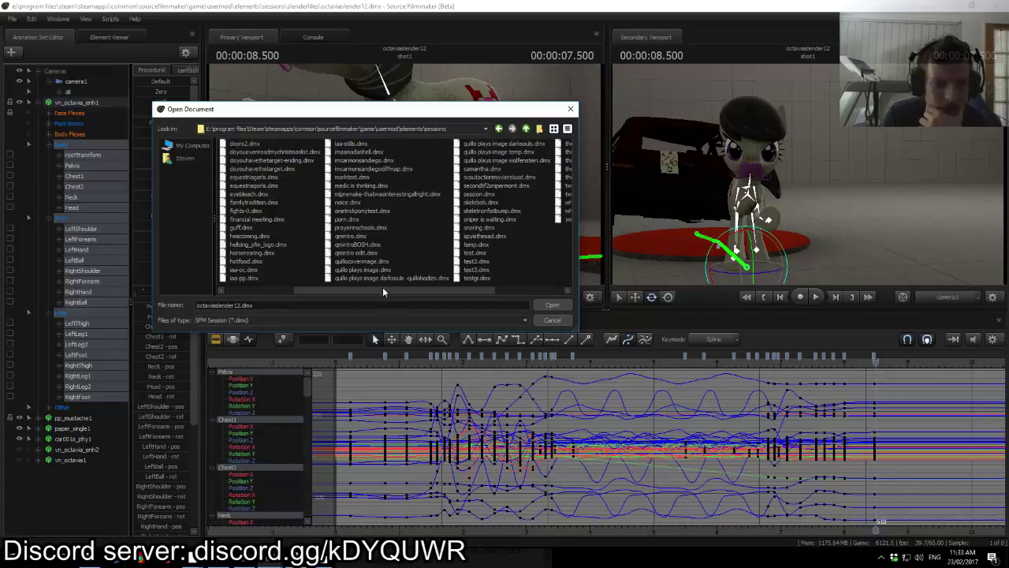
{"action": "left_click_drag", "start_coordinate": [347, 289], "coordinate": [324, 291]}
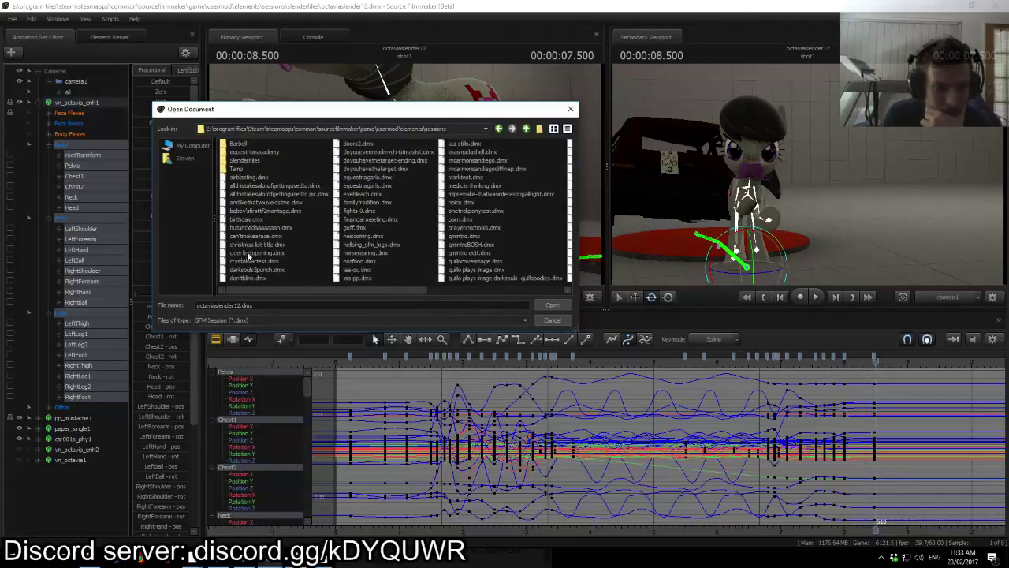
{"action": "left_click", "coordinate": [357, 210]}
{"action": "left_click", "coordinate": [548, 305]}
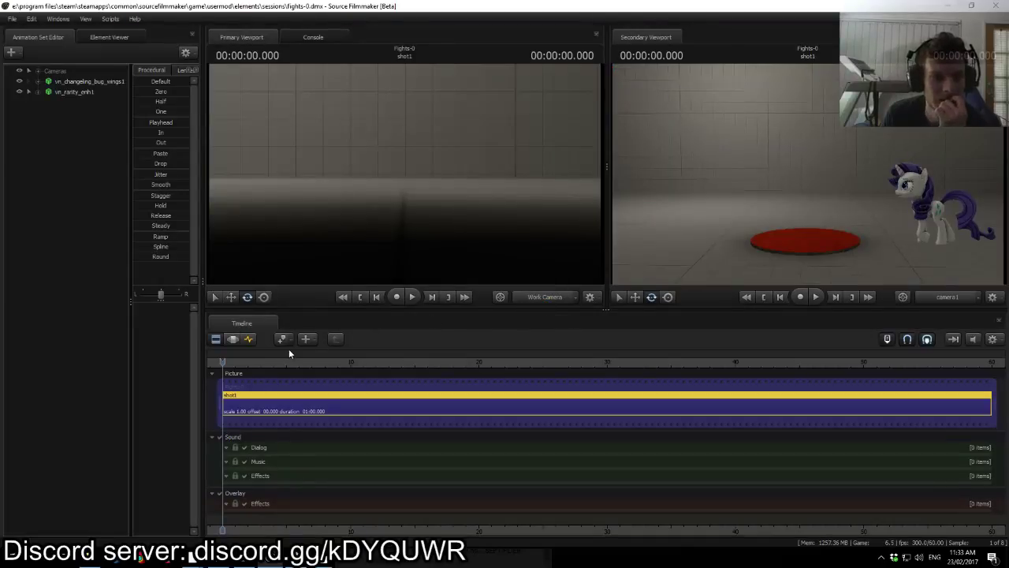
Step: Play the fight shot and scrub to the white pony's mid-air flip at about 6.5 s
{"action": "key", "text": "space"}
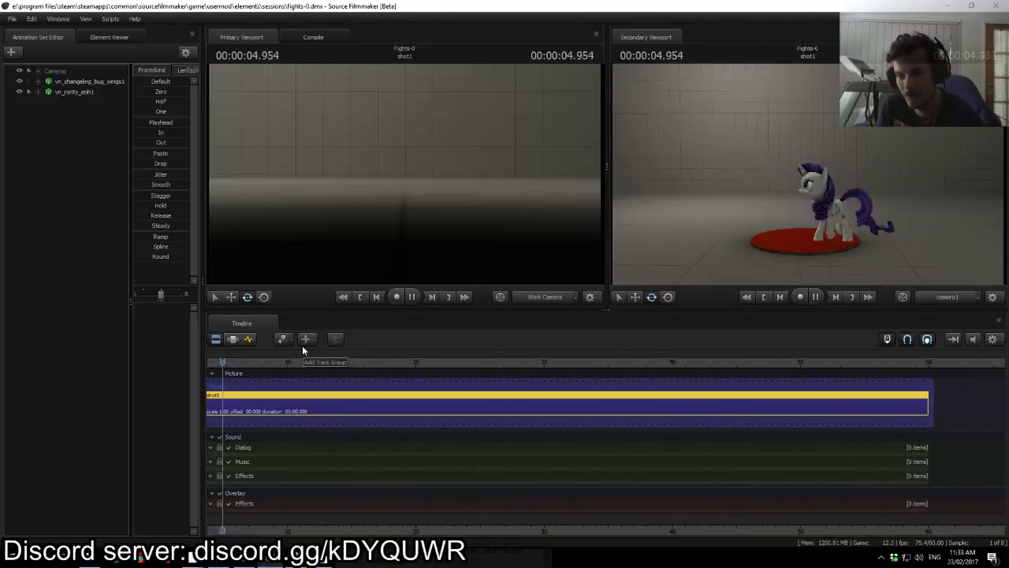
{"action": "key", "text": "space"}
{"action": "middle_click_drag", "start_coordinate": [213, 493], "coordinate": [524, 500]}
{"action": "mouse_move", "coordinate": [536, 361]}
{"action": "left_mouse_down"}
{"action": "mouse_move", "coordinate": [498, 360]}
{"action": "mouse_move", "coordinate": [532, 362]}
{"action": "left_mouse_up"}
{"action": "left_click_drag", "start_coordinate": [520, 364], "coordinate": [526, 364]}
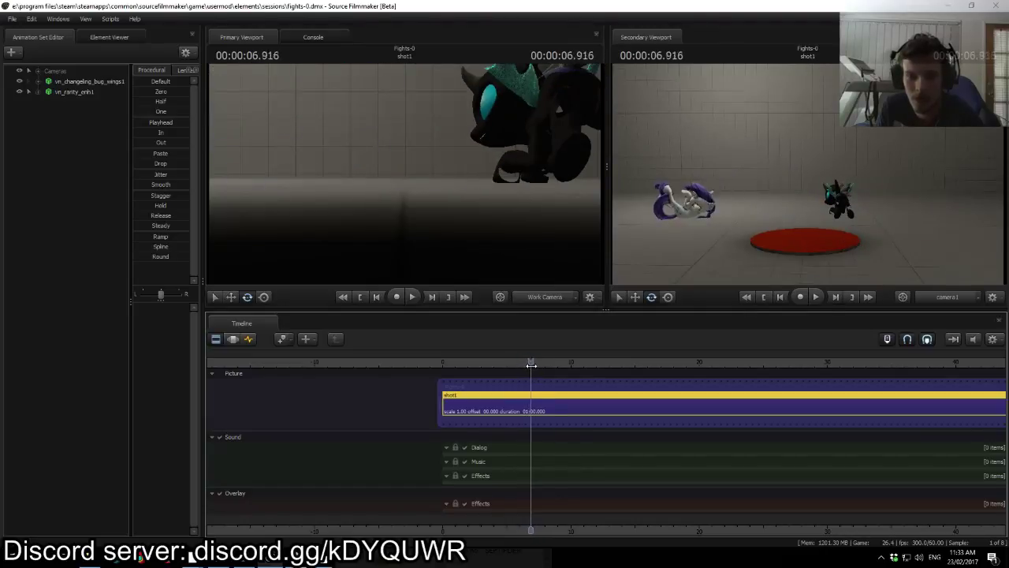
Step: Frame the flipping pony with the work camera and select vn_rarity_enh1's rootTransform in the Graph Editor
{"action": "left_click_drag", "start_coordinate": [472, 277], "coordinate": [355, 197]}
{"action": "key", "text": "s"}
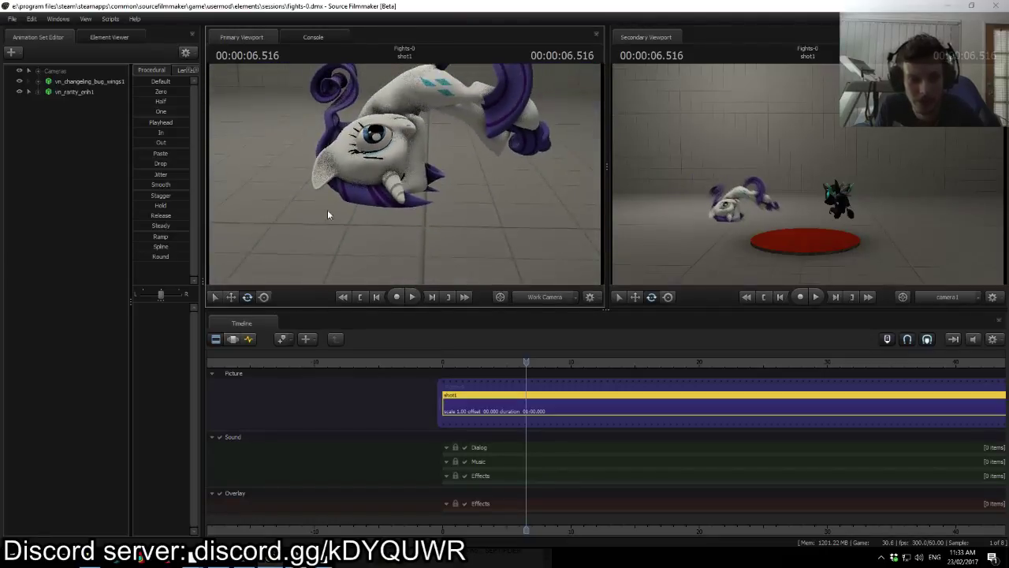
{"action": "left_click", "coordinate": [251, 339]}
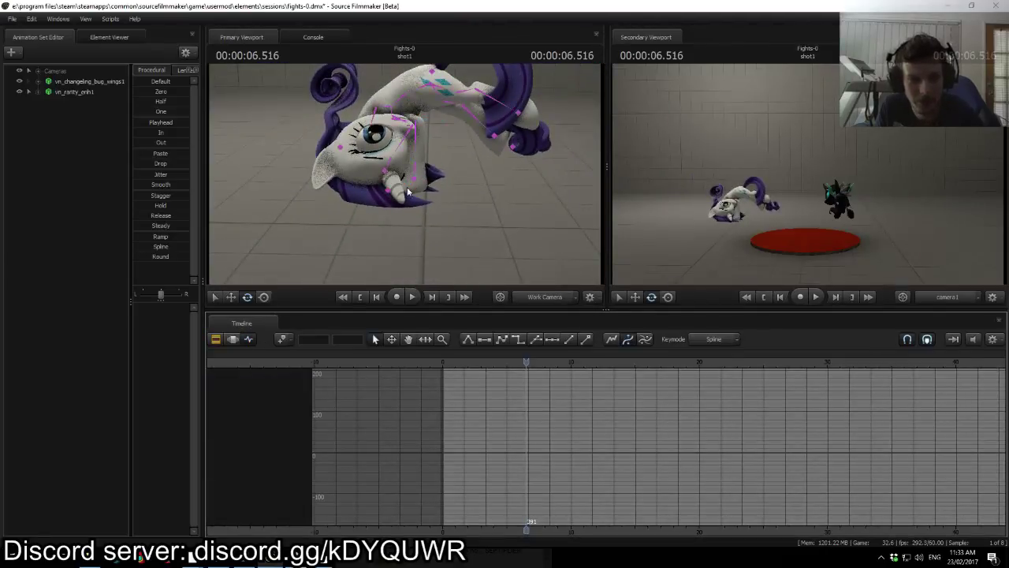
{"action": "left_click", "coordinate": [386, 193]}
Step: Scrub through the flip and examine the root motion path and its keyframes around 6.5 s up close
{"action": "left_click_drag", "start_coordinate": [502, 366], "coordinate": [515, 390]}
{"action": "key", "text": "space"}
{"action": "left_click_drag", "start_coordinate": [477, 363], "coordinate": [514, 379]}
{"action": "left_click_drag", "start_coordinate": [542, 256], "coordinate": [542, 267]}
{"action": "key", "text": "w"}
{"action": "key", "text": "s"}
{"action": "key", "text": "s"}
{"action": "key", "text": "w"}
{"action": "scroll", "coordinate": [543, 434], "scroll_direction": "up", "scroll_amount": 6}
{"action": "left_click_drag", "start_coordinate": [511, 360], "coordinate": [544, 371]}
{"action": "key", "text": "w"}
{"action": "left_click_drag", "start_coordinate": [426, 237], "coordinate": [450, 247]}
{"action": "key", "text": "d"}
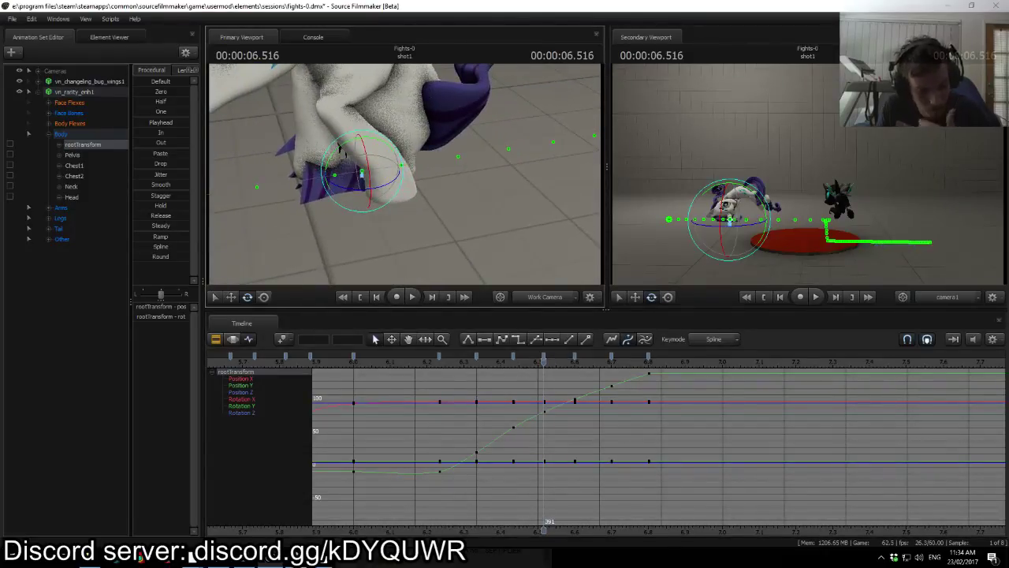
Step: Move the rootTransform upward along Z at the 6.516 s keyframe
{"action": "key", "text": "Up"}
{"action": "key", "text": "Down"}
{"action": "key", "text": "Up"}
{"action": "key", "text": "Down"}
{"action": "key", "text": "Up"}
{"action": "key", "text": "Down"}
{"action": "left_click_drag", "start_coordinate": [356, 193], "coordinate": [368, 175]}
Step: Step back and forth between the keyframes at 6.433, 6.516 and 6.600 s to compare the root's position
{"action": "key", "text": "Left"}
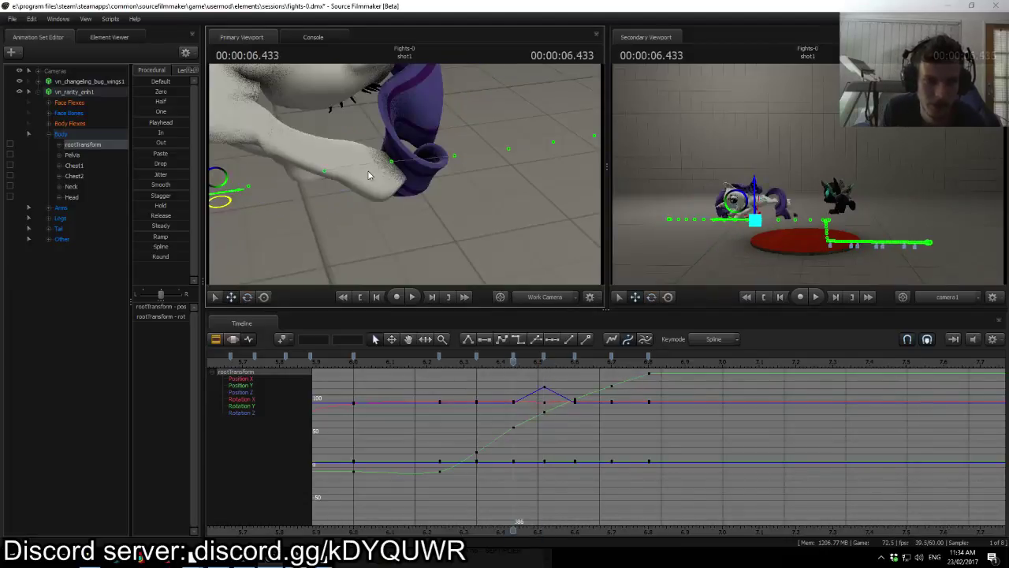
{"action": "key", "text": "Right"}
{"action": "key", "text": "Left"}
{"action": "key", "text": "Right"}
{"action": "key", "text": "Left"}
{"action": "key", "text": "Right"}
{"action": "key", "text": "Left"}
{"action": "key", "text": "Right"}
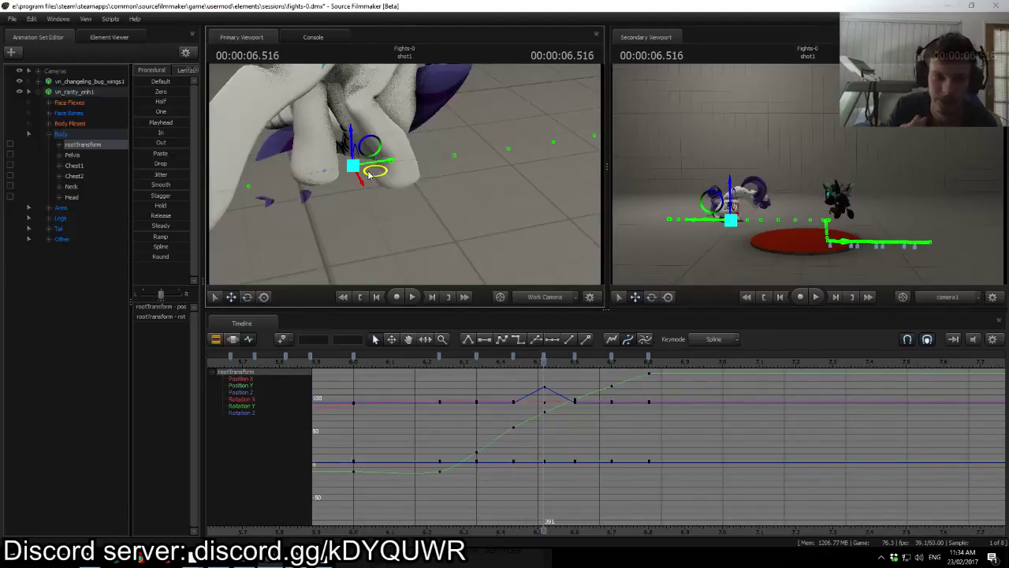
{"action": "key", "text": "Right"}
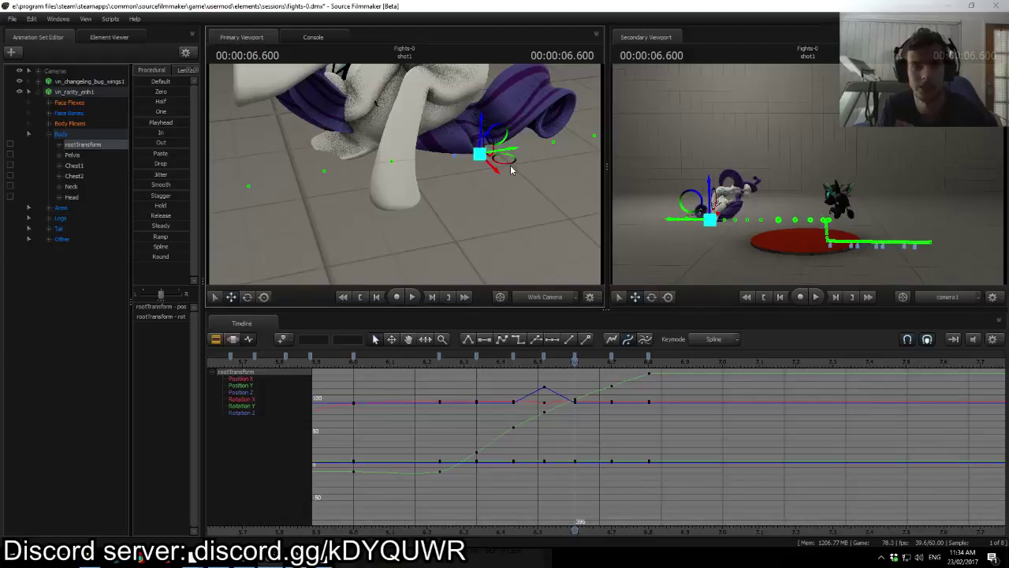
Step: Try turning and shifting the rootTransform at the 6.600 s keyframe to follow on from the neighbouring keyframes
{"action": "key", "text": "Left"}
{"action": "key", "text": "Left"}
{"action": "key", "text": "Right"}
{"action": "key", "text": "Right"}
{"action": "left_click_drag", "start_coordinate": [465, 170], "coordinate": [443, 135]}
{"action": "key", "text": "w"}
{"action": "key", "text": "Up"}
{"action": "key", "text": "Down"}
{"action": "key", "text": "Up"}
{"action": "key", "text": "Right"}
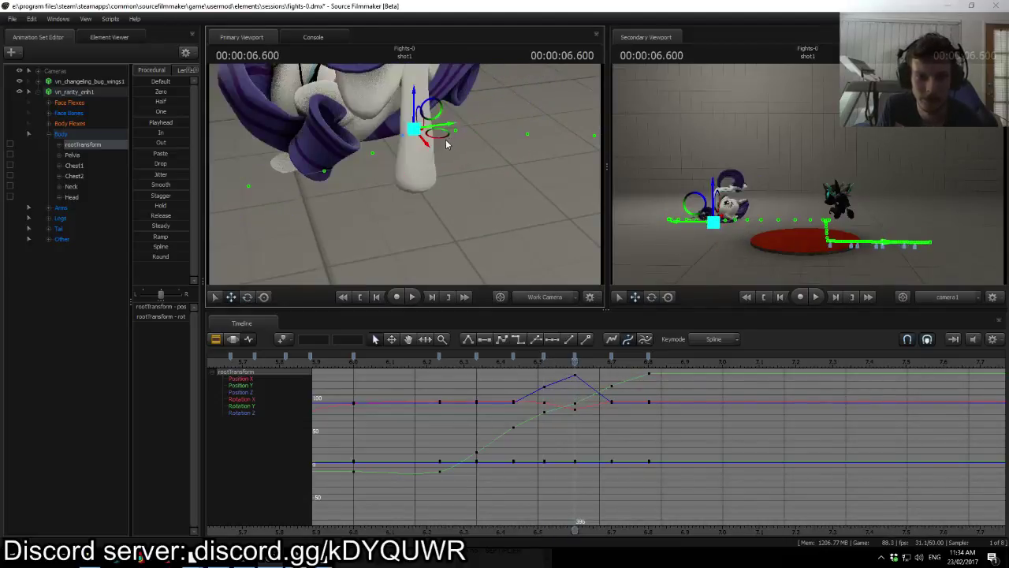
Step: Try turning the rootTransform further about Z and repositioning it at the 6.700 s keyframe
{"action": "key", "text": "Left"}
{"action": "key", "text": "Right"}
{"action": "key", "text": "Up"}
{"action": "key", "text": "Down"}
{"action": "key", "text": "Up"}
{"action": "key", "text": "Down"}
{"action": "key", "text": "Down"}
{"action": "left_click_drag", "start_coordinate": [430, 135], "coordinate": [406, 175]}
{"action": "left_click_drag", "start_coordinate": [485, 195], "coordinate": [353, 136]}
Step: Compare the flip's successive keyframes and try fine-tuning the rootTransform's floor position at 6.700 s
{"action": "key", "text": "Left"}
{"action": "key", "text": "Right"}
{"action": "key", "text": "Left"}
{"action": "key", "text": "Right"}
{"action": "key", "text": "Left"}
{"action": "key", "text": "Right"}
{"action": "key", "text": "Left"}
{"action": "key", "text": "Left"}
{"action": "key", "text": "Left"}
{"action": "key", "text": "Right"}
{"action": "key", "text": "Right"}
{"action": "key", "text": "Right"}
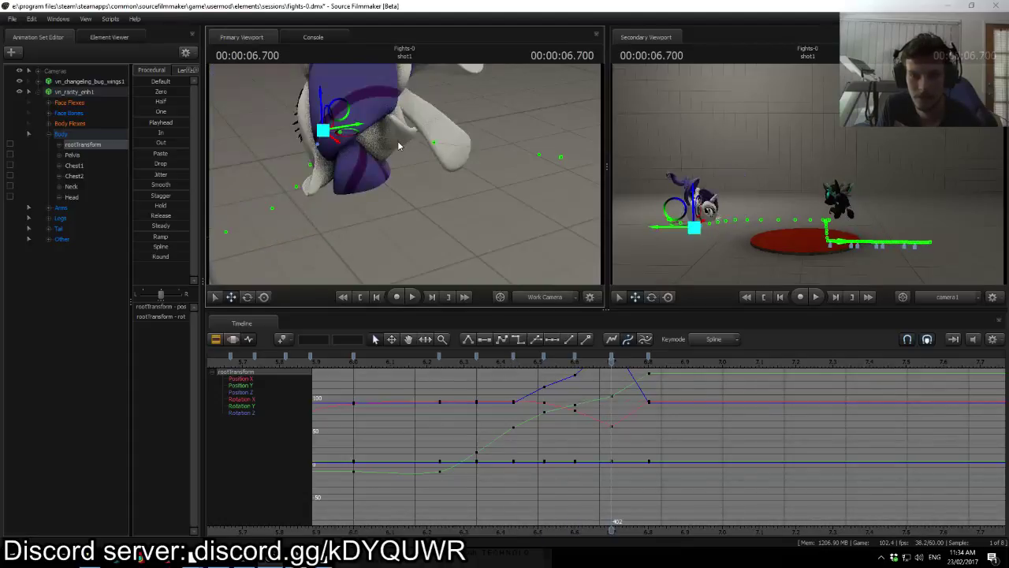
{"action": "left_click_drag", "start_coordinate": [514, 198], "coordinate": [341, 204]}
{"action": "key", "text": "e"}
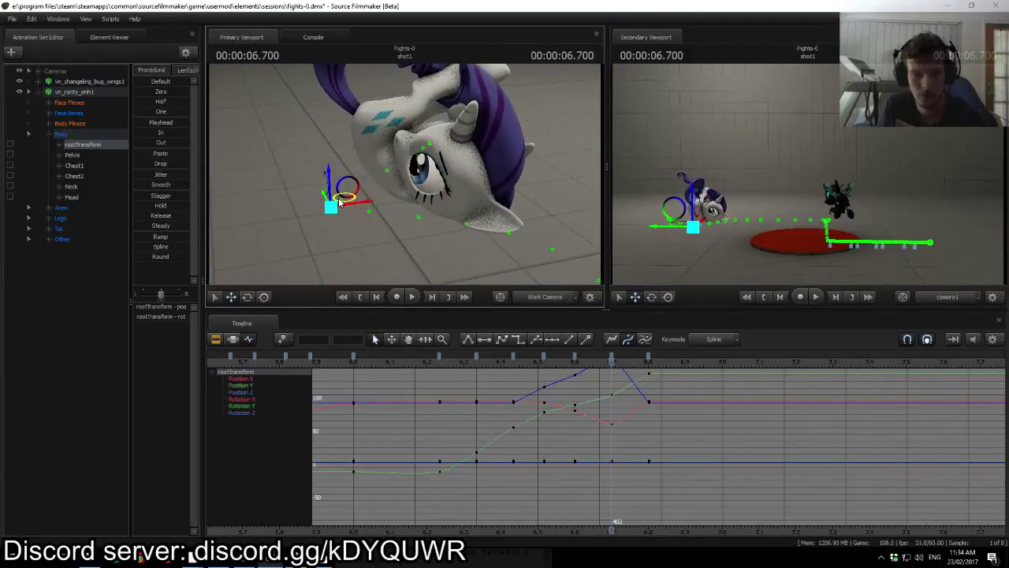
Step: Try rotating the rootTransform about Z and moving it in the floor plane at the 6.800 s keyframe
{"action": "key", "text": "Up"}
{"action": "key", "text": "Down"}
{"action": "key", "text": "Up"}
{"action": "key", "text": "Down"}
{"action": "key", "text": "Up"}
{"action": "key", "text": "Up"}
{"action": "key", "text": "Down"}
{"action": "key", "text": "Up"}
{"action": "key", "text": "Up"}
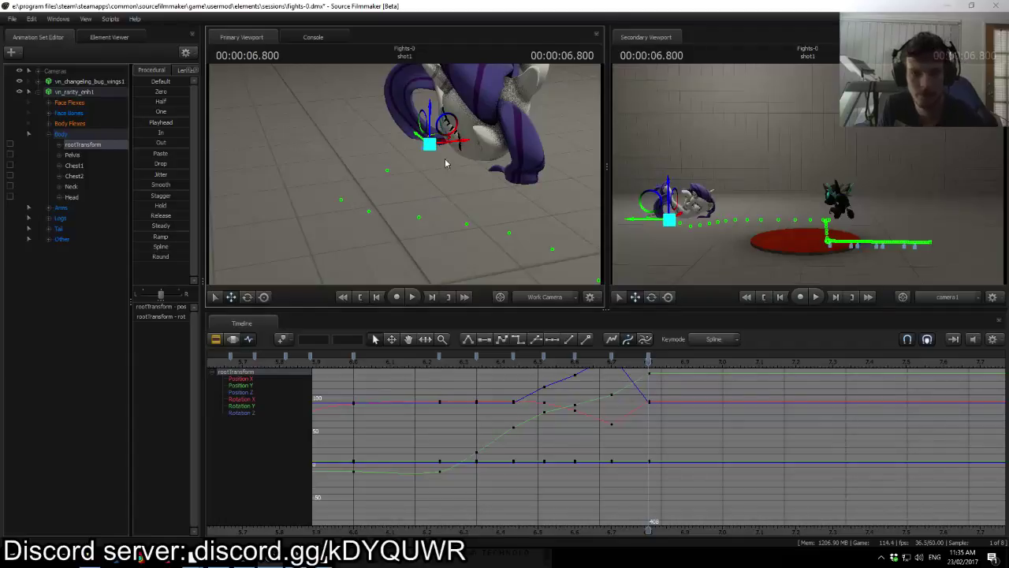
{"action": "left_click_drag", "start_coordinate": [446, 154], "coordinate": [268, 203]}
{"action": "key", "text": "w"}
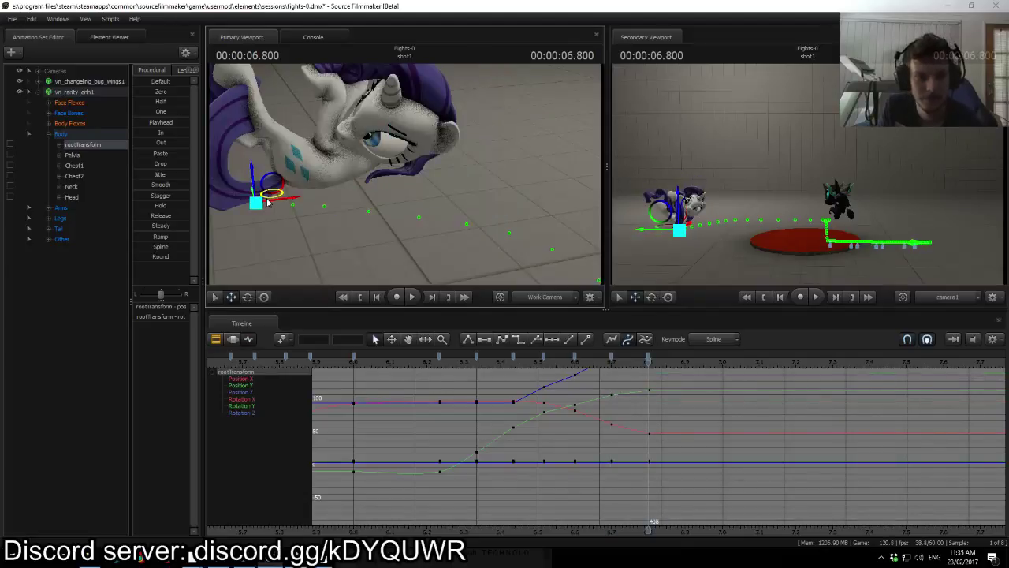
Step: Compare the 6.600 s and 6.700 s poses and try shifting the rootTransform in the floor plane at 6.700 s
{"action": "left_click_drag", "start_coordinate": [446, 210], "coordinate": [511, 268]}
{"action": "left_click_drag", "start_coordinate": [648, 361], "coordinate": [576, 356]}
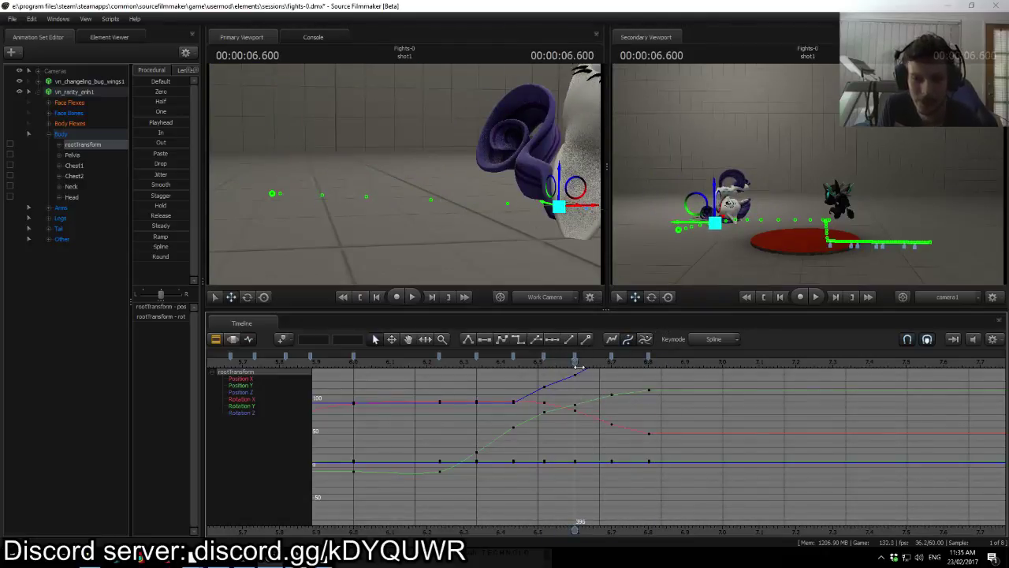
{"action": "key", "text": "Down"}
{"action": "key", "text": "Up"}
{"action": "key", "text": "Down"}
{"action": "key", "text": "Up"}
{"action": "key", "text": "Down"}
{"action": "key", "text": "Up"}
{"action": "key", "text": "Down"}
{"action": "left_click_drag", "start_coordinate": [532, 258], "coordinate": [398, 171]}
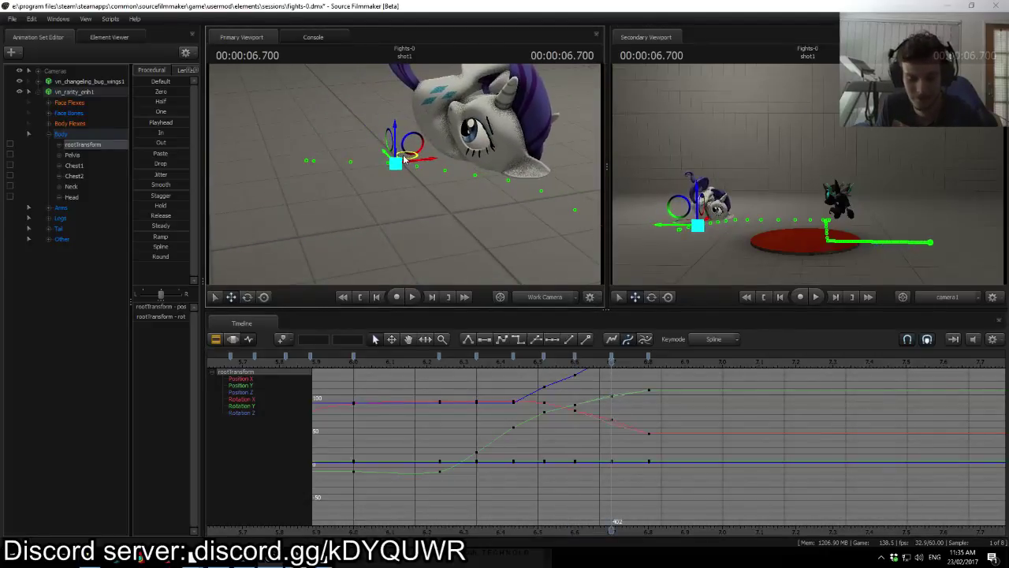
Step: Try nudging the rootTransform along X at the 6.700 s and 6.800 s keyframes to even out the motion path
{"action": "left_click_drag", "start_coordinate": [613, 356], "coordinate": [648, 357]}
{"action": "left_click_drag", "start_coordinate": [325, 156], "coordinate": [360, 159]}
{"action": "key", "text": "Up"}
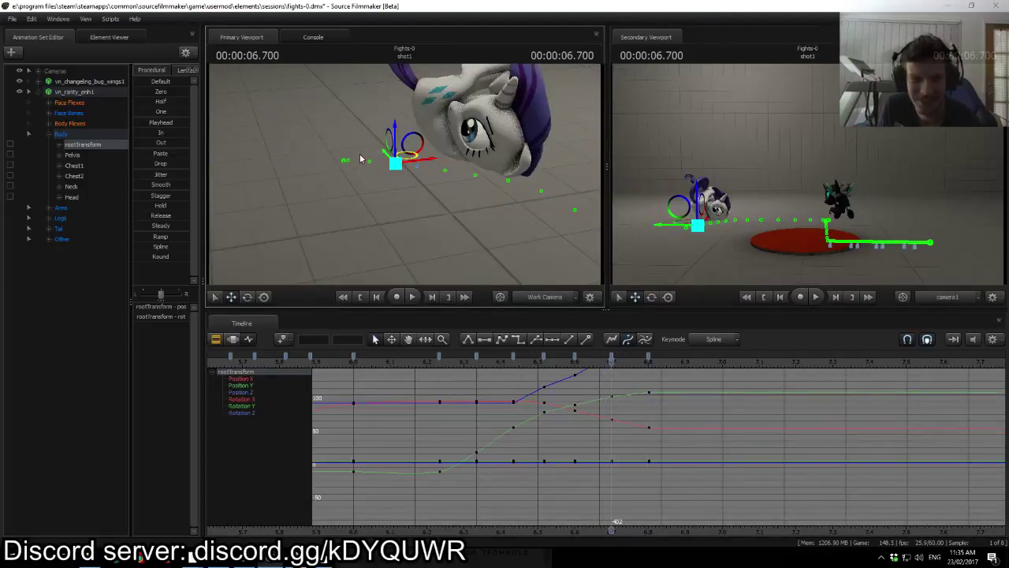
{"action": "key", "text": "Up"}
{"action": "left_click_drag", "start_coordinate": [551, 363], "coordinate": [655, 373]}
{"action": "key", "text": "space"}
{"action": "left_click_drag", "start_coordinate": [378, 158], "coordinate": [399, 159]}
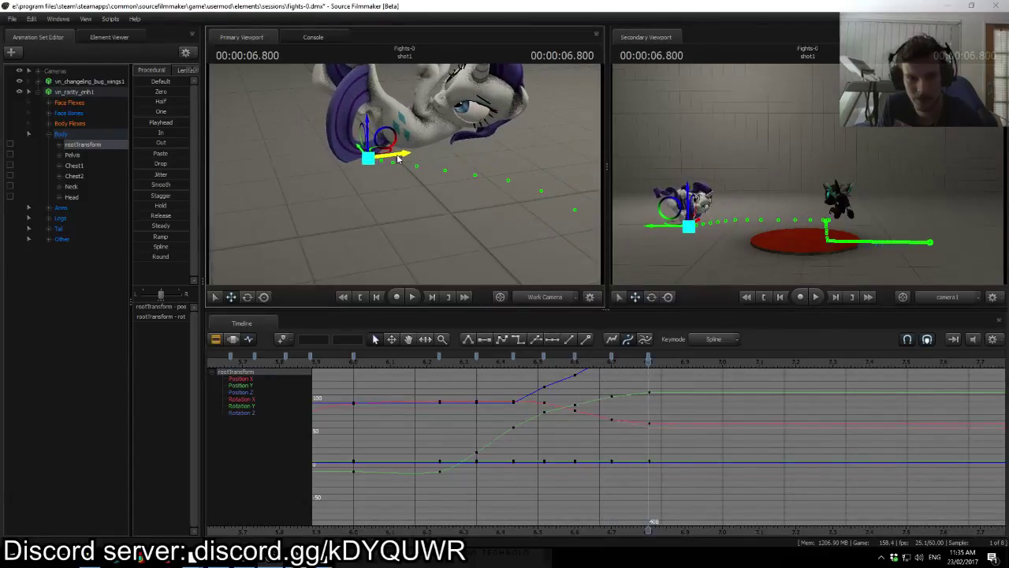
{"action": "key", "text": "Up"}
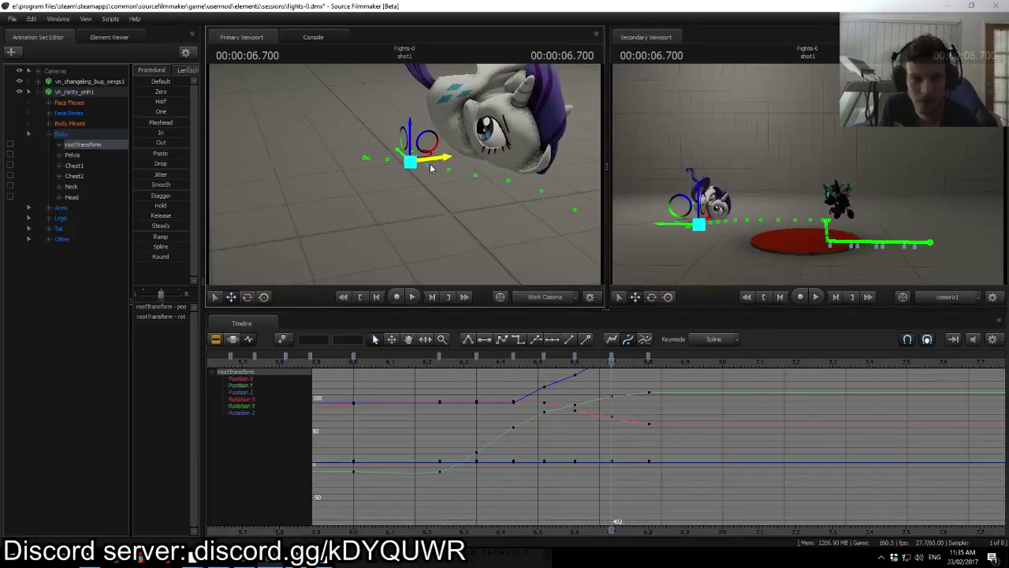
Step: Play back the flip to check the adjusted root motion
{"action": "left_click_drag", "start_coordinate": [539, 365], "coordinate": [422, 367]}
{"action": "key", "text": "space"}
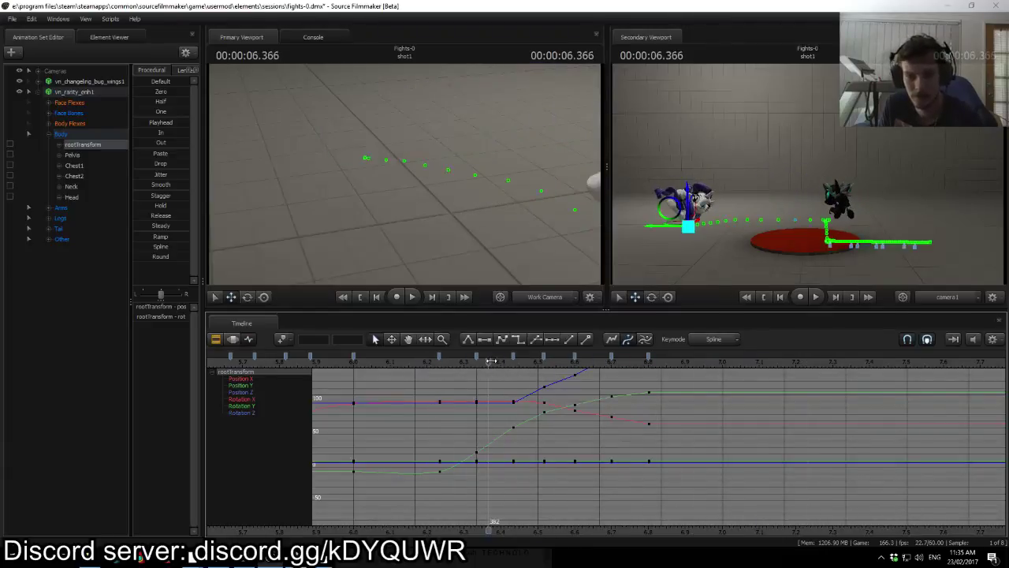
{"action": "key", "text": "space"}
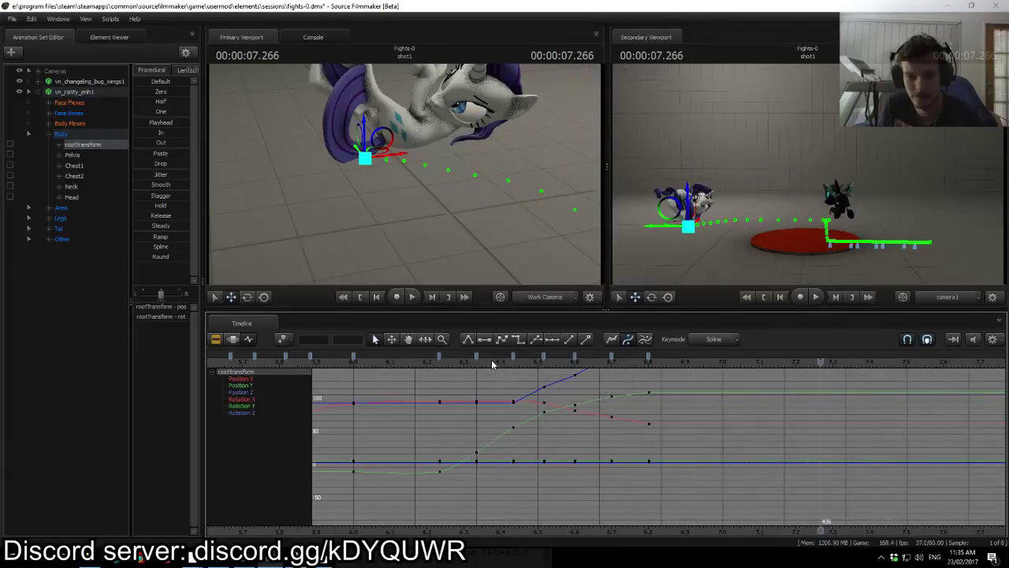
Step: Undo the rootTransform rotation and position changes made on the flip's keyframes from 6.516 s to 6.800 s
{"action": "key", "text": "ctrl+z"}
{"action": "key", "text": "ctrl+z"}
{"action": "key", "text": "ctrl+z"}
{"action": "key", "text": "ctrl+z"}
{"action": "key", "text": "ctrl+z"}
{"action": "key", "text": "ctrl+z"}
{"action": "key", "text": "ctrl+z"}
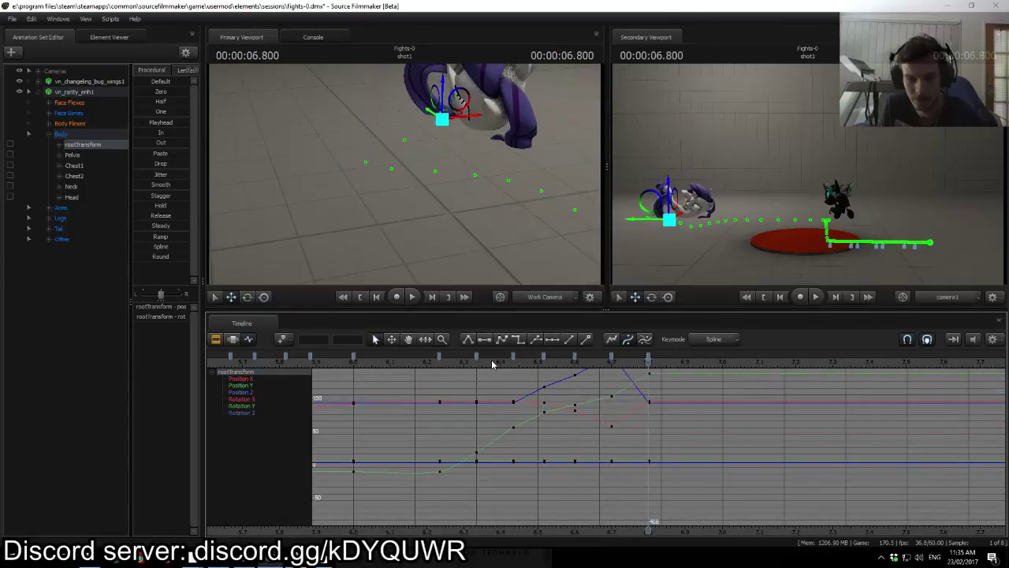
{"action": "key", "text": "ctrl+z"}
{"action": "key", "text": "ctrl+z"}
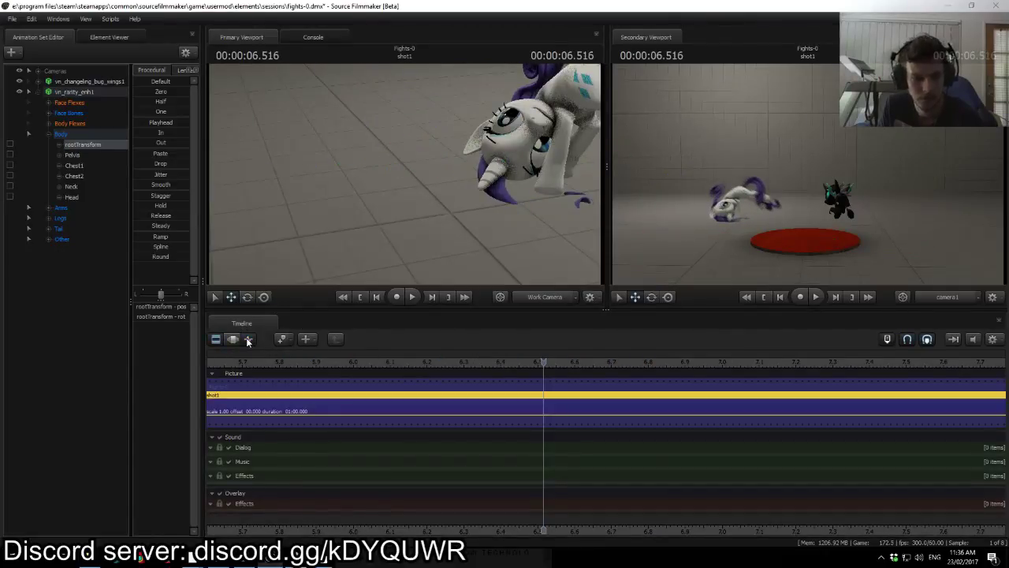
Step: Return to the Graph Editor and play back the flip from about 6.4 s
{"action": "left_click", "coordinate": [247, 340]}
{"action": "left_click", "coordinate": [494, 363]}
{"action": "key", "text": "space"}
{"action": "key", "text": "space"}
Step: Rotate the LeftLeg2 joint at the 6.800 s keyframe to repose the pony's left hind leg
{"action": "left_click", "coordinate": [493, 363]}
{"action": "left_click_drag", "start_coordinate": [493, 362], "coordinate": [660, 360]}
{"action": "left_click_drag", "start_coordinate": [504, 212], "coordinate": [432, 175]}
{"action": "left_click", "coordinate": [442, 181], "text": "ctrl"}
{"action": "key", "text": "e"}
{"action": "left_click", "coordinate": [396, 186]}
{"action": "left_click", "coordinate": [426, 108]}
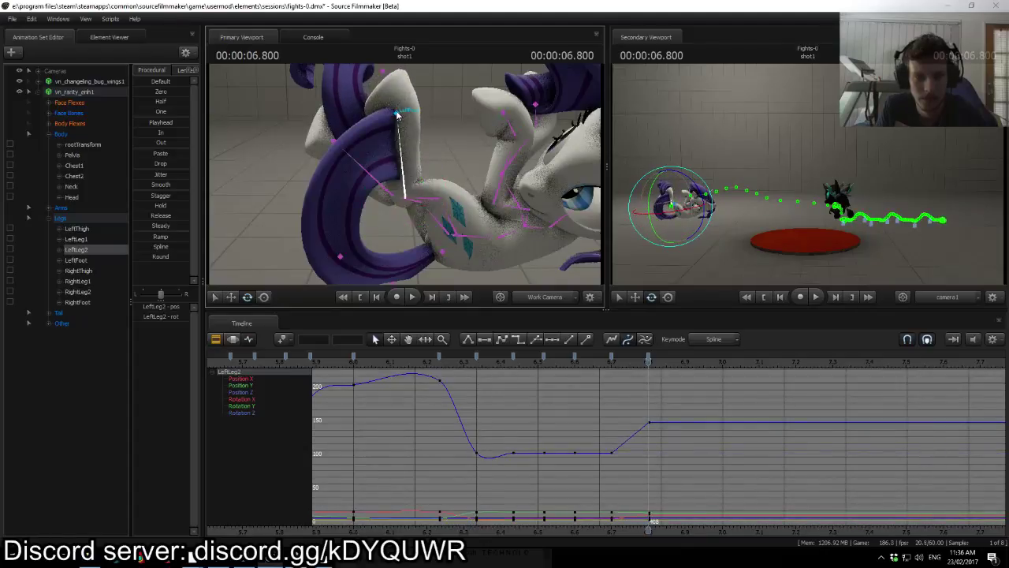
{"action": "left_click_drag", "start_coordinate": [411, 92], "coordinate": [421, 108]}
Step: Rotate RightLeg2 and RightFoot at the 6.800 s keyframe to repose the right hind leg
{"action": "left_click_drag", "start_coordinate": [442, 150], "coordinate": [528, 154]}
{"action": "left_click_drag", "start_coordinate": [331, 138], "coordinate": [349, 201]}
{"action": "left_click", "coordinate": [380, 191]}
{"action": "left_click", "coordinate": [378, 191]}
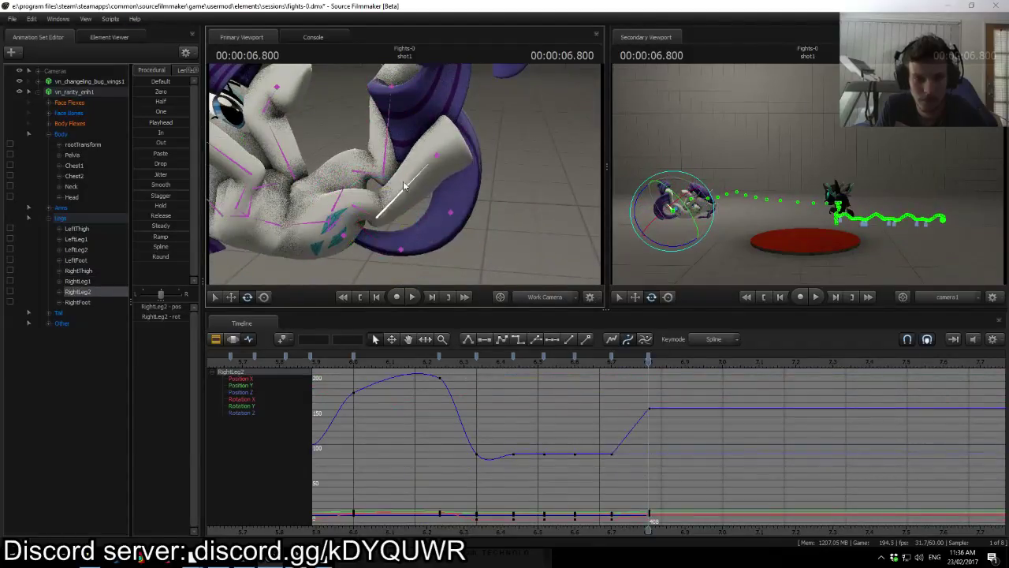
{"action": "left_click", "coordinate": [438, 157], "text": "ctrl"}
{"action": "left_click_drag", "start_coordinate": [426, 137], "coordinate": [466, 130]}
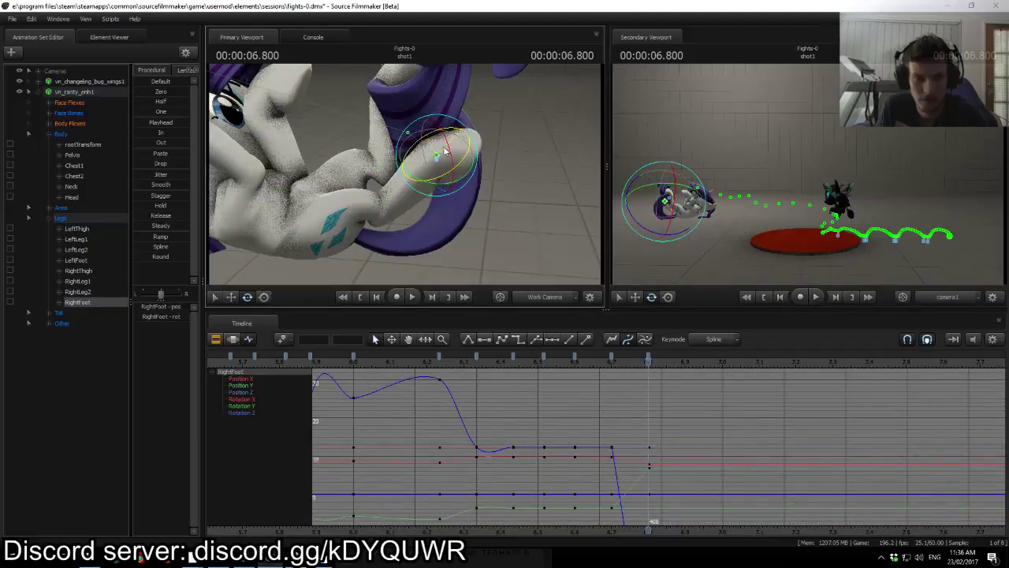
Step: Rotate RightThigh and LeftThigh slightly at the 6.800 s keyframe
{"action": "left_click", "coordinate": [339, 229]}
{"action": "left_click_drag", "start_coordinate": [319, 252], "coordinate": [311, 249]}
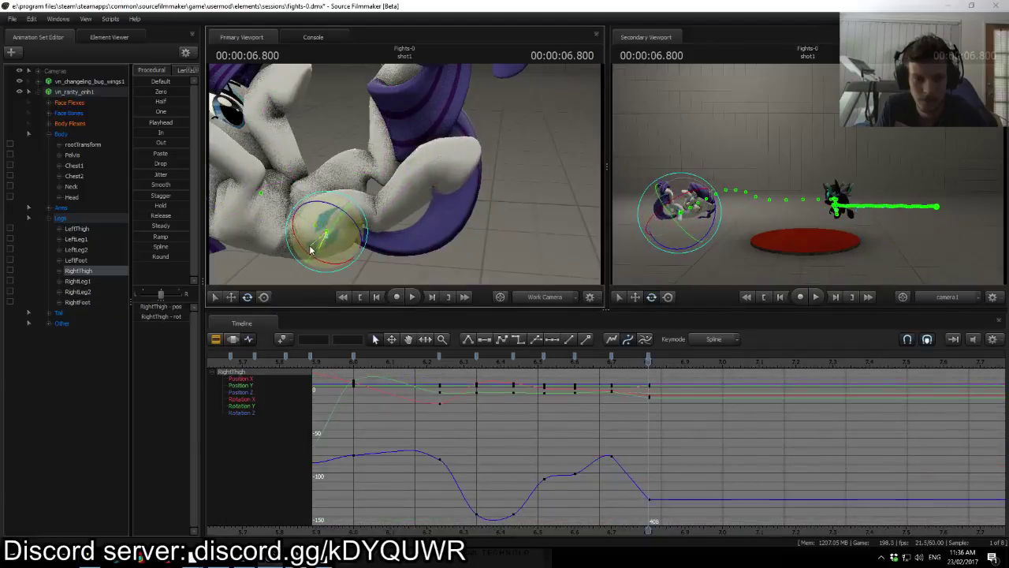
{"action": "left_click", "coordinate": [344, 188]}
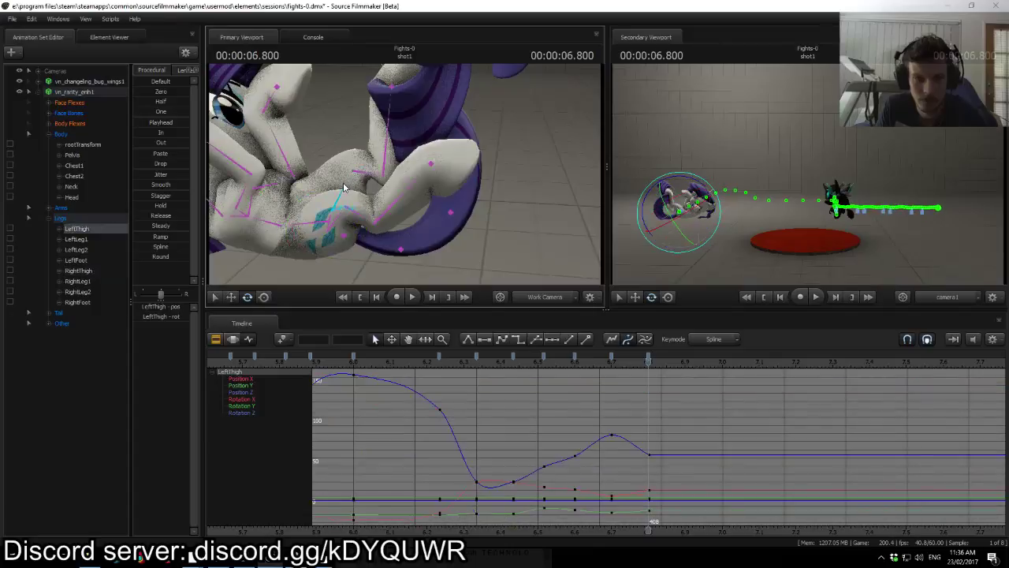
{"action": "left_click_drag", "start_coordinate": [329, 187], "coordinate": [334, 188]}
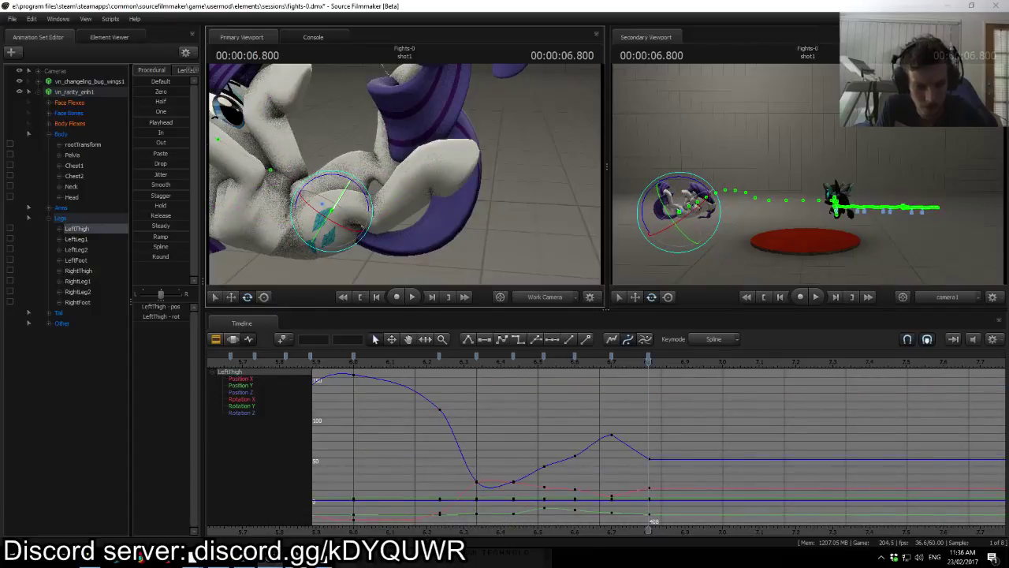
Step: Check the stream's YouTube live chat and return to Source Filmmaker
{"action": "left_click", "coordinate": [267, 527]}
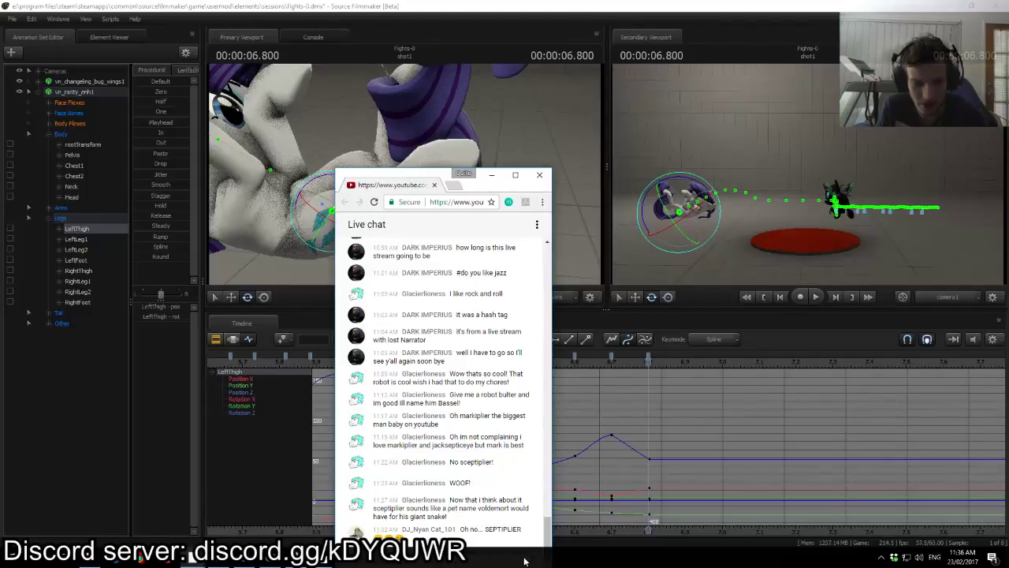
{"action": "left_click", "coordinate": [681, 402]}
Step: Add a key at 6.900 s by moving the rootTransform further along Y in the direction of travel
{"action": "mouse_move", "coordinate": [647, 363]}
{"action": "left_mouse_down"}
{"action": "mouse_move", "coordinate": [556, 364]}
{"action": "mouse_move", "coordinate": [647, 360]}
{"action": "left_mouse_up"}
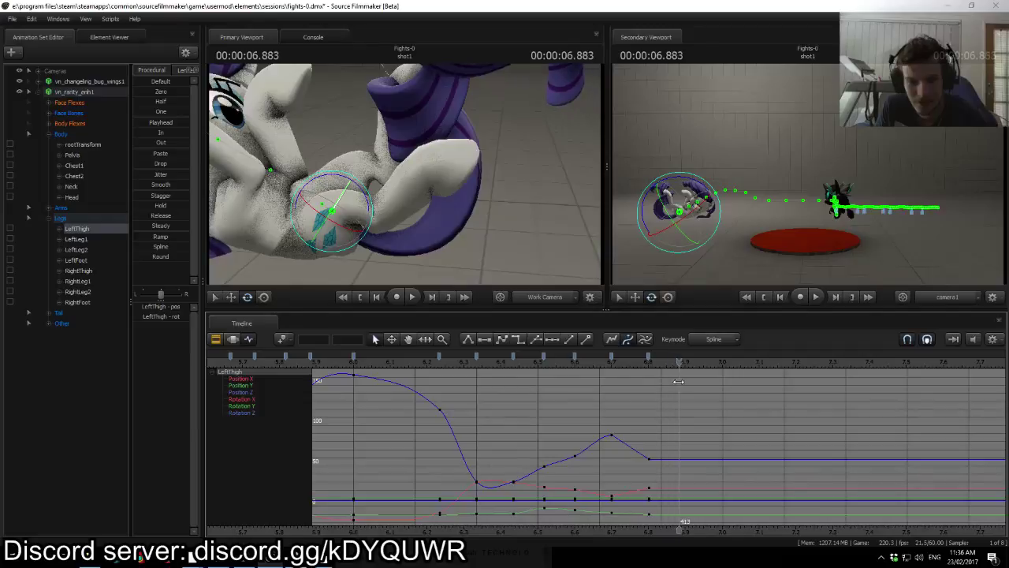
{"action": "left_click_drag", "start_coordinate": [586, 261], "coordinate": [405, 175]}
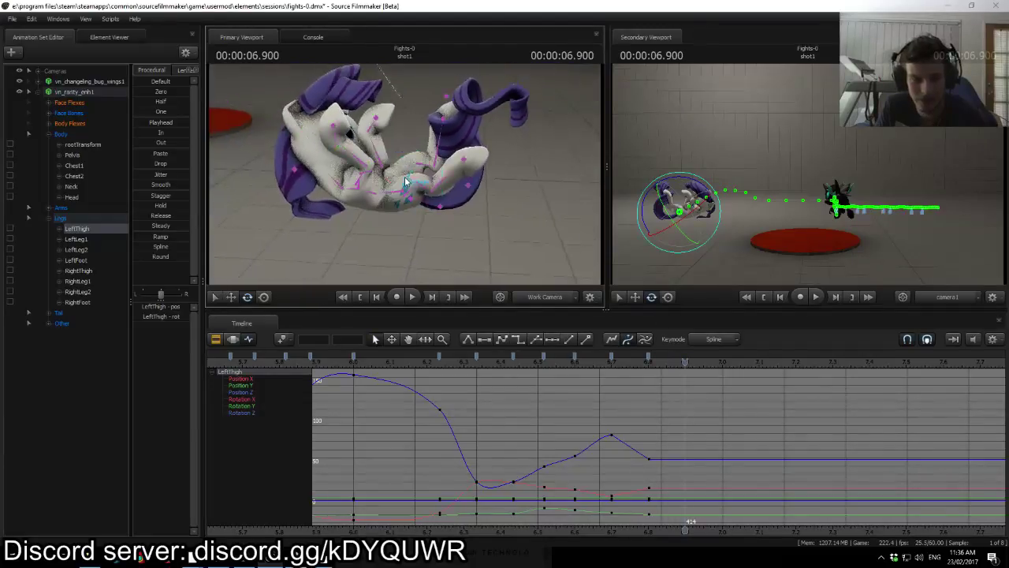
{"action": "left_click", "coordinate": [407, 187]}
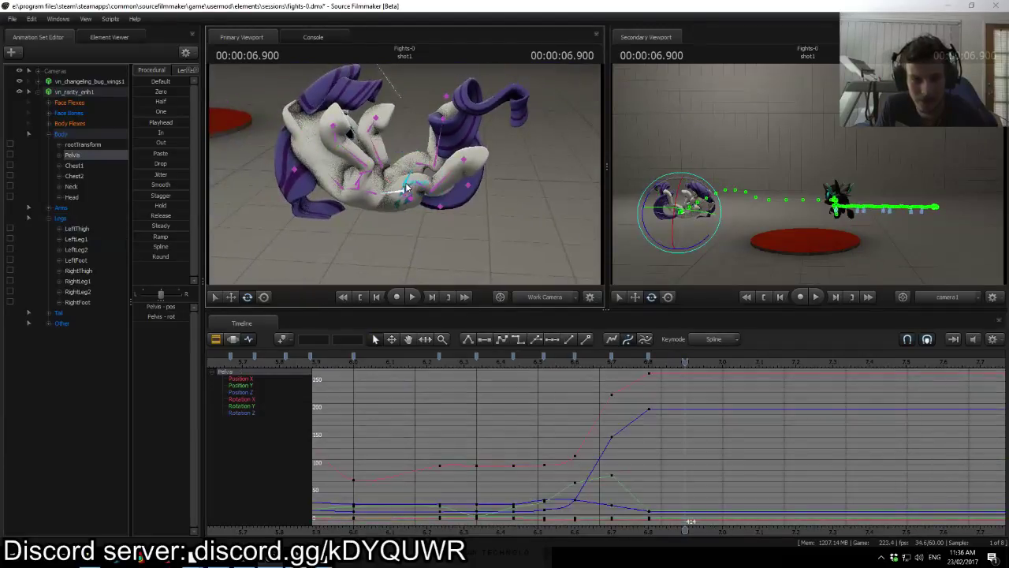
{"action": "left_click", "coordinate": [441, 207], "text": "ctrl"}
{"action": "key", "text": "w"}
{"action": "left_click_drag", "start_coordinate": [465, 211], "coordinate": [516, 214]}
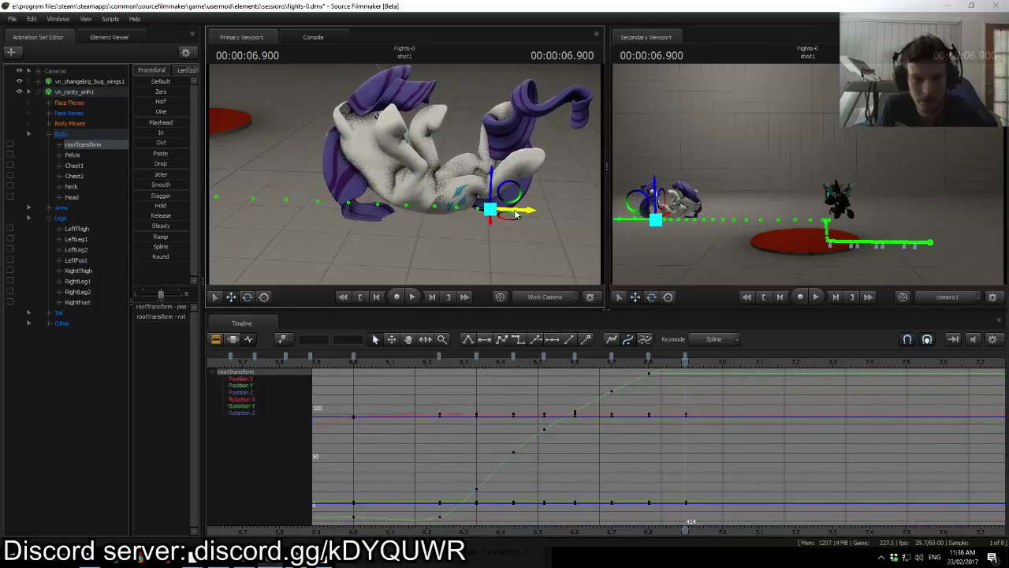
Step: Rotate the Pelvis and chest bones at 6.900 s to bring the pony's torso upright
{"action": "left_click", "coordinate": [453, 194], "text": "ctrl"}
{"action": "left_click_drag", "start_coordinate": [453, 163], "coordinate": [488, 174]}
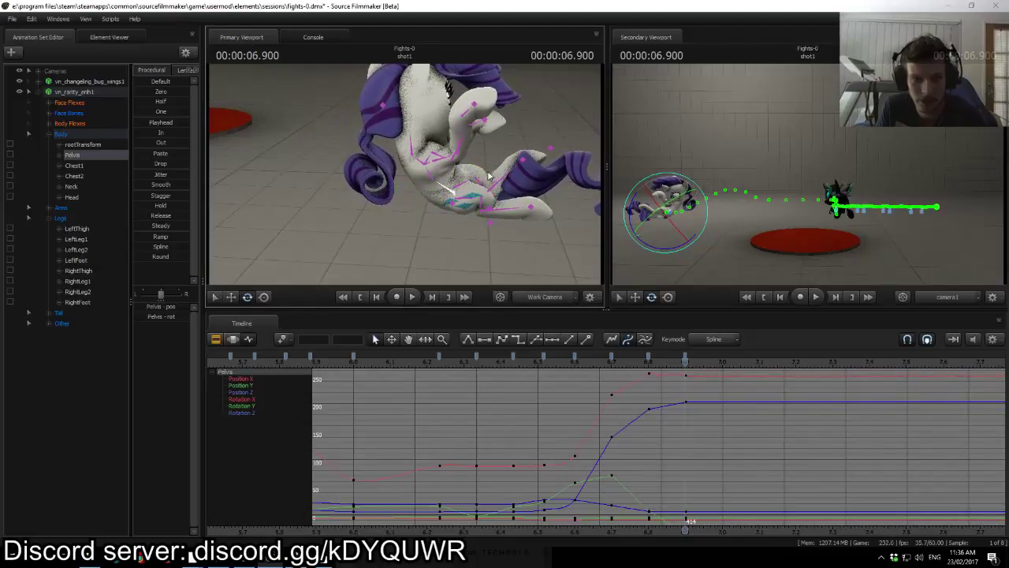
{"action": "left_click", "coordinate": [434, 181], "text": "ctrl"}
{"action": "left_click_drag", "start_coordinate": [440, 153], "coordinate": [449, 156]}
{"action": "left_click", "coordinate": [433, 160], "text": "ctrl"}
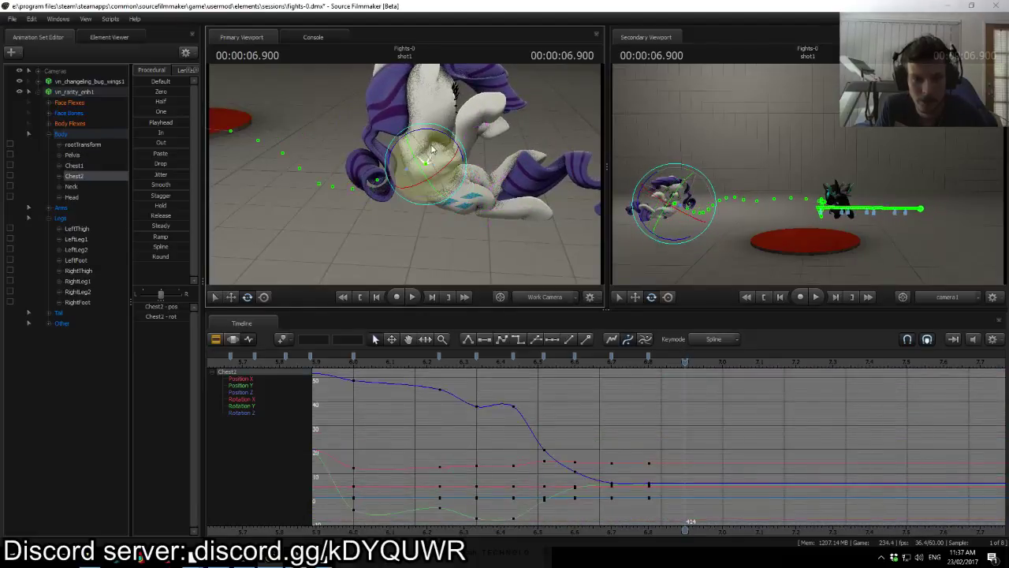
Step: Rotate the Neck and Head at 6.900 s to turn the pony's face forward
{"action": "left_click", "coordinate": [425, 157]}
{"action": "left_click_drag", "start_coordinate": [417, 156], "coordinate": [379, 158]}
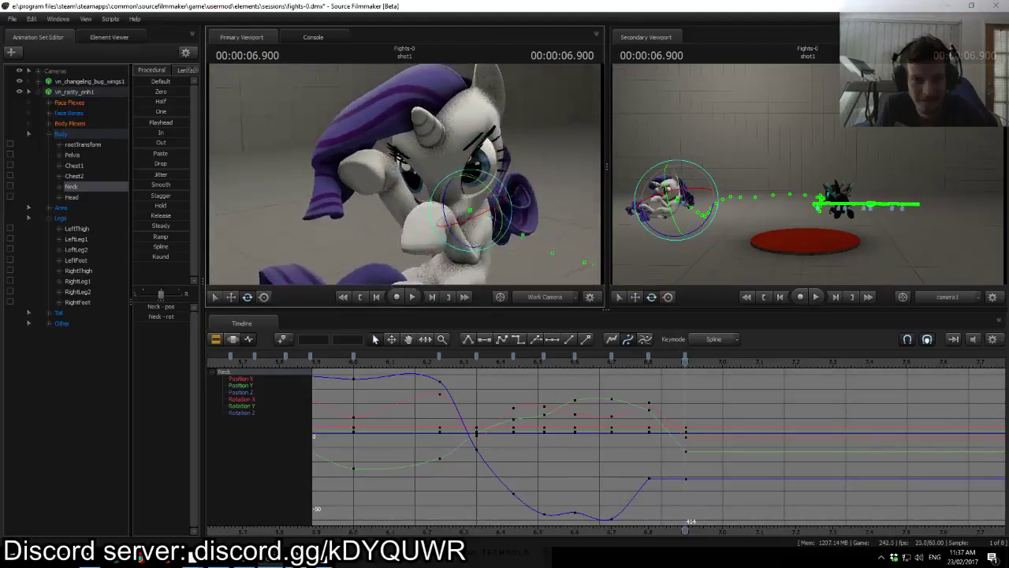
{"action": "right_click_drag", "start_coordinate": [410, 169], "coordinate": [439, 176]}
{"action": "left_click", "coordinate": [472, 164], "text": "ctrl"}
{"action": "left_click_drag", "start_coordinate": [457, 178], "coordinate": [455, 163]}
{"action": "right_click_drag", "start_coordinate": [455, 163], "coordinate": [455, 163]}
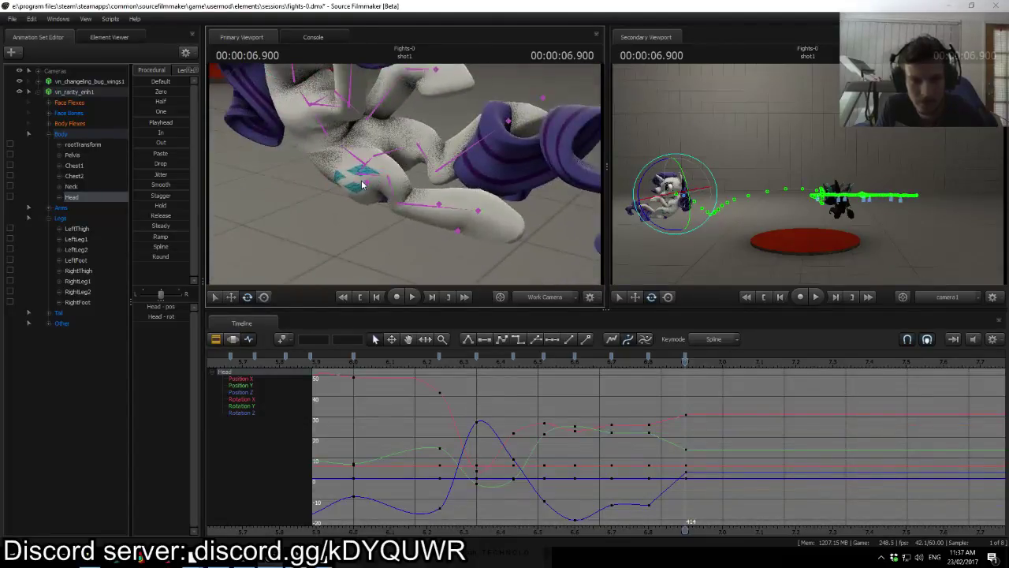
Step: Rotate the right hind leg's upper bone and RightLeg2 at 6.900 s
{"action": "left_click", "coordinate": [378, 173]}
{"action": "left_click_drag", "start_coordinate": [329, 169], "coordinate": [384, 163]}
{"action": "left_click", "coordinate": [475, 214]}
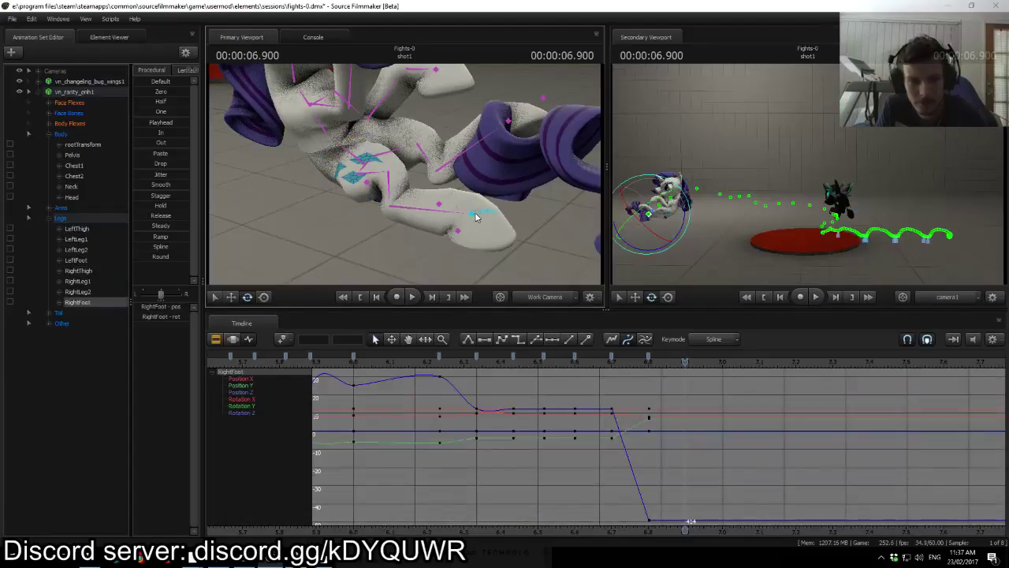
{"action": "left_click", "coordinate": [442, 213], "text": "ctrl"}
{"action": "left_click_drag", "start_coordinate": [411, 191], "coordinate": [415, 190]}
Step: Compare the 6.800 s and 6.900 s poses and move the rootTransform slightly back along Y at 6.900 s
{"action": "key", "text": "Left"}
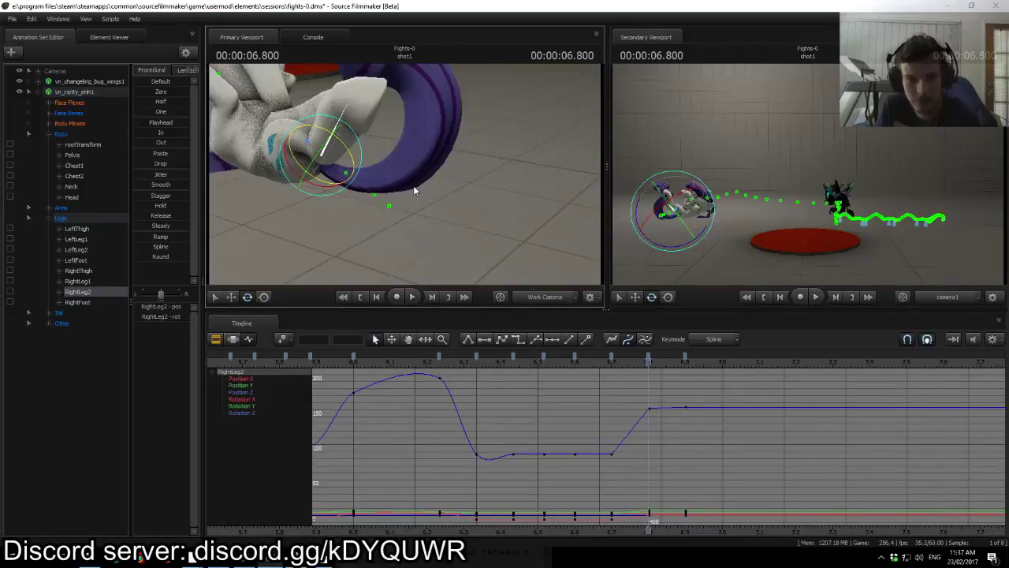
{"action": "key", "text": "Right"}
{"action": "key", "text": "Left"}
{"action": "key", "text": "Right"}
{"action": "key", "text": "Left"}
{"action": "left_click_drag", "start_coordinate": [650, 365], "coordinate": [686, 367]}
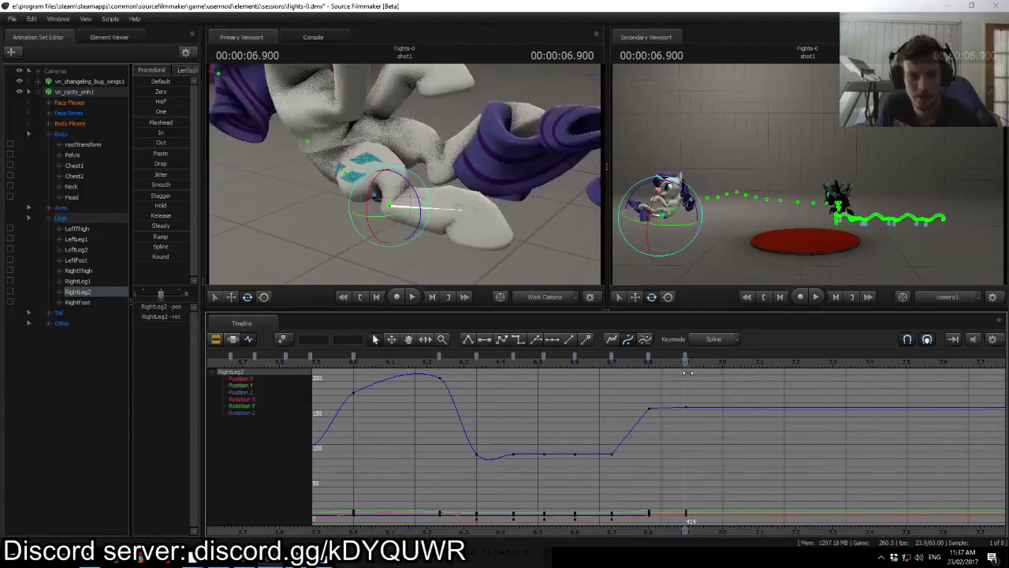
{"action": "mouse_move", "coordinate": [405, 182]}
{"action": "left_mouse_down"}
{"action": "mouse_move", "coordinate": [420, 194]}
{"action": "mouse_move", "coordinate": [405, 181]}
{"action": "left_mouse_up"}
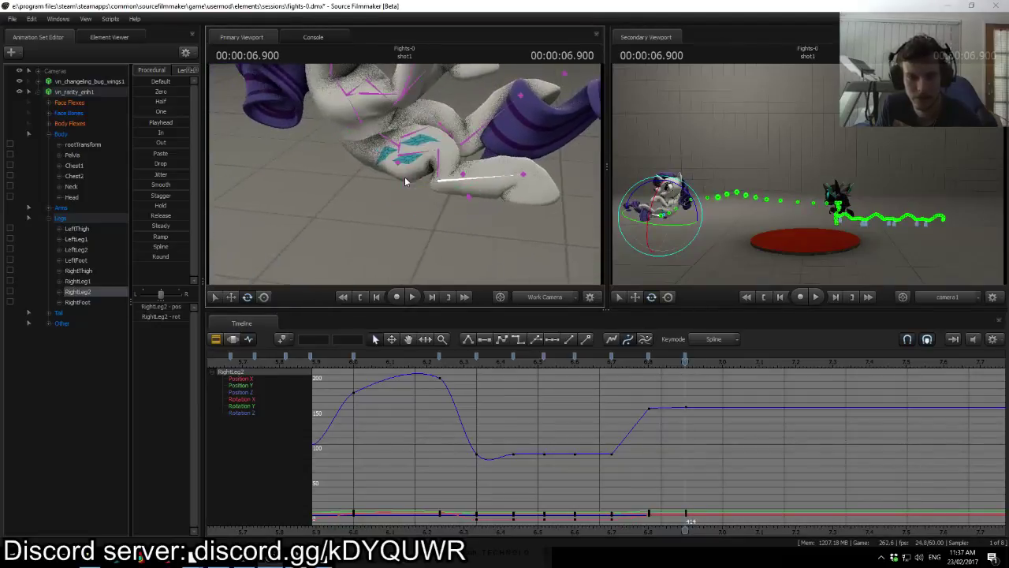
{"action": "left_click", "coordinate": [468, 194], "text": "ctrl"}
{"action": "left_click", "coordinate": [468, 192], "text": "ctrl"}
{"action": "key", "text": "w"}
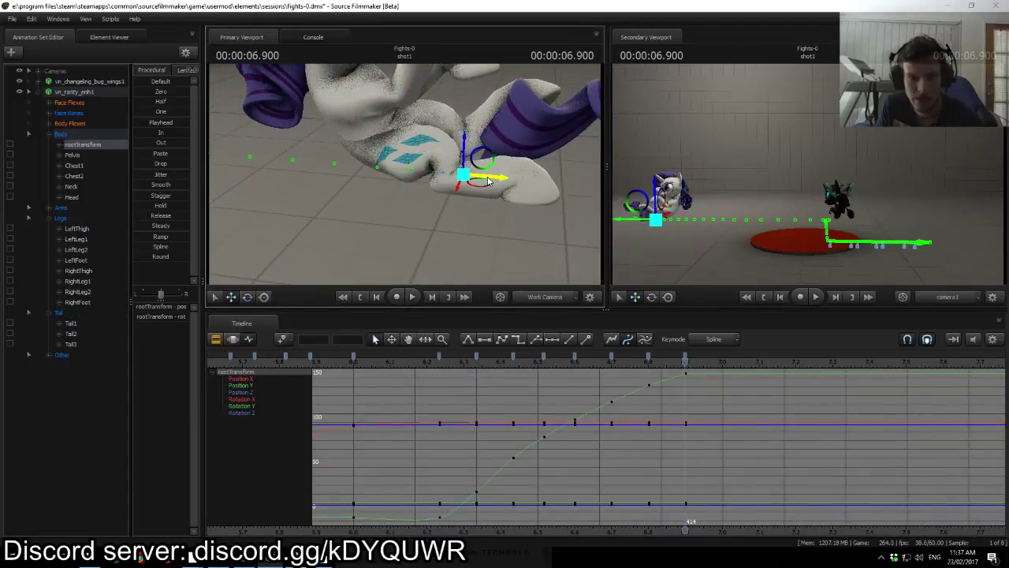
{"action": "left_click_drag", "start_coordinate": [489, 177], "coordinate": [473, 178]}
Step: Rotate the right hind leg's bones, including RightLeg2, at 6.900 s to adjust the bend of the leg
{"action": "left_click", "coordinate": [378, 142], "text": "ctrl"}
{"action": "left_click_drag", "start_coordinate": [384, 129], "coordinate": [384, 116]}
{"action": "left_click", "coordinate": [422, 153]}
{"action": "left_click_drag", "start_coordinate": [452, 122], "coordinate": [443, 150]}
Step: Move the rootTransform slightly back along Y at 6.900 s, comparing it with the 6.800 s pose and playing the motion
{"action": "left_click", "coordinate": [441, 166], "text": "ctrl"}
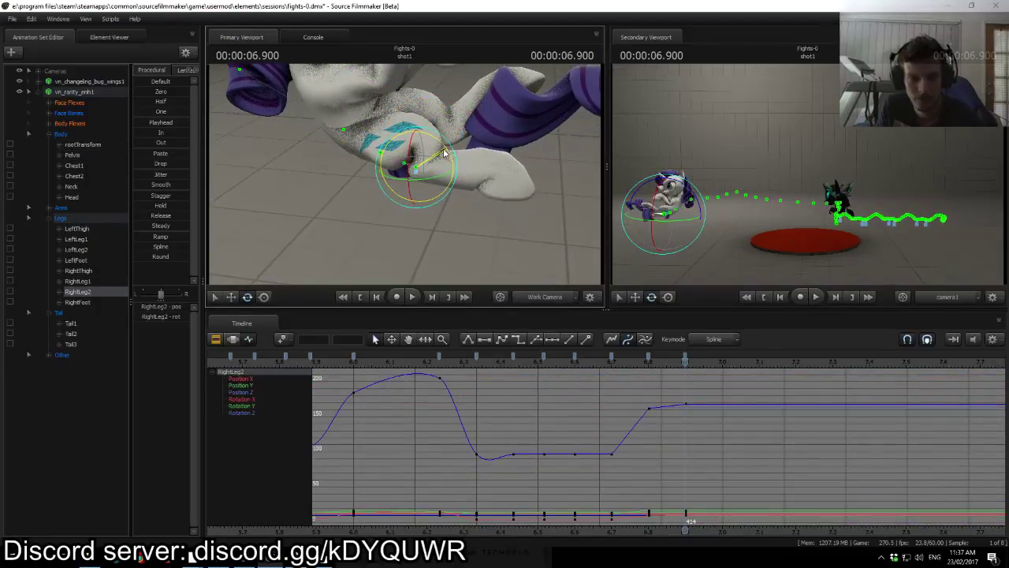
{"action": "left_click", "coordinate": [446, 176], "text": "ctrl"}
{"action": "key", "text": "Up"}
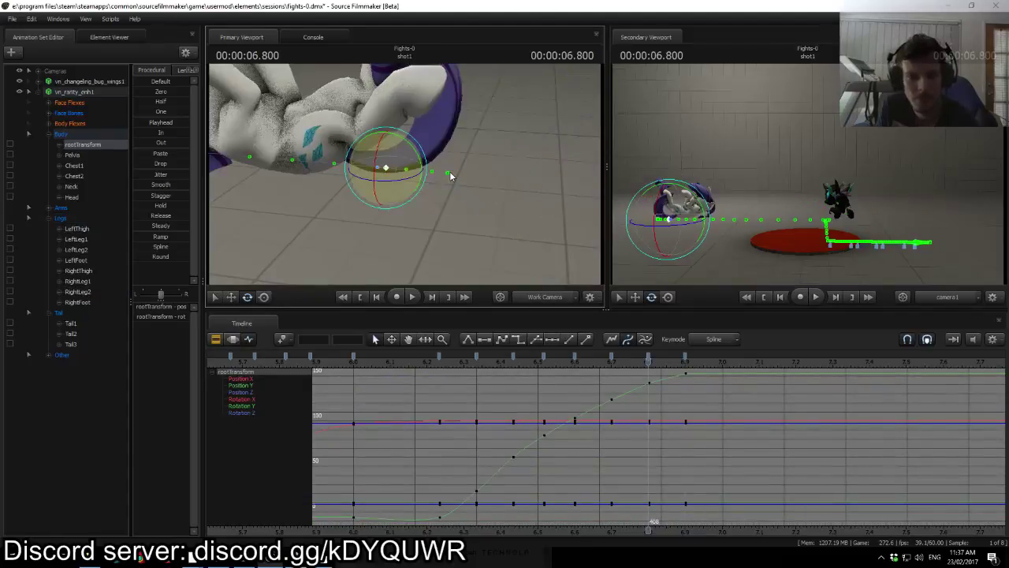
{"action": "key", "text": "Down"}
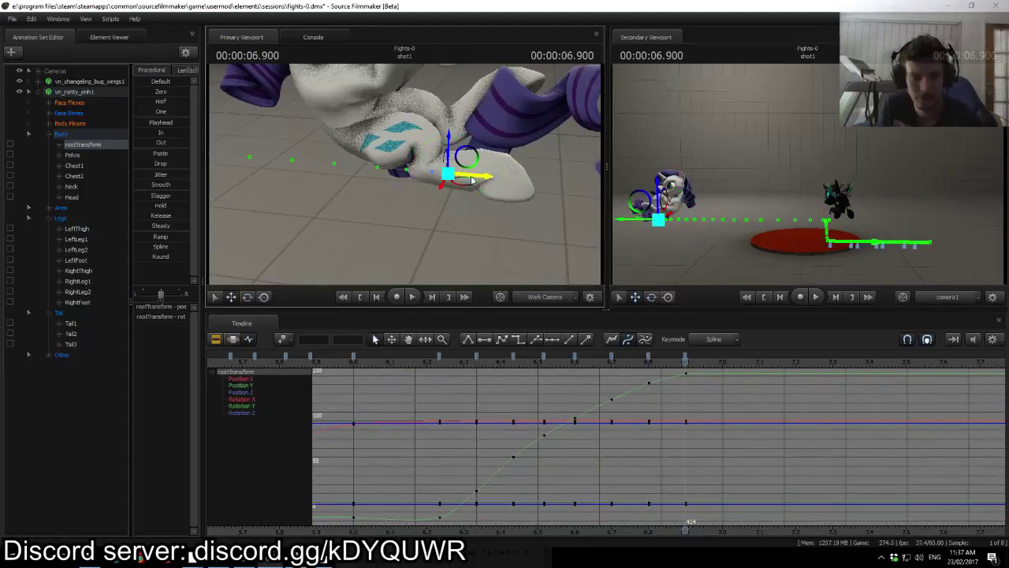
{"action": "left_click_drag", "start_coordinate": [472, 180], "coordinate": [456, 177]}
{"action": "key", "text": "Up"}
{"action": "key", "text": "Down"}
{"action": "key", "text": "Up"}
{"action": "key", "text": "Down"}
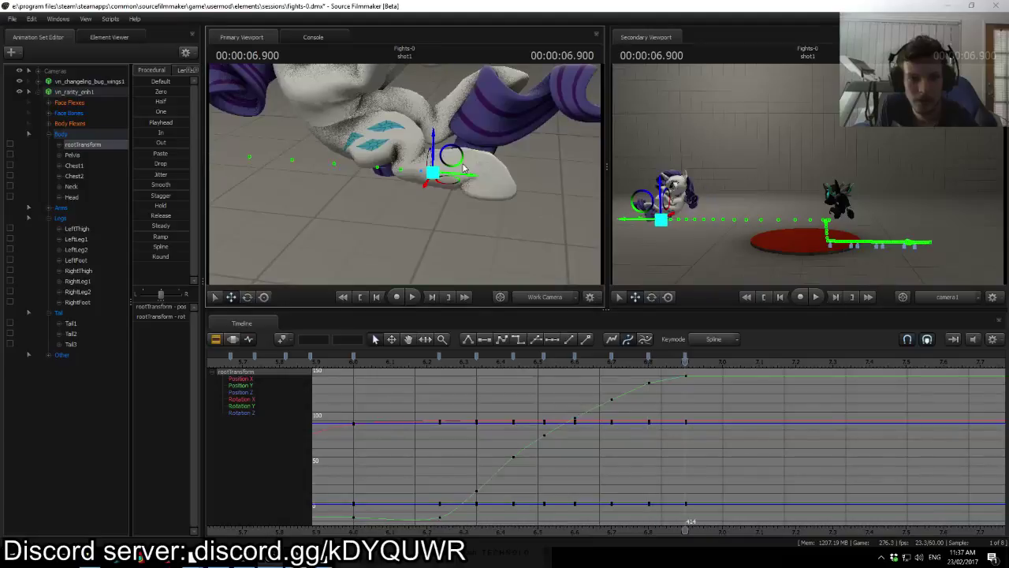
{"action": "key", "text": "Up"}
{"action": "key", "text": "space"}
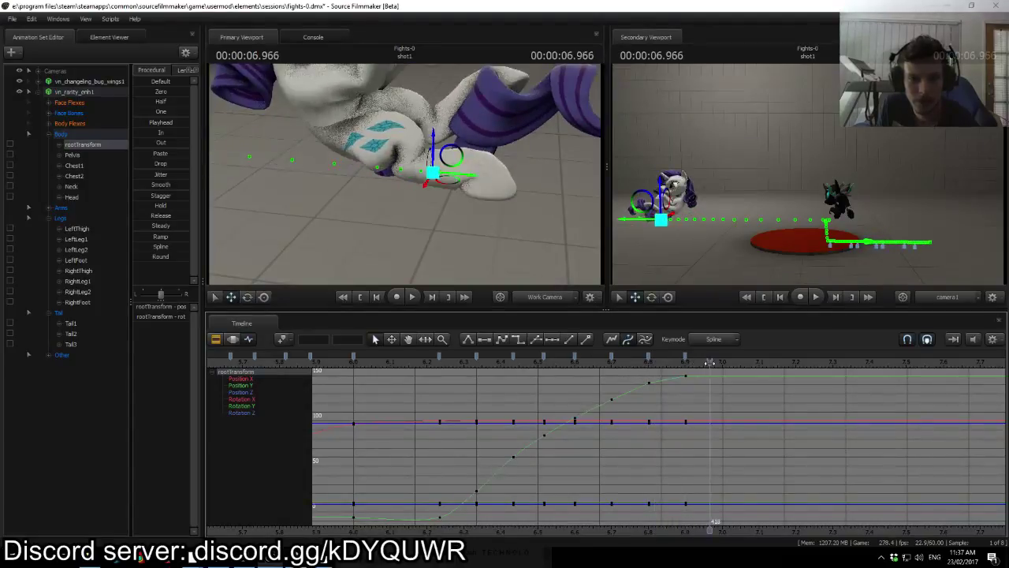
{"action": "key", "text": "space"}
Step: Rotate LeftThigh, LeftLeg1 and LeftLeg2 at 6.900 s to straighten the pony's left hind leg
{"action": "left_click_drag", "start_coordinate": [566, 365], "coordinate": [689, 371]}
{"action": "left_click_drag", "start_coordinate": [426, 189], "coordinate": [355, 175]}
{"action": "left_click", "coordinate": [339, 173]}
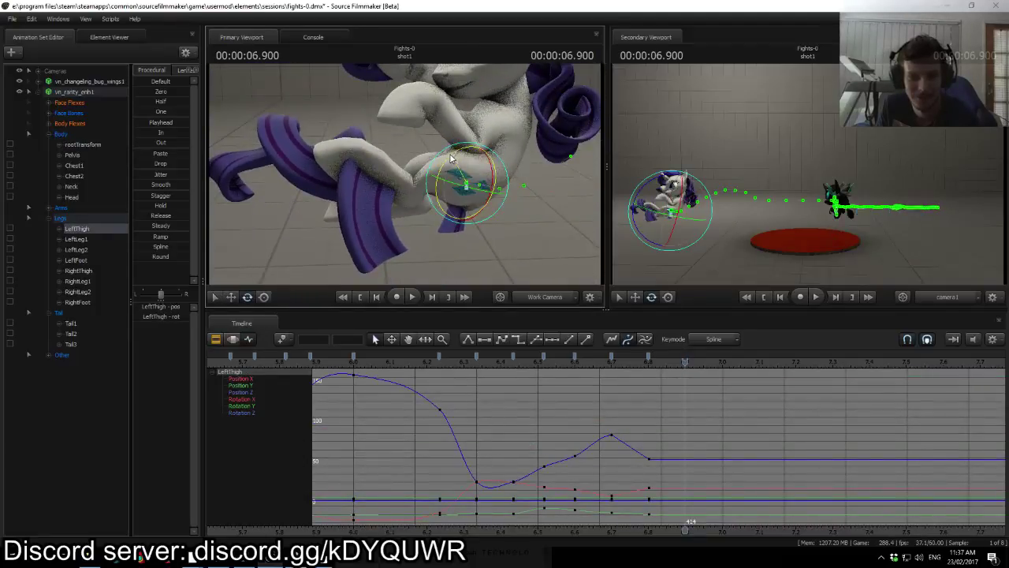
{"action": "left_click_drag", "start_coordinate": [445, 162], "coordinate": [438, 180]}
{"action": "left_click", "coordinate": [428, 194]}
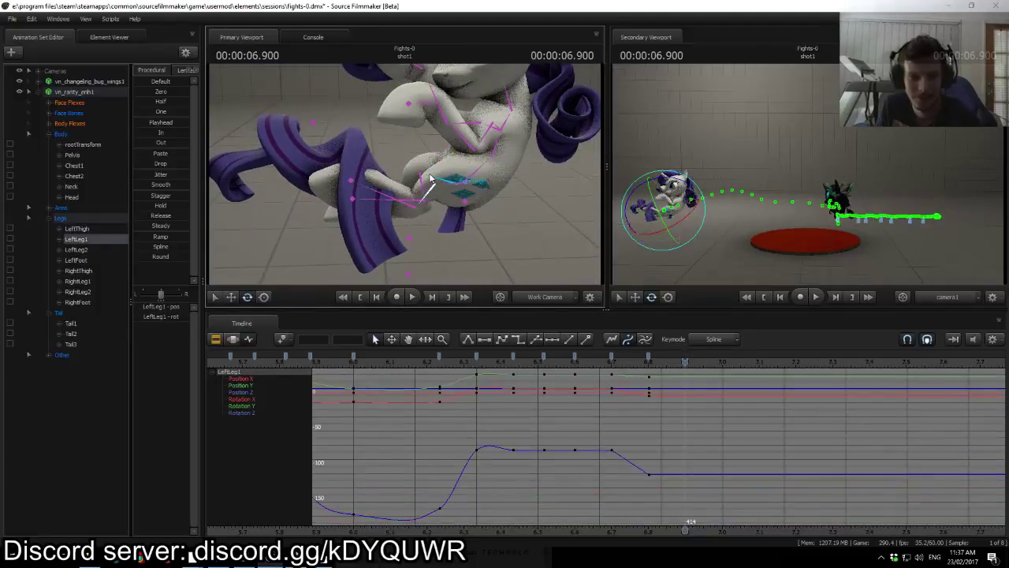
{"action": "left_click_drag", "start_coordinate": [426, 165], "coordinate": [364, 191]}
{"action": "left_click", "coordinate": [401, 186], "text": "ctrl"}
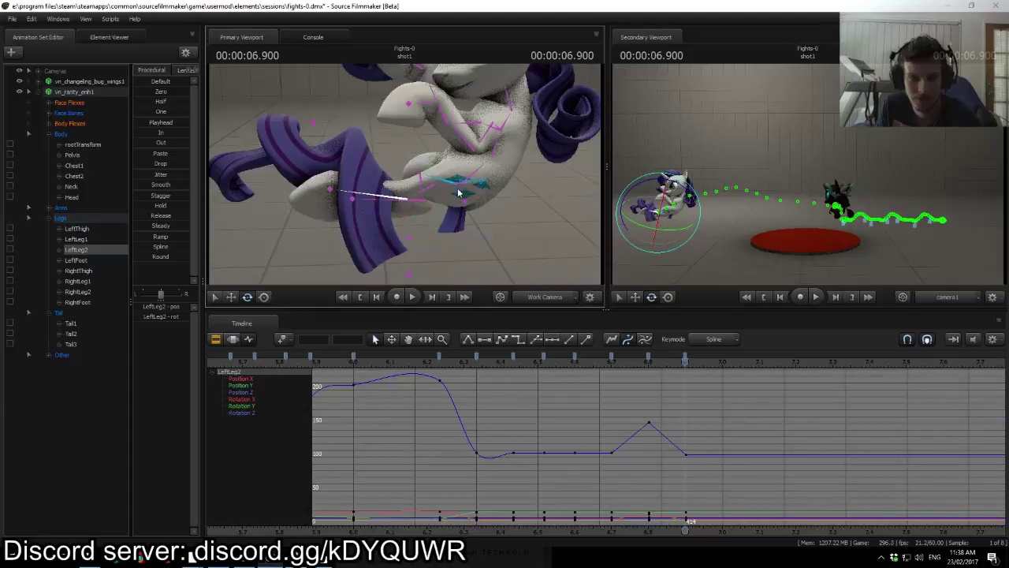
{"action": "left_click", "coordinate": [460, 186], "text": "ctrl"}
{"action": "left_click_drag", "start_coordinate": [462, 190], "coordinate": [447, 191]}
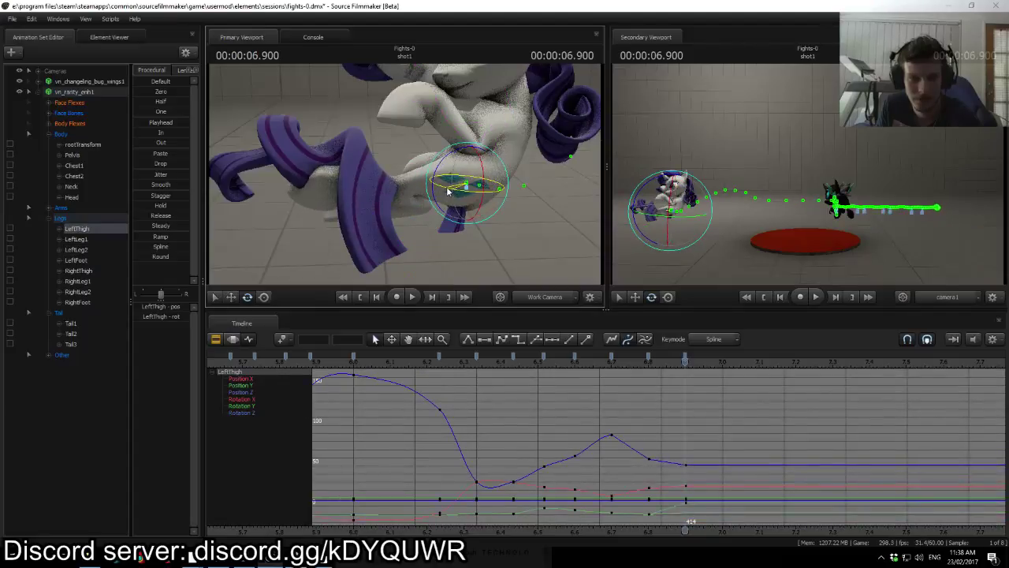
Step: Review the flip's motion through the keyframes up to 6.900 s by stepping through frames and playing it back
{"action": "key", "text": "Up"}
{"action": "key", "text": "Up"}
{"action": "key", "text": "Down"}
{"action": "left_click_drag", "start_coordinate": [649, 362], "coordinate": [606, 362]}
{"action": "key", "text": "Right"}
{"action": "key", "text": "Right"}
{"action": "key", "text": "Right"}
{"action": "key", "text": "Right"}
{"action": "key", "text": "Right"}
{"action": "key", "text": "Right"}
{"action": "key", "text": "Right"}
{"action": "key", "text": "Right"}
{"action": "key", "text": "Right"}
{"action": "key", "text": "Right"}
{"action": "key", "text": "Right"}
{"action": "key", "text": "Right"}
{"action": "key", "text": "Right"}
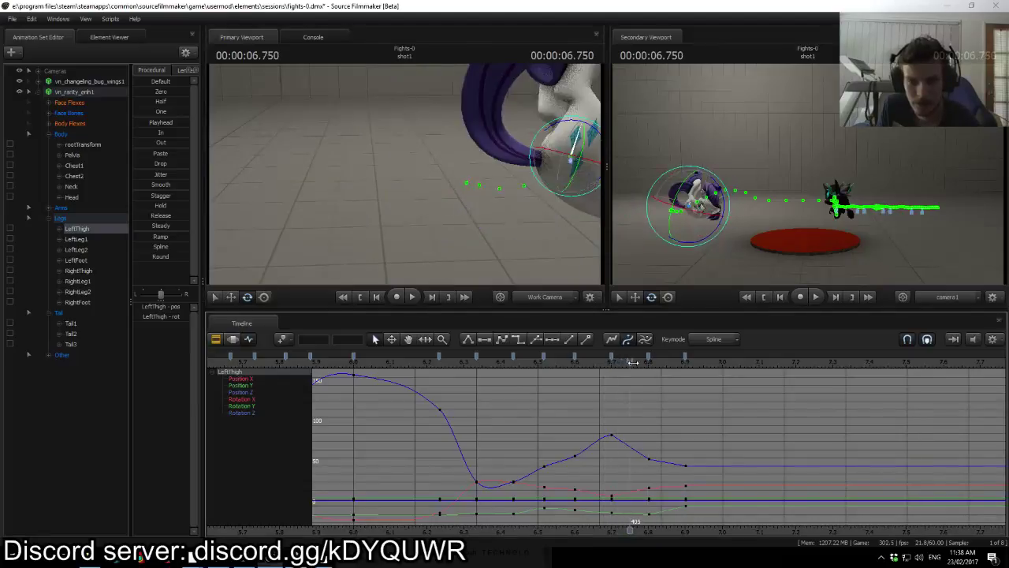
{"action": "left_click_drag", "start_coordinate": [685, 363], "coordinate": [557, 362]}
{"action": "key", "text": "space"}
{"action": "left_click", "coordinate": [555, 362]}
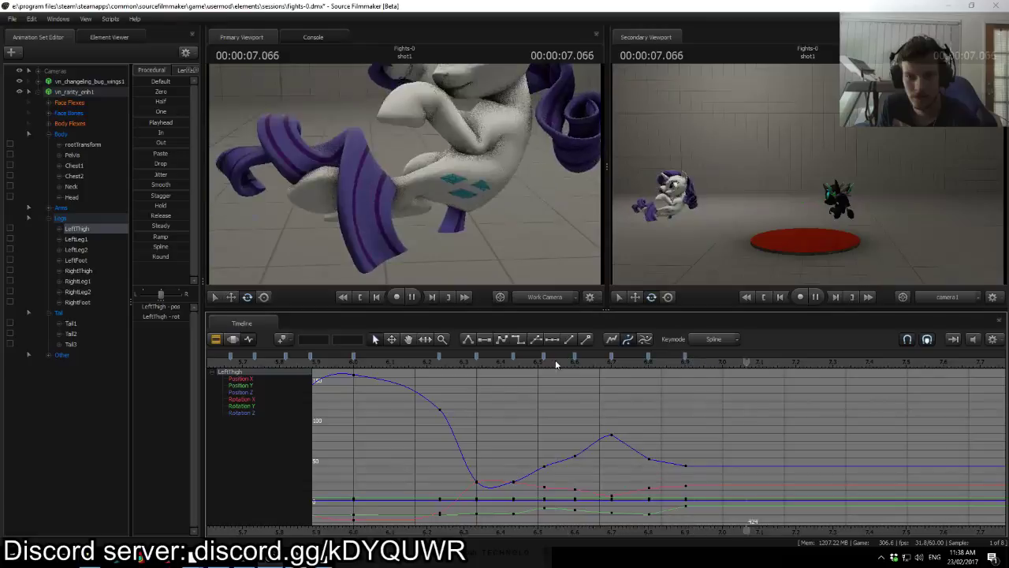
{"action": "key", "text": "space"}
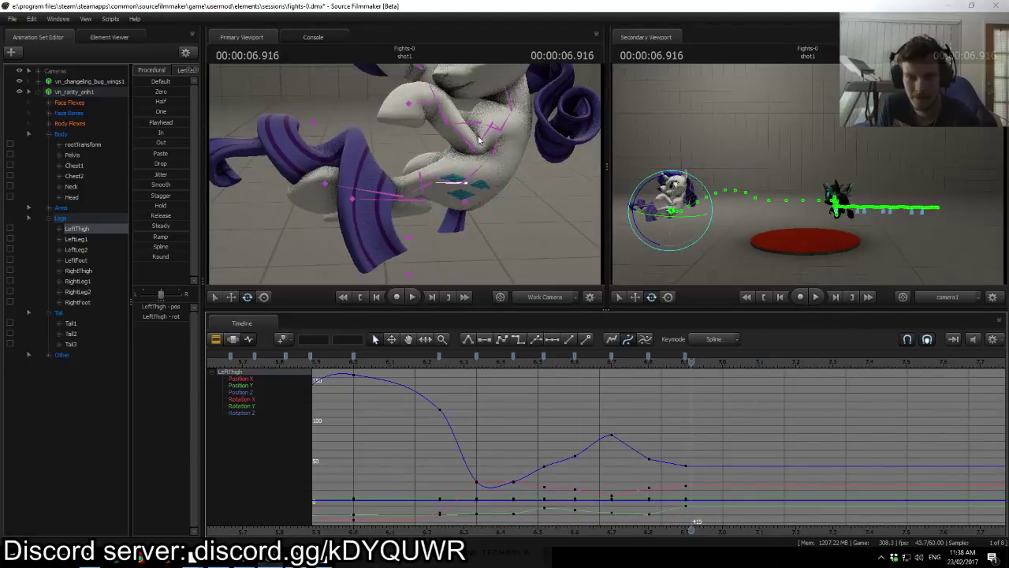
Step: Rotate the LeftForearm at 6.916 s to change the bend of the pony's left foreleg
{"action": "left_click", "coordinate": [490, 147]}
{"action": "left_click_drag", "start_coordinate": [490, 235], "coordinate": [485, 147]}
{"action": "left_click_drag", "start_coordinate": [480, 230], "coordinate": [443, 255]}
{"action": "left_click", "coordinate": [469, 220], "text": "ctrl"}
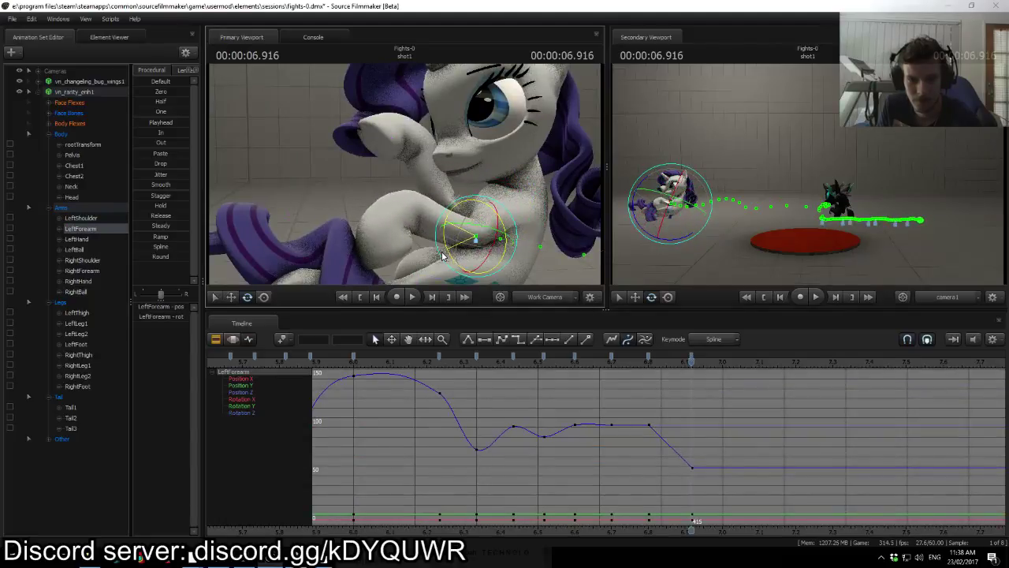
Step: Rotate the RightShoulder and RightBall at 6.916 s to lower the pony's right foreleg
{"action": "left_click", "coordinate": [470, 213], "text": "ctrl"}
{"action": "mouse_move", "coordinate": [458, 199]}
{"action": "left_mouse_down"}
{"action": "mouse_move", "coordinate": [464, 190]}
{"action": "mouse_move", "coordinate": [399, 215]}
{"action": "mouse_move", "coordinate": [421, 197]}
{"action": "mouse_move", "coordinate": [463, 211]}
{"action": "mouse_move", "coordinate": [452, 215]}
{"action": "left_mouse_up"}
{"action": "left_click", "coordinate": [443, 195], "text": "ctrl"}
{"action": "left_click", "coordinate": [462, 209], "text": "ctrl"}
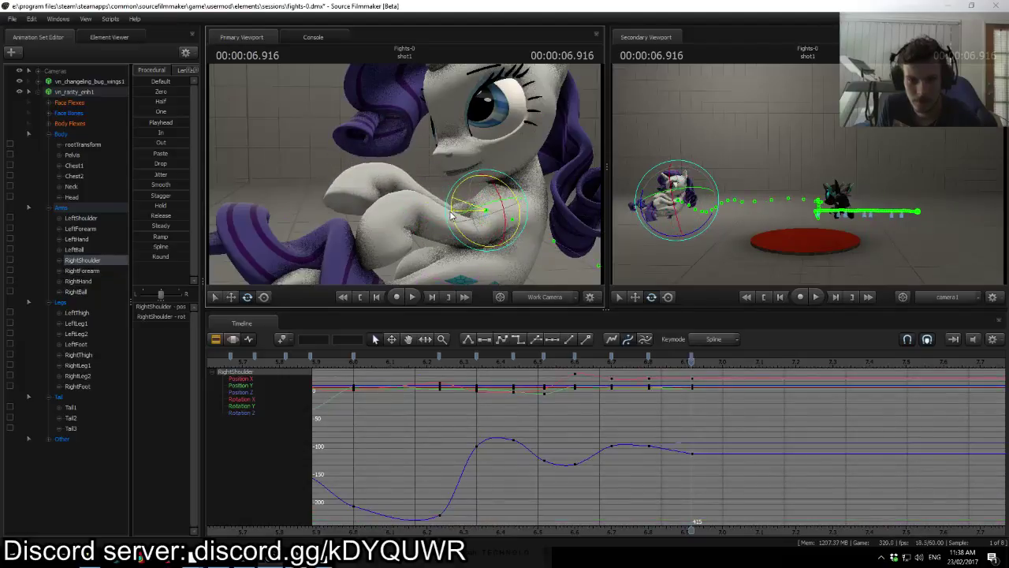
{"action": "left_click", "coordinate": [379, 192]}
{"action": "left_click", "coordinate": [359, 195]}
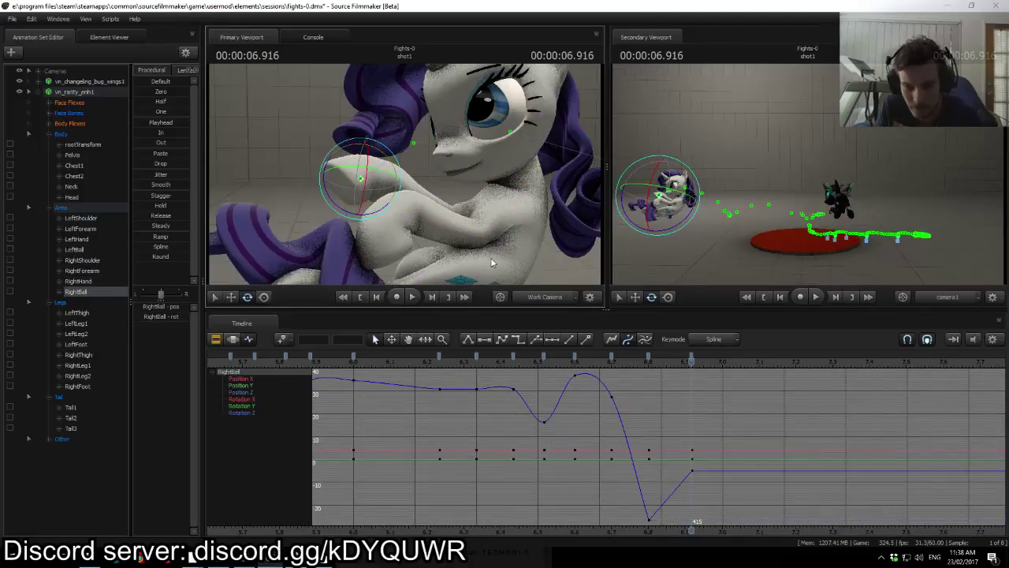
Step: Try to move the rootTransform slightly along Y at 6.916 s and undo the move
{"action": "left_click_drag", "start_coordinate": [604, 373], "coordinate": [699, 373]}
{"action": "left_click_drag", "start_coordinate": [542, 250], "coordinate": [415, 177]}
{"action": "key", "text": "s"}
{"action": "left_click", "coordinate": [404, 210], "text": "ctrl"}
{"action": "key", "text": "w"}
{"action": "mouse_move", "coordinate": [386, 207]}
{"action": "left_mouse_down"}
{"action": "mouse_move", "coordinate": [363, 205]}
{"action": "mouse_move", "coordinate": [377, 209]}
{"action": "left_mouse_up"}
{"action": "key", "text": "ctrl+z"}
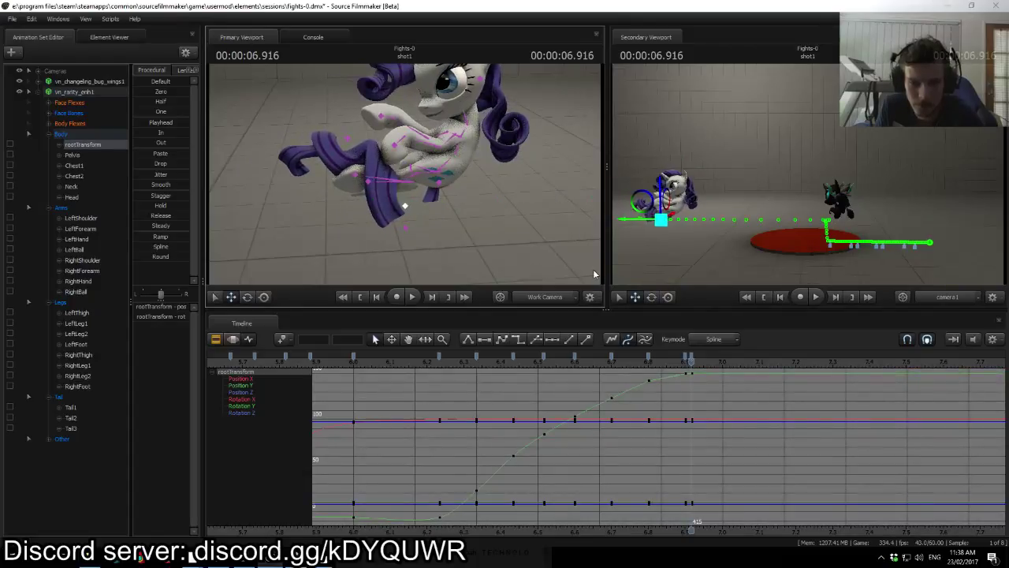
Step: Shift the 6.916 s body, arm and leg keys to frame 414 and add a keyframe for these controls at 7.000 s
{"action": "left_click_drag", "start_coordinate": [691, 367], "coordinate": [722, 374]}
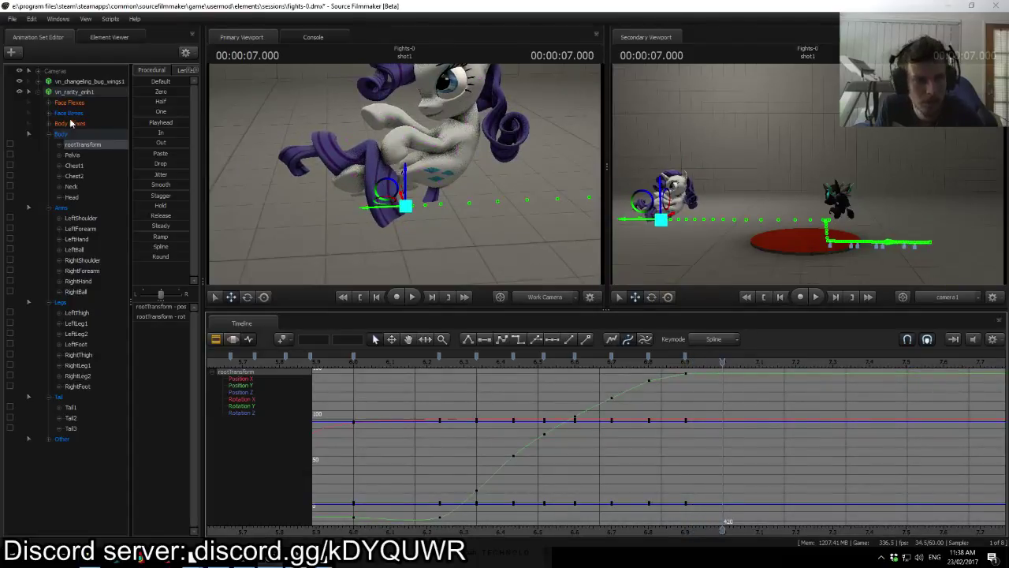
{"action": "left_click_drag", "start_coordinate": [63, 134], "coordinate": [59, 191]}
{"action": "left_click", "coordinate": [60, 304], "text": "shift"}
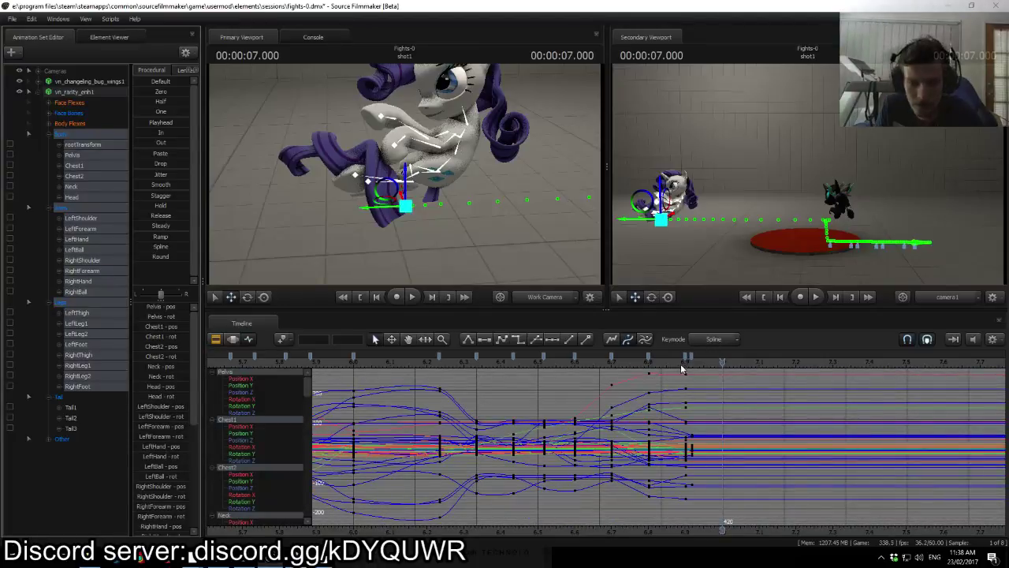
{"action": "key", "text": "m"}
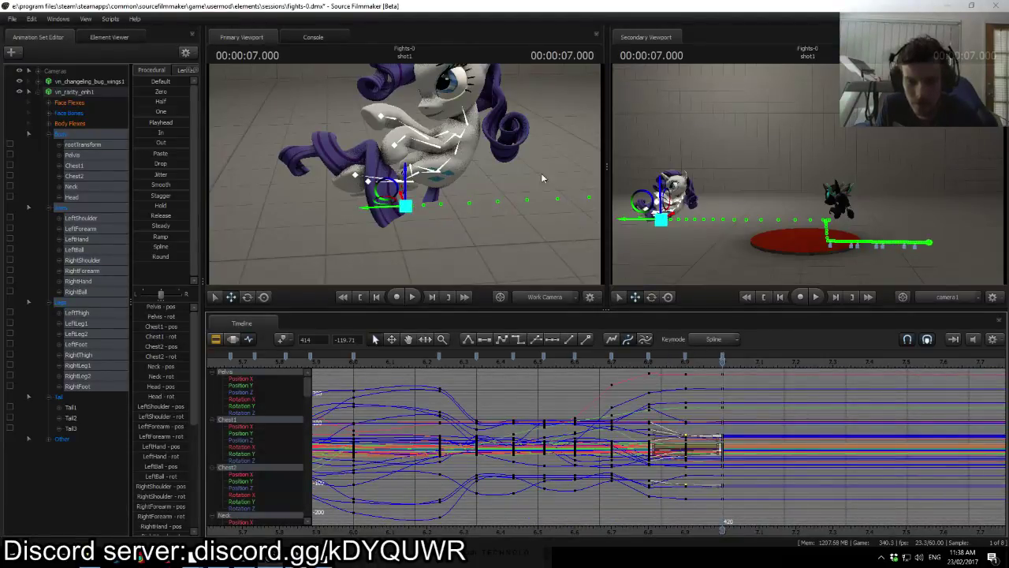
Step: Move the rootTransform farther back along Y, and rotate and raise the Pelvis at 7.000 s
{"action": "left_click", "coordinate": [406, 208]}
{"action": "left_click_drag", "start_coordinate": [377, 211], "coordinate": [335, 217]}
{"action": "key", "text": "w"}
{"action": "left_click_drag", "start_coordinate": [394, 190], "coordinate": [392, 167]}
{"action": "left_click", "coordinate": [428, 183]}
{"action": "key", "text": "w"}
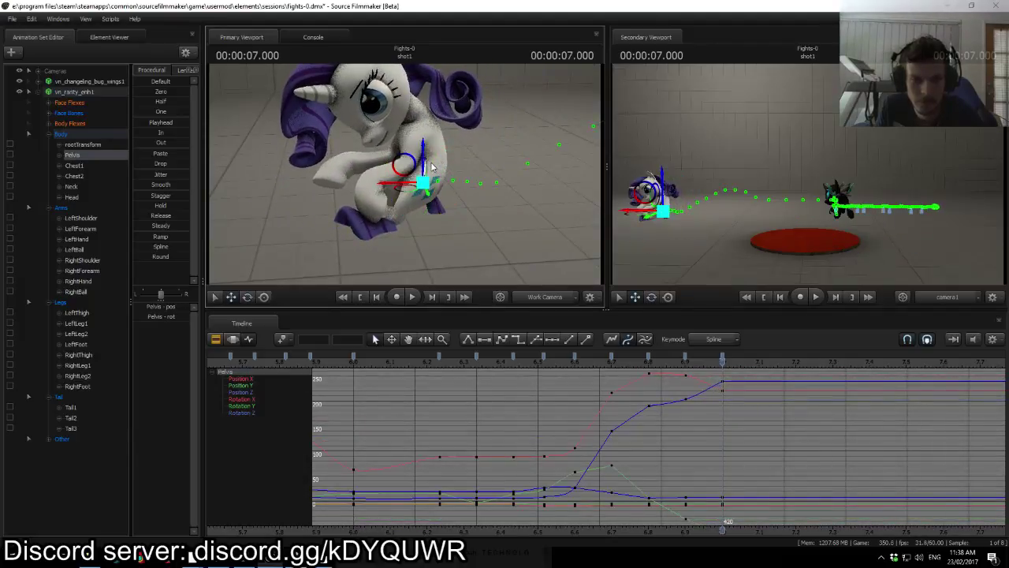
{"action": "left_click_drag", "start_coordinate": [422, 134], "coordinate": [390, 147]}
{"action": "mouse_move", "coordinate": [509, 175]}
{"action": "left_mouse_down"}
{"action": "mouse_move", "coordinate": [485, 187]}
{"action": "mouse_move", "coordinate": [509, 175]}
{"action": "left_mouse_up"}
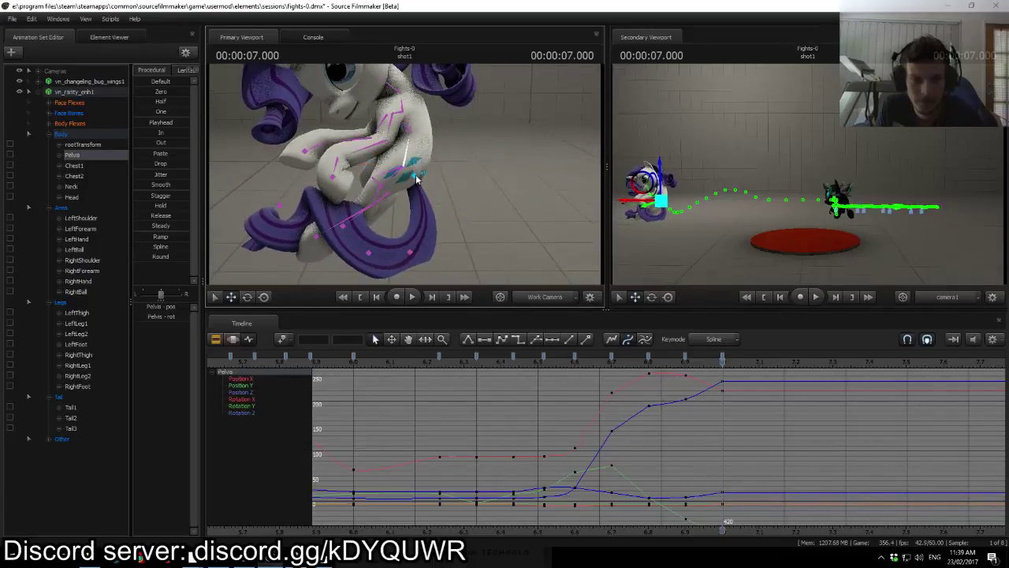
Step: Try rotating the Tail1 bone away from the legs at 7.000 s and undo the tail rotations
{"action": "left_click", "coordinate": [417, 180]}
{"action": "key", "text": "e"}
{"action": "left_click_drag", "start_coordinate": [440, 194], "coordinate": [405, 178]}
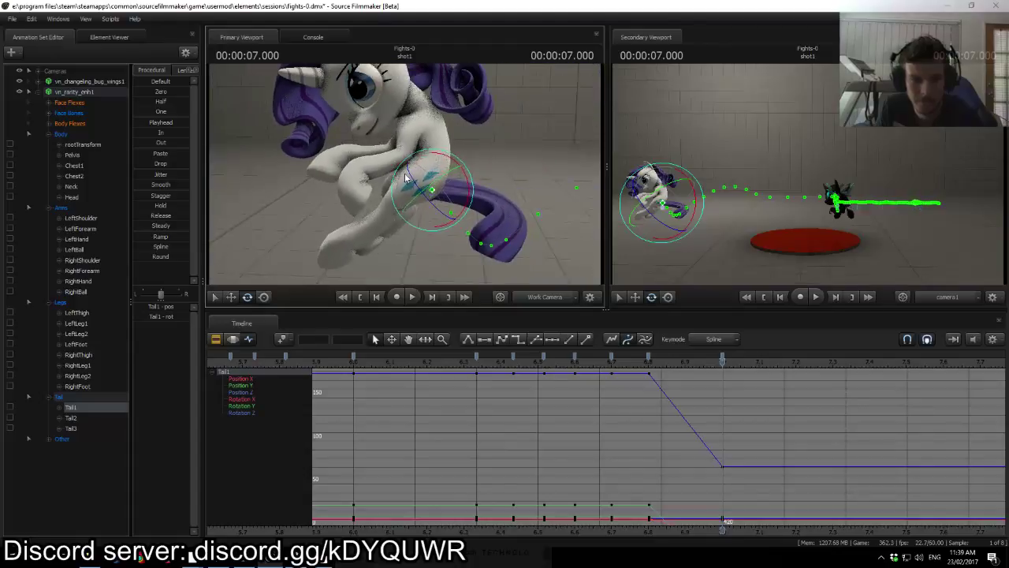
{"action": "key", "text": "ctrl+z"}
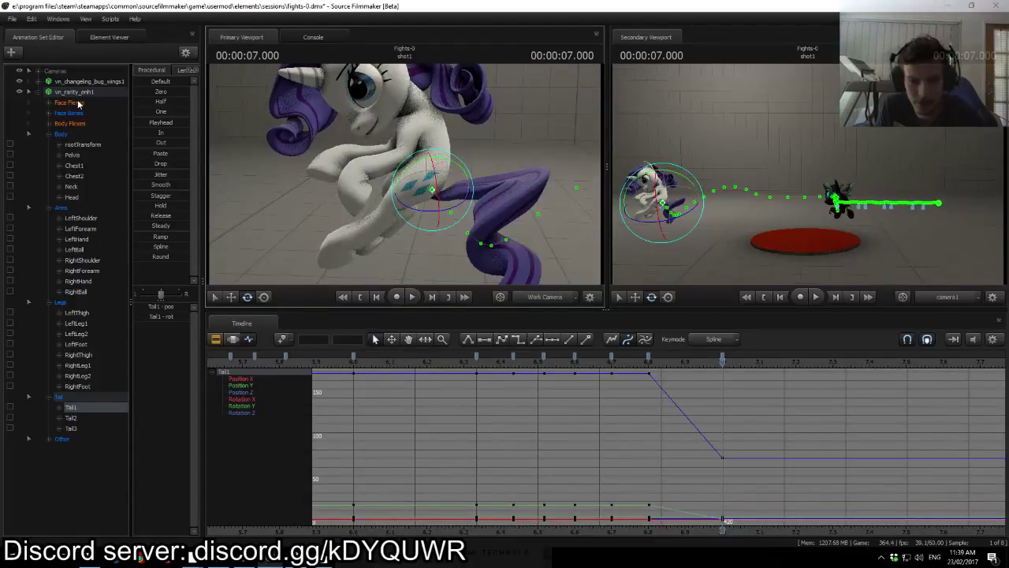
{"action": "key", "text": "ctrl+z"}
{"action": "key", "text": "ctrl+z"}
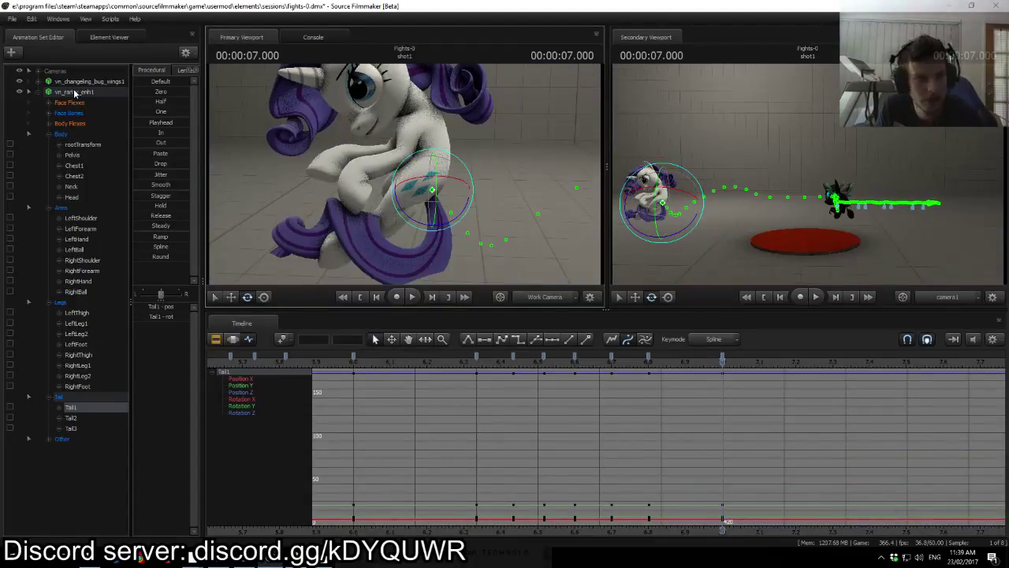
Step: Hide the pony's tail by changing the tail body group of the vn_rarity_enh1 animation set
{"action": "right_click", "coordinate": [75, 93]}
{"action": "mouse_move", "coordinate": [110, 236]}
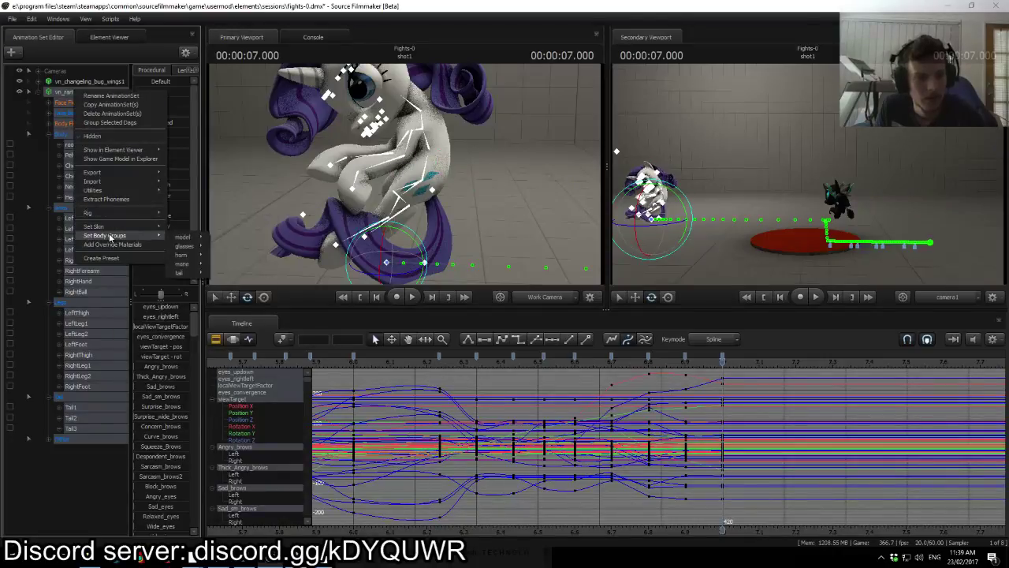
{"action": "left_click", "coordinate": [226, 284]}
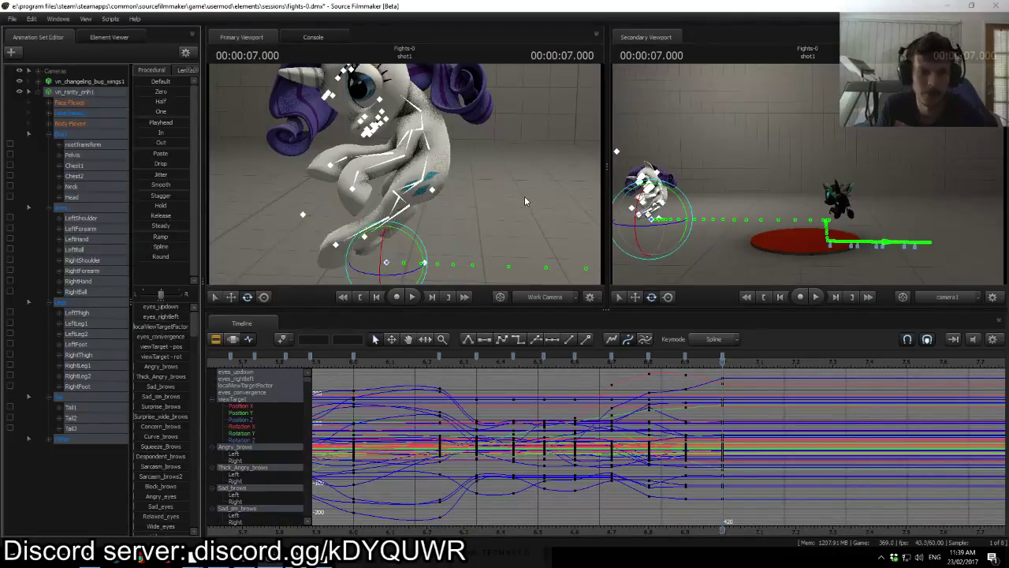
{"action": "left_click", "coordinate": [430, 180]}
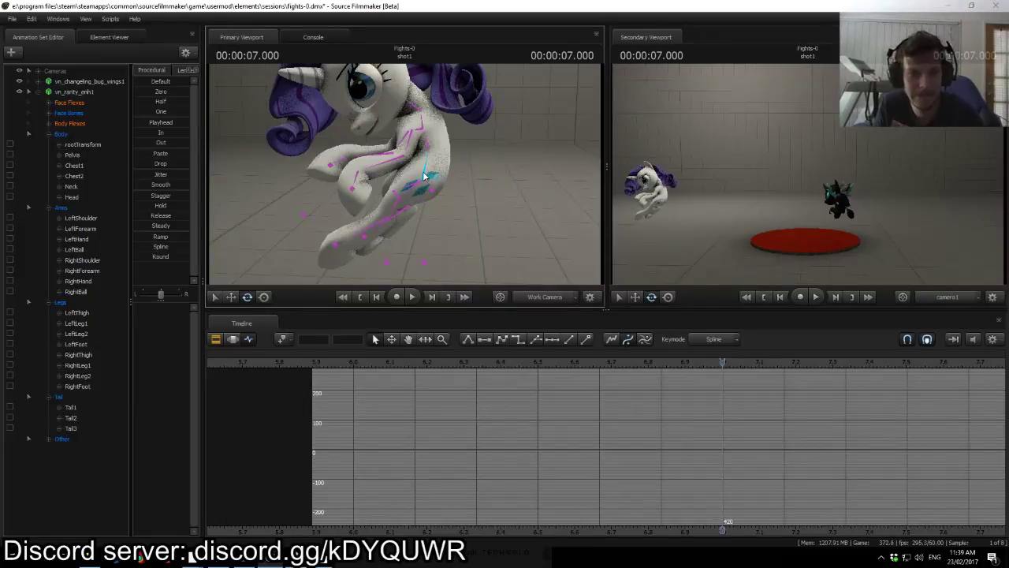
Step: Select the Body, Arms and Legs controls and compare the pony's 7.000 s pose with the preceding keyframes
{"action": "left_click", "coordinate": [59, 135]}
{"action": "left_click", "coordinate": [59, 303], "text": "shift"}
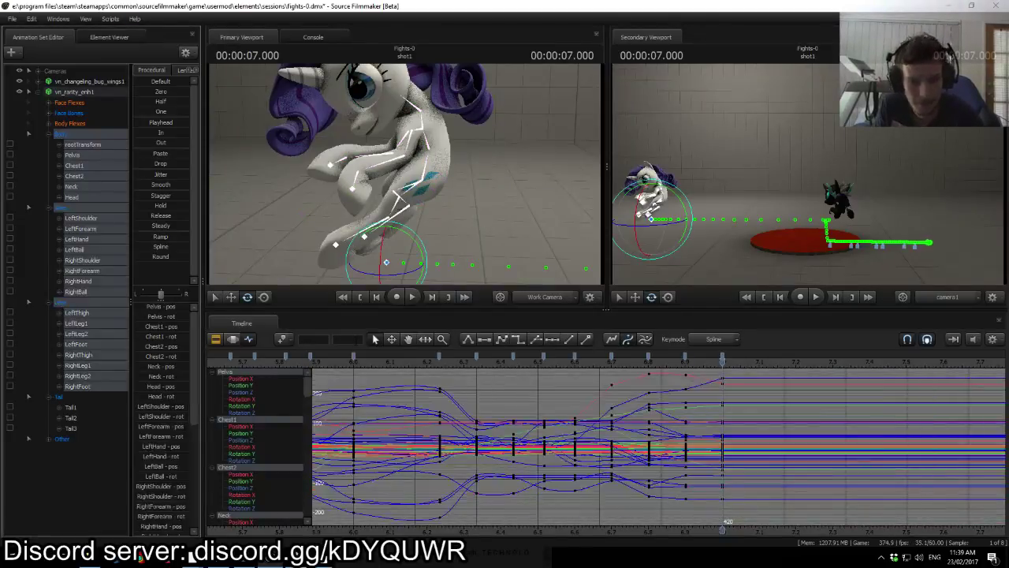
{"action": "left_click_drag", "start_coordinate": [379, 245], "coordinate": [521, 252]}
{"action": "left_click_drag", "start_coordinate": [402, 197], "coordinate": [405, 173]}
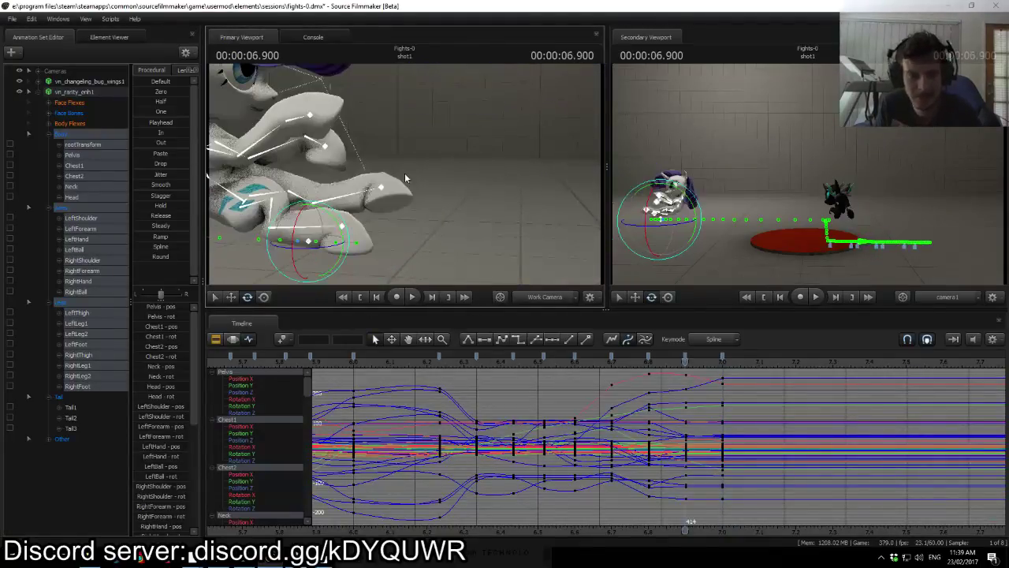
{"action": "key", "text": "Up"}
{"action": "key", "text": "Down"}
{"action": "key", "text": "Up"}
{"action": "key", "text": "Down"}
{"action": "key", "text": "Up"}
{"action": "key", "text": "Right"}
Step: Rotate the RightThigh, RightLeg1, RightLeg2 and RightFoot bones at 7.000 s to extend the right hind leg downward
{"action": "left_click", "coordinate": [356, 153]}
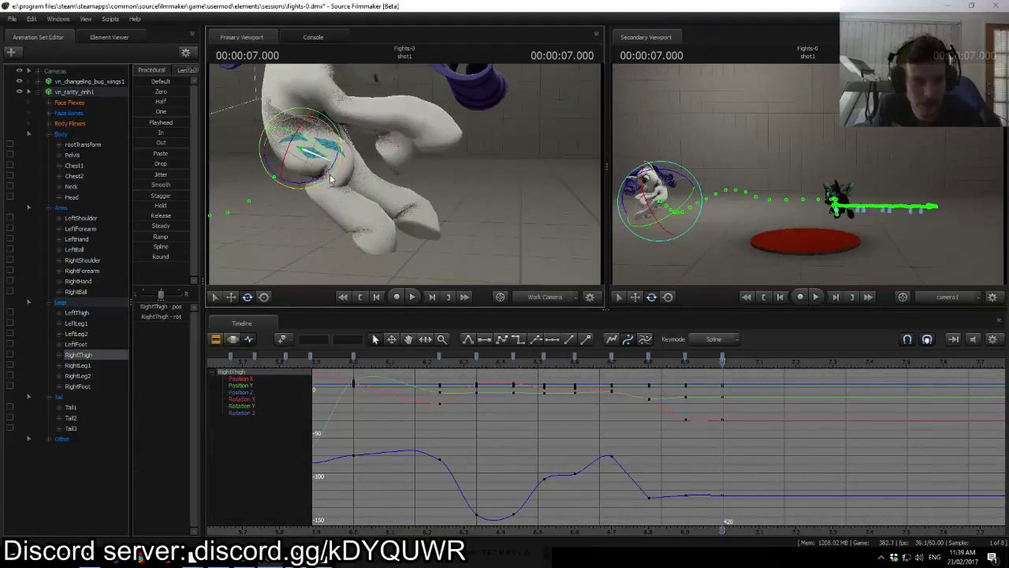
{"action": "left_click_drag", "start_coordinate": [321, 180], "coordinate": [279, 163]}
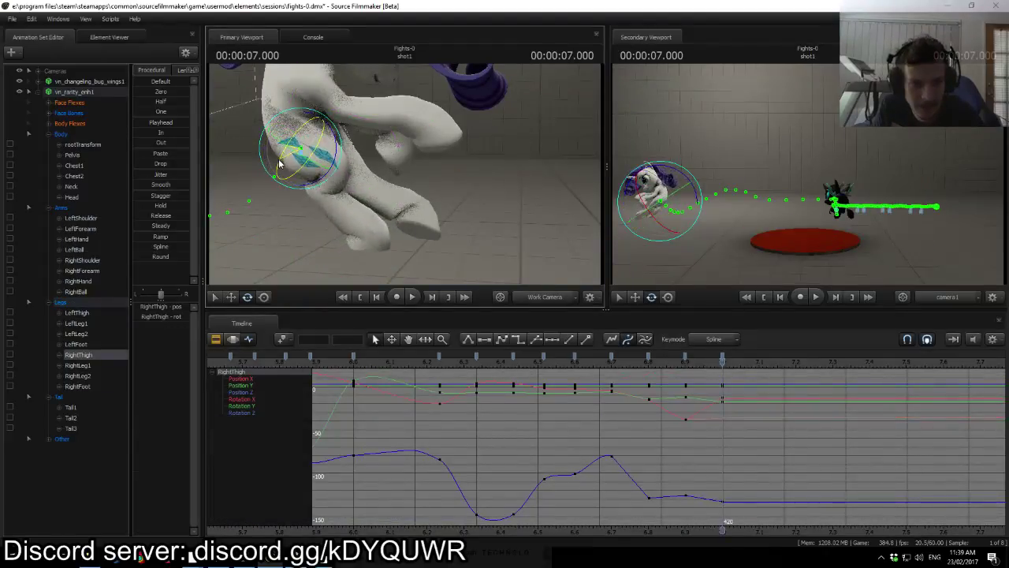
{"action": "left_click", "coordinate": [331, 197]}
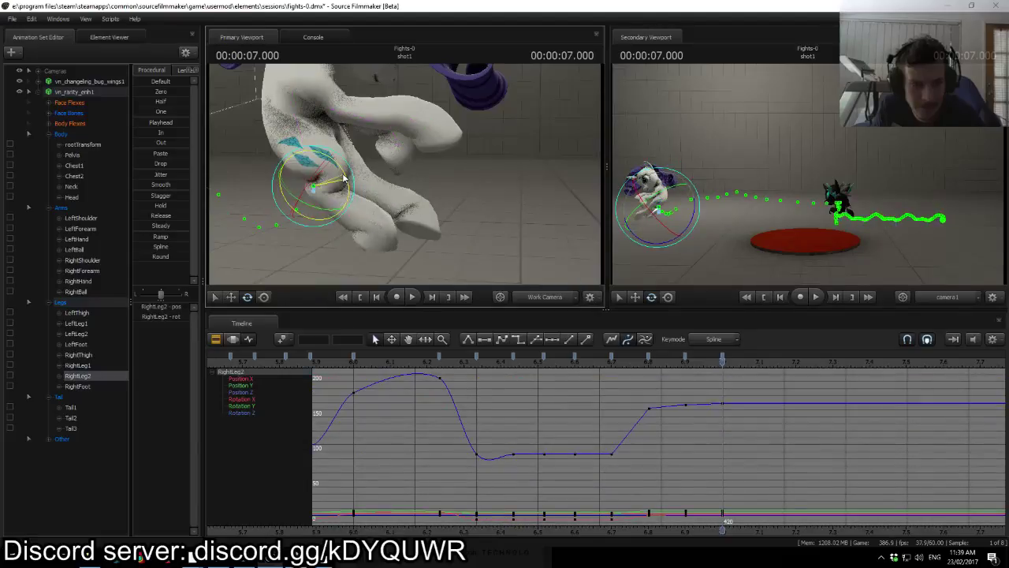
{"action": "left_click", "coordinate": [408, 224]}
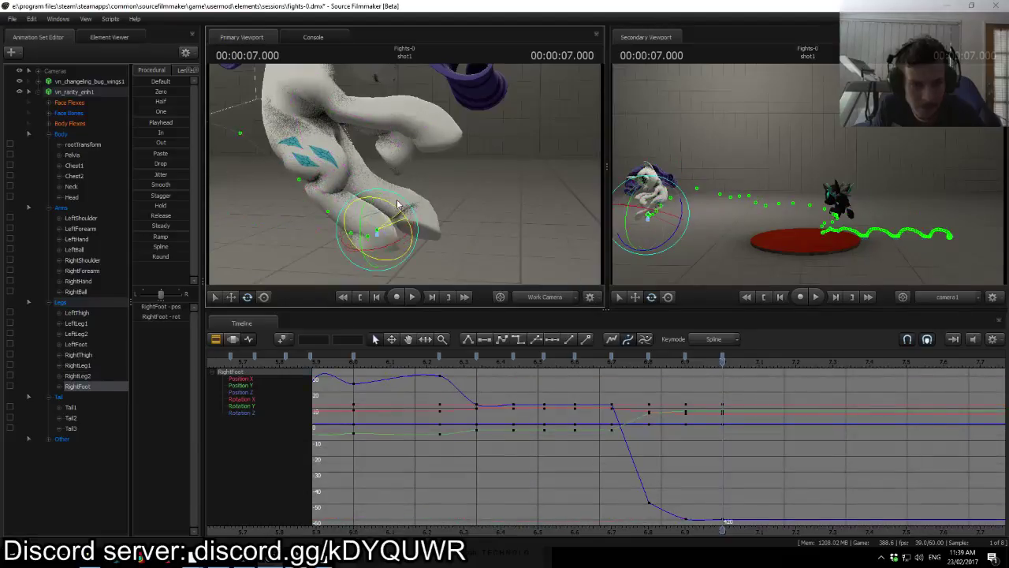
{"action": "left_click_drag", "start_coordinate": [398, 206], "coordinate": [387, 194]}
{"action": "left_click", "coordinate": [330, 185]}
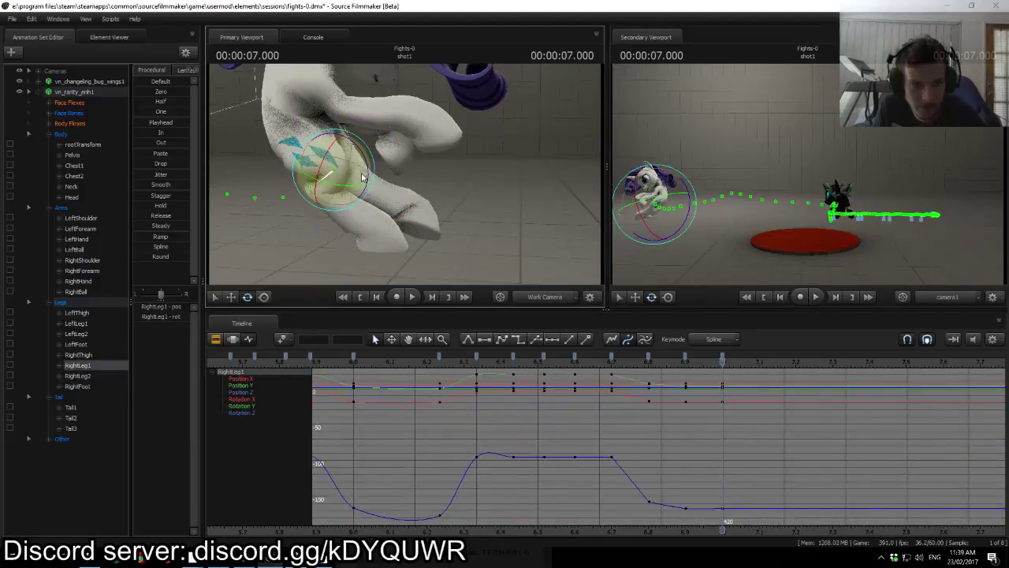
{"action": "left_click", "coordinate": [337, 197]}
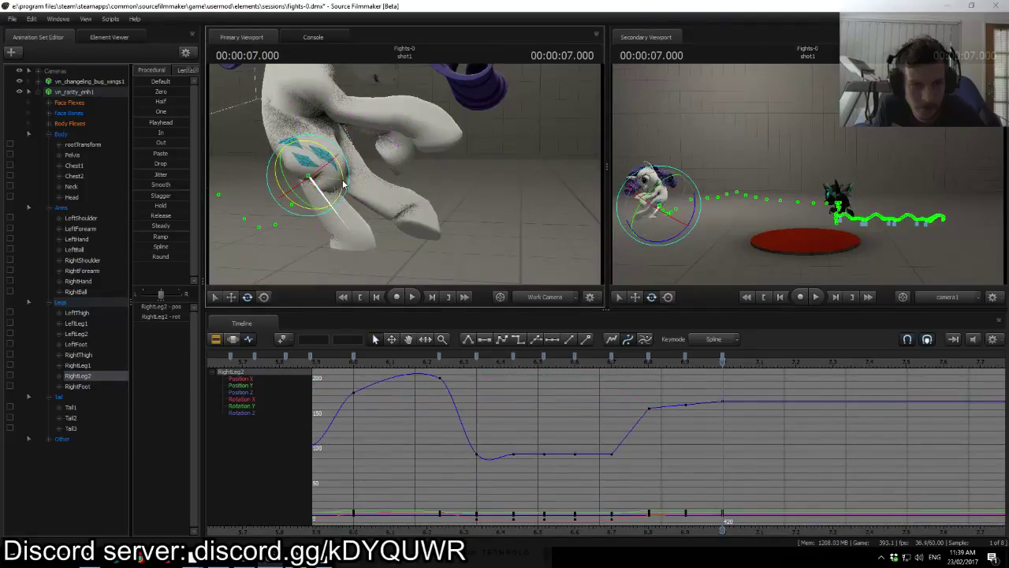
{"action": "left_click", "coordinate": [361, 233]}
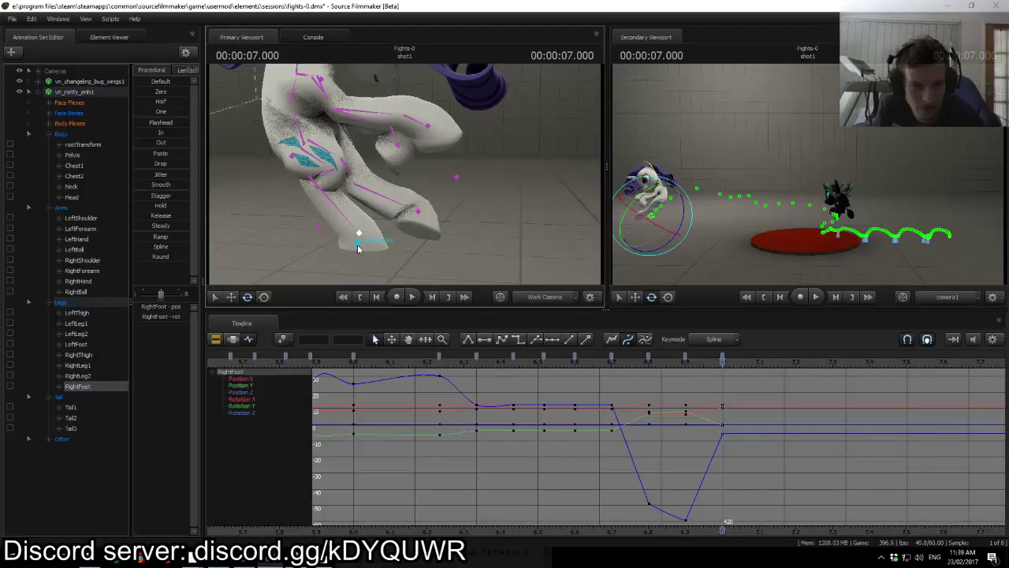
Step: Refine the rotation of the RightThigh, RightLeg1 and RightLeg2 bones at 7.000 s, checking the leg from the front
{"action": "left_click", "coordinate": [307, 149]}
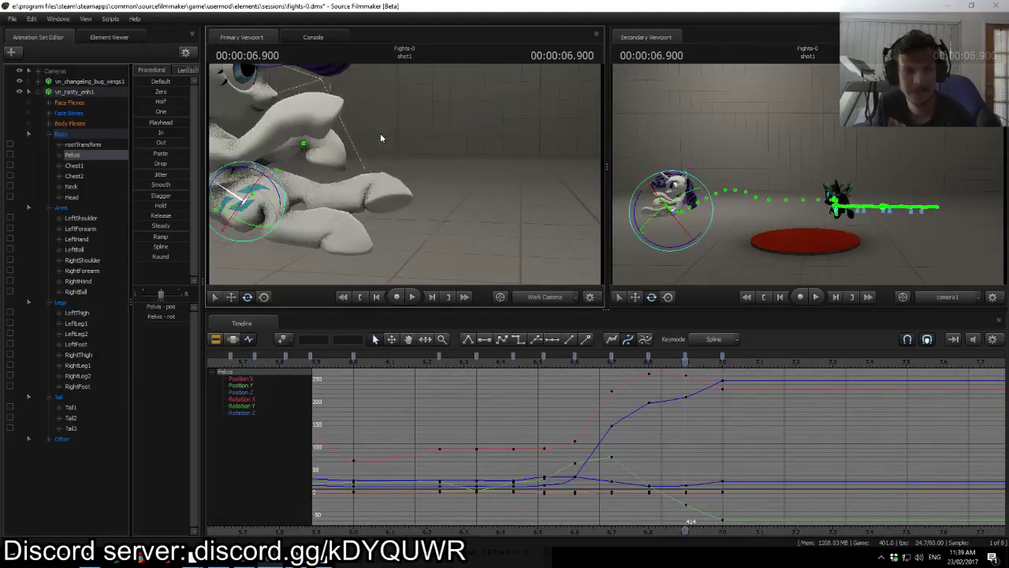
{"action": "key", "text": "w"}
{"action": "left_click_drag", "start_coordinate": [305, 118], "coordinate": [264, 135]}
{"action": "left_click", "coordinate": [462, 159], "text": "ctrl"}
{"action": "left_click", "coordinate": [478, 168], "text": "ctrl"}
{"action": "left_click", "coordinate": [465, 151], "text": "ctrl"}
{"action": "key", "text": "e"}
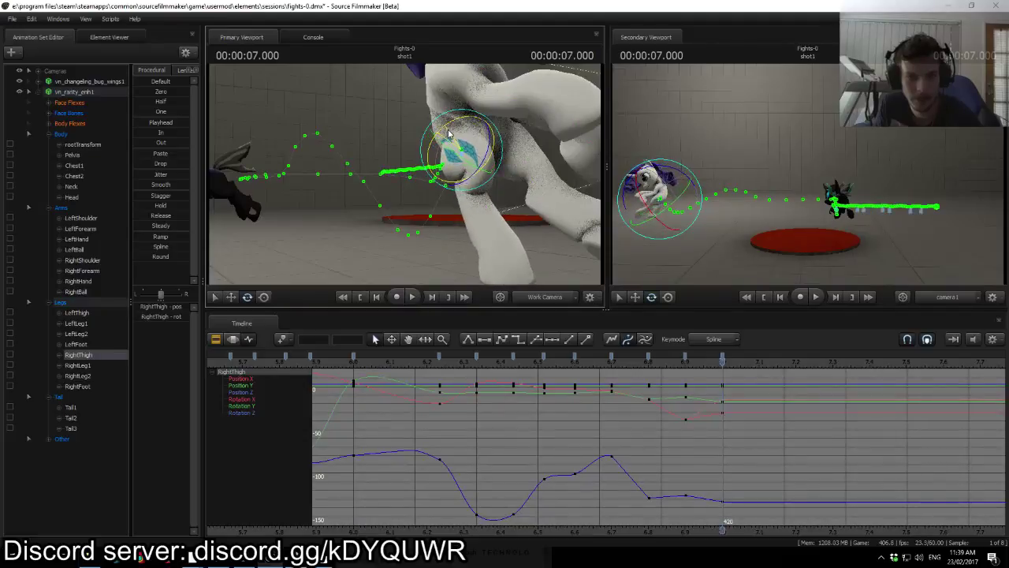
{"action": "left_click_drag", "start_coordinate": [561, 212], "coordinate": [410, 167]}
{"action": "left_click", "coordinate": [405, 132]}
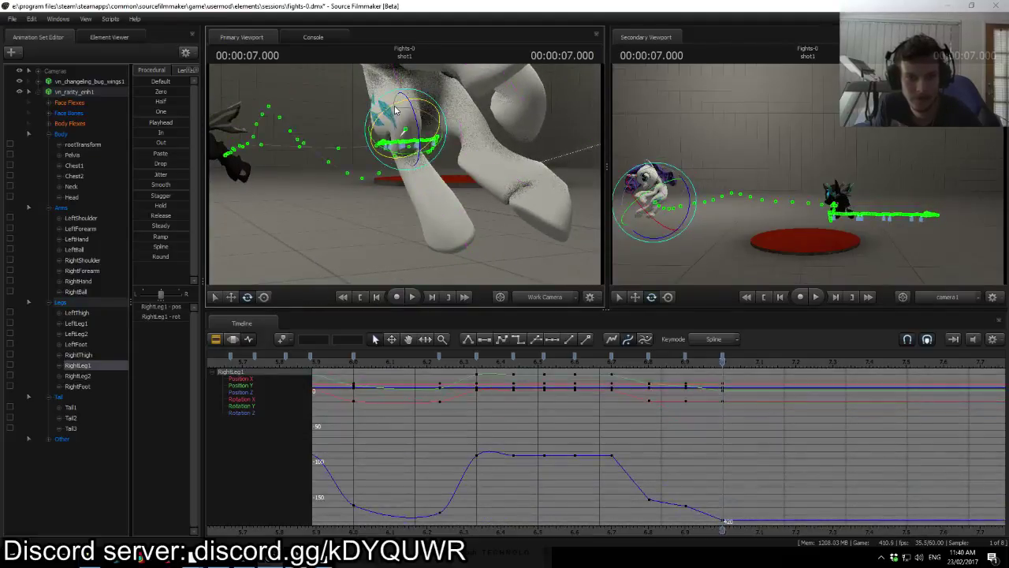
{"action": "left_click", "coordinate": [402, 133]}
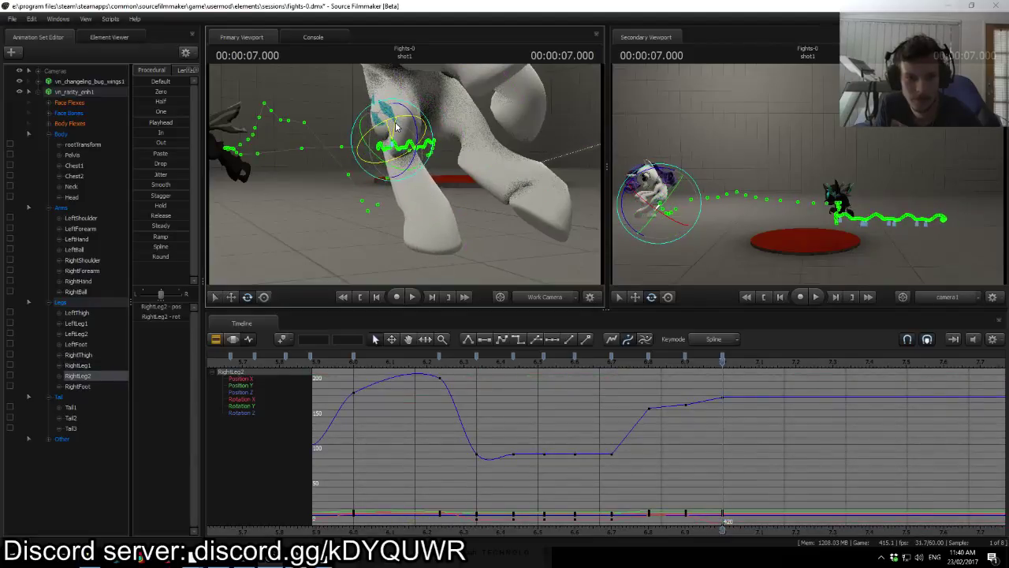
Step: Flip between the 7.000 s pose and the preceding keyframes to examine the right hind leg's motion
{"action": "key", "text": "Left"}
{"action": "key", "text": "Right"}
{"action": "key", "text": "Left"}
{"action": "key", "text": "Right"}
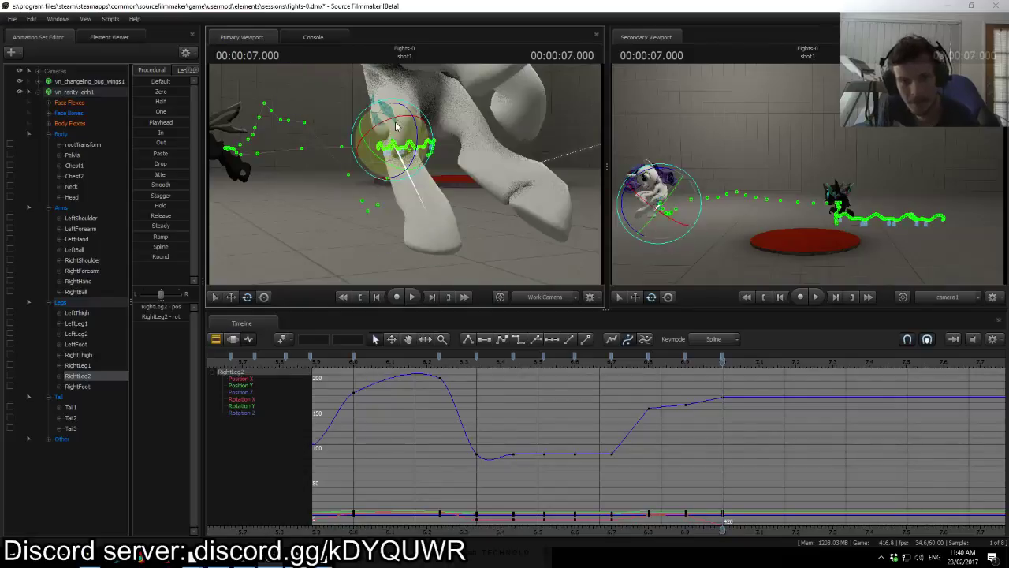
{"action": "key", "text": "Left"}
{"action": "key", "text": "Right"}
{"action": "key", "text": "Left"}
{"action": "key", "text": "Right"}
{"action": "key", "text": "Left"}
{"action": "key", "text": "Right"}
{"action": "key", "text": "Left"}
{"action": "key", "text": "Right"}
{"action": "key", "text": "Left"}
{"action": "key", "text": "Right"}
{"action": "key", "text": "Left"}
{"action": "key", "text": "Right"}
Step: Select the rootTransform and move it slightly farther back along Y at 7.000 s
{"action": "mouse_move", "coordinate": [463, 203]}
{"action": "left_mouse_down"}
{"action": "mouse_move", "coordinate": [497, 225]}
{"action": "mouse_move", "coordinate": [477, 207]}
{"action": "left_mouse_up"}
{"action": "left_click", "coordinate": [453, 224], "text": "ctrl"}
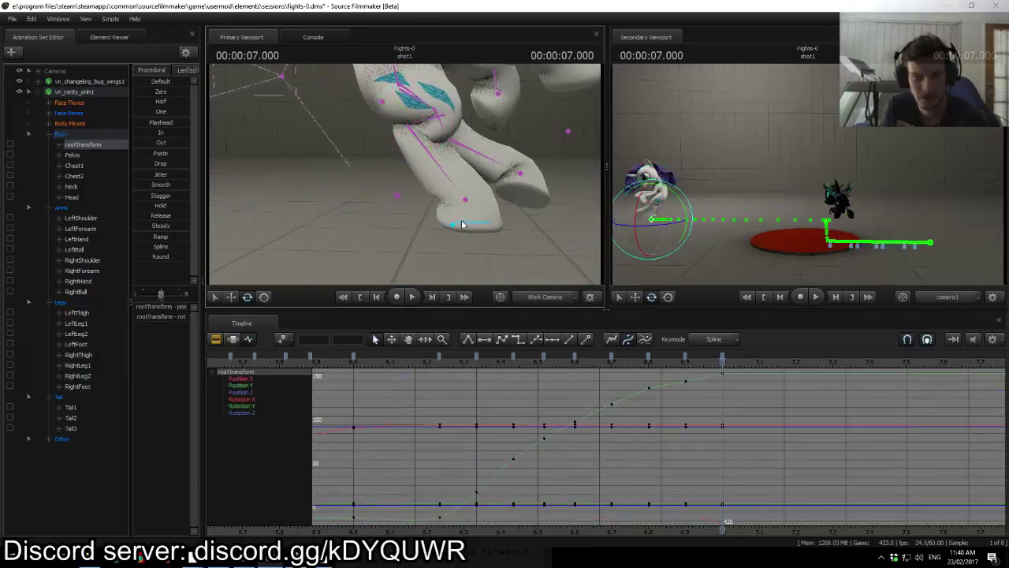
{"action": "key", "text": "Up"}
{"action": "key", "text": "Down"}
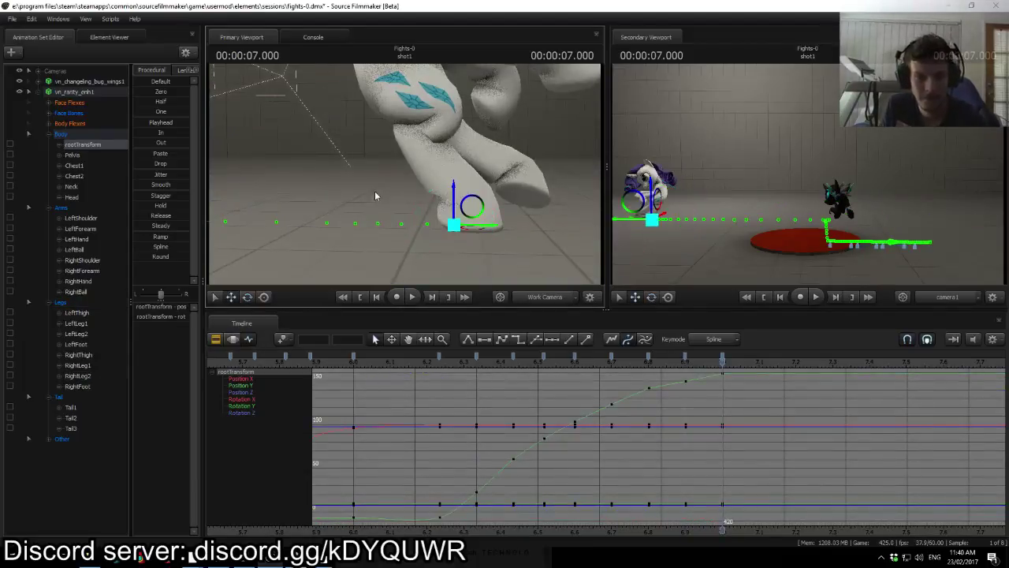
{"action": "left_click_drag", "start_coordinate": [477, 226], "coordinate": [467, 225]}
Step: Compare the 6.900 s and 7.000 s poses to examine how the hind foot moves across the floor
{"action": "key", "text": "Up"}
{"action": "key", "text": "Down"}
{"action": "key", "text": "Up"}
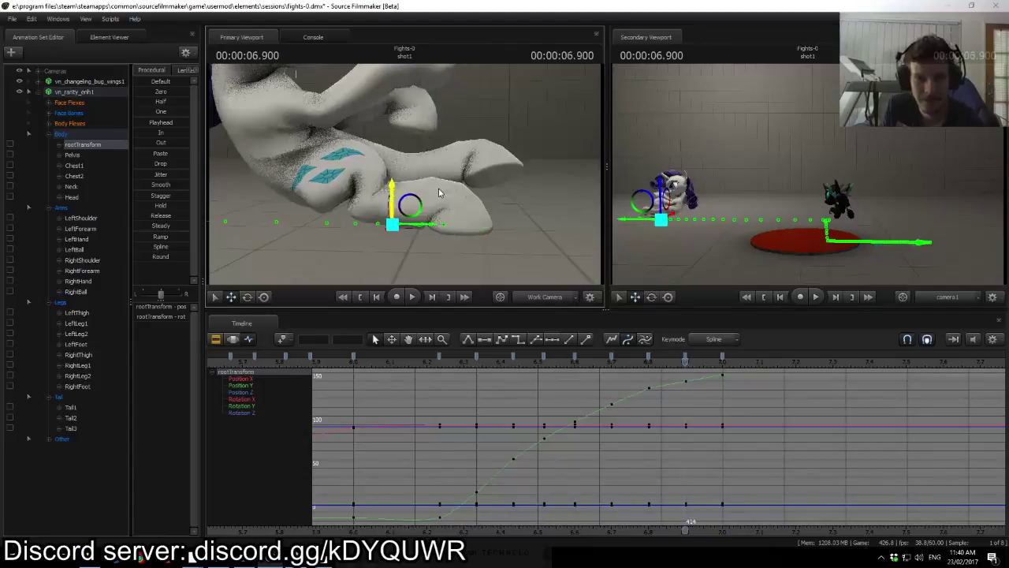
{"action": "key", "text": "Down"}
{"action": "key", "text": "Up"}
{"action": "key", "text": "Right"}
{"action": "key", "text": "Left"}
{"action": "key", "text": "Right"}
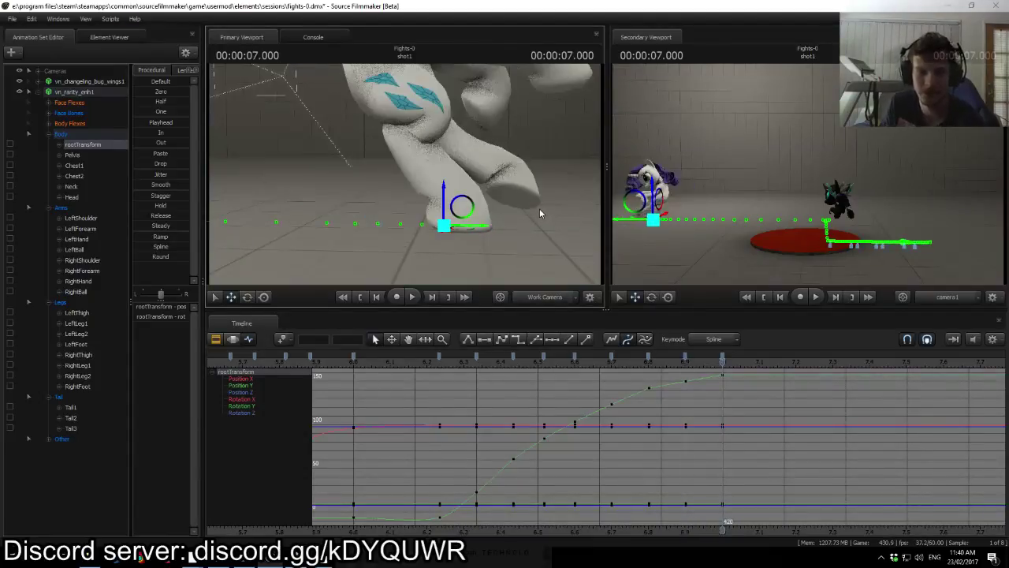
{"action": "key", "text": "Left"}
{"action": "key", "text": "Right"}
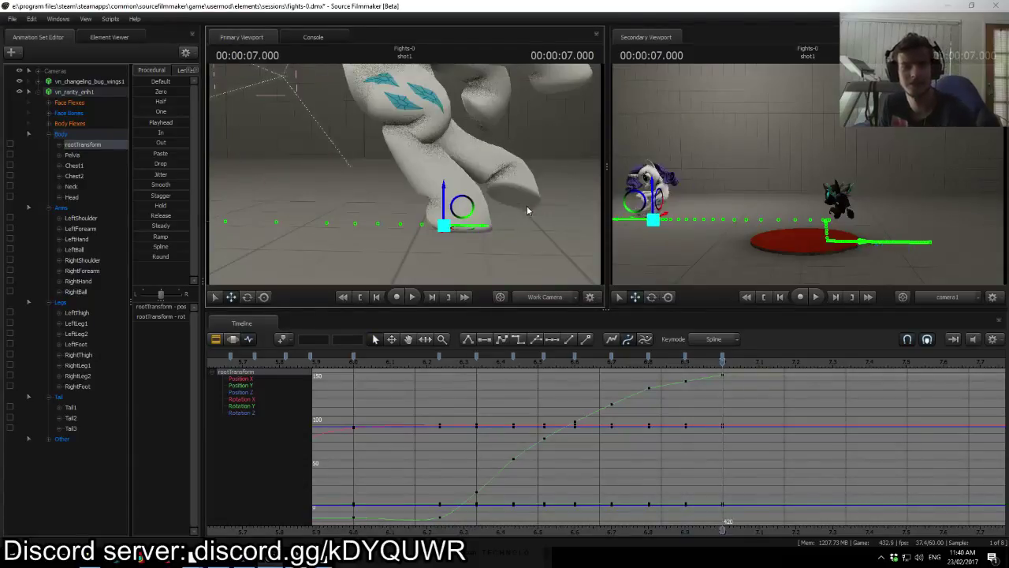
Step: Adjust the RightThigh bone's rotation at 7.000 s as seen from the pony's front
{"action": "left_click_drag", "start_coordinate": [528, 203], "coordinate": [413, 185]}
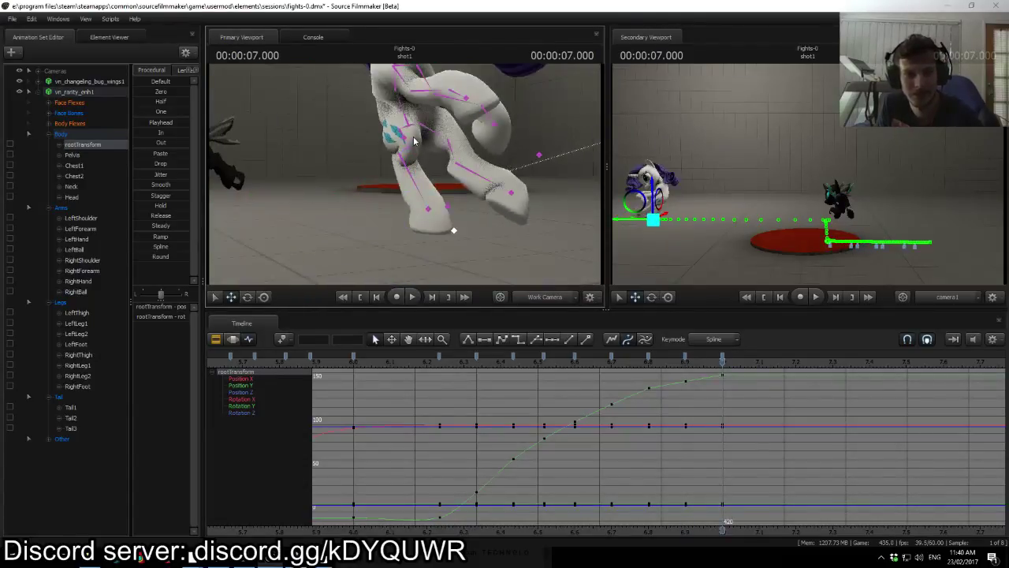
{"action": "left_click", "coordinate": [413, 136], "text": "ctrl"}
{"action": "left_click", "coordinate": [400, 128]}
Step: Flip between the 7.000 s pose and the preceding keyframes to examine the adjusted right thigh
{"action": "key", "text": "Left"}
{"action": "key", "text": "Right"}
{"action": "key", "text": "Left"}
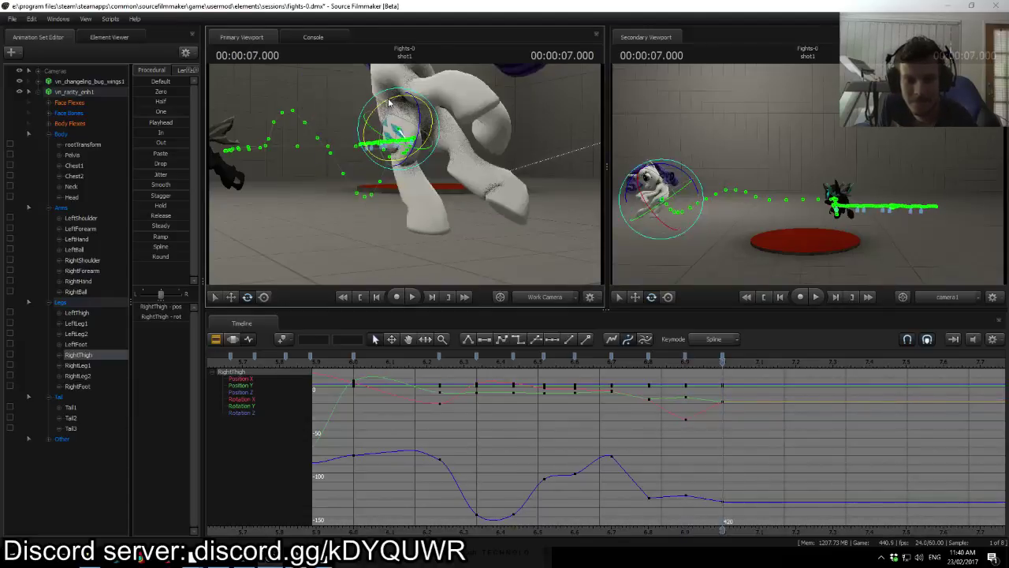
{"action": "key", "text": "Left"}
{"action": "key", "text": "Right"}
{"action": "key", "text": "Left"}
{"action": "key", "text": "Right"}
{"action": "key", "text": "Left"}
{"action": "key", "text": "Right"}
Step: Switch to Discord to view a voice-channel member's profile, then return to Source Filmmaker
{"action": "left_click", "coordinate": [241, 561]}
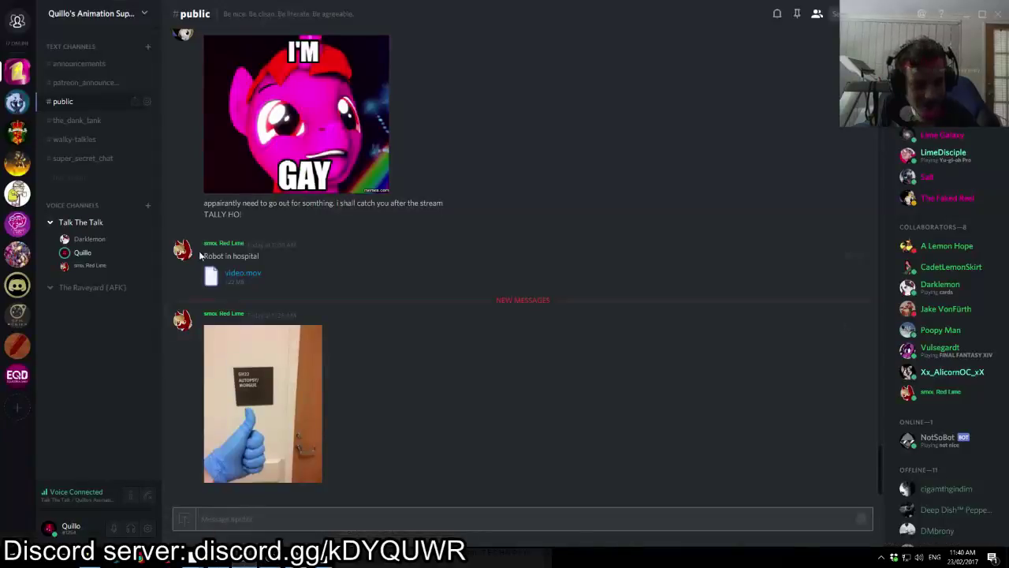
{"action": "right_click", "coordinate": [89, 241]}
{"action": "left_click", "coordinate": [110, 251]}
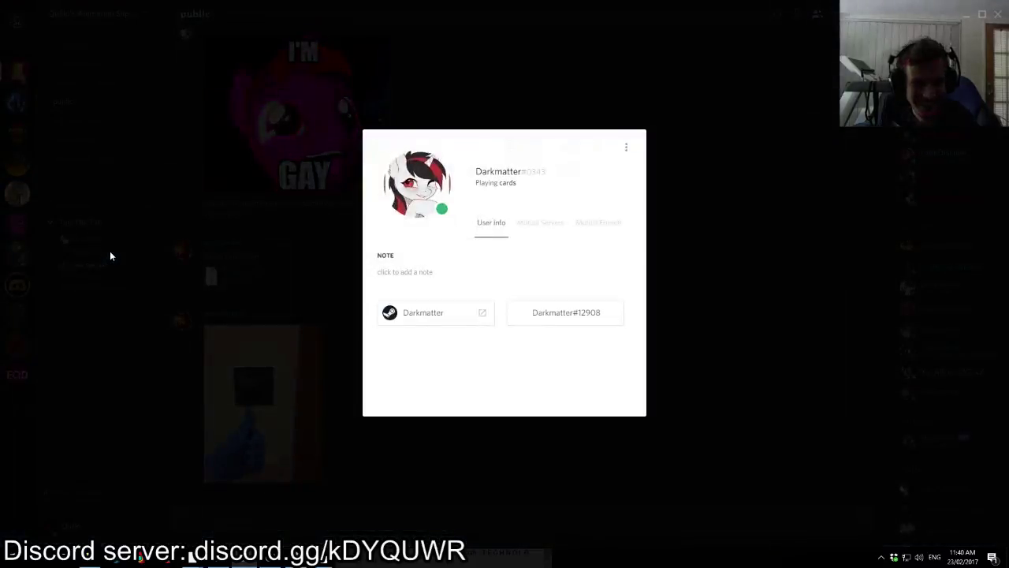
{"action": "left_click", "coordinate": [700, 317]}
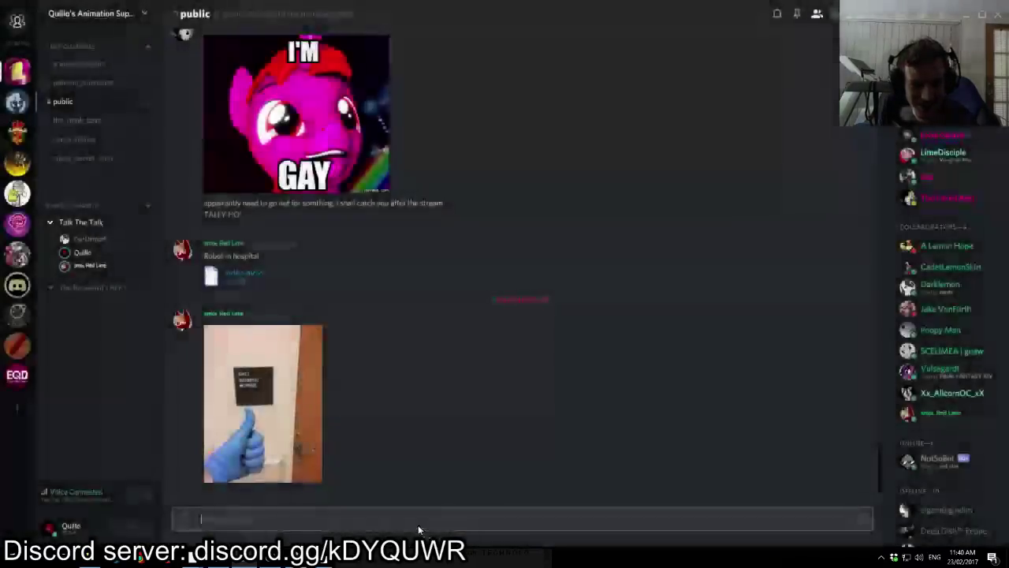
{"action": "mouse_move", "coordinate": [269, 561]}
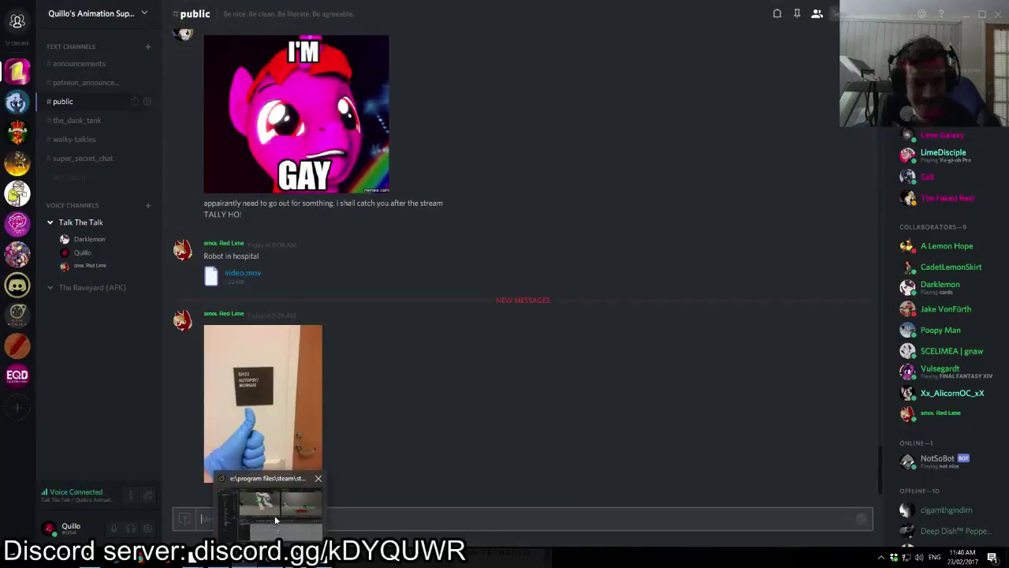
{"action": "left_click", "coordinate": [276, 523]}
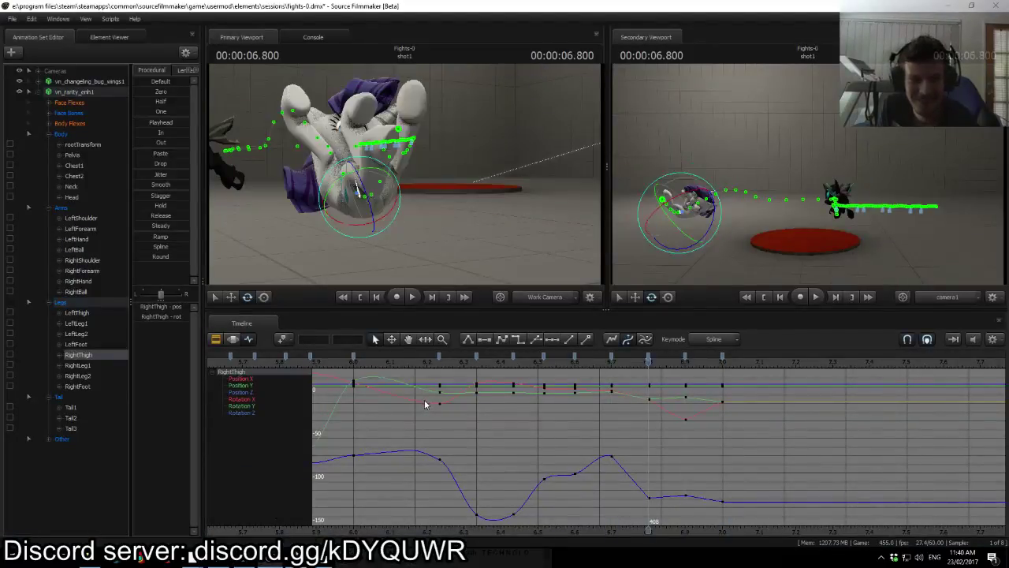
Step: Step repeatedly through the 6.800, 6.900 and 7.000 s keyframes to examine the flow of the flip
{"action": "key", "text": "Up"}
{"action": "key", "text": "Up"}
{"action": "key", "text": "Down"}
{"action": "key", "text": "Up"}
{"action": "key", "text": "Down"}
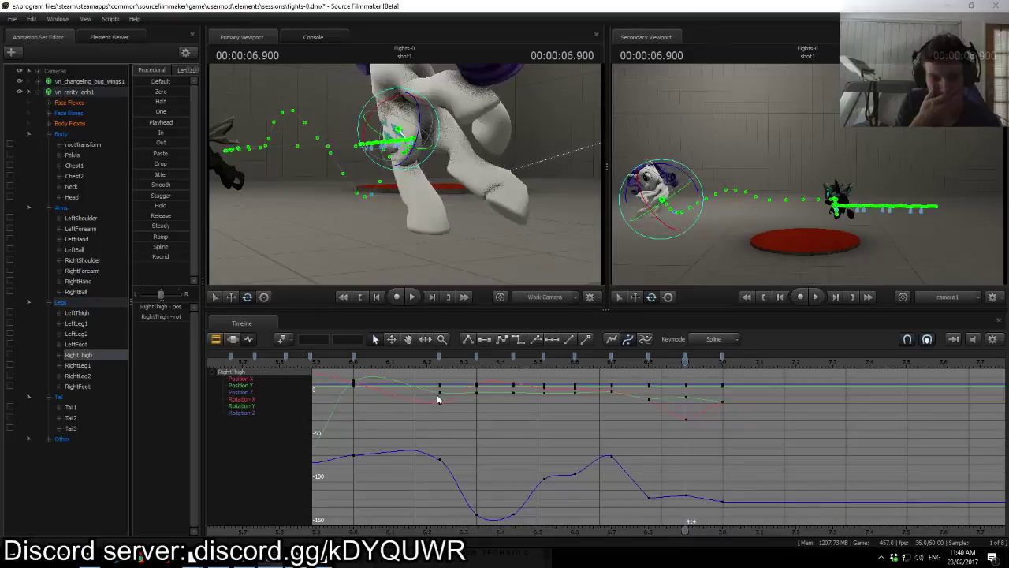
{"action": "key", "text": "Down"}
{"action": "key", "text": "Up"}
{"action": "key", "text": "Down"}
{"action": "key", "text": "Up"}
{"action": "key", "text": "Down"}
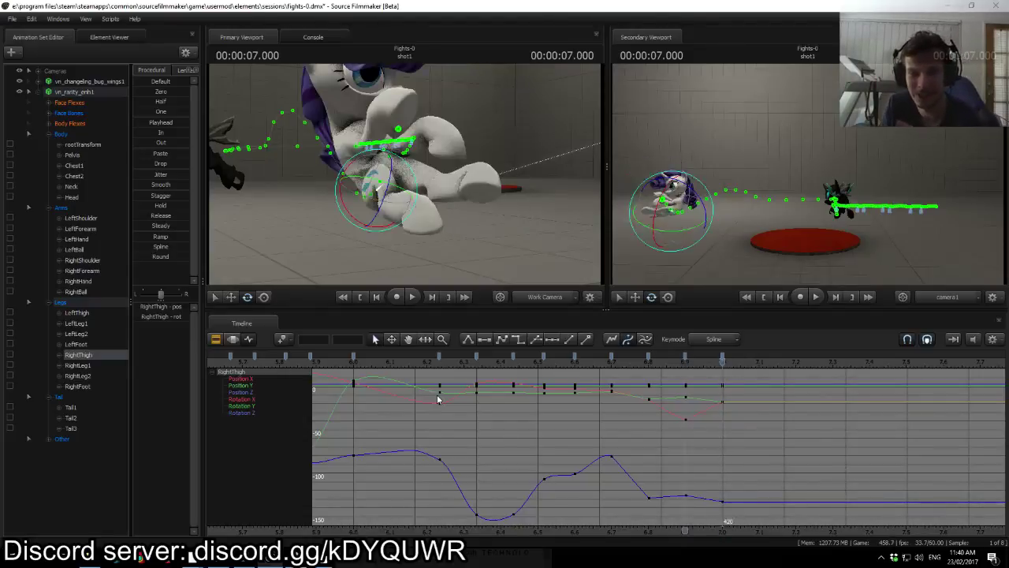
{"action": "key", "text": "Up"}
{"action": "key", "text": "Down"}
{"action": "key", "text": "Up"}
{"action": "key", "text": "Down"}
{"action": "key", "text": "Up"}
Step: Rotate the Chest1 bone at 7.000 s to lift the pony's torso more upright
{"action": "left_click_drag", "start_coordinate": [495, 238], "coordinate": [505, 207]}
{"action": "left_click", "coordinate": [407, 162], "text": "ctrl"}
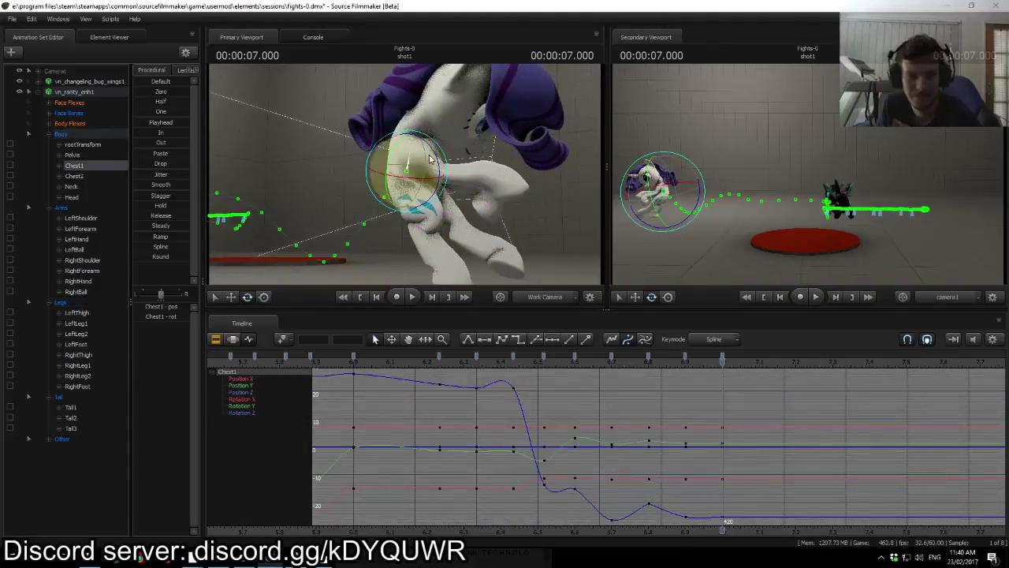
{"action": "left_click_drag", "start_coordinate": [436, 158], "coordinate": [407, 144]}
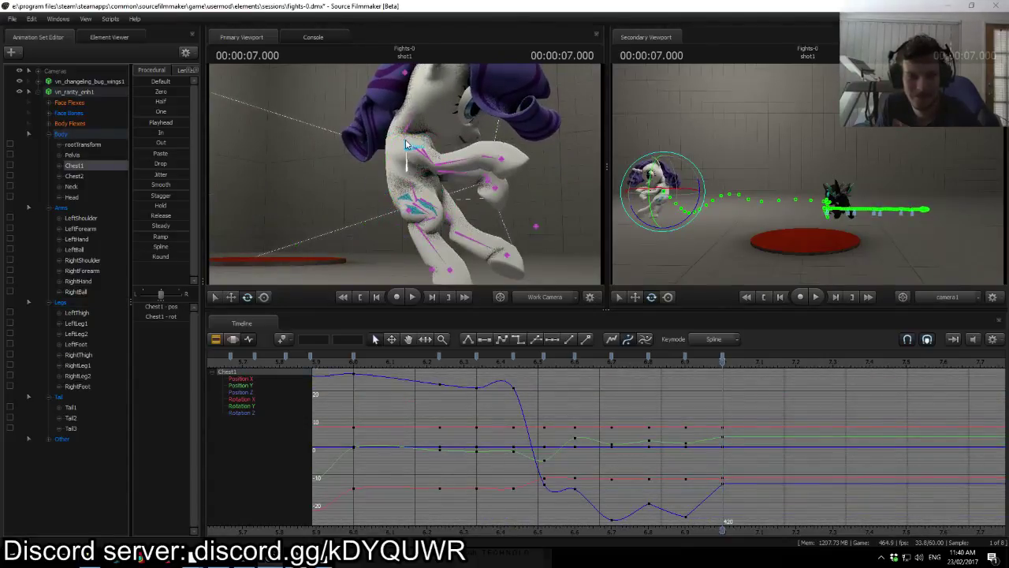
{"action": "left_click", "coordinate": [257, 561]}
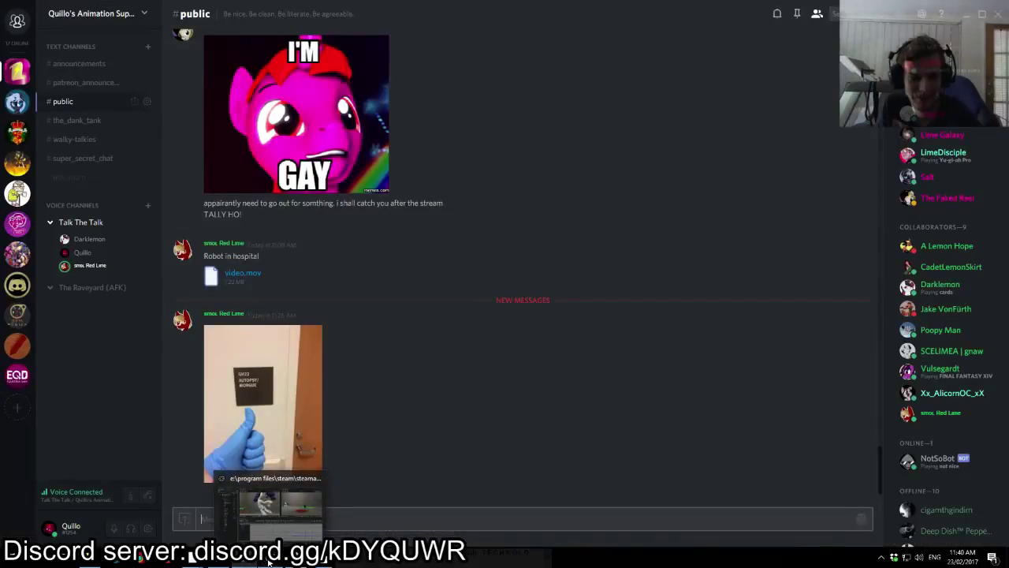
{"action": "left_click", "coordinate": [262, 561]}
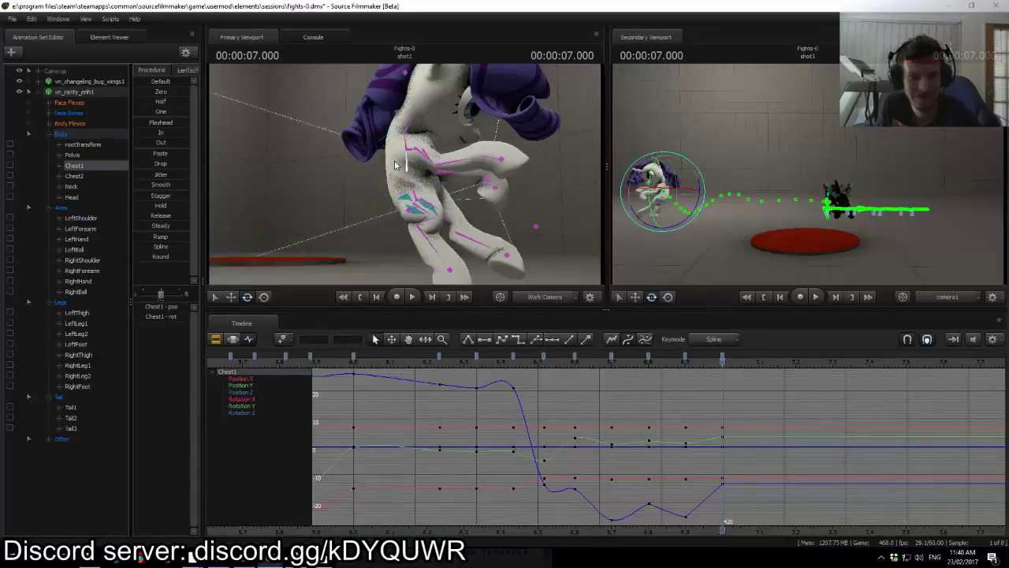
Step: Rotate the Neck and Head bones at 7.000 s so the pony raises her head and faces forward
{"action": "left_click", "coordinate": [420, 125], "text": "ctrl"}
{"action": "left_click", "coordinate": [412, 124], "text": "ctrl"}
{"action": "left_click_drag", "start_coordinate": [438, 125], "coordinate": [429, 107]}
{"action": "left_click", "coordinate": [407, 105], "text": "ctrl"}
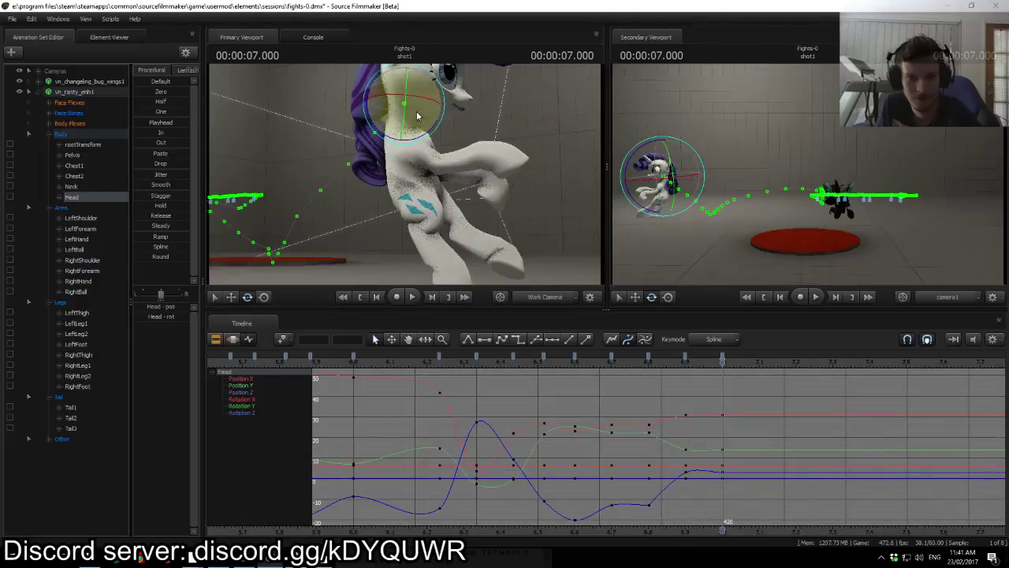
{"action": "left_click", "coordinate": [416, 135]}
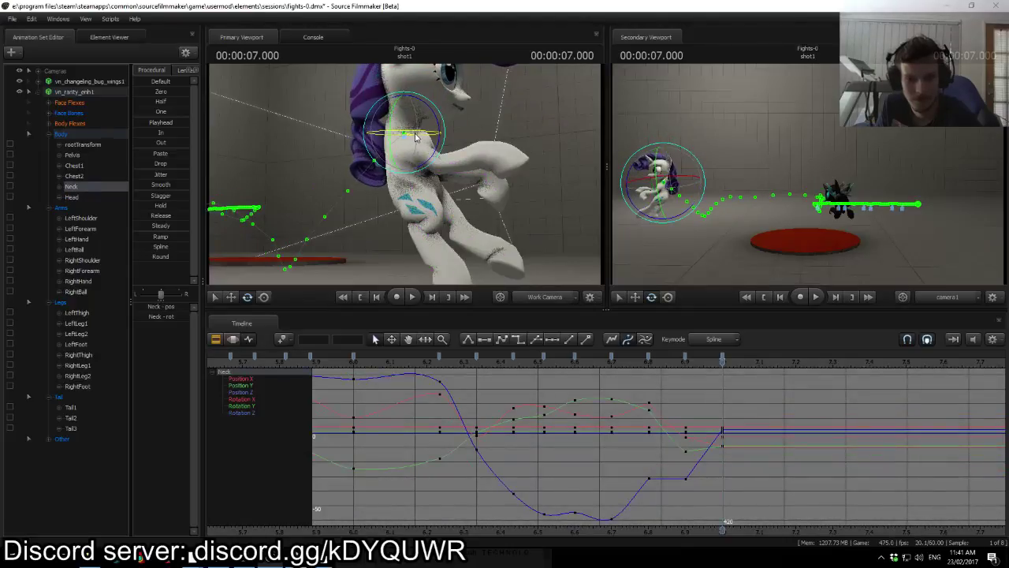
{"action": "left_click_drag", "start_coordinate": [422, 138], "coordinate": [419, 137]}
{"action": "left_click", "coordinate": [406, 106]}
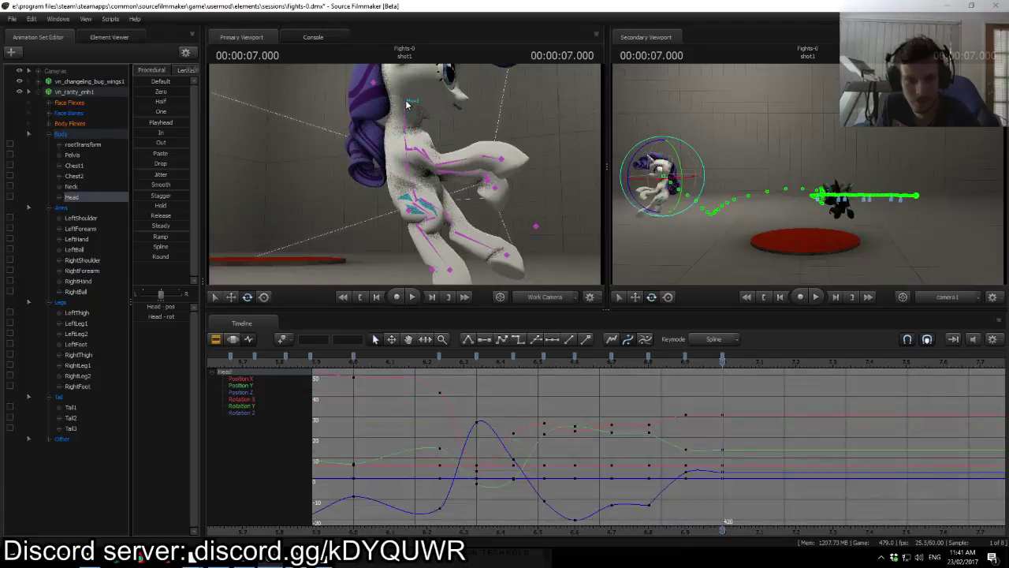
{"action": "left_click_drag", "start_coordinate": [404, 97], "coordinate": [378, 81]}
Step: Play back and scrub the flip up to 7.000 s to review the motion with the new torso and head pose
{"action": "left_click_drag", "start_coordinate": [722, 356], "coordinate": [411, 365]}
{"action": "key", "text": "space"}
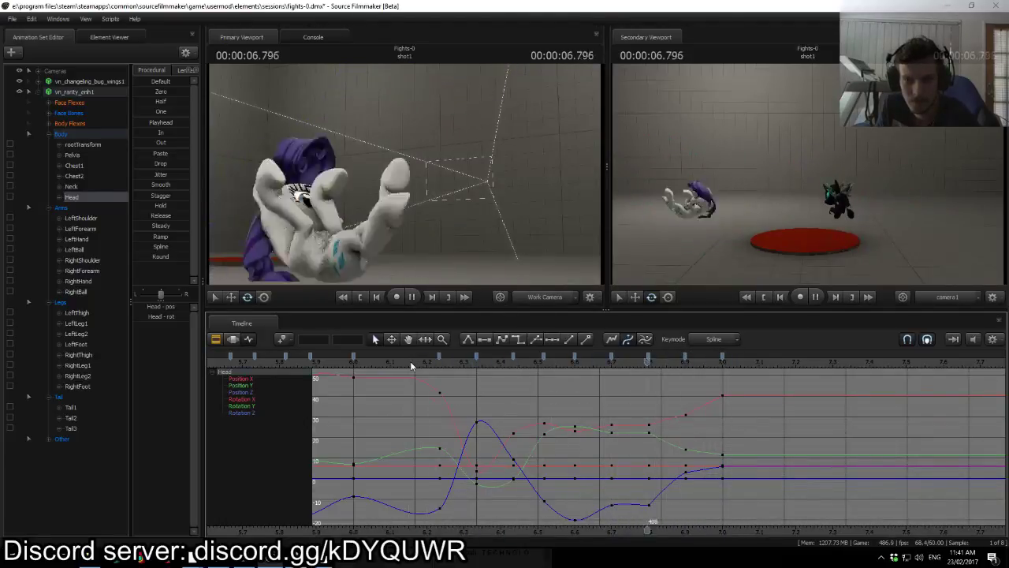
{"action": "left_click", "coordinate": [635, 362]}
{"action": "key", "text": "space"}
{"action": "key", "text": "space"}
{"action": "left_click_drag", "start_coordinate": [644, 365], "coordinate": [721, 368]}
{"action": "left_click_drag", "start_coordinate": [551, 237], "coordinate": [588, 264]}
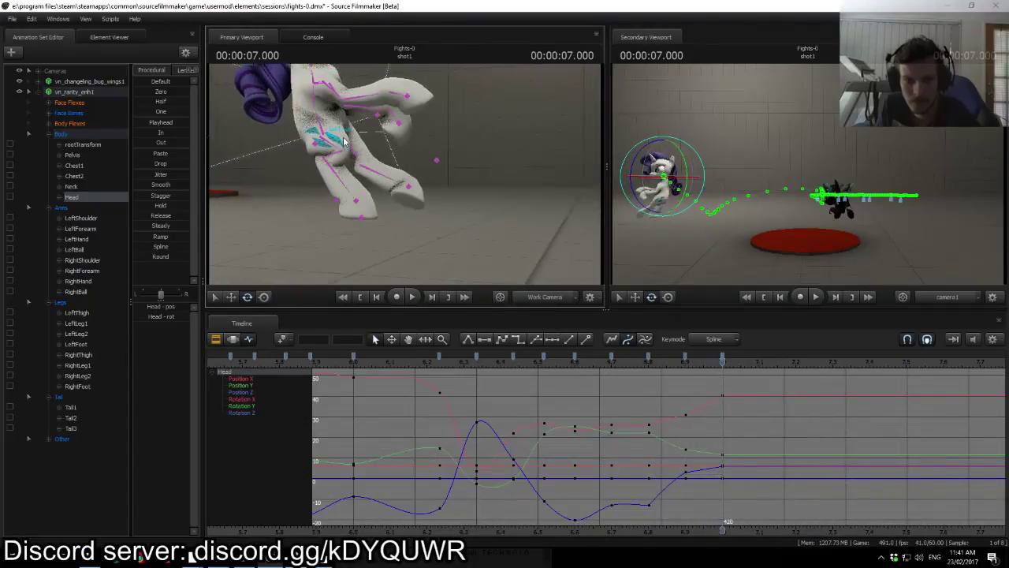
Step: Rotate the left hind leg's bones down to LeftFoot at 7.000 s to bend the leg and angle its hoof
{"action": "left_click", "coordinate": [359, 144], "text": "ctrl"}
{"action": "left_click_drag", "start_coordinate": [343, 101], "coordinate": [332, 97]}
{"action": "left_click", "coordinate": [369, 152], "text": "ctrl"}
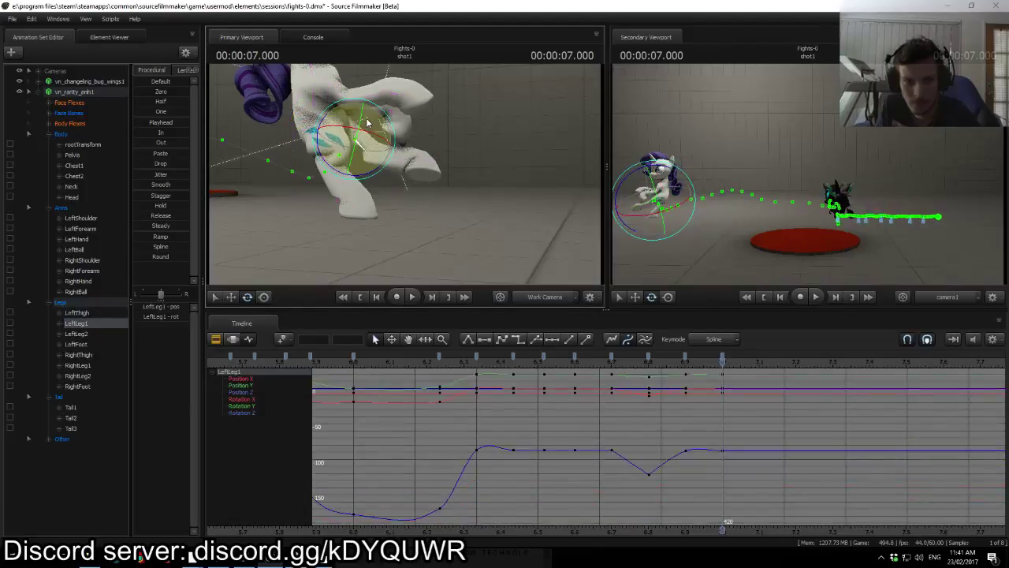
{"action": "left_click_drag", "start_coordinate": [370, 175], "coordinate": [398, 176]}
{"action": "left_click", "coordinate": [390, 168], "text": "ctrl"}
{"action": "left_click", "coordinate": [417, 157]}
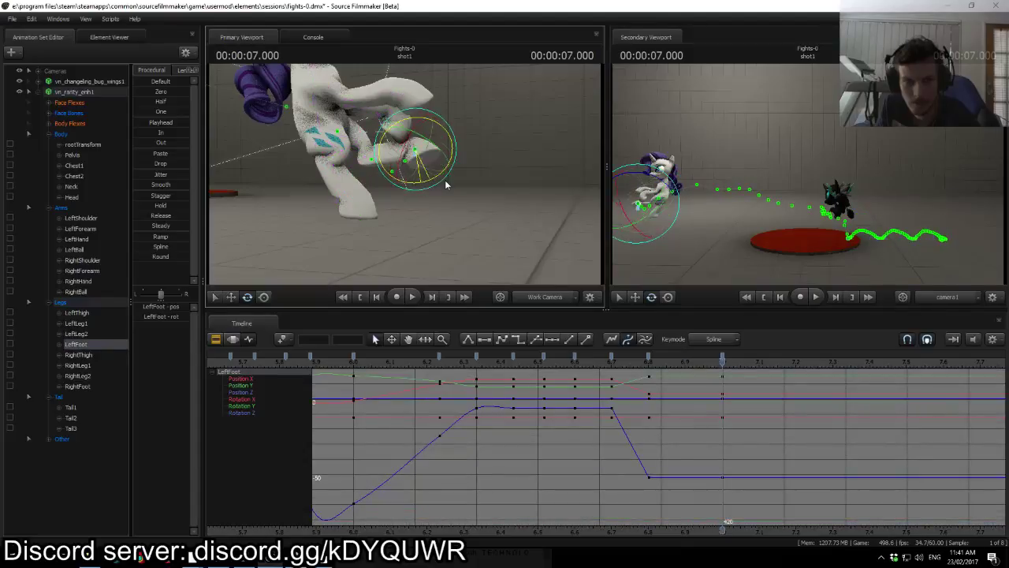
{"action": "left_click_drag", "start_coordinate": [399, 115], "coordinate": [379, 79]}
Step: Adjust the rotation of the LeftShoulder and LeftThigh bones at 7.000 s
{"action": "key", "text": "w"}
{"action": "left_click_drag", "start_coordinate": [401, 172], "coordinate": [401, 173]}
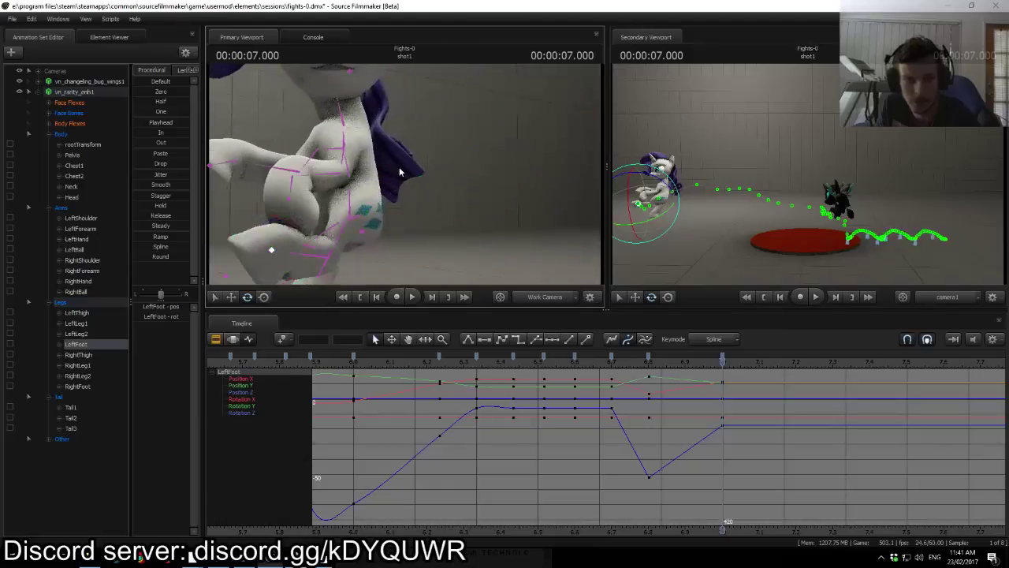
{"action": "left_click", "coordinate": [343, 163]}
{"action": "left_click_drag", "start_coordinate": [343, 152], "coordinate": [348, 140]}
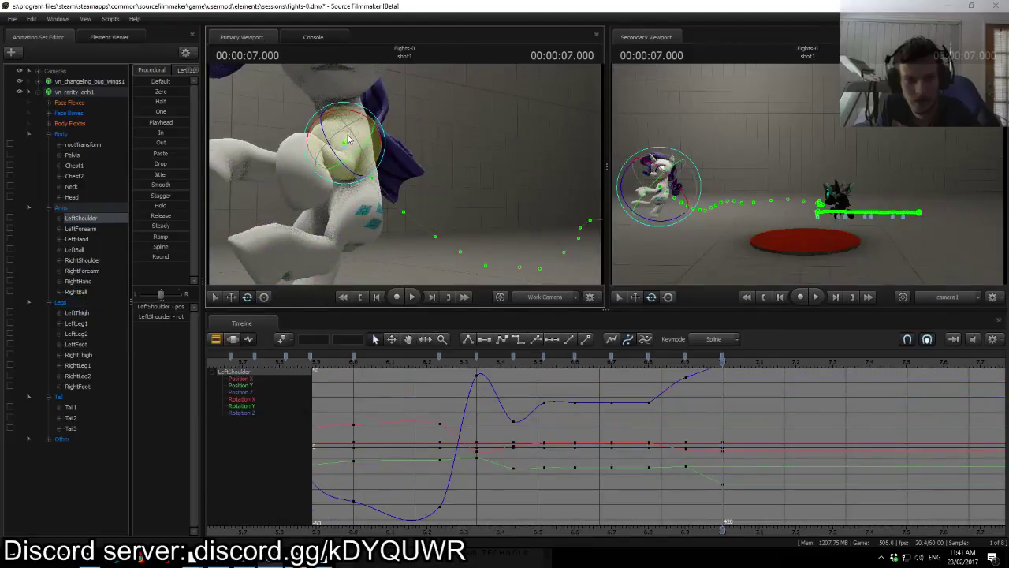
{"action": "key", "text": "ctrl"}
{"action": "left_click", "coordinate": [357, 220]}
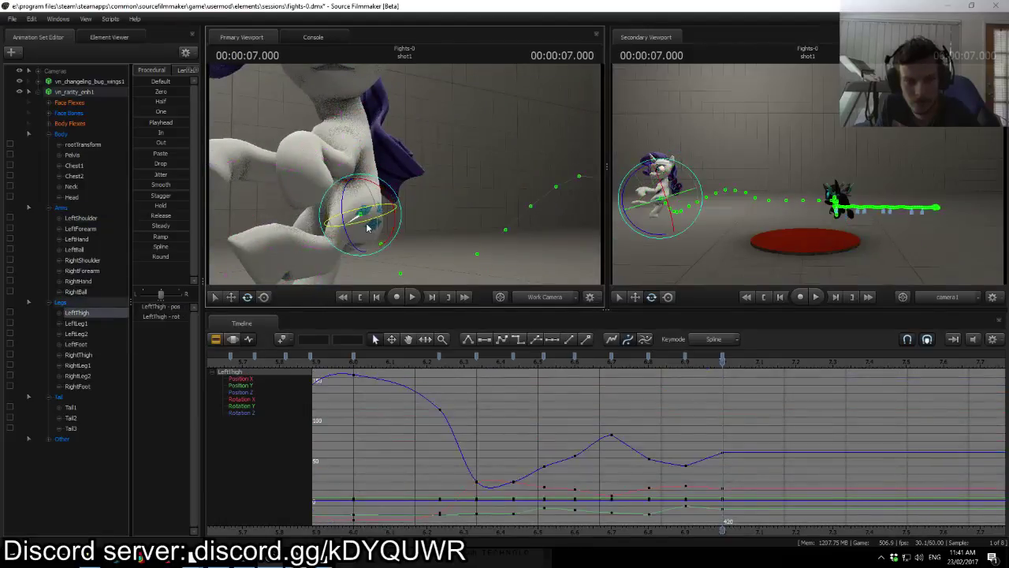
{"action": "left_click_drag", "start_coordinate": [410, 156], "coordinate": [411, 159]}
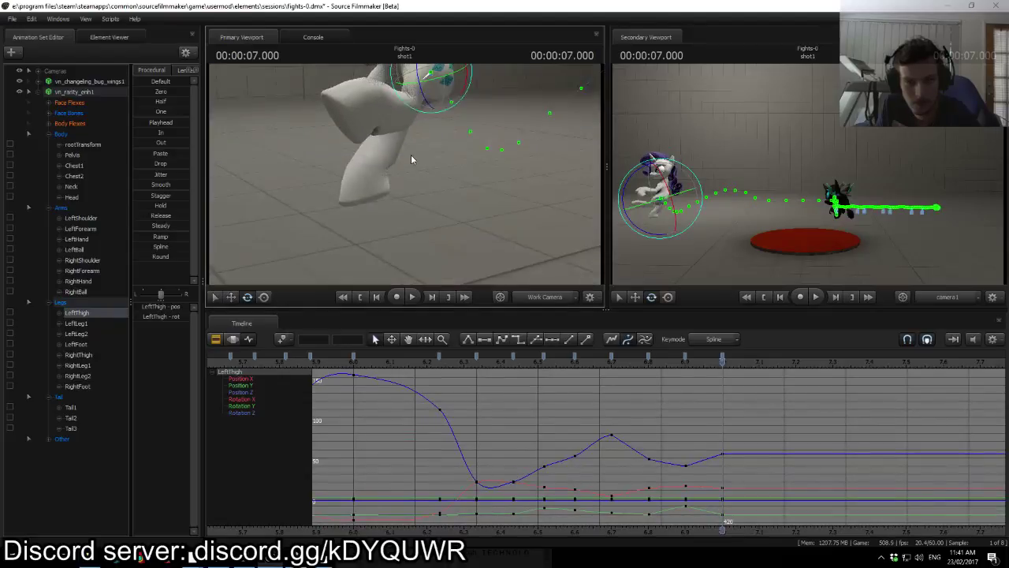
Step: Rotate the RightFoot bone at 7.000 s to re-angle the right hind hoof and scrub to check it
{"action": "left_click", "coordinate": [368, 179]}
{"action": "left_click", "coordinate": [367, 177]}
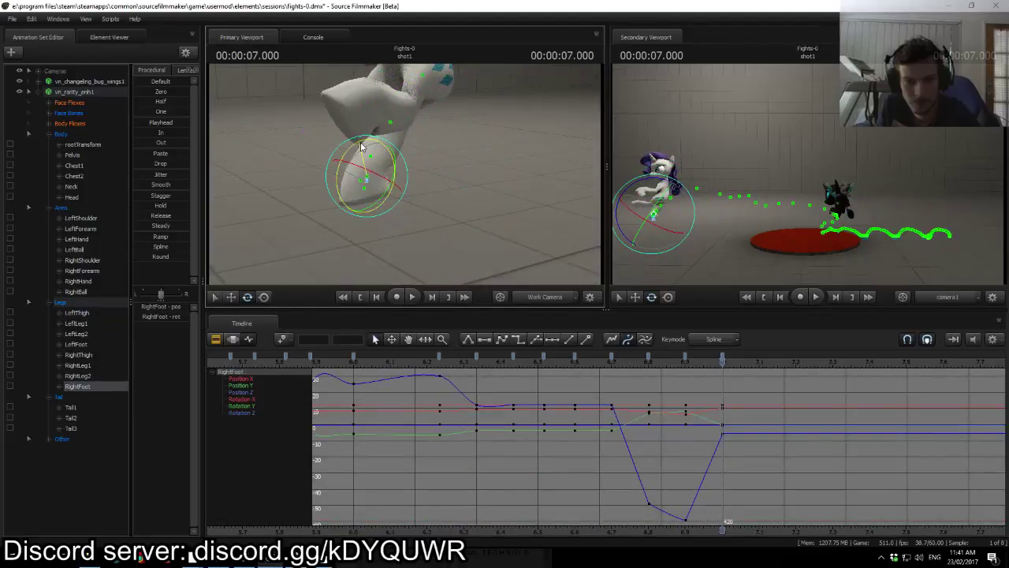
{"action": "mouse_move", "coordinate": [723, 360]}
{"action": "left_mouse_down"}
{"action": "mouse_move", "coordinate": [587, 366]}
{"action": "mouse_move", "coordinate": [771, 361]}
{"action": "mouse_move", "coordinate": [450, 368]}
{"action": "mouse_move", "coordinate": [727, 362]}
{"action": "left_mouse_up"}
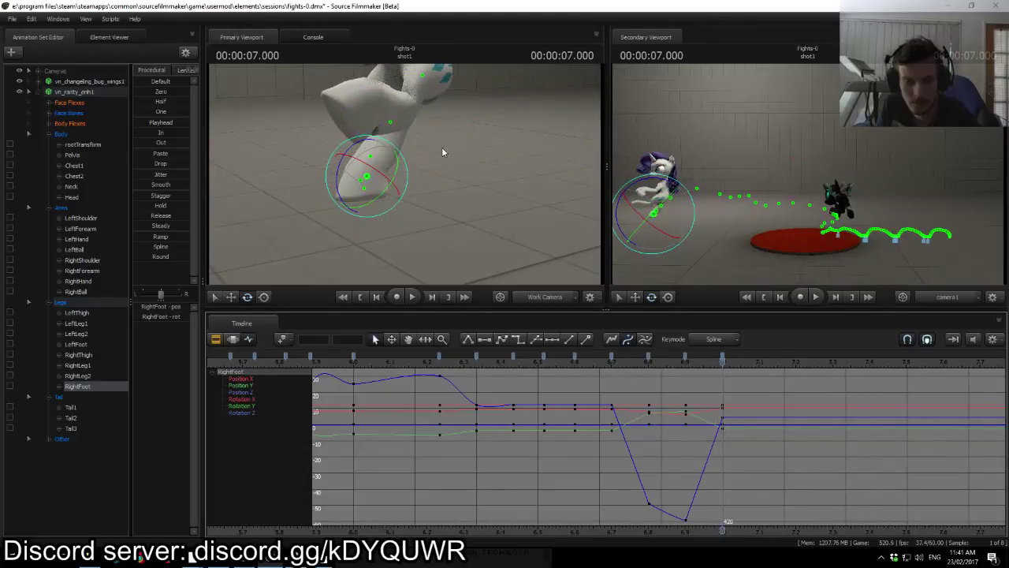
Step: Key all Body, Arms and Legs controls at 7.100 s to start the next pose
{"action": "left_click", "coordinate": [59, 136]}
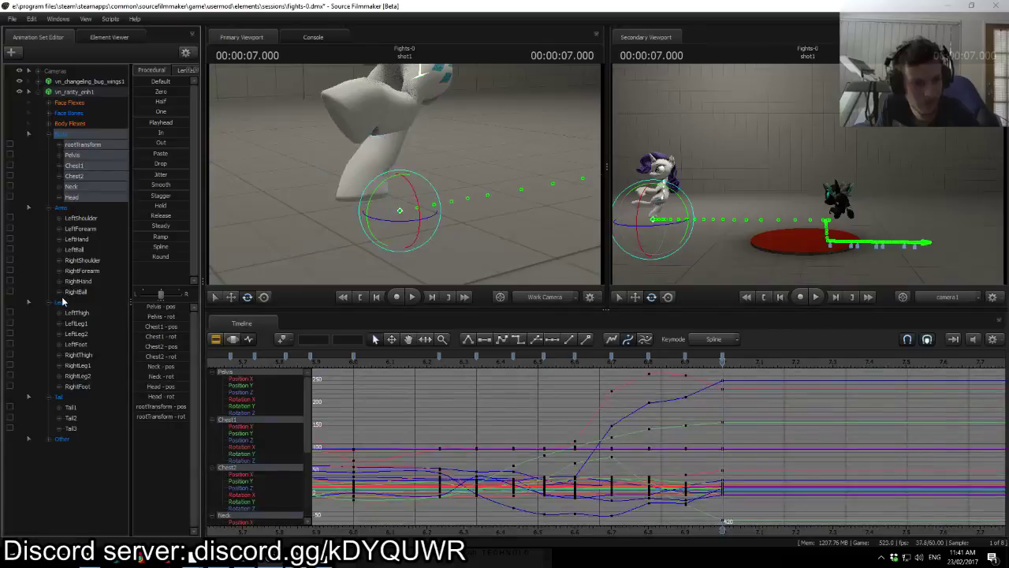
{"action": "left_click", "coordinate": [64, 301], "text": "shift"}
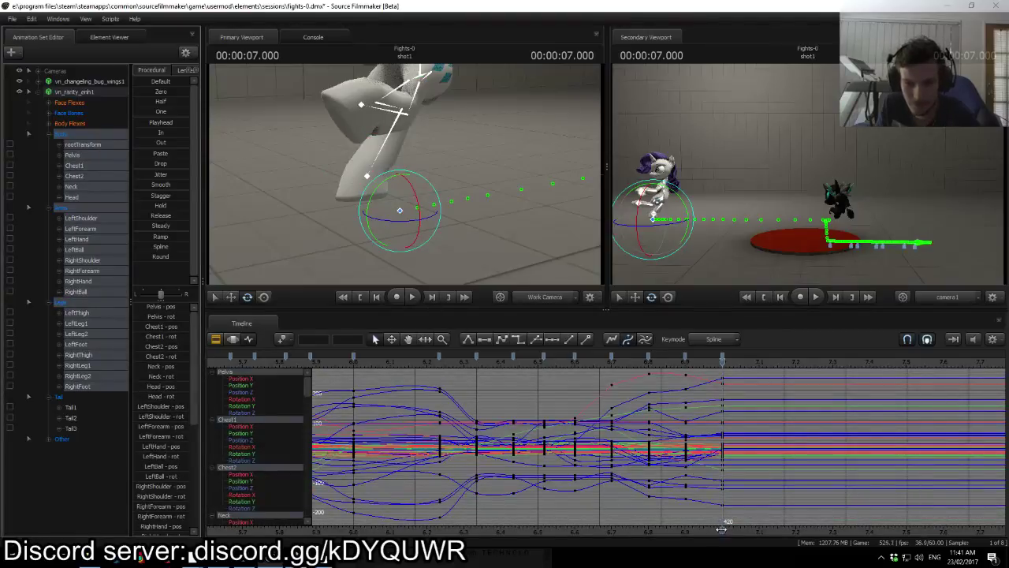
{"action": "middle_click_drag", "start_coordinate": [721, 530], "coordinate": [494, 521]}
{"action": "scroll", "coordinate": [512, 432], "scroll_direction": "up", "scroll_amount": 2}
{"action": "left_click_drag", "start_coordinate": [497, 363], "coordinate": [536, 384]}
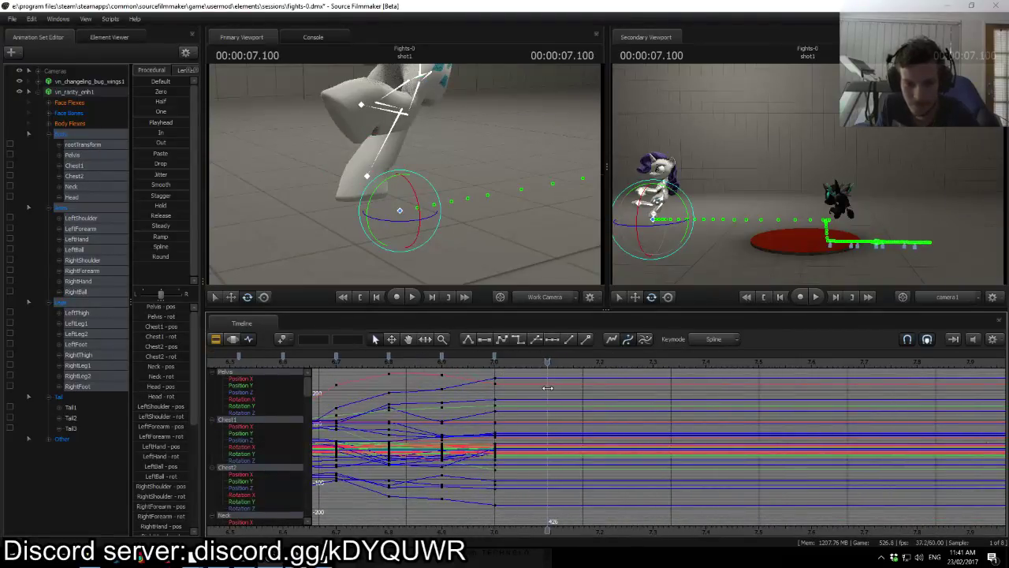
{"action": "scroll", "coordinate": [519, 455], "scroll_direction": "down", "scroll_amount": 2}
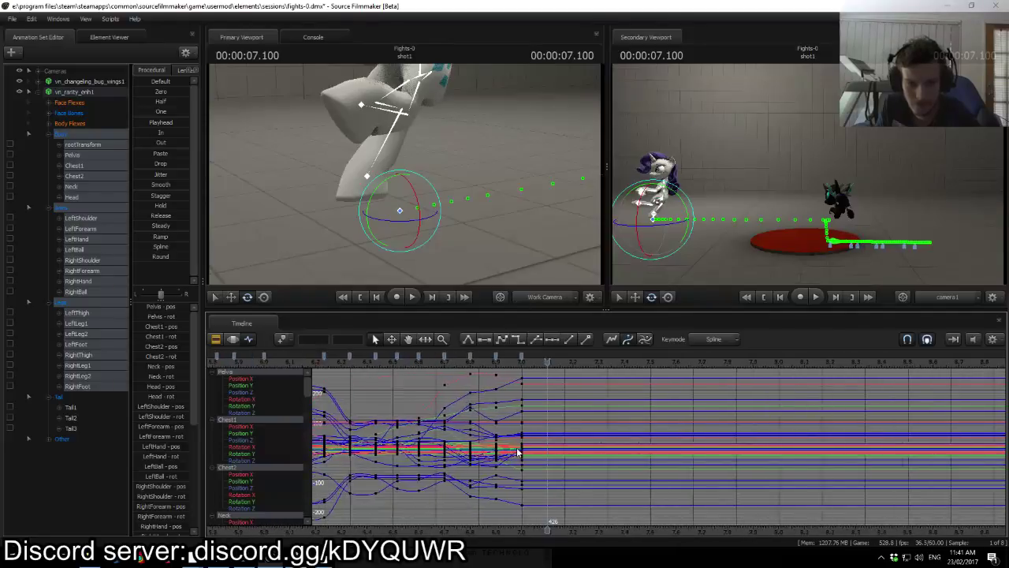
Step: Adjust the Pelvis bone's rotation at 7.100 s to turn the pony's hips
{"action": "left_click_drag", "start_coordinate": [515, 263], "coordinate": [408, 175]}
{"action": "left_click", "coordinate": [415, 150], "text": "ctrl"}
{"action": "left_click_drag", "start_coordinate": [544, 151], "coordinate": [405, 173]}
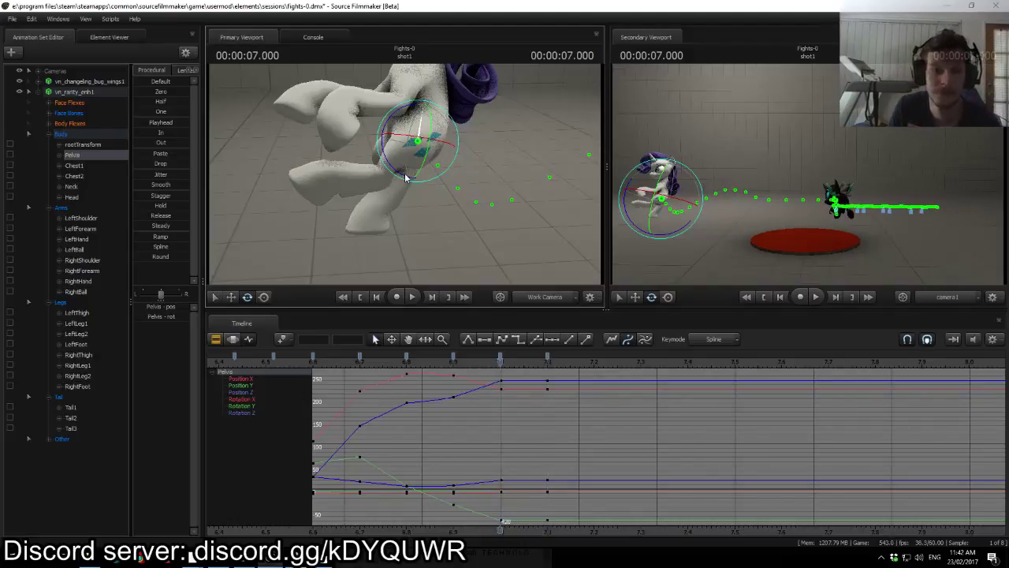
{"action": "key", "text": "Down"}
{"action": "left_click_drag", "start_coordinate": [440, 167], "coordinate": [414, 211]}
{"action": "left_click_drag", "start_coordinate": [473, 191], "coordinate": [465, 189]}
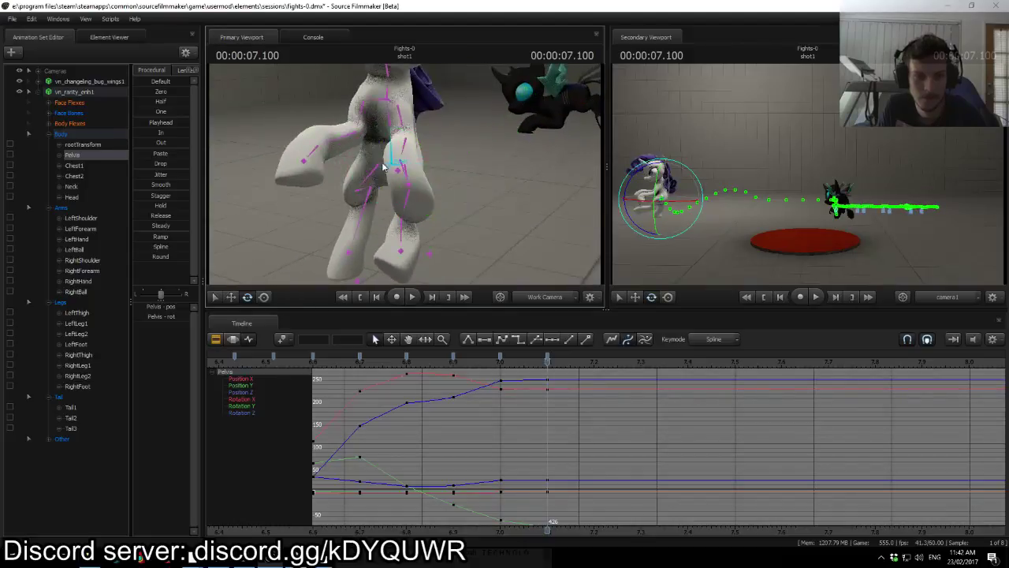
Step: Rotate the RightThigh, RightLeg1 and RightLeg2 bones at 7.100 s to unfold the right hind leg toward the floor
{"action": "left_click", "coordinate": [365, 163]}
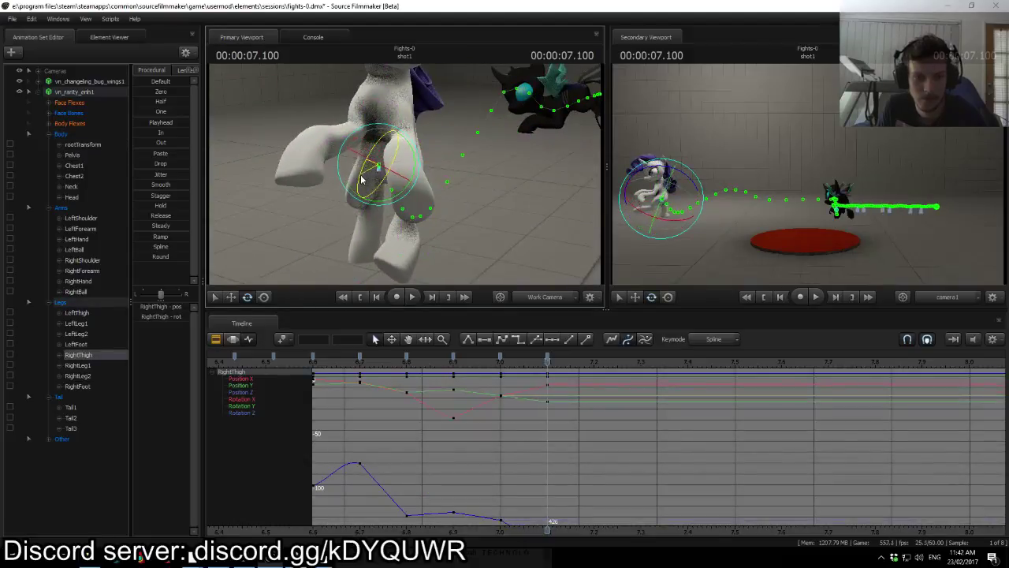
{"action": "left_click", "coordinate": [366, 175]}
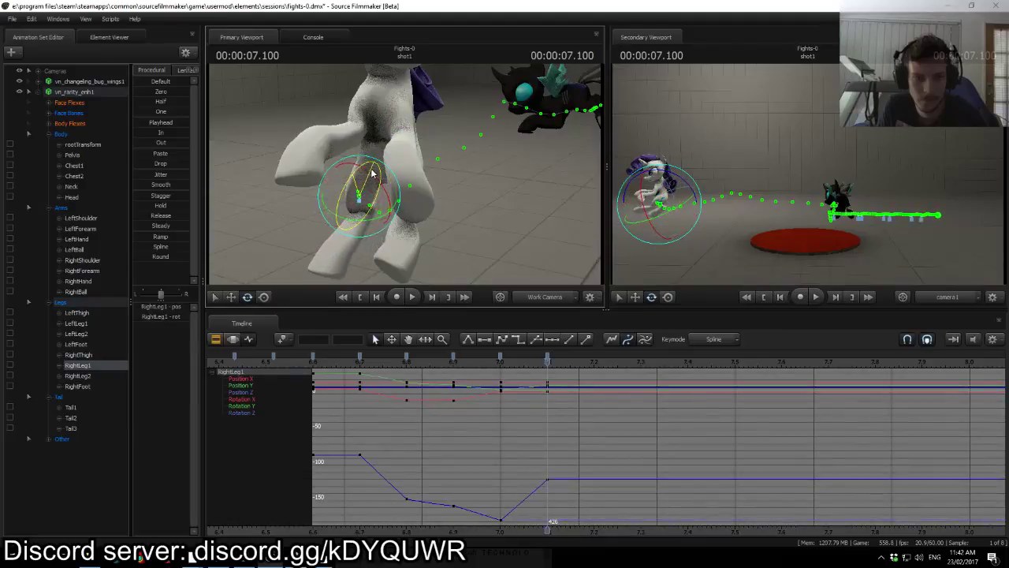
{"action": "left_click", "coordinate": [359, 221]}
{"action": "left_click_drag", "start_coordinate": [359, 221], "coordinate": [356, 226]}
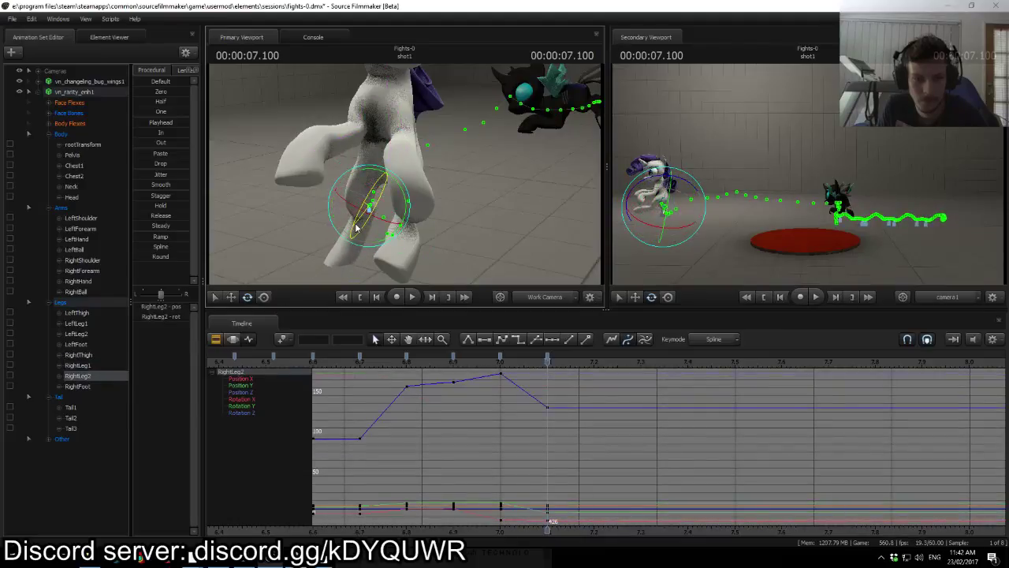
{"action": "left_click_drag", "start_coordinate": [439, 219], "coordinate": [430, 229]}
{"action": "left_click_drag", "start_coordinate": [406, 174], "coordinate": [409, 175]}
{"action": "key", "text": "s"}
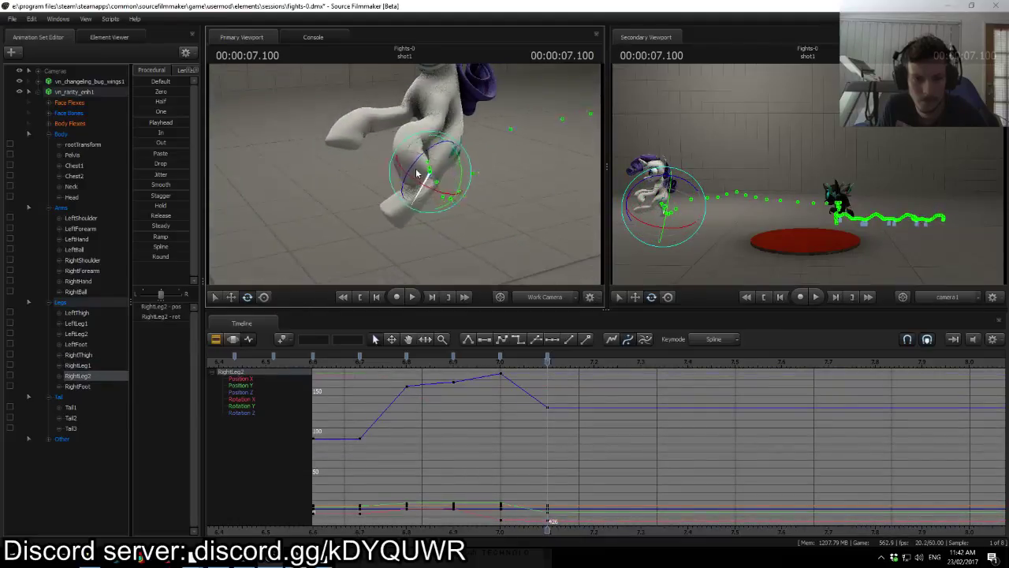
Step: Refine the right hind leg's joints at 7.100 s from several angles so the leg reaches straight down to the floor
{"action": "left_click", "coordinate": [441, 139], "text": "ctrl"}
{"action": "key", "text": "w"}
{"action": "left_click_drag", "start_coordinate": [441, 118], "coordinate": [440, 95]}
{"action": "left_click", "coordinate": [407, 195], "text": "ctrl"}
{"action": "key", "text": "e"}
{"action": "left_click_drag", "start_coordinate": [395, 179], "coordinate": [418, 155]}
{"action": "key", "text": "w"}
{"action": "key", "text": "a"}
{"action": "left_click", "coordinate": [417, 194], "text": "ctrl"}
{"action": "left_click", "coordinate": [428, 158], "text": "ctrl"}
{"action": "left_click_drag", "start_coordinate": [463, 124], "coordinate": [462, 117]}
{"action": "left_click", "coordinate": [426, 179]}
{"action": "left_click_drag", "start_coordinate": [405, 146], "coordinate": [399, 151]}
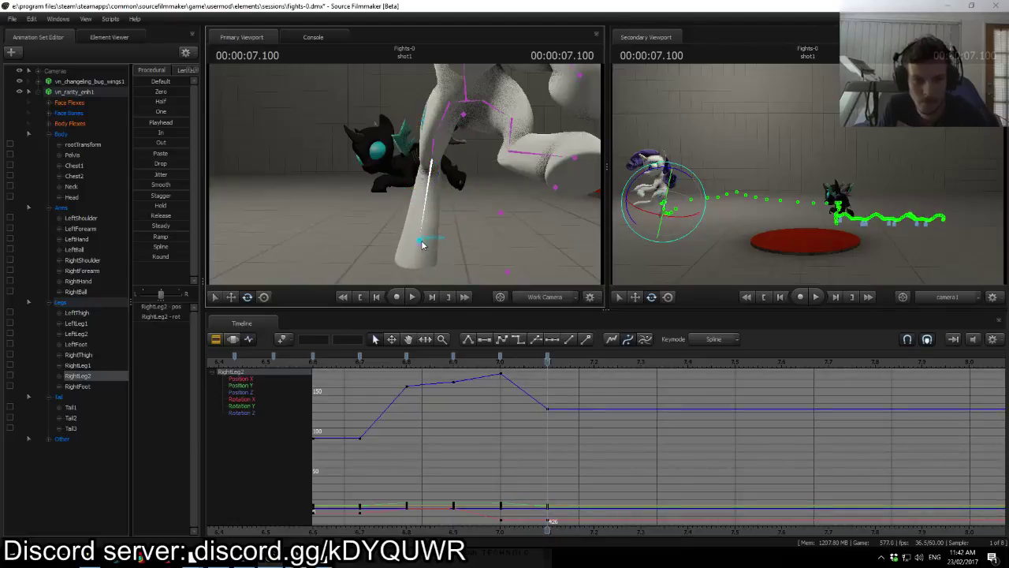
{"action": "left_click_drag", "start_coordinate": [407, 168], "coordinate": [407, 167]}
Step: Move the pony's rootTransform farther along its direction of travel at 7.100 s and compare it with the 7.000 s pose
{"action": "left_click", "coordinate": [389, 92]}
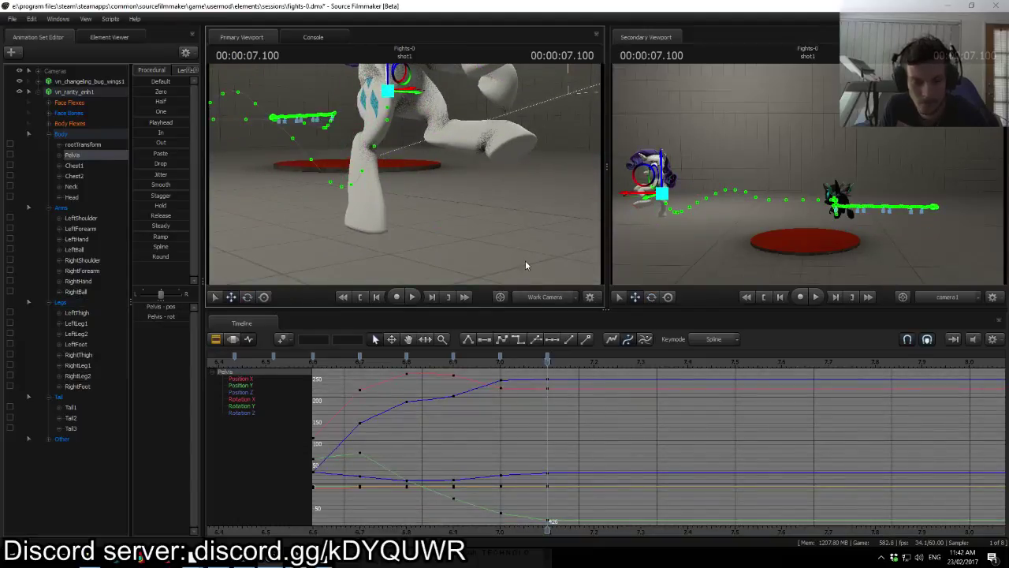
{"action": "left_click_drag", "start_coordinate": [421, 361], "coordinate": [548, 366]}
{"action": "left_click_drag", "start_coordinate": [421, 167], "coordinate": [422, 167]}
{"action": "left_click", "coordinate": [441, 247]}
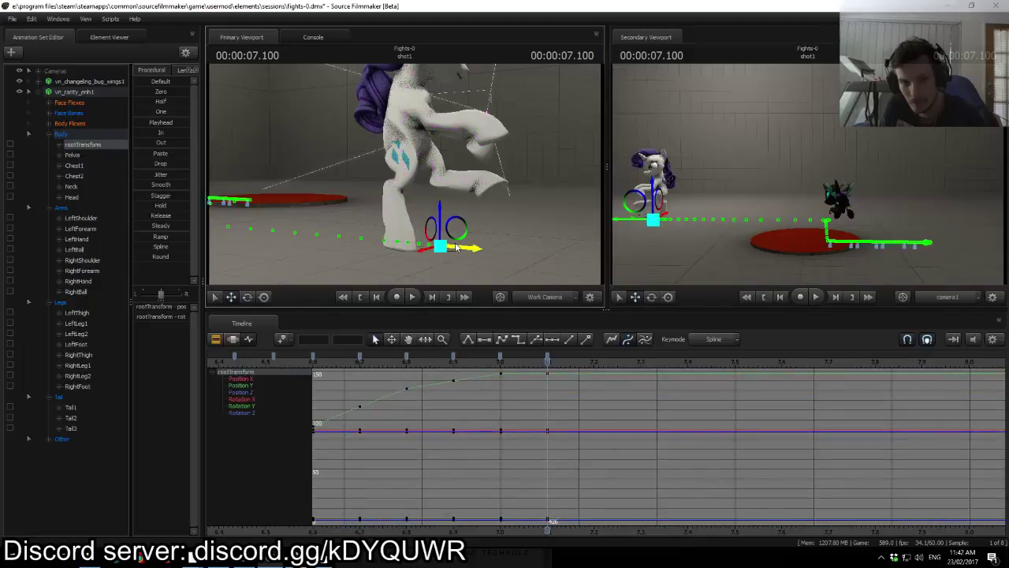
{"action": "left_click_drag", "start_coordinate": [458, 251], "coordinate": [489, 253]}
{"action": "key", "text": "Up"}
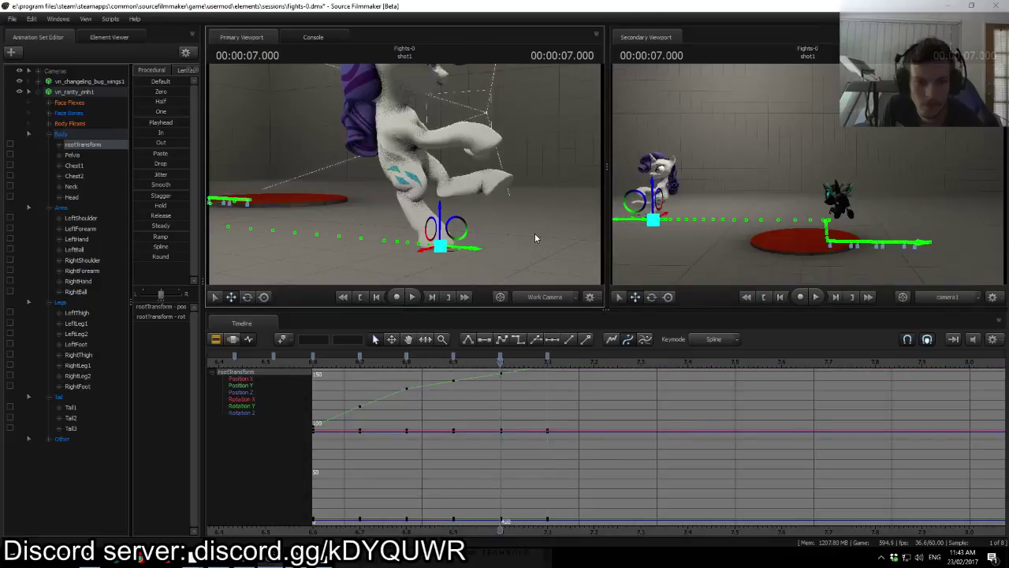
{"action": "key", "text": "Up"}
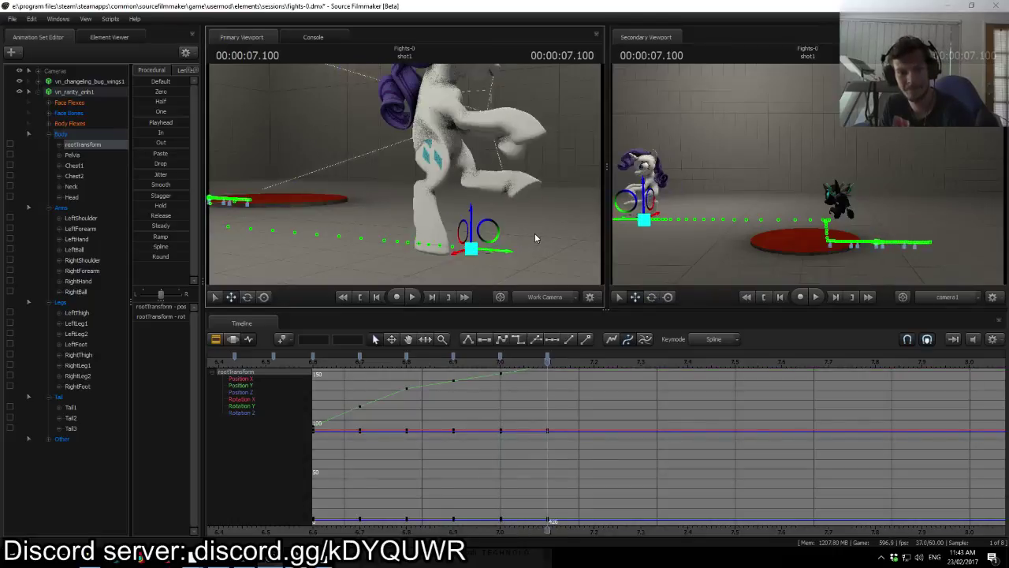
Step: Rotate the RightThigh bone slightly at 7.100 s and compare the leg between the 7.000 and 7.100 s keyframes
{"action": "left_click_drag", "start_coordinate": [536, 239], "coordinate": [454, 246]}
{"action": "left_click", "coordinate": [387, 132], "text": "ctrl"}
{"action": "key", "text": "e"}
{"action": "left_click_drag", "start_coordinate": [360, 145], "coordinate": [363, 144]}
{"action": "key", "text": "Up"}
{"action": "key", "text": "Down"}
{"action": "key", "text": "Up"}
{"action": "key", "text": "Down"}
{"action": "key", "text": "Up"}
{"action": "key", "text": "Down"}
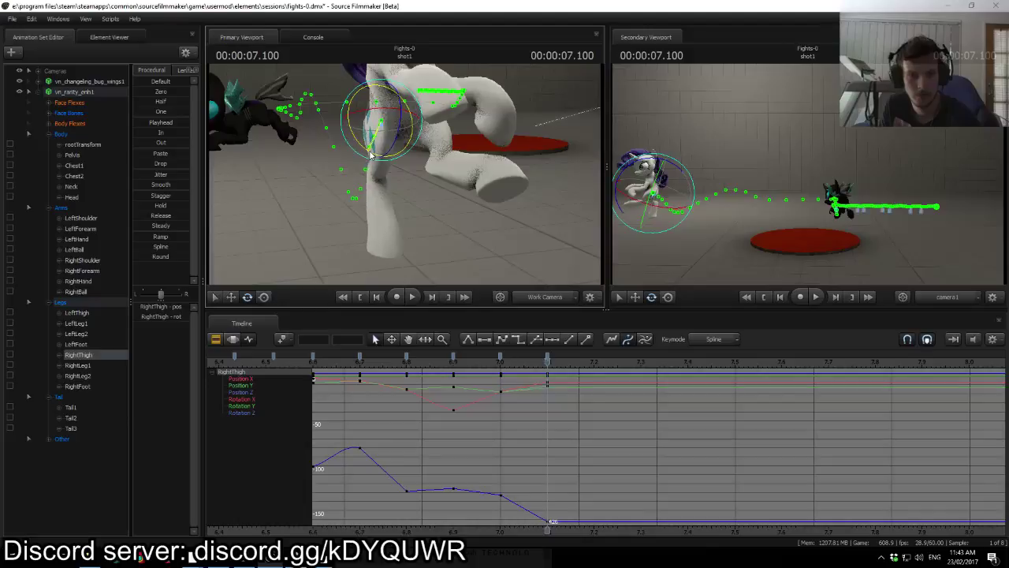
Step: Nudge the rootTransform slightly sideways at 7.100 s and check the planted hoof against the 7.000 s keyframe
{"action": "left_click", "coordinate": [443, 256], "text": "ctrl"}
{"action": "key", "text": "w"}
{"action": "left_click_drag", "start_coordinate": [415, 263], "coordinate": [419, 264]}
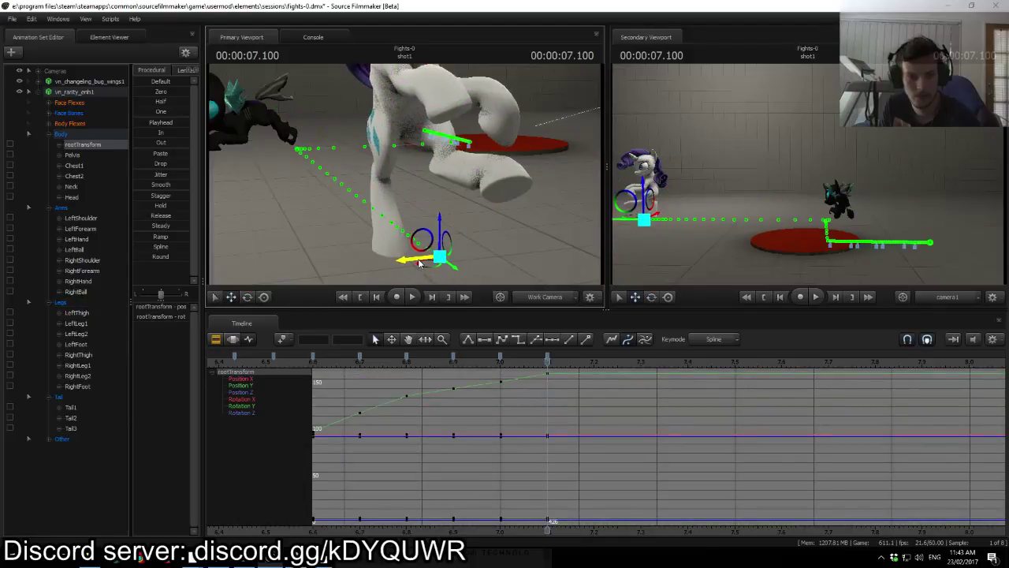
{"action": "key", "text": "Down"}
{"action": "key", "text": "Up"}
{"action": "key", "text": "Down"}
{"action": "key", "text": "Up"}
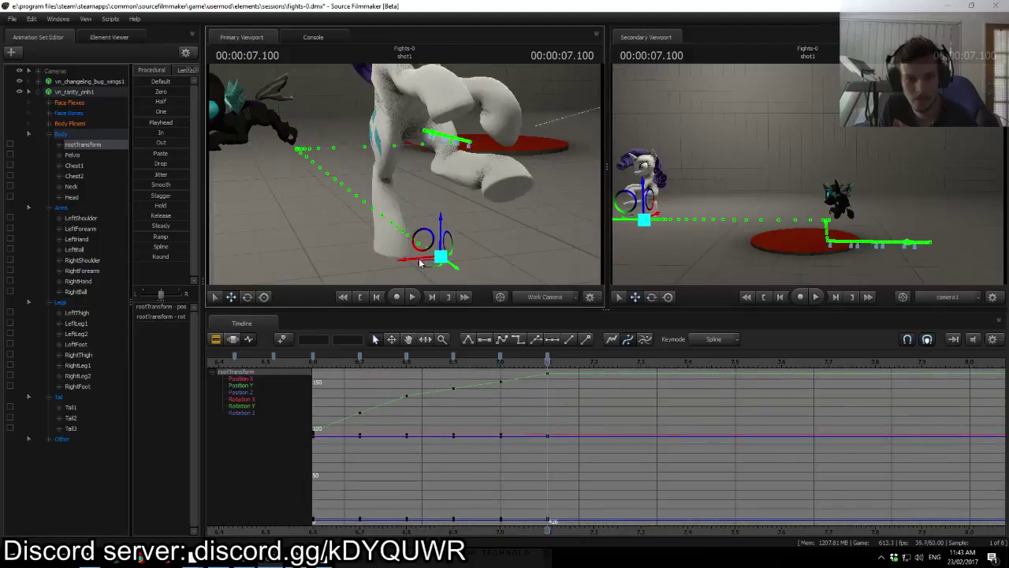
{"action": "left_click_drag", "start_coordinate": [462, 222], "coordinate": [404, 178]}
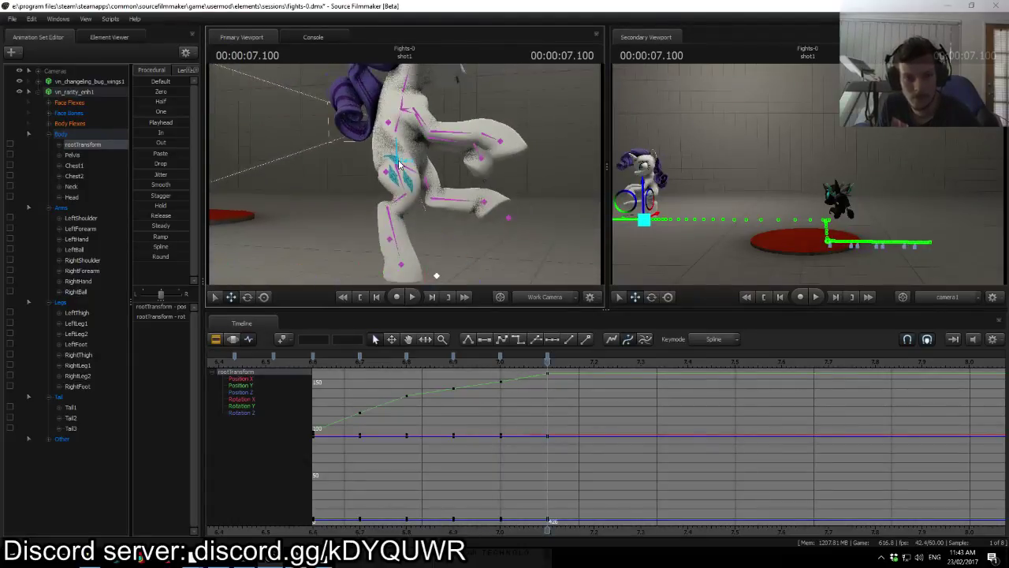
Step: Step and scrub through the keyframes up to 7.100 s to examine the pelvis path and the flow of the landing
{"action": "left_click", "coordinate": [399, 164]}
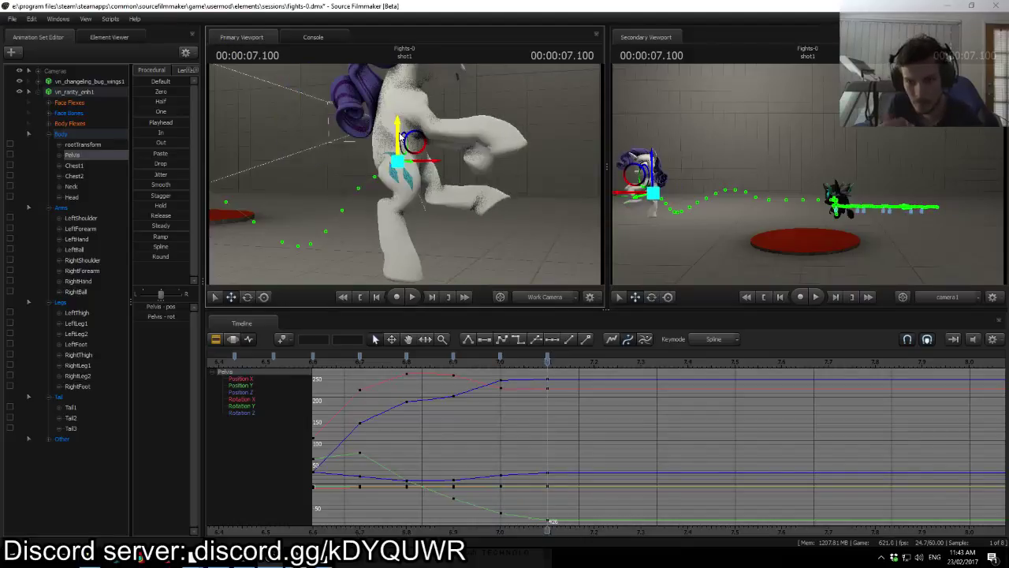
{"action": "key", "text": "Up"}
{"action": "key", "text": "Down"}
{"action": "key", "text": "Up"}
{"action": "key", "text": "Up"}
{"action": "key", "text": "Up"}
{"action": "key", "text": "Up"}
{"action": "key", "text": "Up"}
{"action": "key", "text": "Up"}
{"action": "key", "text": "Up"}
{"action": "key", "text": "Up"}
{"action": "key", "text": "Up"}
{"action": "key", "text": "Down"}
{"action": "key", "text": "Down"}
{"action": "key", "text": "Down"}
{"action": "key", "text": "Down"}
{"action": "key", "text": "Down"}
{"action": "key", "text": "Down"}
{"action": "key", "text": "Down"}
{"action": "key", "text": "Right"}
{"action": "key", "text": "Right"}
{"action": "key", "text": "Right"}
{"action": "key", "text": "Right"}
{"action": "key", "text": "Right"}
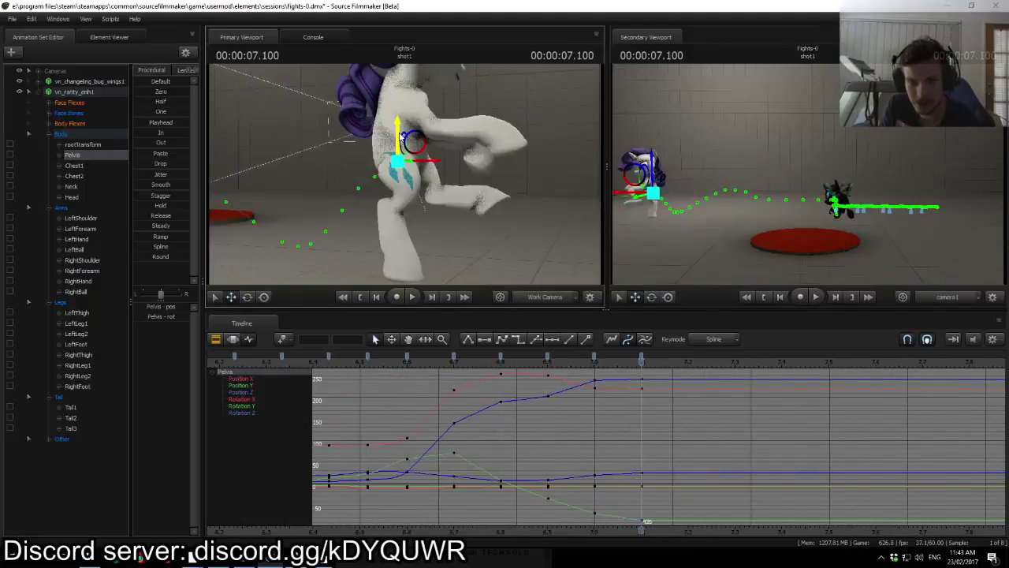
{"action": "left_click_drag", "start_coordinate": [431, 356], "coordinate": [641, 363]}
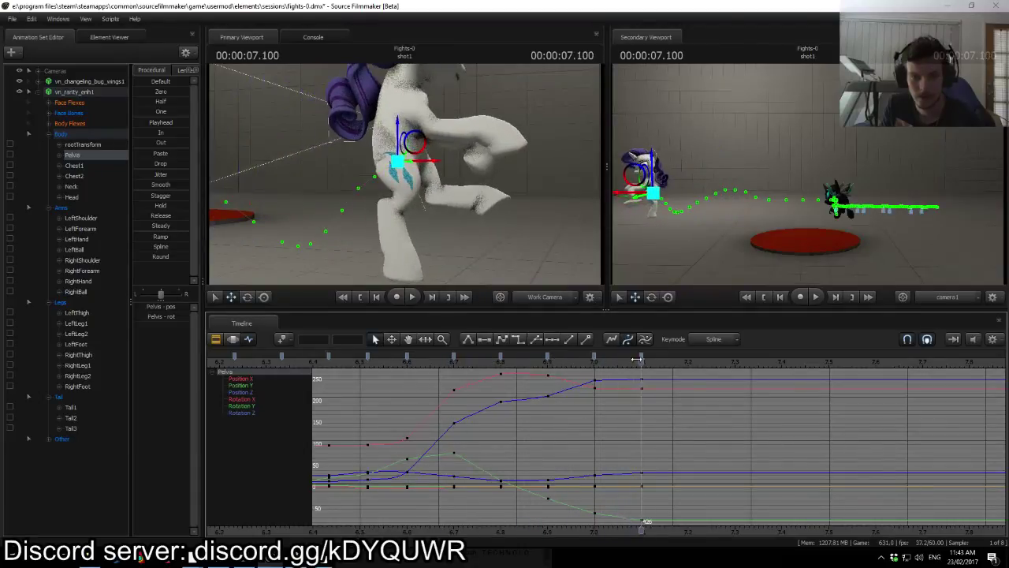
Step: Rotate the RightShoulder, RightForearm and RightHand bones at 7.100 s to fold the right foreleg in front of the chest
{"action": "left_click", "coordinate": [420, 123], "text": "ctrl"}
{"action": "left_click_drag", "start_coordinate": [420, 122], "coordinate": [400, 178]}
{"action": "key", "text": "e"}
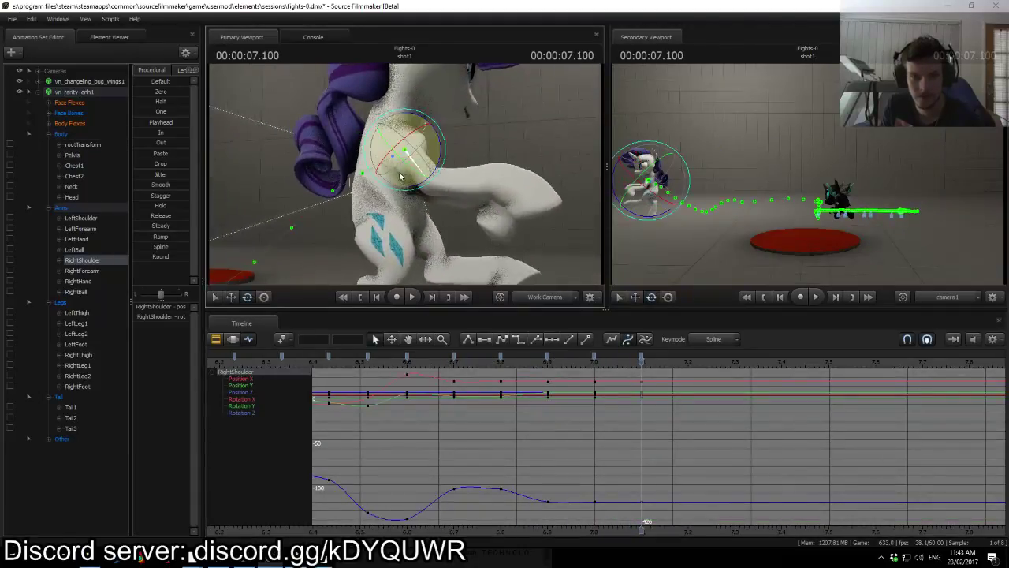
{"action": "left_click", "coordinate": [438, 164]}
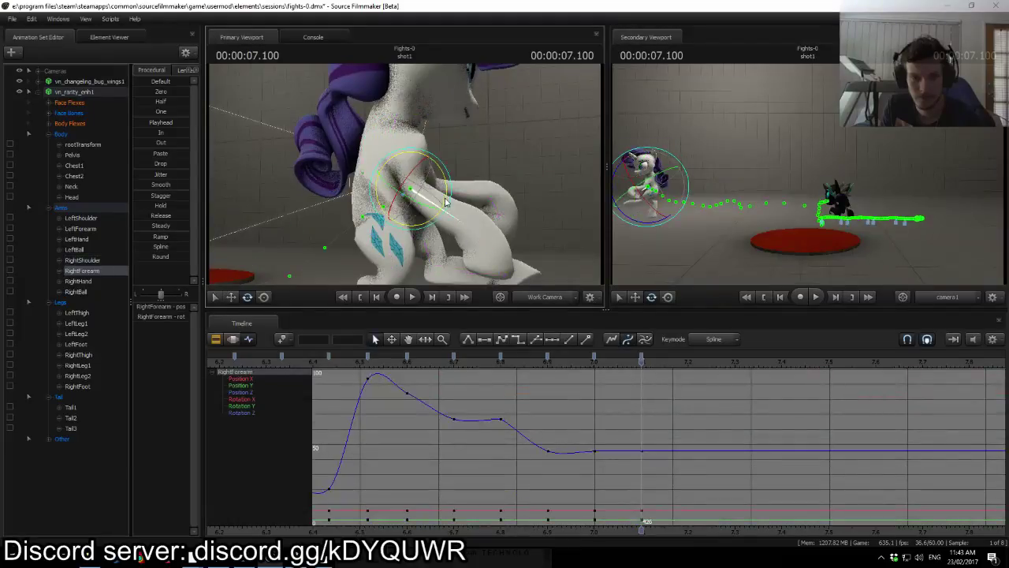
{"action": "left_click", "coordinate": [498, 145]}
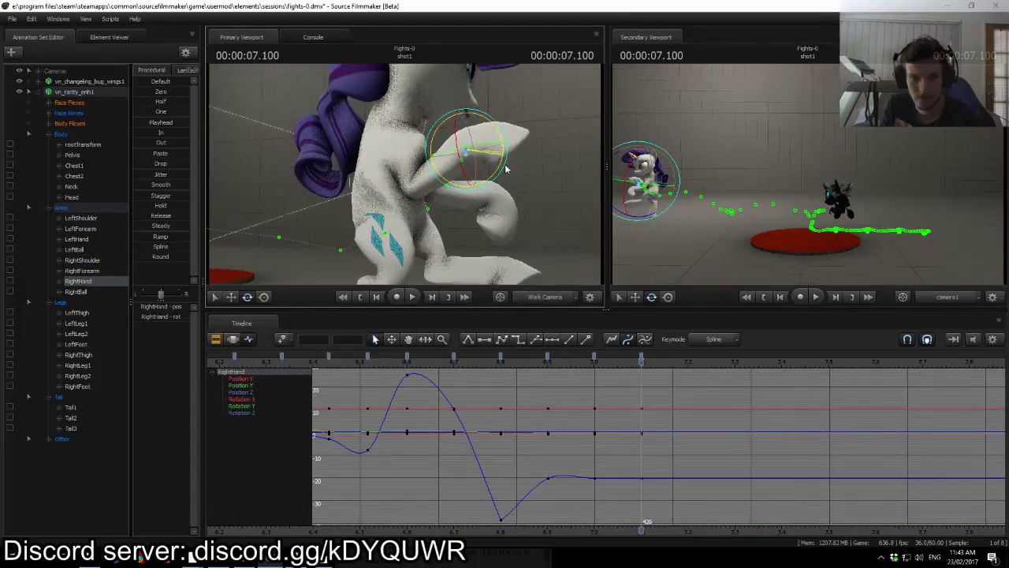
{"action": "left_click", "coordinate": [509, 199]}
{"action": "left_click_drag", "start_coordinate": [511, 203], "coordinate": [511, 204]}
Step: Rotate the left foreleg's shoulder, forearm and hand bones at 7.100 s to bring it into a matching bent pose
{"action": "left_click_drag", "start_coordinate": [505, 211], "coordinate": [322, 166]}
{"action": "left_click", "coordinate": [289, 174], "text": "ctrl"}
{"action": "left_click", "coordinate": [321, 213]}
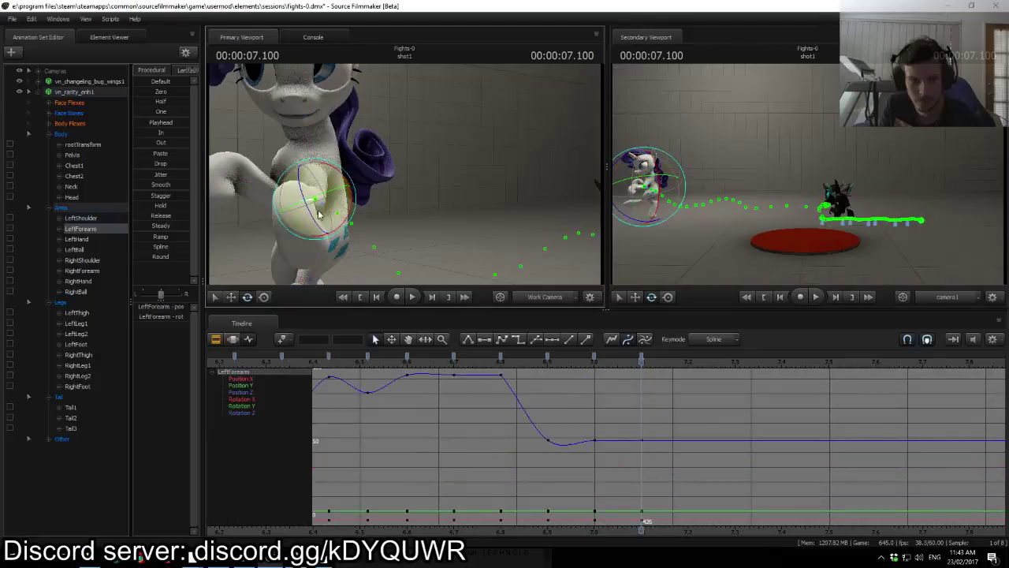
{"action": "left_click_drag", "start_coordinate": [311, 213], "coordinate": [370, 222]}
{"action": "left_click", "coordinate": [319, 239], "text": "ctrl"}
{"action": "left_click_drag", "start_coordinate": [498, 193], "coordinate": [575, 205]}
{"action": "left_click_drag", "start_coordinate": [442, 183], "coordinate": [386, 186]}
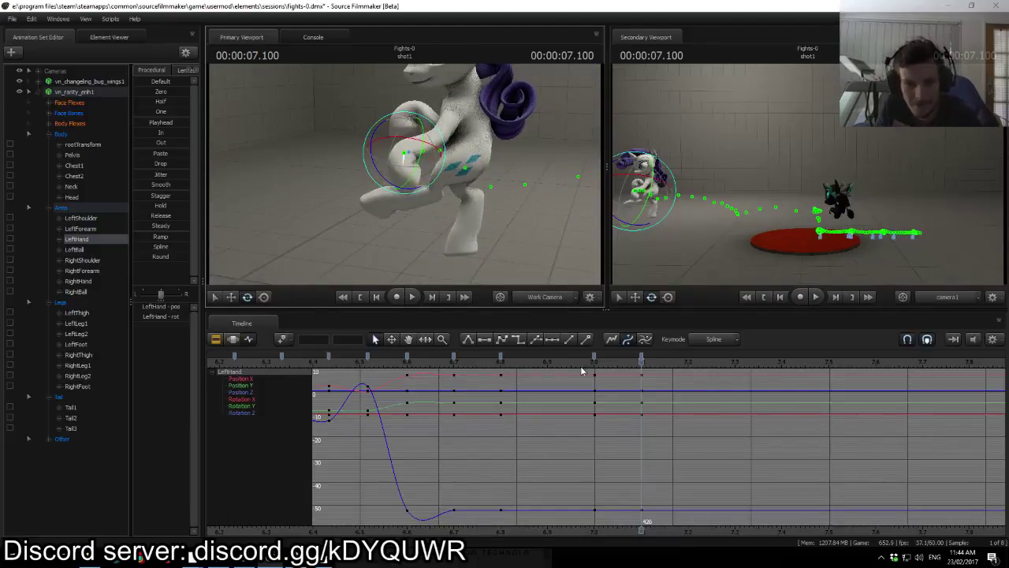
Step: Play back the landing and return to the 7.100 s keyframe to review the new foreleg poses and the rootTransform path
{"action": "left_click", "coordinate": [434, 358]}
{"action": "key", "text": "space"}
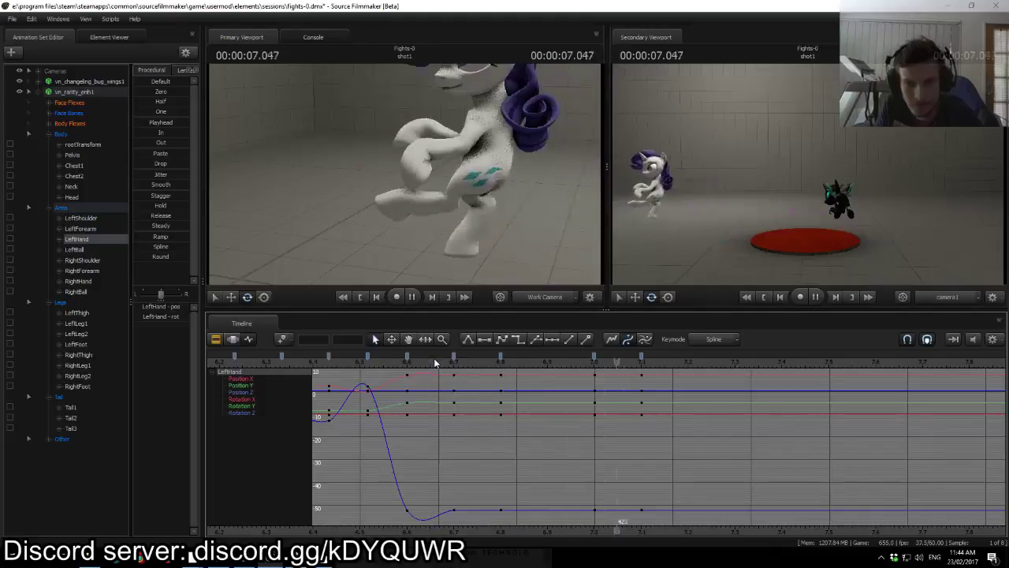
{"action": "key", "text": "space"}
{"action": "left_click_drag", "start_coordinate": [497, 365], "coordinate": [641, 365]}
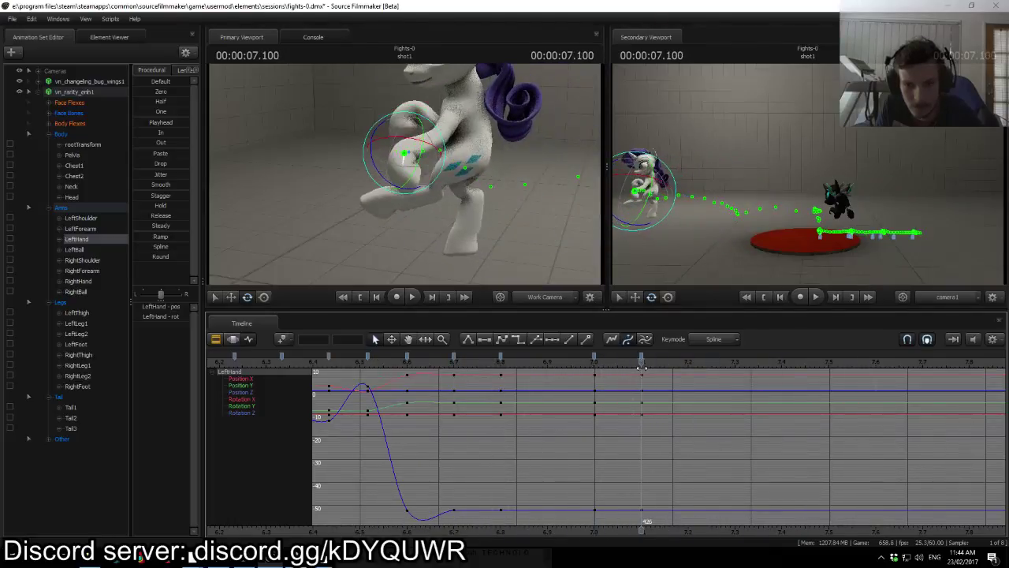
{"action": "left_click", "coordinate": [431, 263]}
{"action": "mouse_move", "coordinate": [417, 175]}
{"action": "left_mouse_down"}
{"action": "mouse_move", "coordinate": [417, 207]}
{"action": "mouse_move", "coordinate": [417, 175]}
{"action": "left_mouse_up"}
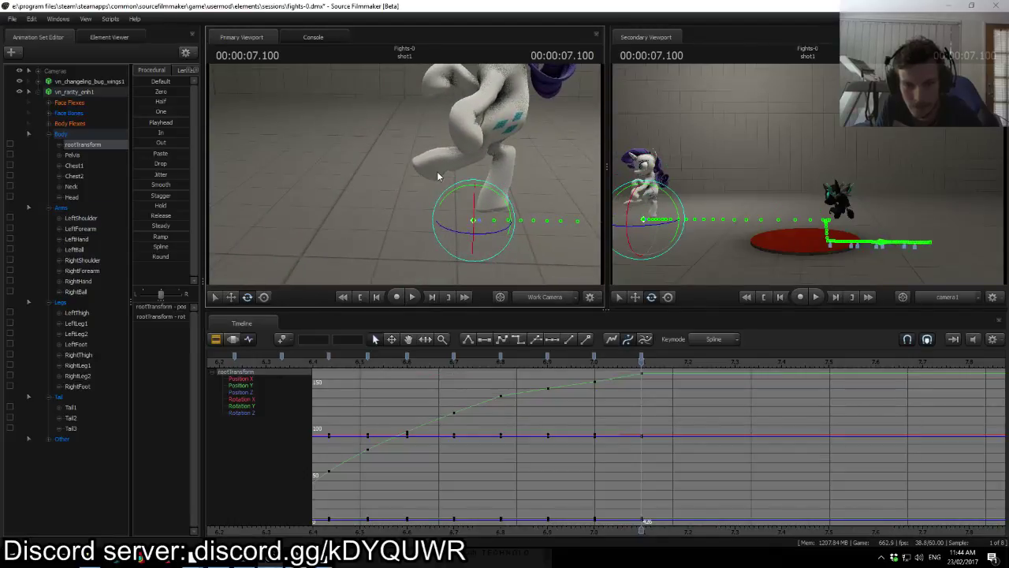
Step: Select the Body, Arms and Legs controls with their 7.100 s keys and smooth the animation curves into splines
{"action": "left_click", "coordinate": [66, 138]}
{"action": "left_click", "coordinate": [60, 303], "text": "shift"}
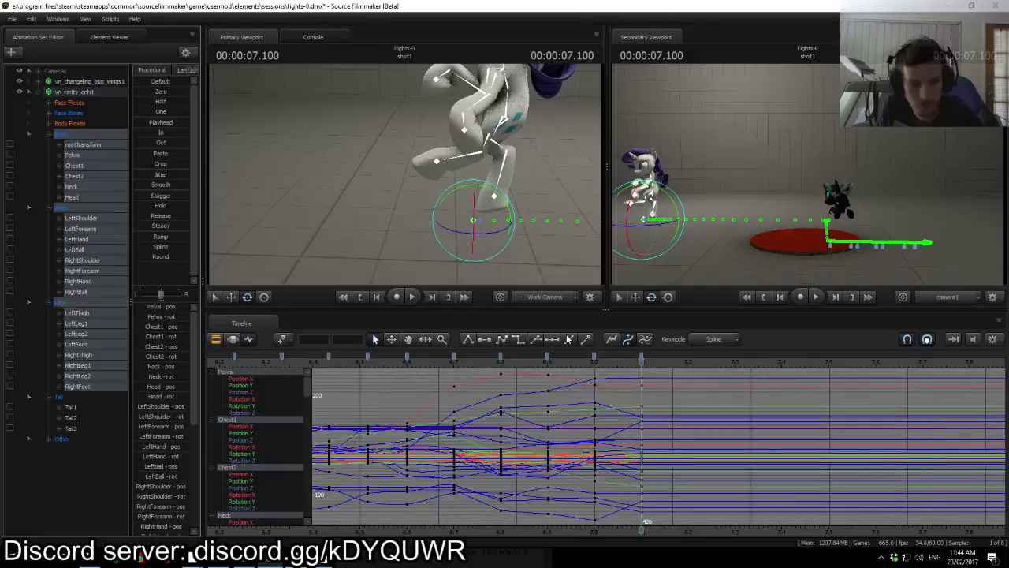
{"action": "left_click", "coordinate": [642, 359]}
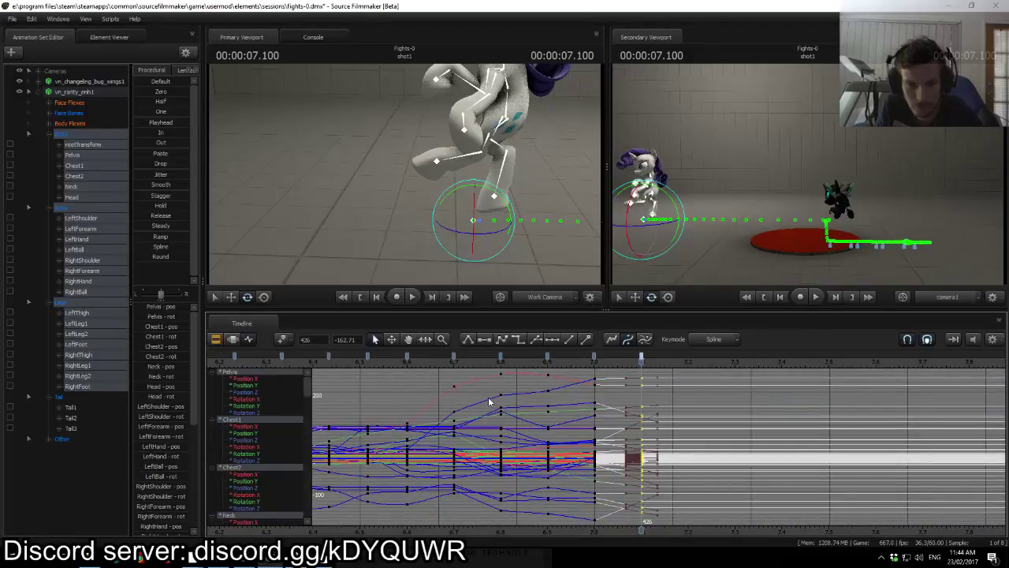
{"action": "left_click", "coordinate": [403, 376]}
Step: Replay the flip and landing several times from different start points up to 7.100 s to examine the smoothness of the motion
{"action": "key", "text": "space"}
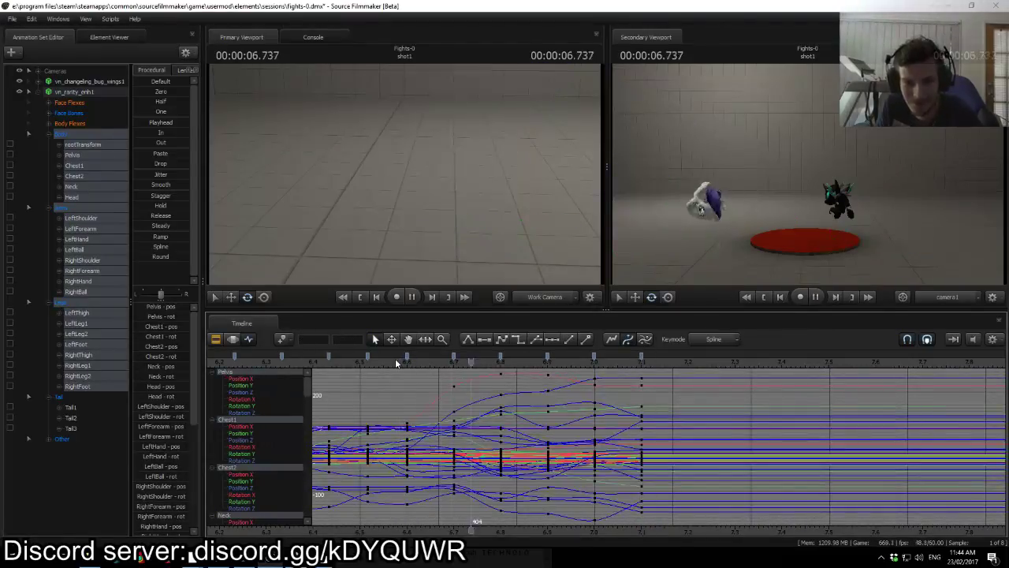
{"action": "left_click", "coordinate": [395, 361]}
{"action": "key", "text": "space"}
{"action": "left_click_drag", "start_coordinate": [395, 361], "coordinate": [218, 364]}
{"action": "key", "text": "space"}
{"action": "key", "text": "space"}
{"action": "left_click_drag", "start_coordinate": [433, 363], "coordinate": [336, 360]}
{"action": "key", "text": "space"}
{"action": "key", "text": "space"}
{"action": "left_click_drag", "start_coordinate": [442, 362], "coordinate": [649, 366]}
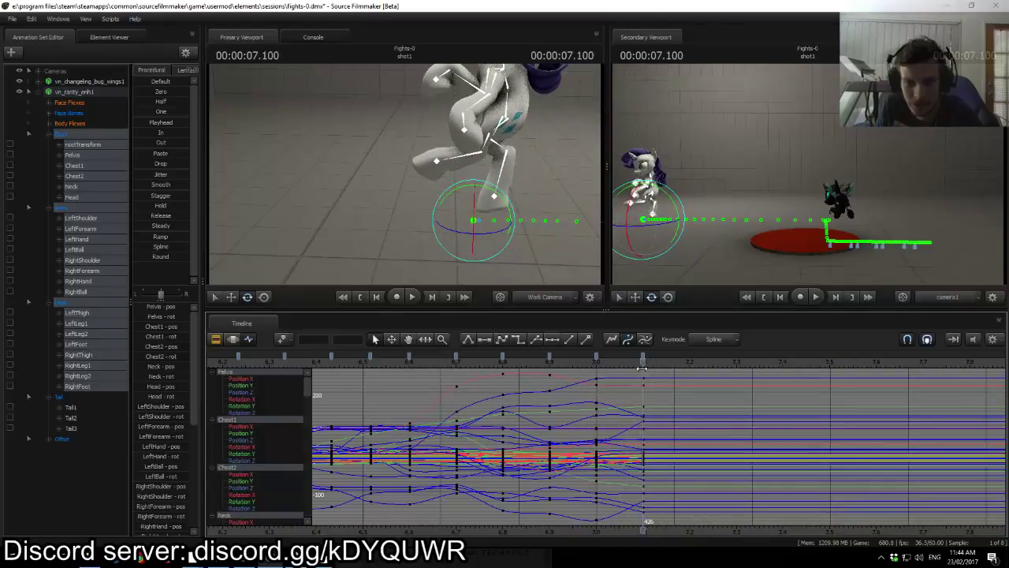
Step: Move the Pelvis slightly upward at 7.100 s so the body rises out of the landing
{"action": "left_click", "coordinate": [507, 110], "text": "ctrl"}
{"action": "key", "text": "w"}
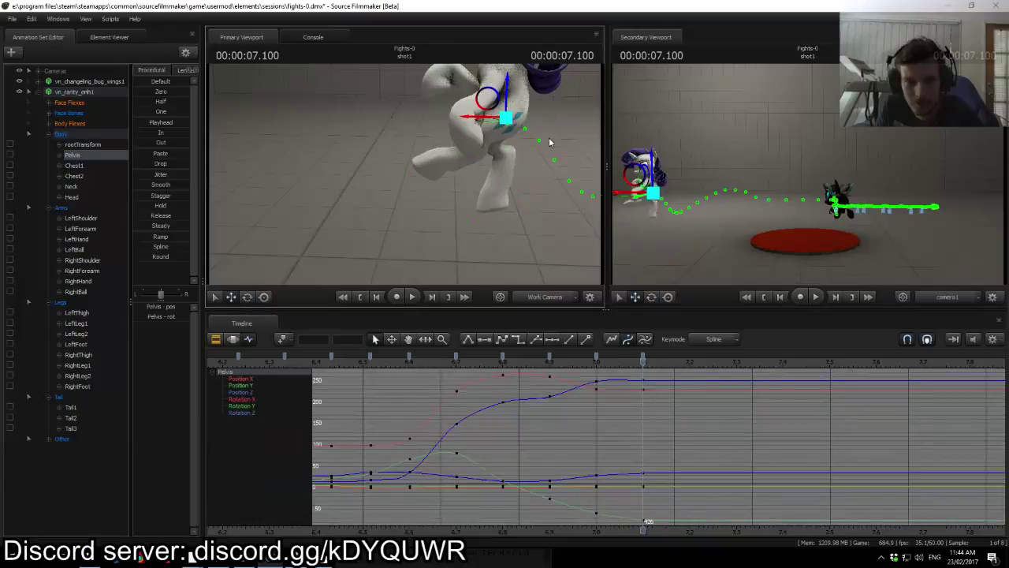
{"action": "left_click_drag", "start_coordinate": [546, 133], "coordinate": [421, 172]}
{"action": "left_click_drag", "start_coordinate": [499, 132], "coordinate": [499, 115]}
{"action": "key", "text": "ctrl+z"}
{"action": "left_click_drag", "start_coordinate": [592, 366], "coordinate": [647, 363]}
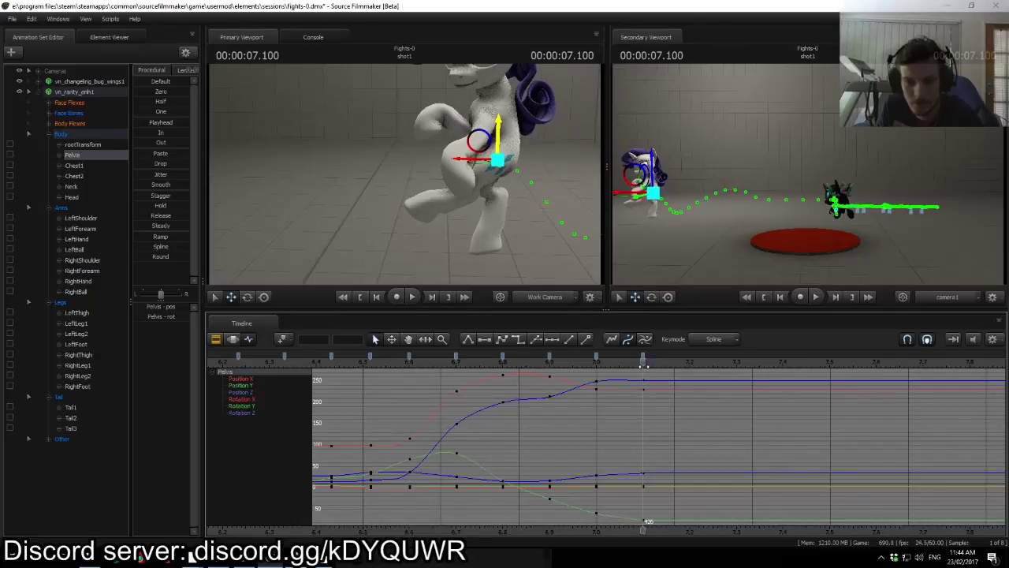
{"action": "left_click_drag", "start_coordinate": [499, 144], "coordinate": [497, 140]}
Step: Rotate the right hind leg bones at 7.100 s to straighten the standing leg, and nudge the rootTransform along its travel direction
{"action": "left_click", "coordinate": [489, 167]}
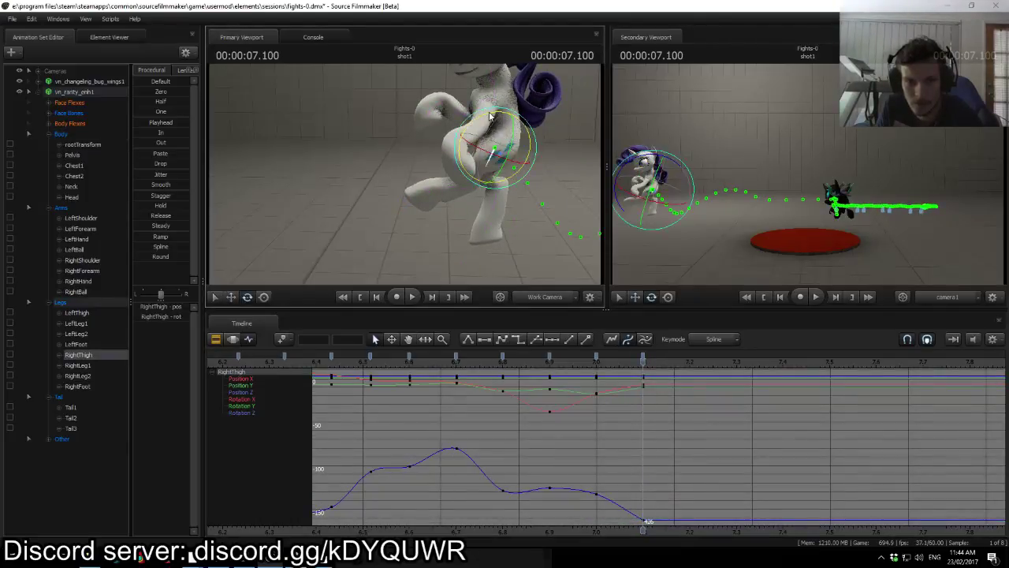
{"action": "left_click_drag", "start_coordinate": [482, 142], "coordinate": [473, 162]}
{"action": "left_click", "coordinate": [496, 203], "text": "ctrl"}
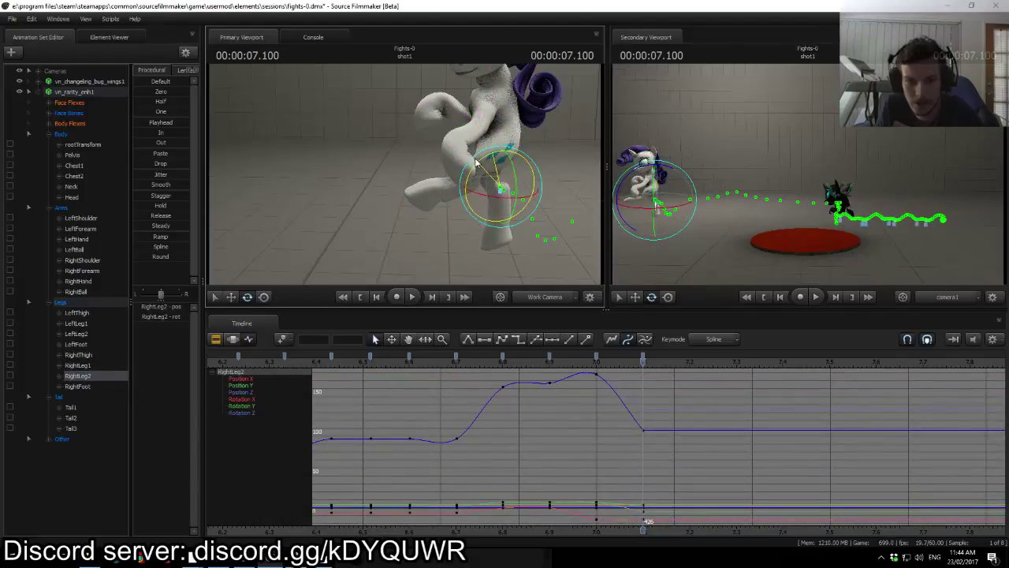
{"action": "left_click", "coordinate": [494, 202]}
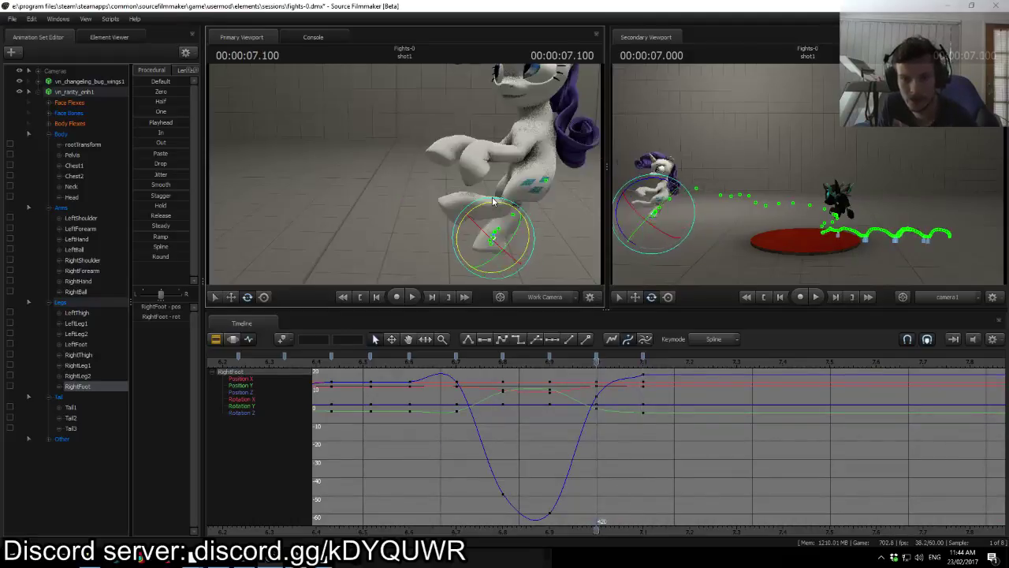
{"action": "left_click", "coordinate": [467, 264]}
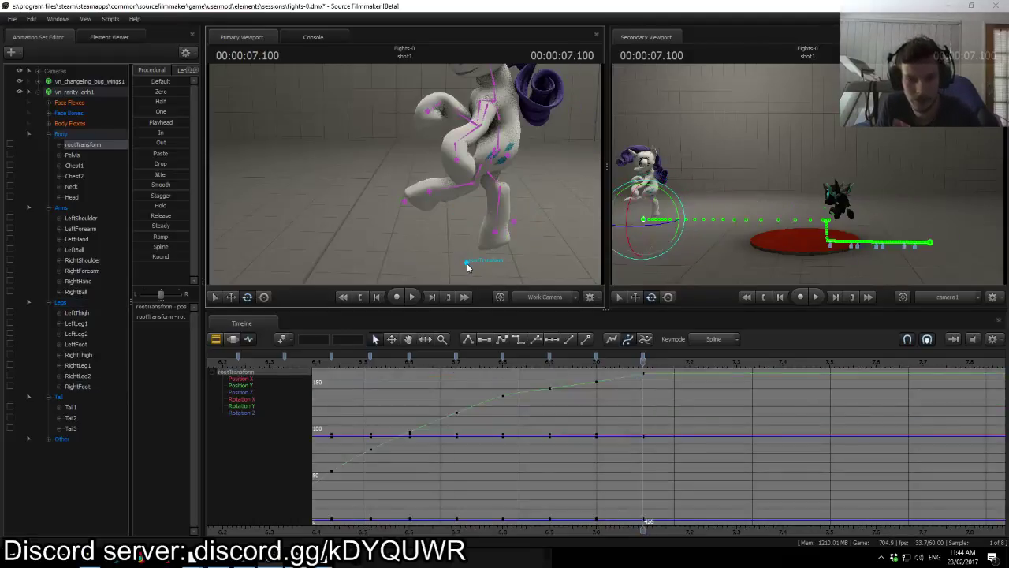
{"action": "left_click_drag", "start_coordinate": [457, 269], "coordinate": [439, 268]}
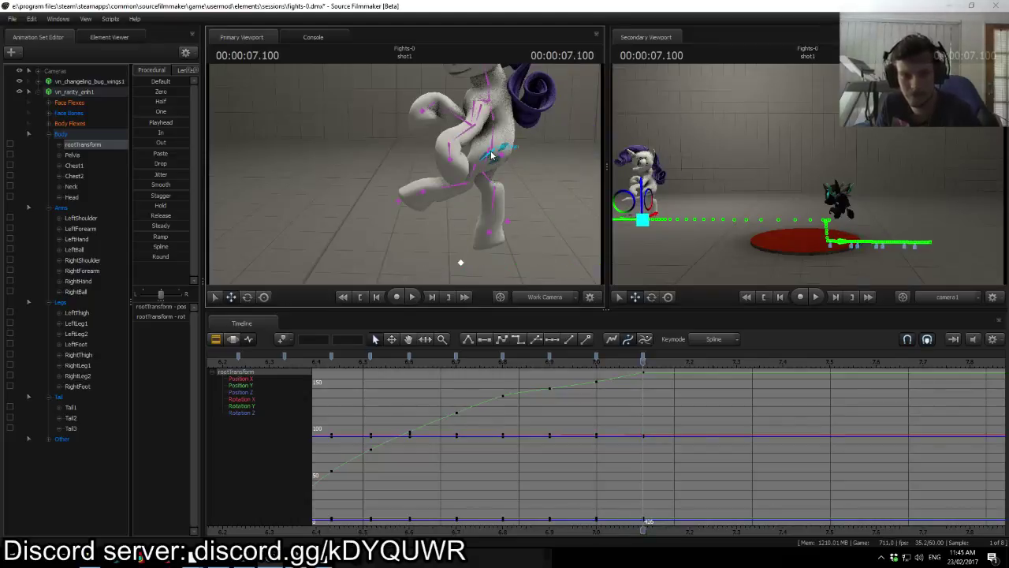
Step: Rotate the LeftThigh and LeftLeg1 bones at 7.100 s to adjust the raised hind leg
{"action": "left_click", "coordinate": [491, 155]}
{"action": "key", "text": "e"}
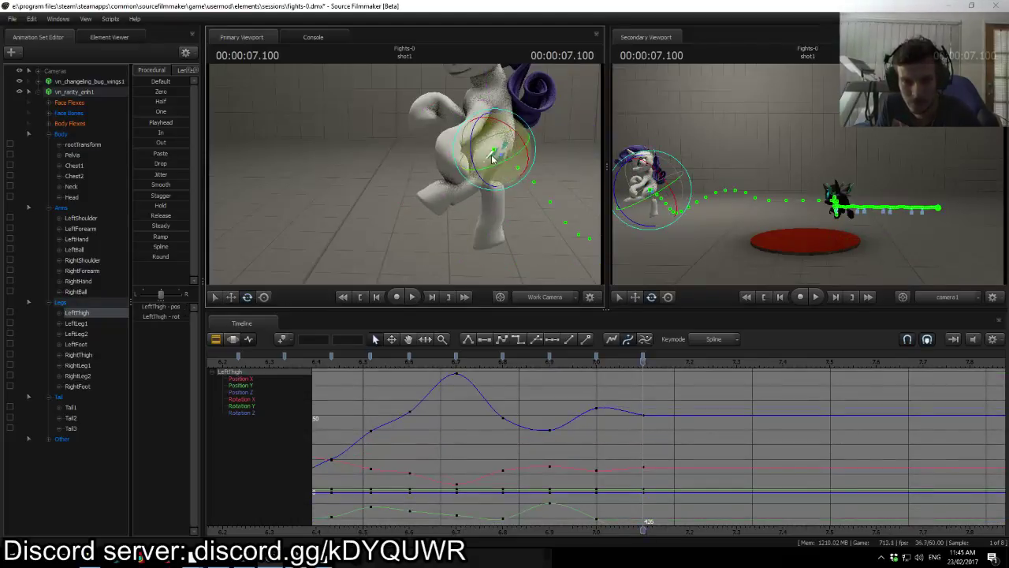
{"action": "left_click", "coordinate": [476, 157]}
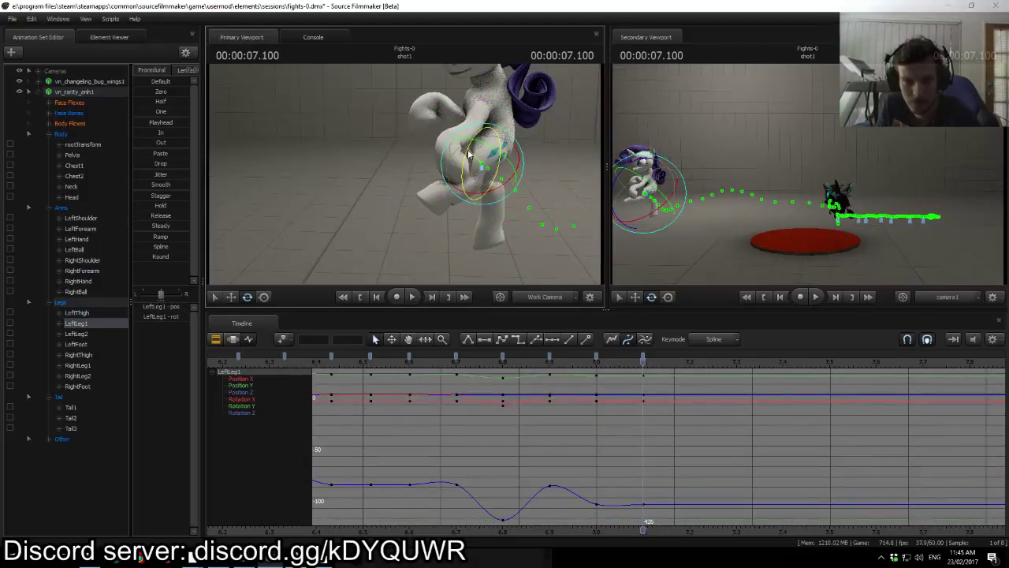
Step: Rotate the Chest1, Chest2, Neck and Head bones at 7.100 s to straighten the upper body and turn the head
{"action": "left_click", "coordinate": [495, 118], "text": "ctrl"}
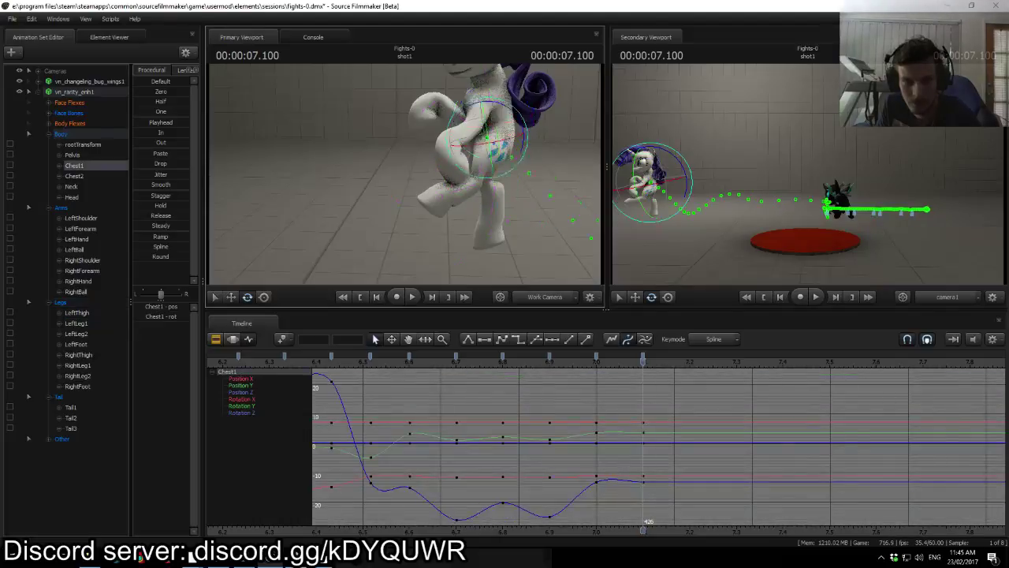
{"action": "left_click_drag", "start_coordinate": [466, 187], "coordinate": [457, 148]}
{"action": "left_click_drag", "start_coordinate": [475, 227], "coordinate": [463, 195]}
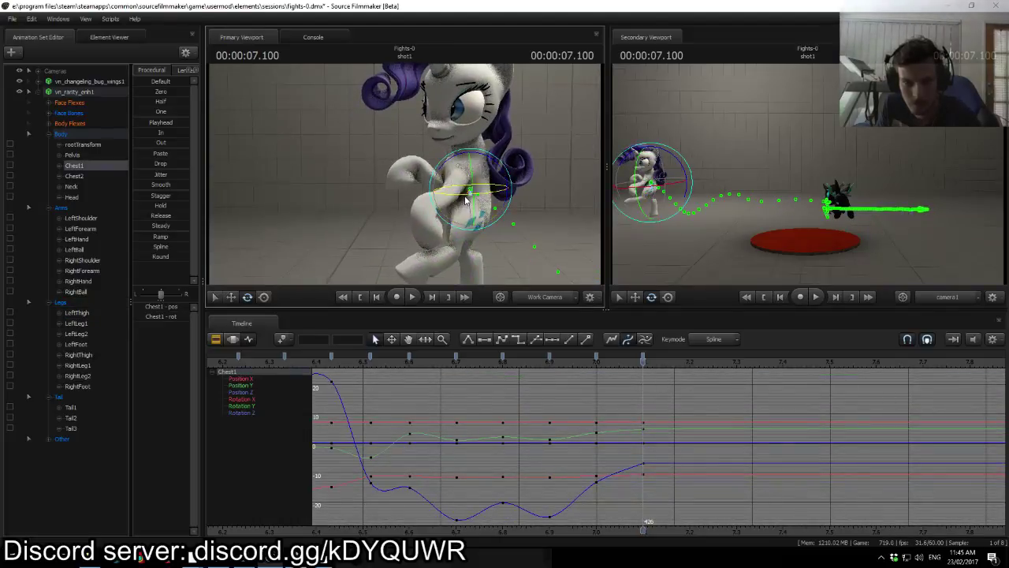
{"action": "left_click", "coordinate": [469, 181]}
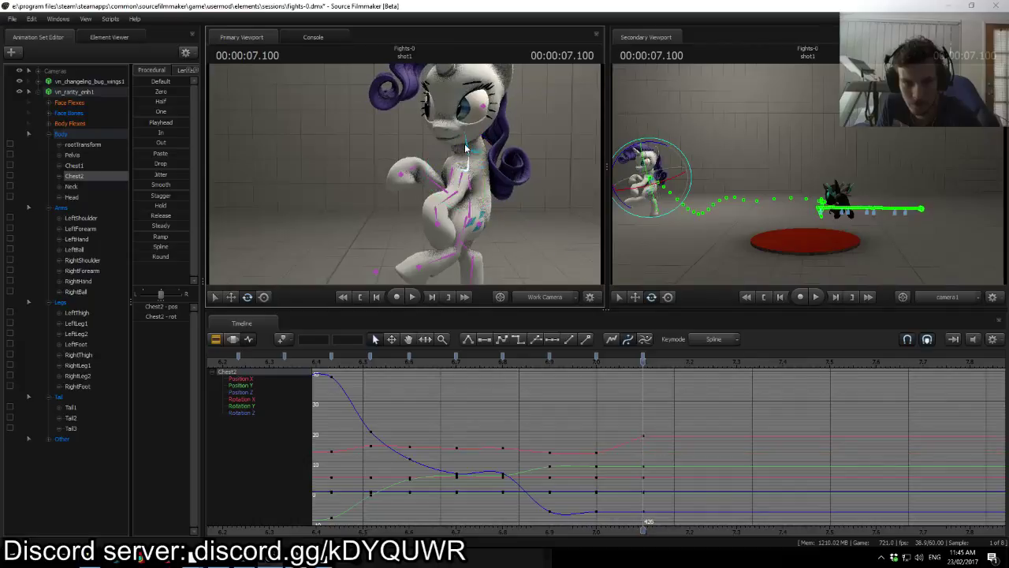
{"action": "left_click", "coordinate": [465, 152]}
{"action": "left_click_drag", "start_coordinate": [470, 163], "coordinate": [467, 159]}
{"action": "left_click", "coordinate": [467, 132]}
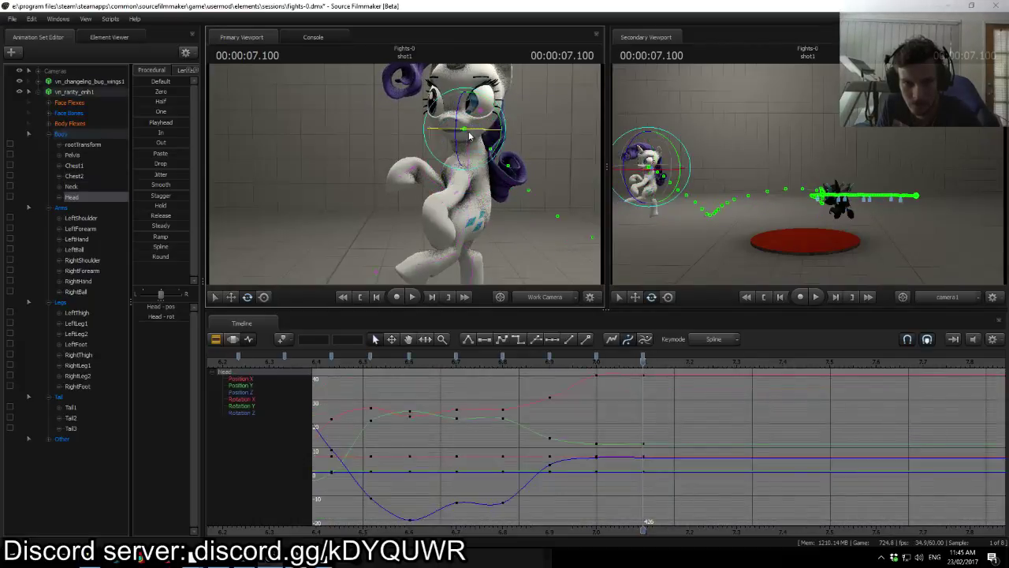
Step: Add a keyframe at 7.200 s for all Body, Arms and Legs controls
{"action": "left_click_drag", "start_coordinate": [644, 364], "coordinate": [682, 364]}
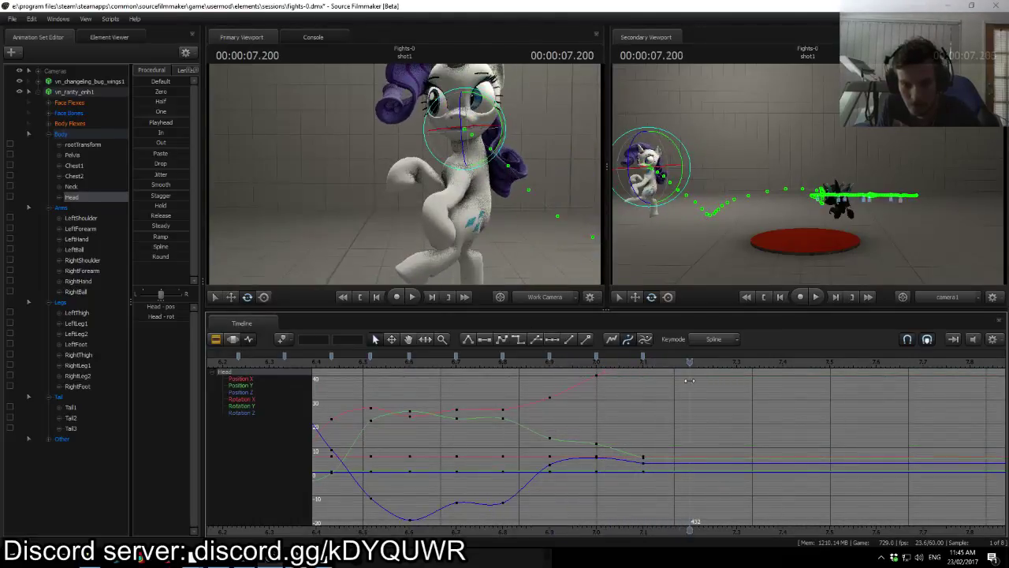
{"action": "left_click", "coordinate": [60, 135]}
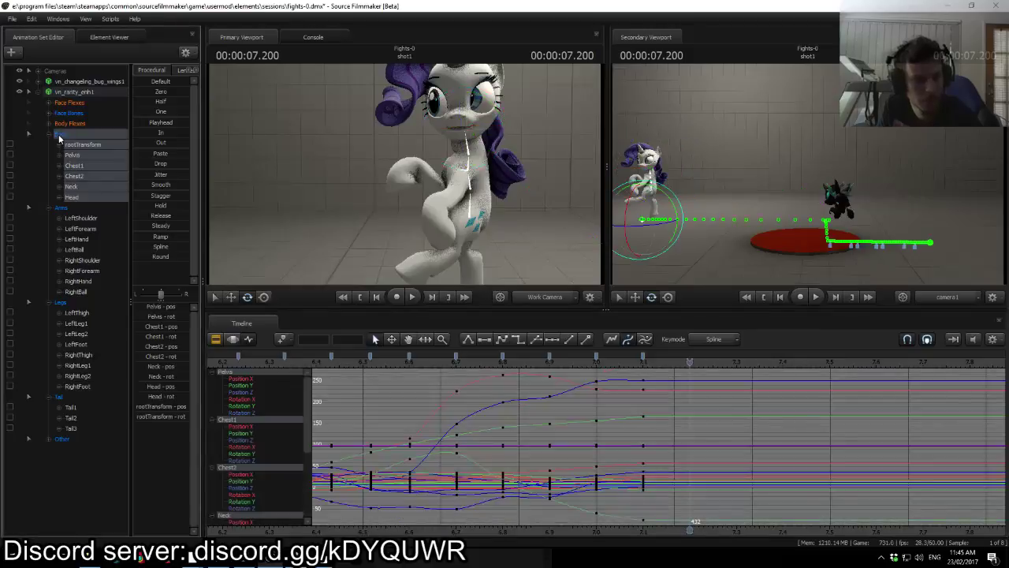
{"action": "left_click", "coordinate": [68, 304], "text": "shift"}
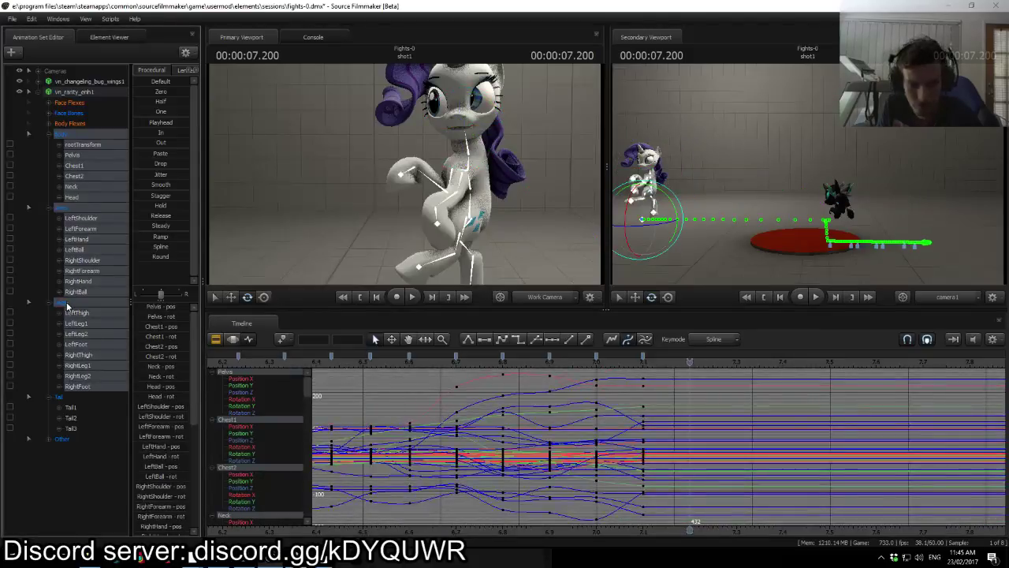
{"action": "left_click_drag", "start_coordinate": [452, 261], "coordinate": [450, 299]}
{"action": "key", "text": "s"}
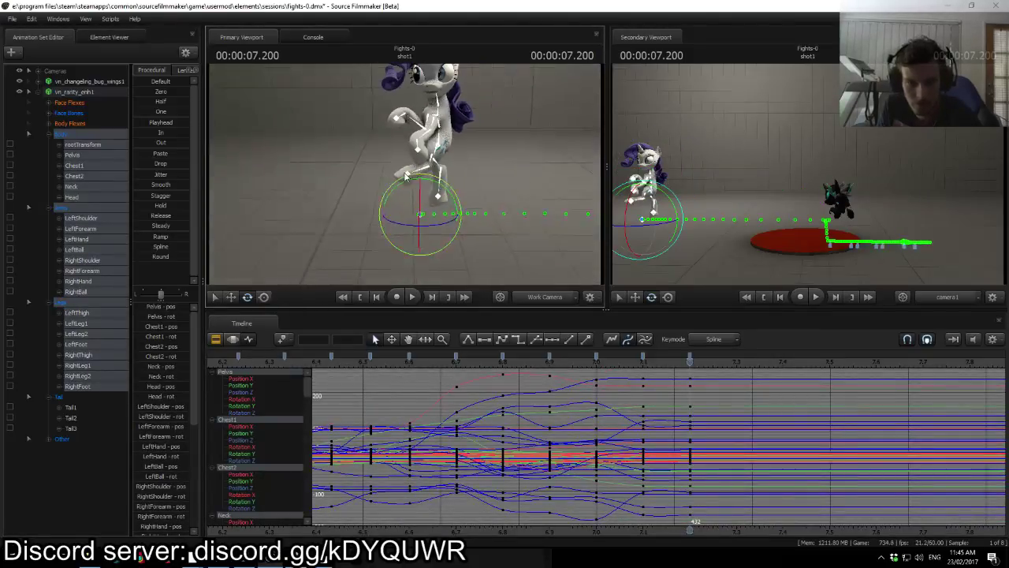
Step: Slide the rootTransform further along its travel path at 7.200 s and raise the Pelvis slightly
{"action": "left_click", "coordinate": [423, 217], "text": "ctrl"}
{"action": "key", "text": "w"}
{"action": "mouse_move", "coordinate": [400, 217]}
{"action": "left_mouse_down"}
{"action": "mouse_move", "coordinate": [370, 217]}
{"action": "mouse_move", "coordinate": [384, 220]}
{"action": "left_mouse_up"}
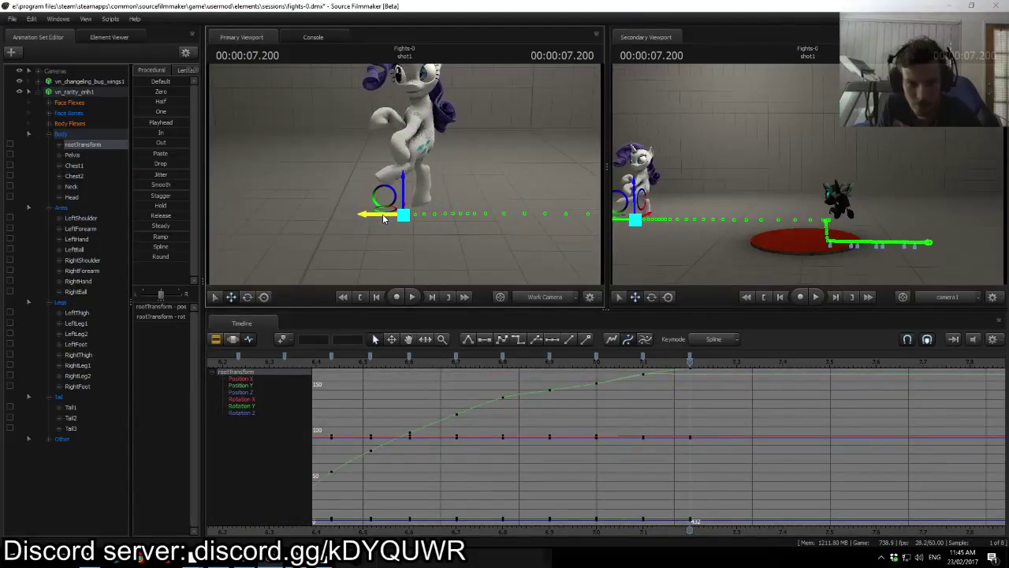
{"action": "left_click", "coordinate": [420, 139]}
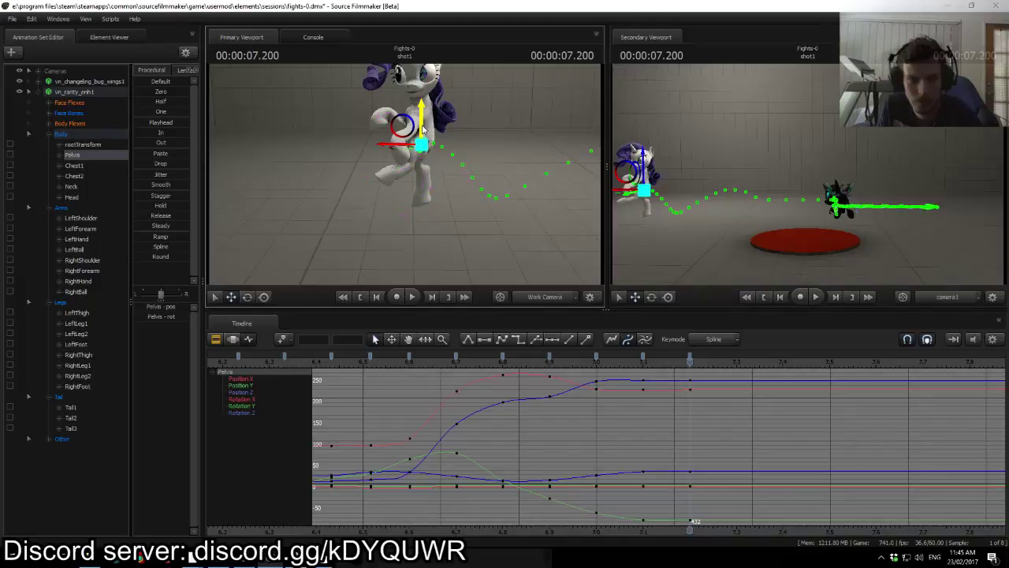
{"action": "left_click_drag", "start_coordinate": [422, 128], "coordinate": [422, 124]}
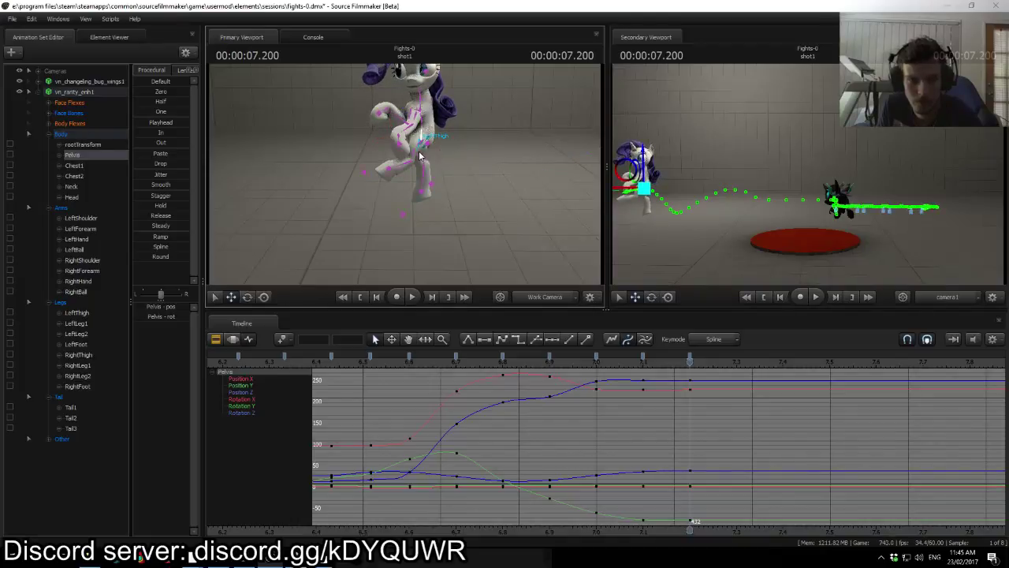
Step: Rotate the right hind leg bones, including RightLeg1, RightLeg2 and RightFoot, at 7.200 s to set the standing leg under the body
{"action": "left_click", "coordinate": [420, 156]}
{"action": "key", "text": "e"}
{"action": "left_click", "coordinate": [425, 118]}
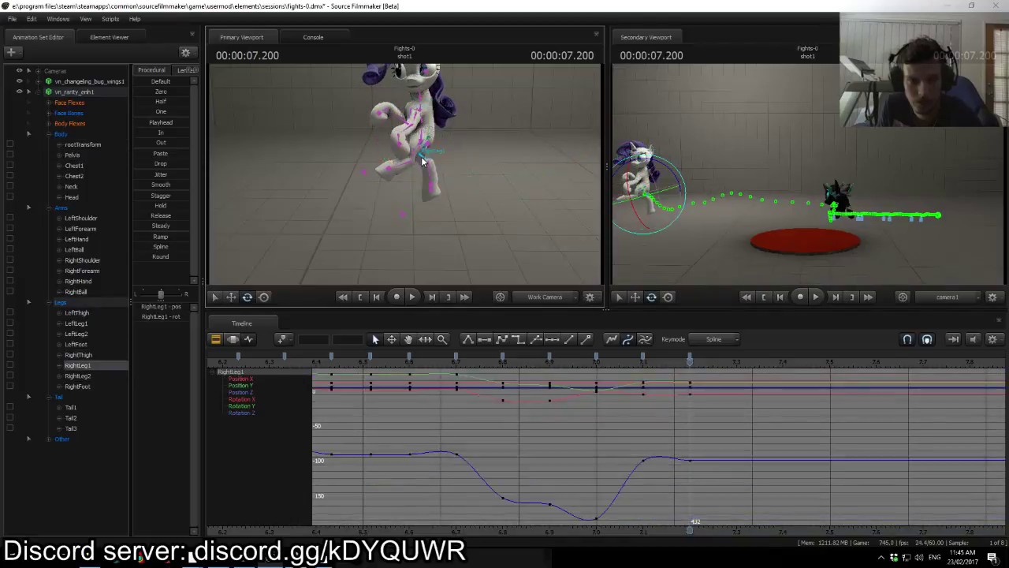
{"action": "left_click_drag", "start_coordinate": [428, 120], "coordinate": [439, 124]}
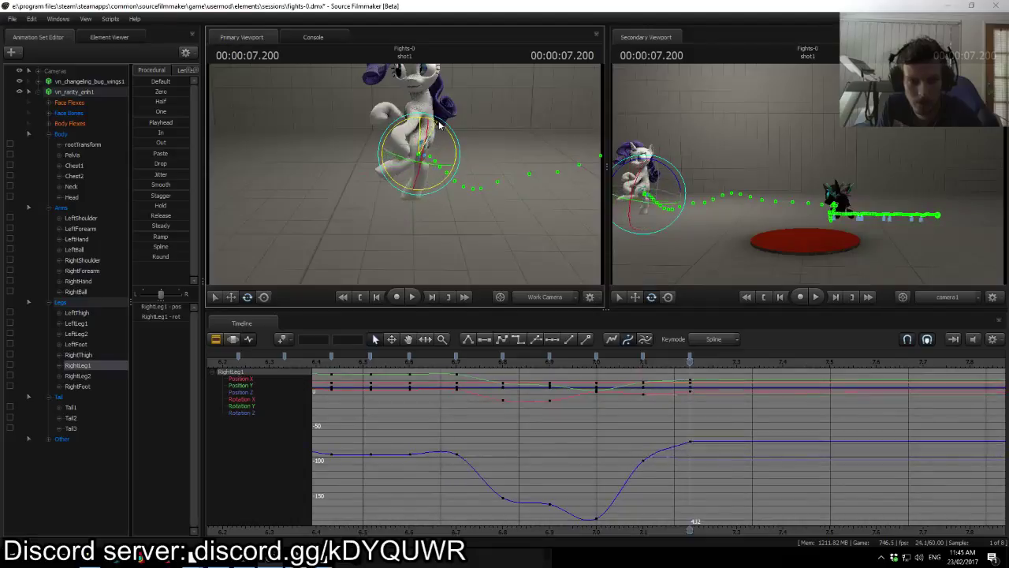
{"action": "left_click", "coordinate": [418, 177]}
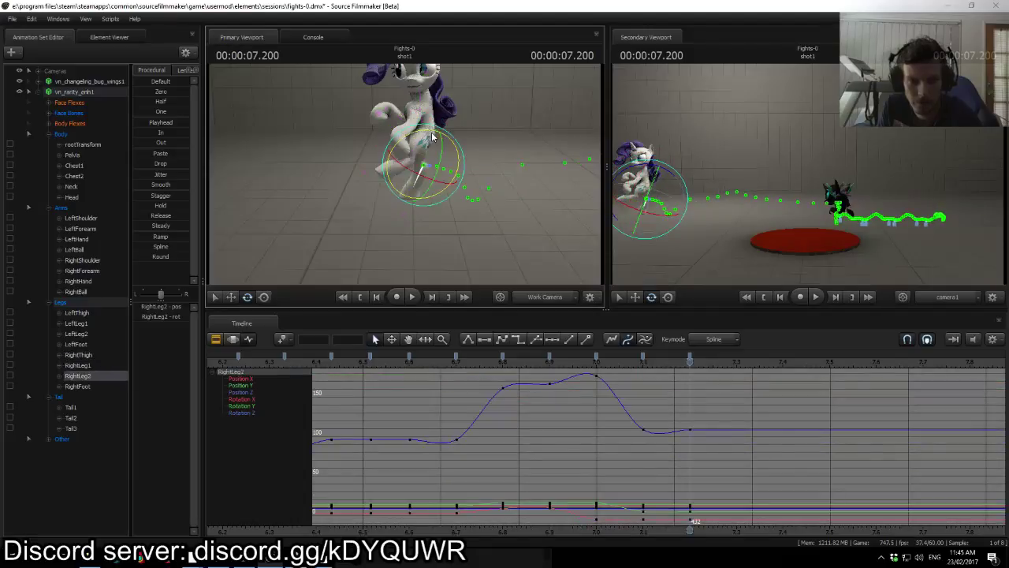
{"action": "left_click", "coordinate": [424, 196]}
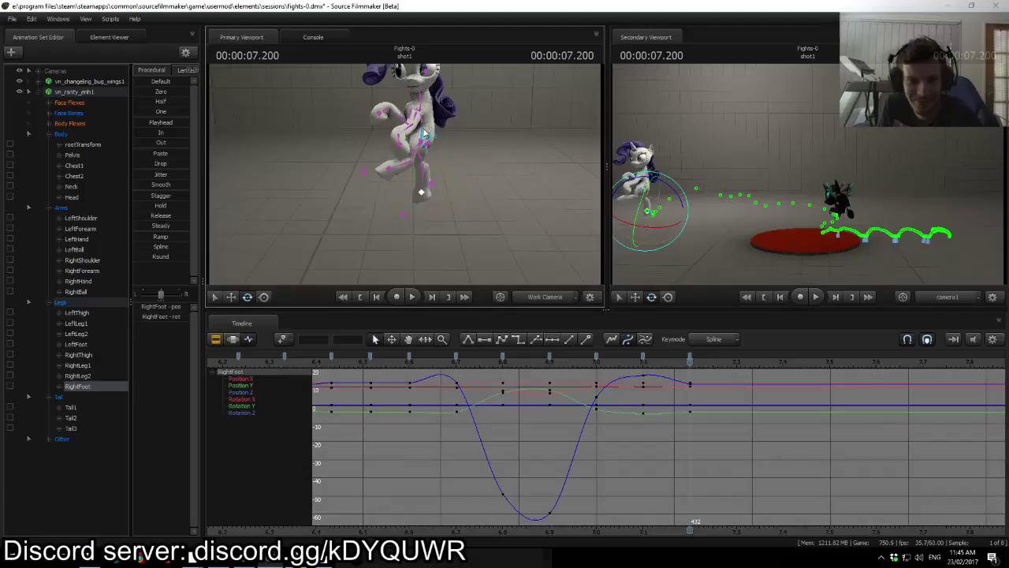
{"action": "left_click", "coordinate": [426, 131]}
Step: Rotate the rootTransform about its vertical axis at 7.200 s and turn it partway at 7.100 s
{"action": "left_click", "coordinate": [416, 214]}
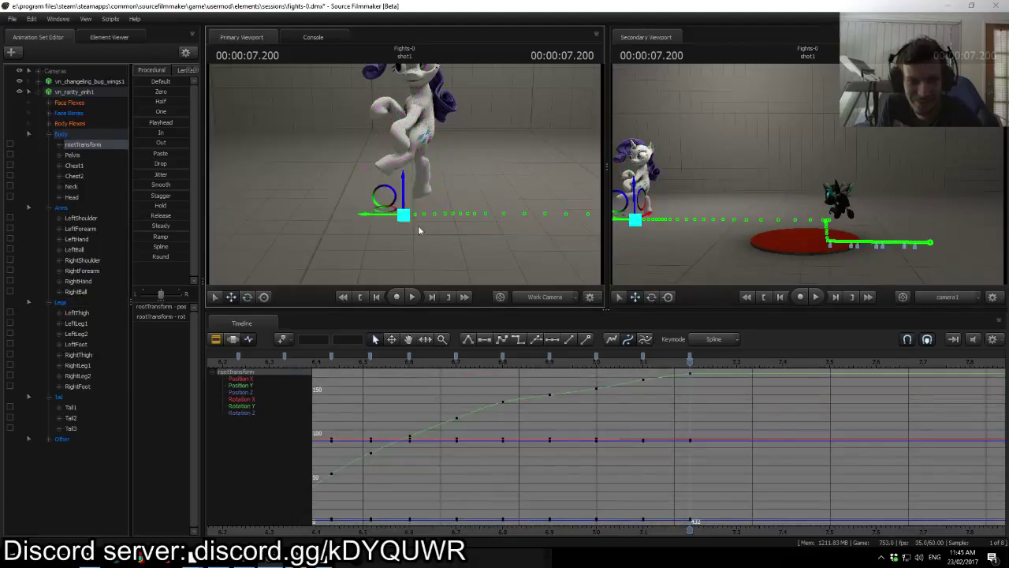
{"action": "mouse_move", "coordinate": [405, 177]}
{"action": "left_mouse_down"}
{"action": "mouse_move", "coordinate": [408, 142]}
{"action": "mouse_move", "coordinate": [406, 177]}
{"action": "left_mouse_up"}
{"action": "key", "text": "Up"}
{"action": "key", "text": "Up"}
{"action": "key", "text": "Up"}
{"action": "left_click_drag", "start_coordinate": [412, 251], "coordinate": [415, 252]}
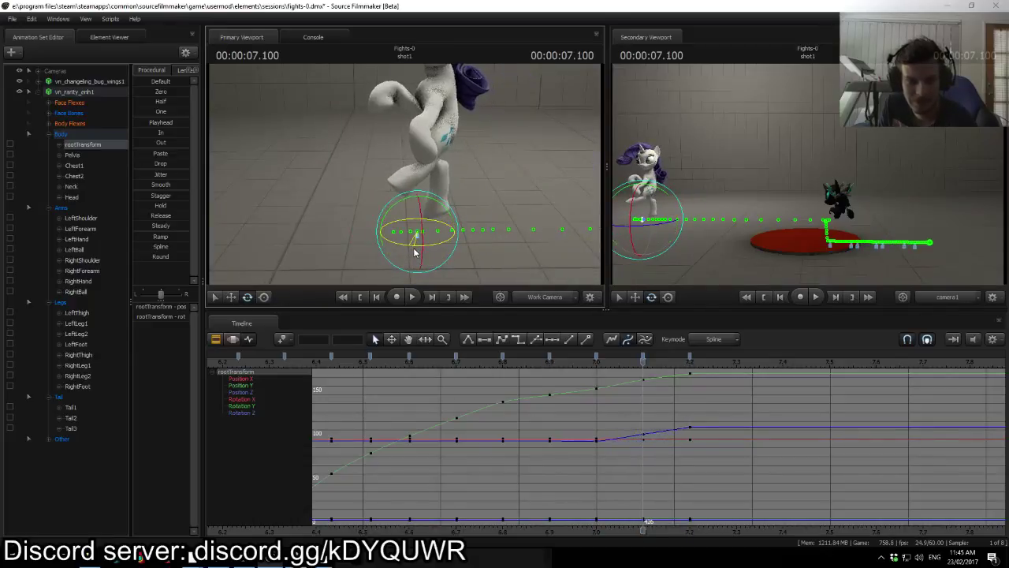
Step: Slide the rootTransform sideways at 7.100 s to realign the planted hoof, comparing its position with the neighbouring keyframe
{"action": "left_click_drag", "start_coordinate": [406, 177], "coordinate": [304, 185]}
{"action": "left_click_drag", "start_coordinate": [394, 221], "coordinate": [404, 160]}
{"action": "key", "text": "w"}
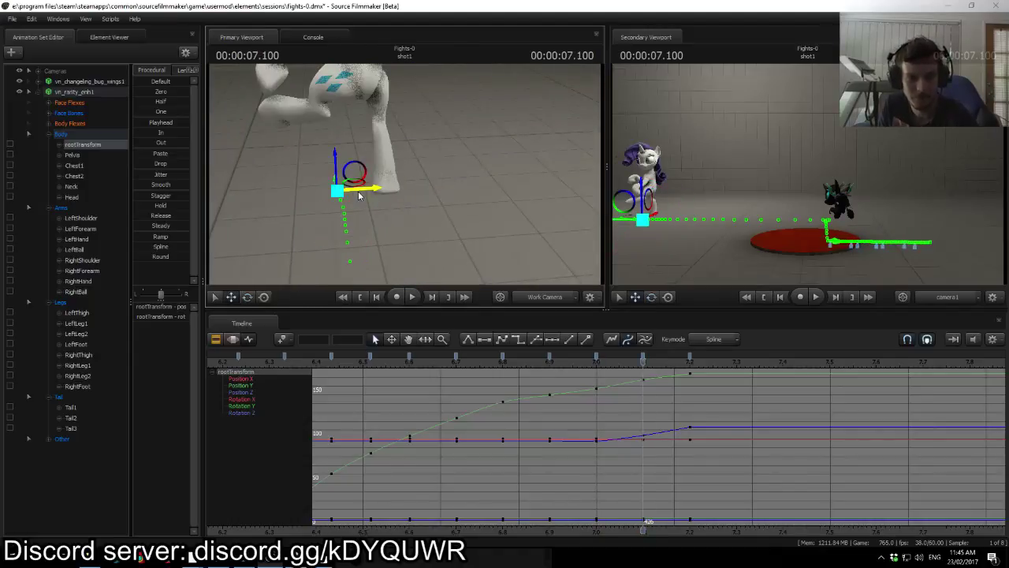
{"action": "left_click_drag", "start_coordinate": [358, 194], "coordinate": [351, 196]}
{"action": "key", "text": "Down"}
{"action": "key", "text": "Up"}
{"action": "key", "text": "Down"}
{"action": "key", "text": "Up"}
{"action": "key", "text": "Down"}
{"action": "key", "text": "Up"}
{"action": "key", "text": "Down"}
{"action": "key", "text": "Up"}
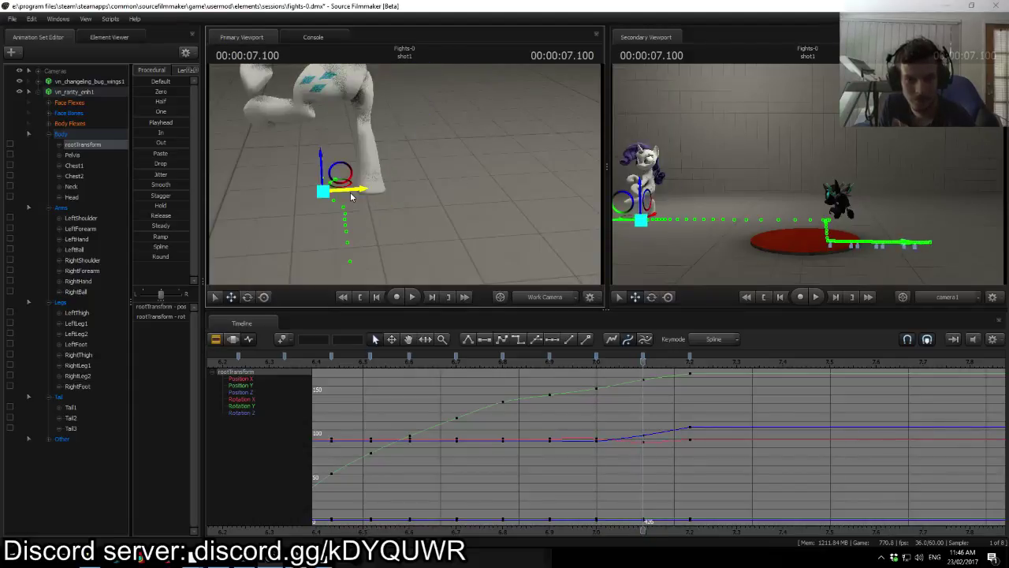
Step: Slide the rootTransform sideways at 7.200 s and turn it about its vertical axis, checking the motion leading into the pose
{"action": "key", "text": "Up"}
{"action": "left_click_drag", "start_coordinate": [367, 184], "coordinate": [335, 181]}
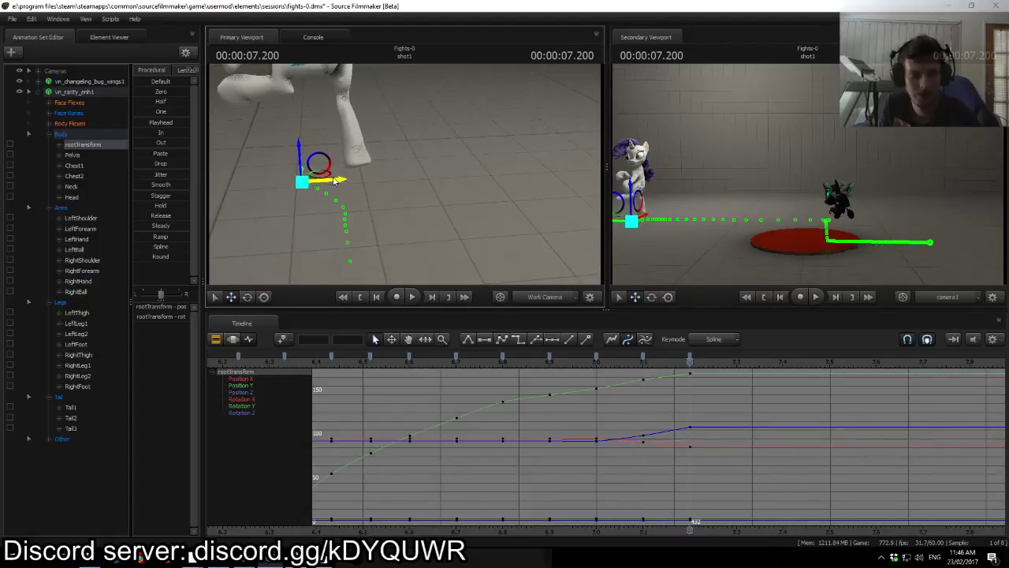
{"action": "key", "text": "e"}
{"action": "left_click_drag", "start_coordinate": [411, 202], "coordinate": [412, 226]}
{"action": "key", "text": "ctrl+z"}
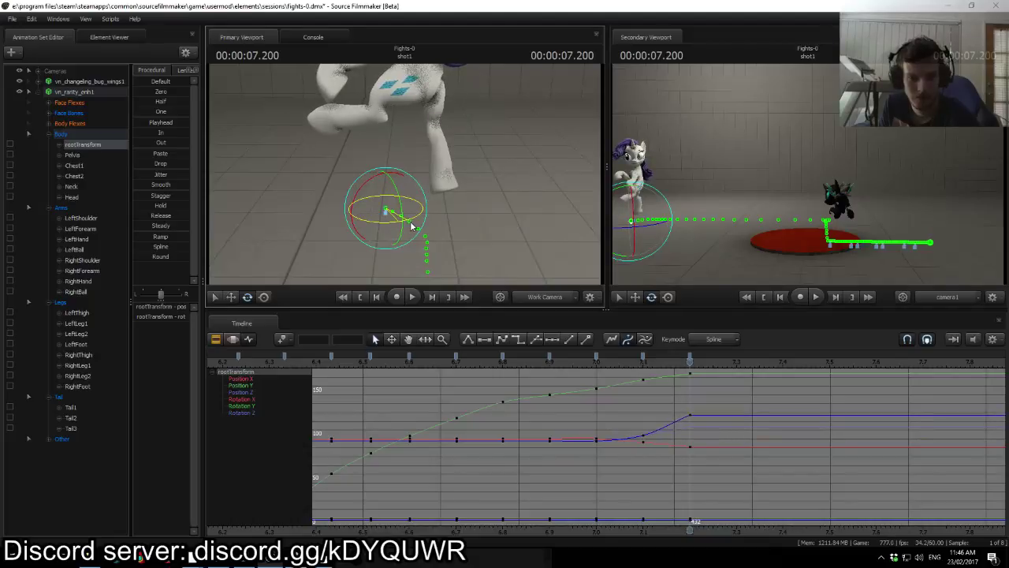
{"action": "left_click_drag", "start_coordinate": [571, 363], "coordinate": [695, 364]}
{"action": "key", "text": "space"}
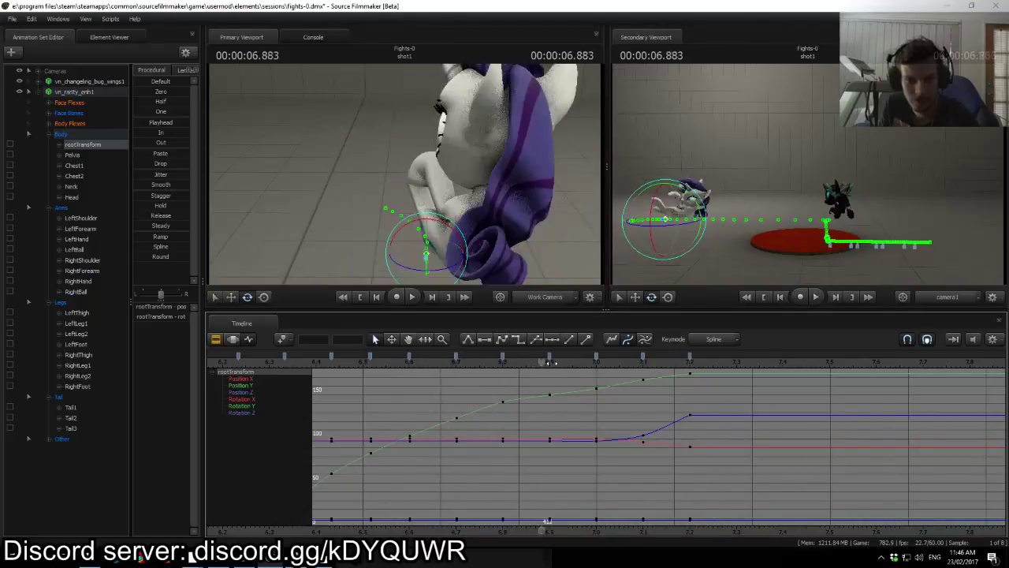
{"action": "left_click", "coordinate": [661, 364]}
{"action": "left_click_drag", "start_coordinate": [663, 365], "coordinate": [688, 376]}
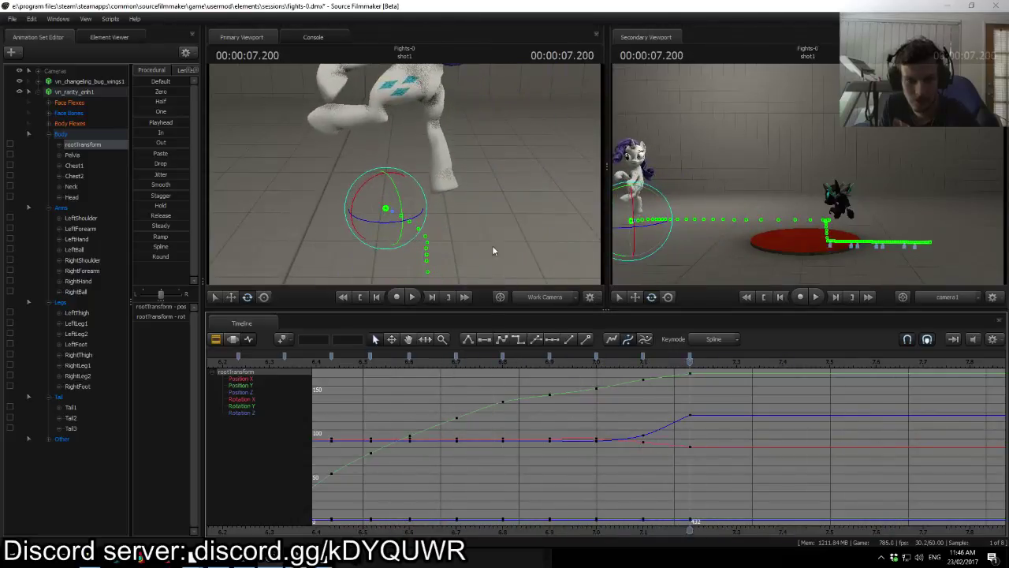
Step: Rotate LeftThigh, LeftLeg1, LeftLeg2 and LeftFoot at 7.200 s to repose the raised left hind leg
{"action": "left_click_drag", "start_coordinate": [474, 221], "coordinate": [442, 169]}
{"action": "left_click", "coordinate": [410, 161], "text": "ctrl"}
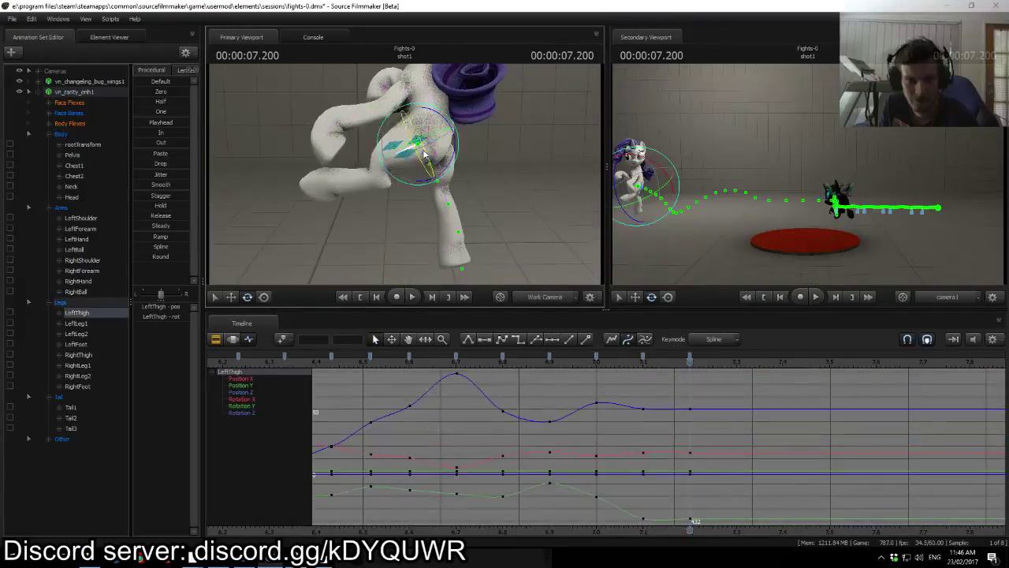
{"action": "left_click", "coordinate": [384, 173], "text": "ctrl"}
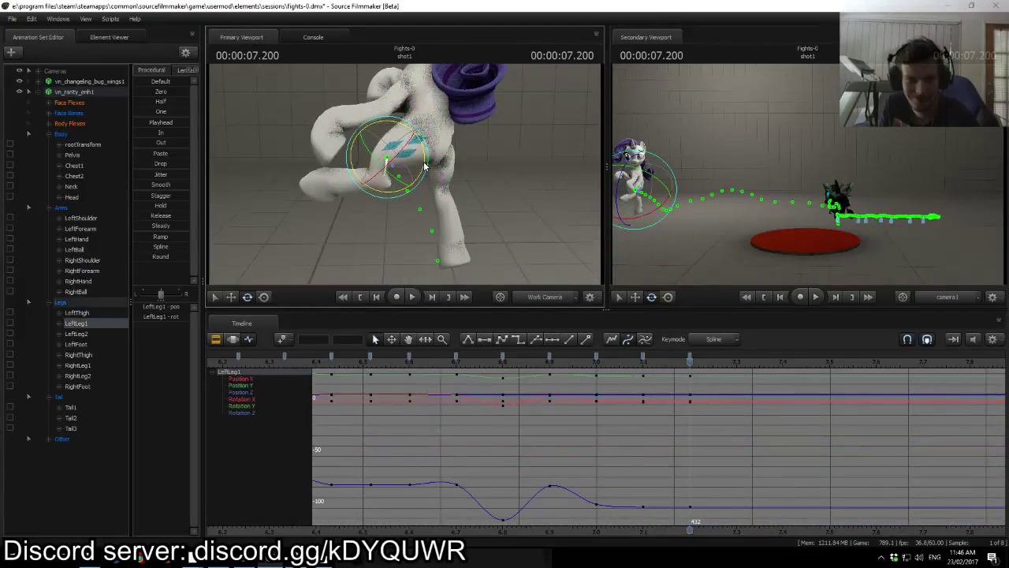
{"action": "left_click_drag", "start_coordinate": [426, 164], "coordinate": [425, 150]}
{"action": "left_click", "coordinate": [432, 173]}
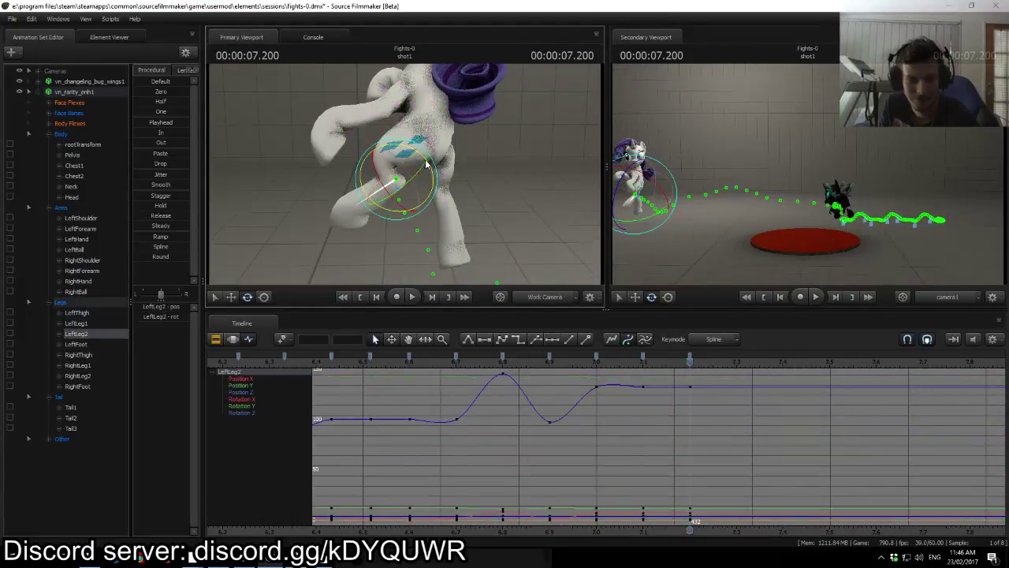
{"action": "left_click", "coordinate": [392, 194]}
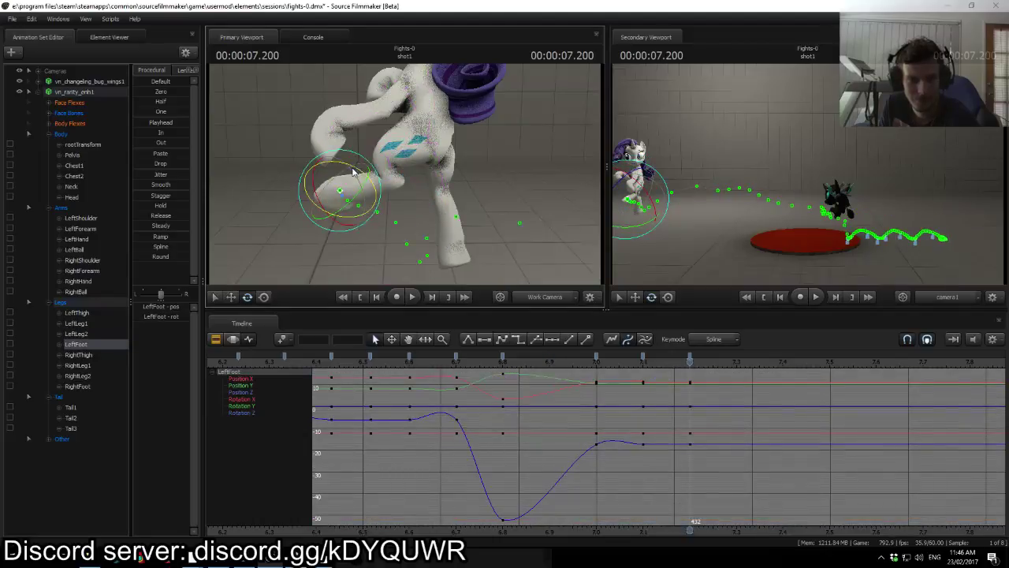
{"action": "left_click_drag", "start_coordinate": [392, 194], "coordinate": [406, 177]}
Step: Twist the torso at 7.200 s by rotating Chest1 and the upper body bones above it
{"action": "left_click", "coordinate": [386, 194], "text": "ctrl"}
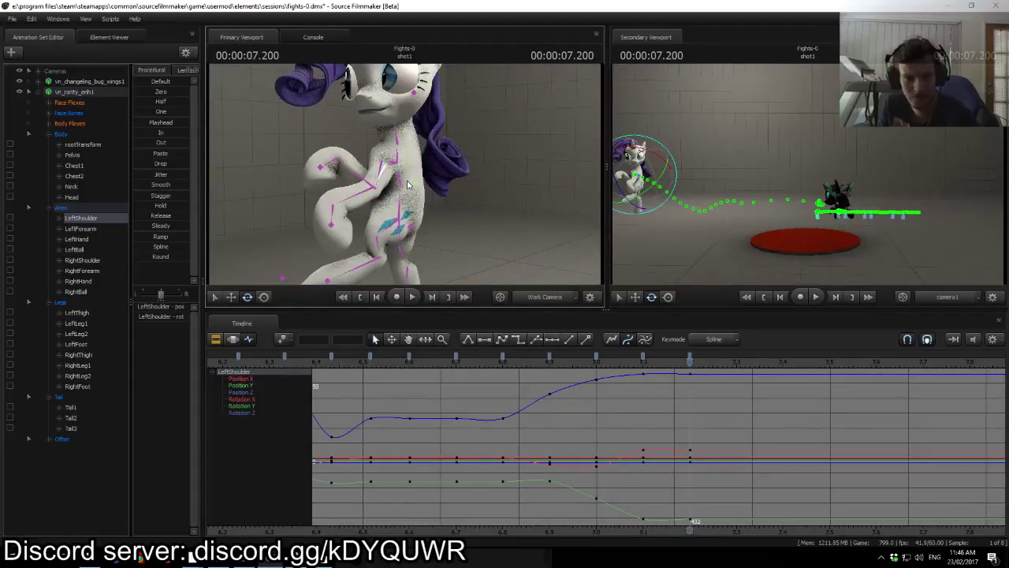
{"action": "left_click", "coordinate": [403, 186]}
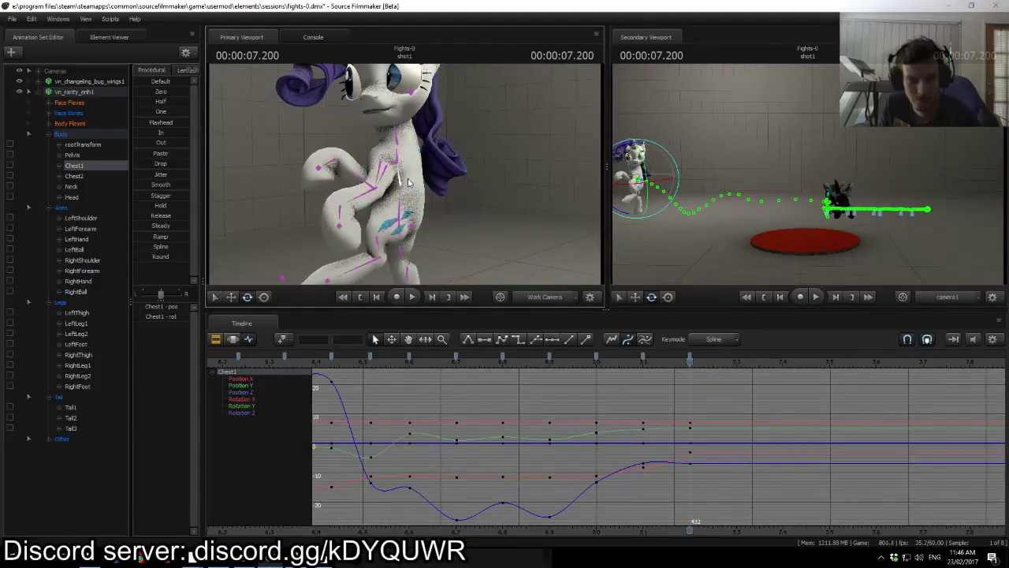
{"action": "left_click", "coordinate": [403, 162]}
{"action": "left_click_drag", "start_coordinate": [386, 148], "coordinate": [408, 127]}
{"action": "left_click", "coordinate": [400, 138]}
Step: Rotate LeftShoulder, LeftForearm and LeftHand at 7.200 s to swing the bent left front leg outward
{"action": "left_click", "coordinate": [399, 166]}
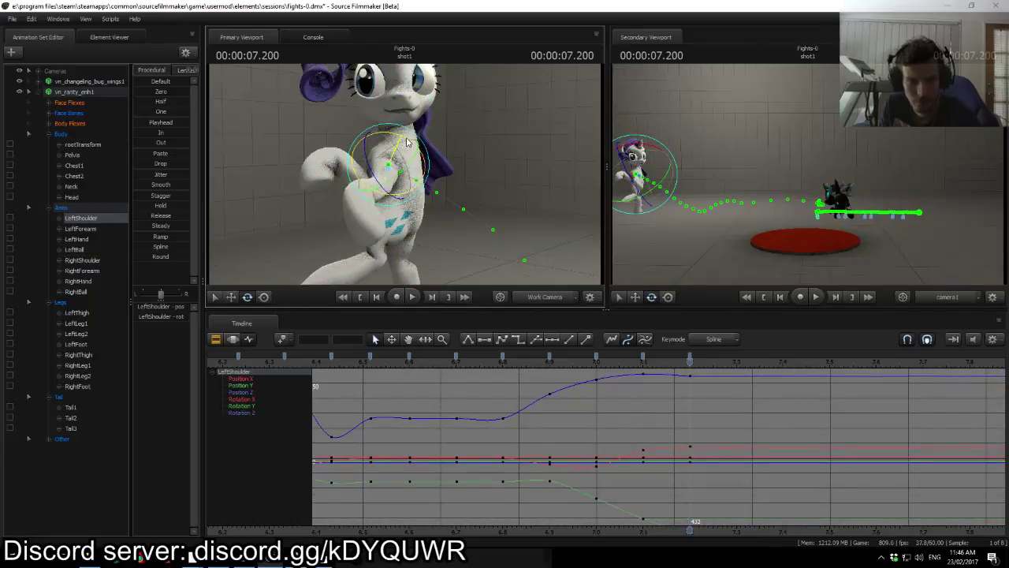
{"action": "mouse_move", "coordinate": [415, 146]}
{"action": "left_mouse_down"}
{"action": "mouse_move", "coordinate": [434, 163]}
{"action": "mouse_move", "coordinate": [428, 136]}
{"action": "left_mouse_up"}
{"action": "left_click", "coordinate": [429, 155], "text": "ctrl"}
{"action": "left_click", "coordinate": [408, 142], "text": "ctrl"}
{"action": "left_click", "coordinate": [424, 165], "text": "ctrl"}
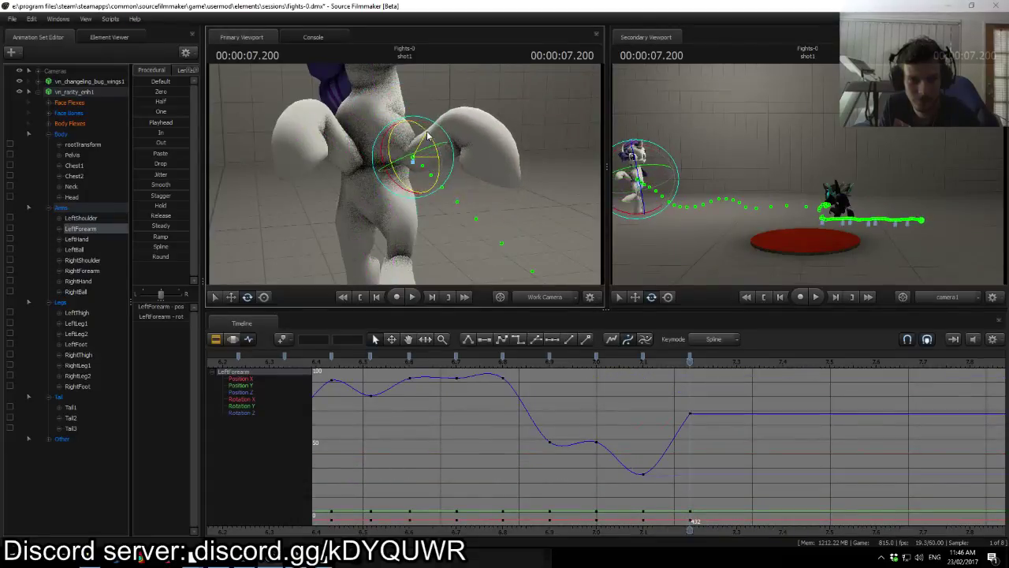
{"action": "left_click", "coordinate": [467, 138]}
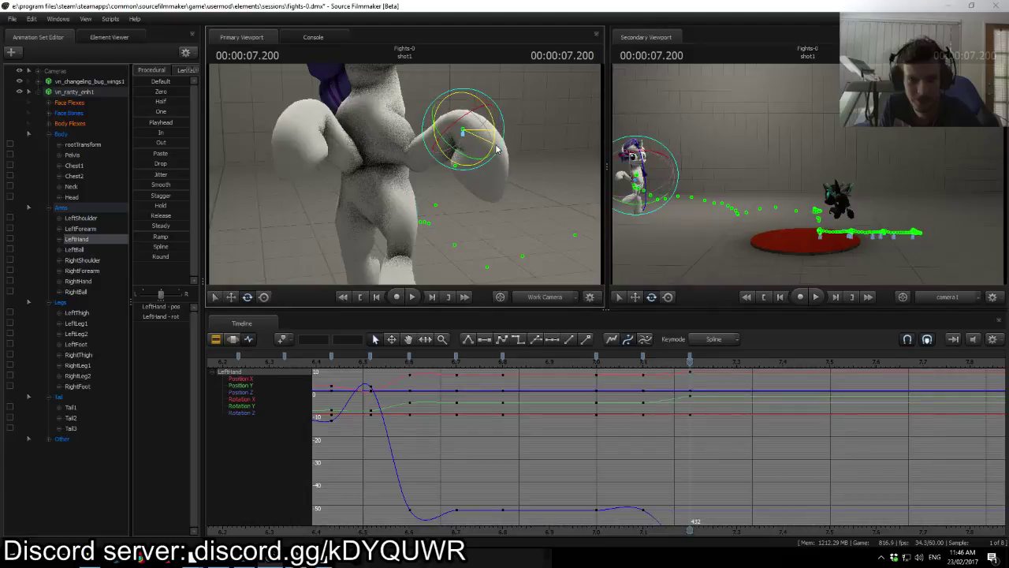
{"action": "left_click", "coordinate": [402, 136]}
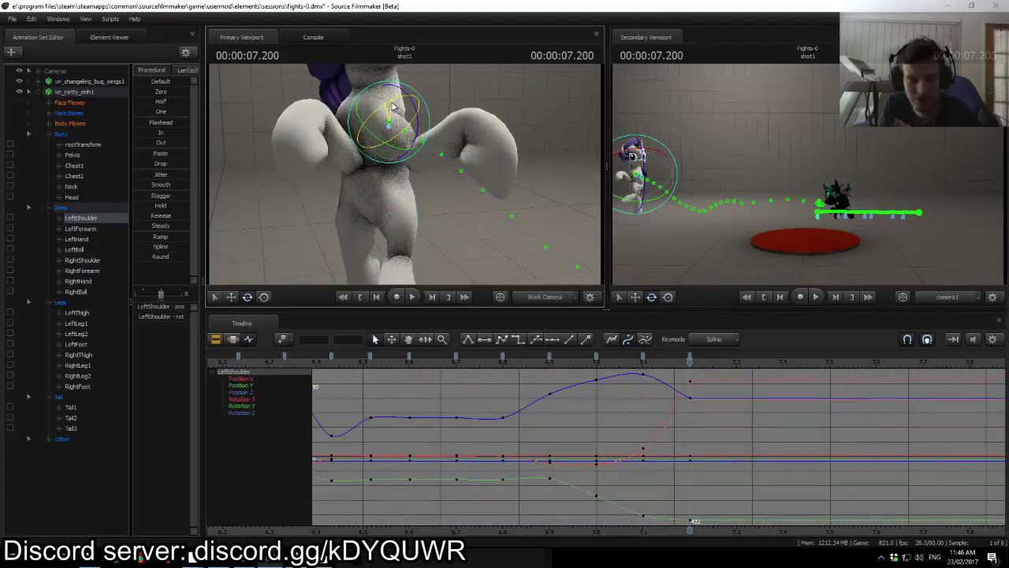
Step: Rotate the RightShoulder at 7.200 s to reposition the right front leg, and scrub through the neighbouring frames
{"action": "left_click", "coordinate": [351, 147]}
{"action": "left_click_drag", "start_coordinate": [394, 167], "coordinate": [321, 190]}
{"action": "left_click", "coordinate": [334, 151], "text": "ctrl"}
{"action": "left_click", "coordinate": [347, 162]}
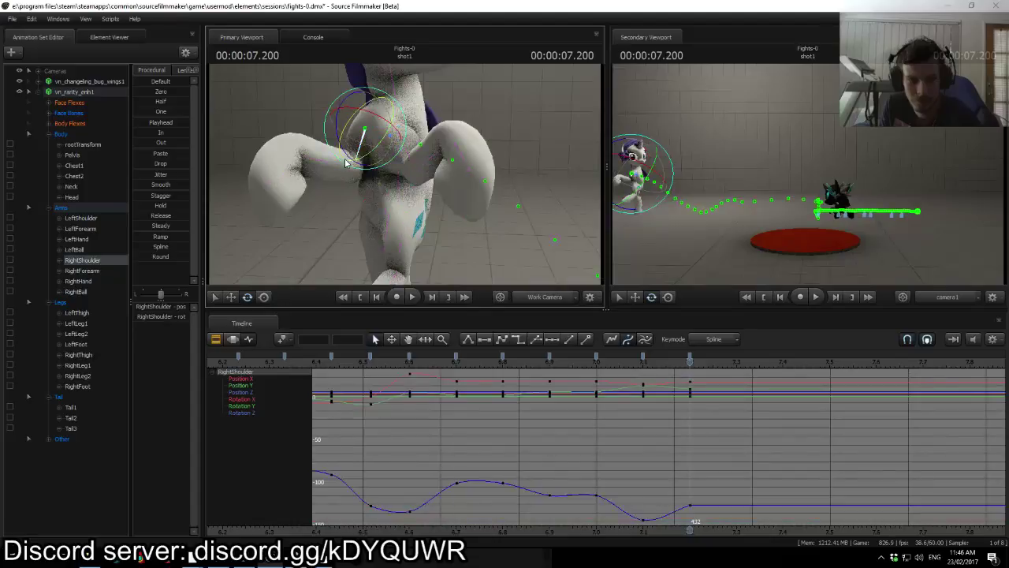
{"action": "left_click_drag", "start_coordinate": [344, 156], "coordinate": [345, 157]}
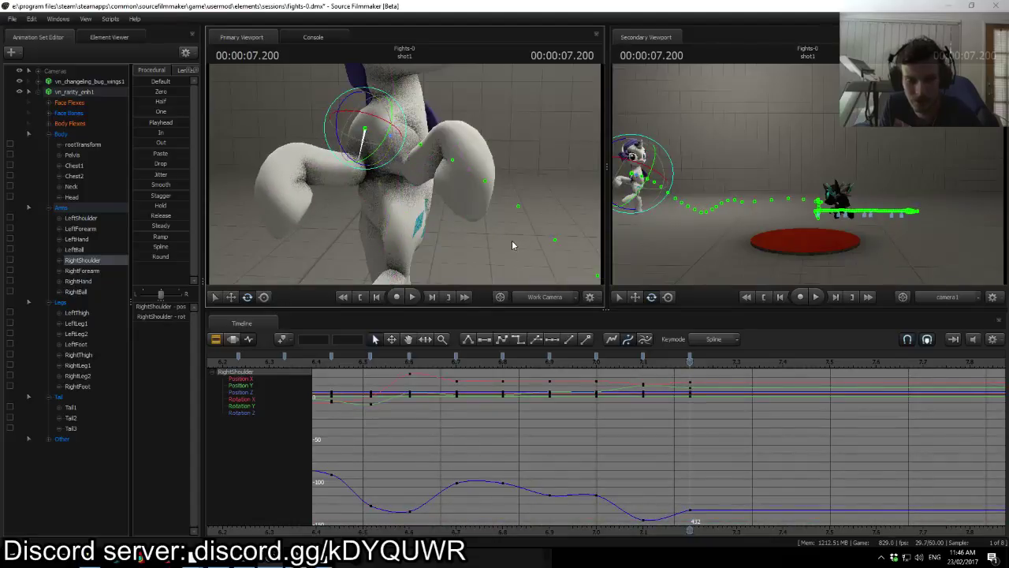
{"action": "left_click_drag", "start_coordinate": [573, 364], "coordinate": [691, 363]}
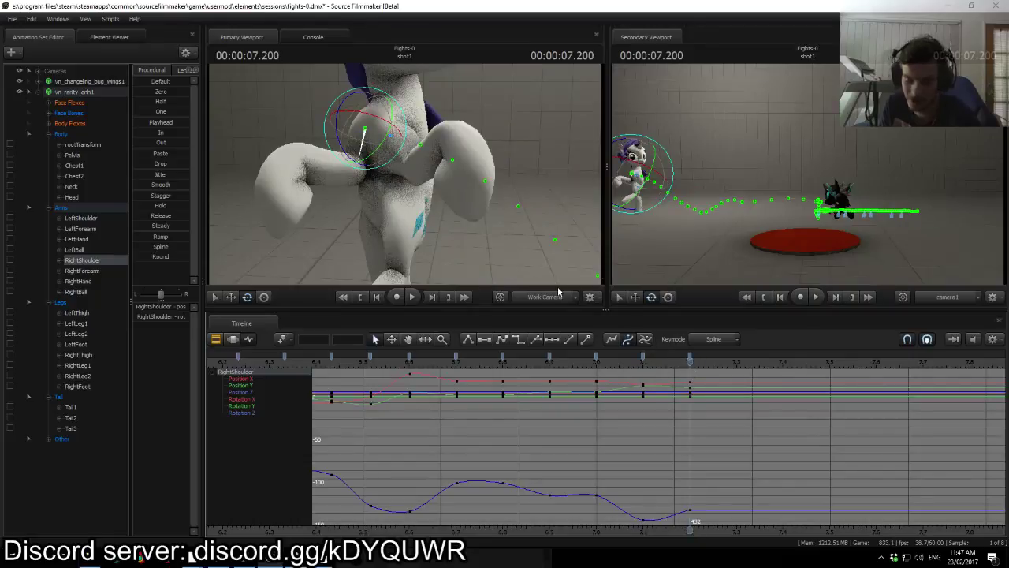
Step: Lower the RightForearm at 7.100 s to reduce its bend, and play back the landing
{"action": "key", "text": "Up"}
{"action": "left_click", "coordinate": [408, 179]}
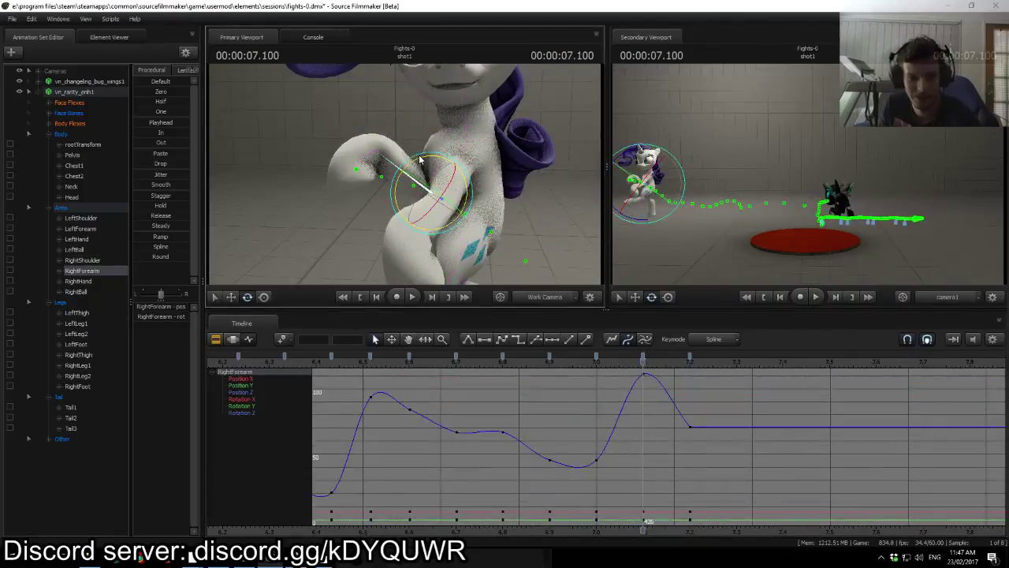
{"action": "left_click_drag", "start_coordinate": [421, 164], "coordinate": [390, 176]}
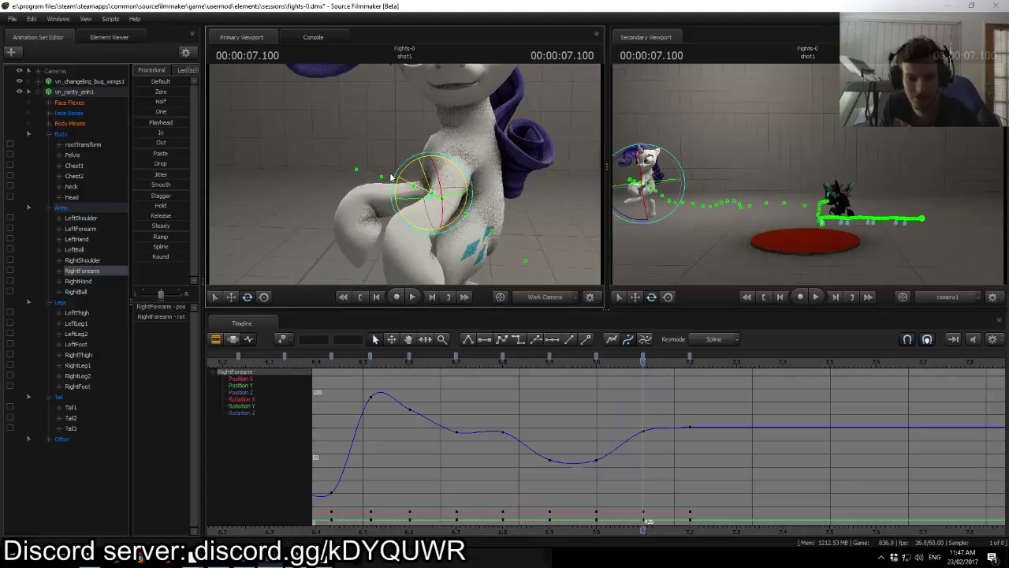
{"action": "left_click_drag", "start_coordinate": [581, 356], "coordinate": [262, 356]}
{"action": "key", "text": "space"}
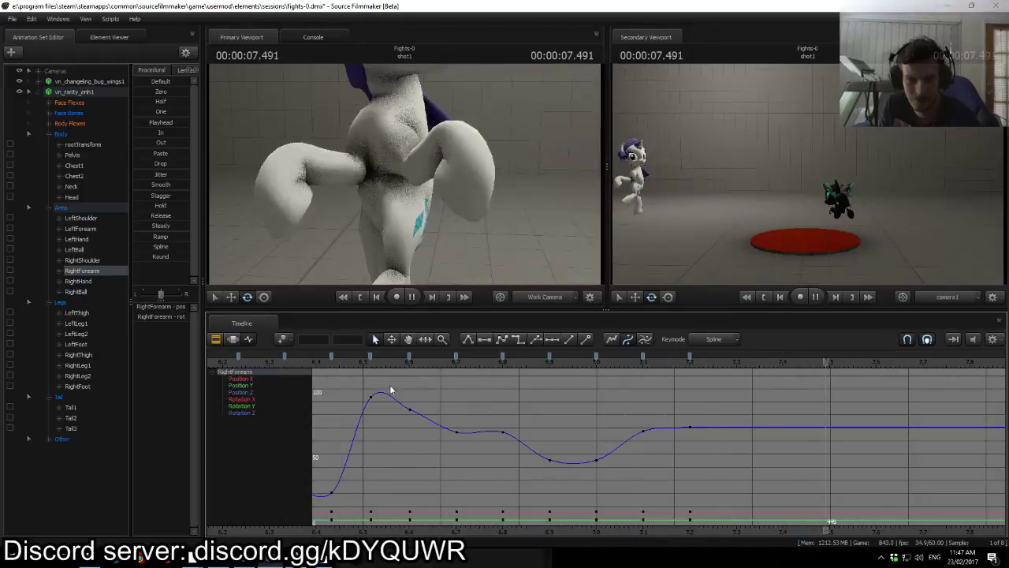
Step: Add a keyframe at 7.300 s for all bones in the Body, Arms and Legs groups
{"action": "left_click", "coordinate": [706, 361]}
{"action": "left_click_drag", "start_coordinate": [699, 365], "coordinate": [741, 376]}
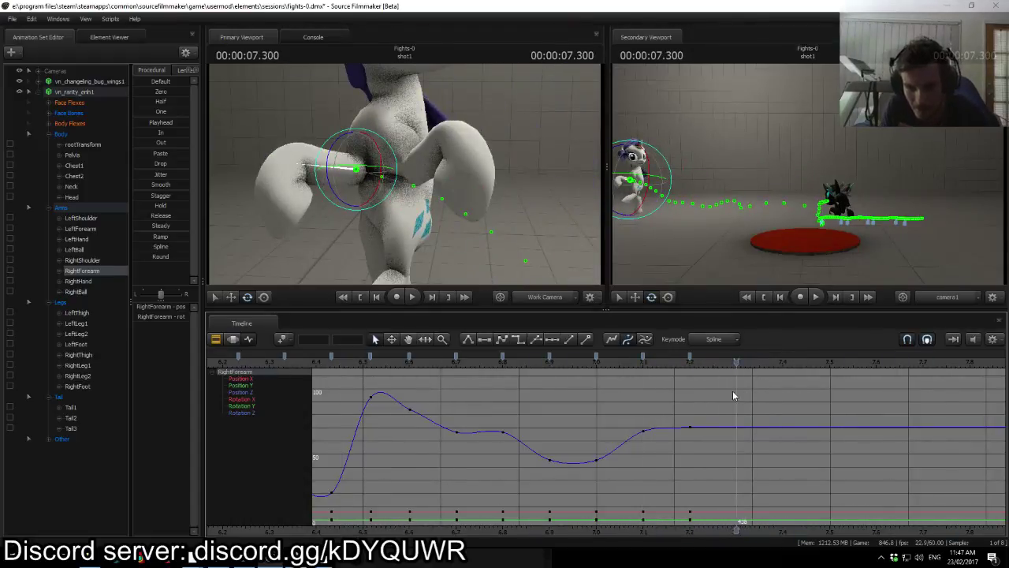
{"action": "left_click", "coordinate": [70, 136]}
{"action": "left_click", "coordinate": [61, 302], "text": "shift"}
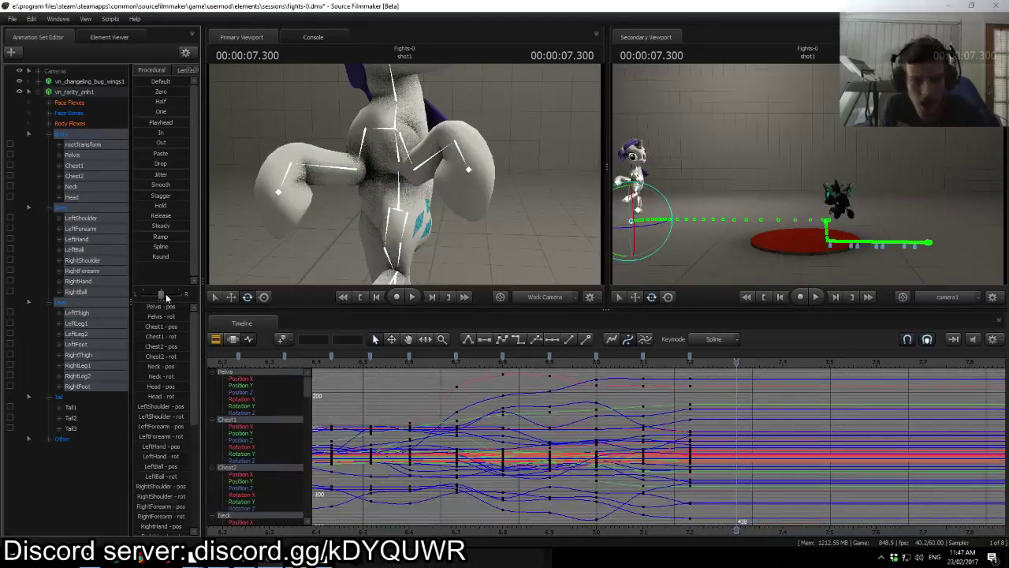
{"action": "left_click_drag", "start_coordinate": [473, 213], "coordinate": [470, 243]}
{"action": "key", "text": "s"}
{"action": "left_click_drag", "start_coordinate": [406, 178], "coordinate": [406, 179]}
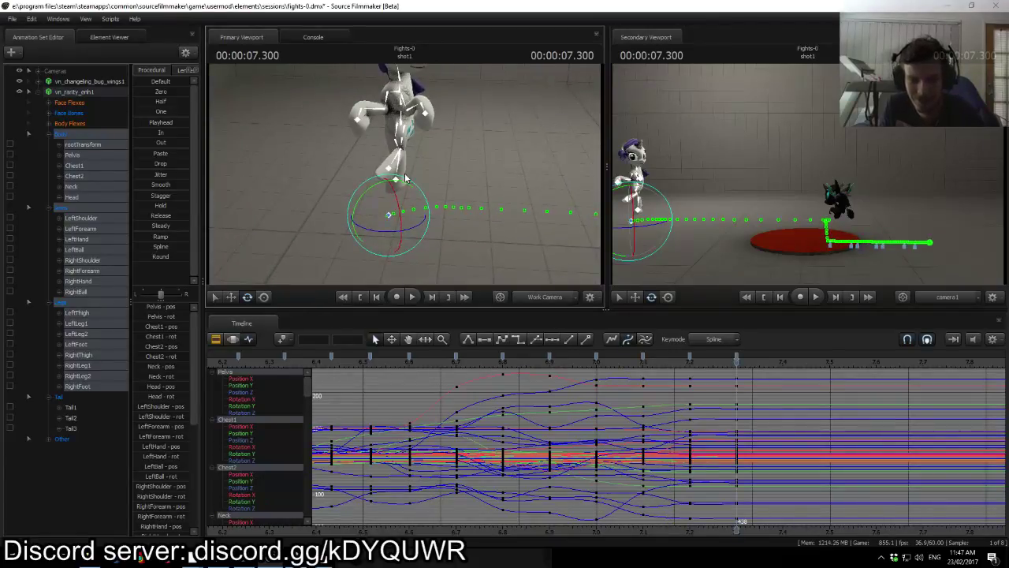
Step: Turn the rootTransform further about its vertical axis at 7.300 s and slide it along the floor
{"action": "left_click", "coordinate": [392, 216]}
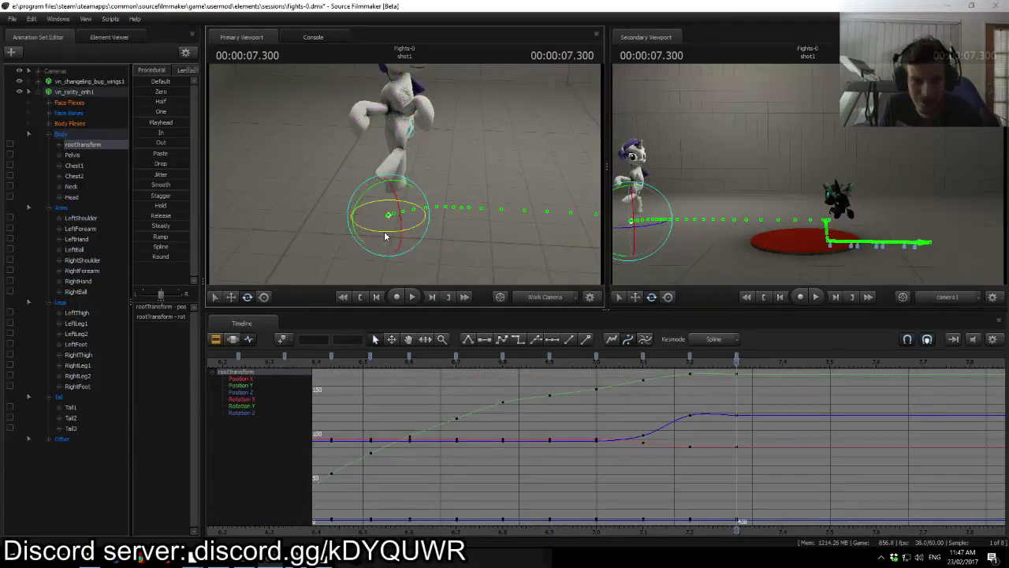
{"action": "key", "text": "w"}
{"action": "left_click_drag", "start_coordinate": [370, 218], "coordinate": [387, 201]}
{"action": "key", "text": "w"}
{"action": "key", "text": "d"}
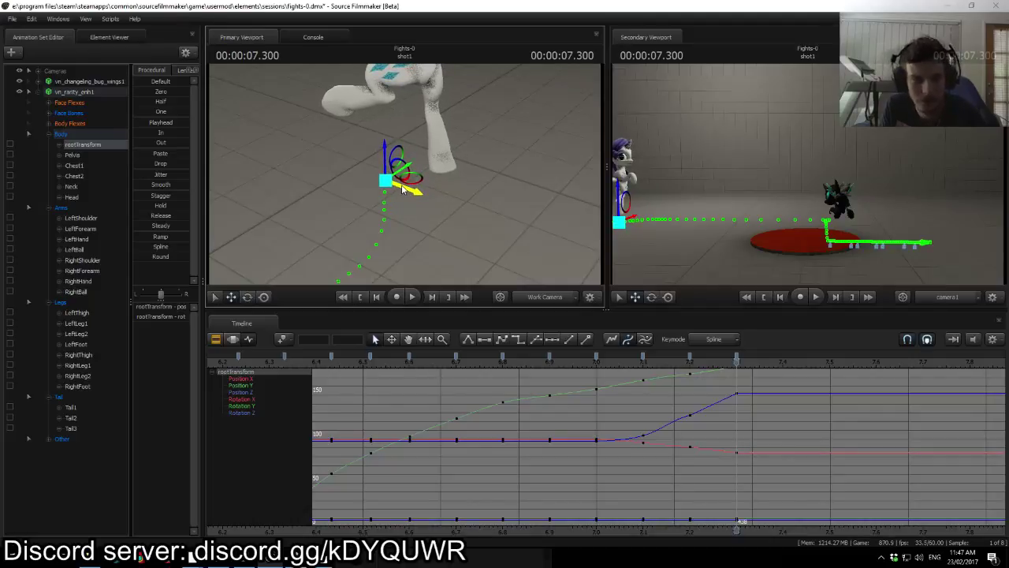
Step: Play back the landing and fine-tune the rootTransform's position and turn at 7.300 s against the preceding frames
{"action": "left_click_drag", "start_coordinate": [655, 366], "coordinate": [421, 363]}
{"action": "key", "text": "space"}
{"action": "left_click_drag", "start_coordinate": [597, 364], "coordinate": [737, 364]}
{"action": "key", "text": "e"}
{"action": "key", "text": "w"}
{"action": "key", "text": "e"}
{"action": "key", "text": "q"}
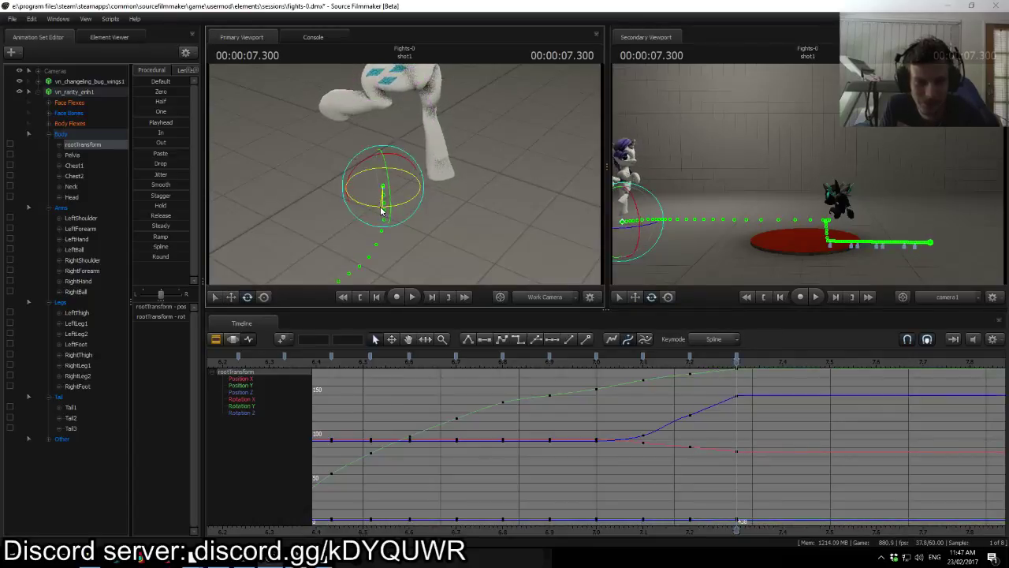
{"action": "key", "text": "Left"}
{"action": "key", "text": "Left"}
{"action": "key", "text": "Right"}
{"action": "key", "text": "Right"}
Step: Adjust the Pelvis at 7.300 s and rotate RightLeg1, RightLeg2 and RightFoot to repose the standing right hind leg
{"action": "left_click_drag", "start_coordinate": [557, 203], "coordinate": [405, 171]}
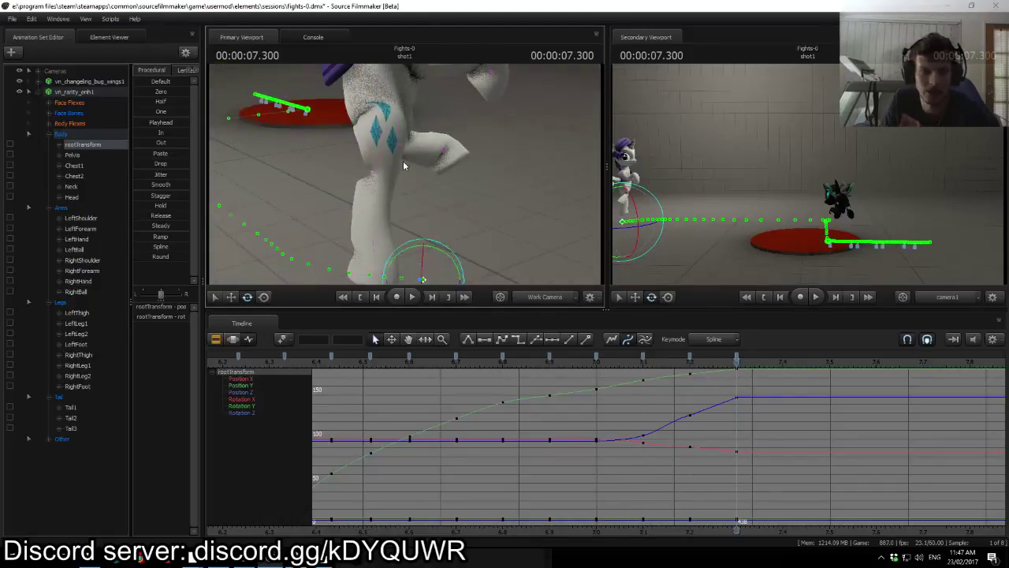
{"action": "left_click", "coordinate": [381, 104], "text": "ctrl"}
{"action": "key", "text": "w"}
{"action": "left_click_drag", "start_coordinate": [387, 130], "coordinate": [406, 181]}
{"action": "left_click_drag", "start_coordinate": [385, 131], "coordinate": [405, 178]}
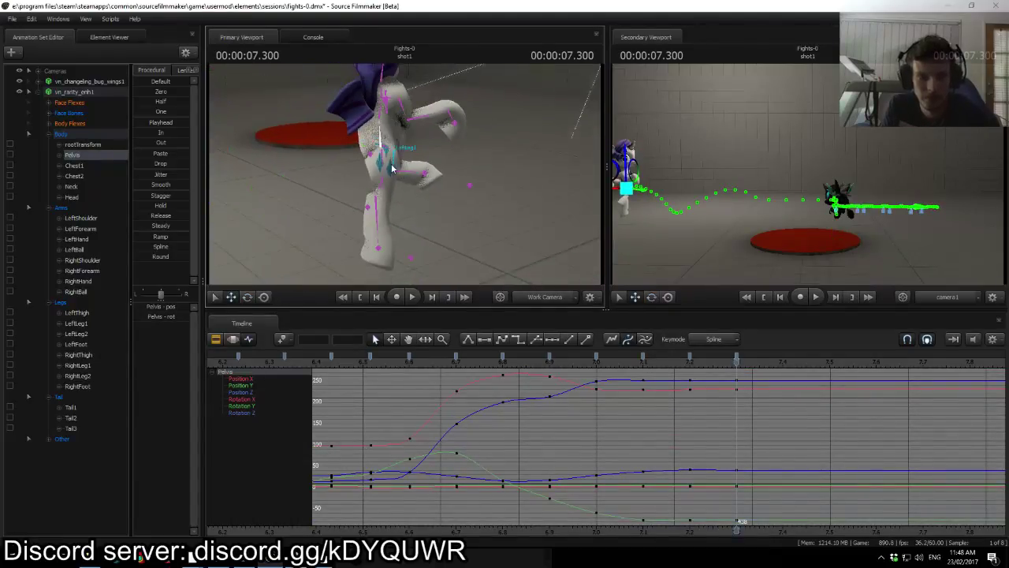
{"action": "left_click", "coordinate": [383, 163], "text": "ctrl"}
{"action": "left_click", "coordinate": [383, 185], "text": "ctrl"}
{"action": "key", "text": "e"}
{"action": "left_click_drag", "start_coordinate": [382, 143], "coordinate": [386, 142]}
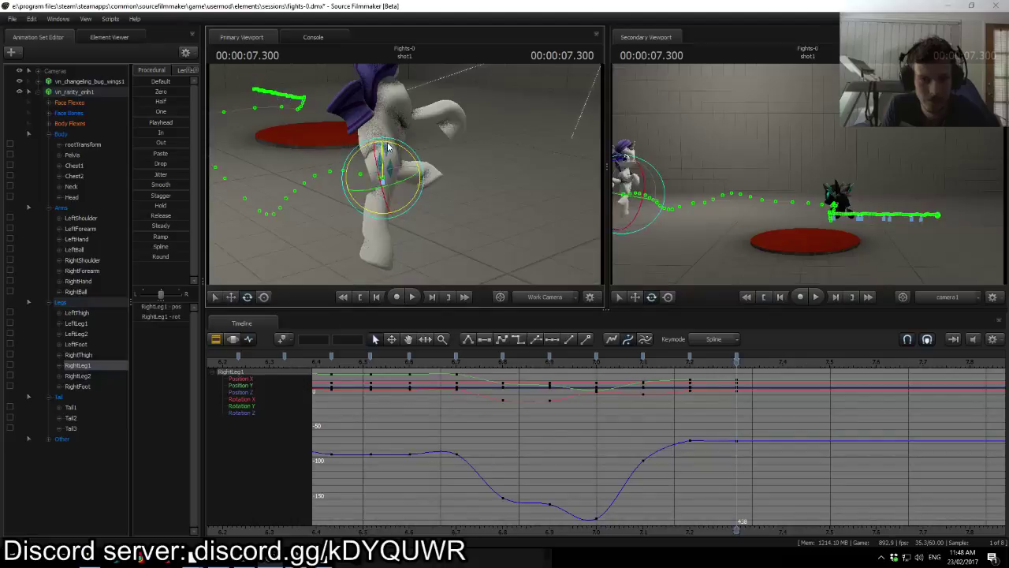
{"action": "left_click", "coordinate": [388, 170]}
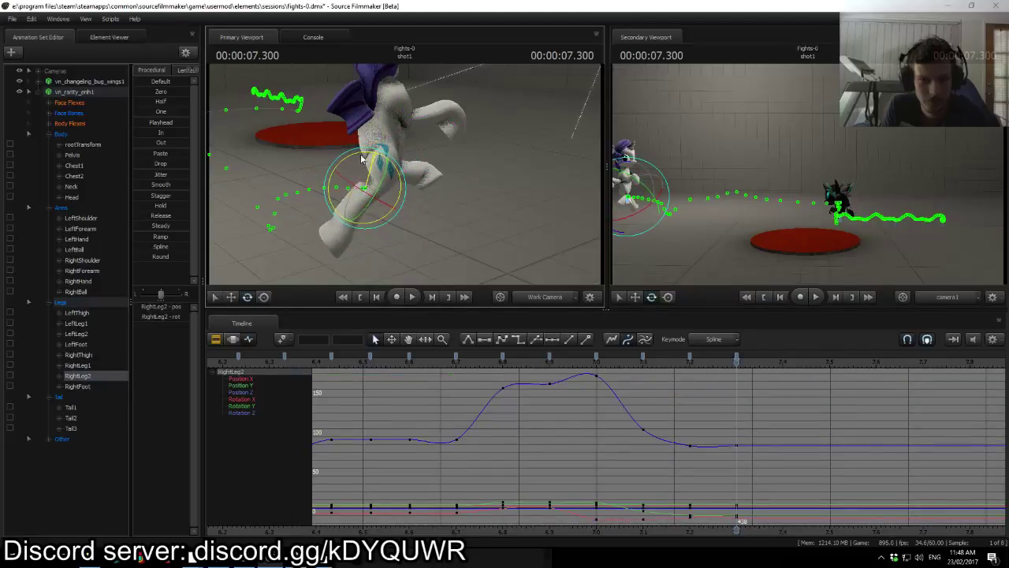
{"action": "left_click", "coordinate": [395, 208]}
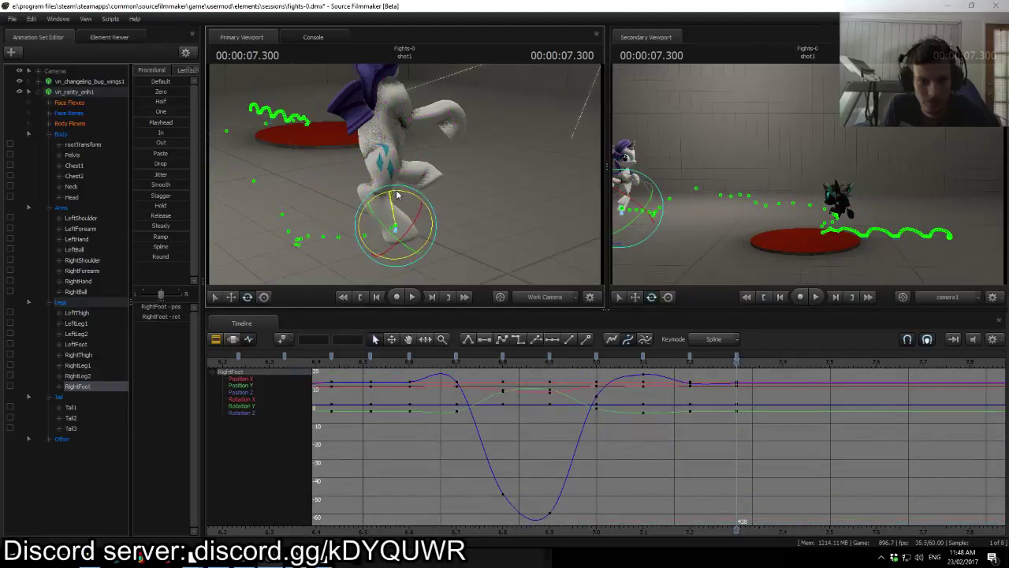
Step: Rotate the LeftThigh and the lower left hind leg bones at 7.300 s to bring the raised leg into its new pose
{"action": "left_click", "coordinate": [363, 131]}
{"action": "left_click_drag", "start_coordinate": [363, 130], "coordinate": [416, 175]}
{"action": "left_click", "coordinate": [406, 164], "text": "ctrl"}
{"action": "left_click", "coordinate": [432, 166]}
{"action": "left_click", "coordinate": [419, 202], "text": "ctrl"}
{"action": "left_click", "coordinate": [427, 235], "text": "ctrl"}
{"action": "left_click", "coordinate": [353, 169]}
{"action": "key", "text": "w"}
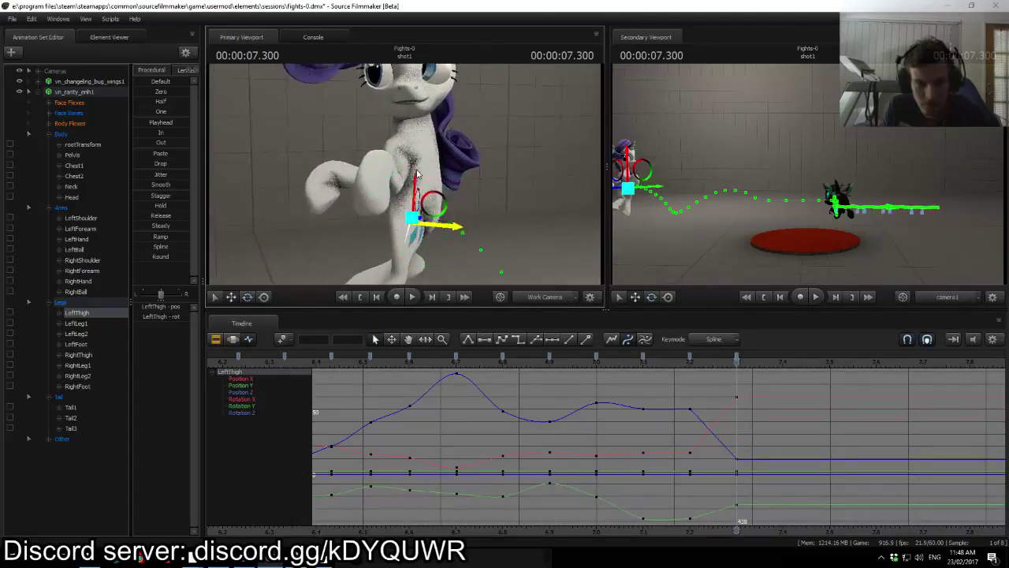
Step: Rotate Chest1 and Chest2 at 7.300 s to turn and straighten the torso
{"action": "right_click_drag", "start_coordinate": [416, 174], "coordinate": [419, 169]}
{"action": "left_click", "coordinate": [419, 169]}
{"action": "left_click_drag", "start_coordinate": [419, 147], "coordinate": [423, 147]}
{"action": "left_click_drag", "start_coordinate": [418, 192], "coordinate": [423, 196]}
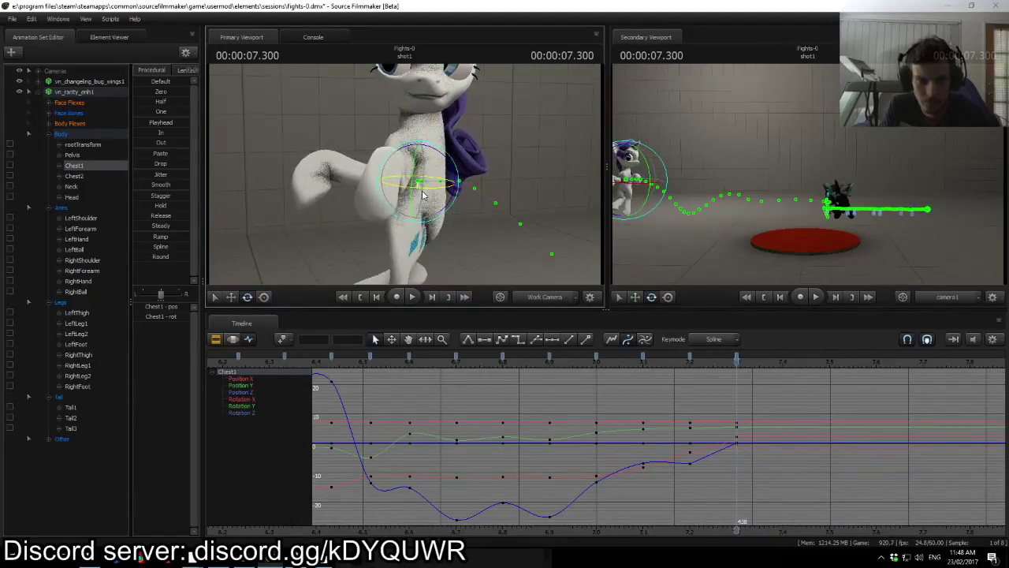
{"action": "left_click", "coordinate": [418, 150]}
{"action": "left_click_drag", "start_coordinate": [405, 130], "coordinate": [429, 149]}
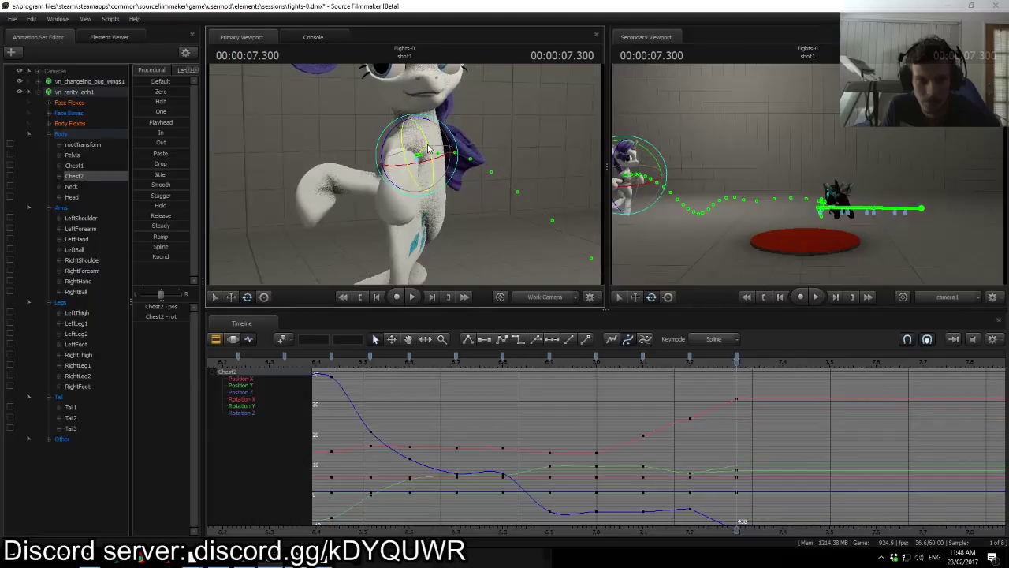
Step: Rotate the Neck and Head at 7.300 s to match the turned torso
{"action": "left_click", "coordinate": [419, 129], "text": "ctrl"}
{"action": "left_click_drag", "start_coordinate": [399, 100], "coordinate": [416, 118]}
{"action": "left_click", "coordinate": [419, 103], "text": "ctrl"}
{"action": "mouse_move", "coordinate": [368, 180]}
{"action": "left_mouse_down"}
{"action": "mouse_move", "coordinate": [395, 197]}
{"action": "mouse_move", "coordinate": [364, 169]}
{"action": "mouse_move", "coordinate": [386, 186]}
{"action": "mouse_move", "coordinate": [372, 177]}
{"action": "left_mouse_up"}
{"action": "key", "text": "w"}
{"action": "key", "text": "a"}
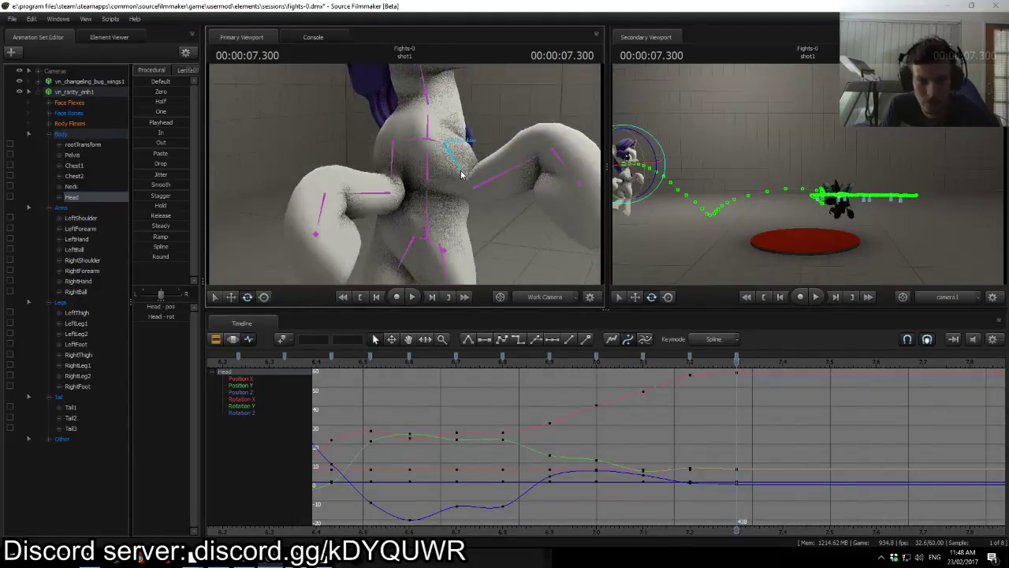
Step: Rotate LeftForearm and LeftHand at 7.300 s to repose the left front leg
{"action": "left_click", "coordinate": [461, 172], "text": "ctrl"}
{"action": "left_click", "coordinate": [511, 188]}
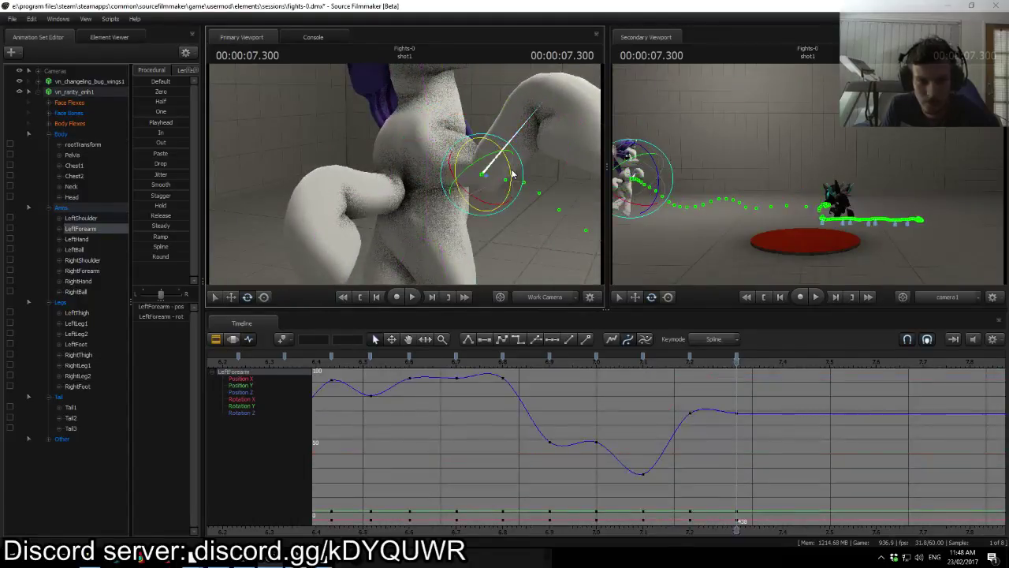
{"action": "left_click", "coordinate": [578, 167], "text": "ctrl"}
{"action": "left_click_drag", "start_coordinate": [578, 168], "coordinate": [408, 160]}
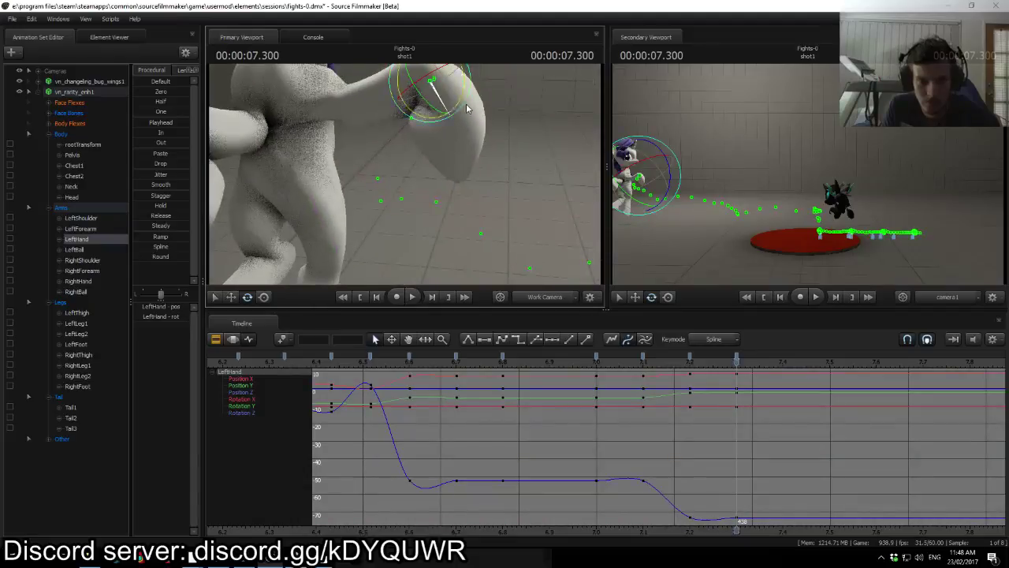
{"action": "left_click_drag", "start_coordinate": [464, 106], "coordinate": [398, 120]}
Step: Rotate the RightShoulder and RightHand at 7.300 s to repose the right front leg
{"action": "left_click", "coordinate": [413, 152]}
{"action": "left_click", "coordinate": [414, 119]}
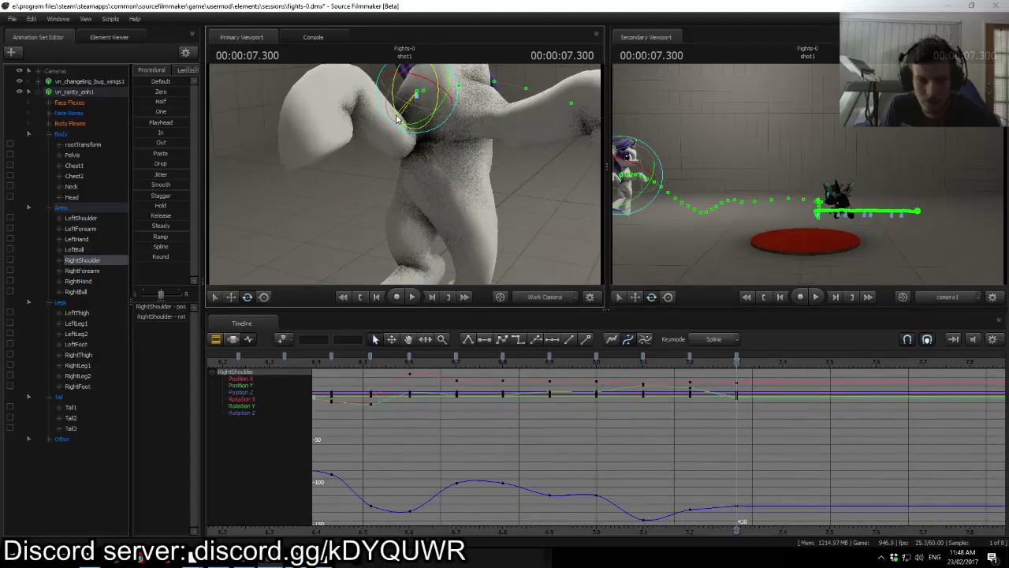
{"action": "left_click", "coordinate": [321, 111]}
{"action": "left_click_drag", "start_coordinate": [318, 115], "coordinate": [310, 117]}
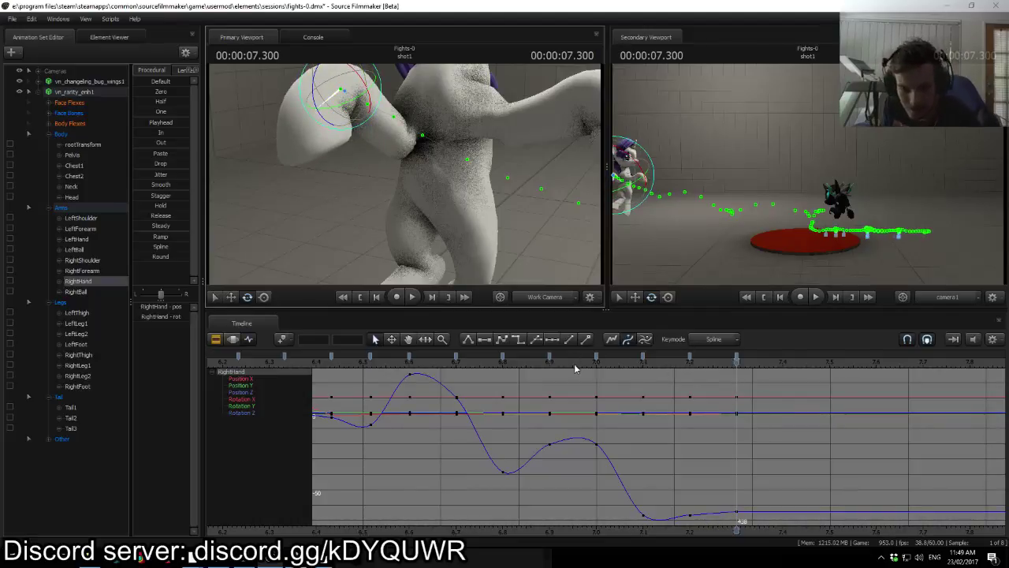
Step: Review the landing motion and rotate the left hind leg bones, including LeftLeg1, at 7.200 s
{"action": "left_click", "coordinate": [612, 364]}
{"action": "left_click_drag", "start_coordinate": [612, 365], "coordinate": [554, 372]}
{"action": "key", "text": "space"}
{"action": "key", "text": "space"}
{"action": "left_click_drag", "start_coordinate": [623, 367], "coordinate": [688, 366]}
{"action": "mouse_move", "coordinate": [486, 220]}
{"action": "left_mouse_down"}
{"action": "mouse_move", "coordinate": [505, 229]}
{"action": "mouse_move", "coordinate": [486, 220]}
{"action": "left_mouse_up"}
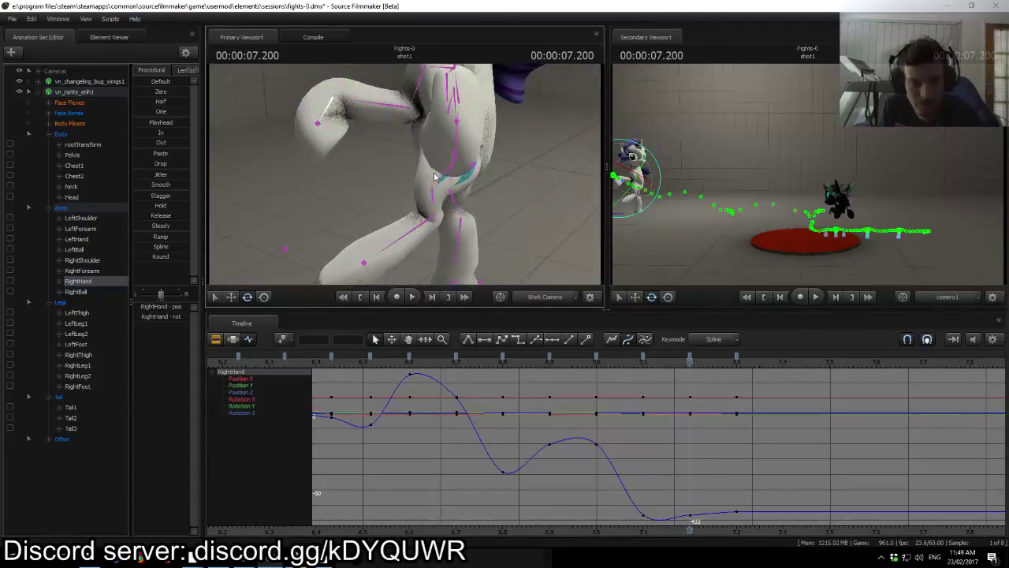
{"action": "left_click", "coordinate": [436, 173], "text": "ctrl"}
{"action": "left_click_drag", "start_coordinate": [515, 176], "coordinate": [489, 169]}
{"action": "left_click_drag", "start_coordinate": [404, 172], "coordinate": [417, 177]}
{"action": "left_click", "coordinate": [400, 204]}
{"action": "left_click_drag", "start_coordinate": [359, 145], "coordinate": [380, 151]}
Step: Play back the flip and landing, and return to 7.300 s to check the pose at the Pelvis
{"action": "left_click", "coordinate": [650, 362]}
{"action": "key", "text": "space"}
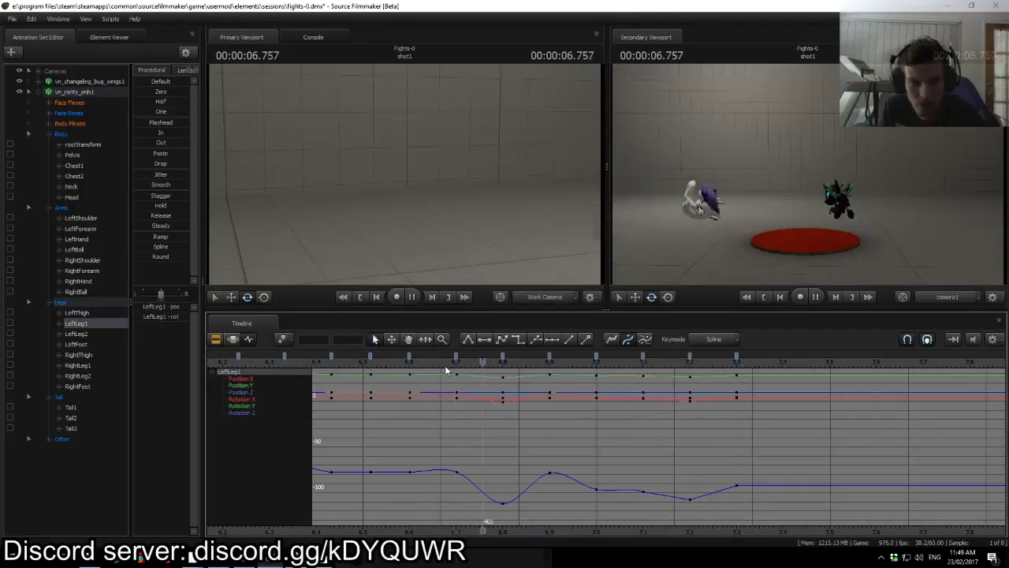
{"action": "left_click", "coordinate": [735, 363]}
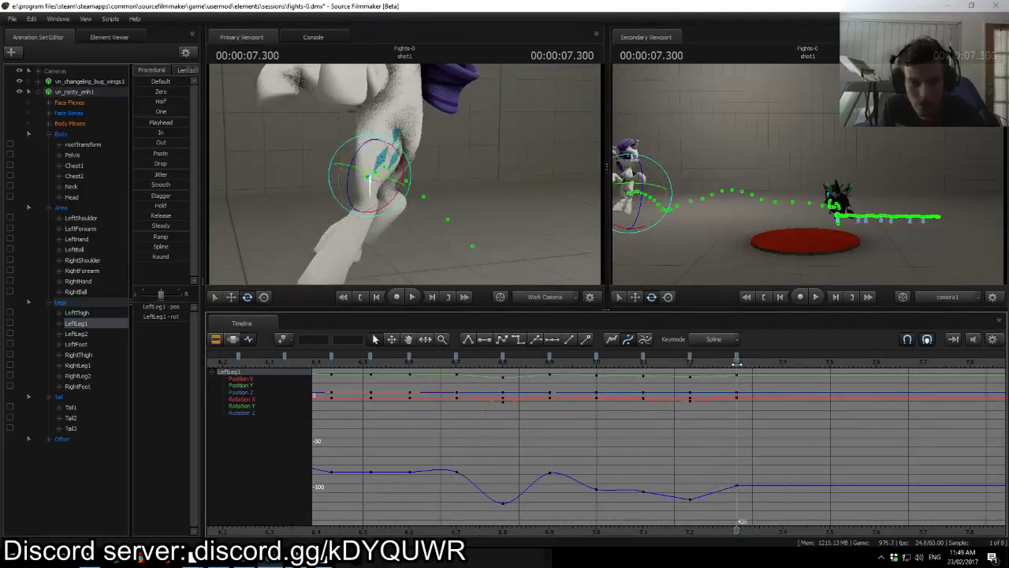
{"action": "left_click_drag", "start_coordinate": [736, 363], "coordinate": [742, 364]}
{"action": "left_click", "coordinate": [384, 126]}
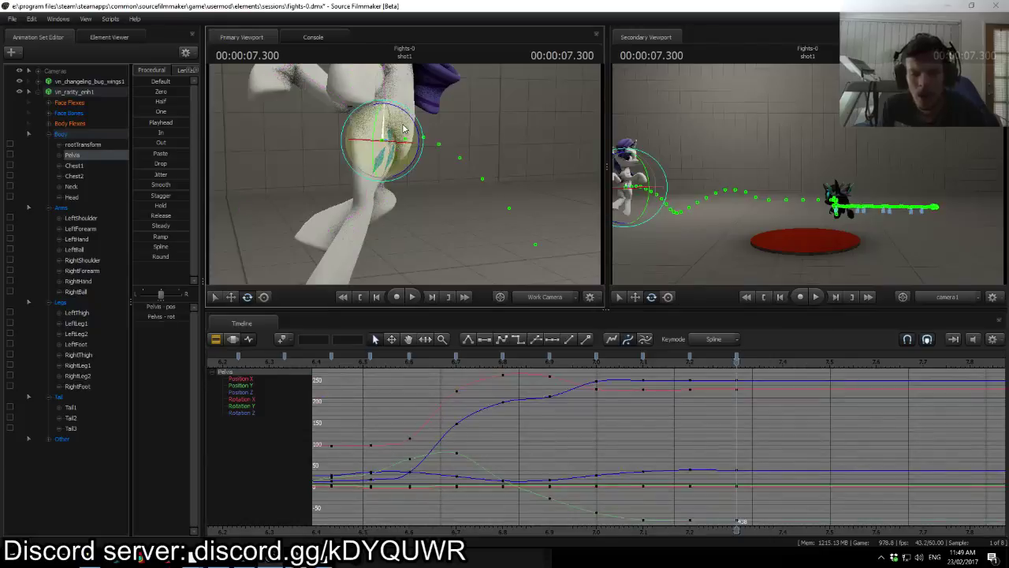
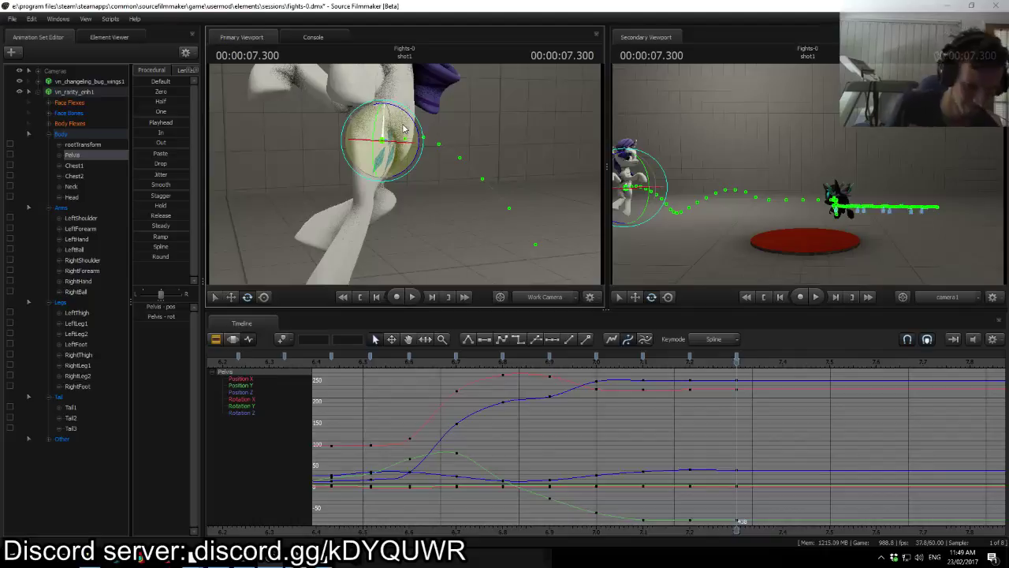
Step: Check the YouTube live chat window in the browser and return to Source Filmmaker
{"action": "left_click", "coordinate": [193, 558]}
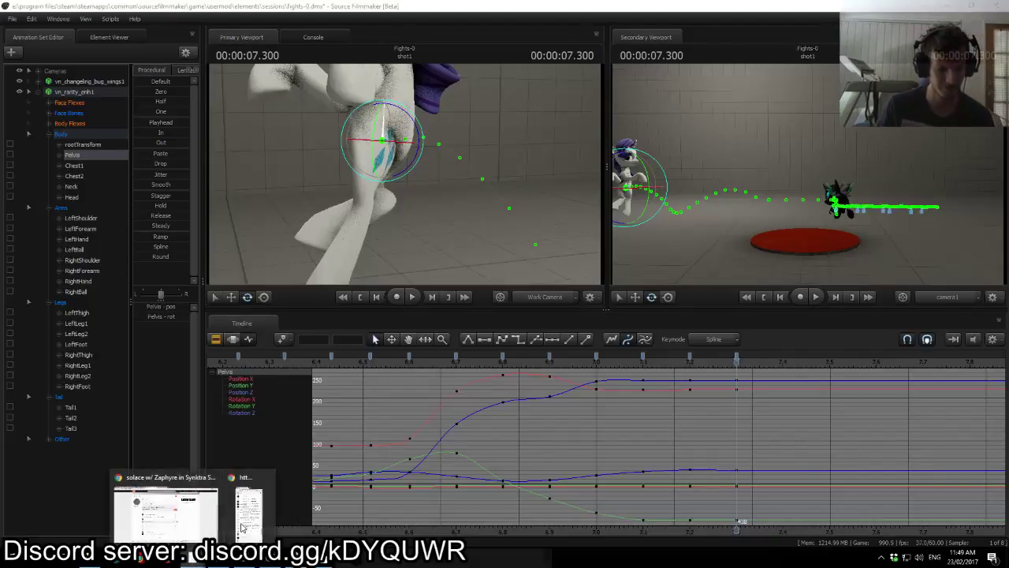
{"action": "left_click", "coordinate": [254, 514]}
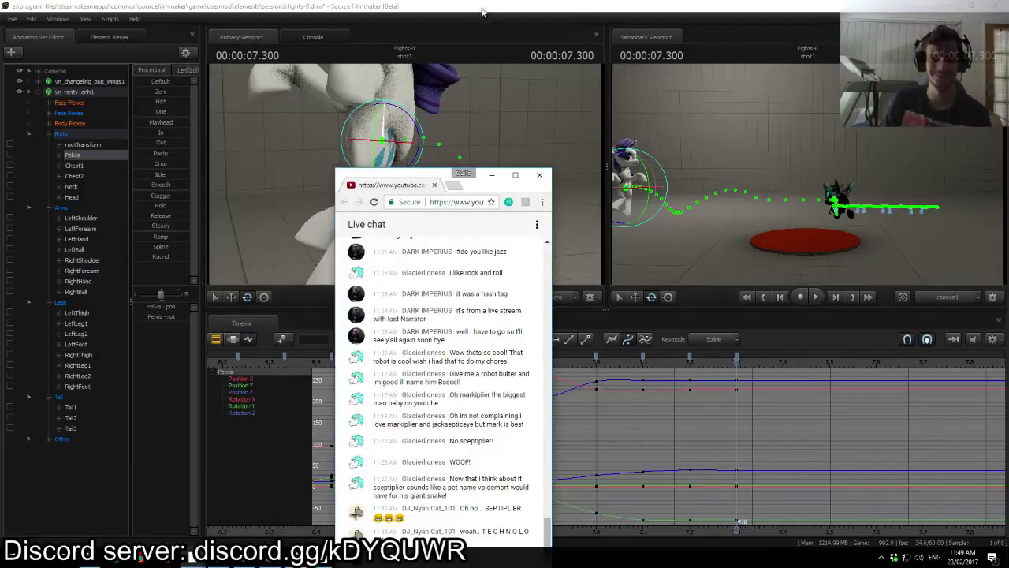
{"action": "left_click", "coordinate": [464, 5]}
Step: Replay the motion and rotate the left hind leg bones, including LeftFoot, at 7.300 s to refine the leg's pose
{"action": "left_click", "coordinate": [416, 364]}
{"action": "key", "text": "space"}
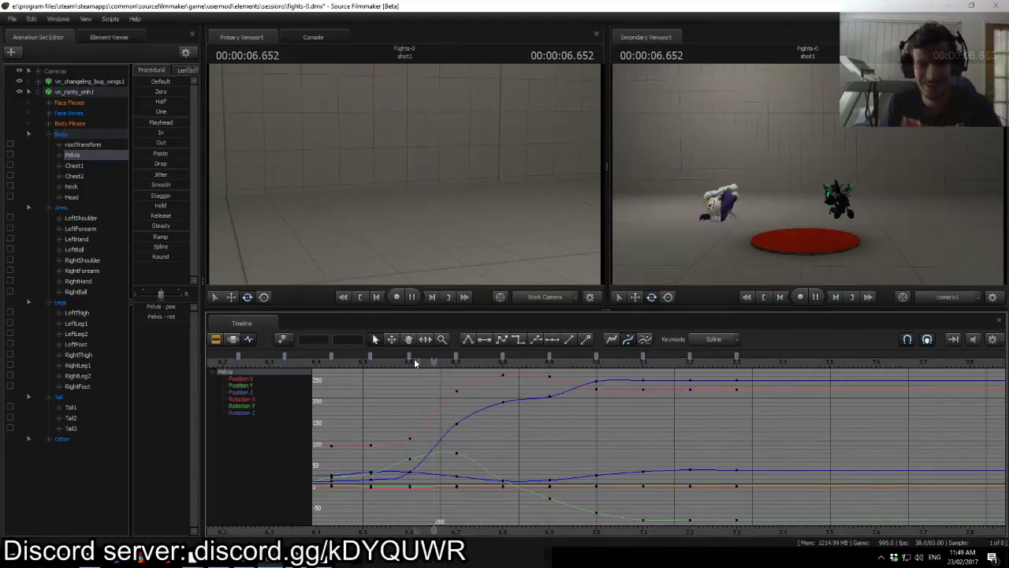
{"action": "key", "text": "space"}
{"action": "left_click_drag", "start_coordinate": [464, 365], "coordinate": [747, 382]}
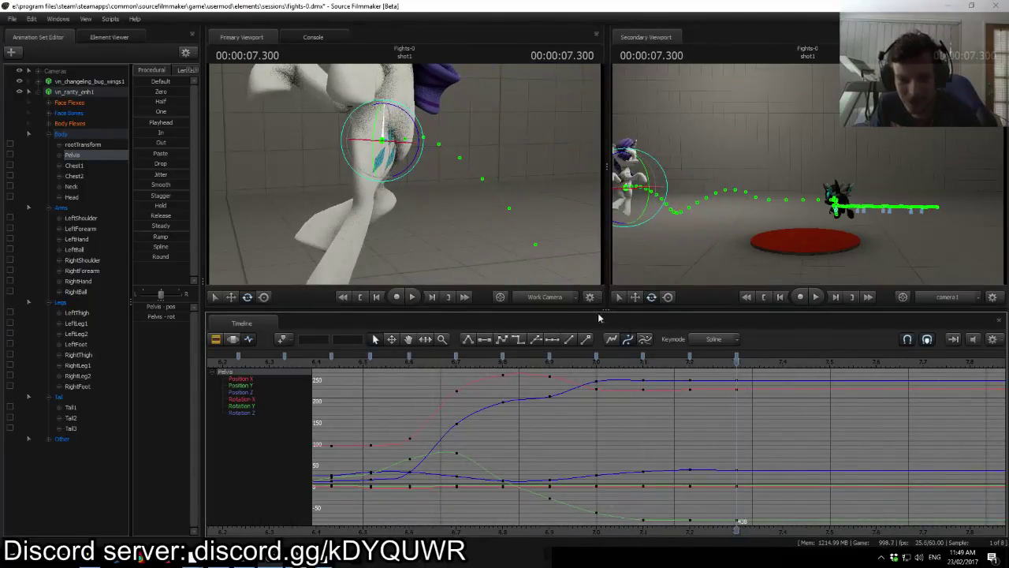
{"action": "left_click", "coordinate": [362, 199], "text": "ctrl"}
{"action": "left_click", "coordinate": [365, 183], "text": "ctrl"}
{"action": "left_click_drag", "start_coordinate": [411, 156], "coordinate": [380, 162]}
{"action": "left_click", "coordinate": [406, 201], "text": "ctrl"}
{"action": "mouse_move", "coordinate": [405, 201]}
{"action": "left_mouse_down"}
{"action": "mouse_move", "coordinate": [386, 204]}
{"action": "mouse_move", "coordinate": [403, 202]}
{"action": "left_mouse_up"}
{"action": "left_click_drag", "start_coordinate": [377, 162], "coordinate": [408, 148]}
{"action": "left_click", "coordinate": [336, 224]}
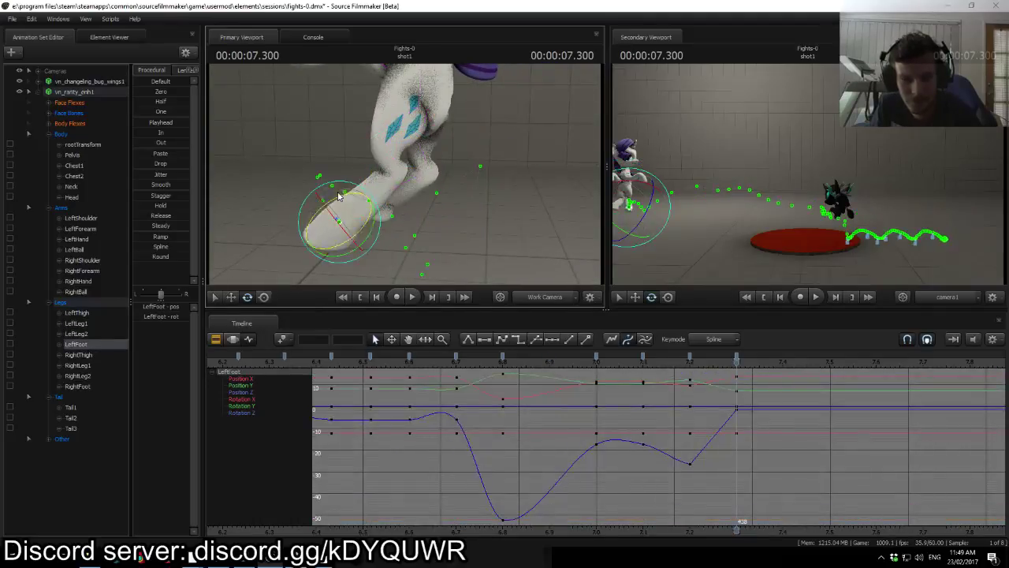
Step: Rotate the RightThigh at 7.300 s to reposition the right hind leg
{"action": "left_click_drag", "start_coordinate": [620, 371], "coordinate": [741, 372]}
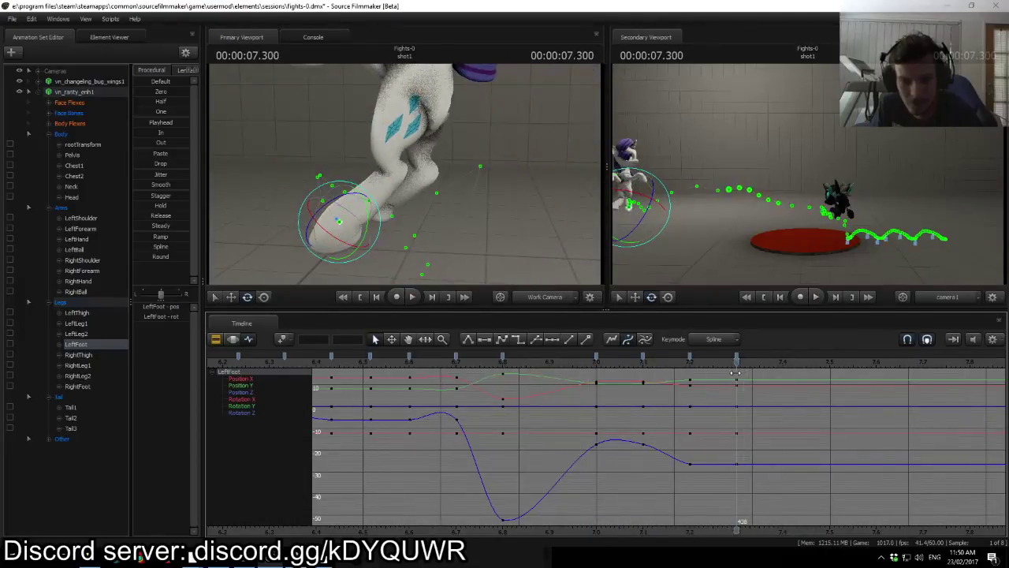
{"action": "left_click", "coordinate": [430, 134], "text": "ctrl"}
{"action": "left_click_drag", "start_coordinate": [457, 118], "coordinate": [460, 109]}
Step: Select all Body, Arms and Legs bones and key them at 7.400 s
{"action": "left_click_drag", "start_coordinate": [632, 361], "coordinate": [729, 366]}
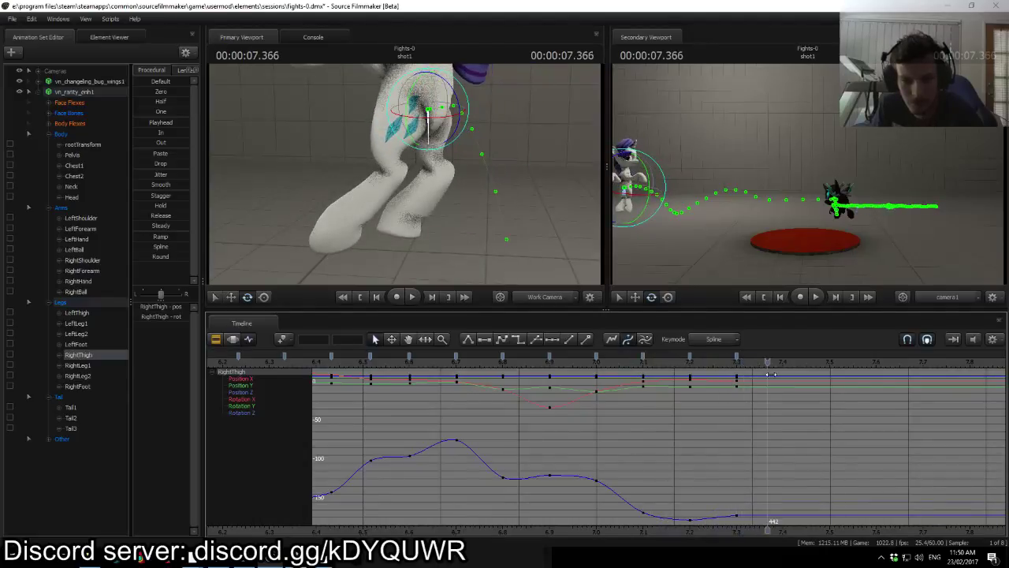
{"action": "left_click", "coordinate": [69, 137]}
{"action": "left_click", "coordinate": [67, 302], "text": "shift"}
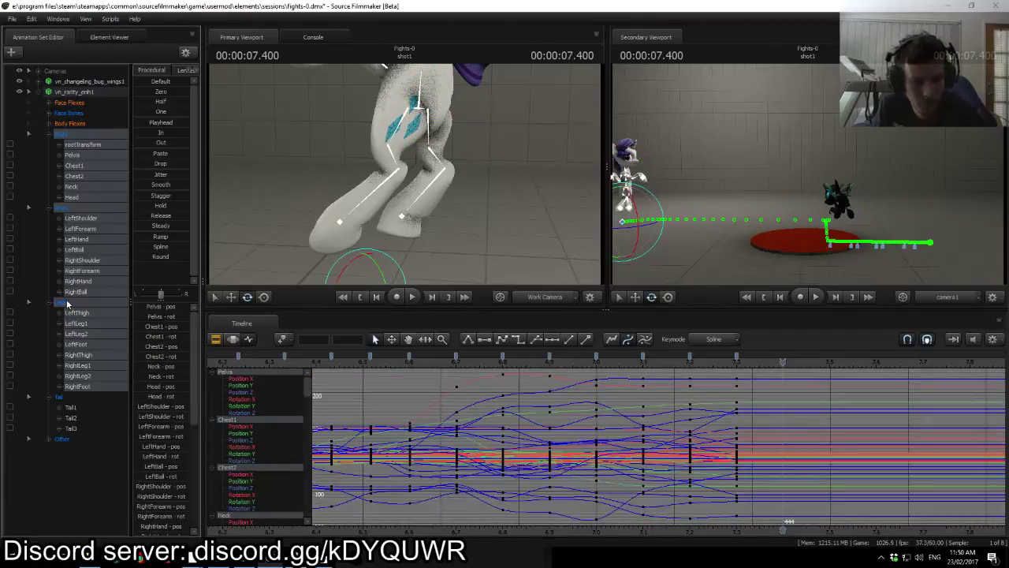
Step: Move and rotate the rootTransform at 7.400 s to continue the pony's travel and turn
{"action": "left_click_drag", "start_coordinate": [368, 225], "coordinate": [416, 171]}
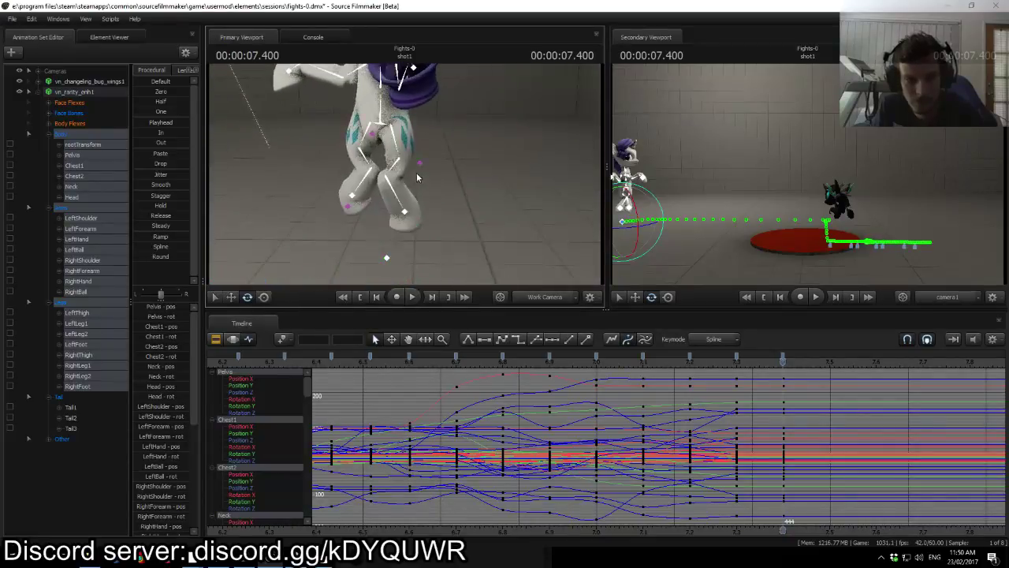
{"action": "left_click", "coordinate": [384, 260], "text": "ctrl"}
{"action": "left_click_drag", "start_coordinate": [408, 270], "coordinate": [429, 261]}
{"action": "key", "text": "w"}
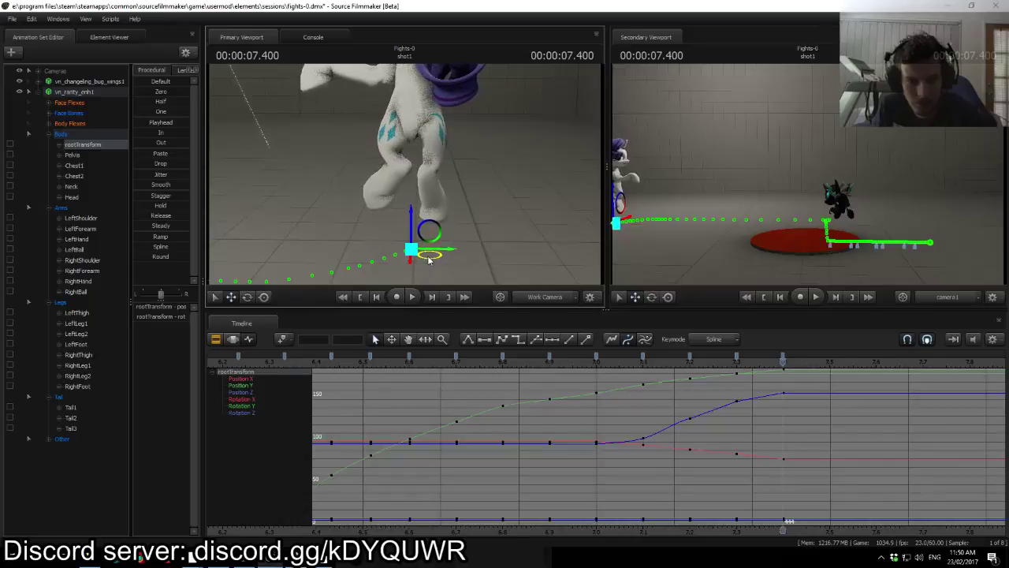
{"action": "key", "text": "e"}
{"action": "key", "text": "ctrl"}
{"action": "key", "text": "e"}
{"action": "mouse_move", "coordinate": [428, 254]}
{"action": "left_mouse_down"}
{"action": "mouse_move", "coordinate": [473, 276]}
{"action": "mouse_move", "coordinate": [426, 268]}
{"action": "left_mouse_up"}
{"action": "key", "text": "w"}
{"action": "key", "text": "ctrl"}
Step: Move and rotate the Pelvis at 7.400 s to set the body's new height and tilt
{"action": "left_click", "coordinate": [442, 138]}
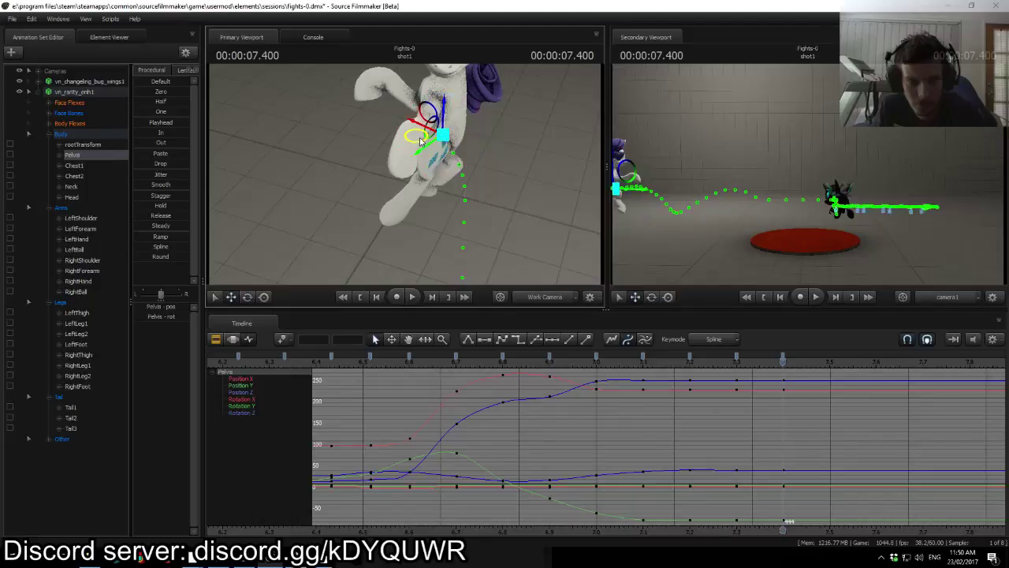
{"action": "left_click_drag", "start_coordinate": [438, 160], "coordinate": [410, 138]}
{"action": "key", "text": "w"}
{"action": "key", "text": "e"}
{"action": "left_click_drag", "start_coordinate": [435, 106], "coordinate": [437, 177]}
Step: Rotate the LeftThigh, RightLeg1, RightLeg2, RightFoot and RightThigh at 7.400 s to repose both hind legs
{"action": "left_click", "coordinate": [386, 179], "text": "ctrl"}
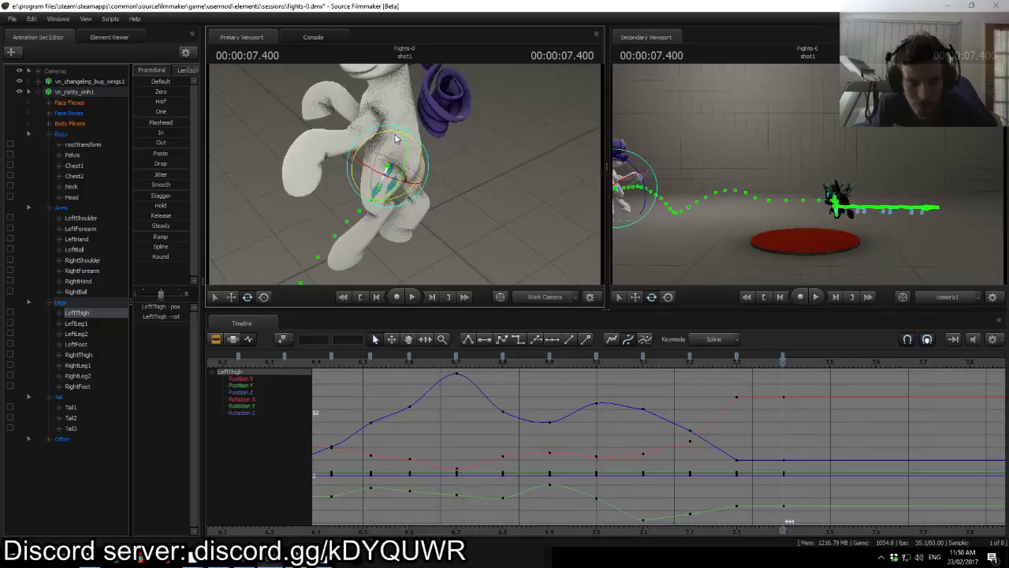
{"action": "left_click_drag", "start_coordinate": [402, 156], "coordinate": [389, 171]}
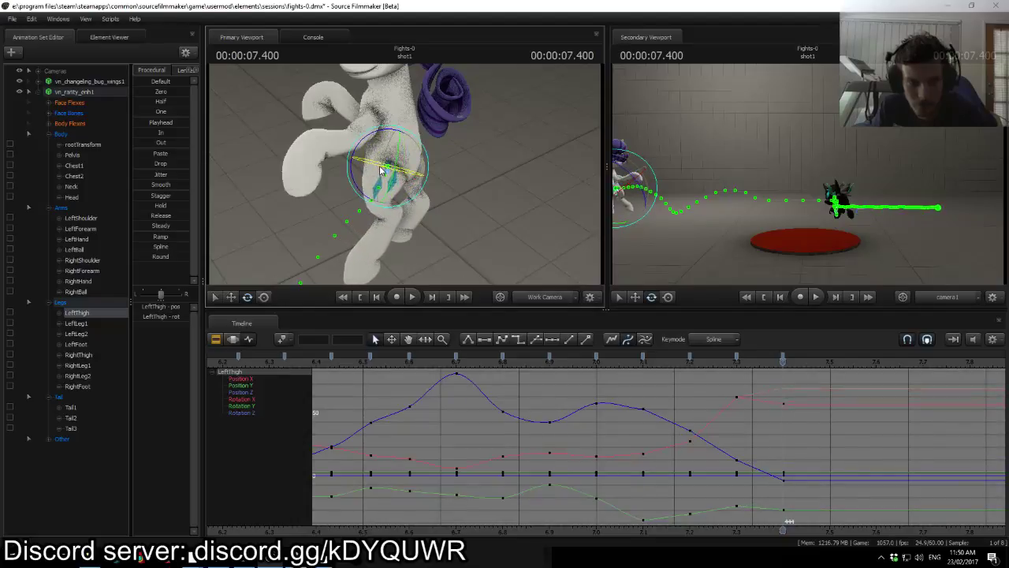
{"action": "left_click_drag", "start_coordinate": [488, 190], "coordinate": [444, 189]}
{"action": "left_click", "coordinate": [444, 190]}
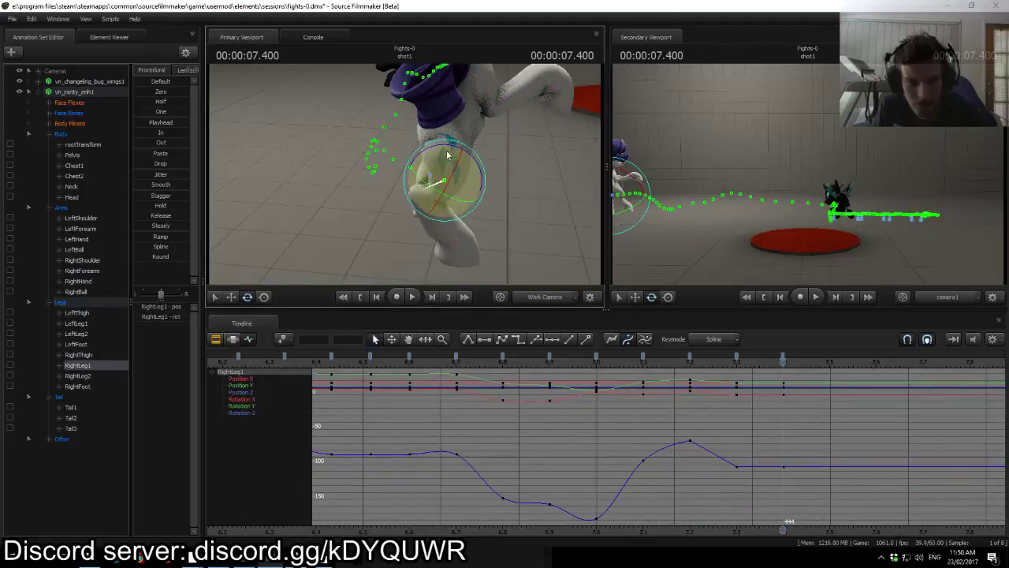
{"action": "left_click", "coordinate": [420, 207]}
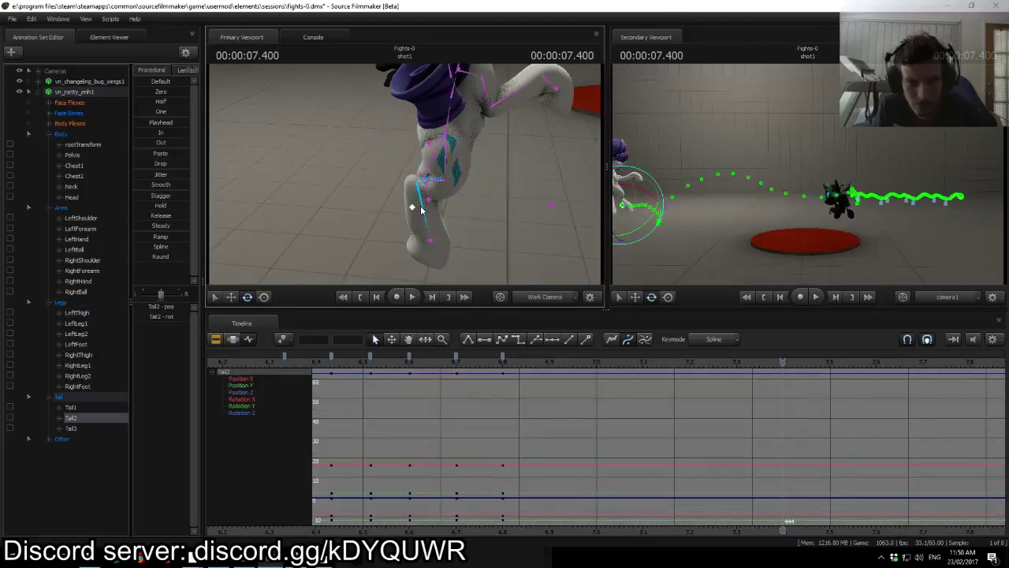
{"action": "left_click", "coordinate": [429, 168]}
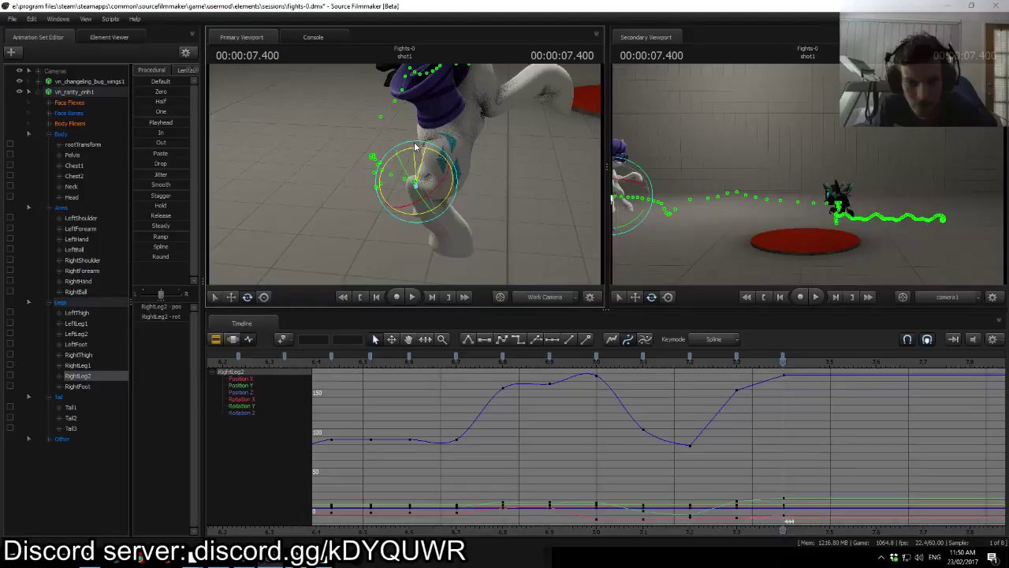
{"action": "left_click", "coordinate": [452, 240]}
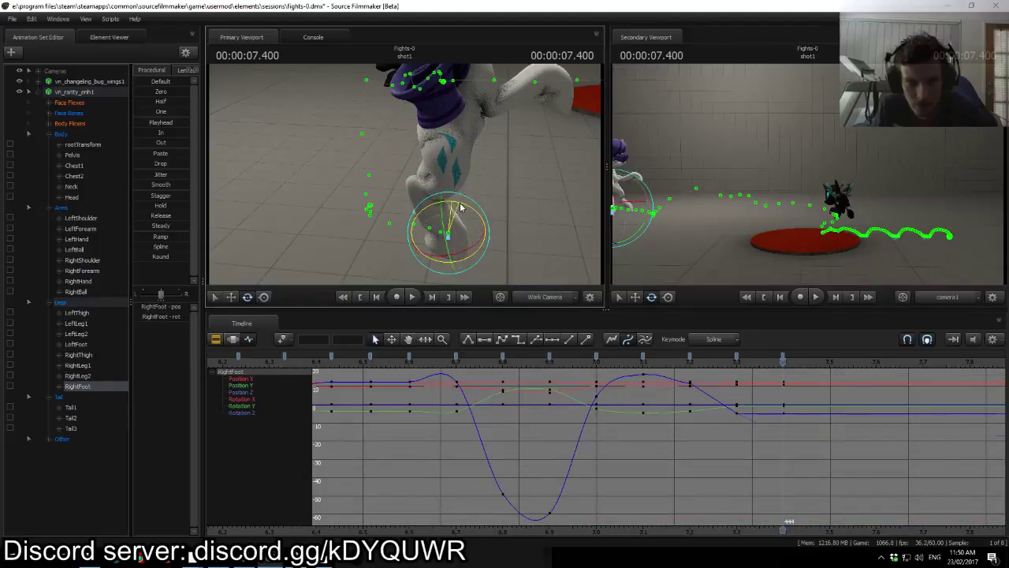
{"action": "left_click", "coordinate": [447, 172]}
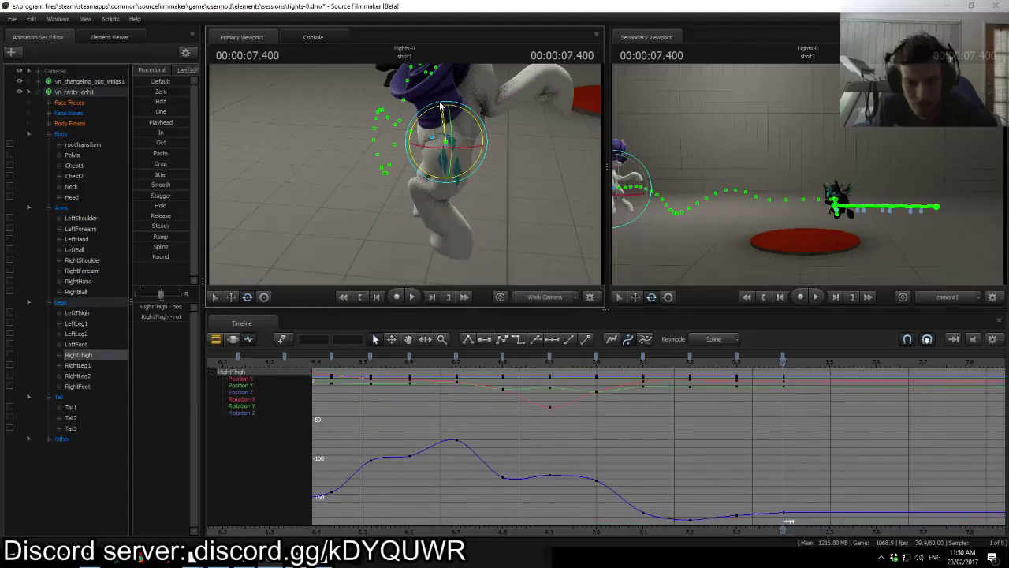
{"action": "left_click_drag", "start_coordinate": [438, 105], "coordinate": [472, 177]}
Step: Rotate the left front leg's LeftHand and LeftBall at 7.400 s to straighten the outstretched hoof
{"action": "left_click", "coordinate": [387, 173], "text": "ctrl"}
{"action": "key", "text": "w"}
{"action": "left_click", "coordinate": [427, 160], "text": "ctrl"}
{"action": "key", "text": "e"}
{"action": "left_click", "coordinate": [456, 190], "text": "ctrl"}
{"action": "left_click", "coordinate": [518, 228]}
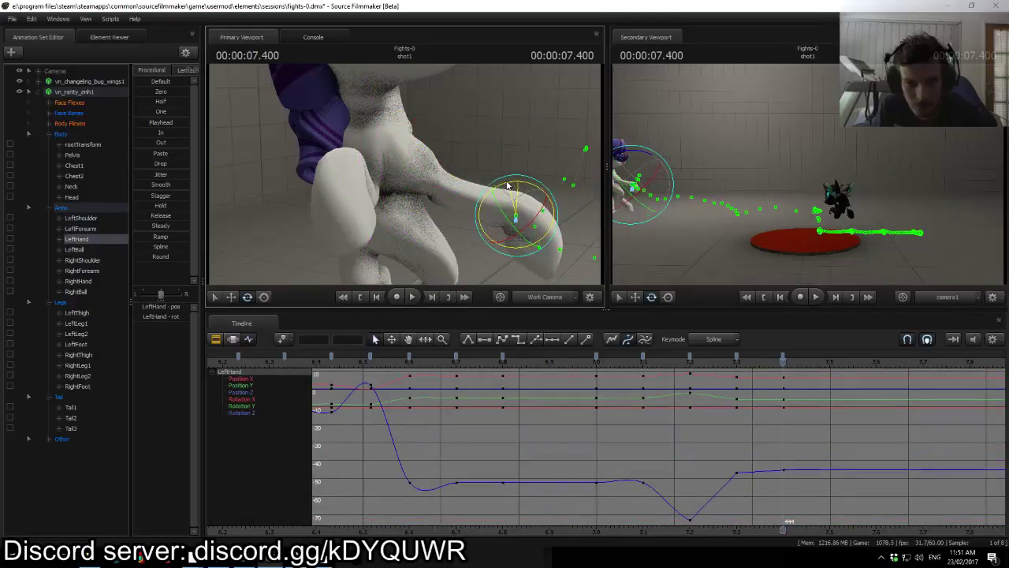
{"action": "left_click", "coordinate": [542, 234]}
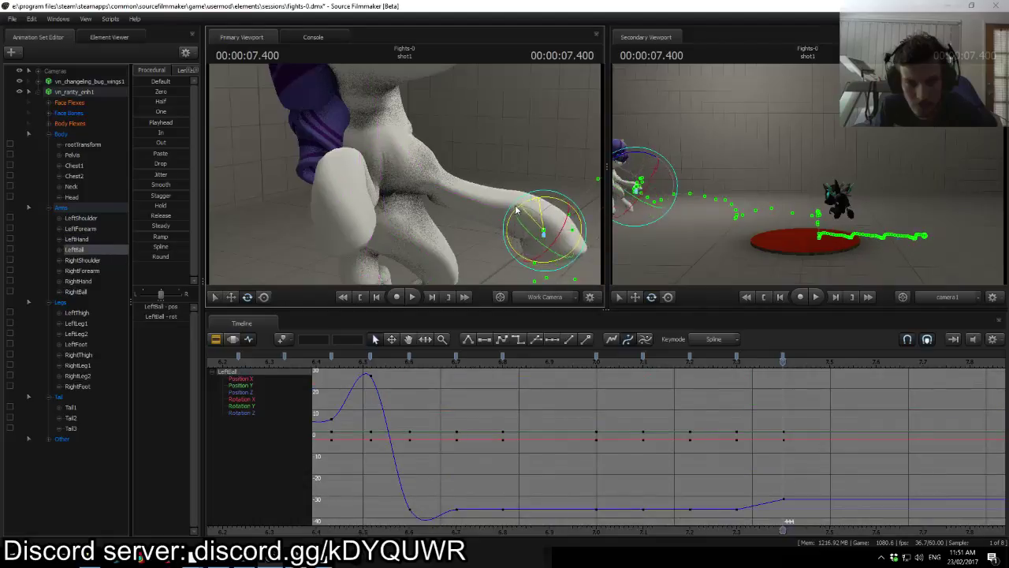
{"action": "left_click_drag", "start_coordinate": [489, 205], "coordinate": [512, 173]}
Step: Rotate the Neck and Head at 7.400 s to adjust the head's direction and tilt
{"action": "left_click", "coordinate": [443, 152], "text": "ctrl"}
{"action": "left_click_drag", "start_coordinate": [443, 152], "coordinate": [431, 202]}
{"action": "left_click_drag", "start_coordinate": [473, 158], "coordinate": [400, 175]}
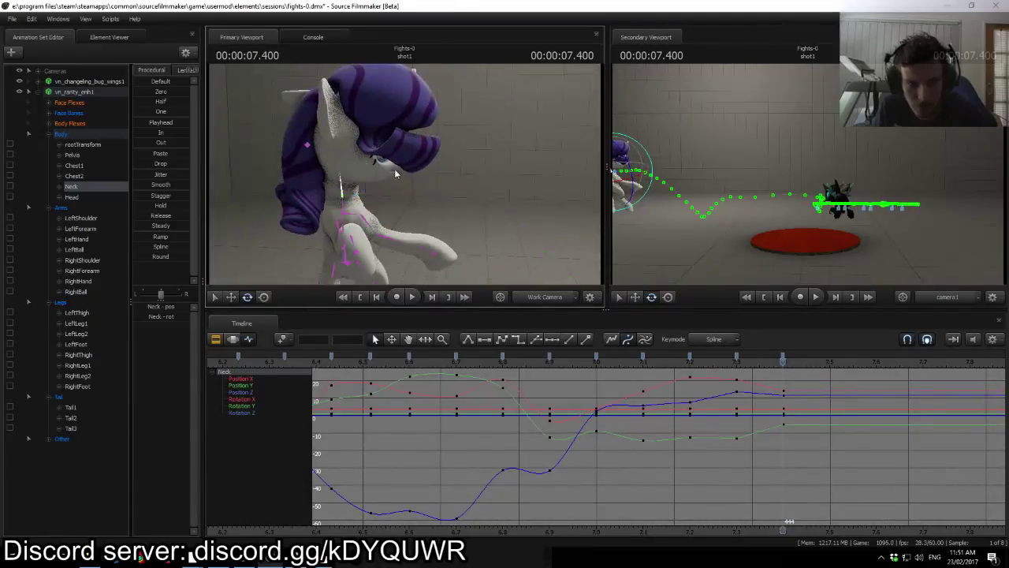
{"action": "left_click", "coordinate": [341, 168]}
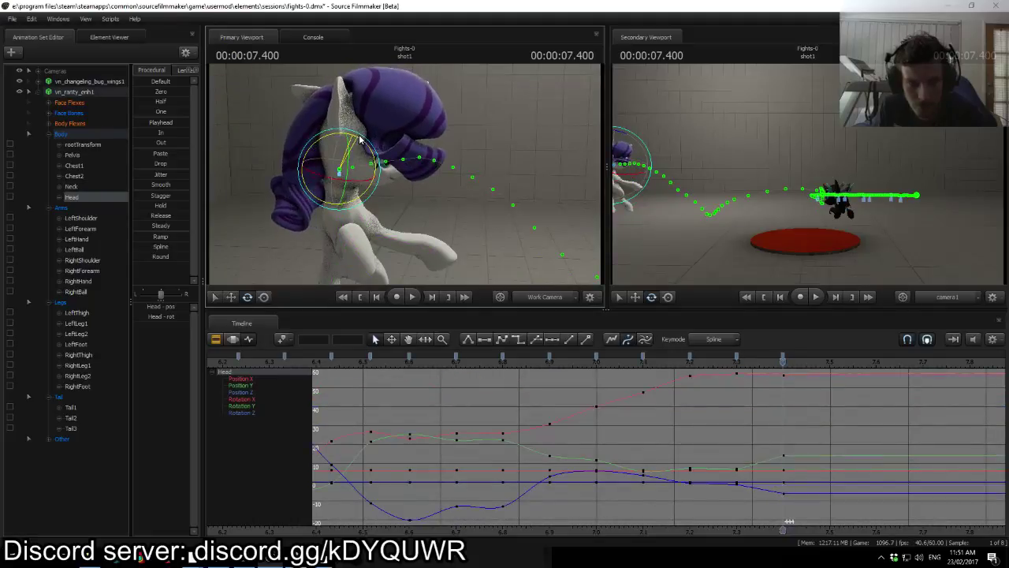
{"action": "left_click_drag", "start_coordinate": [341, 183], "coordinate": [425, 185]}
Step: Rotate the RightThigh at 7.400 s to swing the right hind leg into place, and review the motion in playback
{"action": "left_click", "coordinate": [674, 362]}
{"action": "left_click_drag", "start_coordinate": [674, 362], "coordinate": [798, 365]}
{"action": "left_click_drag", "start_coordinate": [547, 202], "coordinate": [412, 142]}
{"action": "left_click", "coordinate": [404, 129], "text": "ctrl"}
{"action": "key", "text": "w"}
{"action": "left_click", "coordinate": [399, 177], "text": "ctrl"}
{"action": "key", "text": "e"}
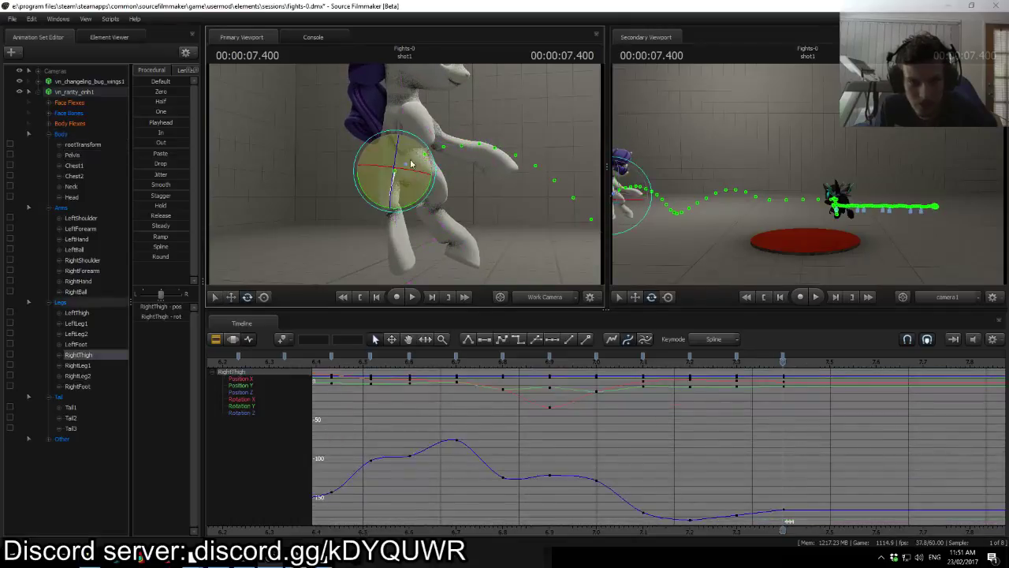
{"action": "left_click_drag", "start_coordinate": [427, 192], "coordinate": [422, 197]}
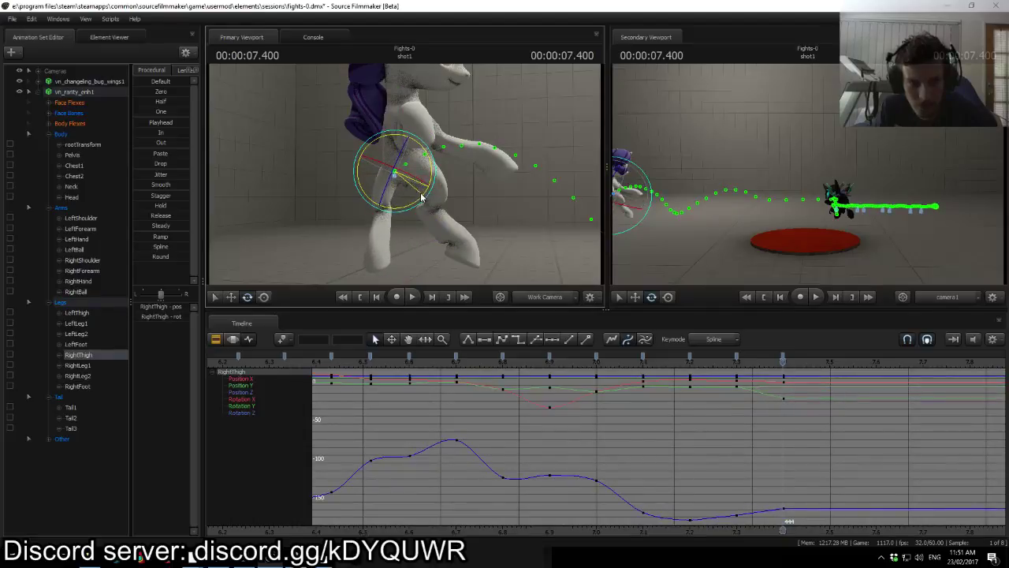
{"action": "key", "text": "space"}
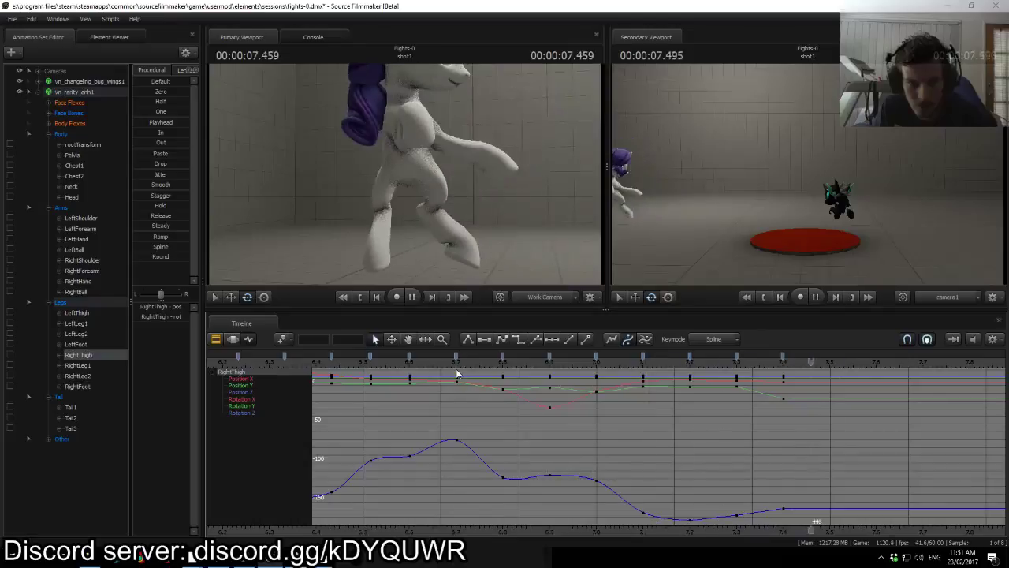
{"action": "left_click_drag", "start_coordinate": [590, 370], "coordinate": [793, 371]}
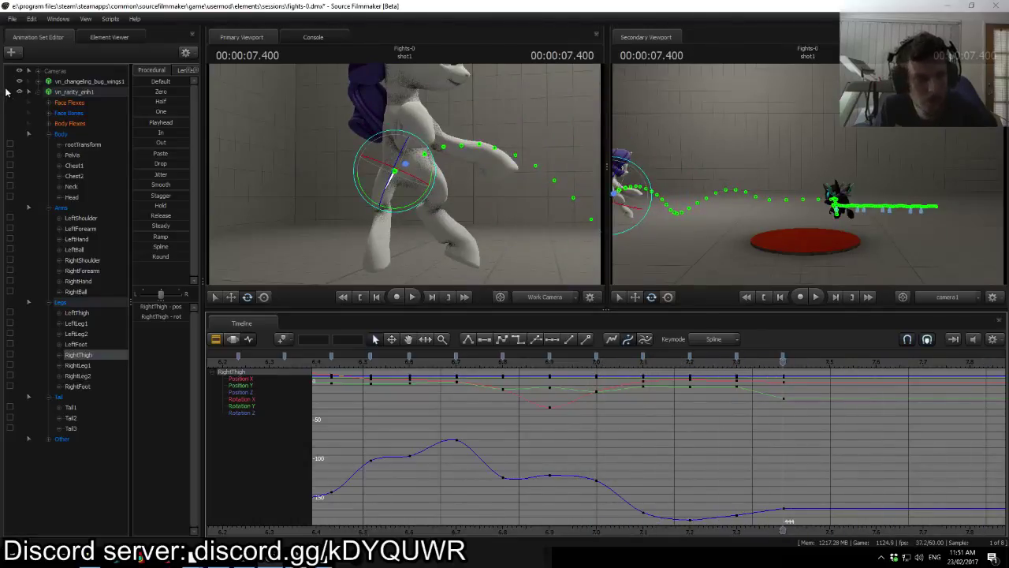
Step: Add a keyframe at 7.500 s for all of the pony's Body, Arms and Legs controls
{"action": "left_click", "coordinate": [64, 137]}
{"action": "left_click", "coordinate": [62, 303], "text": "shift"}
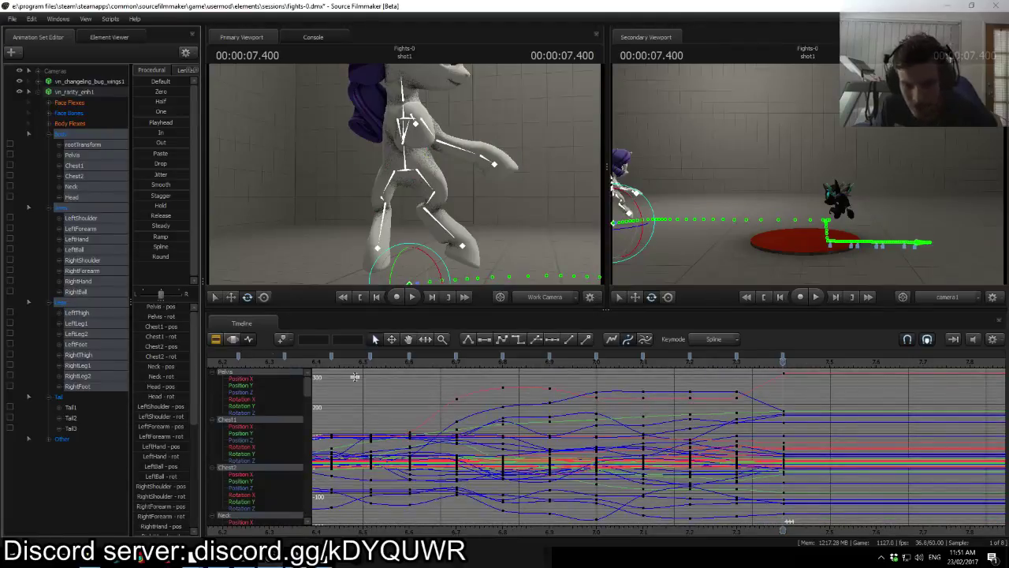
{"action": "left_click_drag", "start_coordinate": [789, 360], "coordinate": [799, 365]}
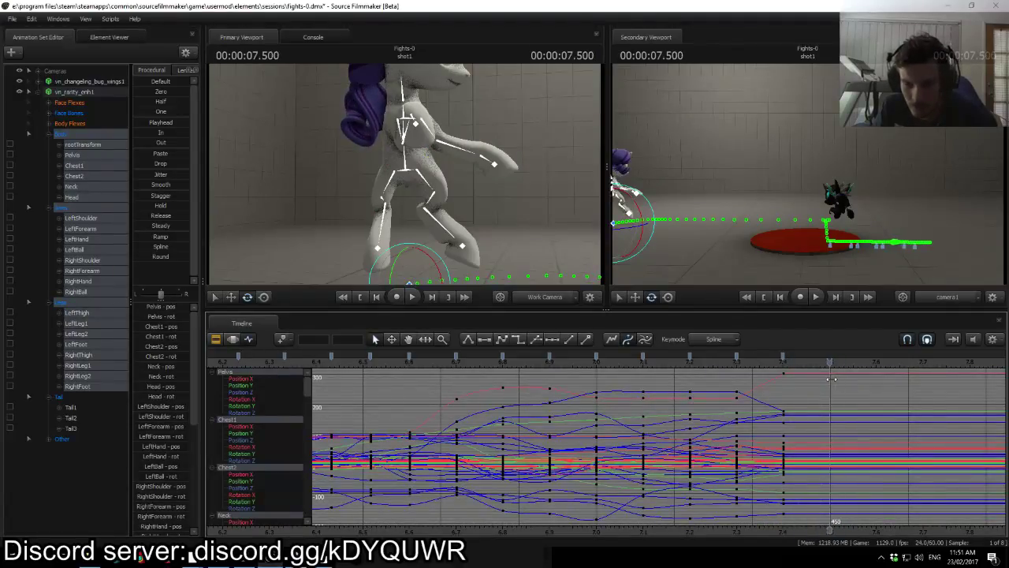
{"action": "key", "text": "m"}
Step: Move the rootTransform along the floor at 7.500 s to shift the pony's landing position, and review the motion in playback
{"action": "left_click_drag", "start_coordinate": [442, 157], "coordinate": [430, 185]}
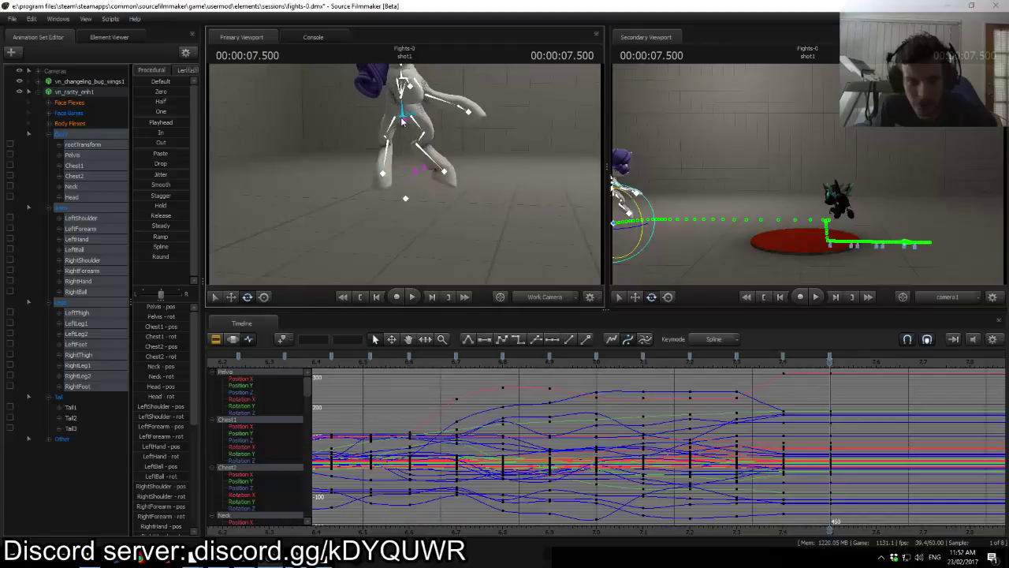
{"action": "left_click", "coordinate": [409, 113], "text": "ctrl"}
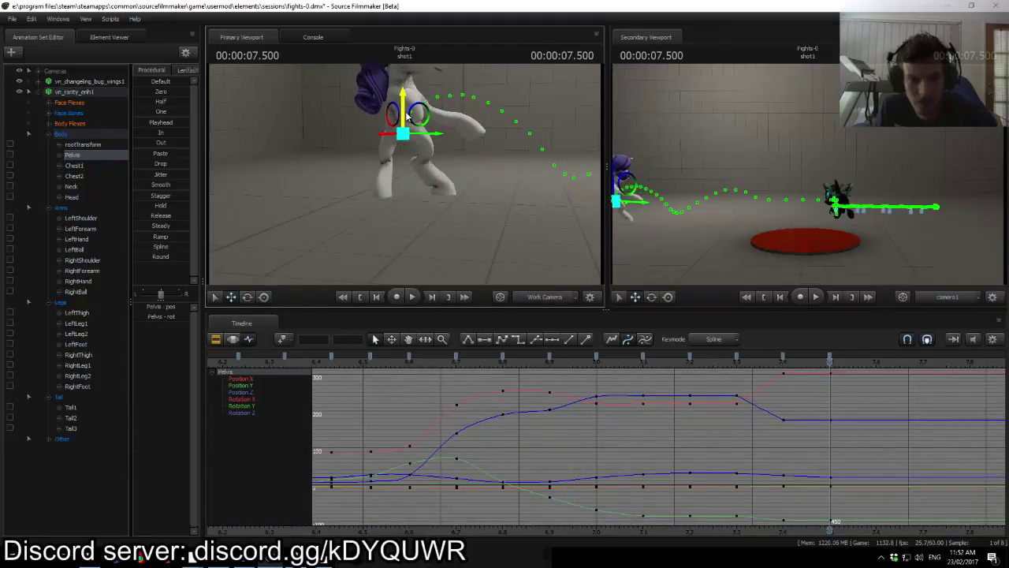
{"action": "left_click", "coordinate": [407, 199], "text": "ctrl"}
{"action": "key", "text": "w"}
{"action": "left_click_drag", "start_coordinate": [424, 198], "coordinate": [376, 206]}
{"action": "key", "text": "s"}
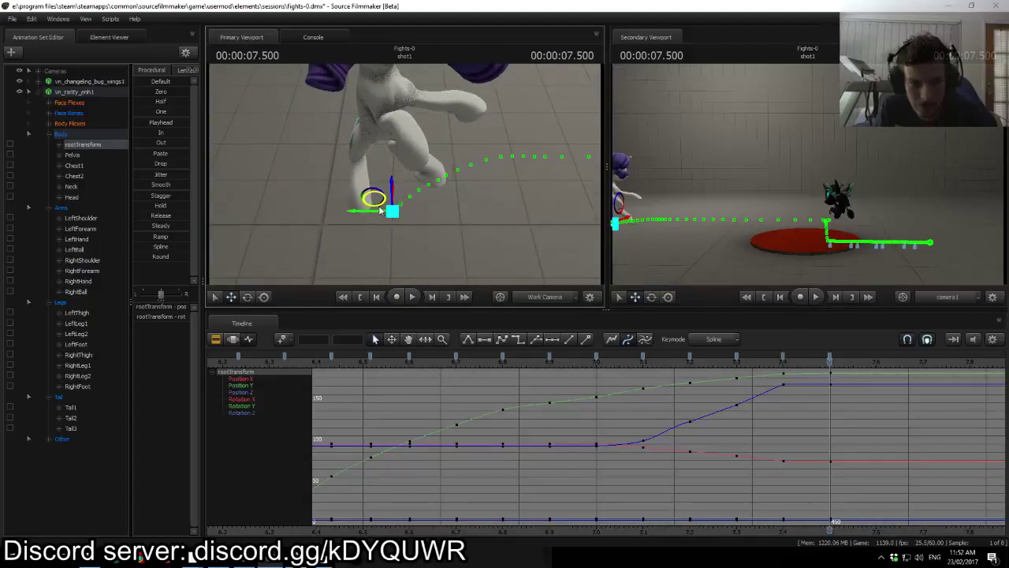
{"action": "left_click_drag", "start_coordinate": [382, 209], "coordinate": [368, 221]}
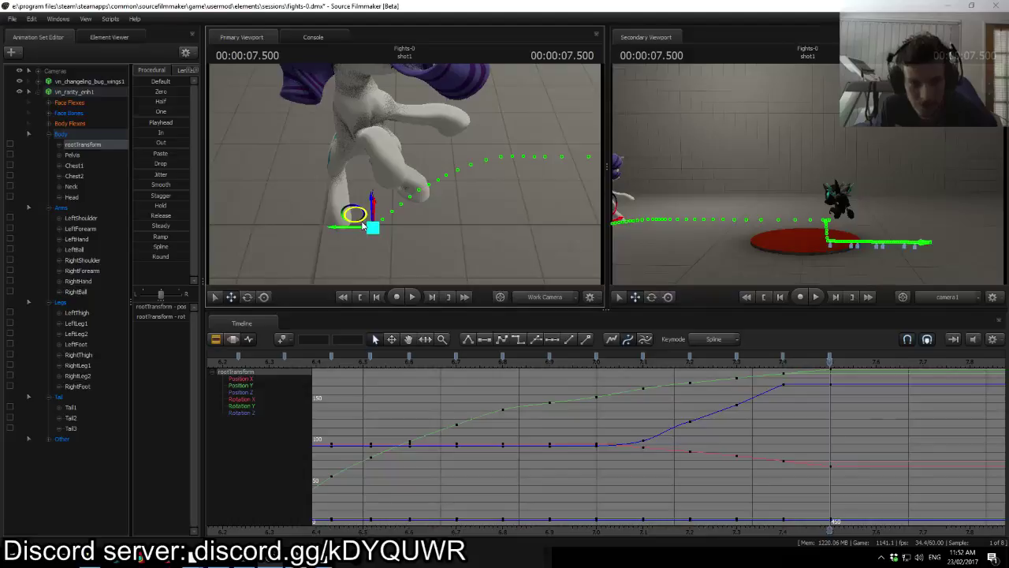
{"action": "mouse_move", "coordinate": [718, 365]}
{"action": "left_mouse_down"}
{"action": "mouse_move", "coordinate": [814, 371]}
{"action": "mouse_move", "coordinate": [723, 374]}
{"action": "left_mouse_up"}
{"action": "key", "text": "space"}
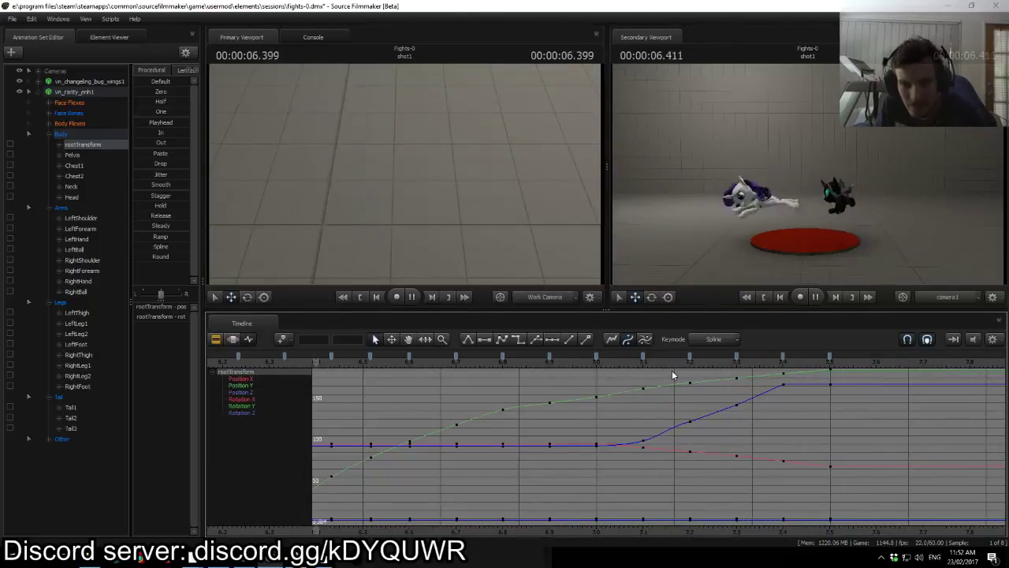
{"action": "key", "text": "space"}
Step: Rotate the RightThigh, RightLeg1, RightLeg2 and RightFoot at 7.500 s to plant the right hind leg on the floor
{"action": "left_click_drag", "start_coordinate": [669, 362], "coordinate": [827, 367]}
{"action": "left_click_drag", "start_coordinate": [405, 174], "coordinate": [401, 149]}
{"action": "left_click", "coordinate": [401, 141]}
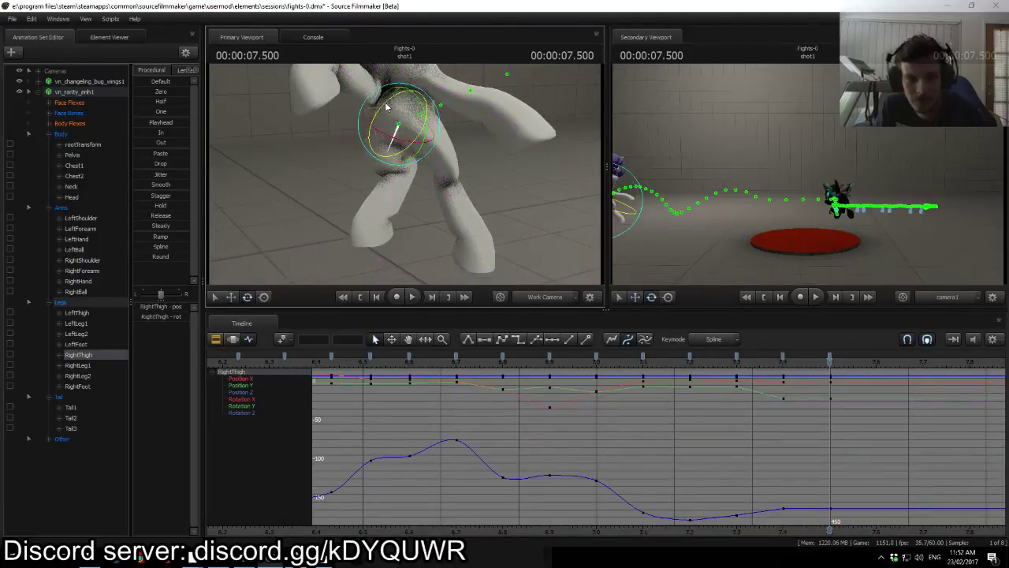
{"action": "left_click", "coordinate": [387, 152]}
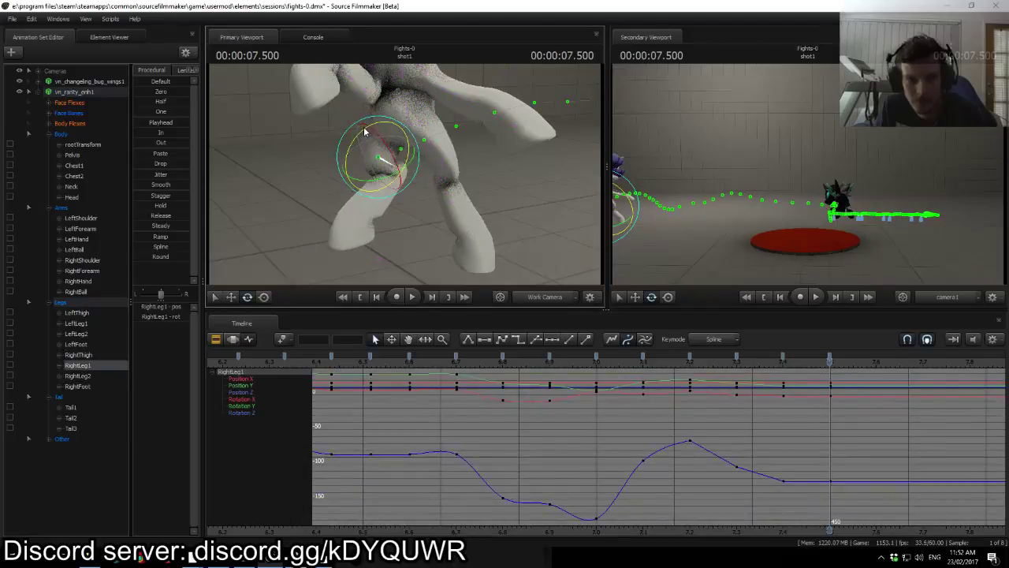
{"action": "left_click", "coordinate": [381, 151]}
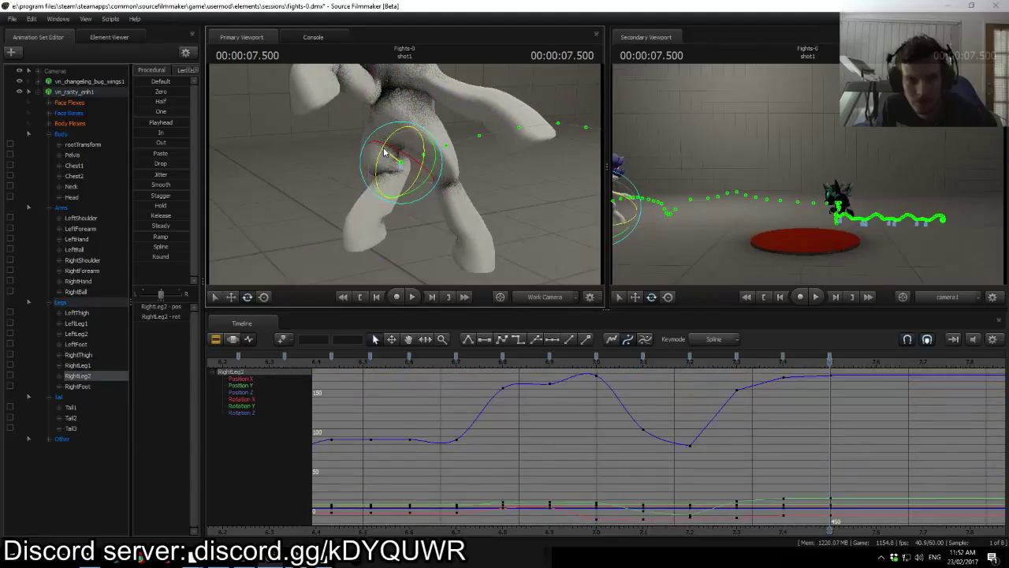
{"action": "left_click", "coordinate": [365, 206]}
{"action": "left_click_drag", "start_coordinate": [365, 197], "coordinate": [362, 197]}
{"action": "mouse_move", "coordinate": [414, 177]}
{"action": "left_mouse_down"}
{"action": "mouse_move", "coordinate": [386, 190]}
{"action": "mouse_move", "coordinate": [441, 177]}
{"action": "mouse_move", "coordinate": [410, 169]}
{"action": "mouse_move", "coordinate": [395, 189]}
{"action": "mouse_move", "coordinate": [434, 177]}
{"action": "mouse_move", "coordinate": [450, 193]}
{"action": "mouse_move", "coordinate": [426, 158]}
{"action": "mouse_move", "coordinate": [414, 170]}
{"action": "mouse_move", "coordinate": [406, 161]}
{"action": "left_mouse_up"}
{"action": "left_click_drag", "start_coordinate": [403, 128], "coordinate": [405, 178]}
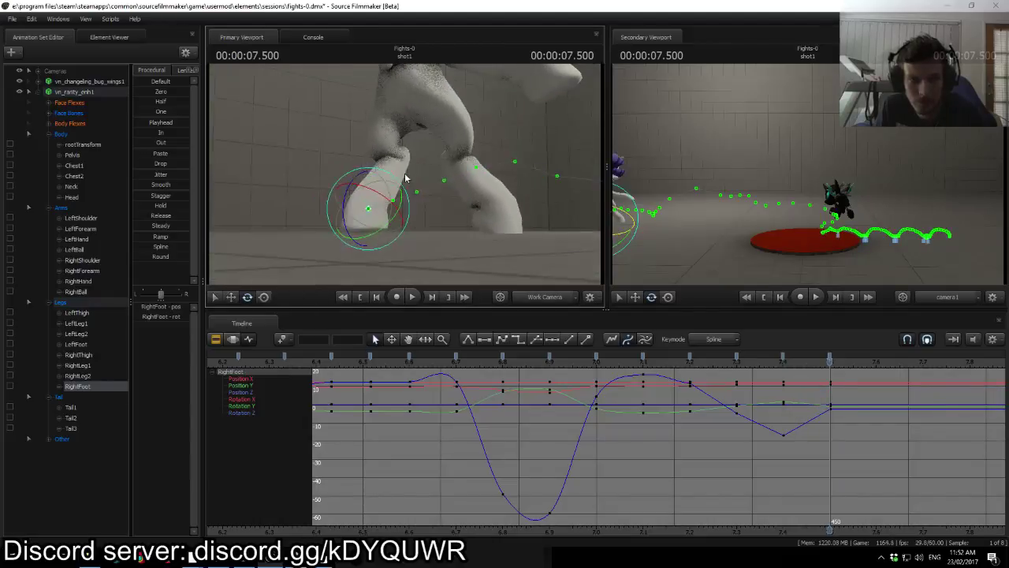
{"action": "left_click", "coordinate": [391, 130]}
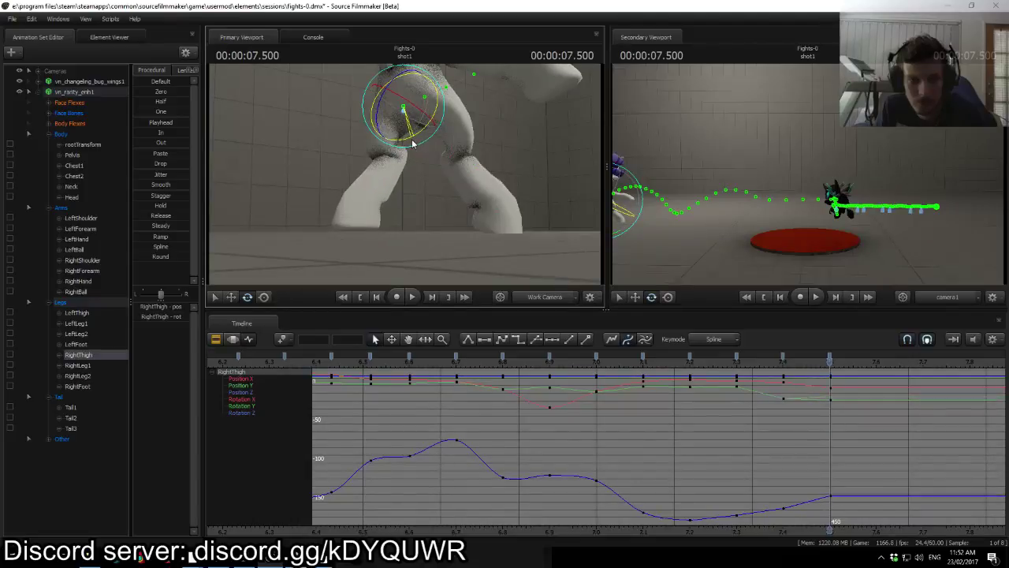
Step: Rotate the LeftThigh and LeftLeg1 at 7.500 s to repose the left hind leg
{"action": "left_click", "coordinate": [438, 112], "text": "ctrl"}
{"action": "left_click_drag", "start_coordinate": [442, 126], "coordinate": [478, 140]}
{"action": "left_click", "coordinate": [437, 192], "text": "ctrl"}
{"action": "left_click", "coordinate": [456, 211]}
Step: Rotate Chest1 at 7.500 s to lean the pony's upper body
{"action": "left_click", "coordinate": [419, 179], "text": "ctrl"}
{"action": "left_click", "coordinate": [409, 164], "text": "ctrl"}
{"action": "left_click", "coordinate": [411, 154]}
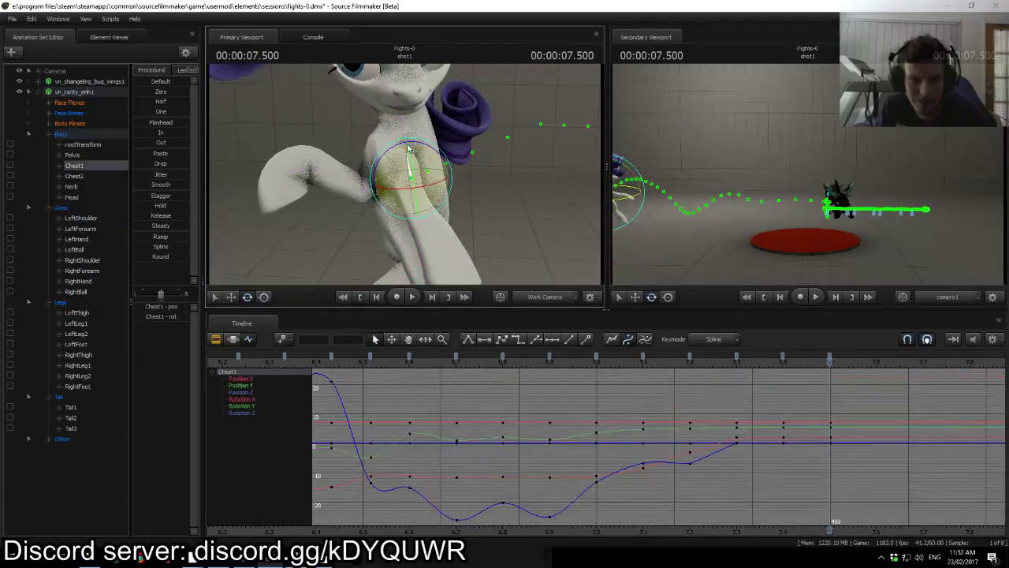
{"action": "left_click_drag", "start_coordinate": [400, 147], "coordinate": [406, 148]}
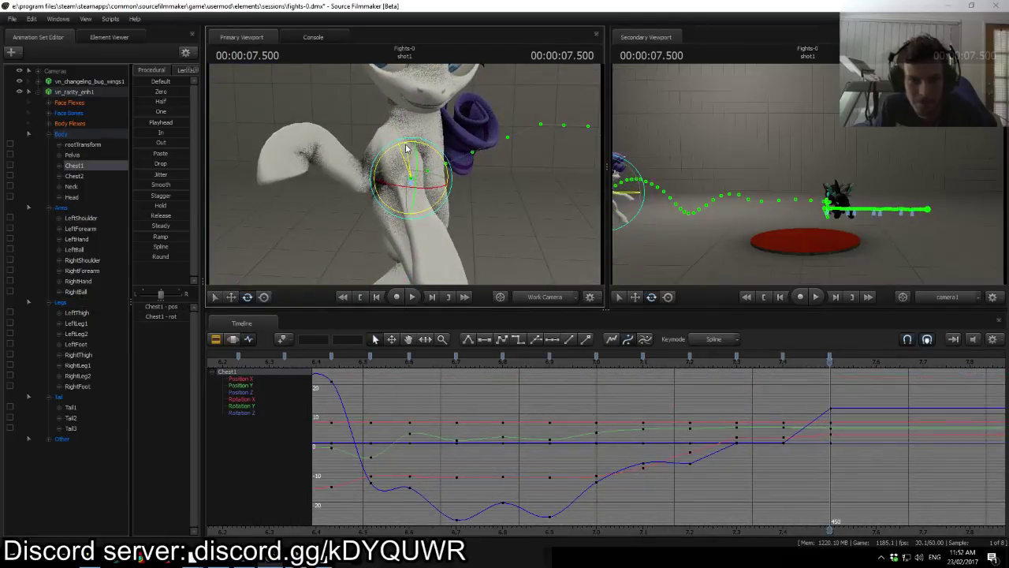
{"action": "left_click", "coordinate": [407, 147]}
Step: Rotate the LeftShoulder and LeftForearm at 7.500 s to straighten the outstretched left front leg
{"action": "left_click_drag", "start_coordinate": [387, 121], "coordinate": [411, 170]}
{"action": "left_click", "coordinate": [420, 178]}
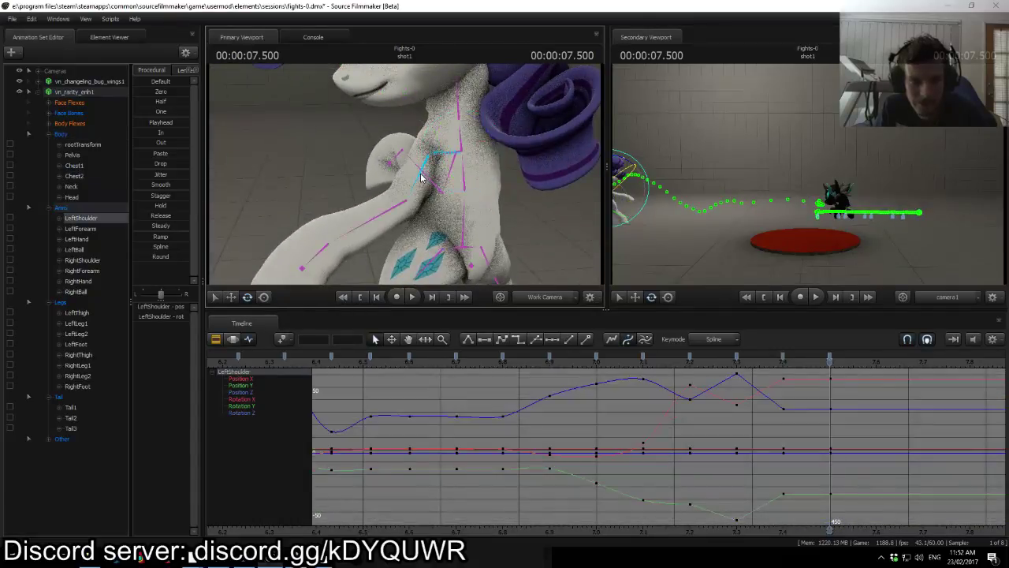
{"action": "left_click_drag", "start_coordinate": [409, 127], "coordinate": [422, 126]}
{"action": "left_click_drag", "start_coordinate": [517, 143], "coordinate": [473, 158]}
{"action": "left_click", "coordinate": [408, 180], "text": "ctrl"}
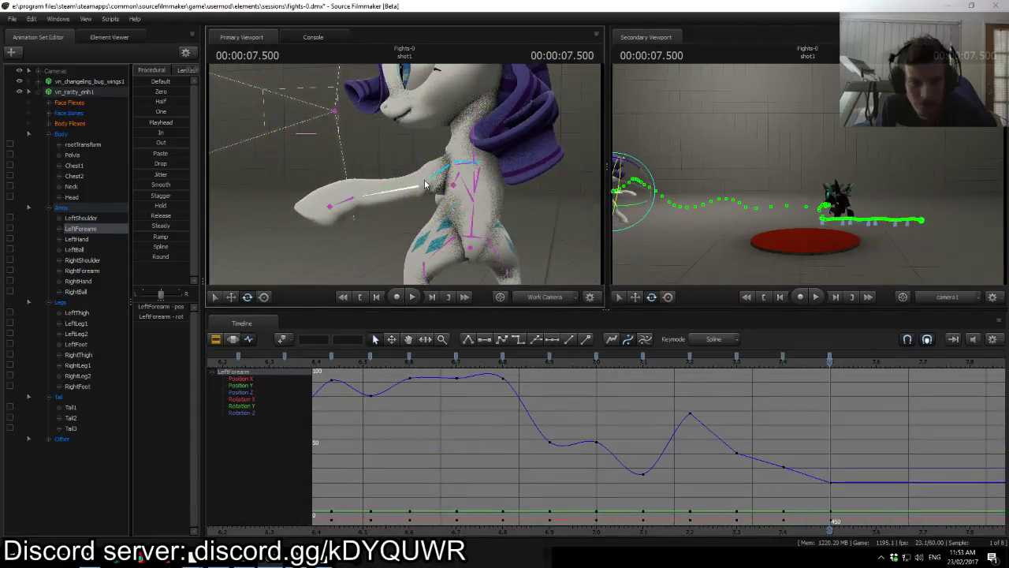
{"action": "left_click", "coordinate": [448, 209]}
Step: Rotate the Neck and Head at 7.500 s to adjust where the pony faces, and review the motion in playback
{"action": "left_click", "coordinate": [478, 135], "text": "ctrl"}
{"action": "left_click_drag", "start_coordinate": [509, 171], "coordinate": [576, 170]}
{"action": "left_click_drag", "start_coordinate": [405, 175], "coordinate": [405, 176]}
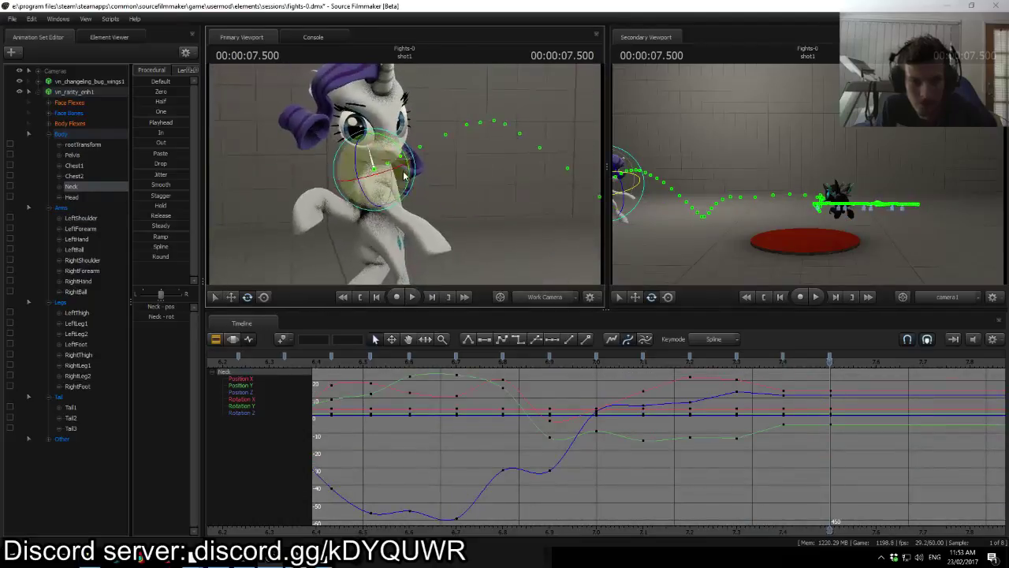
{"action": "left_click_drag", "start_coordinate": [359, 147], "coordinate": [356, 152]}
{"action": "left_click", "coordinate": [360, 154]}
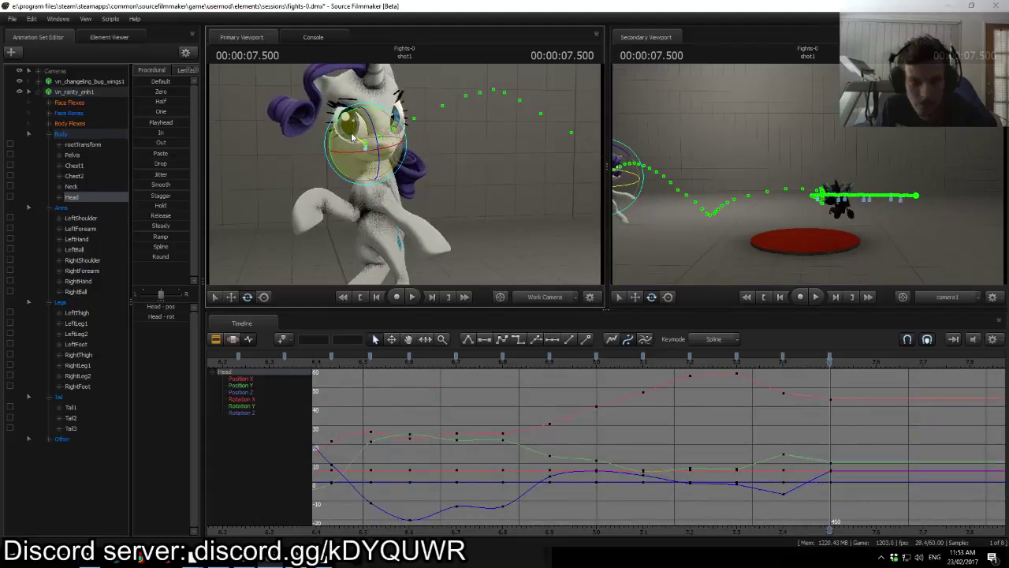
{"action": "left_click_drag", "start_coordinate": [683, 360], "coordinate": [855, 376]}
{"action": "key", "text": "space"}
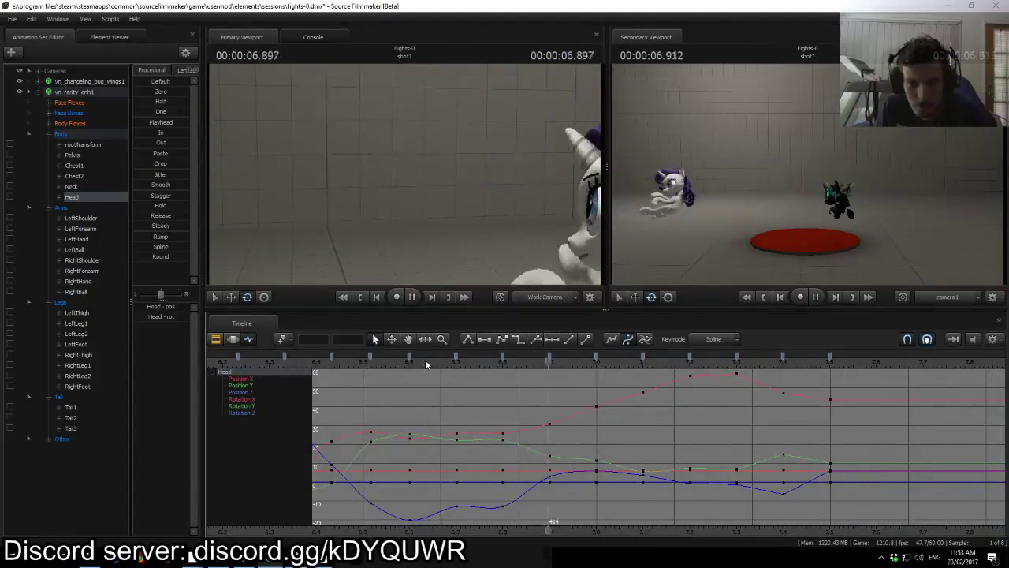
{"action": "key", "text": "space"}
{"action": "key", "text": "space"}
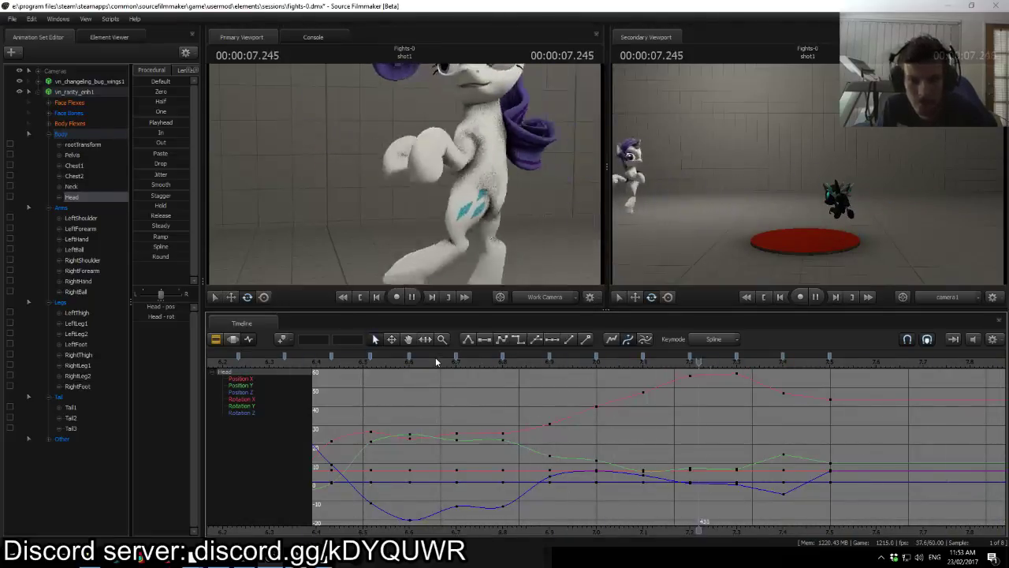
Step: Add a keyframe at 7.600 s for all of the pony's Body, Arms and Legs controls
{"action": "left_click_drag", "start_coordinate": [791, 365], "coordinate": [830, 366]}
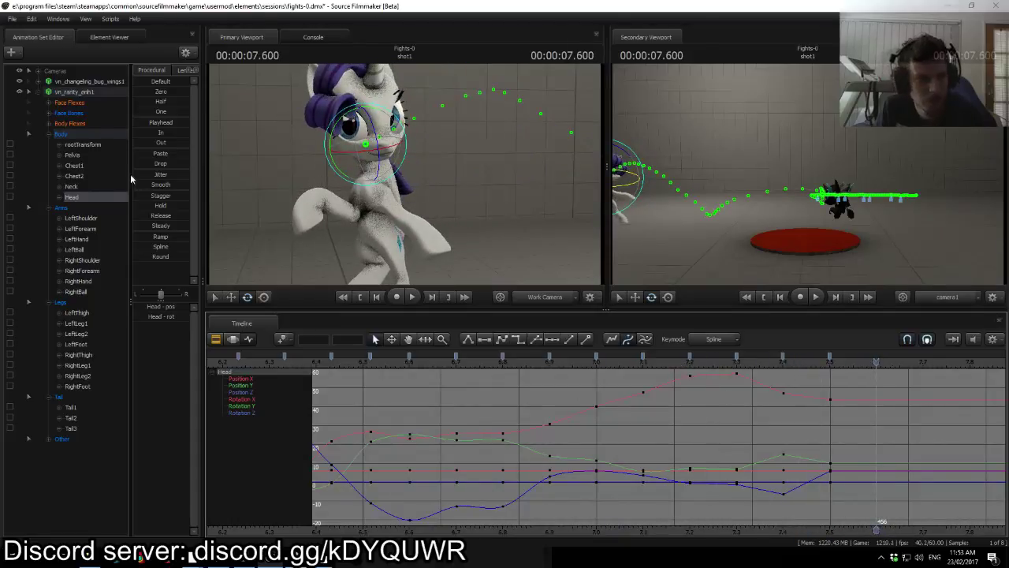
{"action": "left_click", "coordinate": [66, 135]}
{"action": "left_click", "coordinate": [60, 302], "text": "shift"}
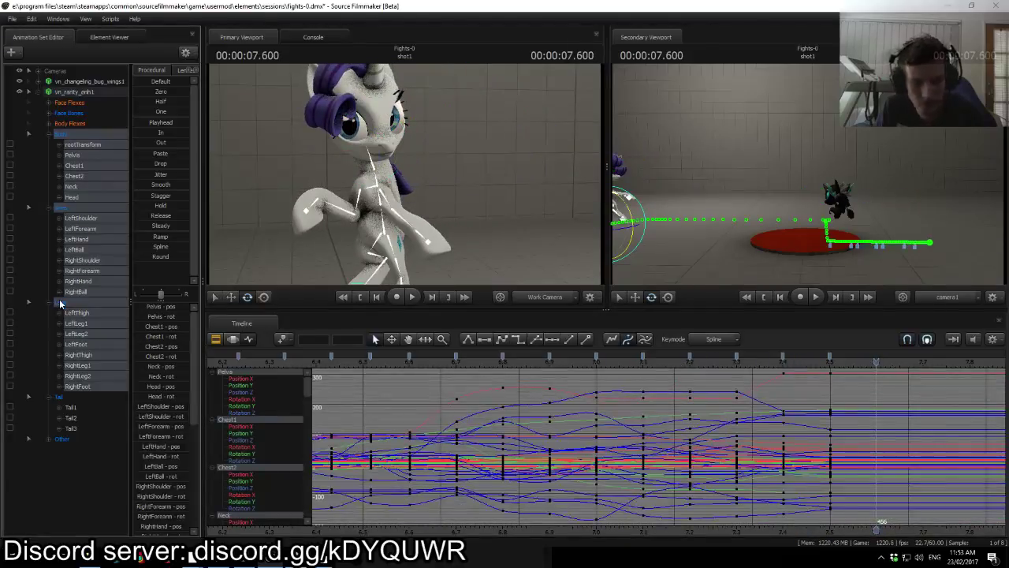
{"action": "left_click_drag", "start_coordinate": [405, 142], "coordinate": [404, 205]}
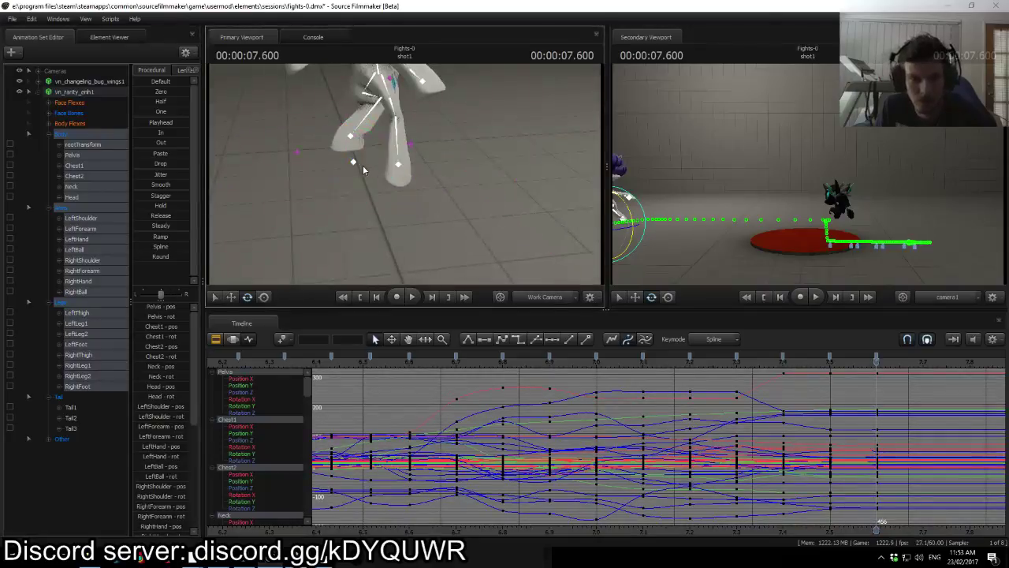
Step: Move the rootTransform slightly along the floor at 7.600 s, flipping between neighbouring keyframes to compare the pony's position
{"action": "left_click", "coordinate": [356, 164], "text": "ctrl"}
{"action": "left_click_drag", "start_coordinate": [466, 171], "coordinate": [411, 176]}
{"action": "key", "text": "s"}
{"action": "key", "text": "w"}
{"action": "key", "text": "Down"}
{"action": "key", "text": "Up"}
{"action": "key", "text": "Up"}
{"action": "key", "text": "Down"}
{"action": "key", "text": "Up"}
{"action": "key", "text": "Down"}
{"action": "key", "text": "Up"}
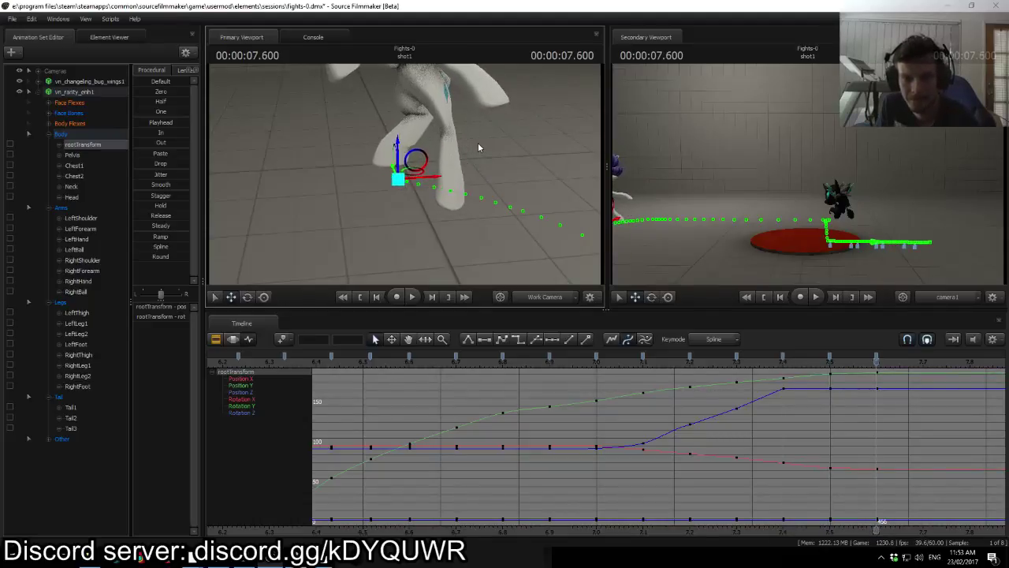
Step: Rotate RightLeg1 and RightLeg2 at 7.600 s to adjust the bend of the right hind leg
{"action": "left_click_drag", "start_coordinate": [478, 143], "coordinate": [435, 117]}
{"action": "left_click", "coordinate": [442, 148]}
{"action": "left_click", "coordinate": [420, 152], "text": "ctrl"}
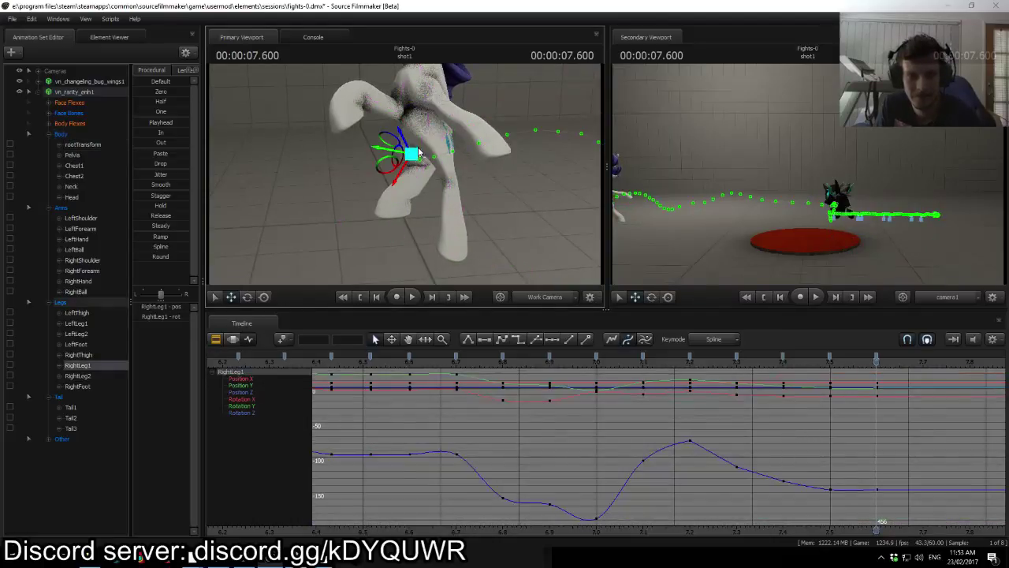
{"action": "left_click", "coordinate": [421, 141], "text": "ctrl"}
{"action": "key", "text": "e"}
{"action": "left_click", "coordinate": [414, 137]}
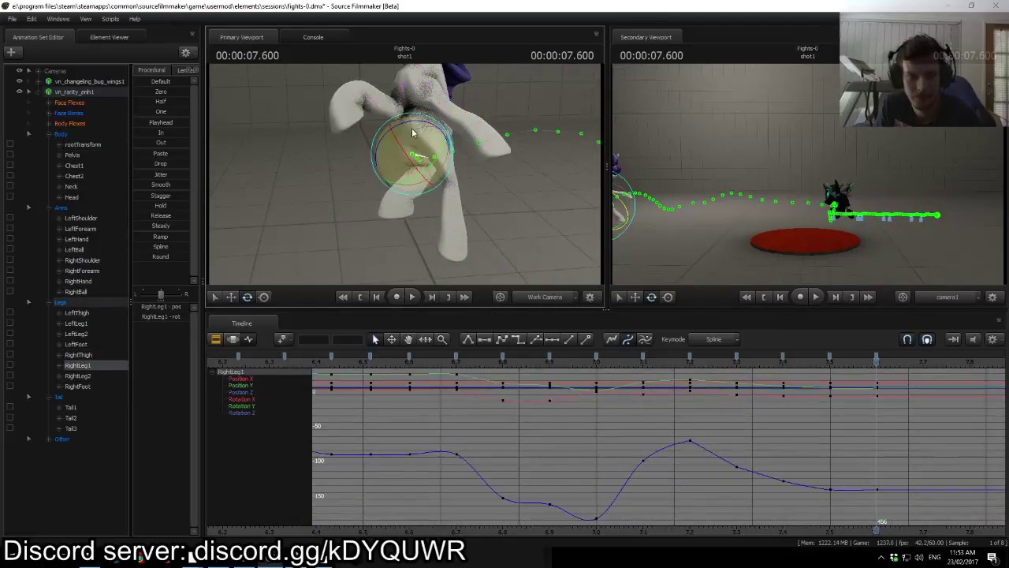
{"action": "left_click", "coordinate": [422, 156]}
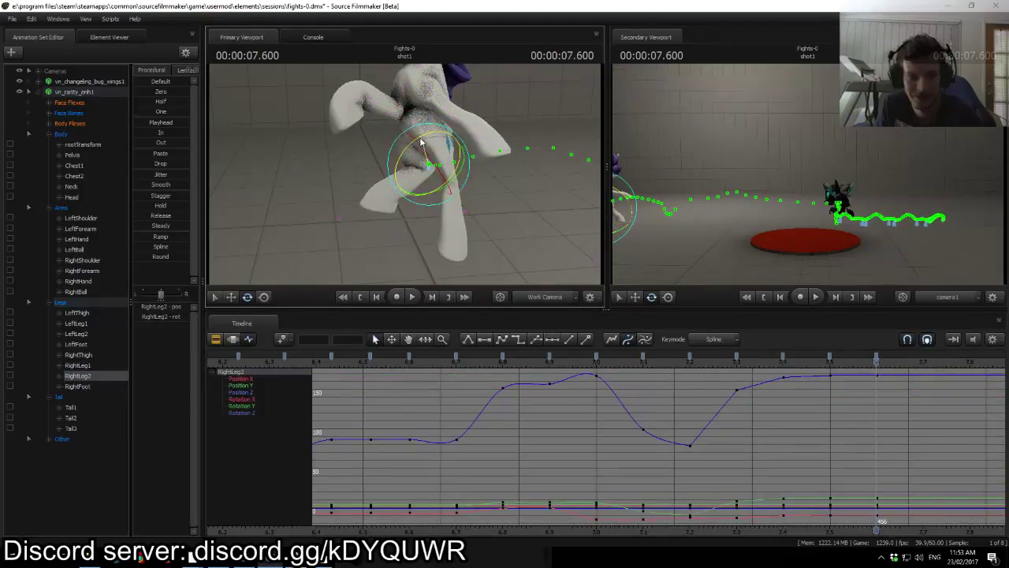
{"action": "left_click", "coordinate": [412, 130]}
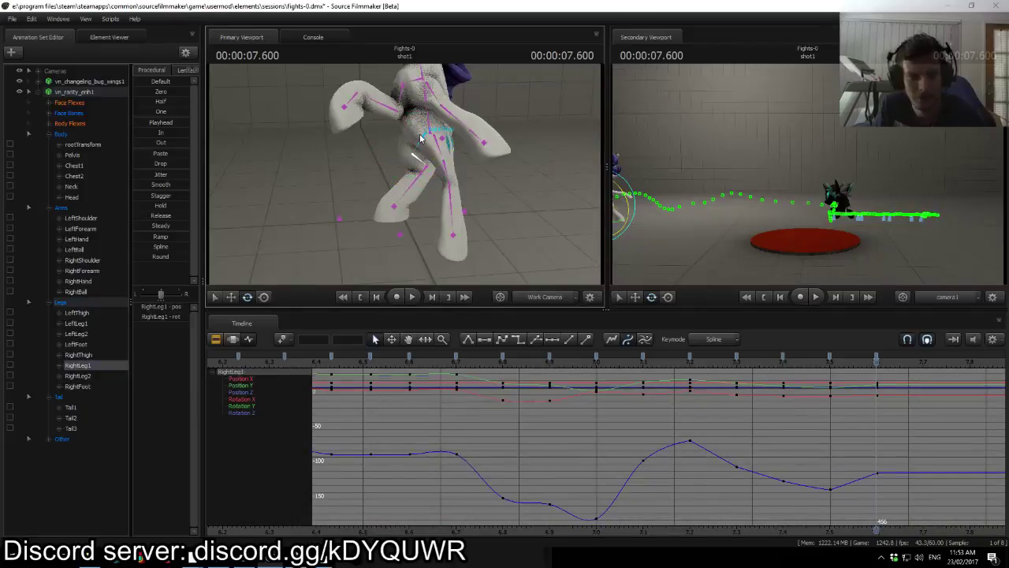
Step: Compare the hind-leg poses between the 7.500 s and 7.600 s keyframes from several angles, with the LeftThigh selected
{"action": "left_click", "coordinate": [420, 138], "text": "ctrl"}
{"action": "left_click", "coordinate": [439, 150], "text": "ctrl"}
{"action": "key", "text": "w"}
{"action": "left_click_drag", "start_coordinate": [440, 149], "coordinate": [517, 187]}
{"action": "key", "text": "s"}
{"action": "key", "text": "Down"}
{"action": "key", "text": "Up"}
{"action": "key", "text": "Down"}
{"action": "key", "text": "Up"}
{"action": "key", "text": "Down"}
{"action": "key", "text": "Up"}
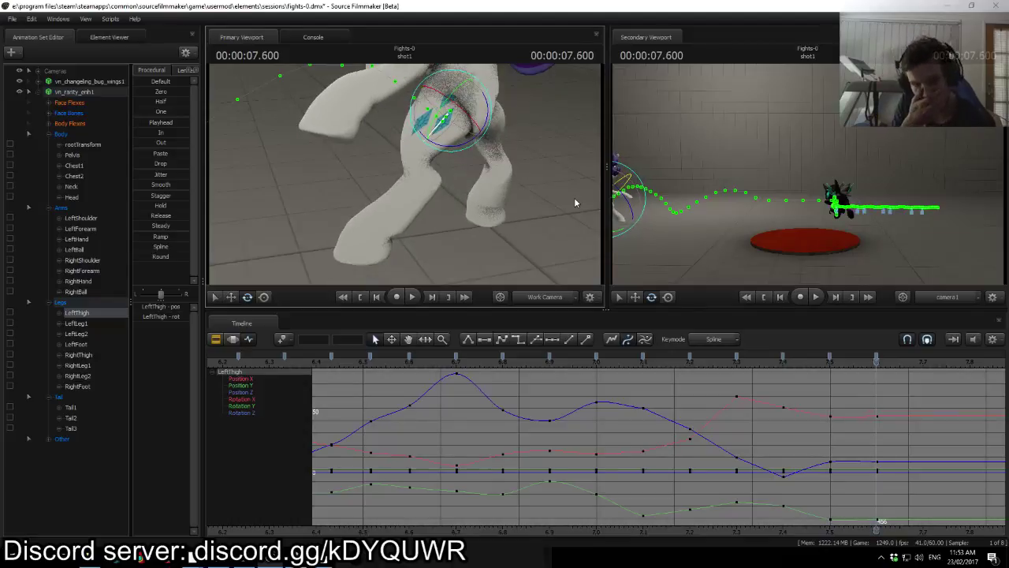
{"action": "key", "text": "Down"}
{"action": "key", "text": "Up"}
{"action": "left_click_drag", "start_coordinate": [575, 199], "coordinate": [599, 177]}
{"action": "key", "text": "w"}
{"action": "key", "text": "s"}
Step: Rotate LeftLeg1 slightly at 7.600 s and check the left hind leg against the 7.500 s keyframe
{"action": "left_click_drag", "start_coordinate": [410, 125], "coordinate": [385, 196]}
{"action": "left_click", "coordinate": [394, 109]}
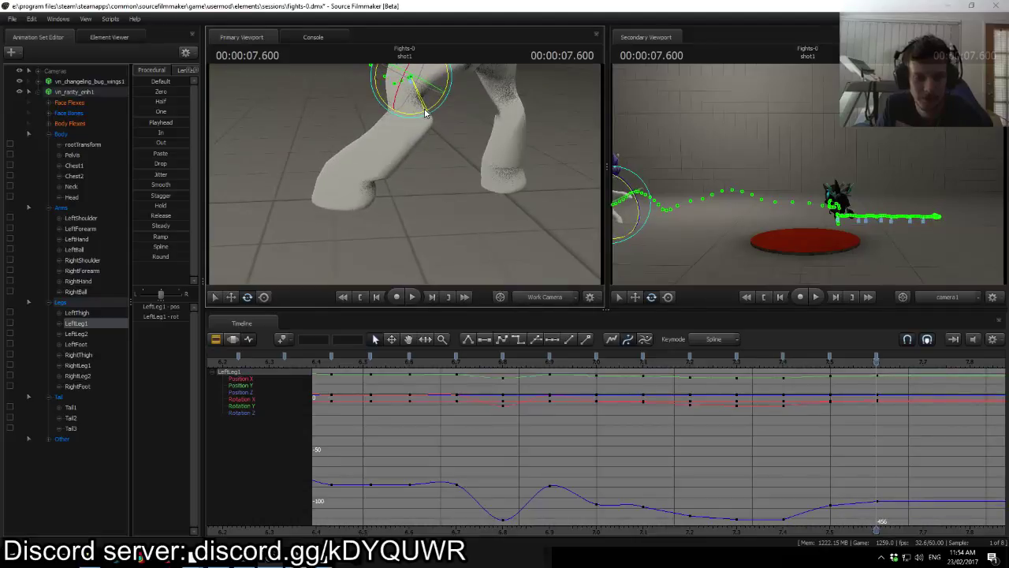
{"action": "key", "text": "Down"}
{"action": "key", "text": "Up"}
{"action": "key", "text": "Down"}
{"action": "key", "text": "Up"}
{"action": "key", "text": "Down"}
{"action": "key", "text": "Up"}
{"action": "key", "text": "Down"}
{"action": "key", "text": "Up"}
{"action": "key", "text": "Down"}
{"action": "key", "text": "Up"}
{"action": "key", "text": "Down"}
{"action": "key", "text": "Up"}
Step: Turn the rootTransform about its vertical axis and shift it at 7.600 s, comparing hoof placement with the 7.500 s keyframe
{"action": "left_click", "coordinate": [433, 191]}
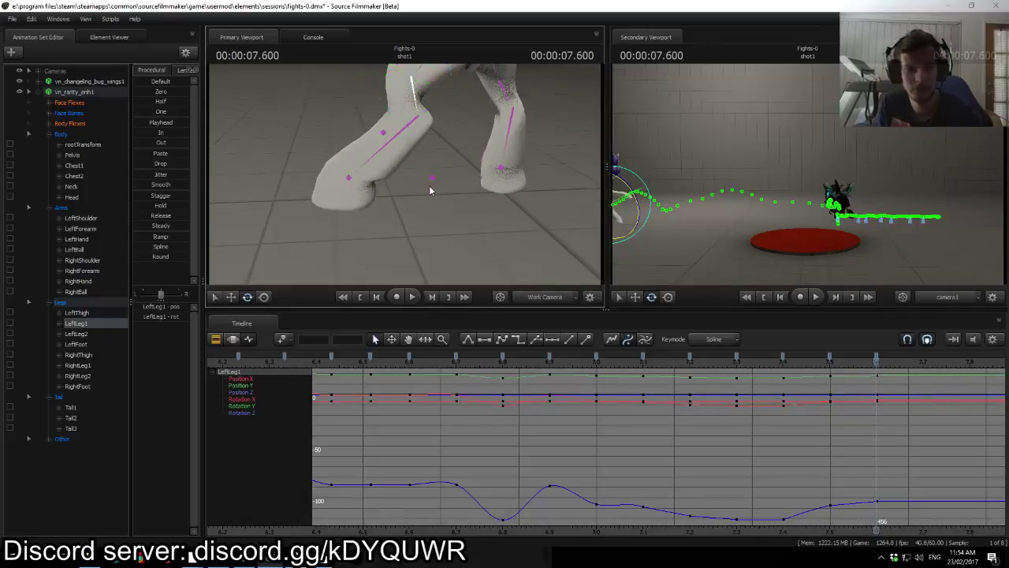
{"action": "left_click_drag", "start_coordinate": [439, 205], "coordinate": [445, 205]}
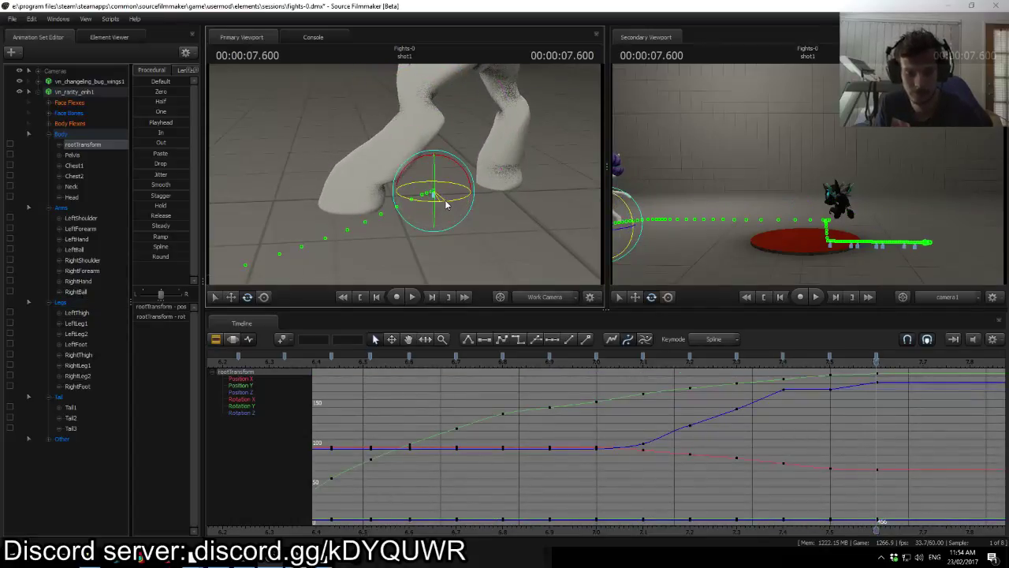
{"action": "key", "text": "Down"}
{"action": "key", "text": "Up"}
{"action": "key", "text": "Down"}
{"action": "key", "text": "Up"}
{"action": "key", "text": "Down"}
{"action": "key", "text": "Up"}
{"action": "key", "text": "Down"}
{"action": "key", "text": "Down"}
{"action": "key", "text": "Down"}
{"action": "key", "text": "Up"}
{"action": "key", "text": "Up"}
{"action": "key", "text": "Up"}
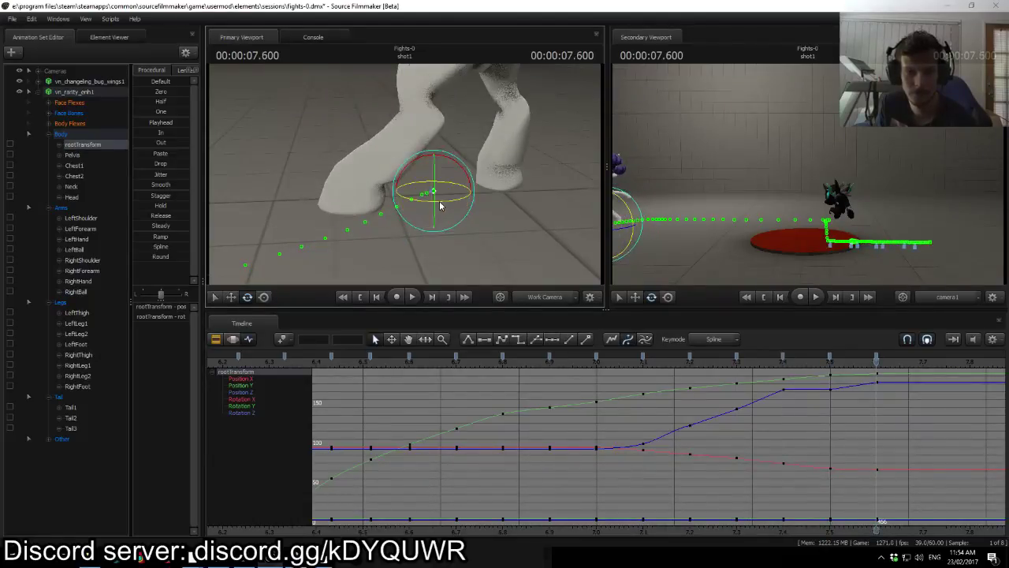
{"action": "left_click_drag", "start_coordinate": [440, 206], "coordinate": [444, 206]}
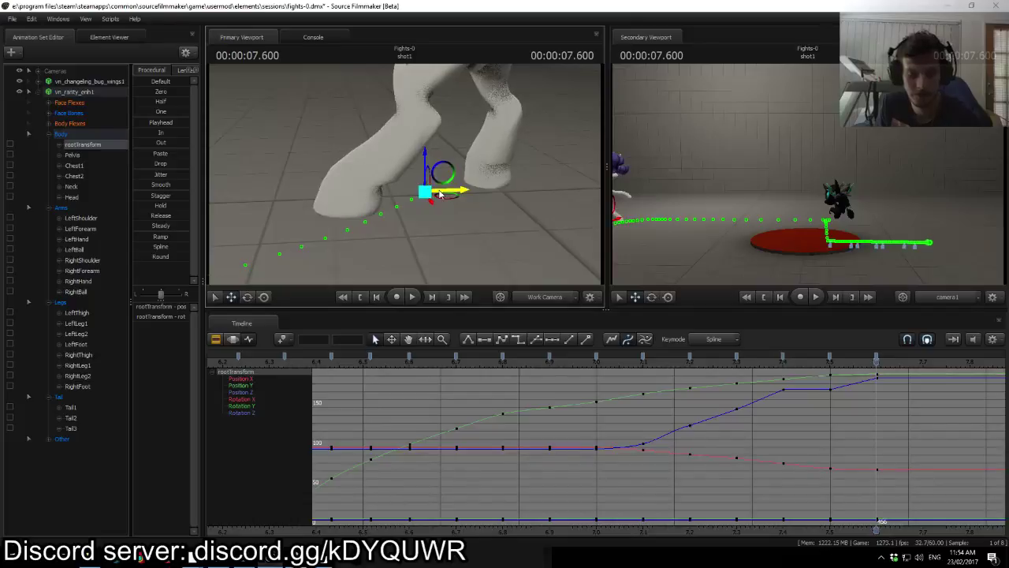
{"action": "key", "text": "Down"}
{"action": "key", "text": "Up"}
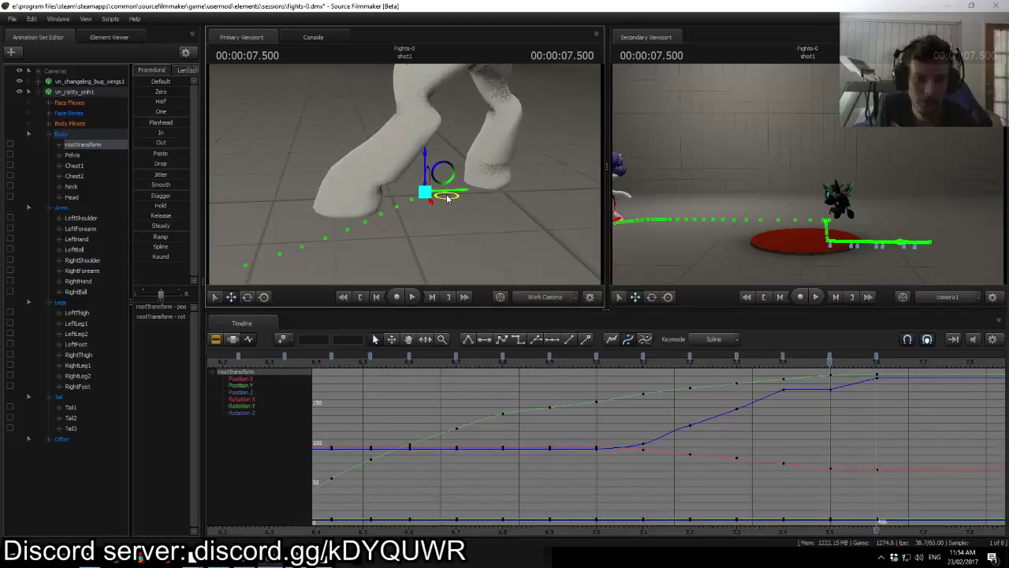
Step: Nudge the rootTransform in the ground plane and compare the hoof placement between the 7.500 s and 7.600 s keyframes
{"action": "key", "text": "Down"}
{"action": "key", "text": "Up"}
{"action": "key", "text": "Down"}
{"action": "key", "text": "Up"}
{"action": "key", "text": "Down"}
{"action": "key", "text": "Up"}
{"action": "left_click_drag", "start_coordinate": [455, 192], "coordinate": [450, 191]}
{"action": "key", "text": "Down"}
{"action": "key", "text": "Up"}
{"action": "key", "text": "Down"}
{"action": "key", "text": "Up"}
{"action": "key", "text": "Down"}
{"action": "key", "text": "Up"}
{"action": "key", "text": "Down"}
{"action": "left_click_drag", "start_coordinate": [507, 240], "coordinate": [405, 173]}
{"action": "key", "text": "Up"}
{"action": "key", "text": "Down"}
{"action": "key", "text": "Up"}
Step: Select the Pelvis and the torso bones in turn and adjust the upper-body pose at 7.600 s
{"action": "left_click", "coordinate": [460, 184], "text": "ctrl"}
{"action": "left_click_drag", "start_coordinate": [526, 174], "coordinate": [540, 189]}
{"action": "key", "text": "w"}
{"action": "scroll", "coordinate": [406, 177], "scroll_direction": "down", "scroll_amount": 4}
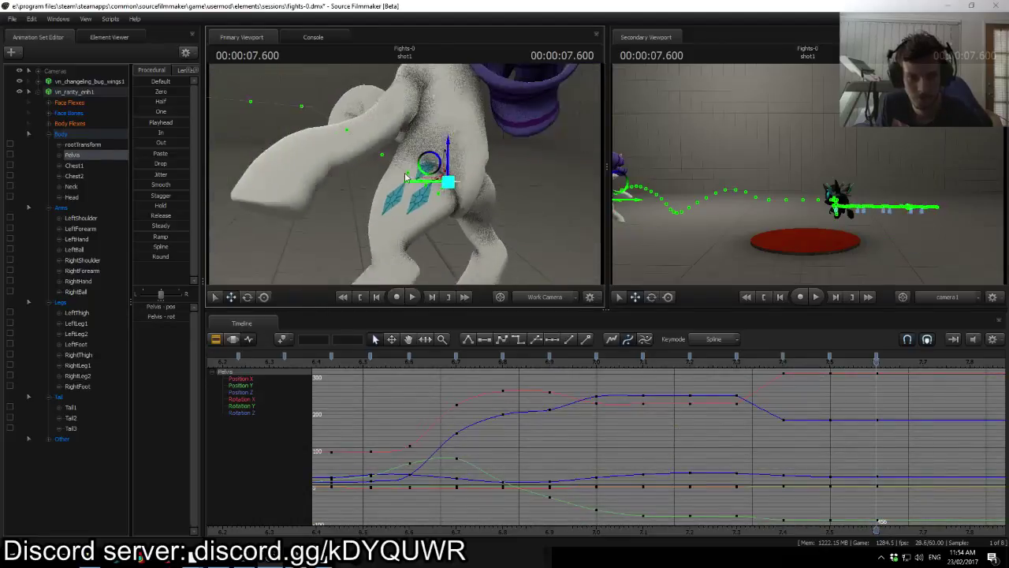
{"action": "left_click", "coordinate": [448, 126]}
{"action": "key", "text": "e"}
{"action": "left_click", "coordinate": [507, 163], "text": "ctrl"}
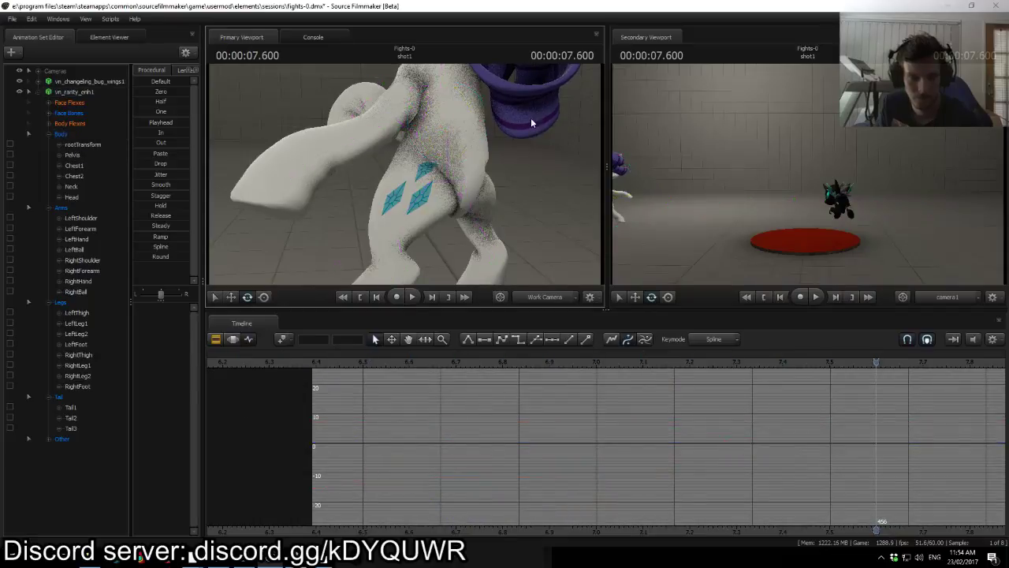
{"action": "left_click_drag", "start_coordinate": [535, 115], "coordinate": [533, 85]}
{"action": "left_click", "coordinate": [447, 150], "text": "ctrl"}
{"action": "left_click_drag", "start_coordinate": [479, 145], "coordinate": [544, 130]}
{"action": "mouse_move", "coordinate": [404, 166]}
{"action": "left_mouse_down"}
{"action": "mouse_move", "coordinate": [370, 185]}
{"action": "mouse_move", "coordinate": [405, 166]}
{"action": "left_mouse_up"}
Step: Rotate the Neck slightly and turn the Head at 7.600 s
{"action": "left_click", "coordinate": [370, 119]}
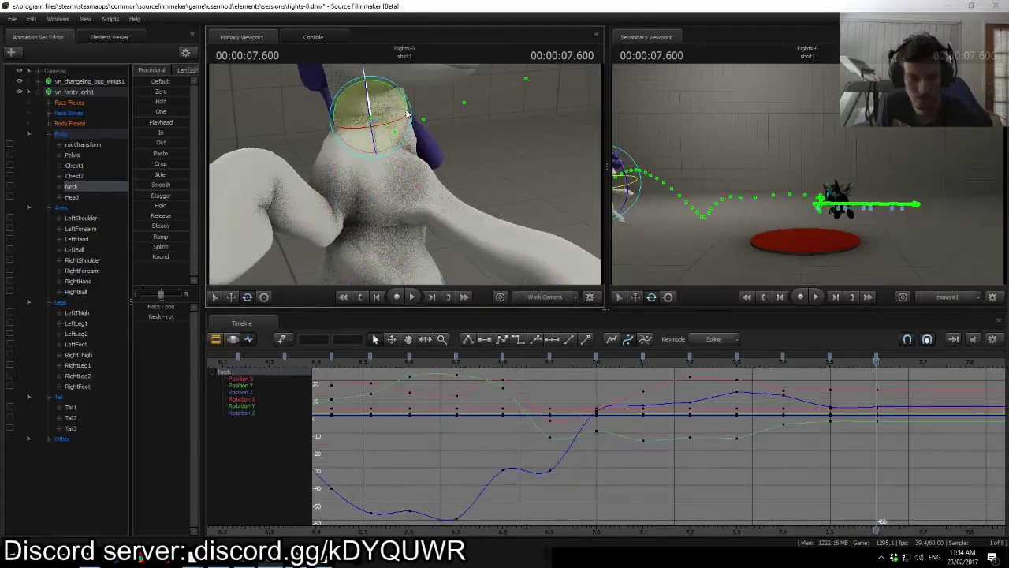
{"action": "left_click_drag", "start_coordinate": [404, 97], "coordinate": [405, 103]}
{"action": "left_click_drag", "start_coordinate": [355, 163], "coordinate": [315, 124]}
{"action": "left_click", "coordinate": [330, 157]}
{"action": "left_click_drag", "start_coordinate": [331, 161], "coordinate": [321, 162]}
{"action": "left_click", "coordinate": [325, 195], "text": "ctrl"}
{"action": "left_click_drag", "start_coordinate": [320, 209], "coordinate": [333, 211]}
{"action": "left_click", "coordinate": [324, 157]}
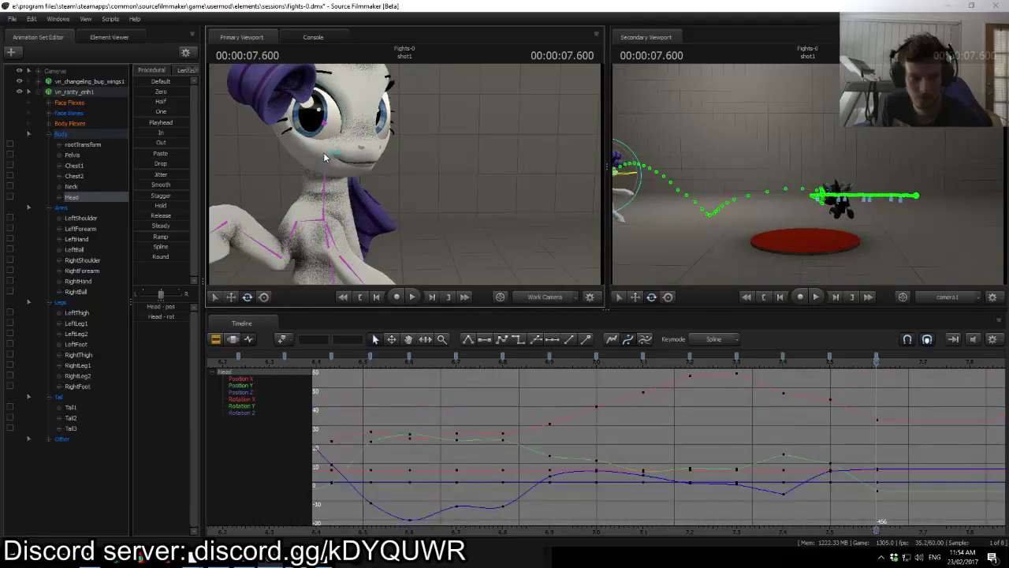
{"action": "left_click_drag", "start_coordinate": [324, 160], "coordinate": [311, 158]}
Step: Rotate the RightShoulder at 7.600 s to swing the right foreleg back against the chest
{"action": "left_click_drag", "start_coordinate": [436, 171], "coordinate": [482, 147]}
{"action": "left_click", "coordinate": [489, 182]}
{"action": "left_click", "coordinate": [449, 211], "text": "ctrl"}
{"action": "left_click_drag", "start_coordinate": [460, 185], "coordinate": [302, 173]}
{"action": "left_click", "coordinate": [351, 151]}
{"action": "left_click", "coordinate": [329, 189], "text": "ctrl"}
{"action": "left_click_drag", "start_coordinate": [307, 177], "coordinate": [355, 174]}
{"action": "left_click", "coordinate": [317, 175], "text": "ctrl"}
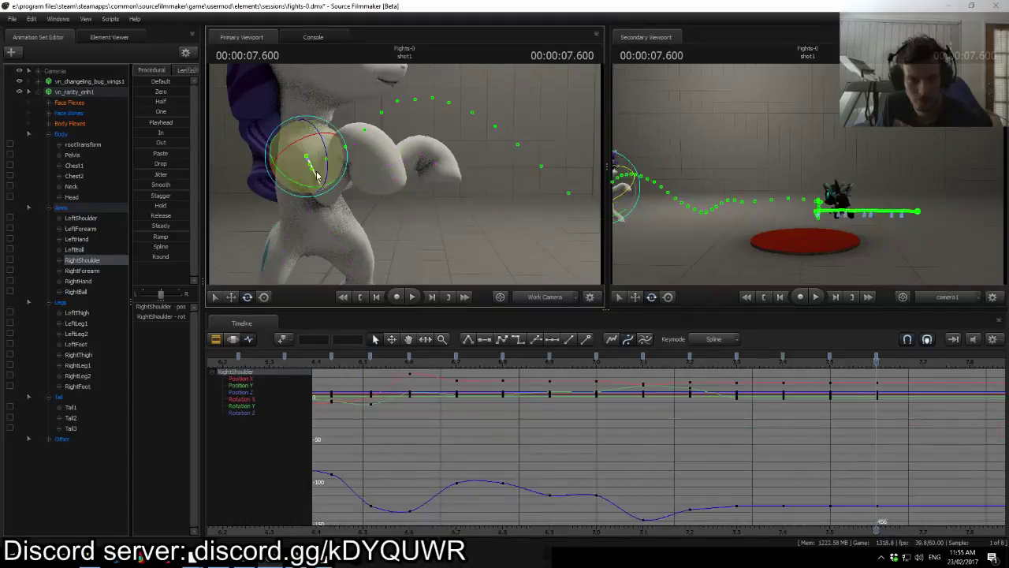
{"action": "left_click_drag", "start_coordinate": [300, 144], "coordinate": [319, 143]}
{"action": "left_click_drag", "start_coordinate": [326, 184], "coordinate": [318, 147]}
Step: Bend the RightForearm further and rotate the RightHand inward at 7.600 s
{"action": "left_click_drag", "start_coordinate": [315, 191], "coordinate": [296, 185]}
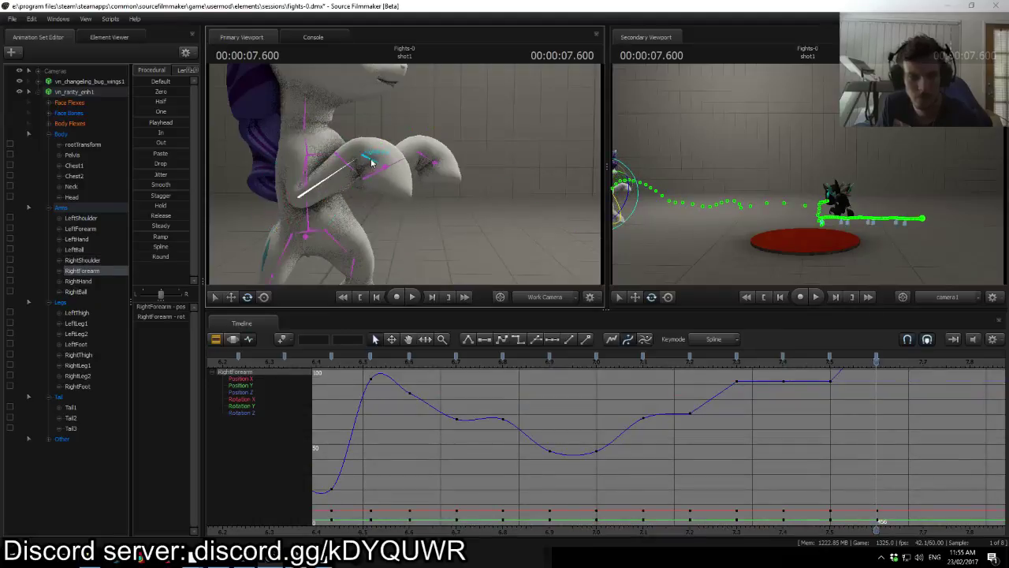
{"action": "left_click", "coordinate": [391, 172]}
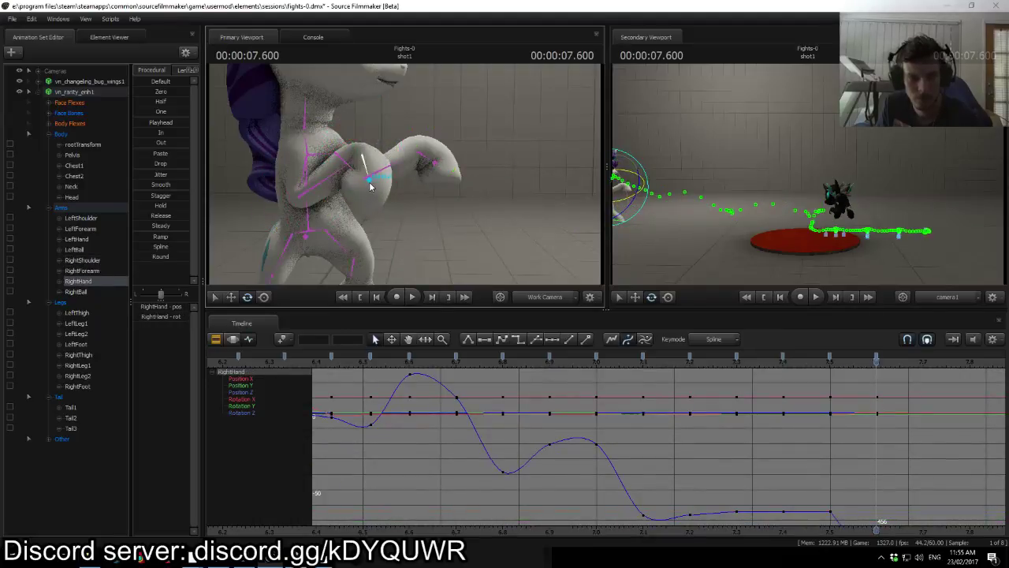
{"action": "left_click", "coordinate": [371, 186]}
Step: Adjust the left hind leg at 7.600 s through the LeftThigh, LeftLeg1 and LeftLeg2 rotations
{"action": "left_click_drag", "start_coordinate": [348, 227], "coordinate": [332, 221]}
{"action": "left_click_drag", "start_coordinate": [332, 221], "coordinate": [394, 133]}
{"action": "key", "text": "s"}
{"action": "left_click", "coordinate": [366, 132]}
{"action": "left_click_drag", "start_coordinate": [394, 132], "coordinate": [374, 139]}
{"action": "key", "text": "s"}
{"action": "left_click", "coordinate": [386, 144]}
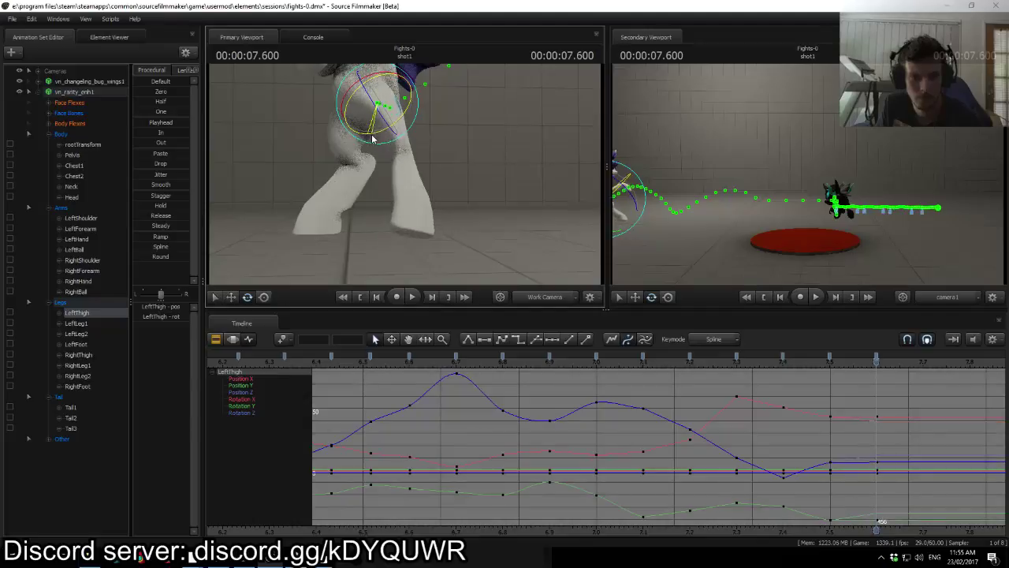
{"action": "left_click", "coordinate": [387, 118]}
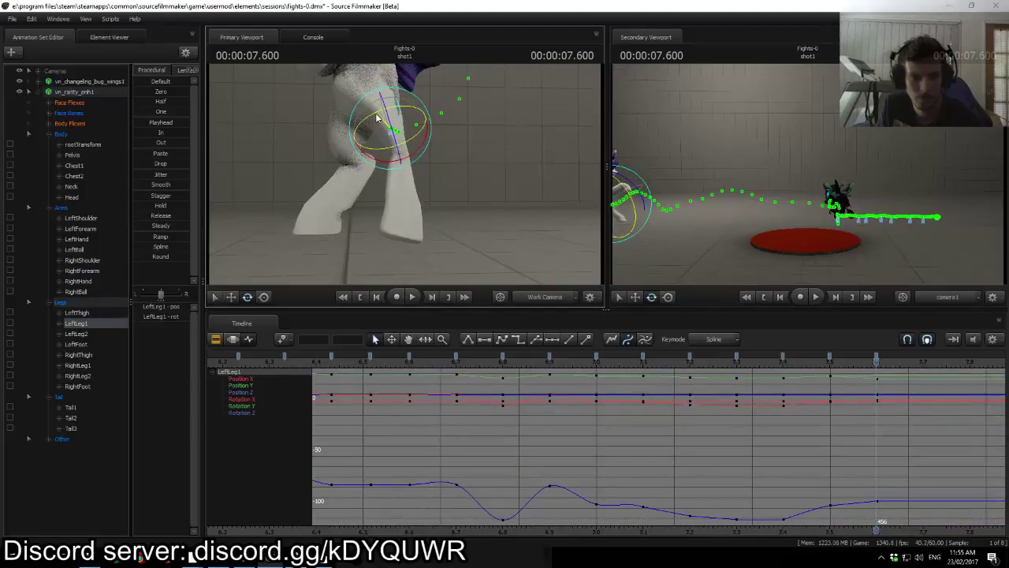
{"action": "left_click", "coordinate": [394, 148]}
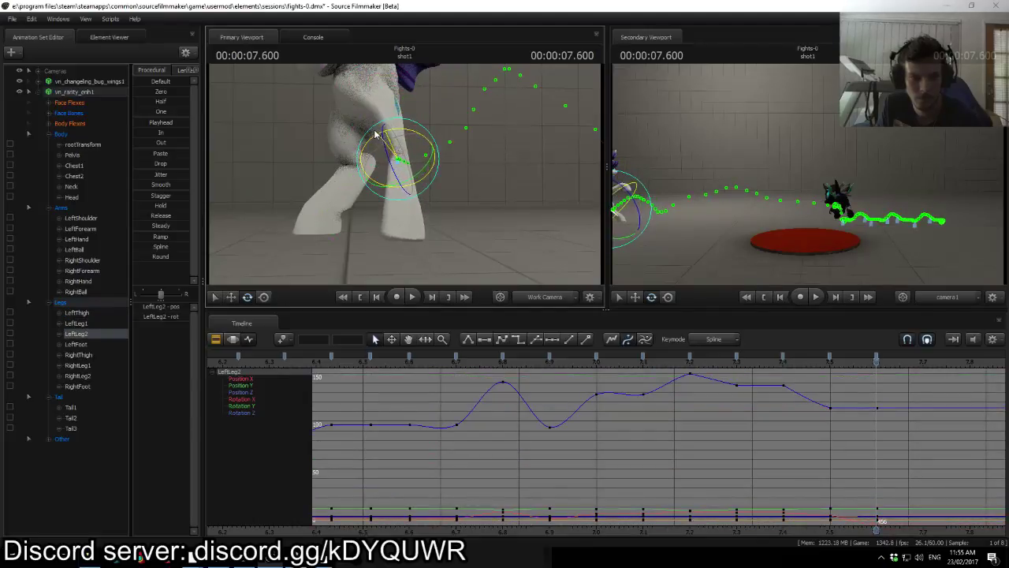
{"action": "left_click_drag", "start_coordinate": [406, 178], "coordinate": [406, 178]}
Step: Check the left hind leg against the previous keyframes and refine the LeftLeg1 and LeftLeg2 rotations at 7.600 s
{"action": "key", "text": "Up"}
{"action": "key", "text": "Up"}
{"action": "key", "text": "Down"}
{"action": "key", "text": "Down"}
{"action": "key", "text": "Up"}
{"action": "key", "text": "Up"}
{"action": "key", "text": "Down"}
{"action": "key", "text": "Down"}
{"action": "left_click_drag", "start_coordinate": [507, 195], "coordinate": [493, 161]}
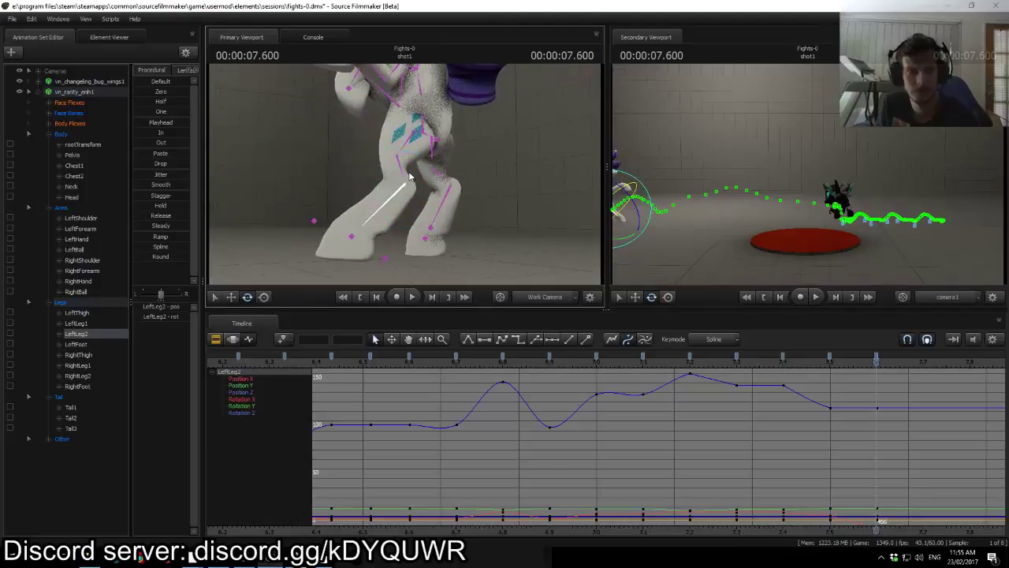
{"action": "left_click", "coordinate": [403, 176], "text": "ctrl"}
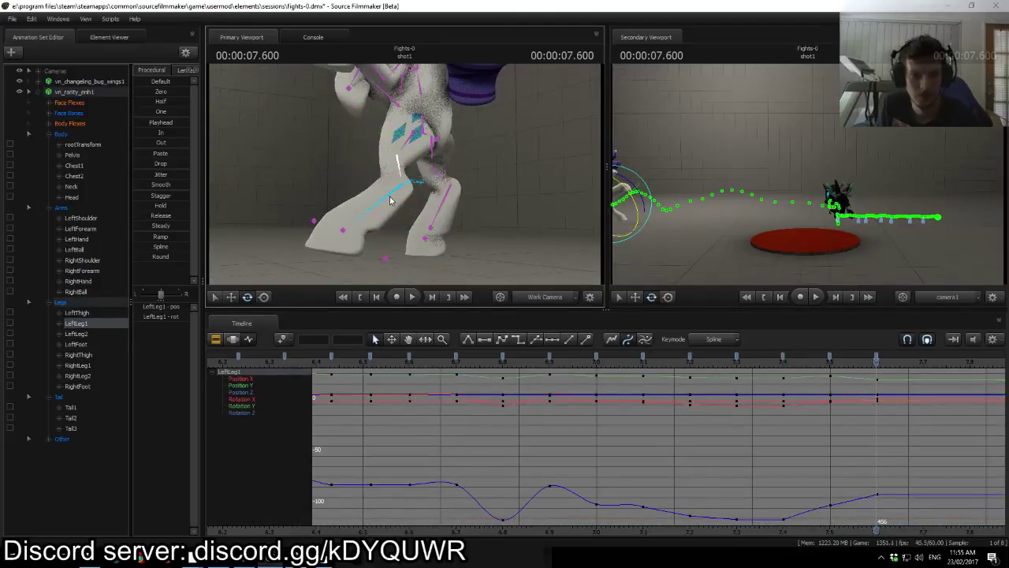
{"action": "left_click", "coordinate": [390, 200]}
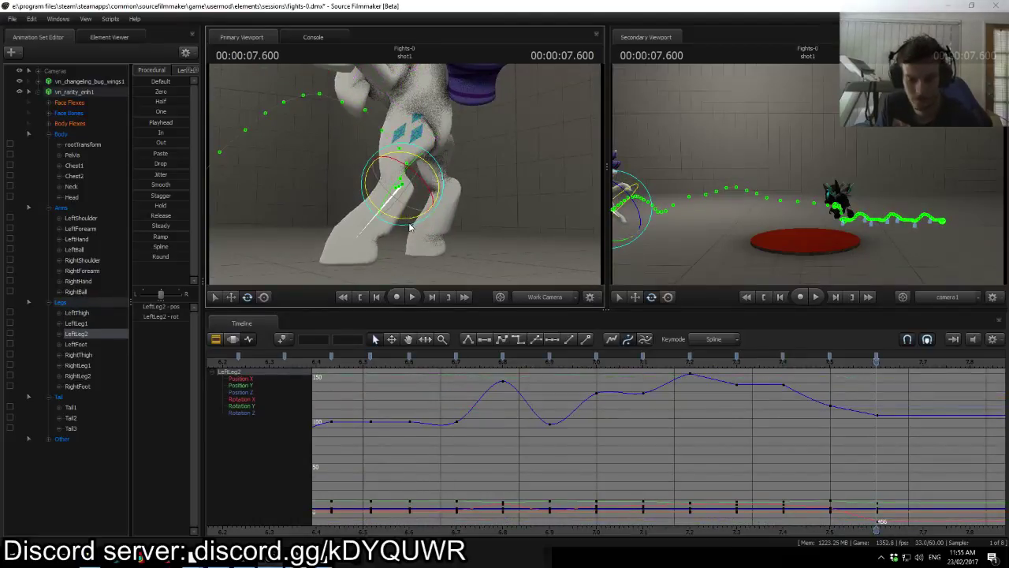
Step: Flip between the last keyframes and play back the flip and landing to judge the motion and timing
{"action": "key", "text": "Up"}
{"action": "key", "text": "Up"}
{"action": "key", "text": "Up"}
{"action": "key", "text": "Down"}
{"action": "key", "text": "Down"}
{"action": "key", "text": "Down"}
{"action": "key", "text": "Up"}
{"action": "key", "text": "Down"}
{"action": "key", "text": "space"}
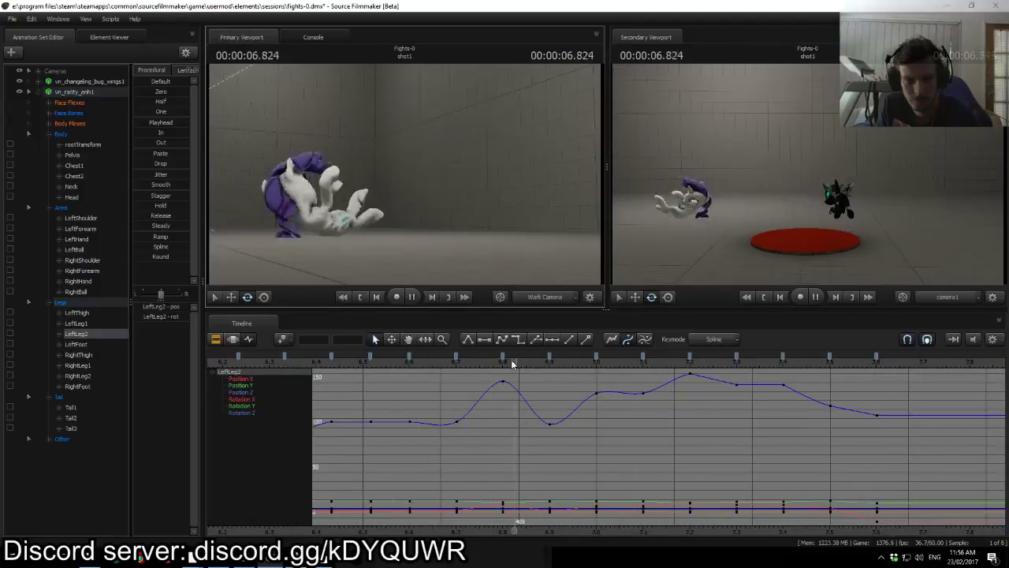
{"action": "key", "text": "space"}
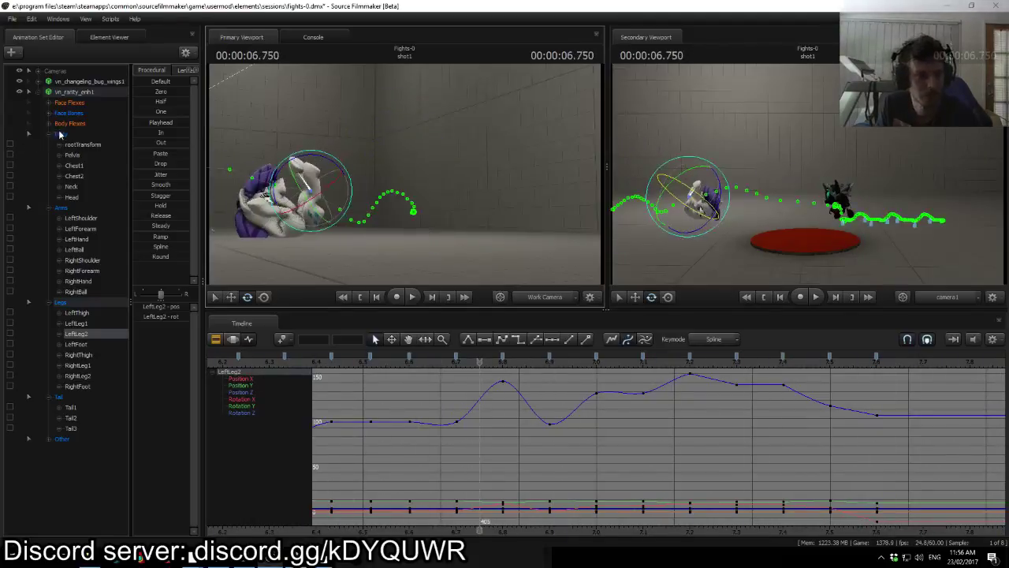
Step: Select all Body, Arms and Legs controls and tighten the keyframe spacing after 7.0 s, shifting the 7.5 s keyframe to frame 444
{"action": "left_click", "coordinate": [61, 135]}
{"action": "left_click", "coordinate": [60, 305], "text": "shift"}
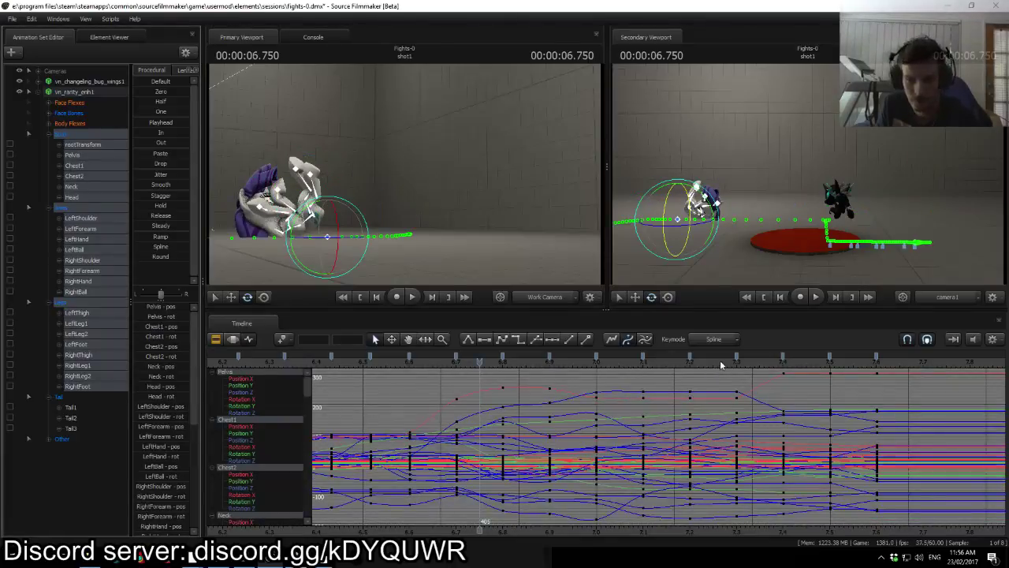
{"action": "left_click", "coordinate": [878, 358]}
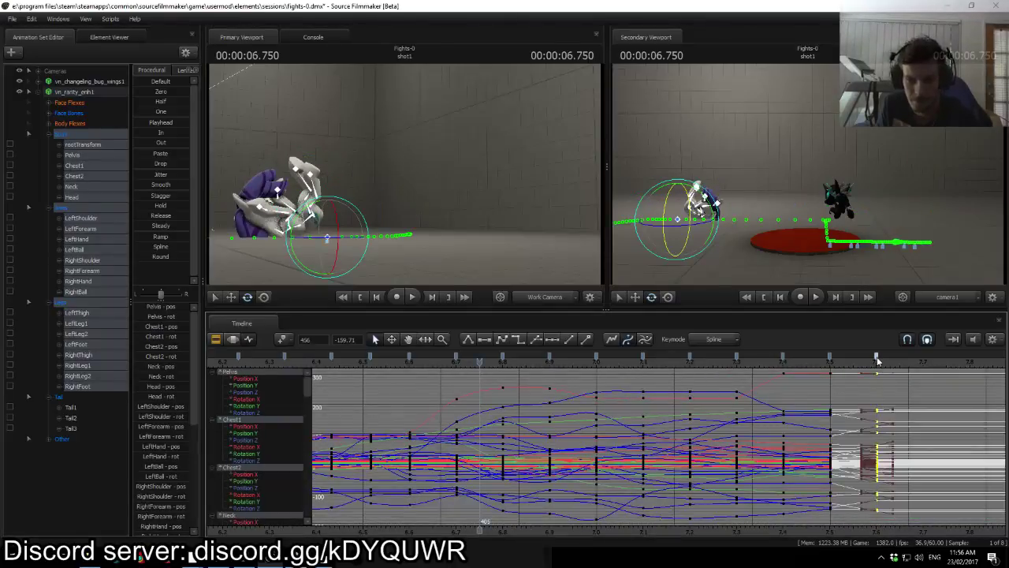
{"action": "left_click", "coordinate": [502, 357], "text": "shift"}
{"action": "key", "text": "space"}
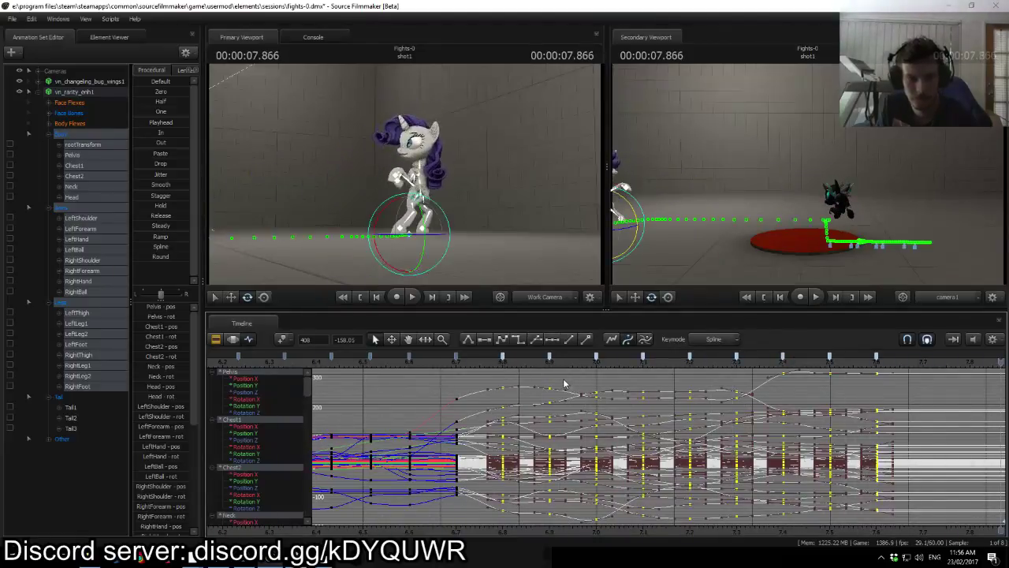
{"action": "left_click_drag", "start_coordinate": [501, 361], "coordinate": [830, 357]}
{"action": "left_click", "coordinate": [629, 373]}
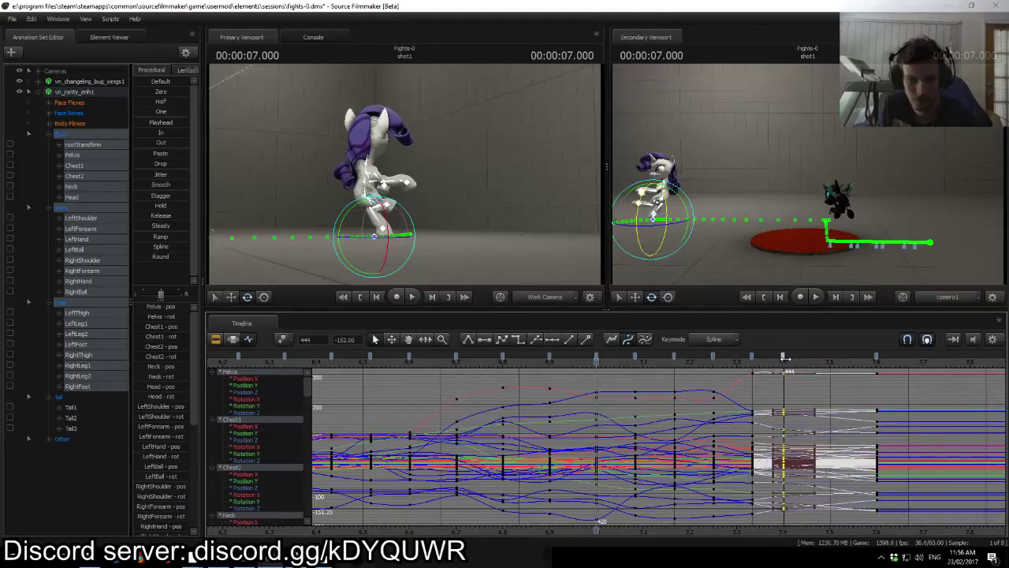
Step: Move the final keyframe from 7.6 s to 7.5 s (frame 450) and play back the retimed landing
{"action": "left_click", "coordinate": [876, 357]}
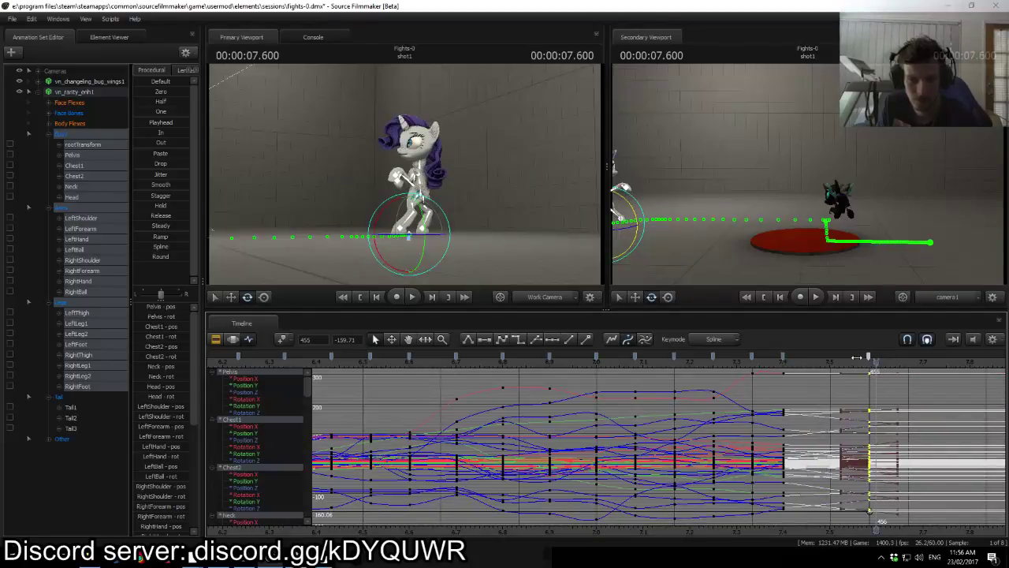
{"action": "left_click_drag", "start_coordinate": [868, 359], "coordinate": [837, 359]}
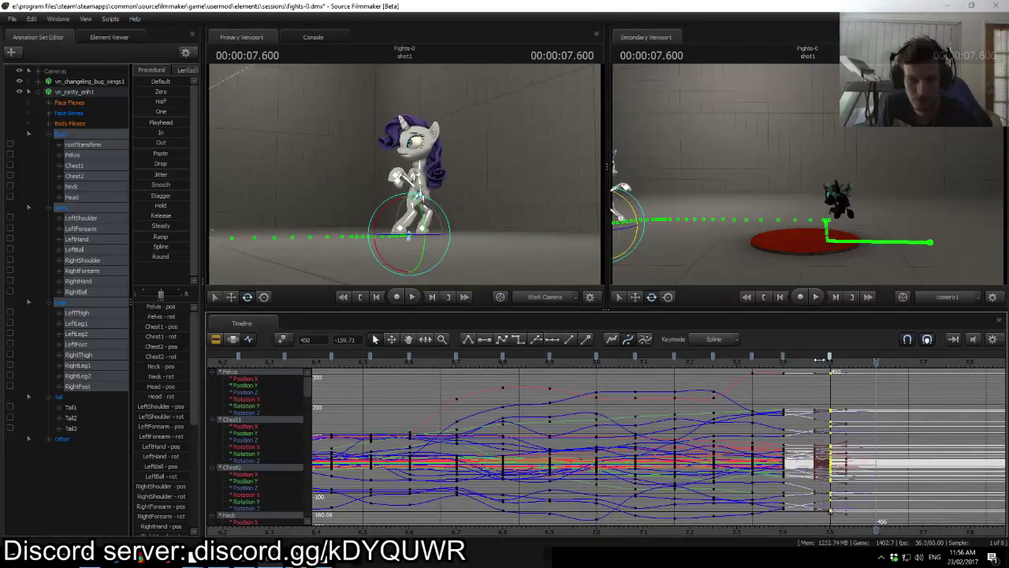
{"action": "left_click", "coordinate": [490, 361]}
{"action": "key", "text": "space"}
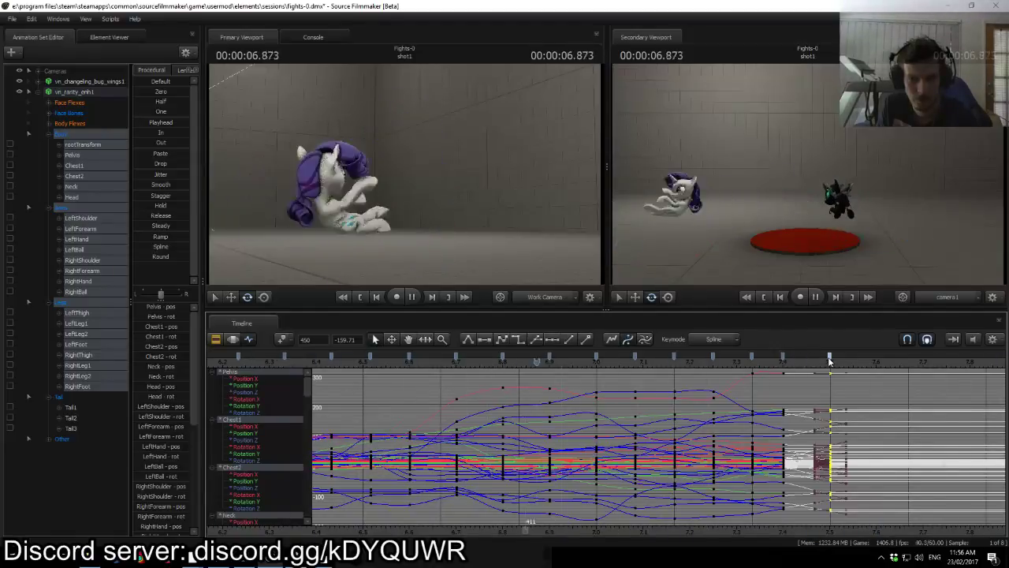
{"action": "key", "text": "space"}
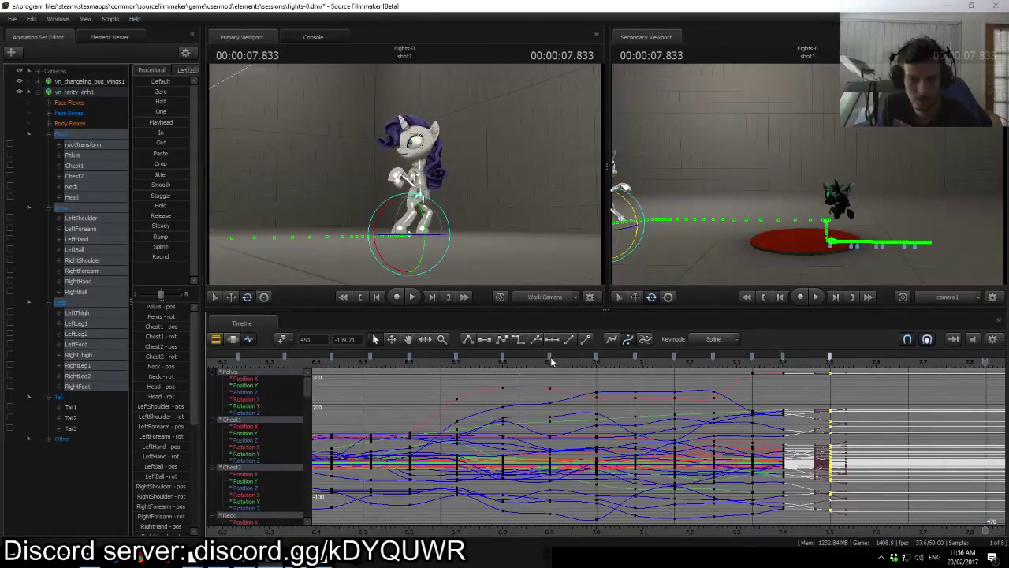
{"action": "left_click", "coordinate": [551, 357], "text": "shift"}
{"action": "left_click", "coordinate": [495, 355]}
{"action": "key", "text": "space"}
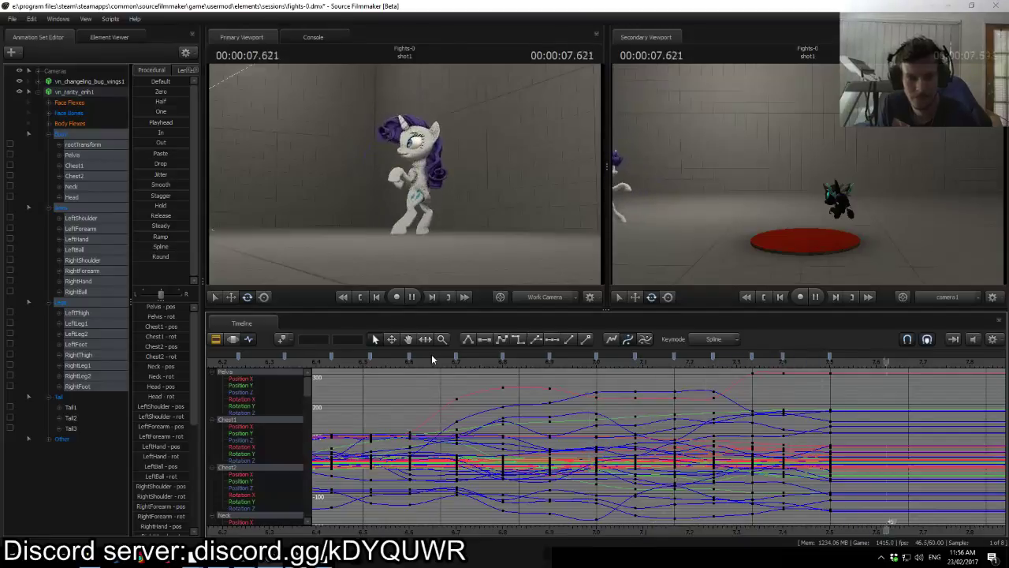
{"action": "key", "text": "space"}
Step: Play back the flip and landing from a wider angle that includes the red disc
{"action": "left_click_drag", "start_coordinate": [426, 213], "coordinate": [408, 177]}
{"action": "key", "text": "w"}
{"action": "key", "text": "a"}
{"action": "key", "text": "s"}
{"action": "key", "text": "space"}
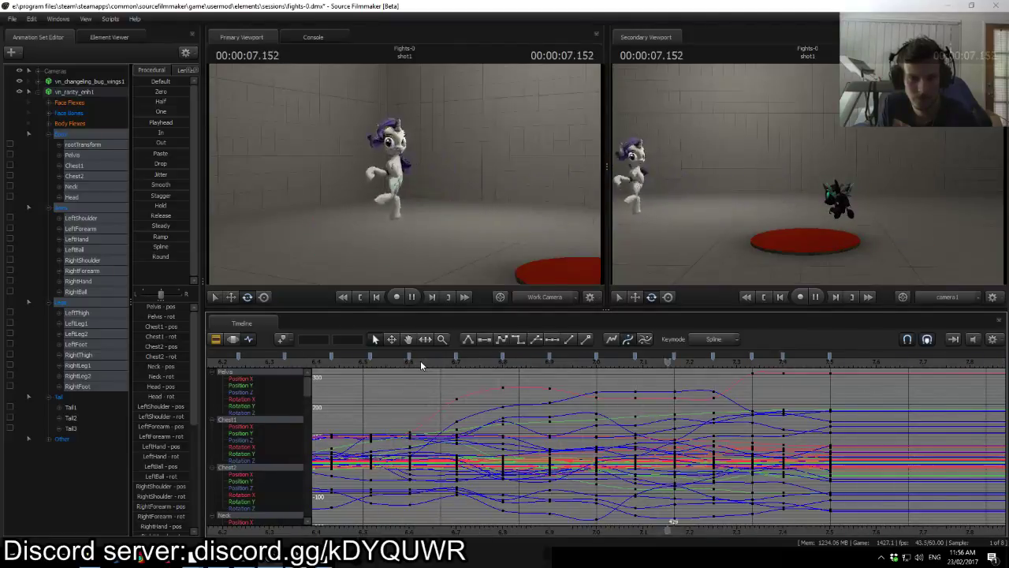
{"action": "key", "text": "space"}
Step: Rotate the RightShoulder at the 7.400 s keyframe and play back the landing to check the arm motion
{"action": "left_click", "coordinate": [346, 184]}
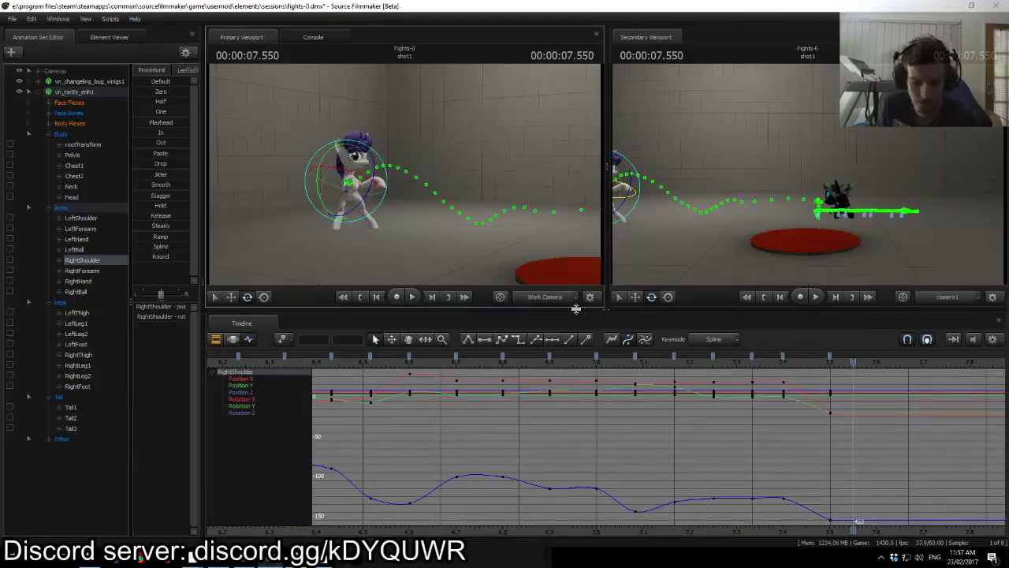
{"action": "key", "text": "Up"}
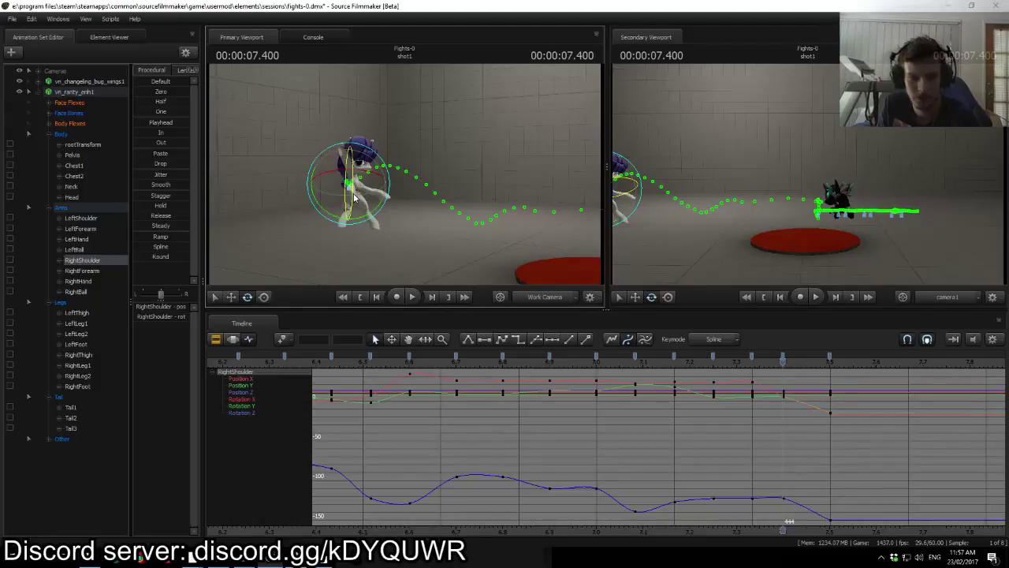
{"action": "left_click_drag", "start_coordinate": [352, 208], "coordinate": [356, 208]}
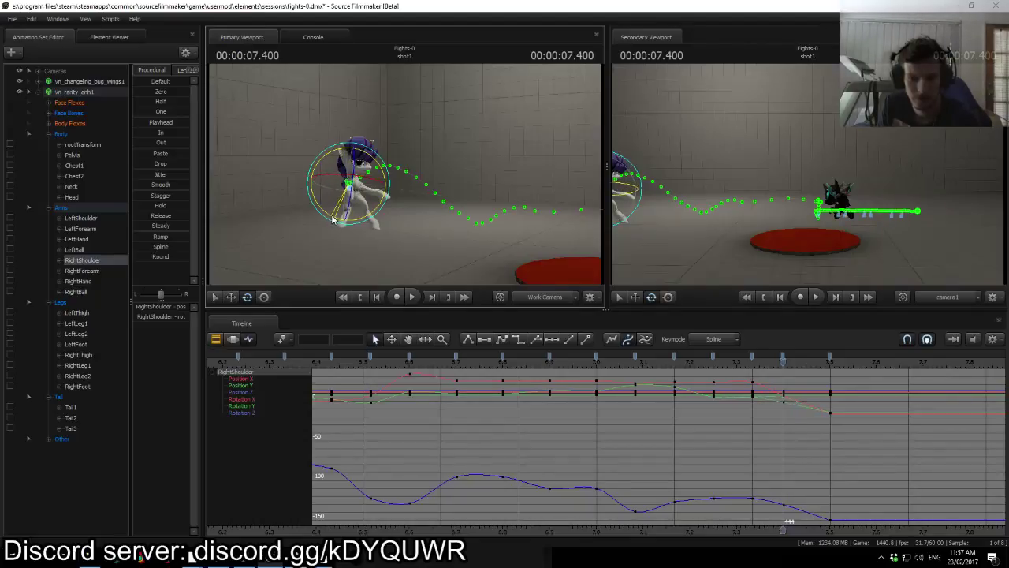
{"action": "key", "text": "space"}
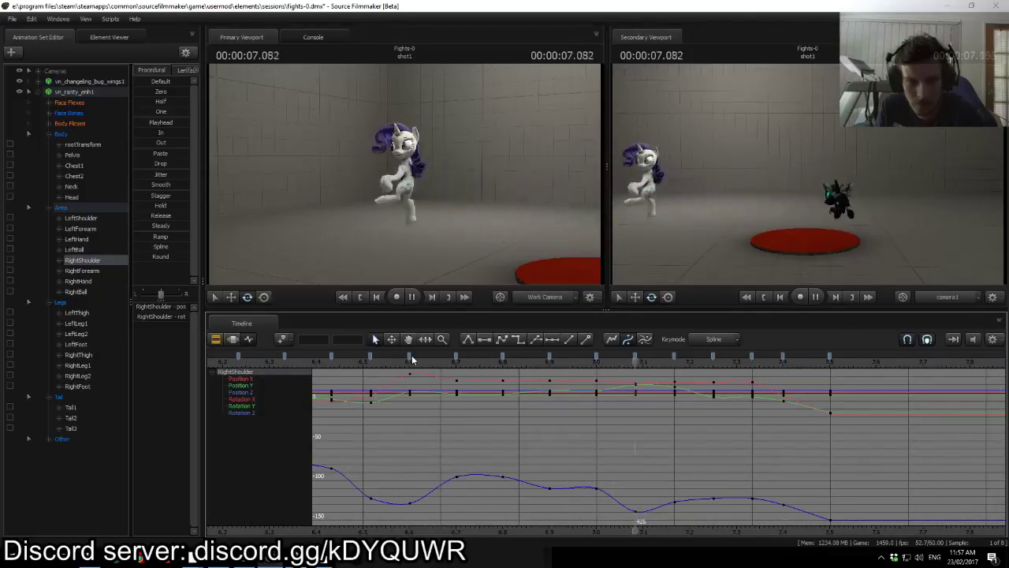
{"action": "key", "text": "space"}
{"action": "scroll", "coordinate": [668, 450], "scroll_direction": "down", "scroll_amount": 2}
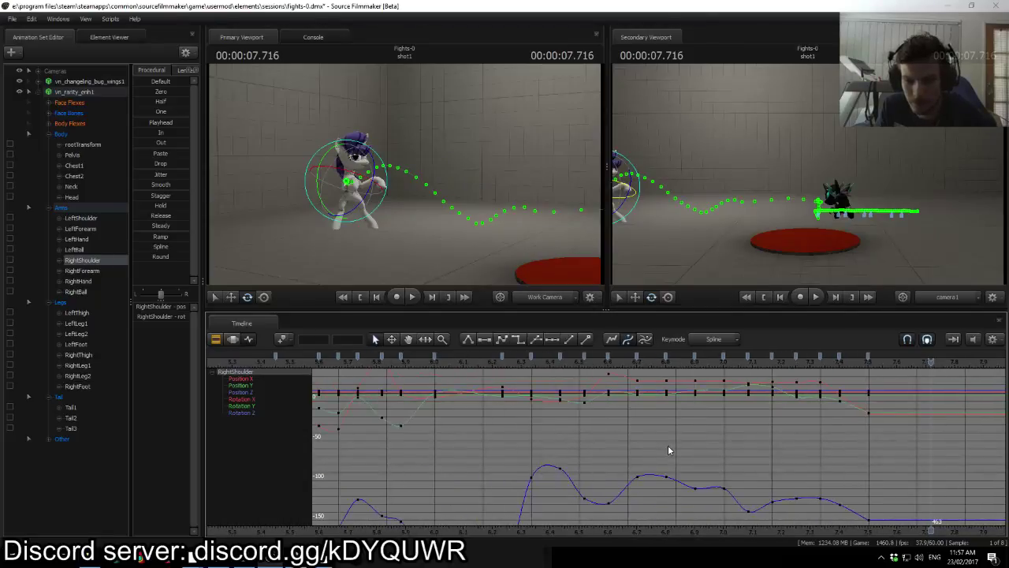
{"action": "scroll", "coordinate": [668, 451], "scroll_direction": "down", "scroll_amount": 3}
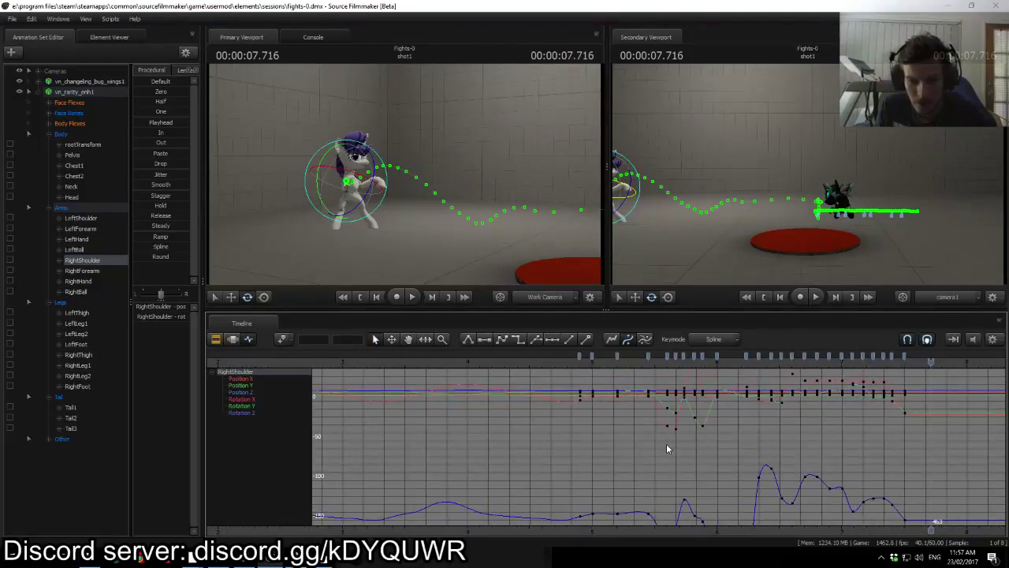
{"action": "left_click", "coordinate": [8, 17]}
{"action": "mouse_move", "coordinate": [33, 124]}
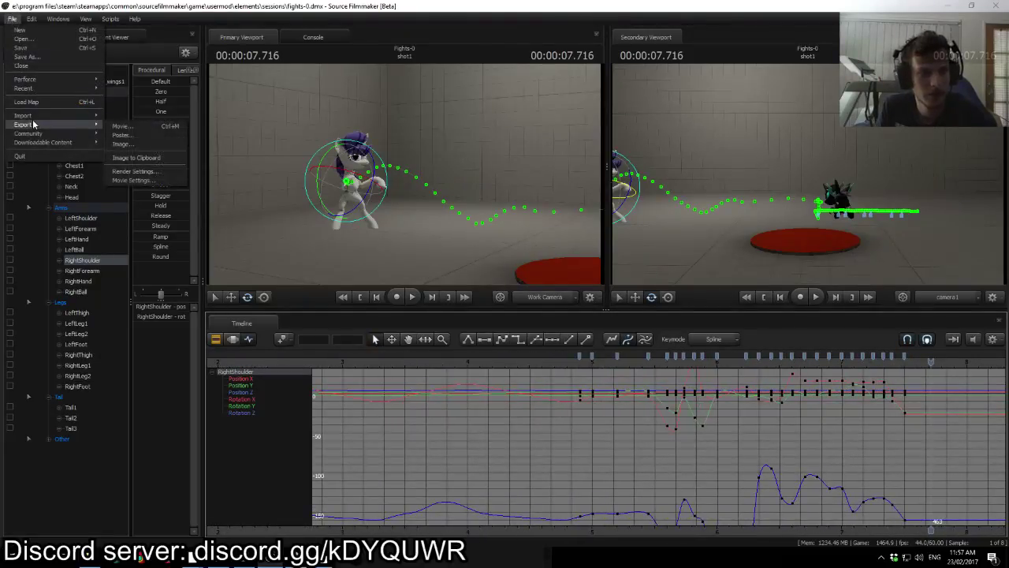
{"action": "left_click", "coordinate": [515, 380]}
Step: Play back the shot from its beginning with both characters framed, and replay the flip from about 6.6 s
{"action": "scroll", "coordinate": [608, 448], "scroll_direction": "down", "scroll_amount": 3}
{"action": "middle_click_drag", "start_coordinate": [548, 382], "coordinate": [373, 380]}
{"action": "left_click", "coordinate": [340, 365]}
{"action": "key", "text": "space"}
{"action": "key", "text": "space"}
{"action": "left_click_drag", "start_coordinate": [455, 228], "coordinate": [550, 225]}
{"action": "key", "text": "s"}
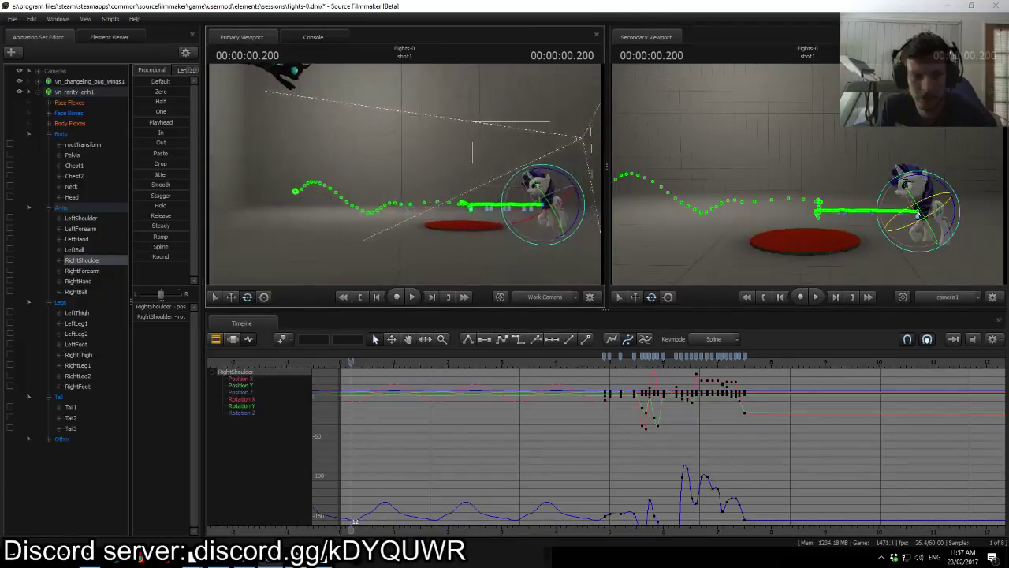
{"action": "key", "text": "space"}
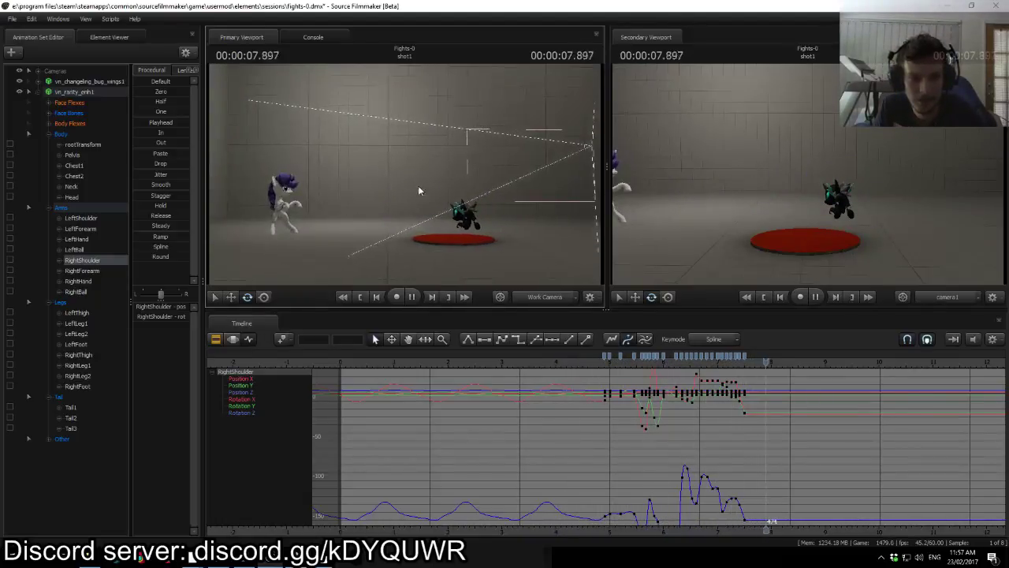
{"action": "left_click", "coordinate": [694, 362]}
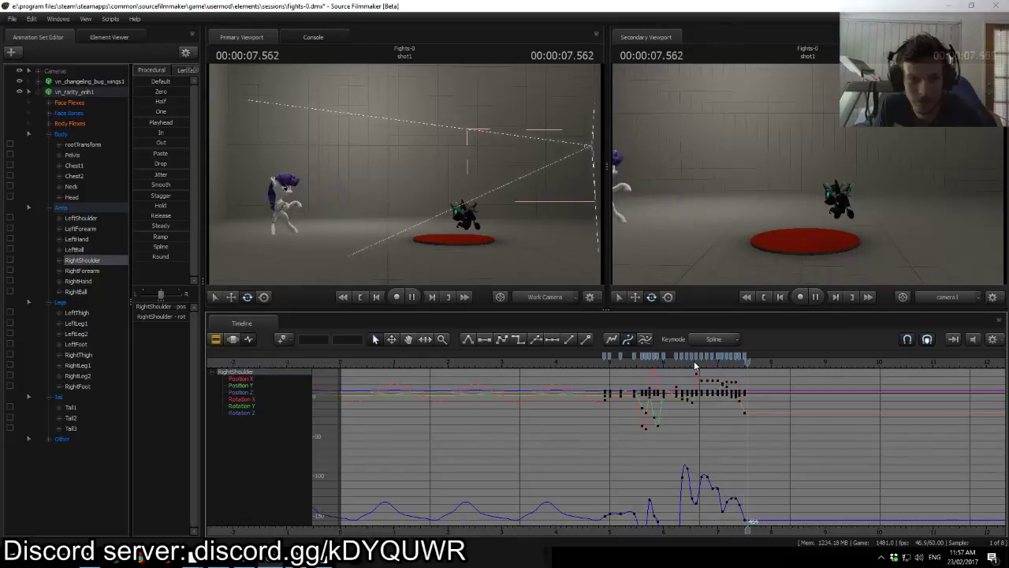
Step: Replay the pony's flip and landing several times from about 6.4 s
{"action": "left_click", "coordinate": [686, 364]}
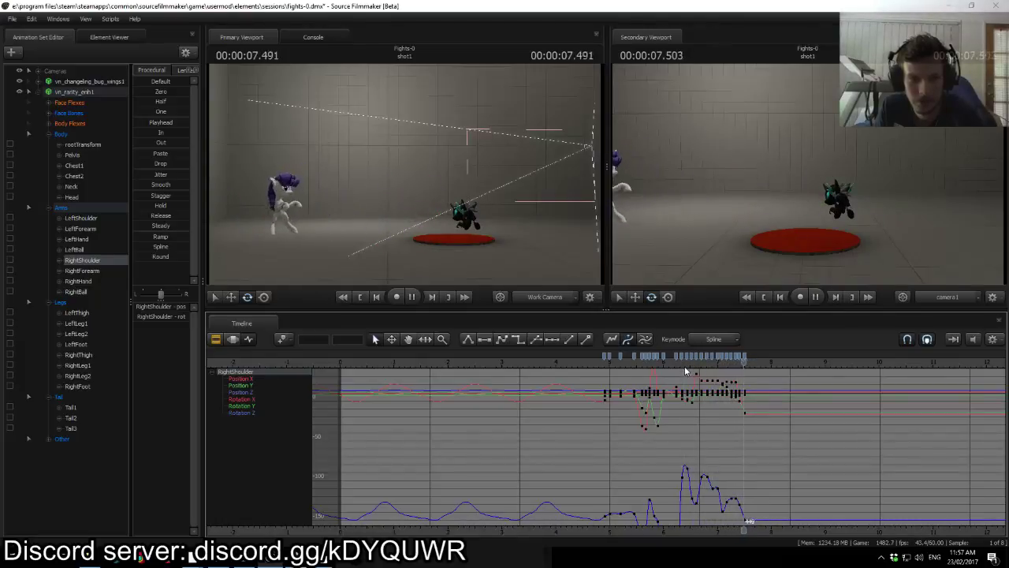
{"action": "left_click", "coordinate": [685, 369]}
{"action": "left_click", "coordinate": [684, 366]}
{"action": "key", "text": "space"}
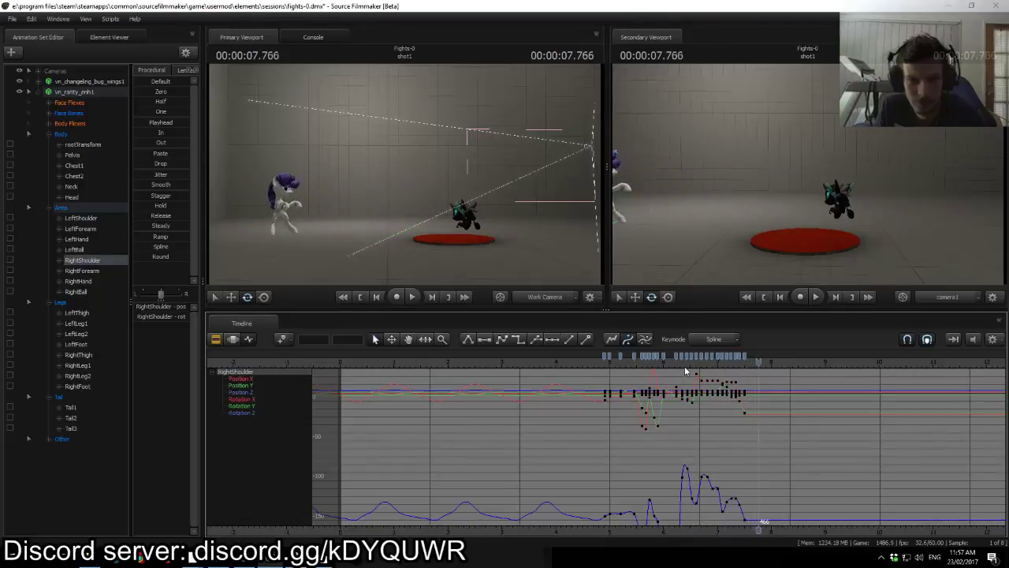
Step: Reposition the work camera close above the red disc and play back the fight from about 4.9 s through the landing
{"action": "left_click_drag", "start_coordinate": [405, 174], "coordinate": [429, 194]}
{"action": "key", "text": "w"}
{"action": "key", "text": "s"}
{"action": "left_click_drag", "start_coordinate": [660, 364], "coordinate": [675, 362]}
{"action": "left_click_drag", "start_coordinate": [509, 216], "coordinate": [470, 223]}
{"action": "key", "text": "w"}
{"action": "key", "text": "s"}
{"action": "key", "text": "d"}
{"action": "mouse_move", "coordinate": [666, 365]}
{"action": "left_mouse_down"}
{"action": "mouse_move", "coordinate": [640, 360]}
{"action": "mouse_move", "coordinate": [686, 367]}
{"action": "mouse_move", "coordinate": [652, 365]}
{"action": "left_mouse_up"}
{"action": "key", "text": "space"}
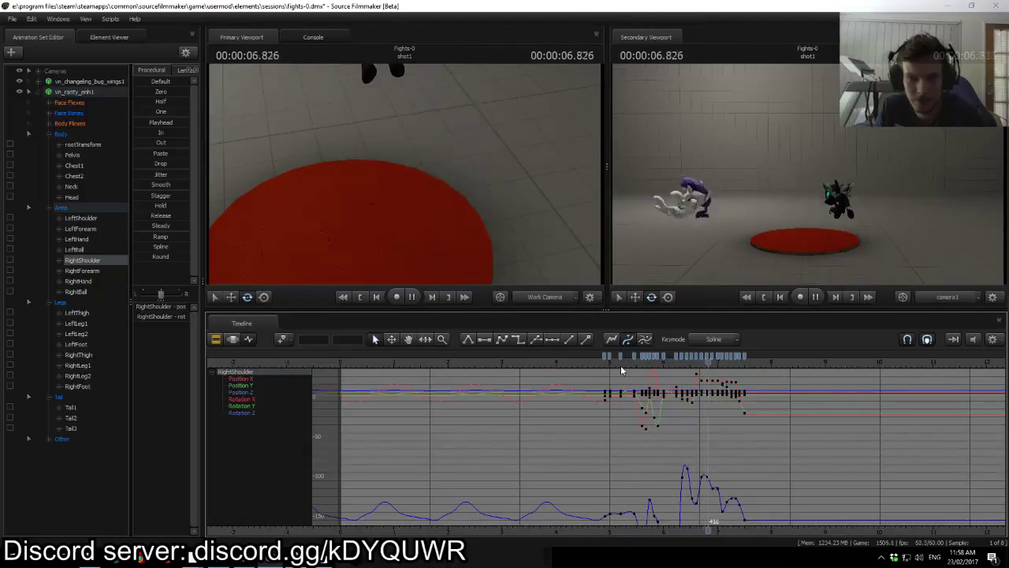
{"action": "left_click", "coordinate": [606, 364]}
{"action": "key", "text": "space"}
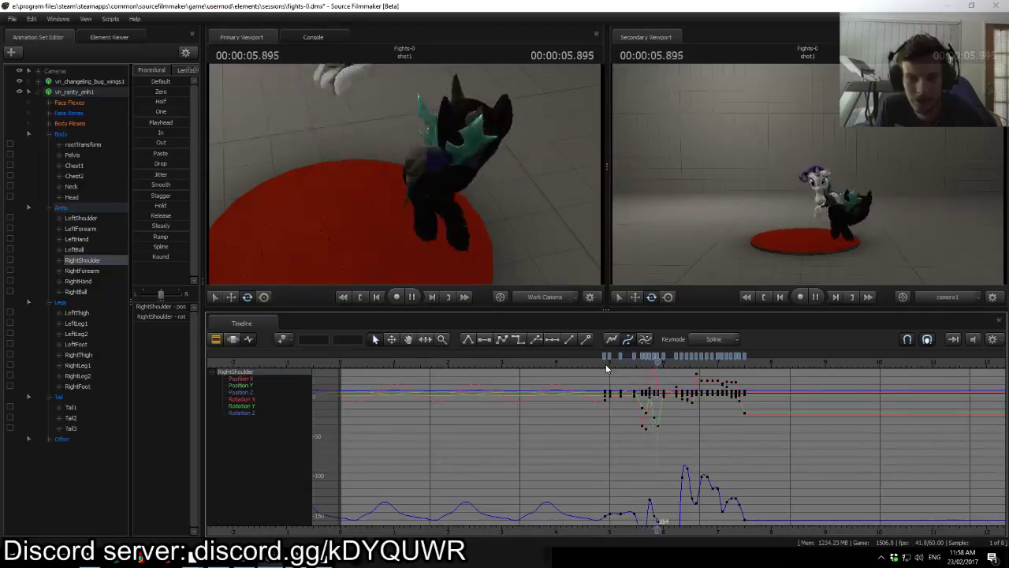
{"action": "key", "text": "space"}
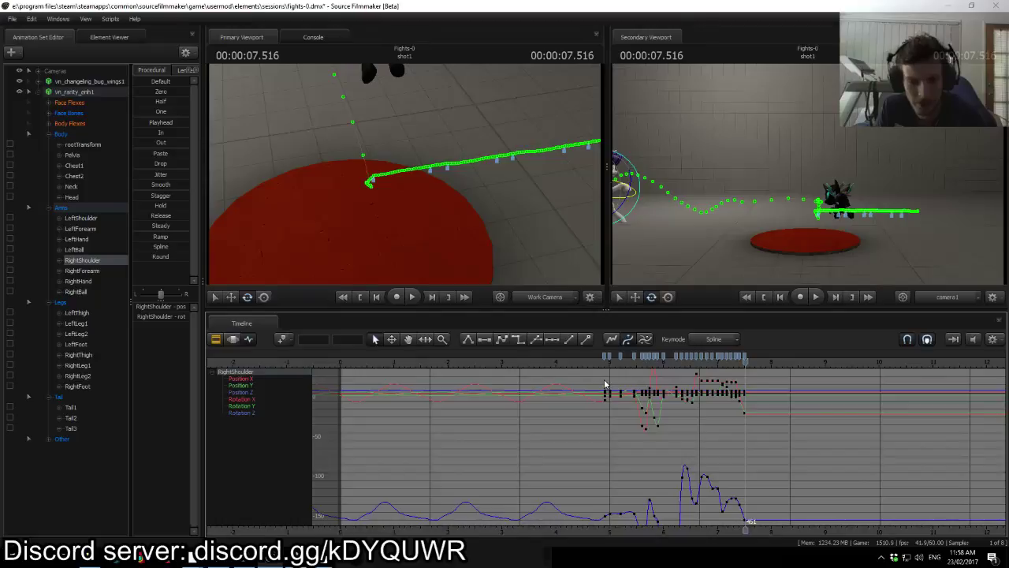
Step: Open the recent session octaviaslender12.dmx, saving the changes to fights-0
{"action": "left_click", "coordinate": [13, 18]}
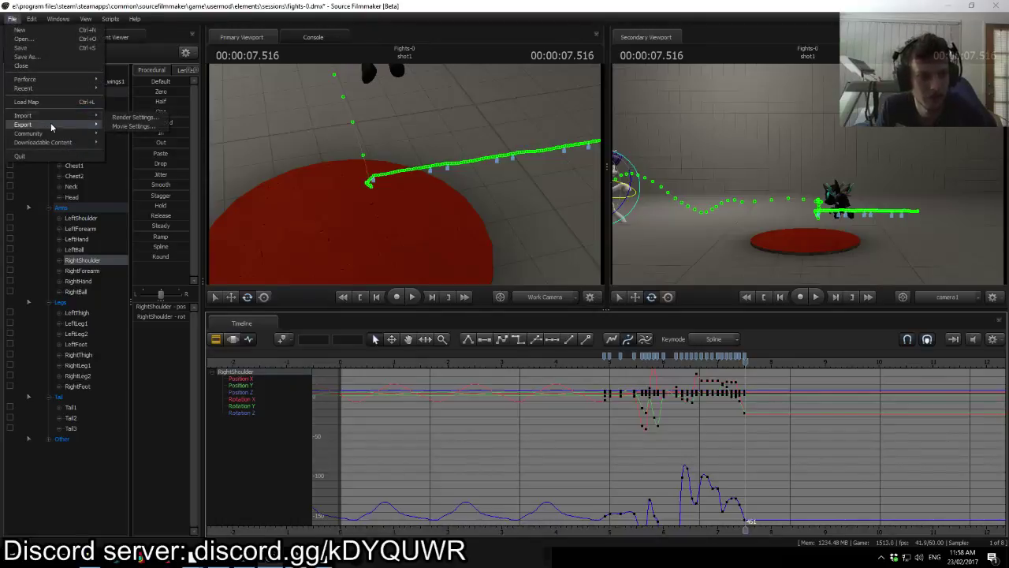
{"action": "mouse_move", "coordinate": [53, 126]}
{"action": "mouse_move", "coordinate": [38, 89]}
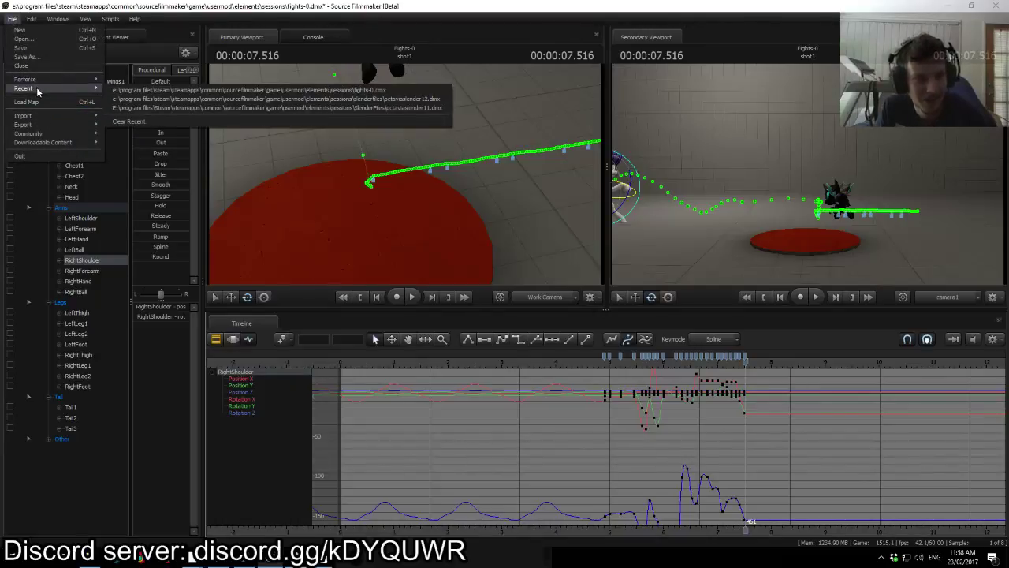
{"action": "left_click", "coordinate": [227, 99]}
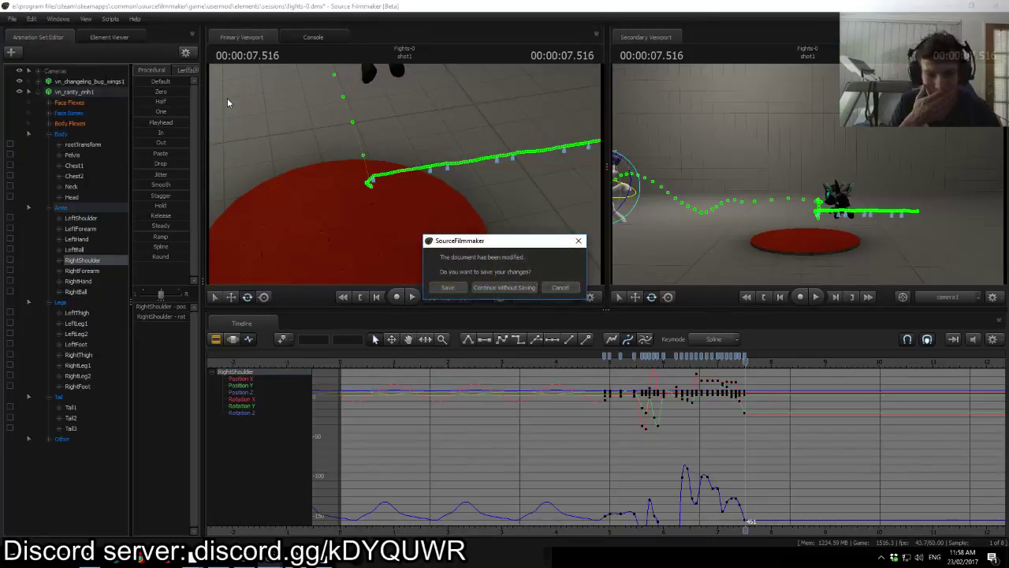
{"action": "left_click", "coordinate": [448, 288]}
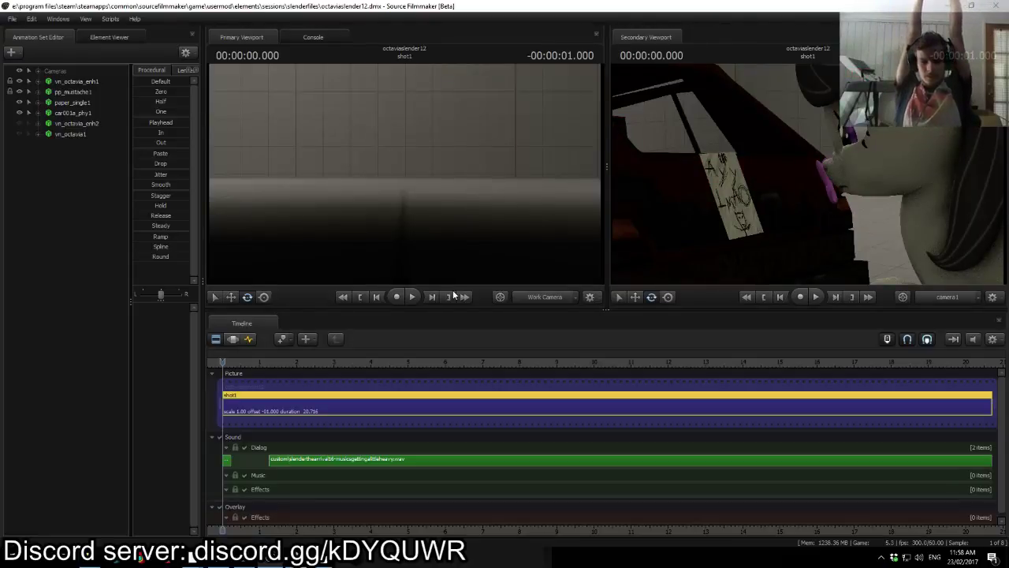
Step: Display the animation curves of vn_octavia_enh1 in the Graph Editor and play back its motion from about 7 s
{"action": "left_click", "coordinate": [249, 339]}
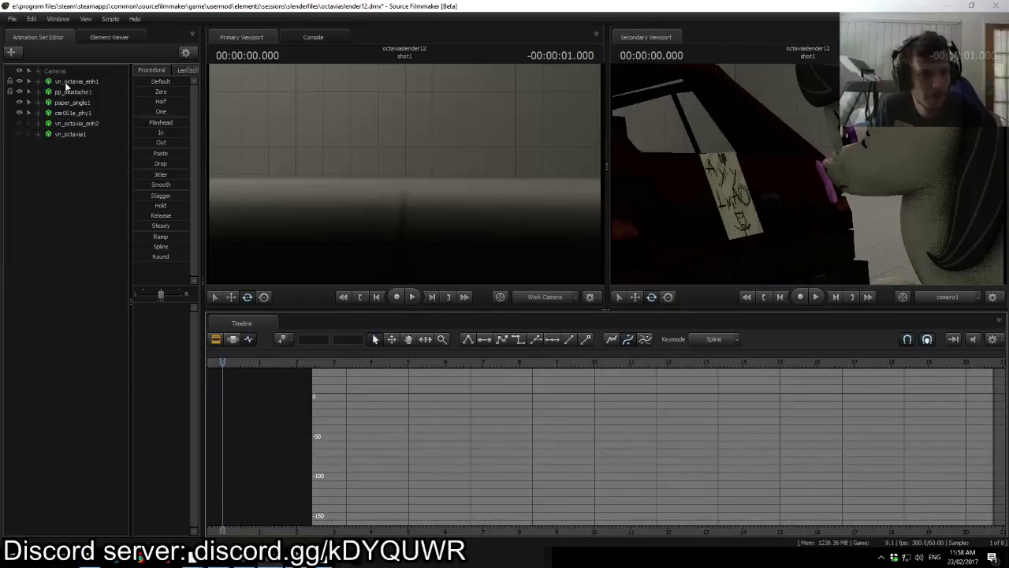
{"action": "left_click", "coordinate": [65, 84]}
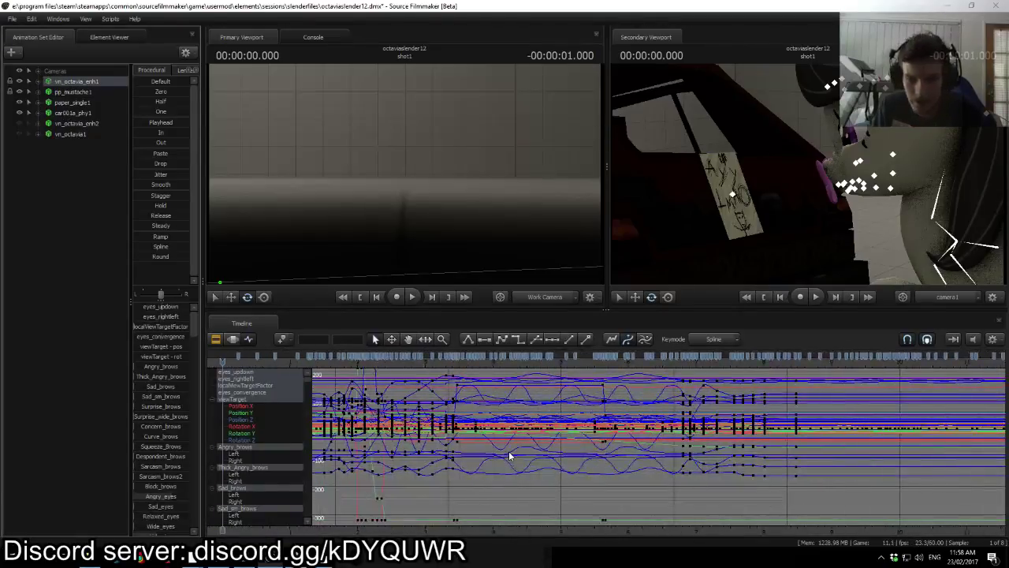
{"action": "left_click", "coordinate": [705, 364]}
{"action": "key", "text": "space"}
{"action": "left_click", "coordinate": [676, 364]}
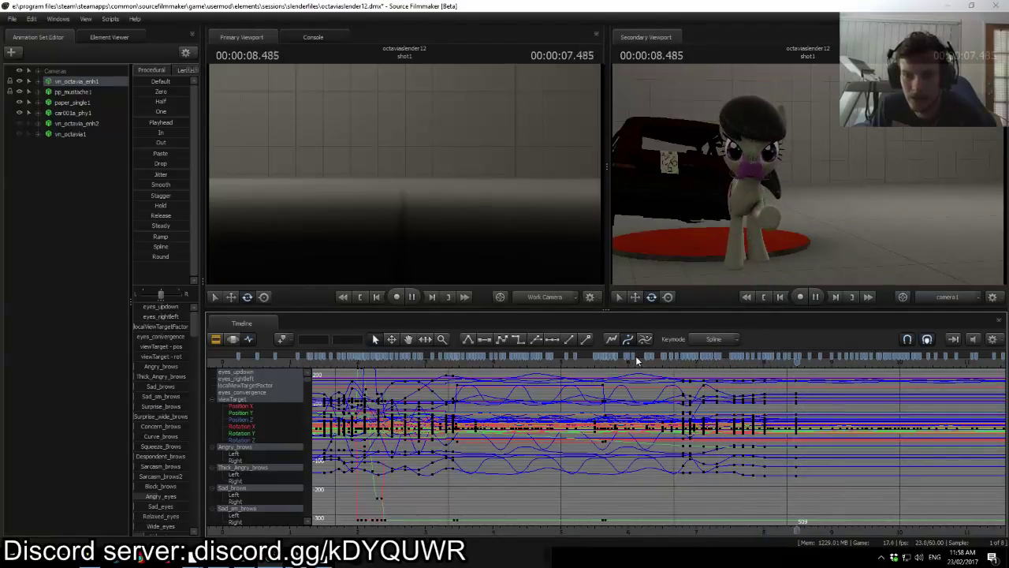
{"action": "key", "text": "space"}
Step: Show only the Body, Arms and Legs curves of vn_octavia_enh1 across the full shot, with the playhead at the shot's start
{"action": "left_click", "coordinate": [39, 82]}
{"action": "left_click", "coordinate": [63, 135]}
{"action": "left_click", "coordinate": [63, 135], "text": "ctrl"}
{"action": "left_click", "coordinate": [63, 125], "text": "ctrl"}
{"action": "left_click", "coordinate": [63, 135], "text": "ctrl"}
{"action": "left_click", "coordinate": [63, 146], "text": "ctrl"}
{"action": "scroll", "coordinate": [744, 481], "scroll_direction": "down", "scroll_amount": 6}
{"action": "middle_click_drag", "start_coordinate": [738, 537], "coordinate": [526, 505]}
{"action": "left_click", "coordinate": [445, 372]}
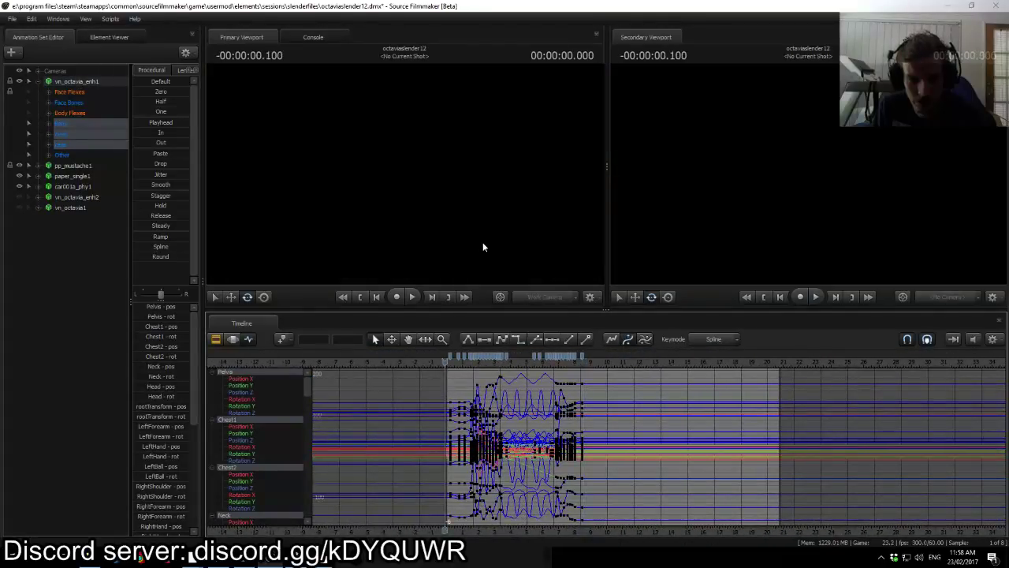
Step: Play back the Octavia shot from its start while circling the character with the work camera, and save the session
{"action": "mouse_move", "coordinate": [404, 149]}
{"action": "left_mouse_down"}
{"action": "mouse_move", "coordinate": [384, 161]}
{"action": "mouse_move", "coordinate": [405, 168]}
{"action": "left_mouse_up"}
{"action": "key", "text": "w"}
{"action": "right_click_drag", "start_coordinate": [367, 180], "coordinate": [489, 187]}
{"action": "key", "text": "space"}
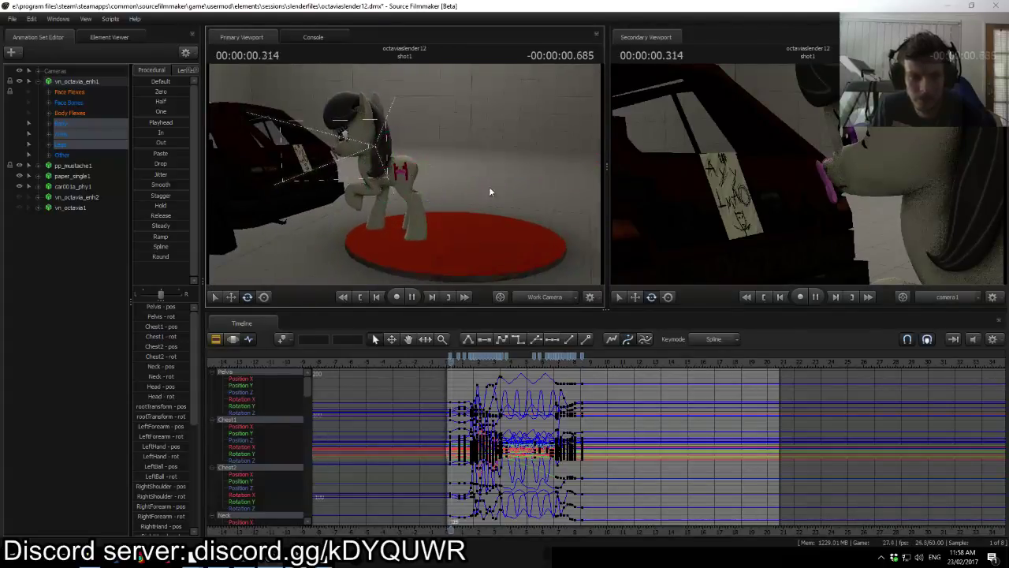
{"action": "left_click_drag", "start_coordinate": [508, 194], "coordinate": [483, 202]}
{"action": "key", "text": "d"}
{"action": "key", "text": "a"}
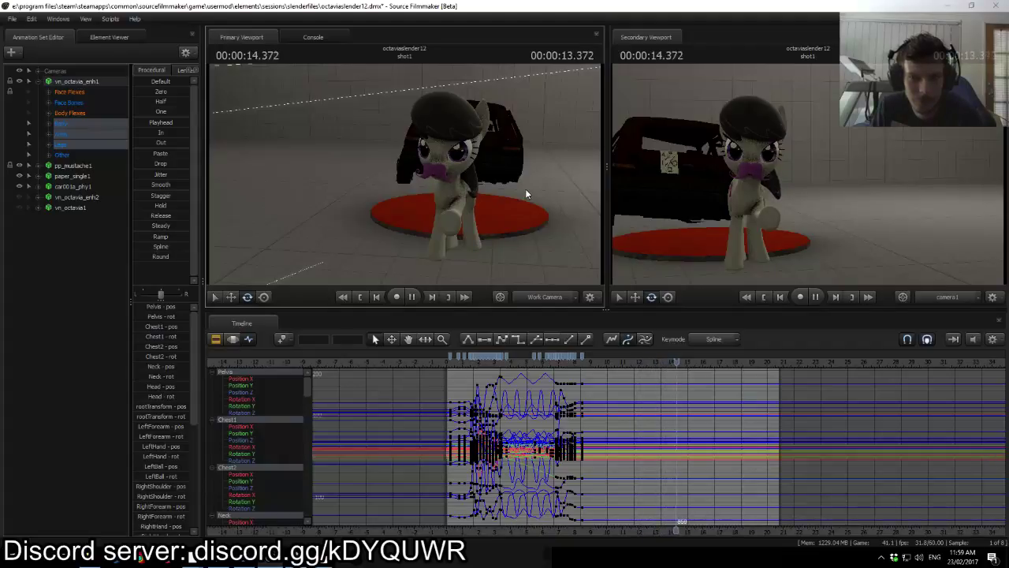
{"action": "key", "text": "w"}
{"action": "mouse_move", "coordinate": [527, 194]}
{"action": "left_mouse_down"}
{"action": "mouse_move", "coordinate": [527, 210]}
{"action": "mouse_move", "coordinate": [505, 207]}
{"action": "mouse_move", "coordinate": [527, 194]}
{"action": "left_mouse_up"}
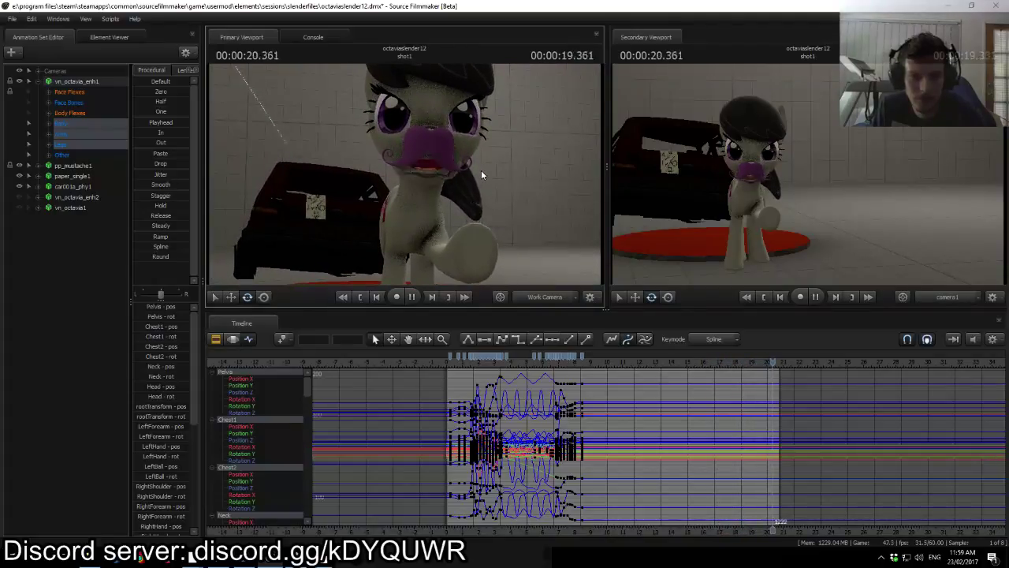
{"action": "key", "text": "space"}
{"action": "key", "text": "ctrl+s"}
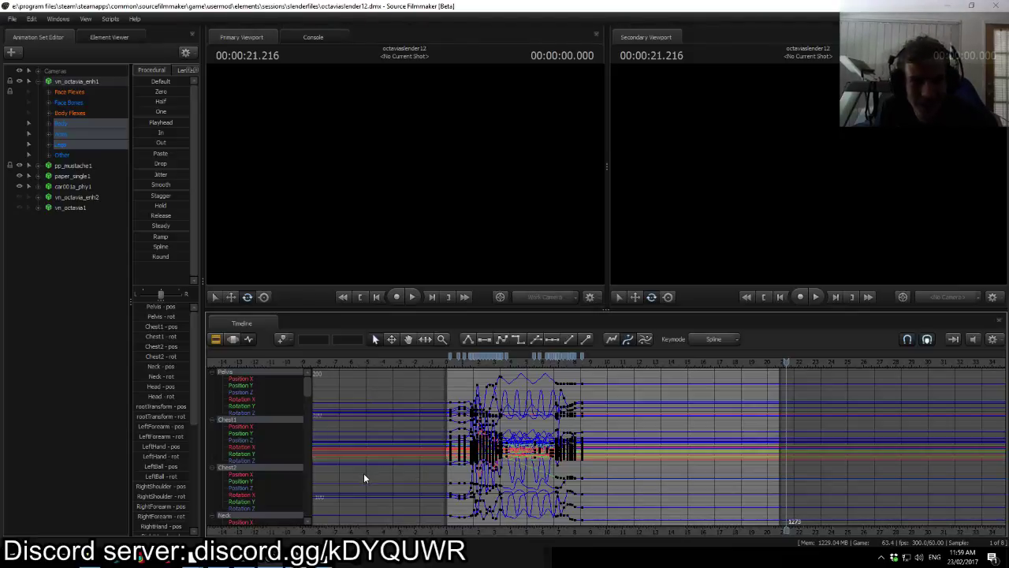
Step: Switch to the browser's YouTube live chat window to read the messages, and return to Source Filmmaker
{"action": "mouse_move", "coordinate": [193, 563]}
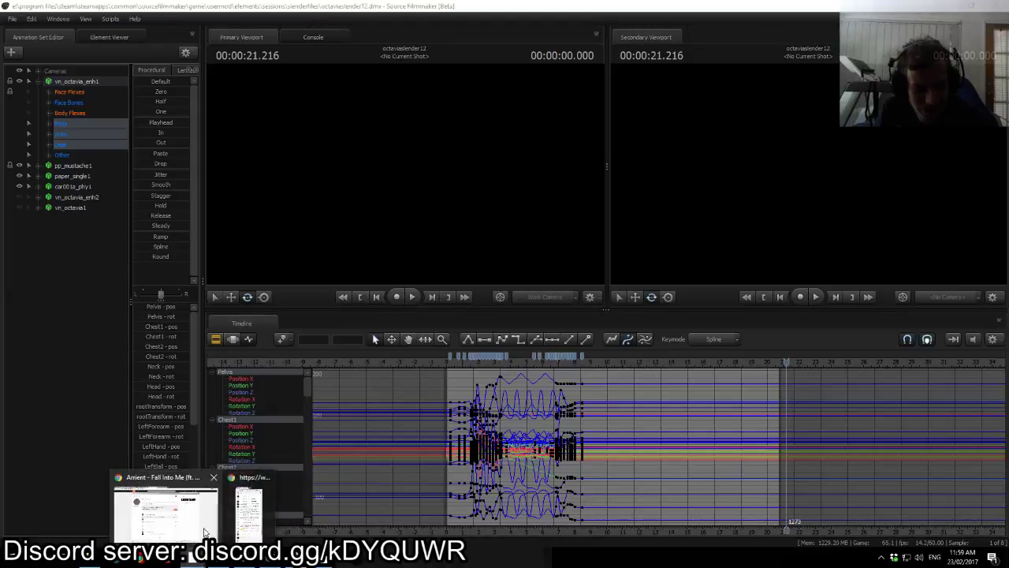
{"action": "left_click", "coordinate": [256, 500]}
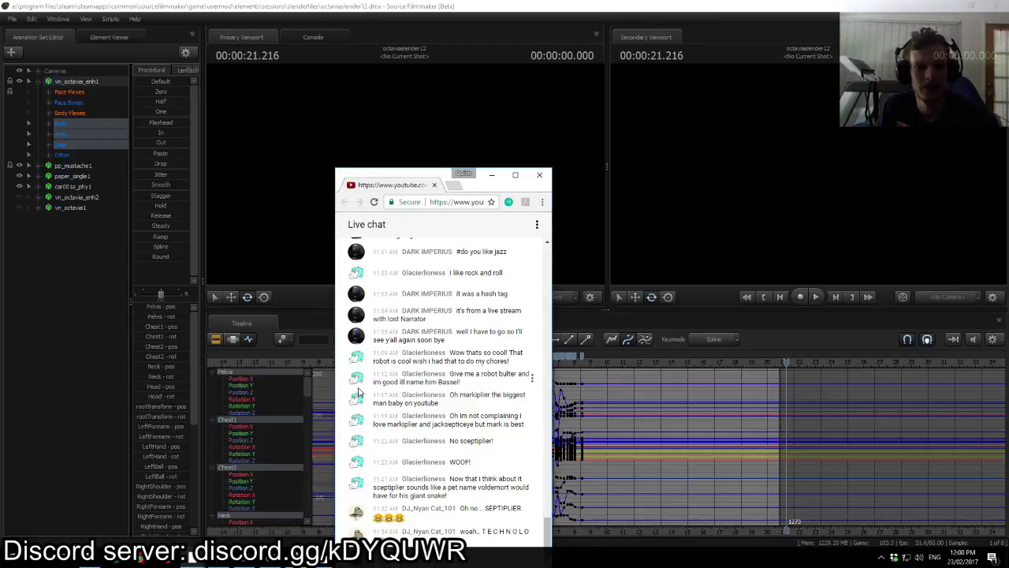
{"action": "left_click", "coordinate": [159, 4]}
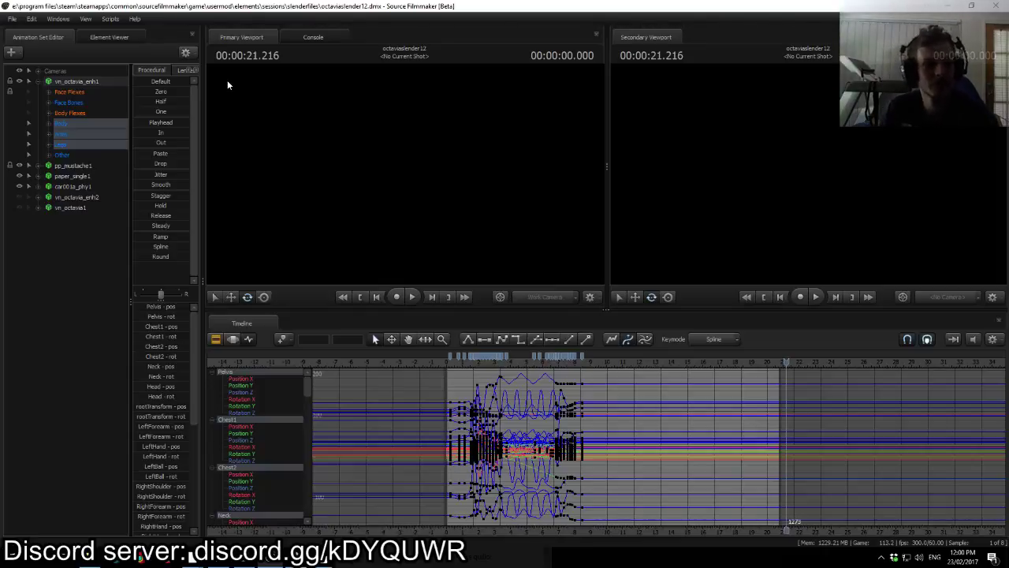
Step: Save the octaviaslender12 session again
{"action": "left_click", "coordinate": [12, 18]}
{"action": "mouse_move", "coordinate": [43, 118]}
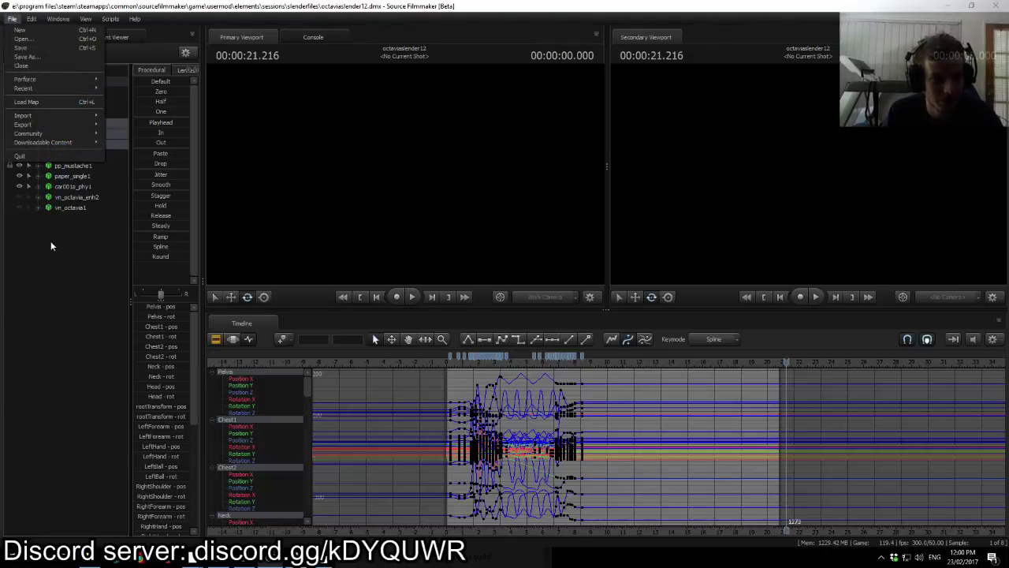
{"action": "left_click", "coordinate": [21, 48]}
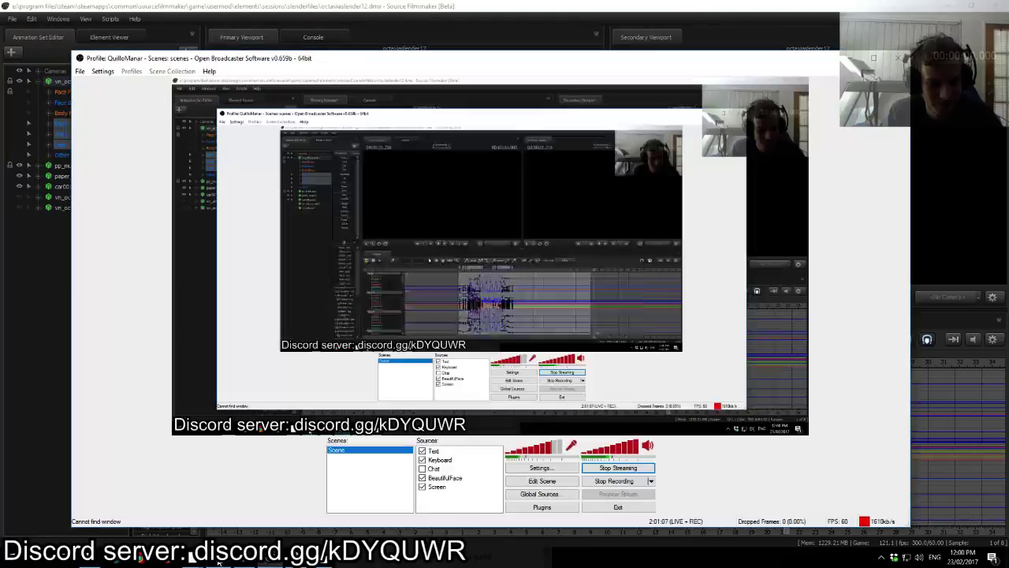